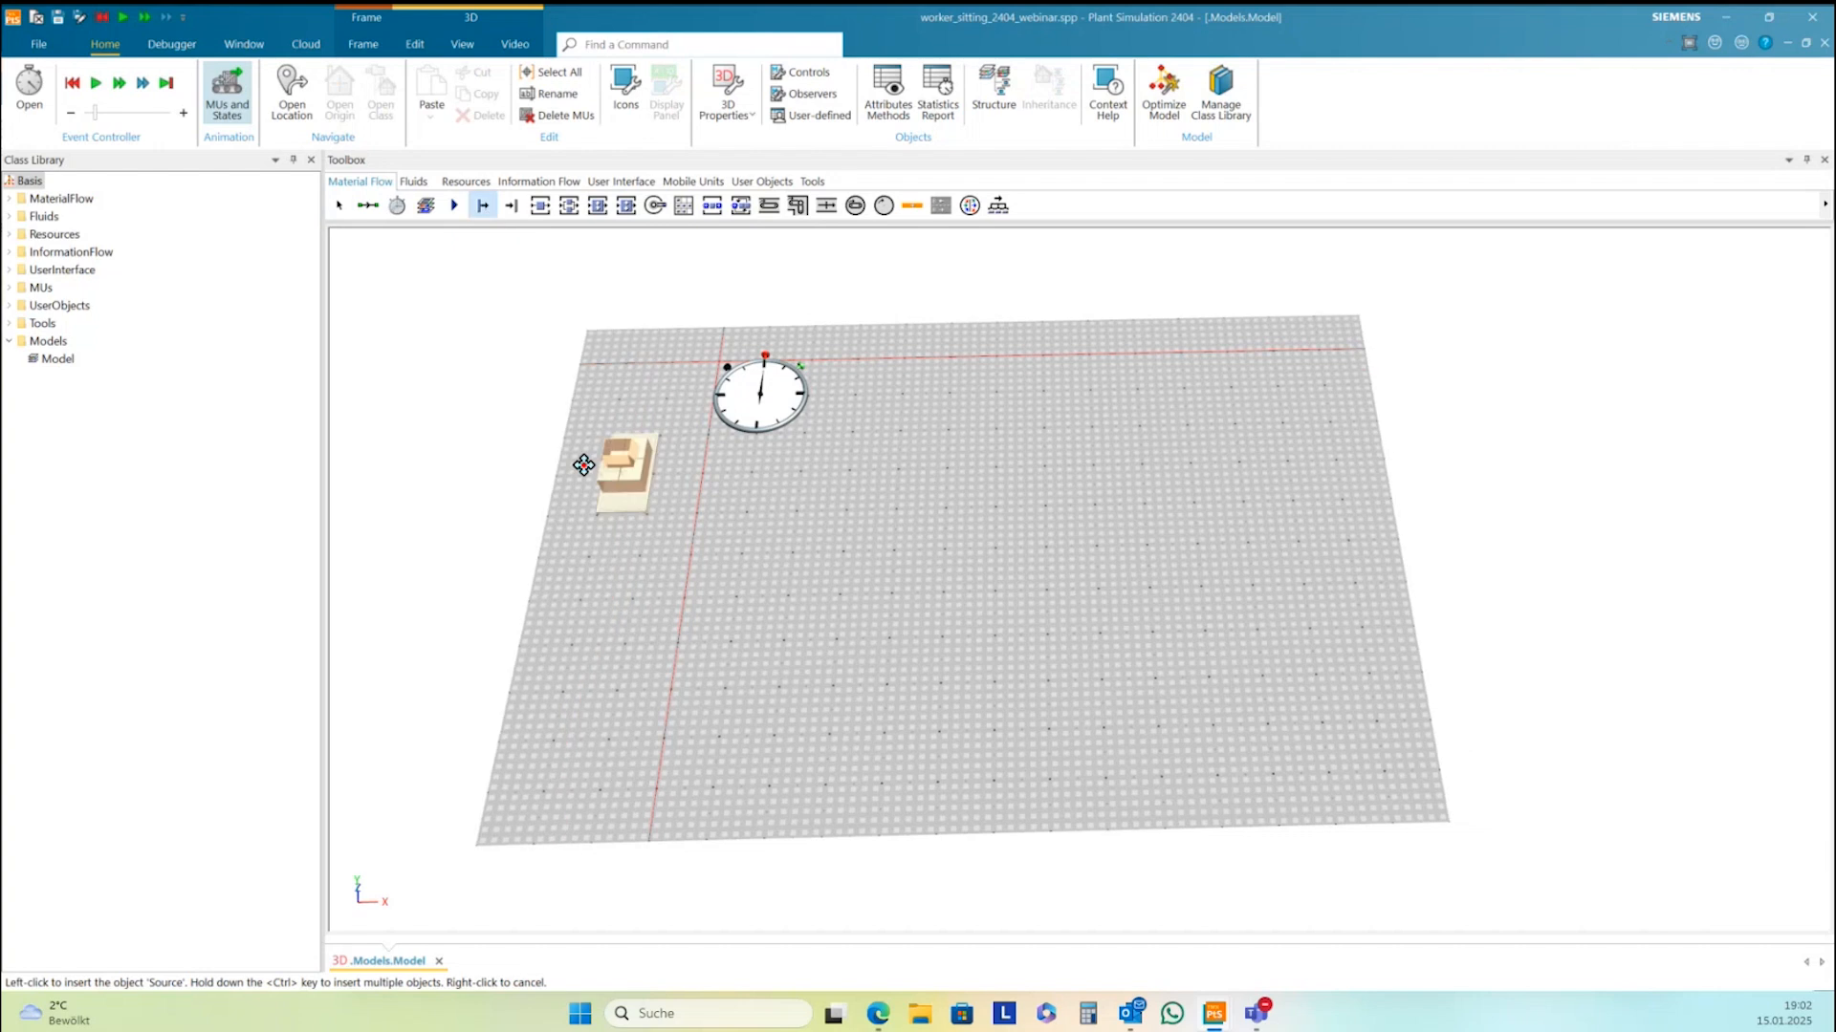
Place a Source and two Stations in a row from left to right below the event controller
click(750, 548)
click(898, 618)
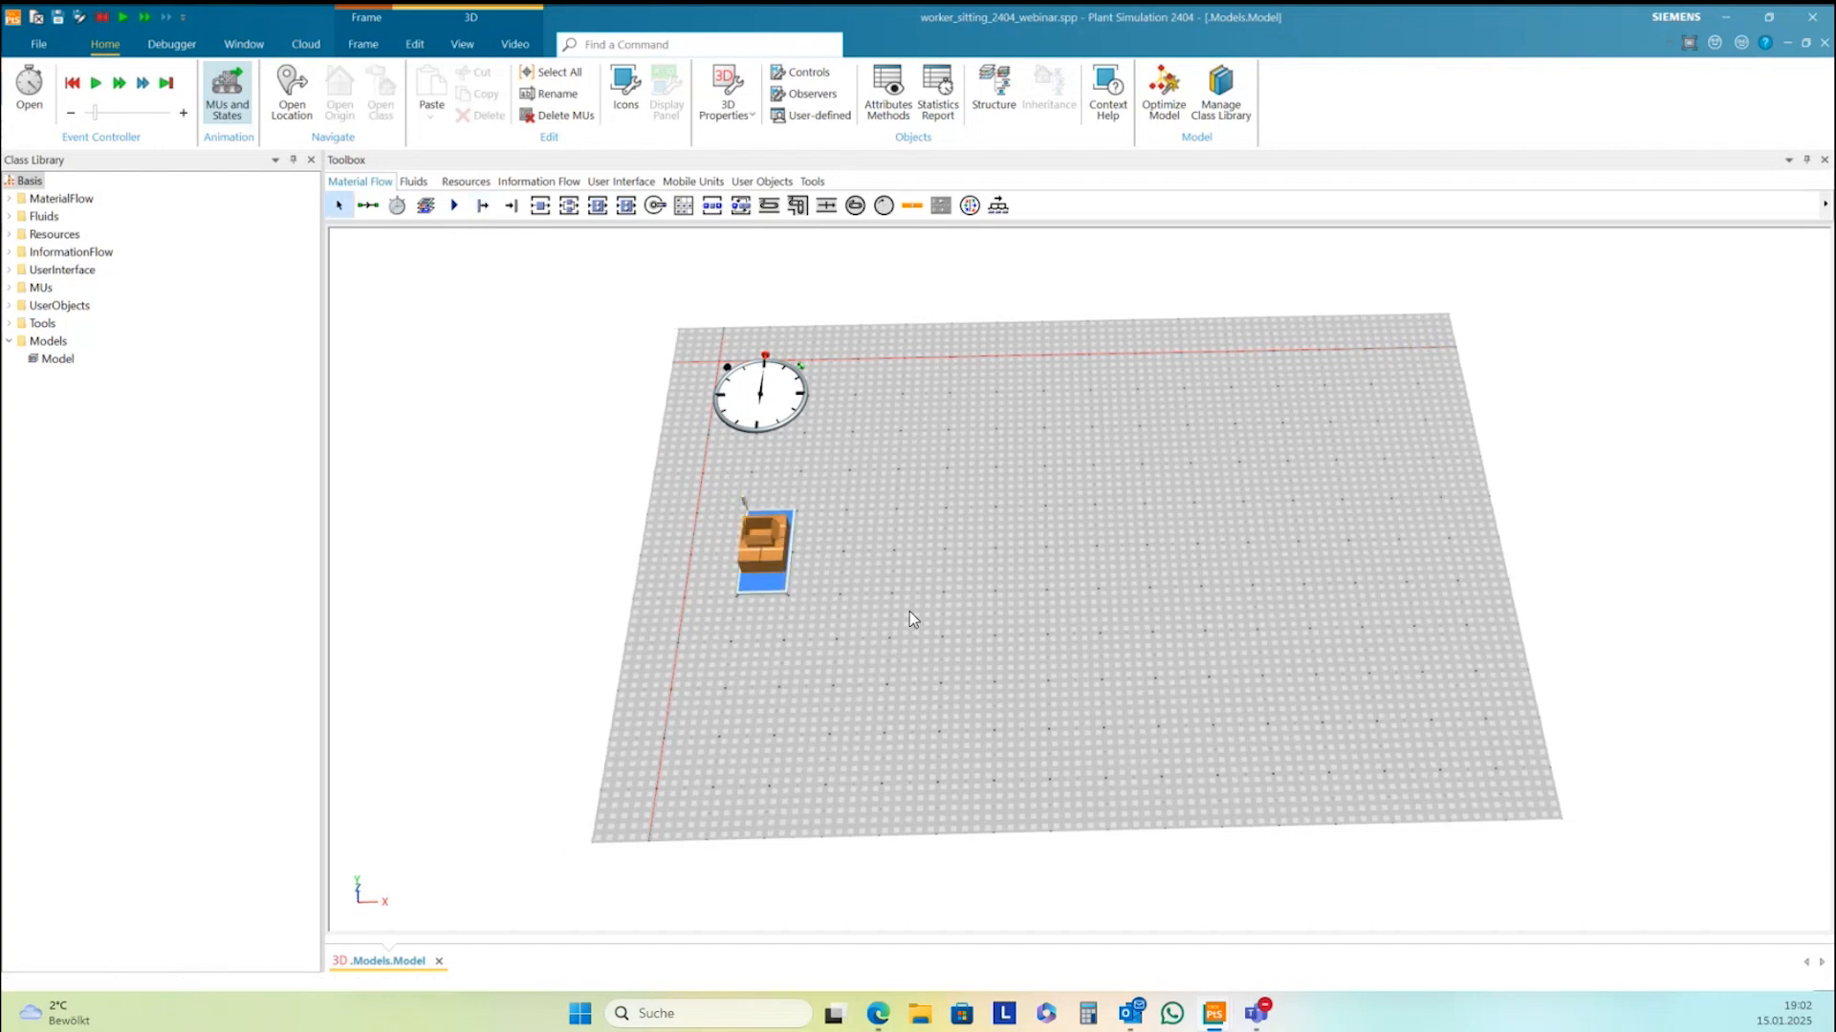
click(543, 208)
click(966, 569)
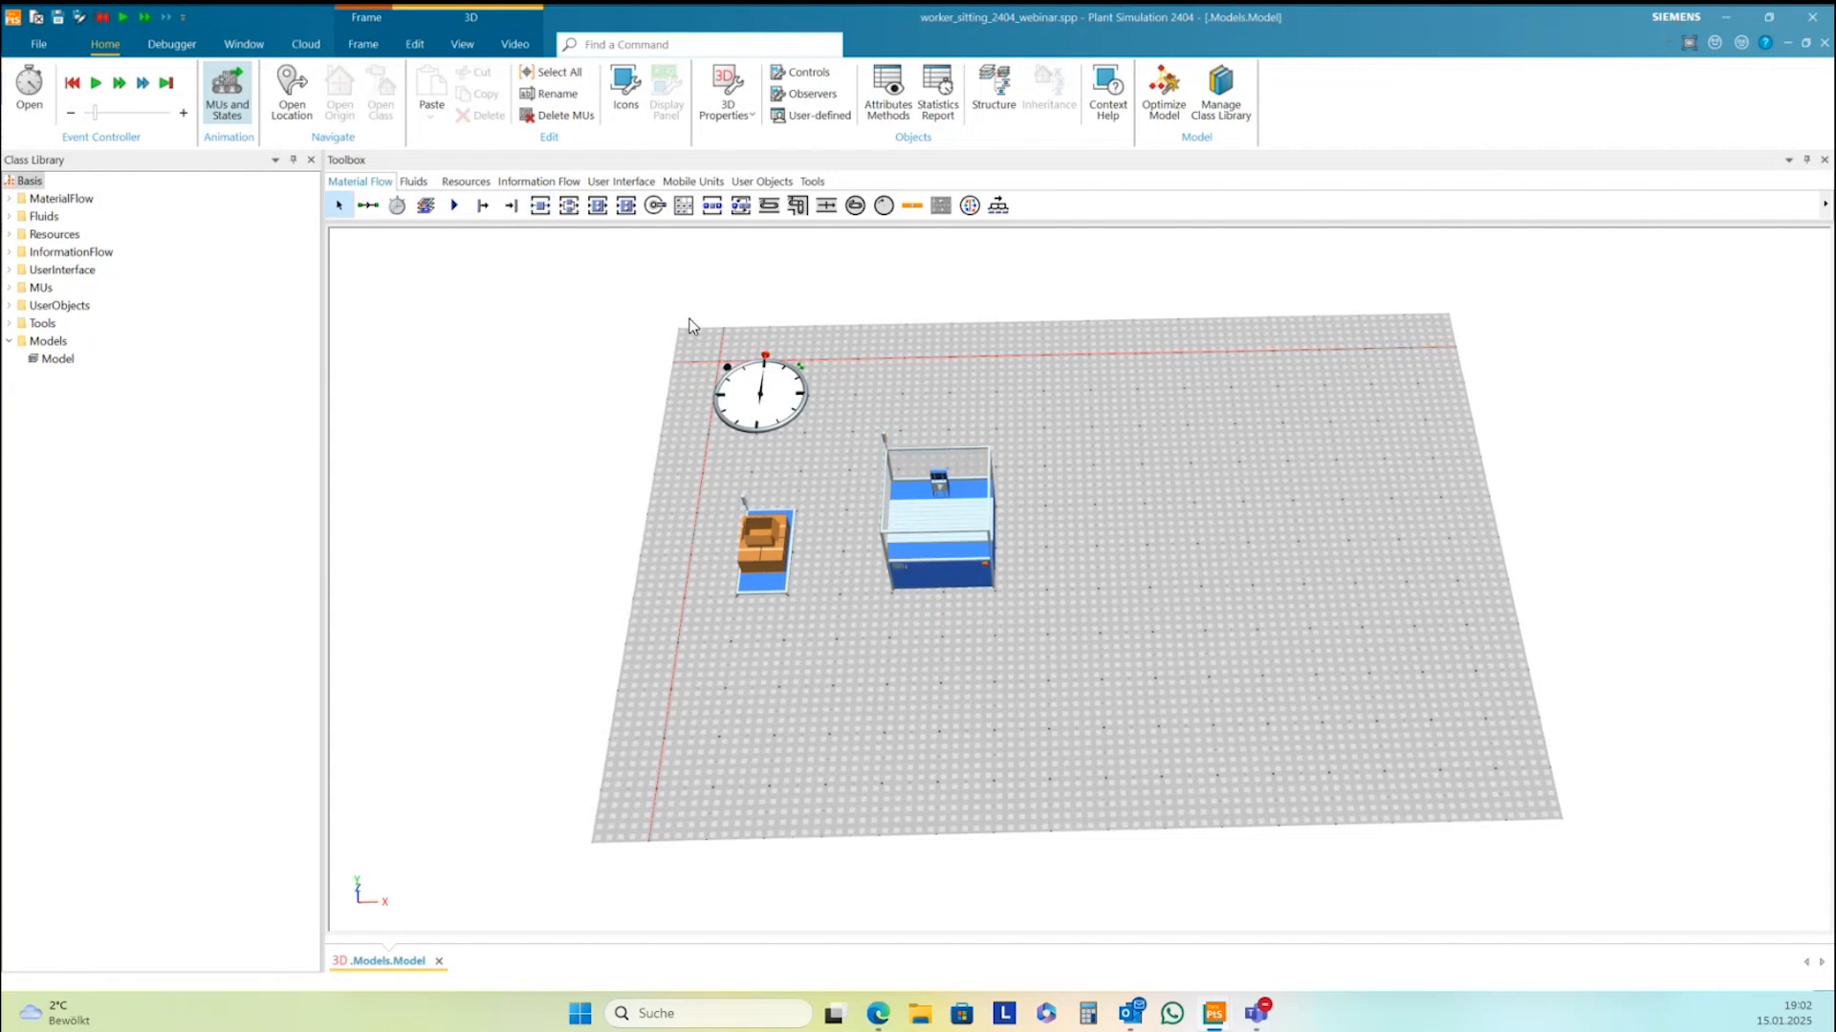
click(549, 216)
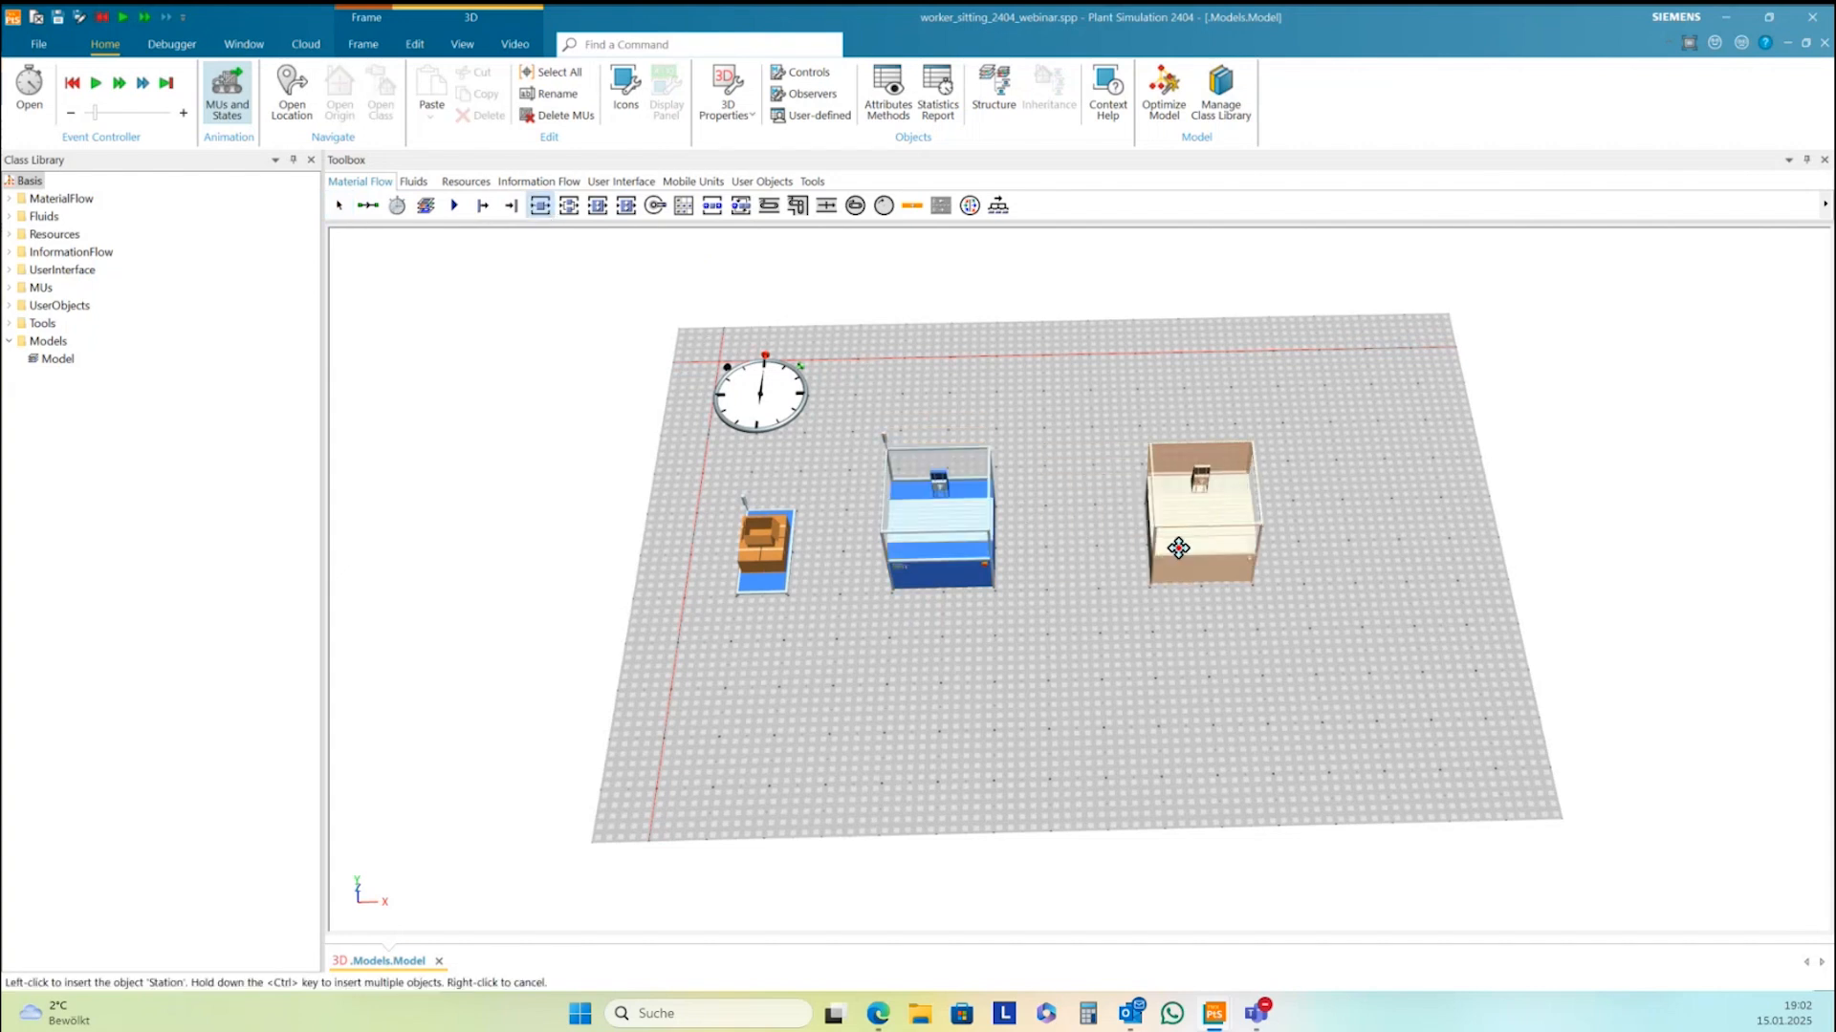
click(1166, 564)
click(1183, 614)
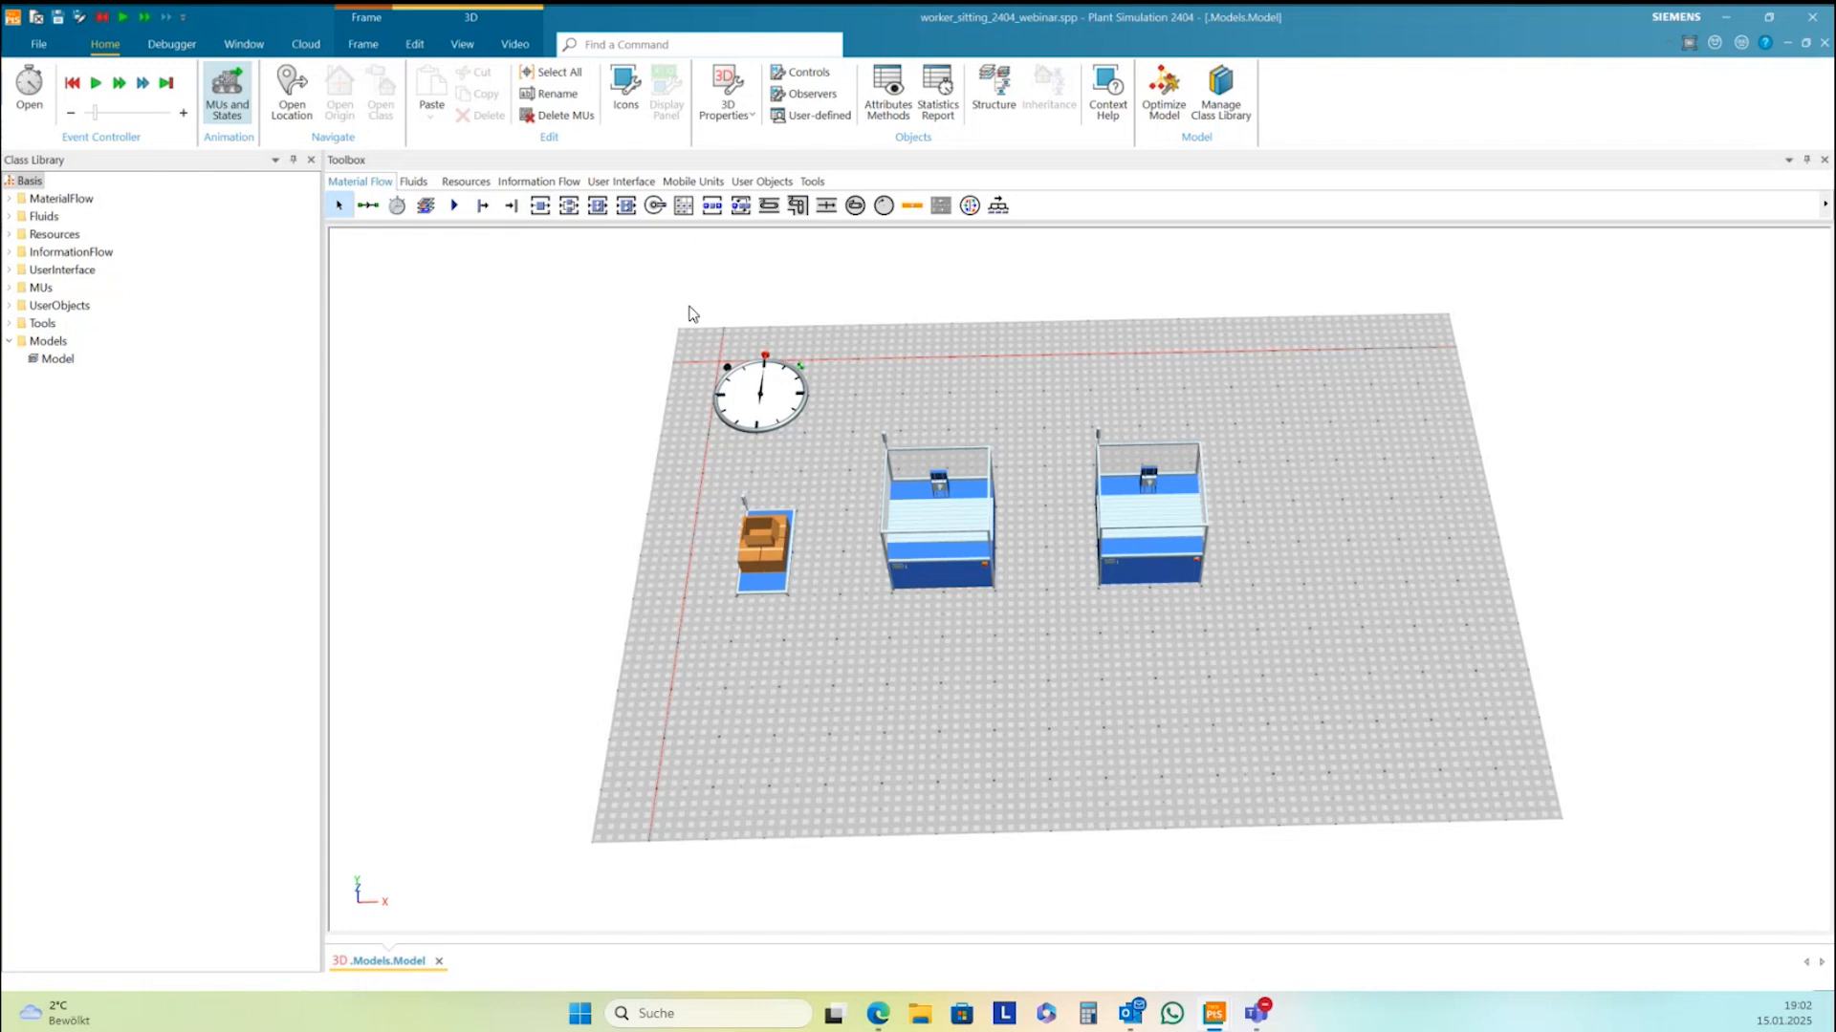
Continue the row with a Buffer after the second station and a Drain at the end
click(713, 209)
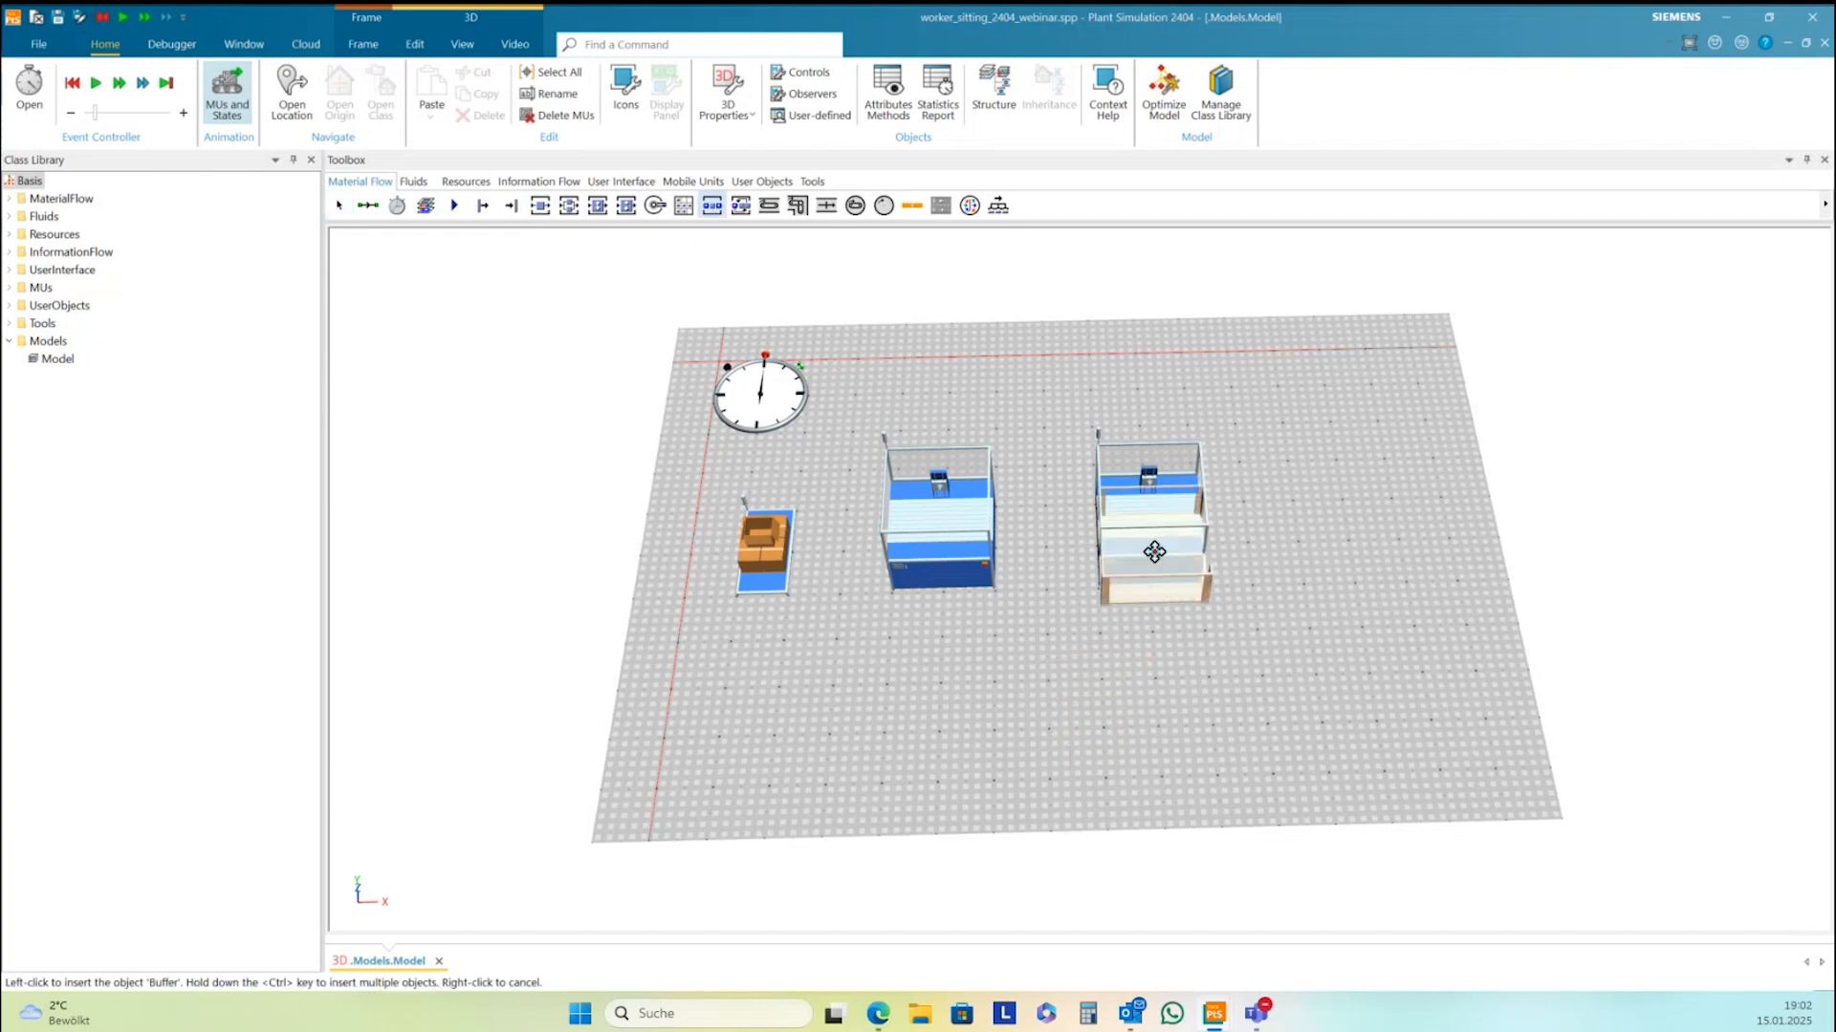
click(1369, 526)
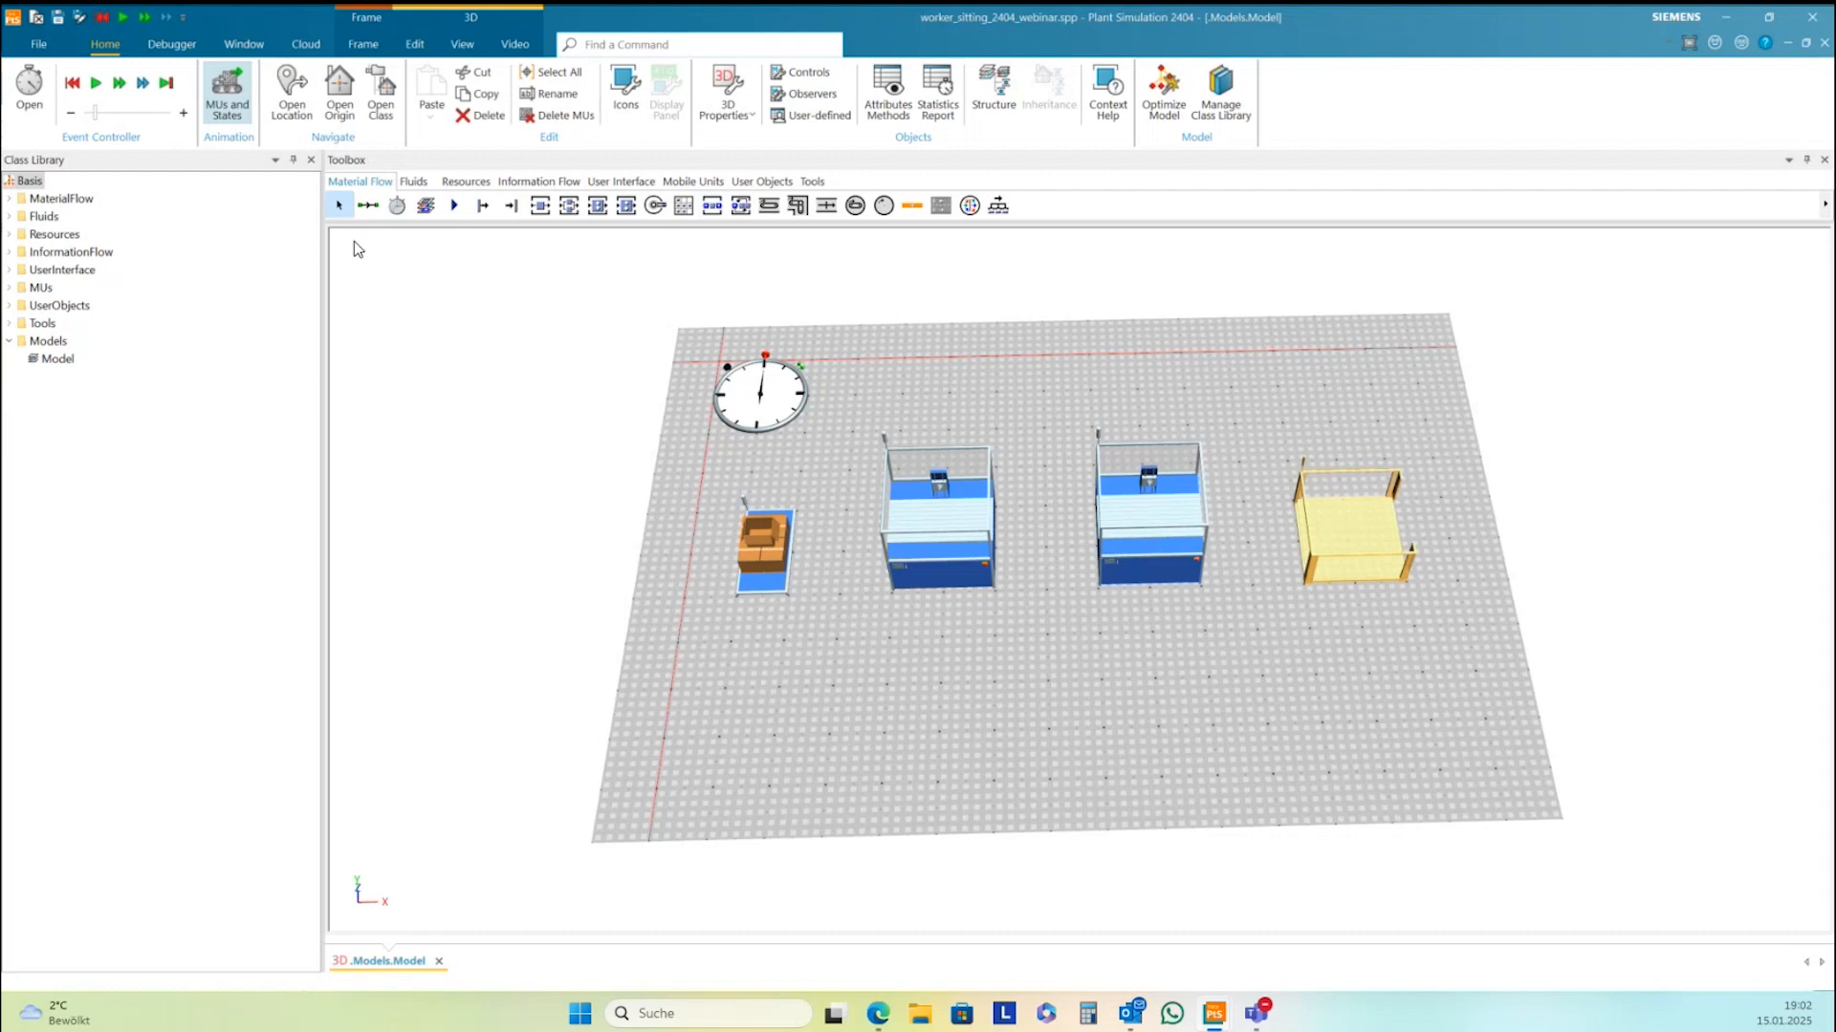
click(512, 205)
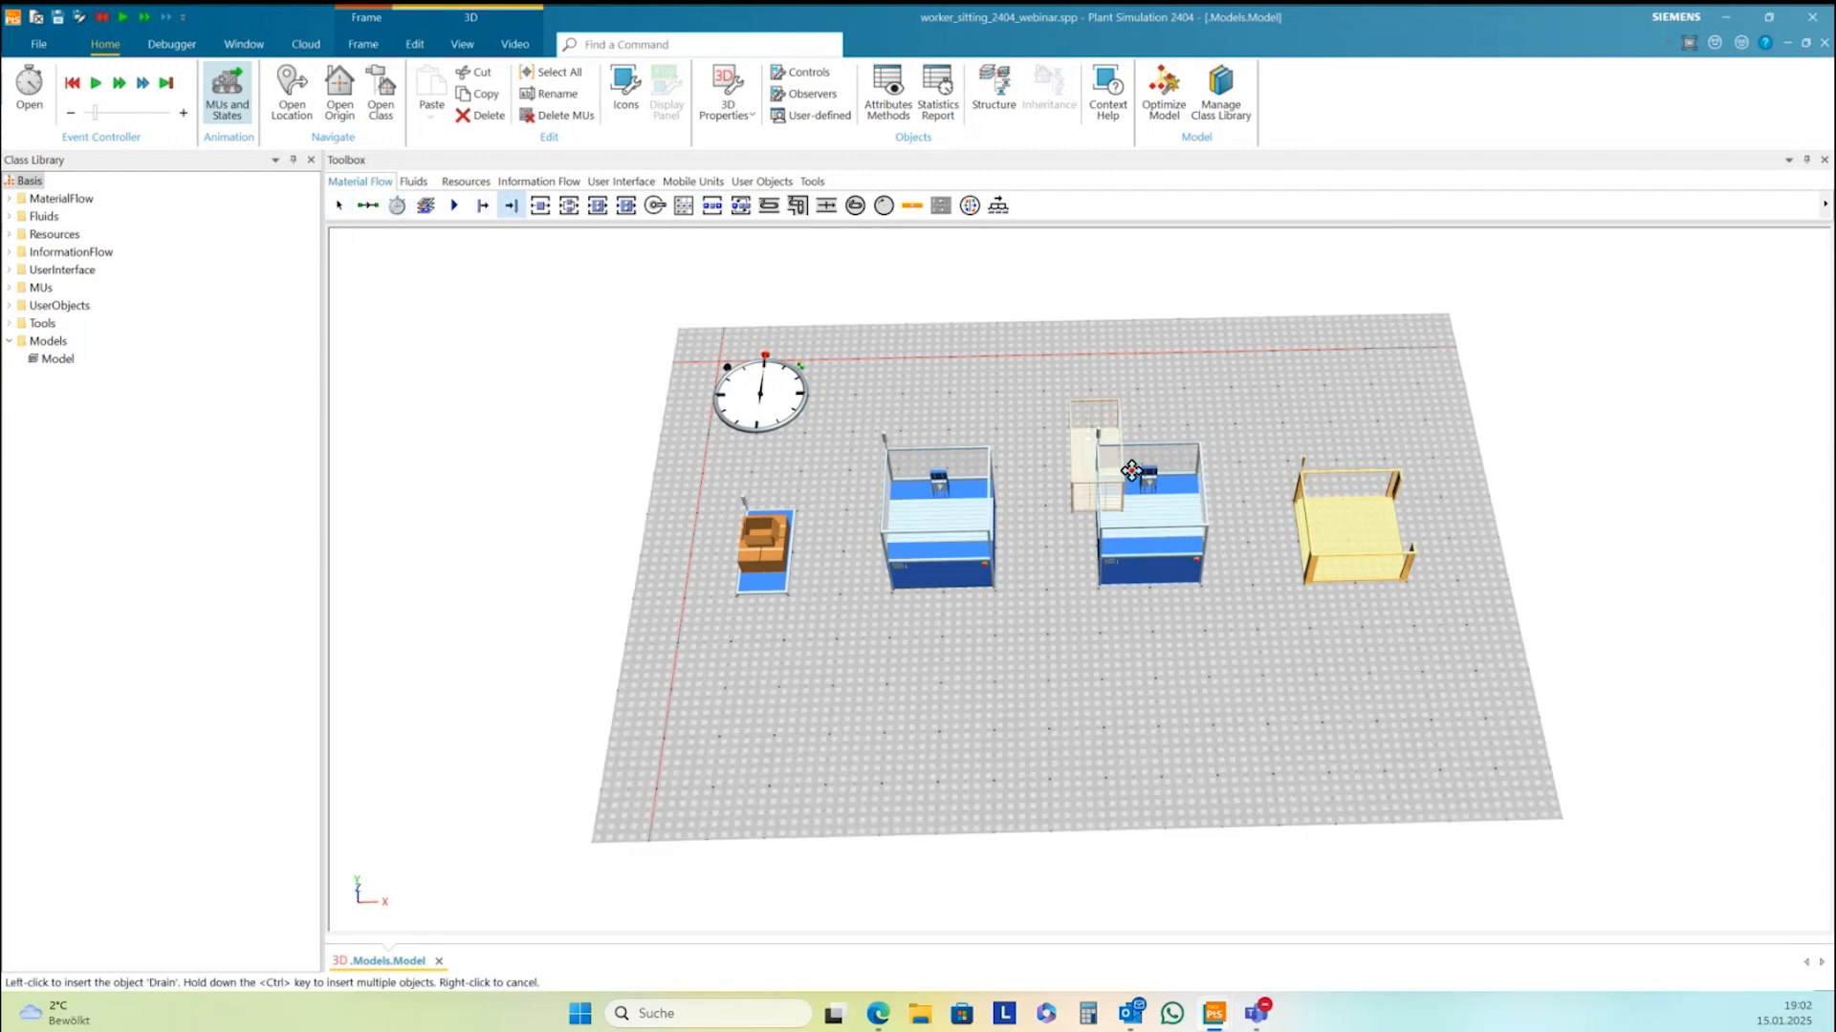
click(1540, 550)
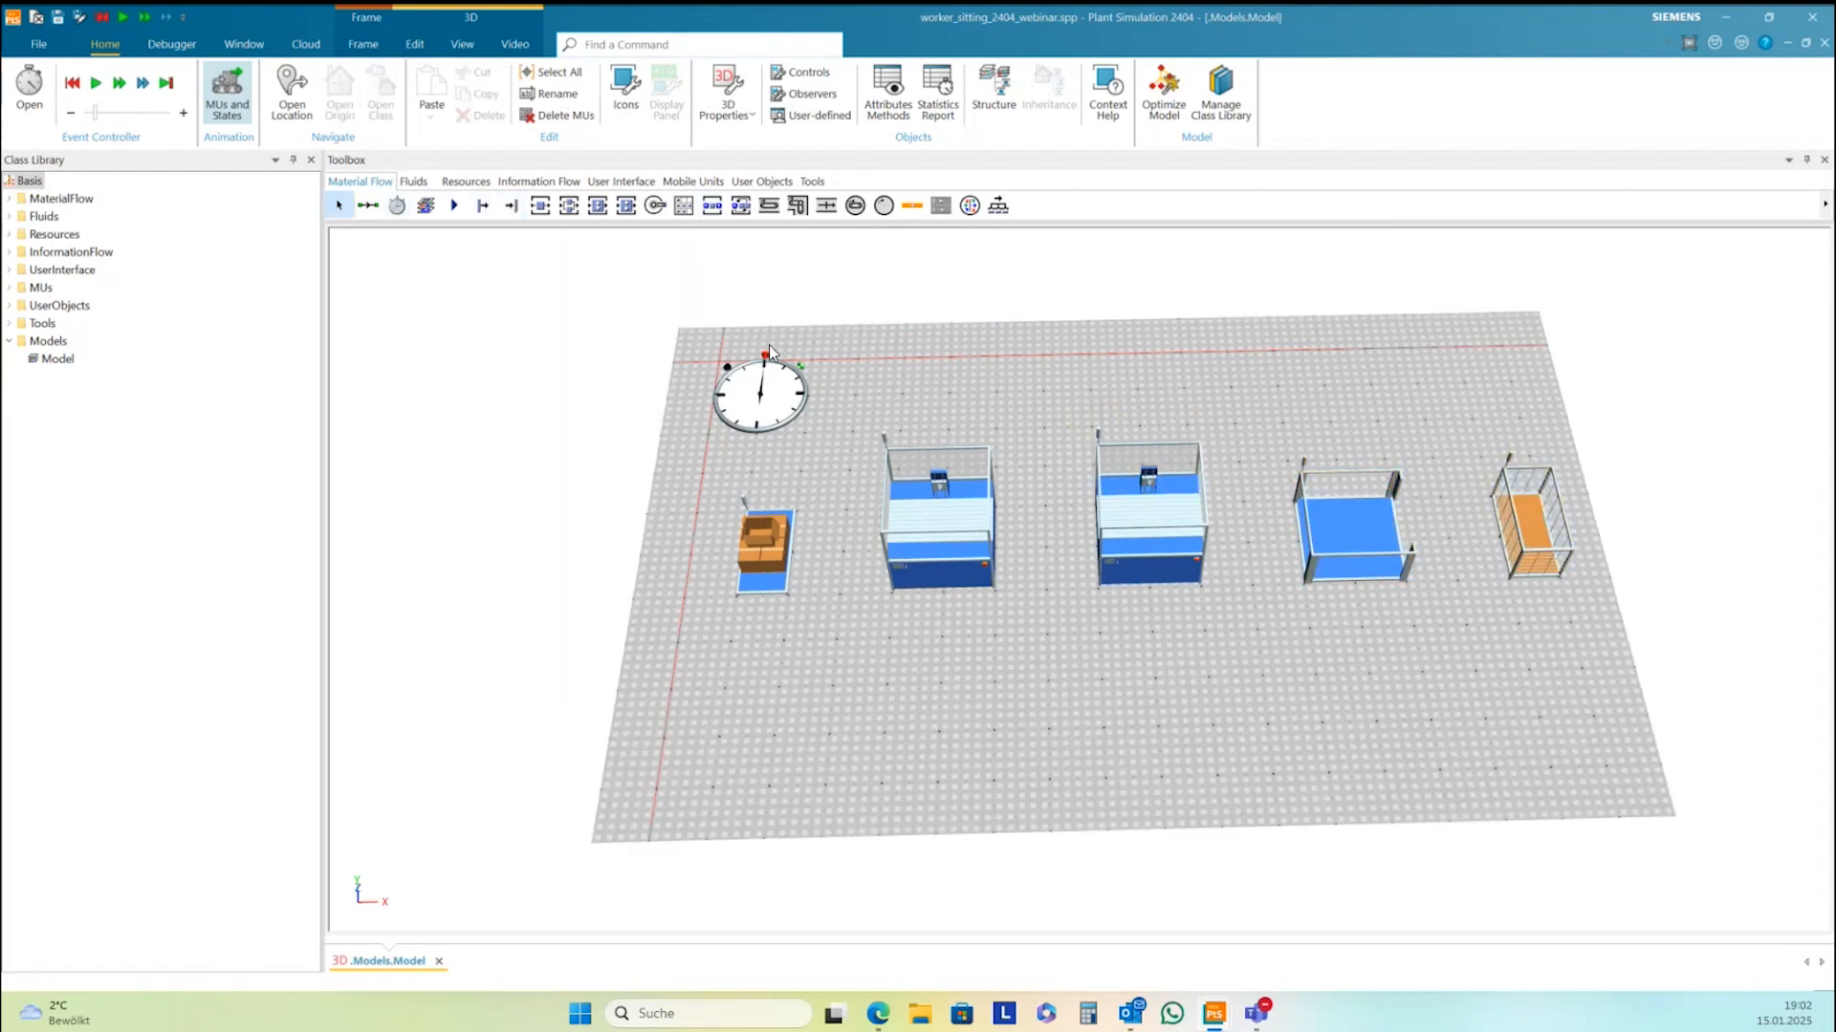
Connect the Source, both Stations, the Buffer and the Drain in sequence with Connectors
click(368, 205)
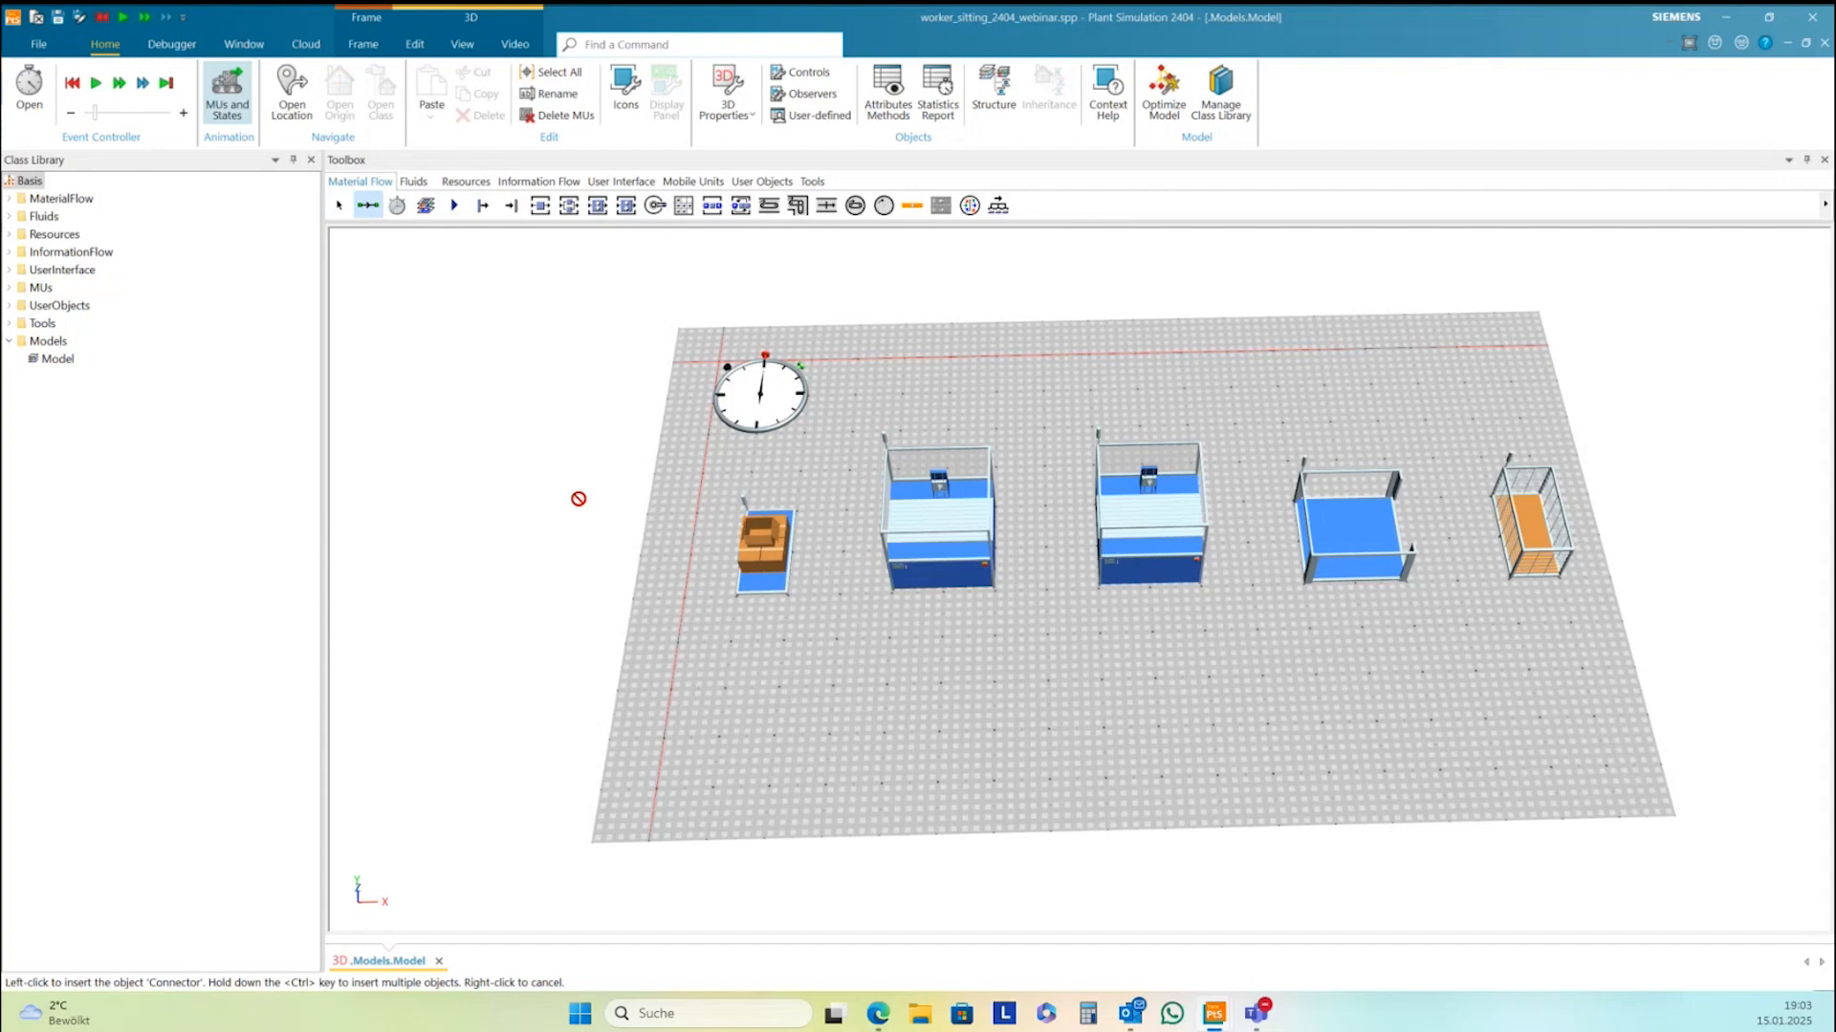
click(798, 574)
ctrl+click(939, 524)
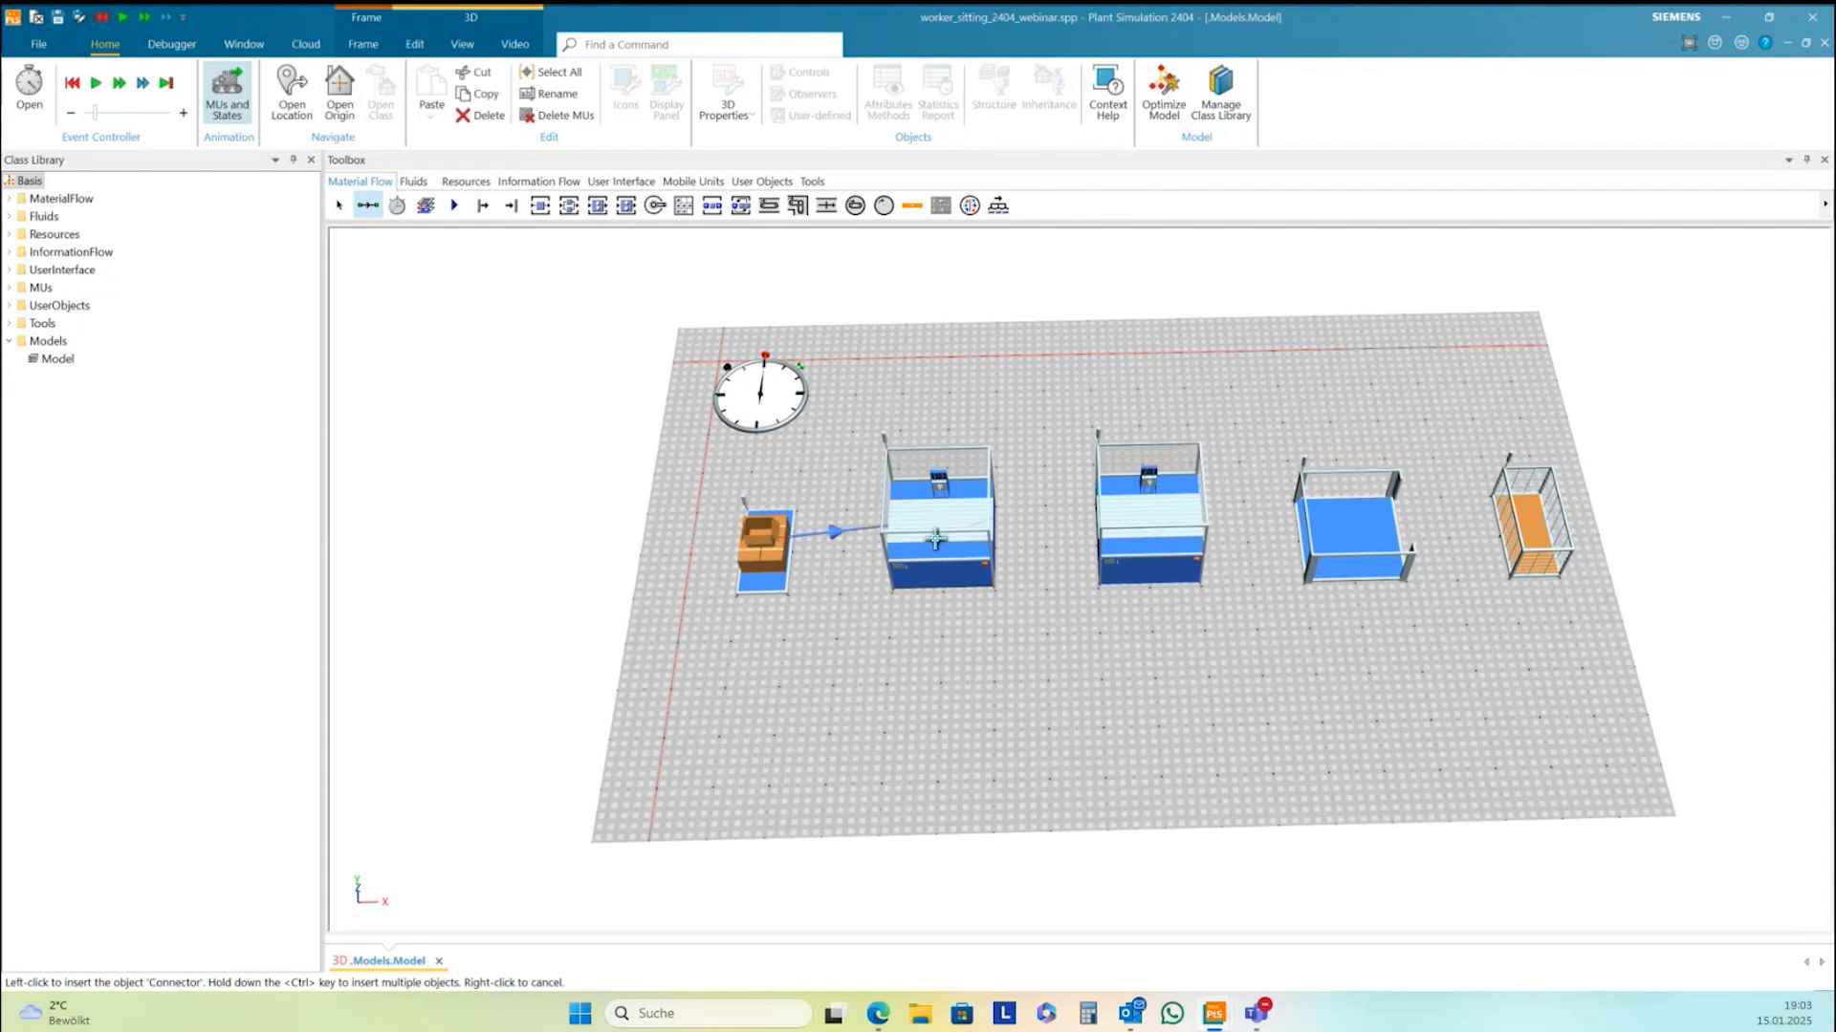
ctrl+click(1143, 526)
ctrl+click(1345, 525)
ctrl+click(1529, 521)
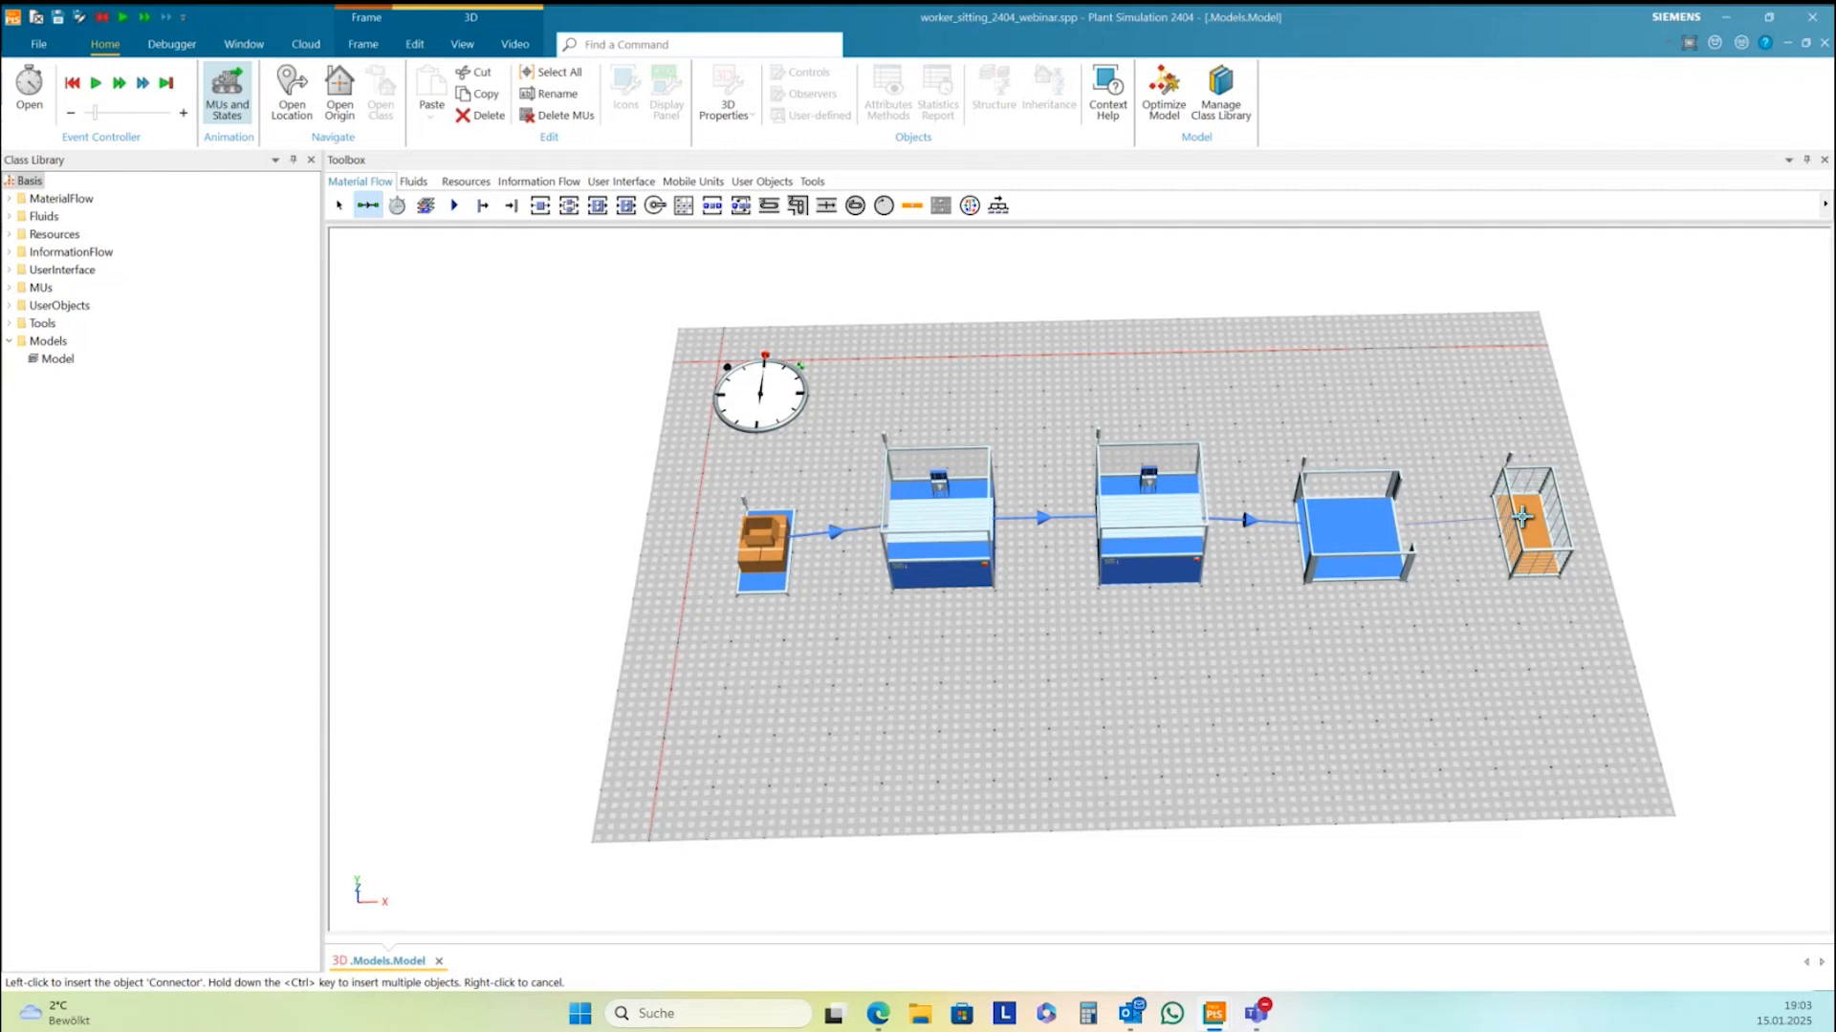
right_click(1473, 652)
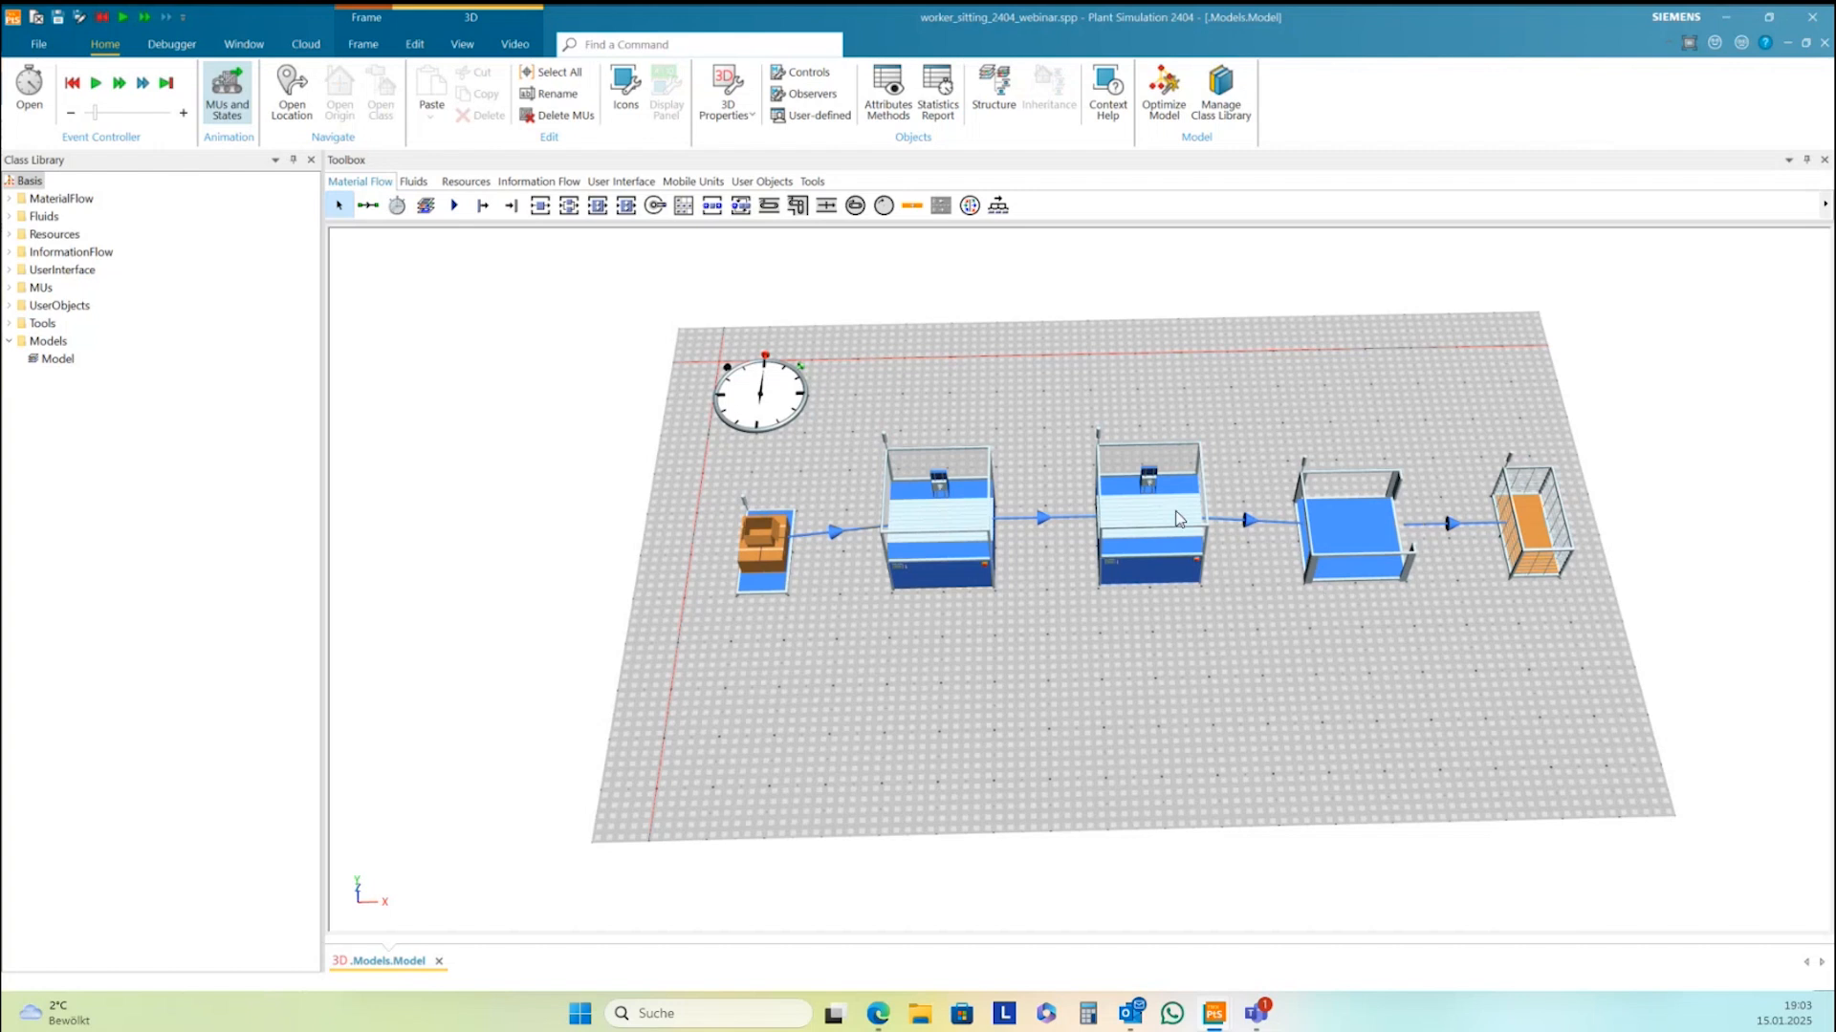
Set the second station's constant processing time to 1
click(1134, 517)
double_click(1133, 517)
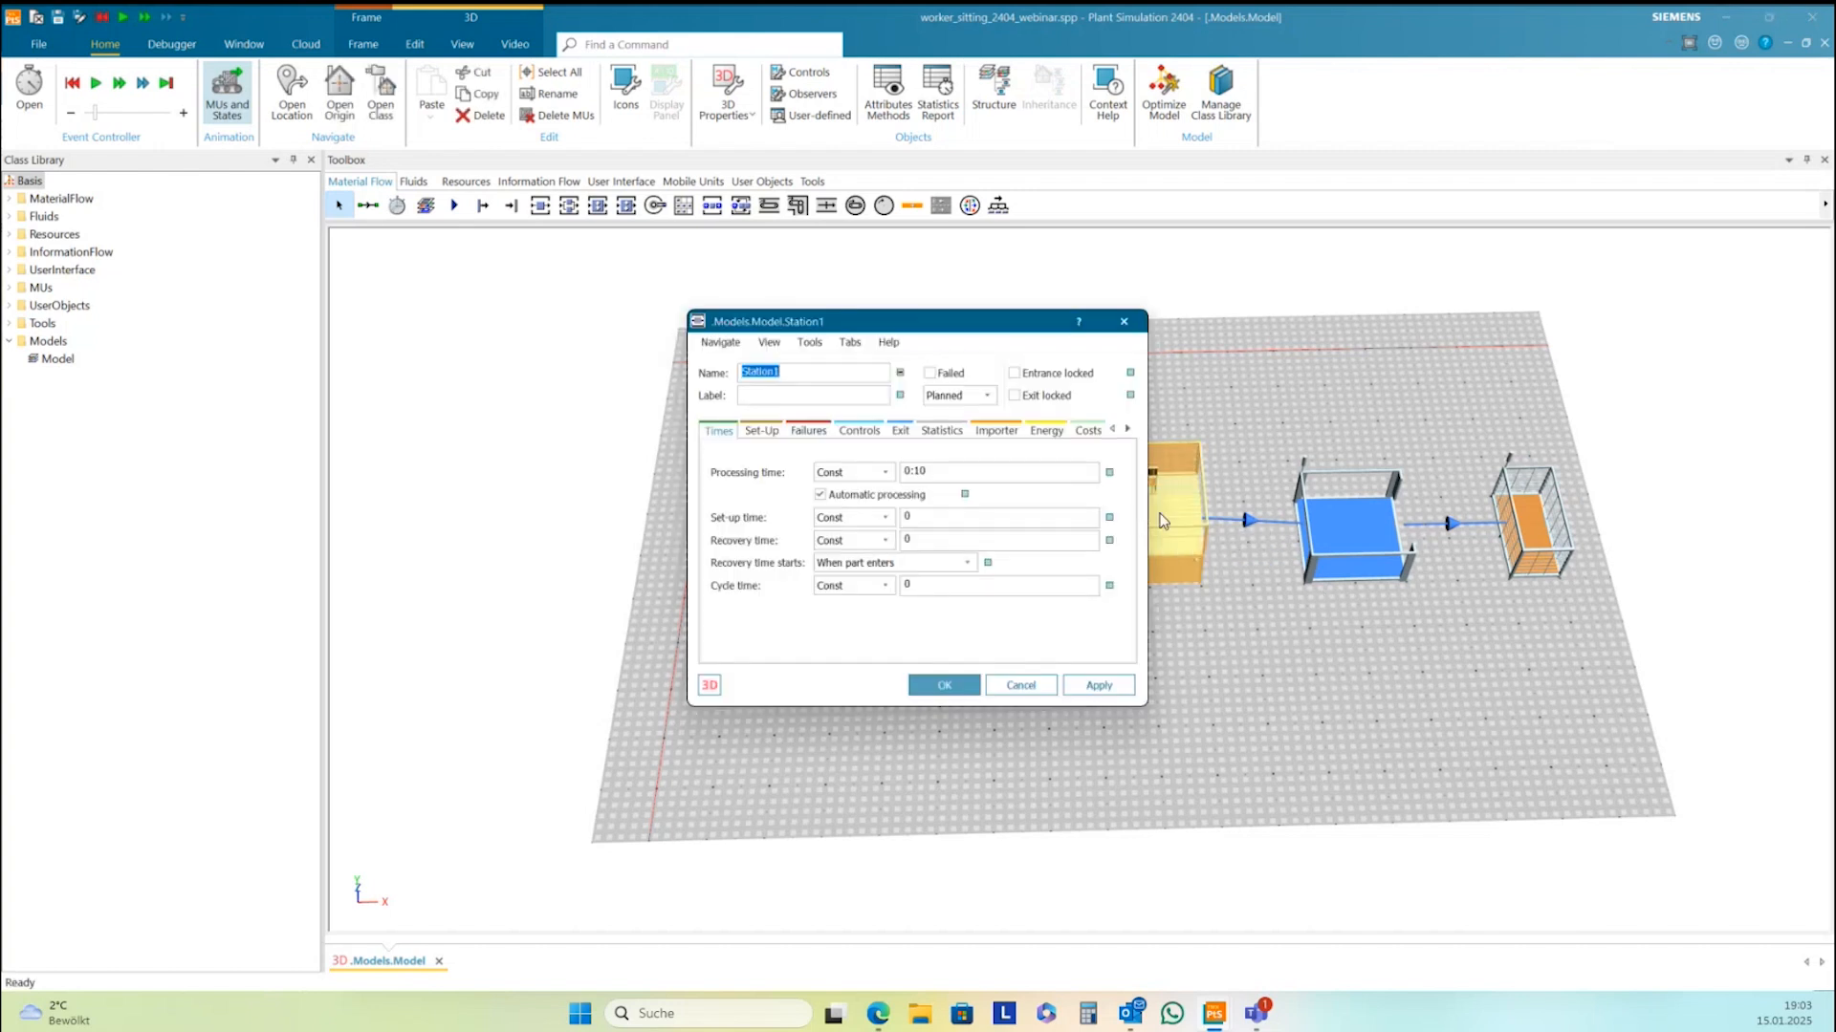
double_click(919, 471)
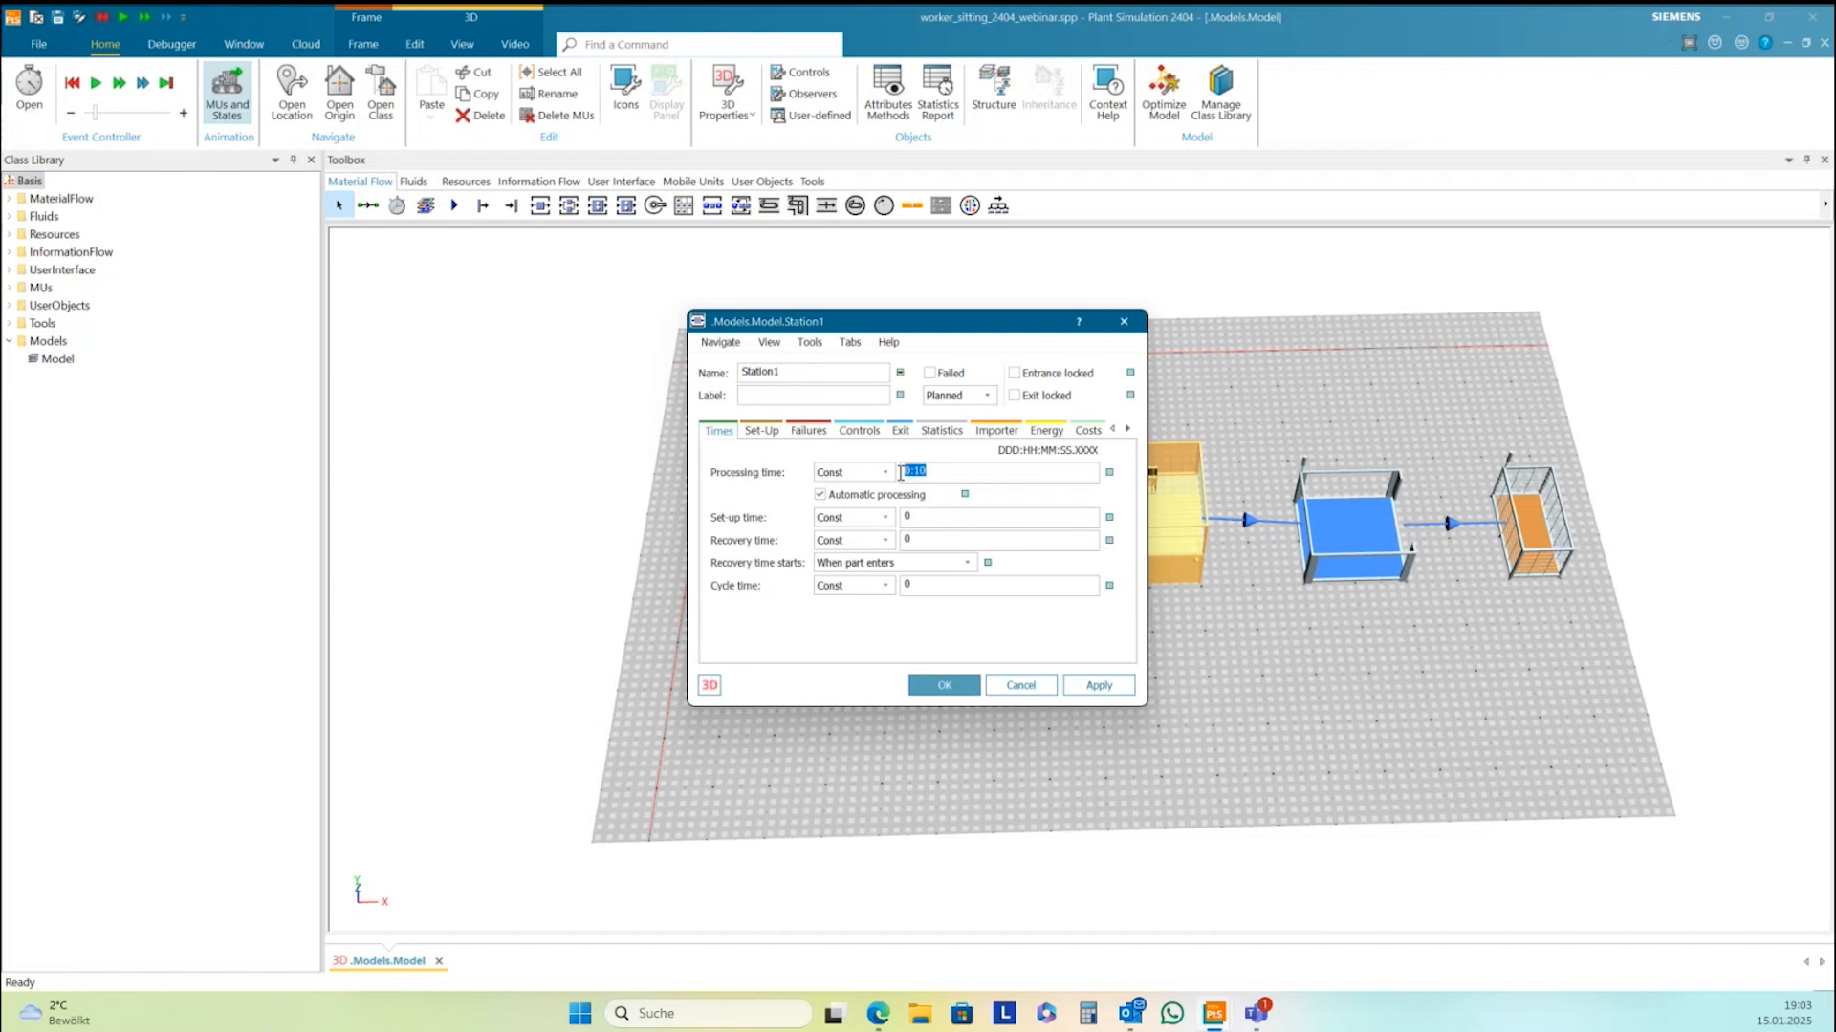
text(1)
click(938, 679)
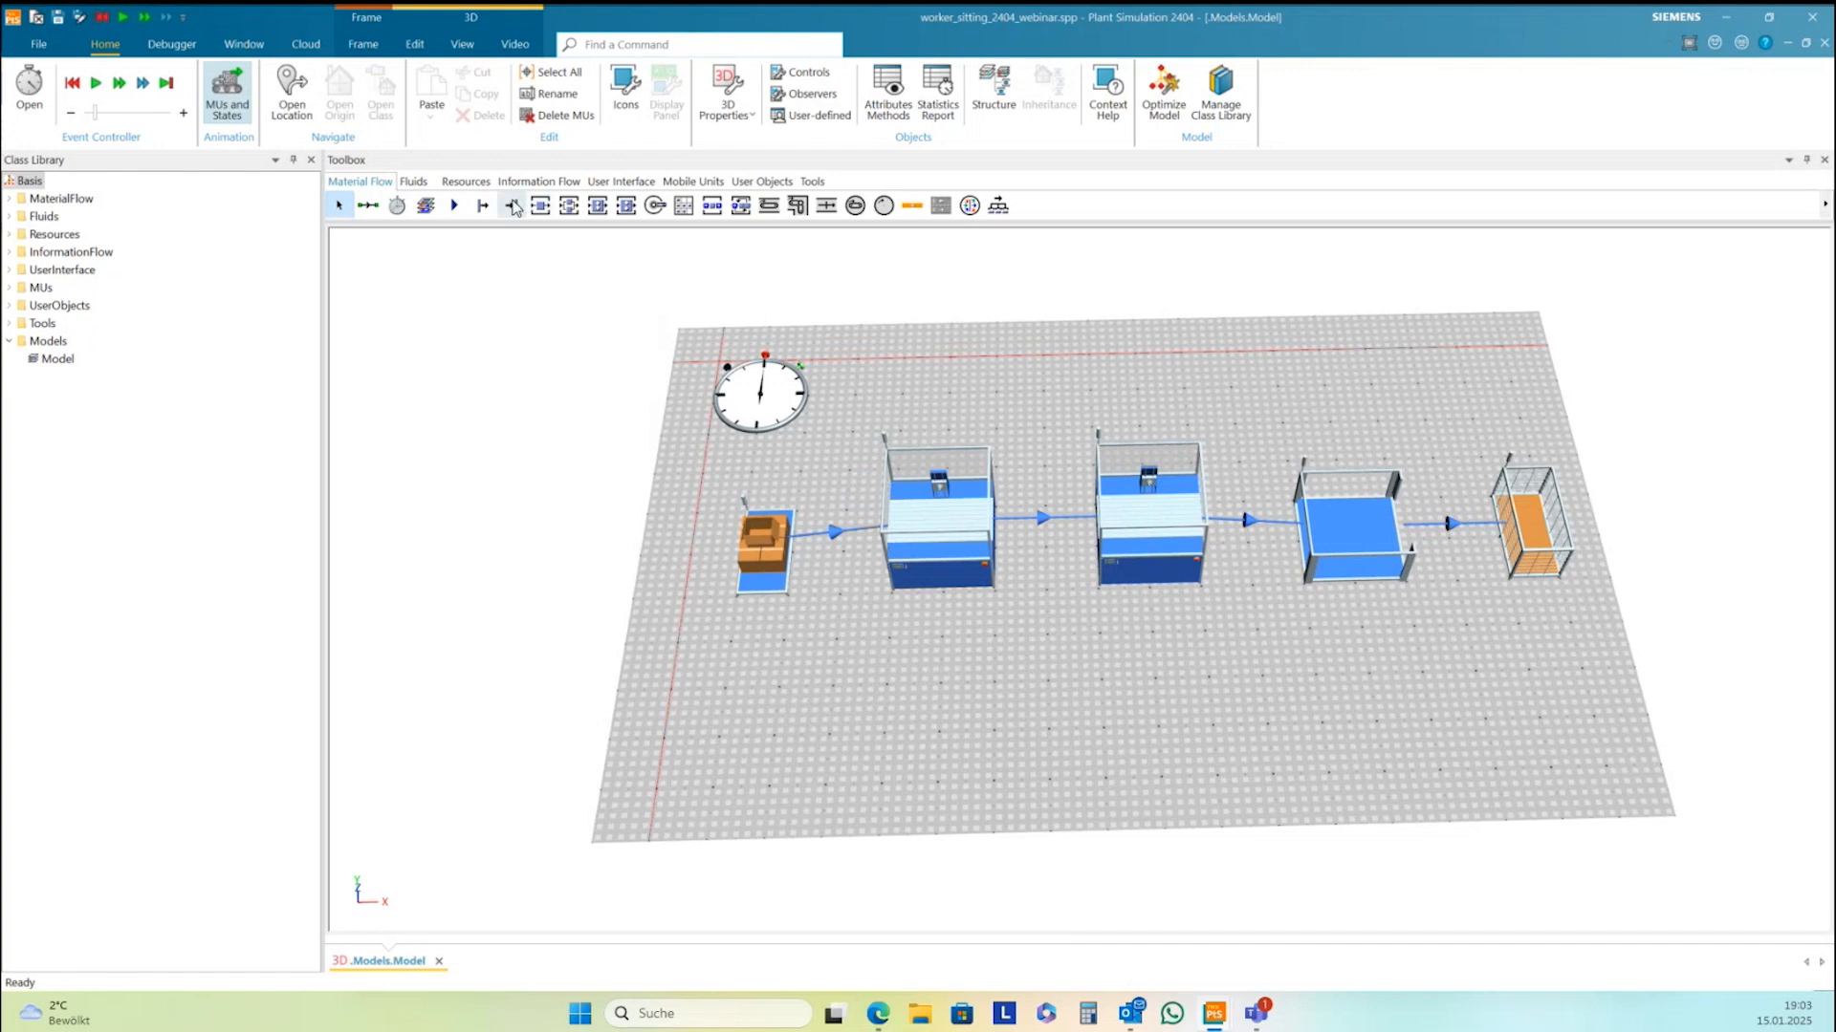
Place a Workplace in front of the first station with the Transport Importer activated, leaving a small gap to the station
click(465, 181)
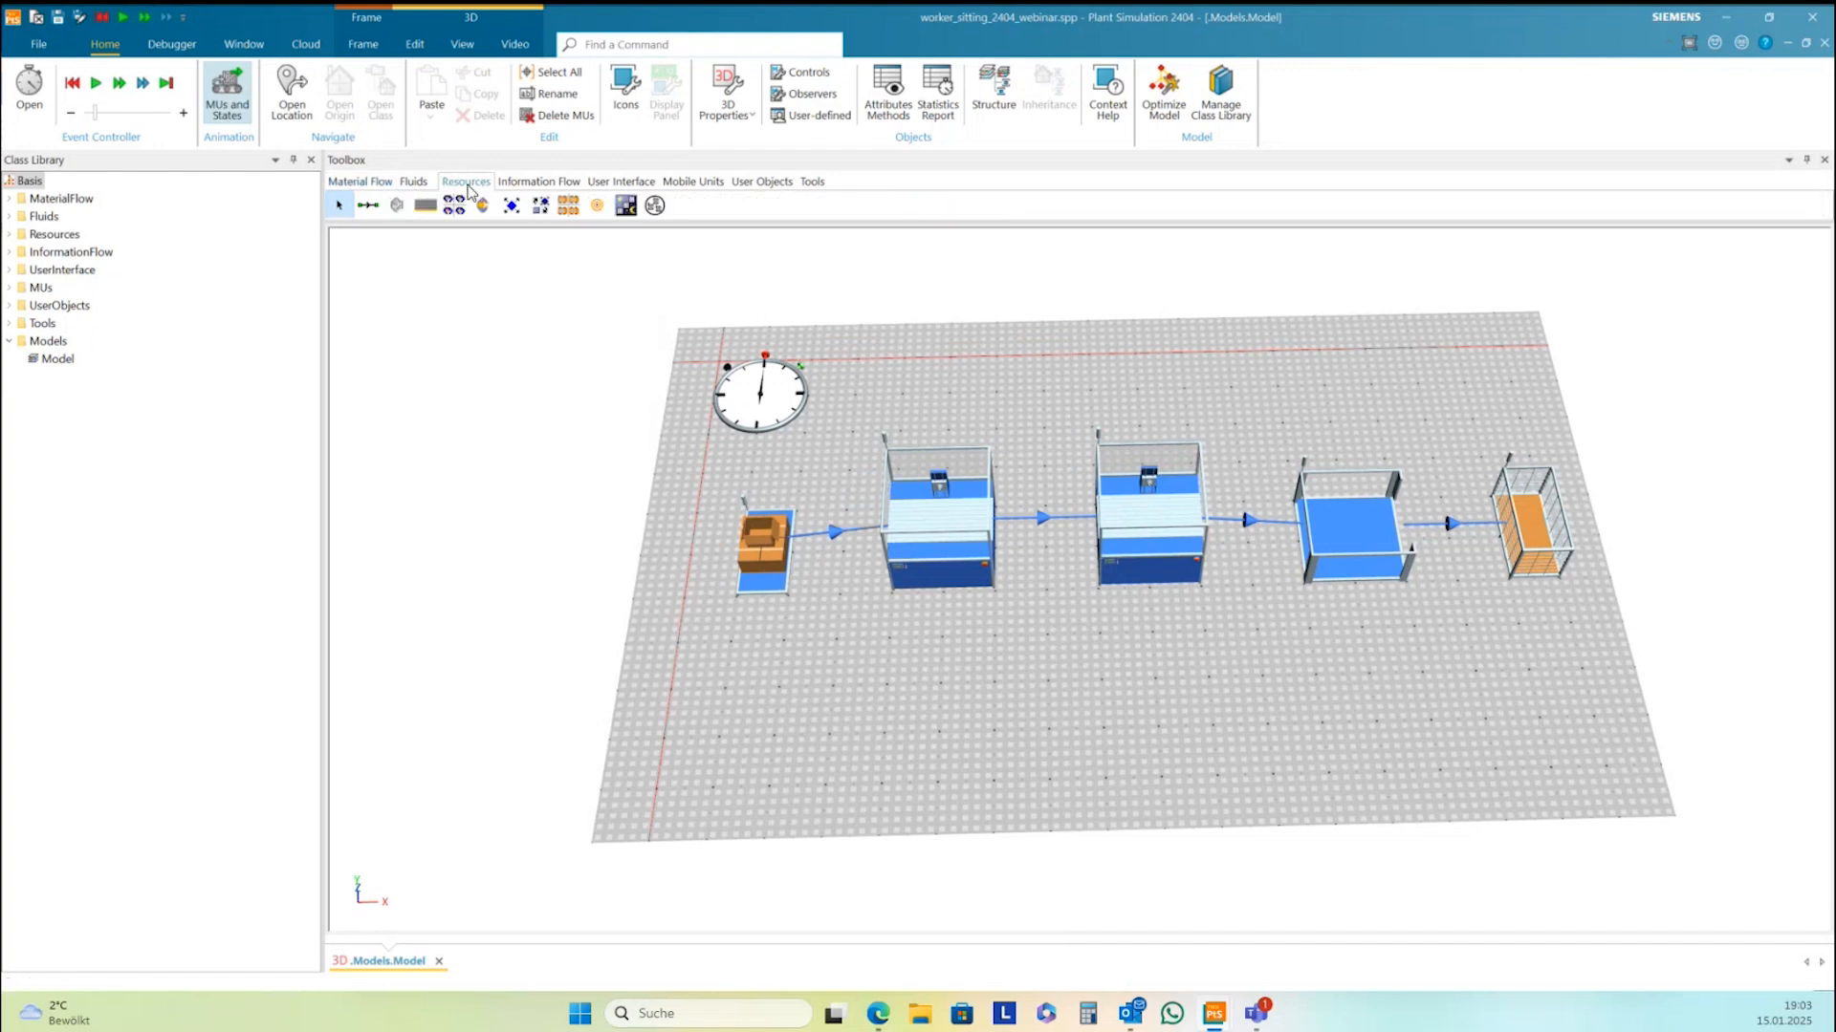
click(397, 206)
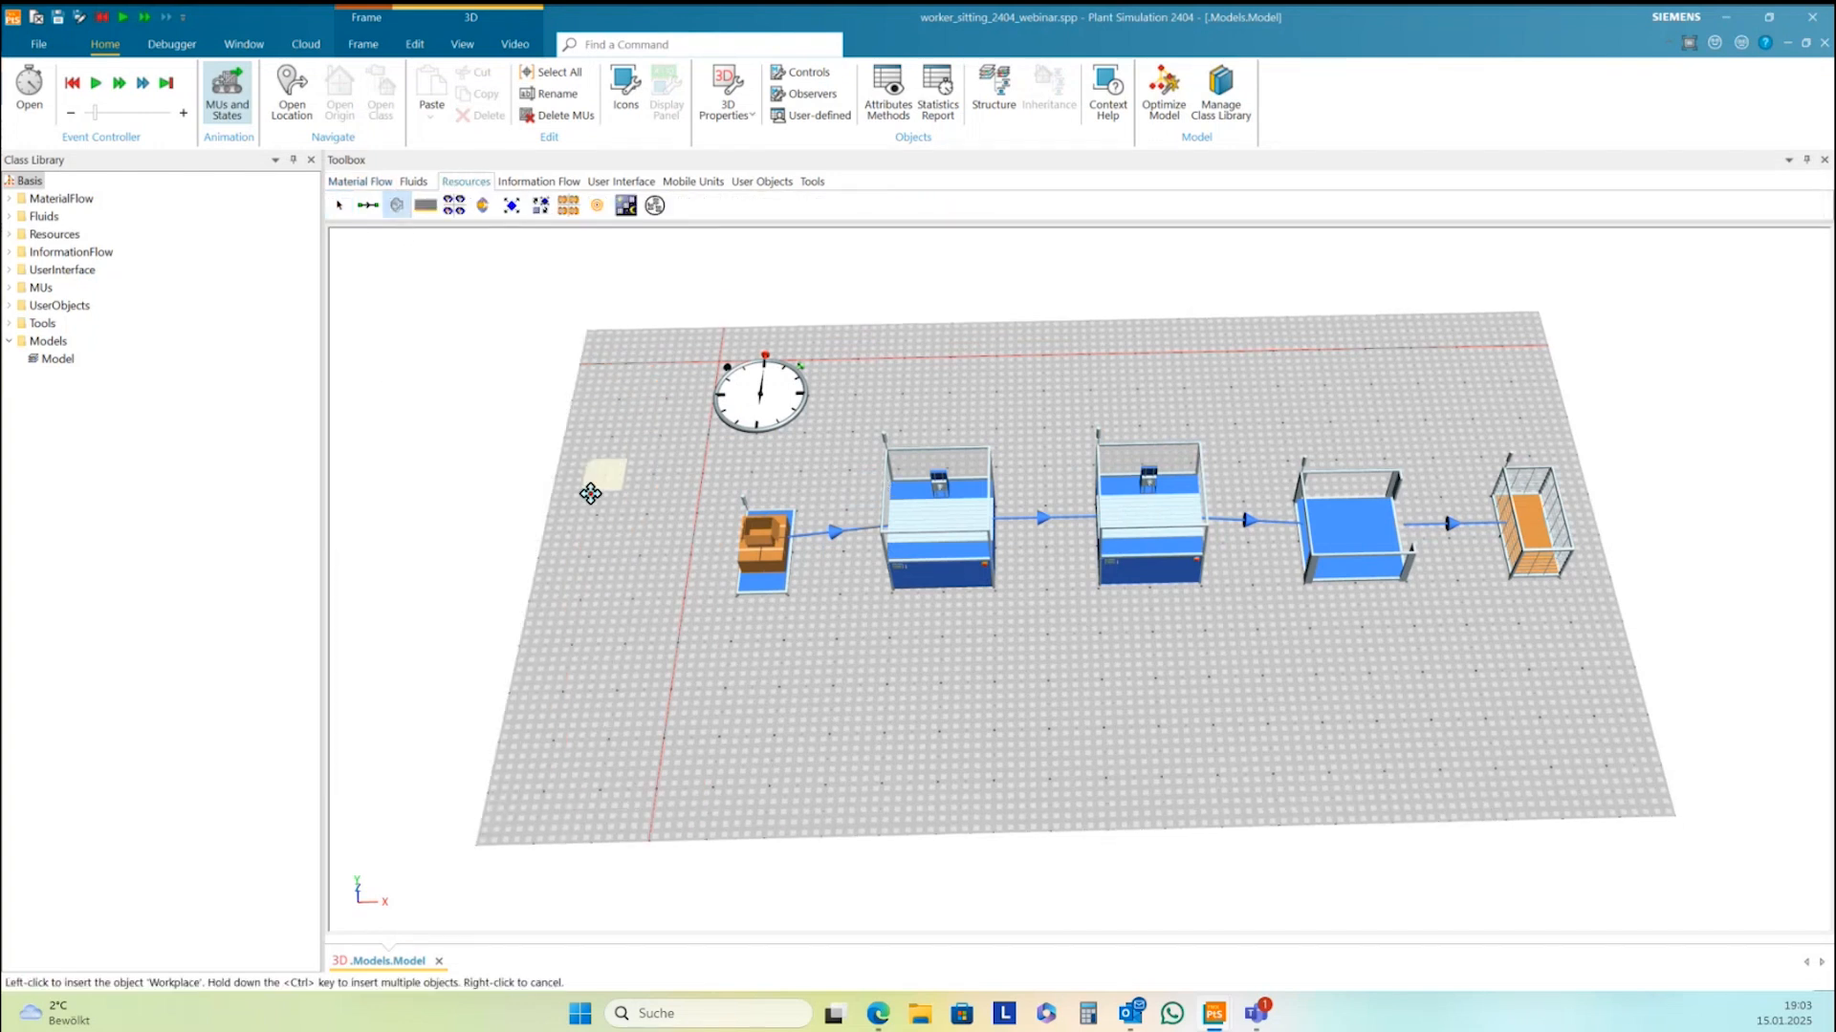
click(933, 589)
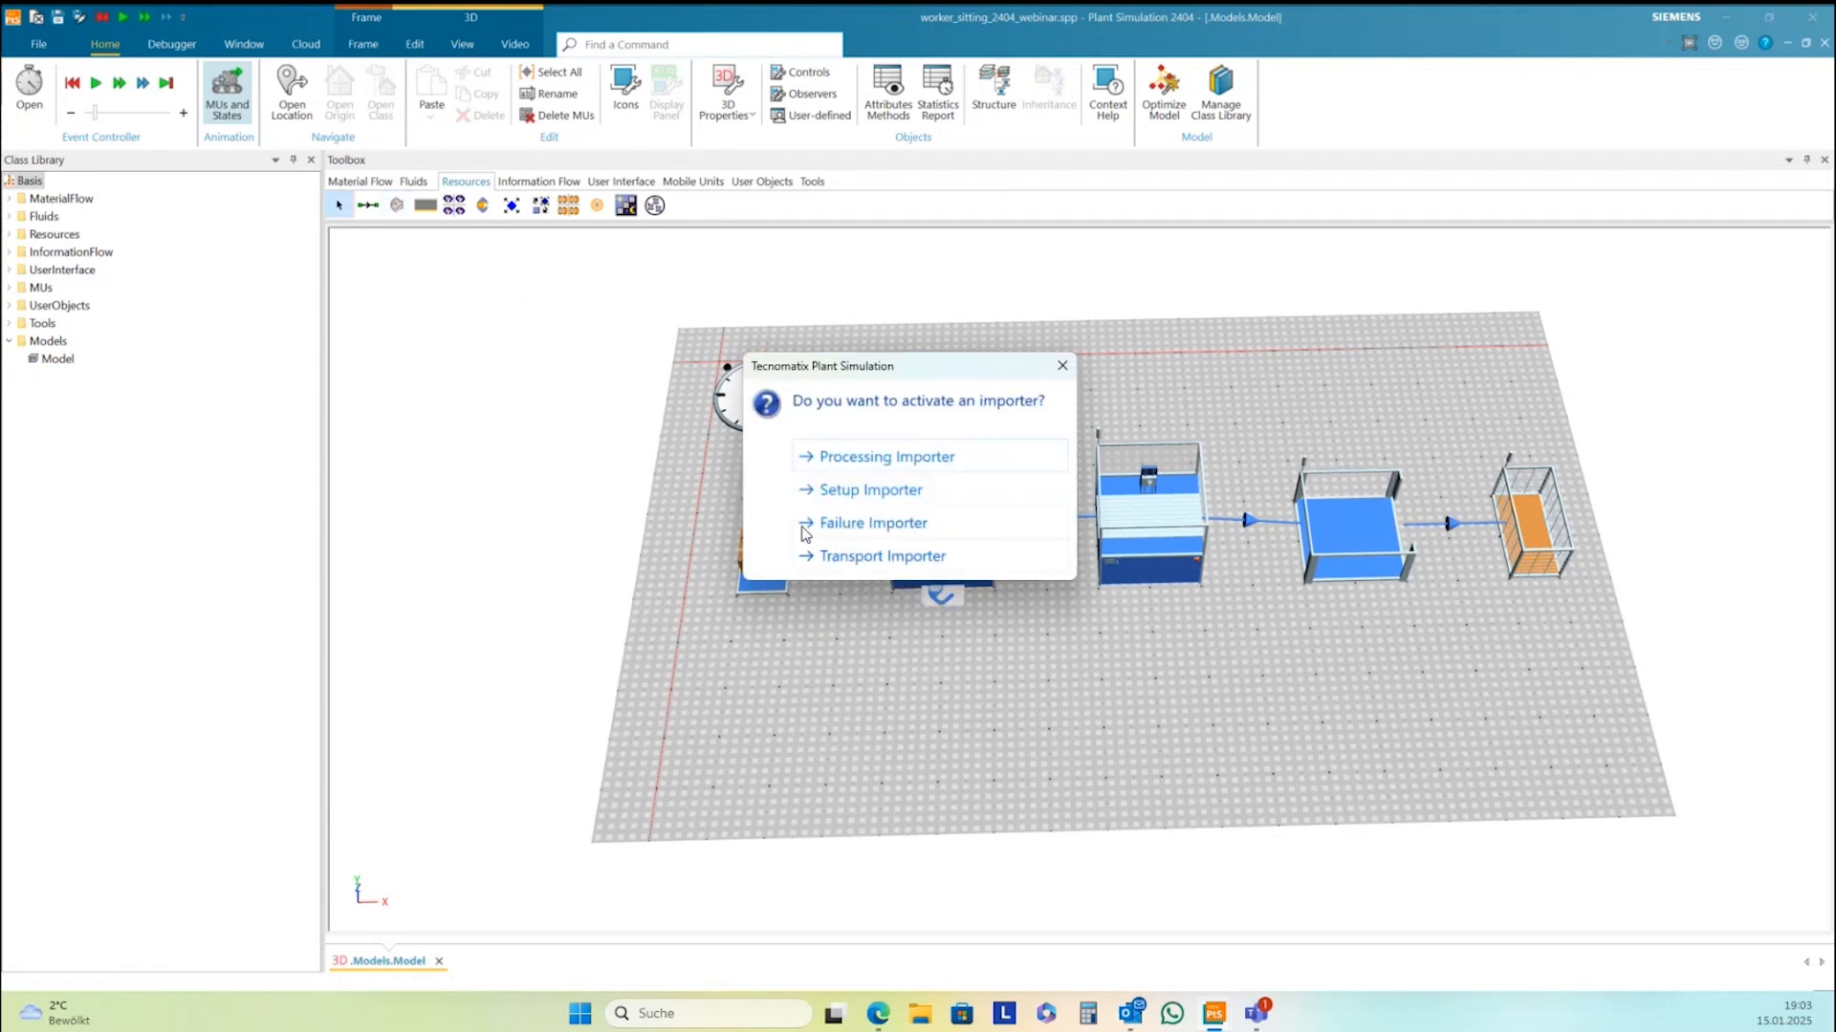
click(812, 557)
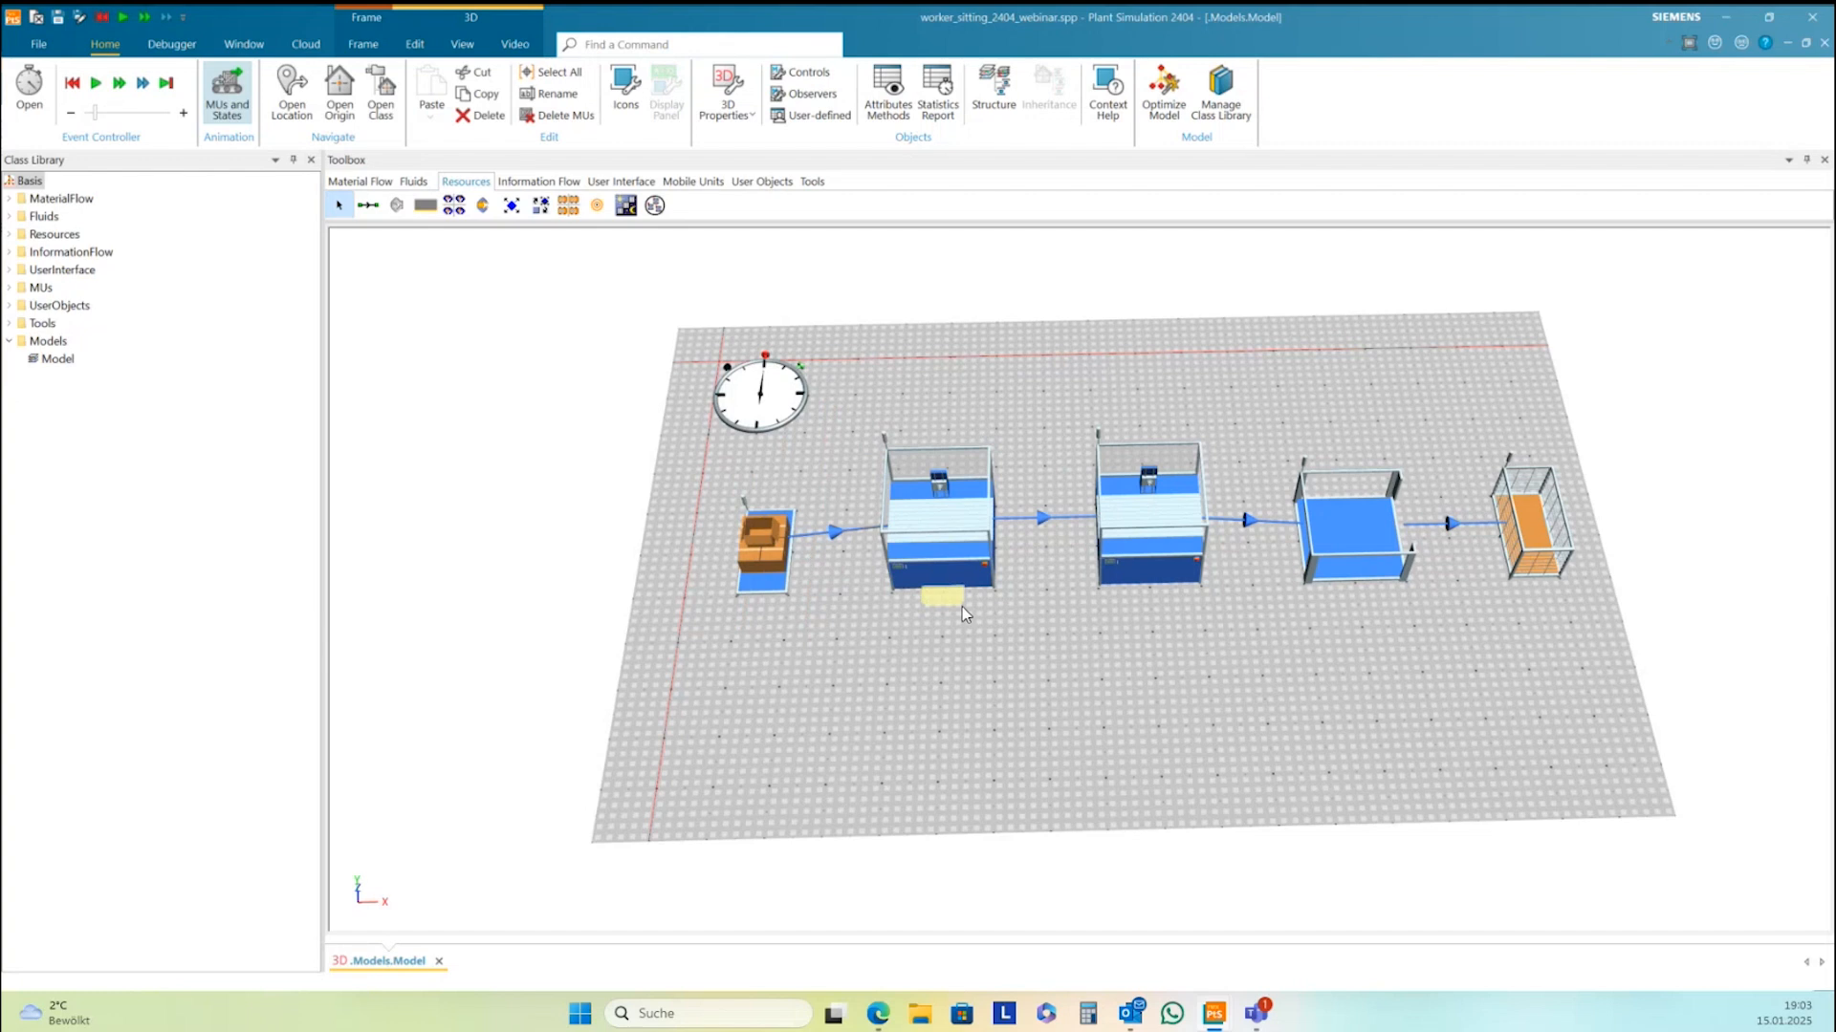
drag(962, 606, 956, 632)
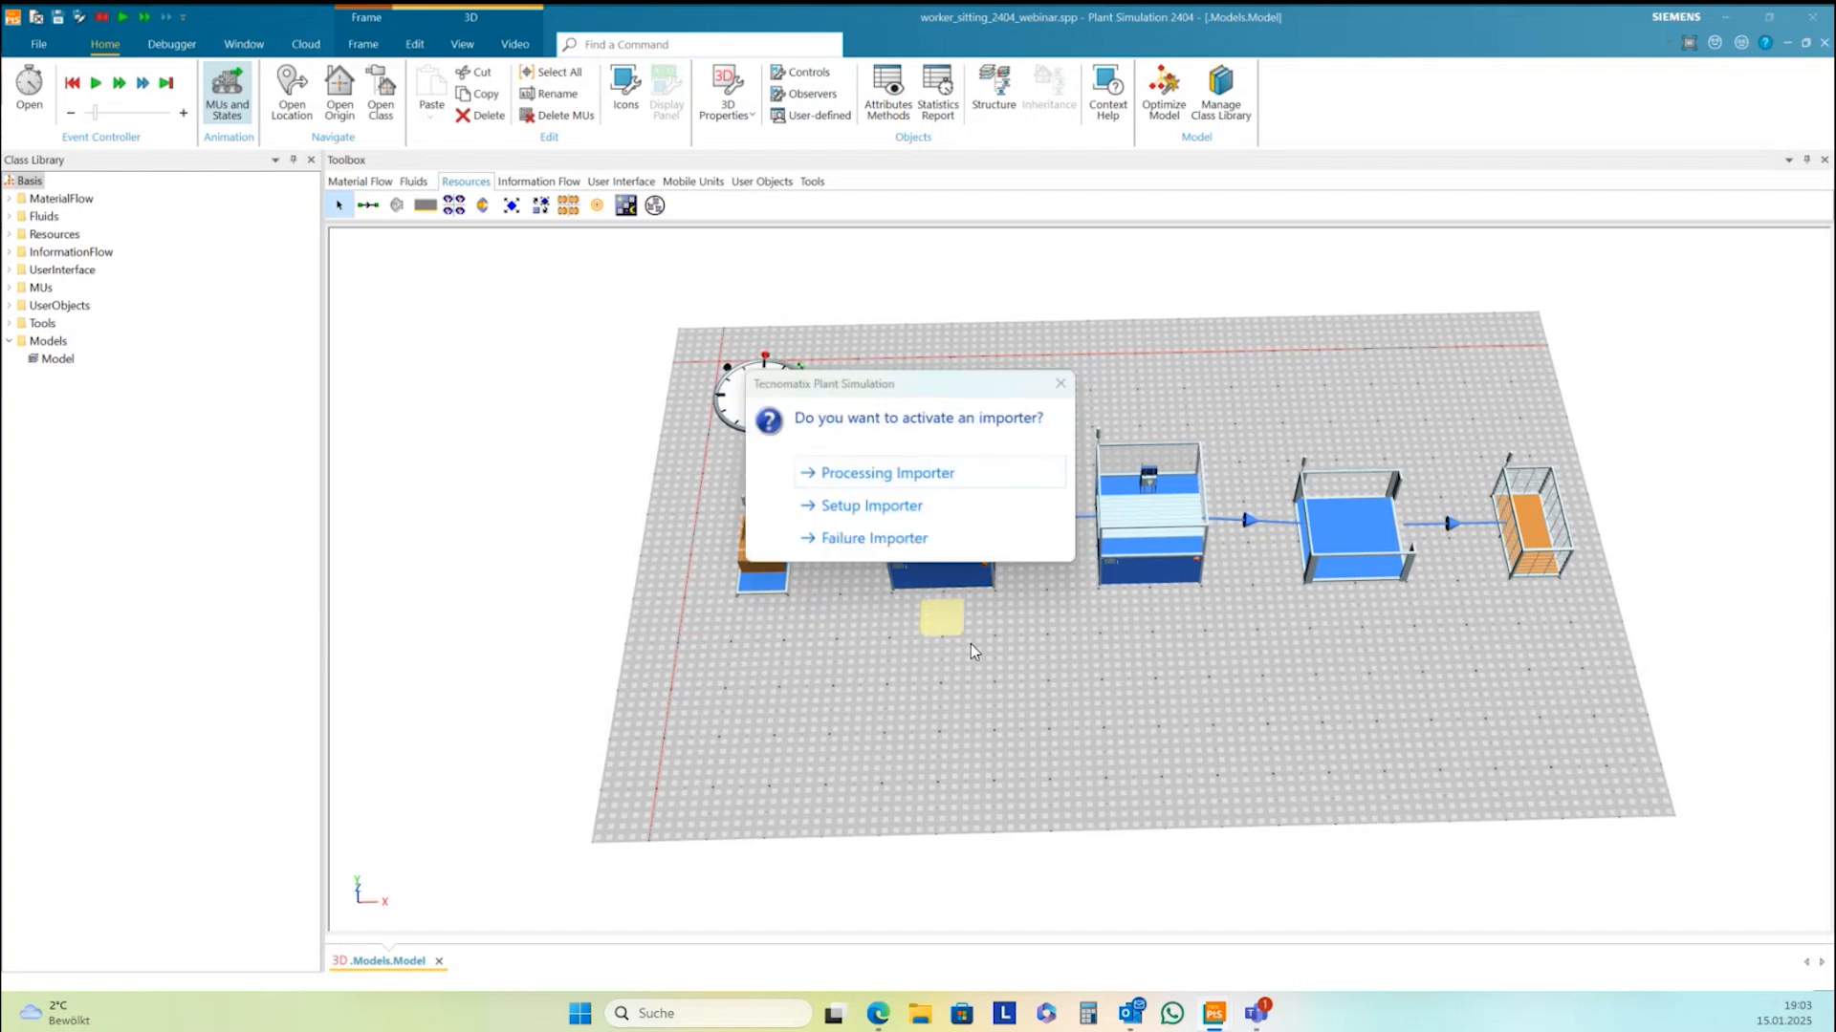
click(1062, 384)
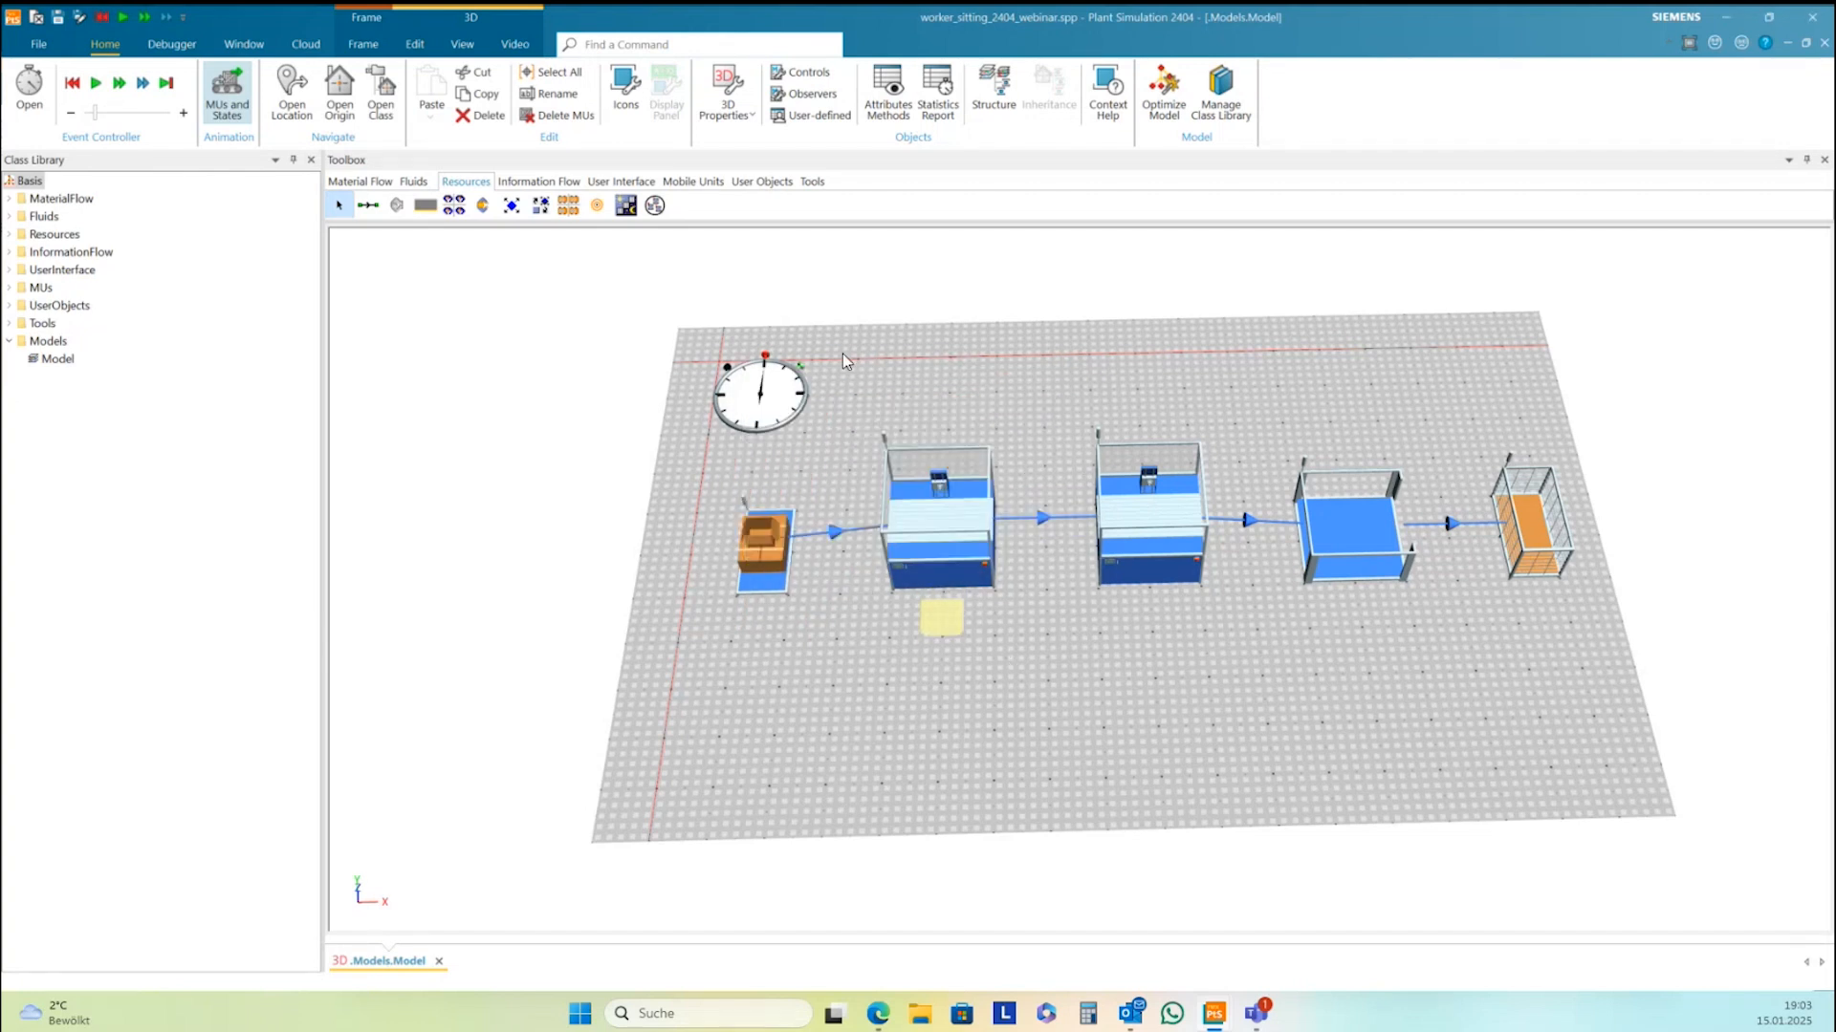
Place a Workplace close in front of the second station and activate its Processing Importer and Transport Importer
click(395, 207)
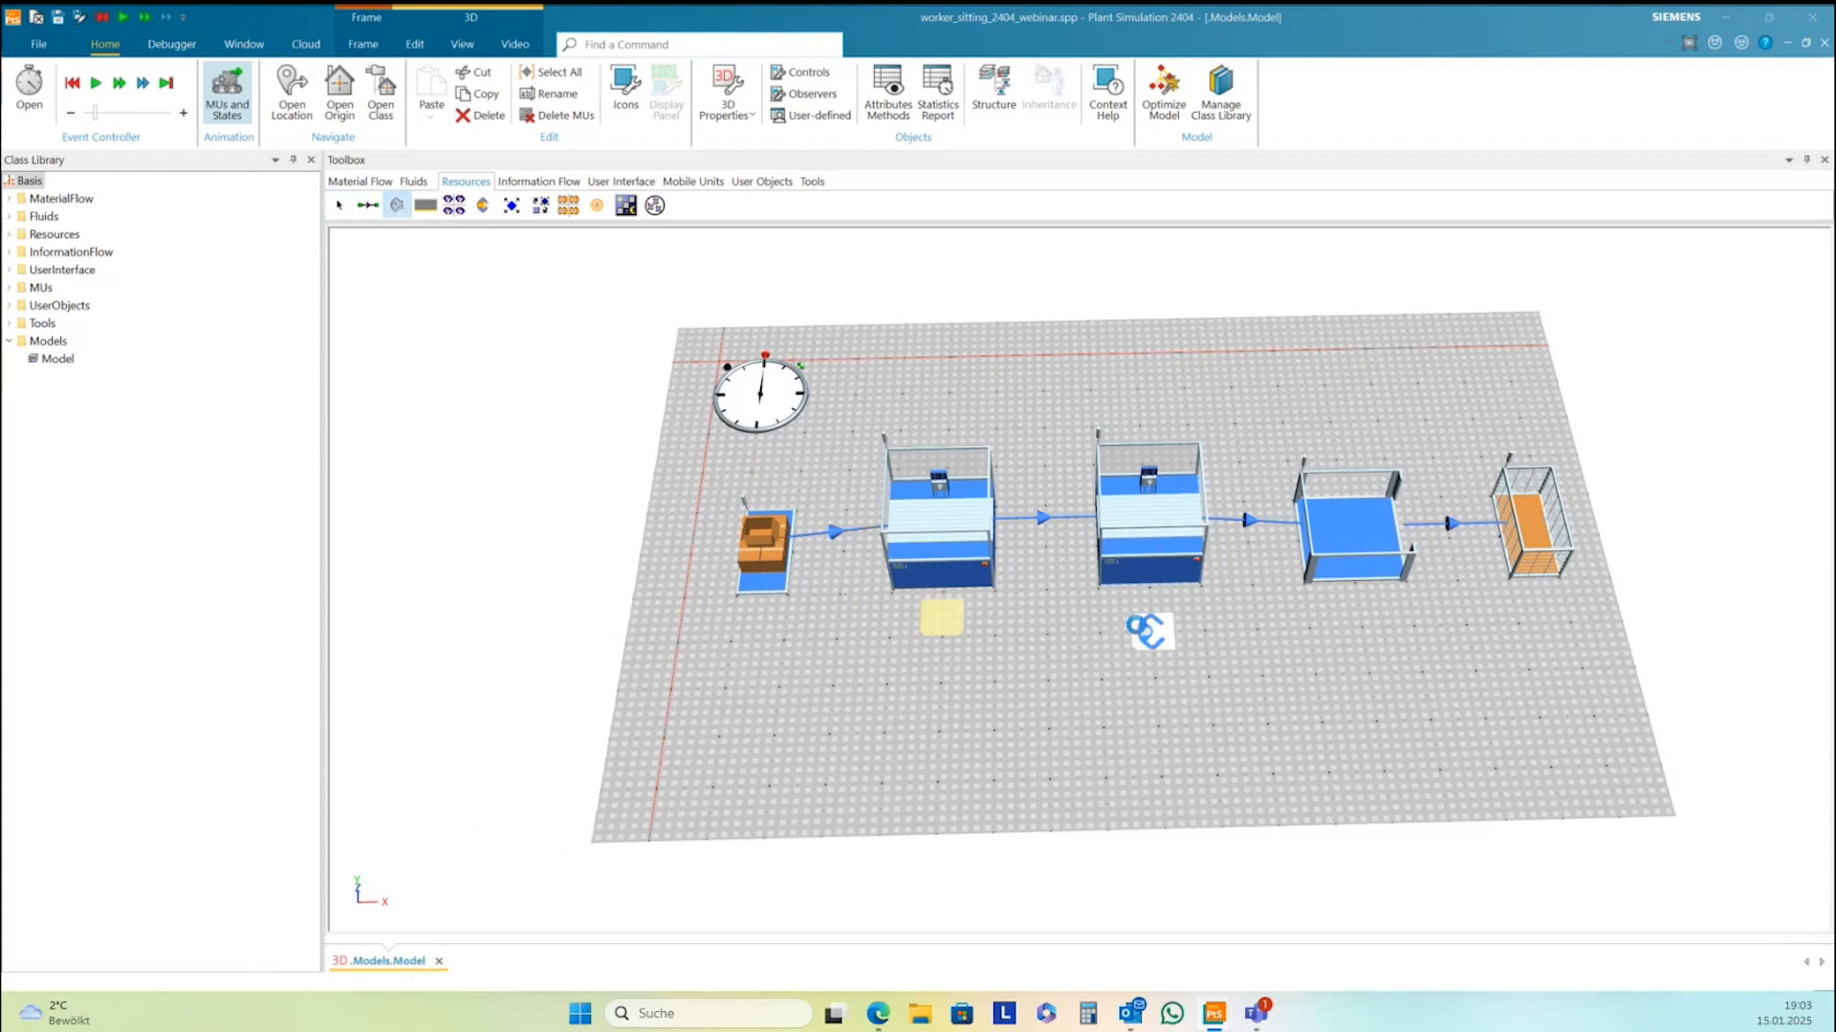
click(1147, 631)
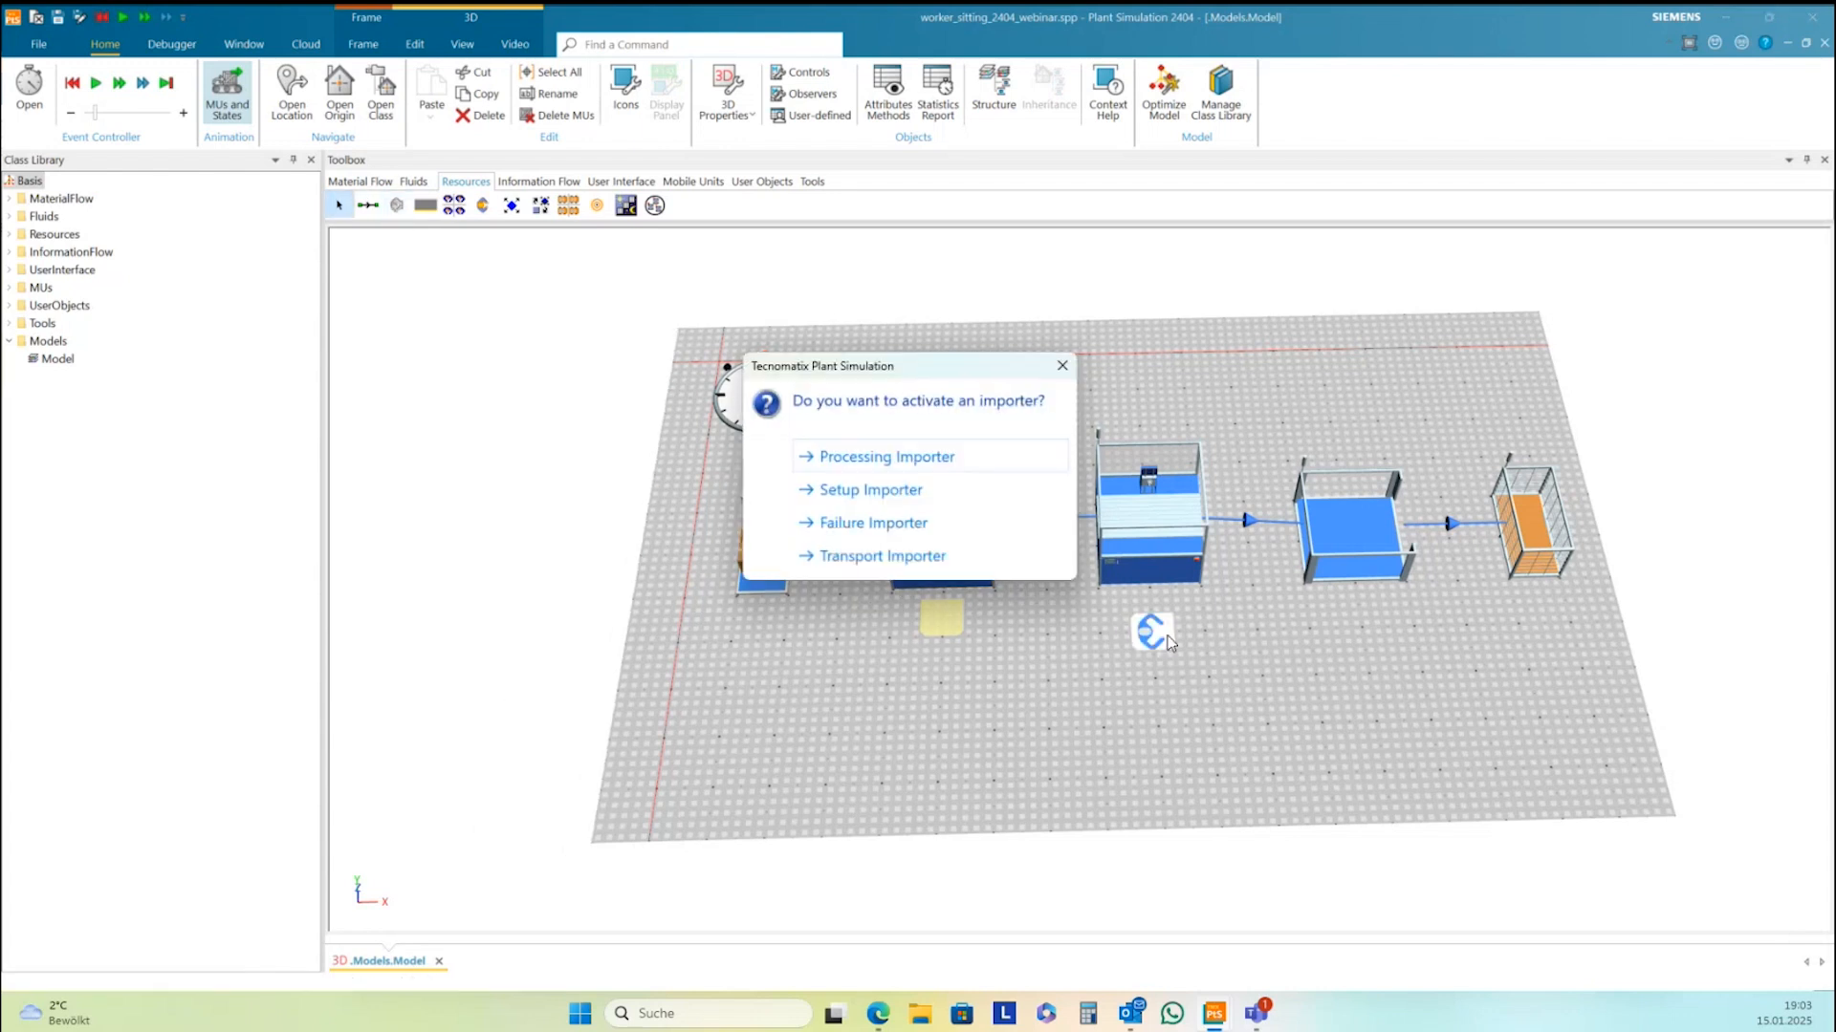
click(879, 458)
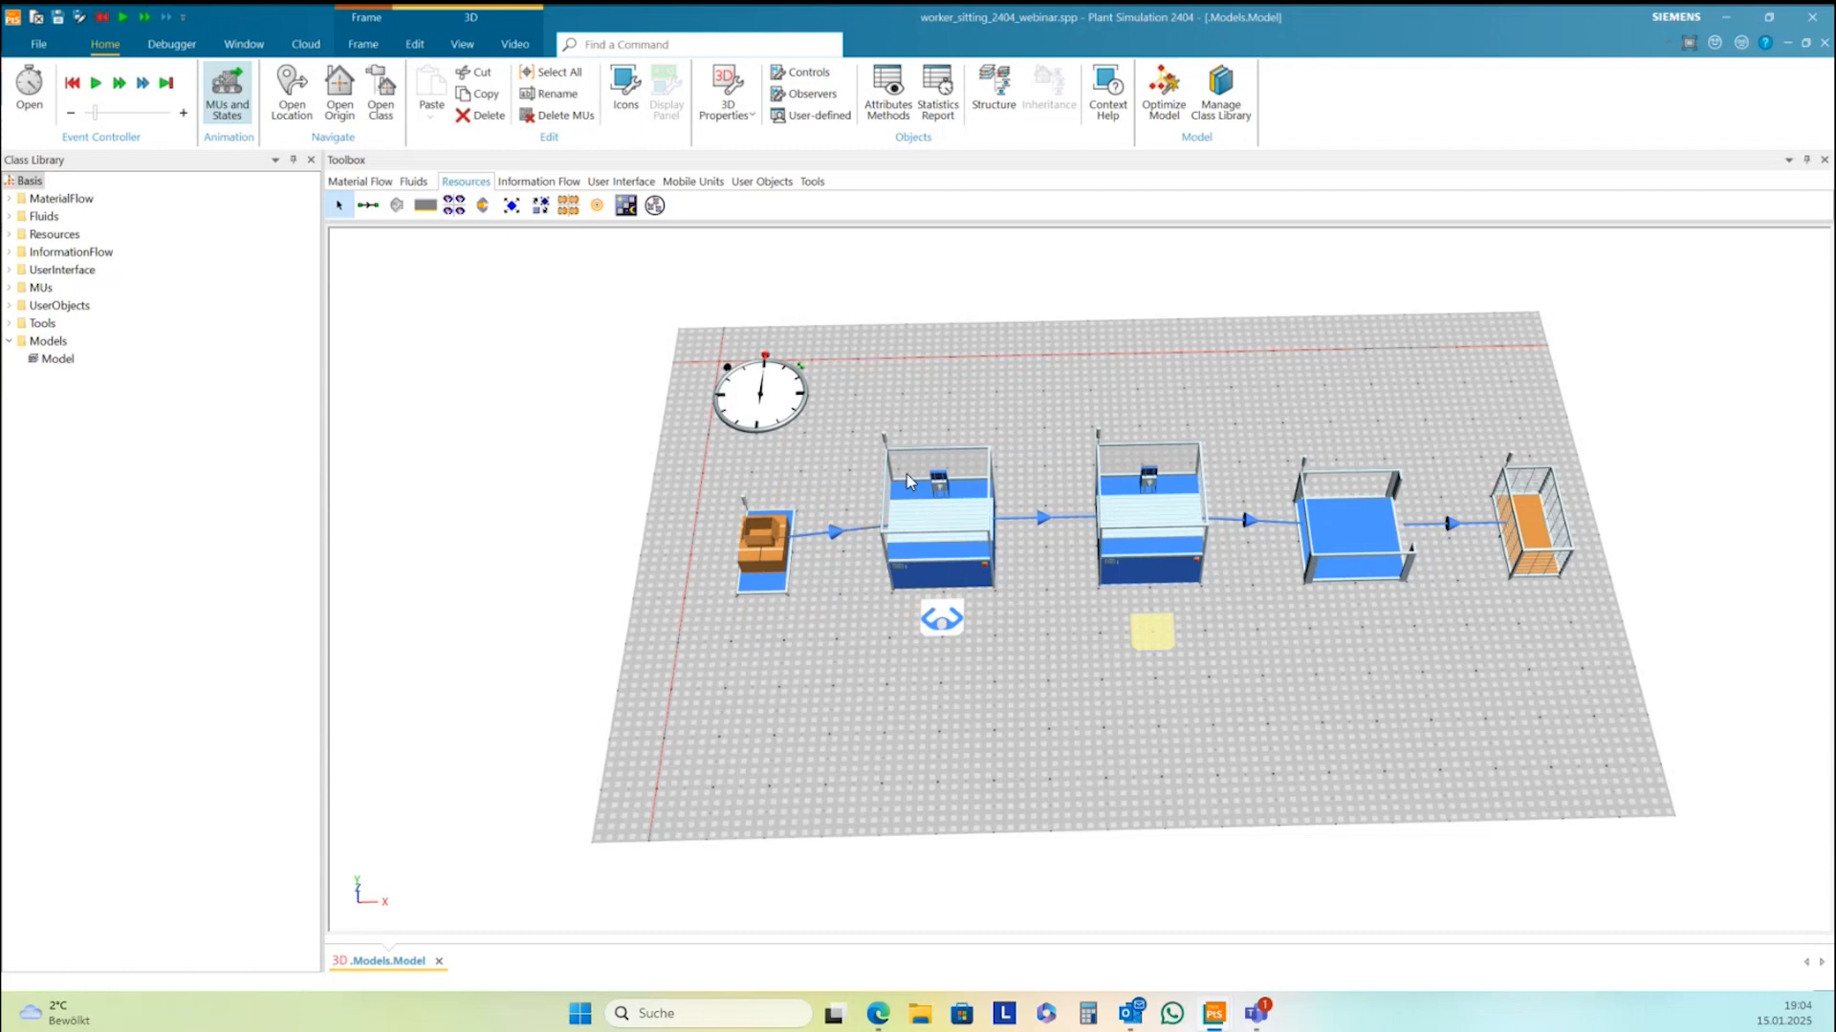
click(1143, 631)
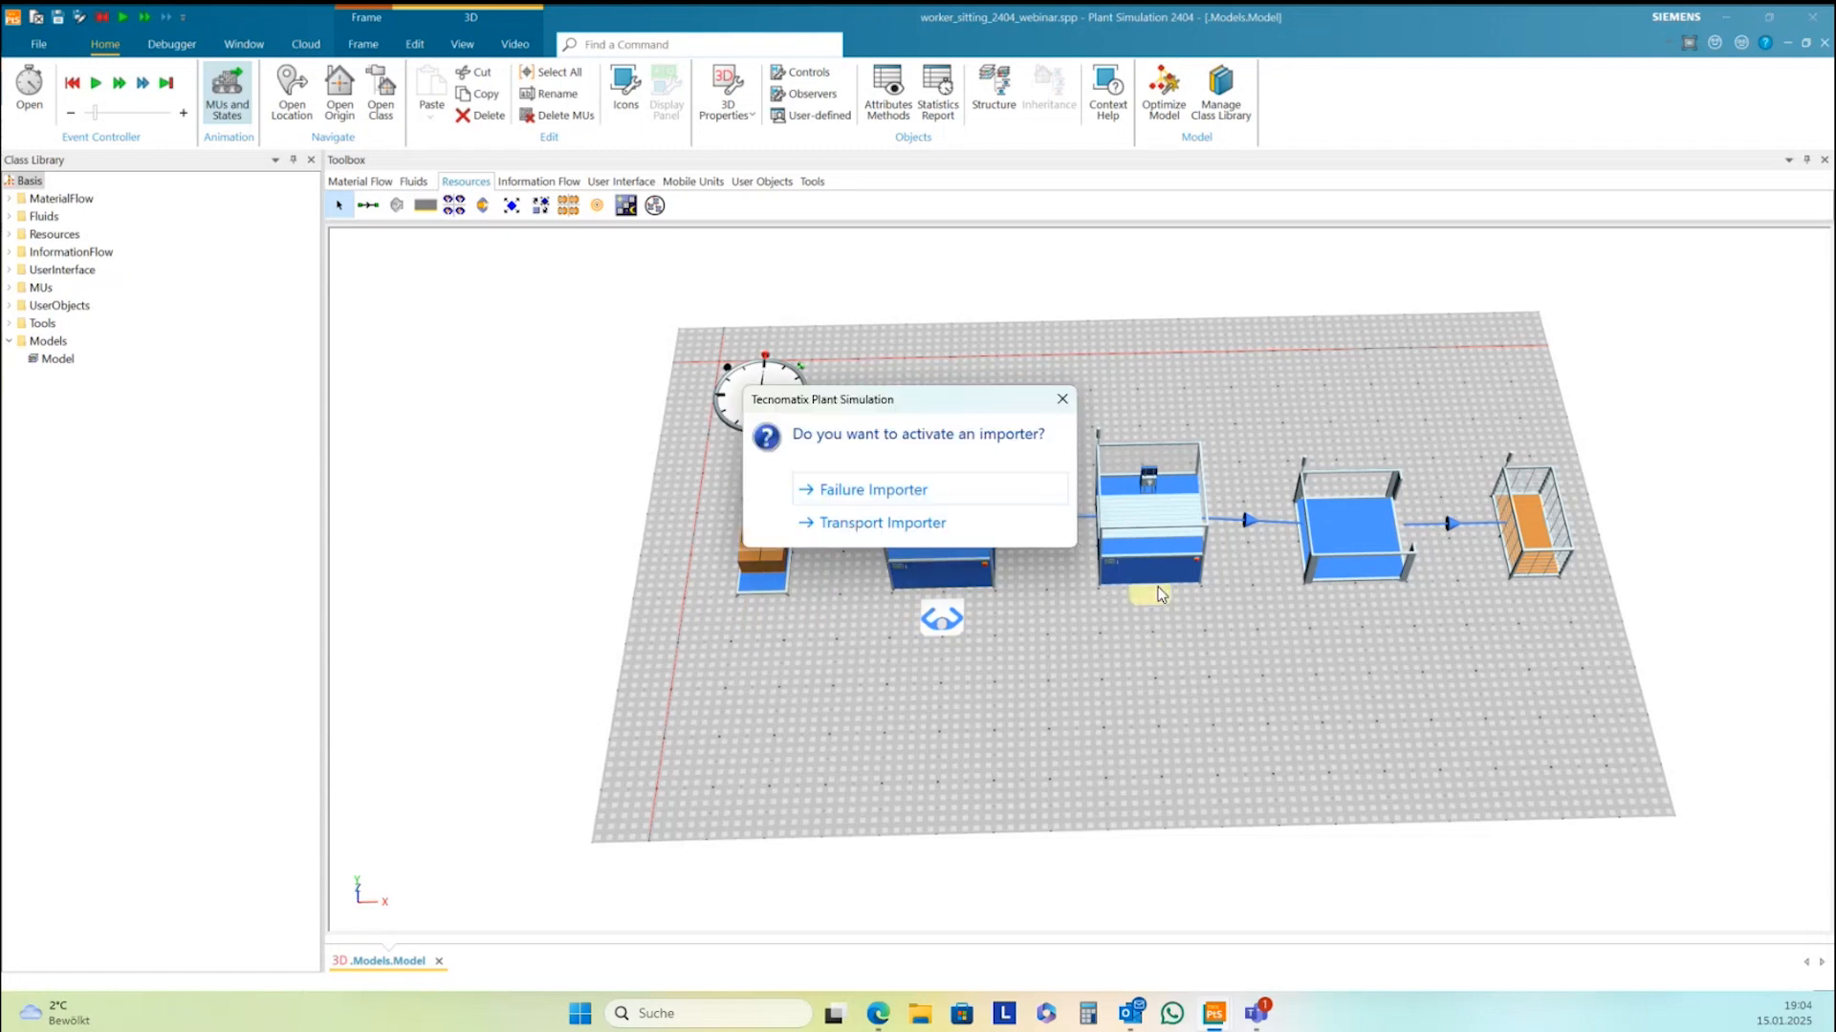
click(847, 525)
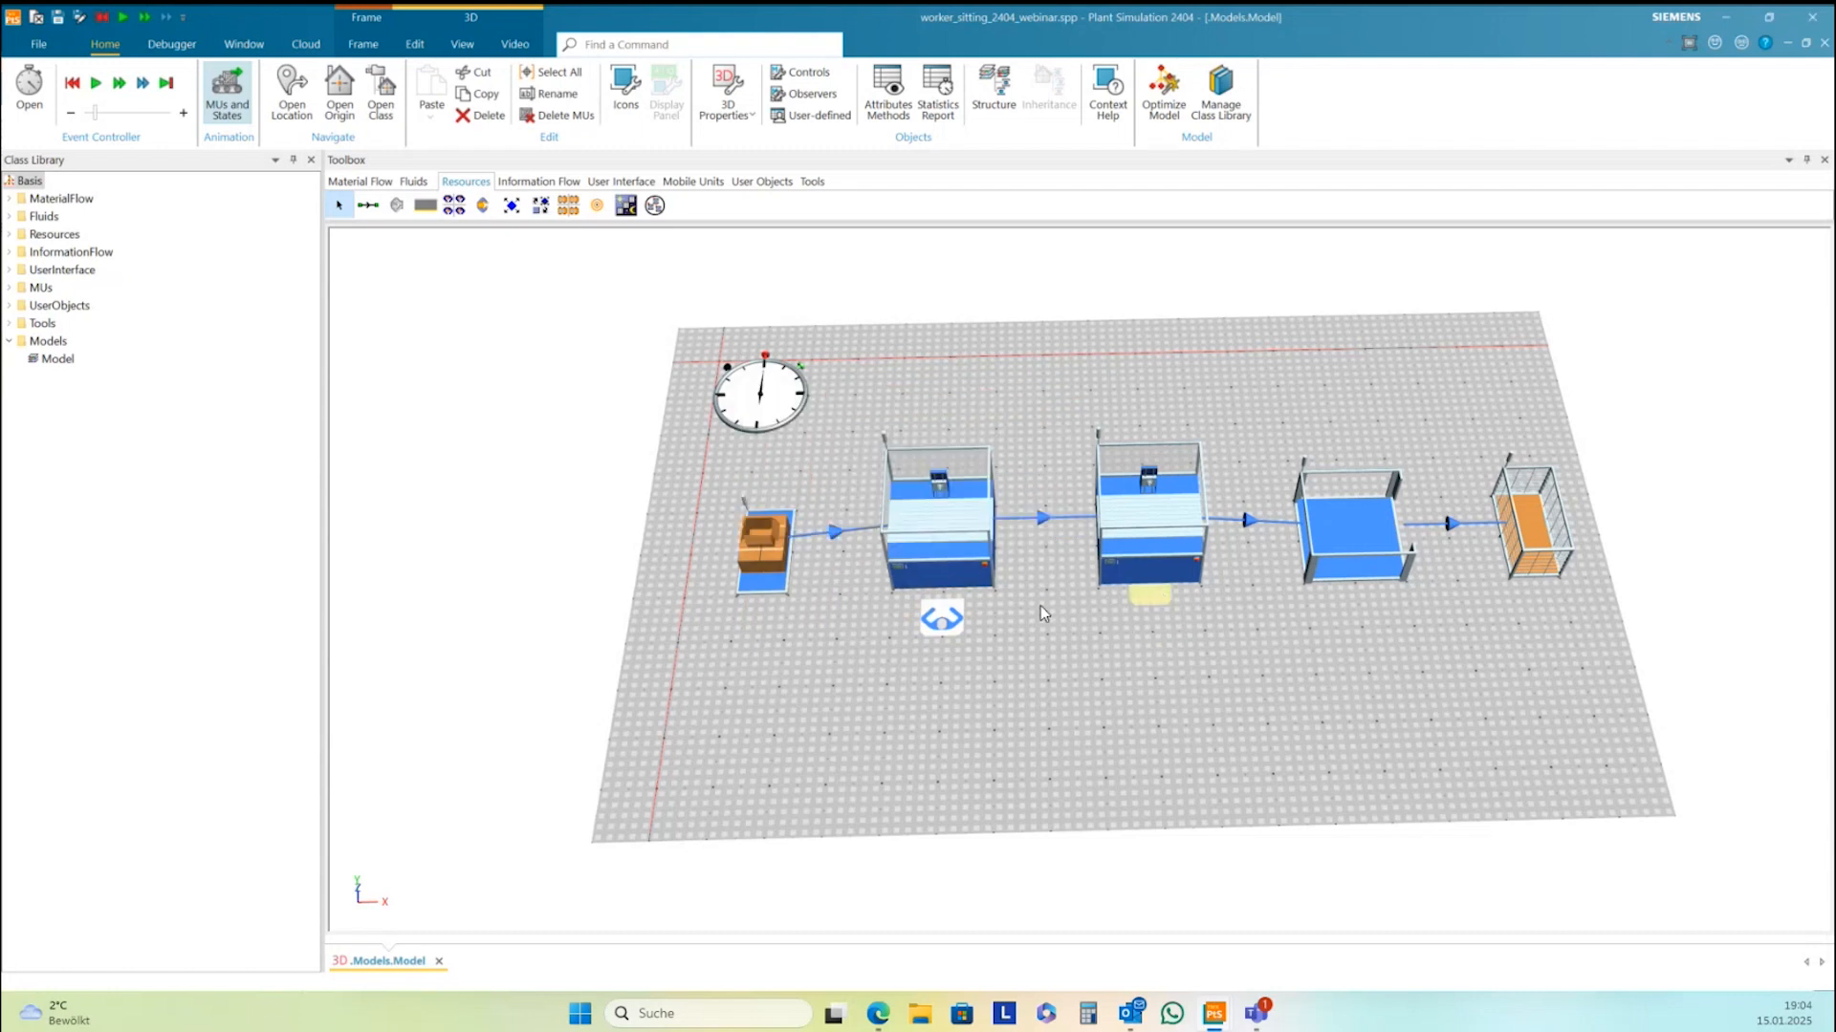
click(1165, 622)
click(1069, 411)
Place a Workplace in front of the Buffer without activating an importer
click(397, 209)
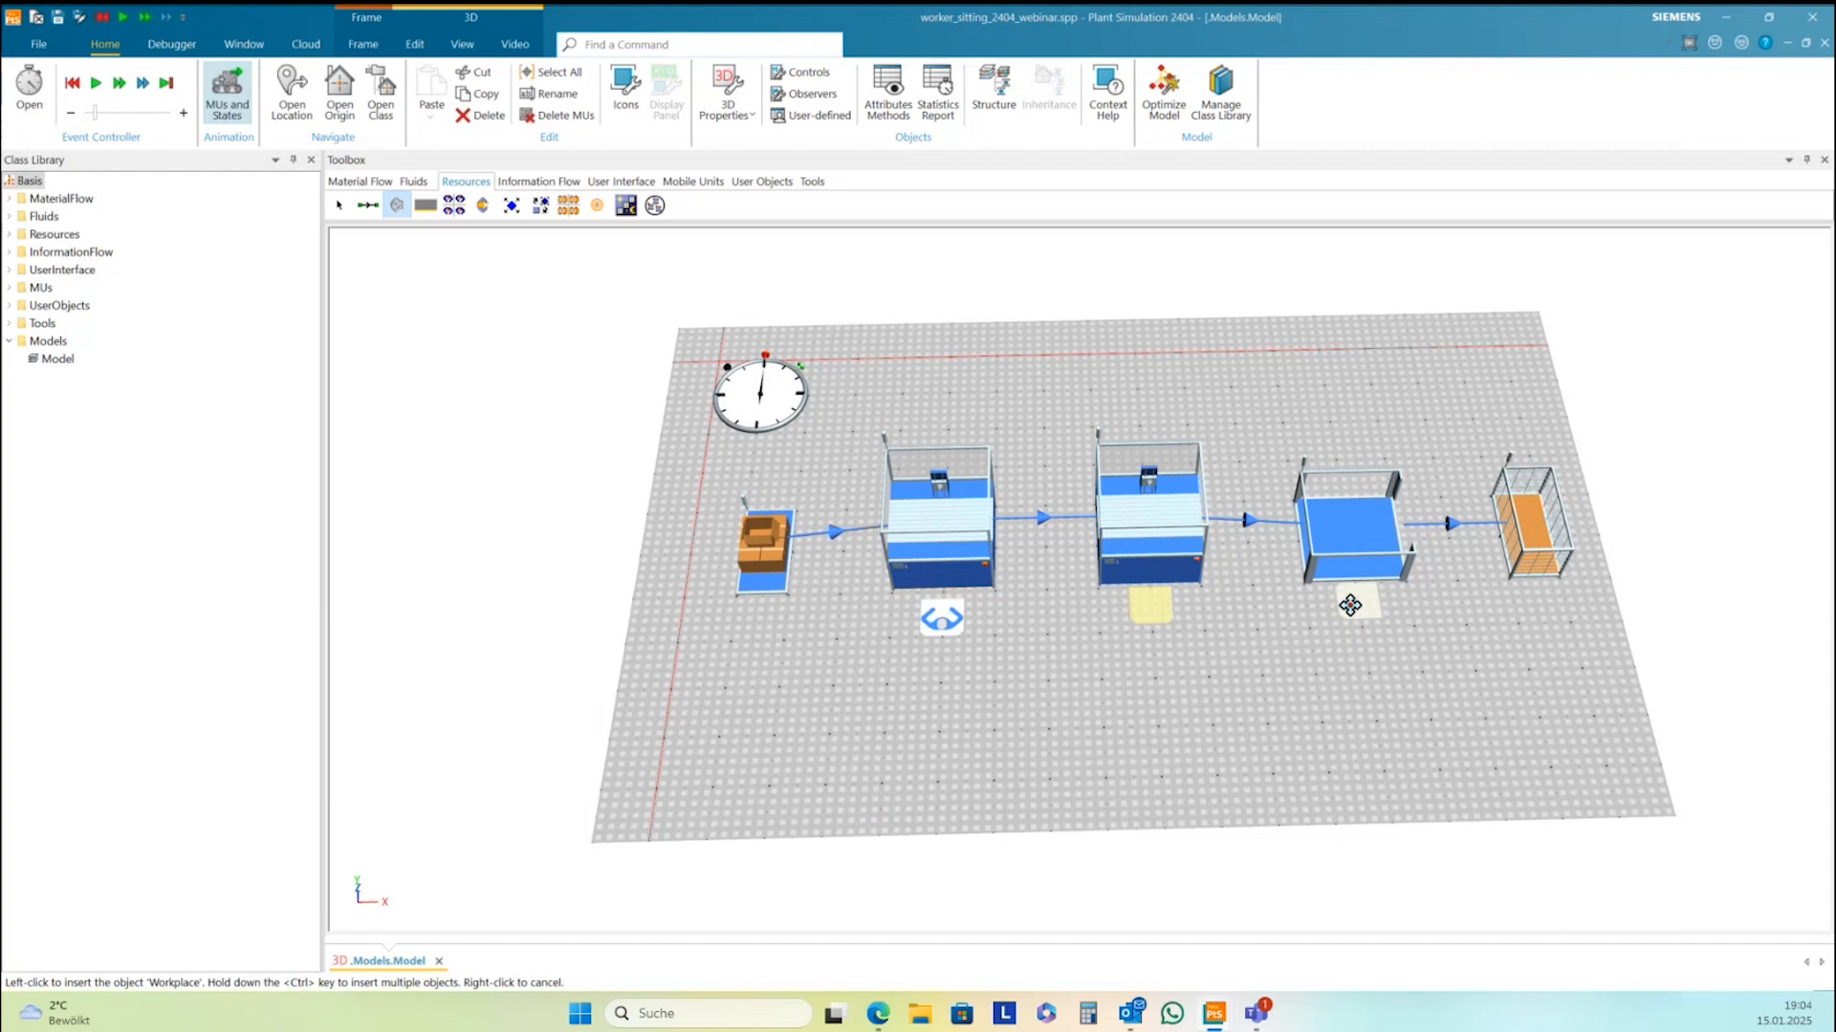
click(1350, 604)
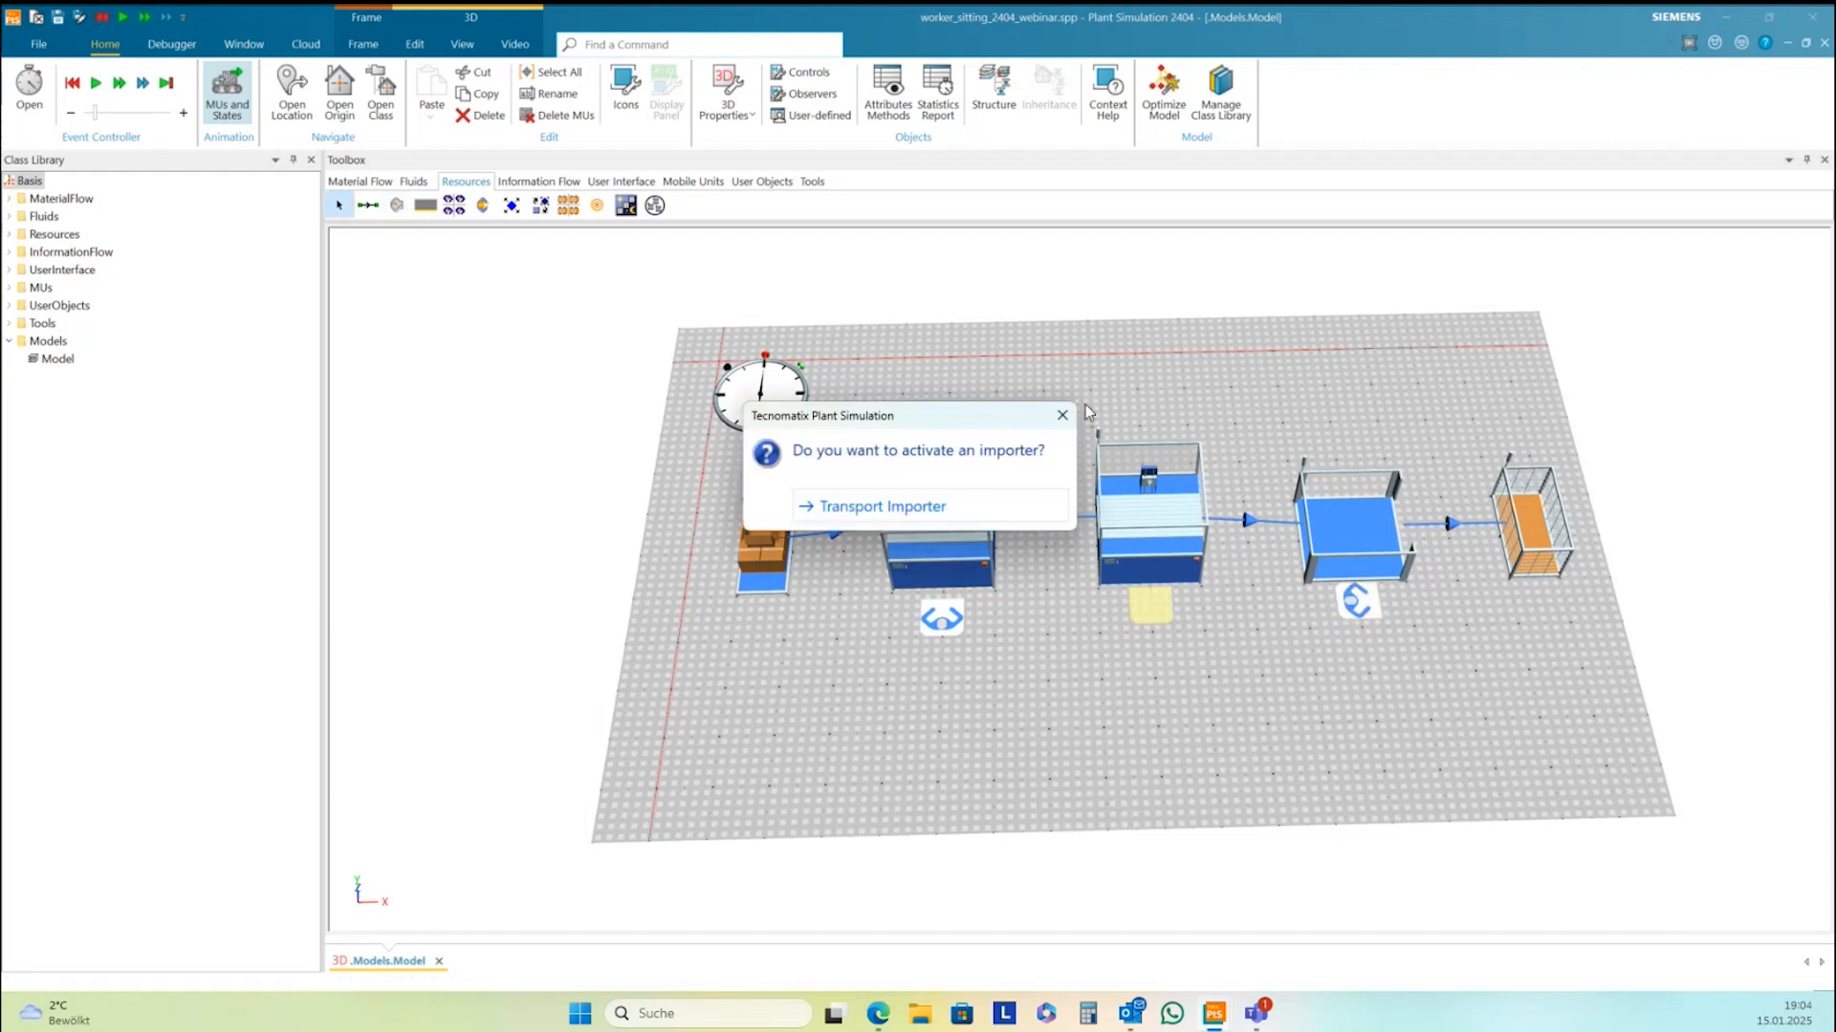
click(1062, 414)
click(1297, 657)
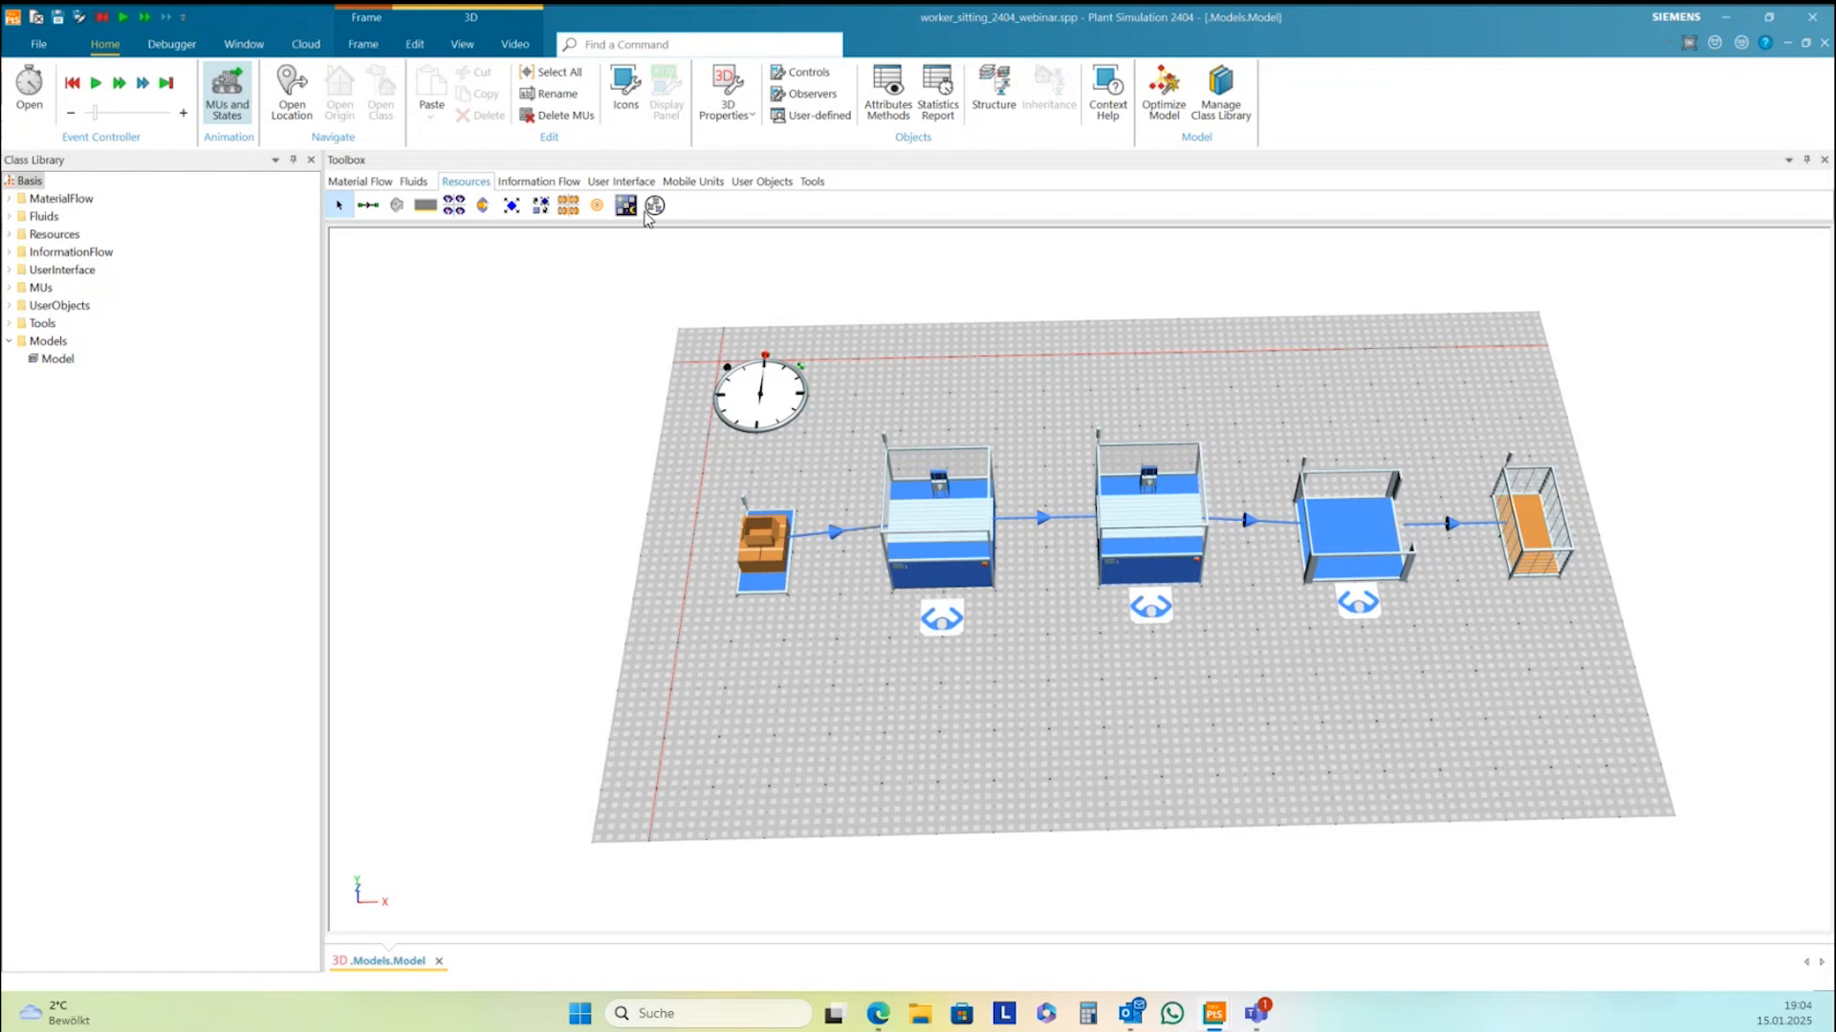
Add a Broker and a WorkerPool behind the production line, with the WorkerPool between the event controller and the Broker
click(541, 206)
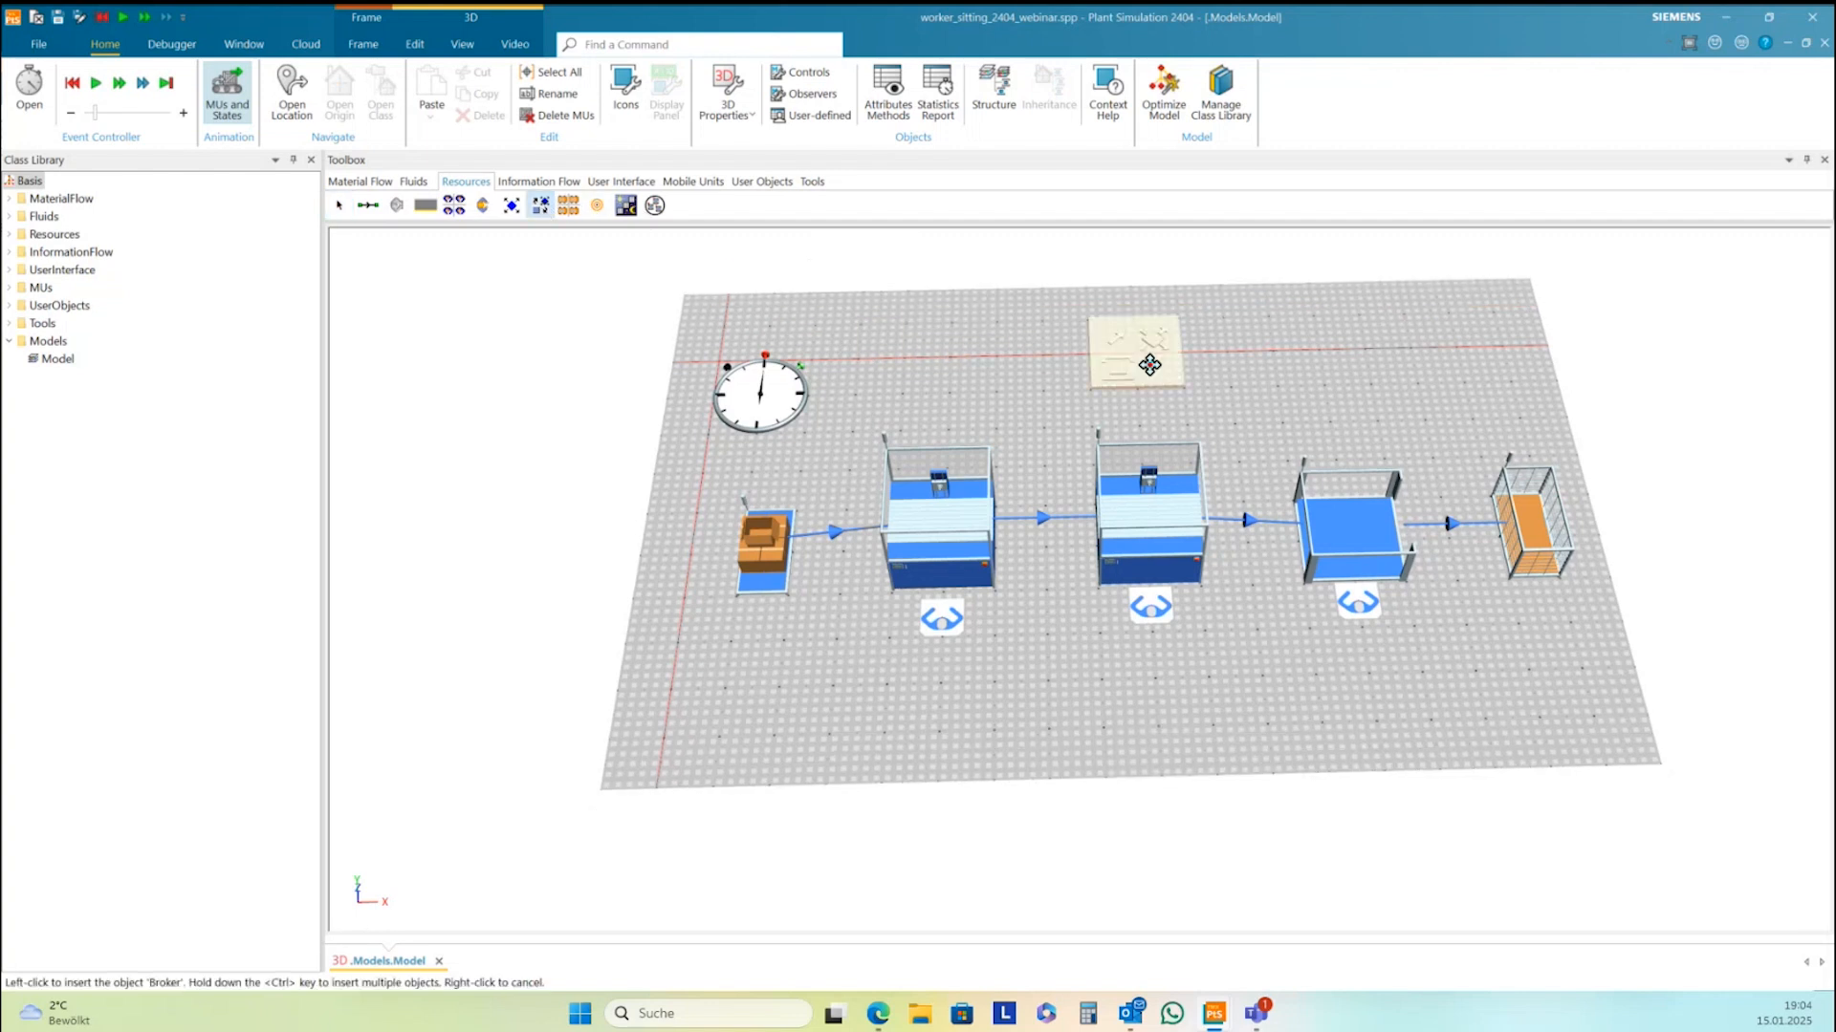
click(1296, 397)
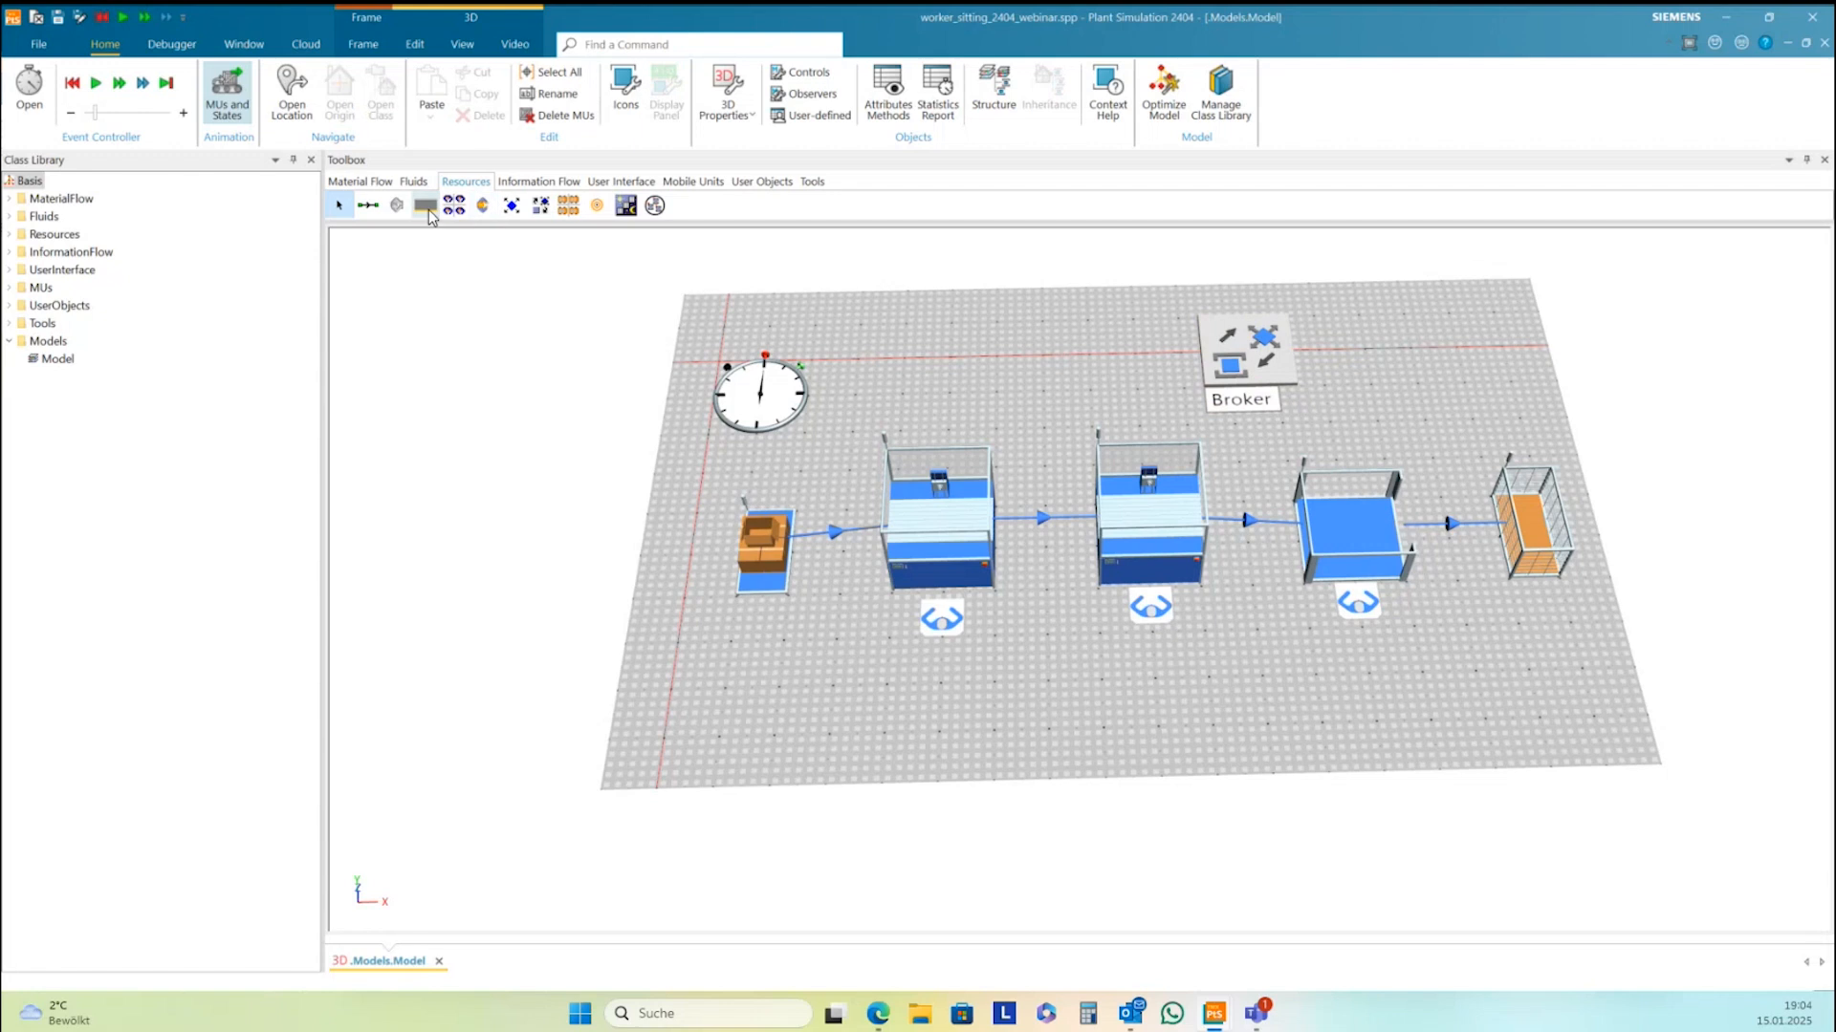
click(455, 211)
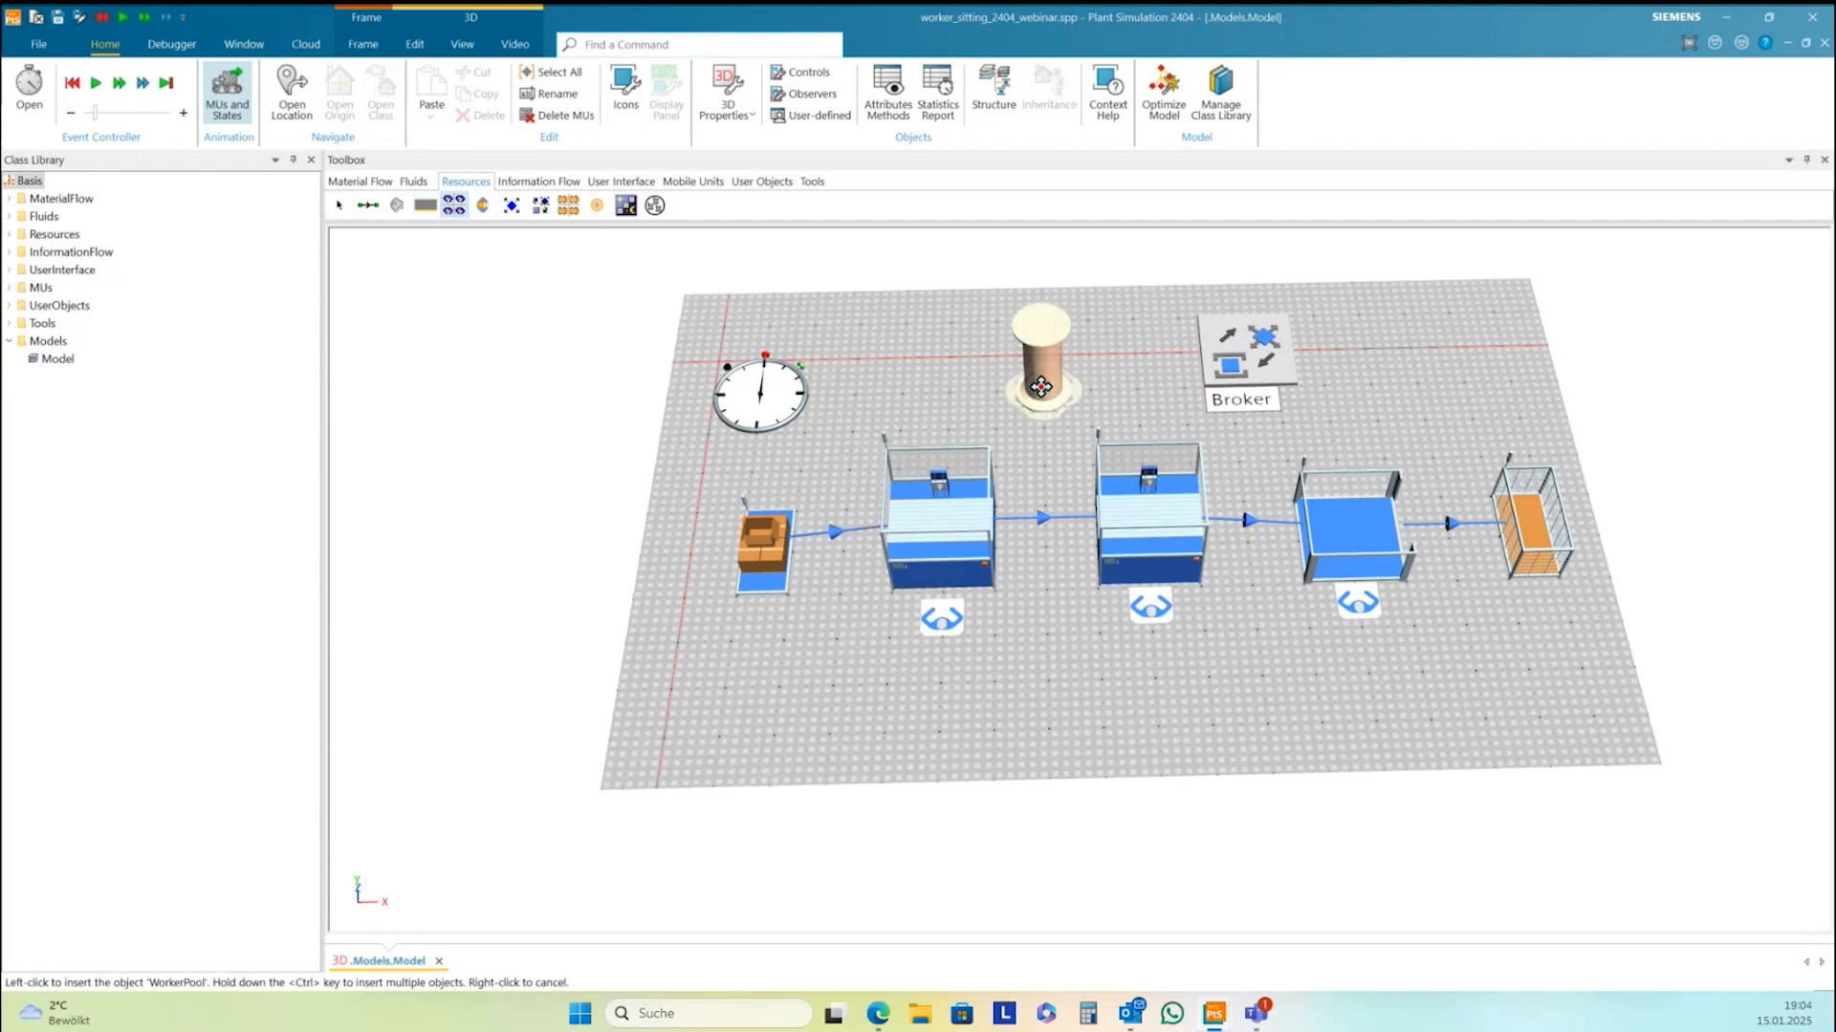
click(1060, 399)
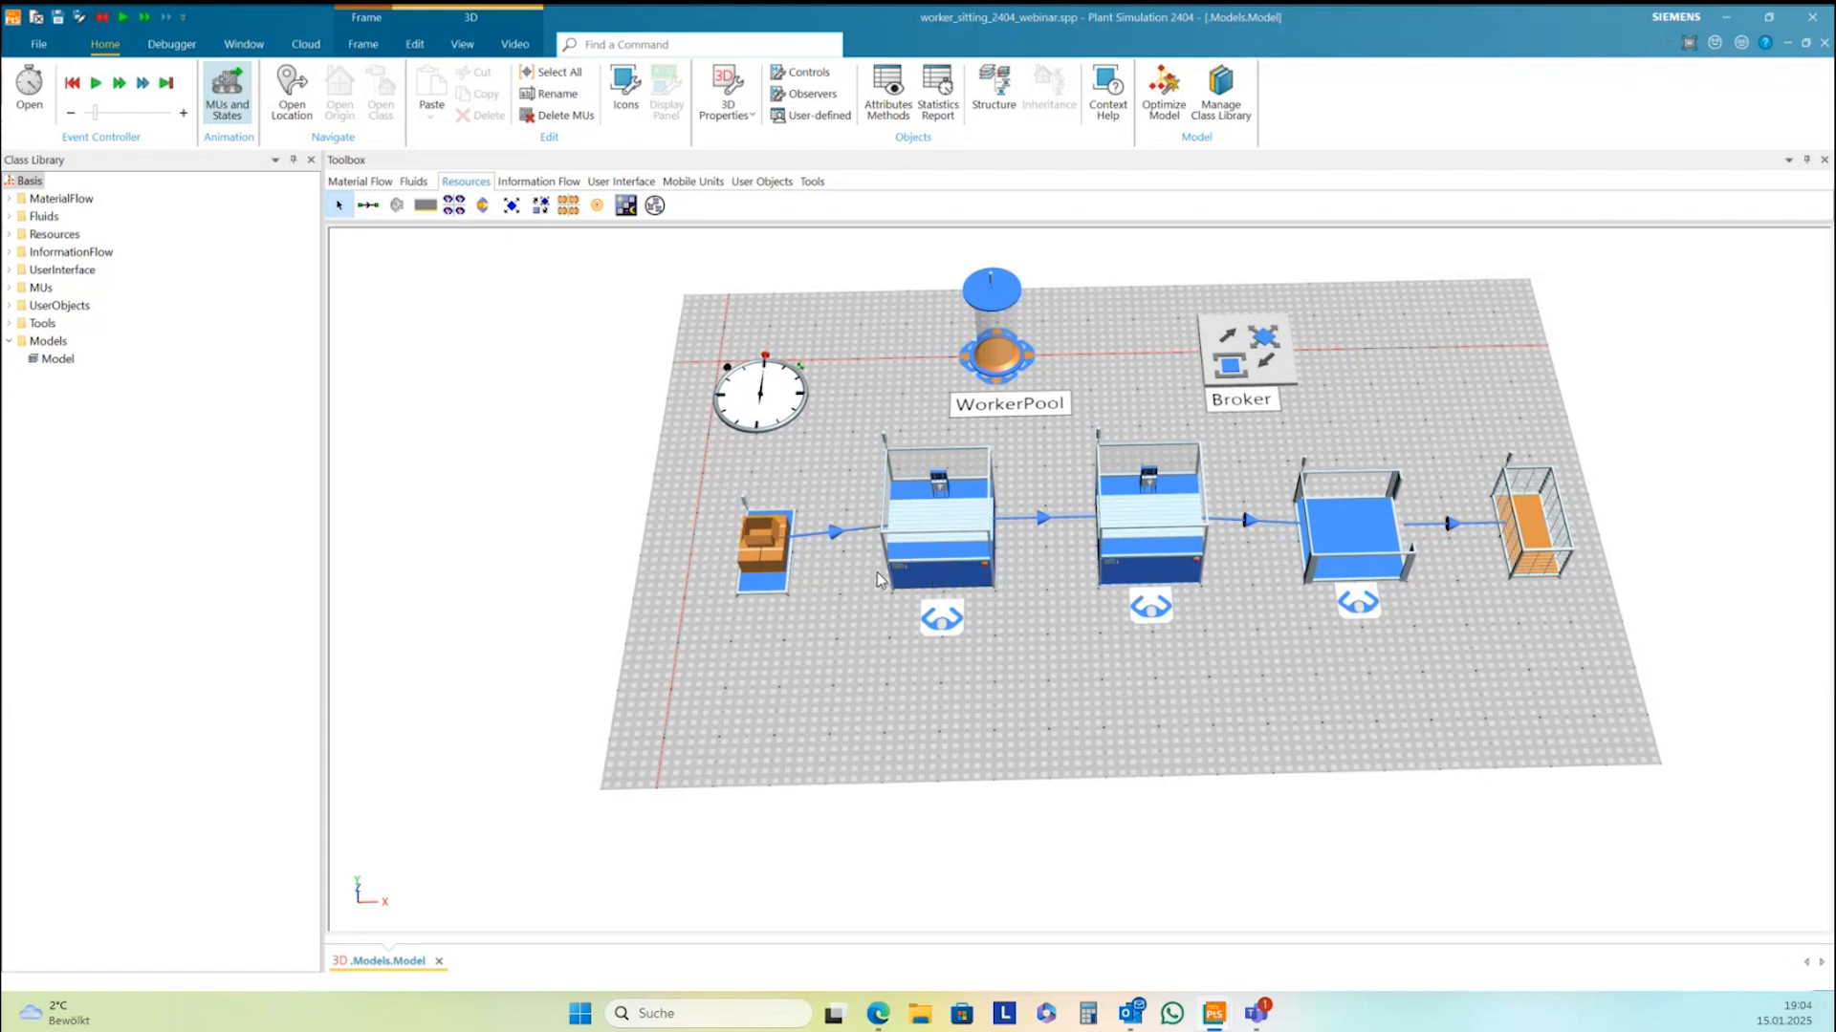
Check the Processing and Transport importer settings of the first station
click(928, 560)
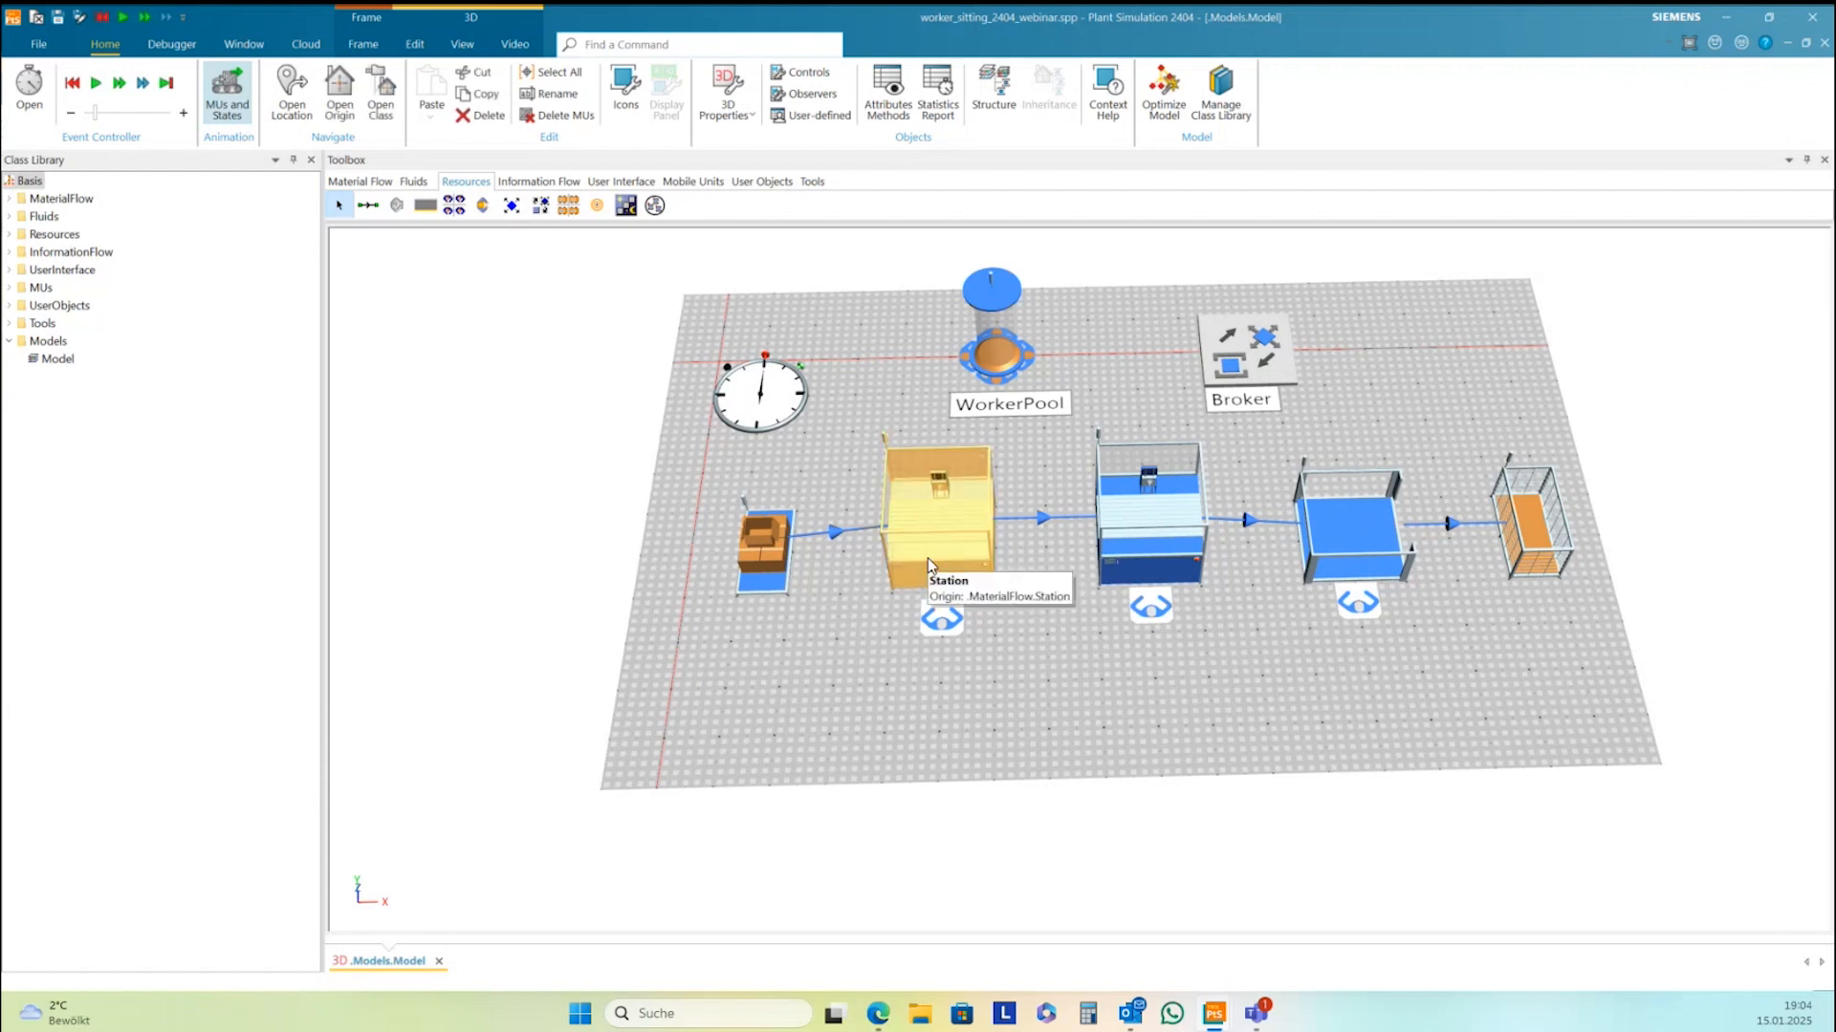
double_click(927, 558)
click(927, 562)
click(1008, 323)
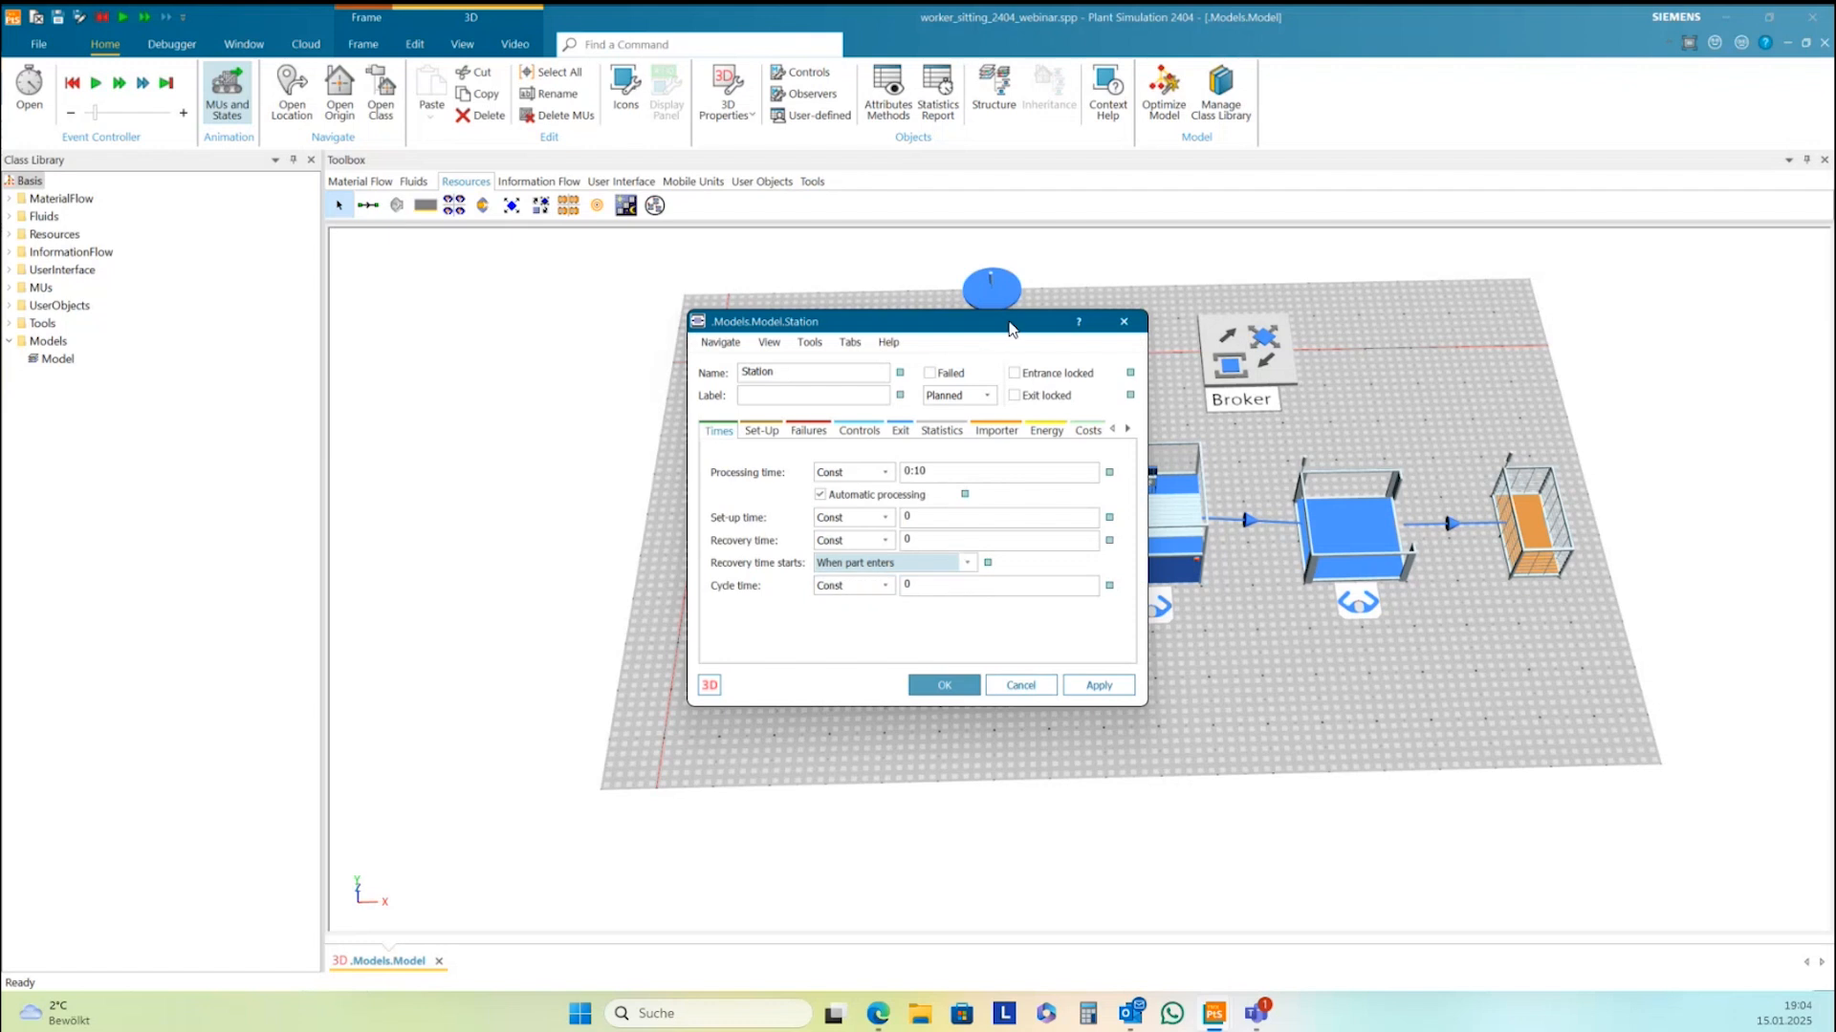
drag(880, 313, 841, 348)
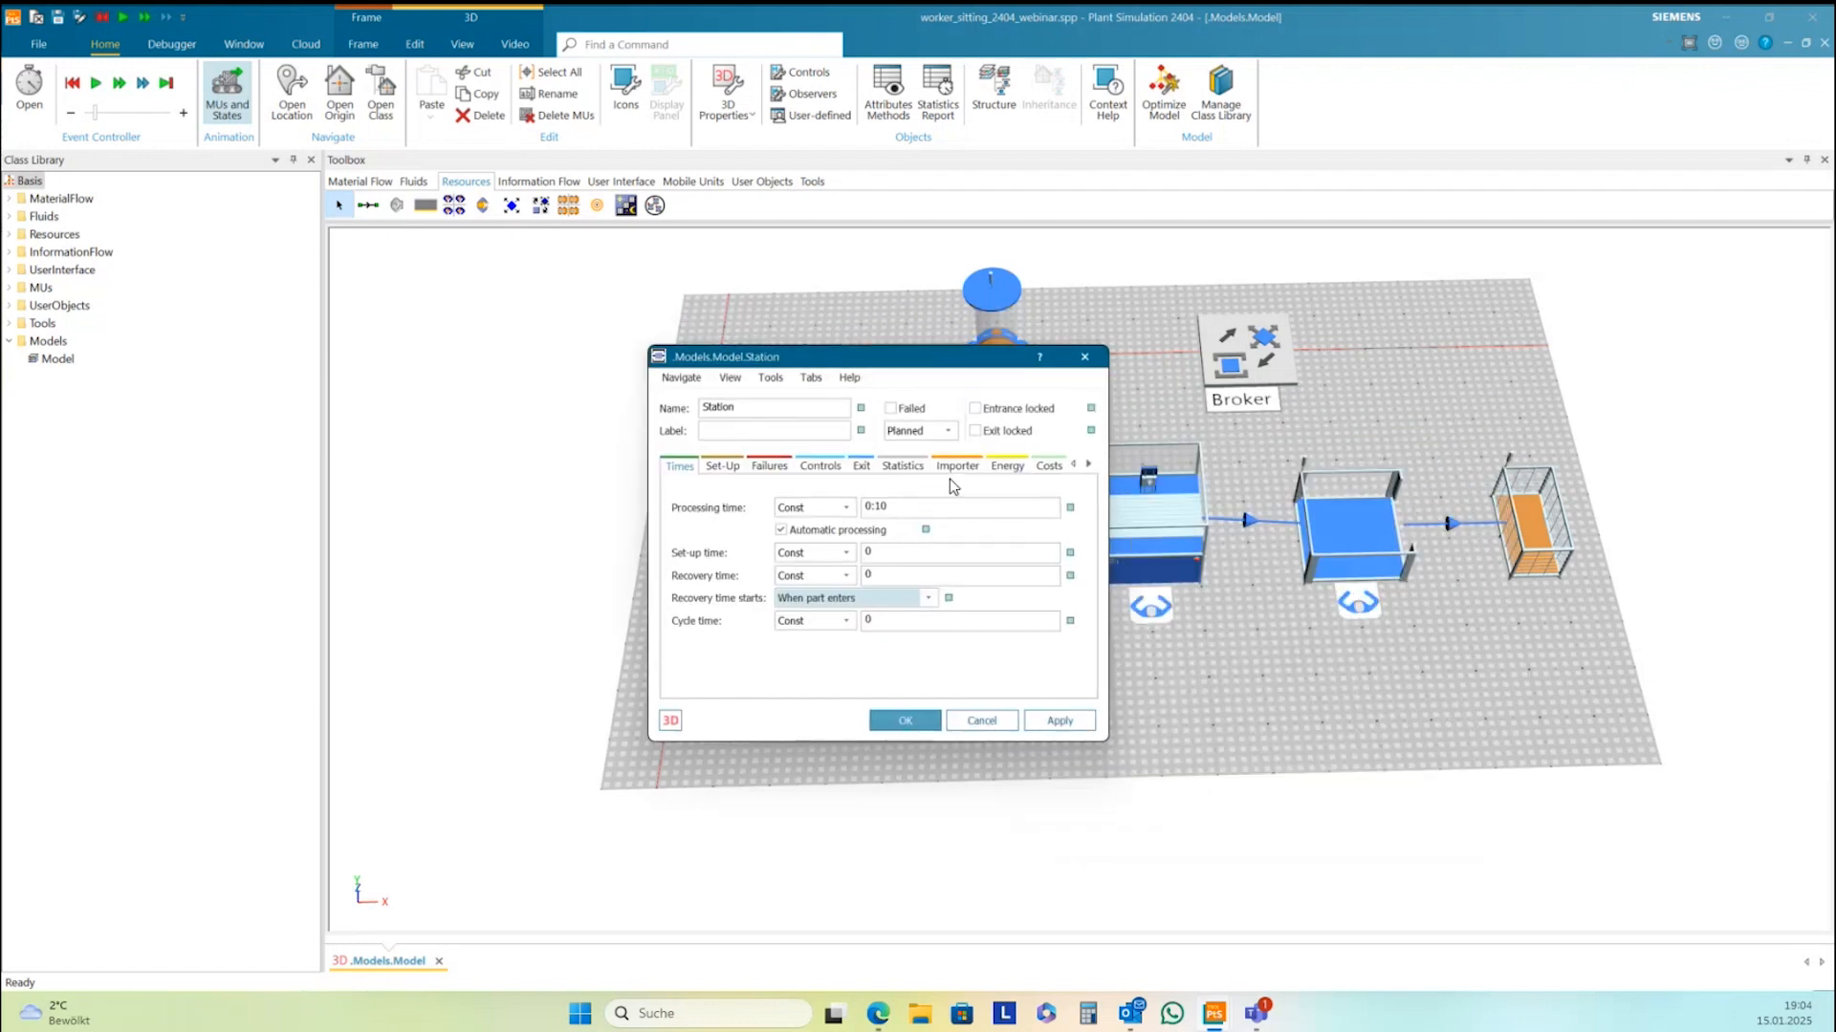
click(1088, 464)
click(1088, 464)
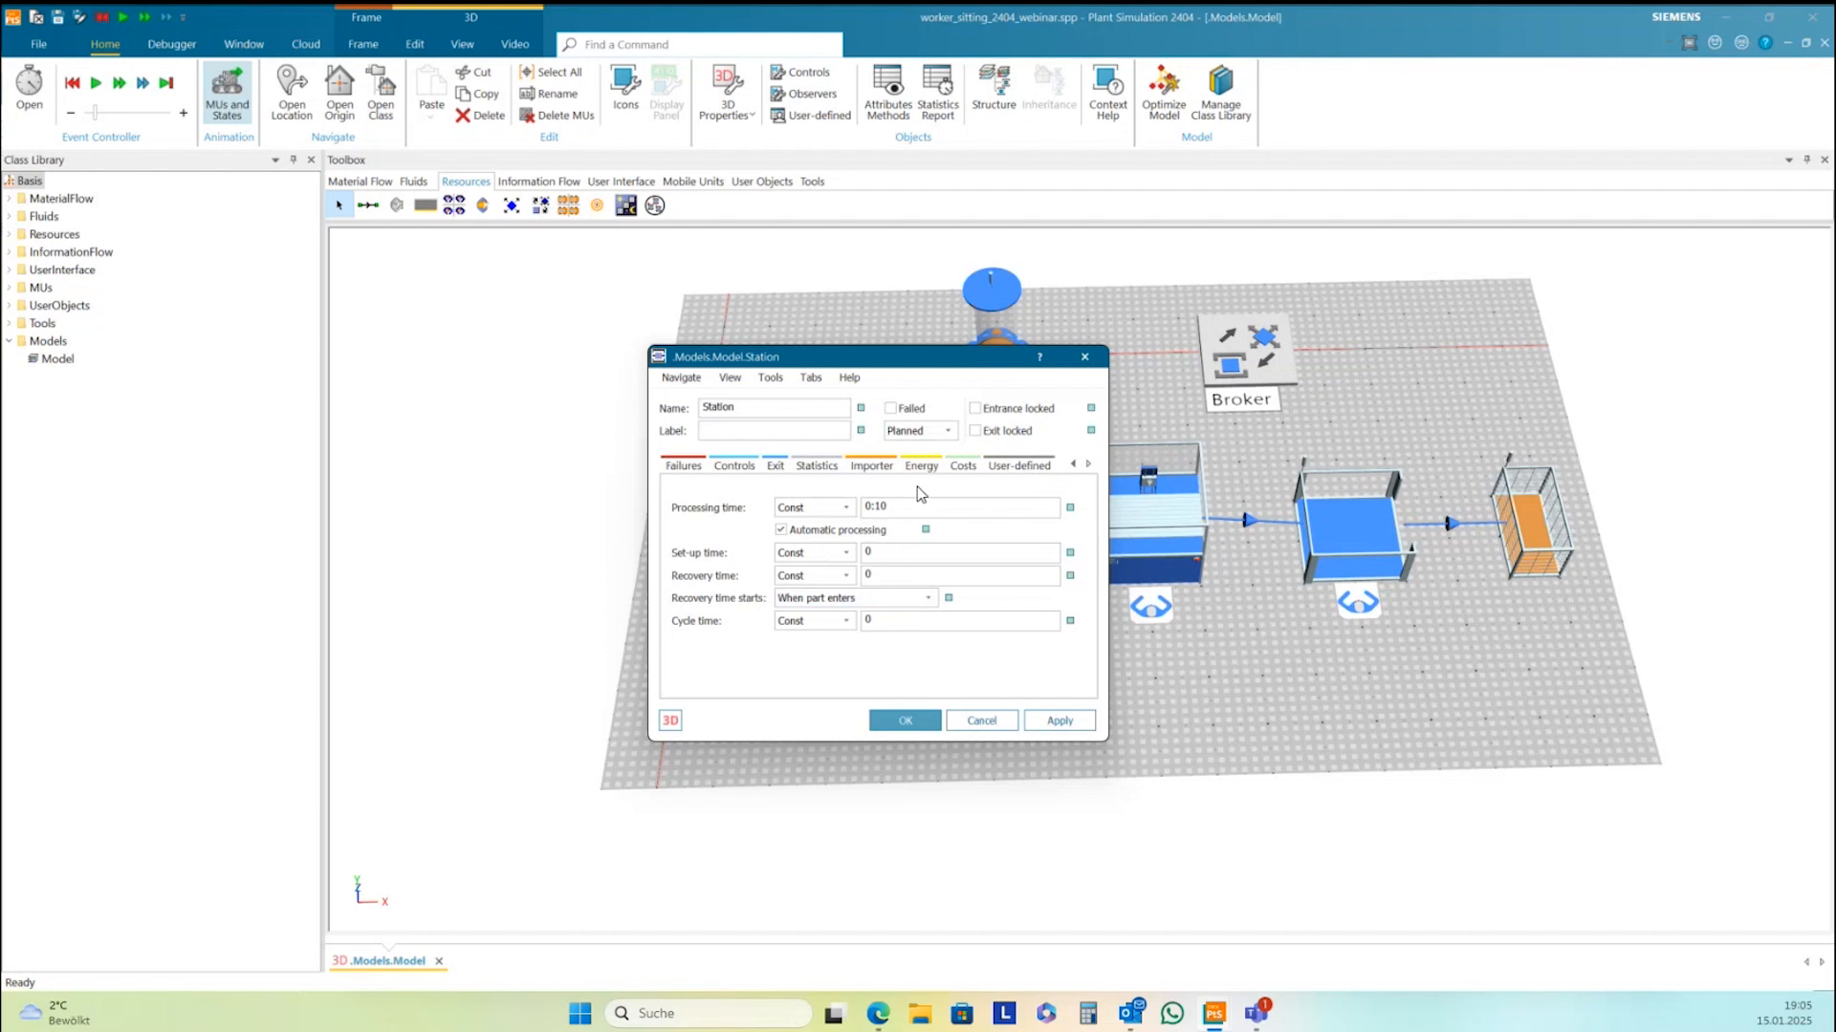
click(873, 466)
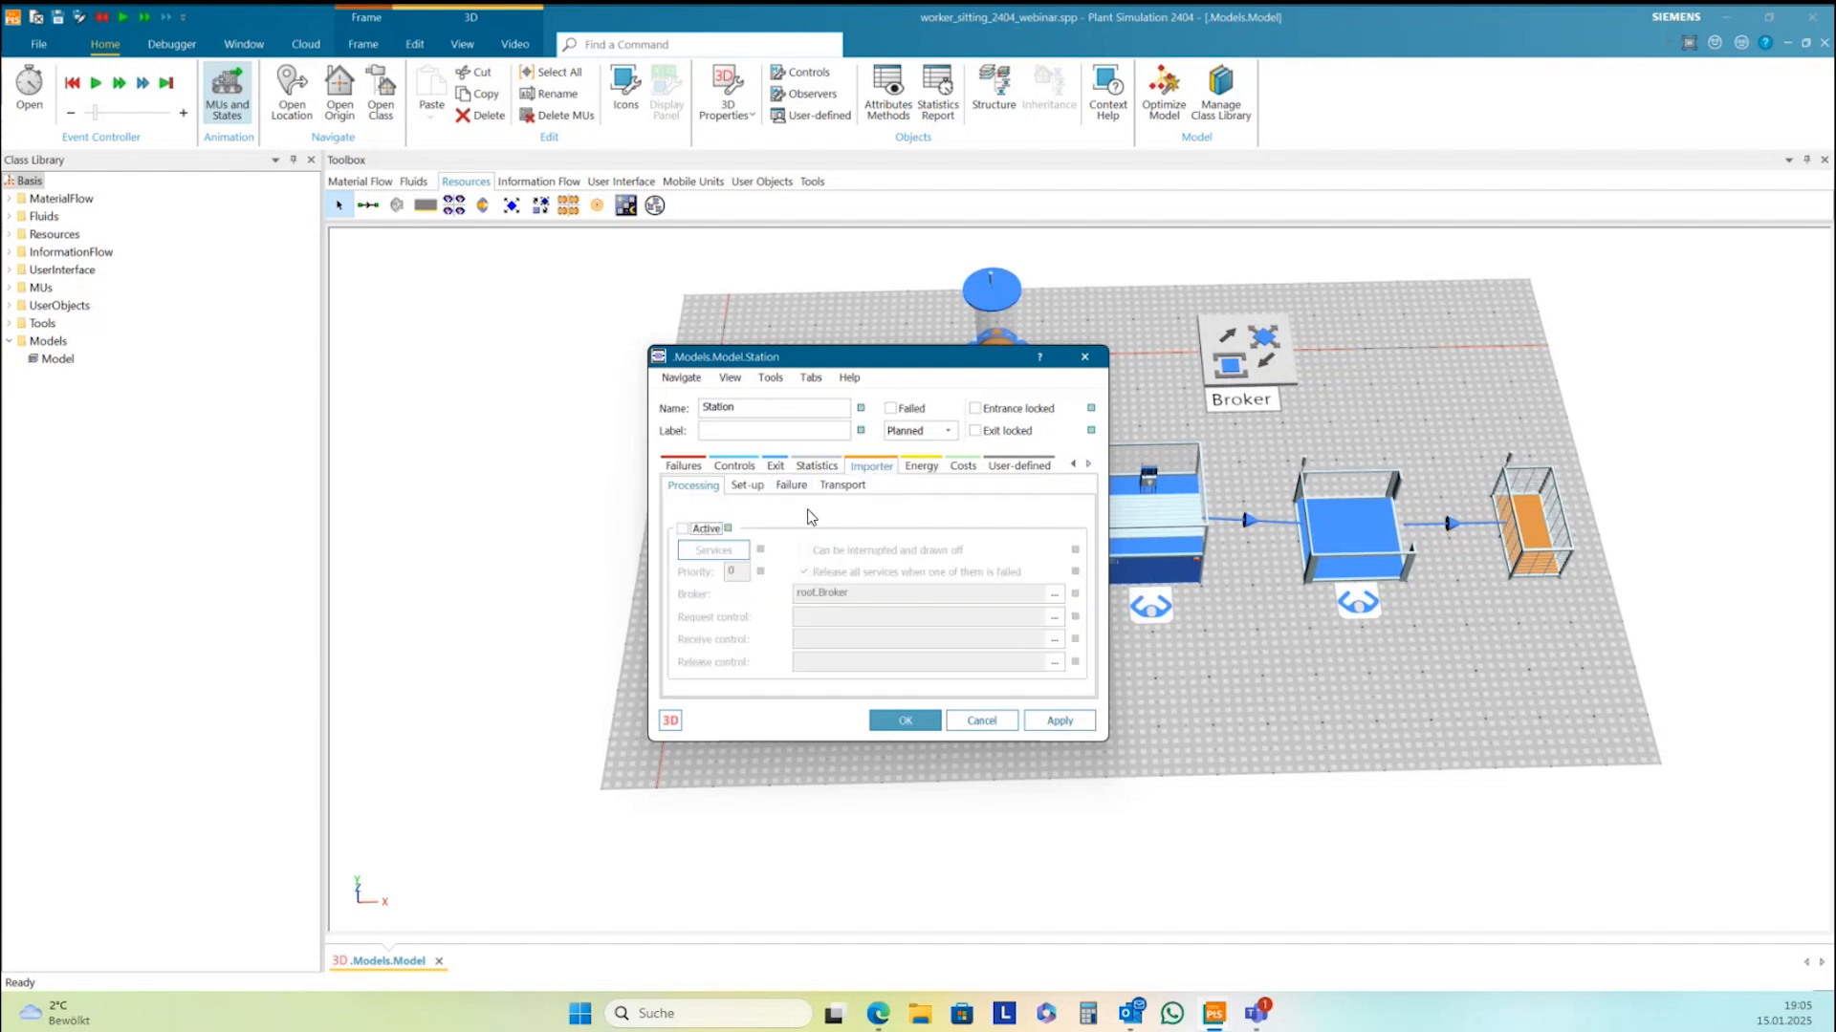
click(843, 487)
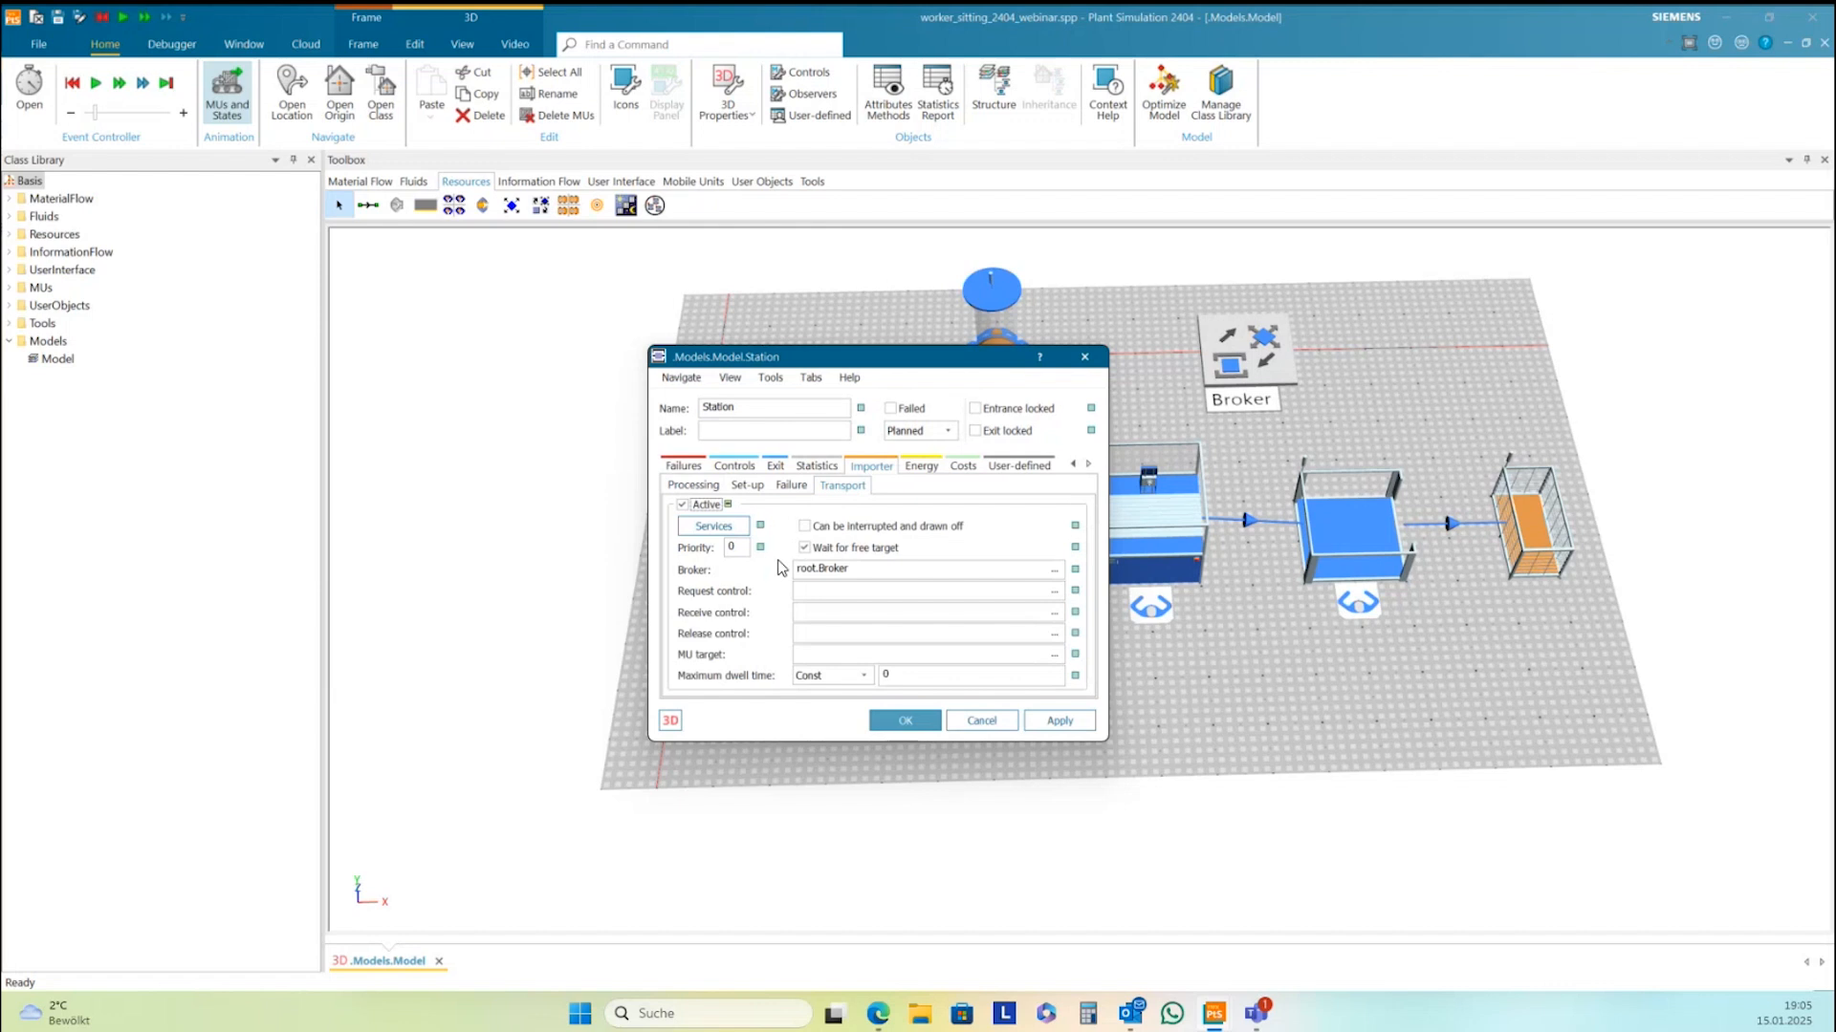
drag(968, 370, 802, 374)
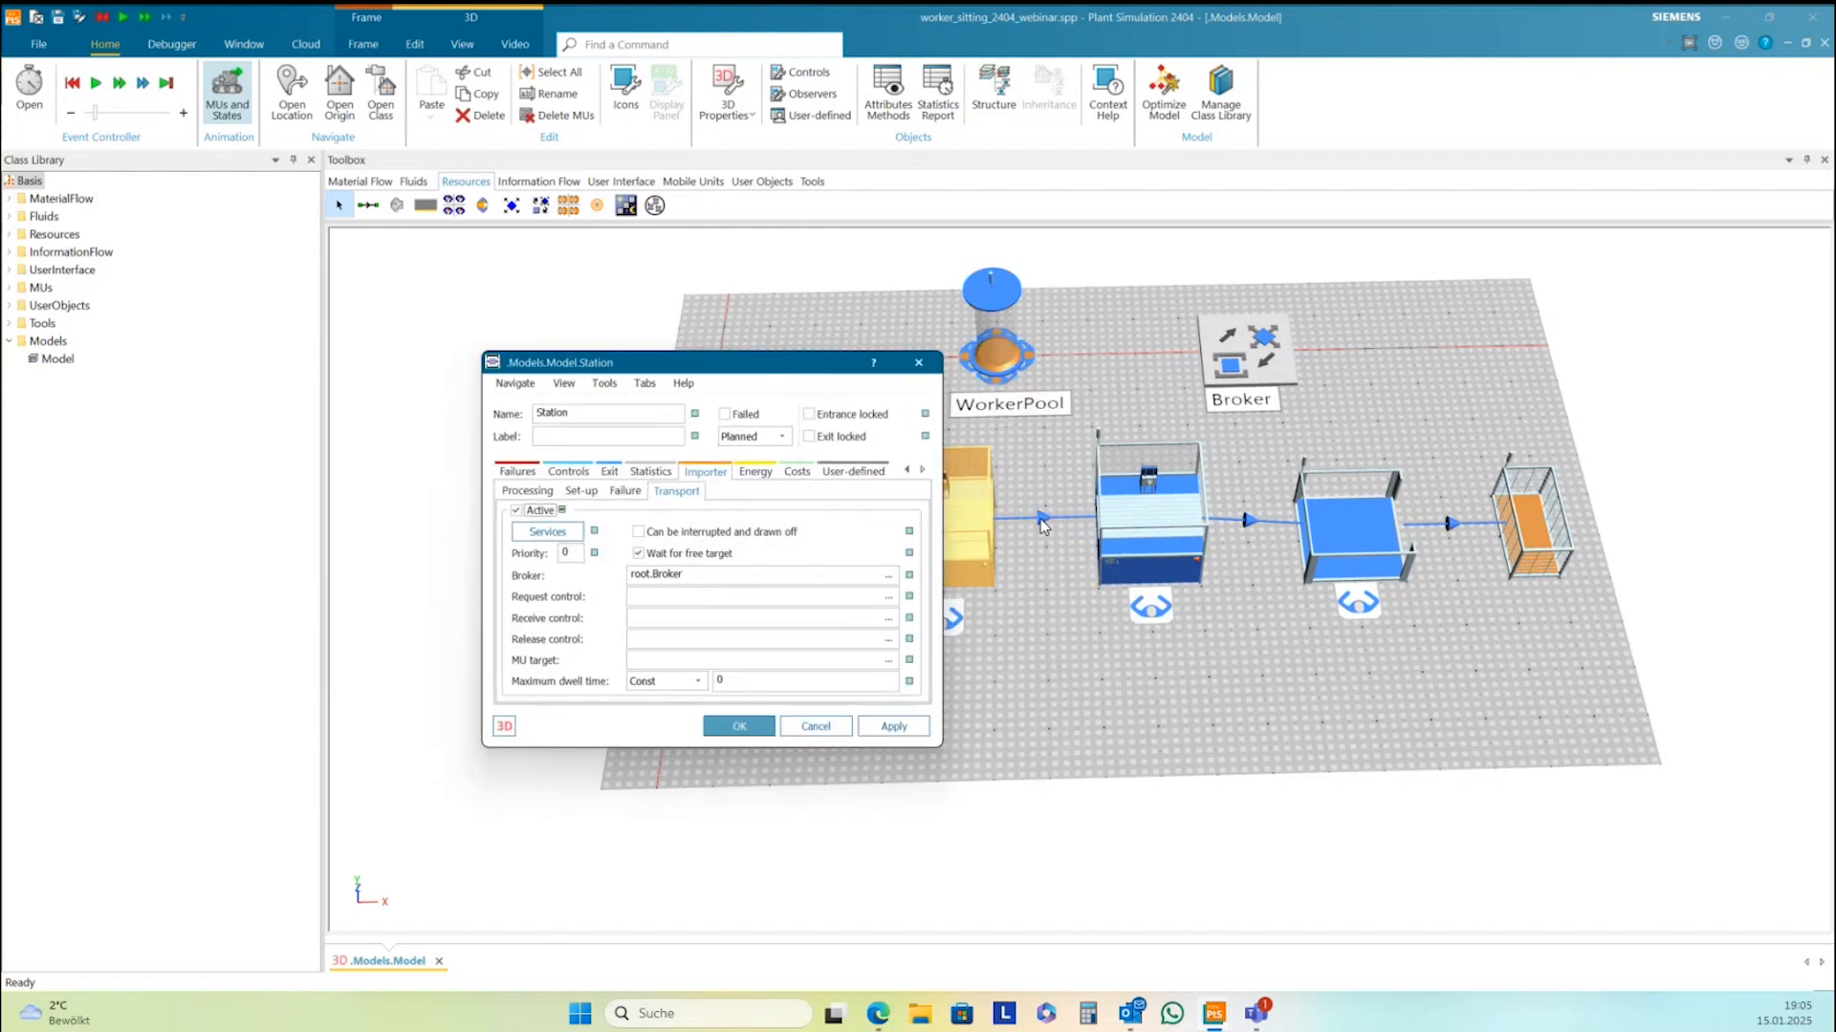
click(736, 727)
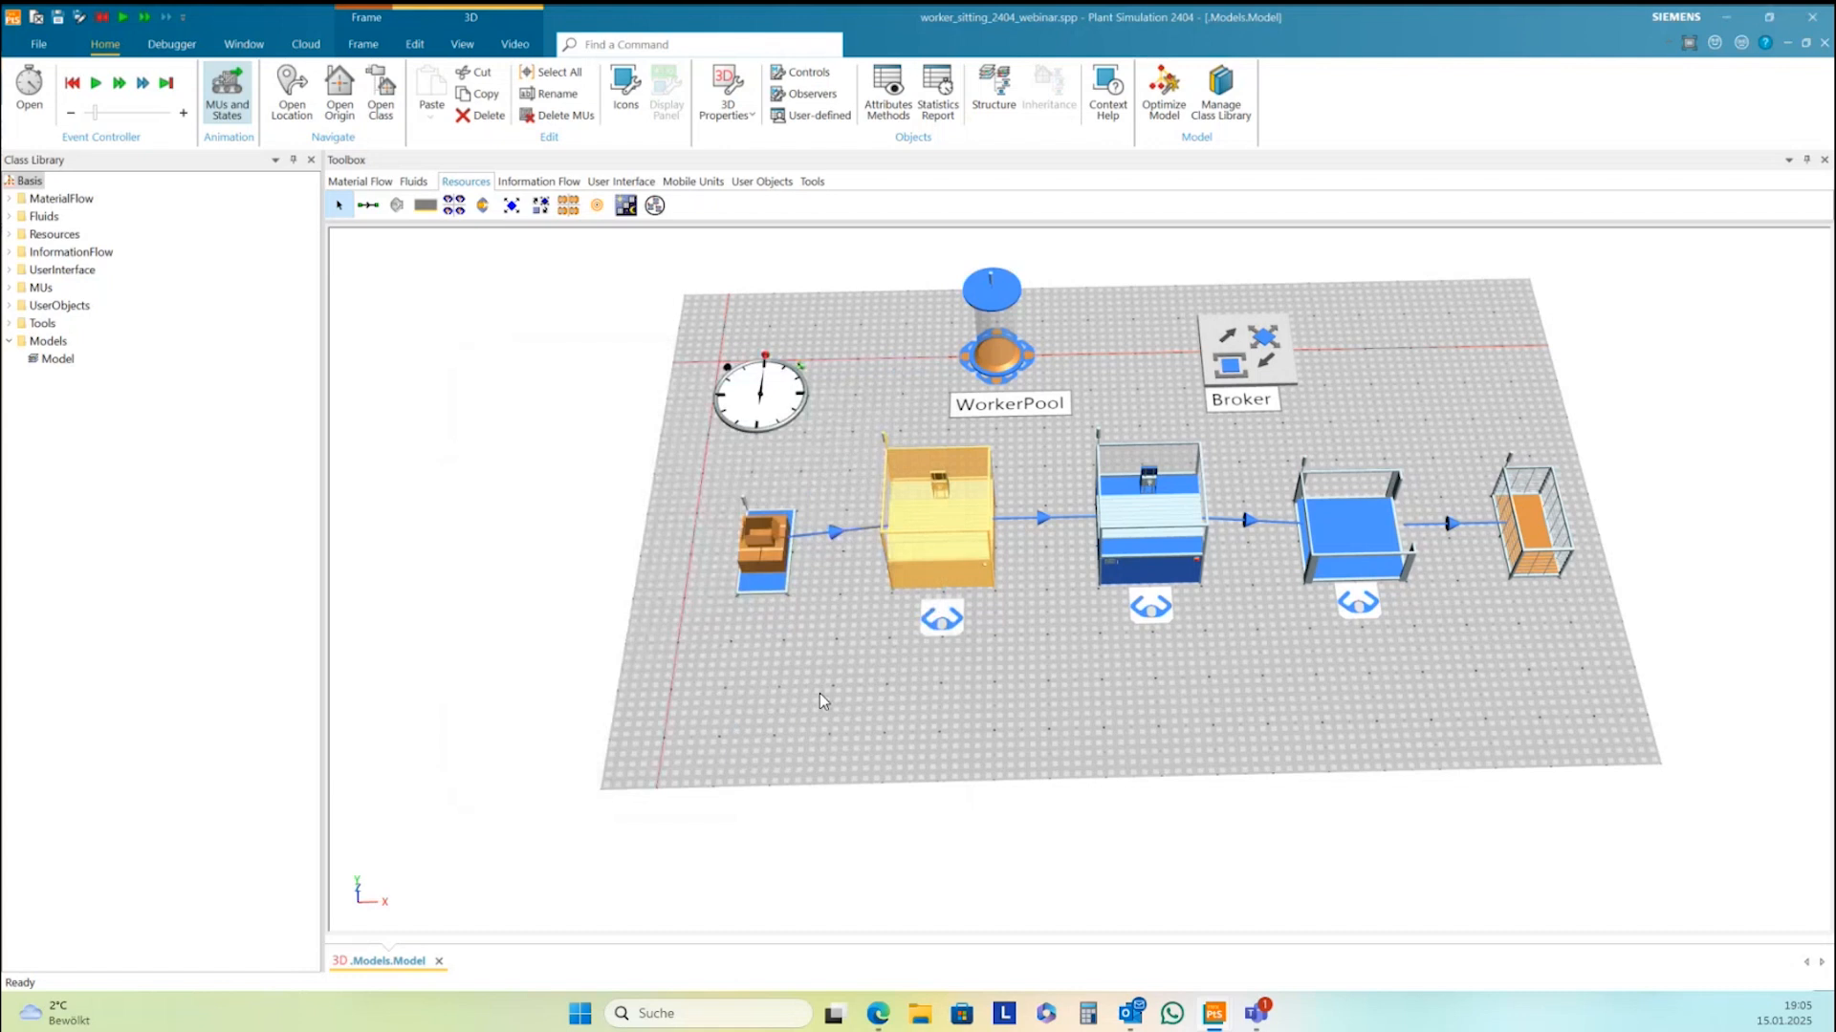
Check whether the second station's Processing and Transport importers are active and which Broker they use
click(1126, 545)
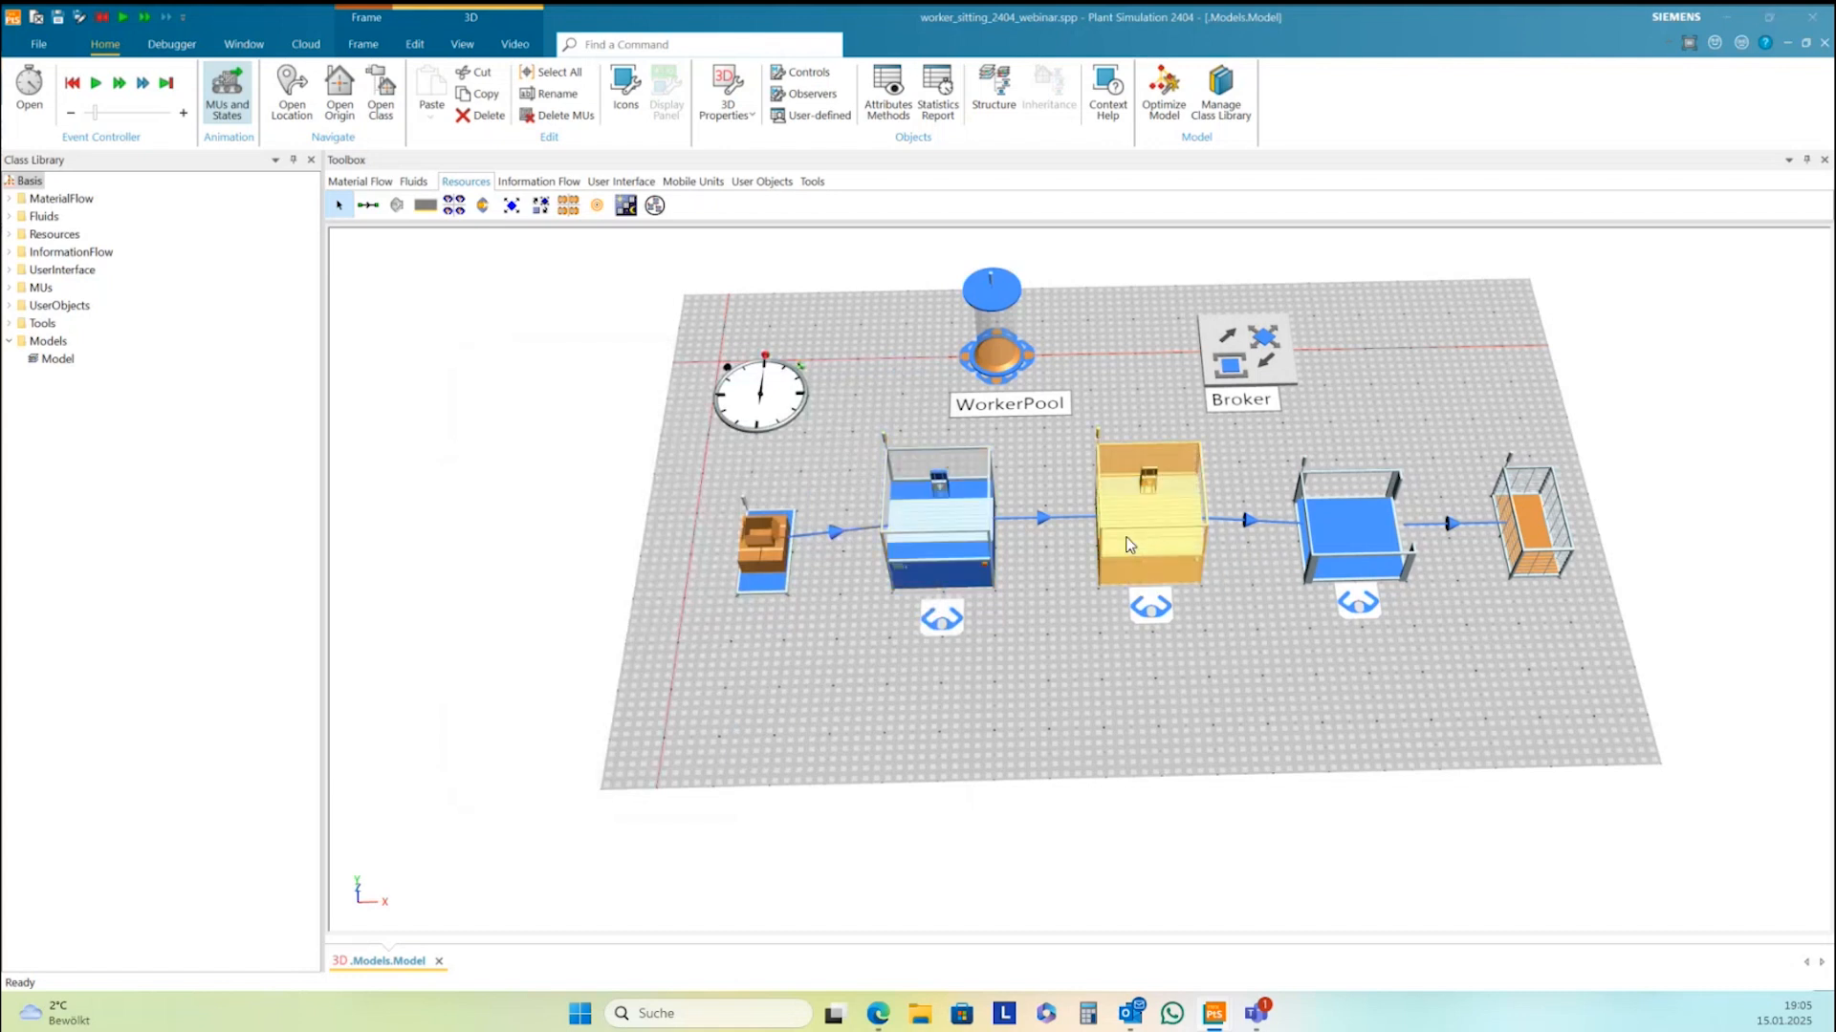
double_click(1127, 545)
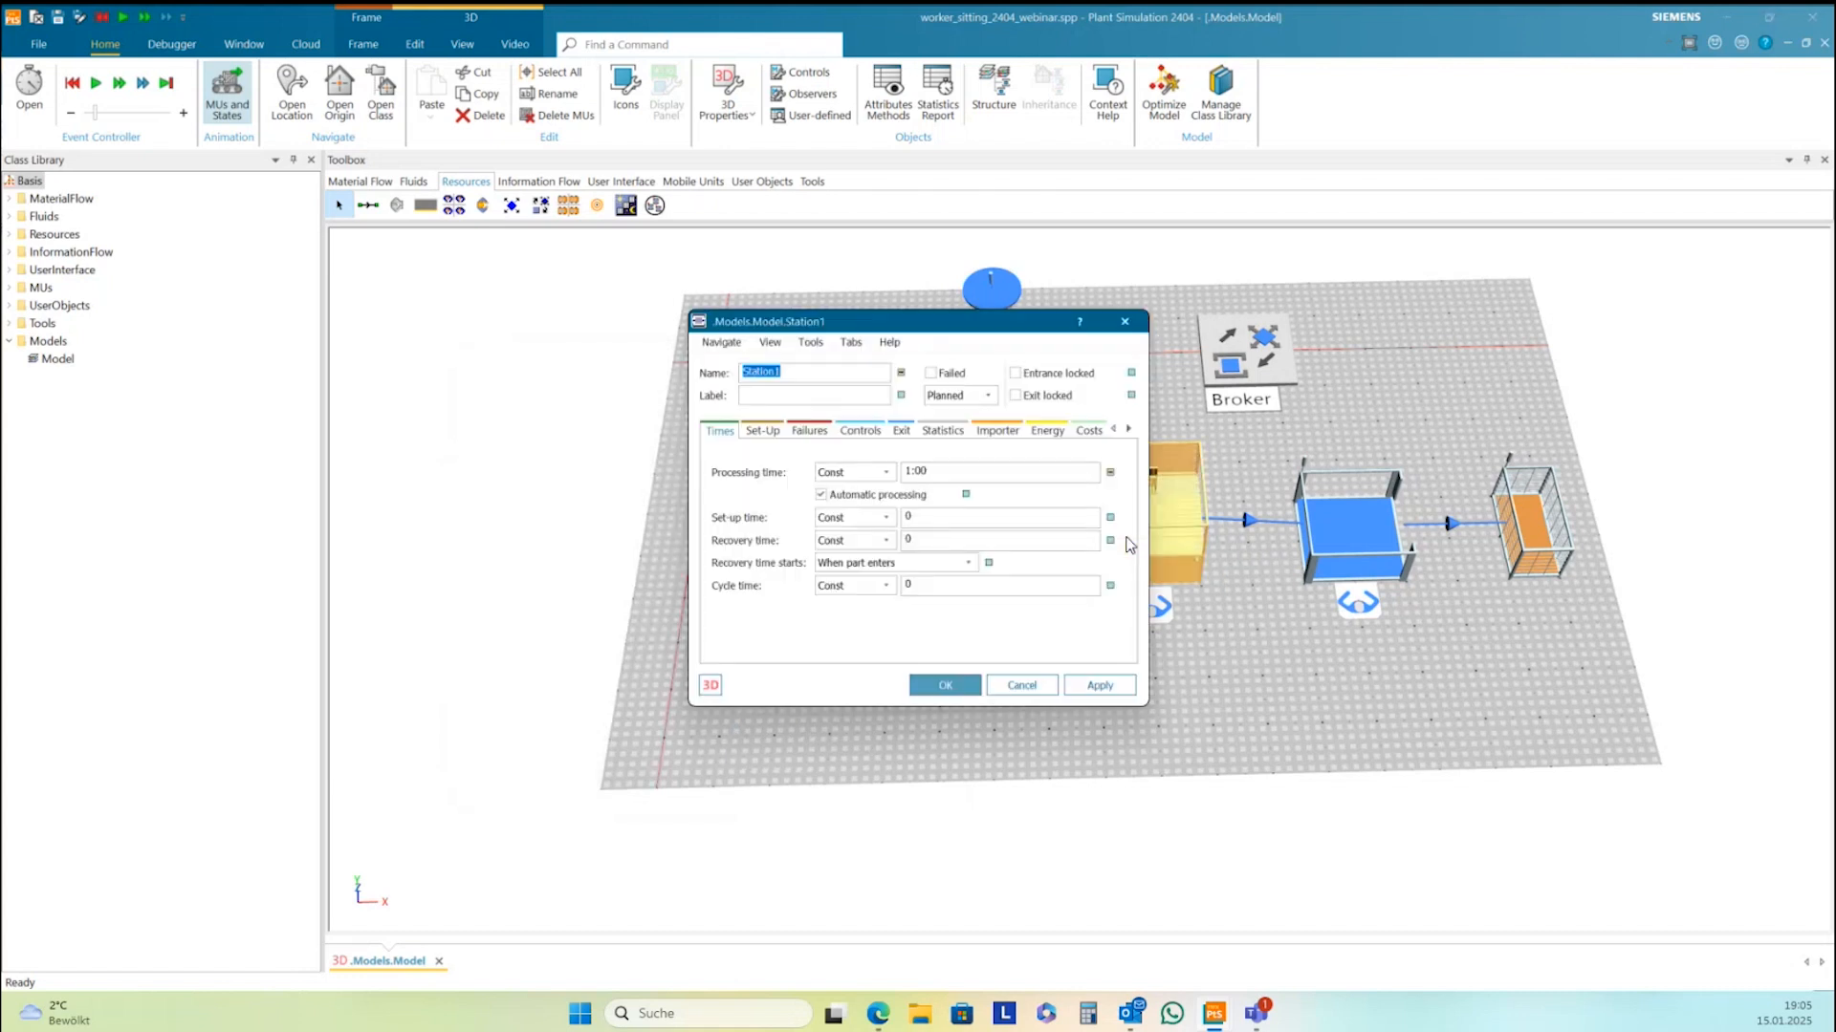
click(1015, 436)
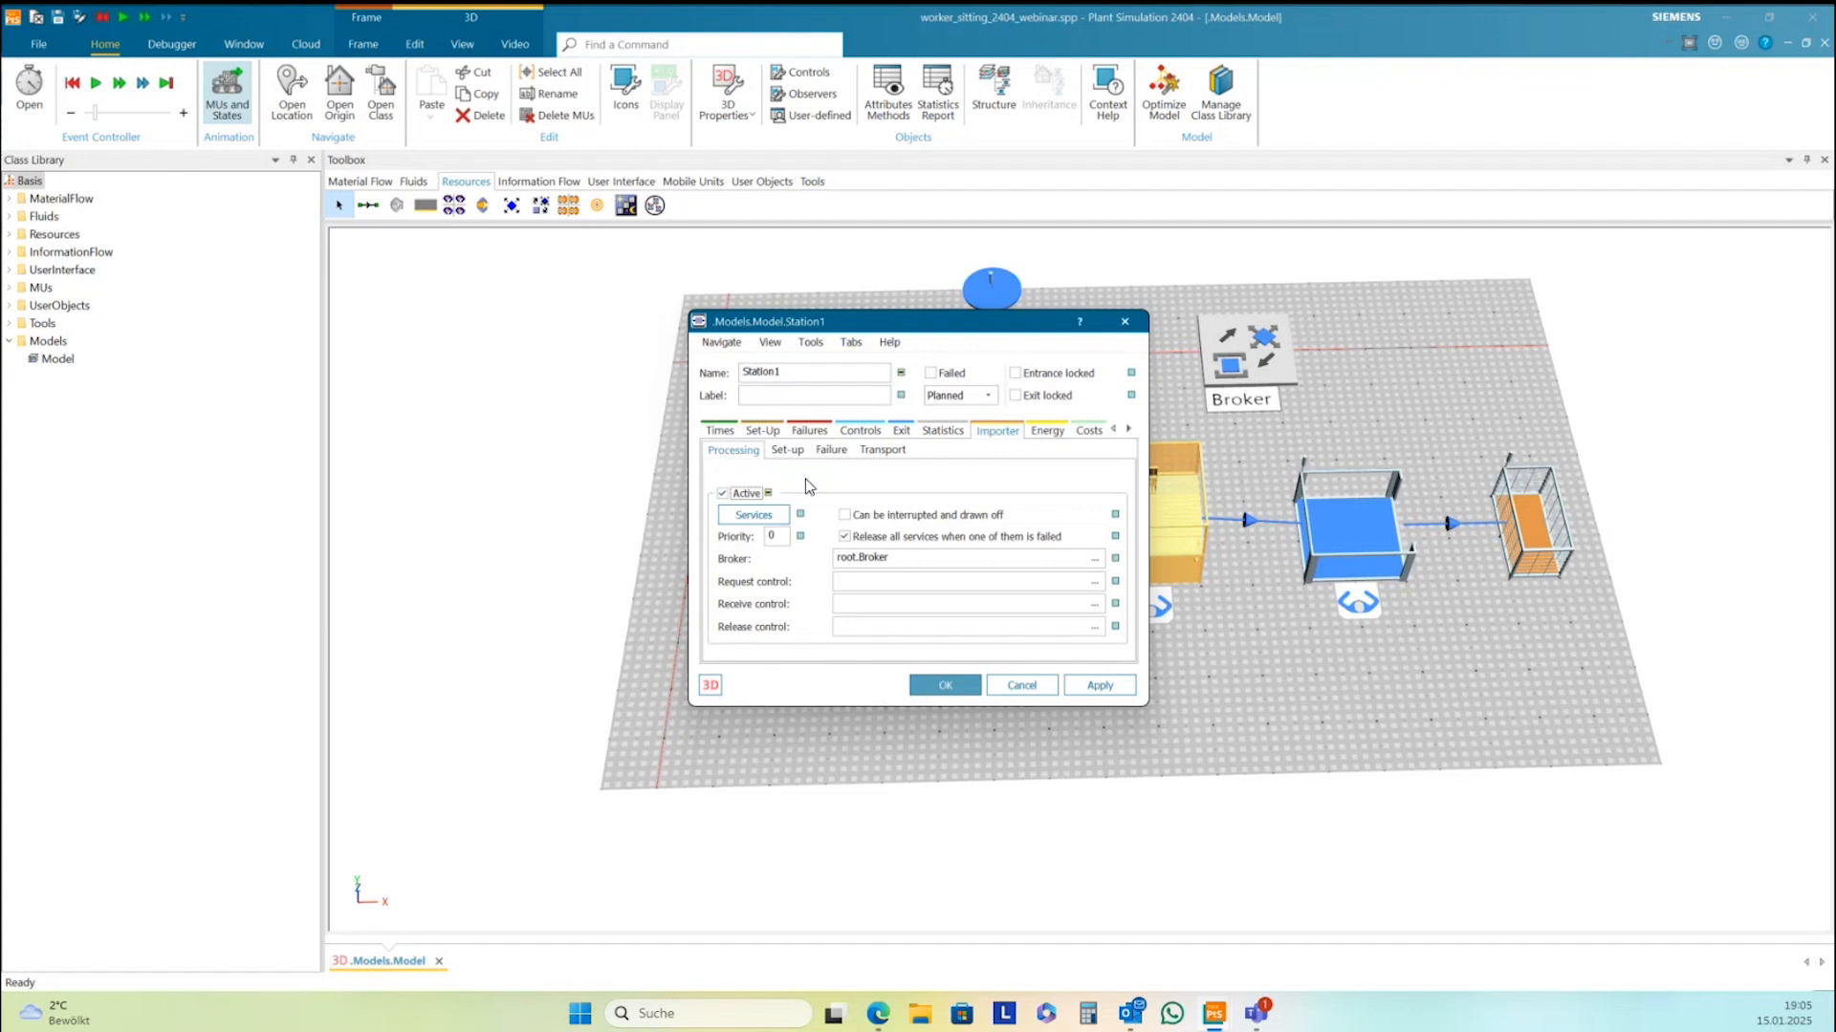
click(879, 450)
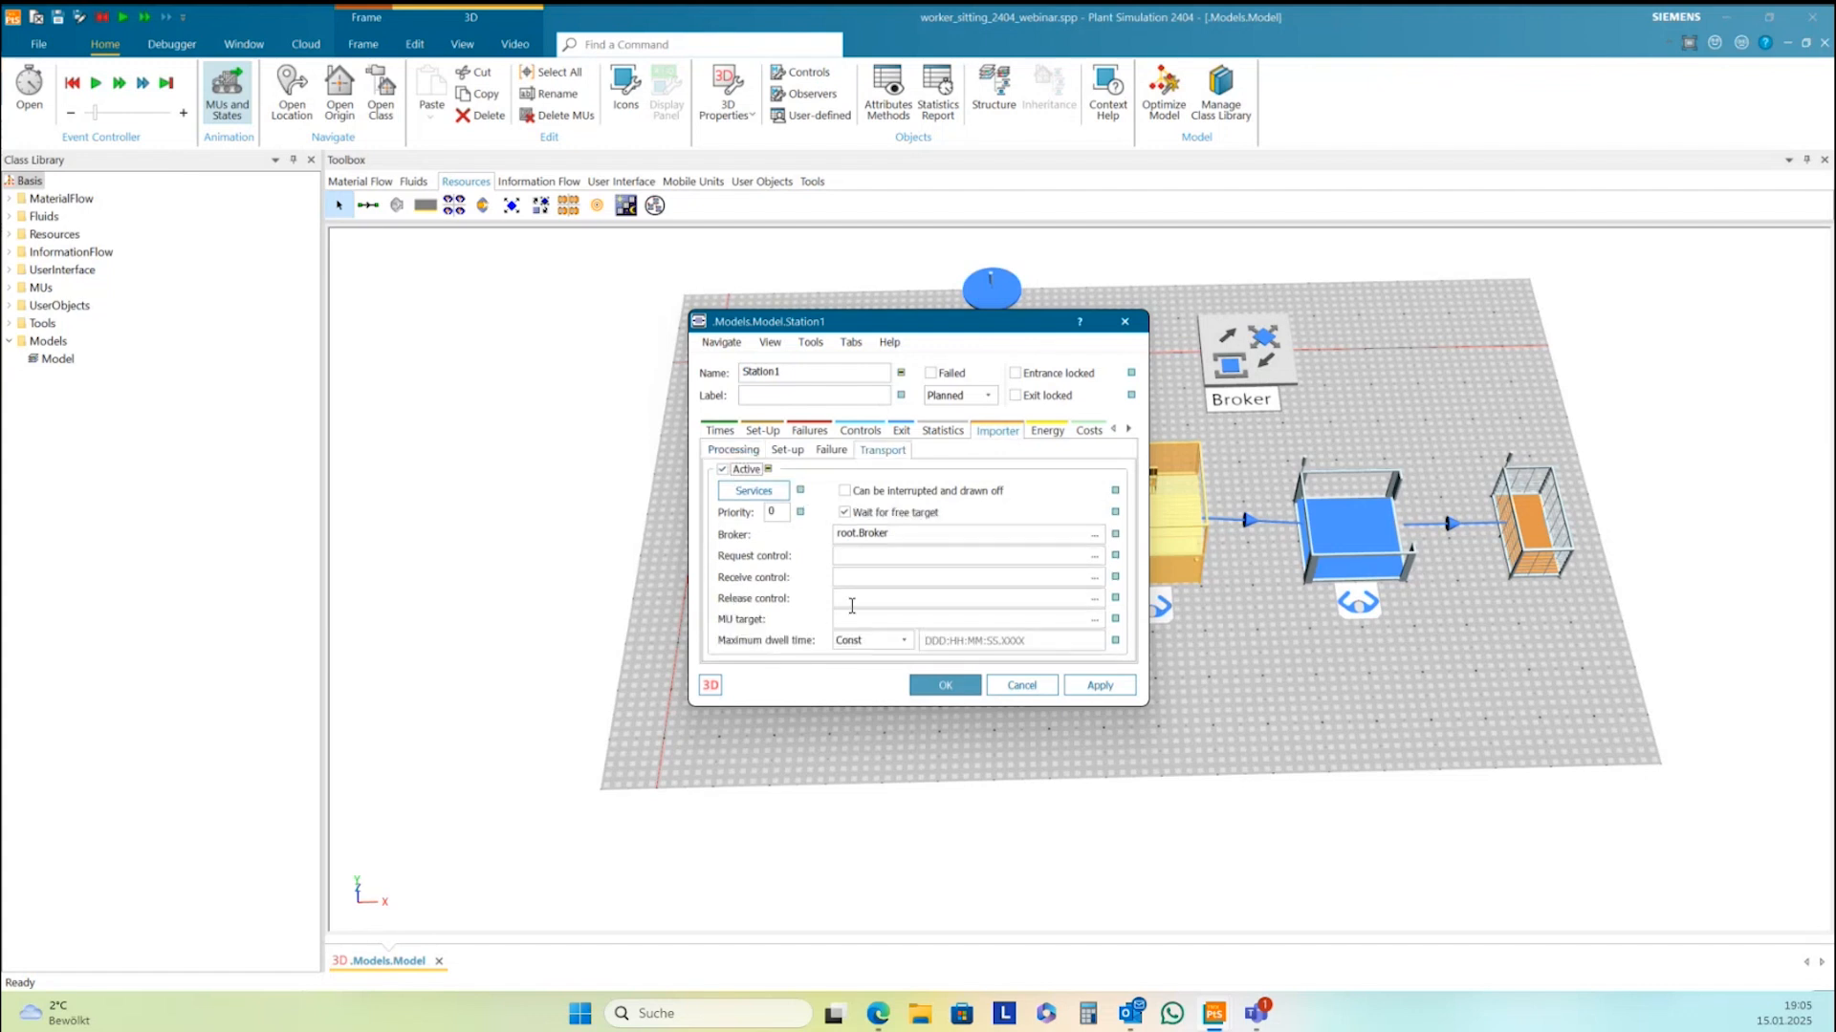
click(944, 685)
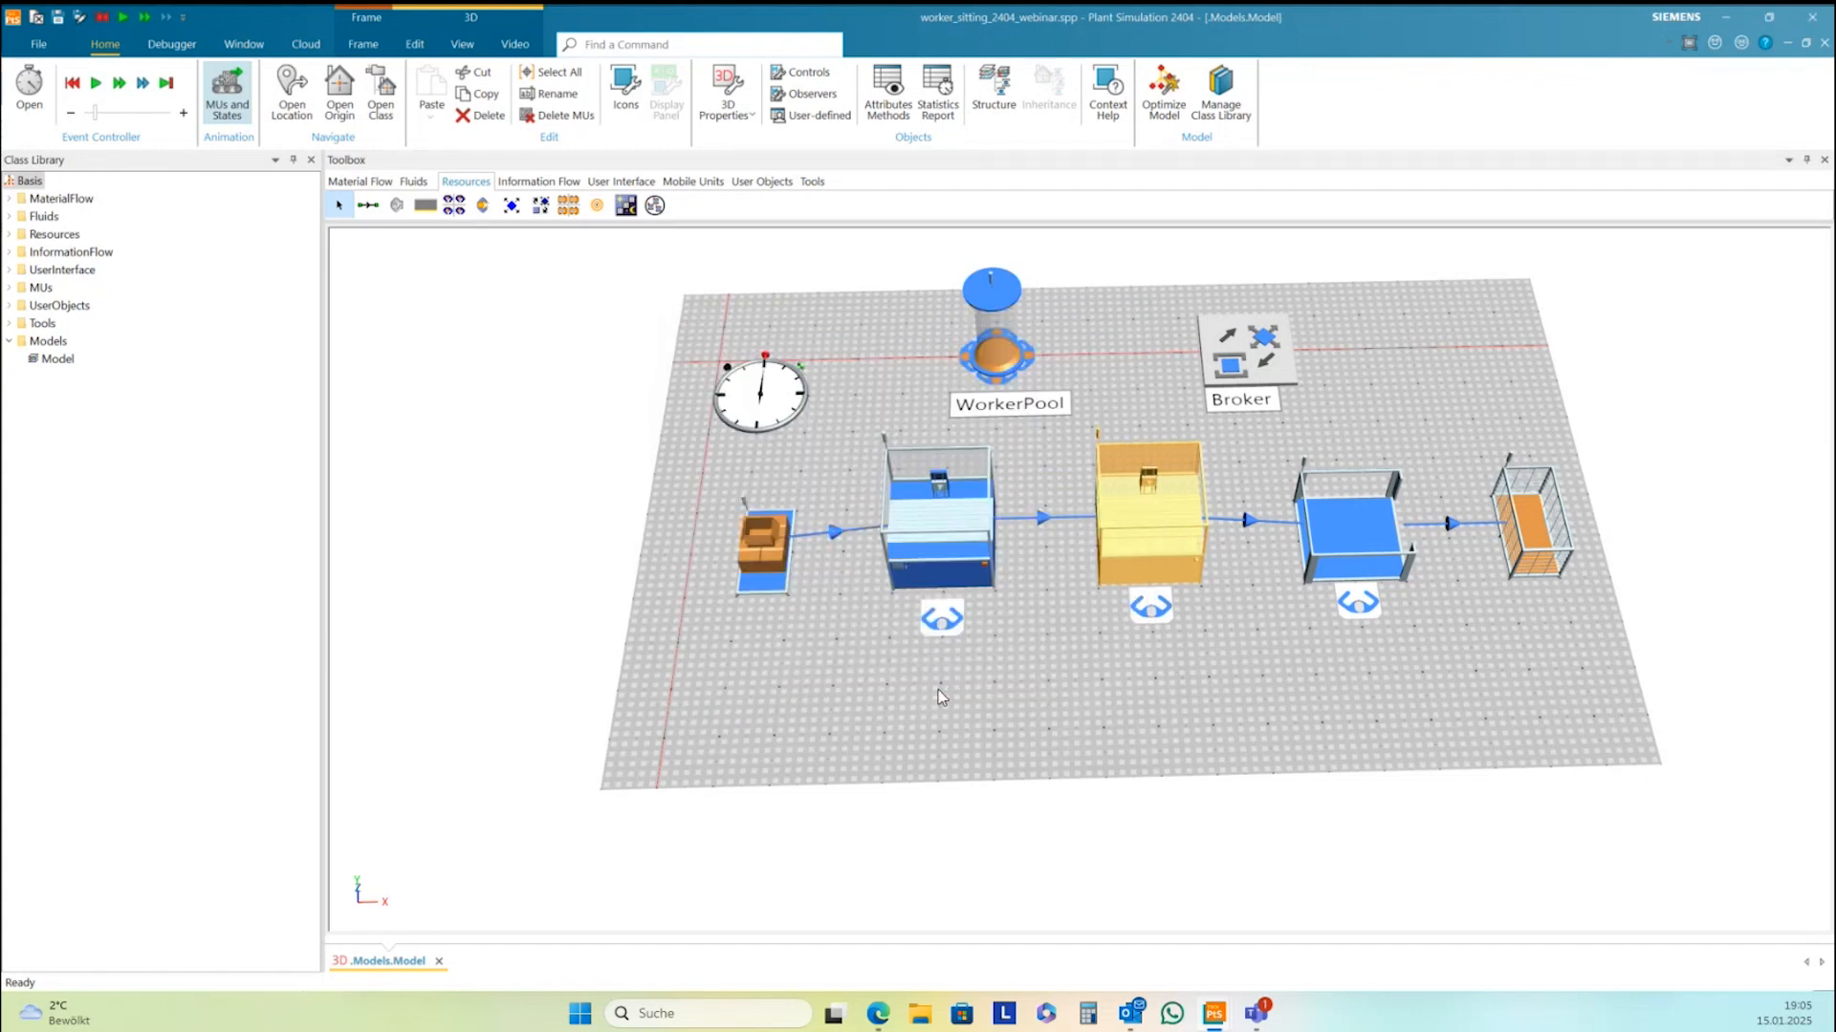
Check the Transport importer settings of the Buffer
double_click(1383, 545)
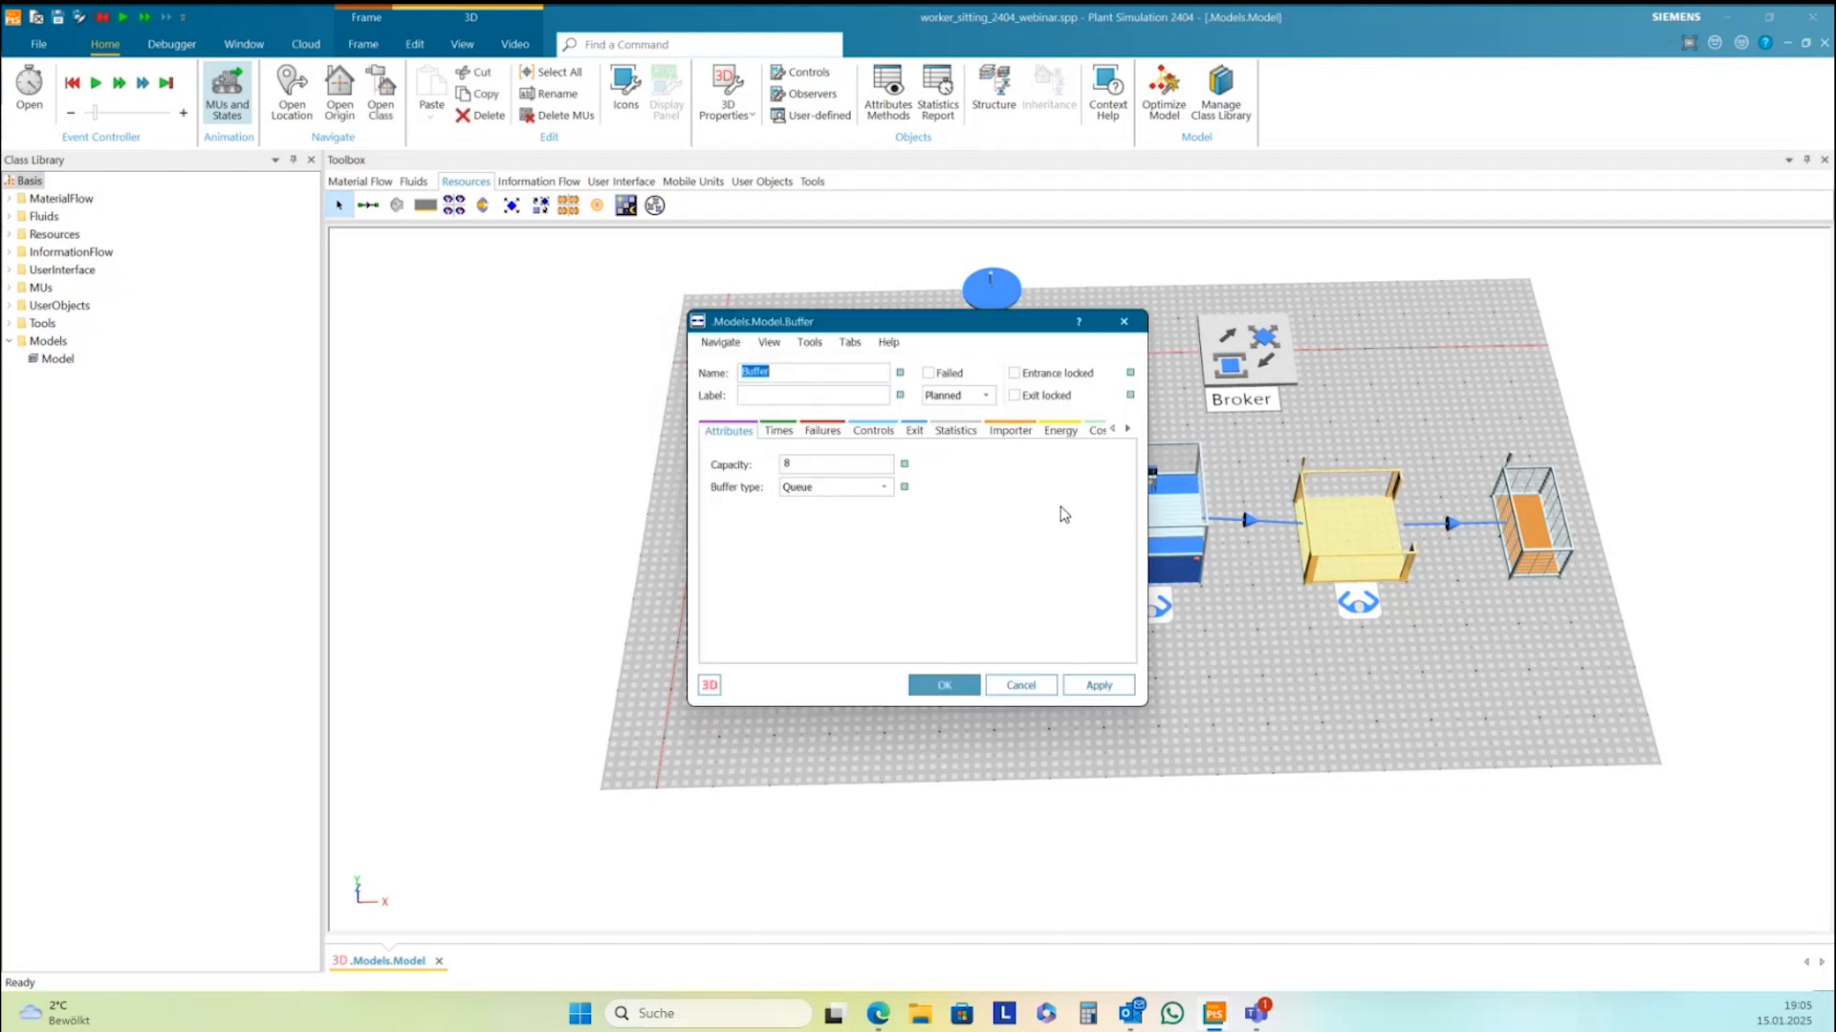
click(1128, 429)
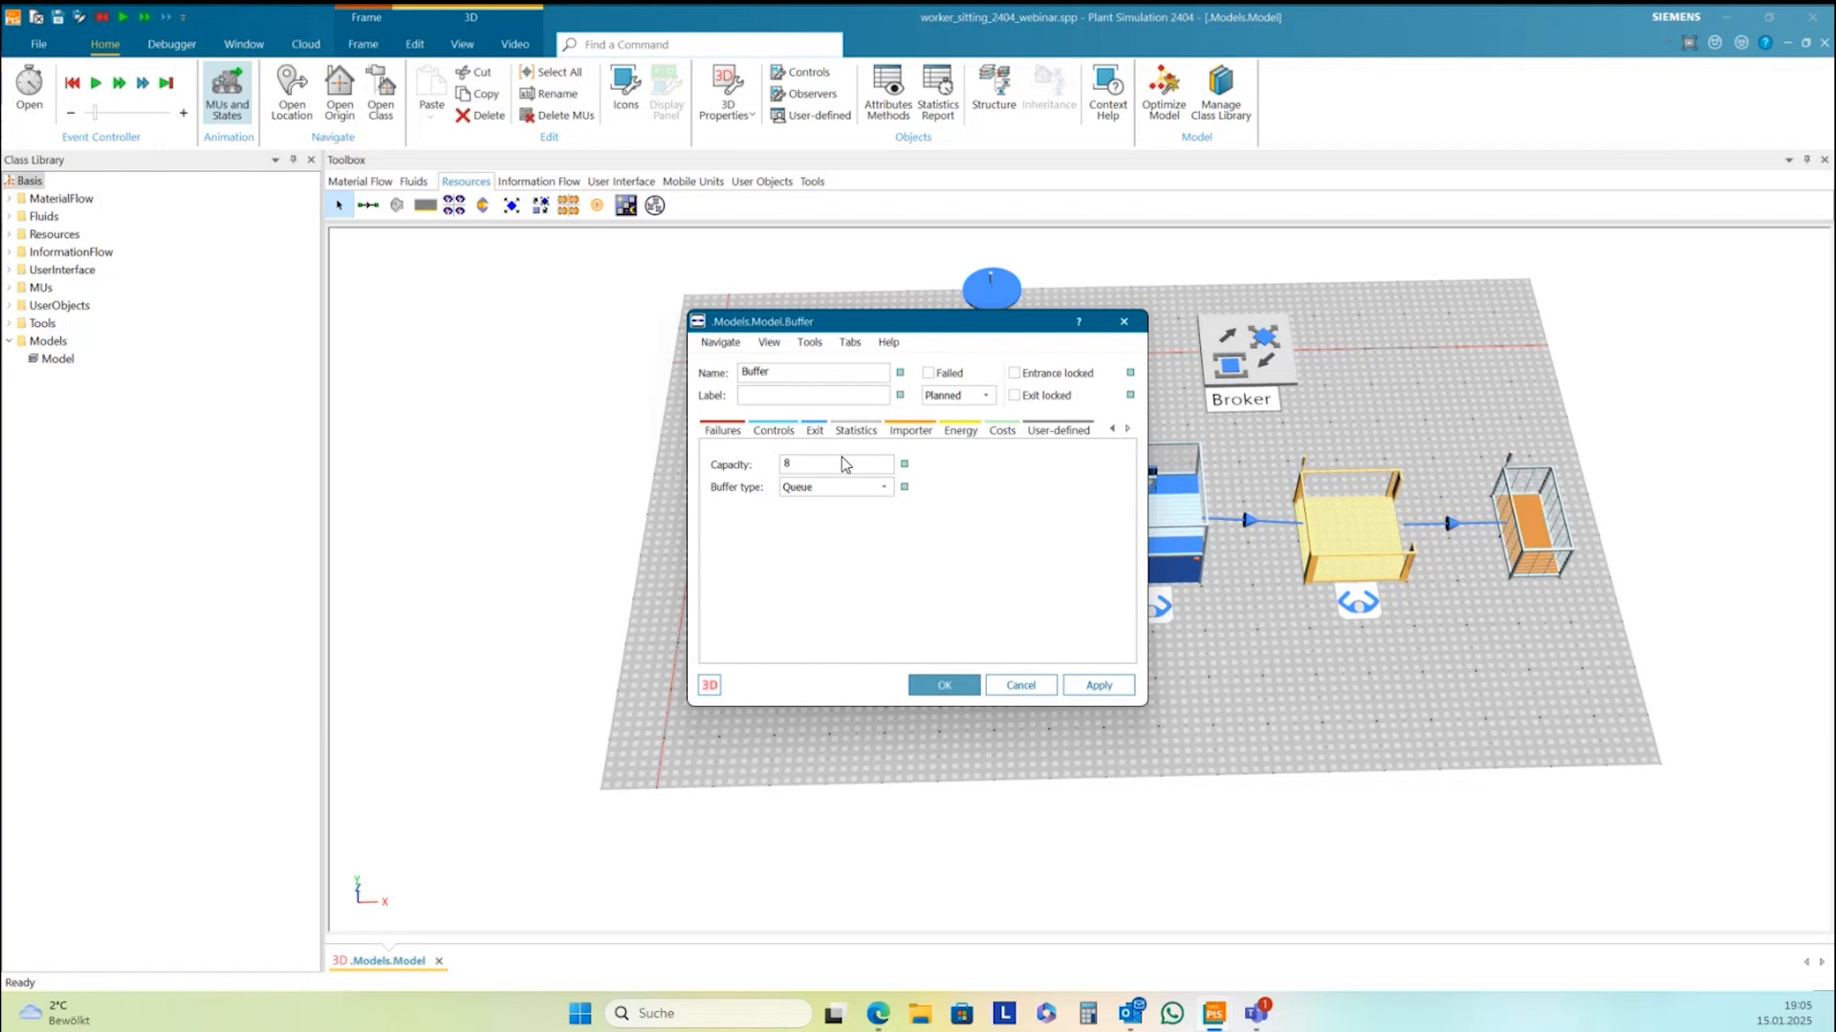
click(906, 431)
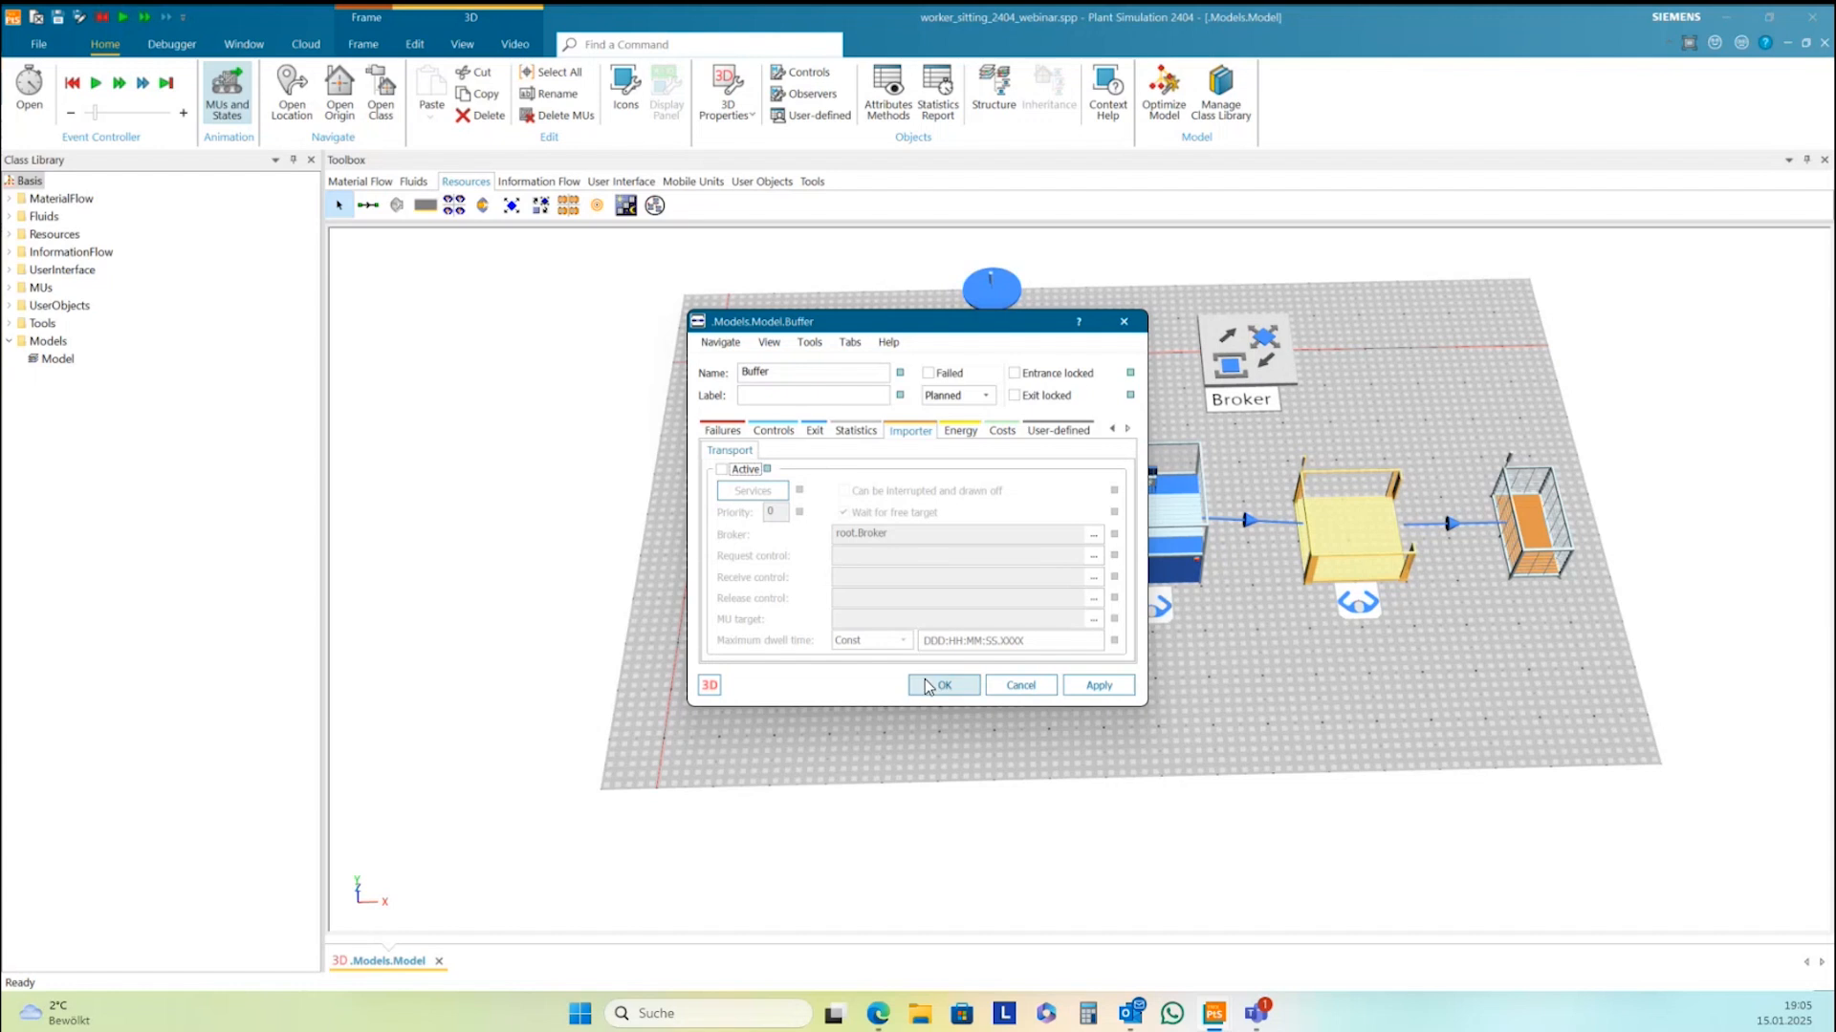
click(933, 687)
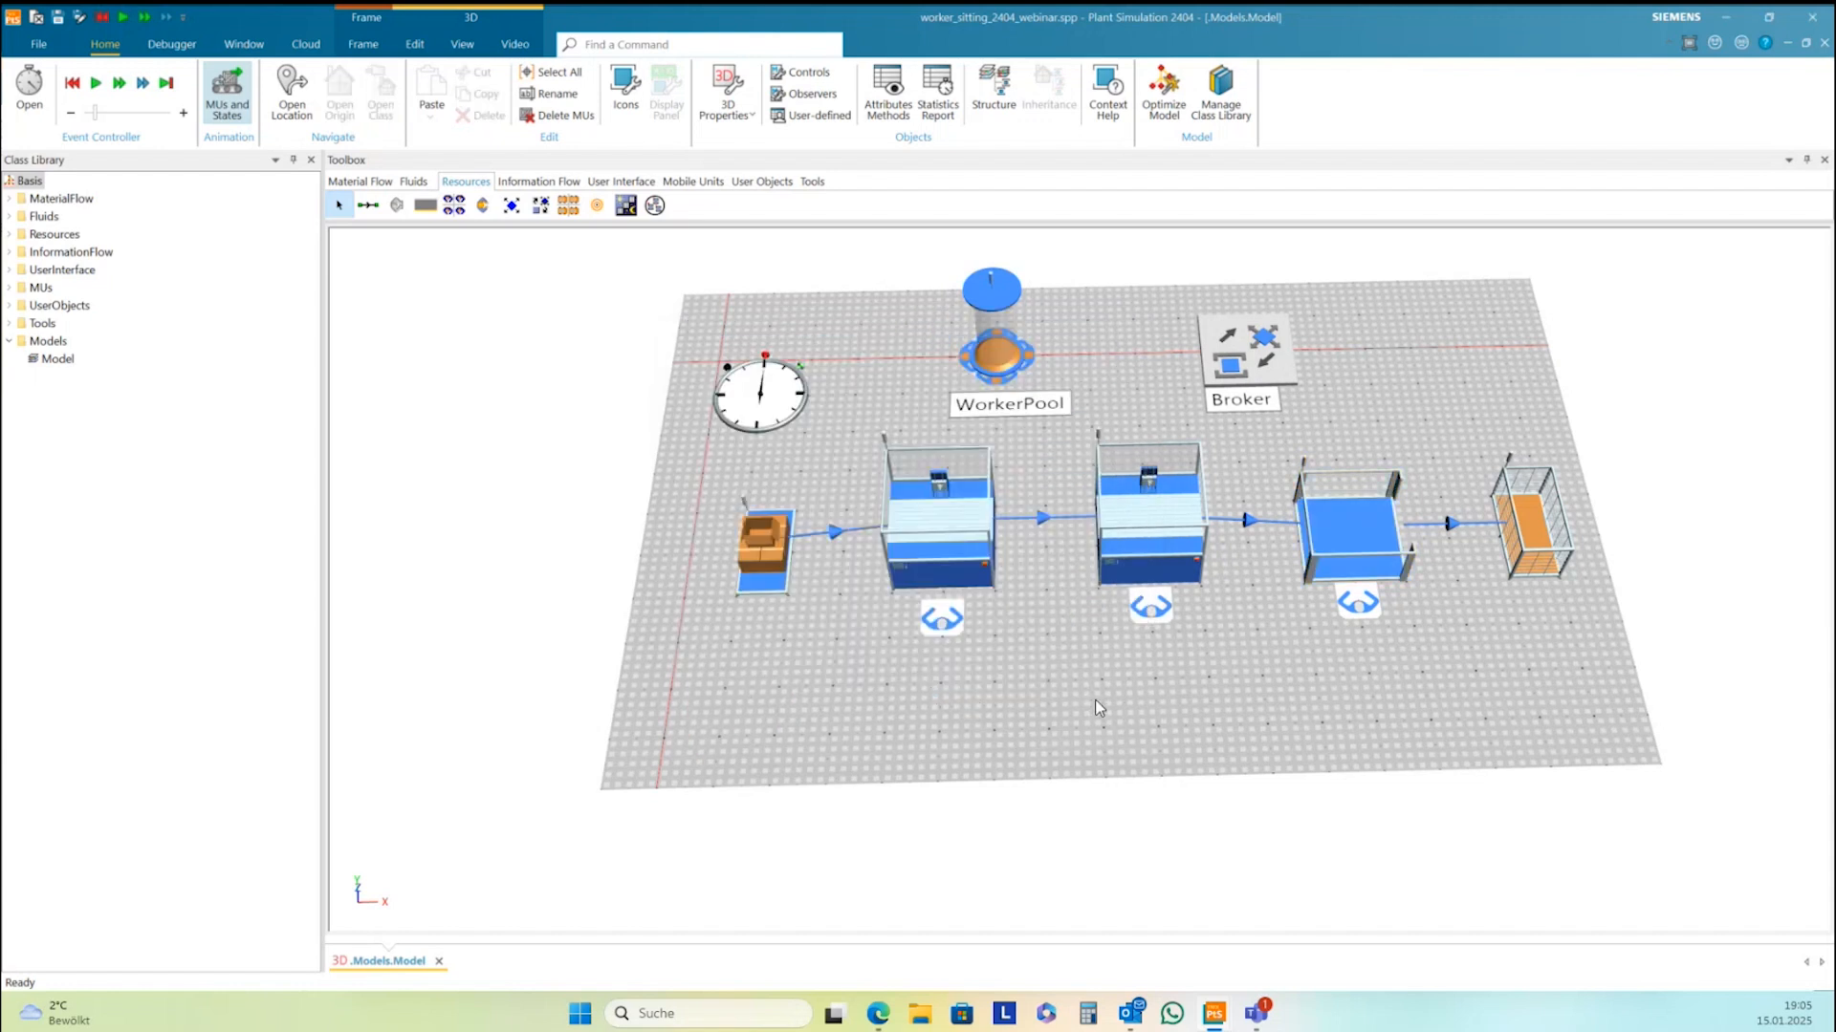
Open the event controller, place it beside the model, and start a first simulation run, stopping it when the run is interrupted
double_click(779, 387)
drag(860, 385, 521, 265)
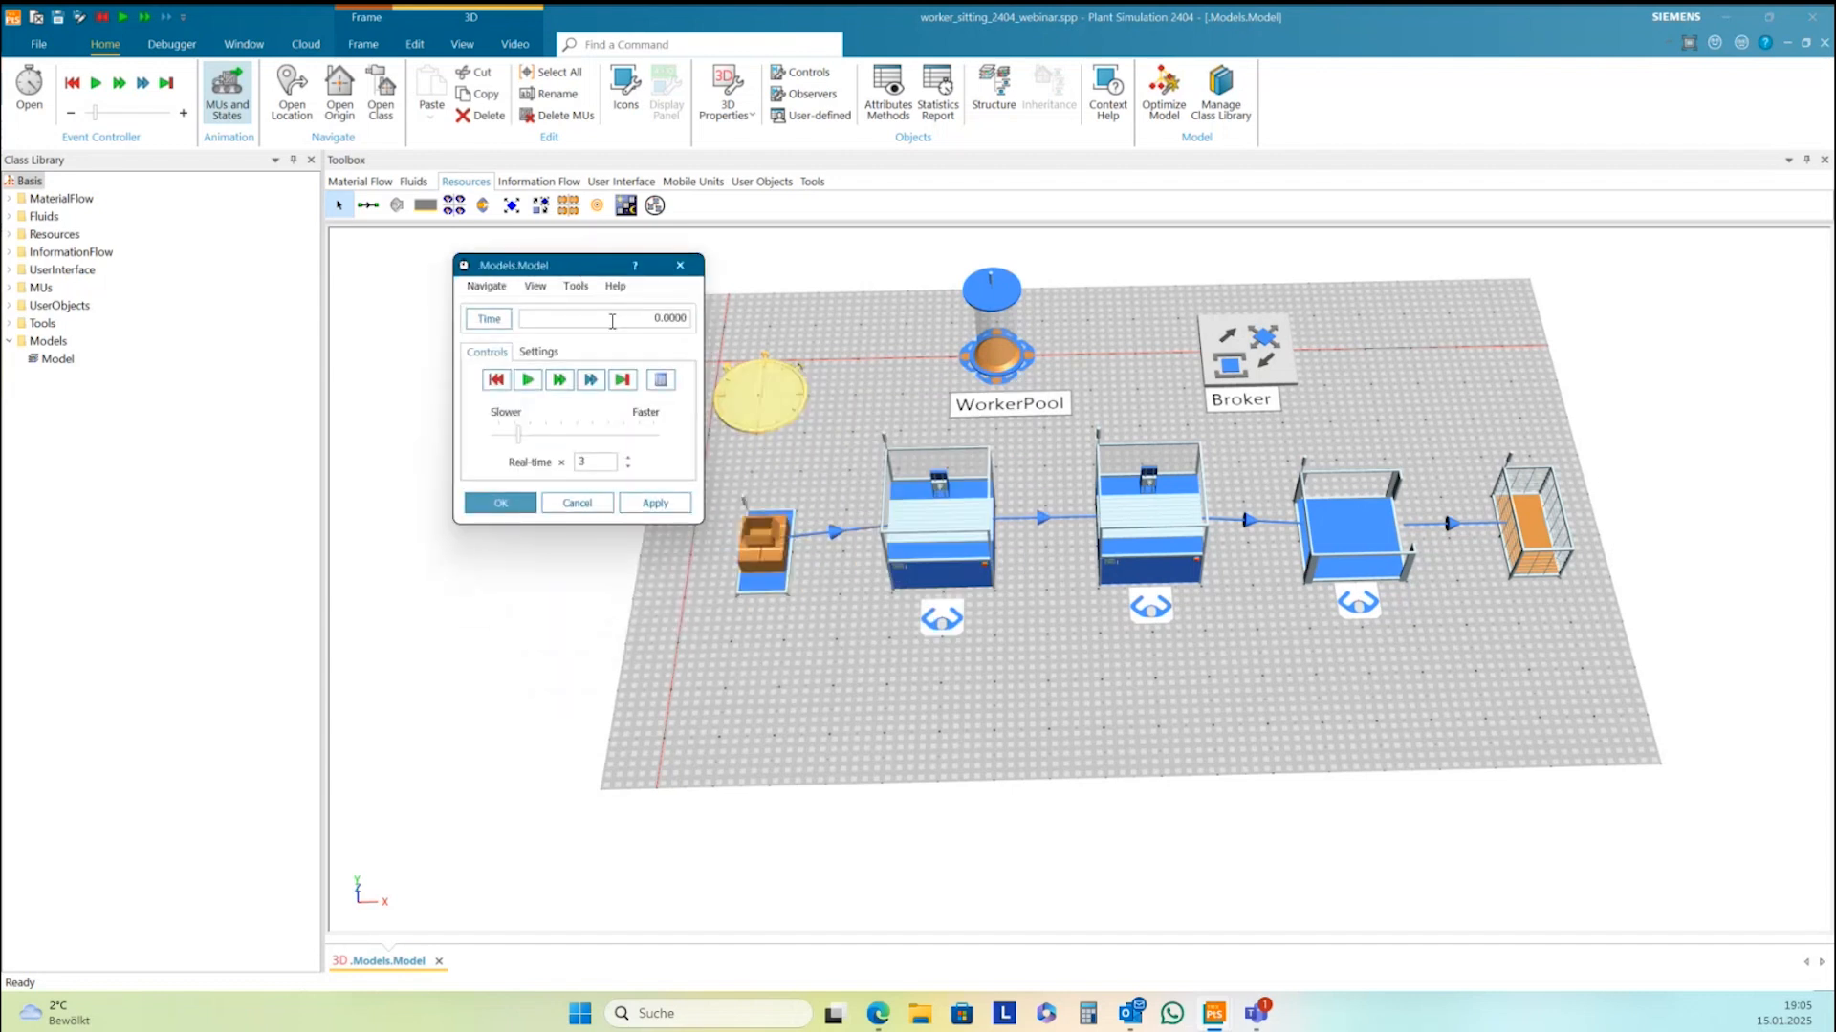
click(525, 382)
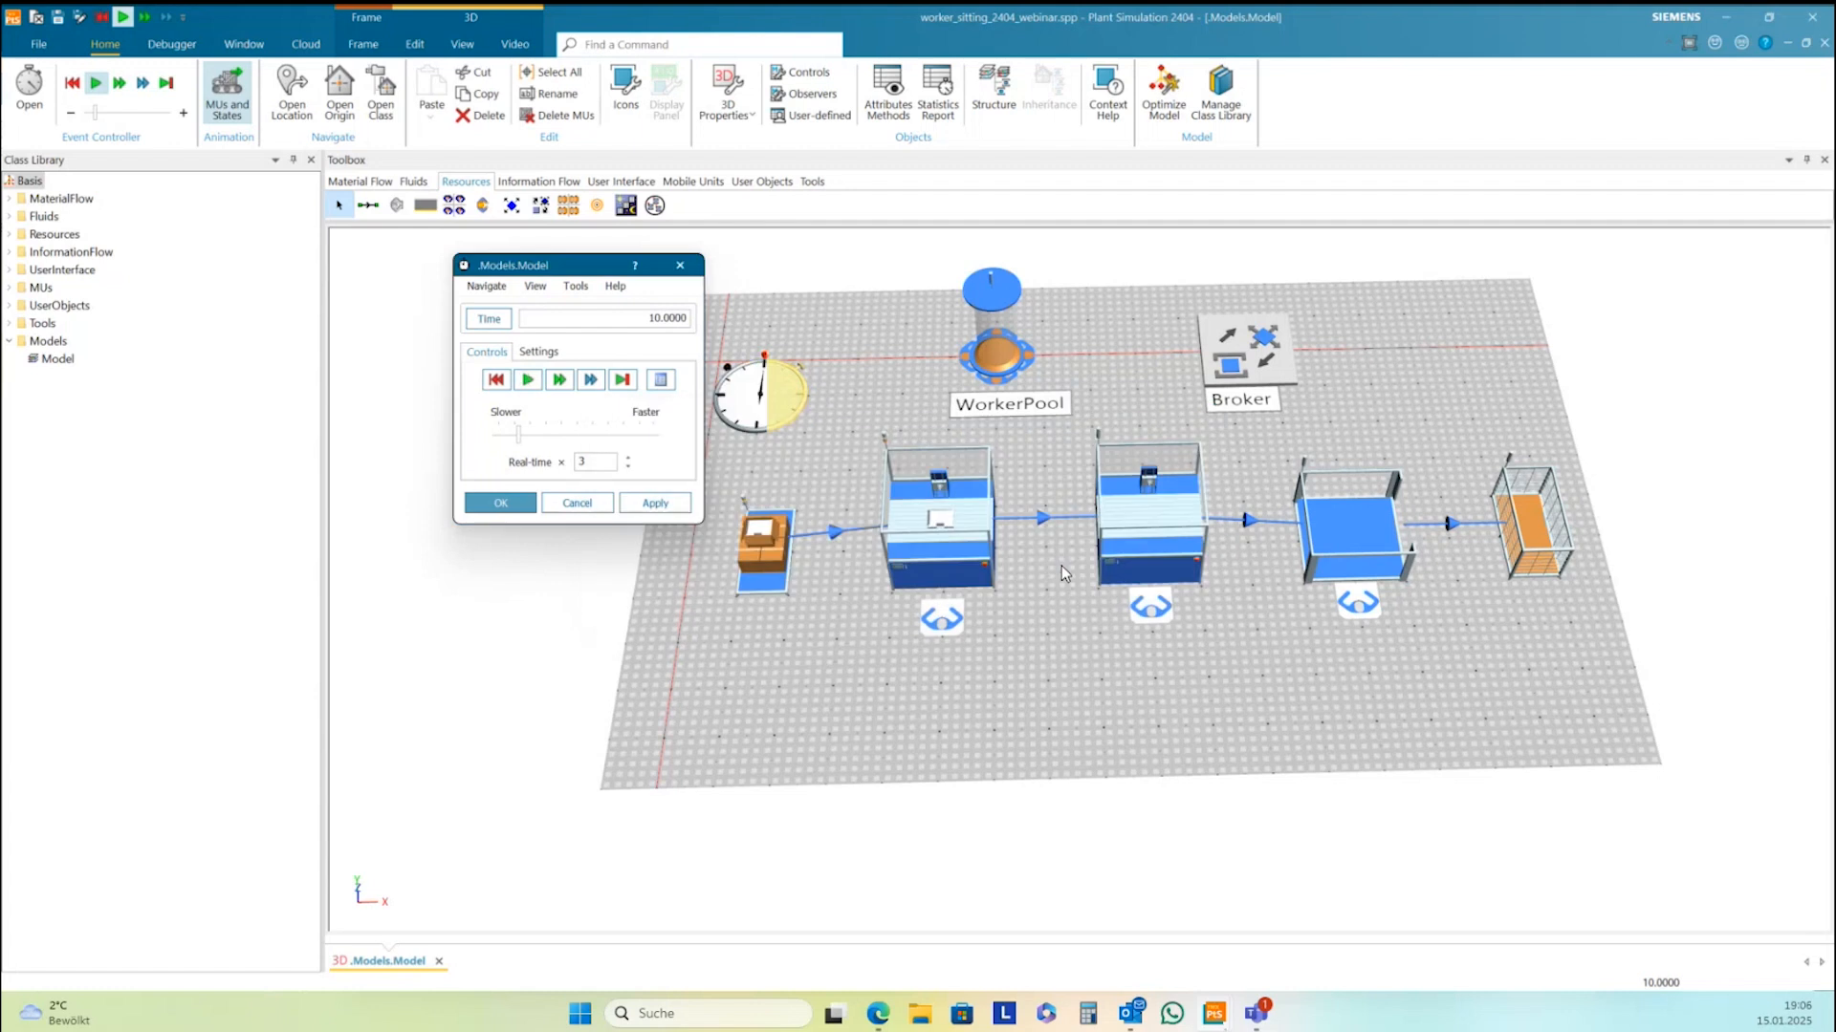
click(1061, 566)
click(1152, 561)
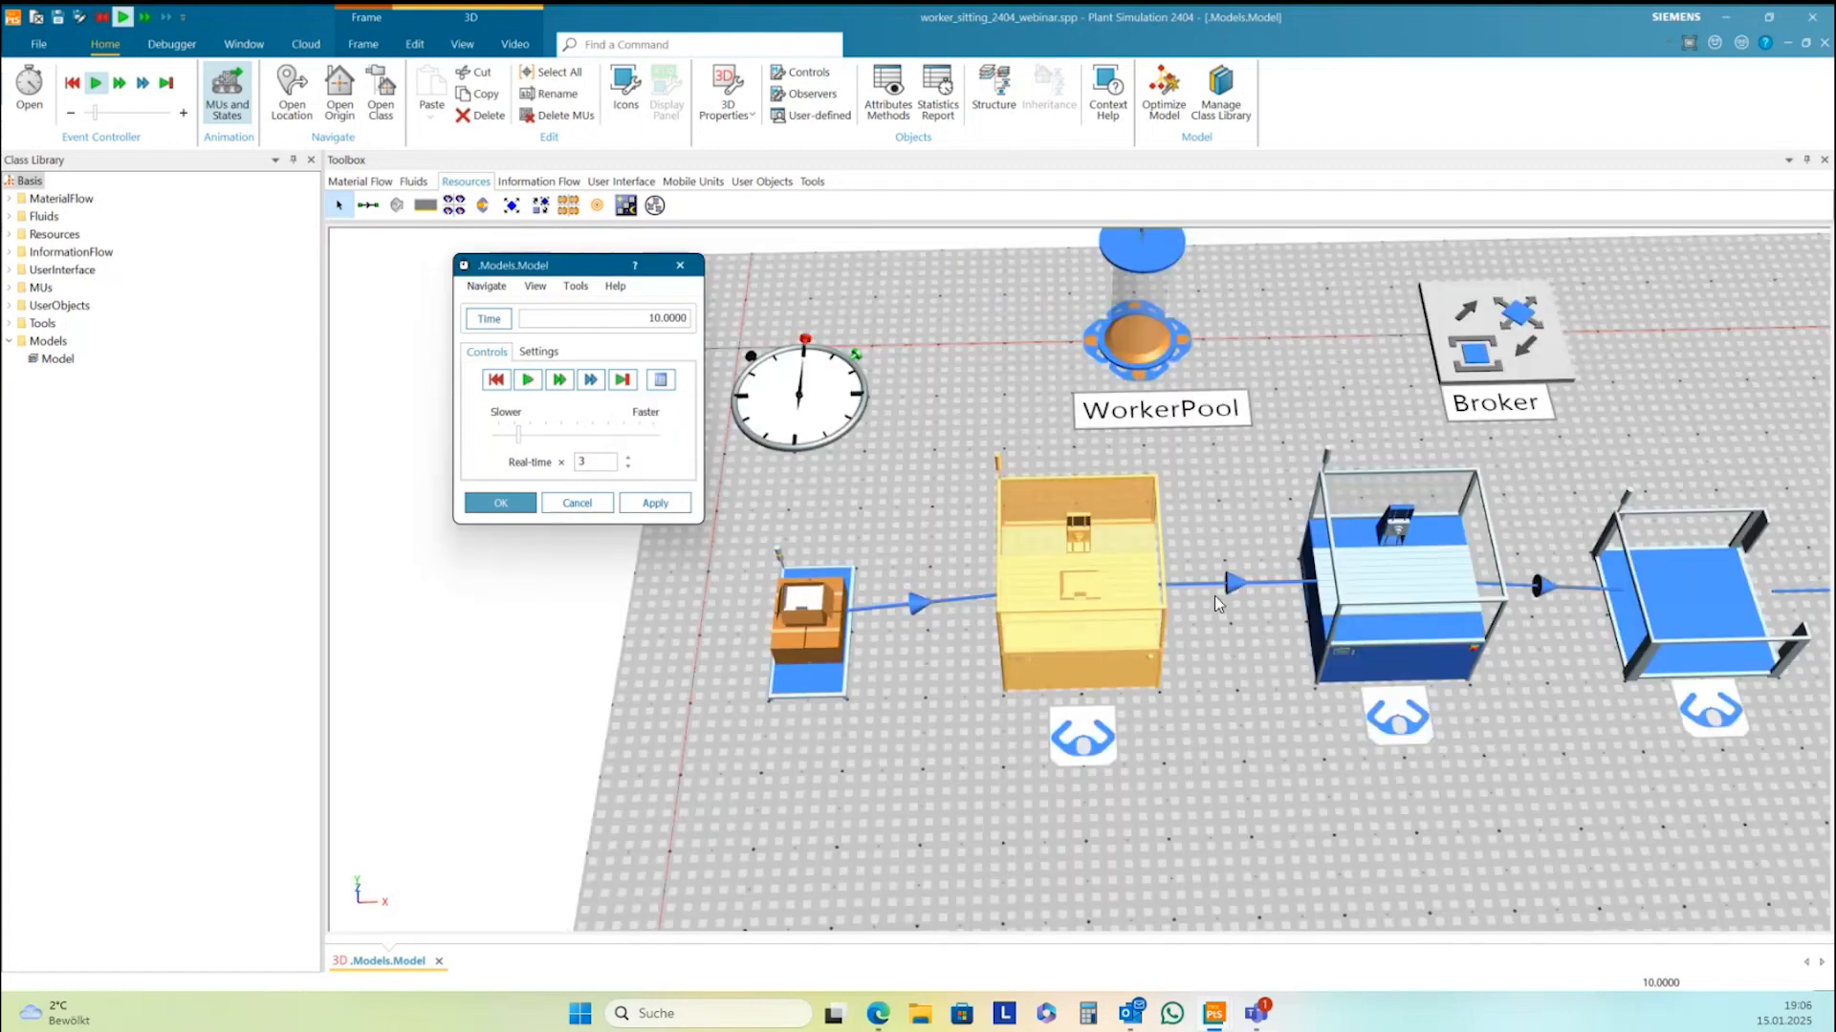
Move the second station's Workplace slightly away from the station without activating an importer, and test it by resetting and rerunning the simulation
click(1403, 730)
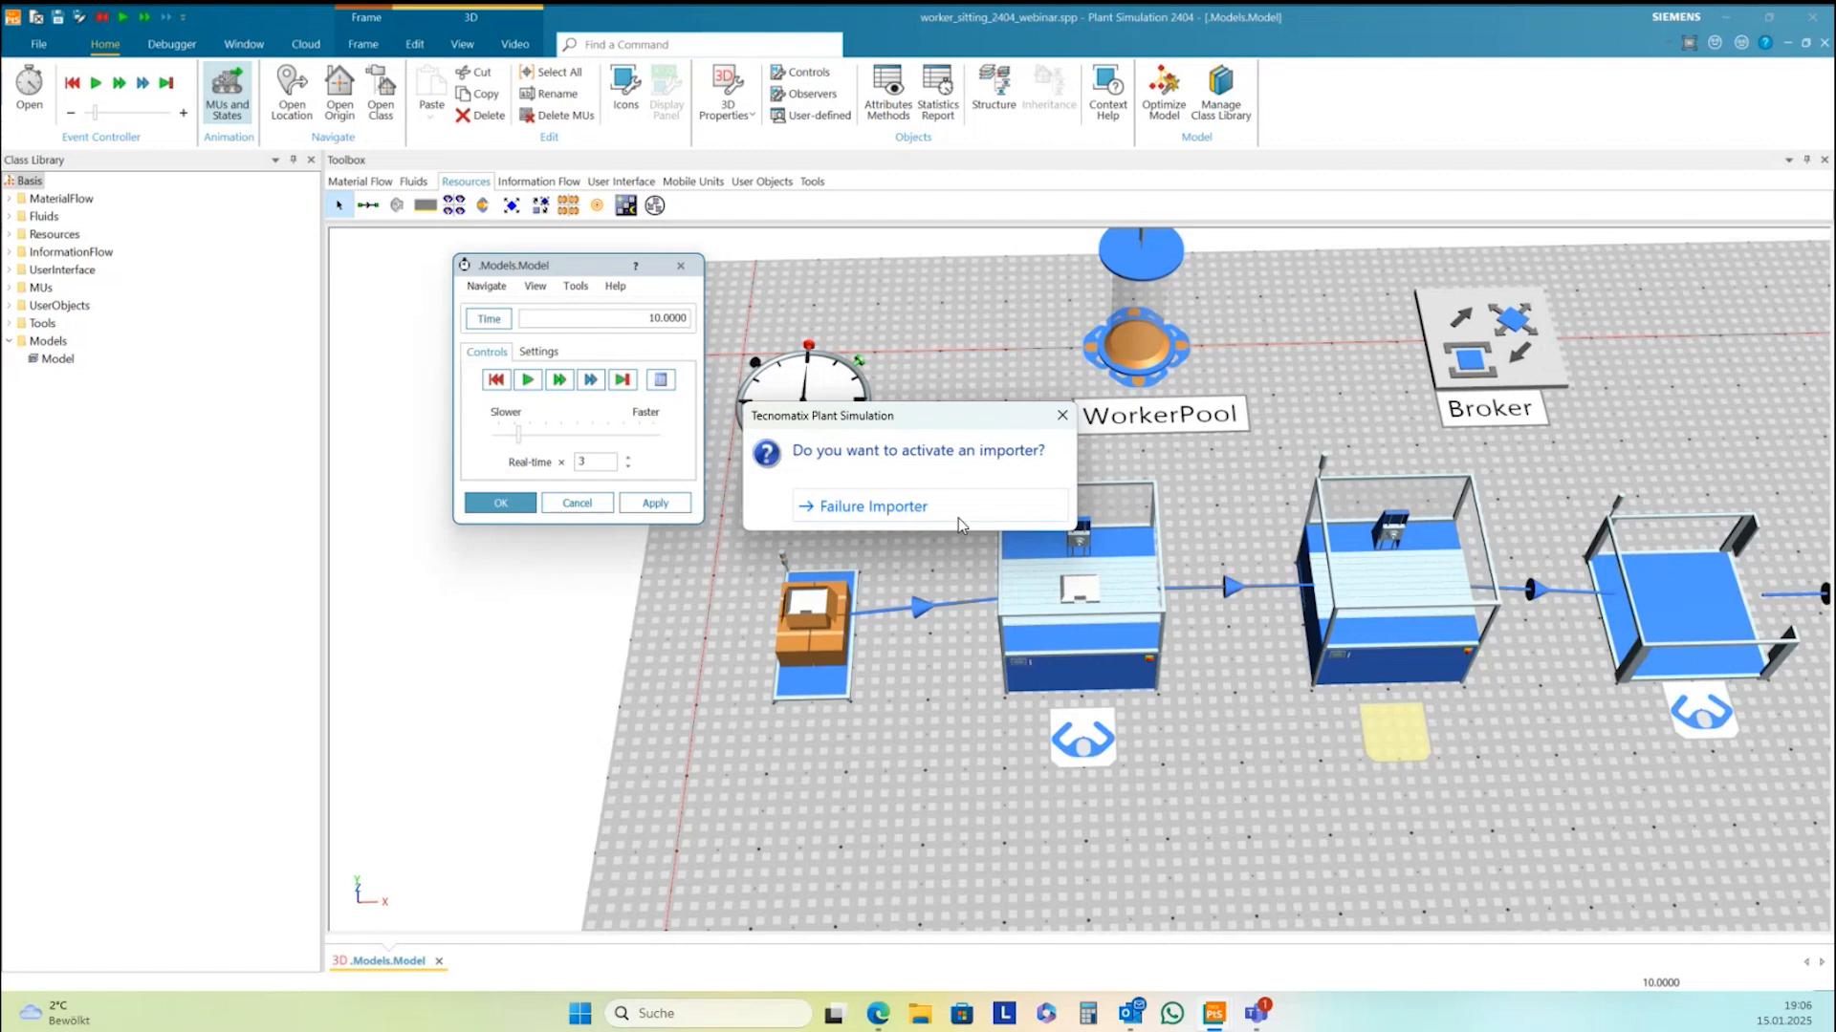
click(1061, 416)
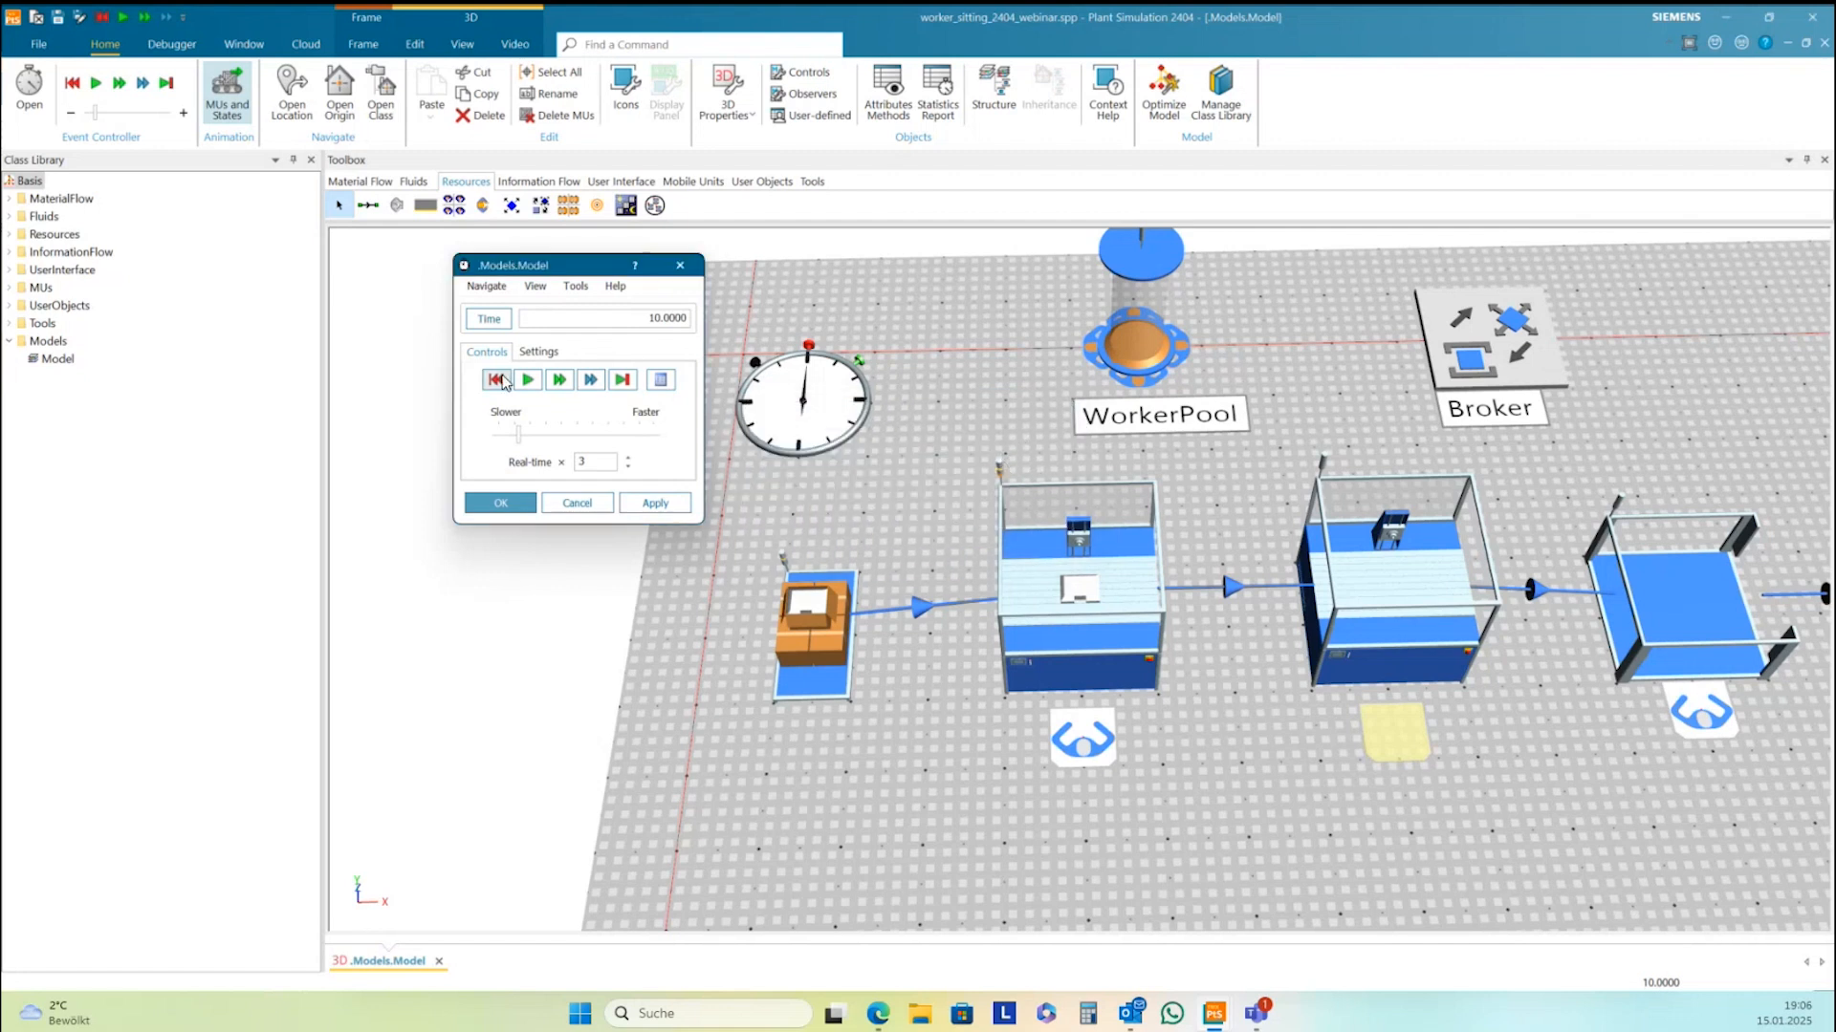
click(495, 379)
click(527, 379)
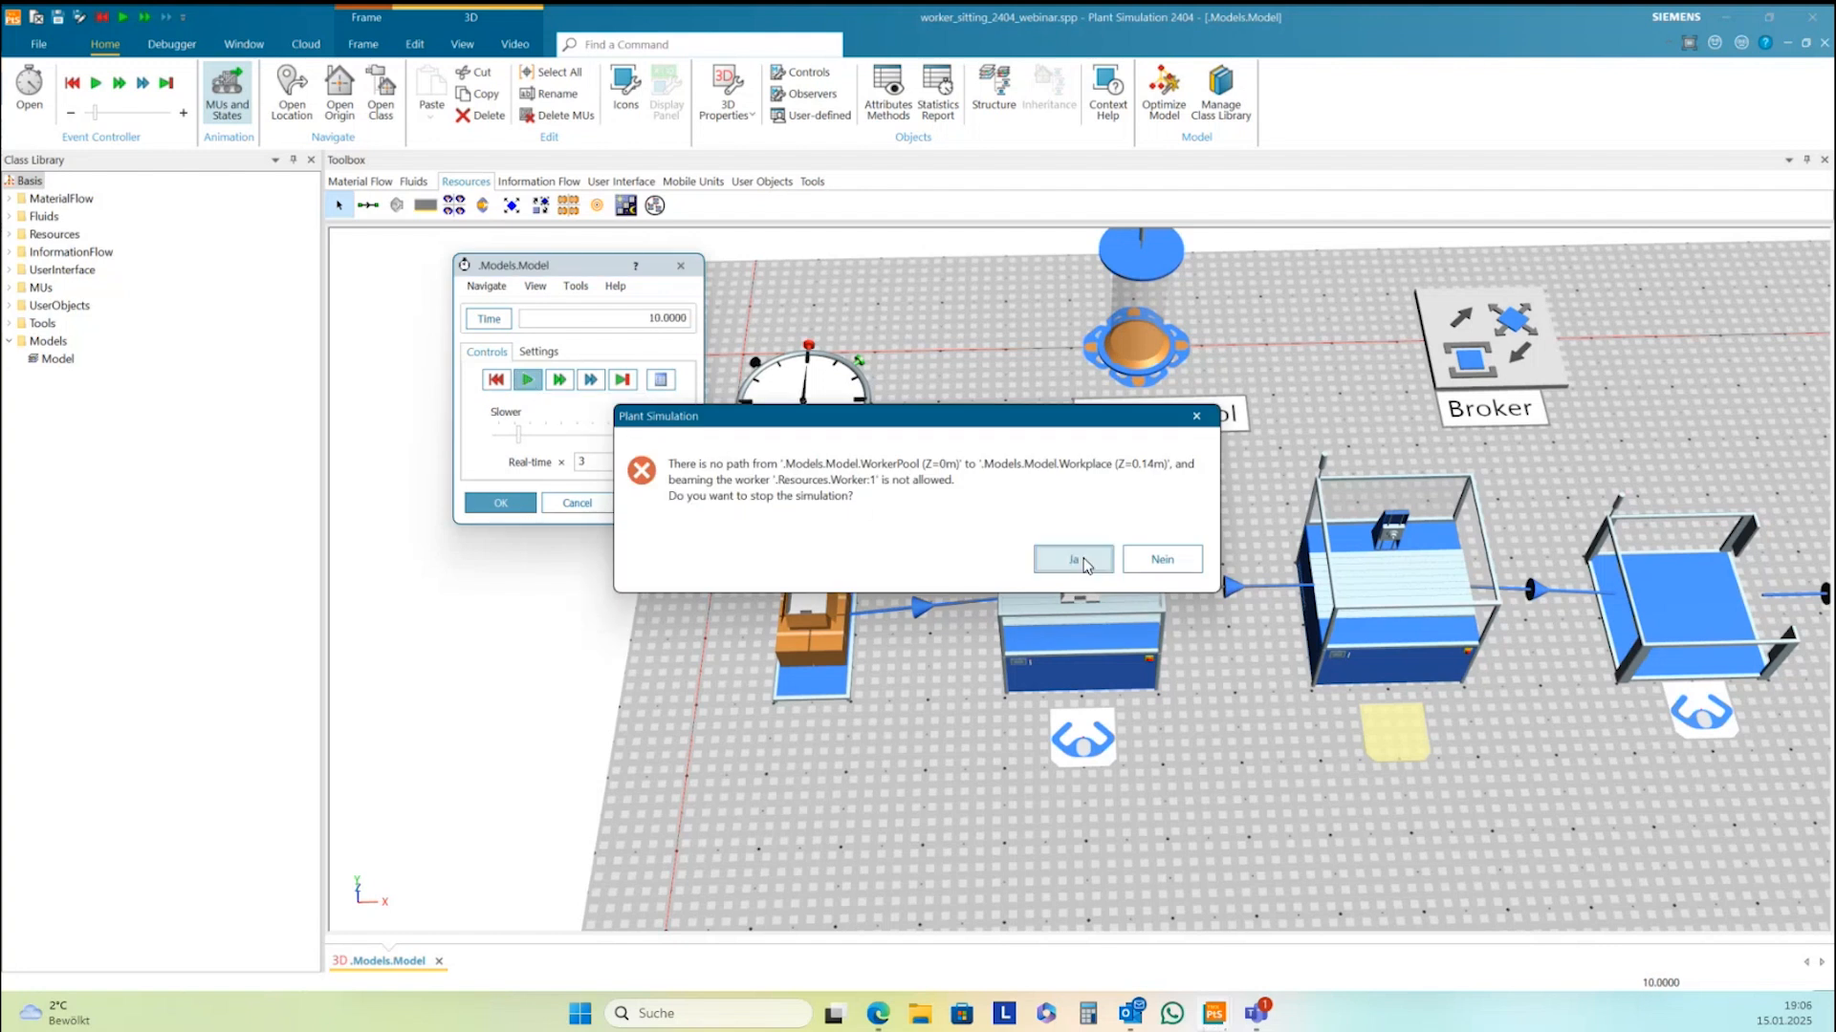
click(1075, 559)
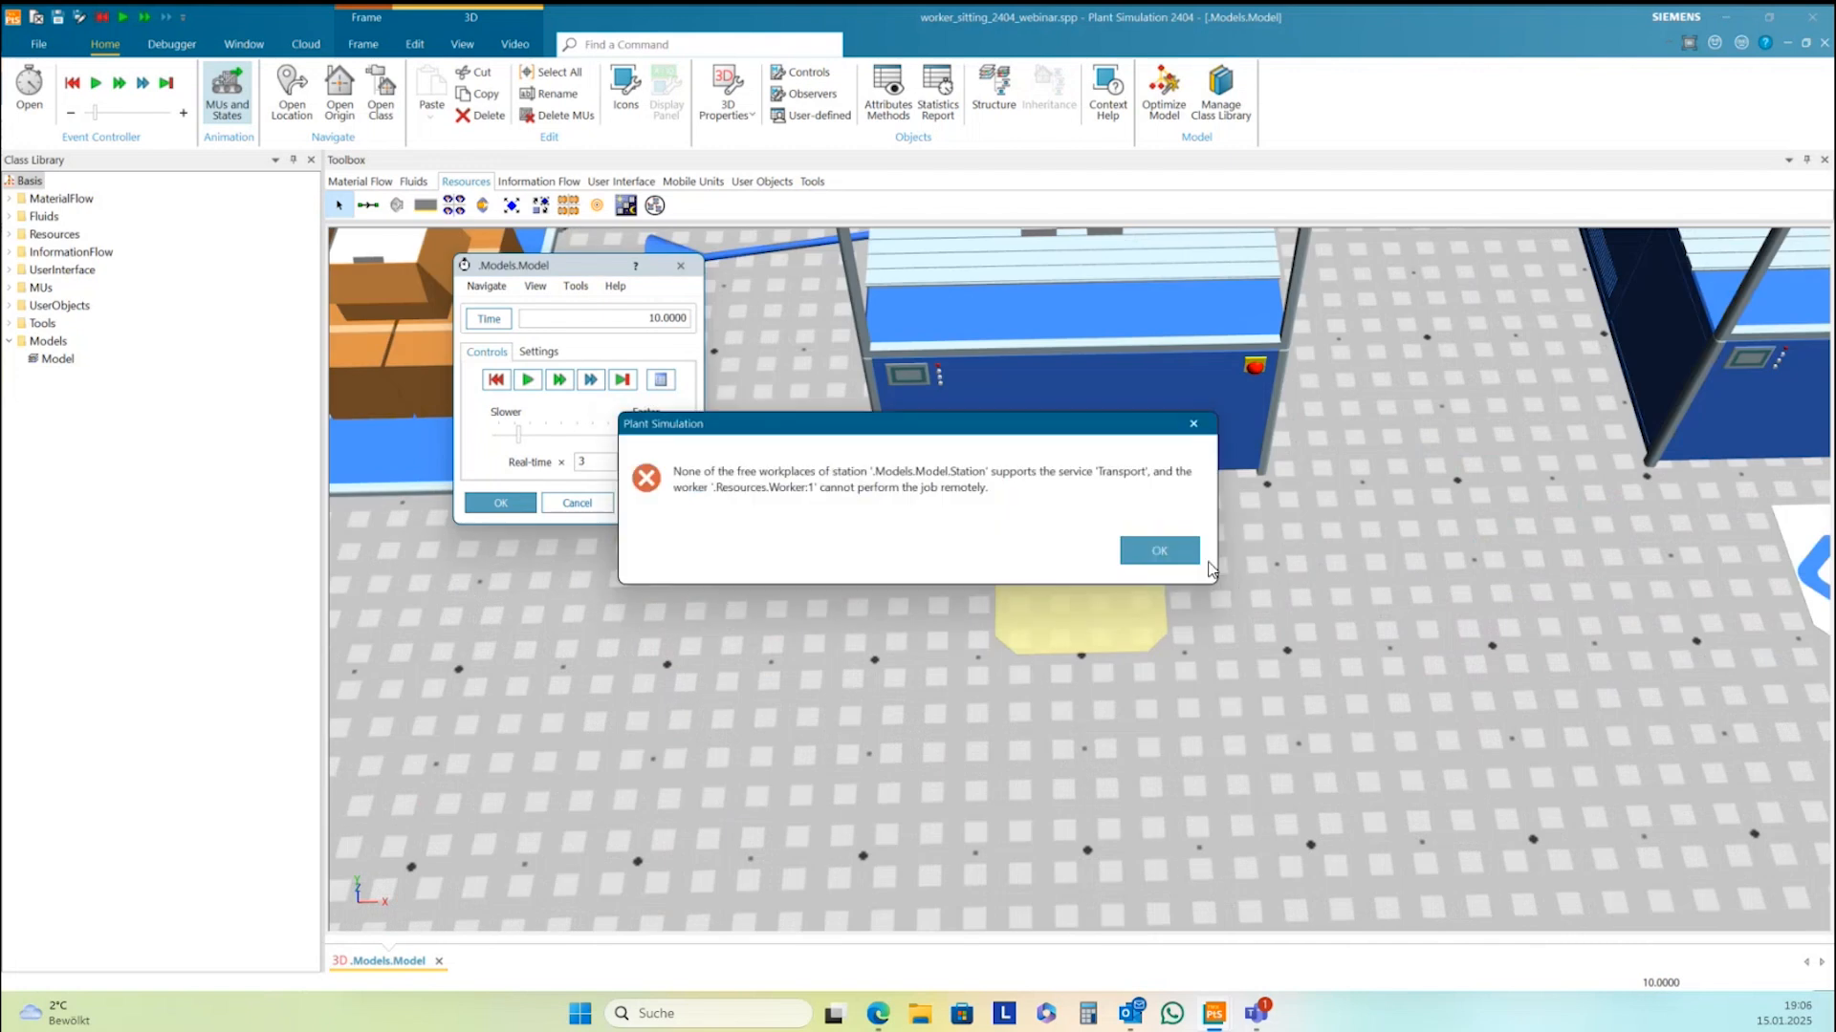
click(1159, 551)
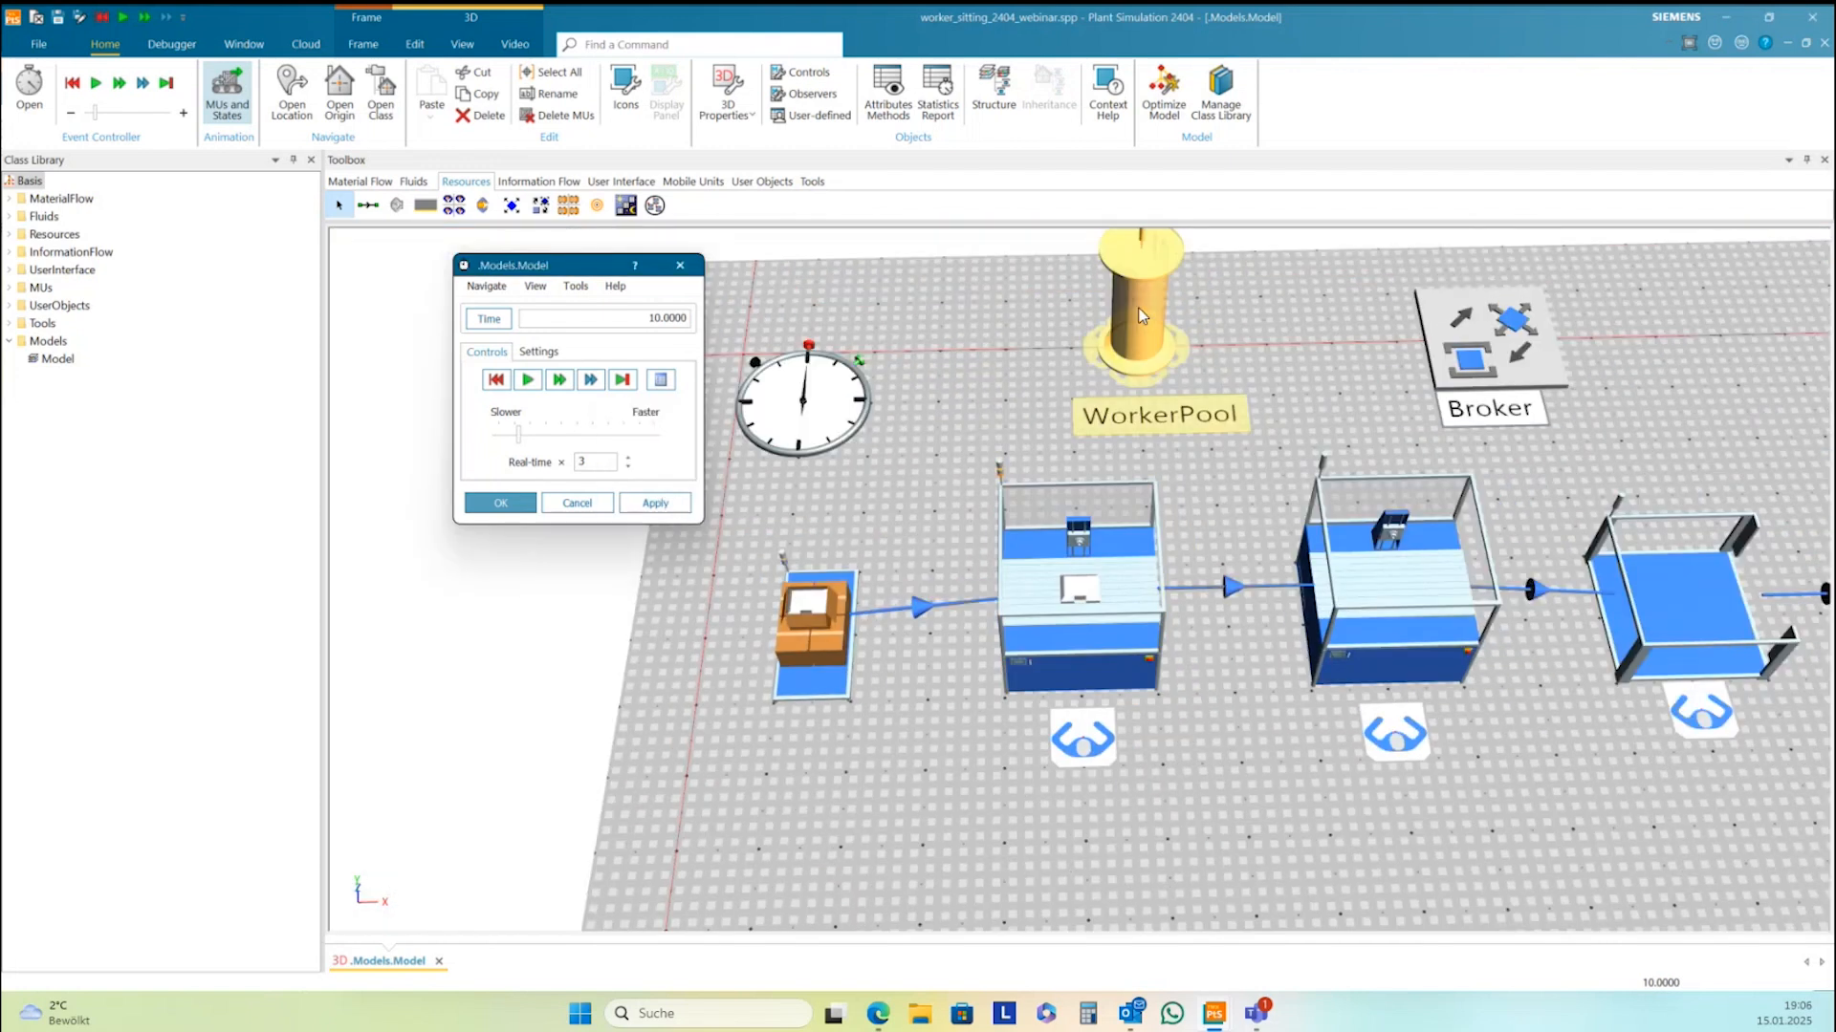
Check the WorkerPool's attributes and move the first station's Workplace further away from the station without activating an importer
double_click(1141, 316)
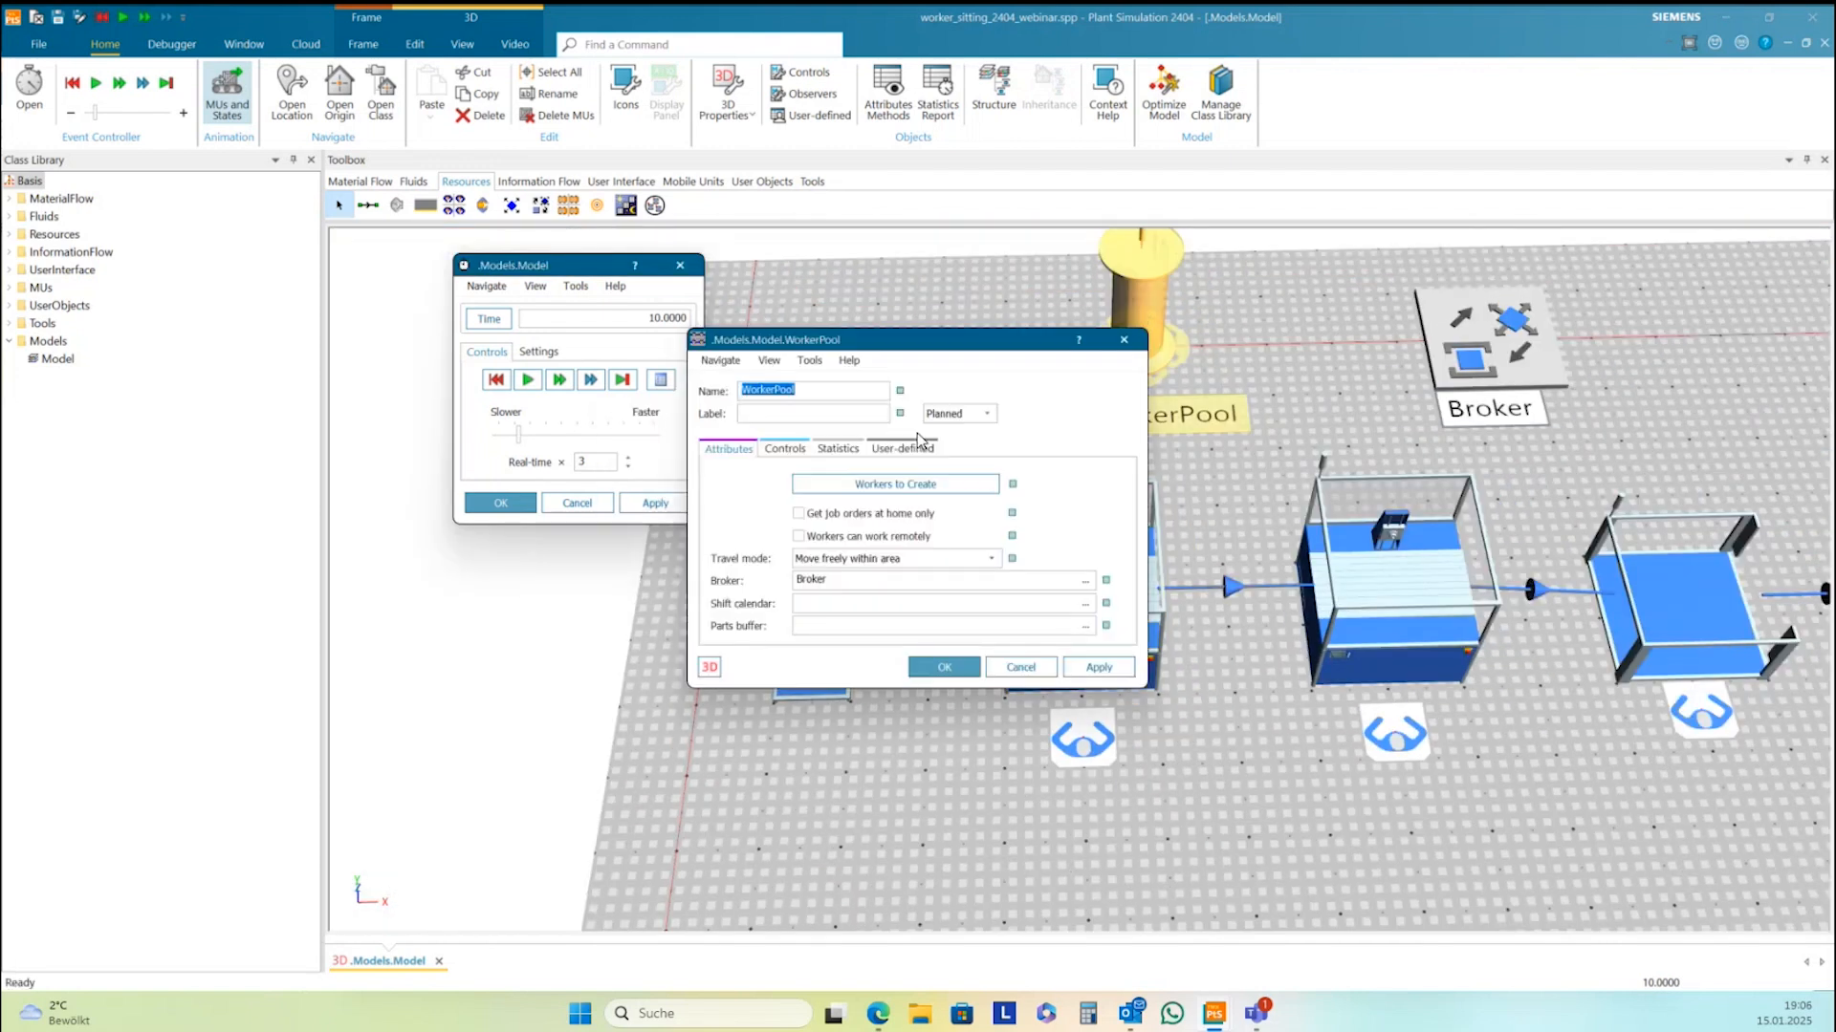
click(944, 666)
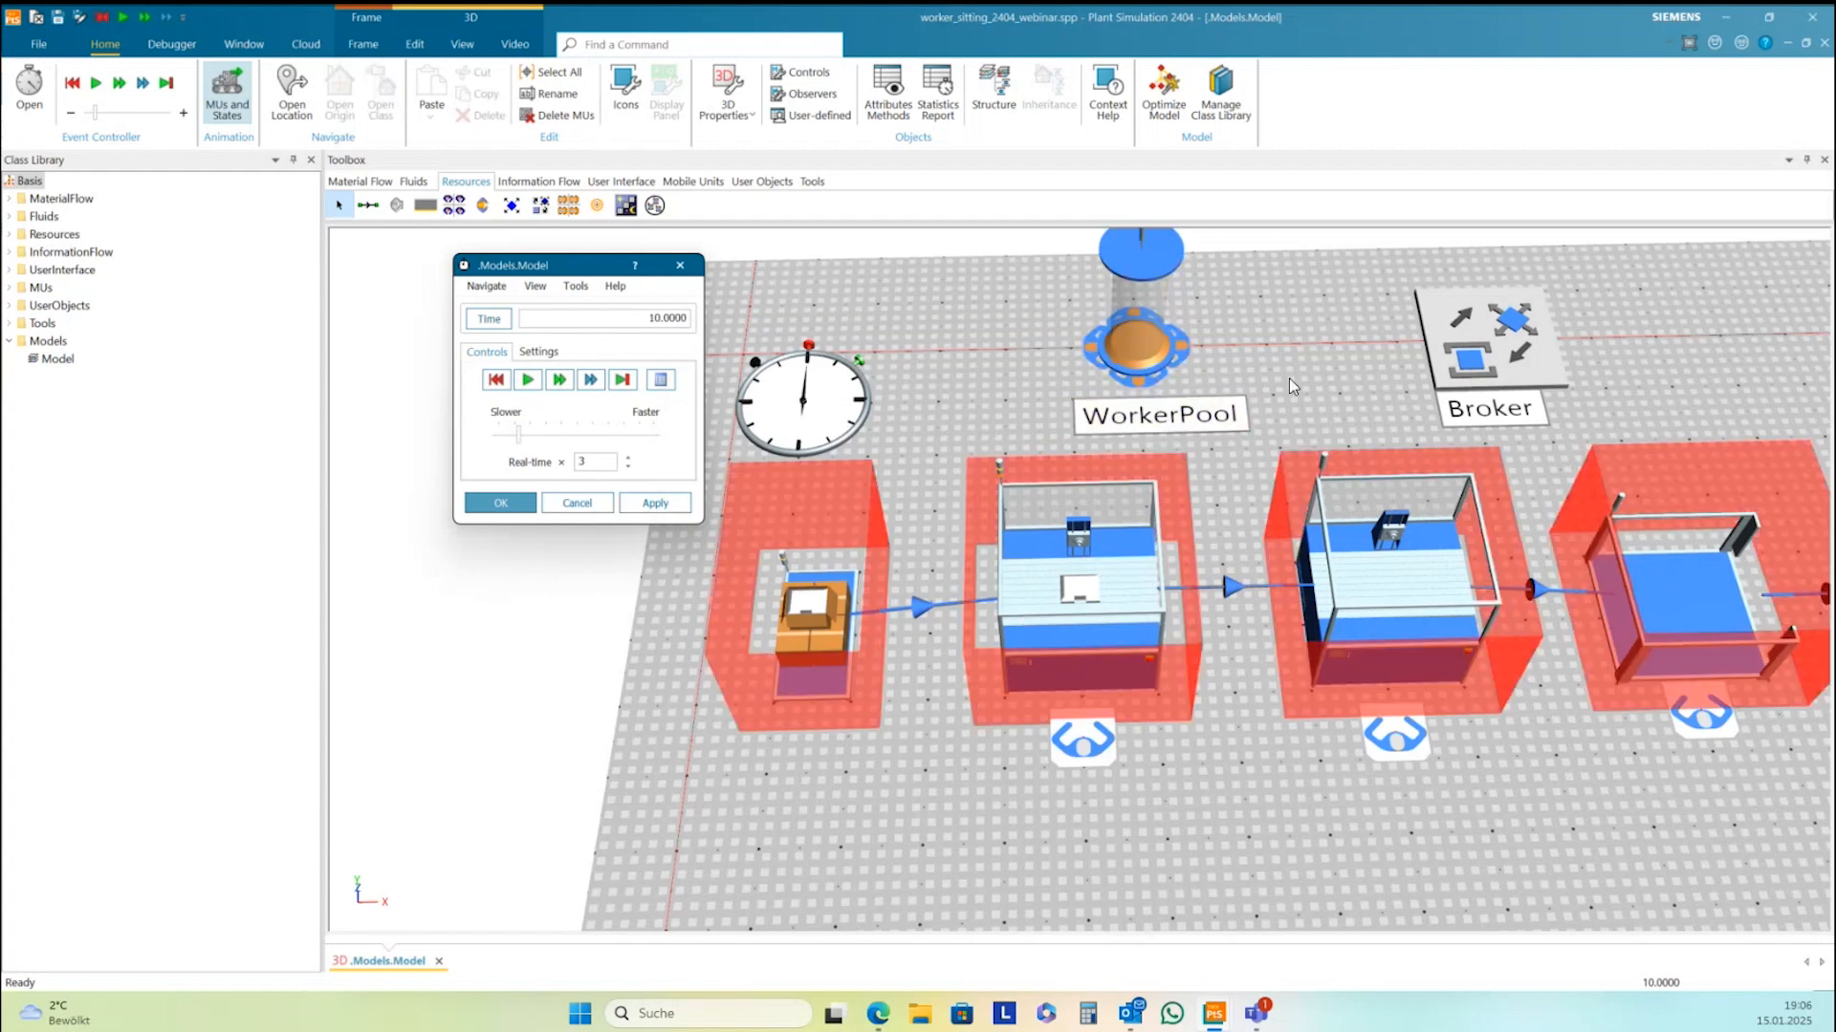
click(1083, 765)
click(1083, 767)
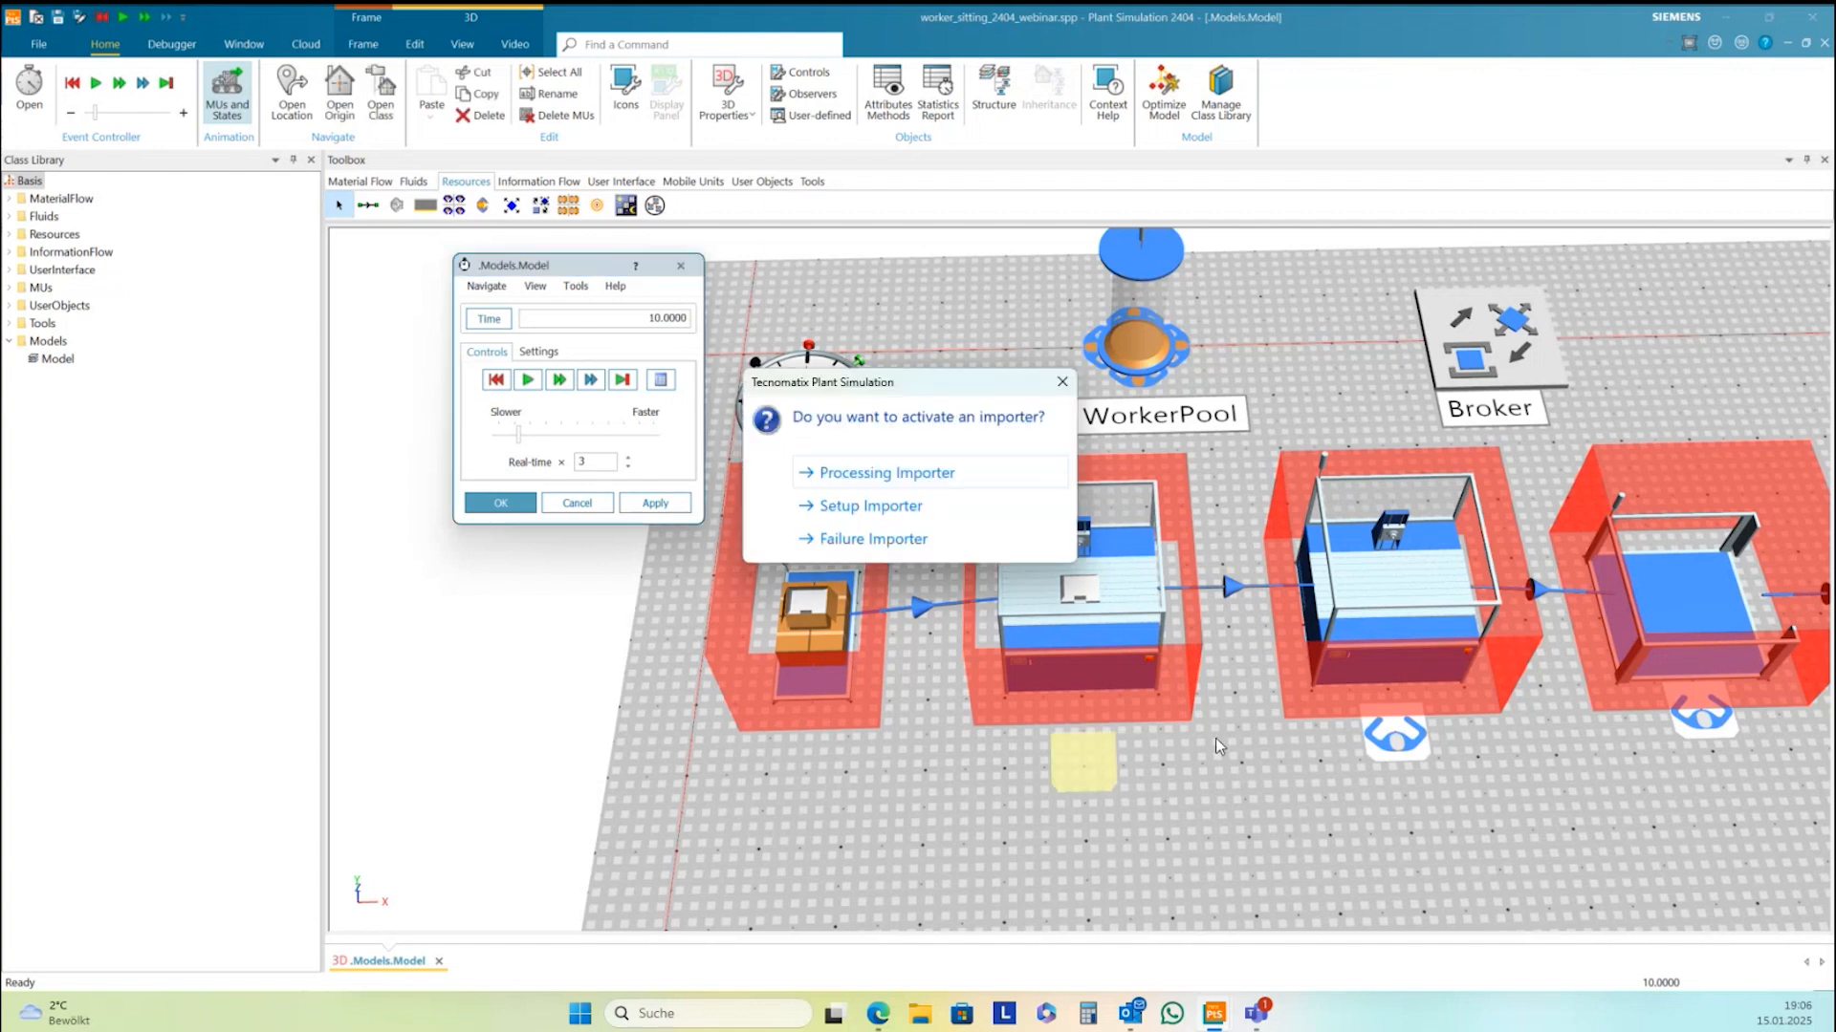
click(1062, 382)
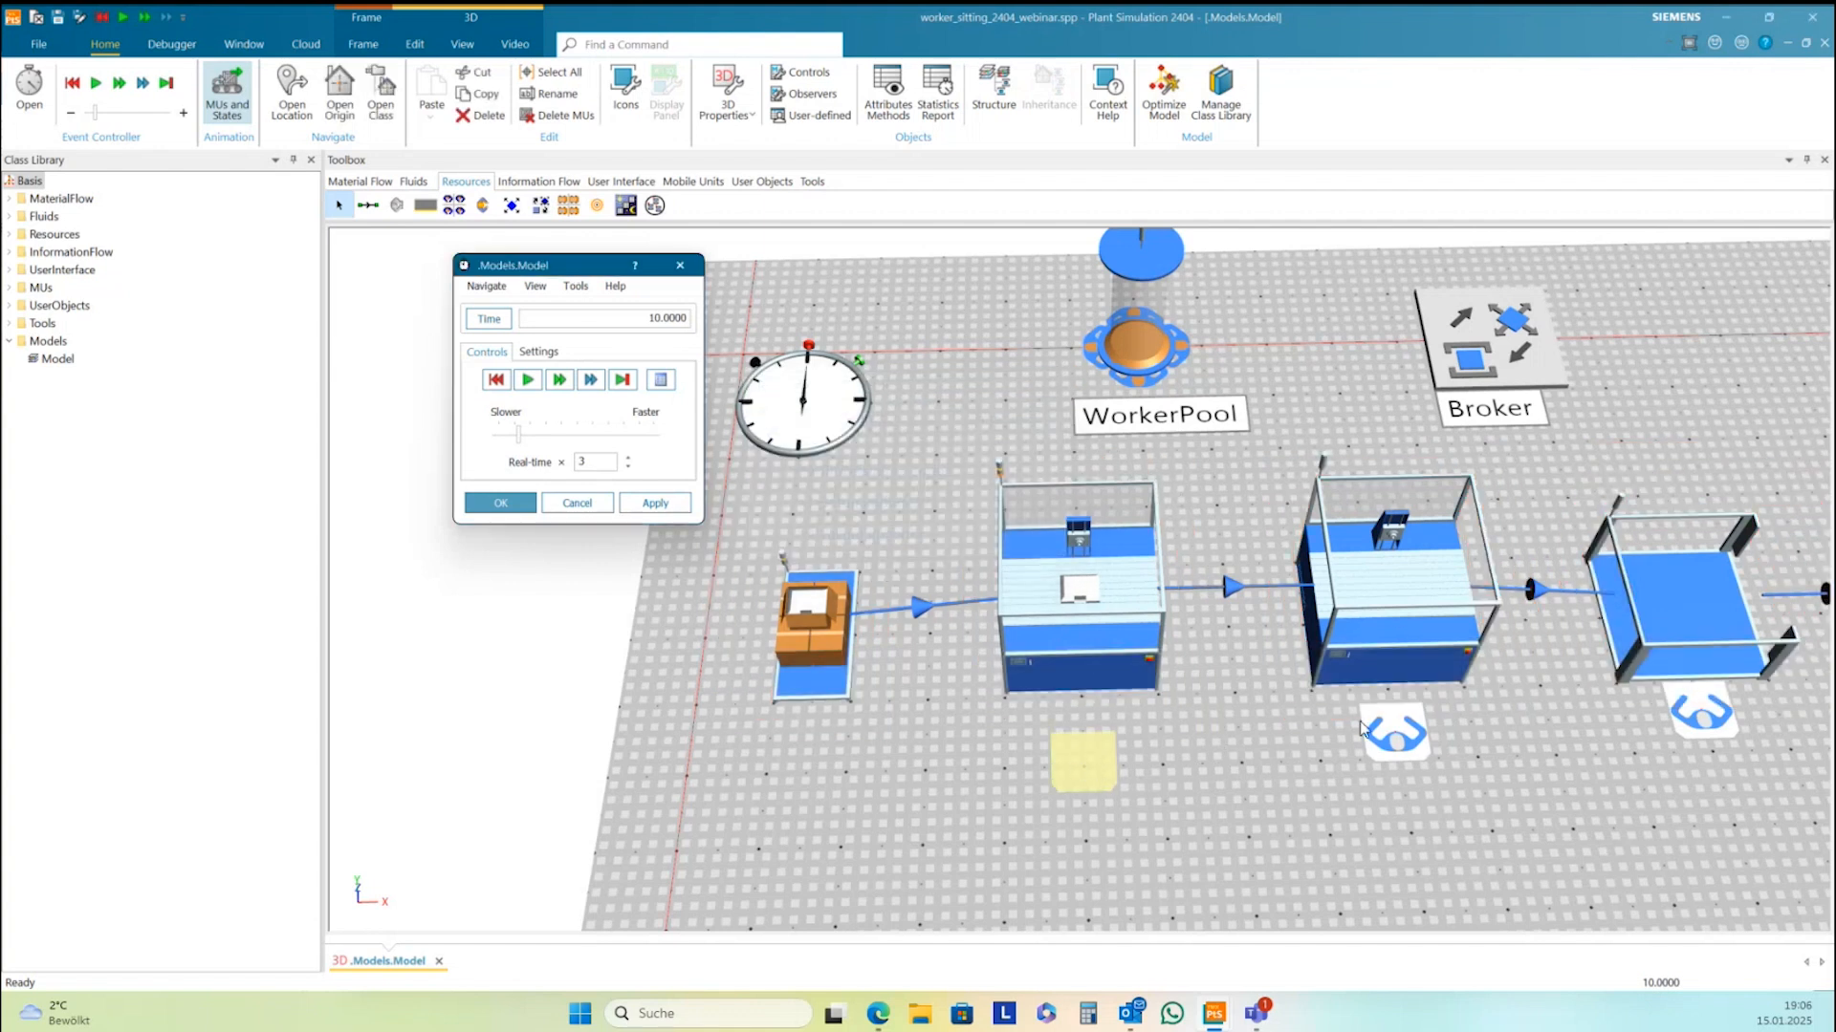
Move the Workplaces of the second station and the Buffer further away from their objects without activating an importer
click(1406, 746)
drag(1405, 745, 1410, 773)
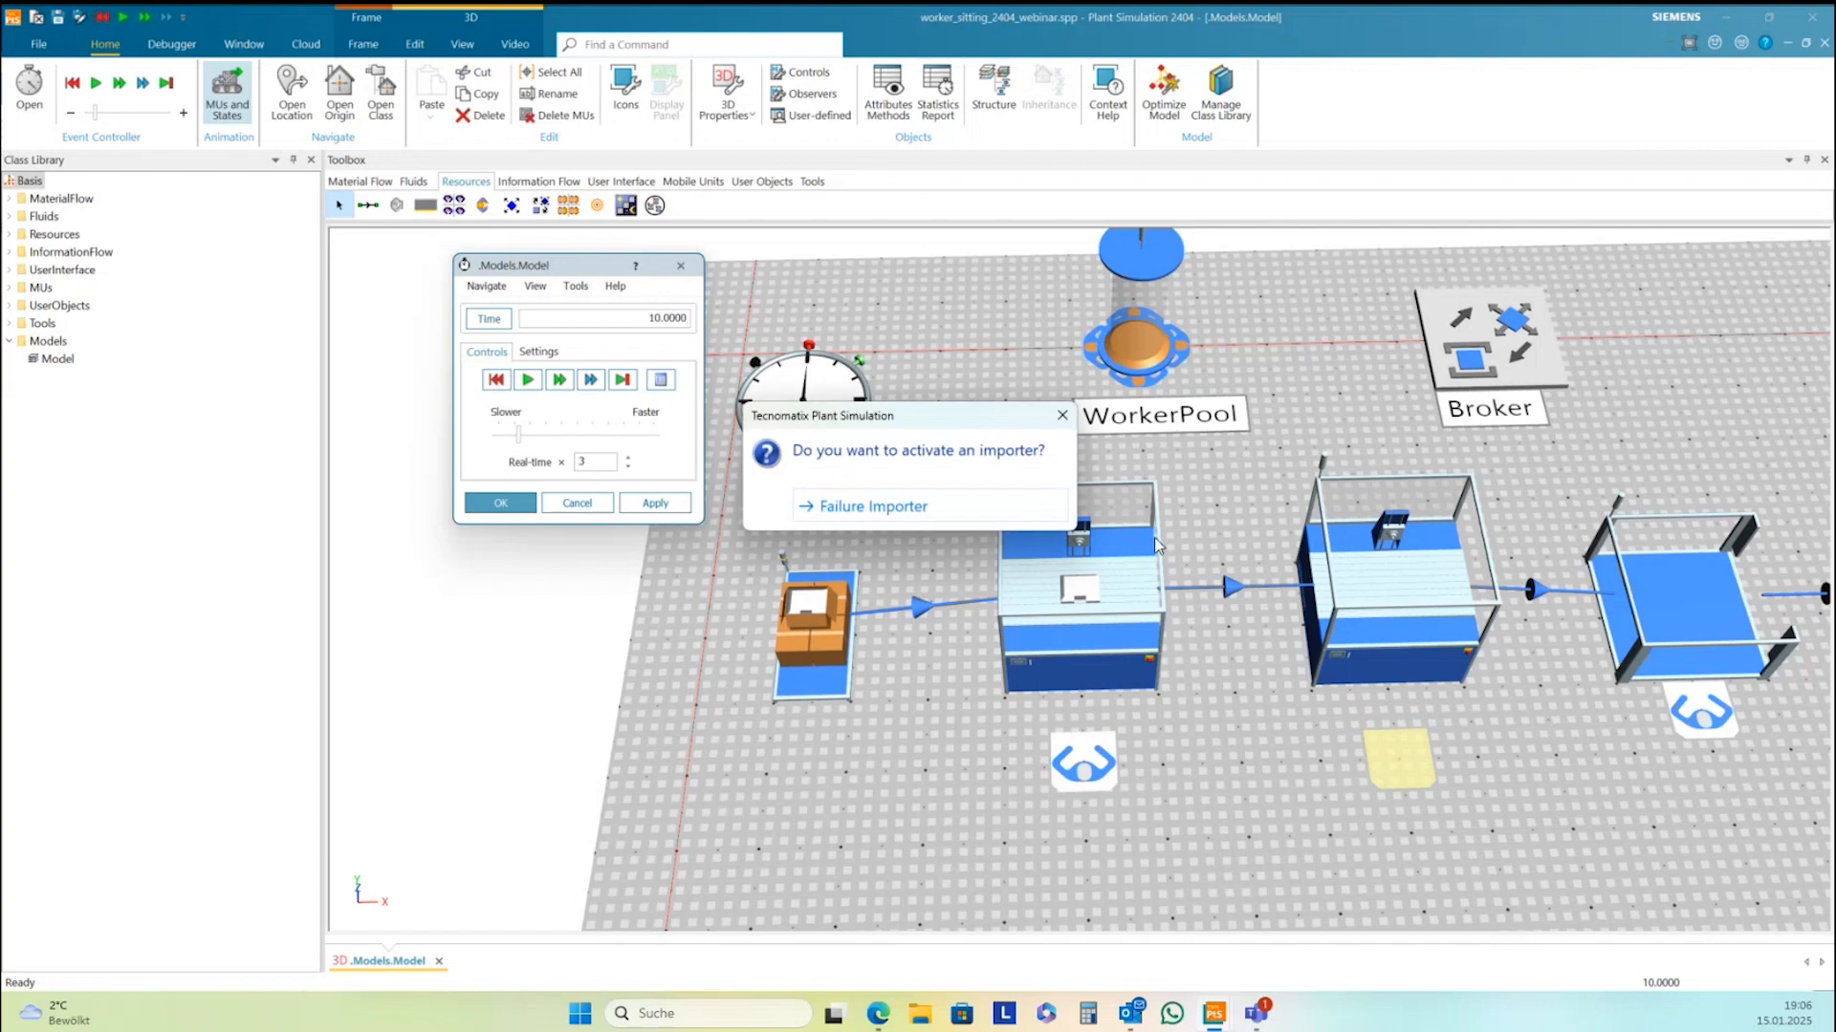
click(1062, 419)
click(1238, 801)
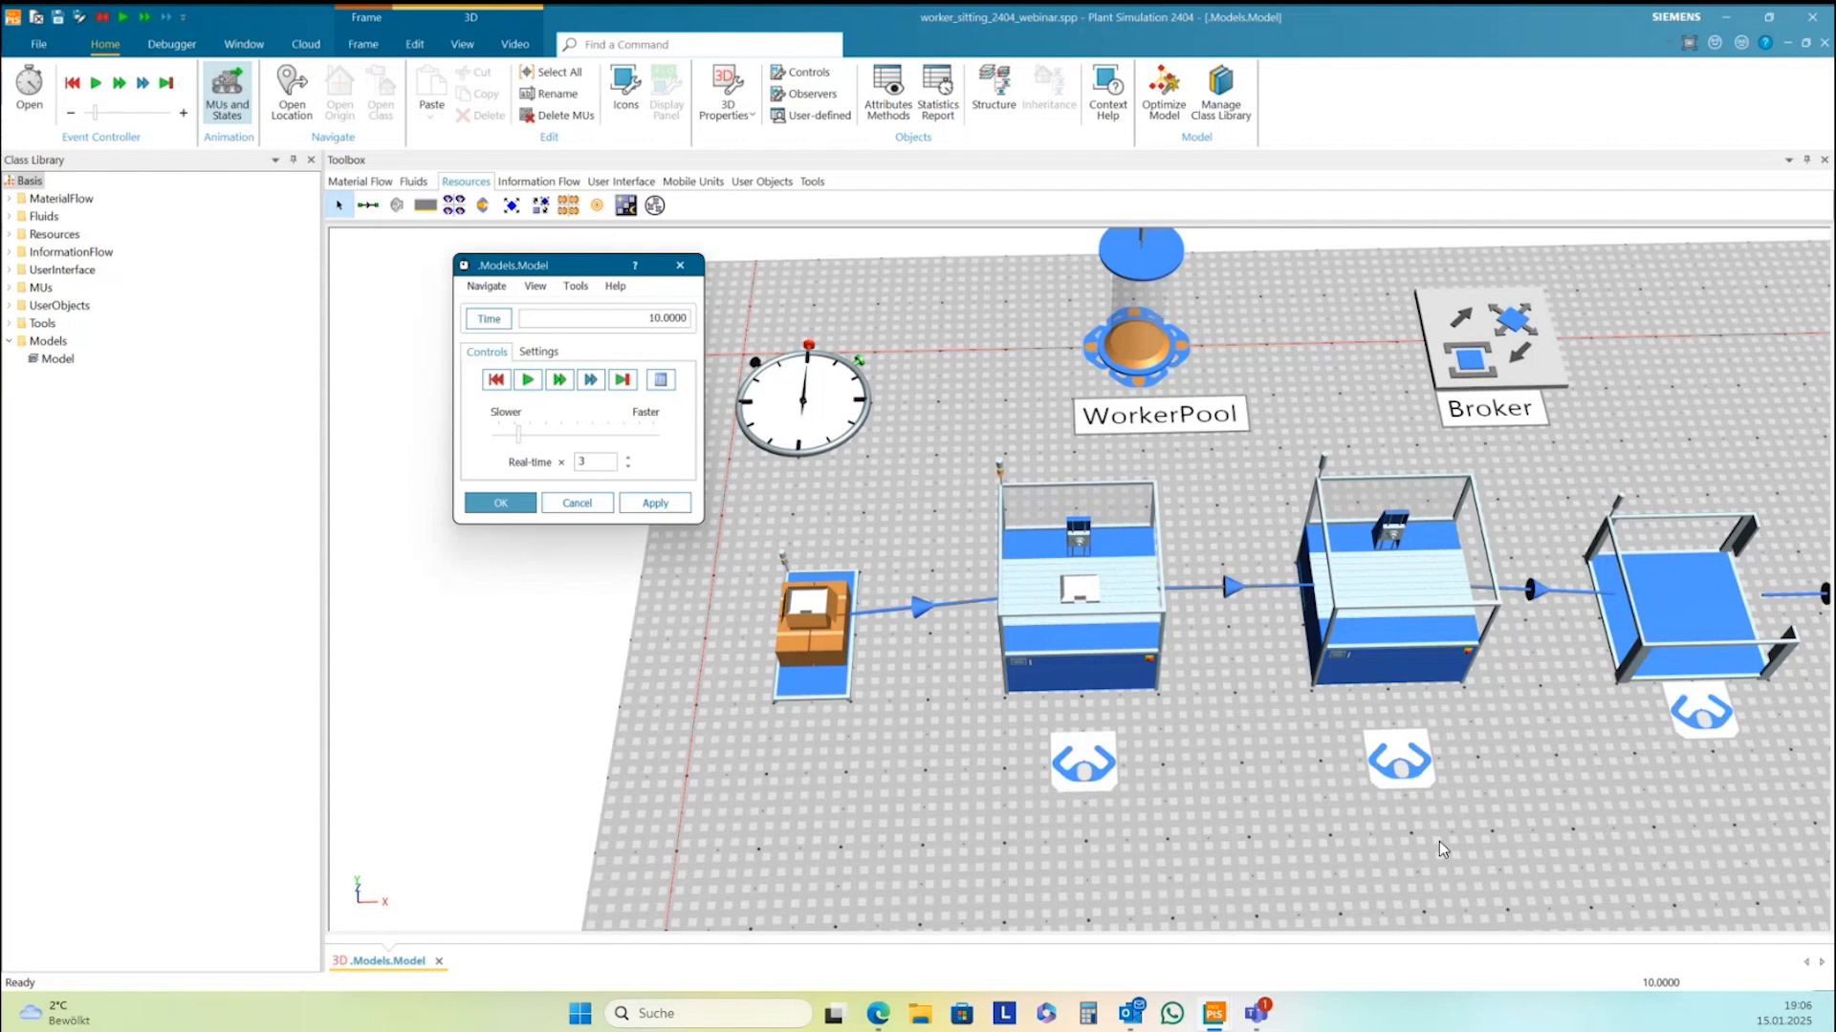
click(1703, 715)
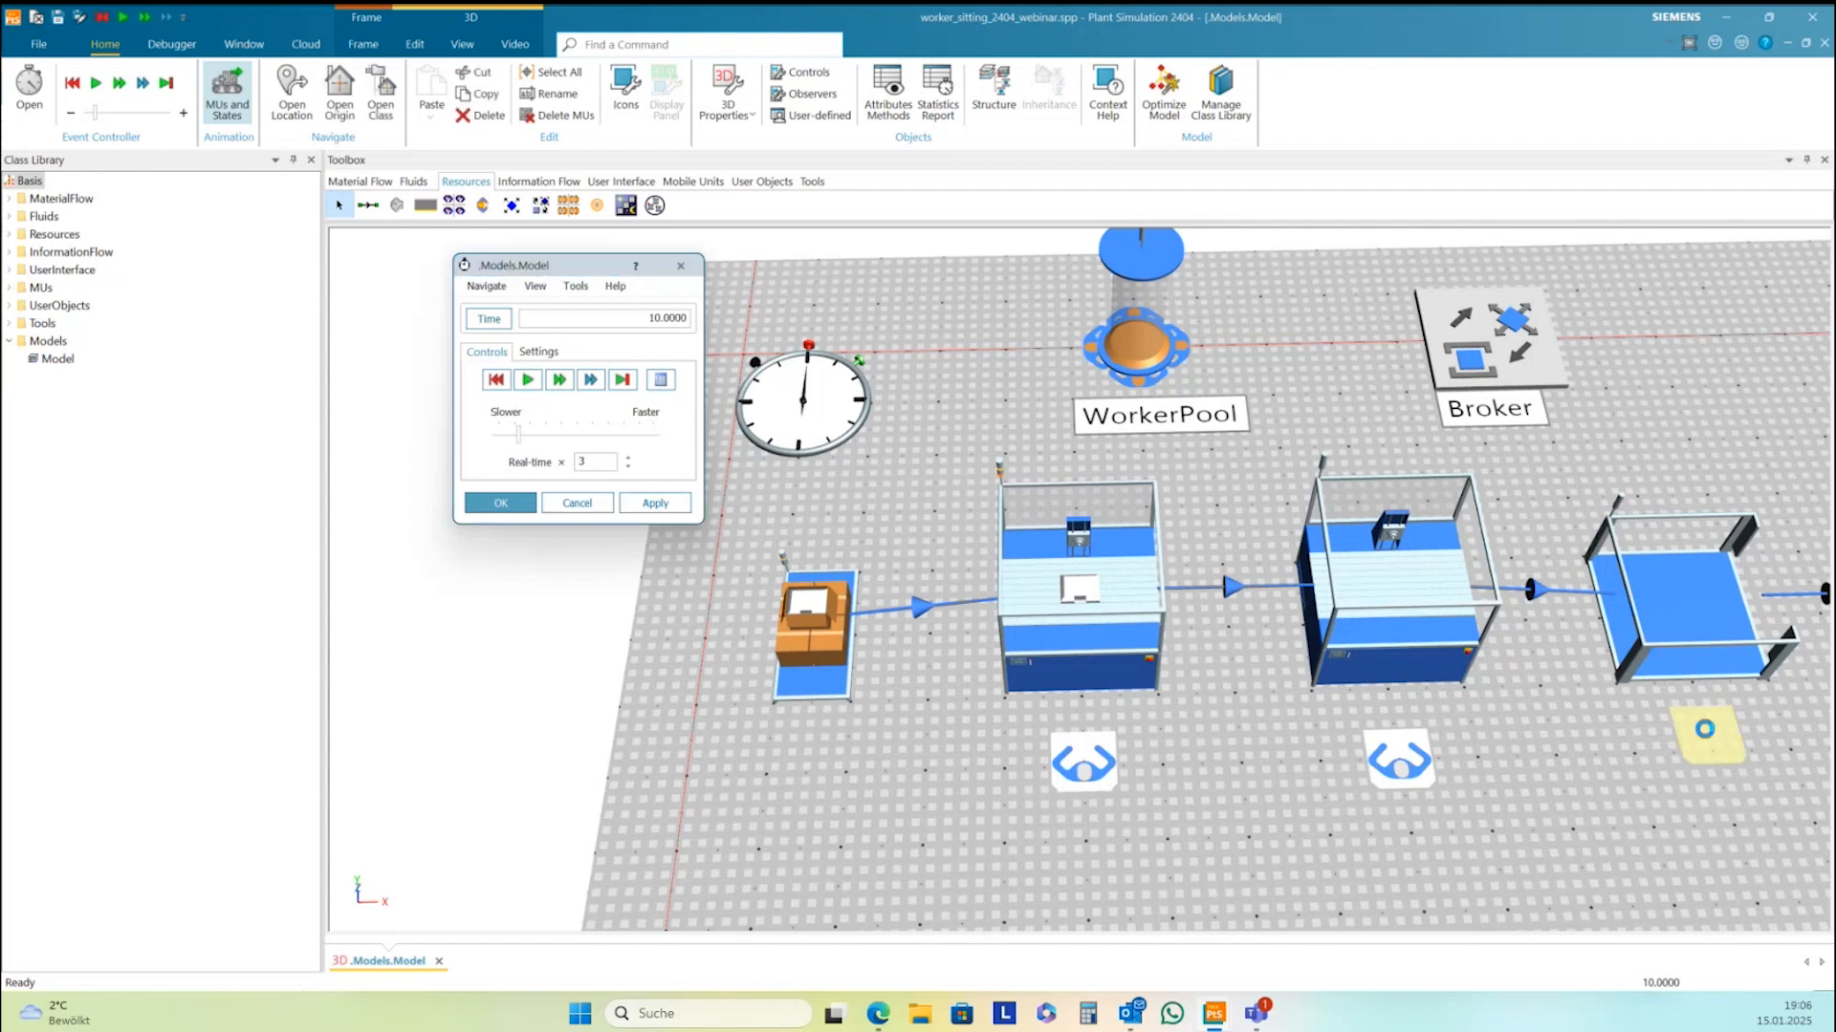
click(1062, 417)
click(1205, 538)
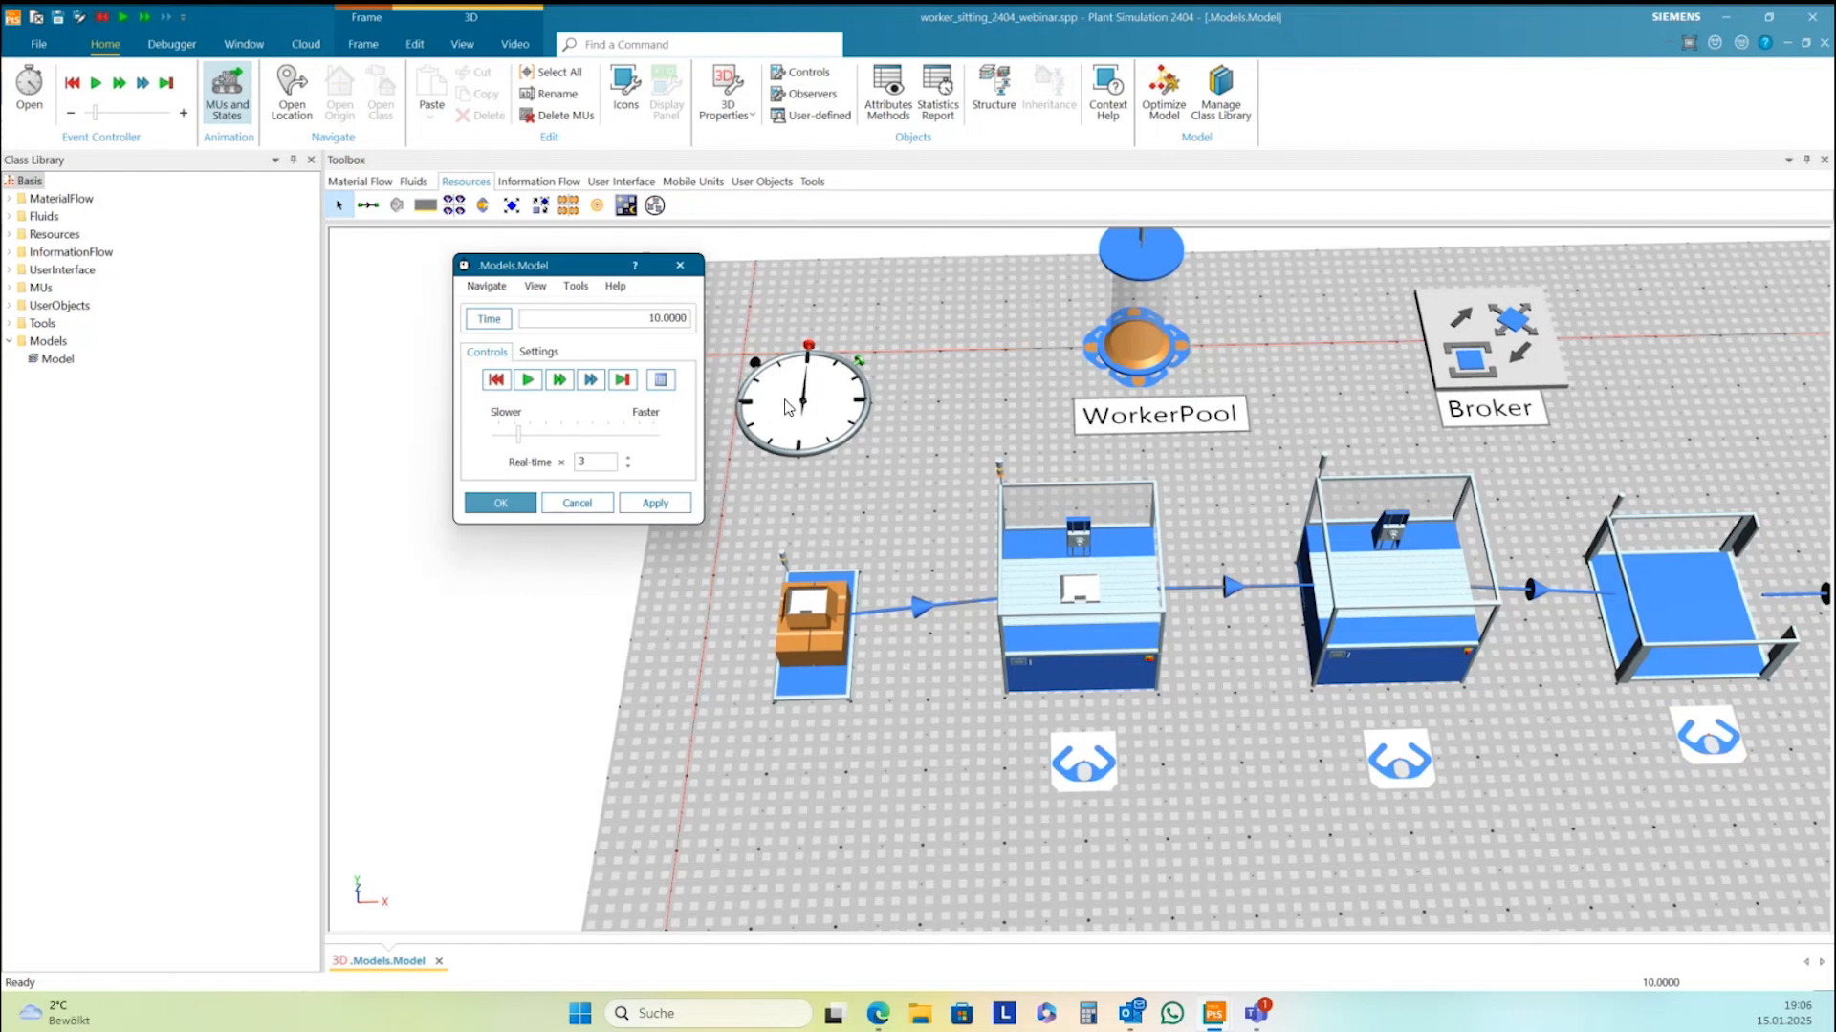
Reset the simulation and run it again with all three Workplaces repositioned, stopping it when the run is interrupted
click(496, 381)
click(527, 380)
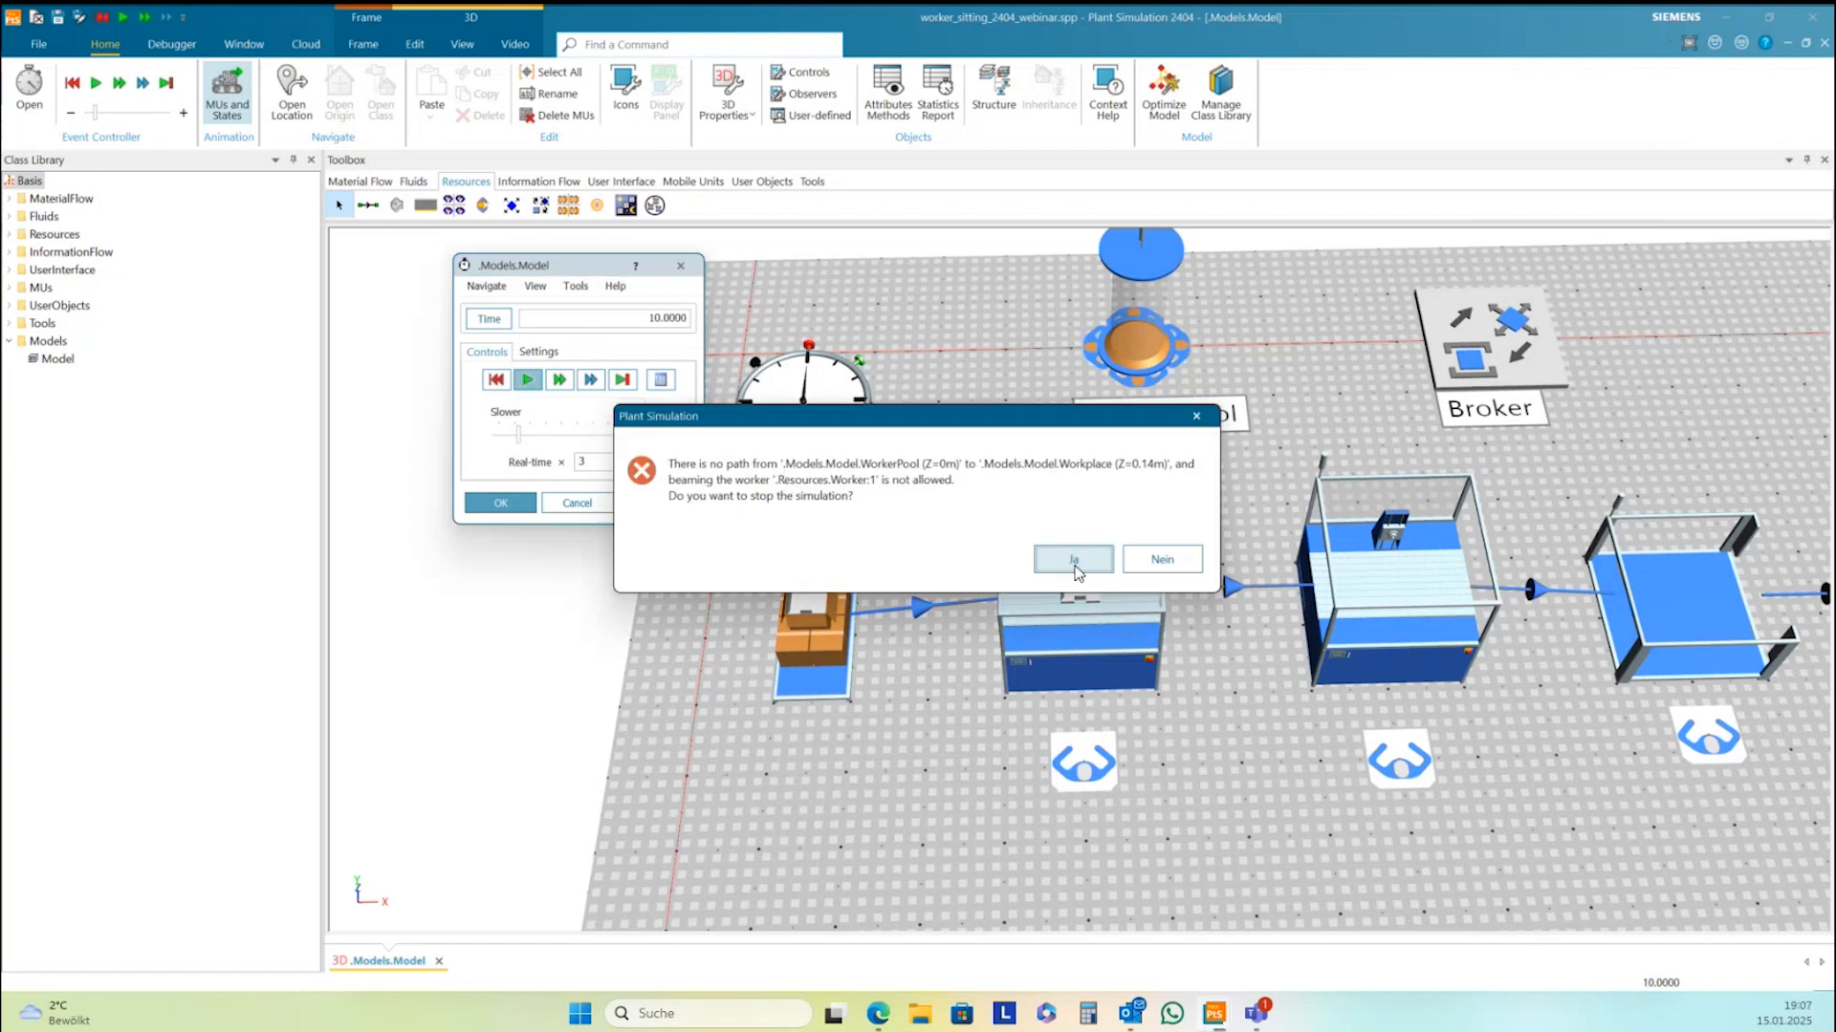
click(1026, 559)
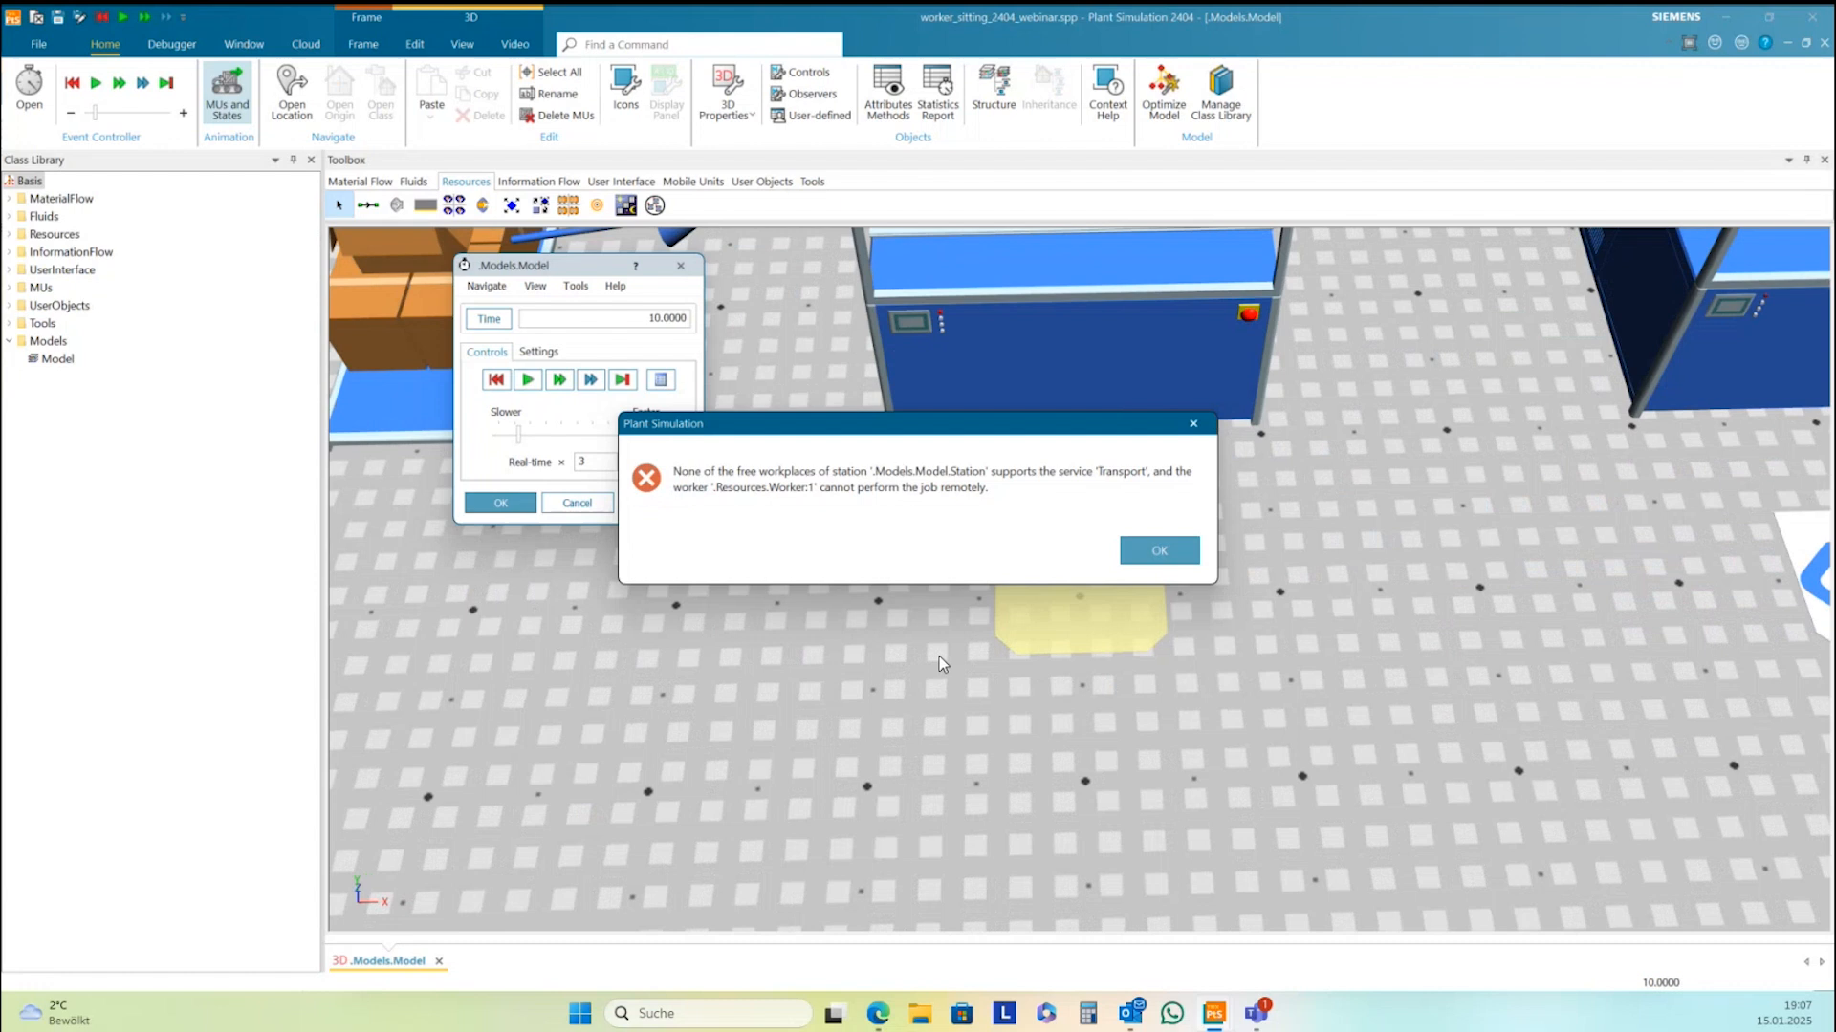
Dismiss the error message and set the Z position of the first station's Workplace to 0 m in its 3D properties
click(1150, 560)
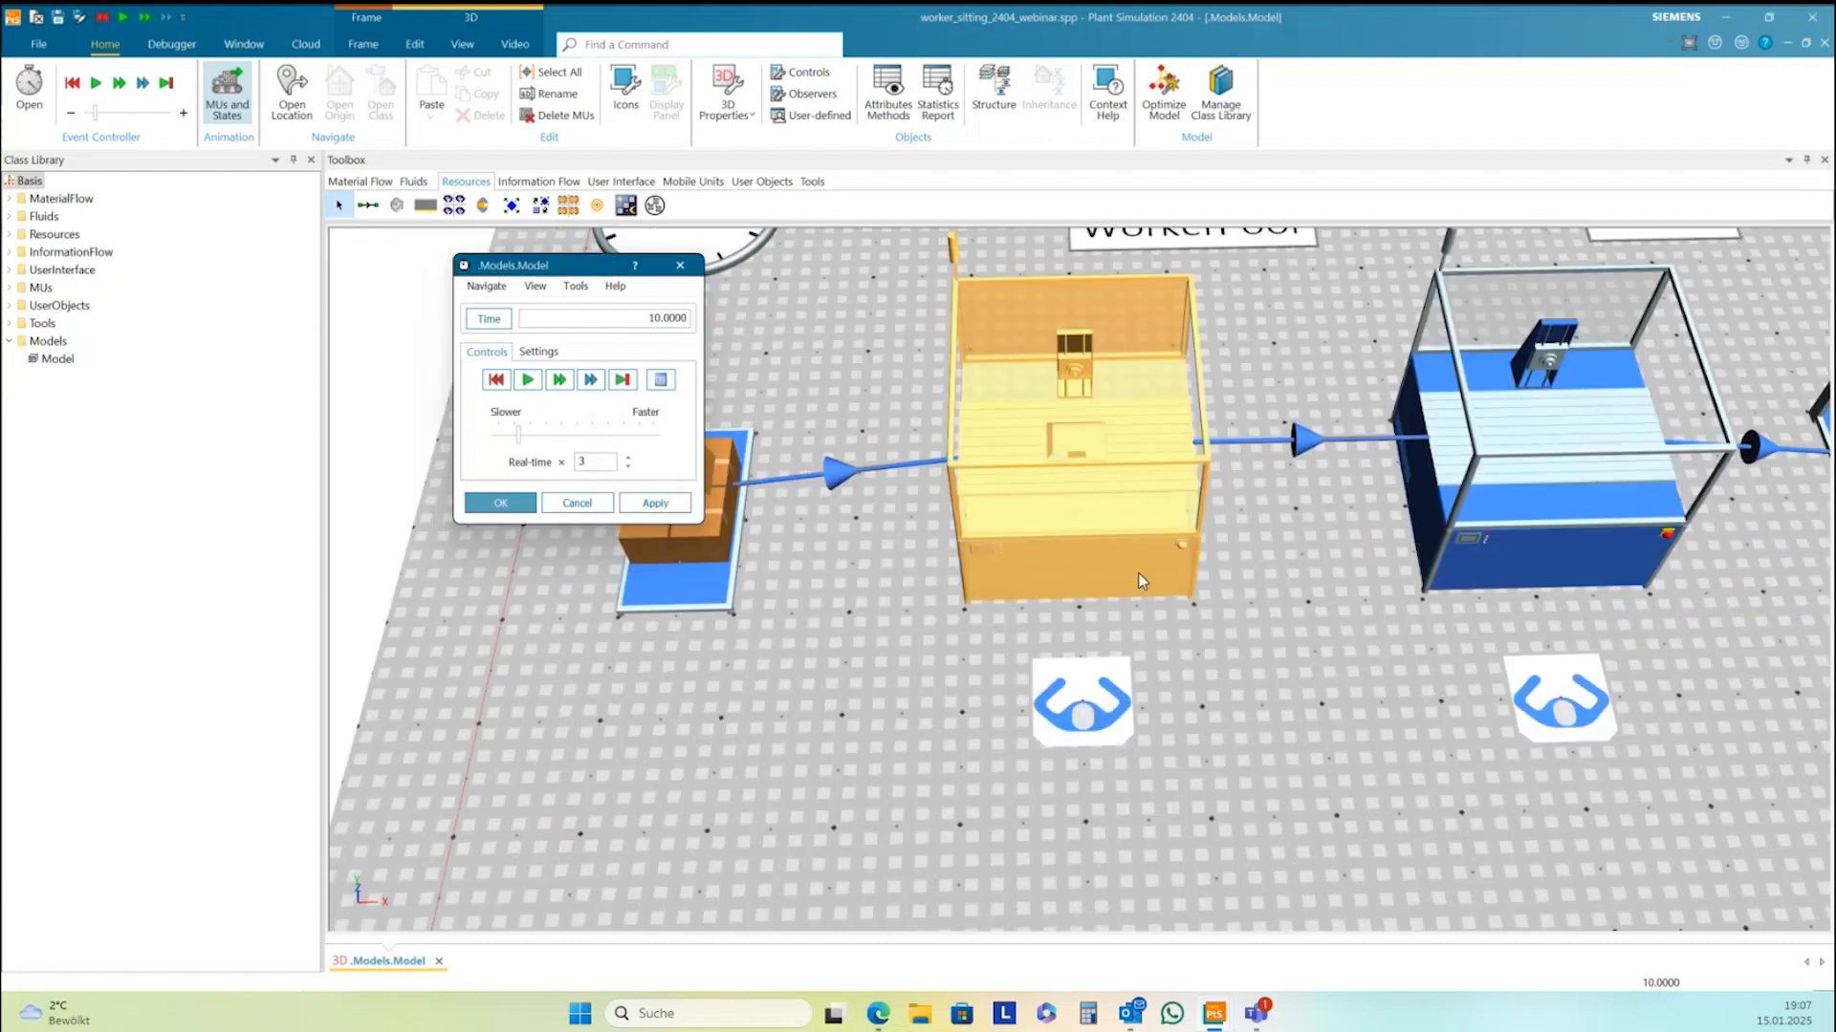
mouse_move(1205, 684)
middle_down()
mouse_move(1200, 622)
mouse_move(1201, 643)
mouse_move(1160, 663)
mouse_move(1201, 634)
middle_up()
click(1074, 729)
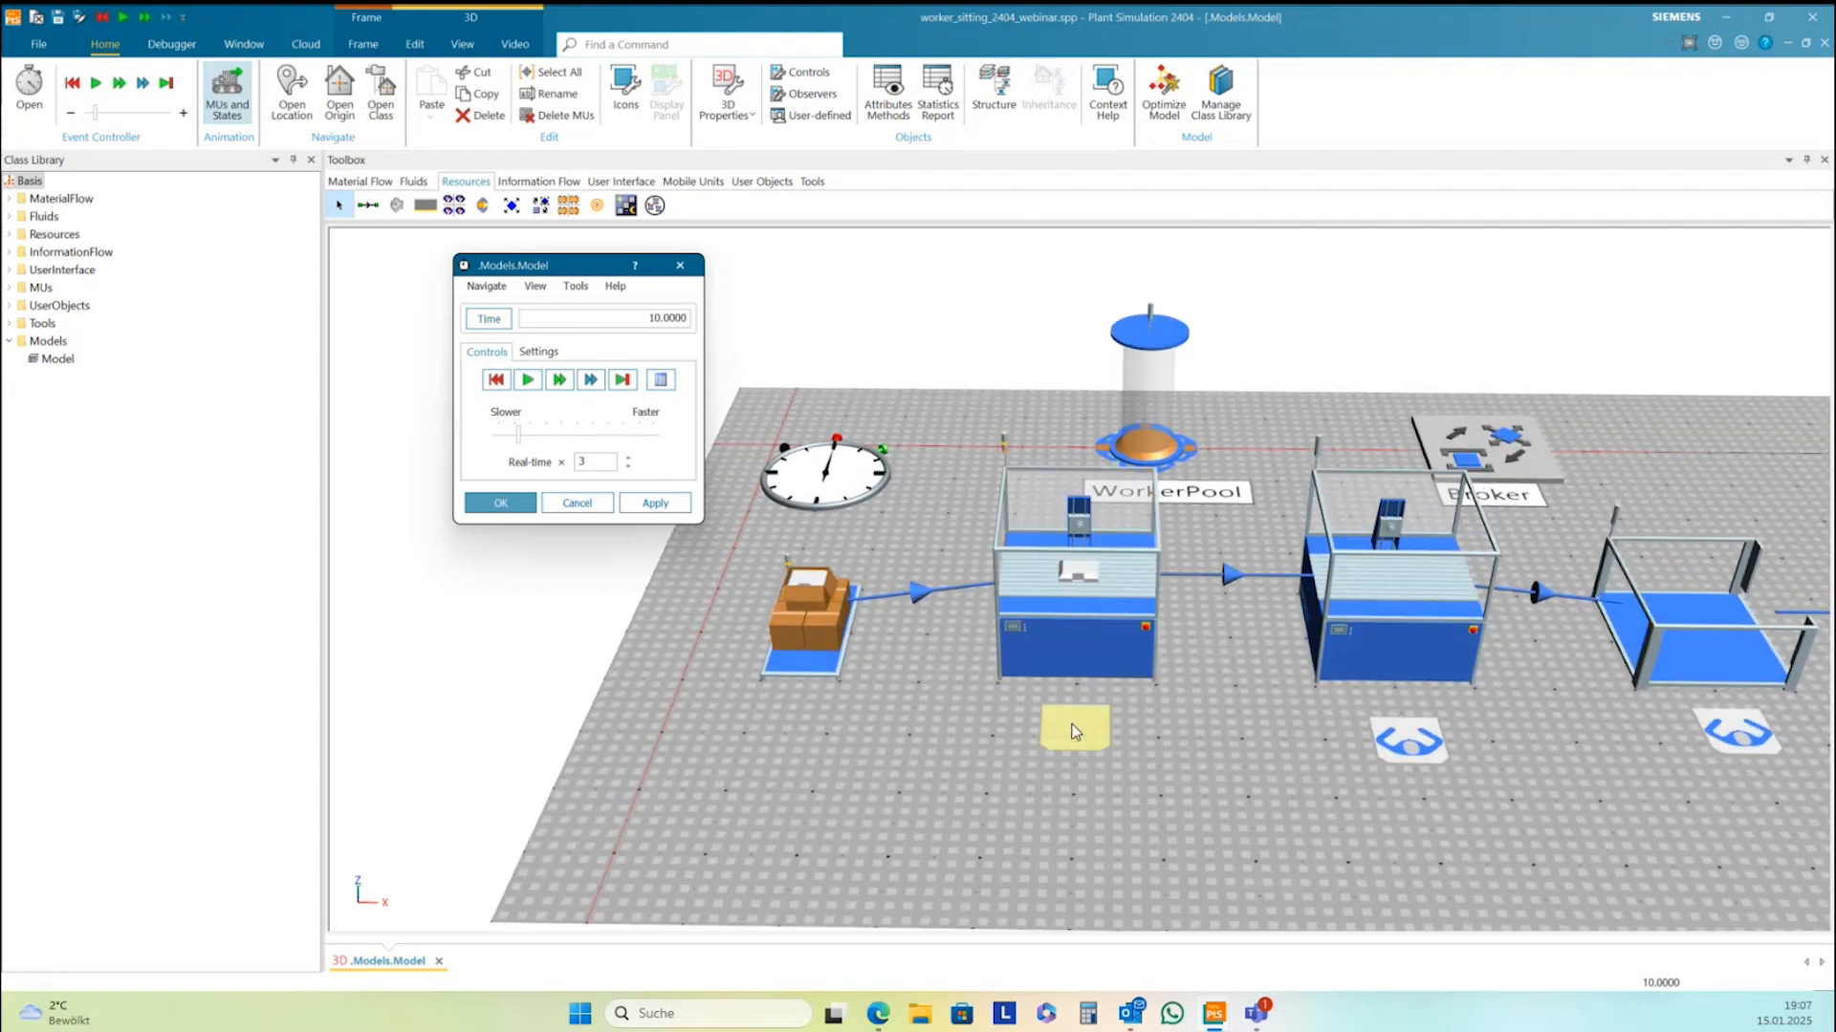
right_click(1072, 731)
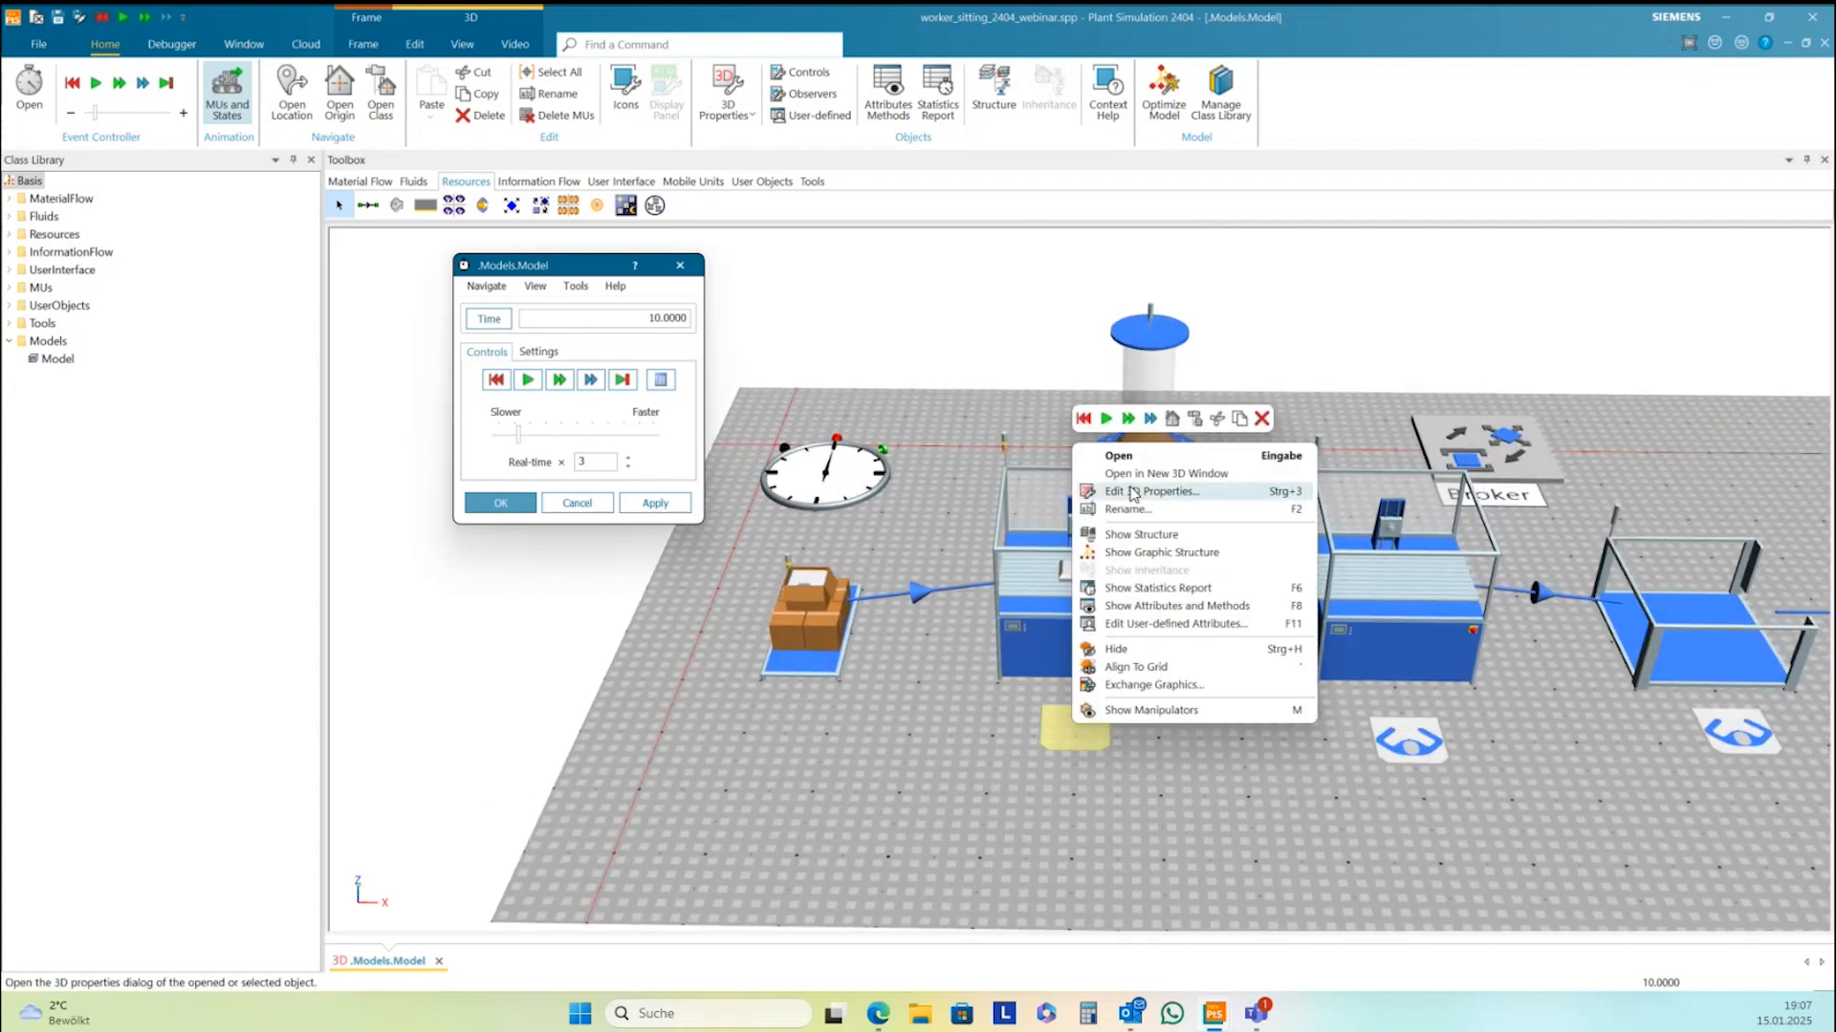
click(1129, 493)
drag(1356, 485, 1254, 495)
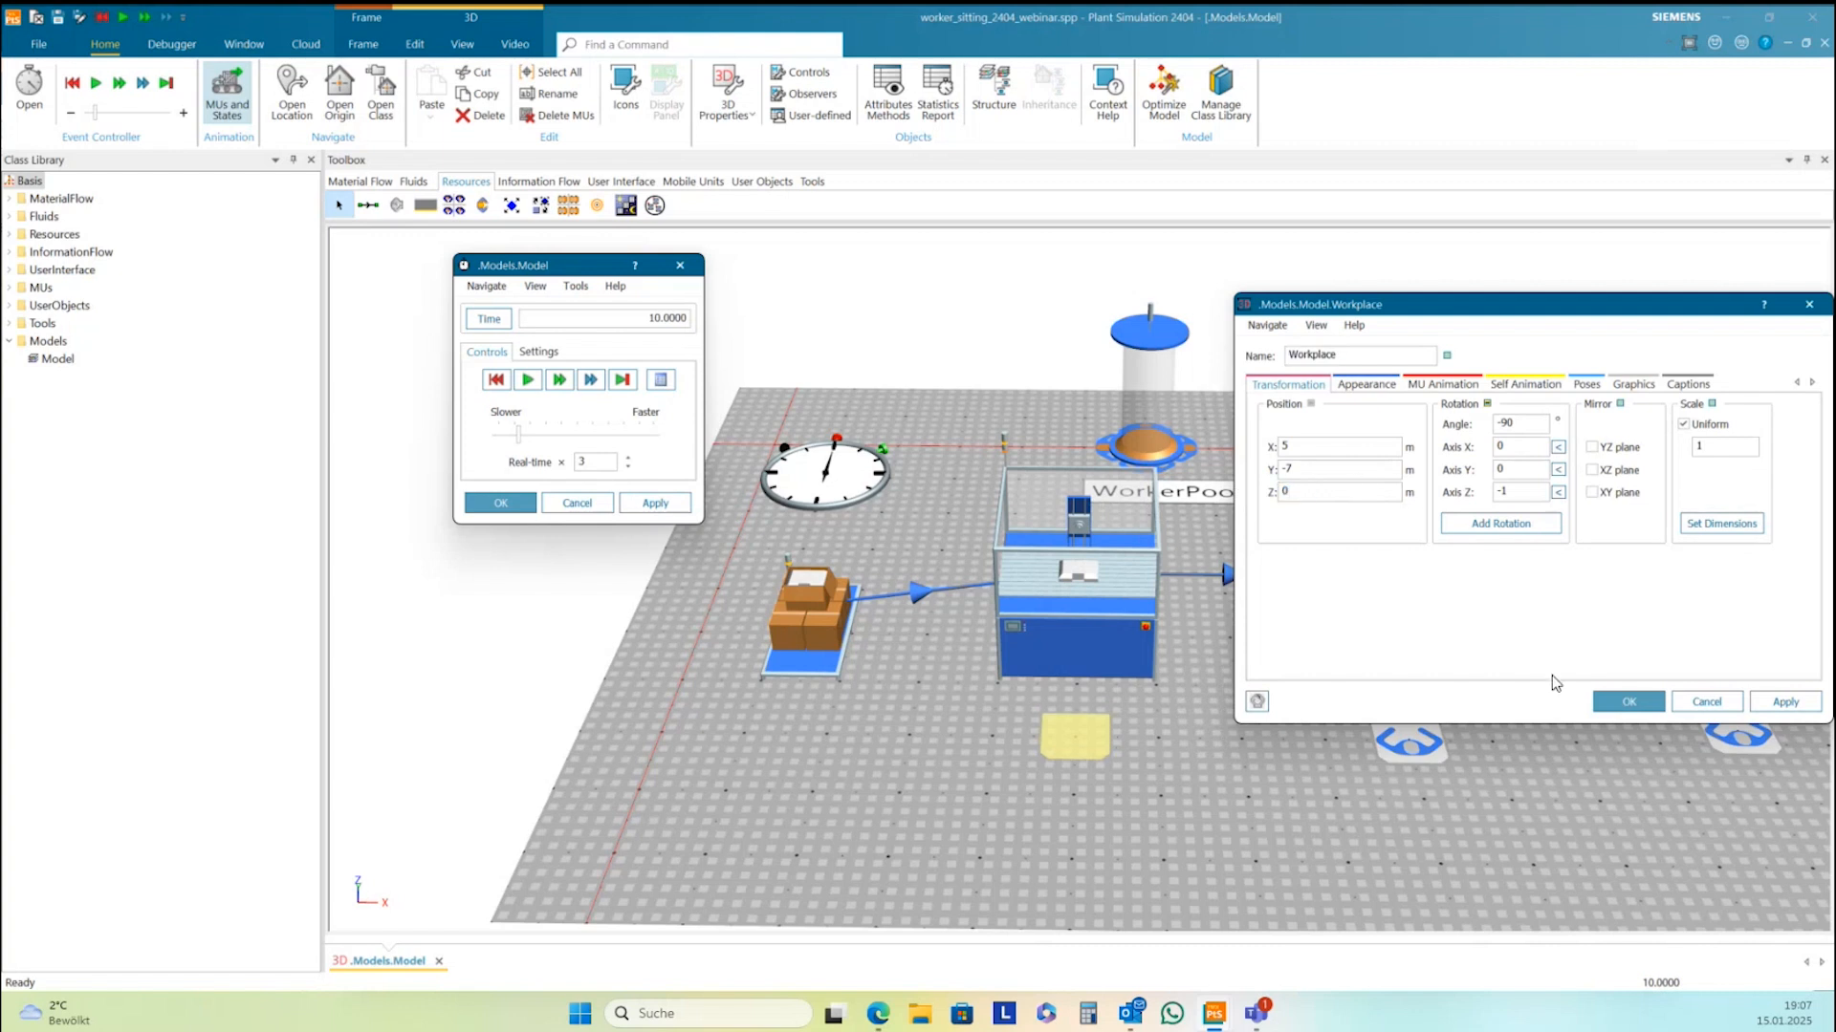
click(1609, 704)
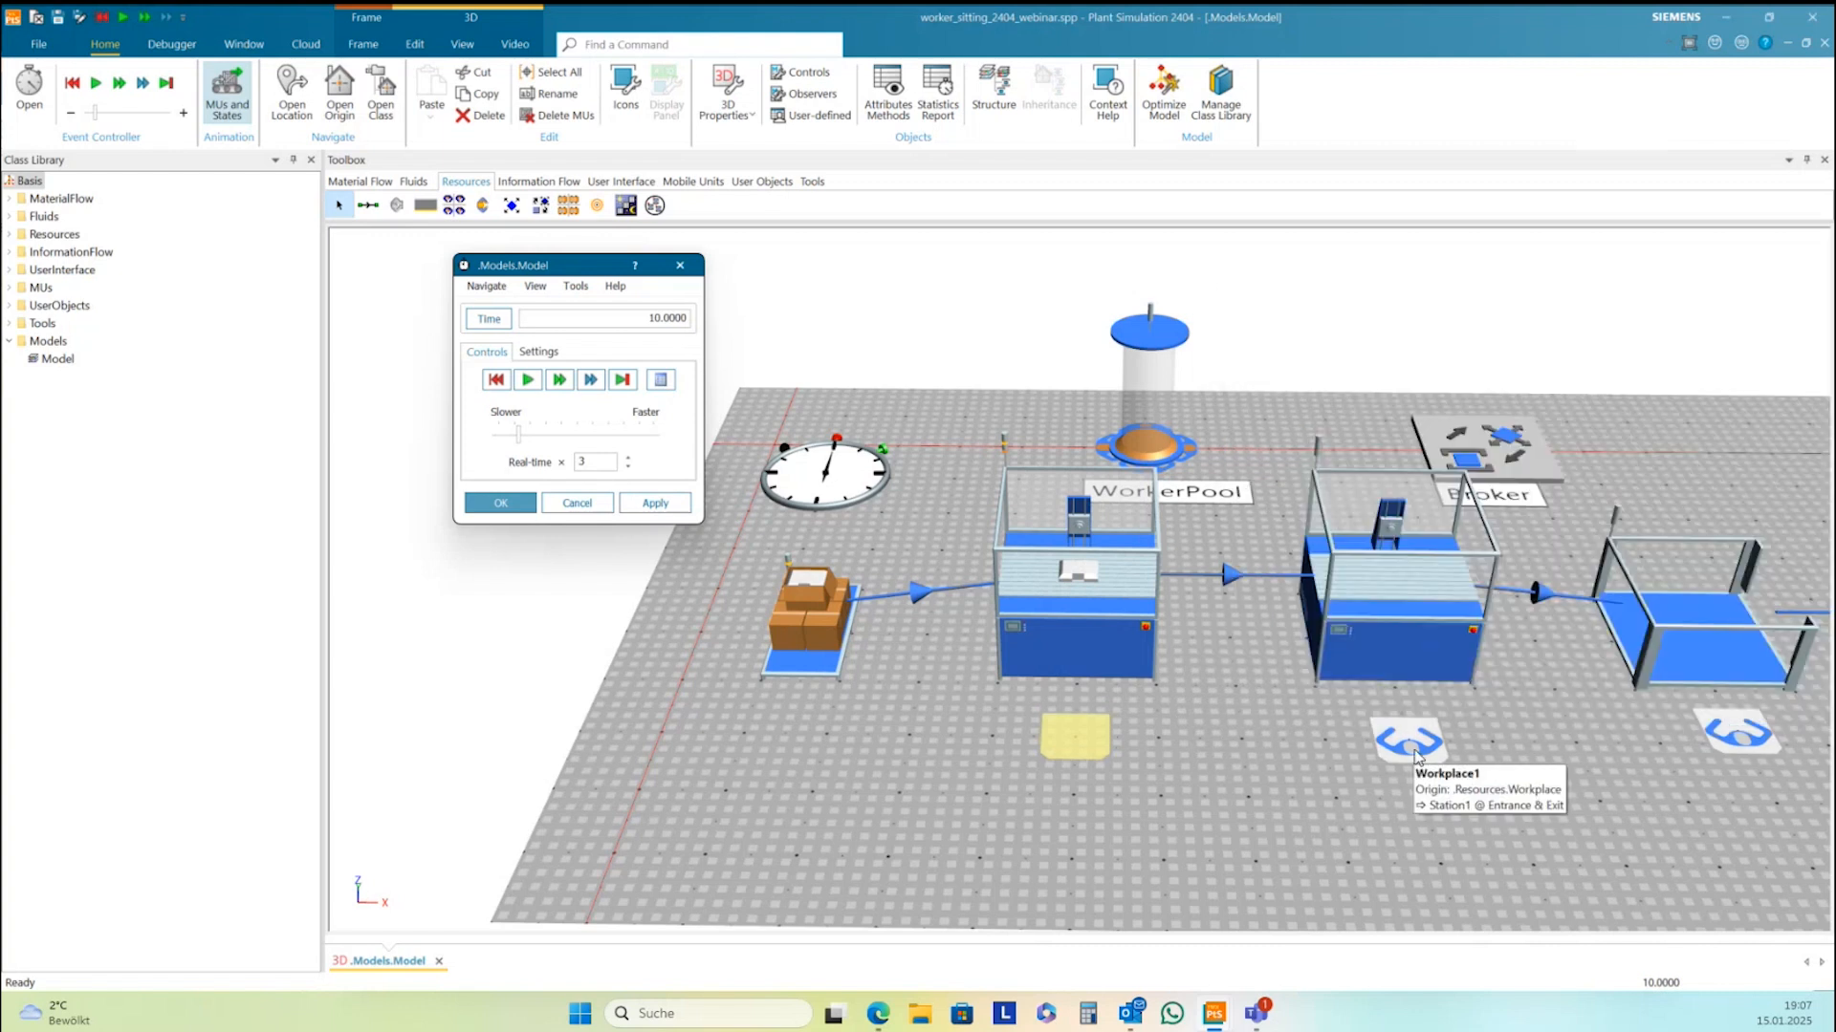
Check the 3D position values of the Workplaces belonging to the second station and the Buffer
double_click(1416, 755)
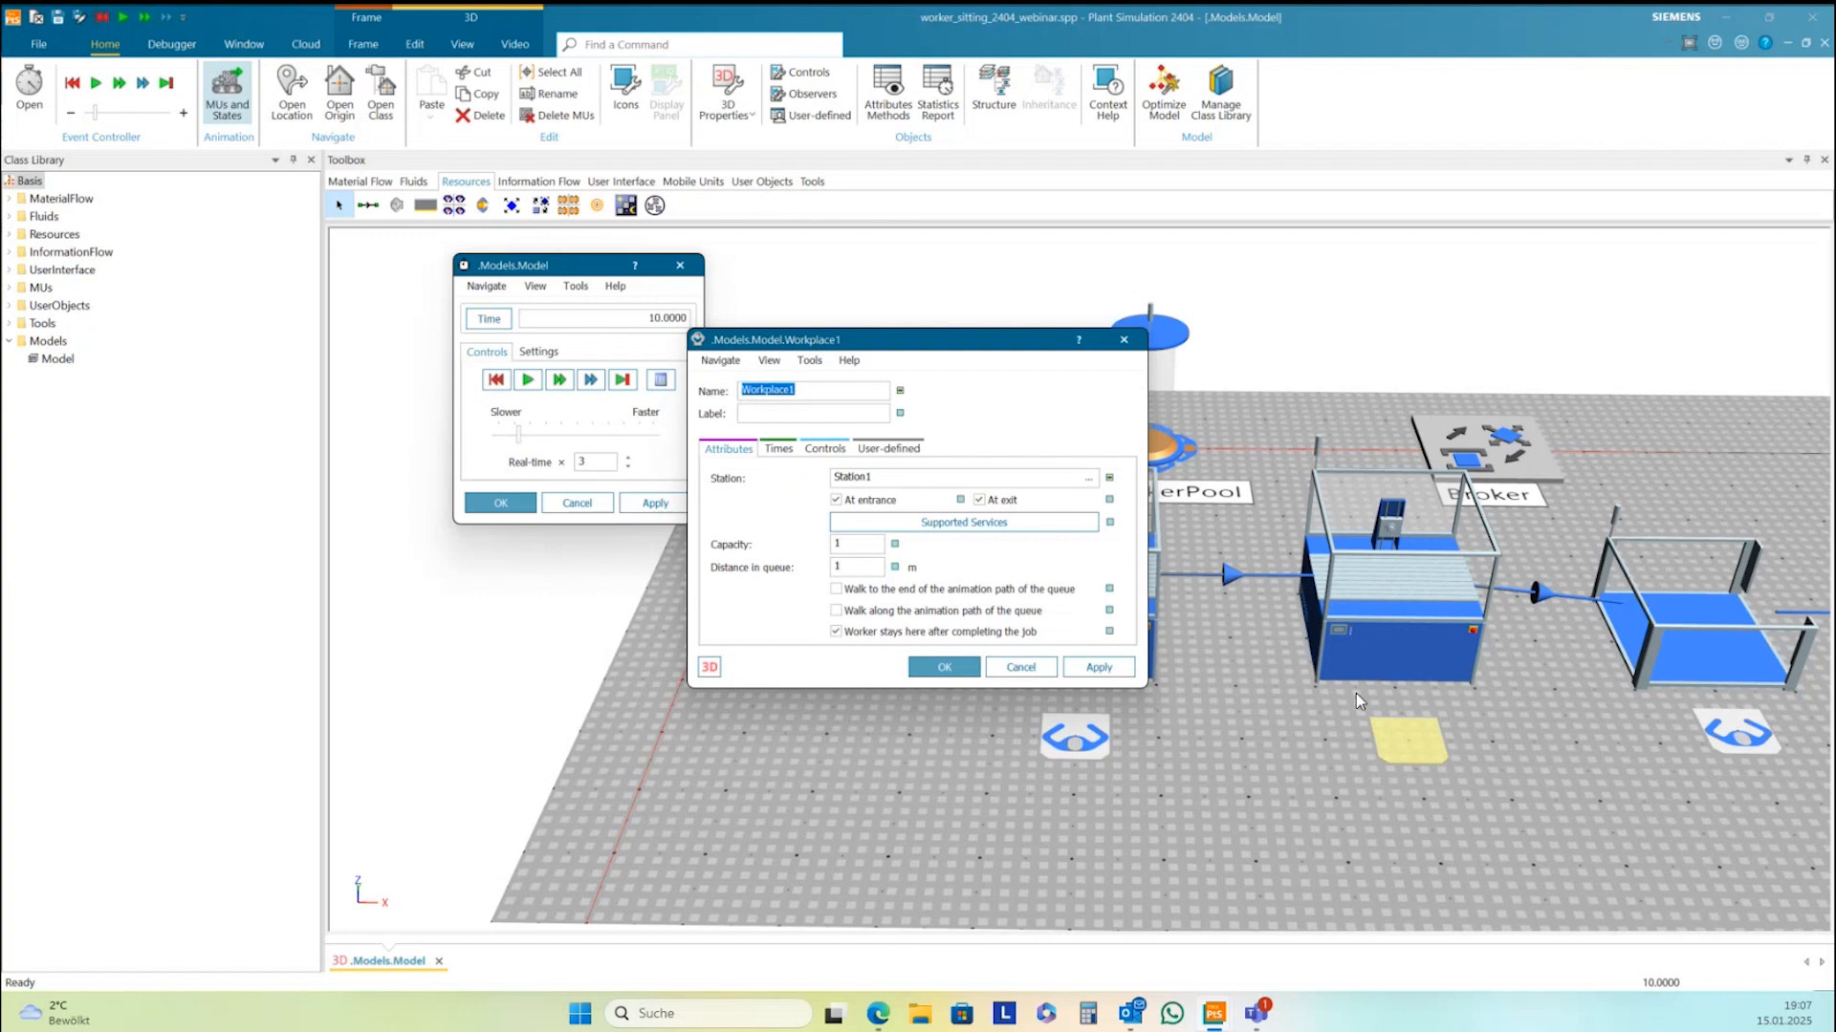
click(1124, 339)
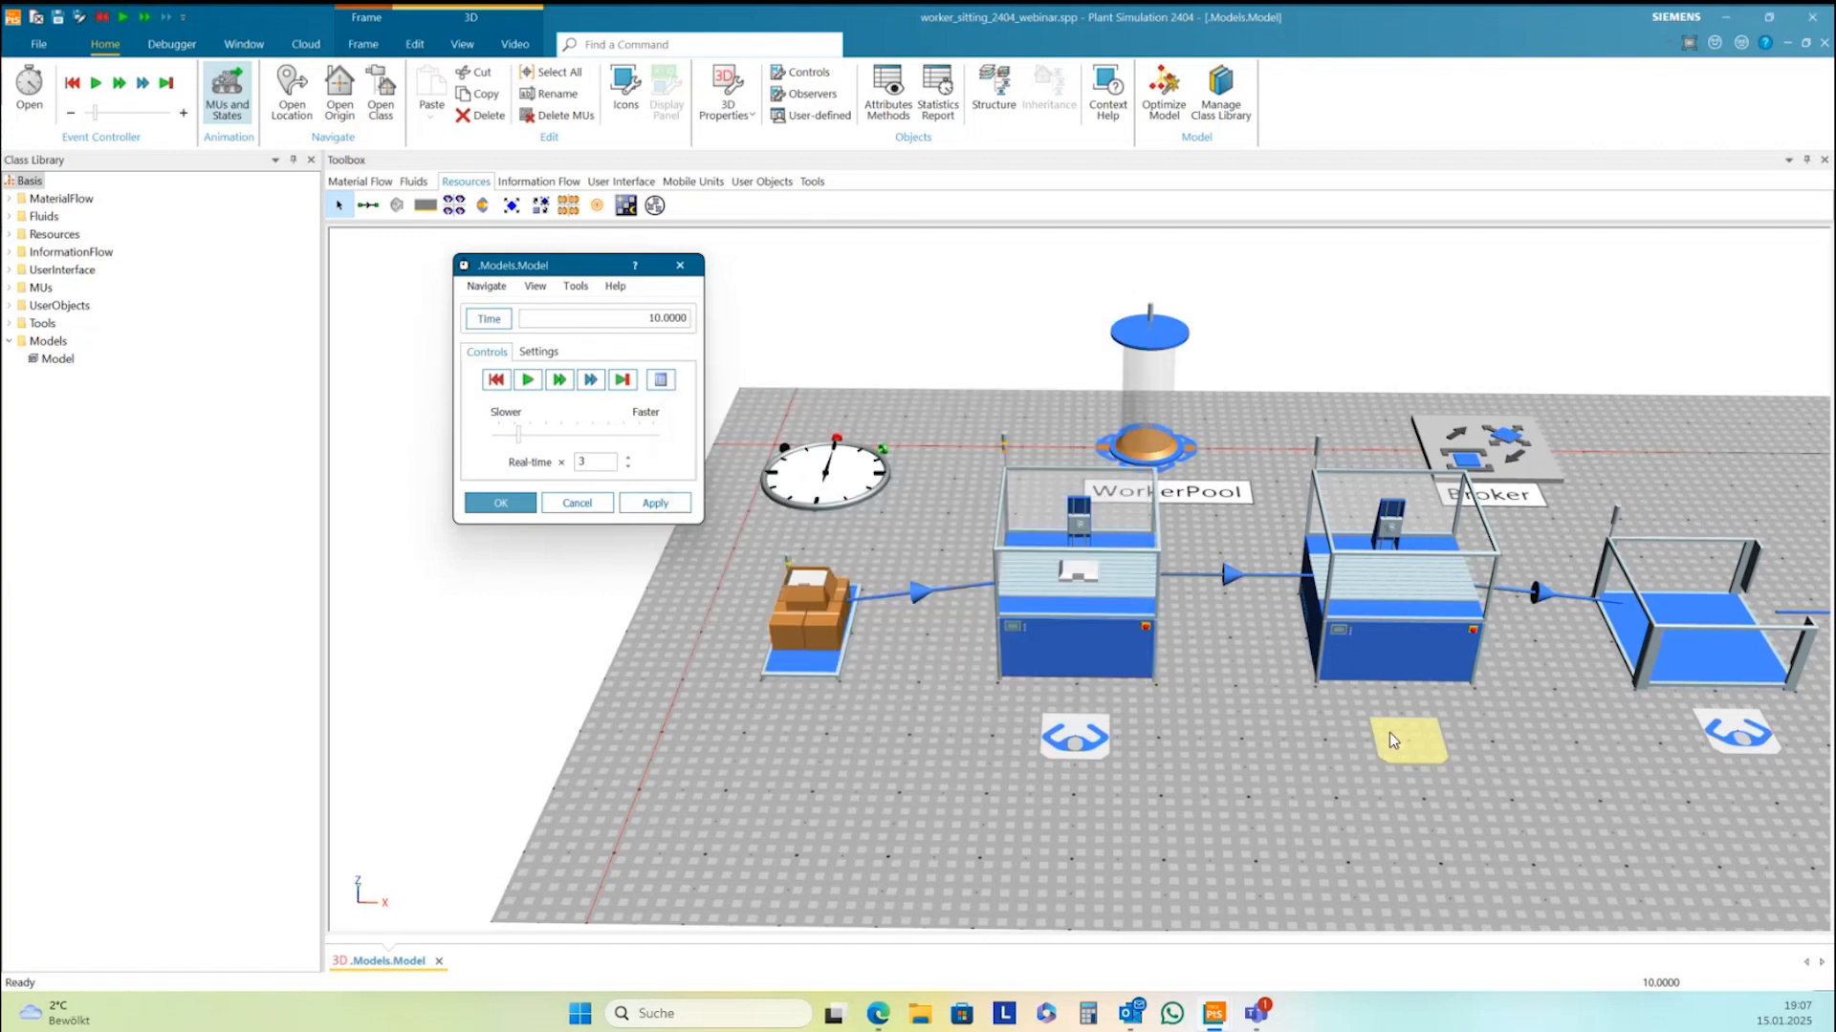
right_click(1392, 736)
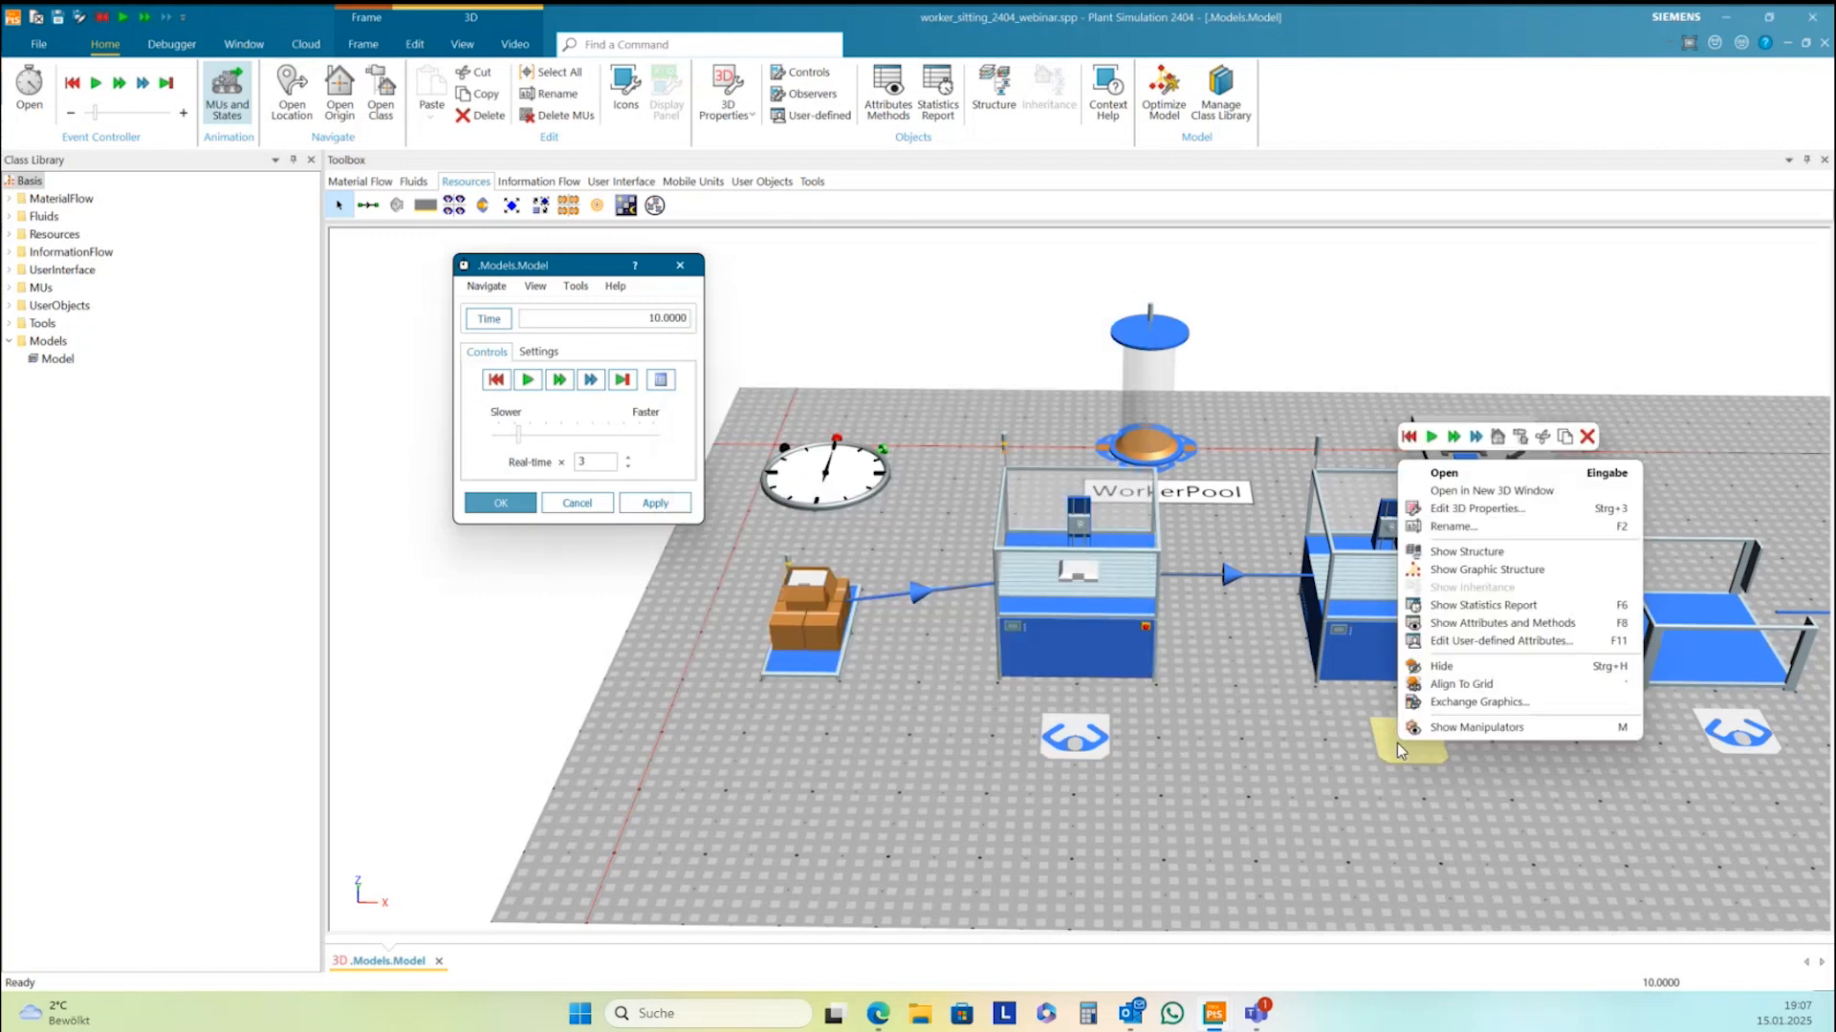
click(1453, 510)
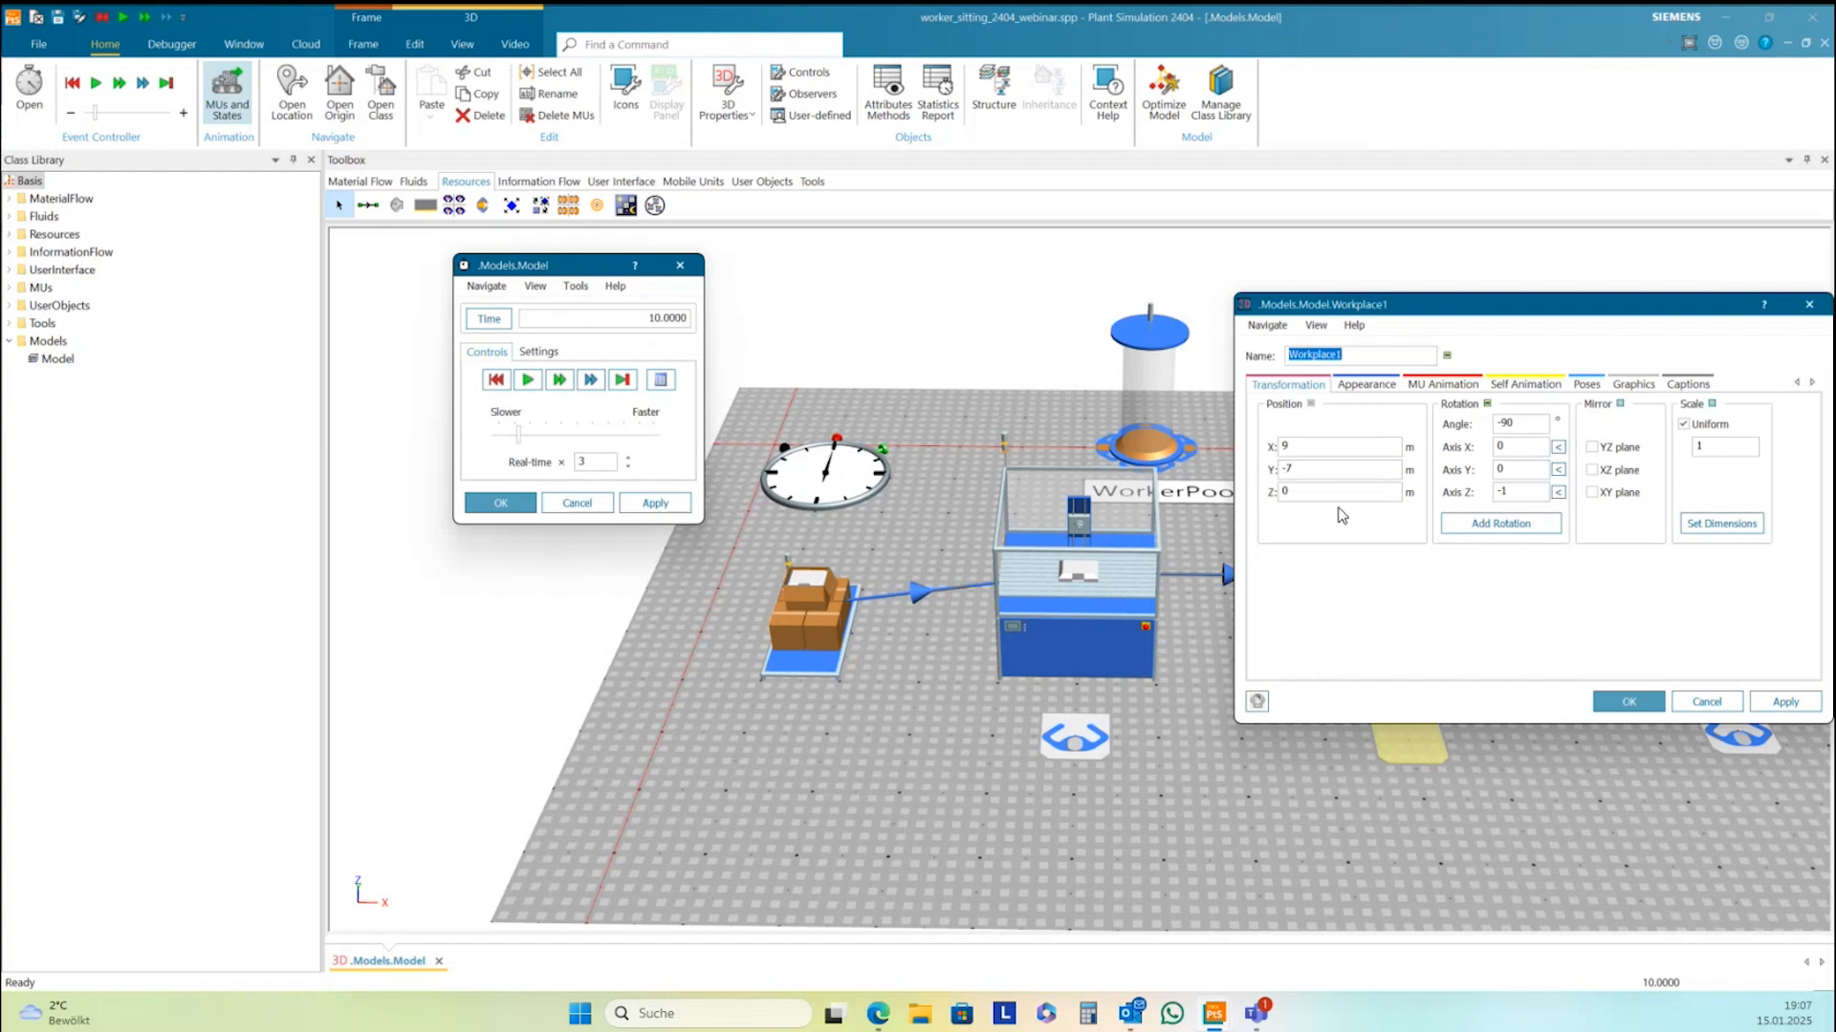
click(1629, 702)
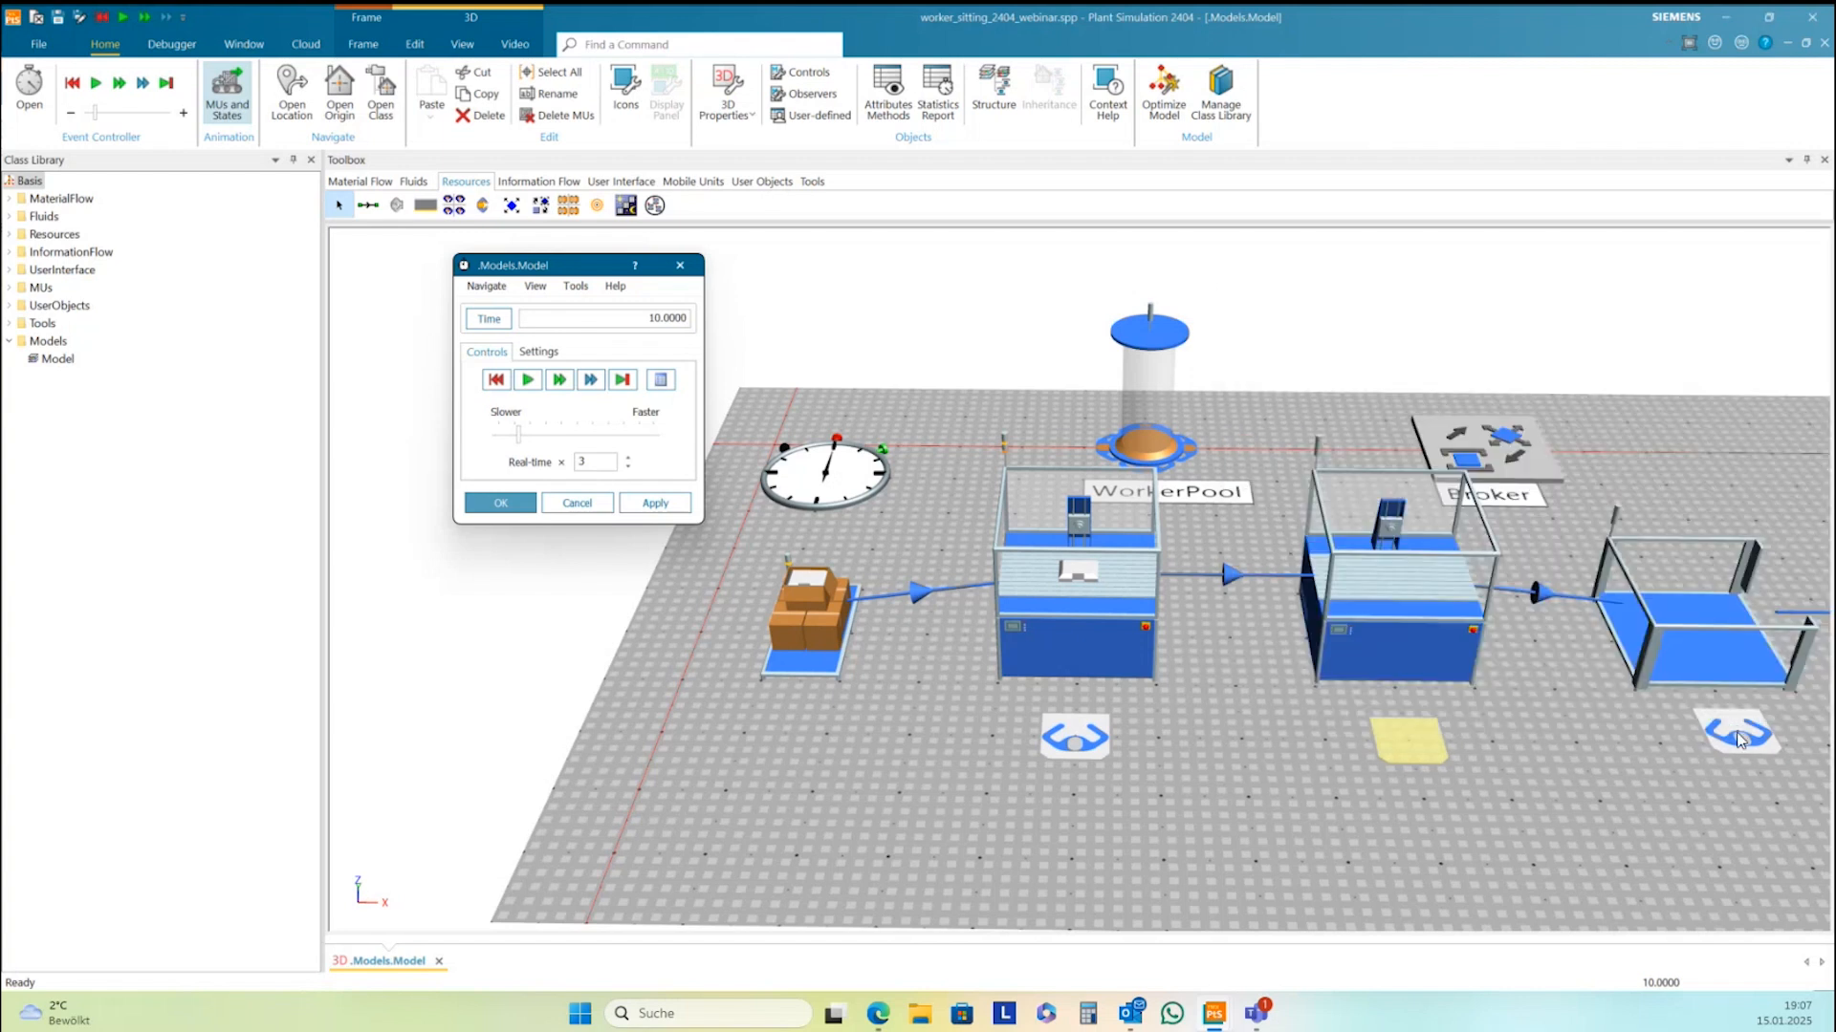
right_click(1738, 739)
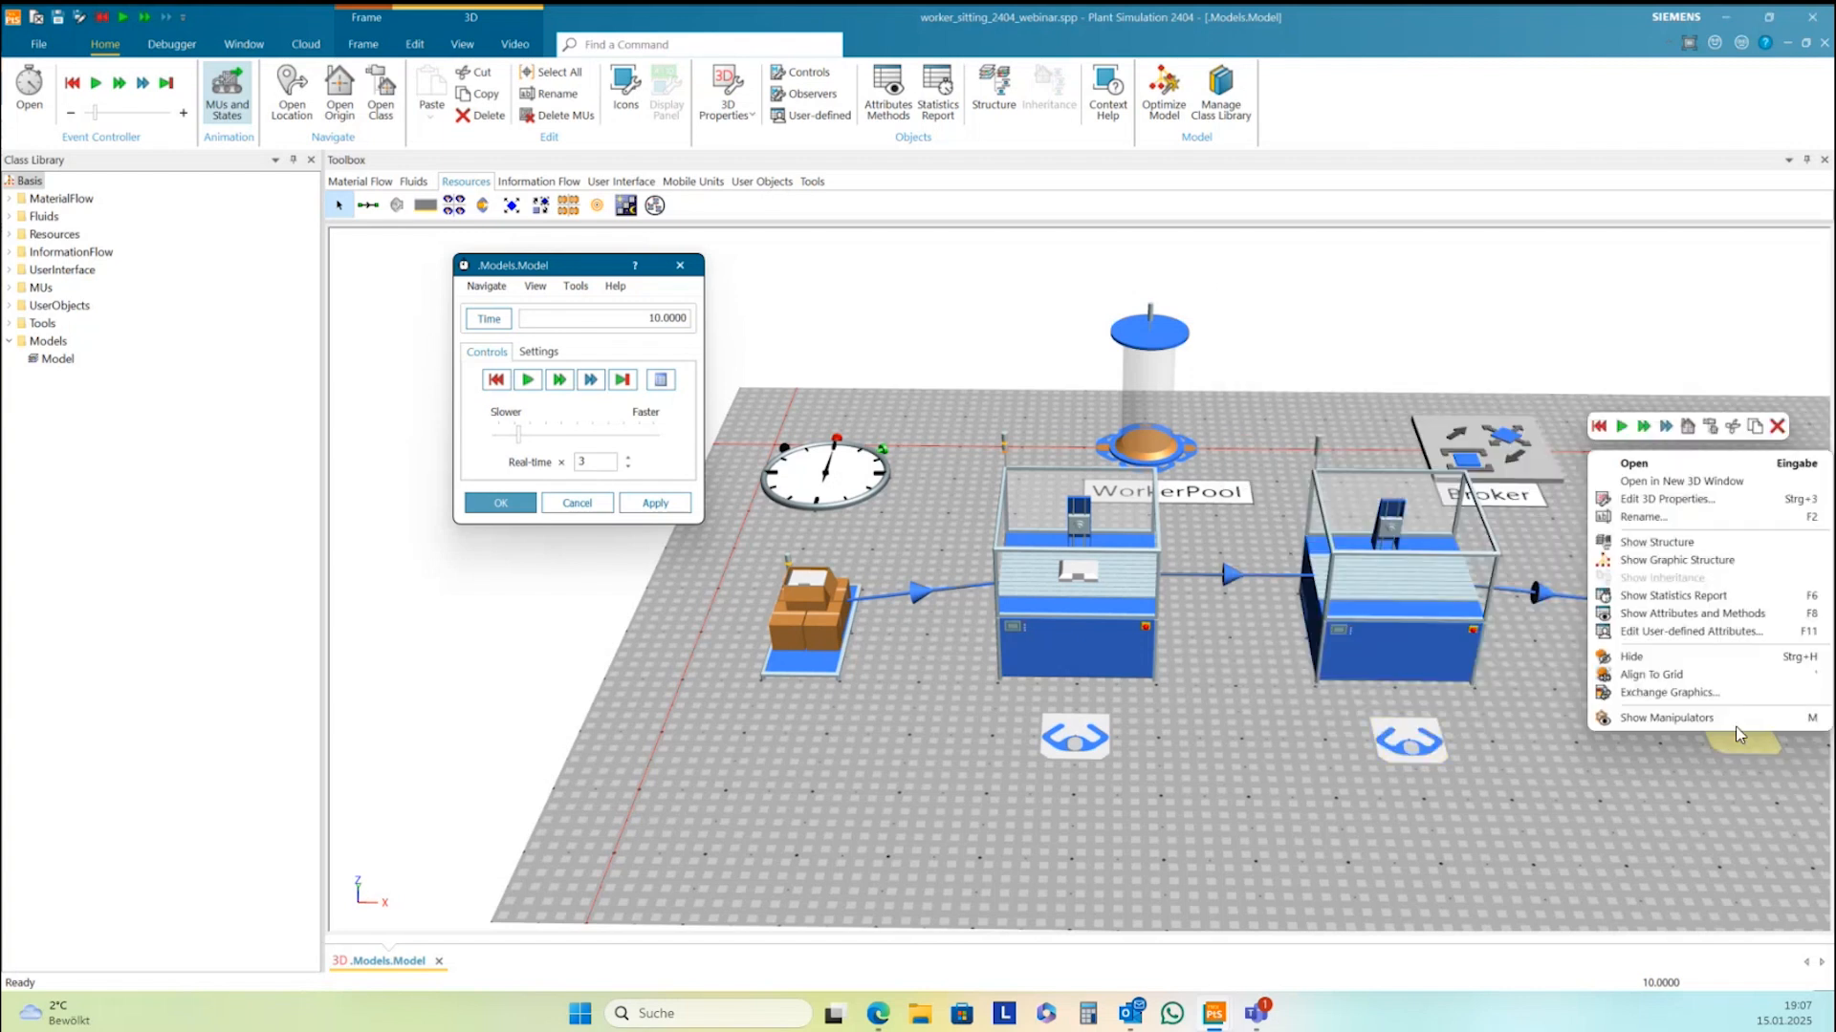
click(1655, 500)
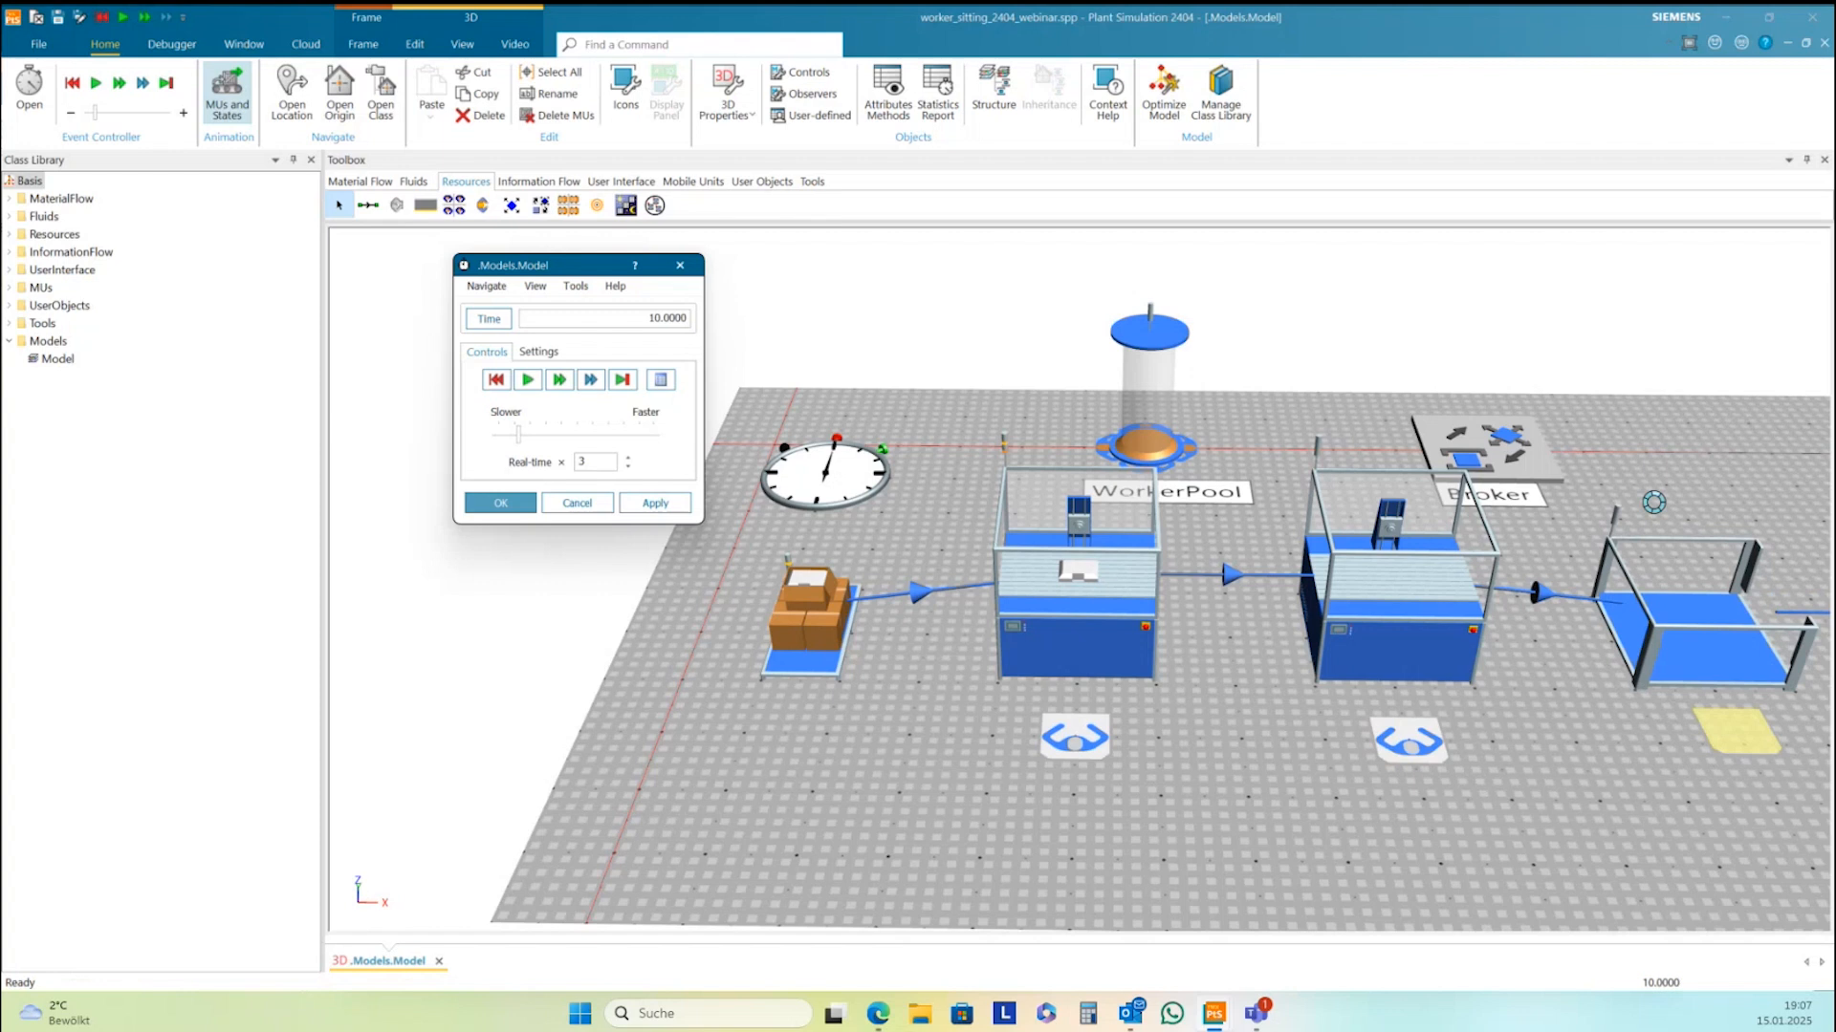
click(1615, 703)
Reset the simulation, run it to watch the worker go to the Workplaces, and stop it
click(495, 379)
click(528, 381)
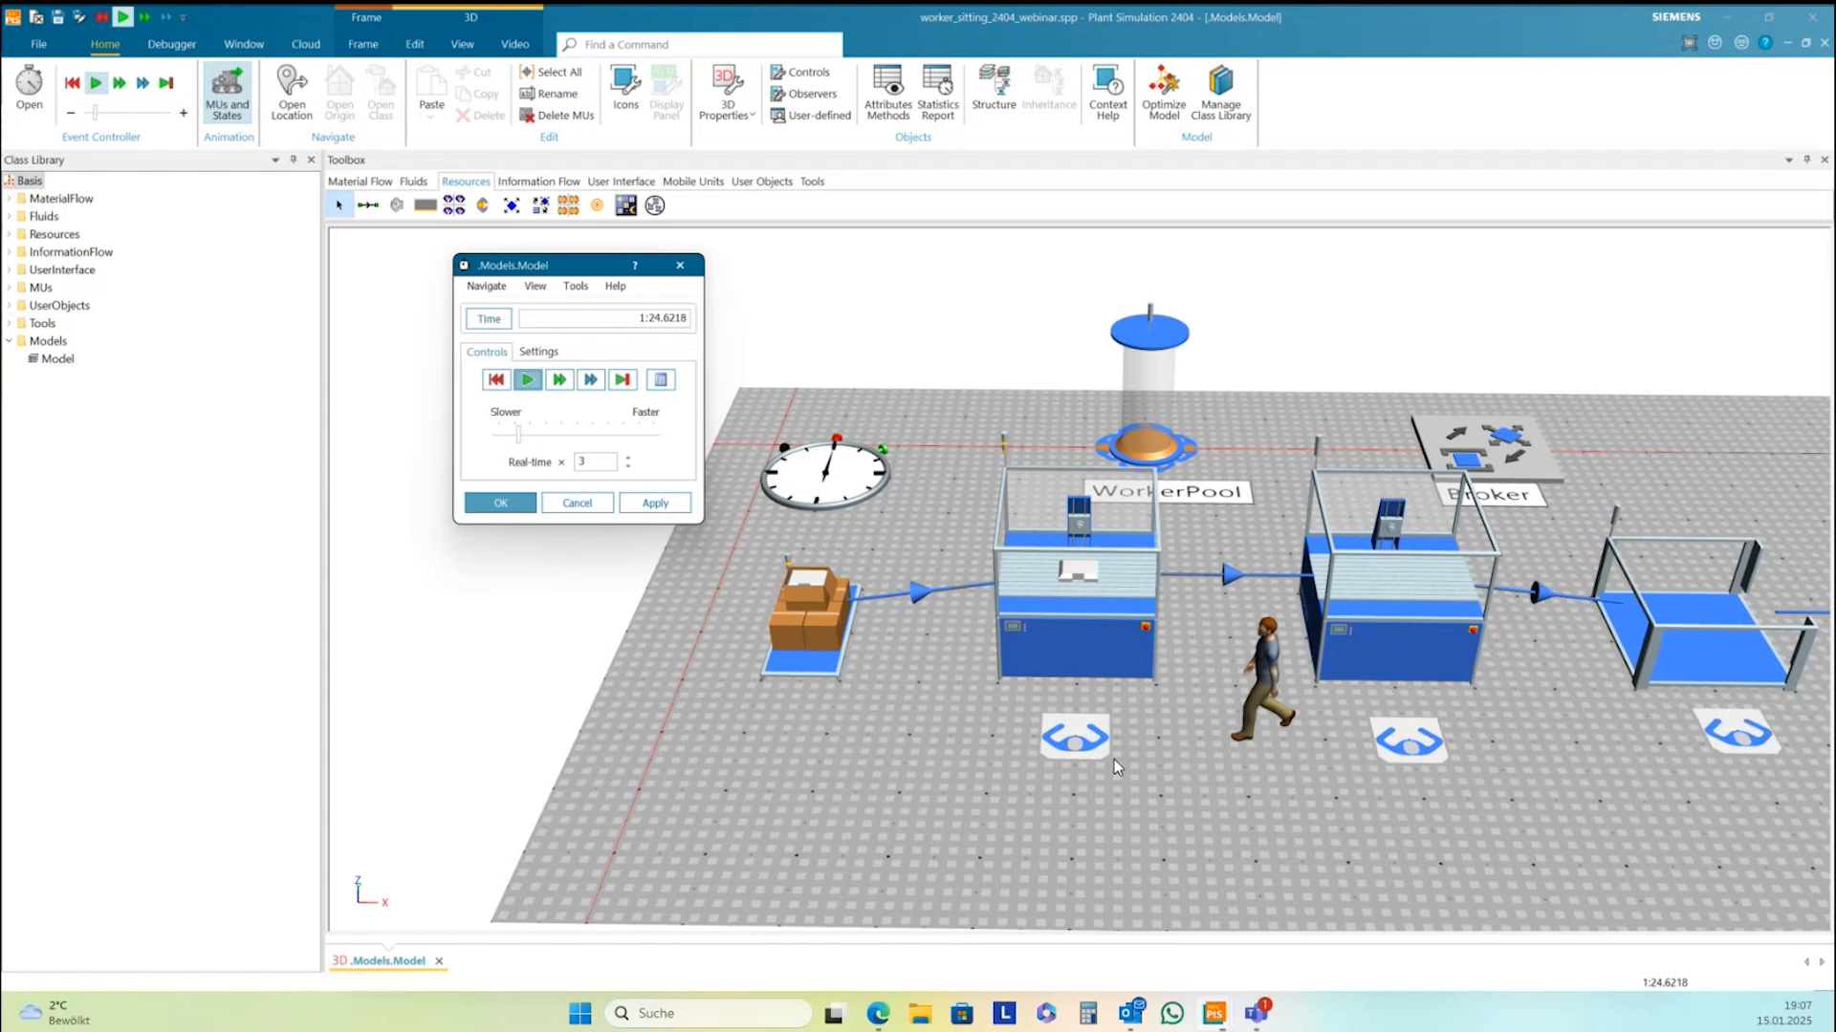
right_drag(1300, 808, 1170, 693)
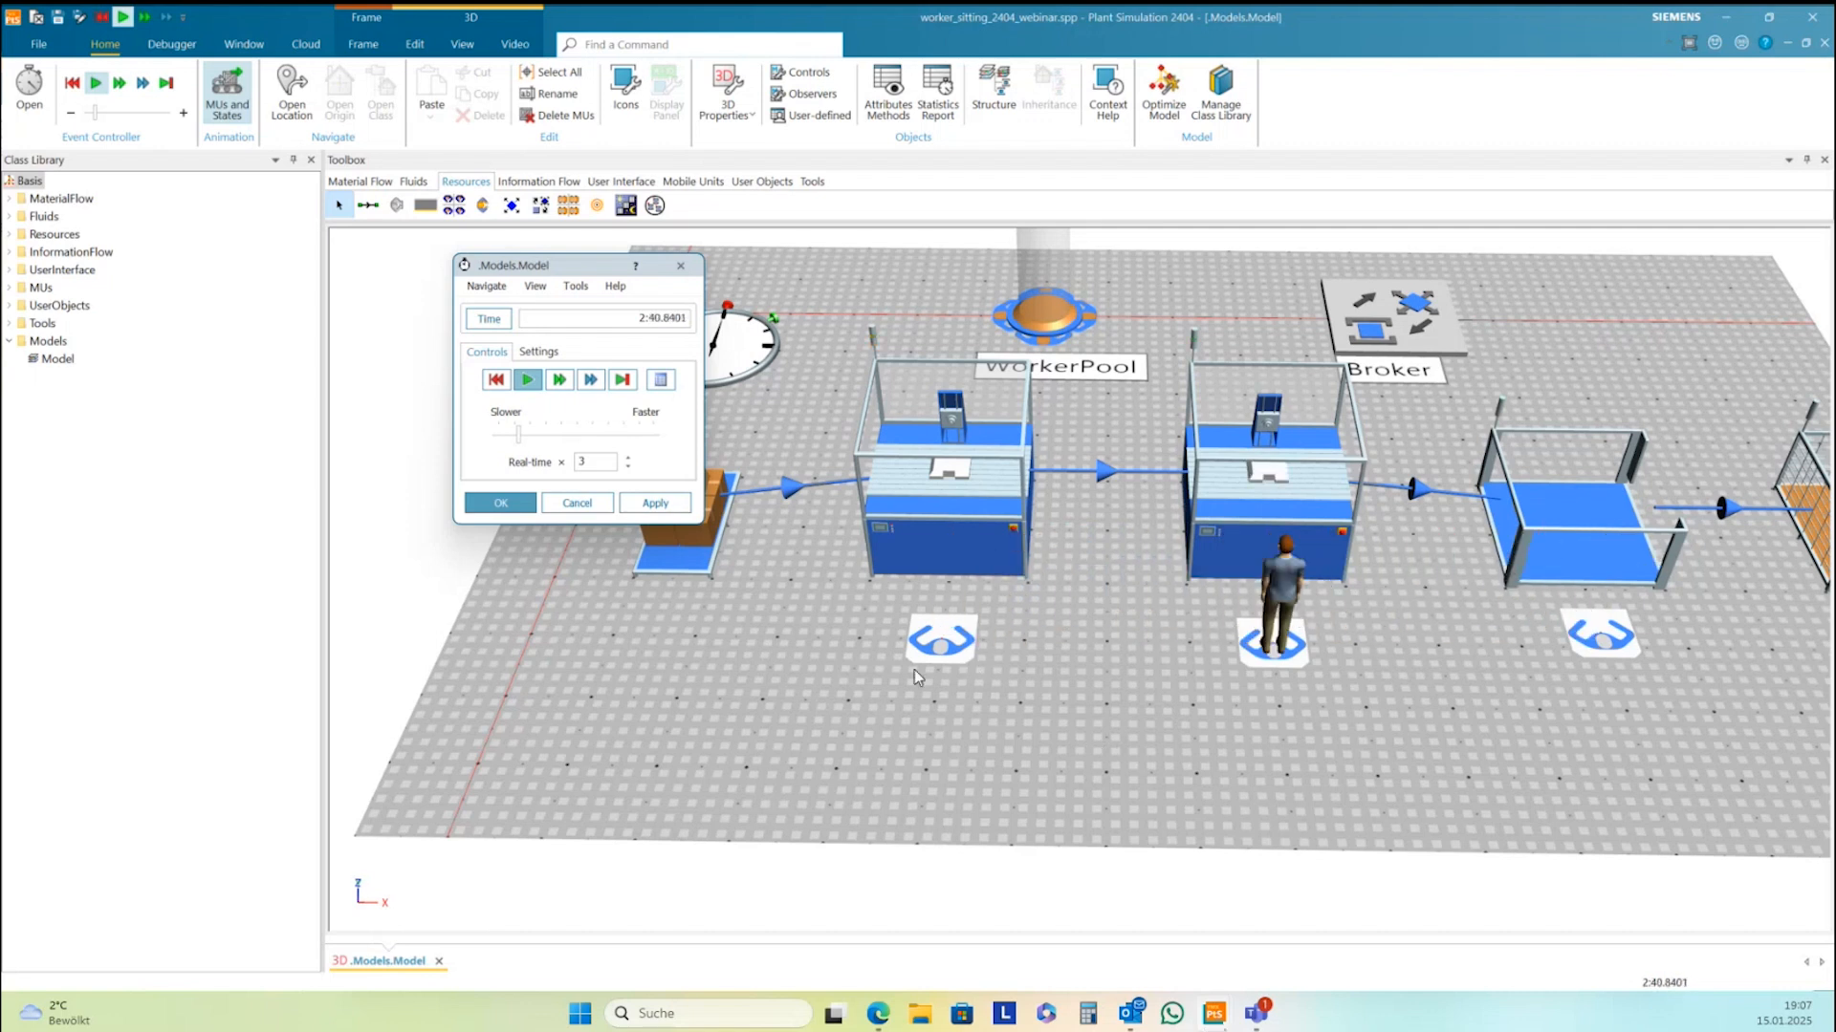
click(528, 381)
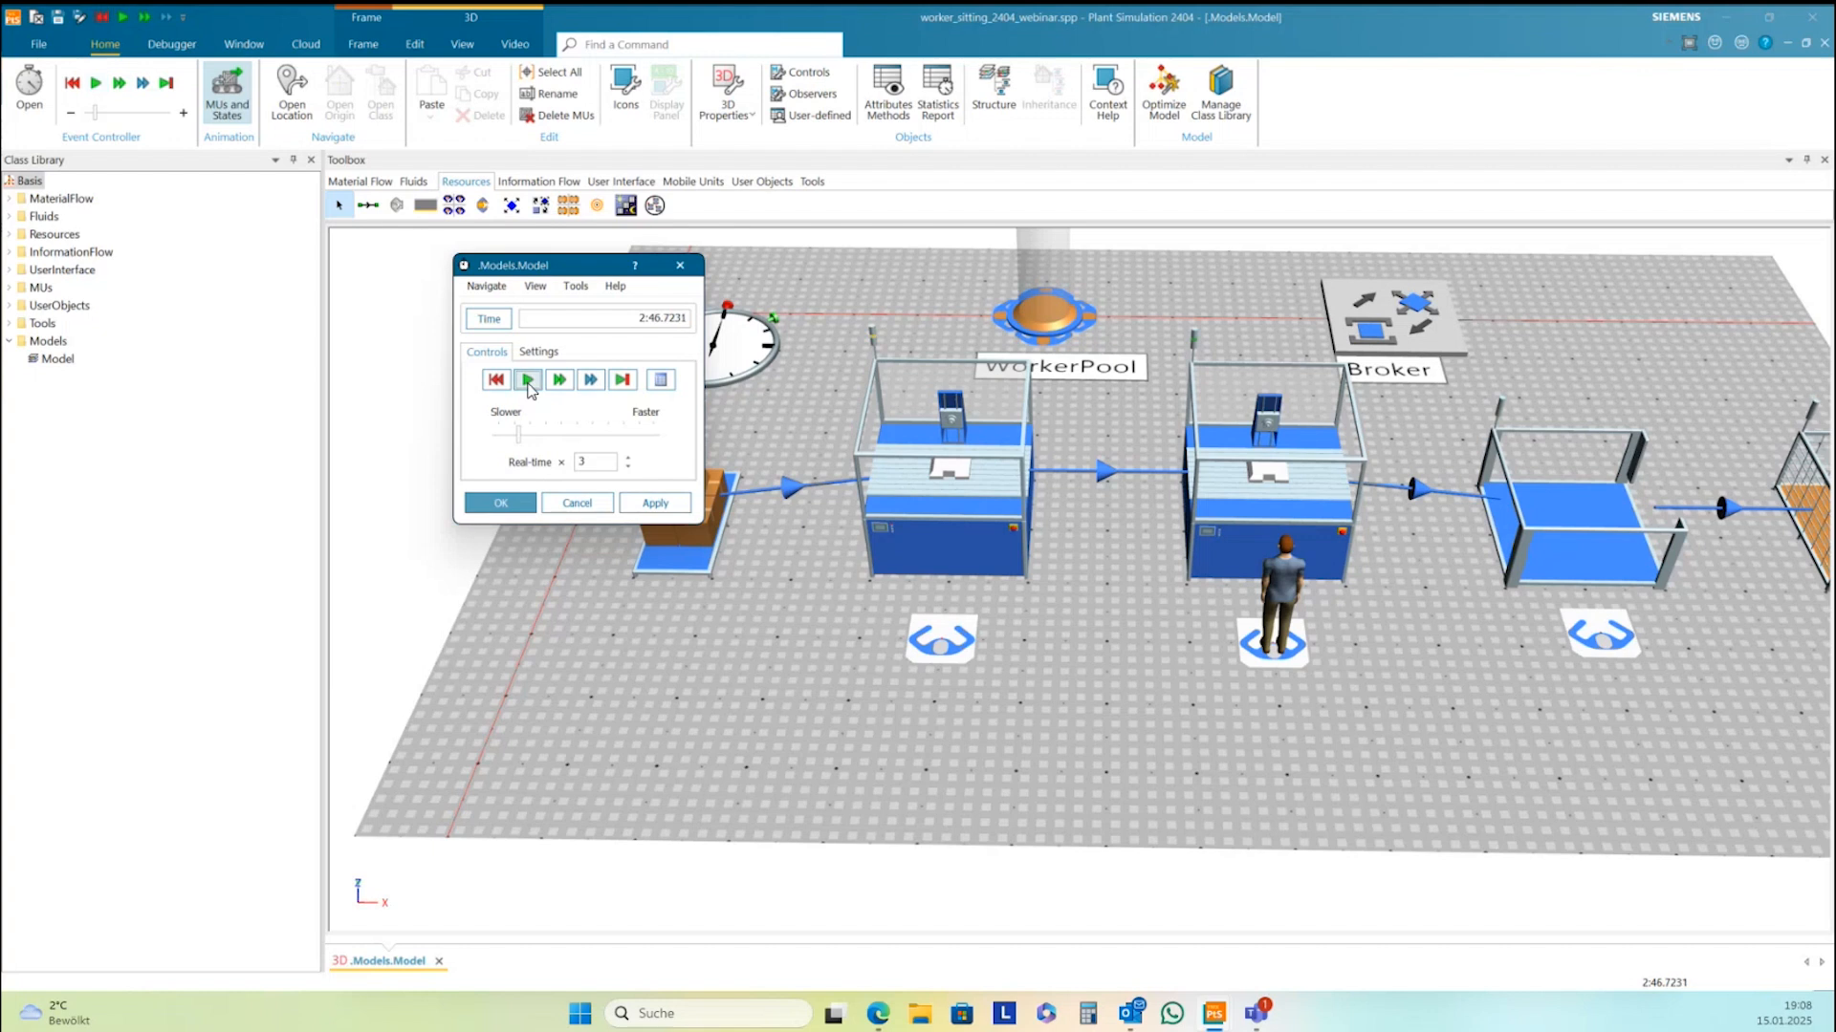
Examine the worker at the second station, close the event controller window and reset the simulation
middle_drag(751, 746, 779, 736)
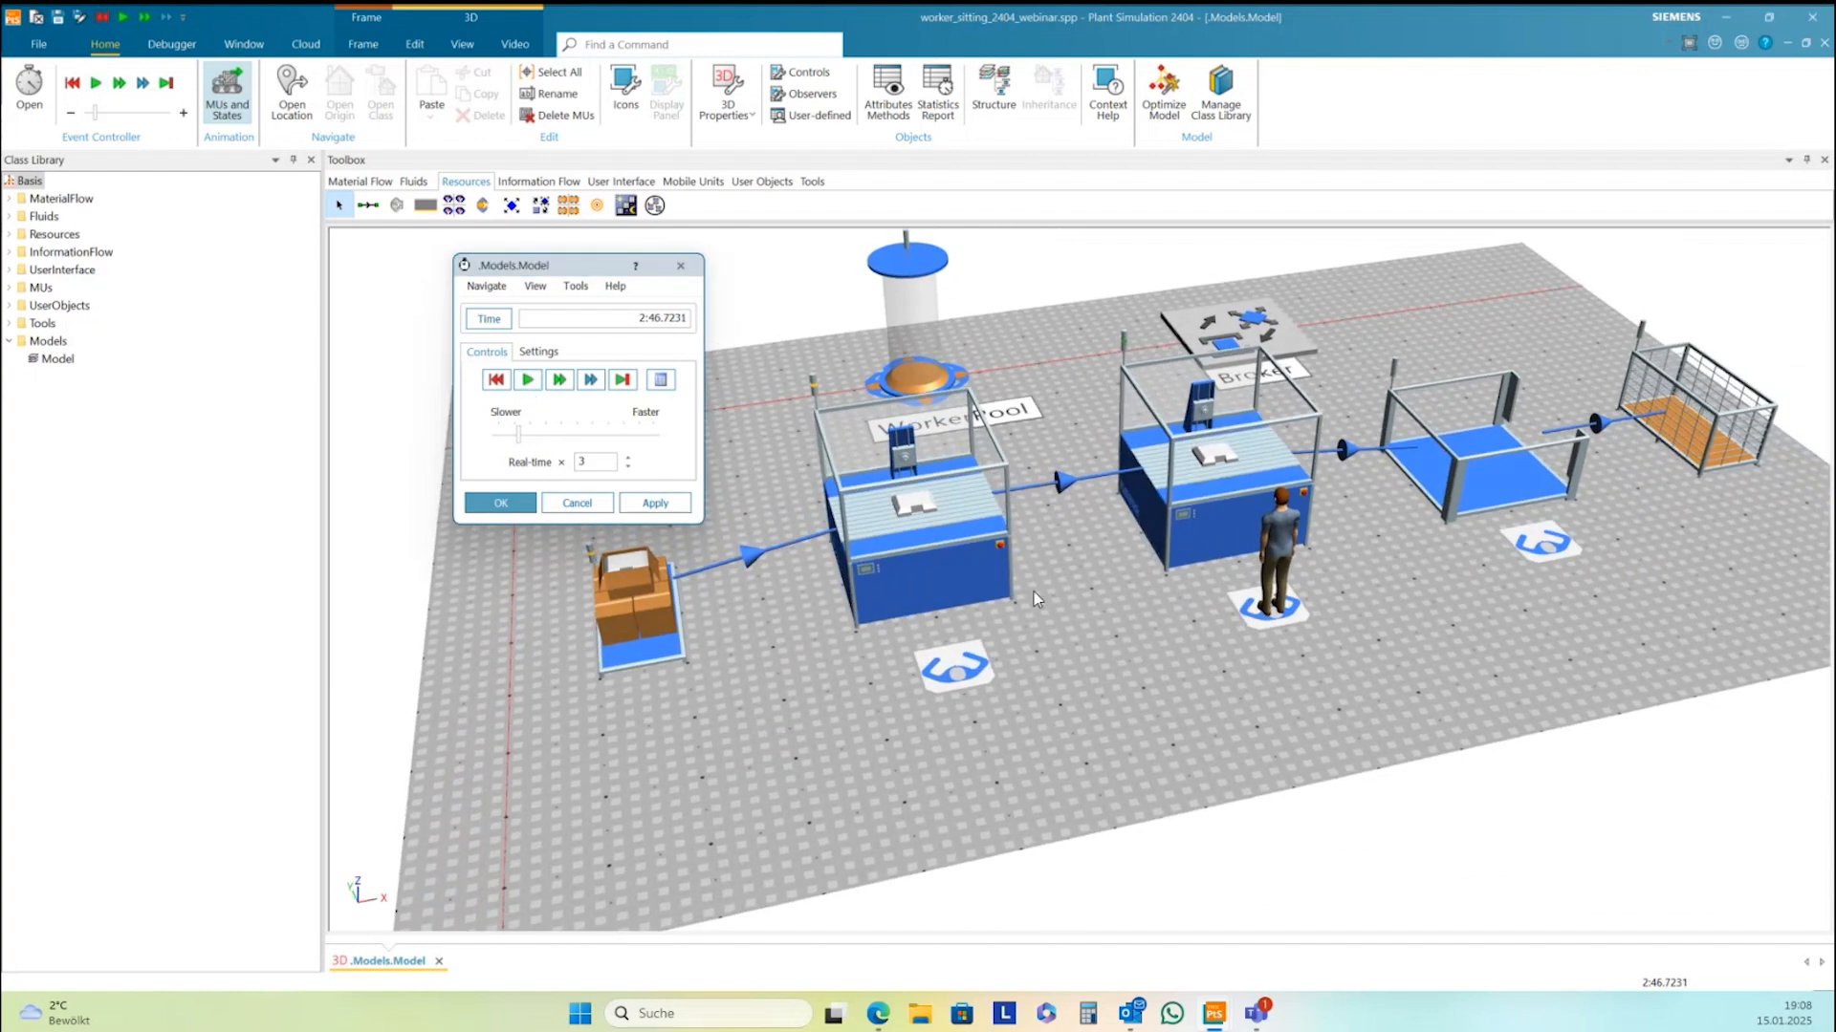
scroll(1197, 572, up, 2)
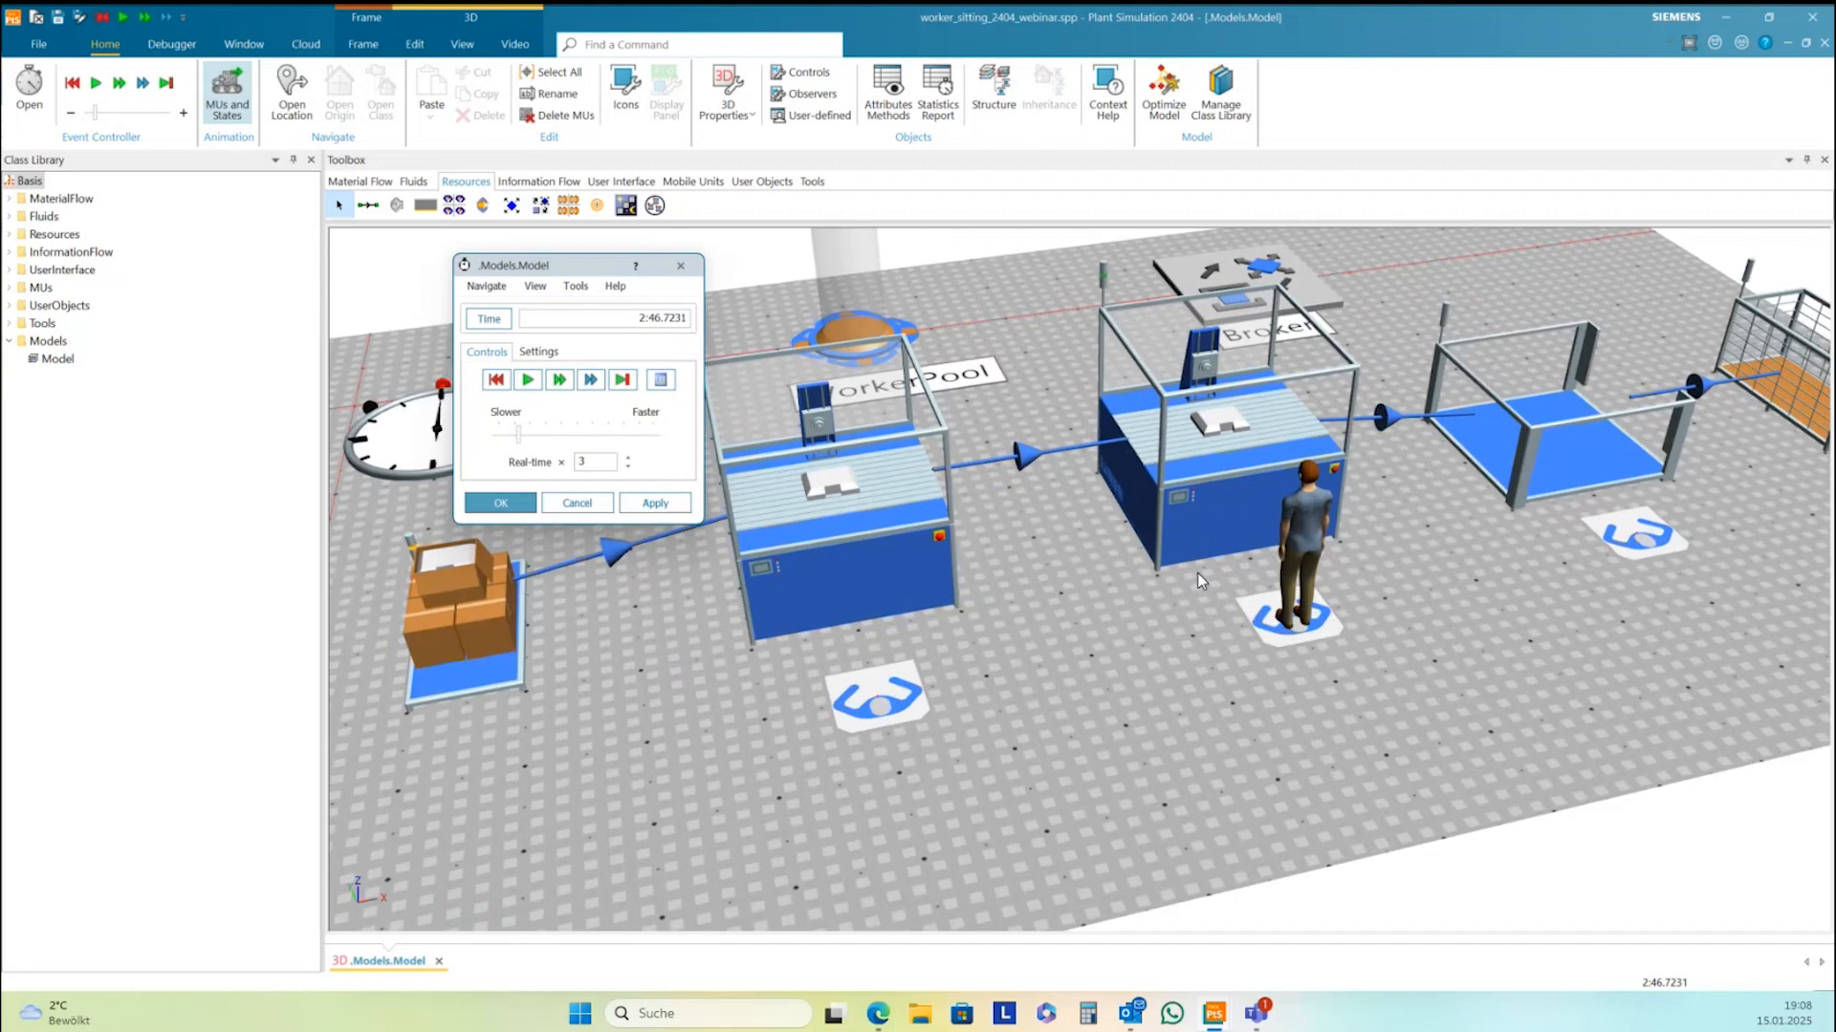
middle_drag(1200, 651, 1111, 578)
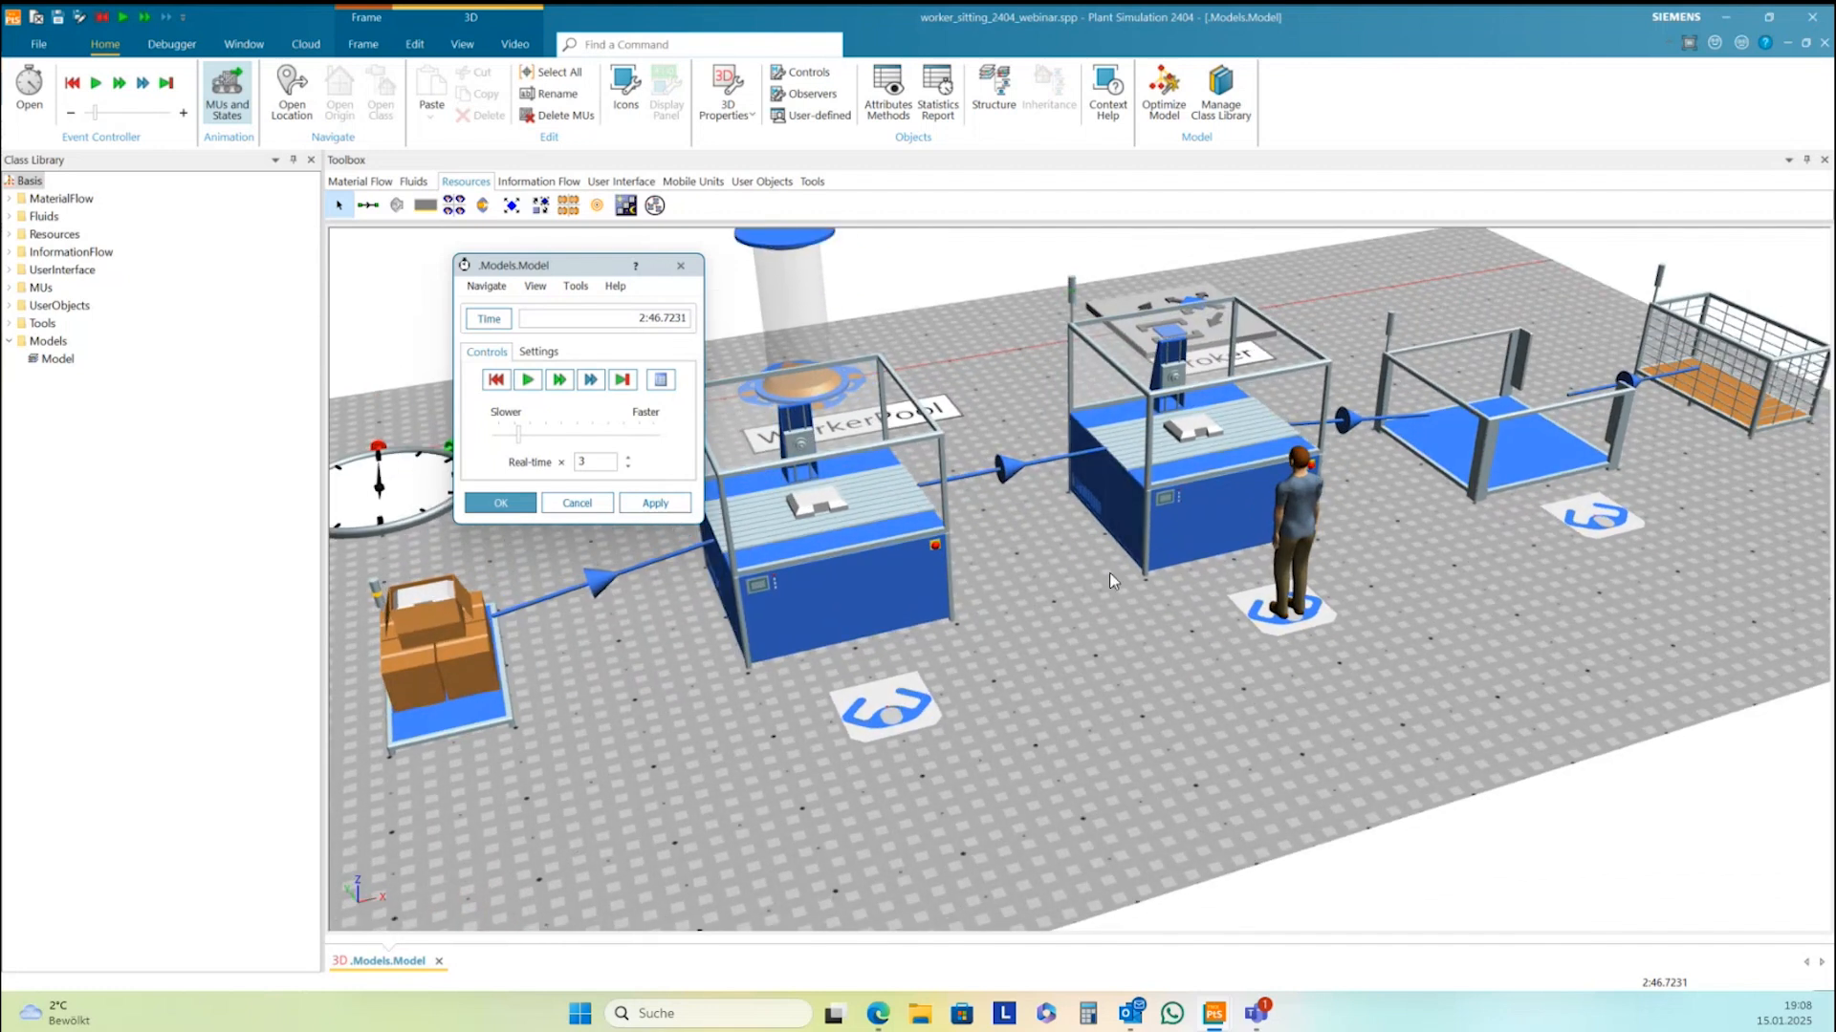
mouse_move(1176, 538)
middle_drag(1159, 620, 1168, 619)
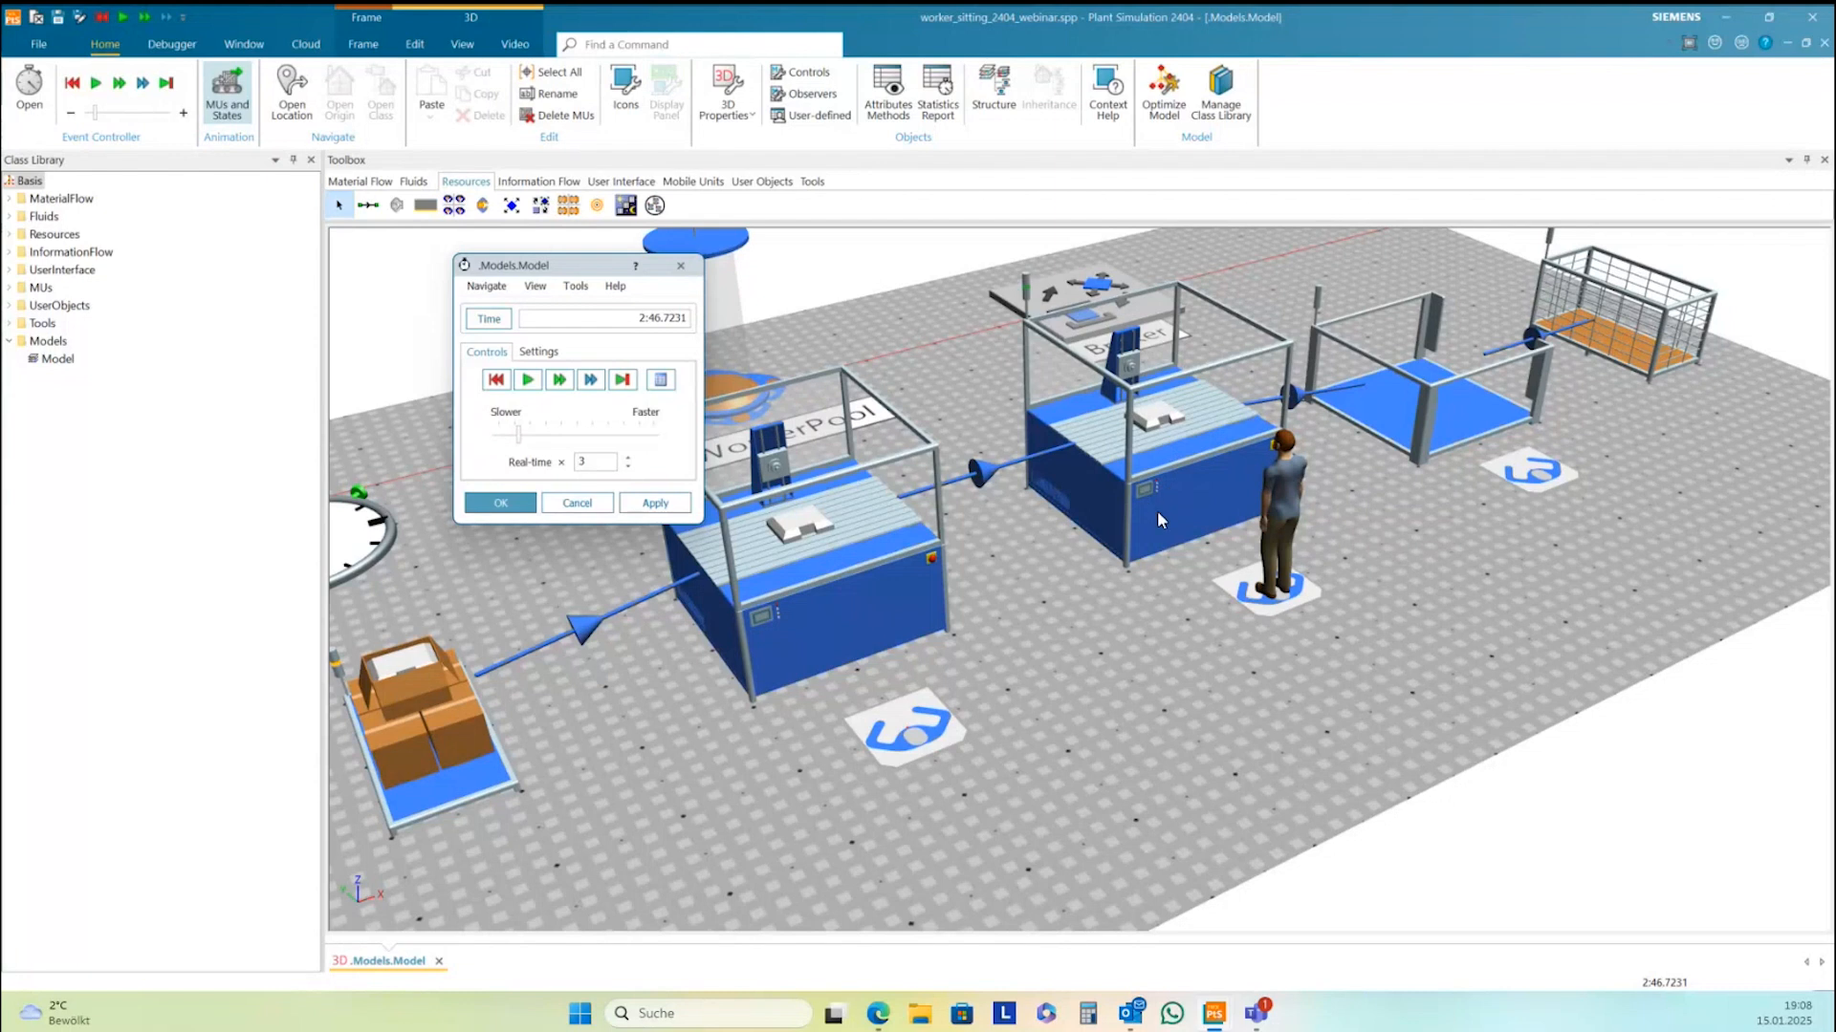
click(679, 267)
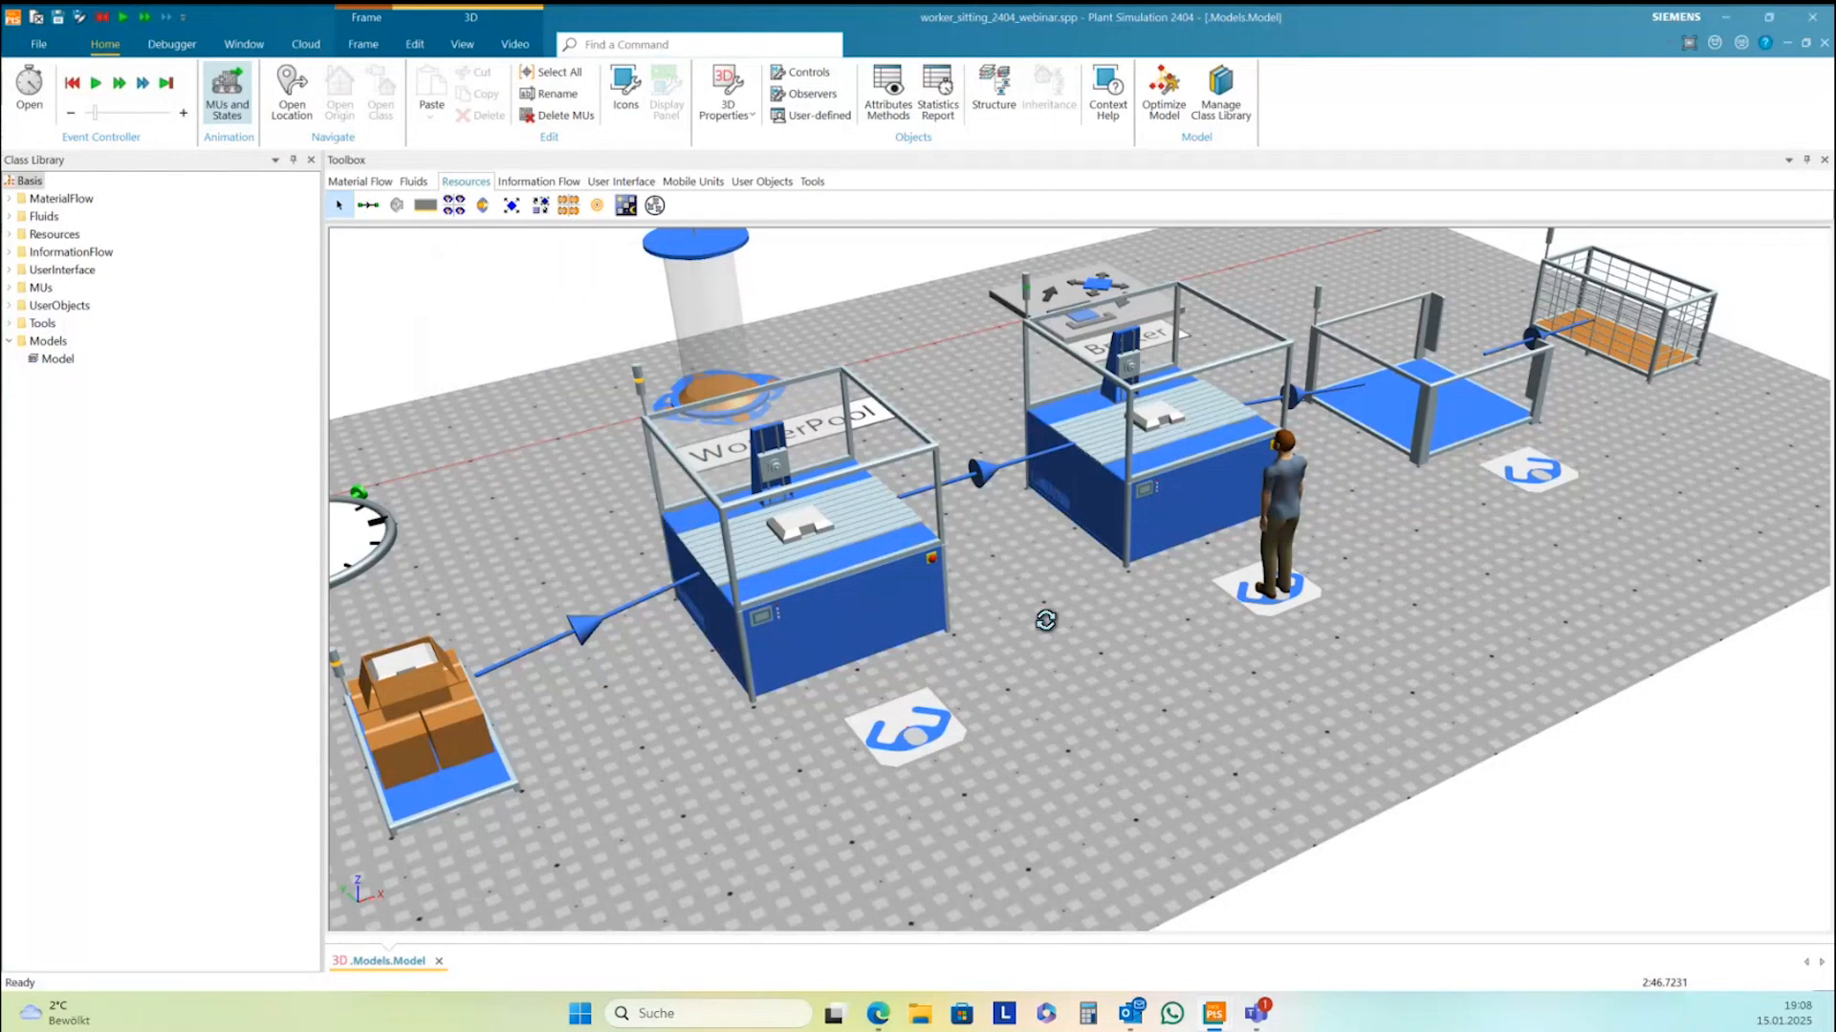
scroll(1047, 621, up, 2)
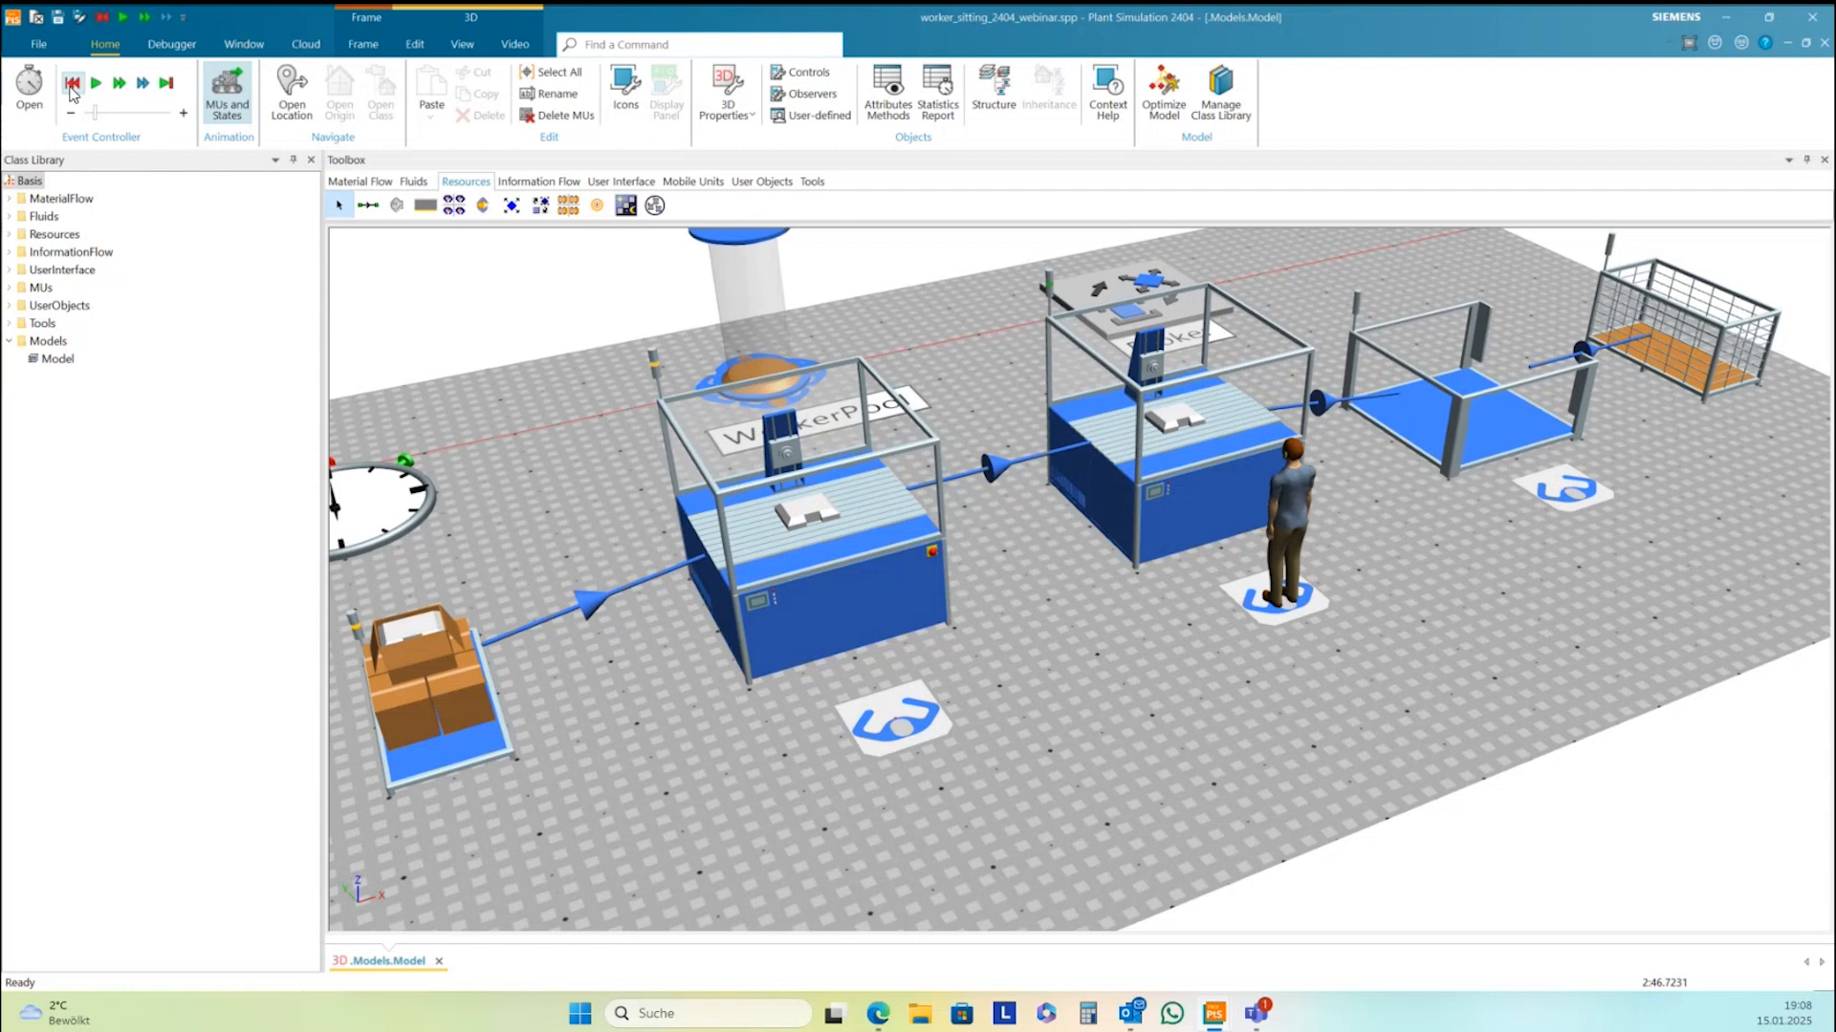
click(71, 83)
Open the second station in a separate 3D window, exchange its graphics for Inspection.s3d, and return to the model
click(1183, 508)
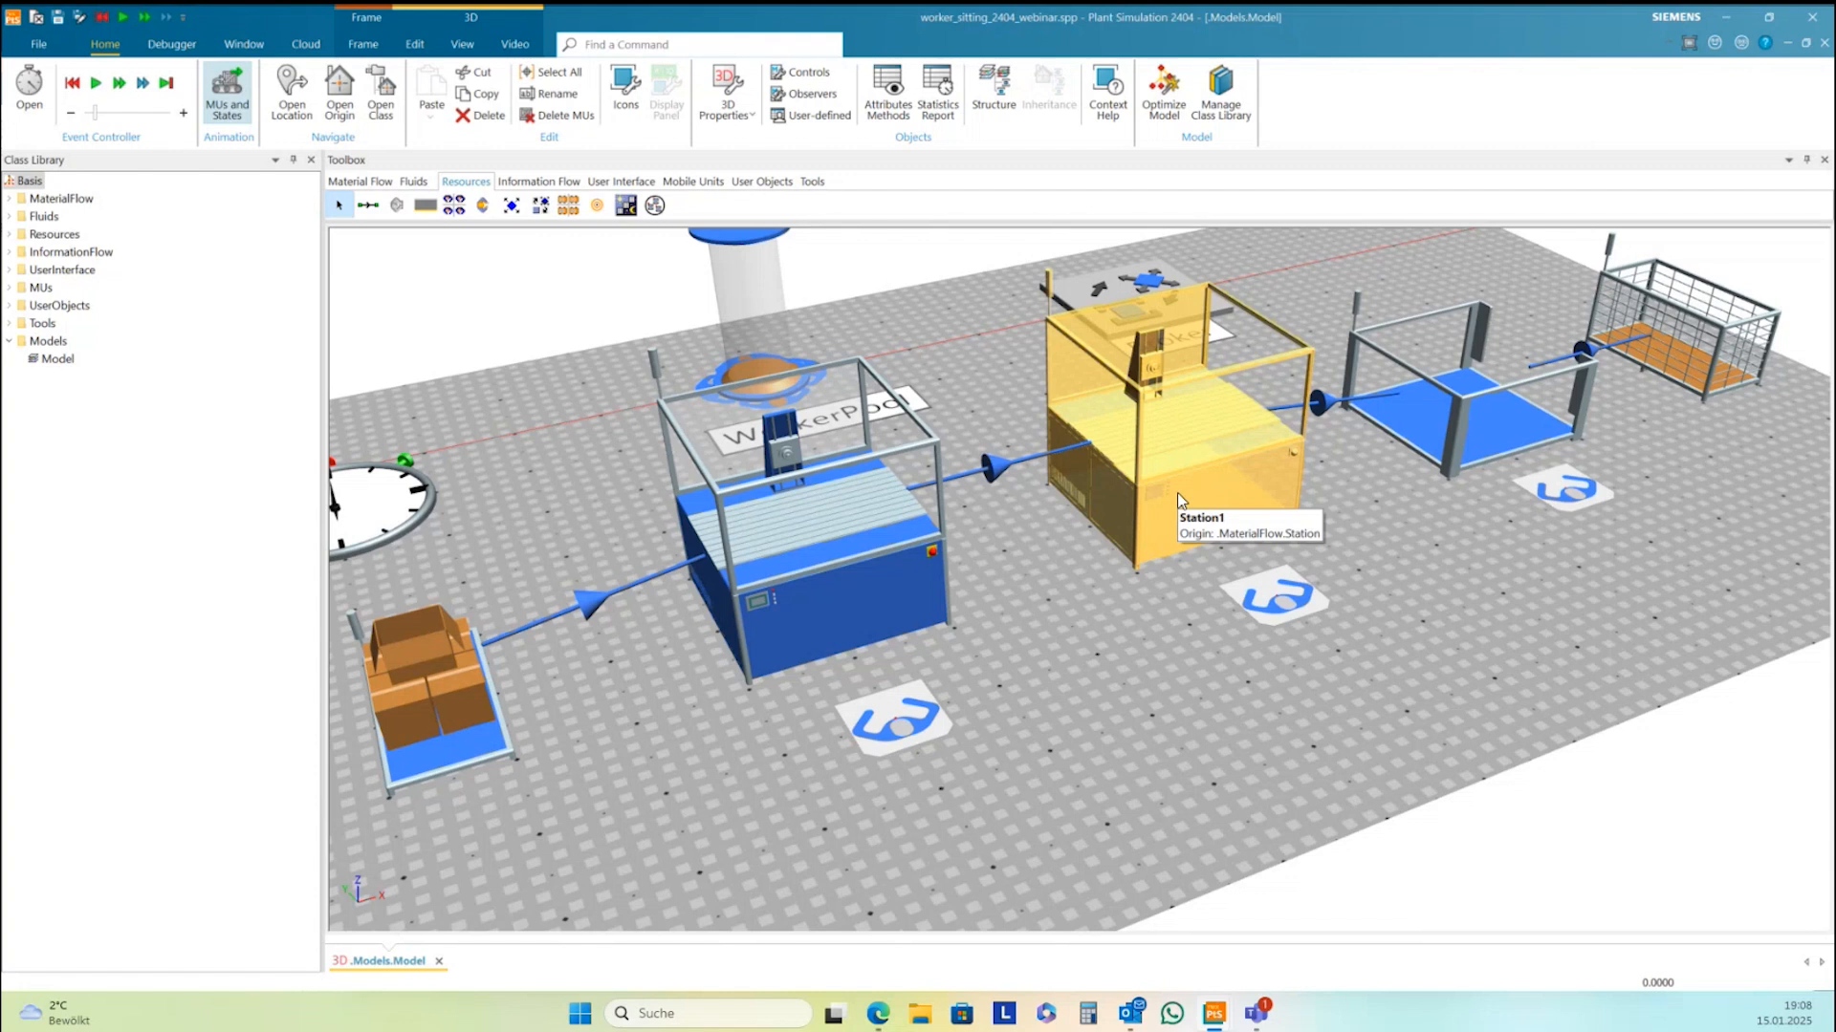
right_click(1178, 494)
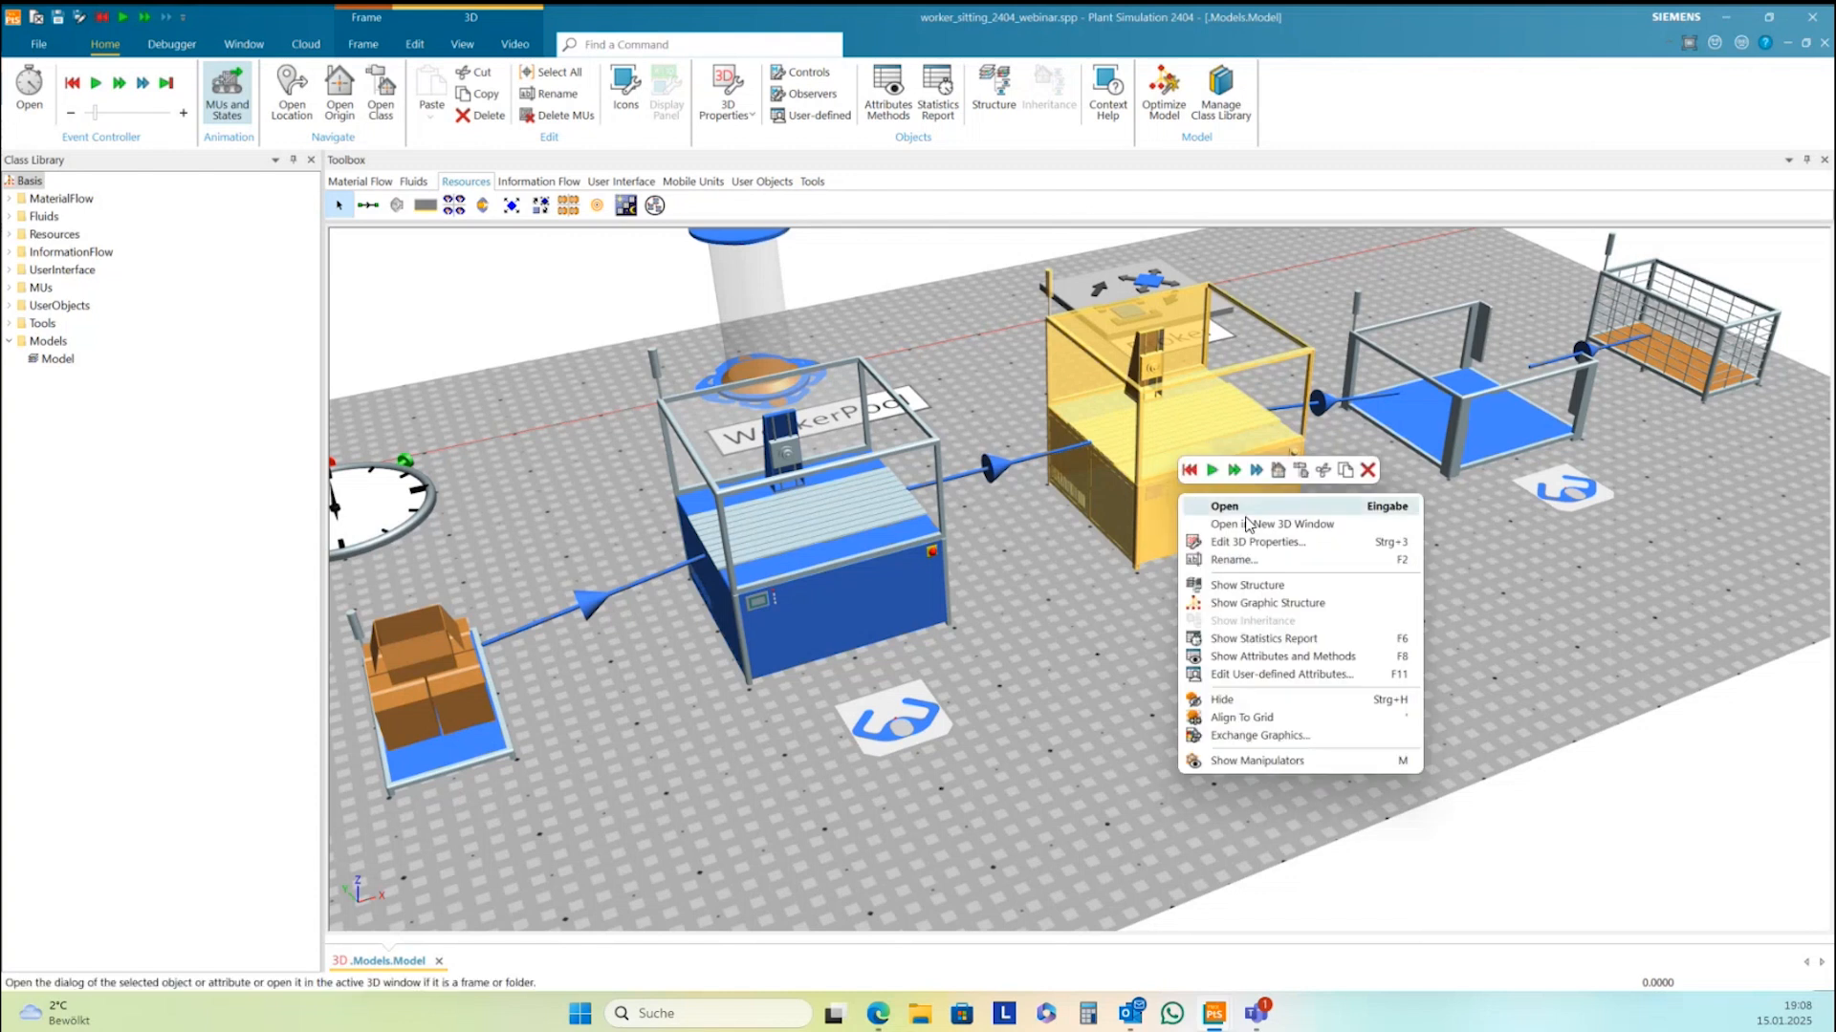
click(1253, 525)
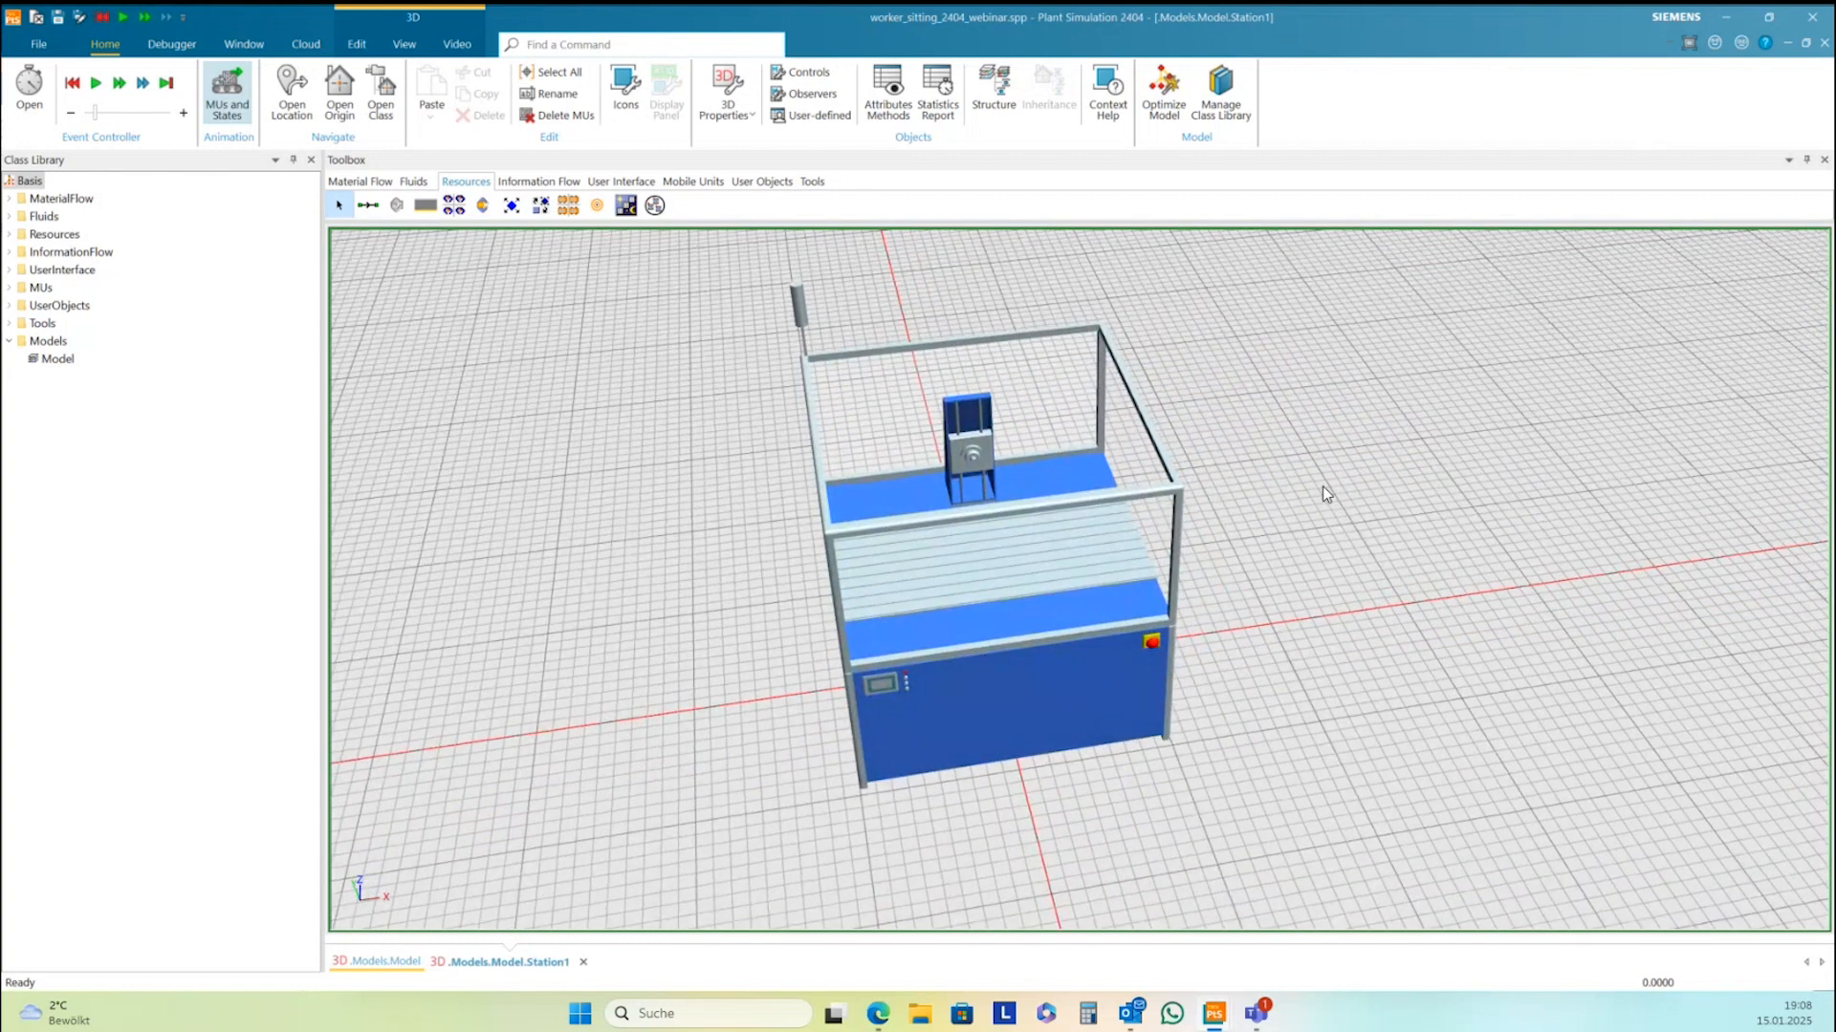
right_click(1323, 489)
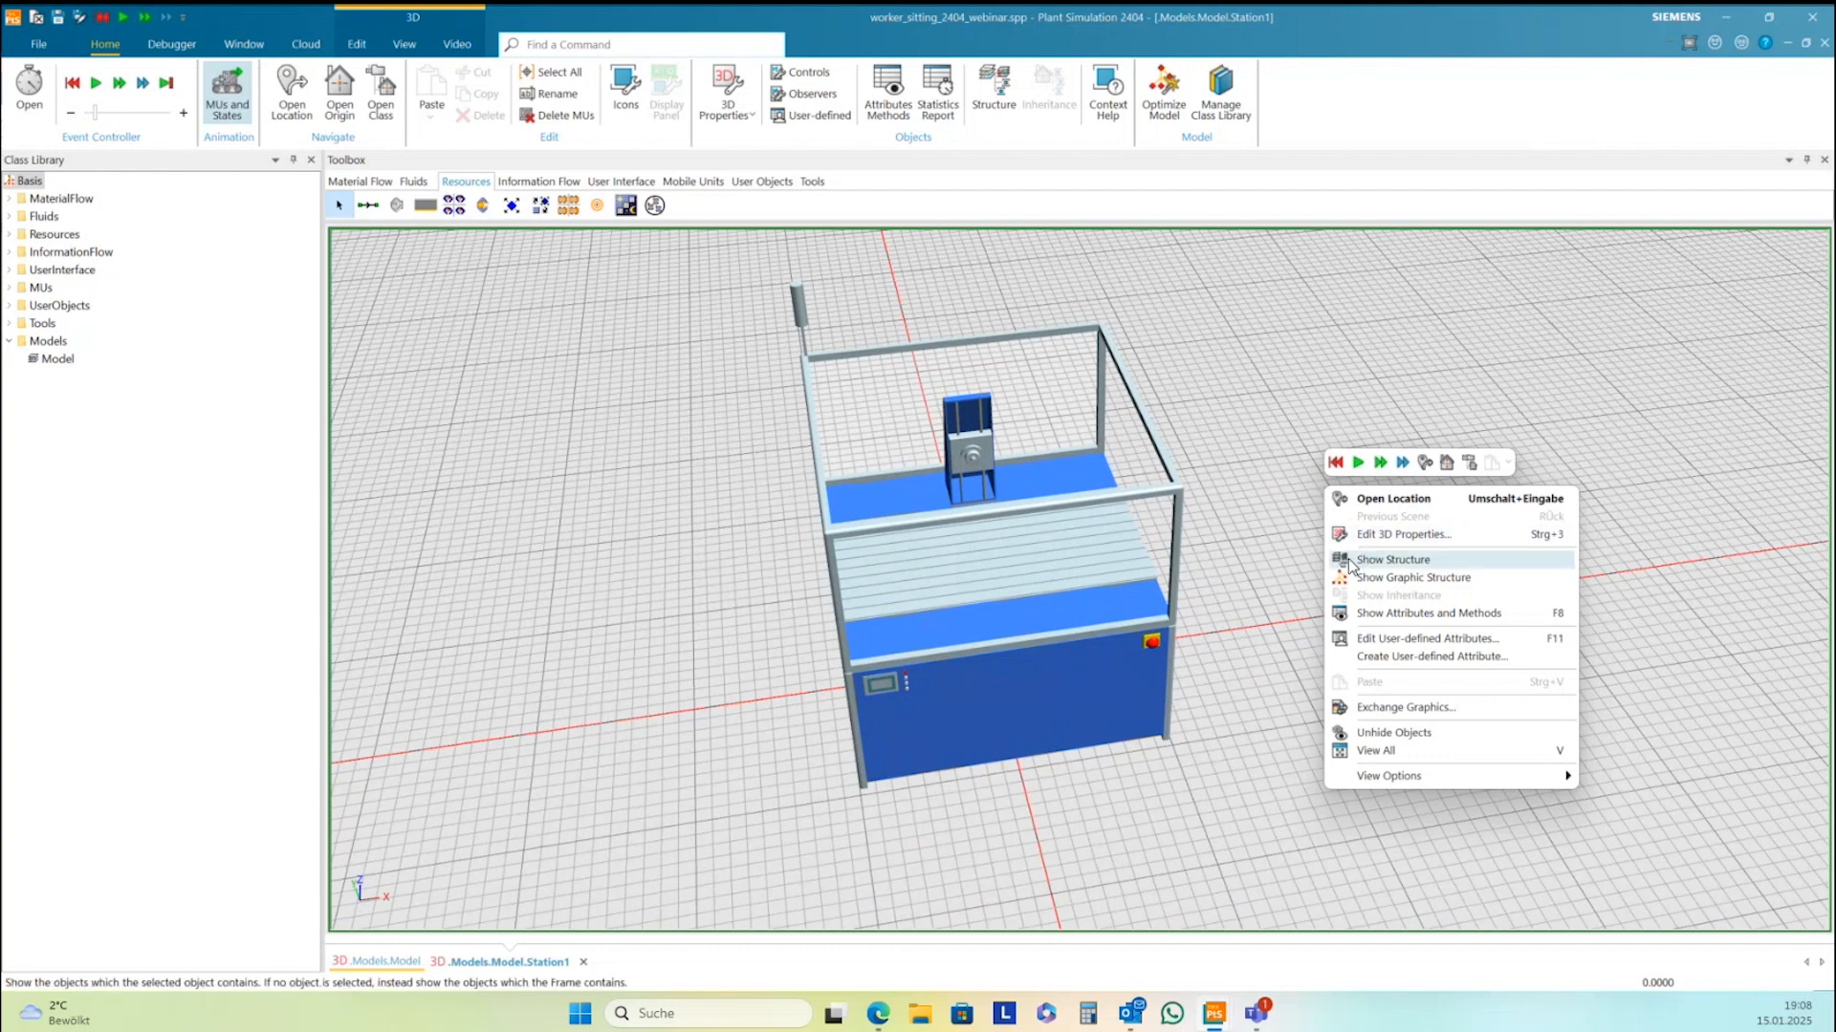
click(1386, 711)
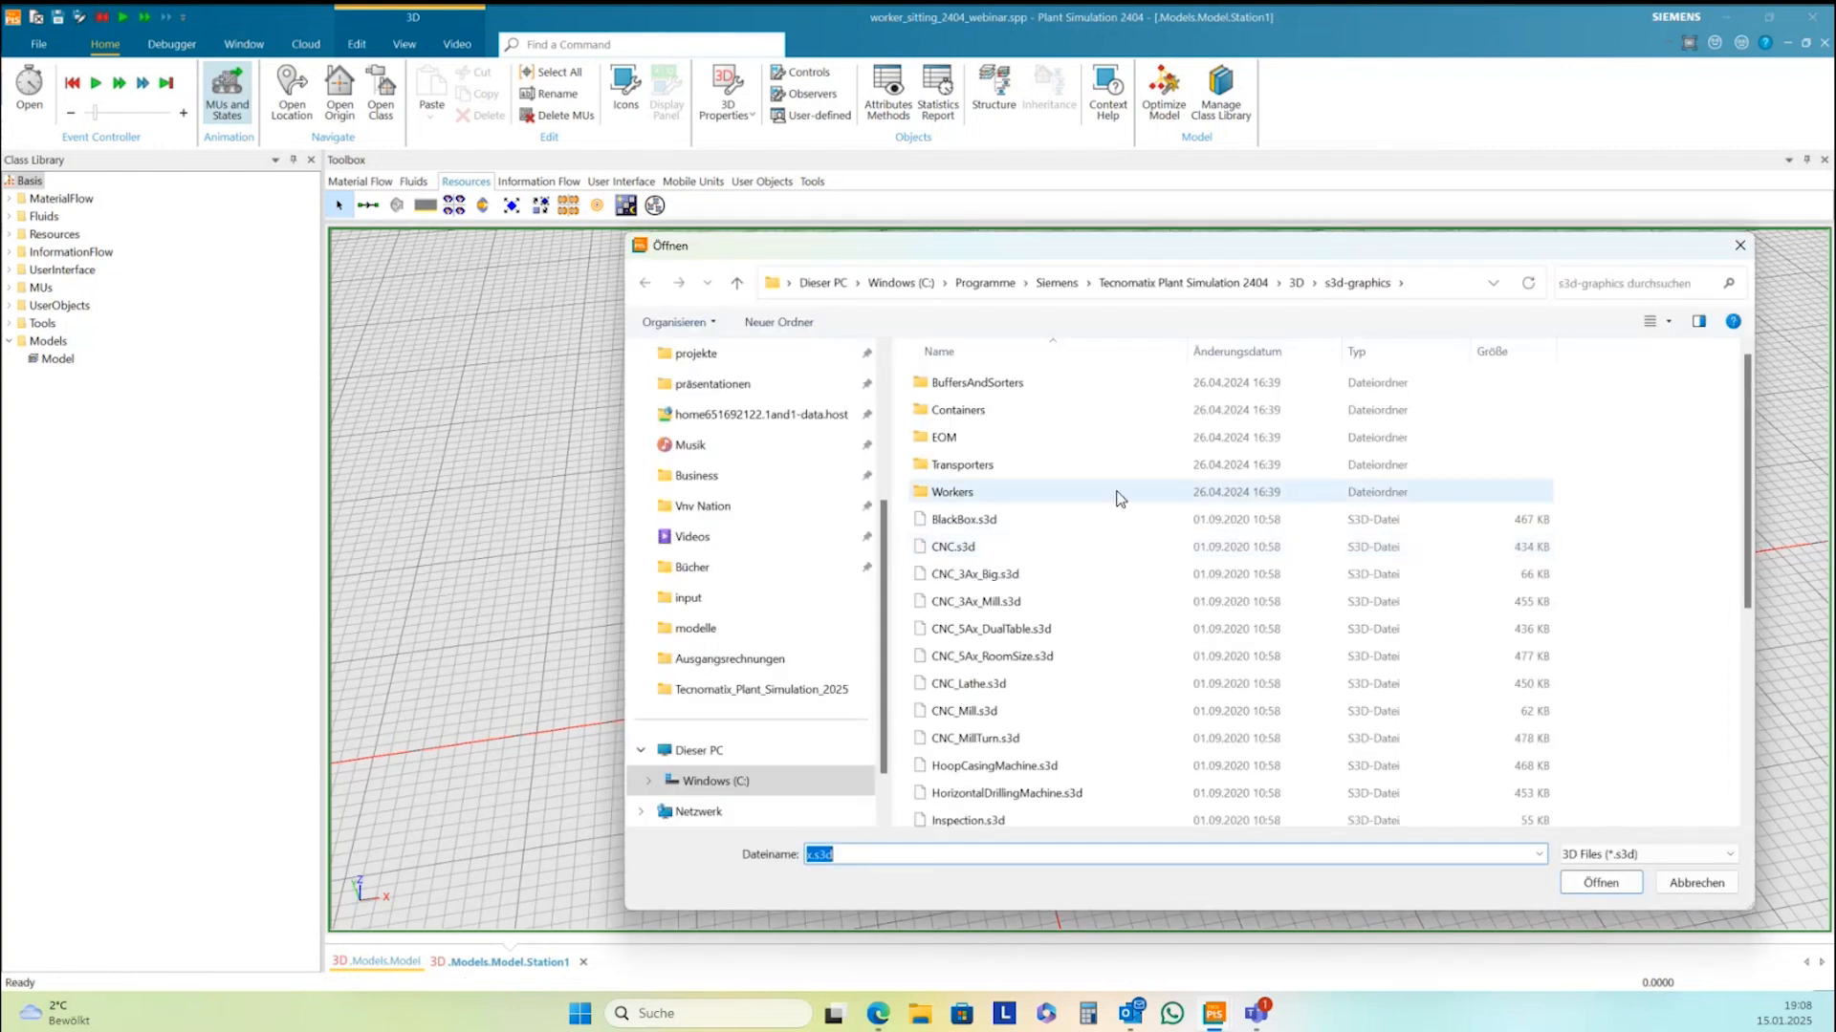
scroll(1104, 521, down, 1)
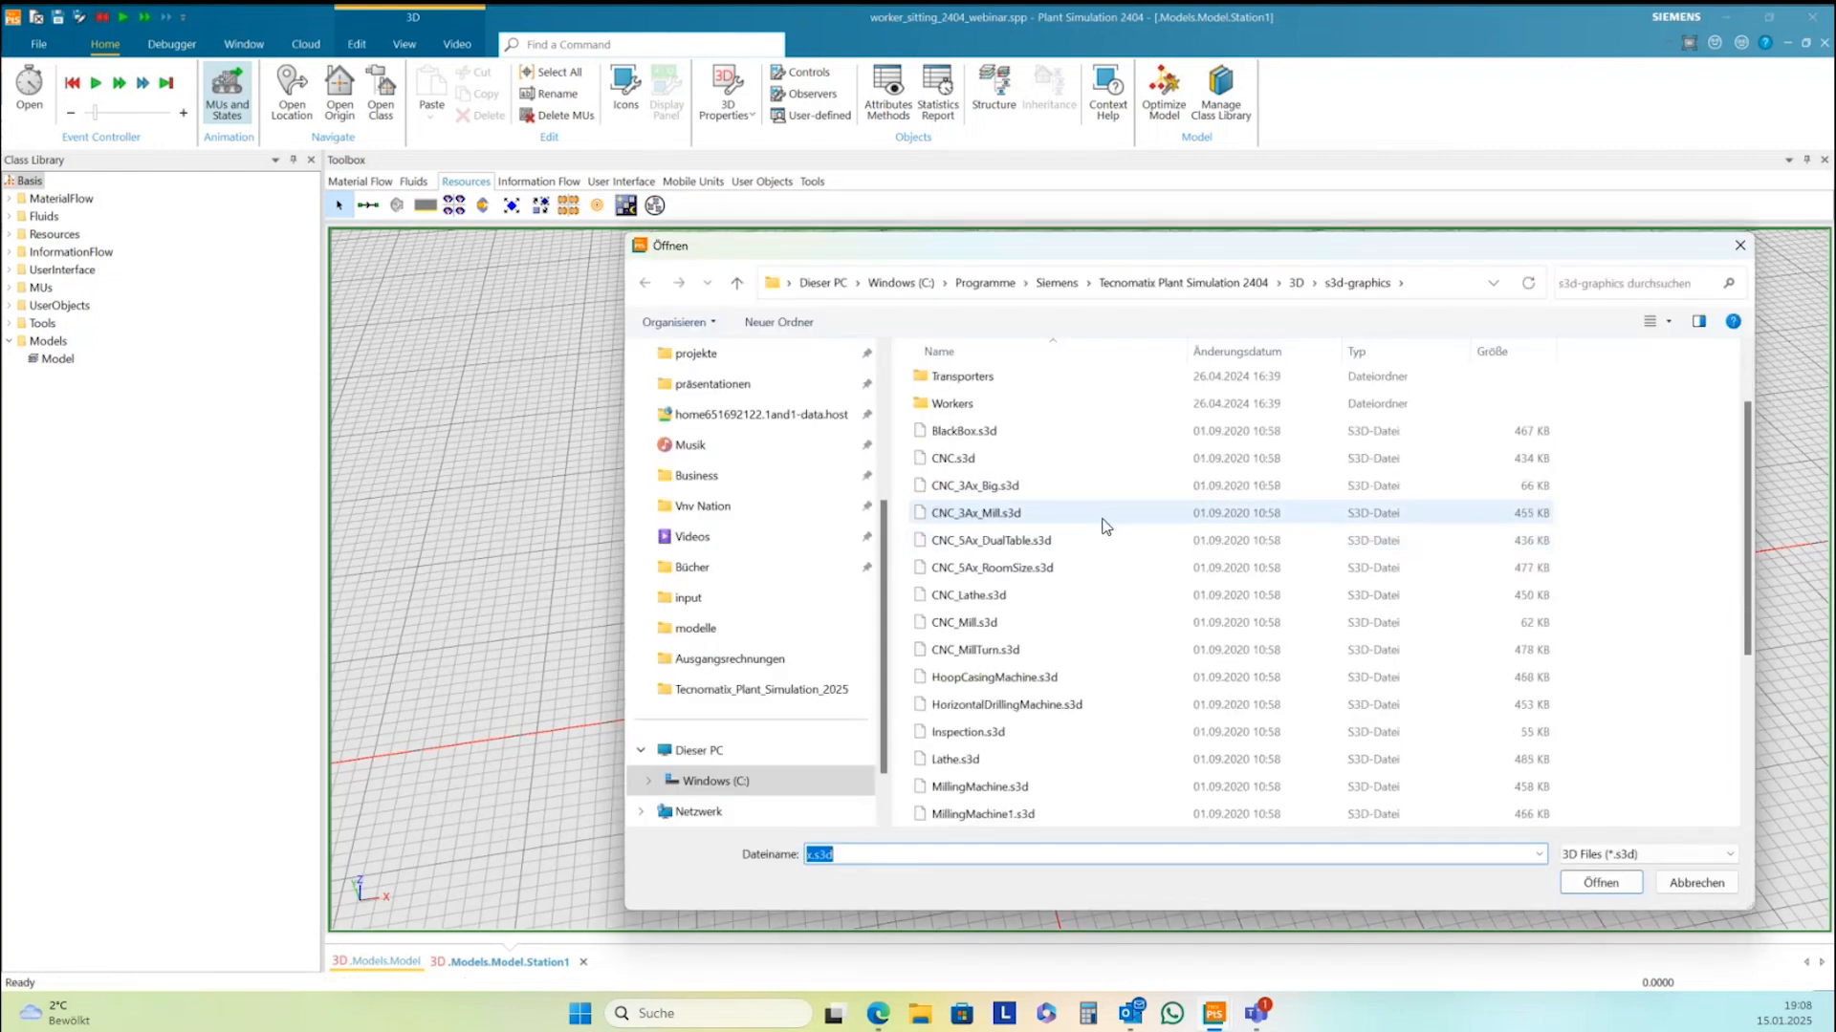
click(999, 742)
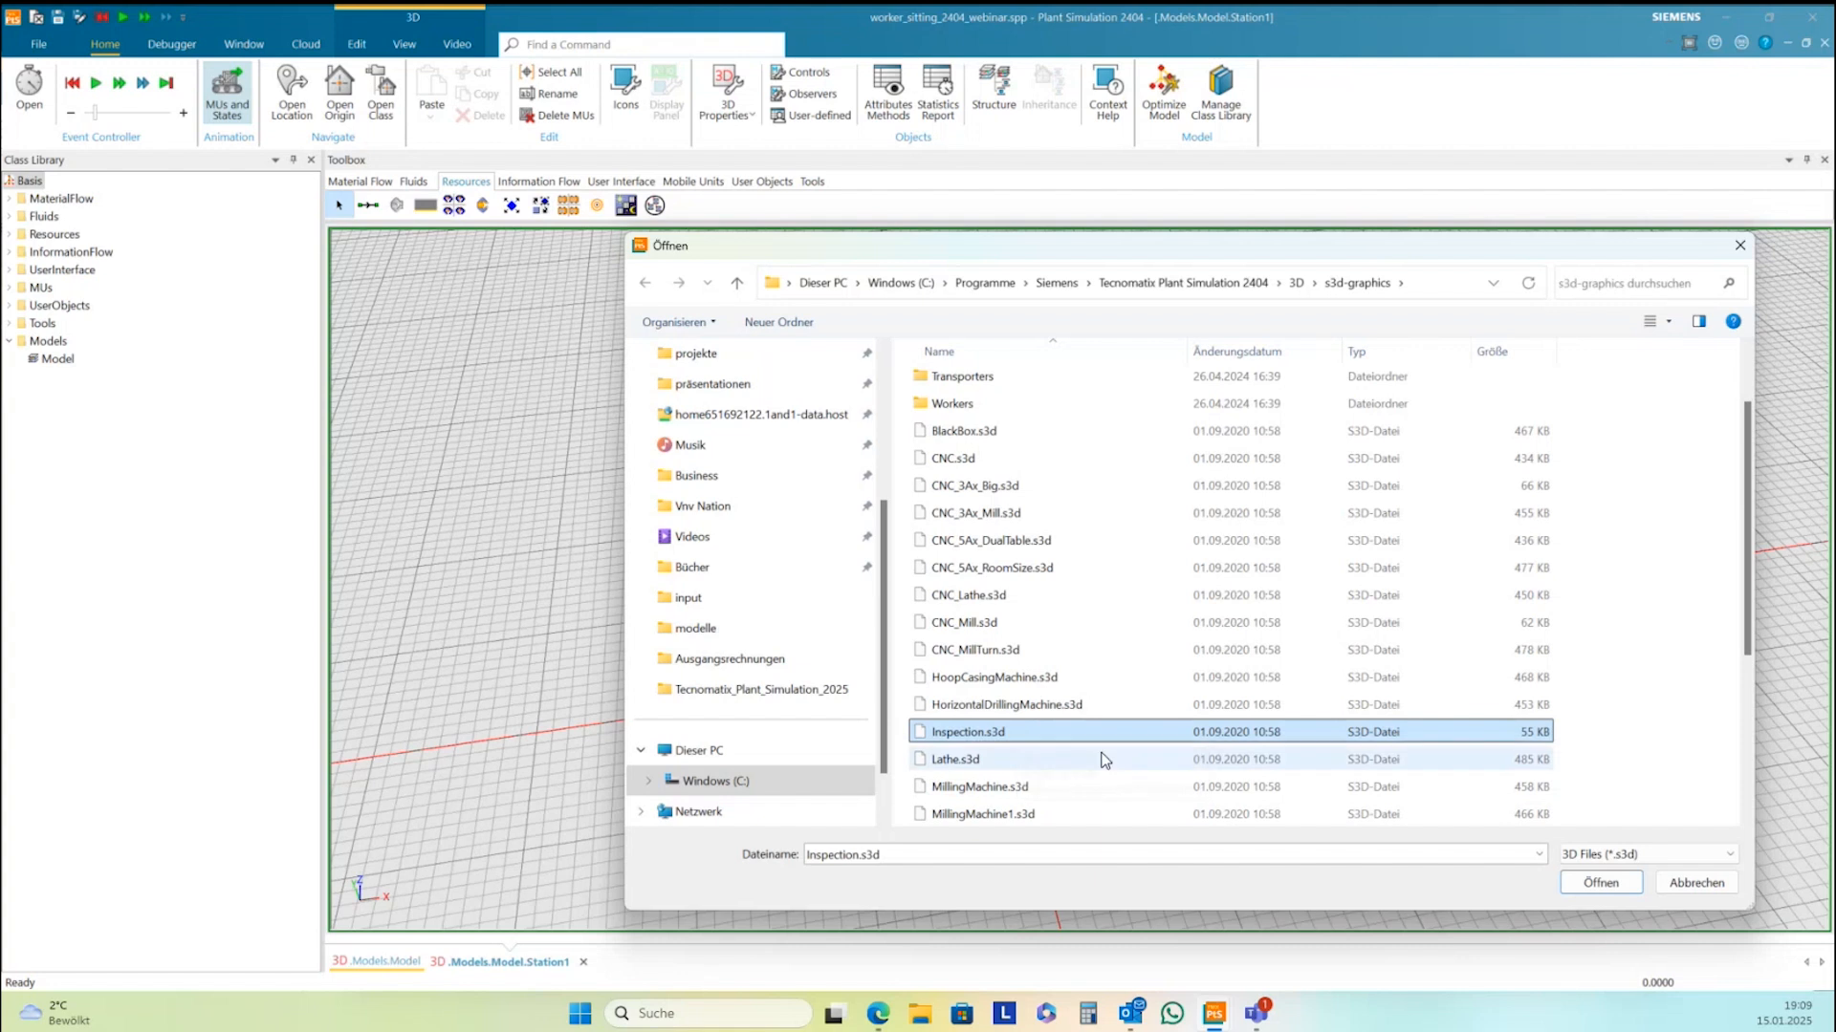
click(1589, 884)
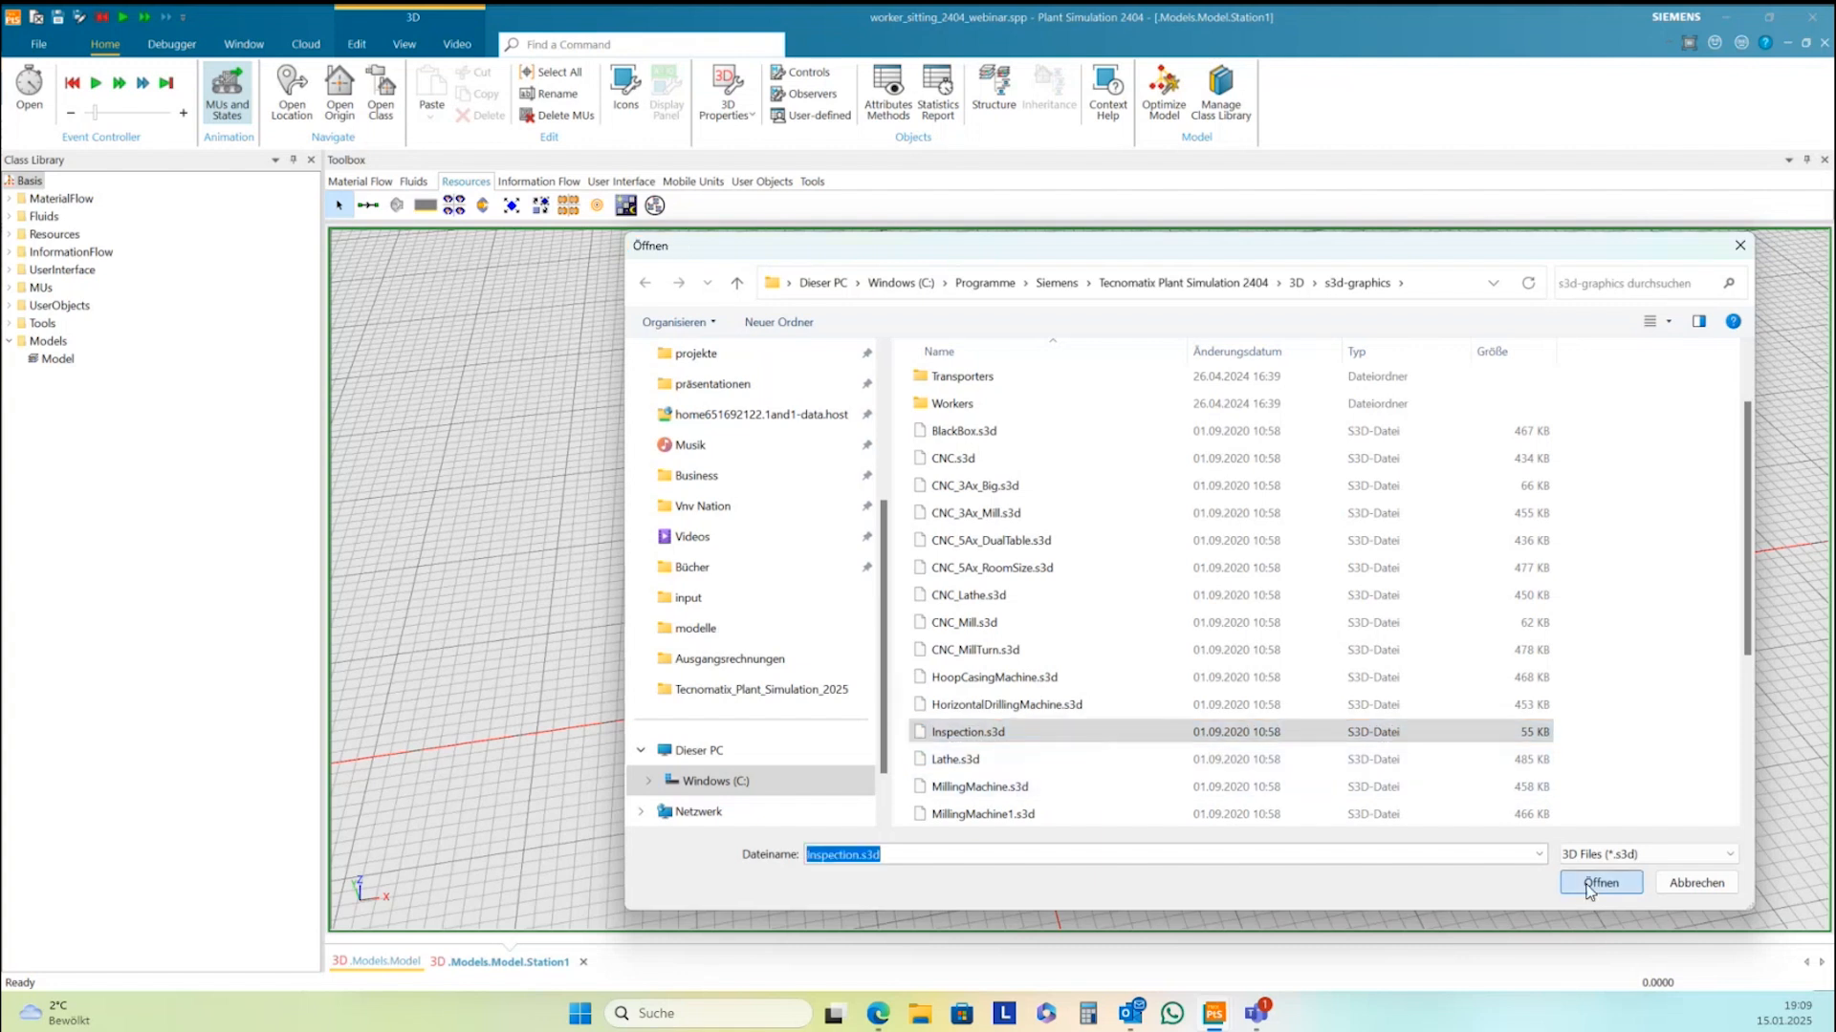
mouse_move(1306, 742)
mouse_down()
mouse_move(1275, 759)
mouse_move(1307, 749)
mouse_up()
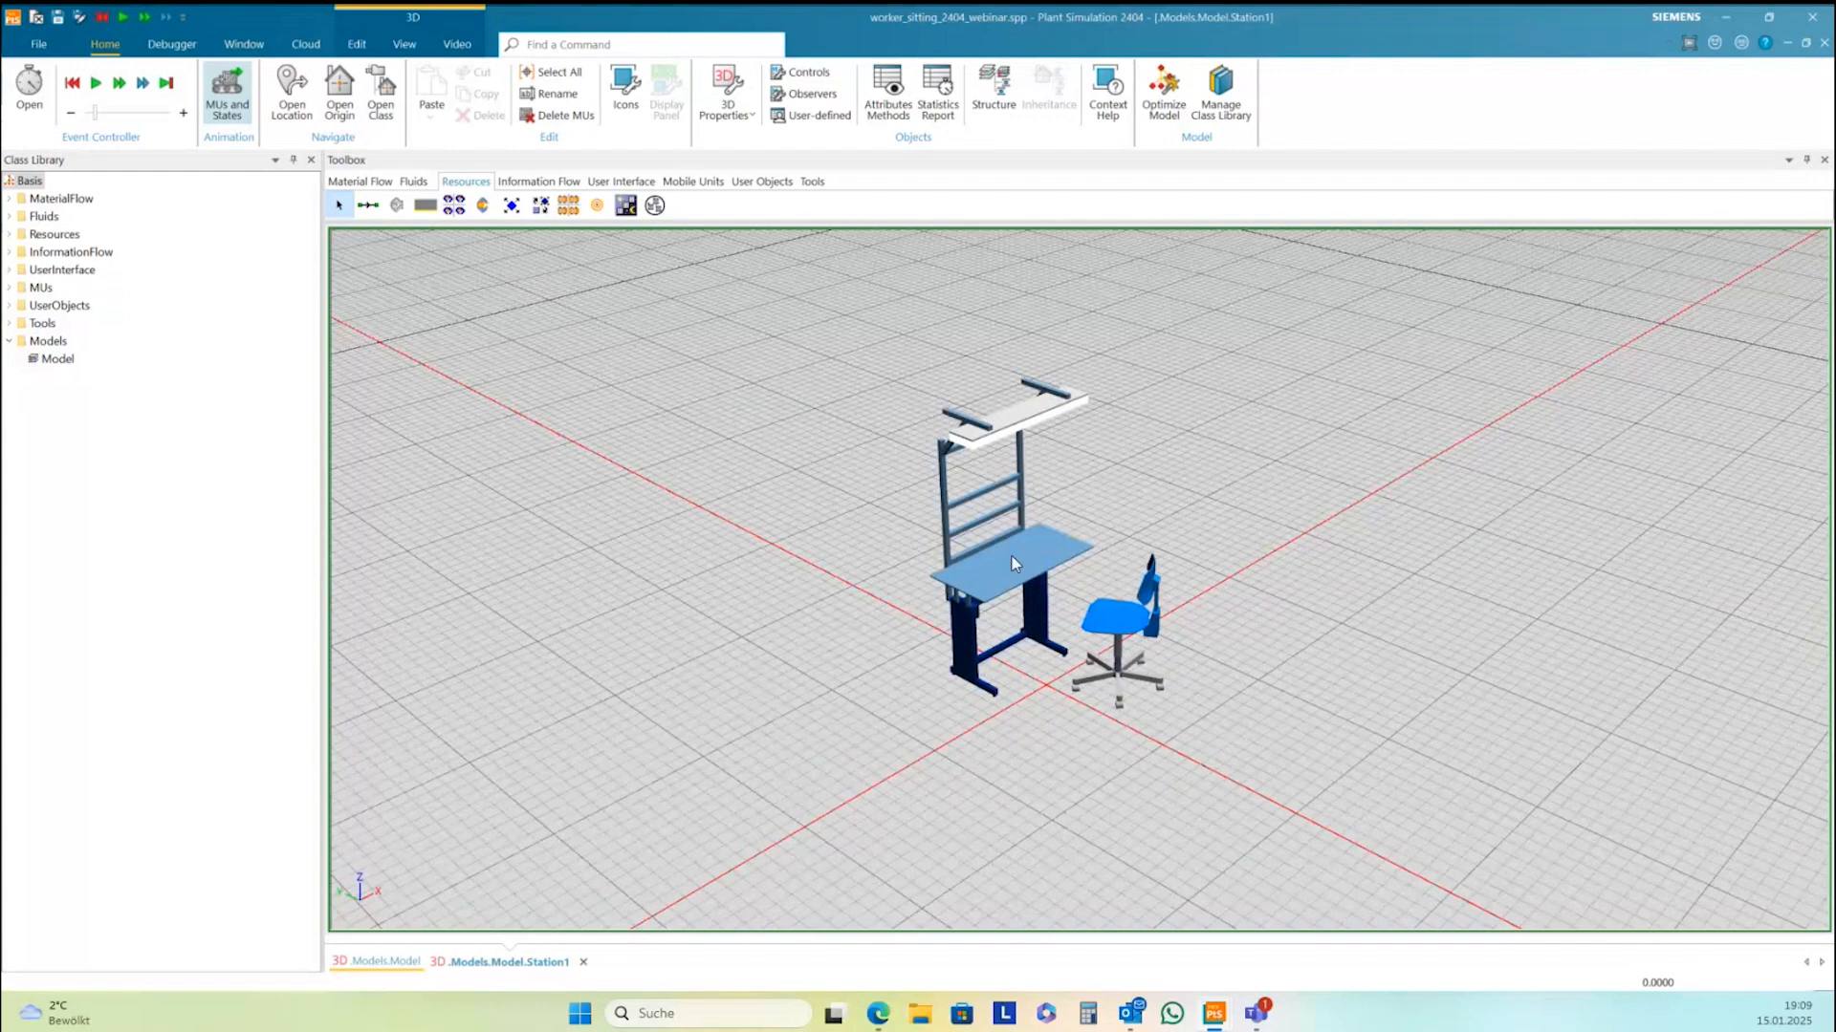
drag(1304, 684, 1367, 680)
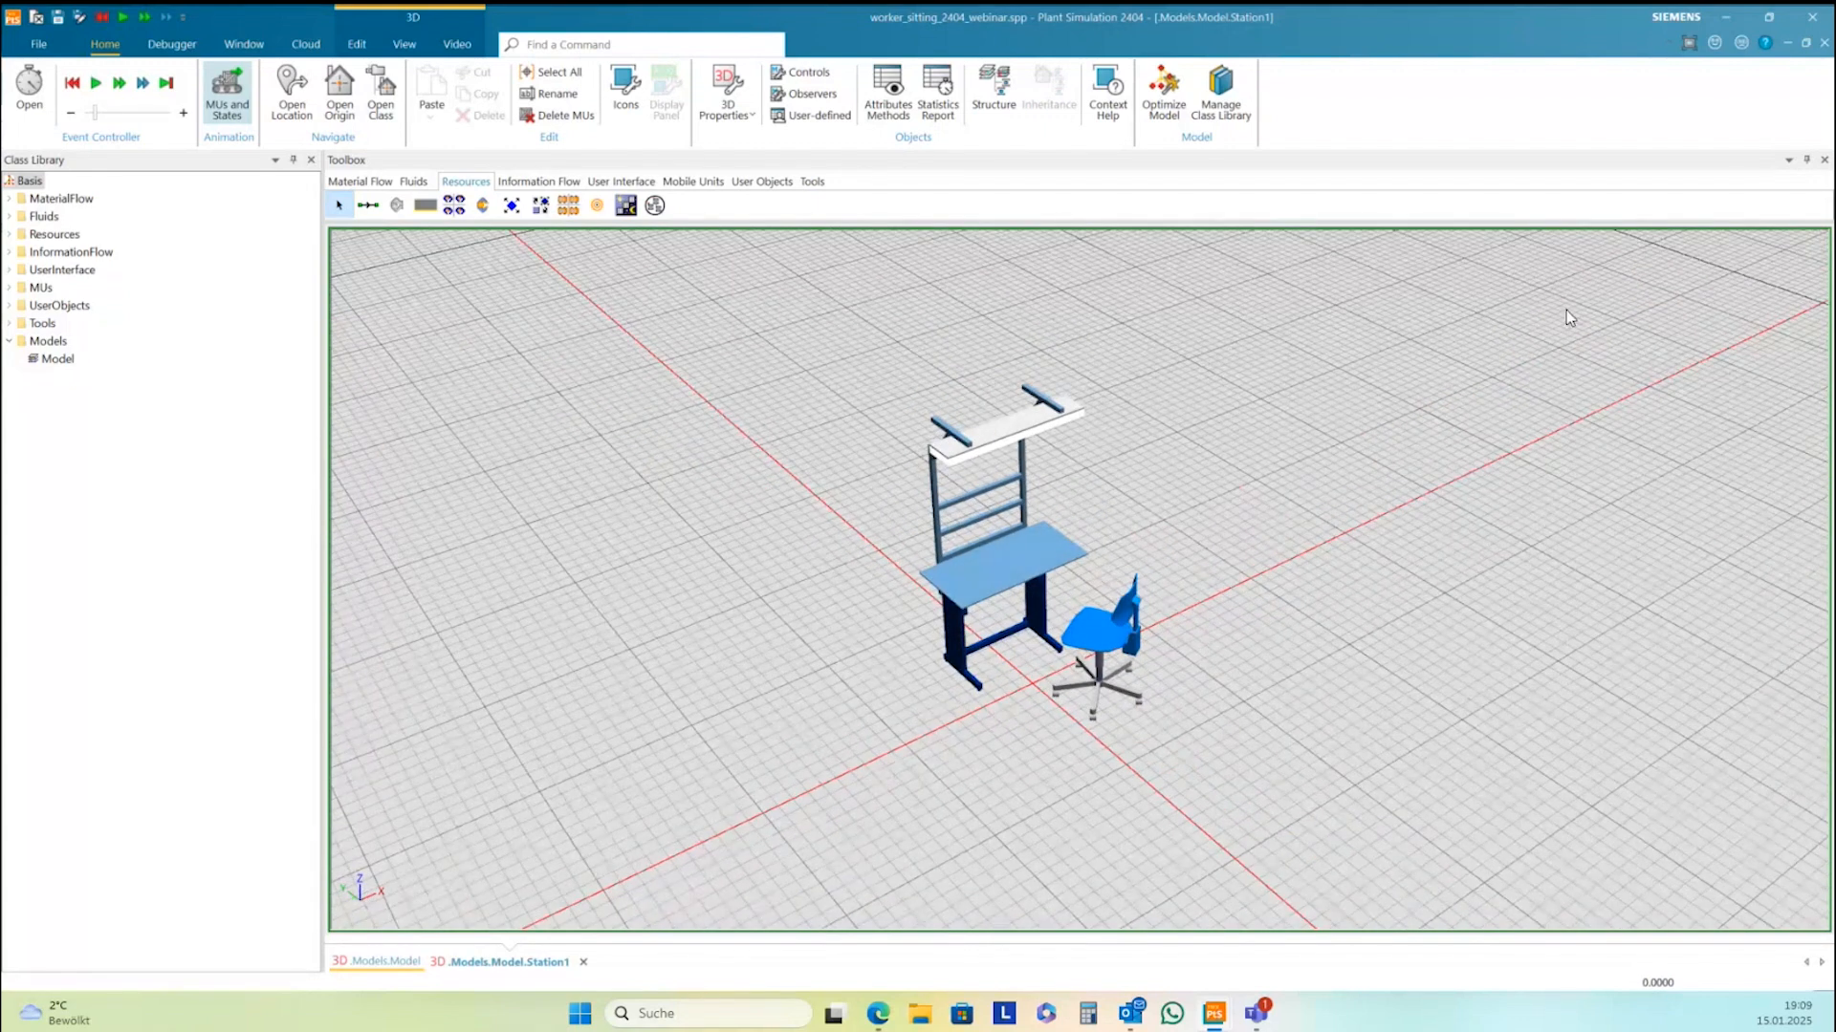
click(1823, 44)
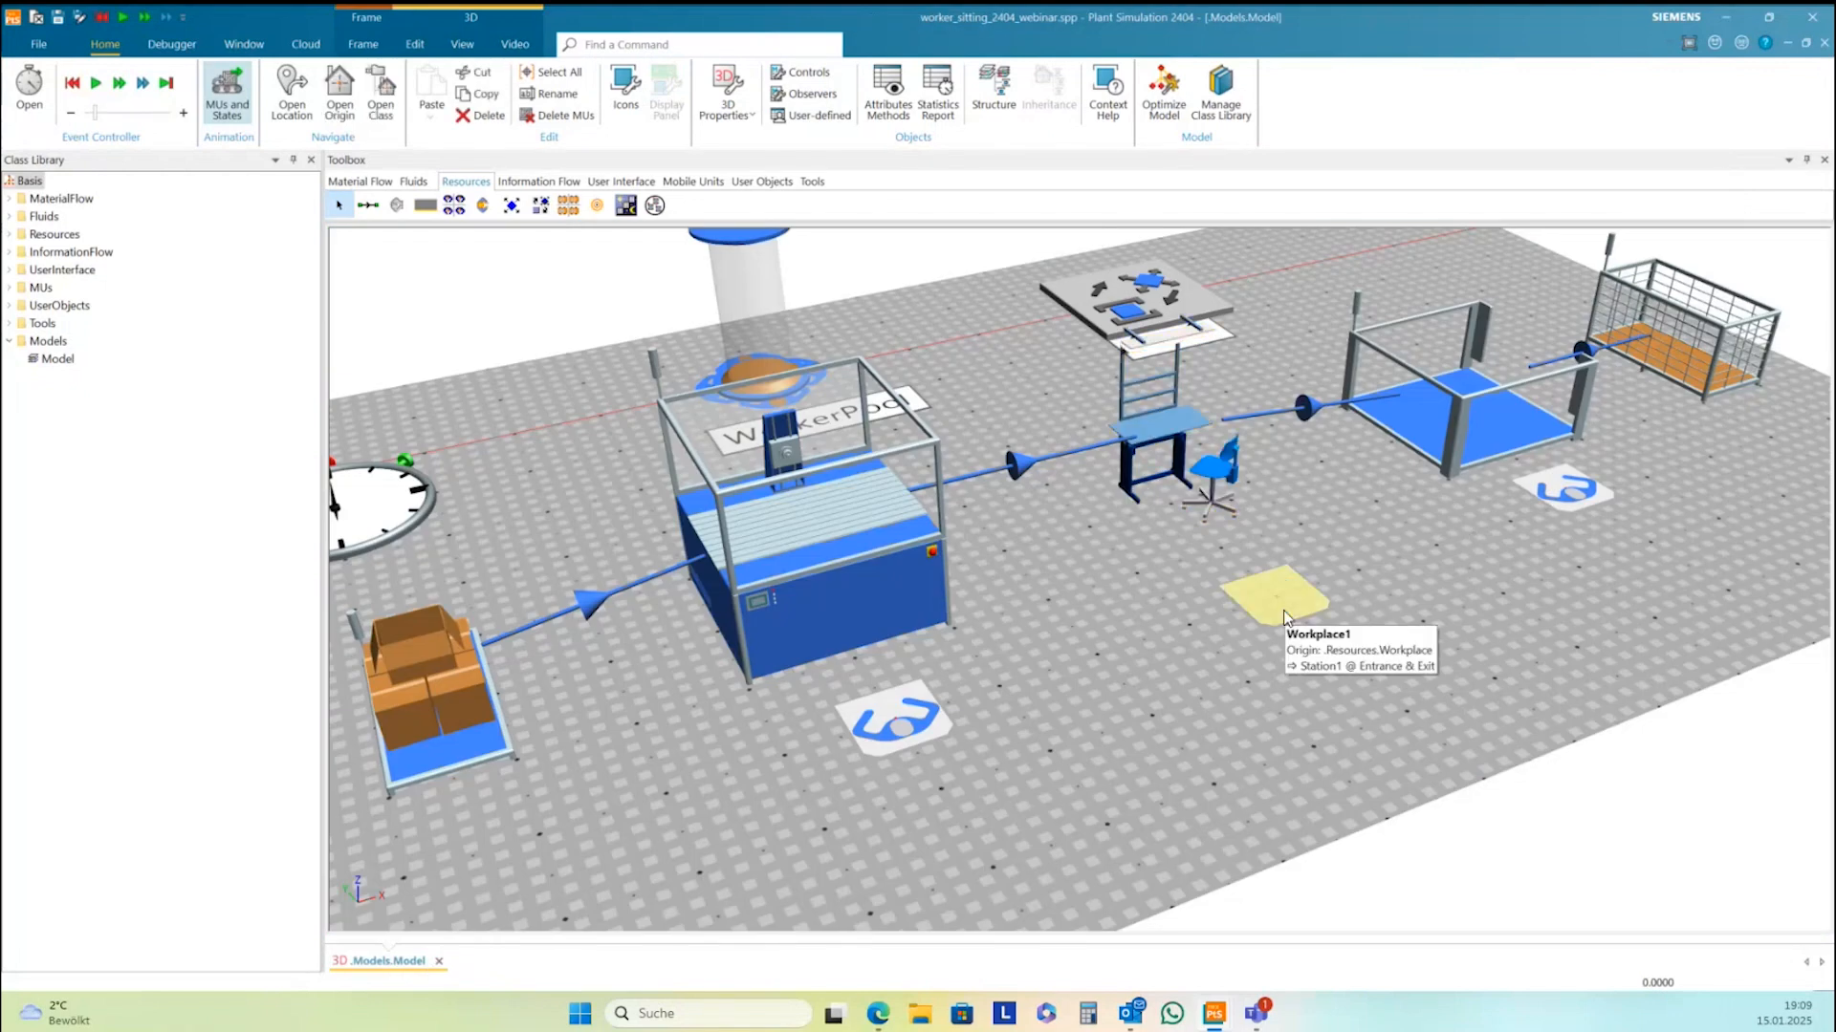
Move the second station's Workplace towards the inspection desk until it lies beneath the chair
key(Up)
key(Up)
key(Up)
key(Up)
key(Up)
key(Up)
key(Up)
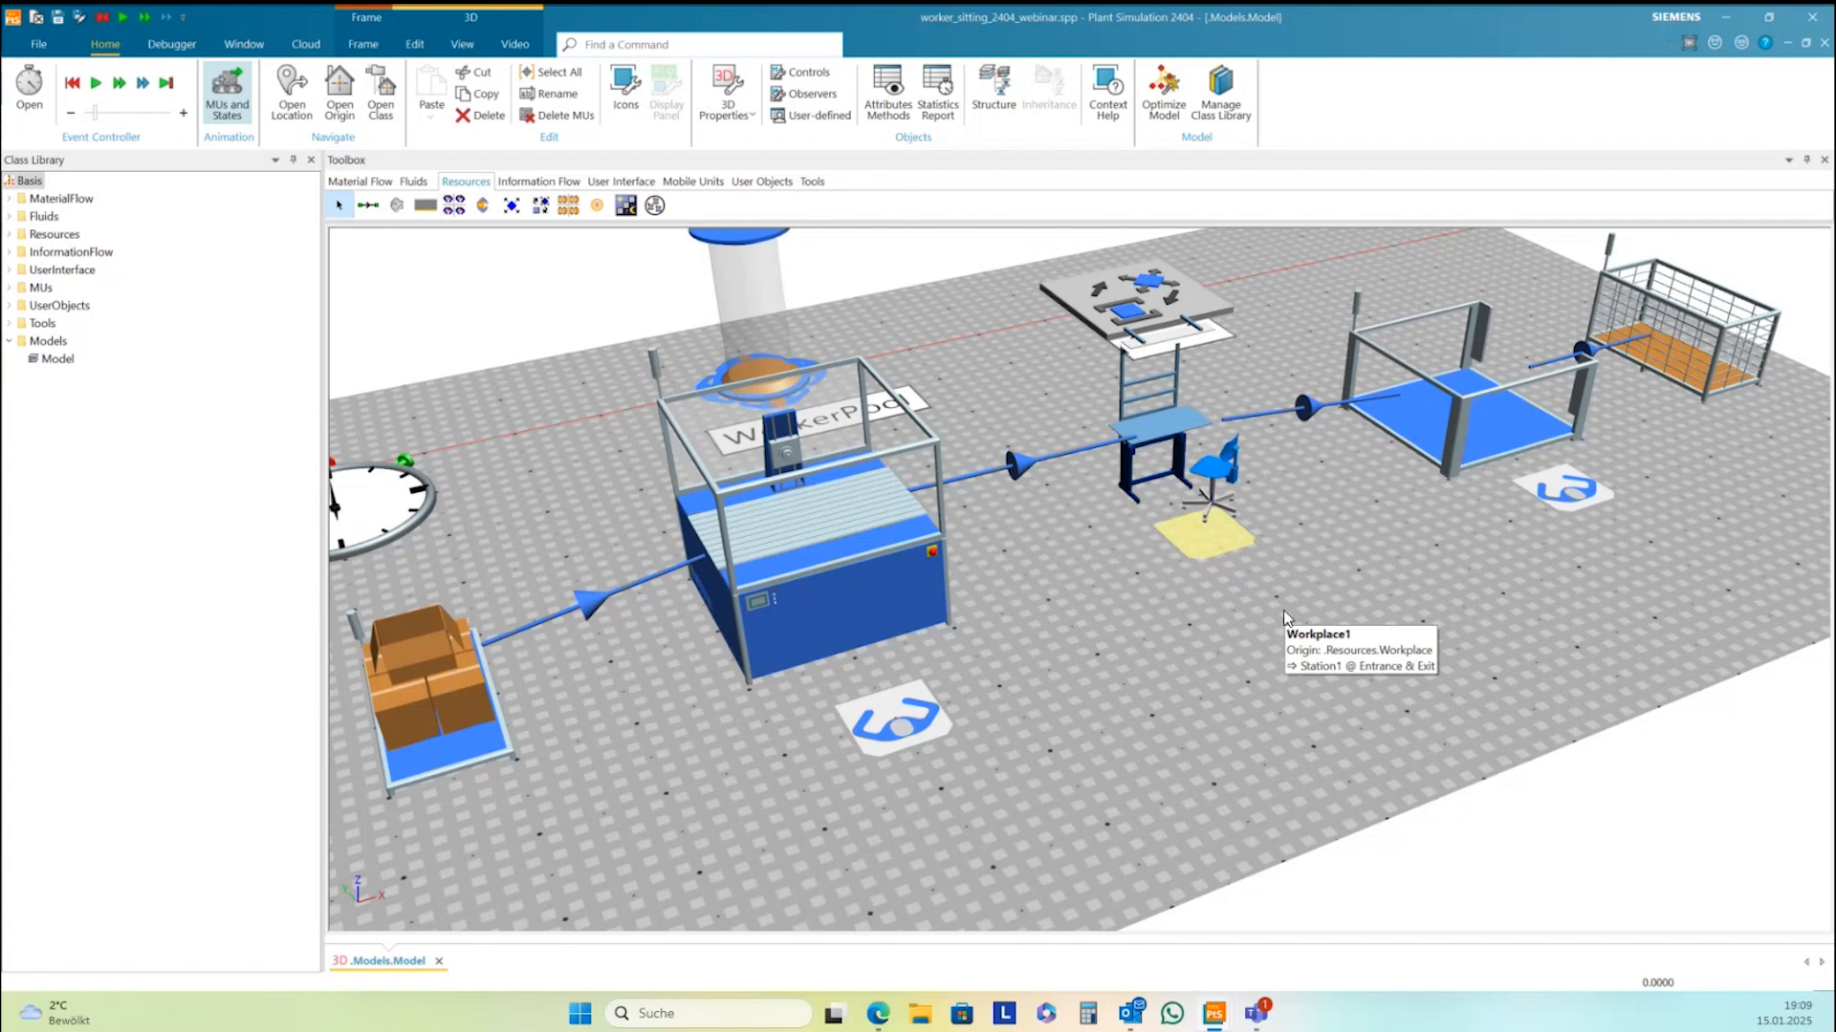
key(Up)
key(Up)
key(Right)
key(Right)
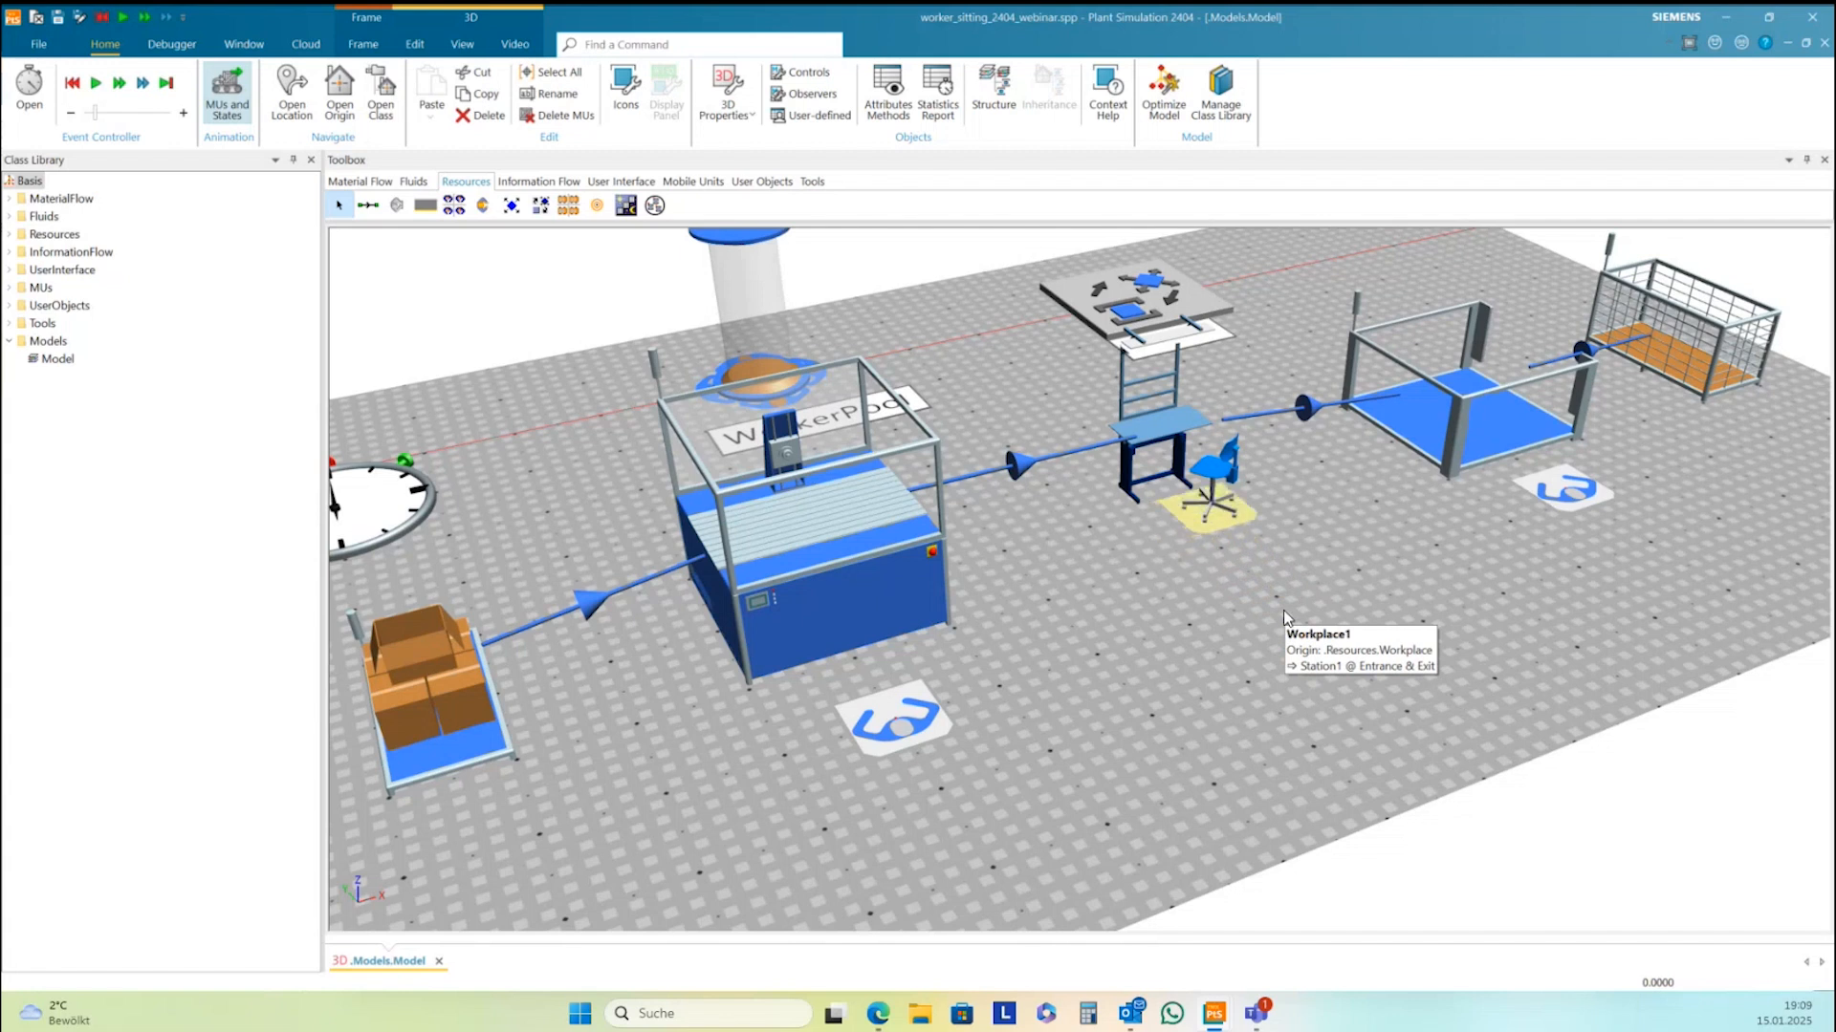
click(1319, 627)
right_drag(1319, 627, 1345, 643)
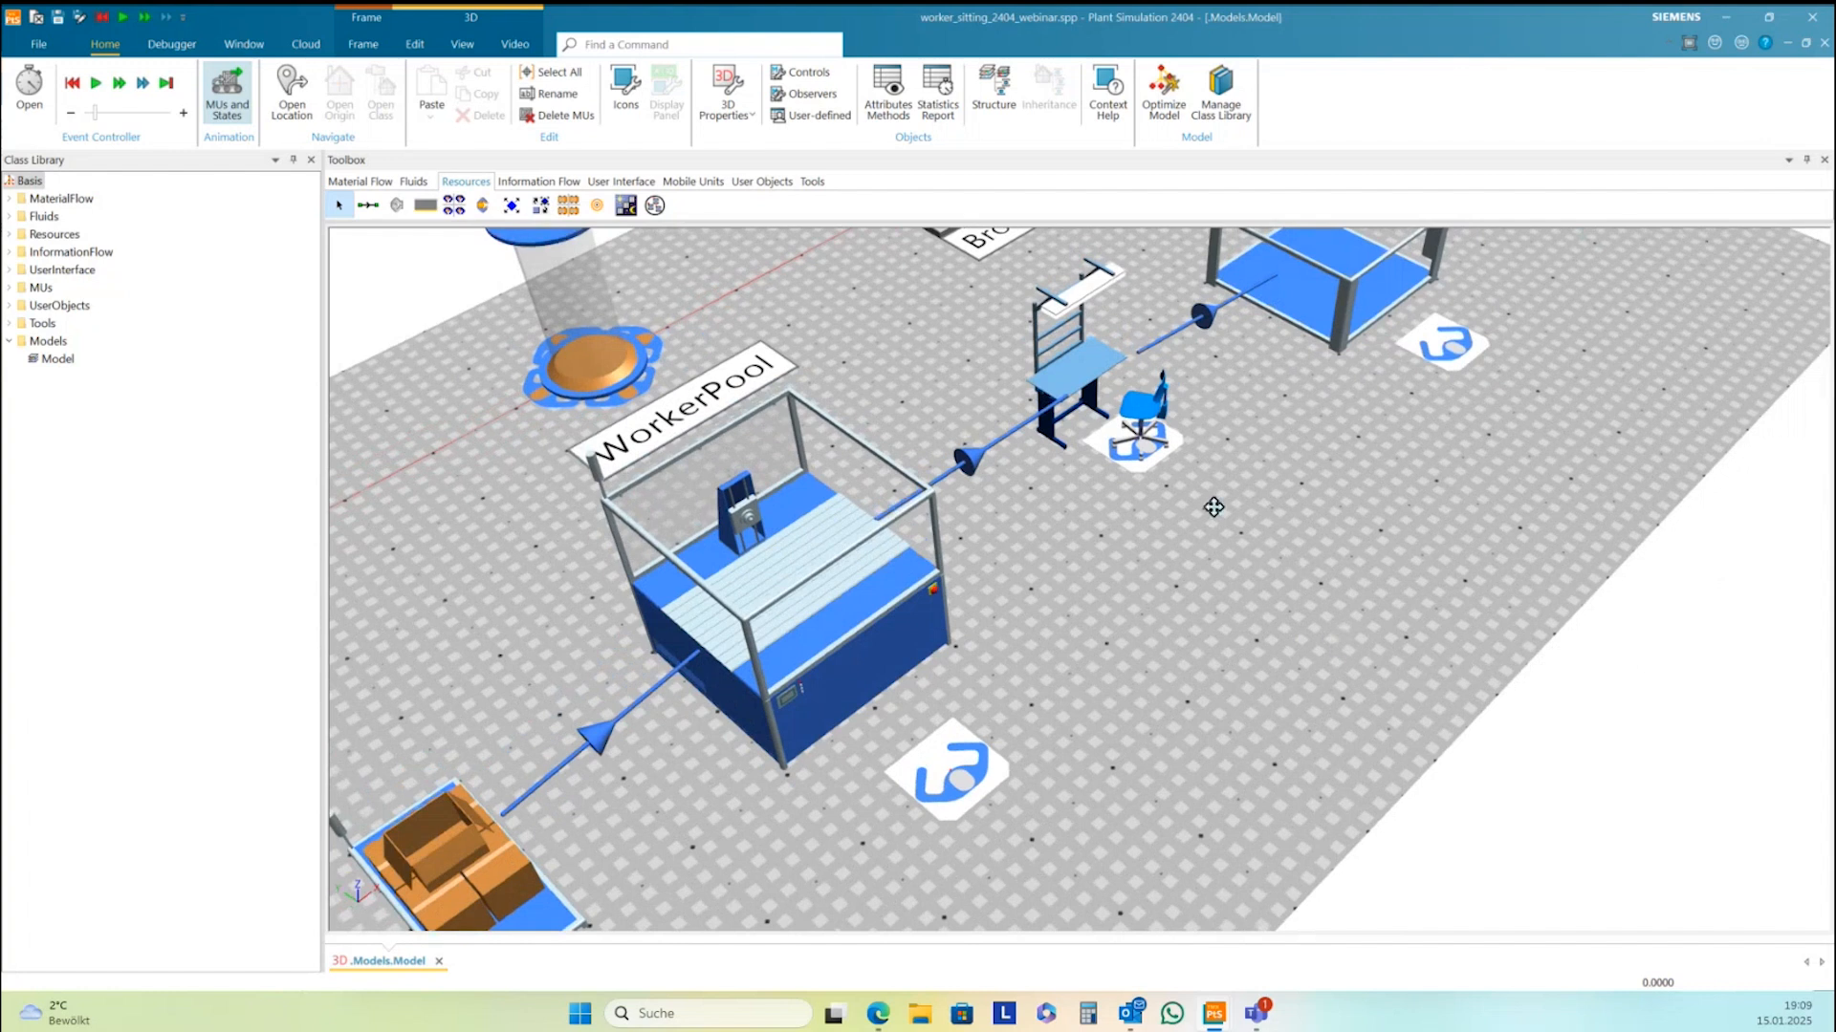
Run the simulation with the Workplace beneath the chair and stop it when asked about the unreachable Workplace
drag(1214, 507, 1242, 606)
right_drag(1245, 635, 1214, 637)
right_click(1236, 679)
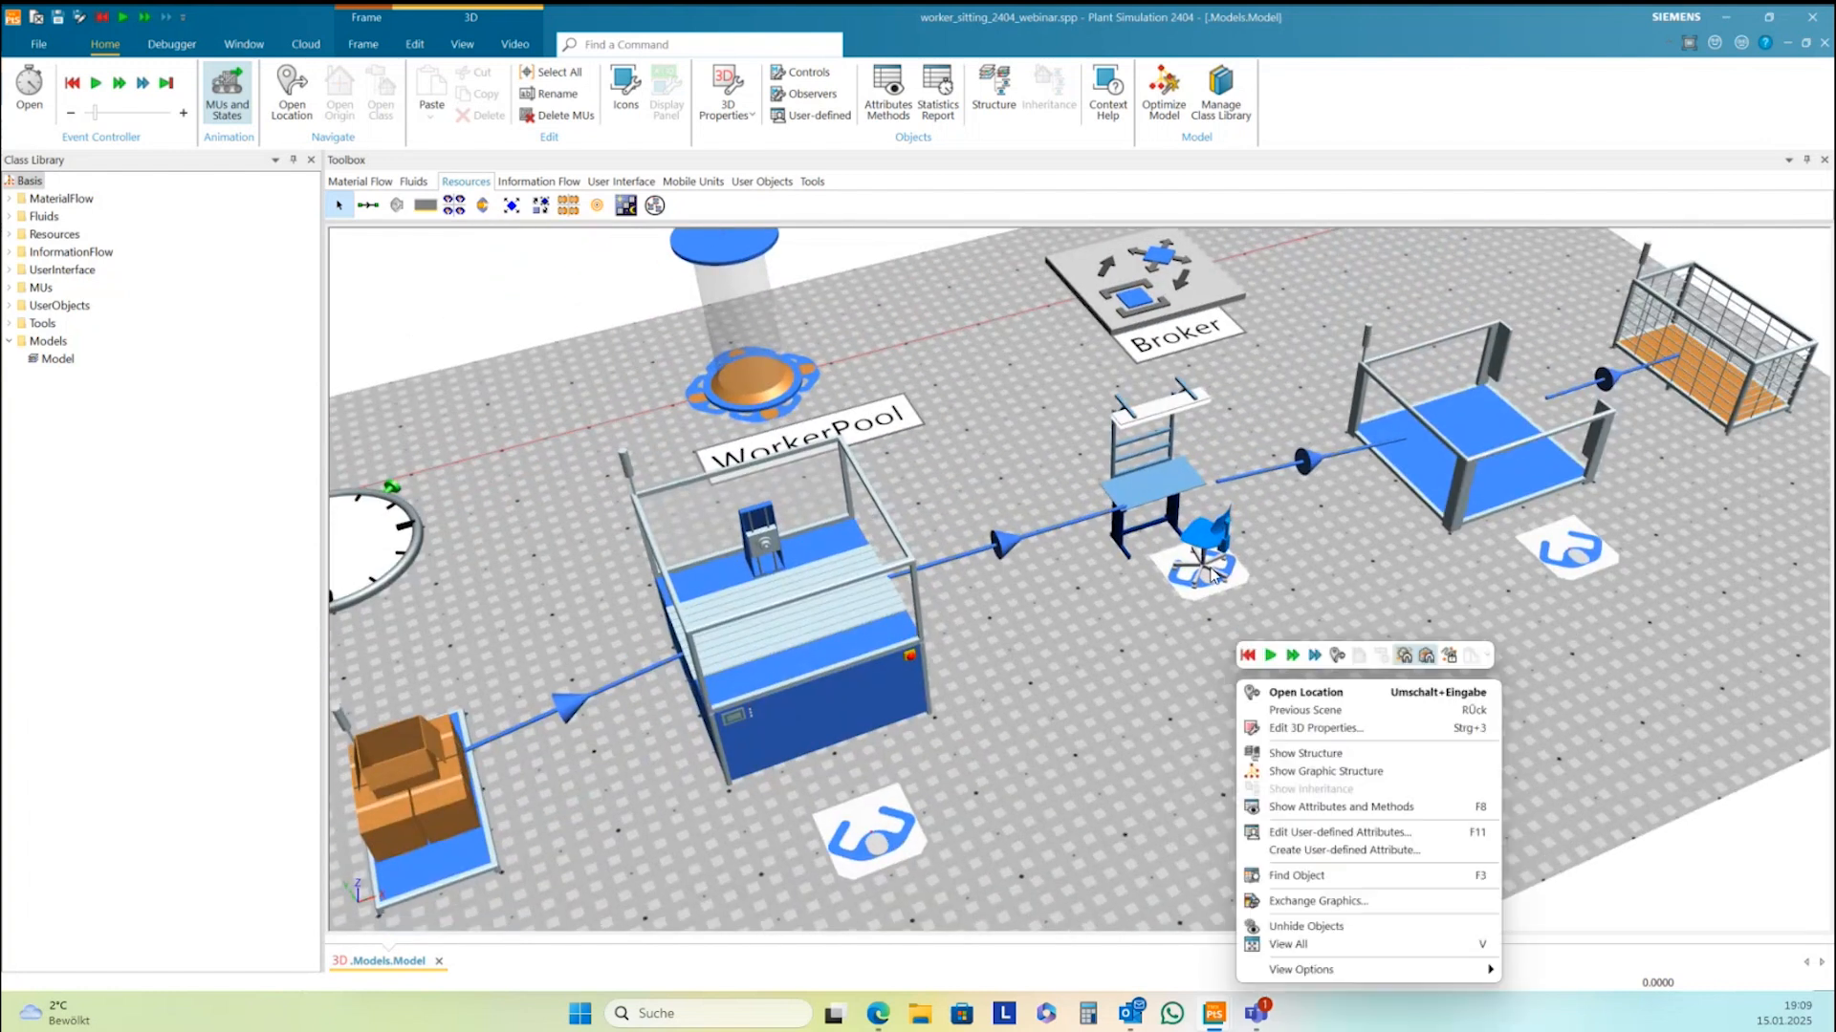
click(1213, 595)
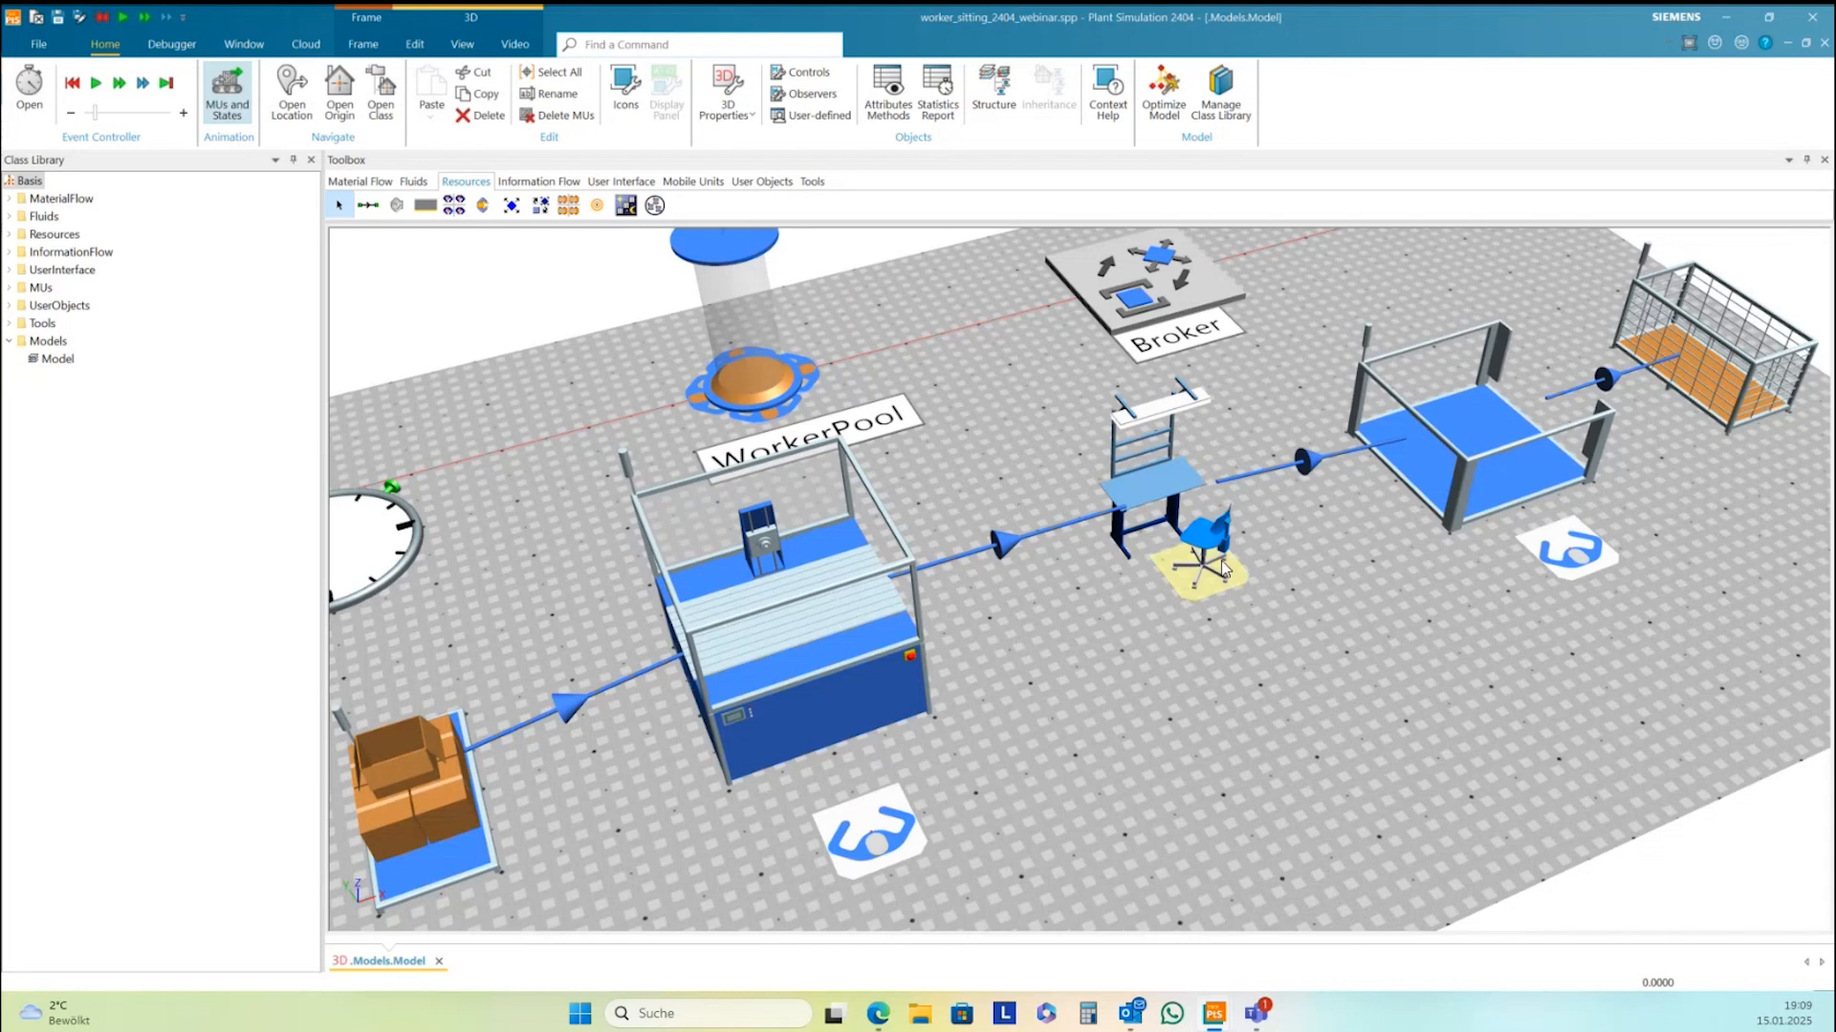
scroll(1324, 622, down, 3)
right_drag(1324, 622, 1318, 659)
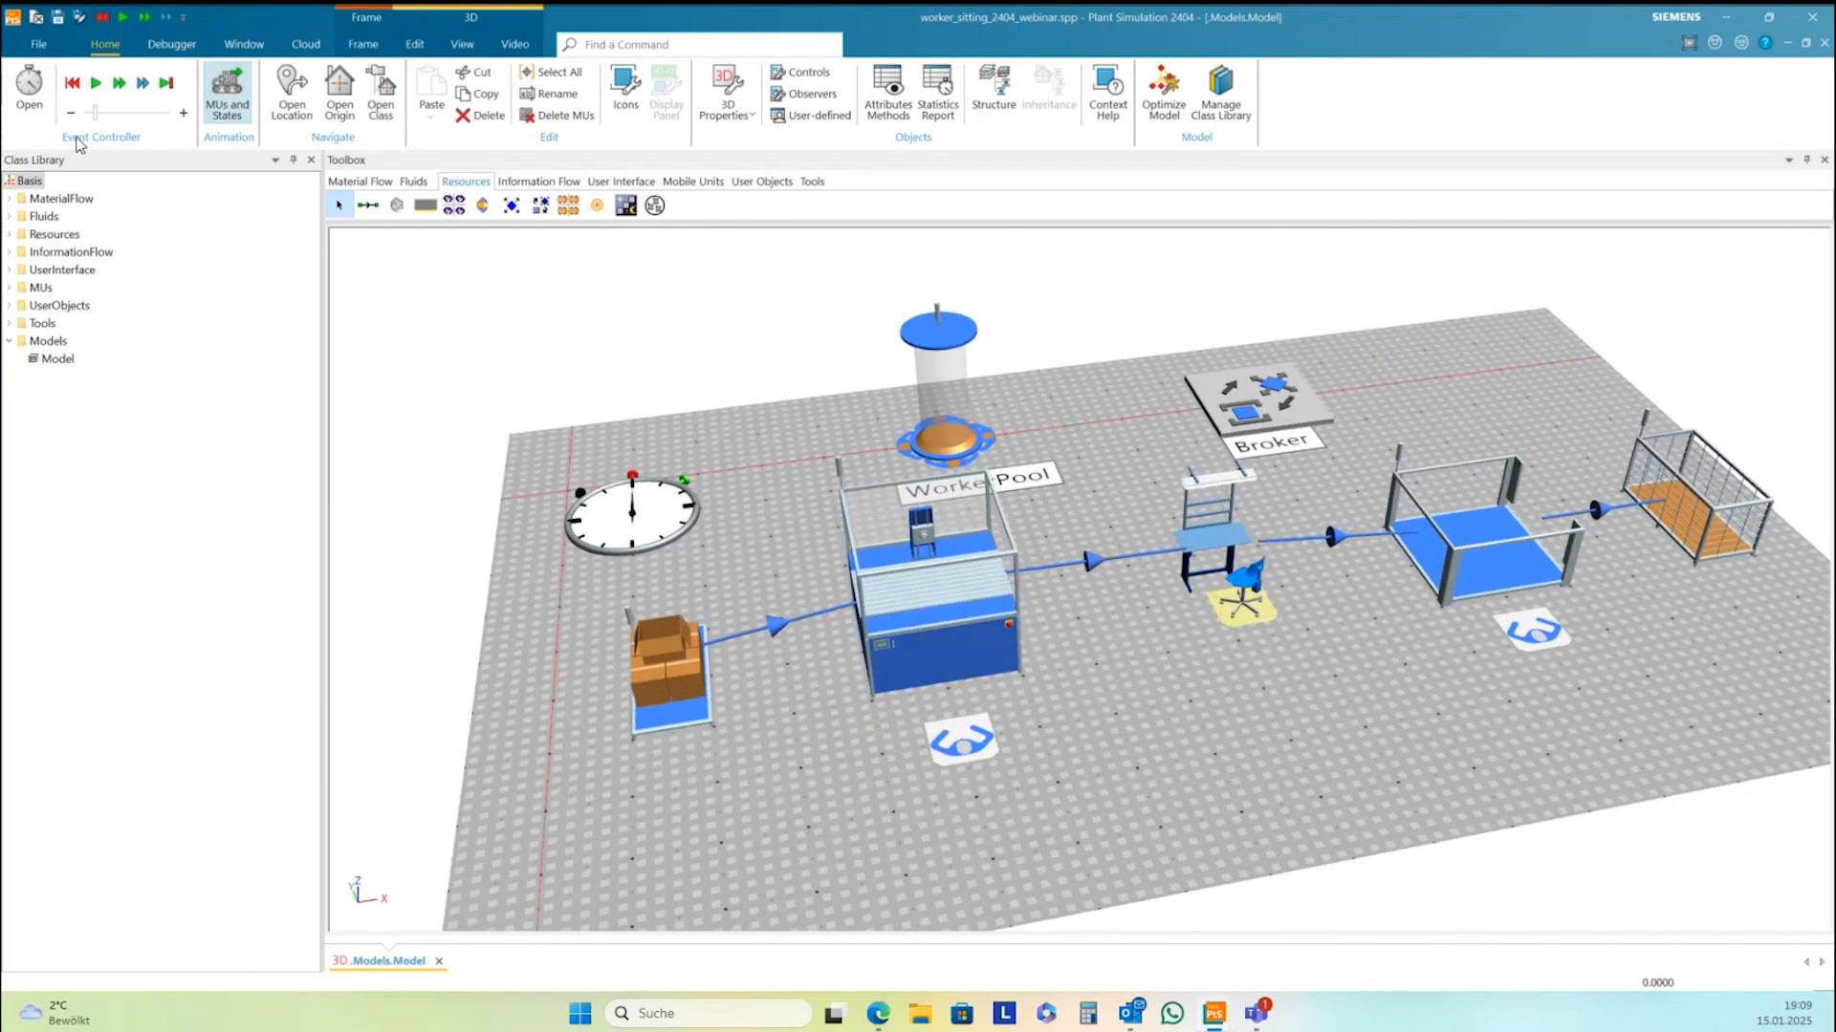
click(96, 85)
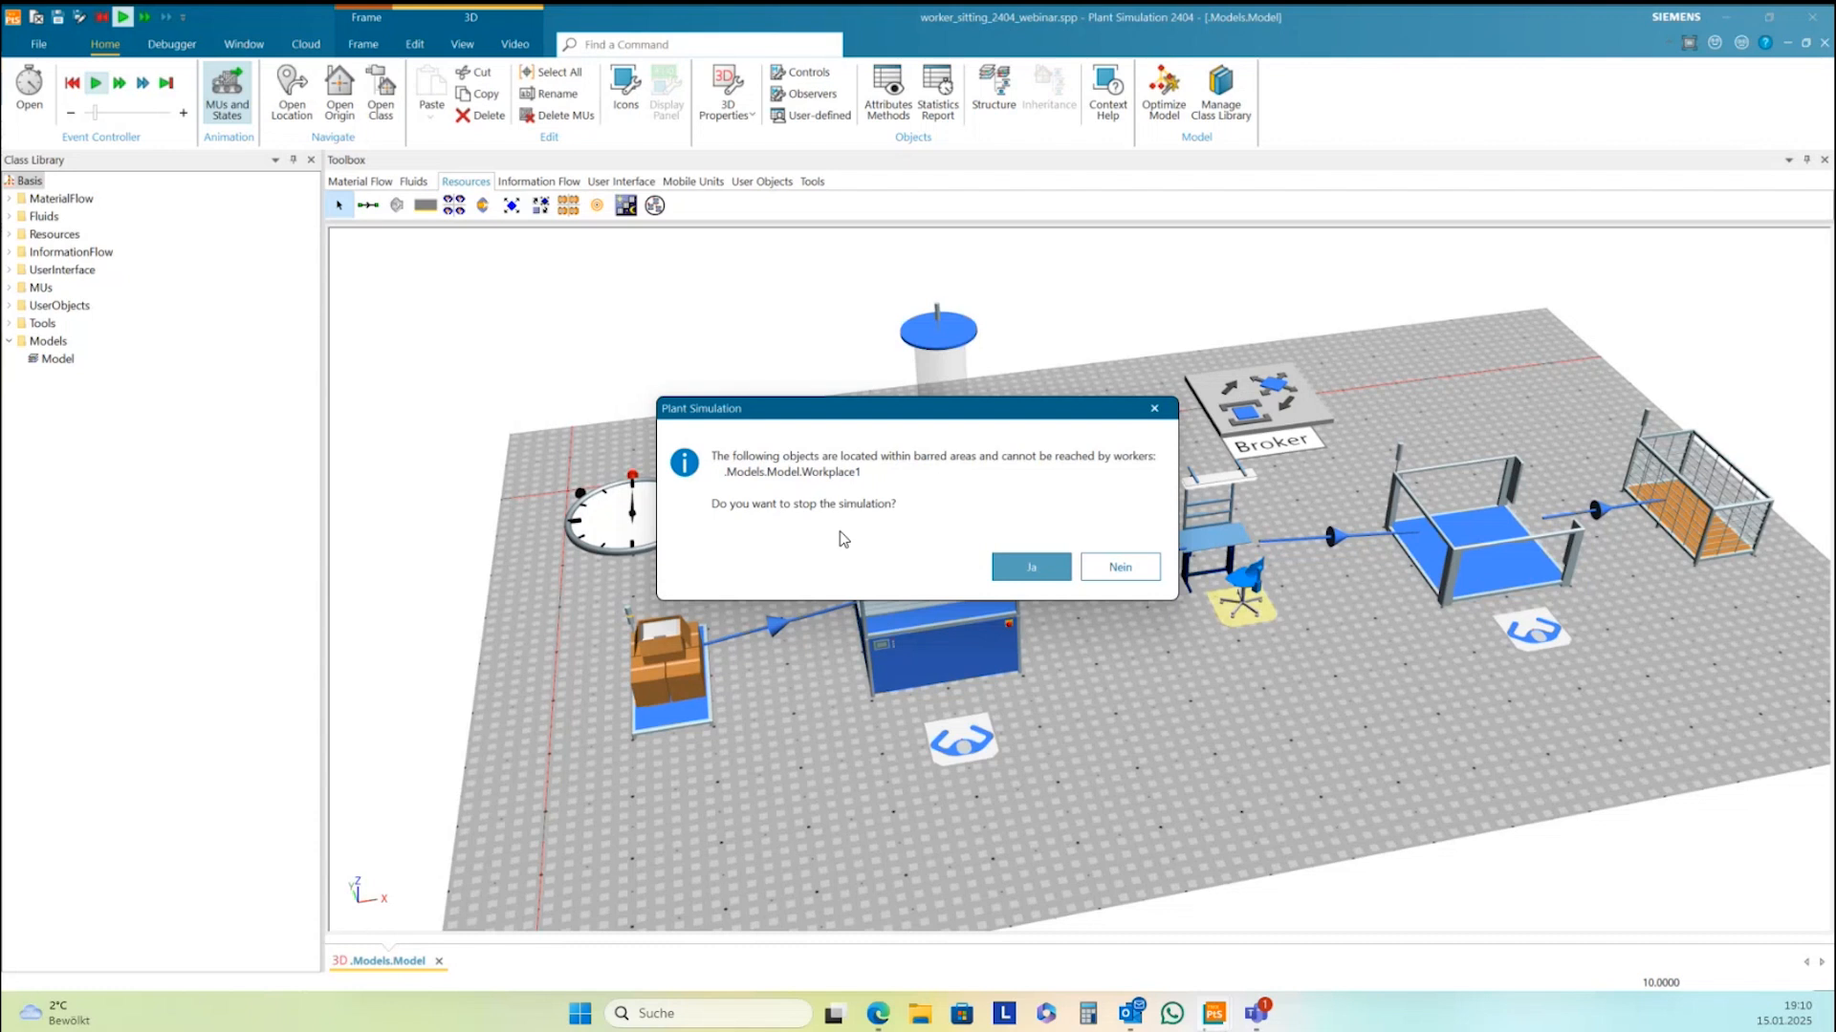
drag(916, 413, 958, 416)
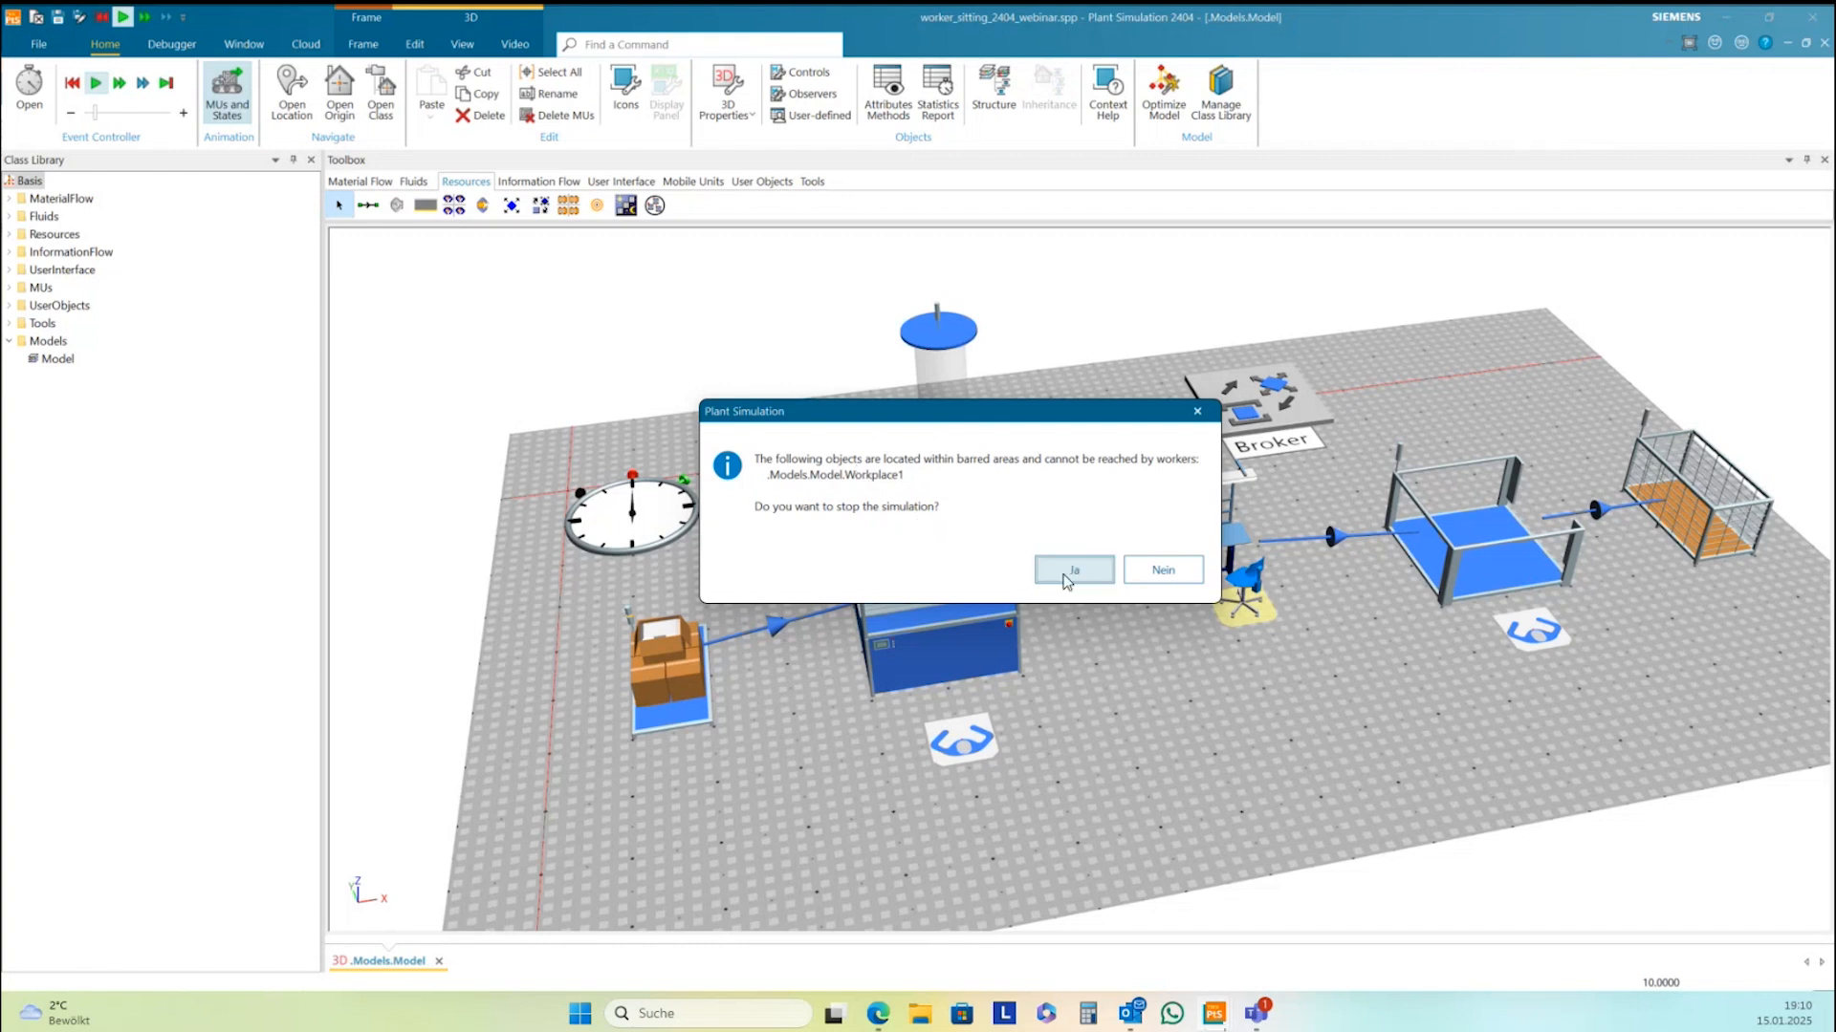
click(1065, 571)
Display the barred areas for workers and examine the one around the inspection desk
scroll(1063, 575, up, 5)
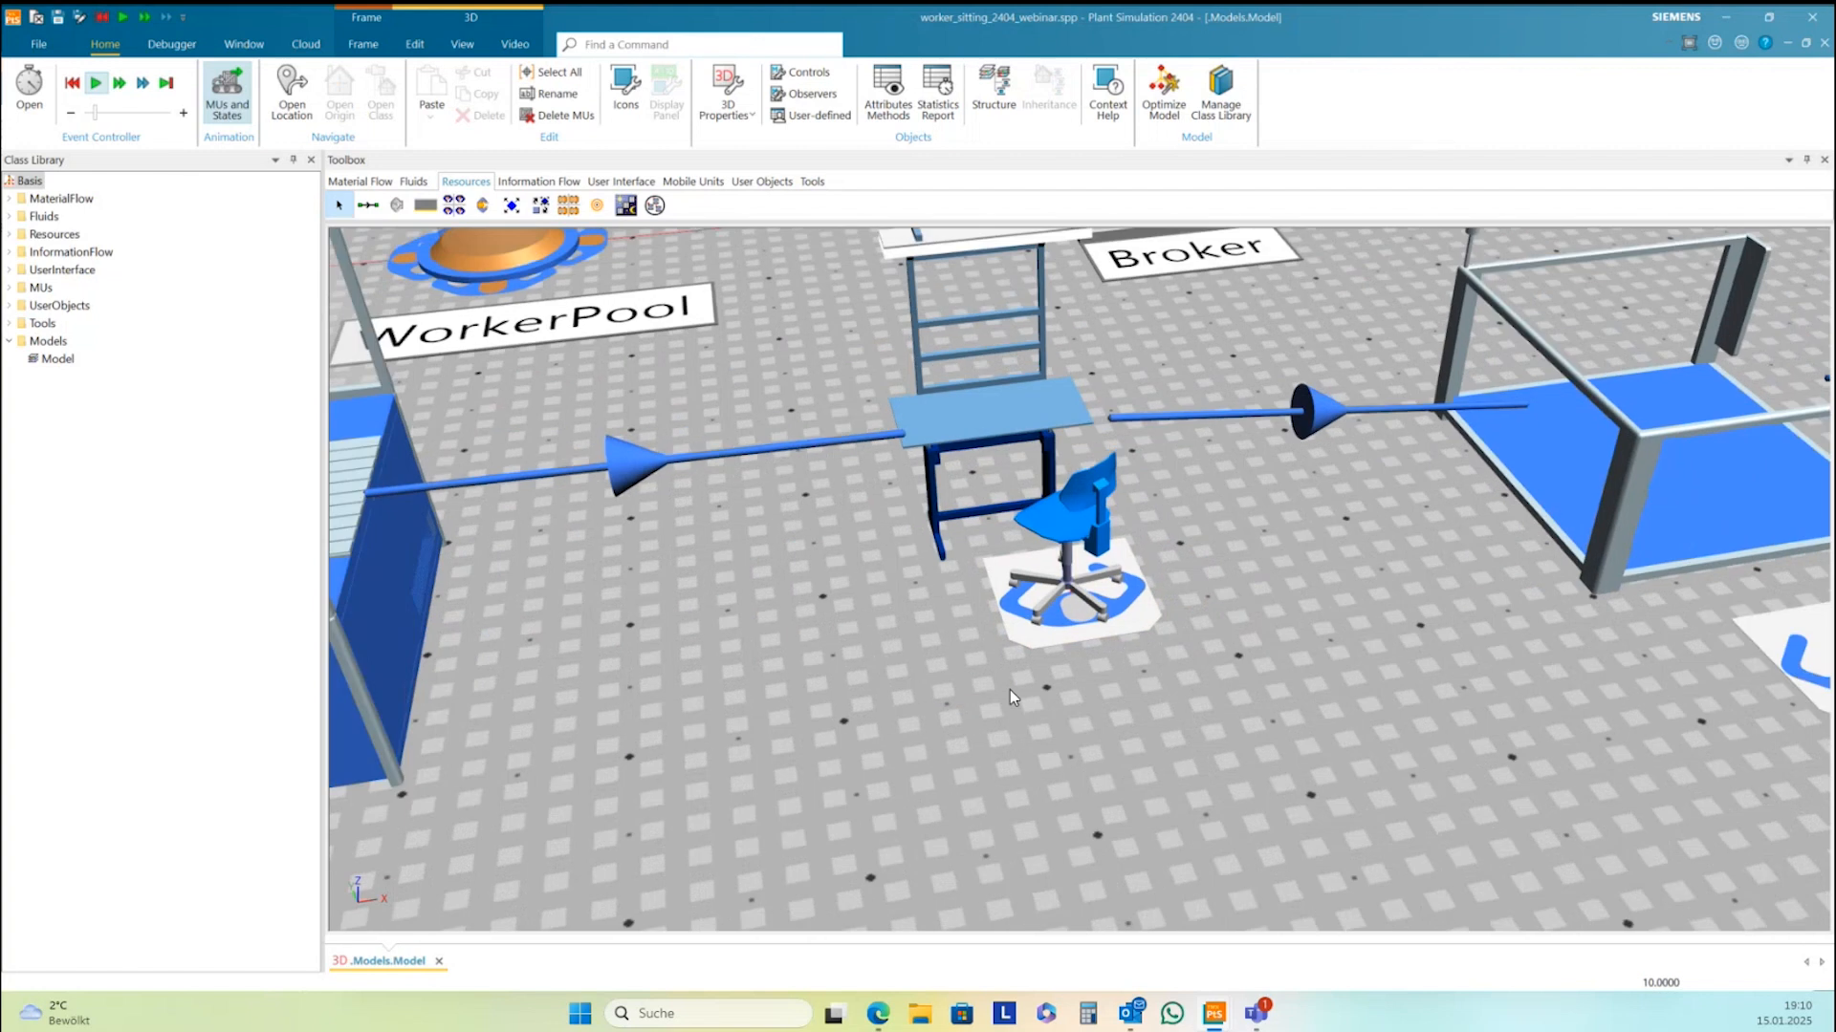
scroll(1010, 690, down, 5)
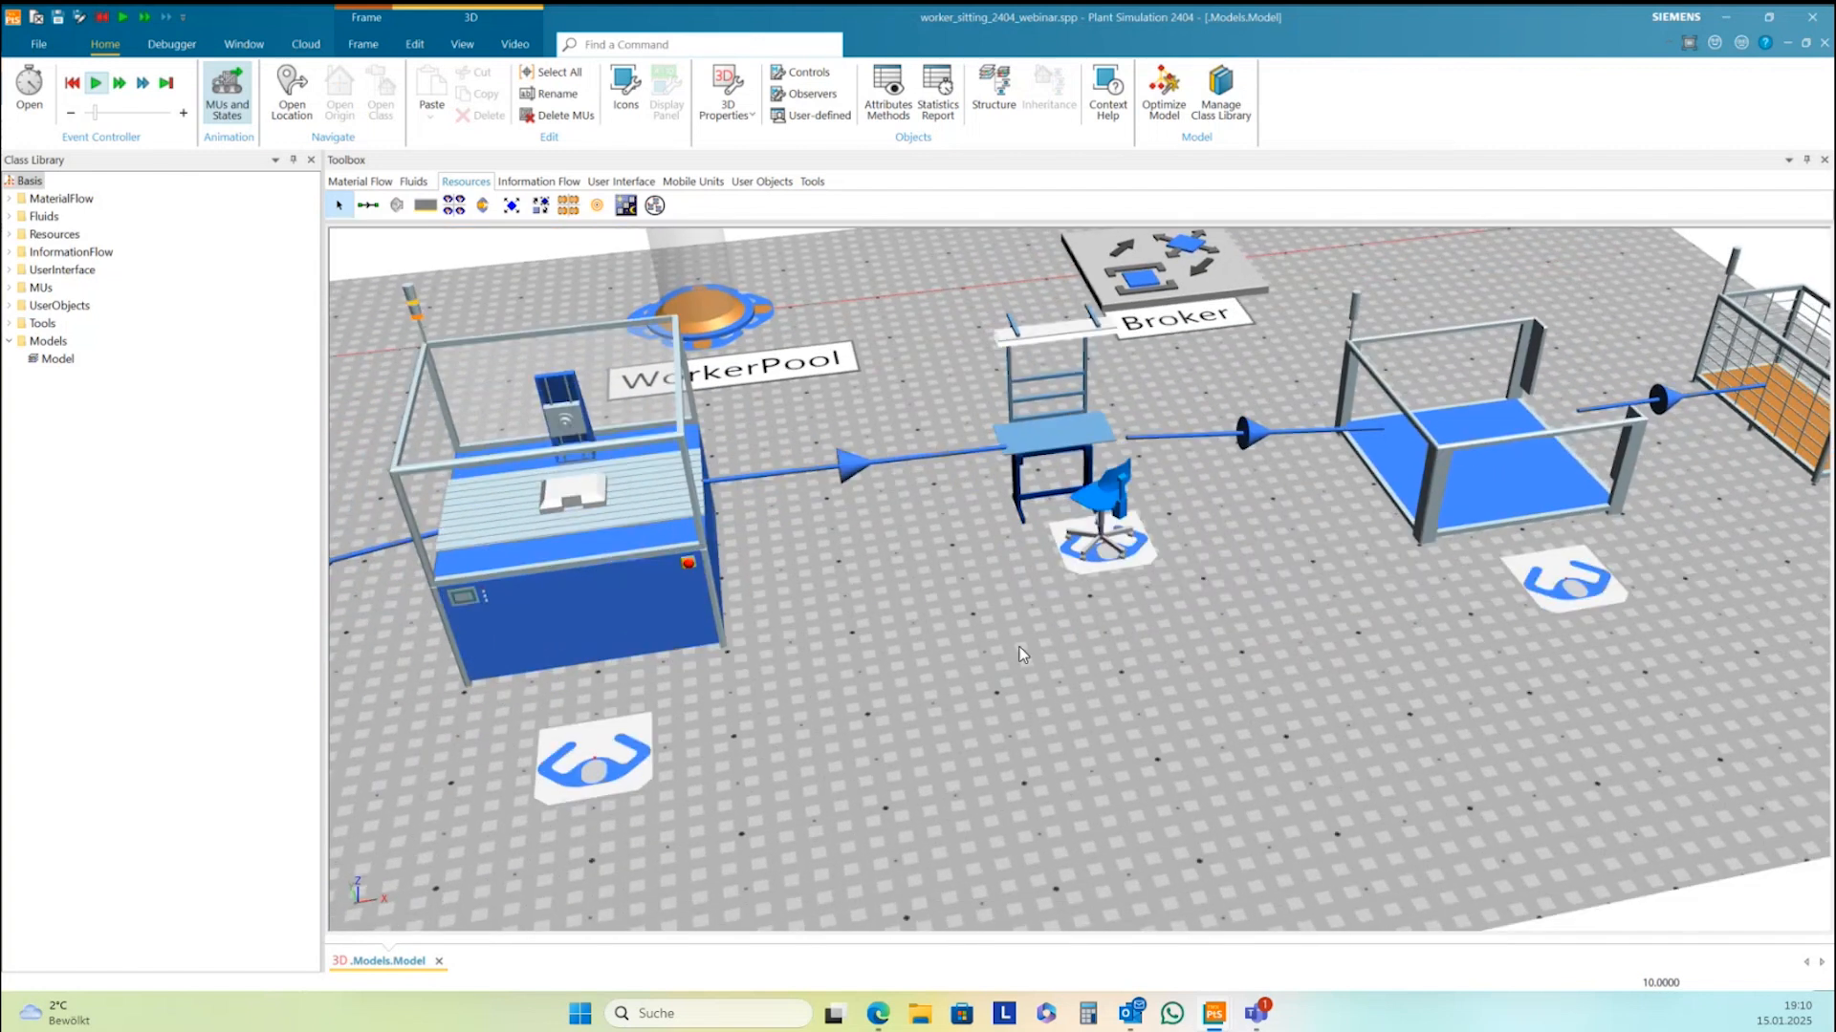
key(o)
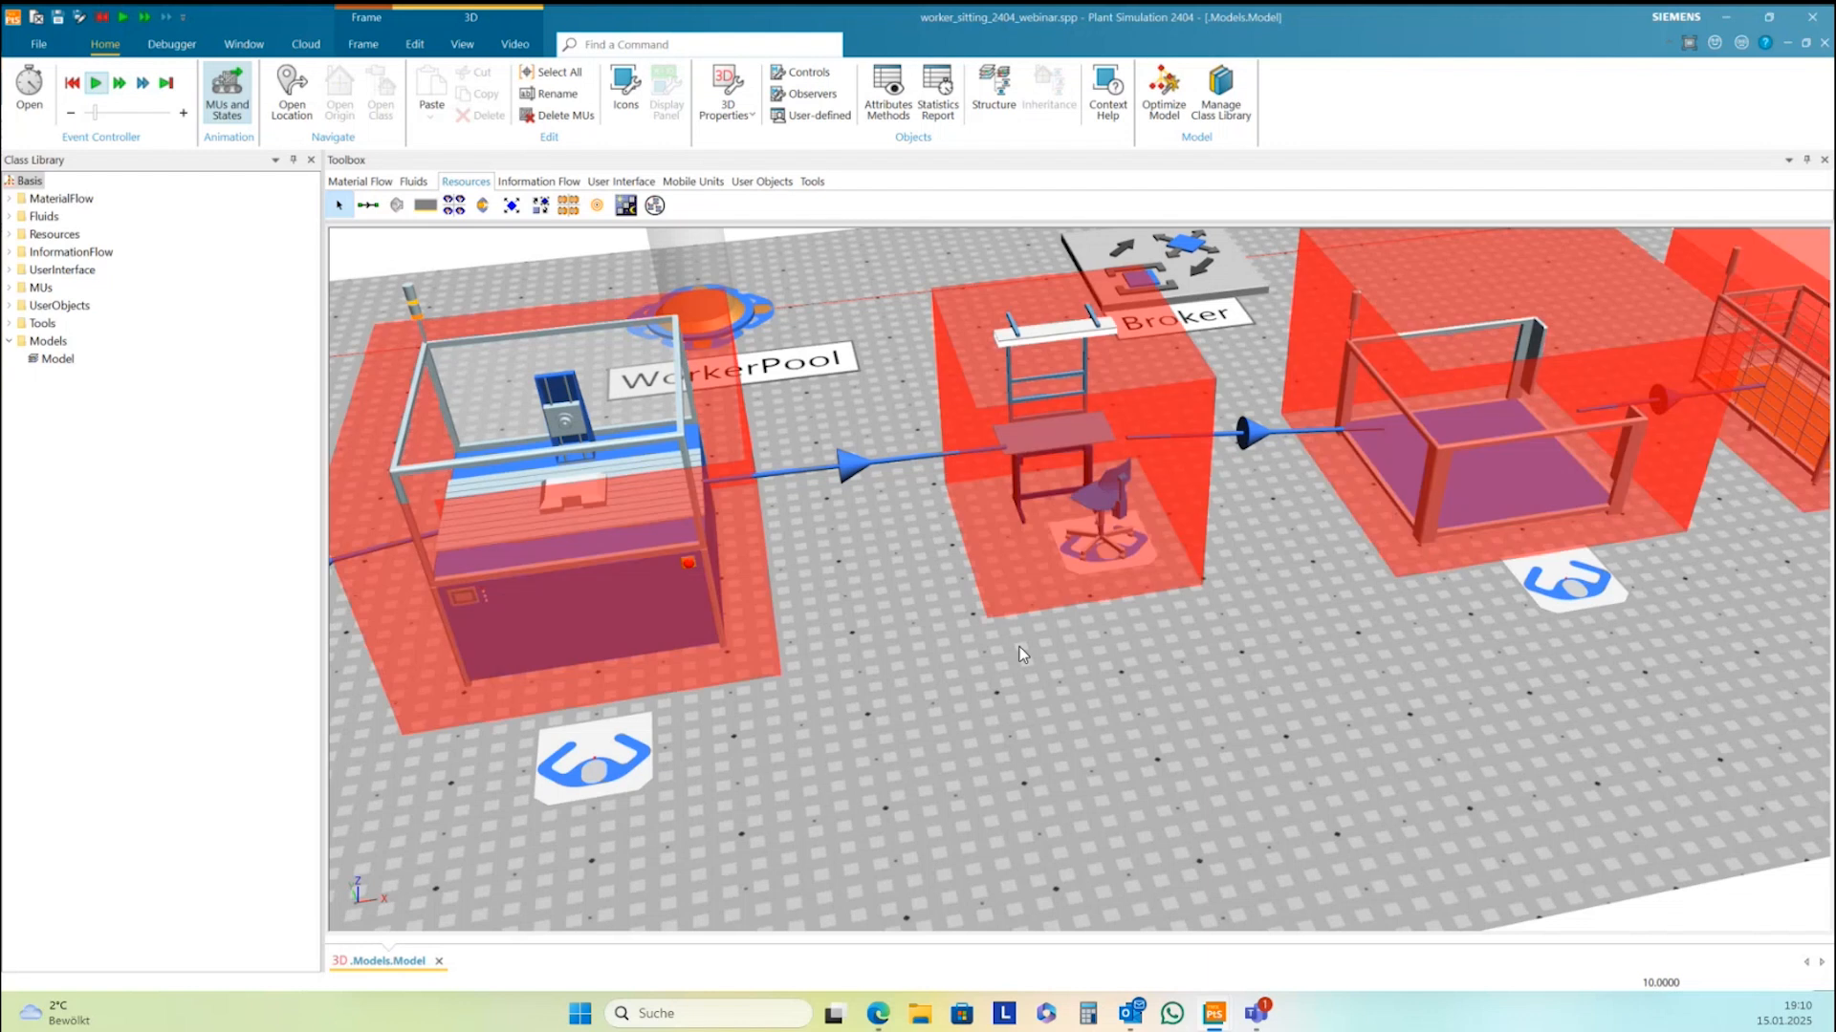
mouse_move(972, 716)
middle_down()
mouse_move(1065, 716)
mouse_move(966, 721)
mouse_move(968, 742)
middle_up()
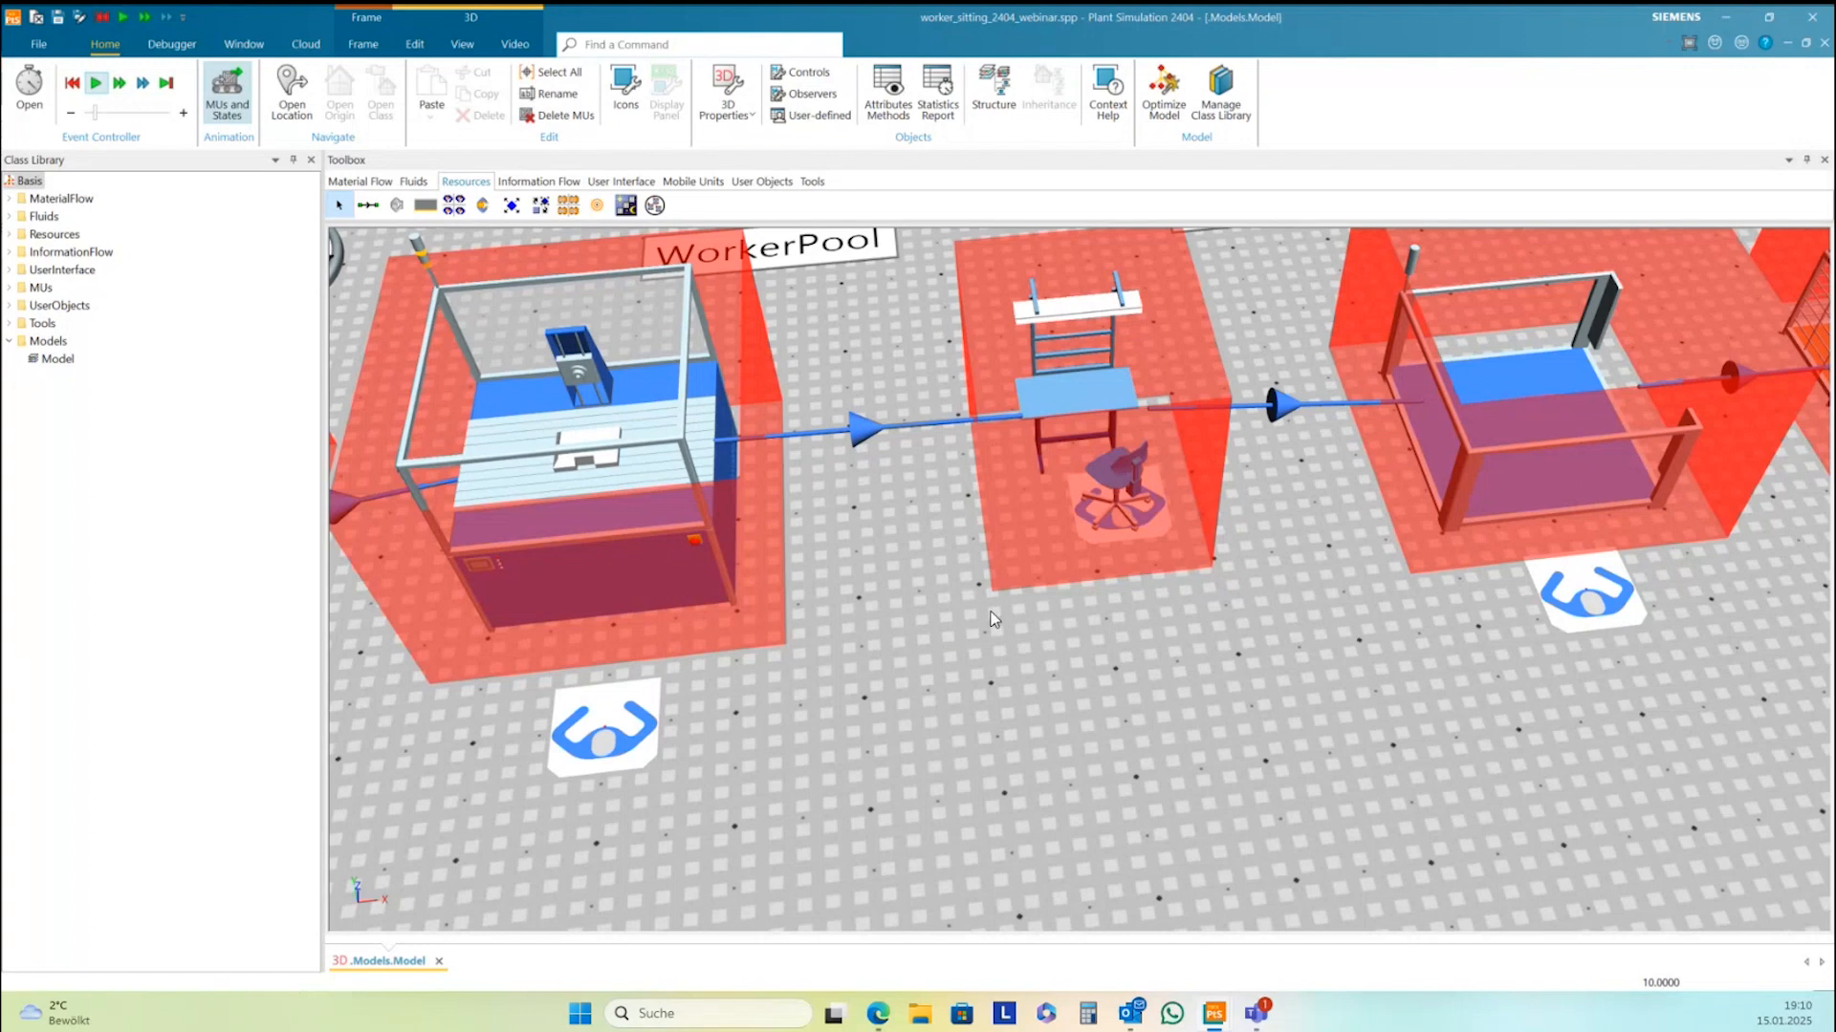
Set the inspection desk station's obstacle for worker to (None) in its 3D properties and apply the change
click(1062, 389)
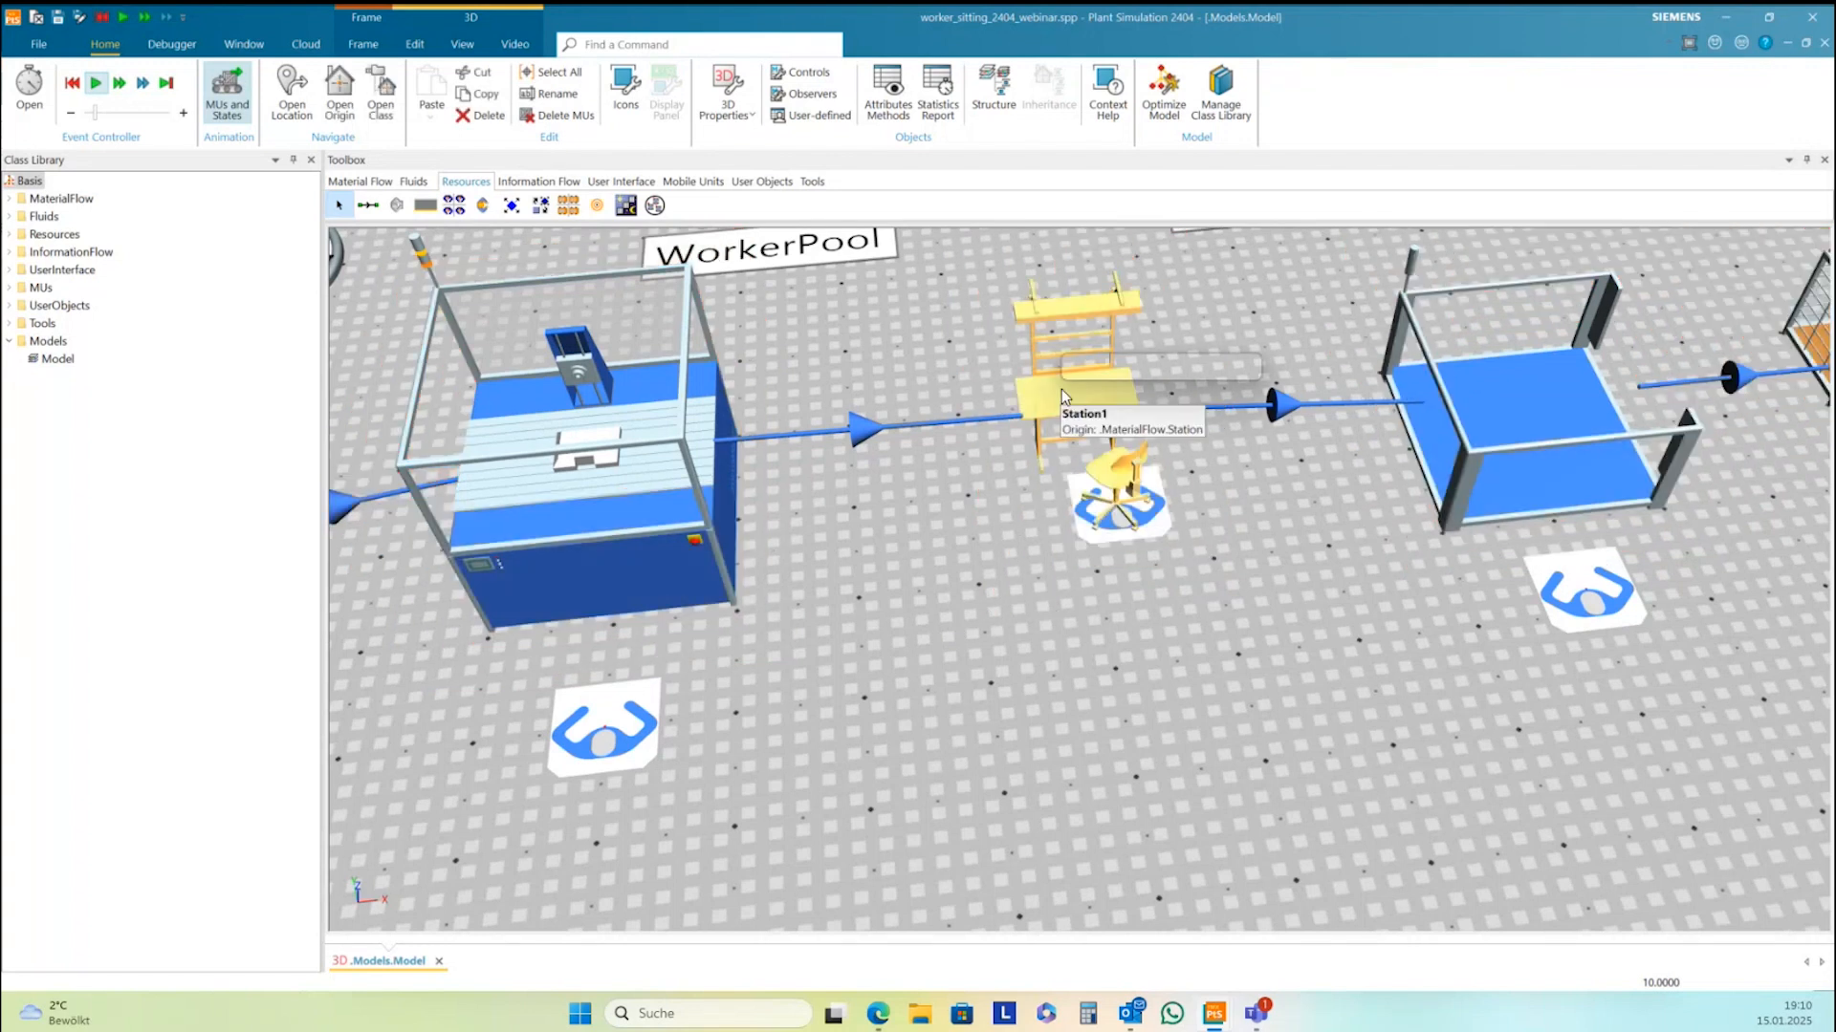
right_click(1061, 388)
click(1116, 441)
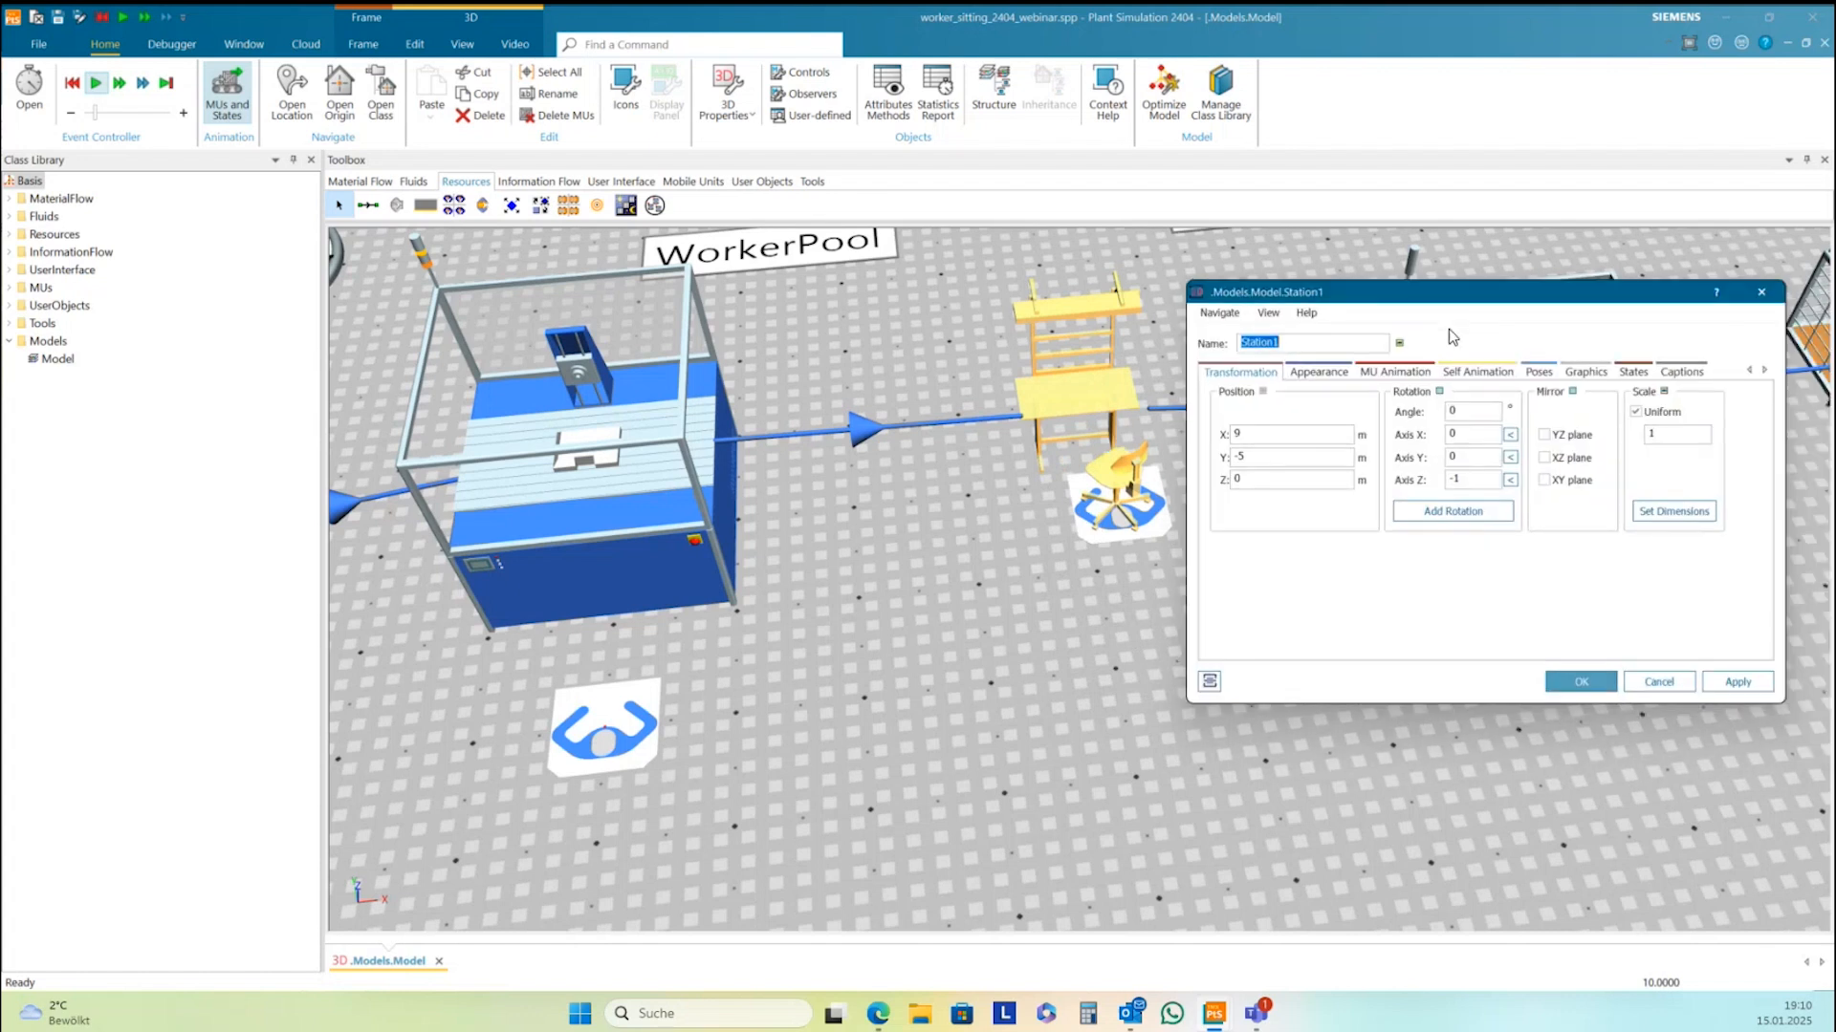
click(1586, 372)
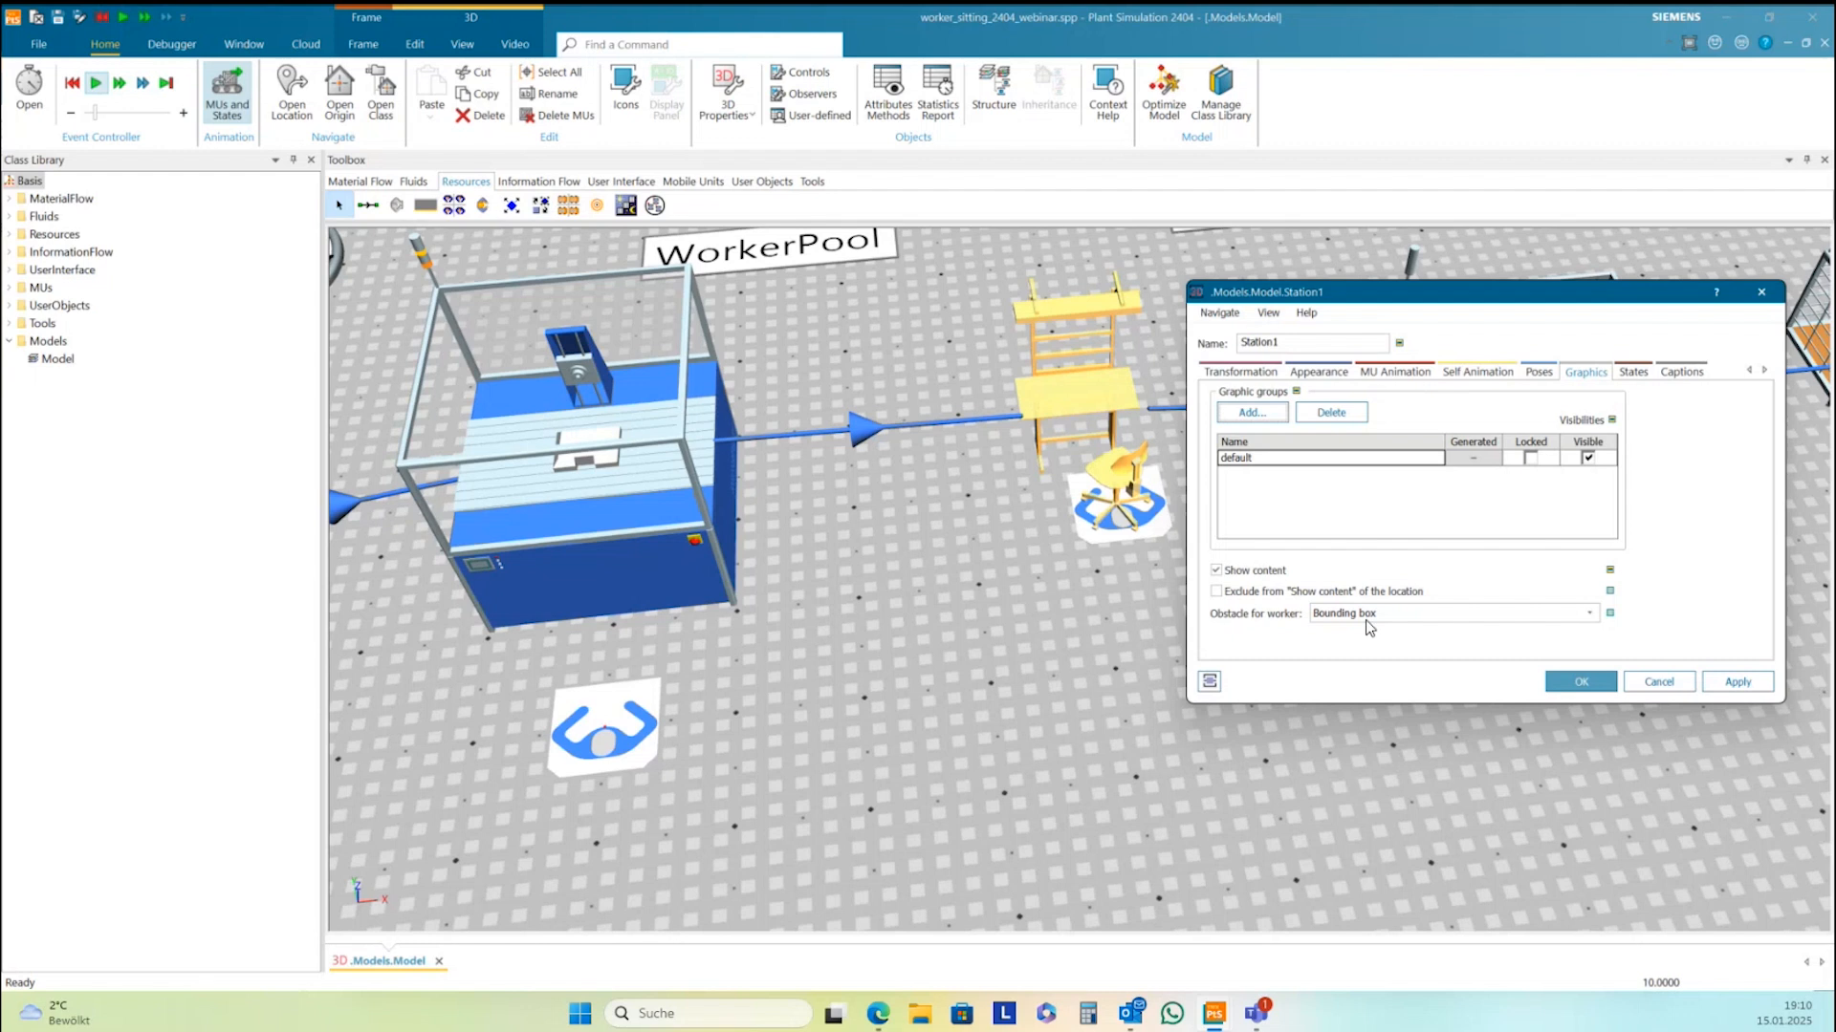
click(1415, 613)
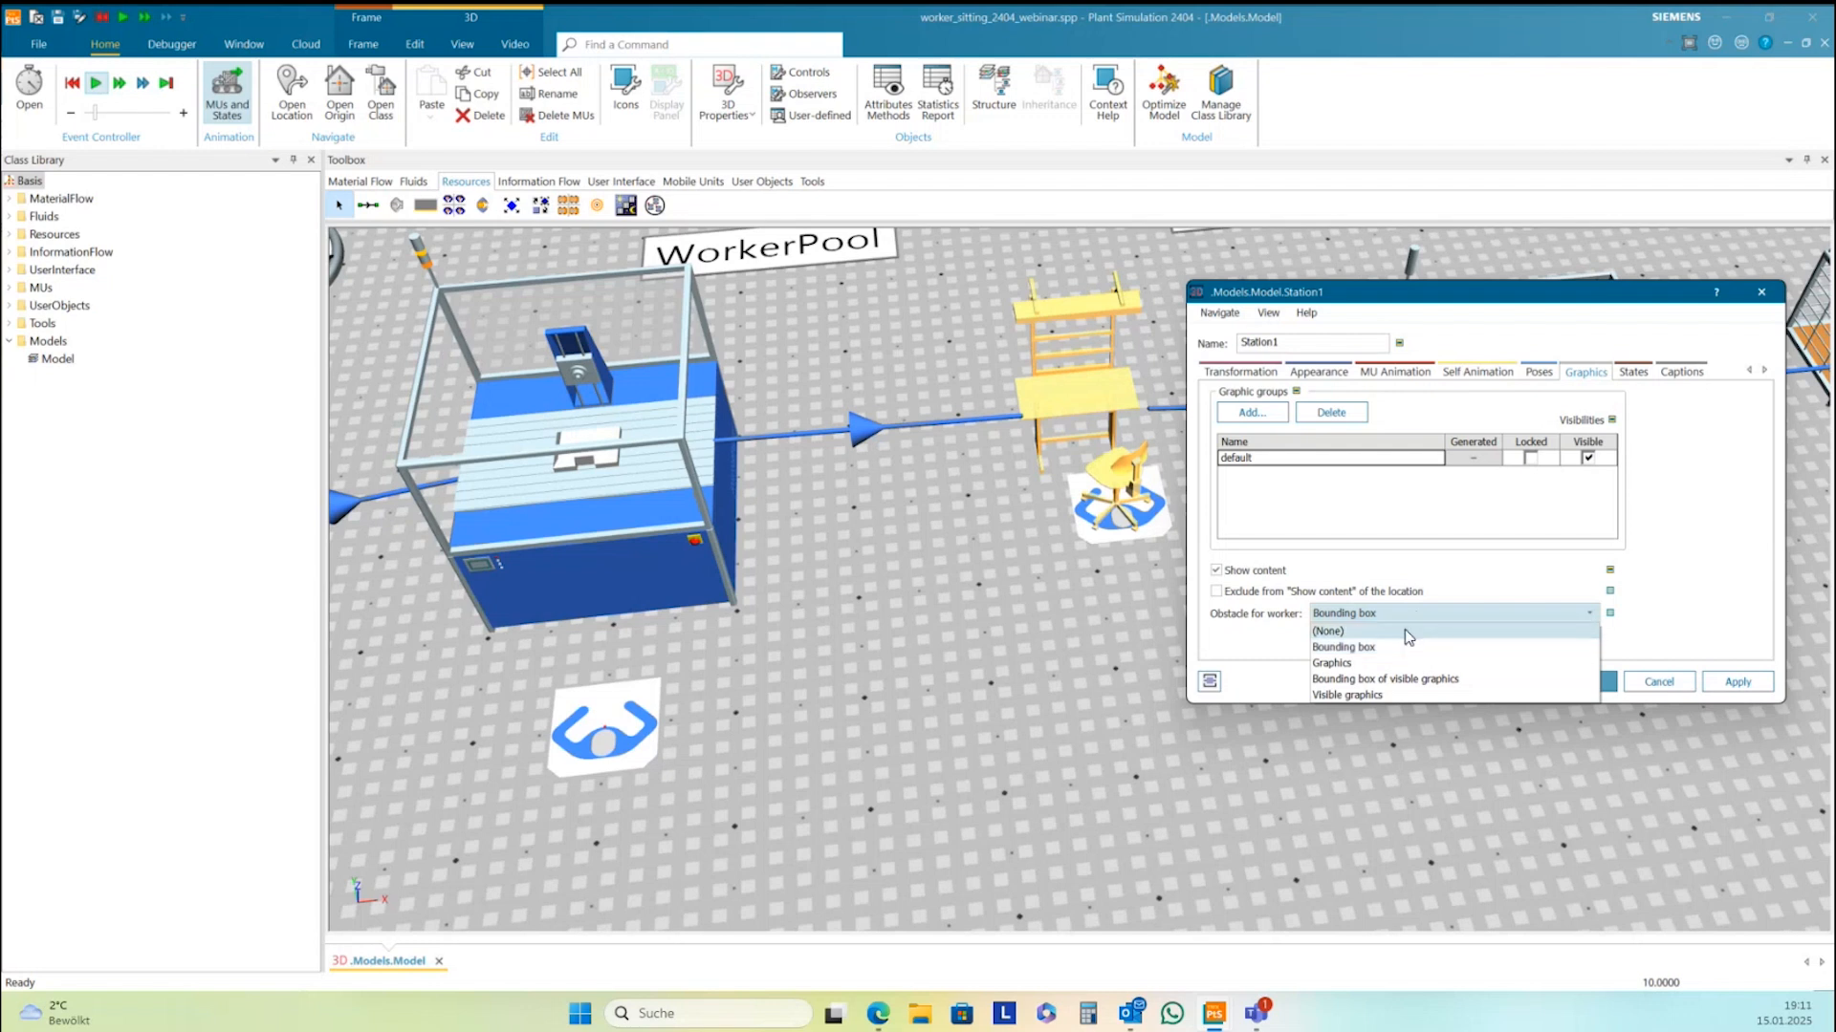
click(1407, 633)
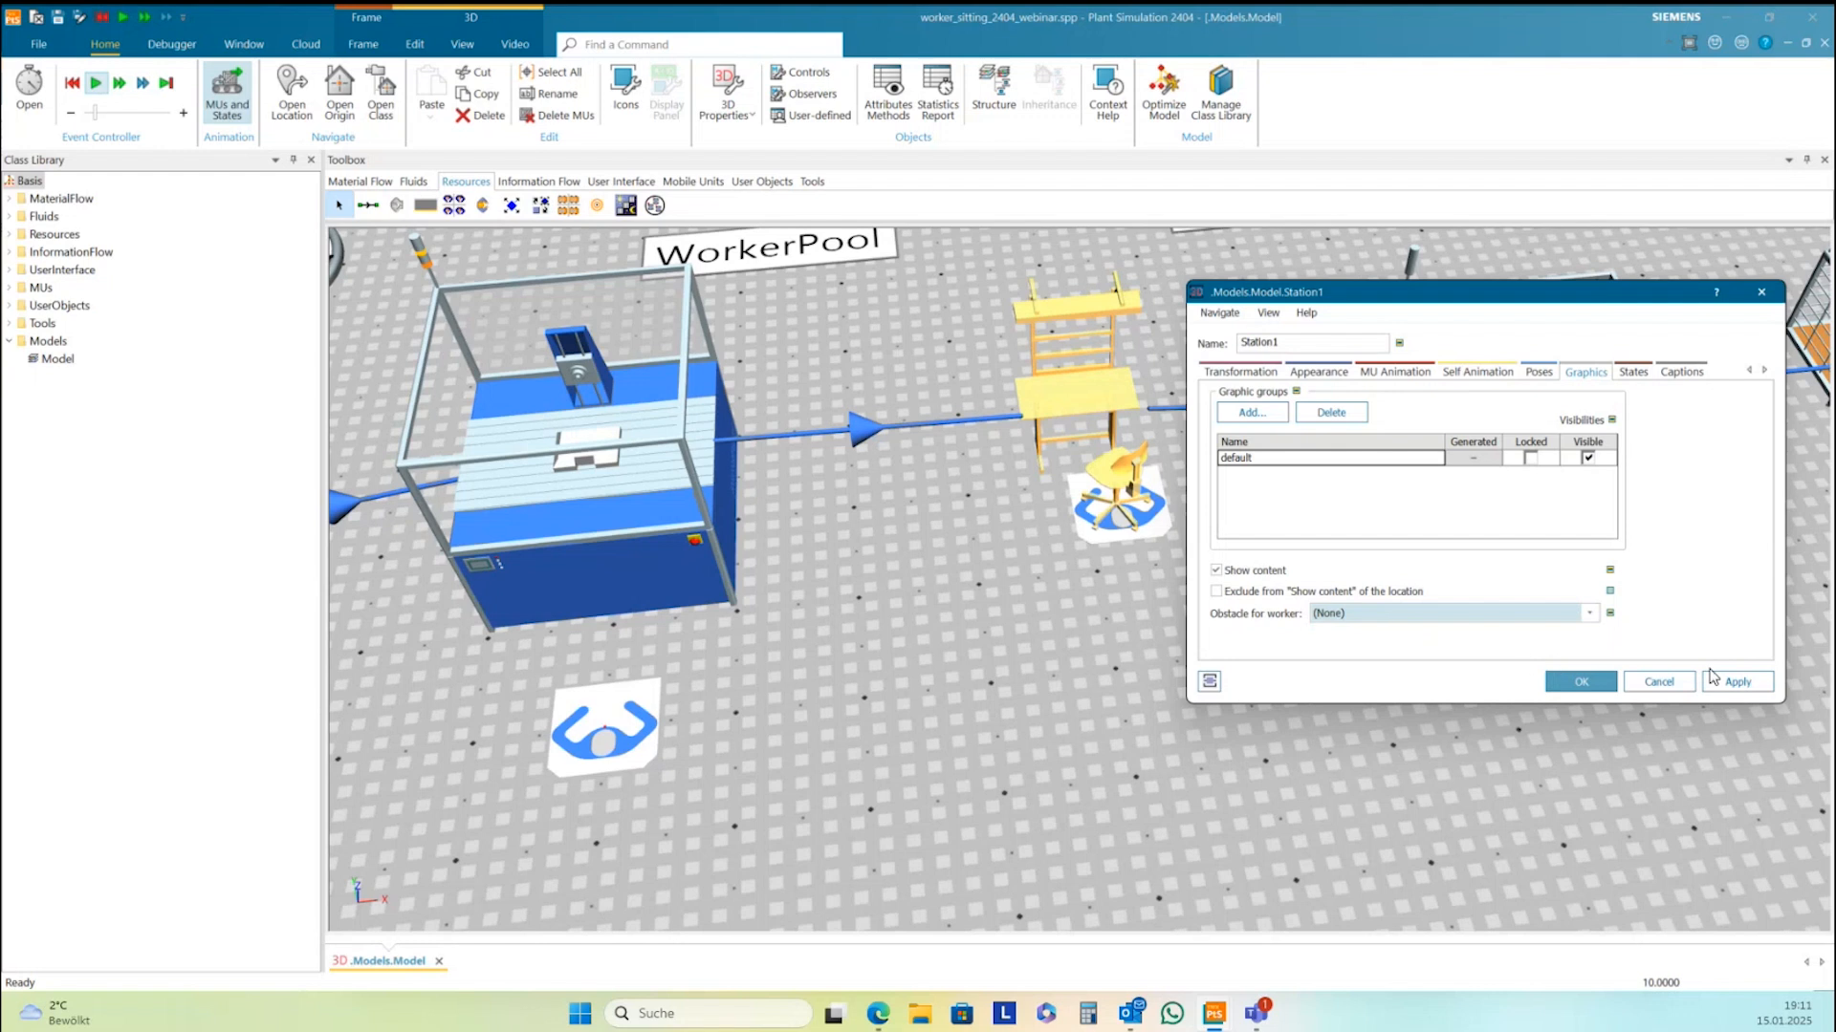
click(1737, 682)
click(1568, 684)
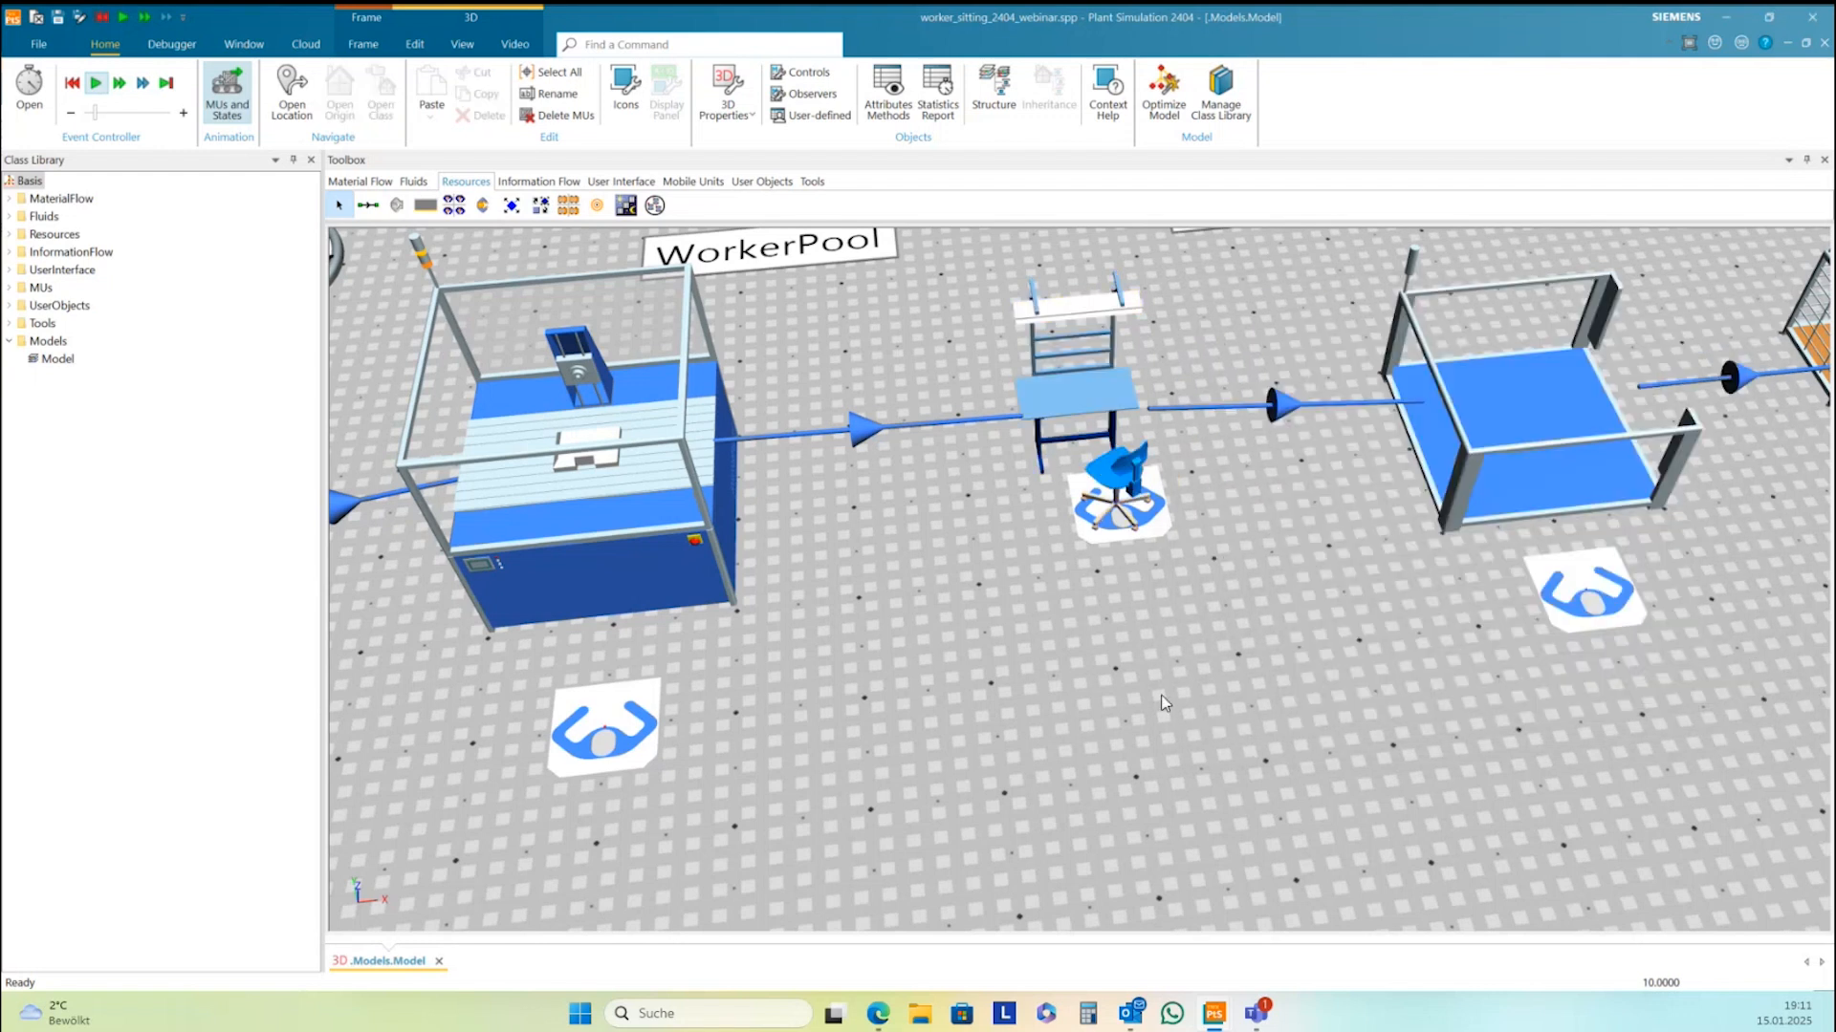
Display the workers' barred areas again and check the surroundings of the inspection desk and its Workplace
key(o)
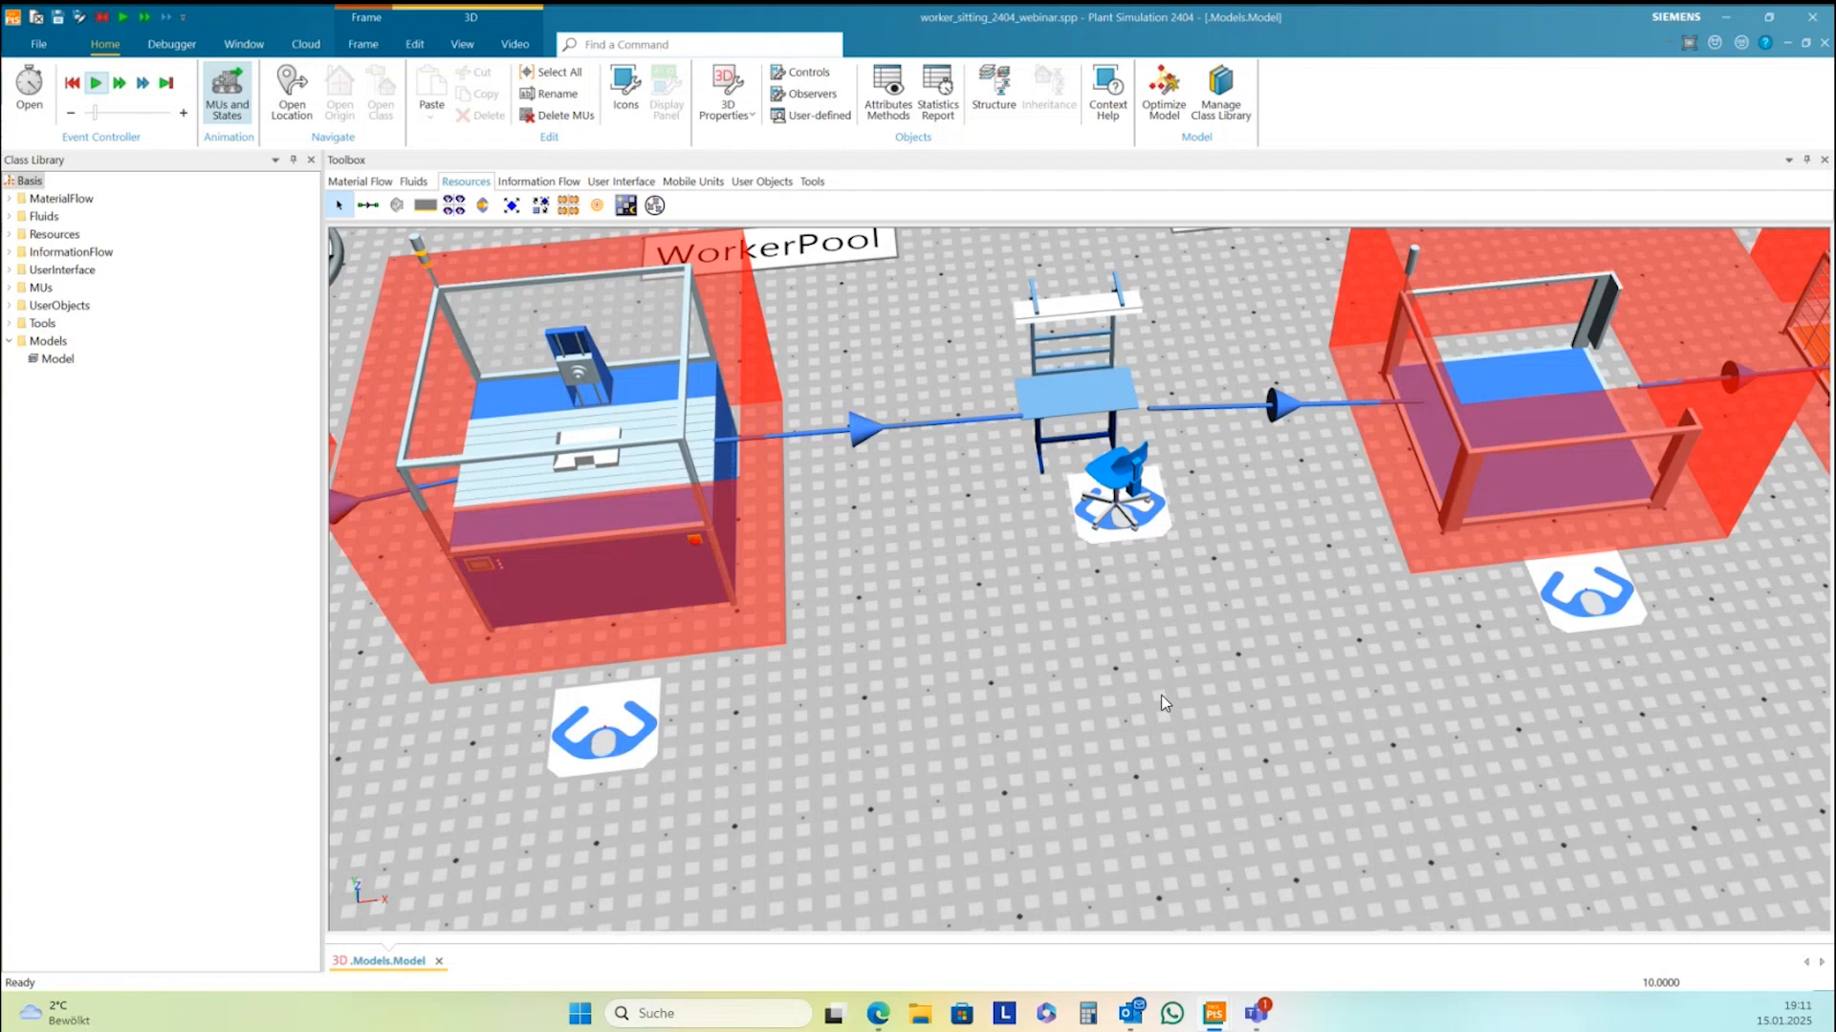
middle_drag(1212, 689, 1239, 690)
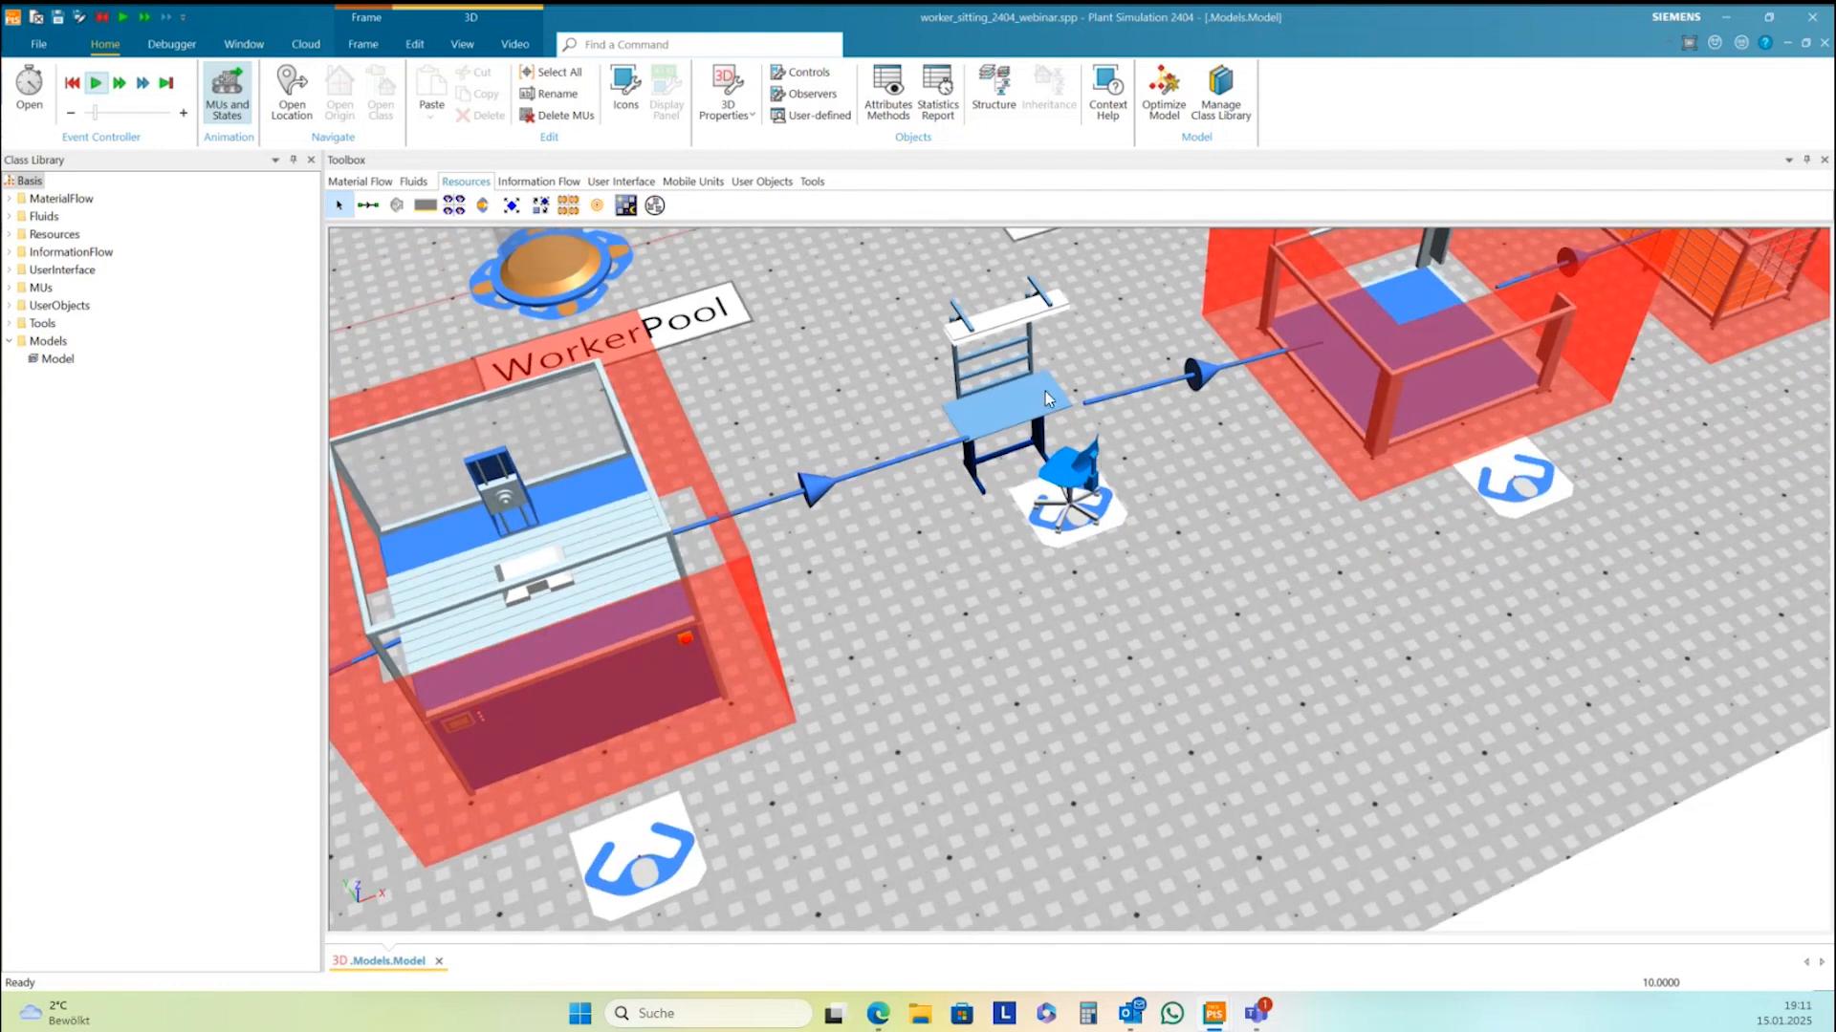
mouse_move(1024, 616)
middle_down()
mouse_move(1049, 627)
mouse_move(1026, 629)
middle_up()
scroll(1025, 629, down, 10)
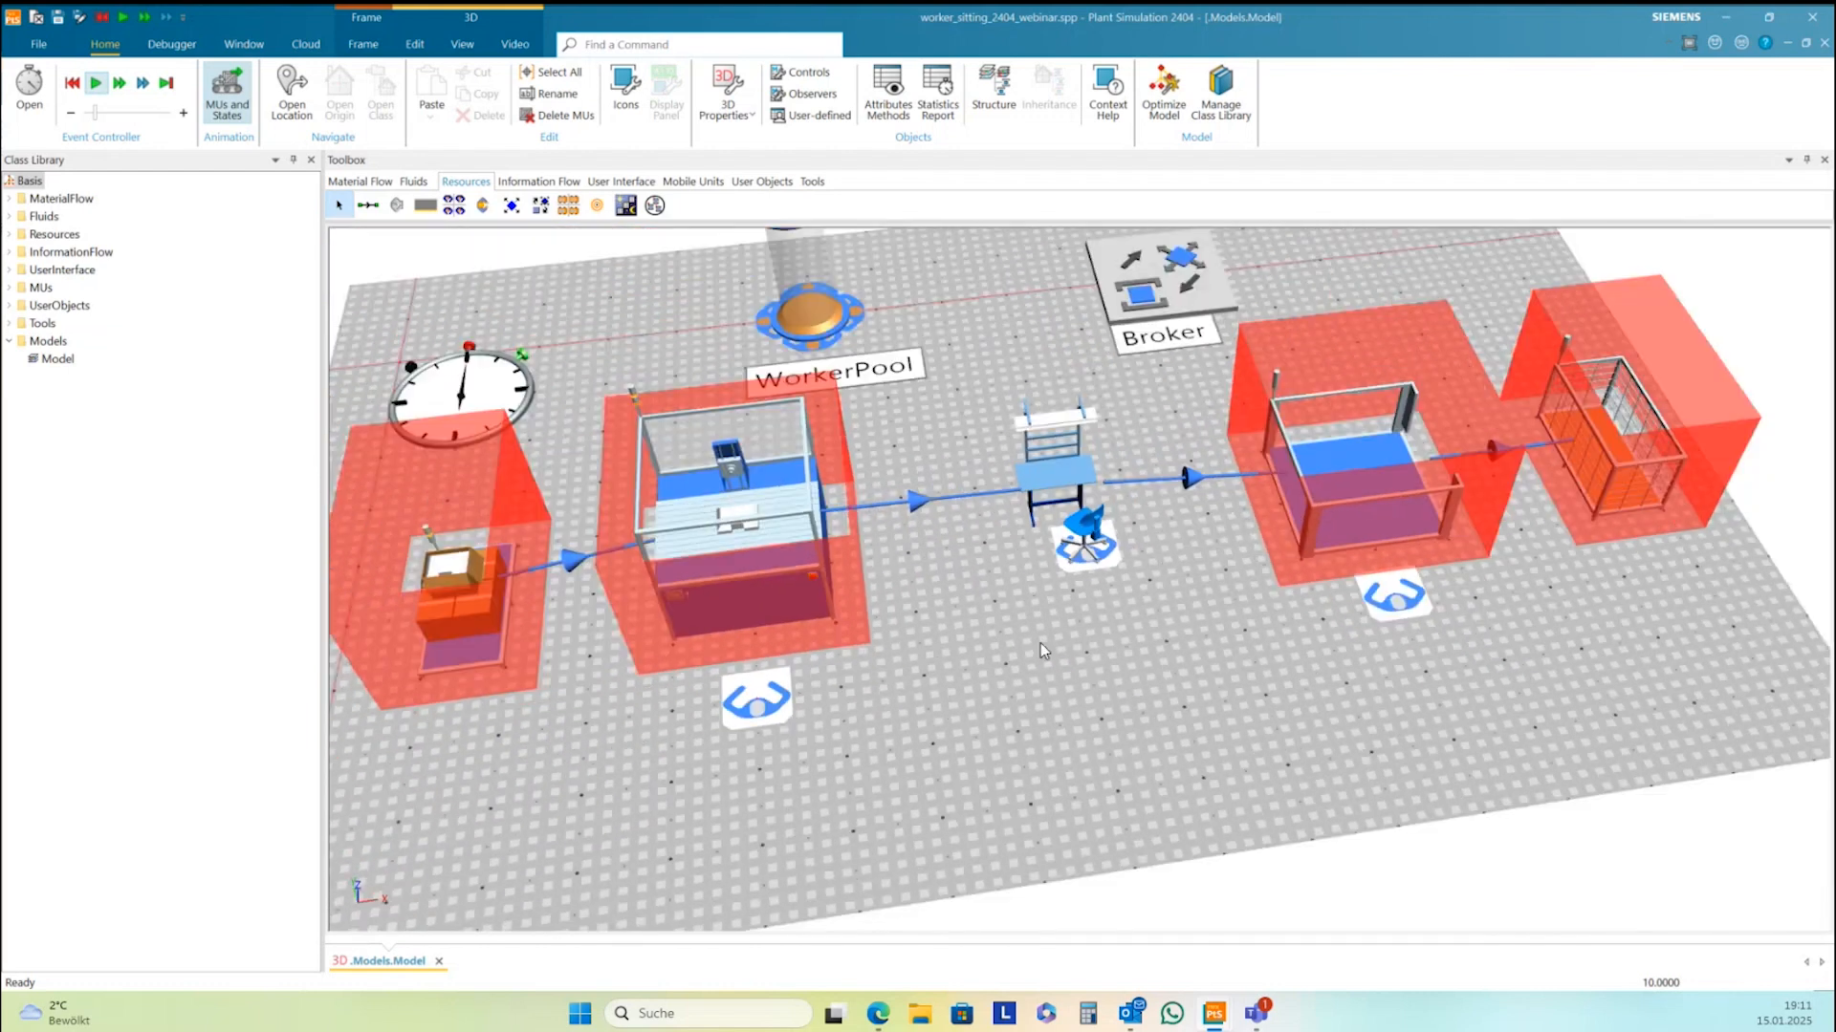
Reset the simulation, run it until the worker is at the inspection desk, and stop it
click(73, 88)
click(97, 89)
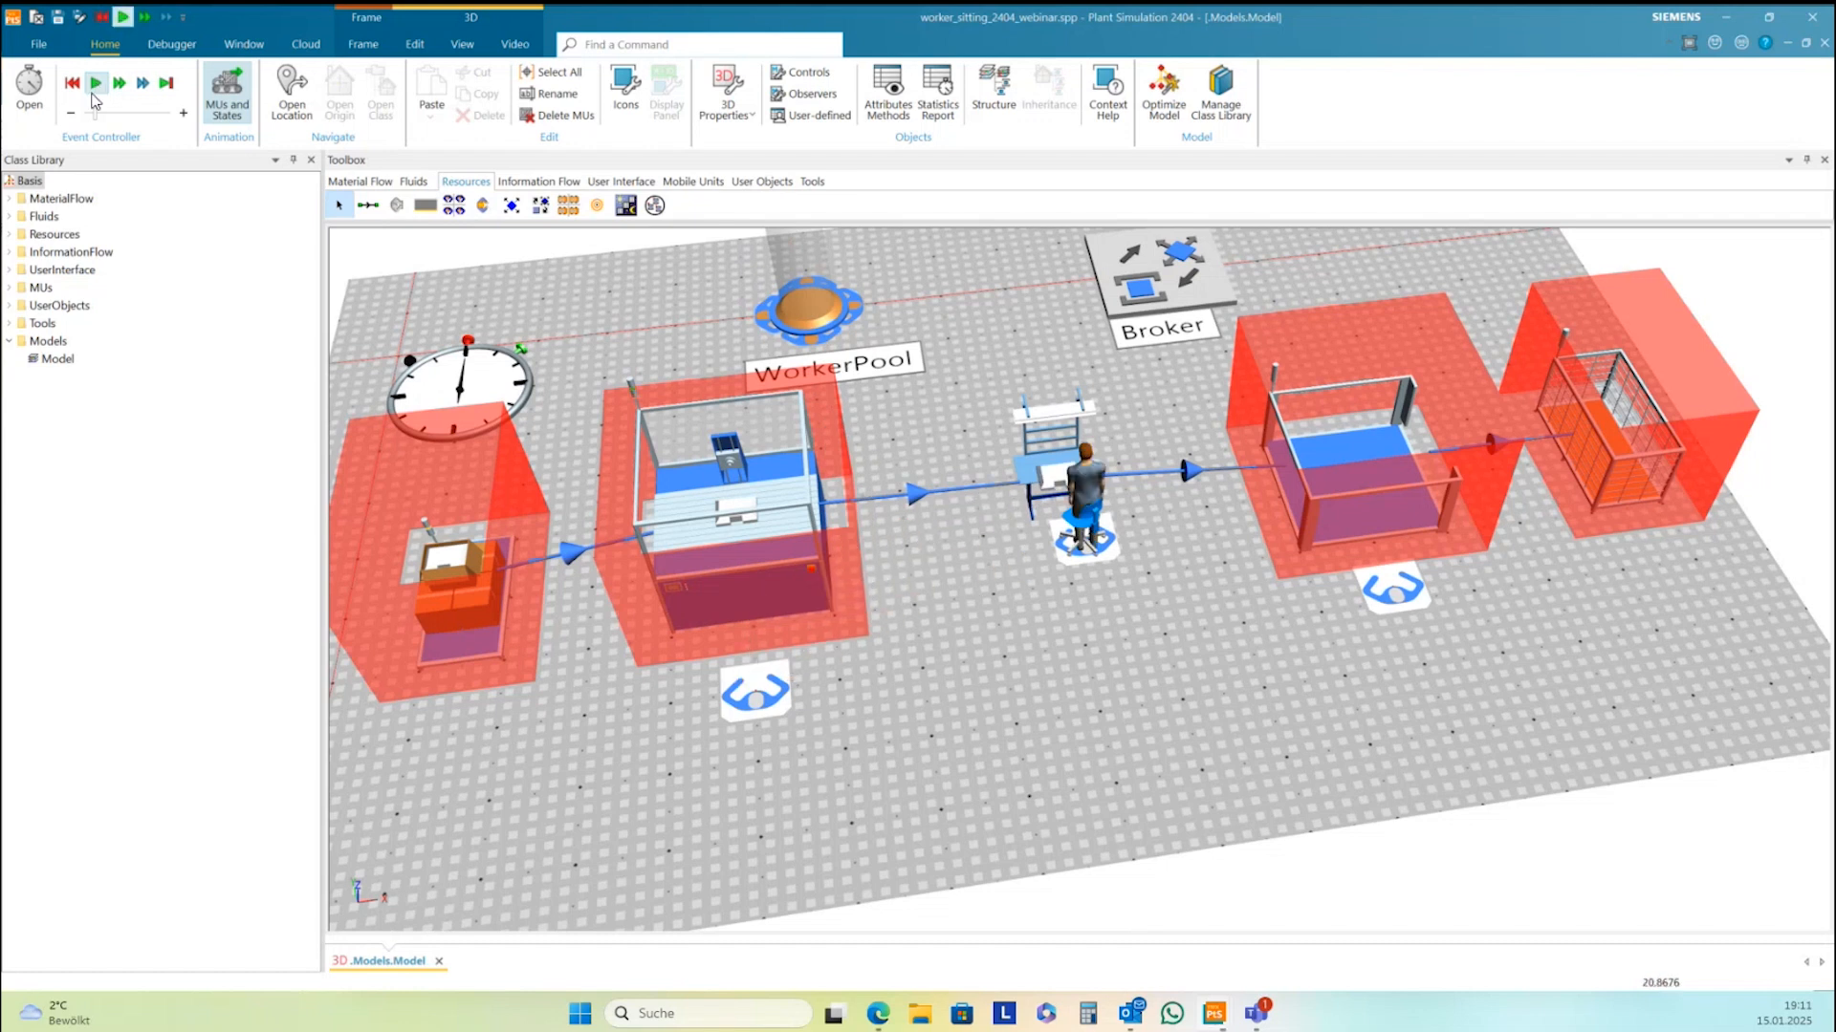
click(119, 84)
Examine the worker's posture at the inspection desk's chair and hide the barred areas
middle_drag(936, 658, 1099, 660)
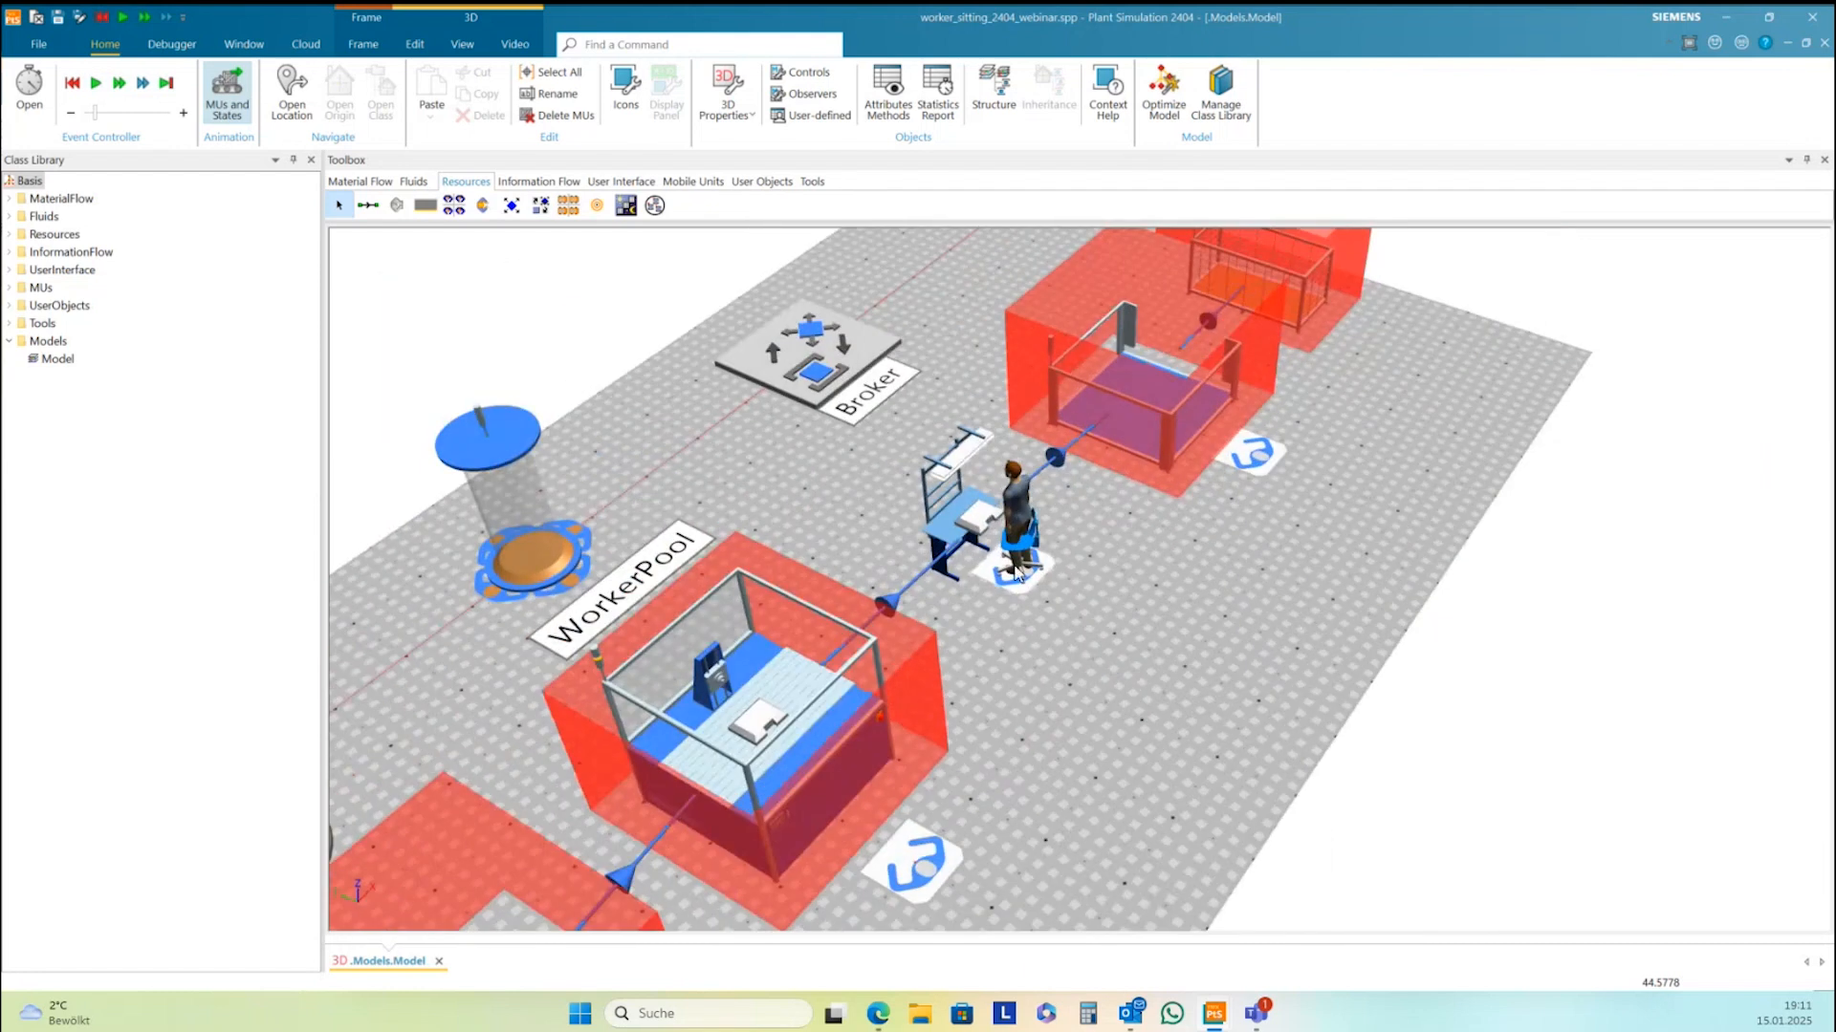
scroll(1016, 574, up, 3)
mouse_move(1073, 628)
middle_down()
mouse_move(1058, 629)
mouse_move(1117, 623)
mouse_move(1090, 623)
middle_up()
drag(999, 600, 1008, 601)
scroll(1214, 574, down, 8)
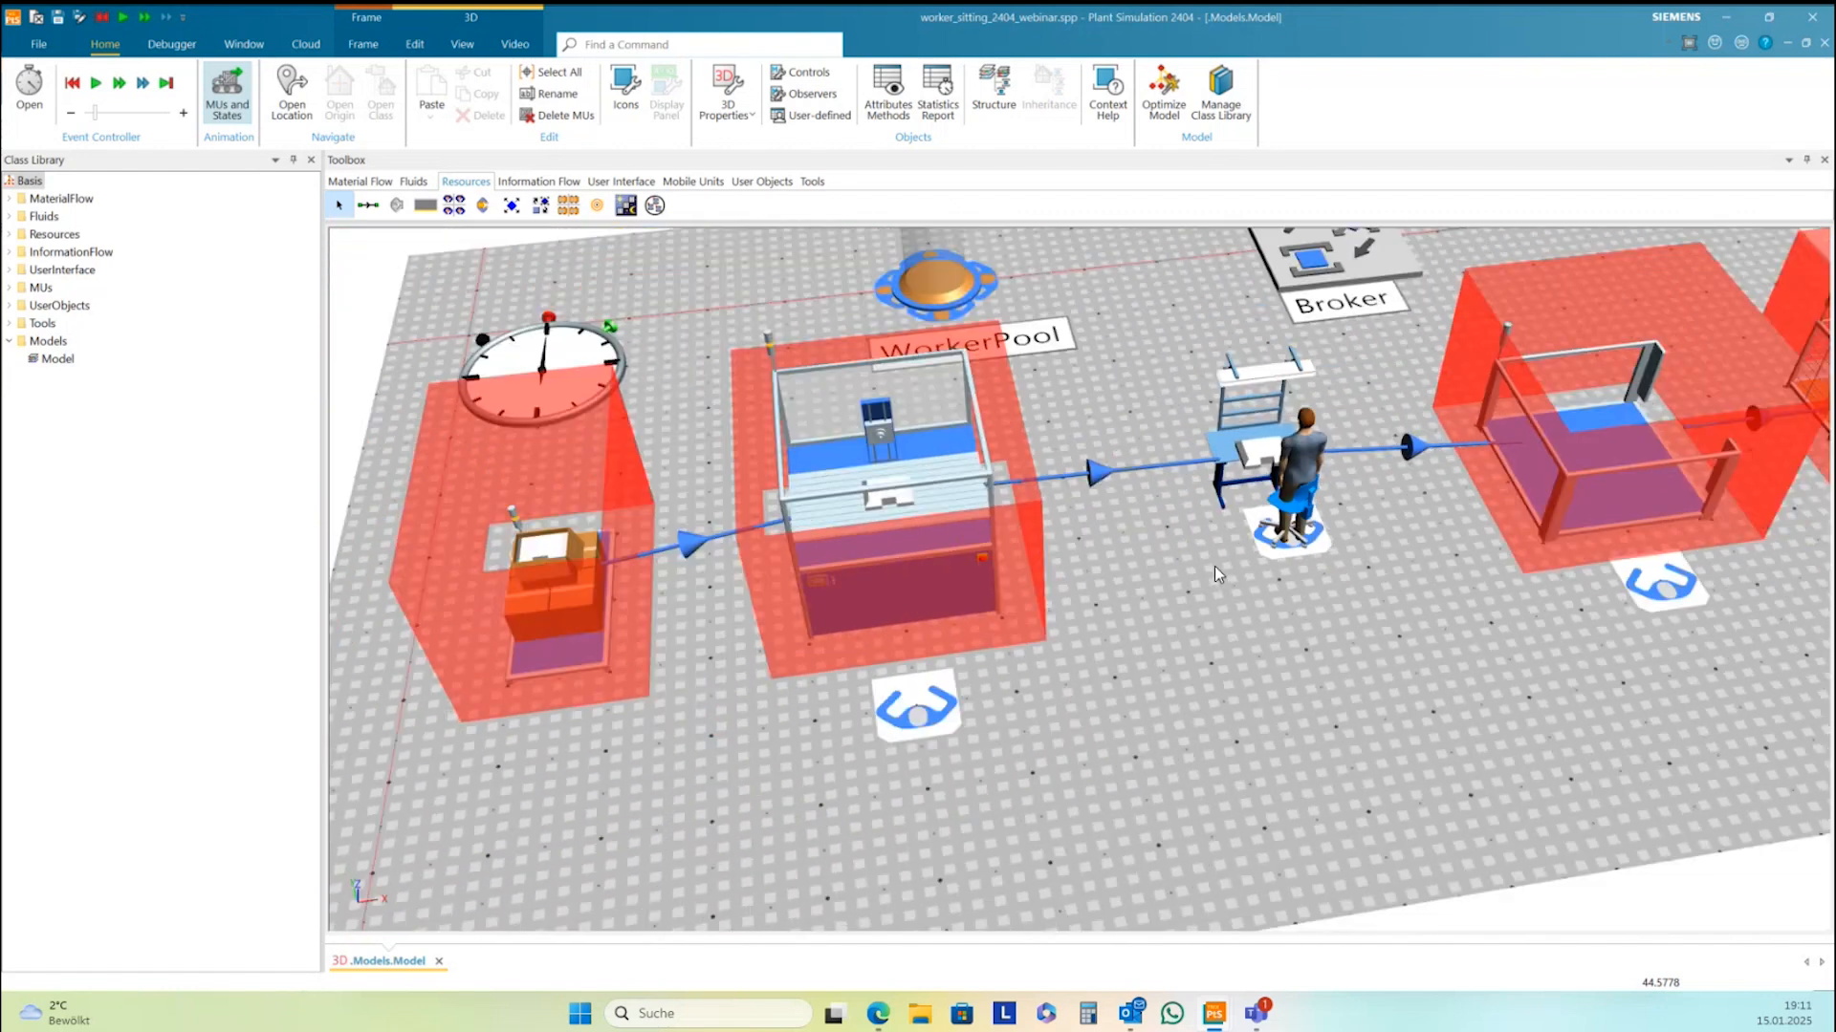
middle_drag(1218, 594, 1207, 597)
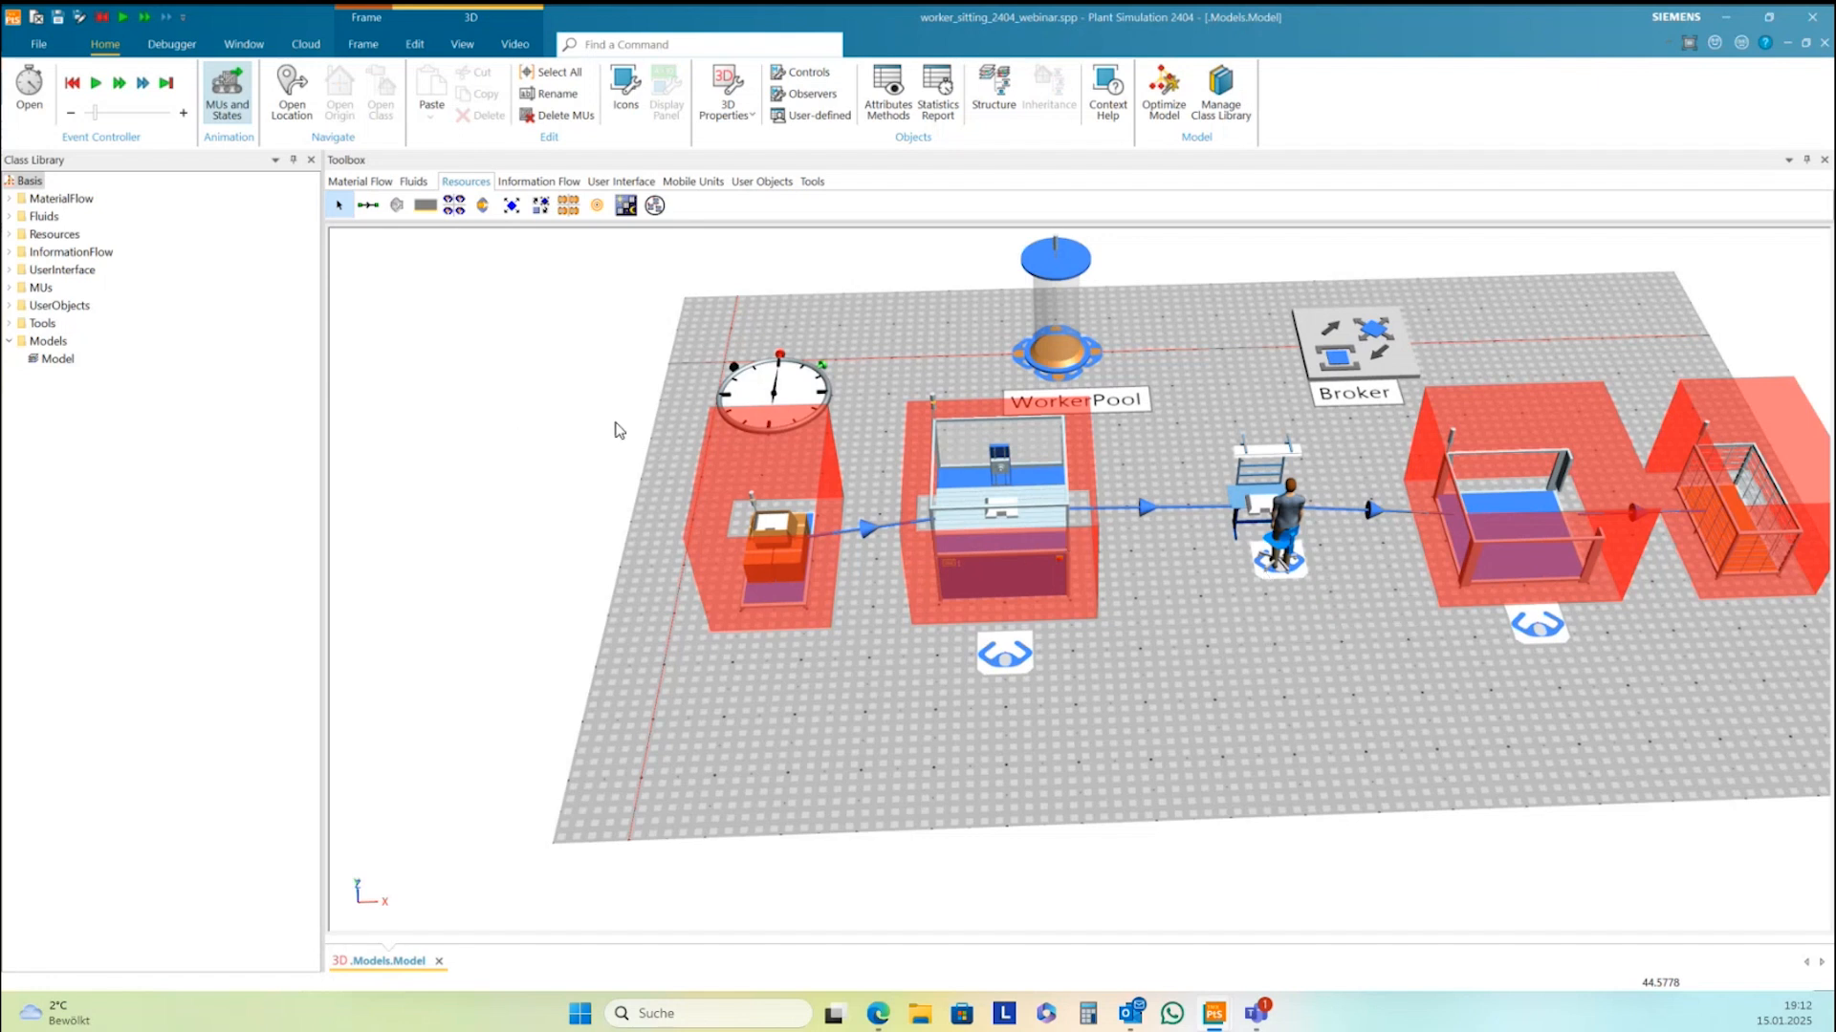
click(782, 635)
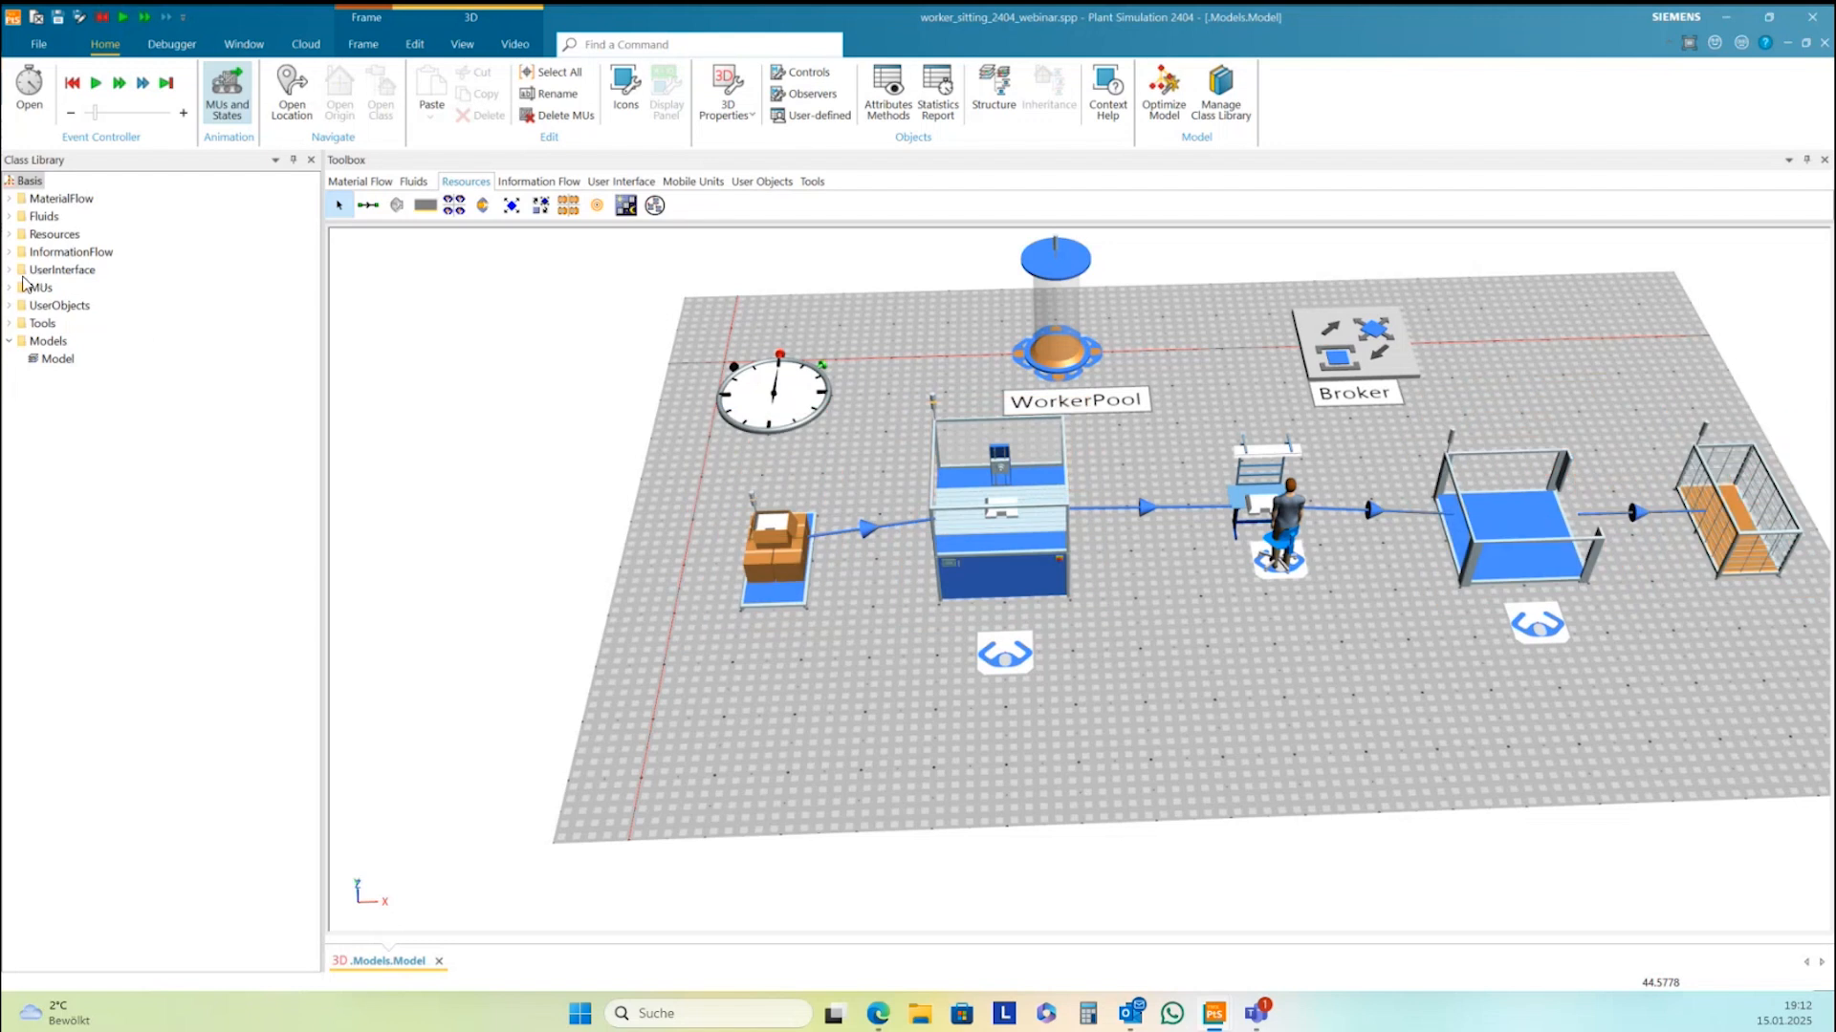
Duplicate the Worker class from the Resources folder and open the copy in UserObjects in 3D
click(9, 234)
right_click(54, 306)
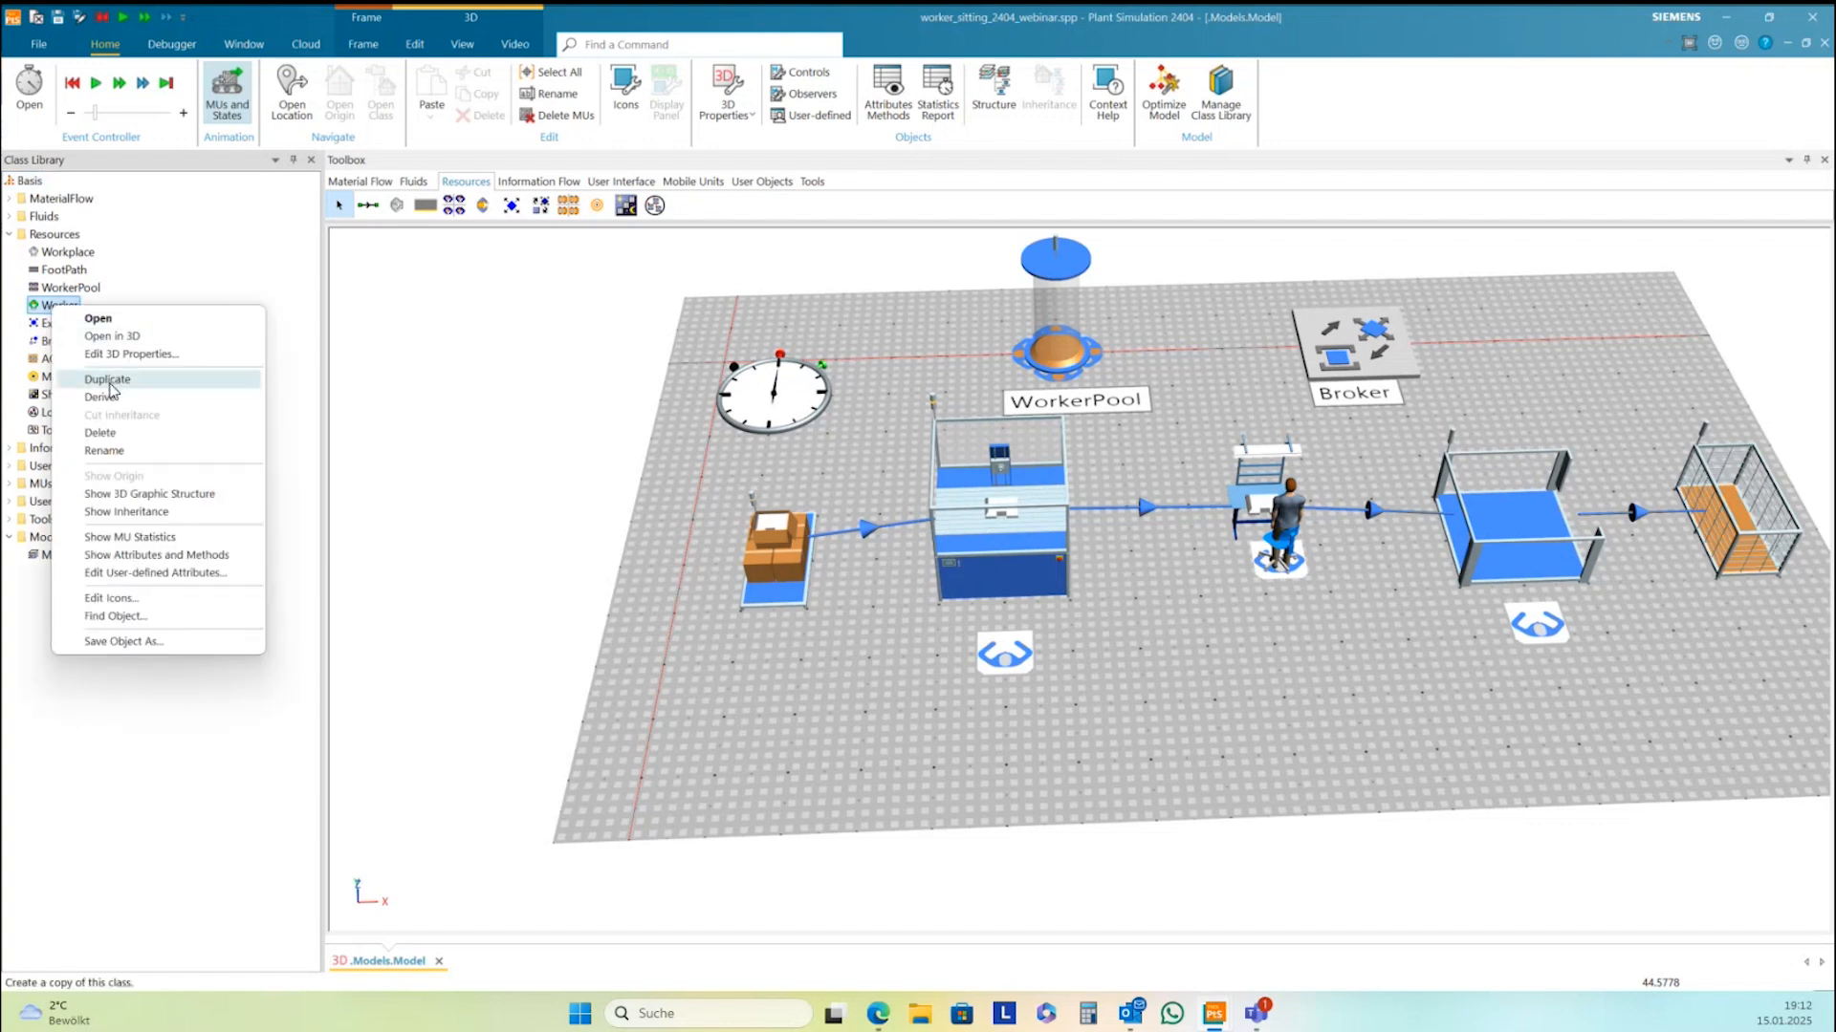
click(107, 380)
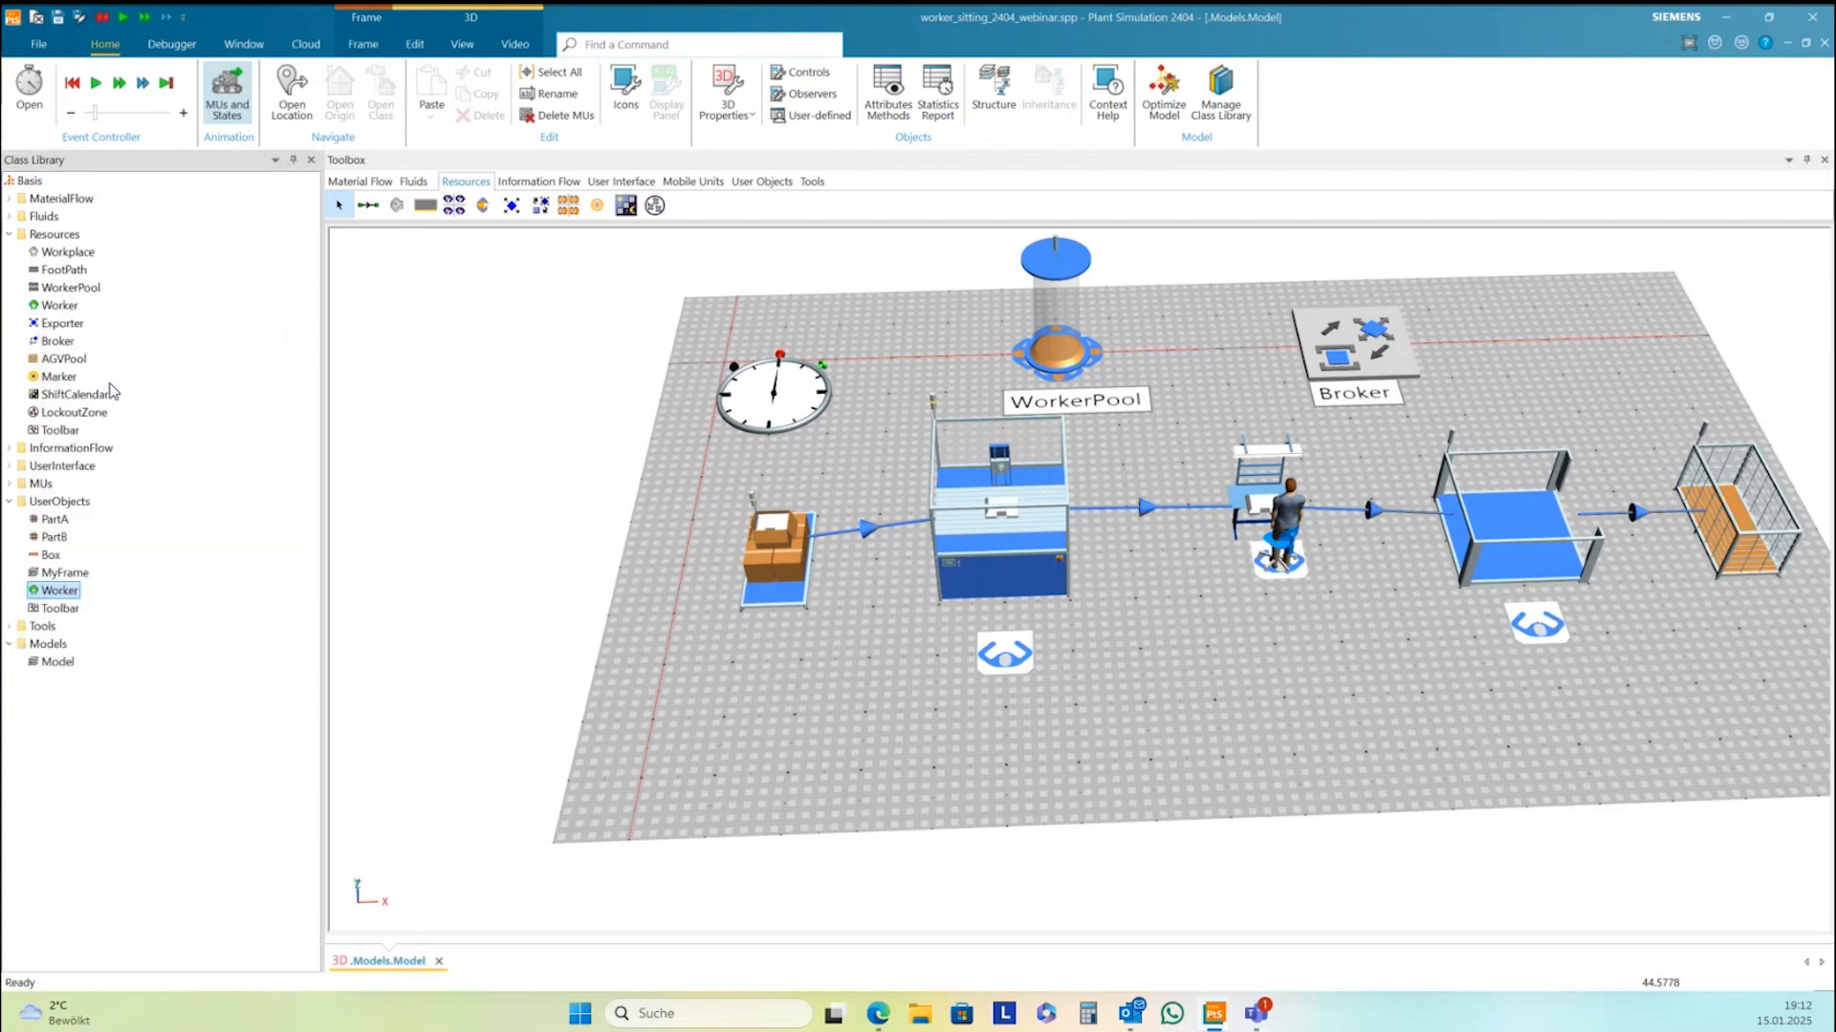
right_click(60, 598)
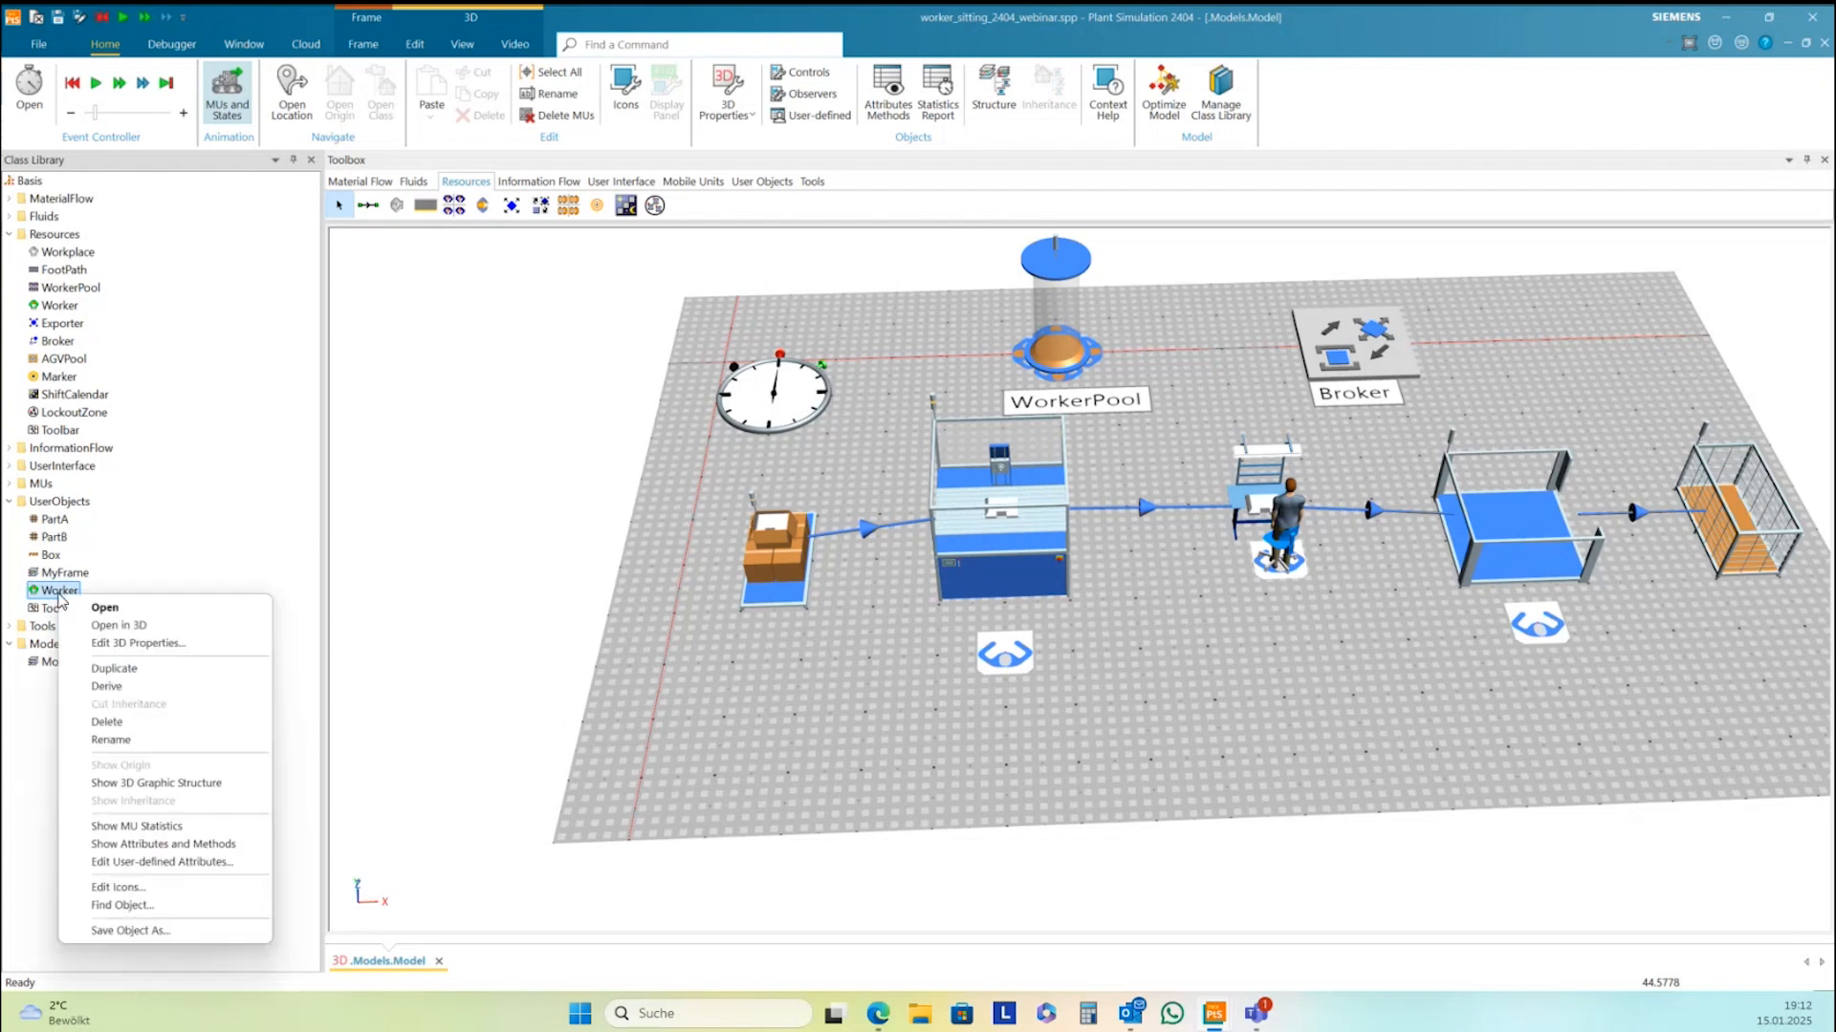
click(119, 625)
middle_drag(680, 629, 635, 627)
scroll(620, 637, down, 3)
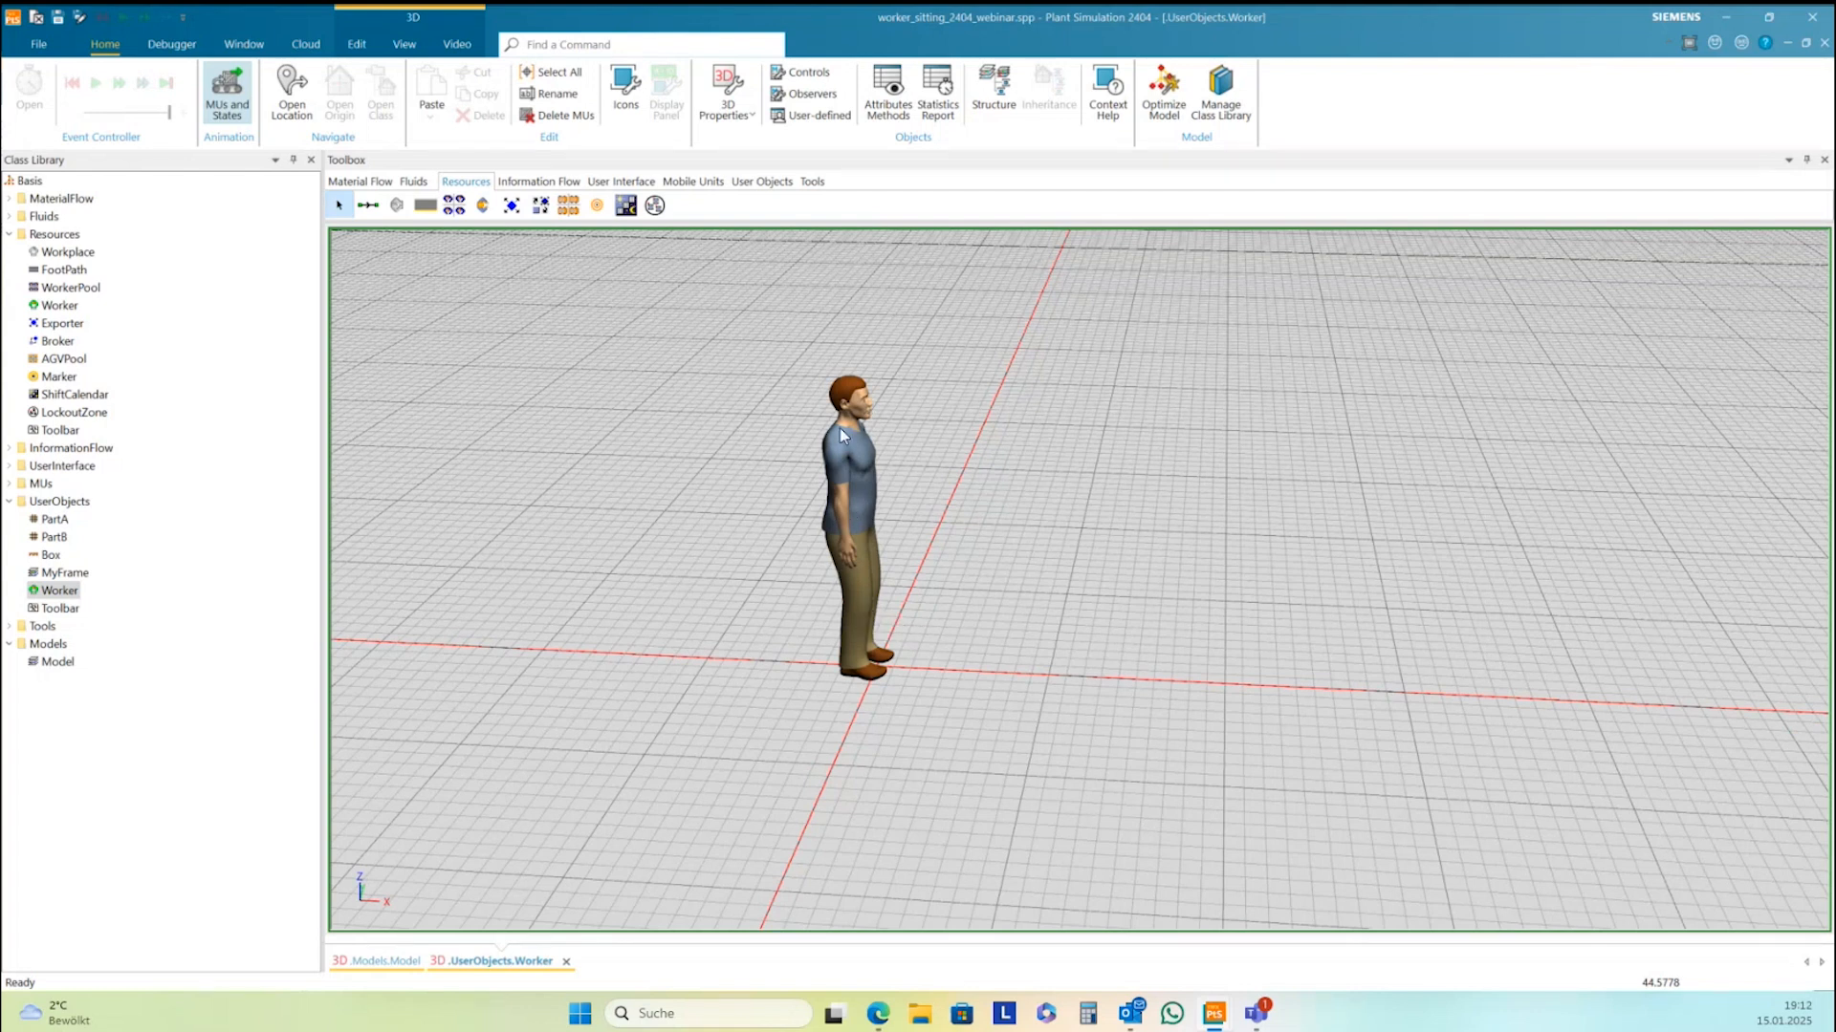
Exchange the duplicated Worker's graphics for Jill_Walking_6.s3d from the Workers folder of the s3d-graphics library
right_click(996, 468)
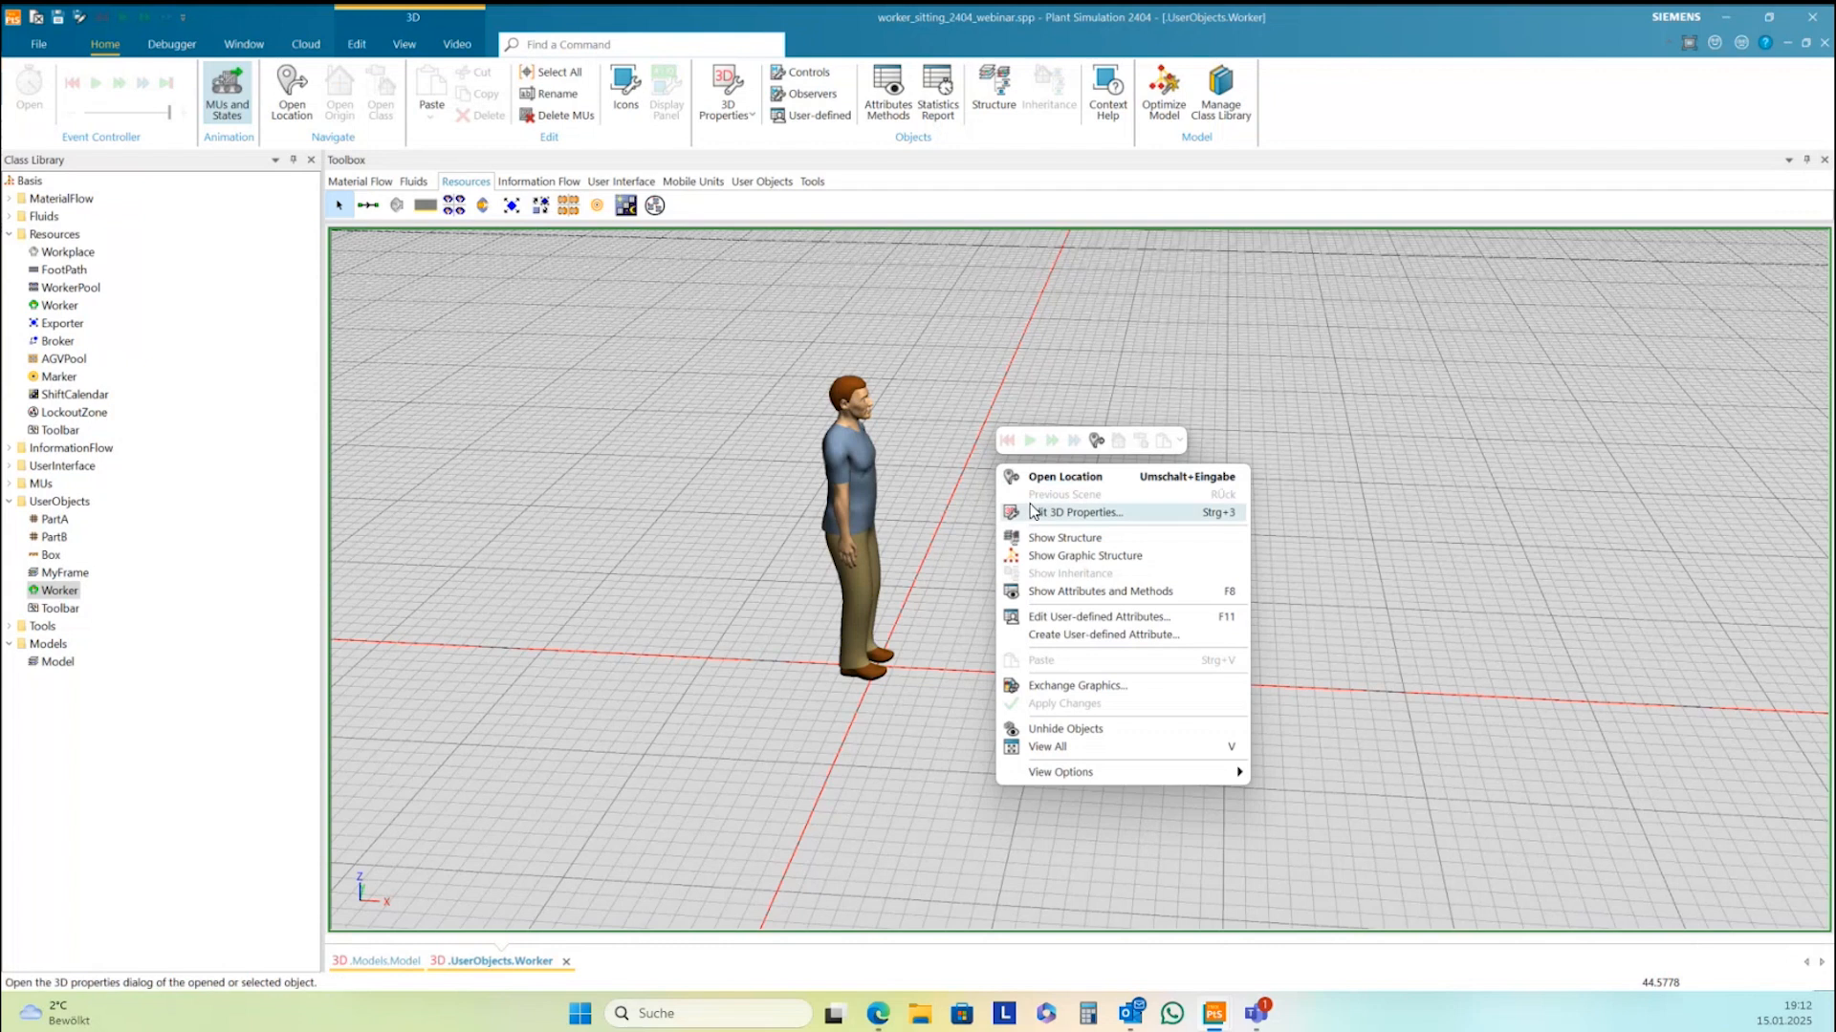
click(1306, 528)
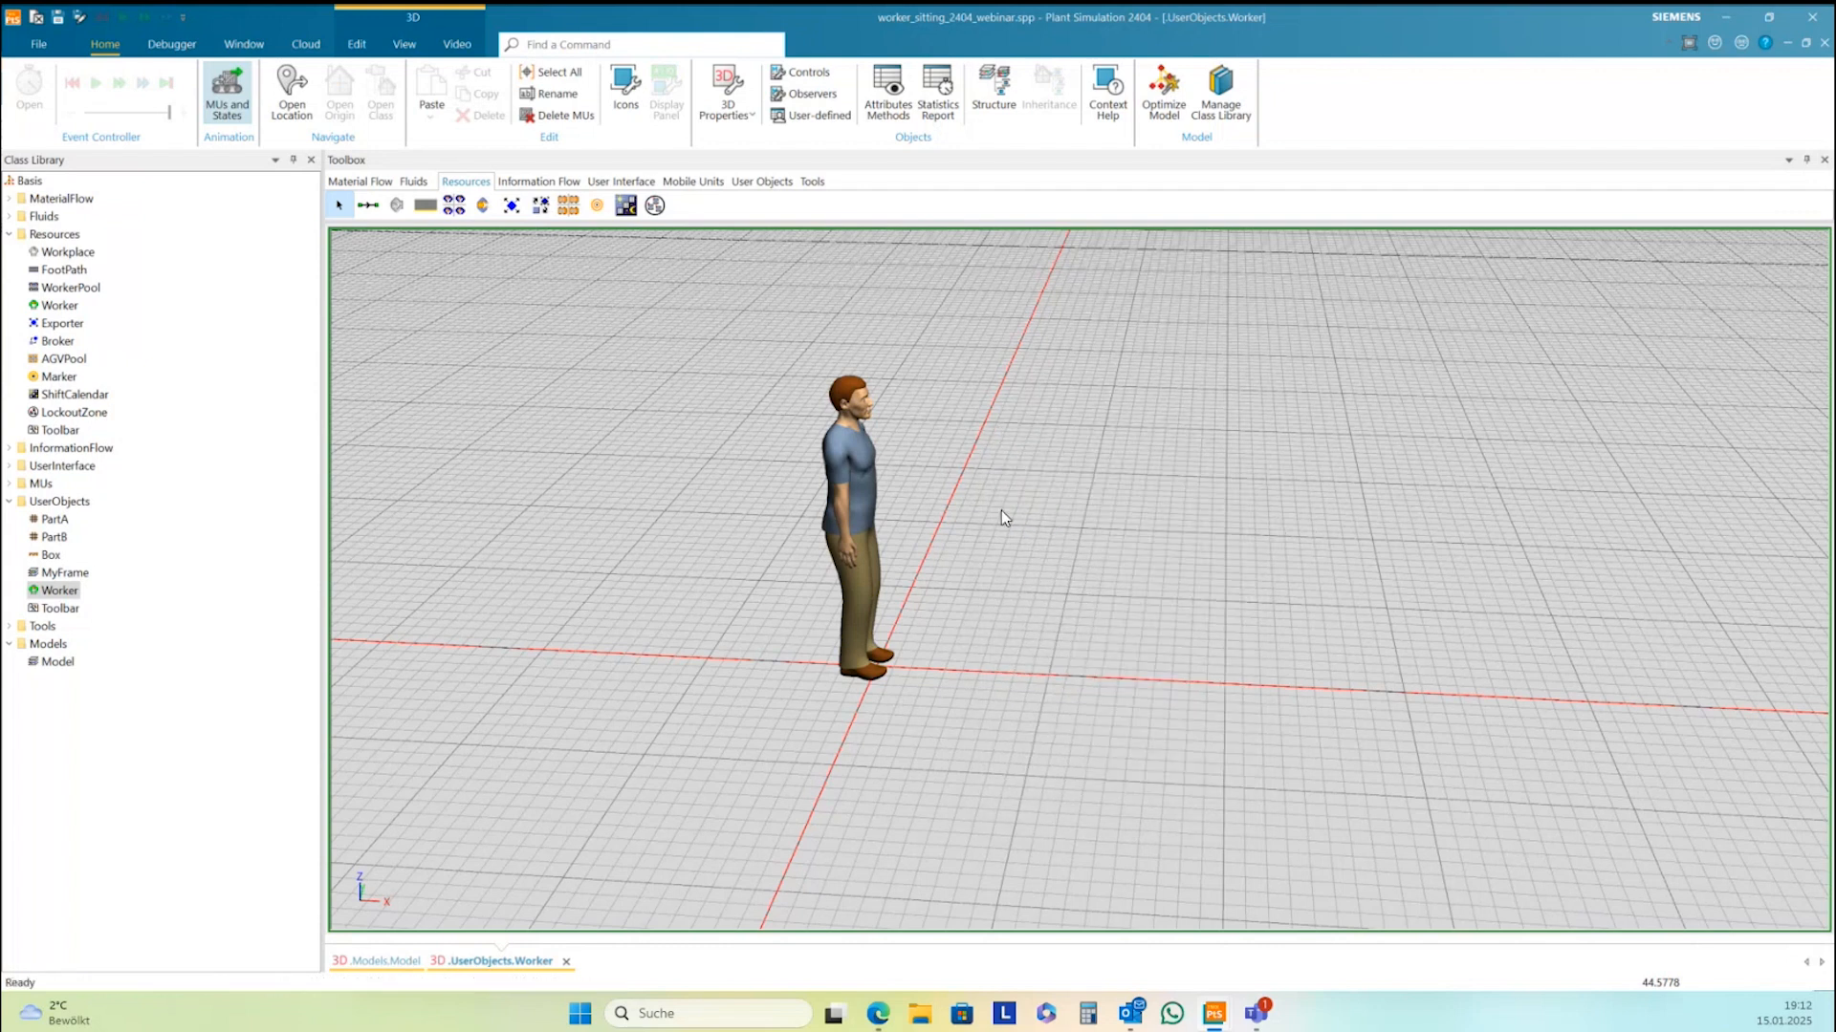
right_click(1038, 503)
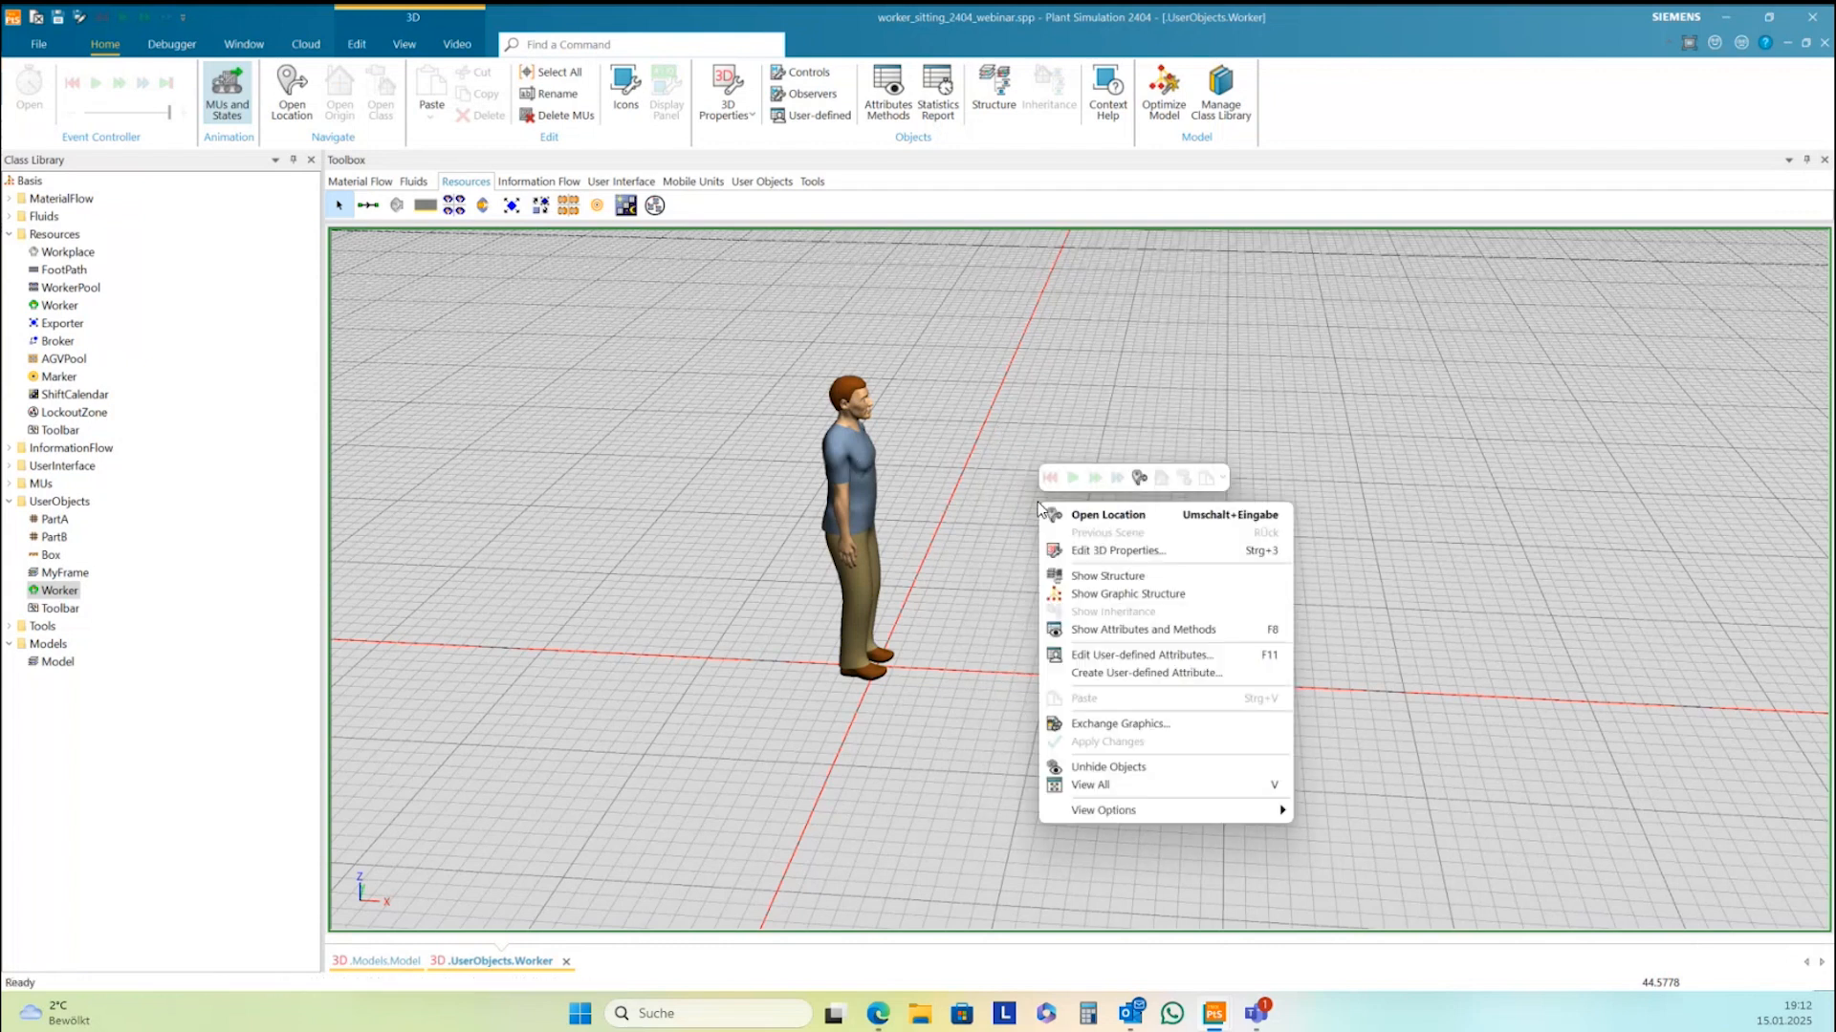
click(1077, 729)
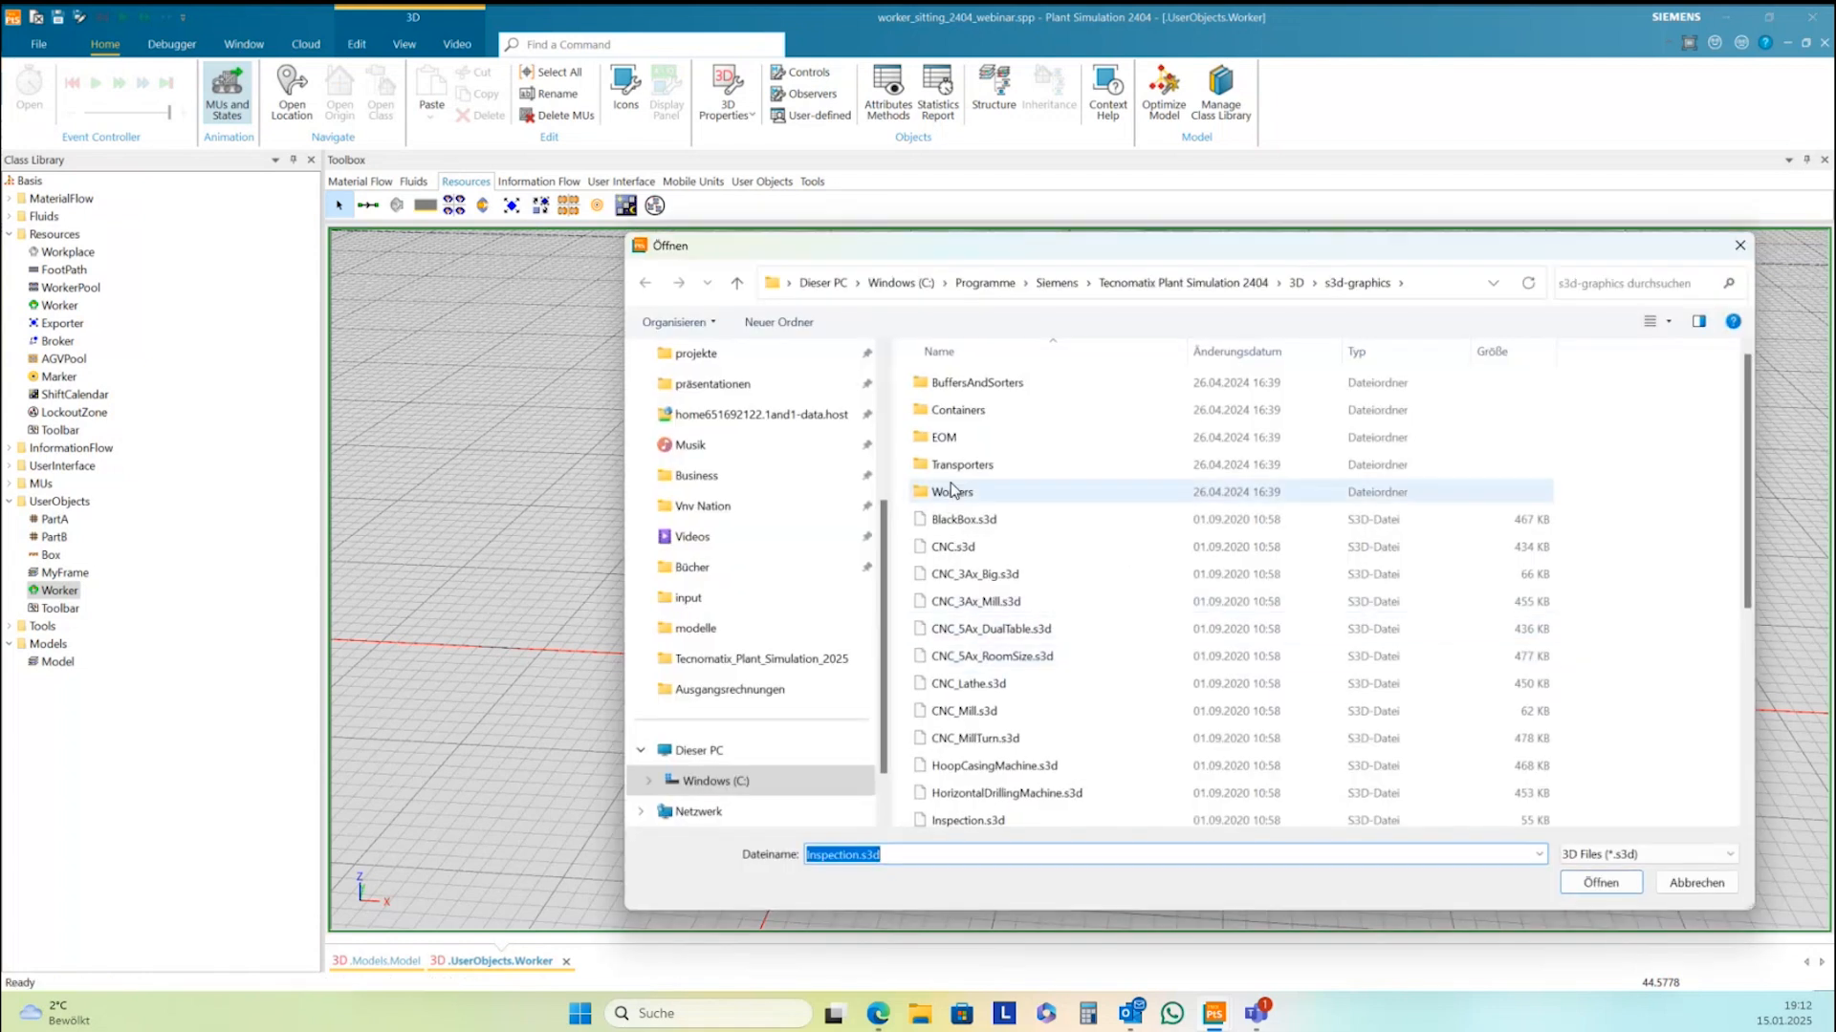
double_click(918, 501)
drag(1042, 245, 1380, 276)
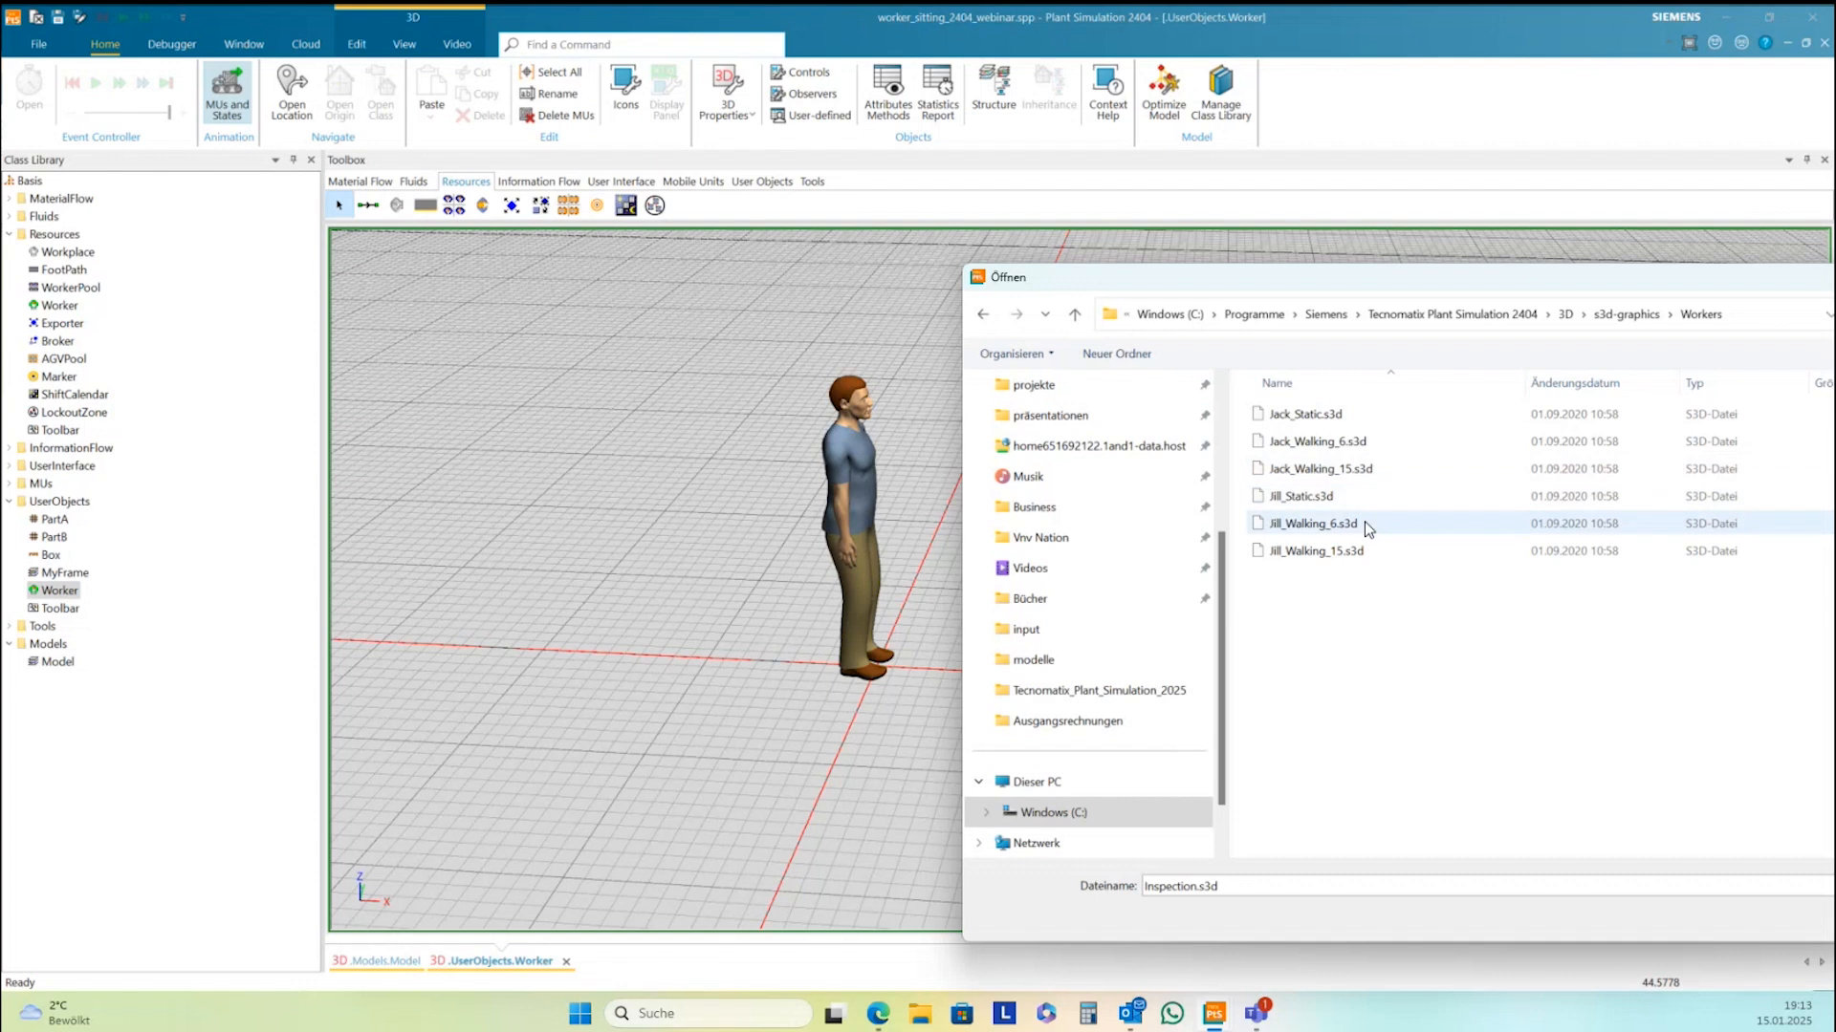
click(1300, 528)
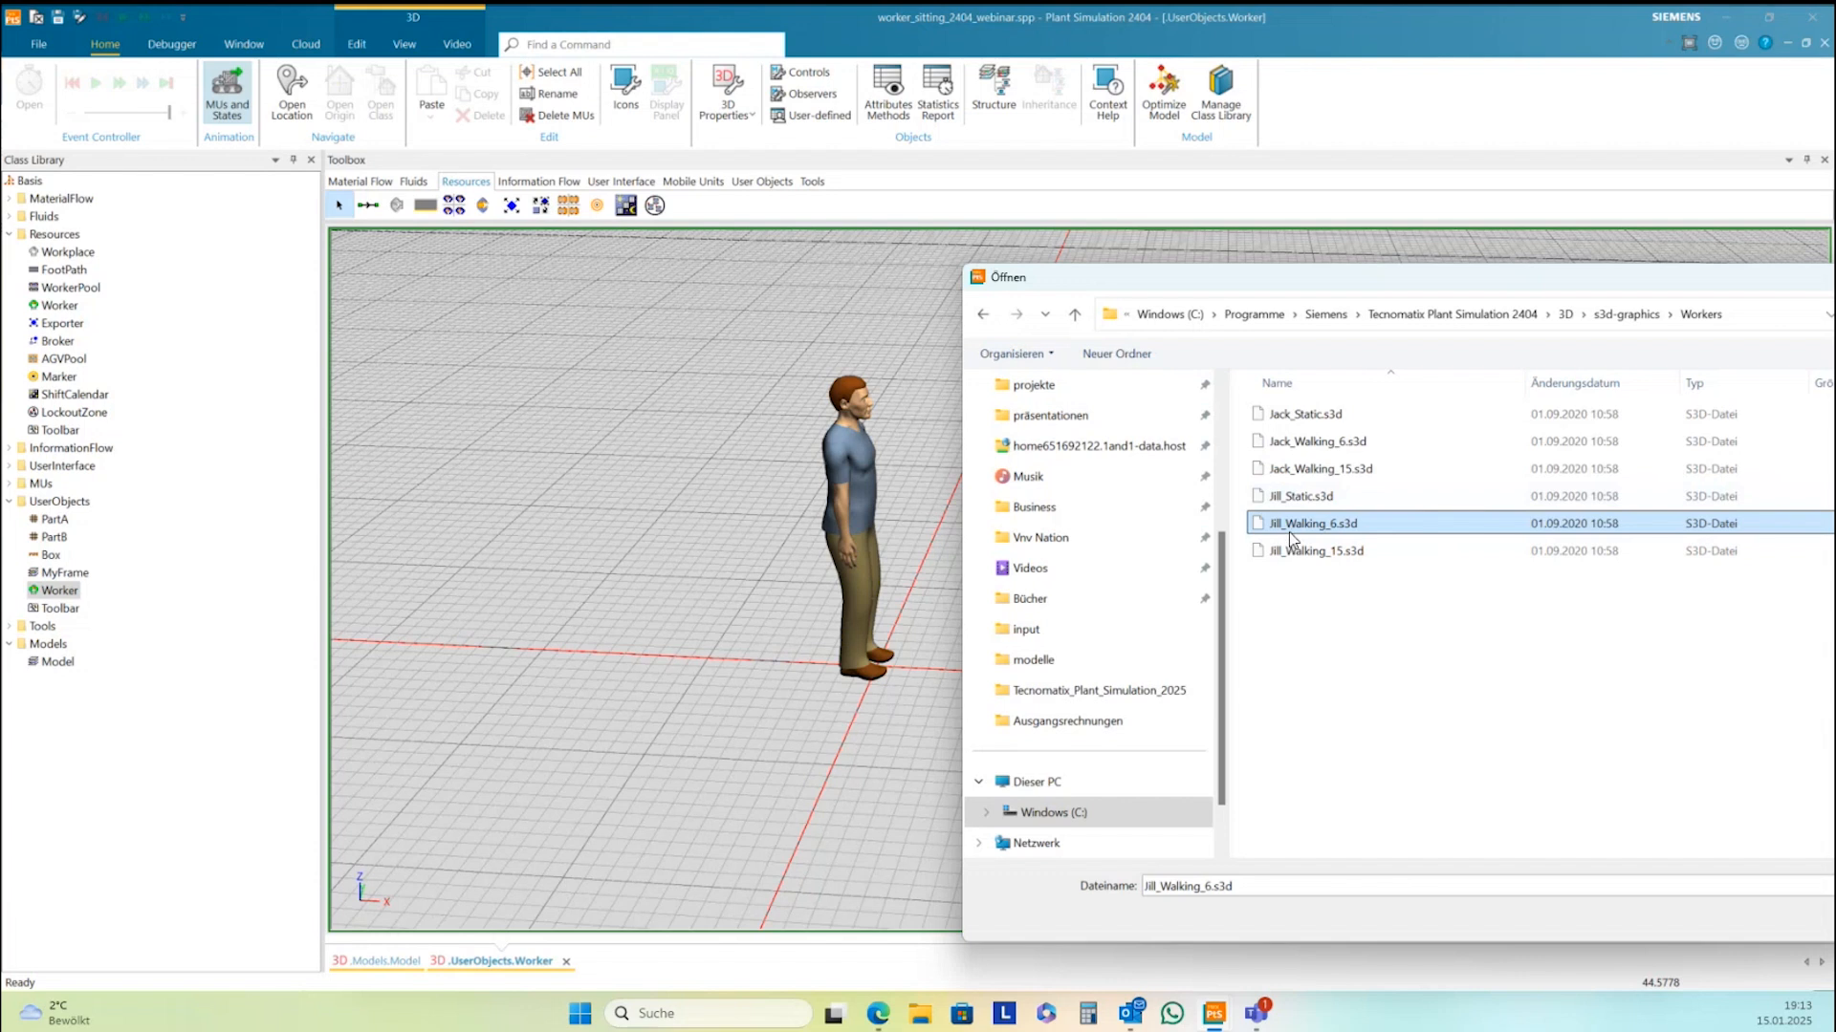
drag(1729, 280, 1463, 279)
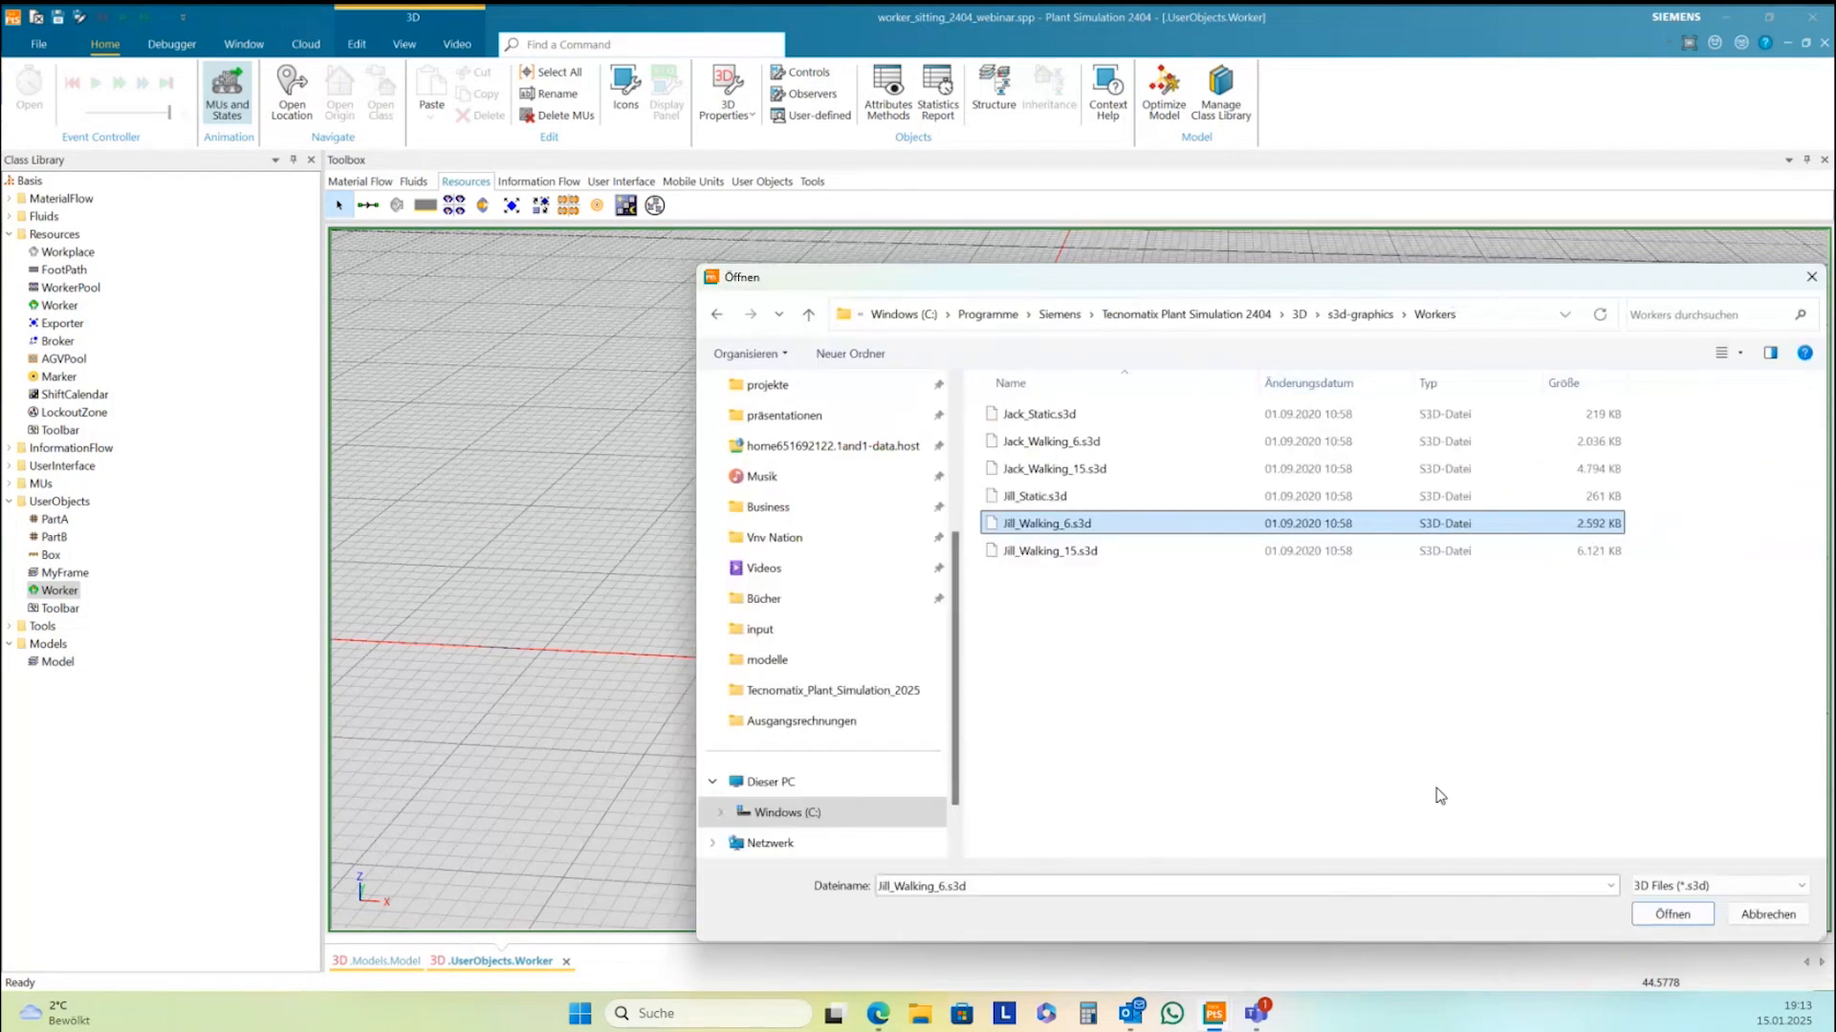
click(1673, 914)
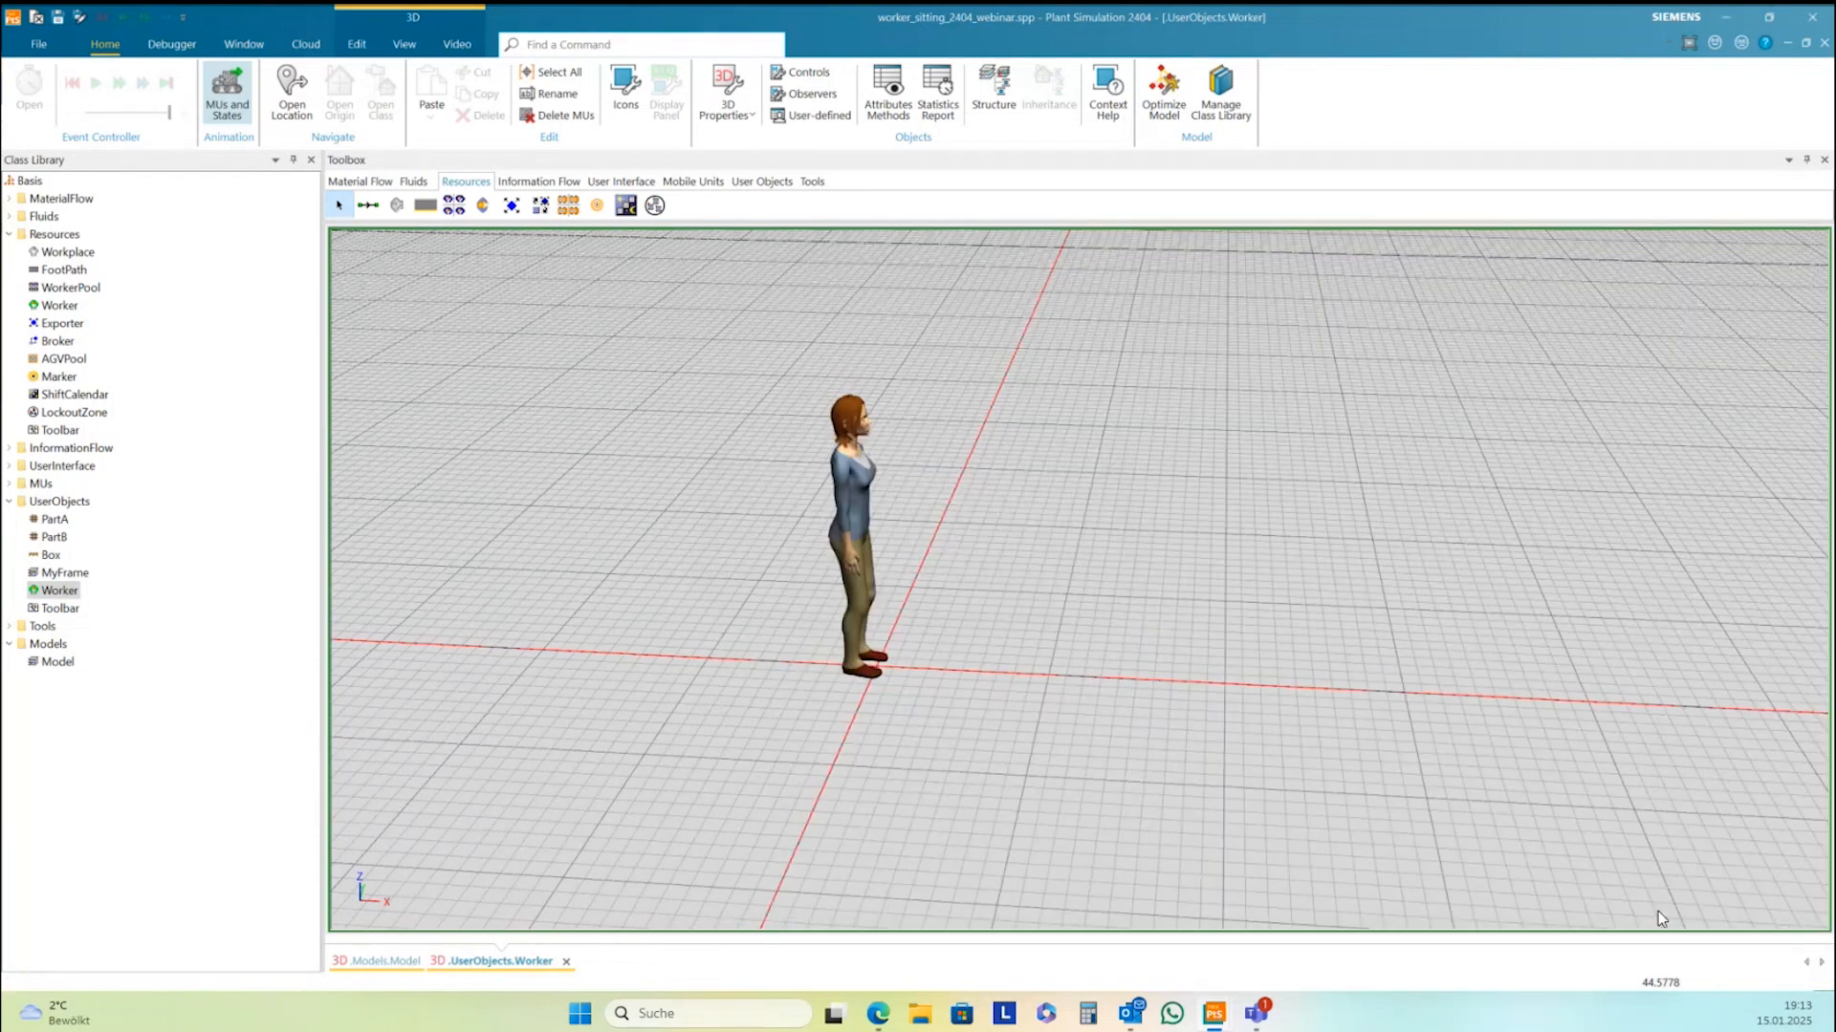
Show the graphic structure of the Worker in UserObjects and place its window beside the figure
drag(1124, 743, 1188, 755)
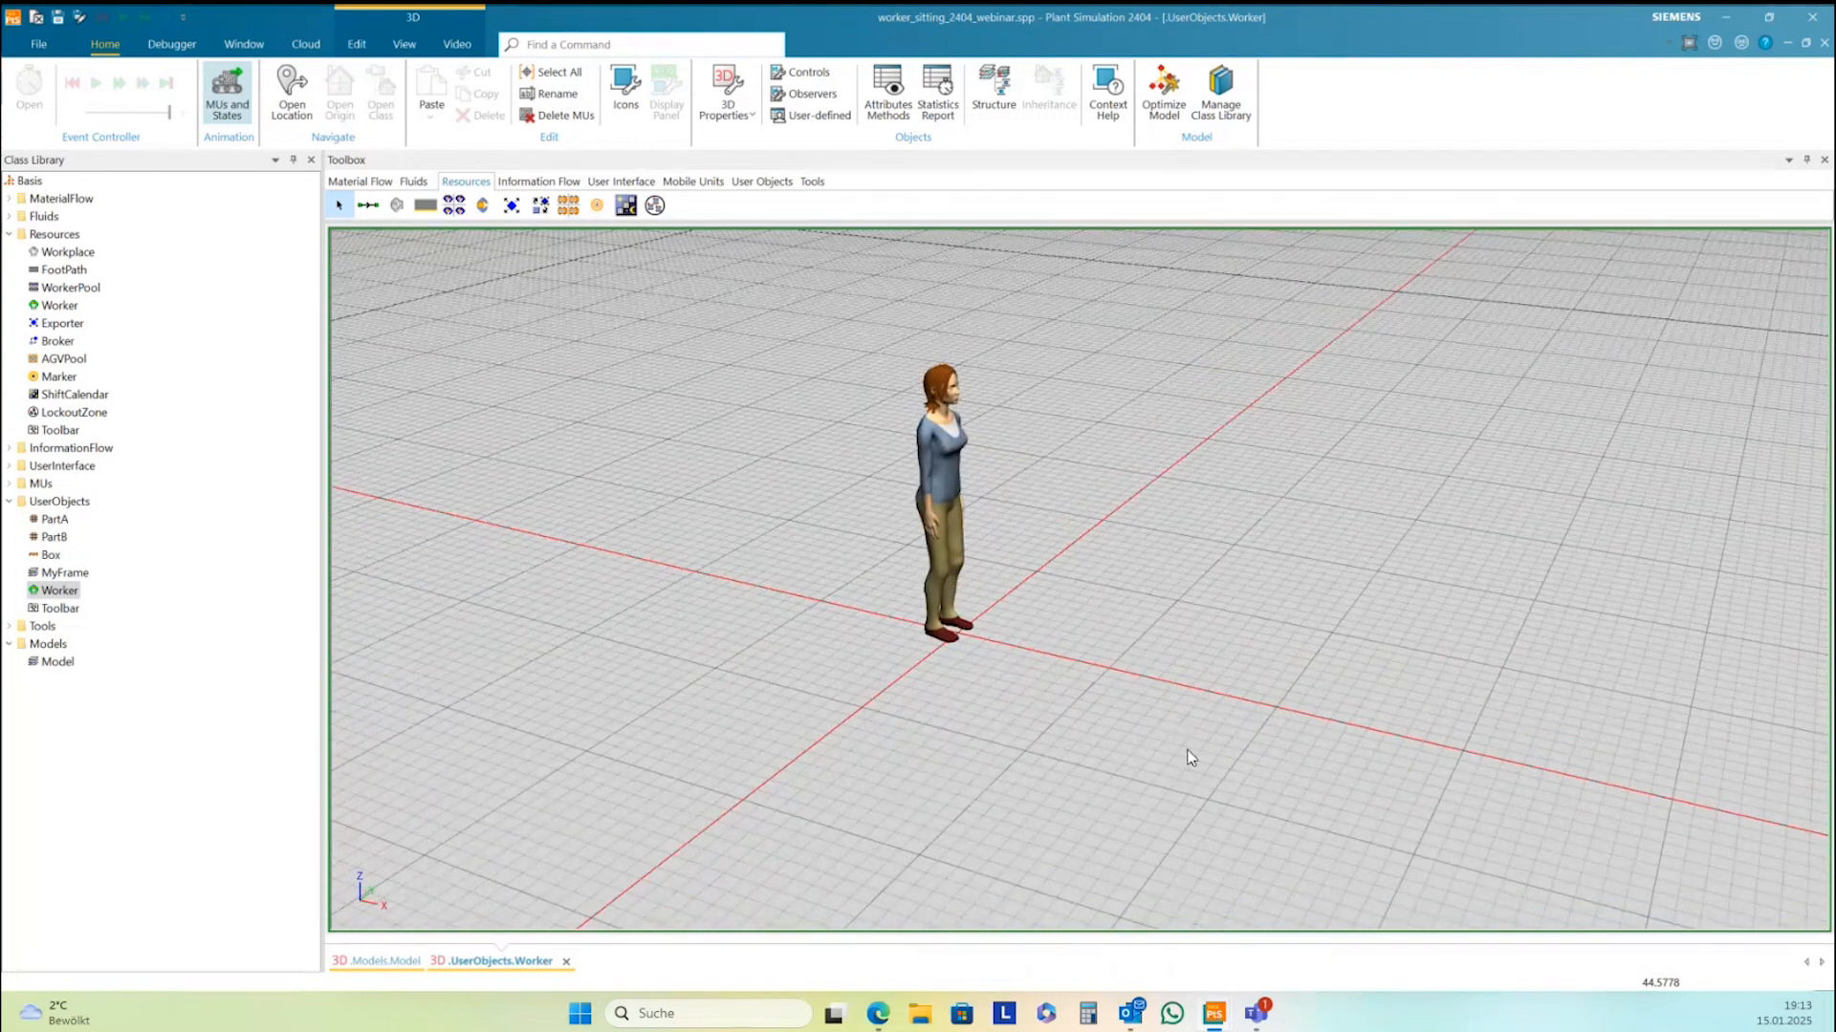
right_click(1081, 516)
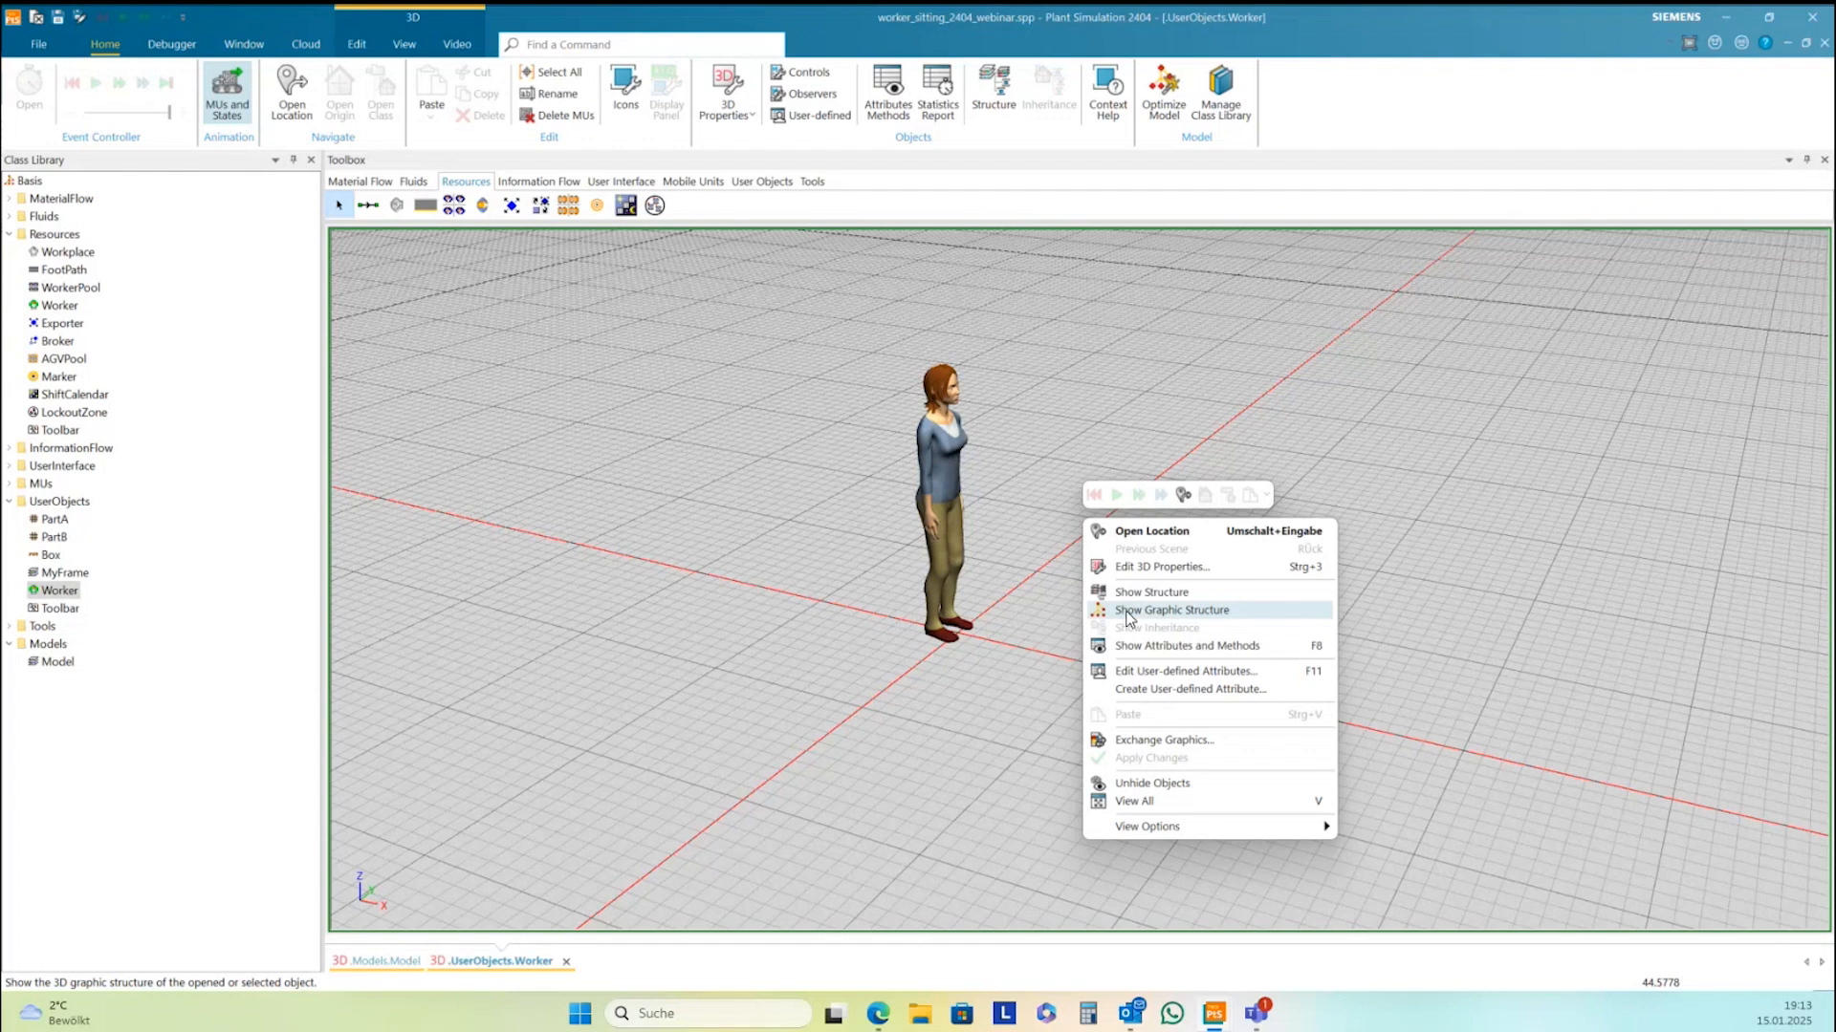
click(1147, 610)
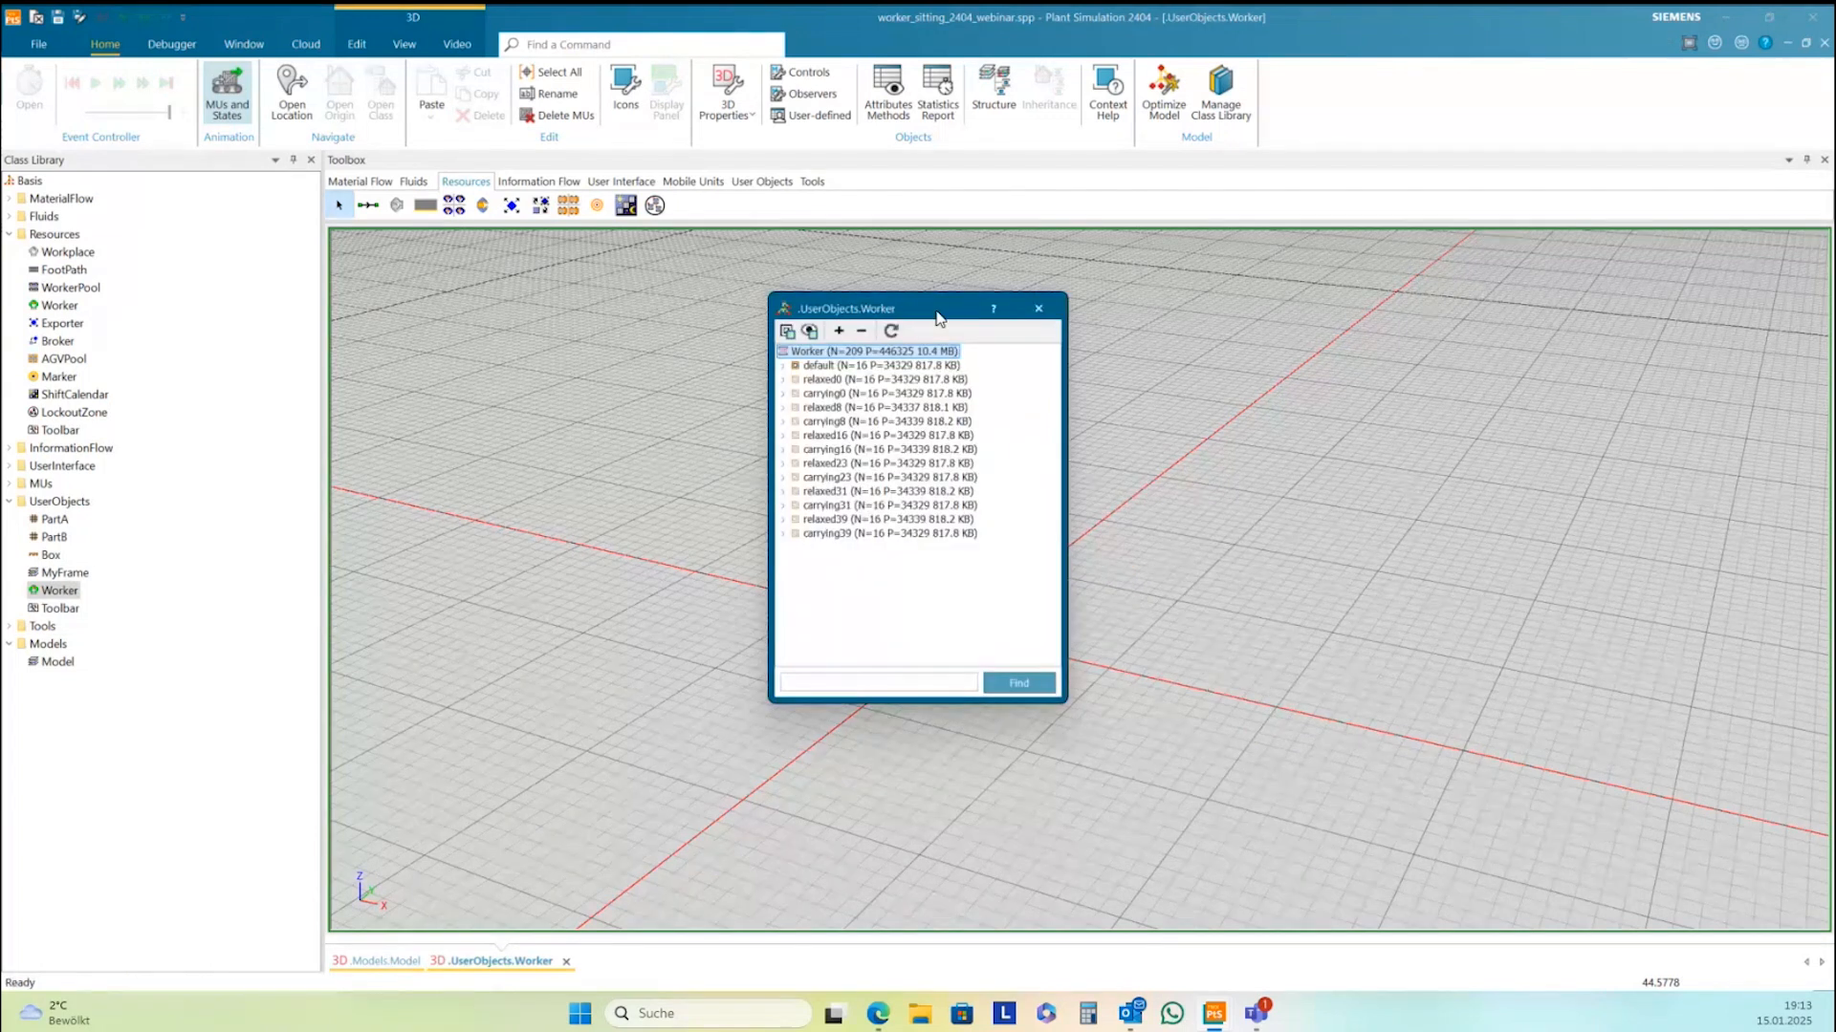
drag(938, 319, 1321, 340)
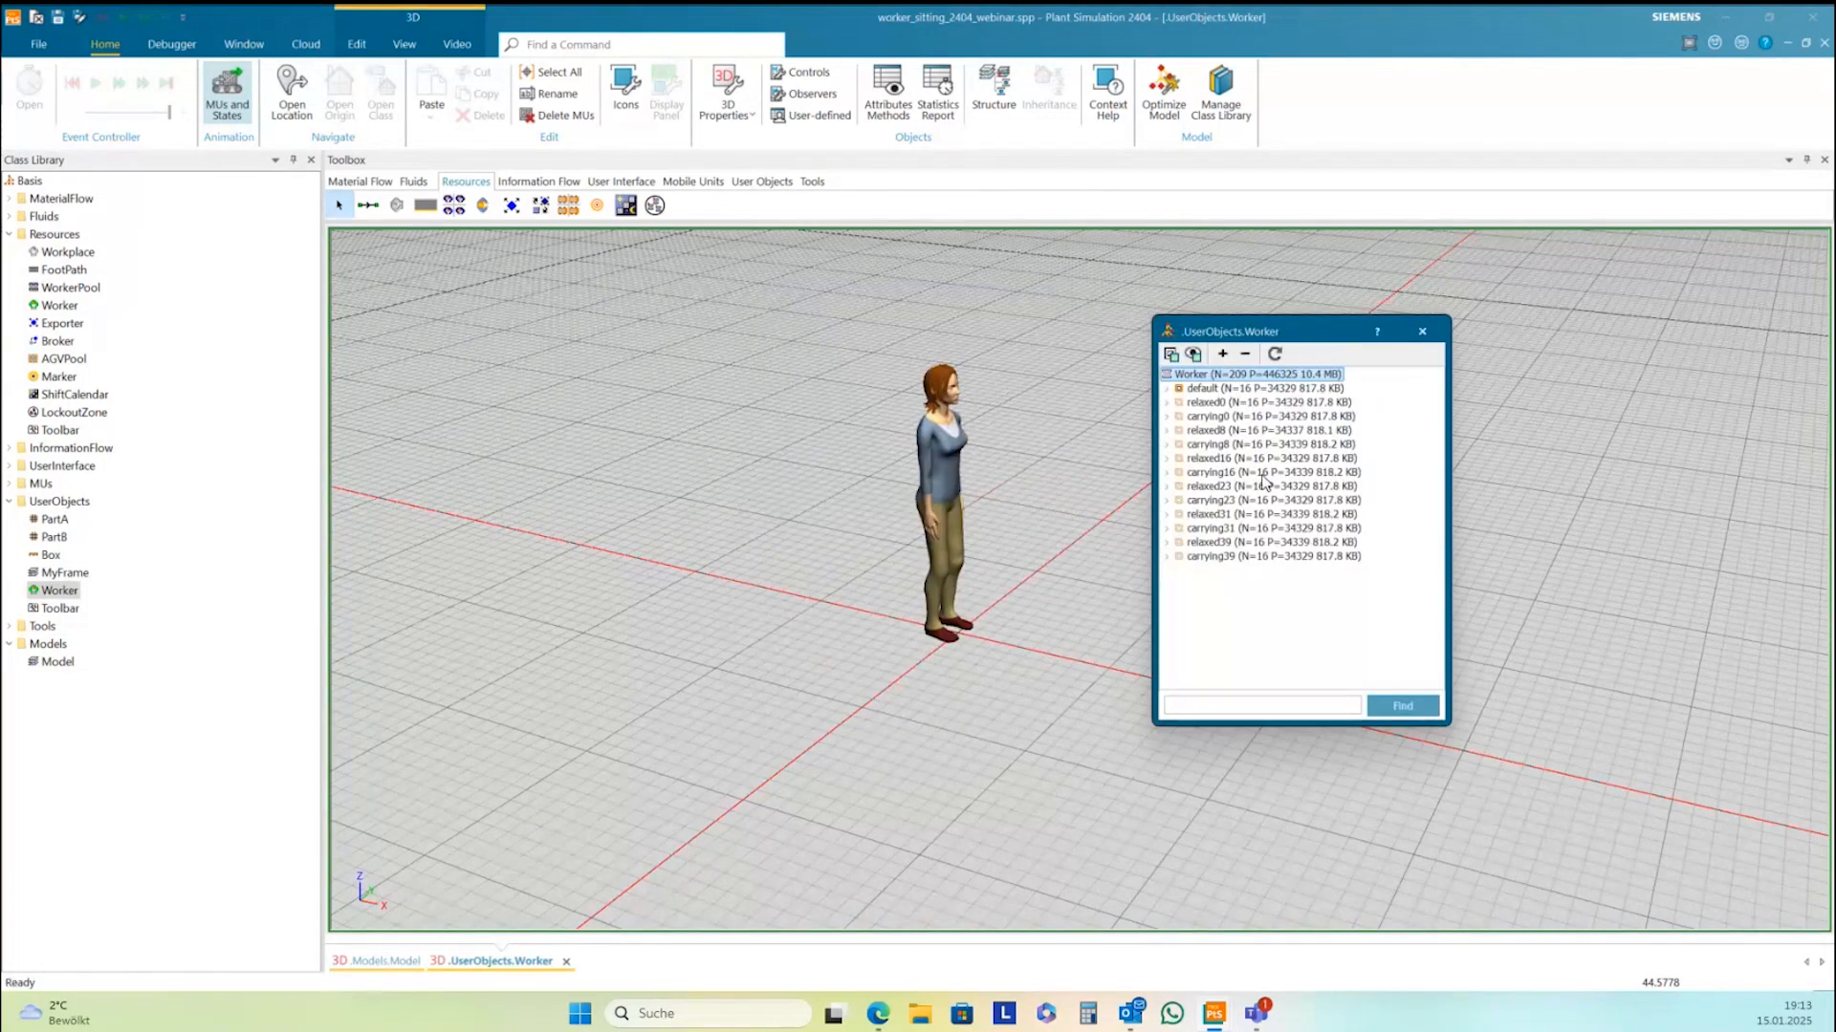
Preview the relaxed8 graphic group by making it visible, and hide it again
click(1220, 430)
right_click(1220, 436)
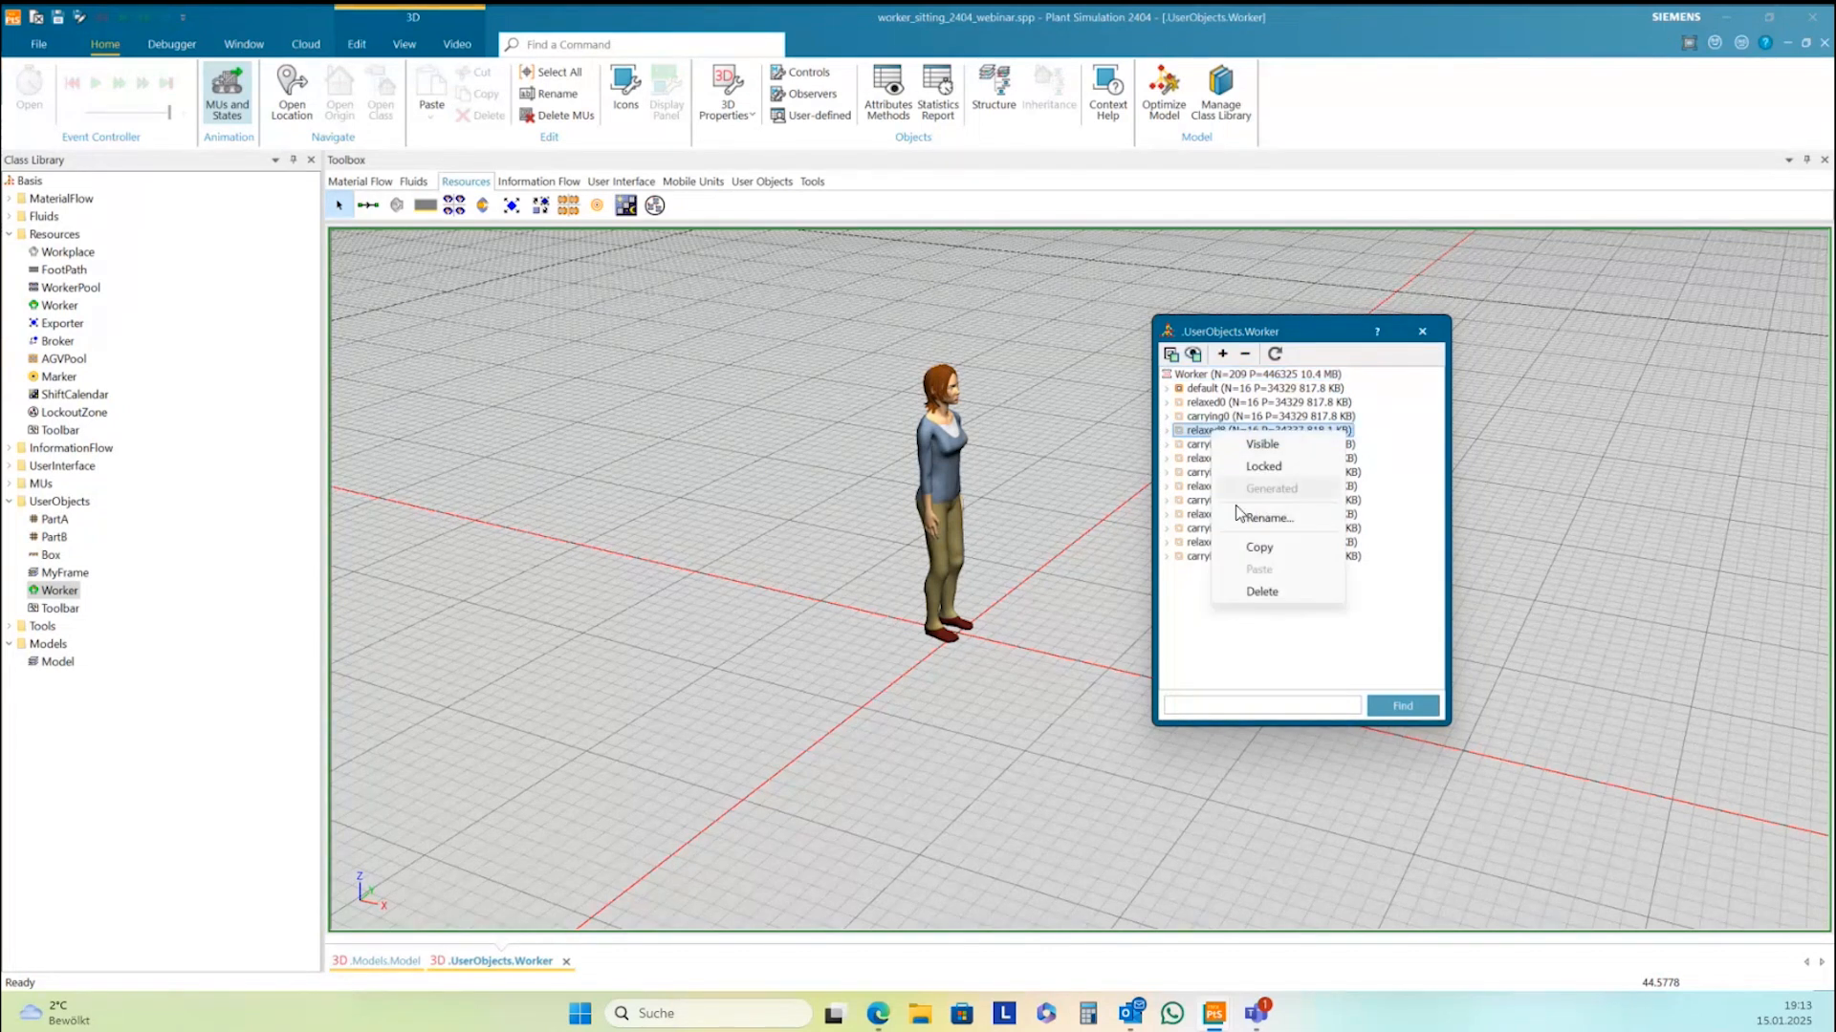
click(1264, 446)
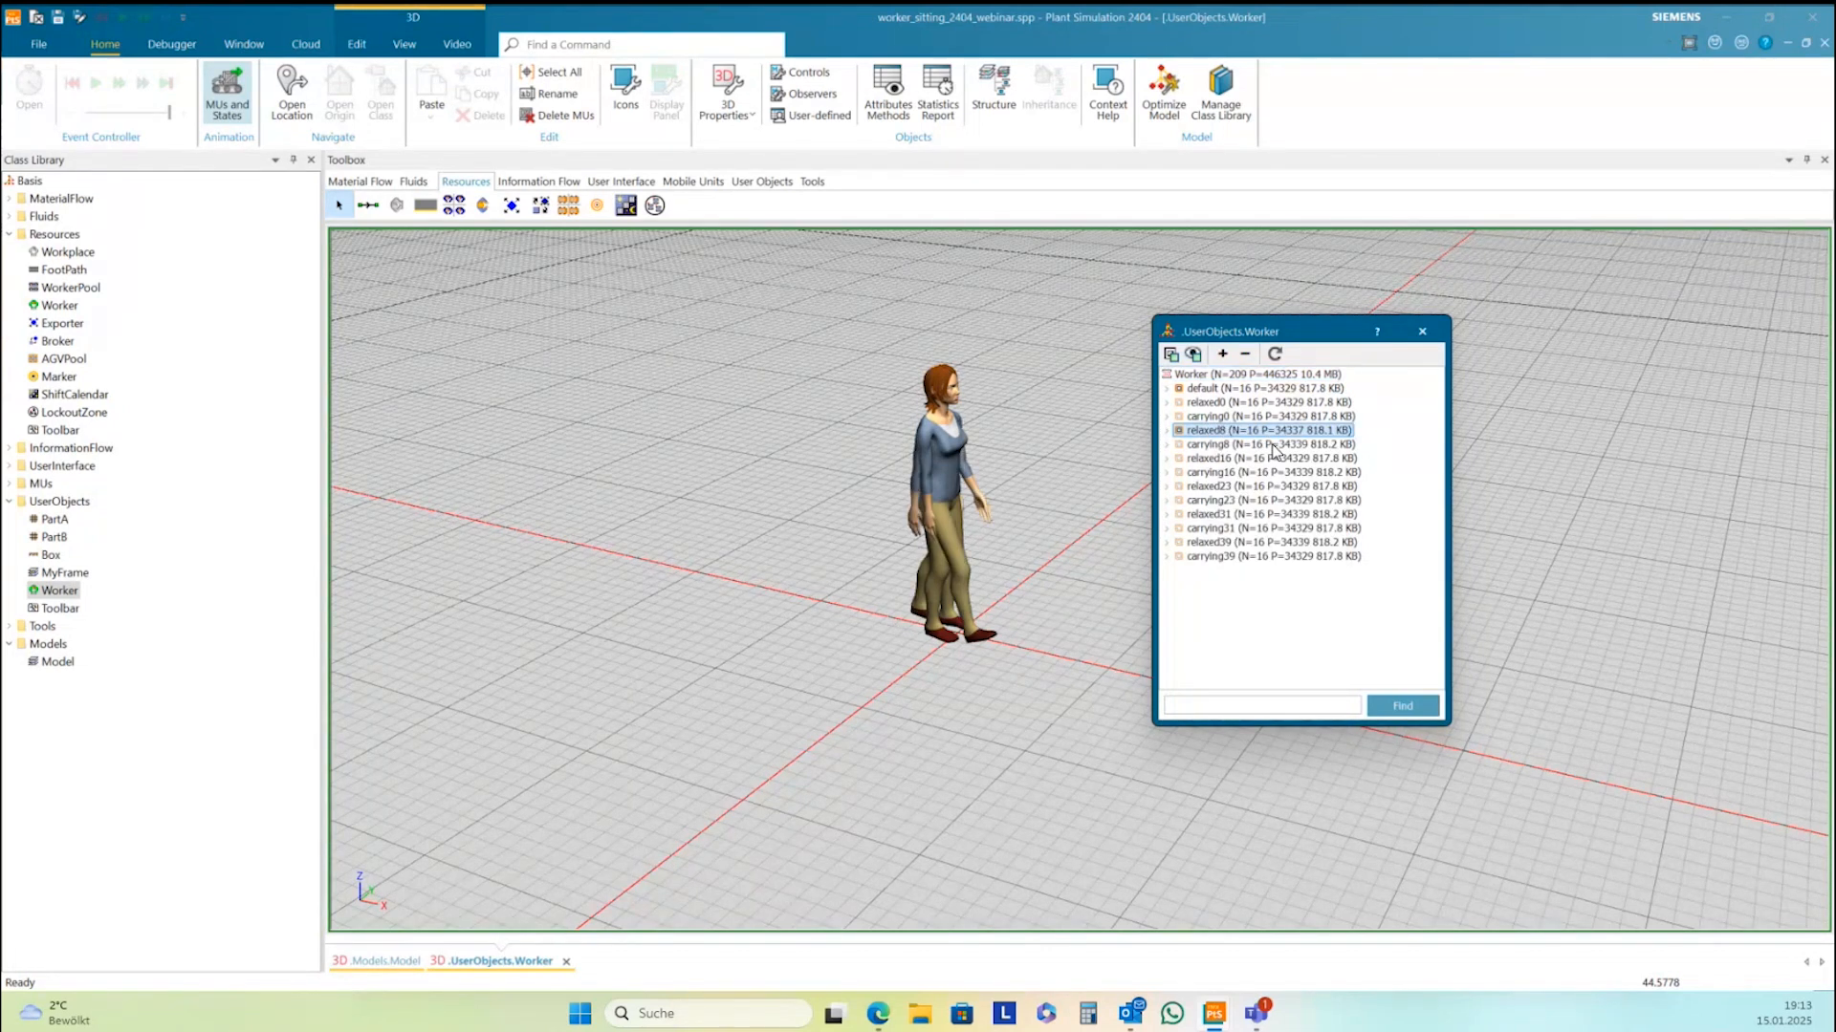
right_click(1200, 432)
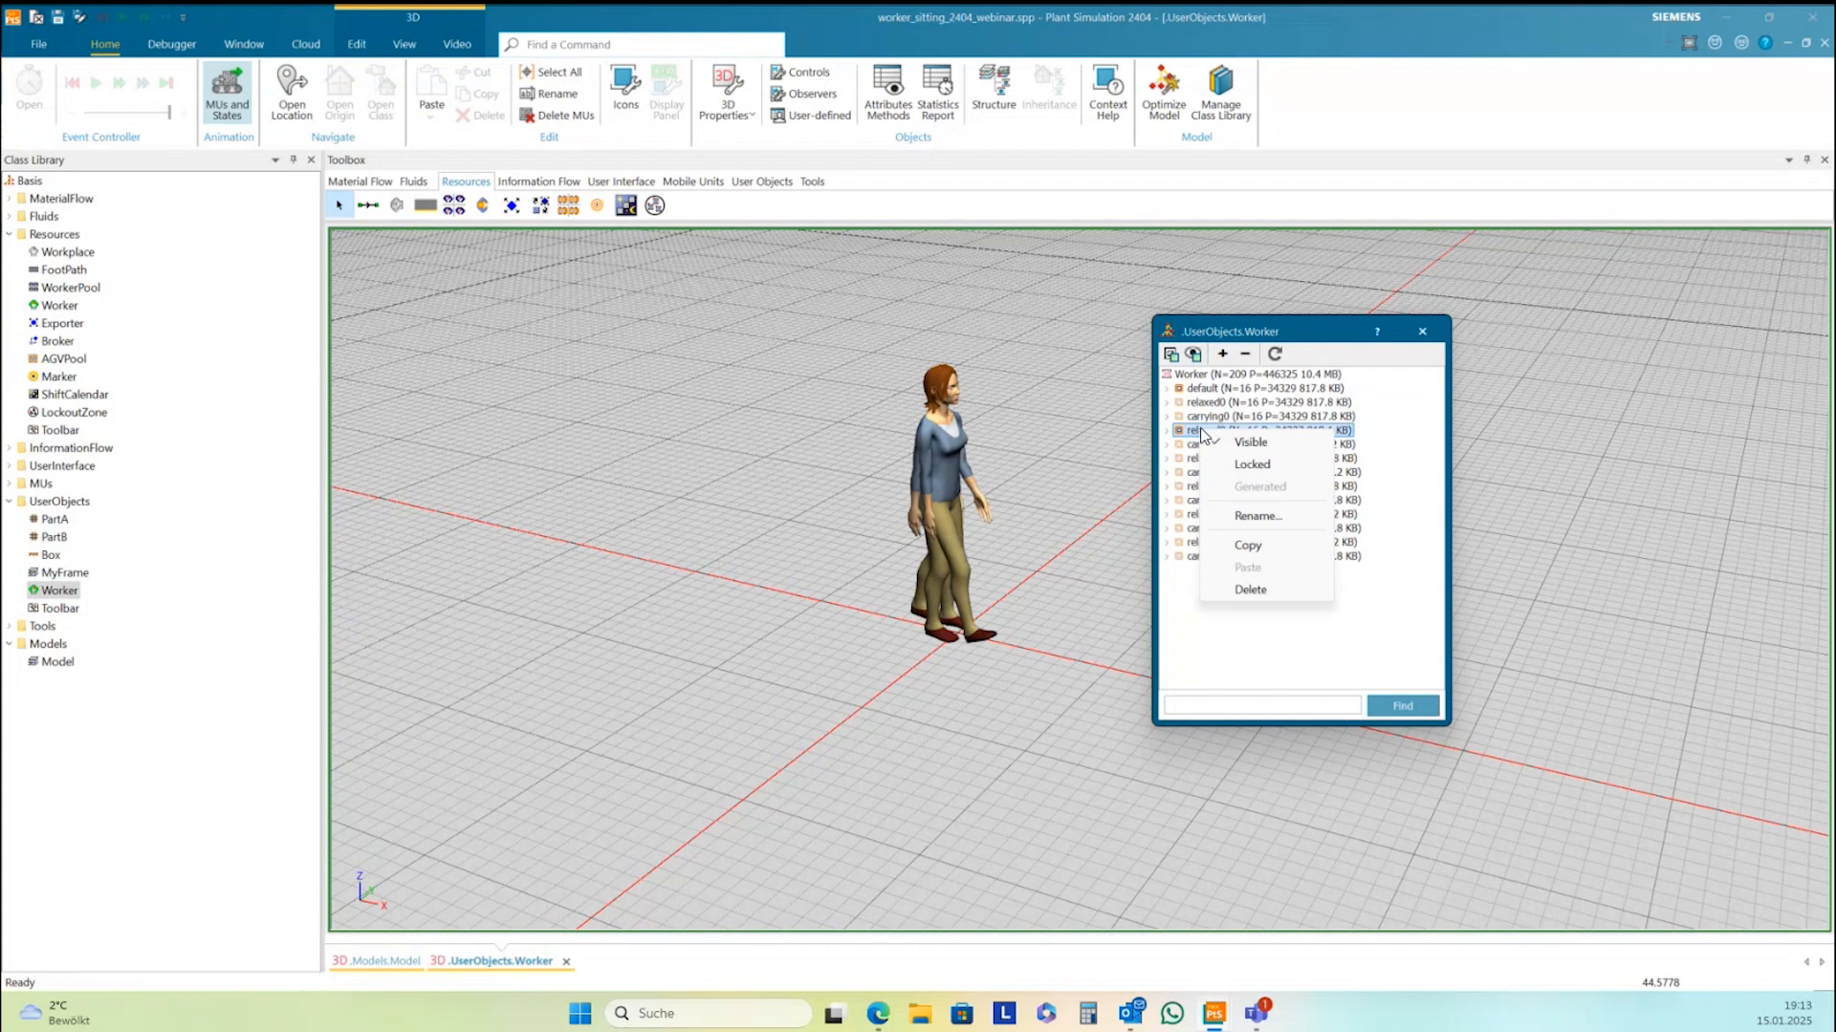
click(1220, 442)
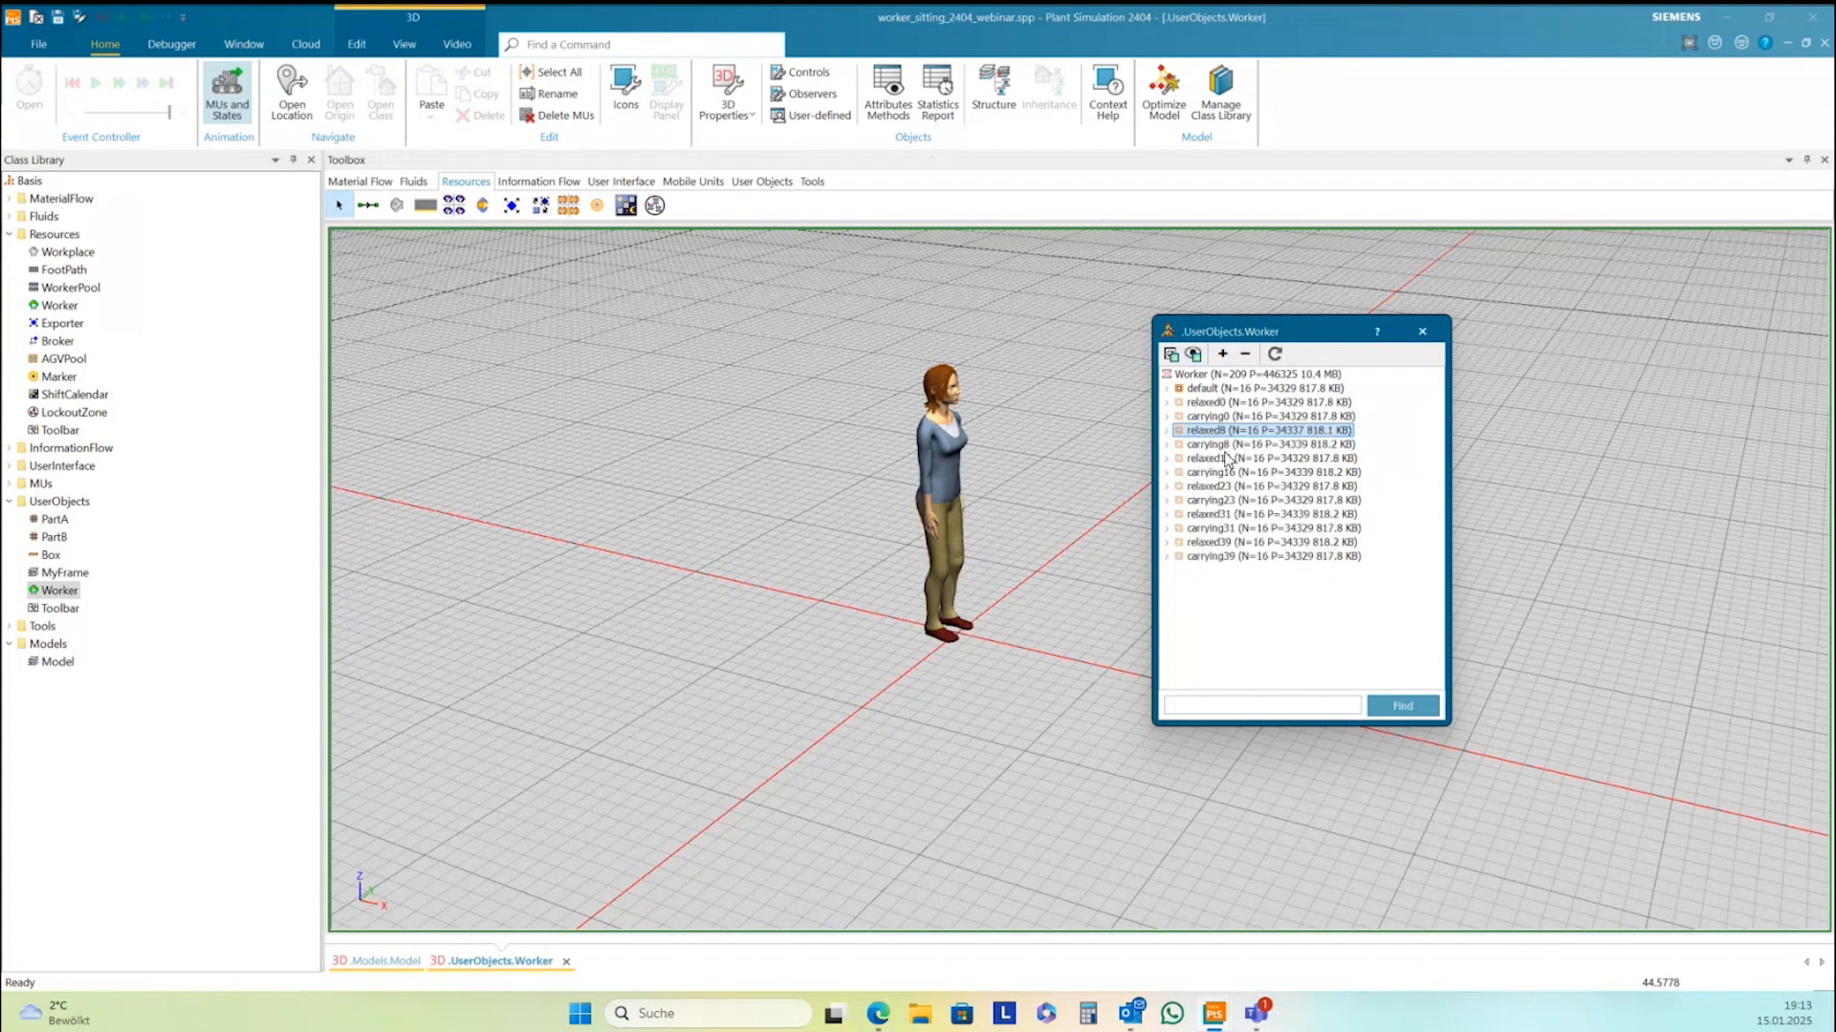
Preview the carrying8 graphic group by making it visible, and hide it again
click(1204, 461)
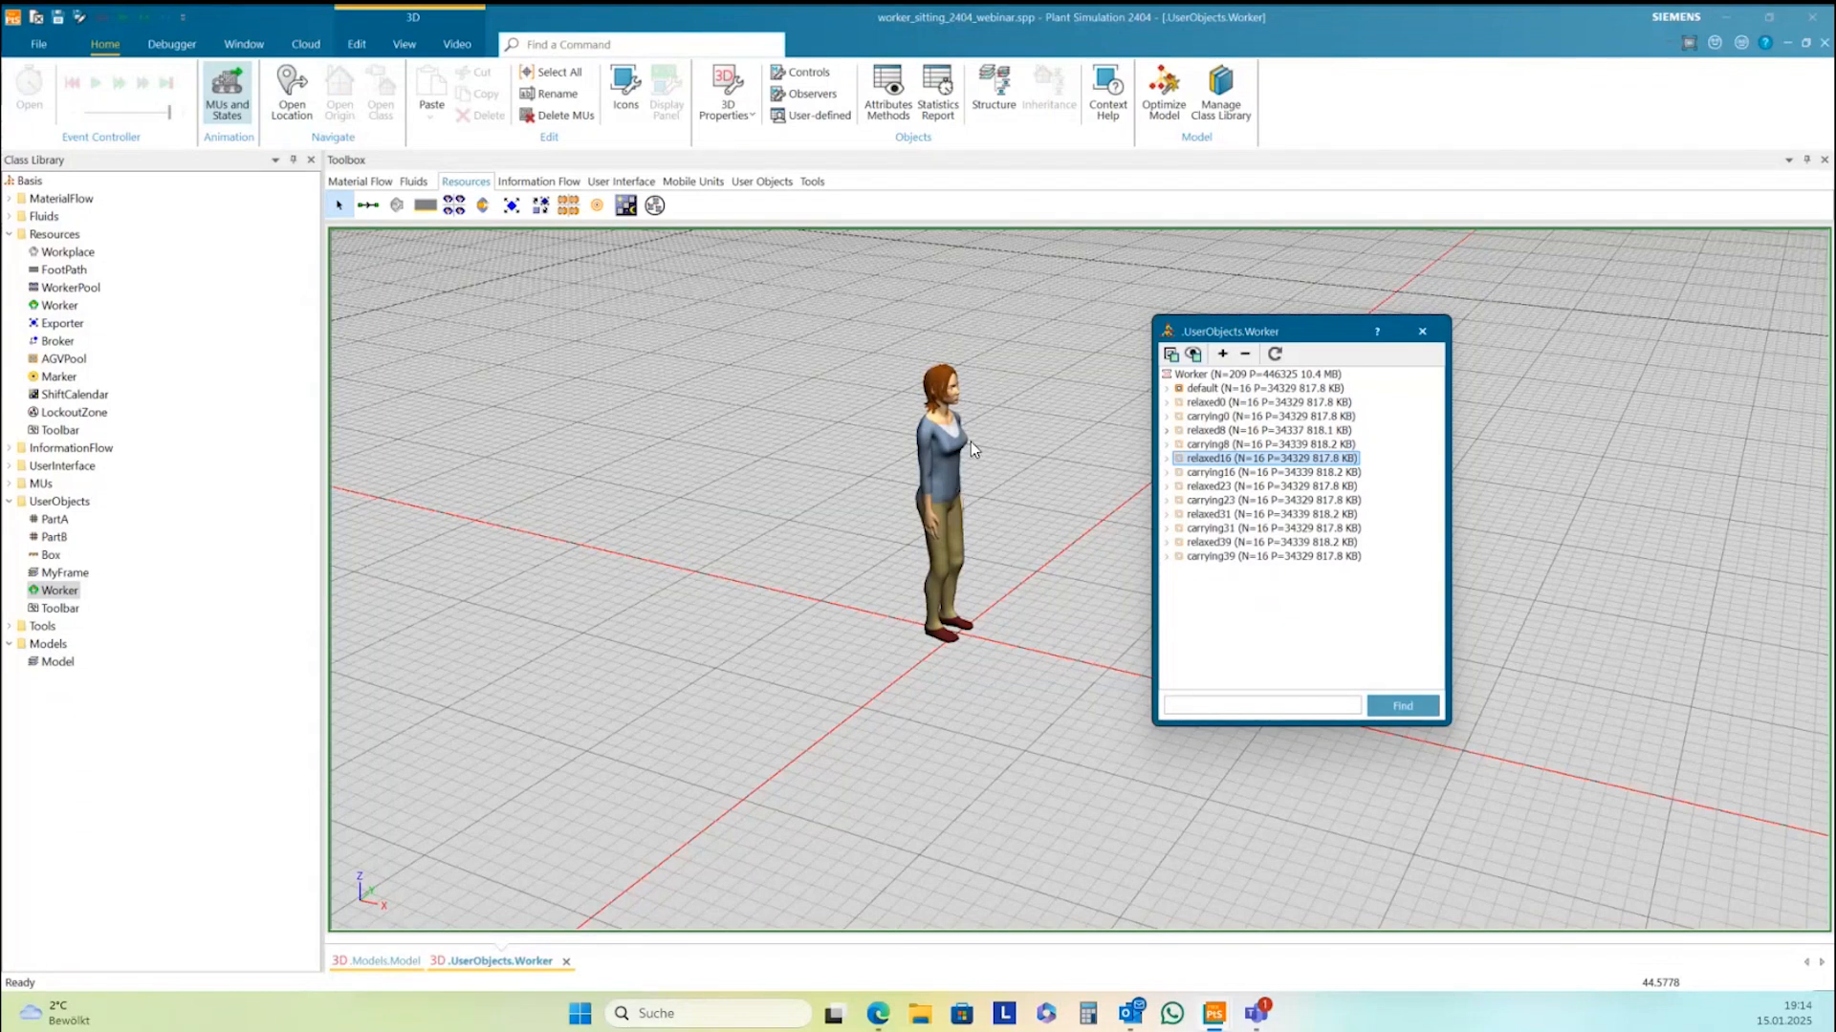
right_click(1209, 447)
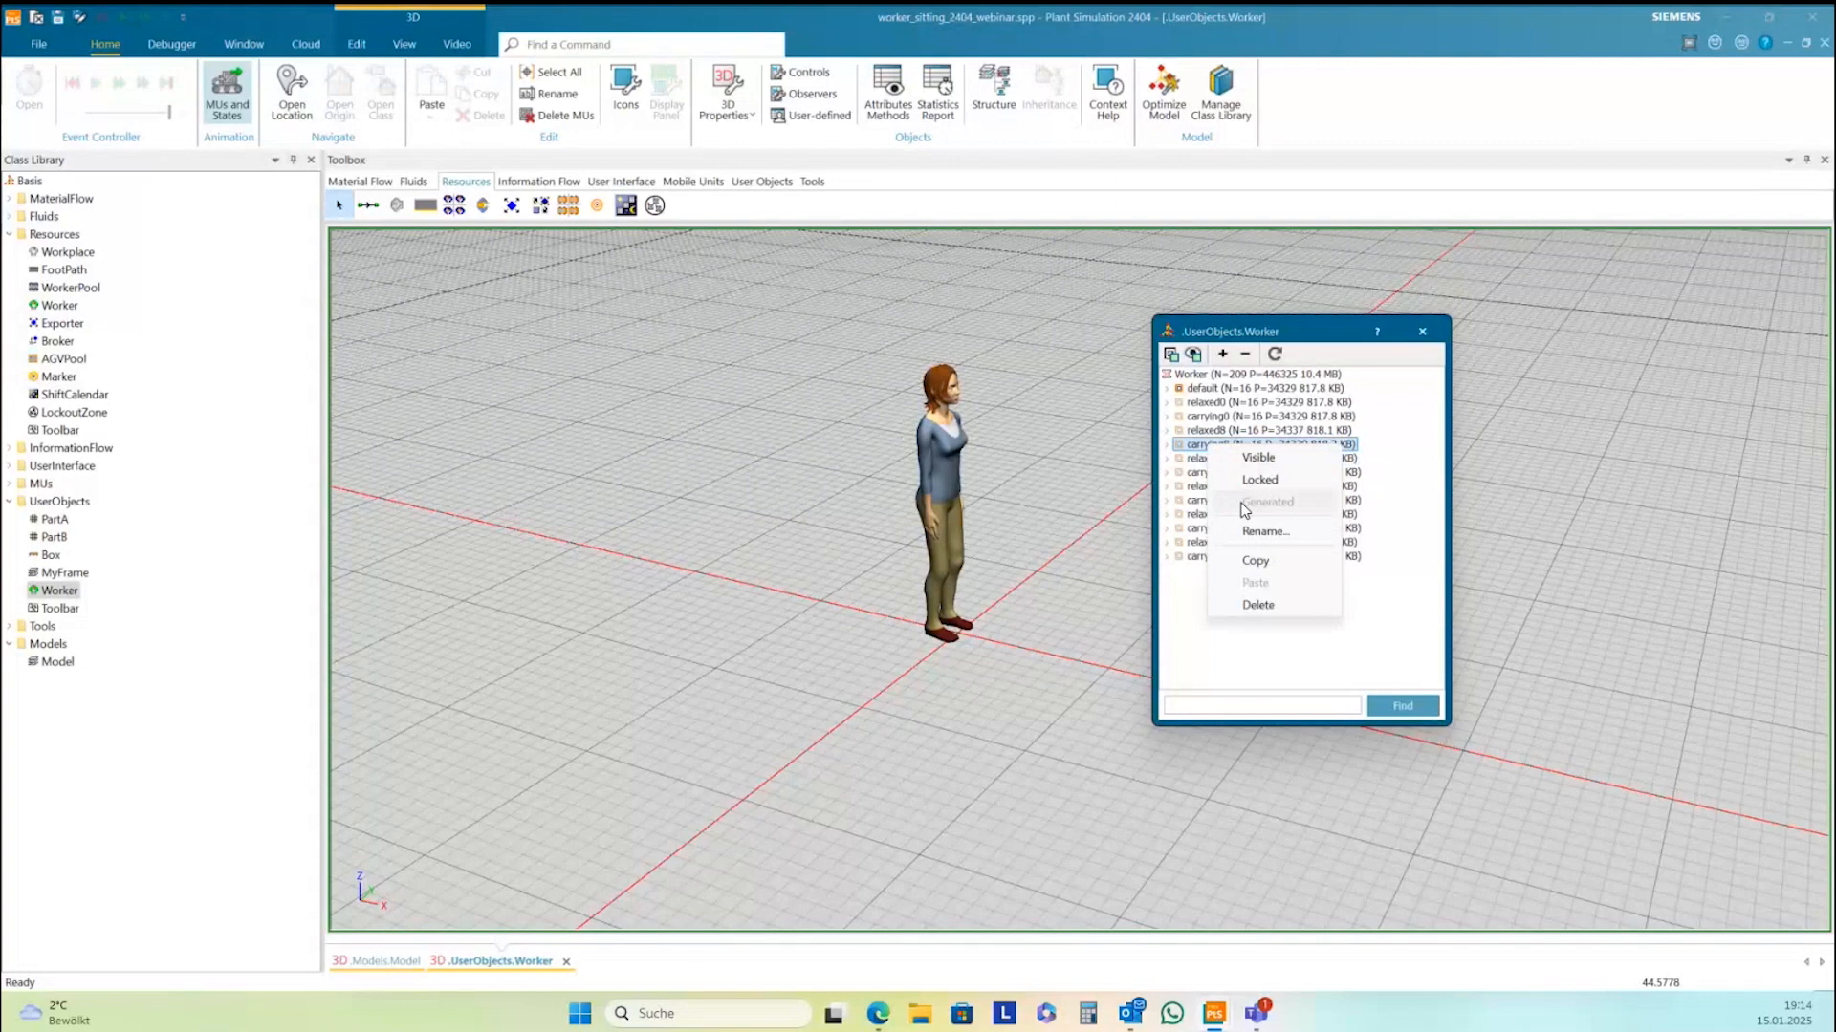
click(1263, 459)
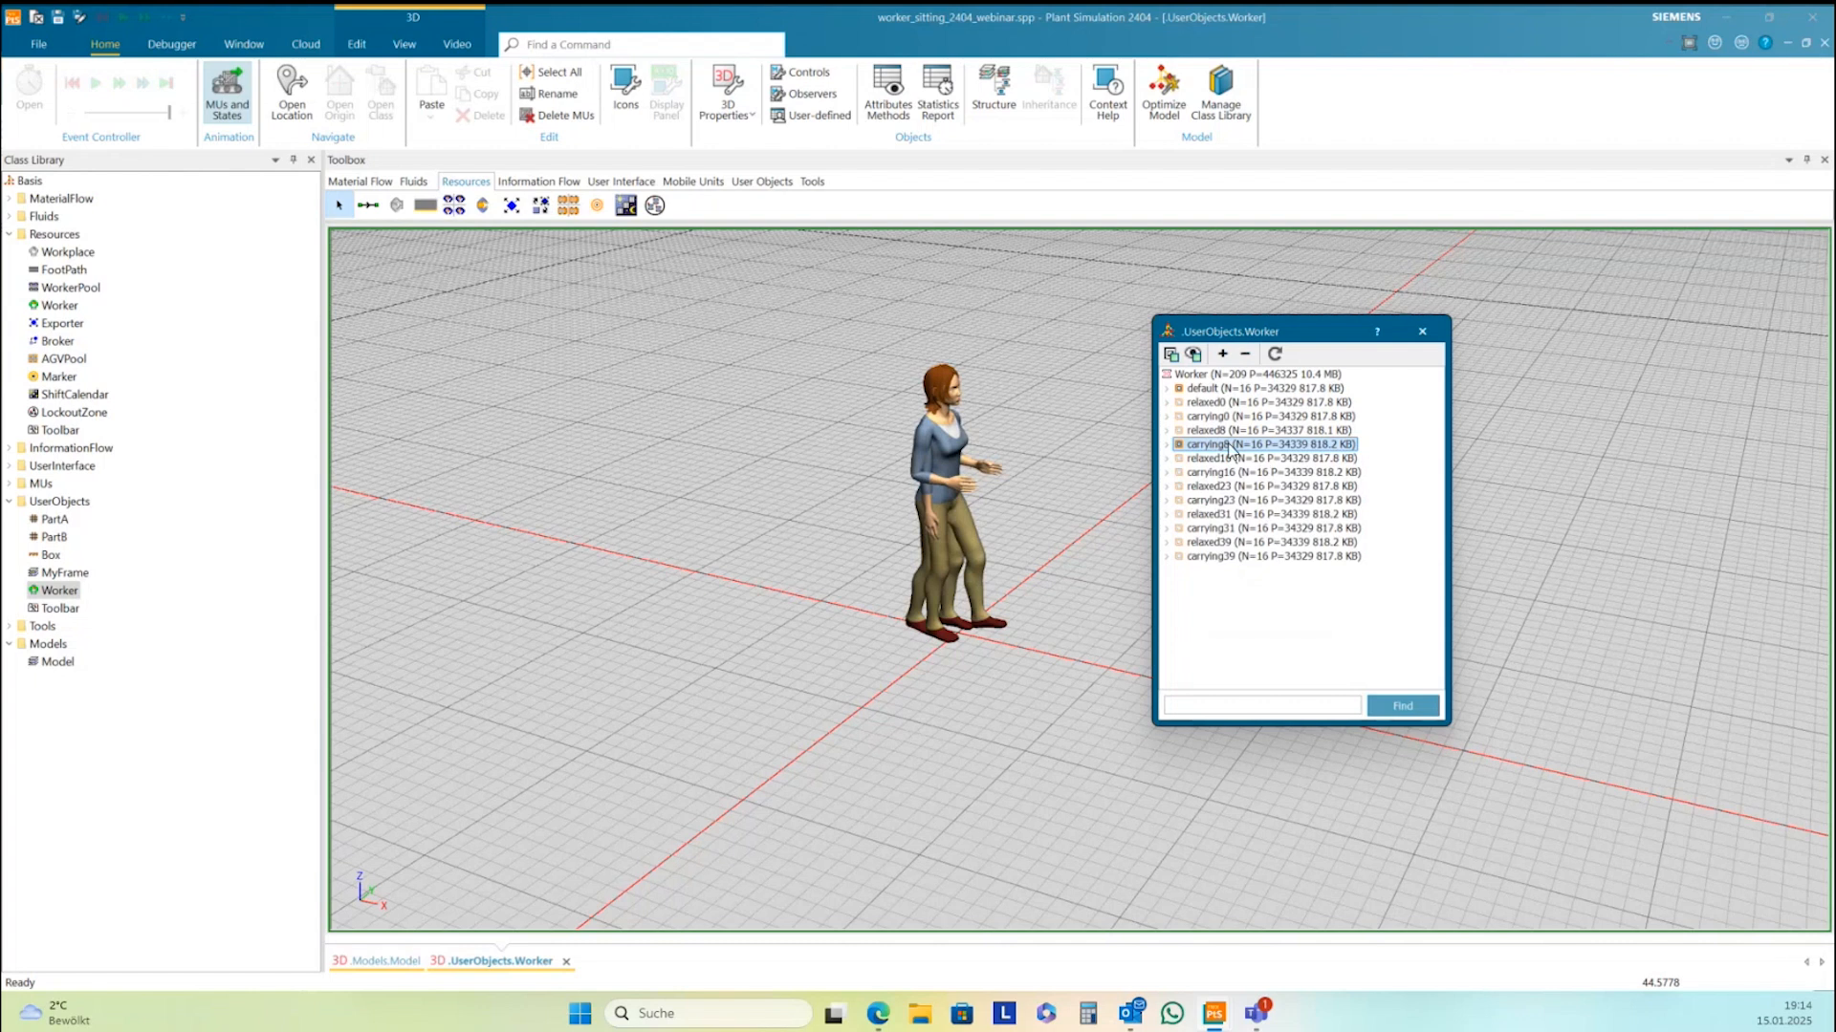
right_click(1220, 449)
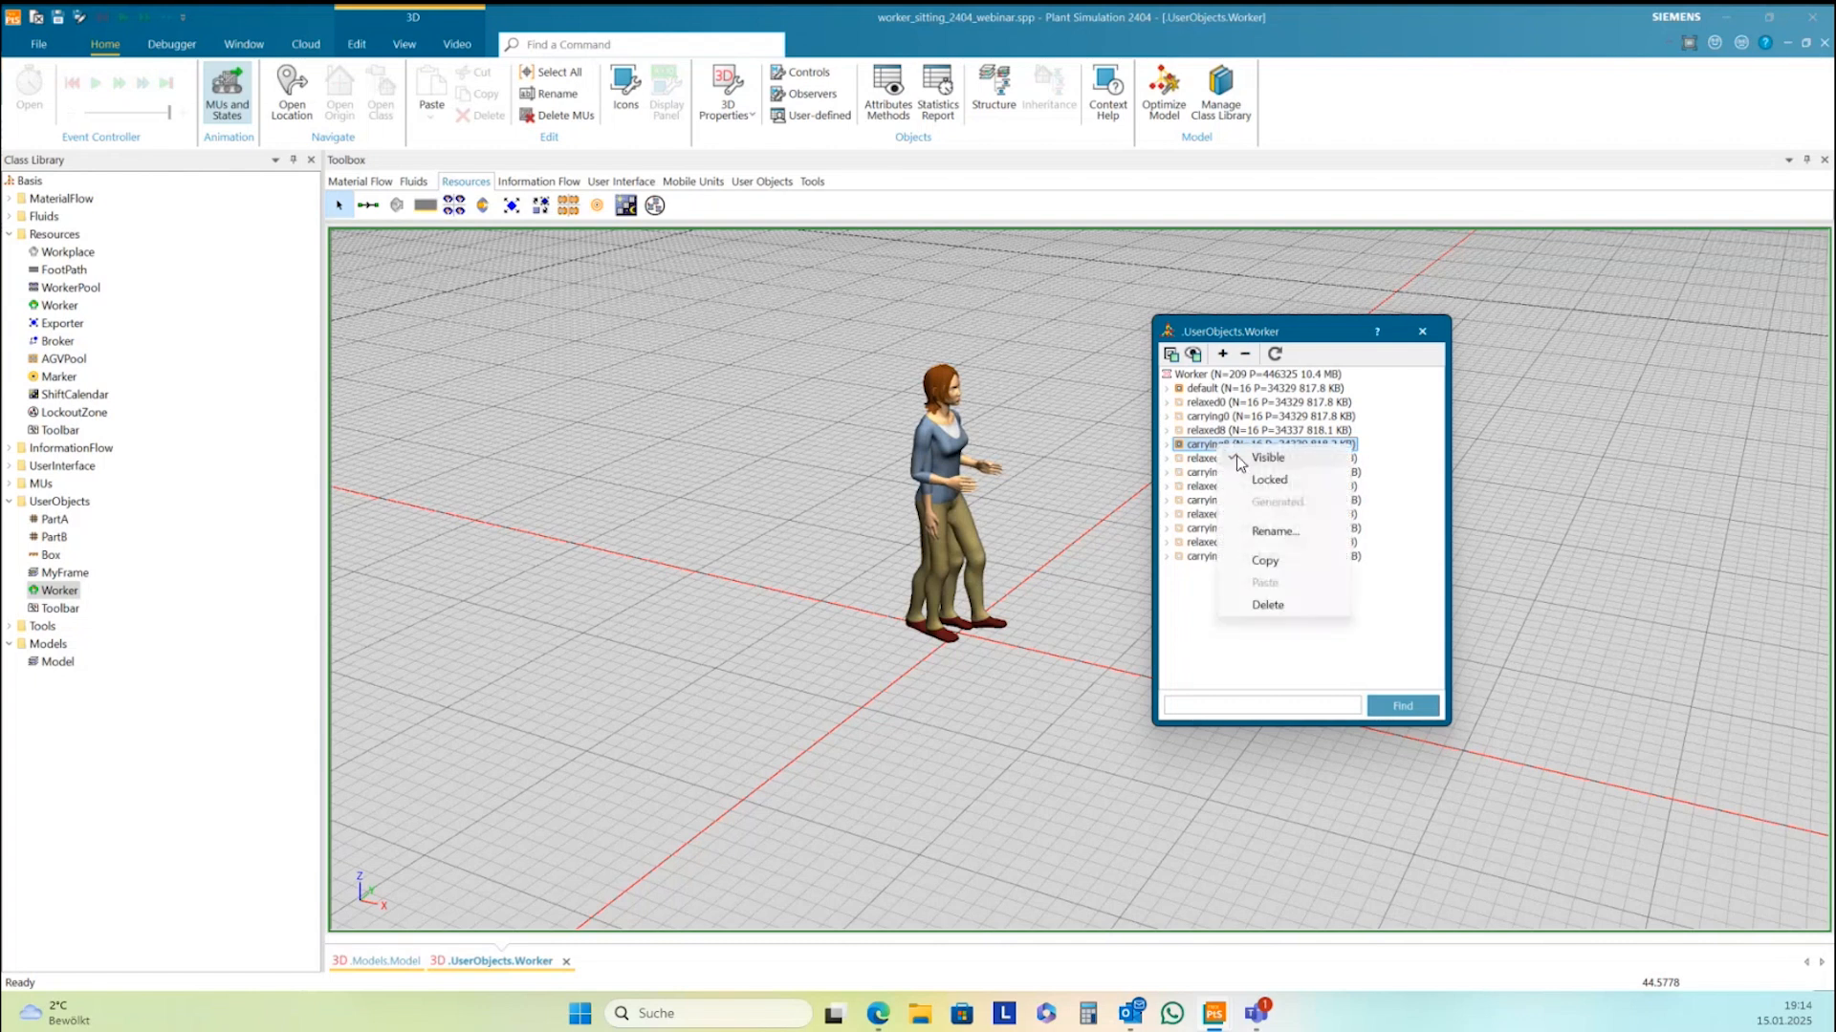
click(1241, 464)
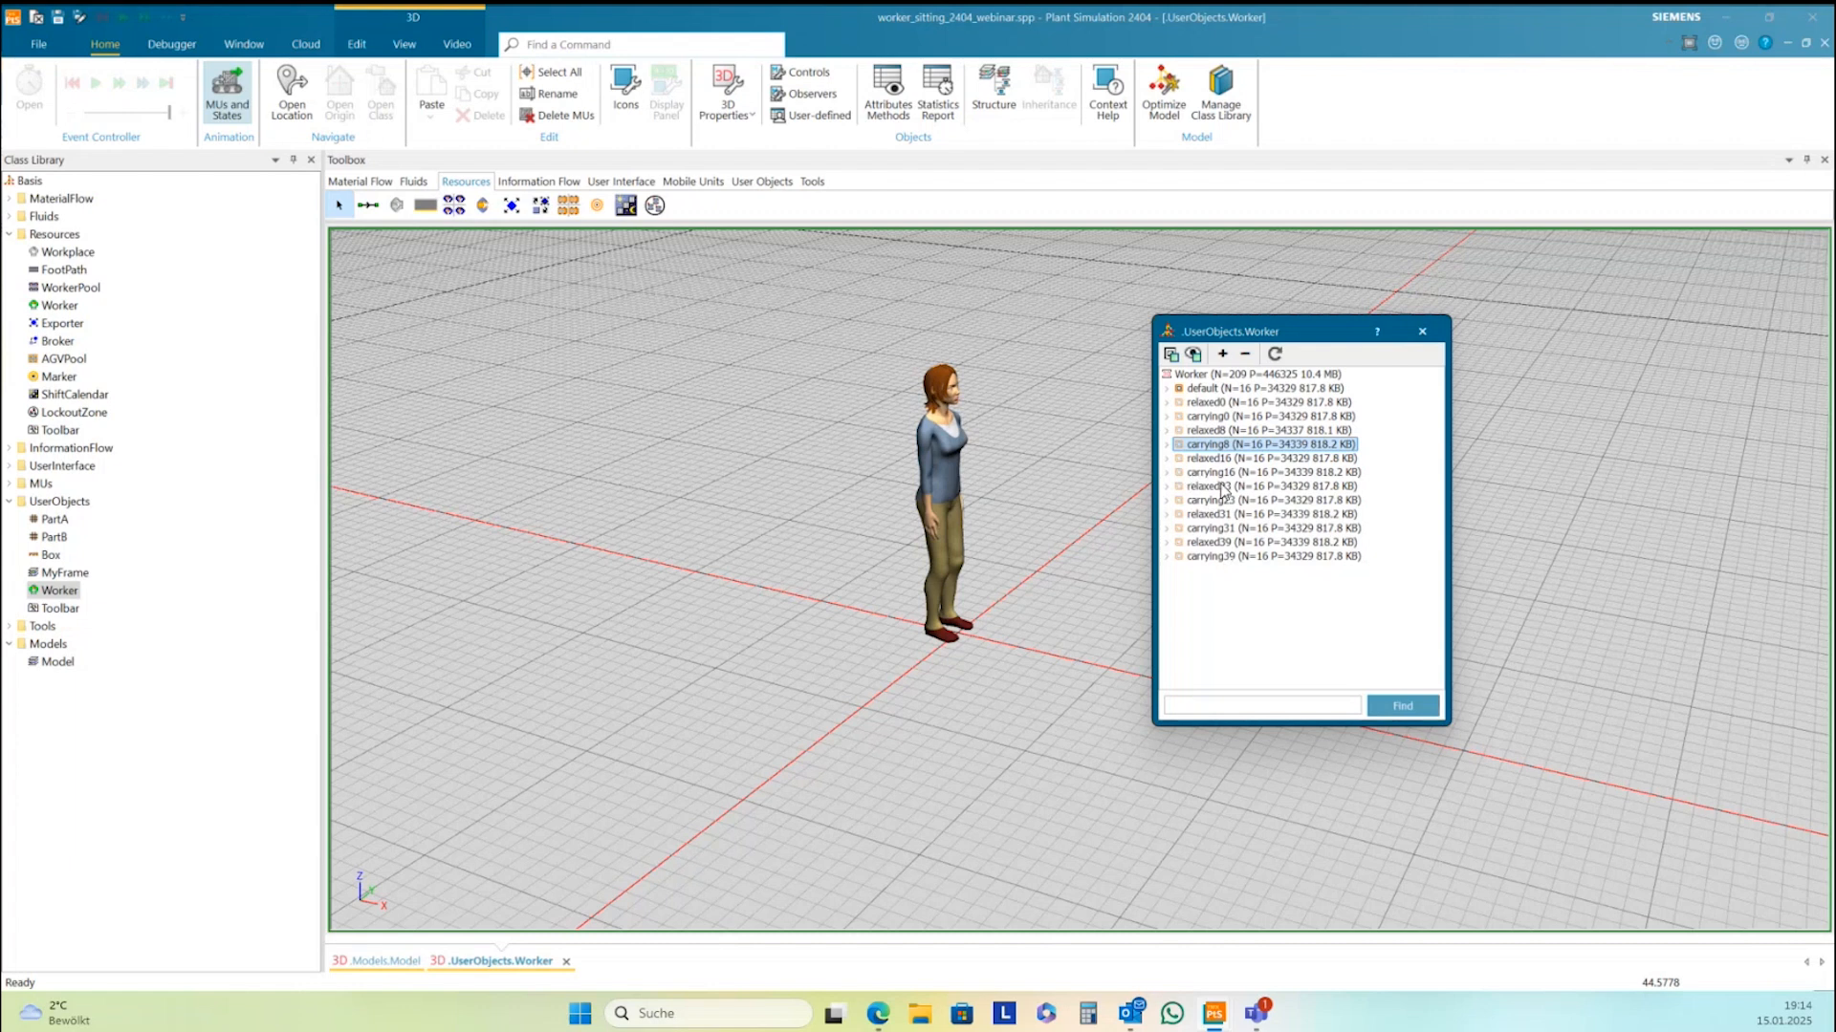
Add a visible graphic group named sitting to the Worker and select it in the graphic structure
click(1184, 376)
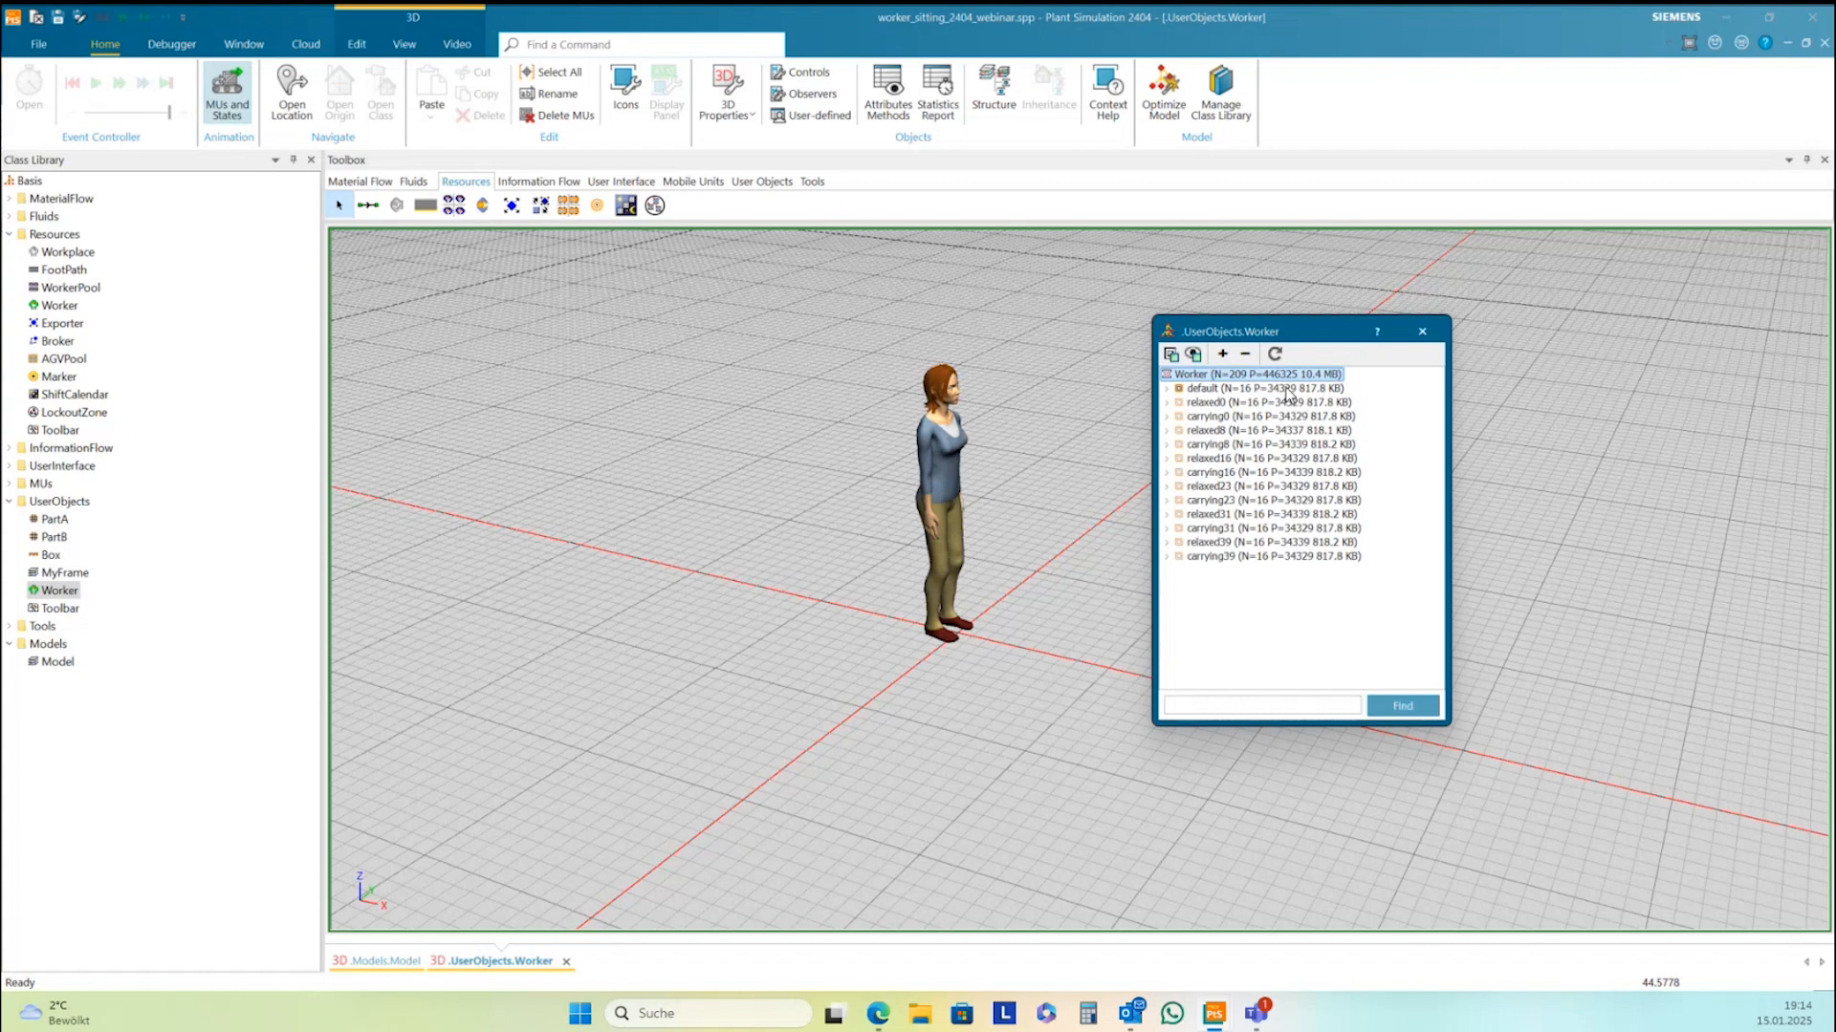
right_click(1189, 380)
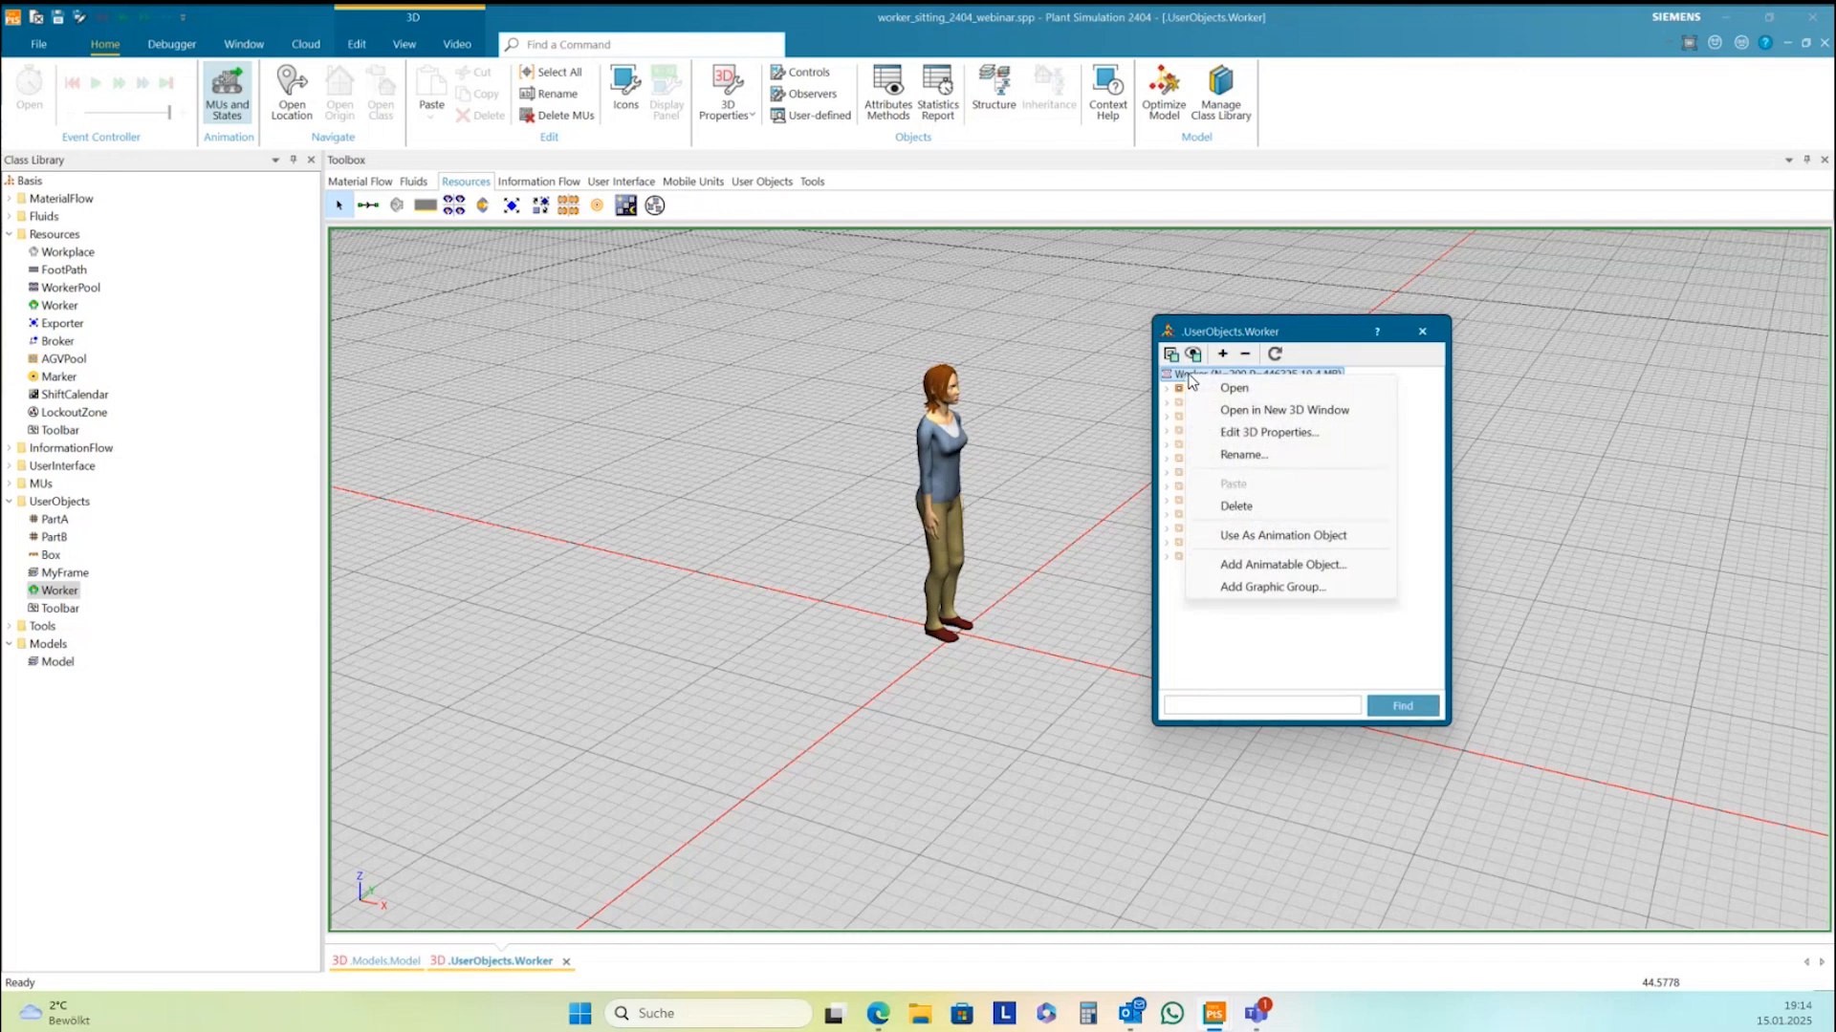
click(1252, 587)
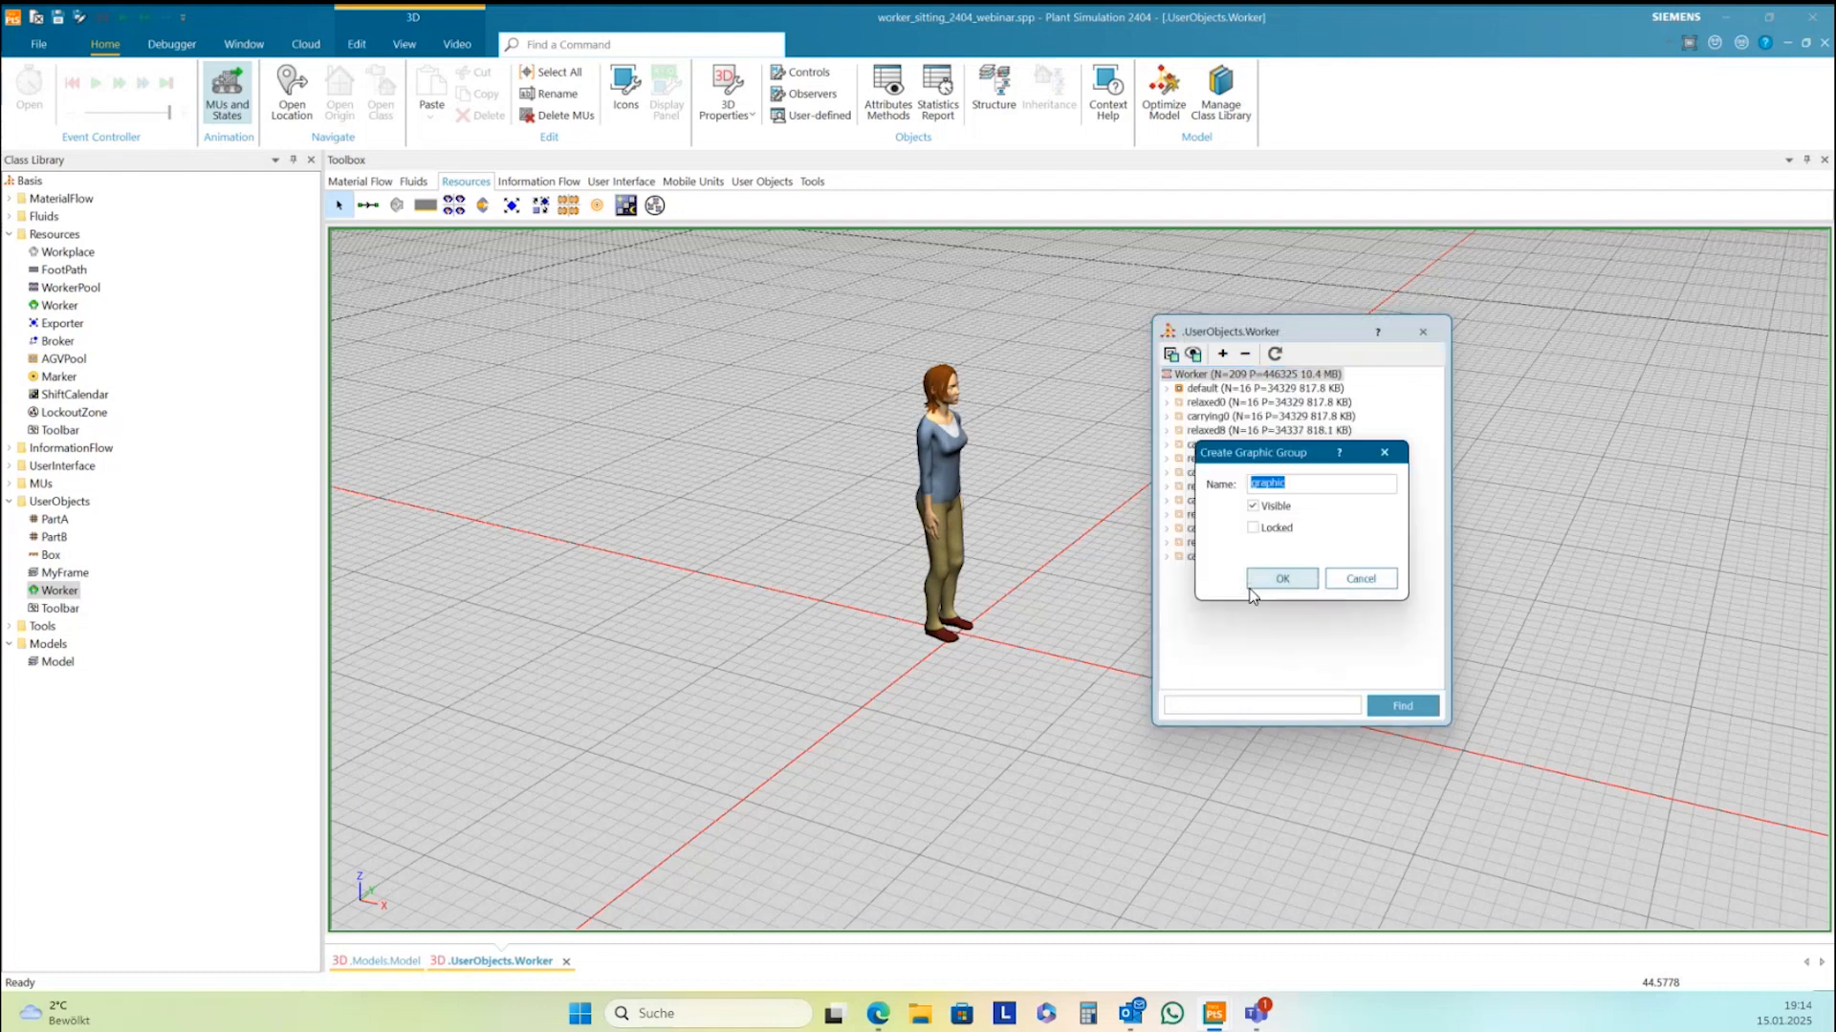
click(1302, 487)
double_click(1302, 486)
text(sitting)
click(1287, 578)
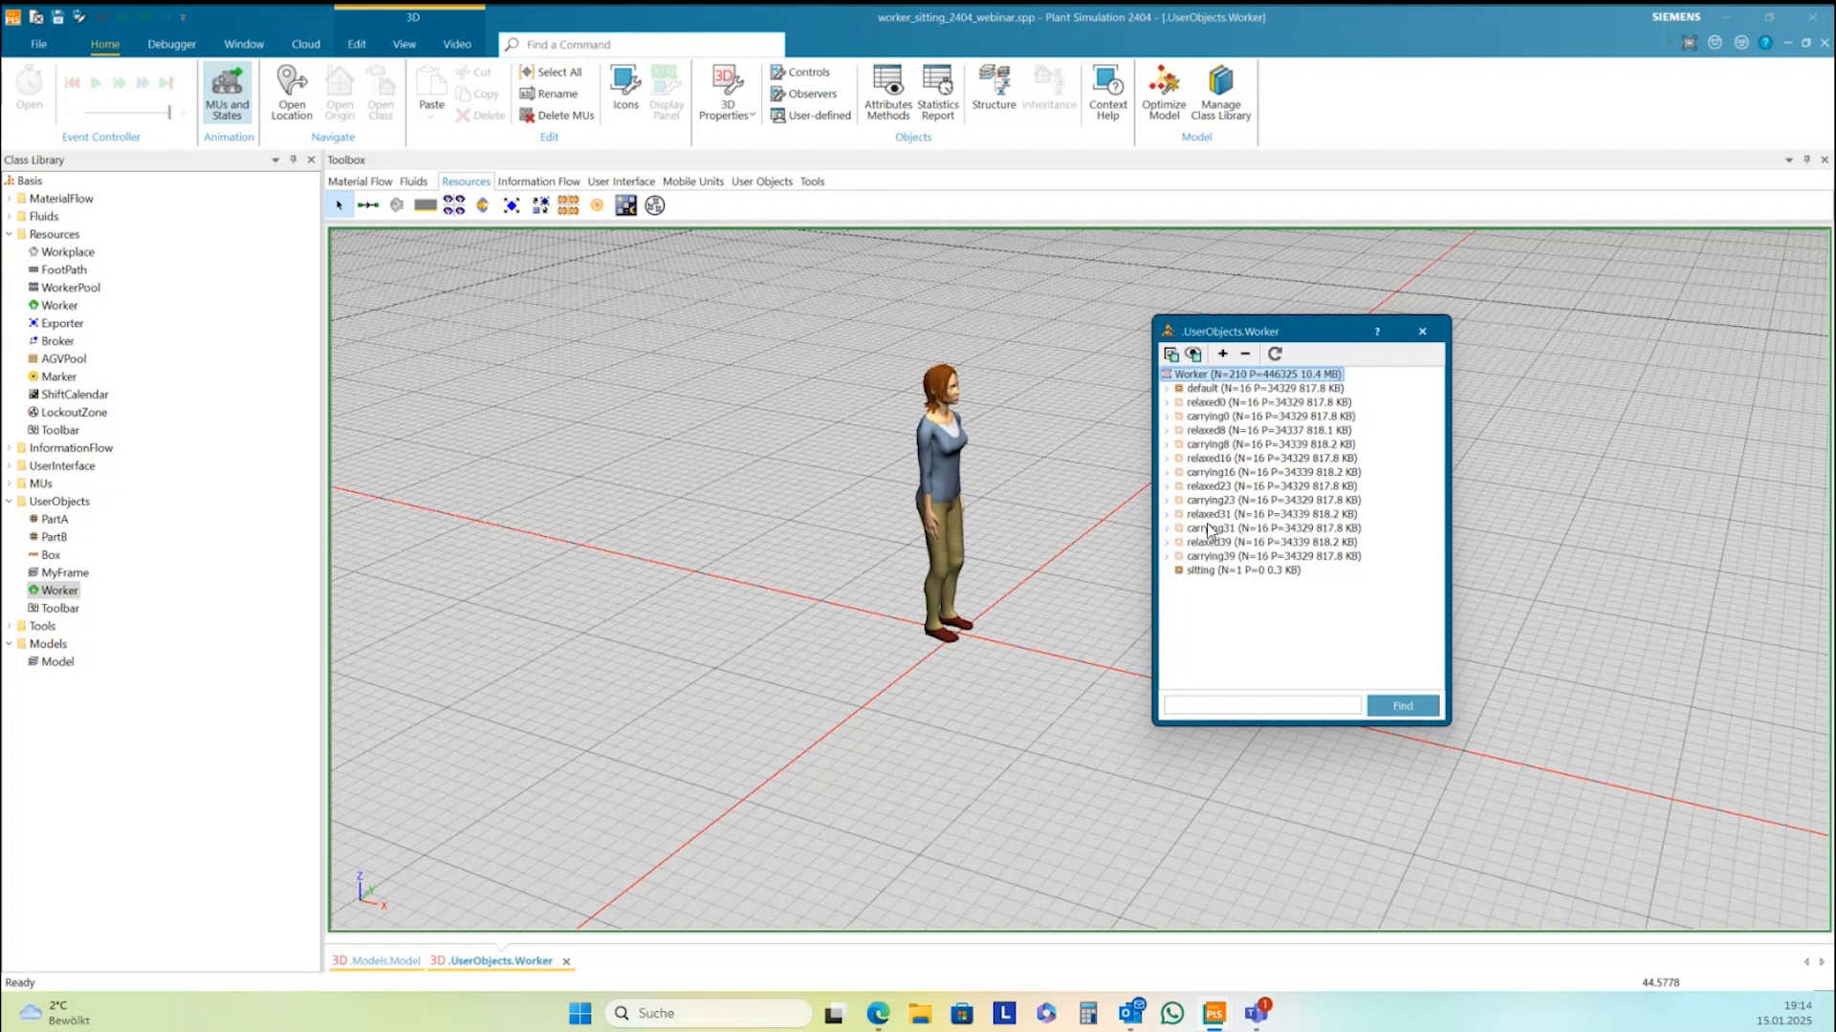
click(1195, 572)
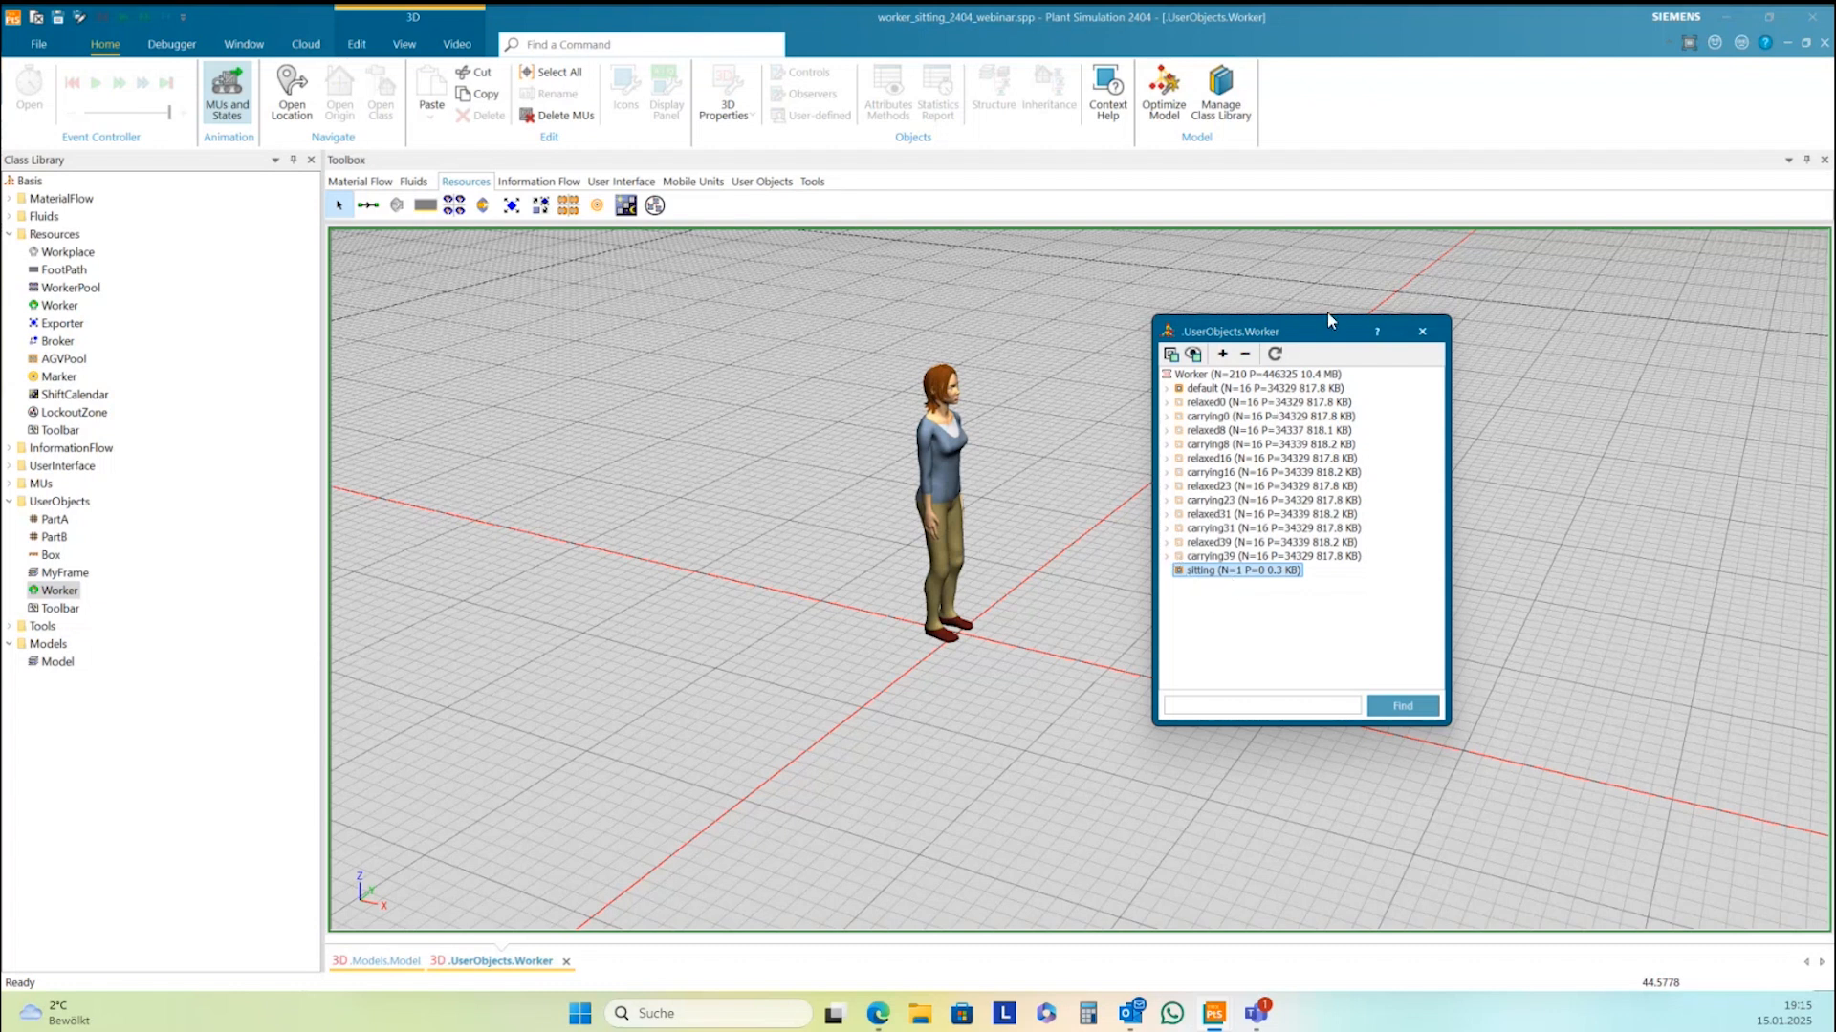
drag(1329, 320, 1420, 305)
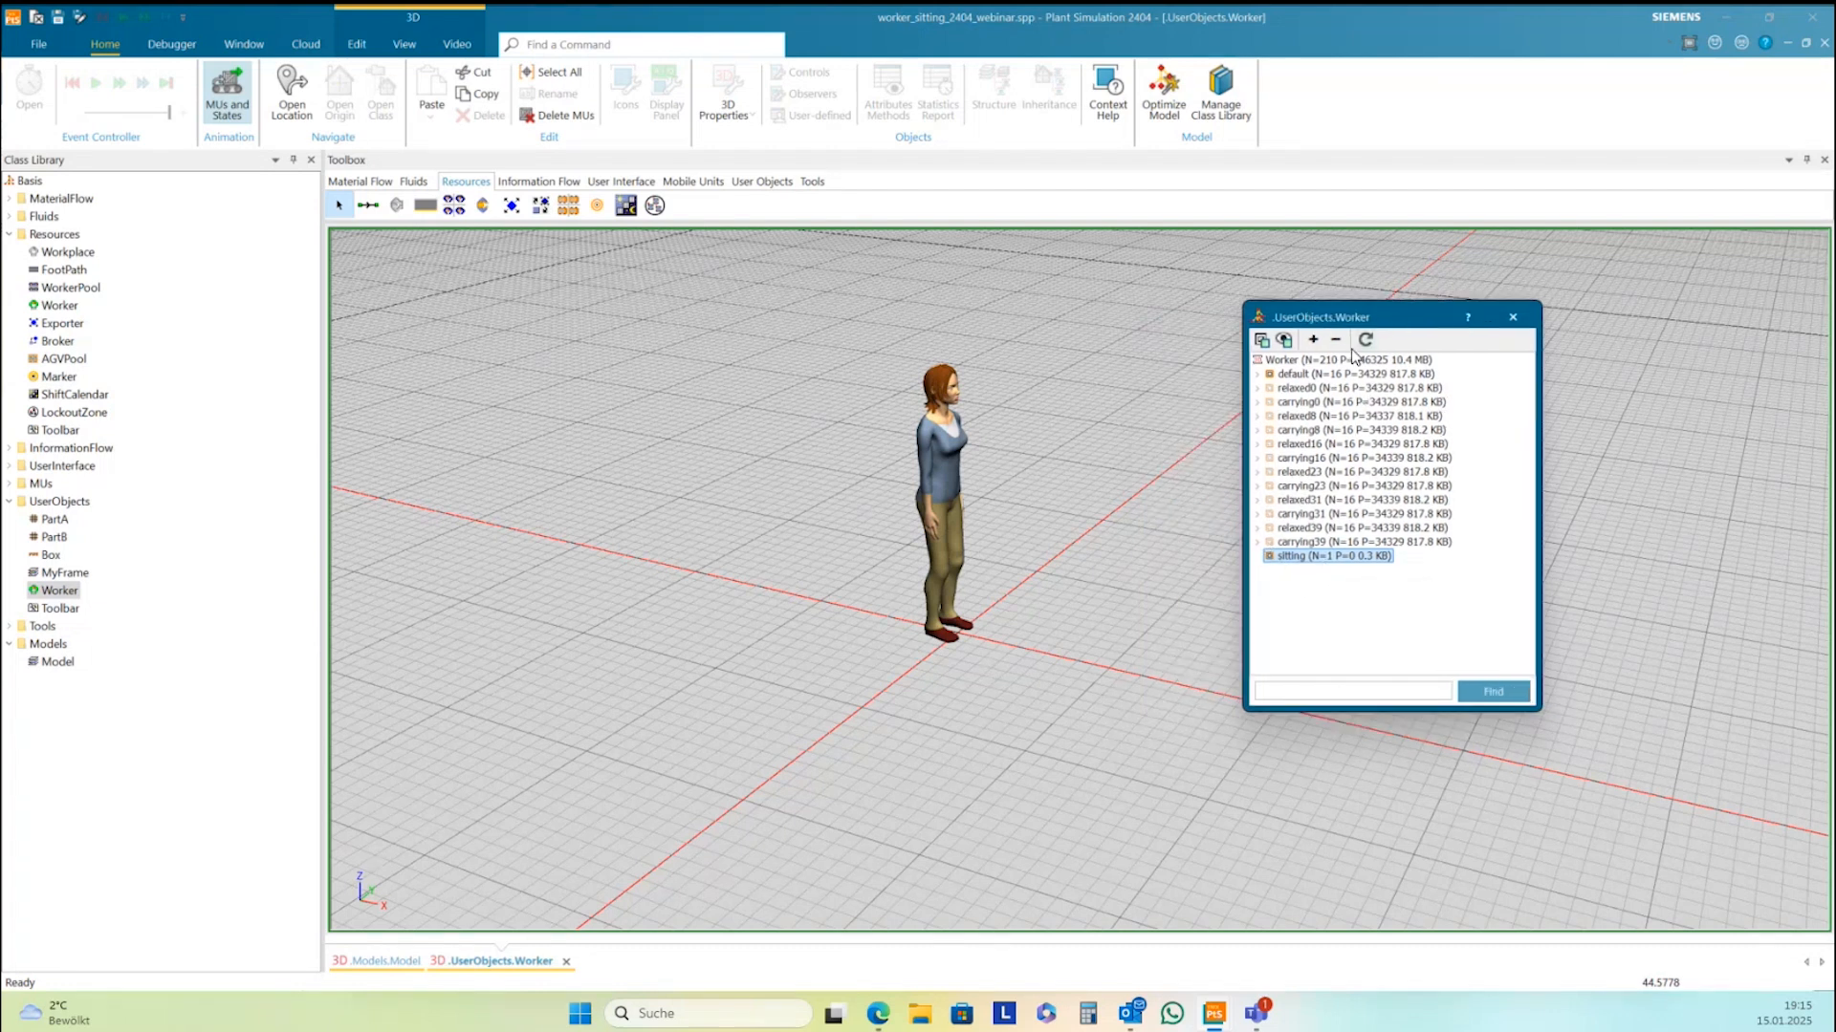
Import the graphic OperatorSittingFemale.jt from the jt-graphics folder into the Worker's 3D view
right_click(1069, 402)
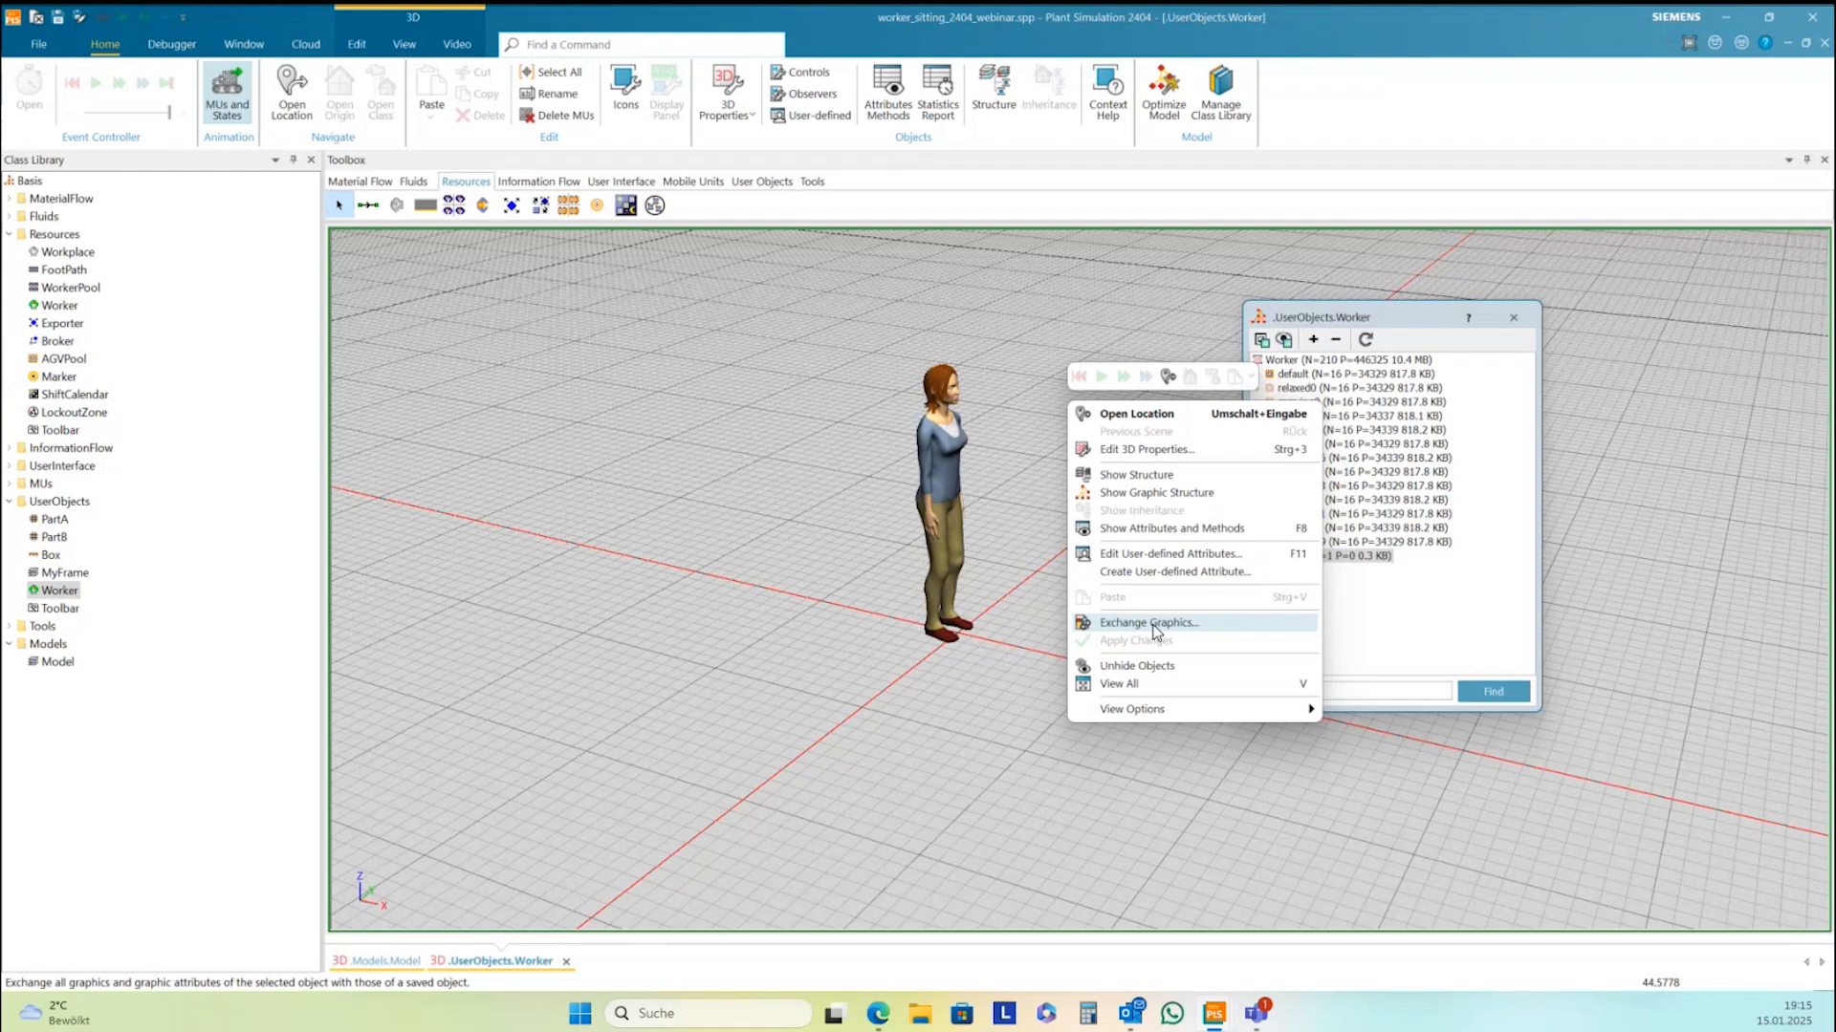
click(993, 547)
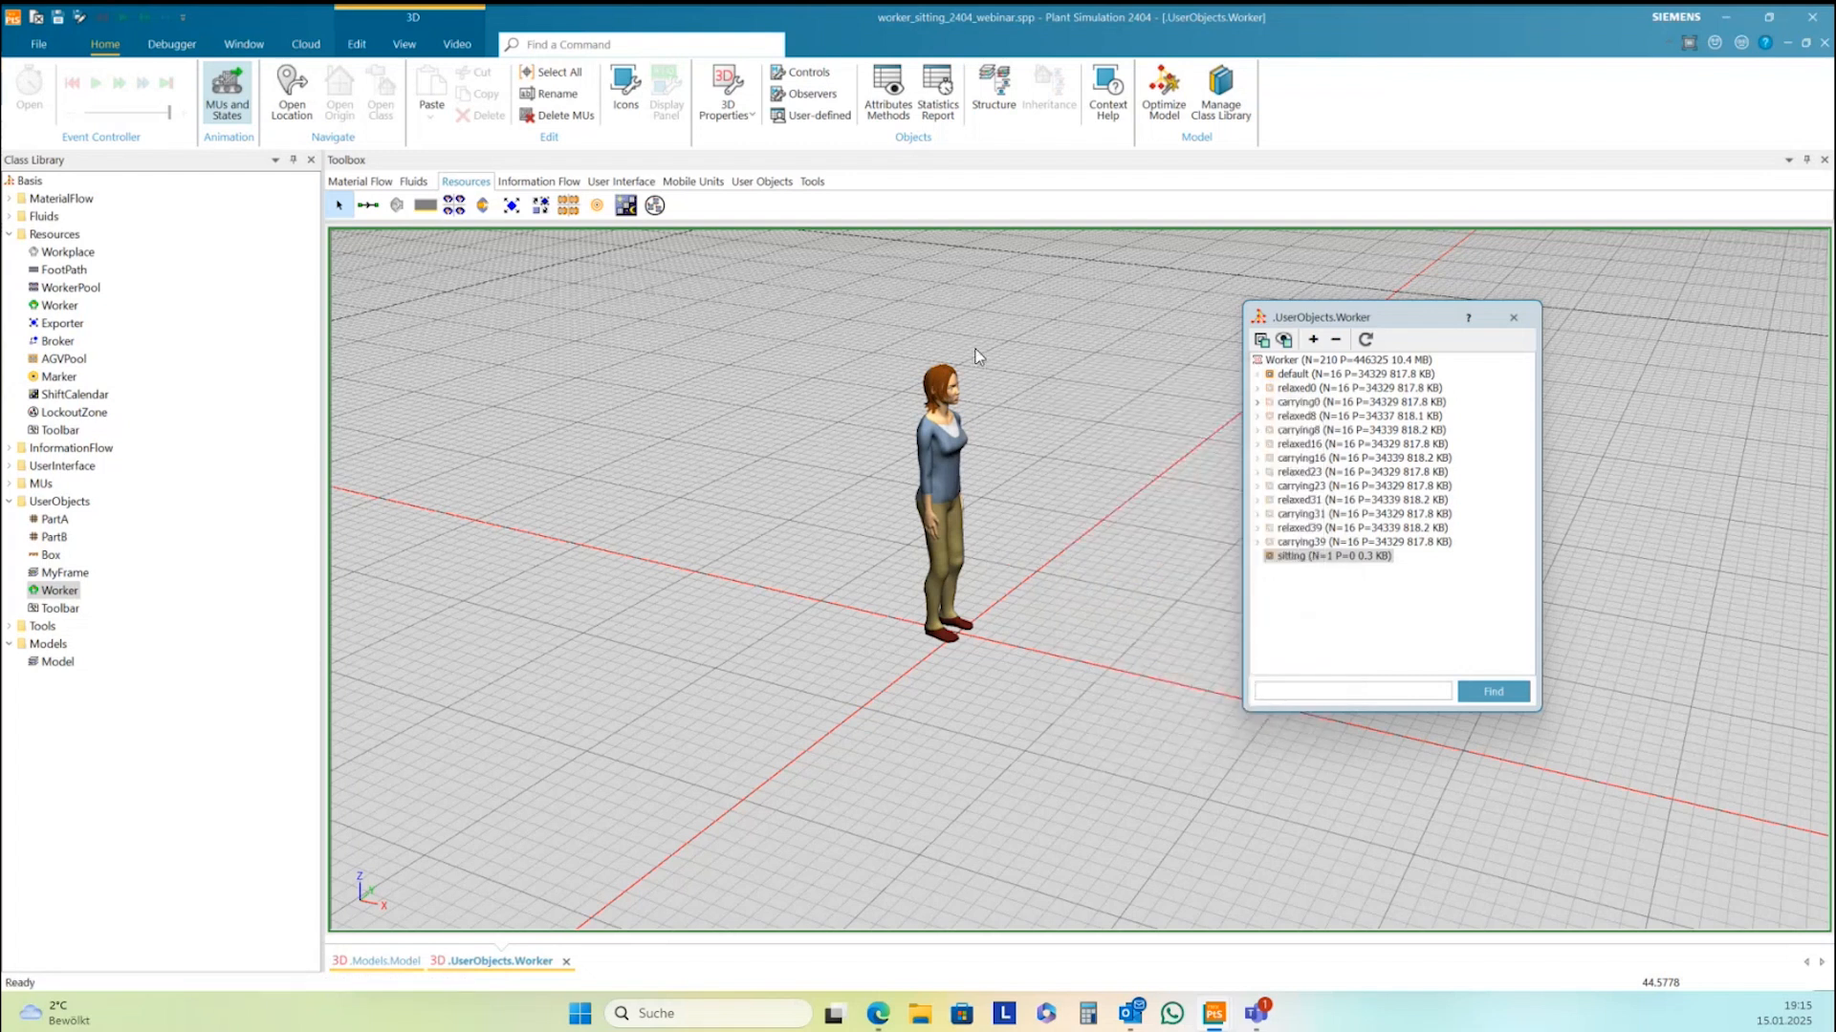
click(419, 19)
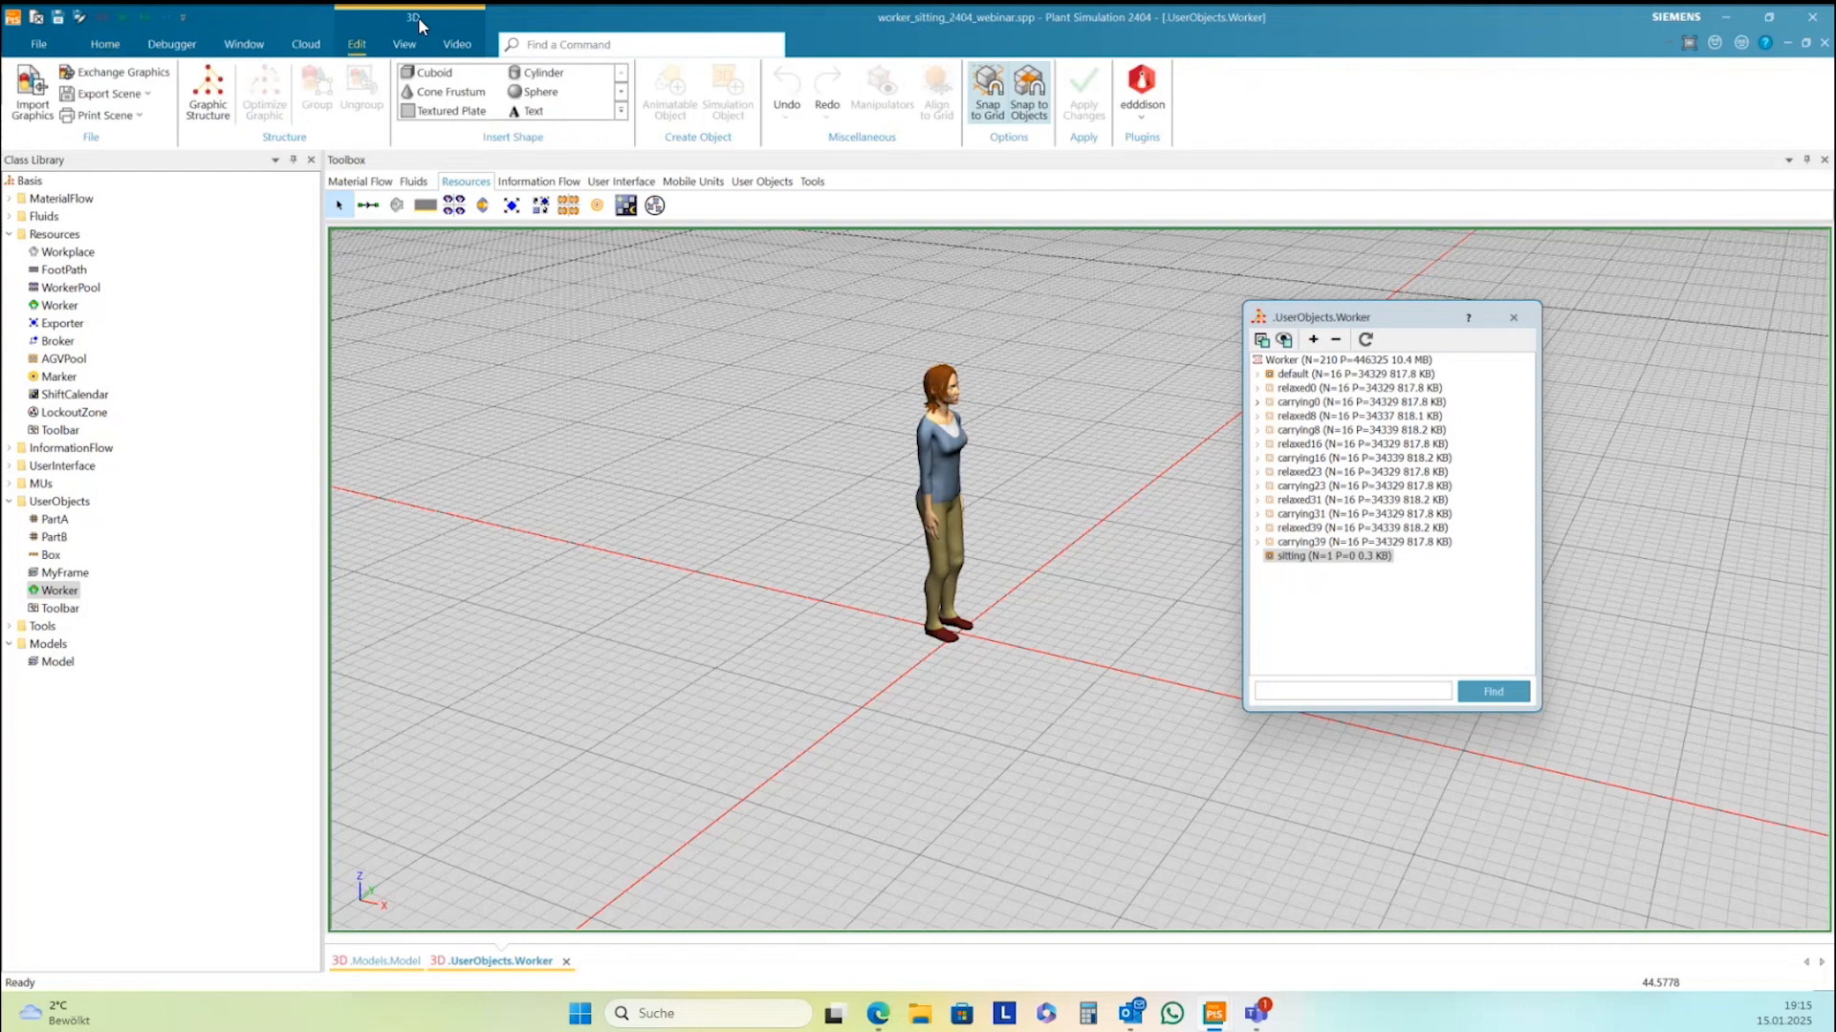
click(26, 95)
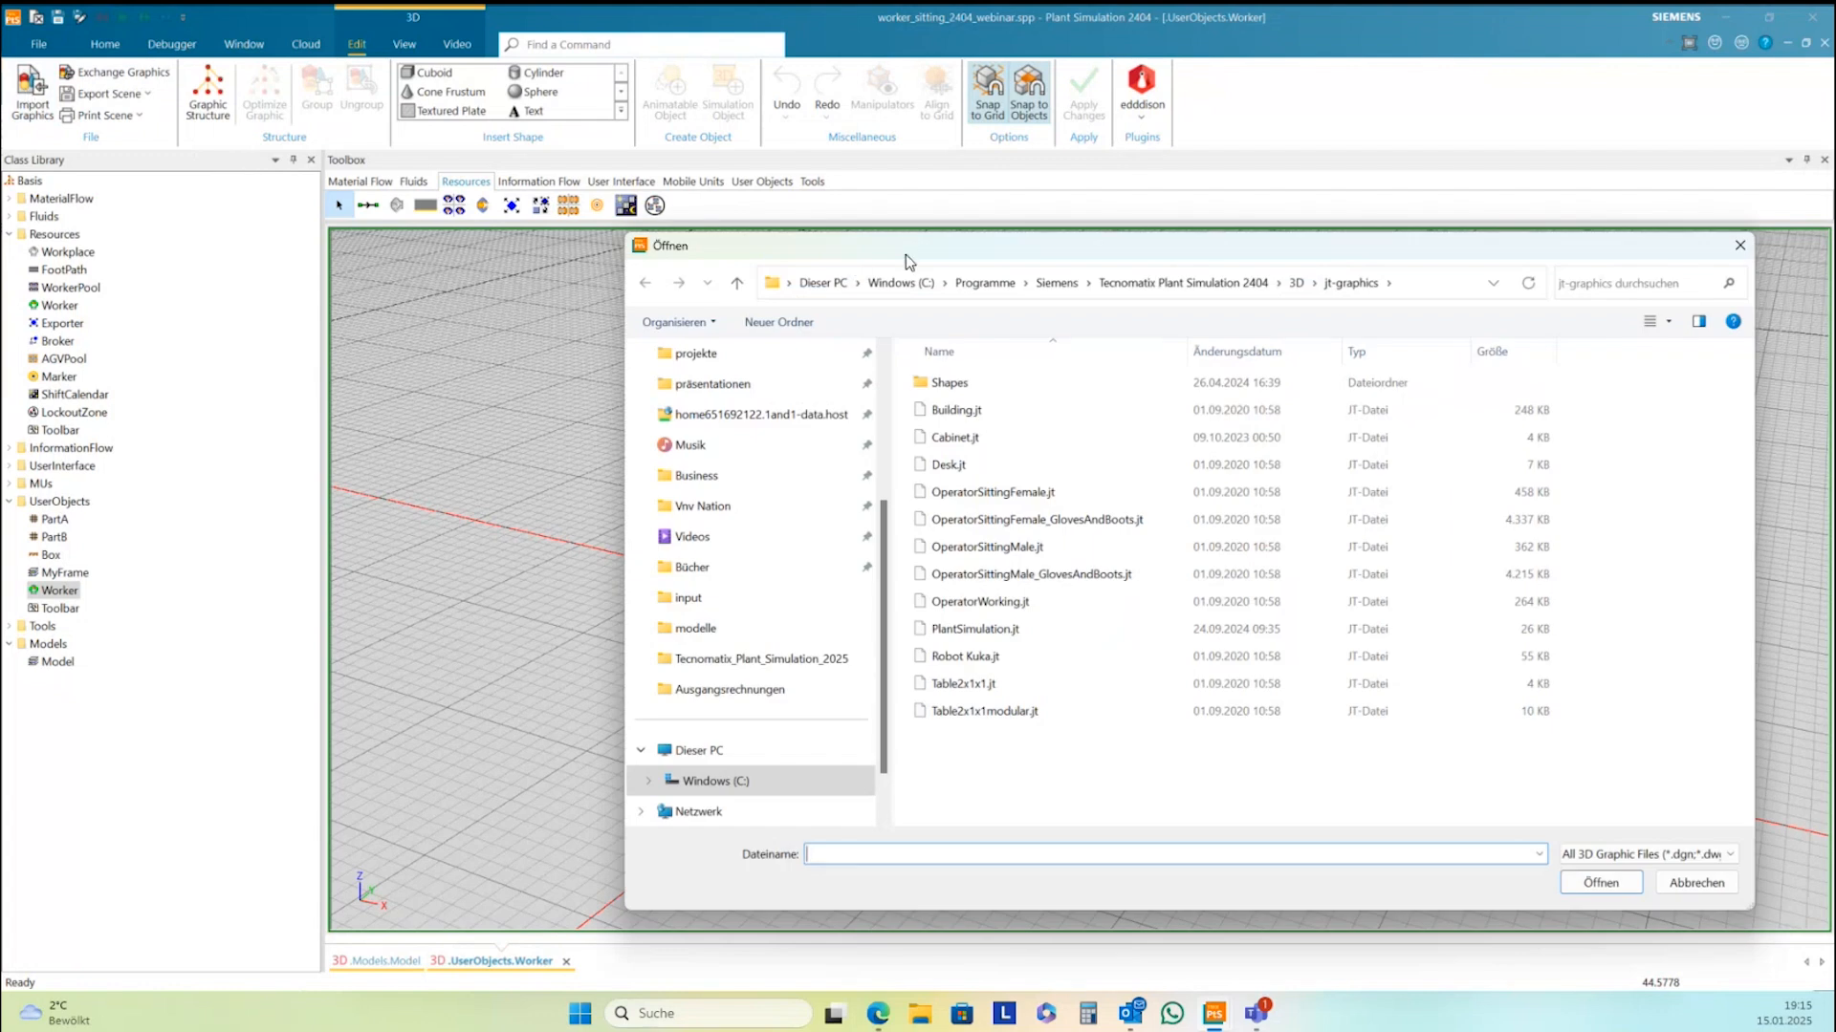
drag(905, 254, 909, 201)
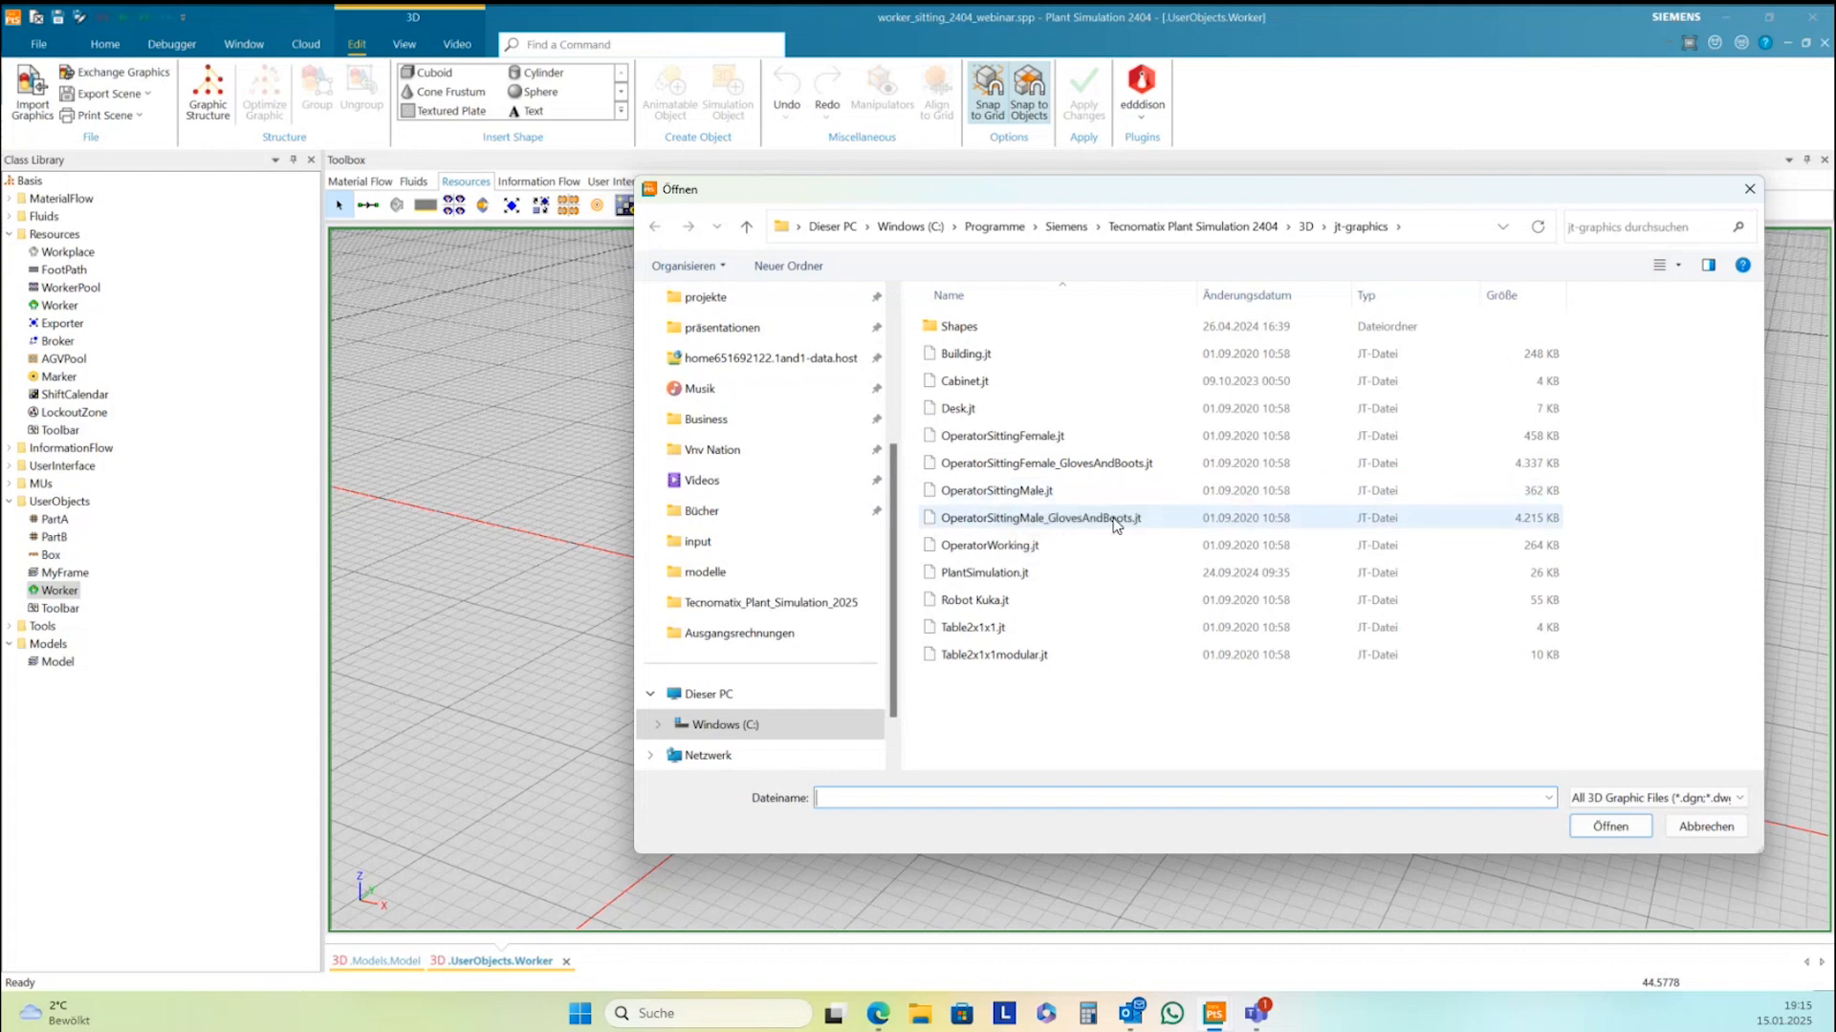
click(1017, 442)
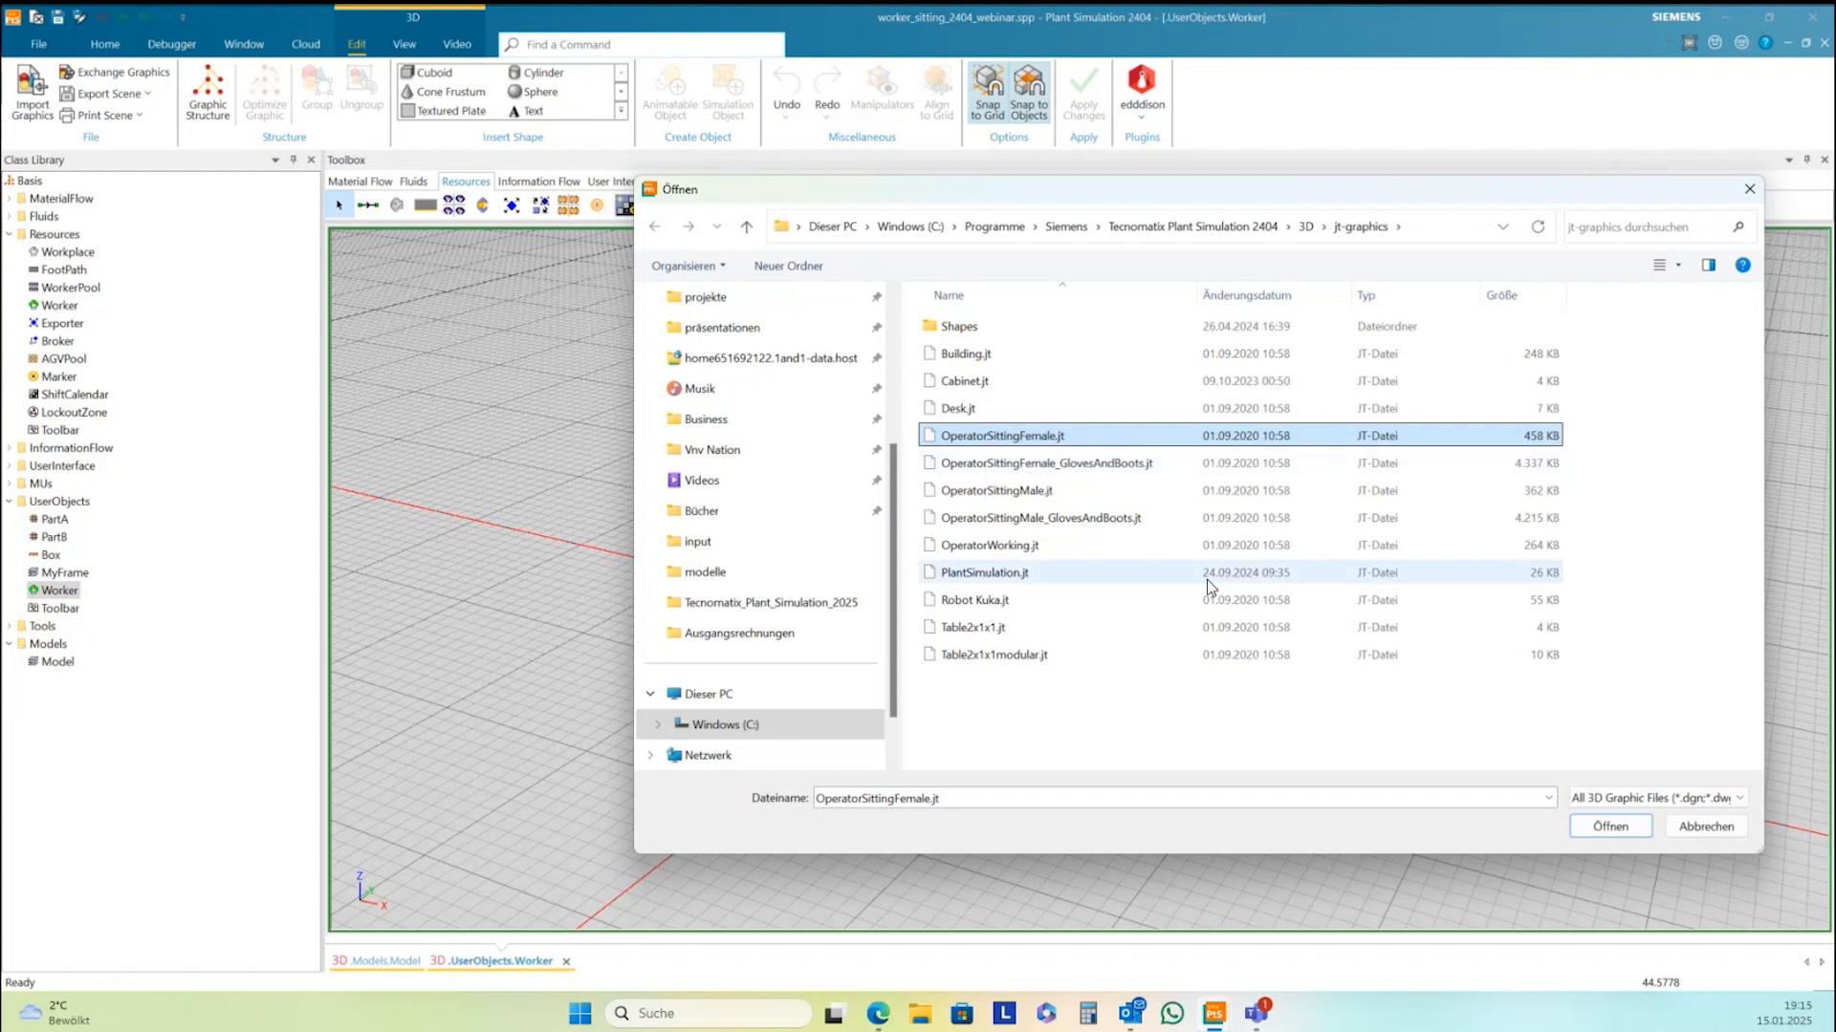
click(1587, 830)
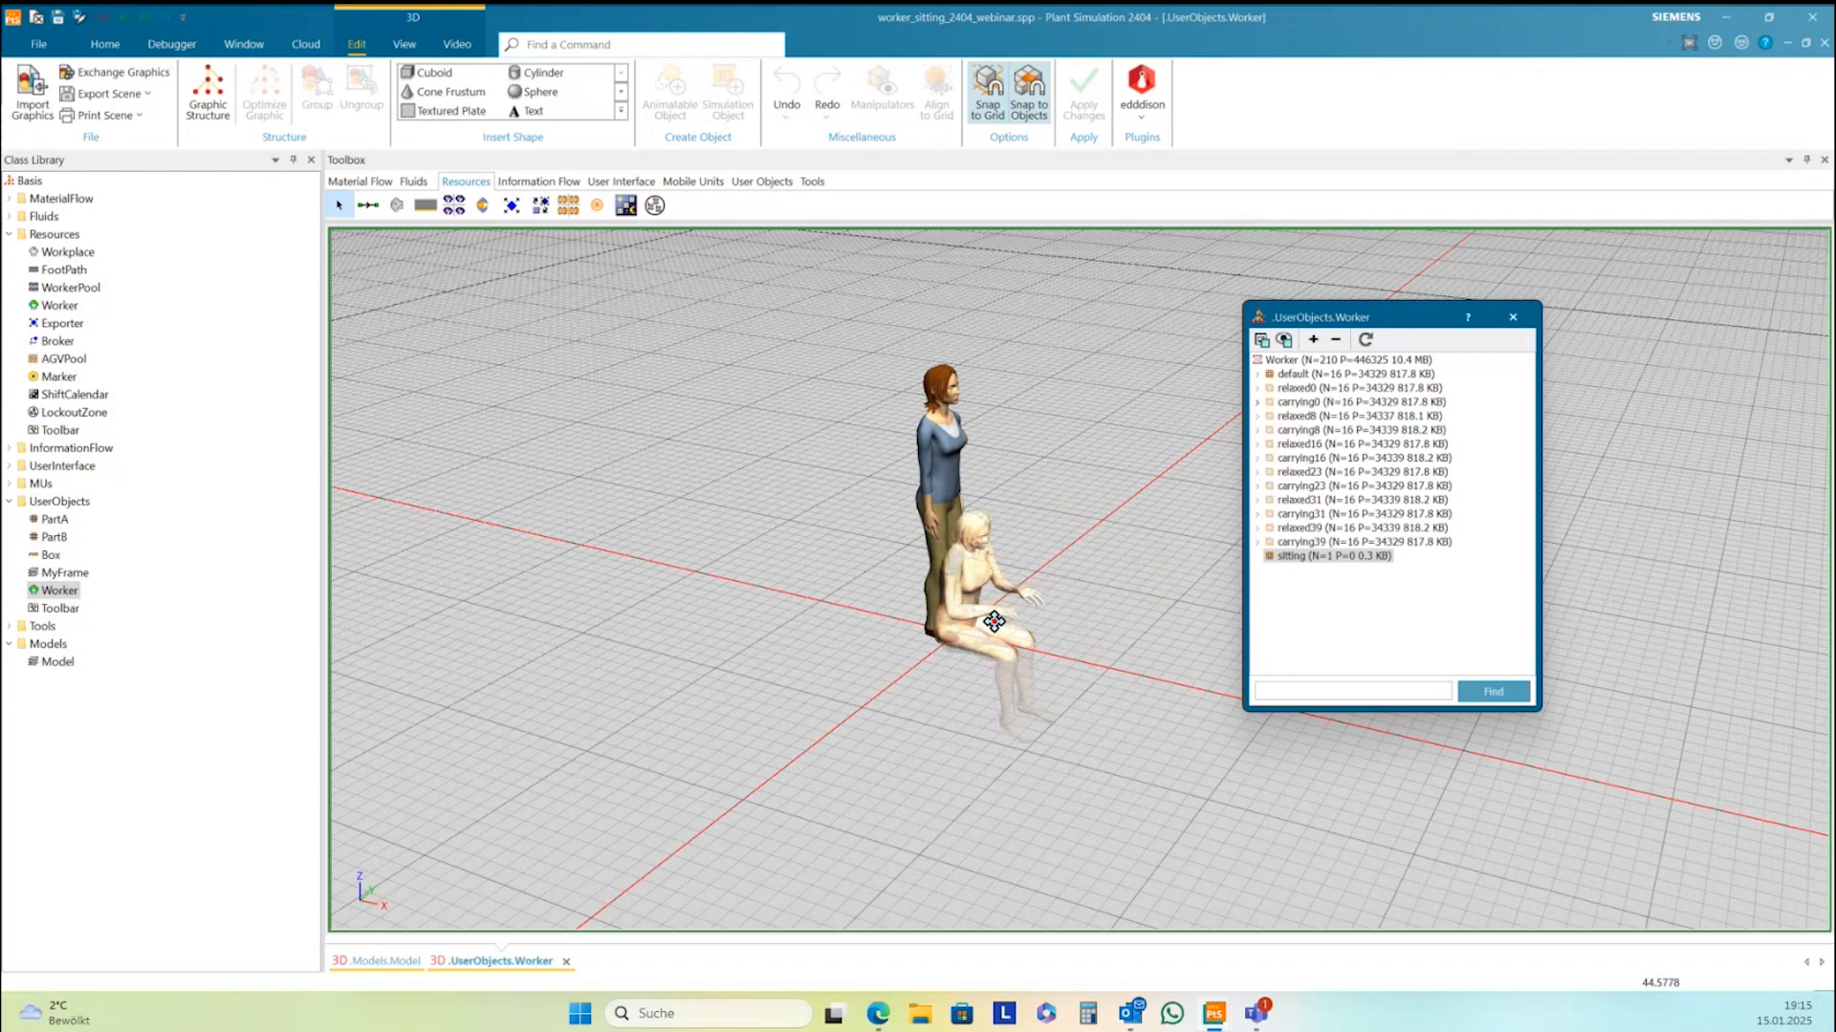
Place the seated figure at the standing worker's feet and insert it into the sitting graphic group, positioned as shown in the view
click(994, 622)
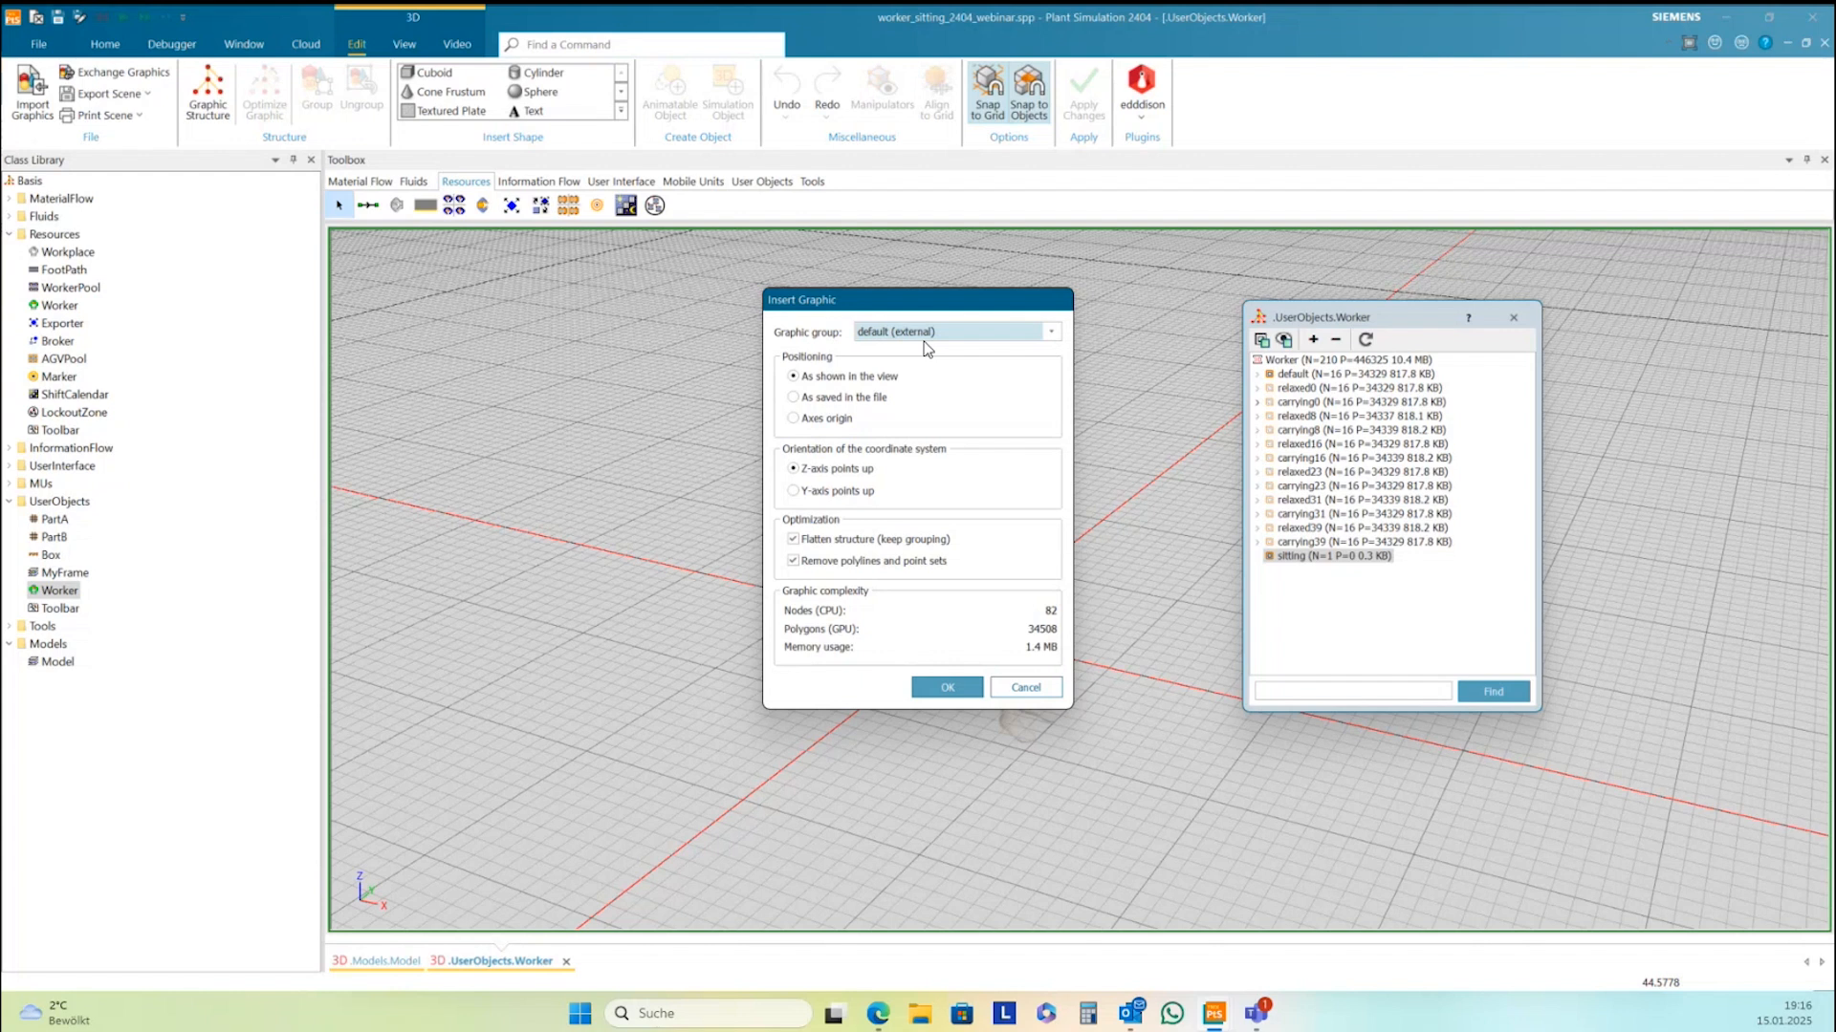
click(1053, 332)
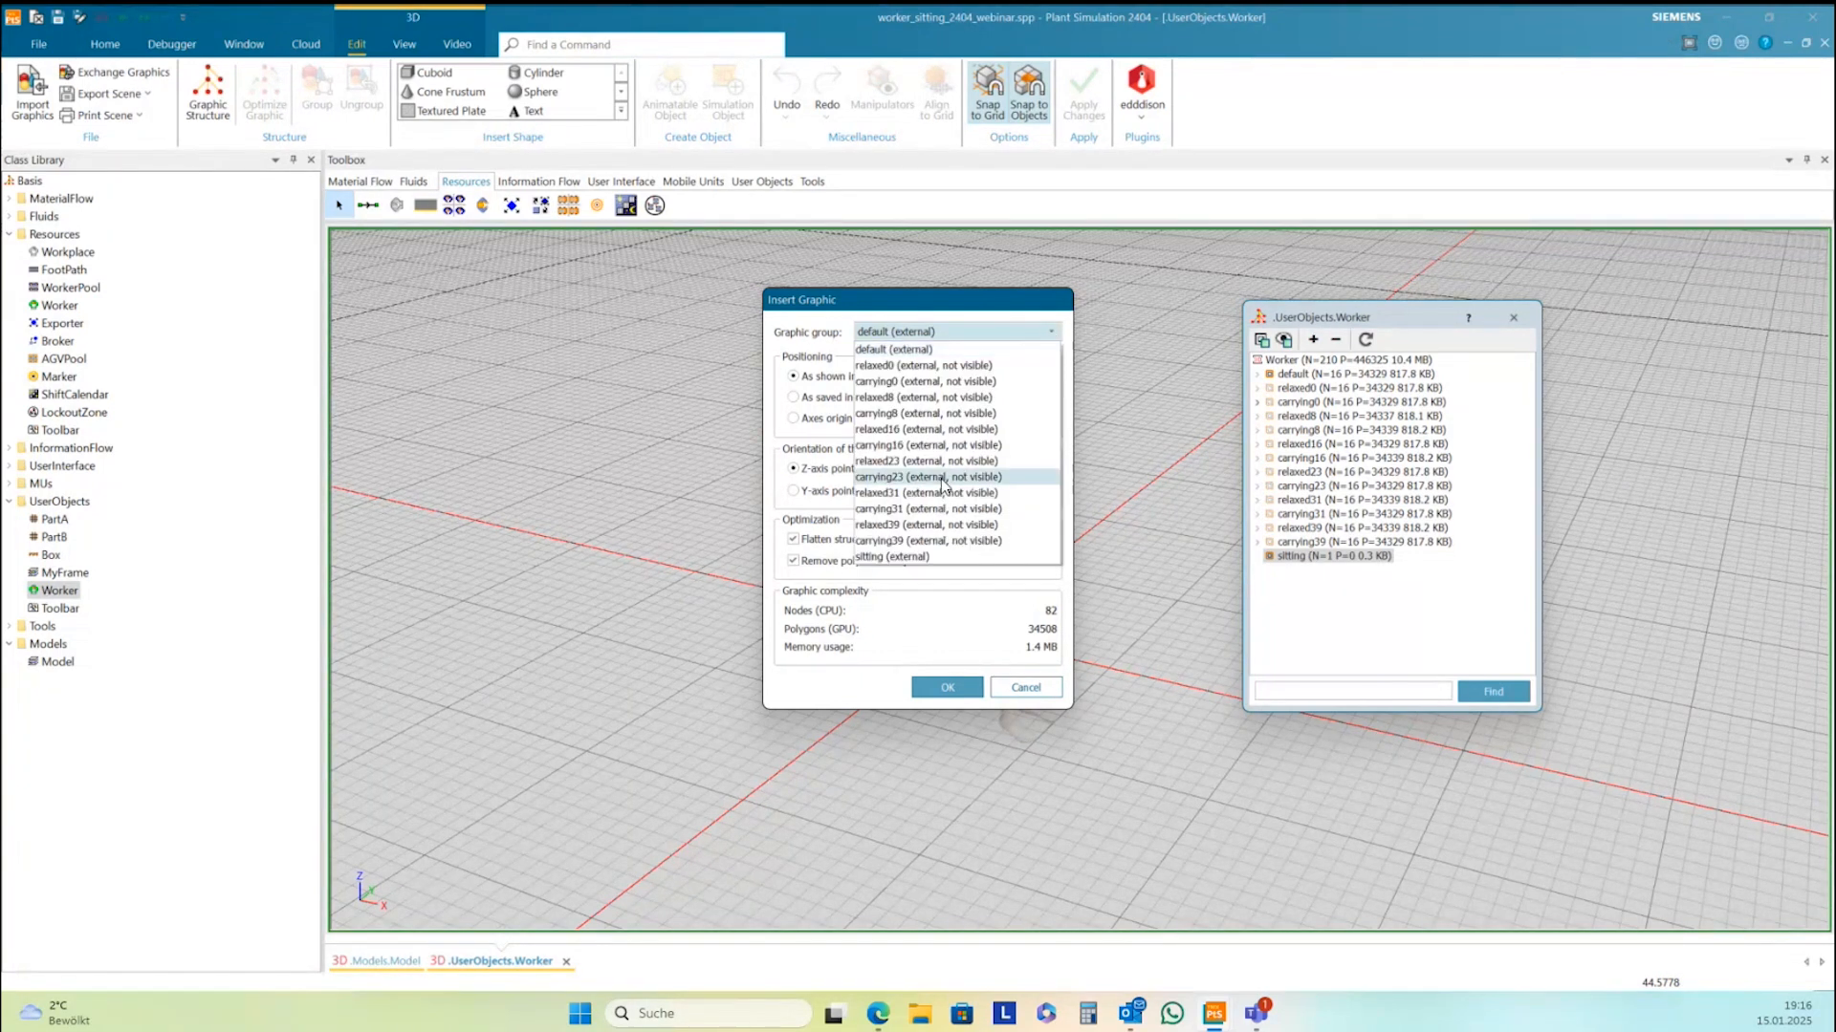
click(911, 557)
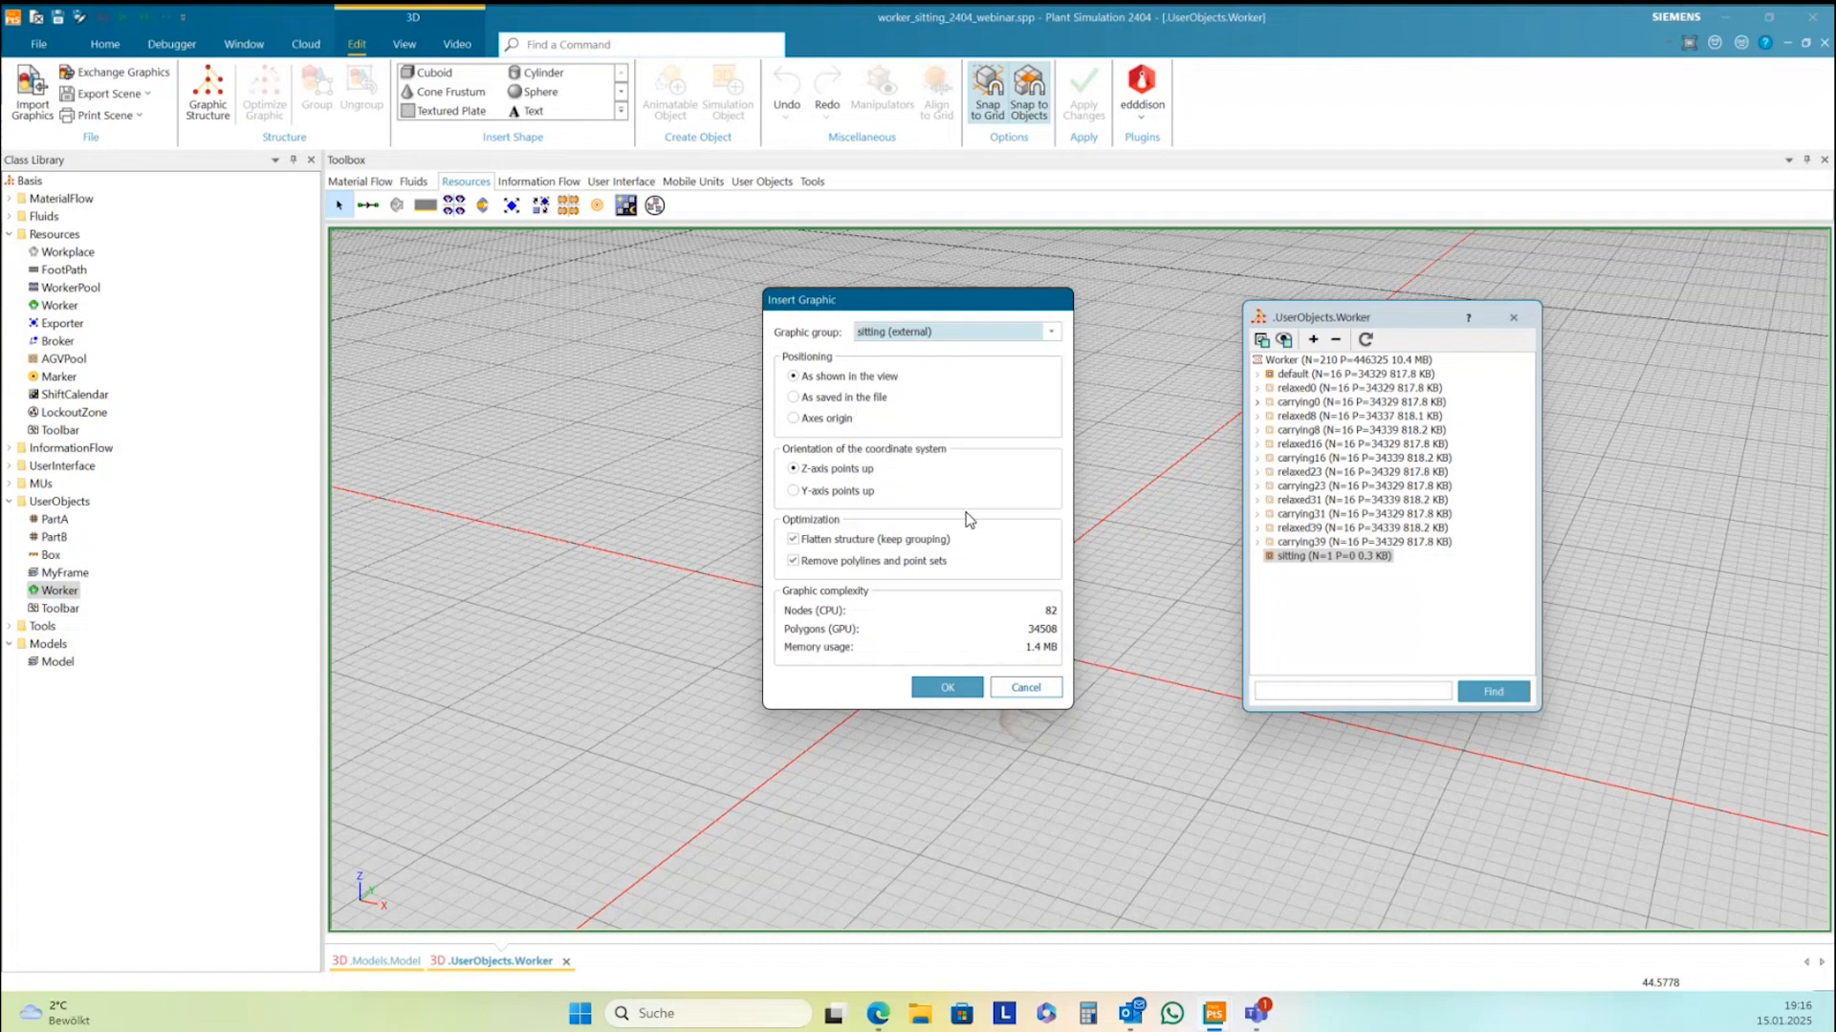
click(945, 687)
scroll(944, 685, up, 3)
right_drag(944, 686, 997, 690)
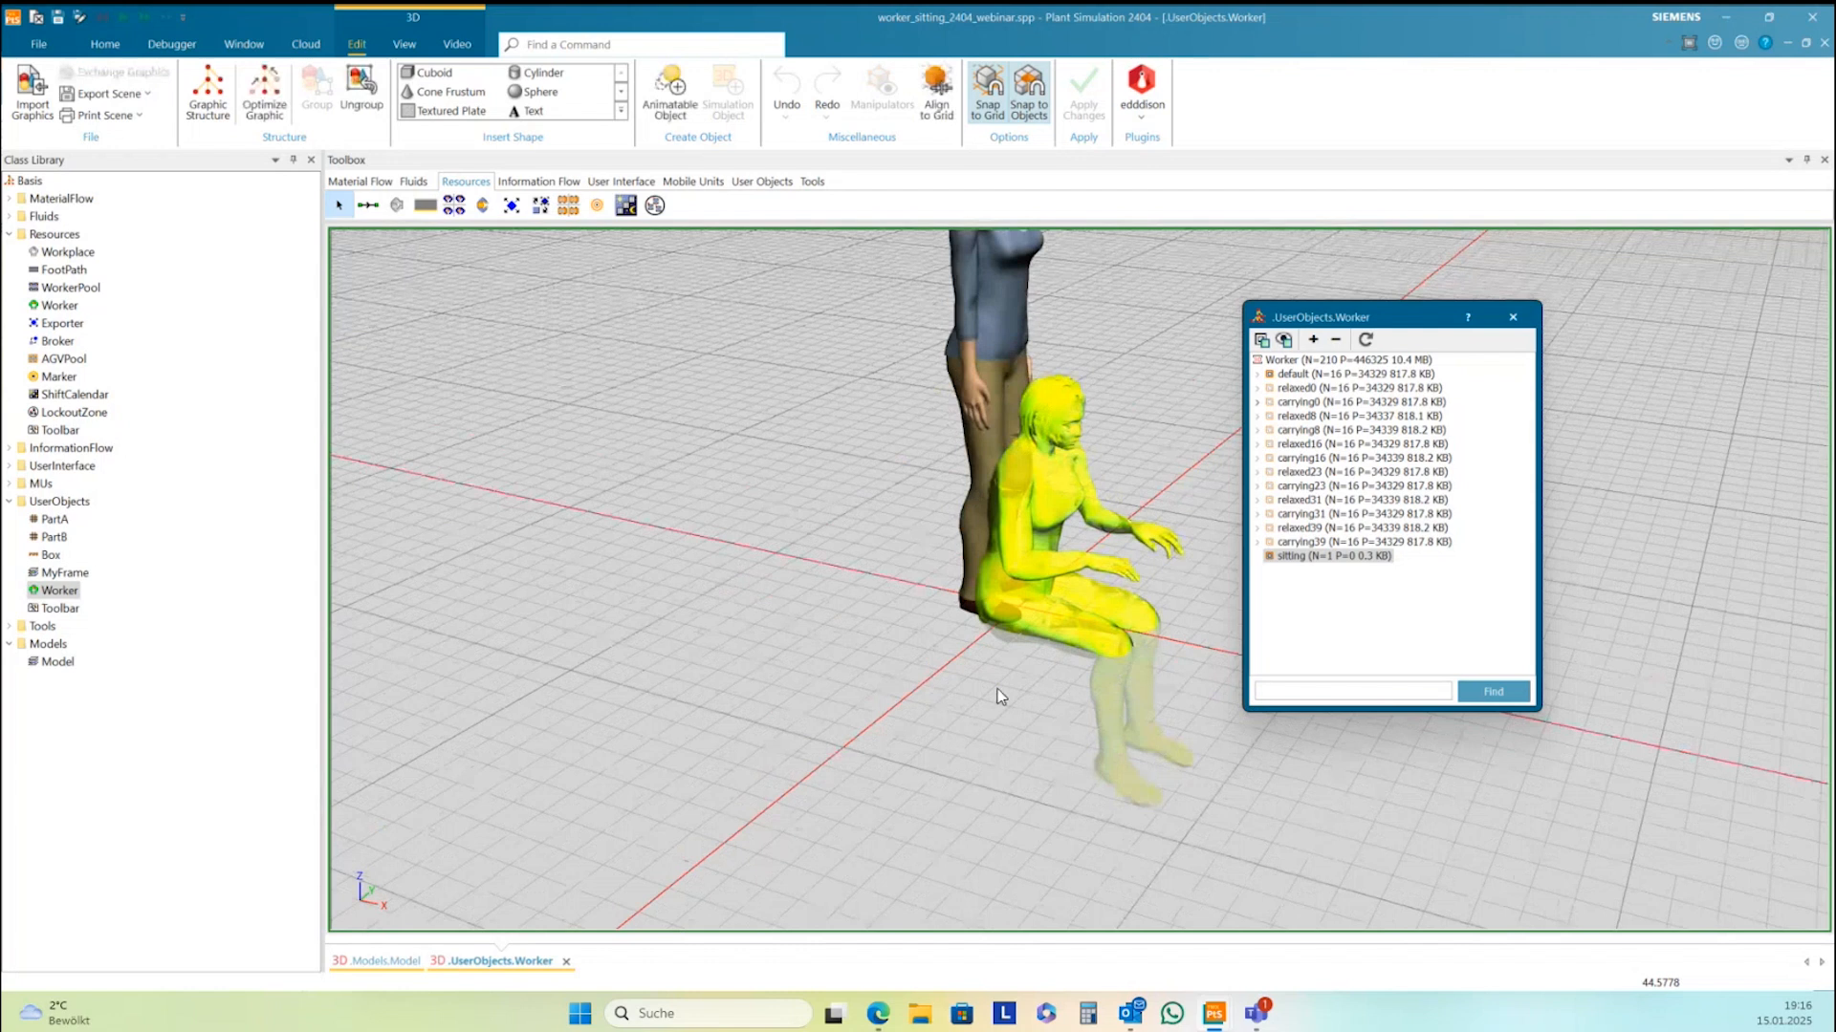
click(1193, 710)
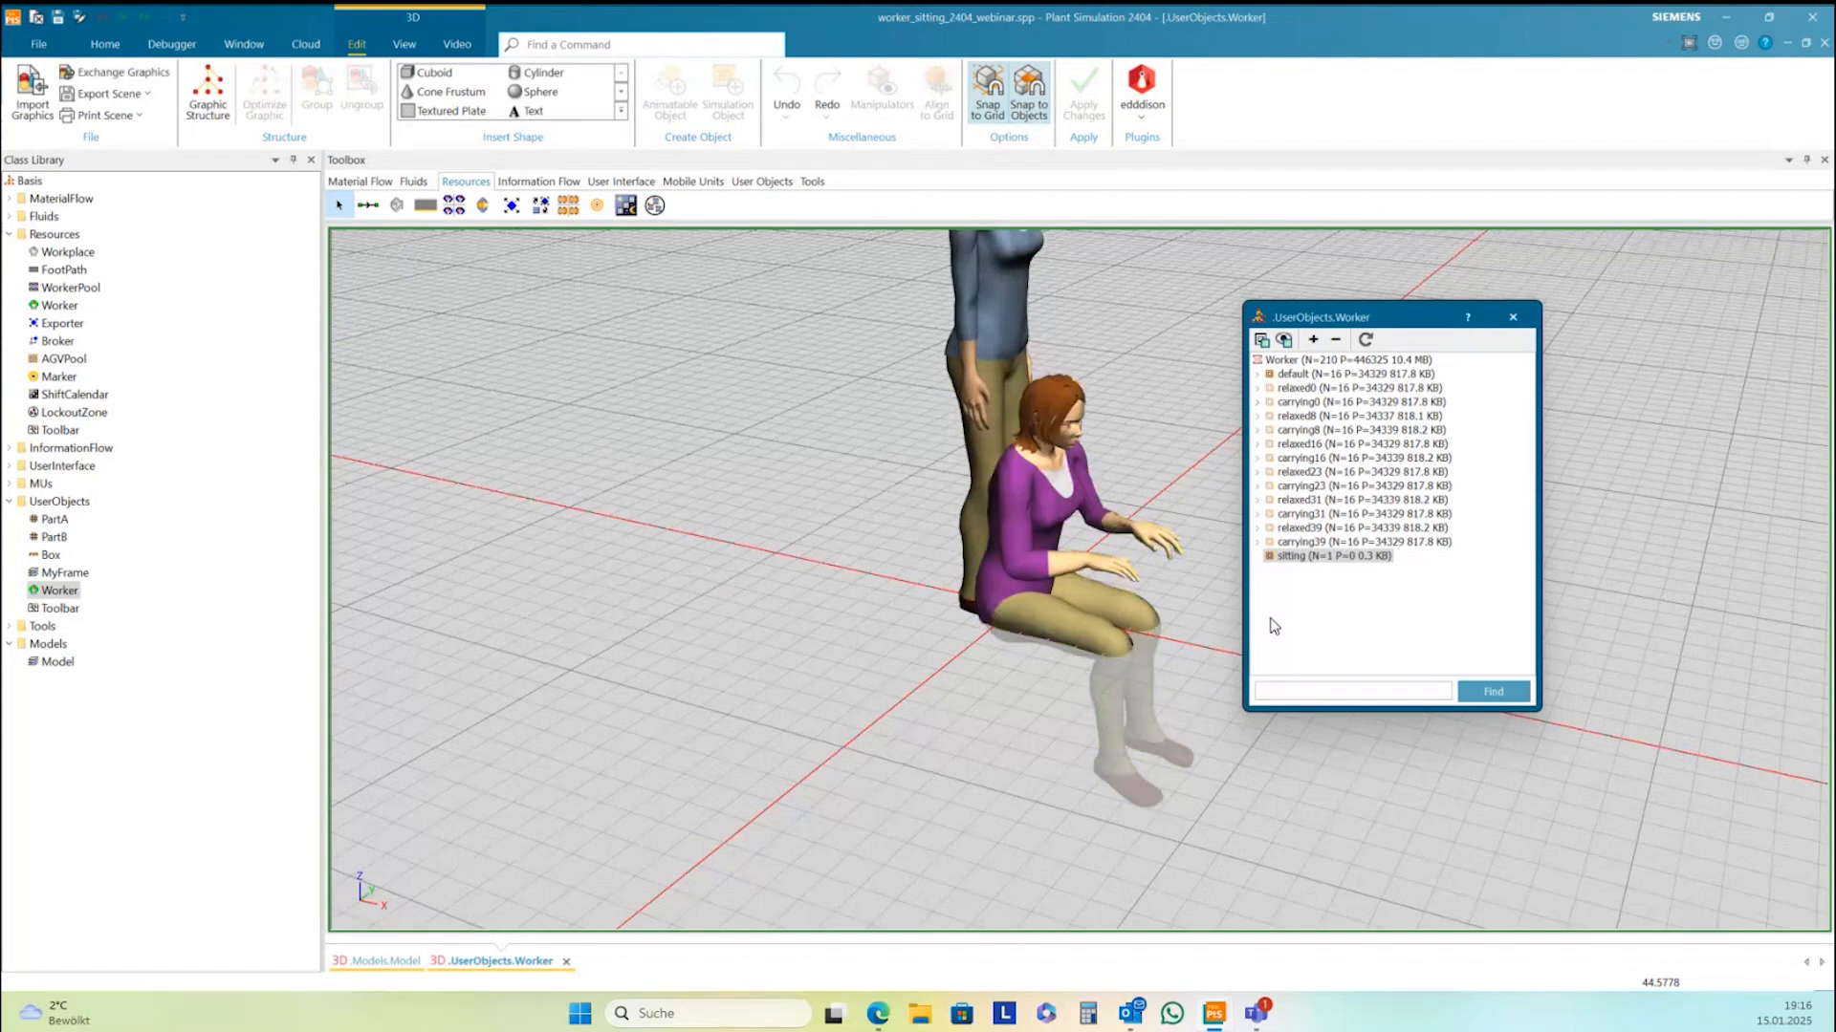
Refresh the graphic structure and examine the parts of OperatorSittingFemale in the sitting group
click(1366, 341)
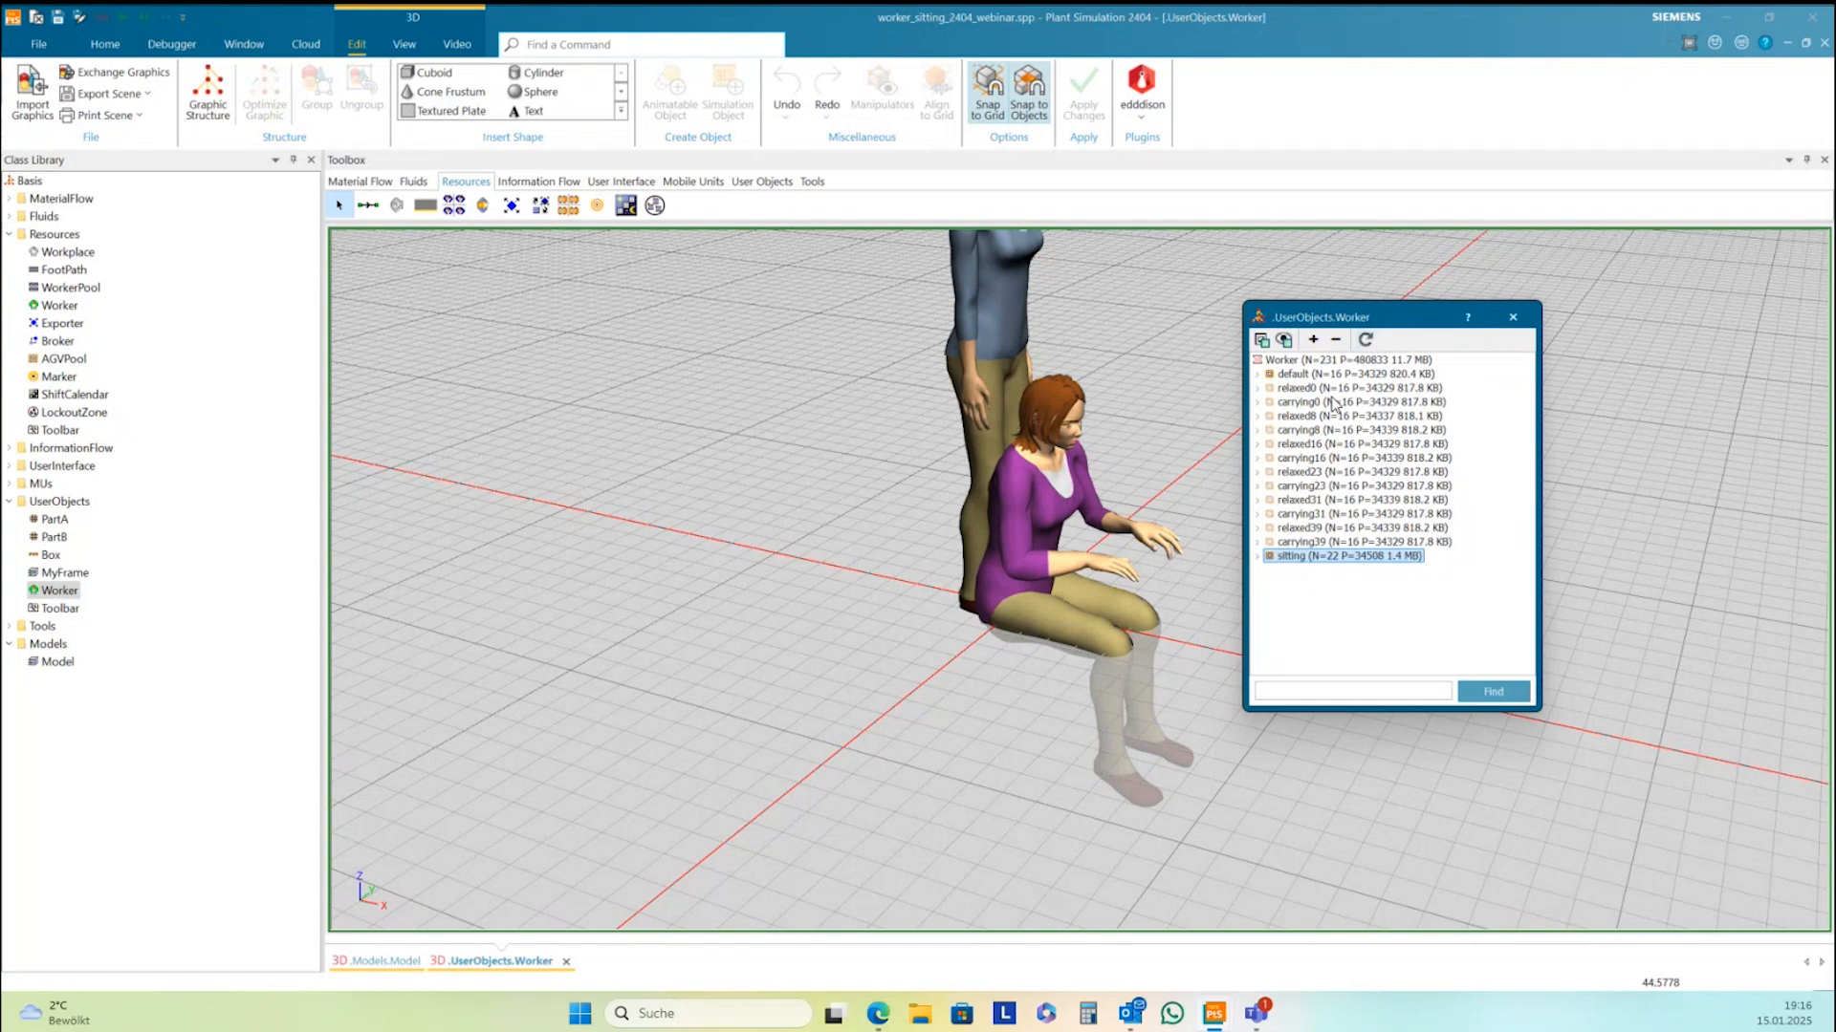
click(1259, 558)
click(1344, 572)
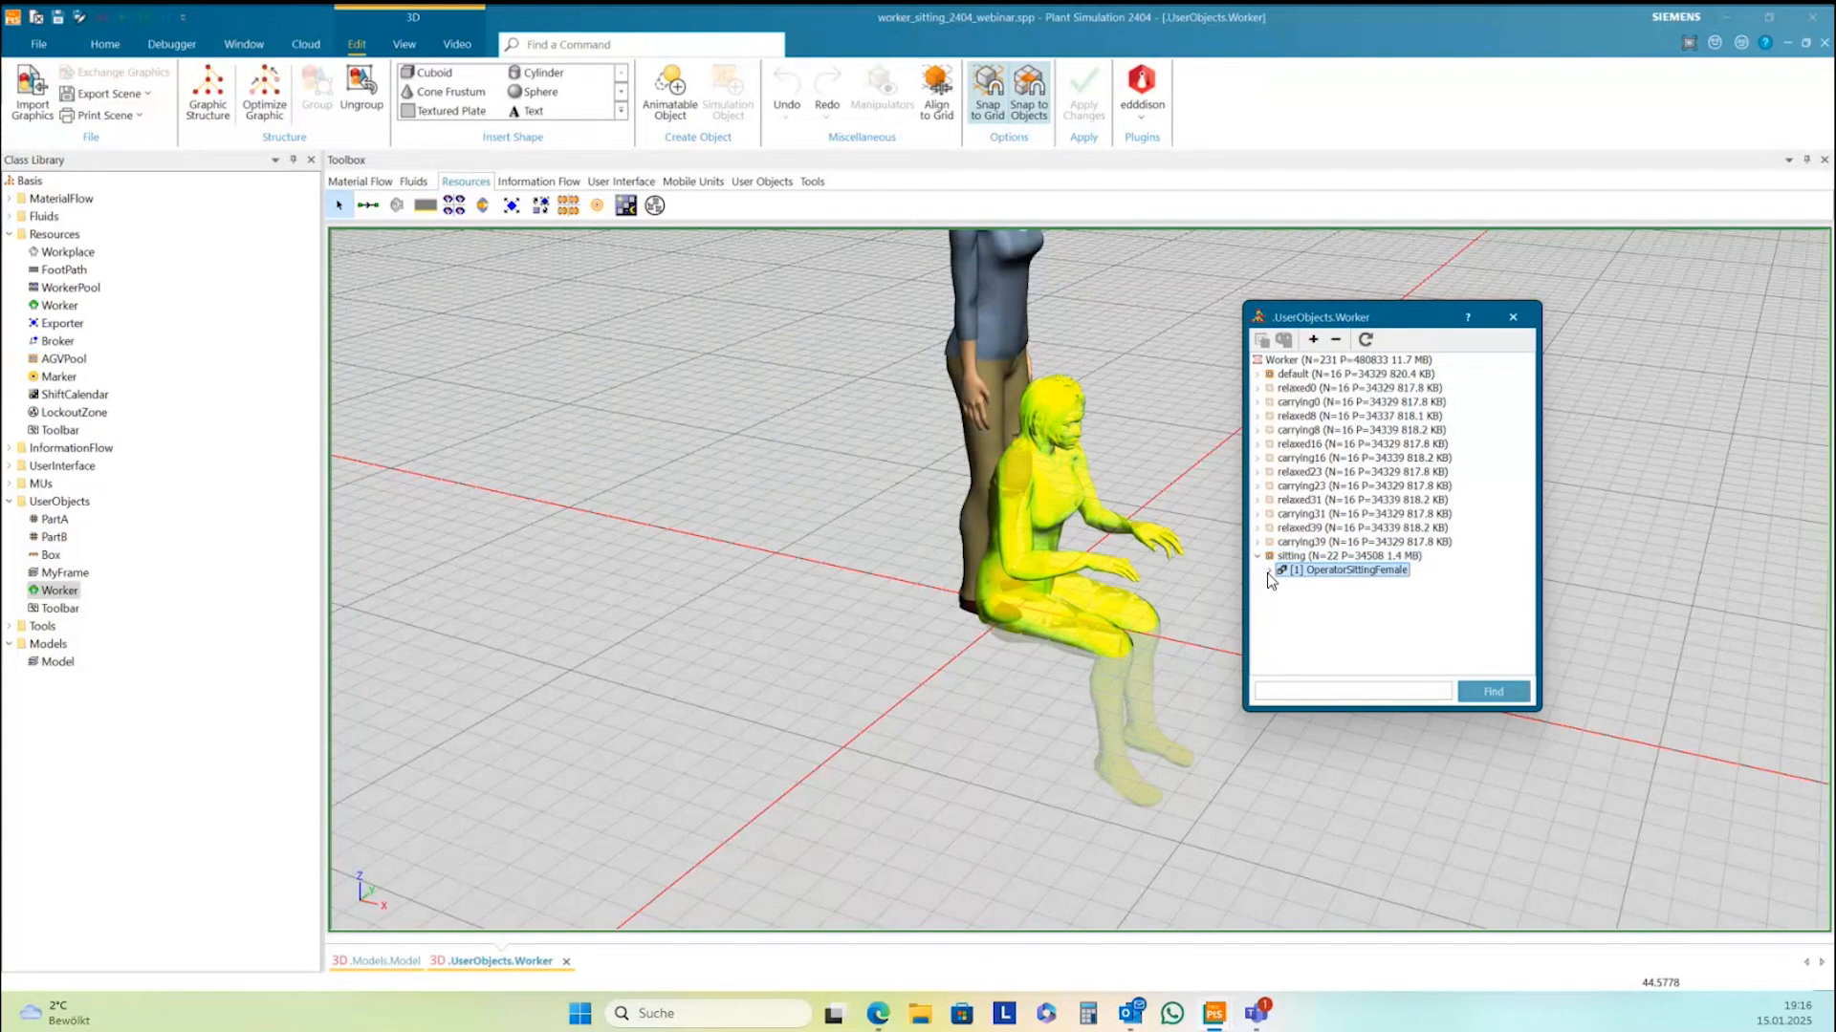
click(1270, 571)
click(1329, 528)
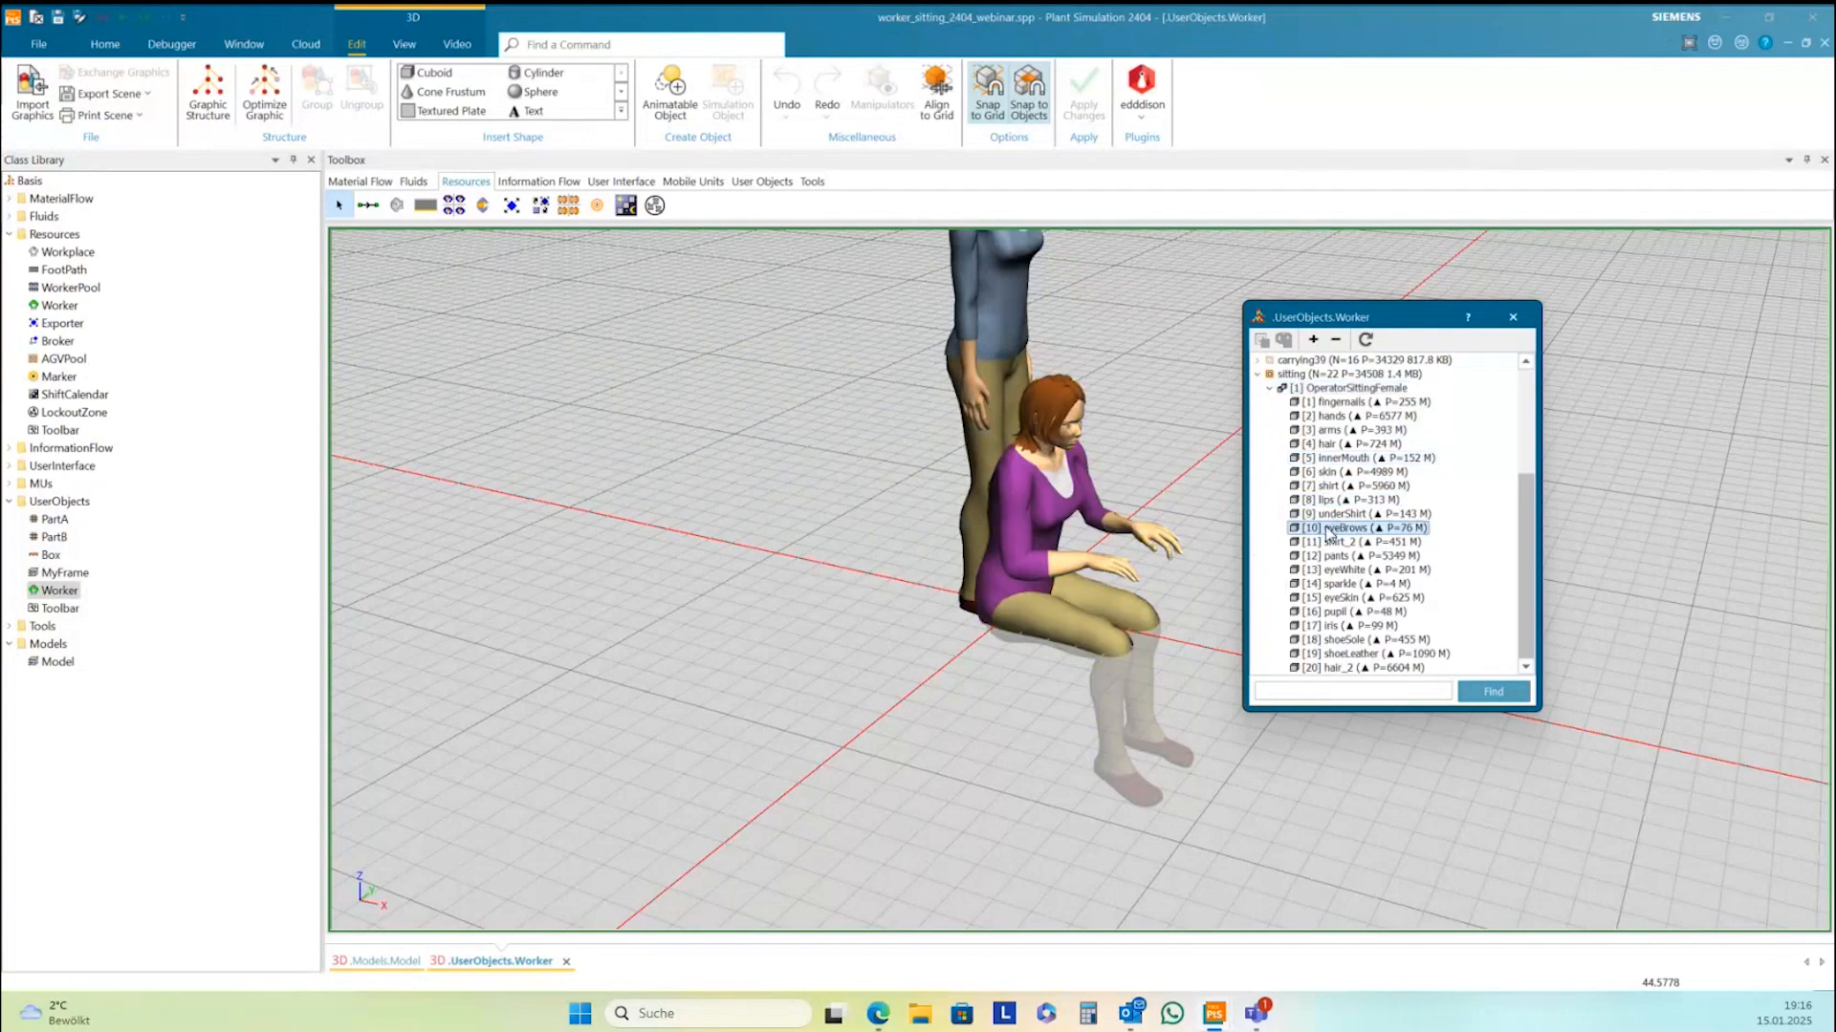
click(1272, 392)
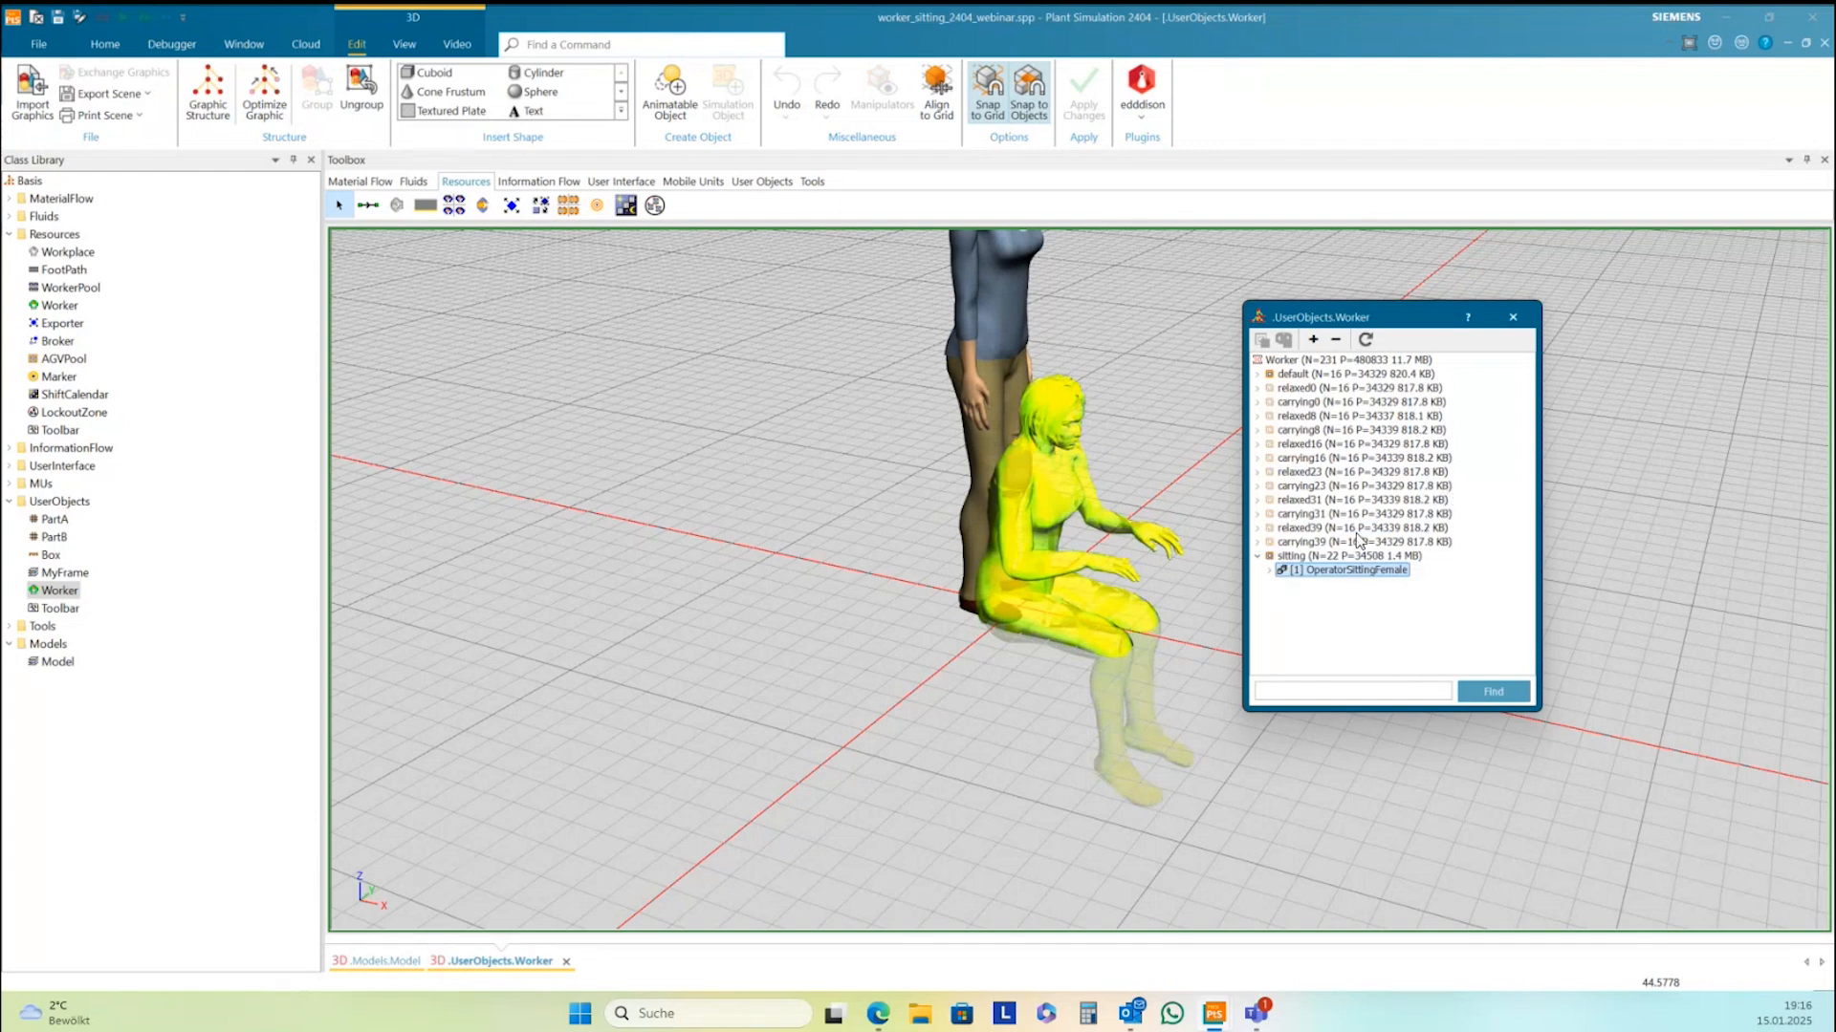
Hide the Worker's sitting graphic group and close both its graphic structure and its 3D view
click(1295, 559)
right_click(1295, 559)
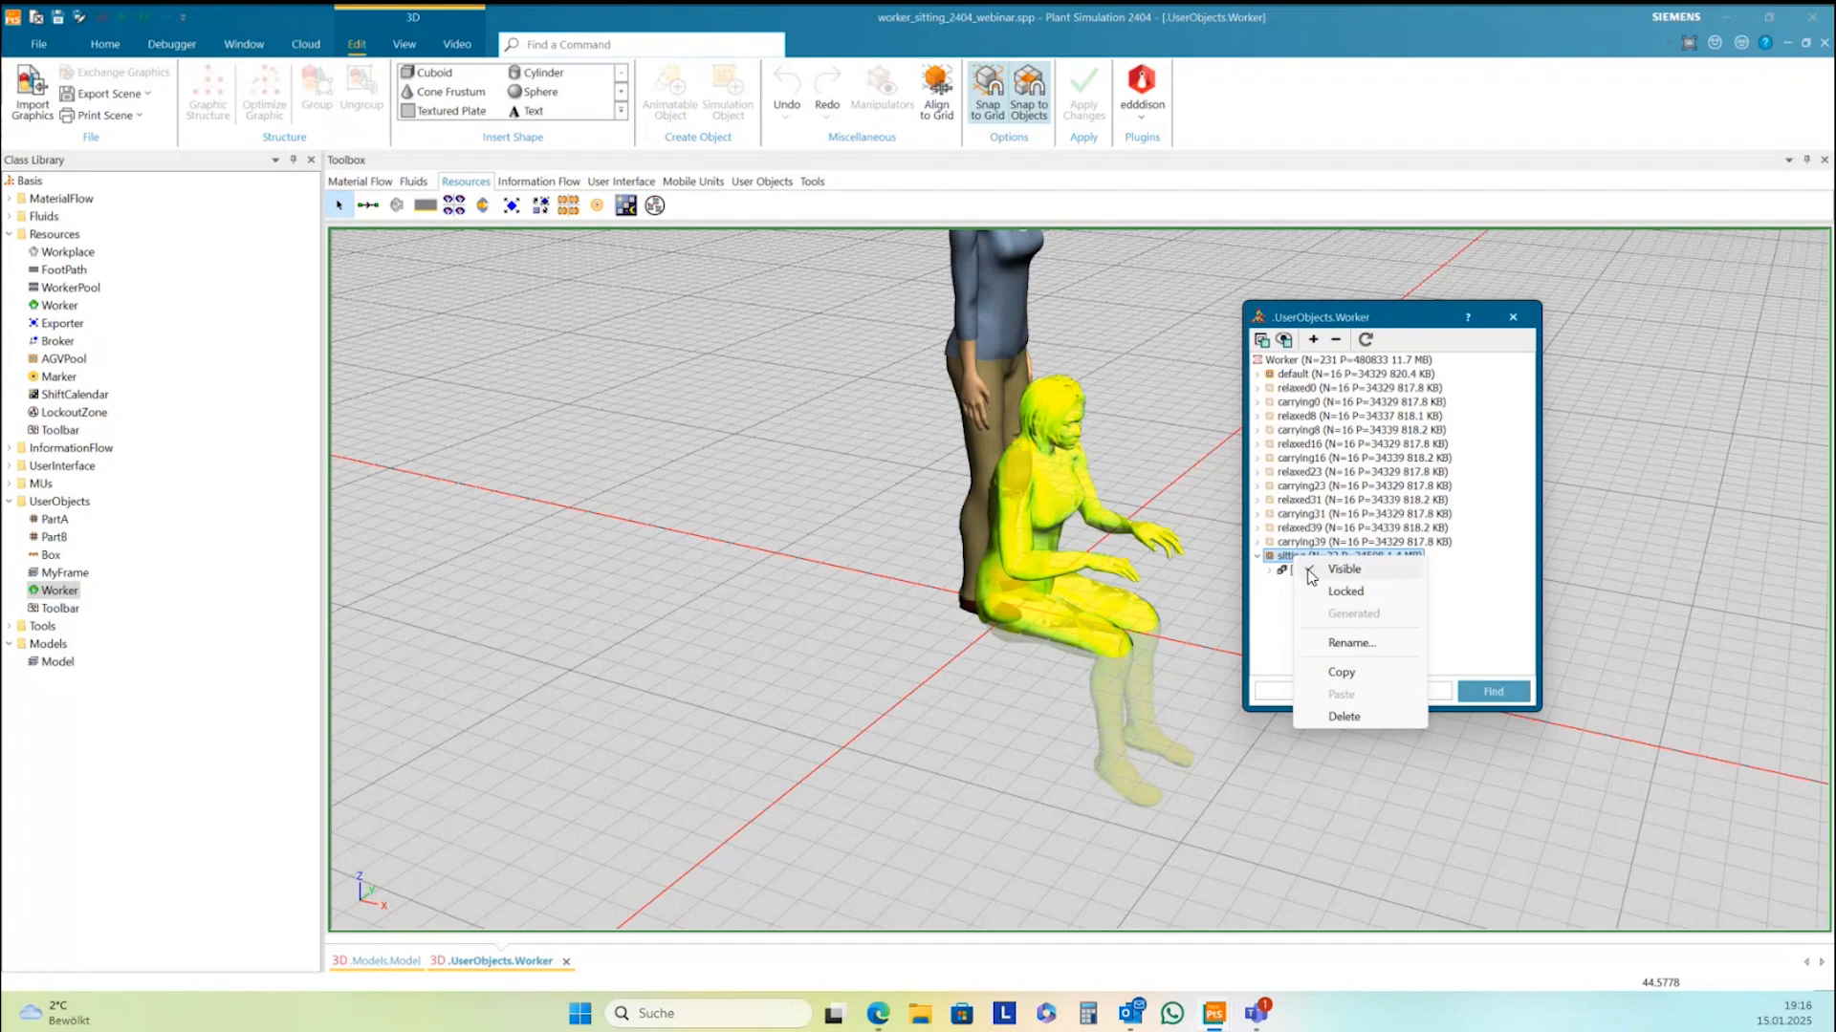
click(1310, 572)
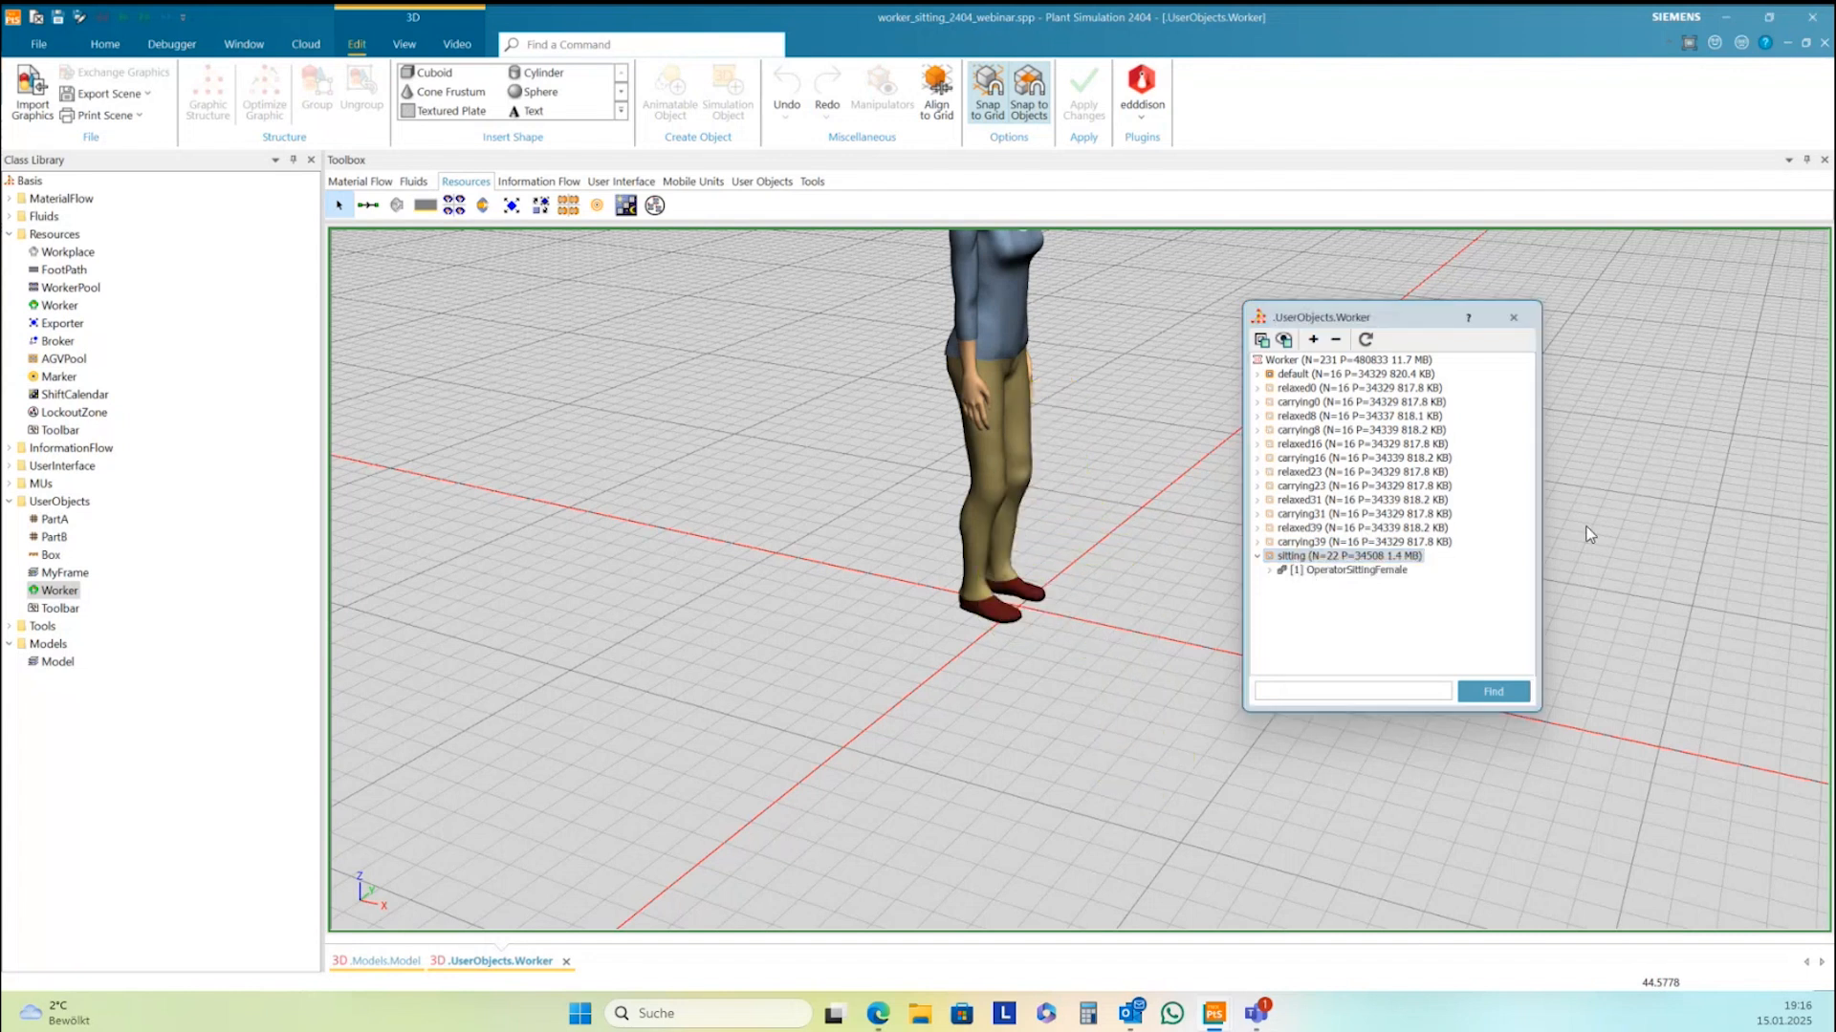
click(1513, 318)
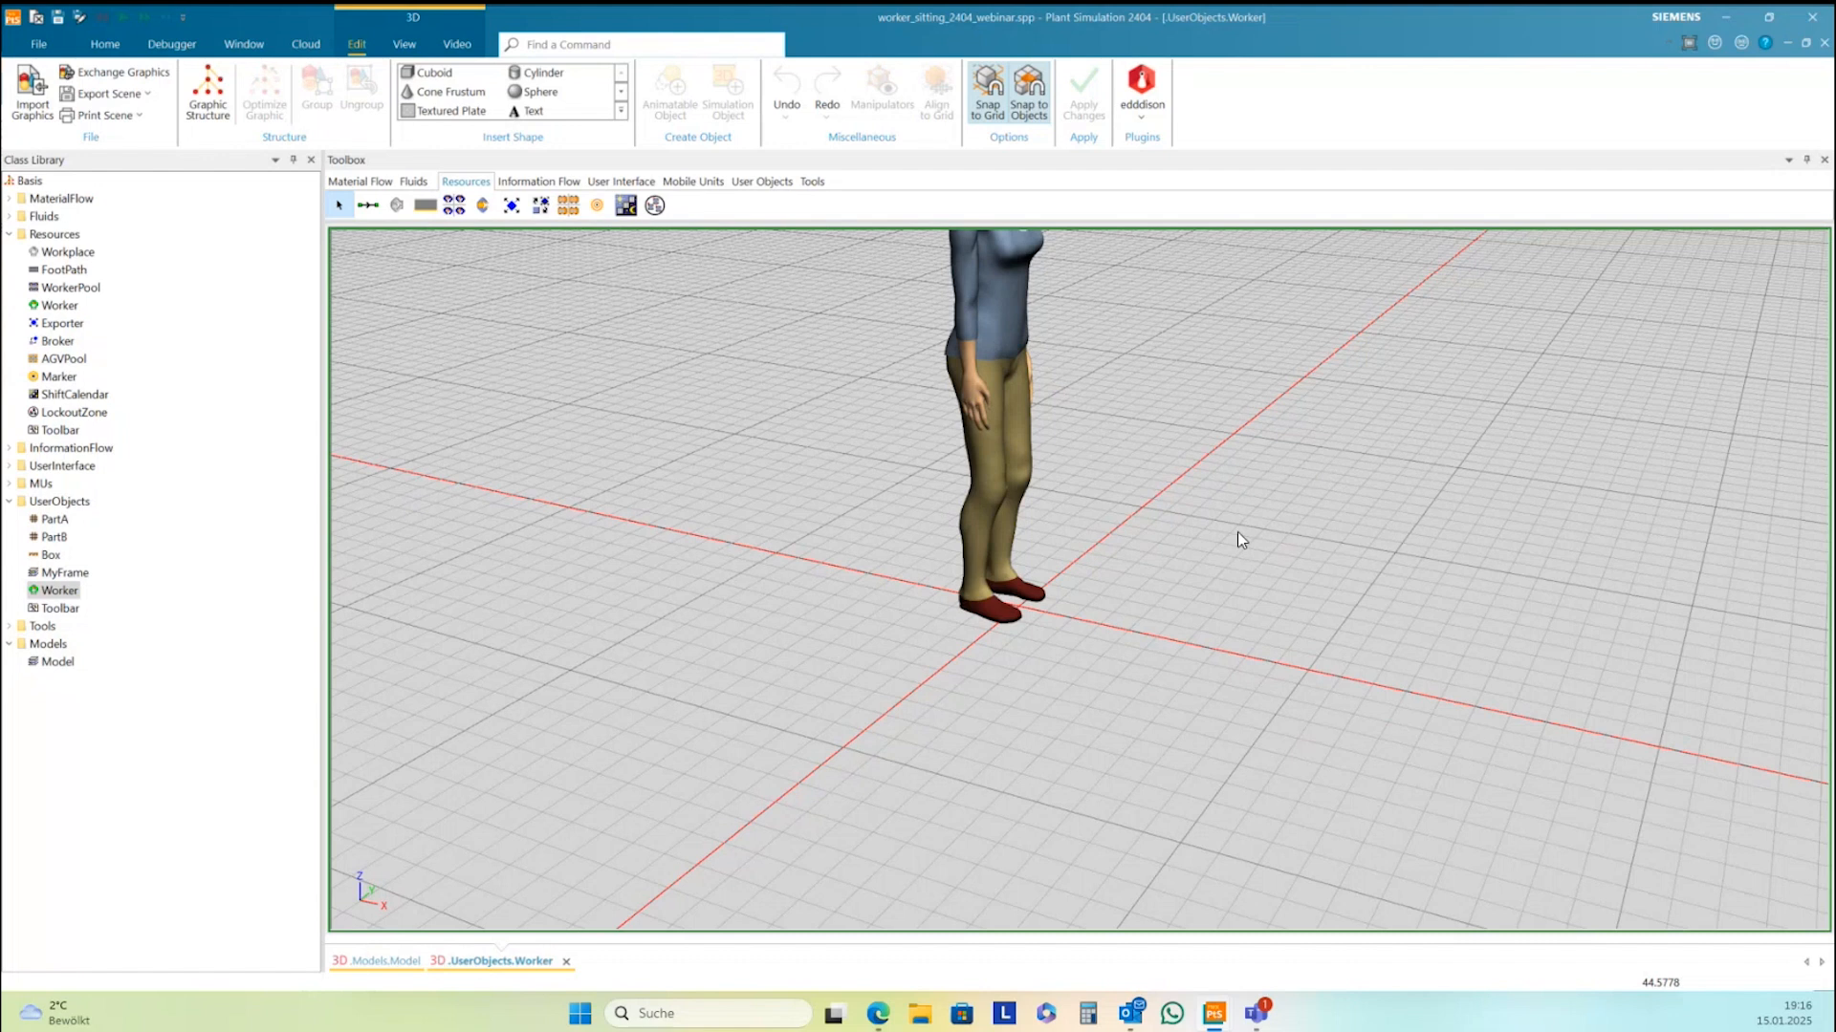
scroll(1237, 532, down, 3)
right_drag(1237, 531, 1257, 562)
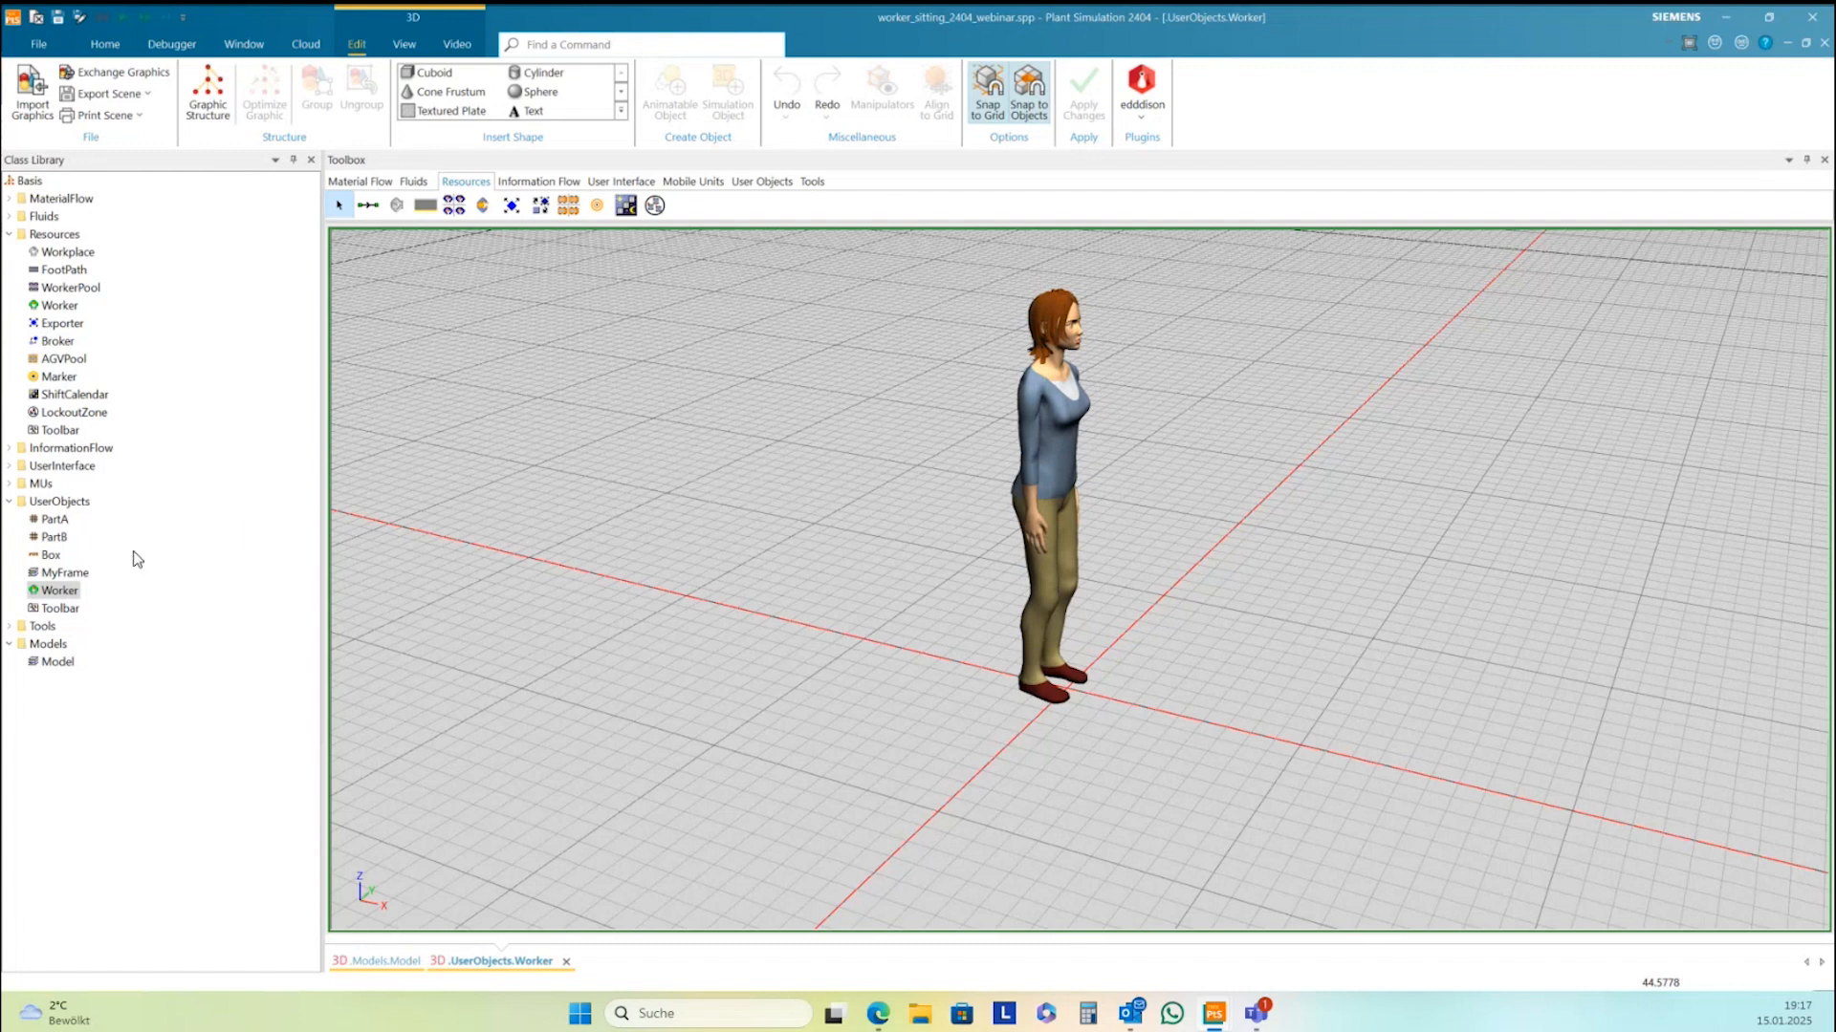
click(67, 590)
click(1823, 43)
Replace the worker in the WorkerPool's creation table with the class UserObjects.Worker and apply the change
double_click(1063, 341)
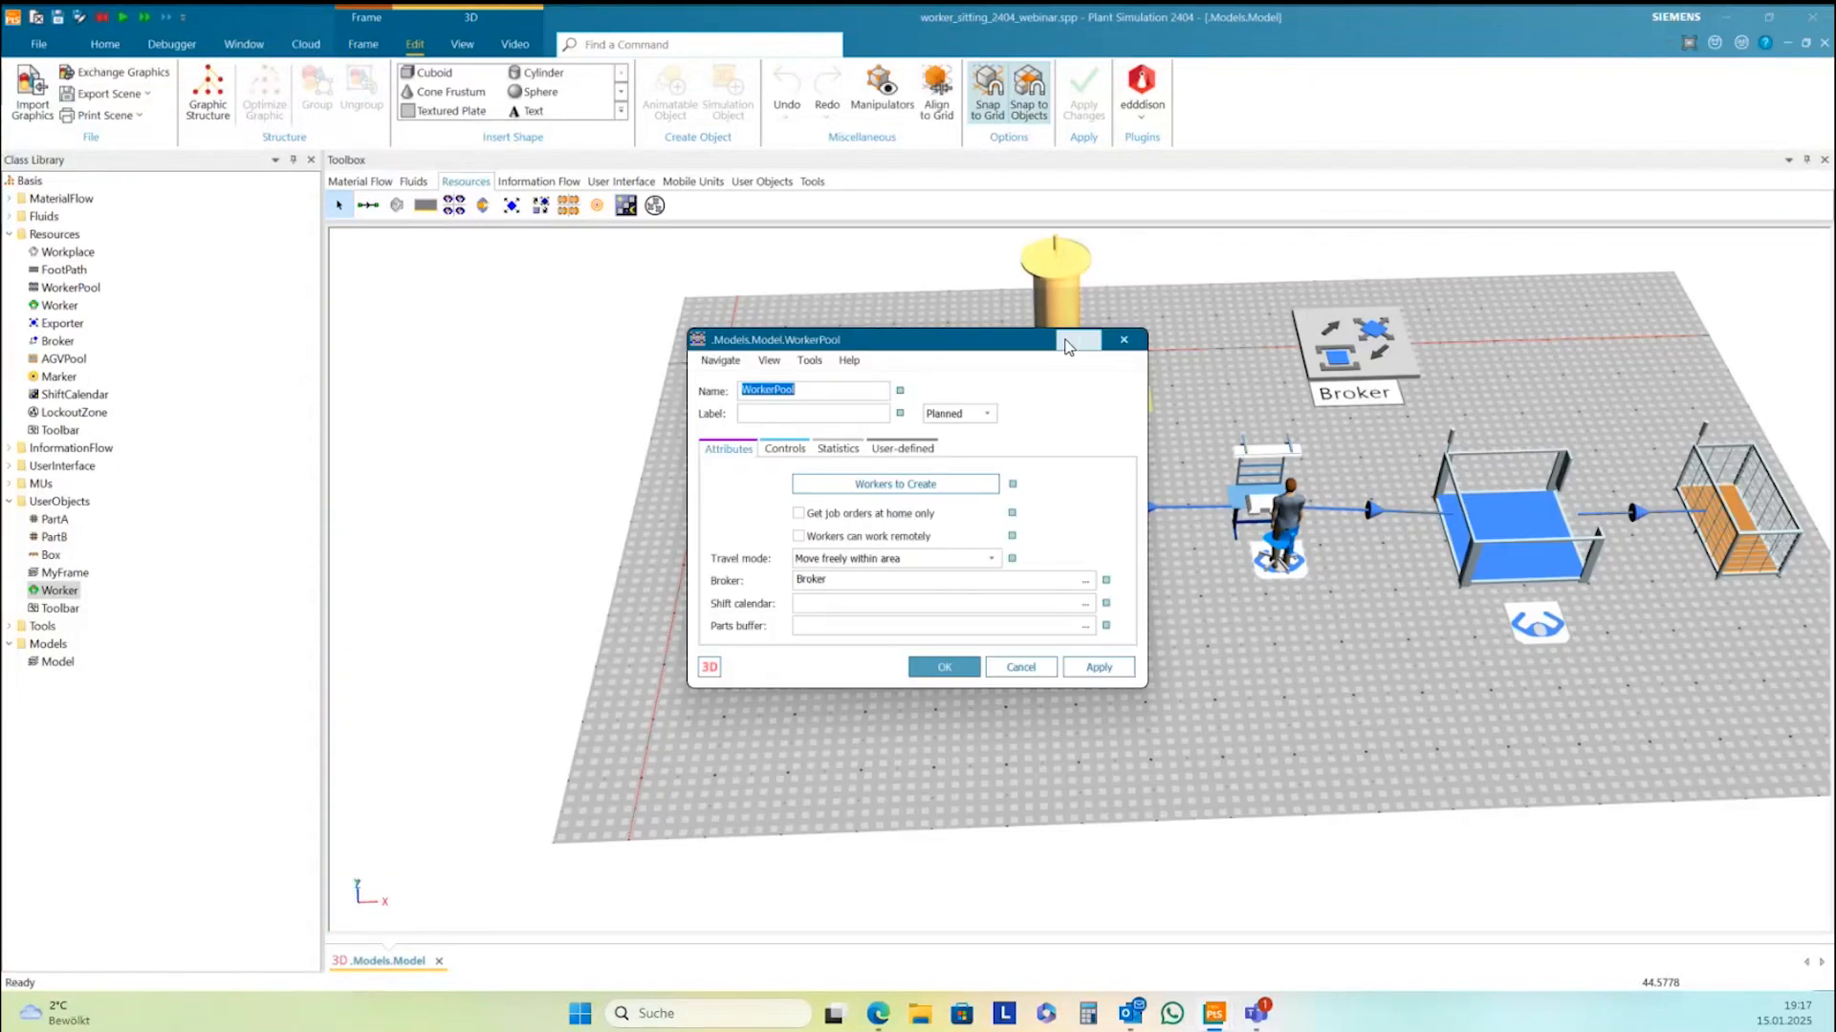
click(830, 485)
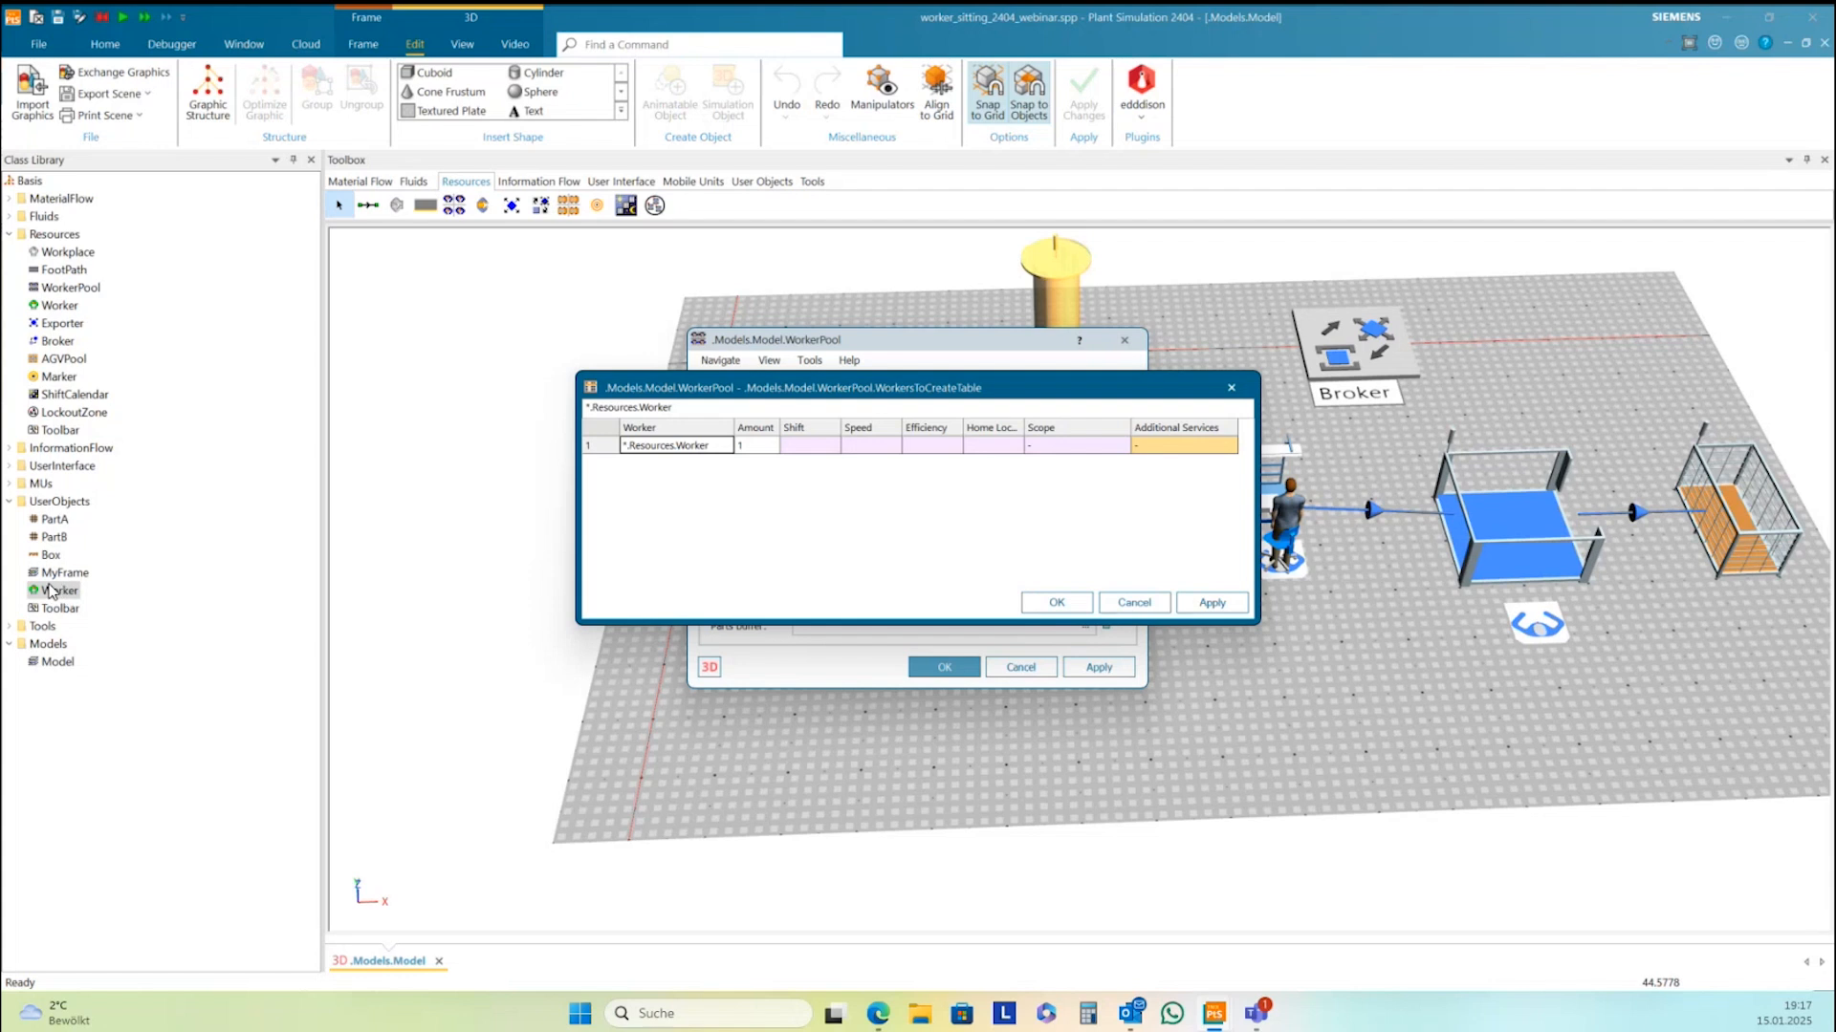
drag(48, 593, 654, 450)
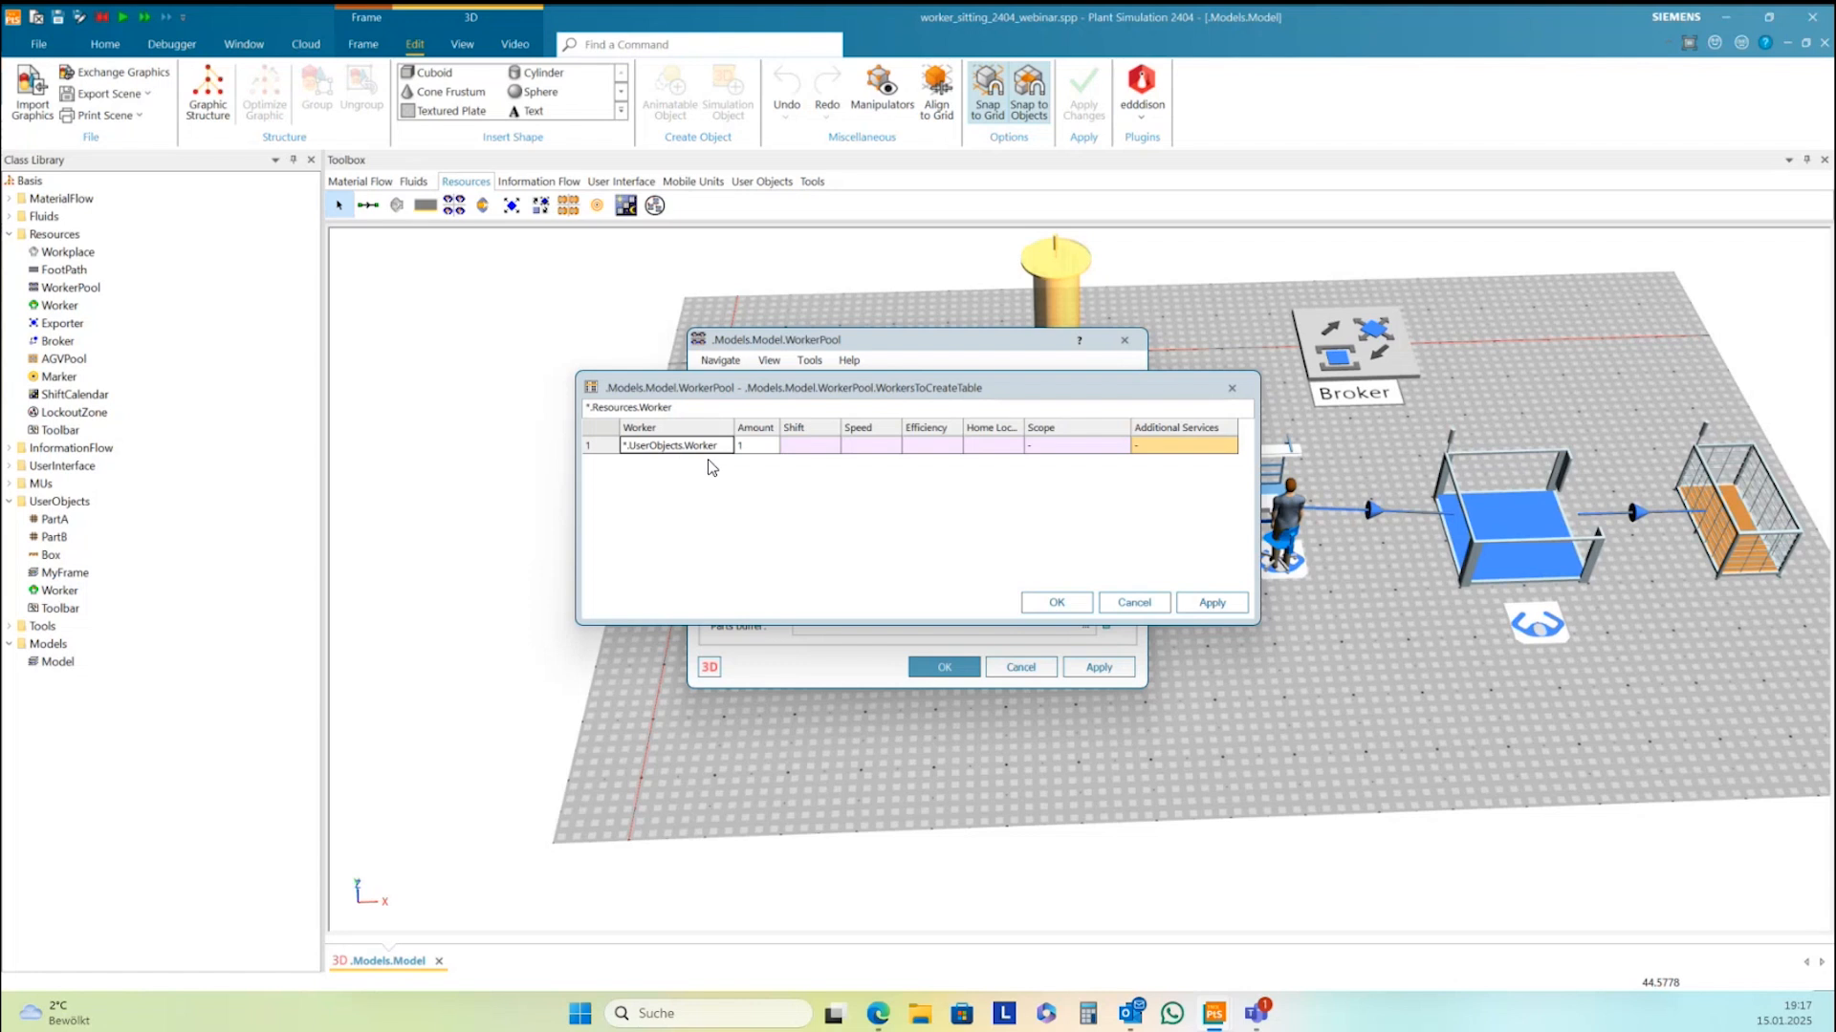
click(1206, 603)
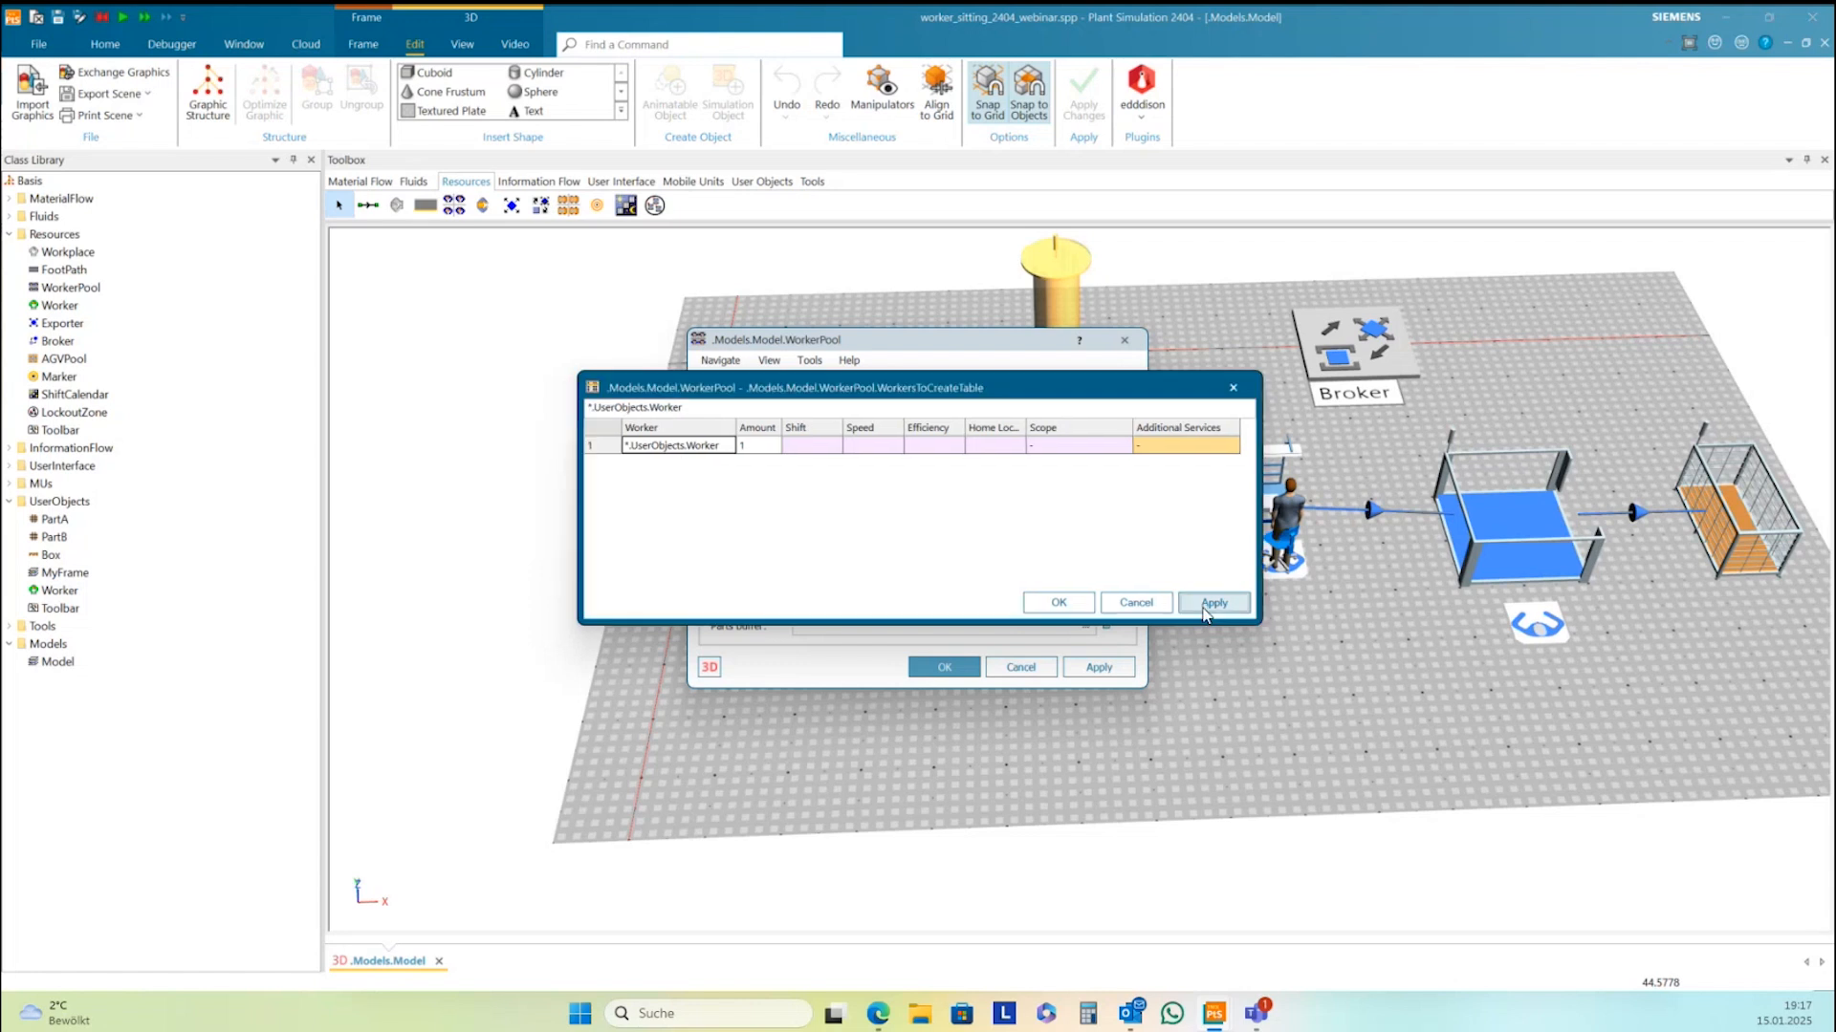
click(1063, 603)
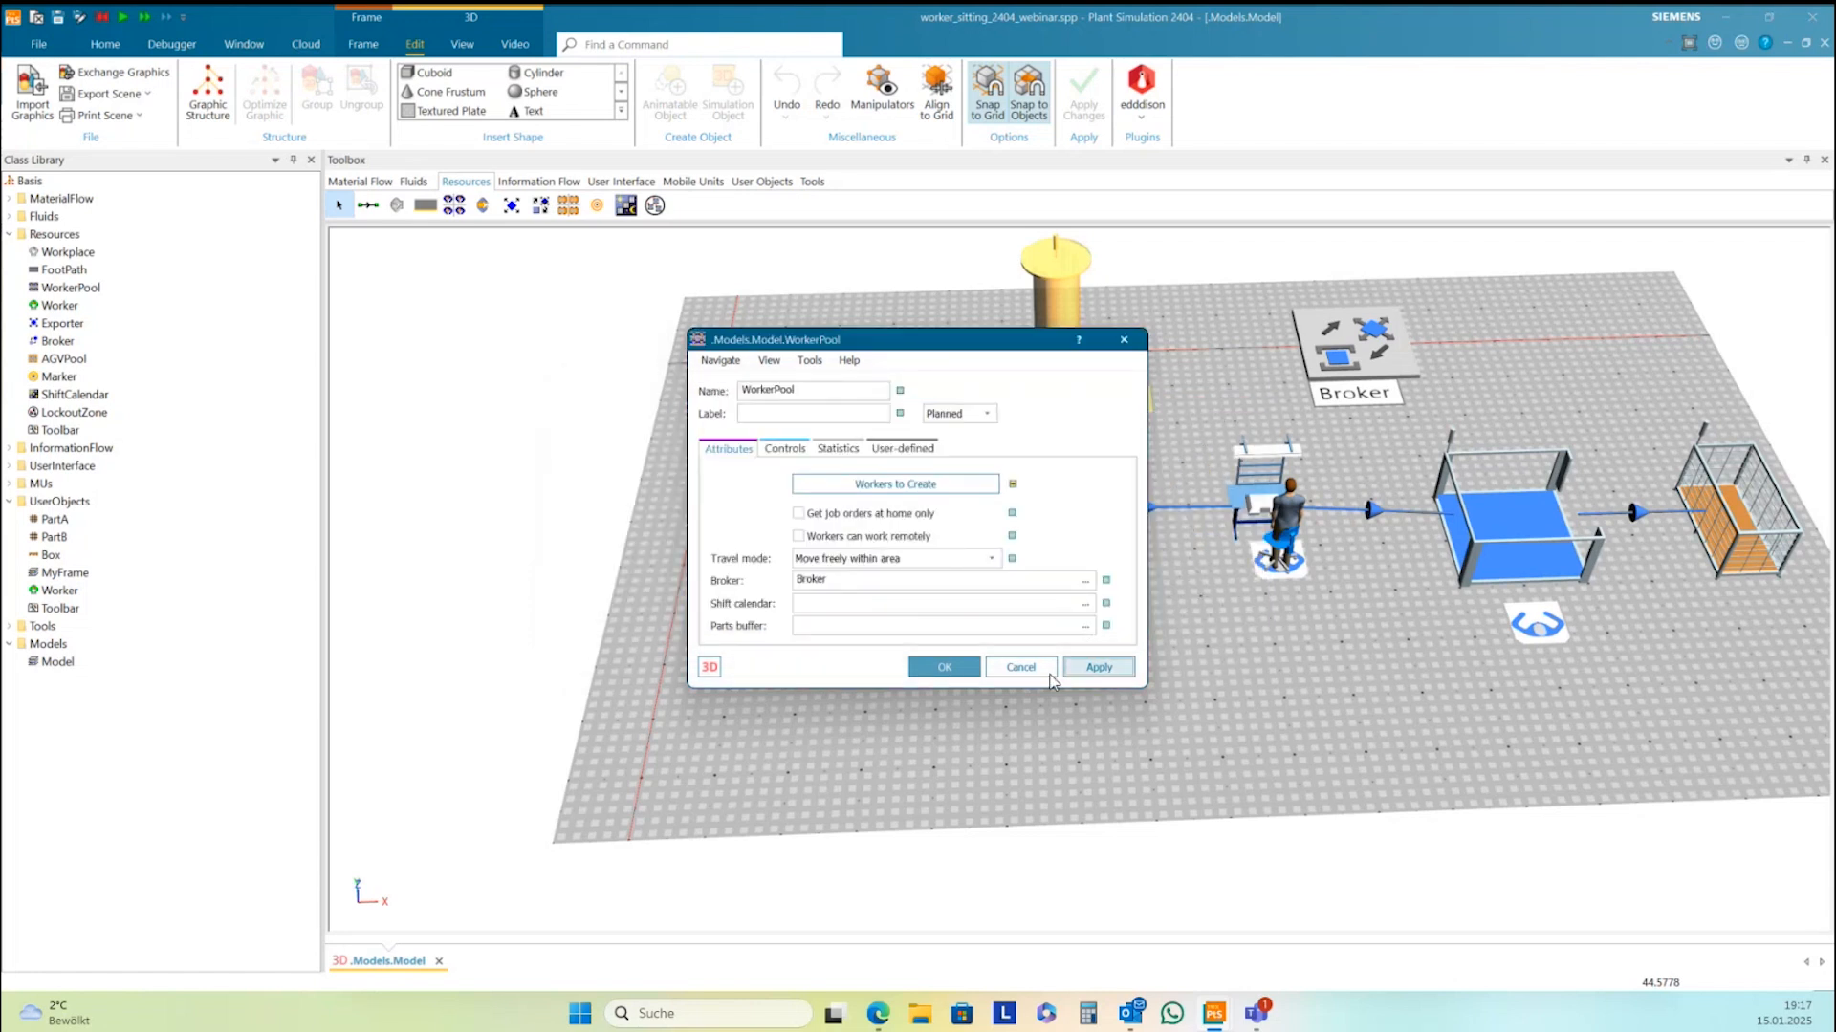
click(947, 666)
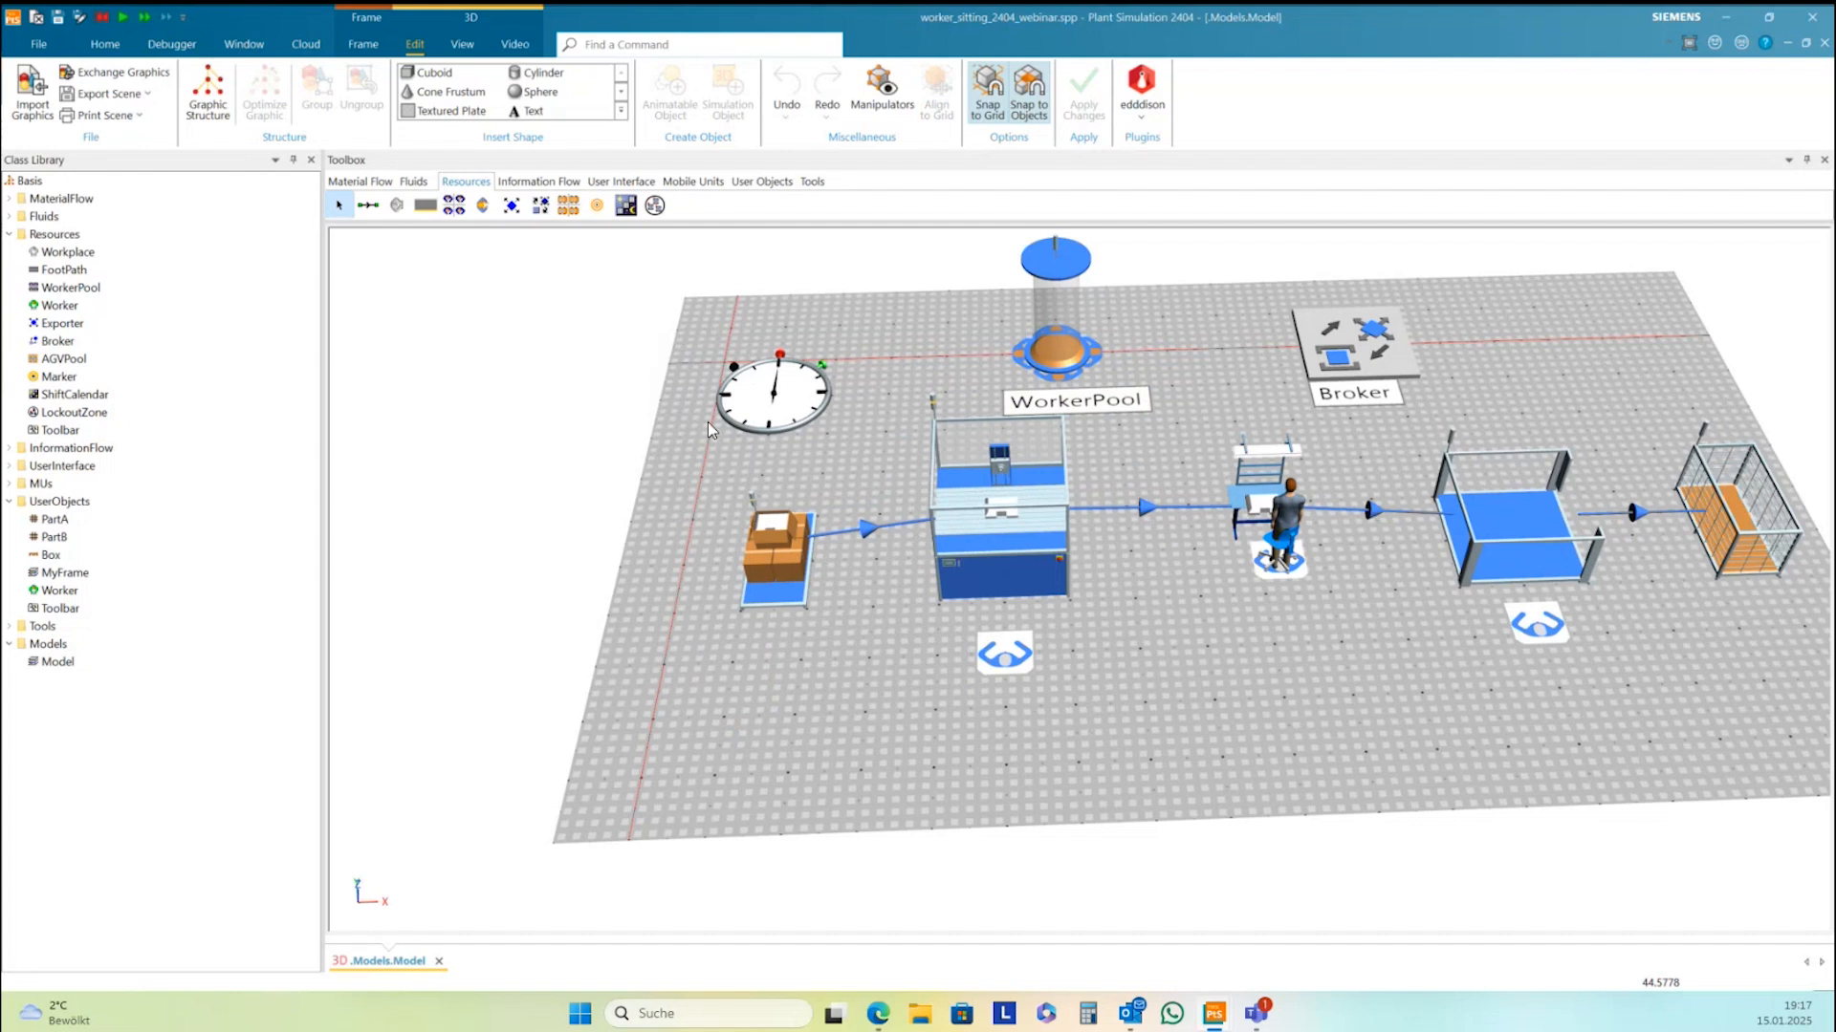
Run the simulation, pause it to examine the worker's posture at the inspection desk chair, and reset the model
click(105, 44)
click(102, 16)
click(123, 18)
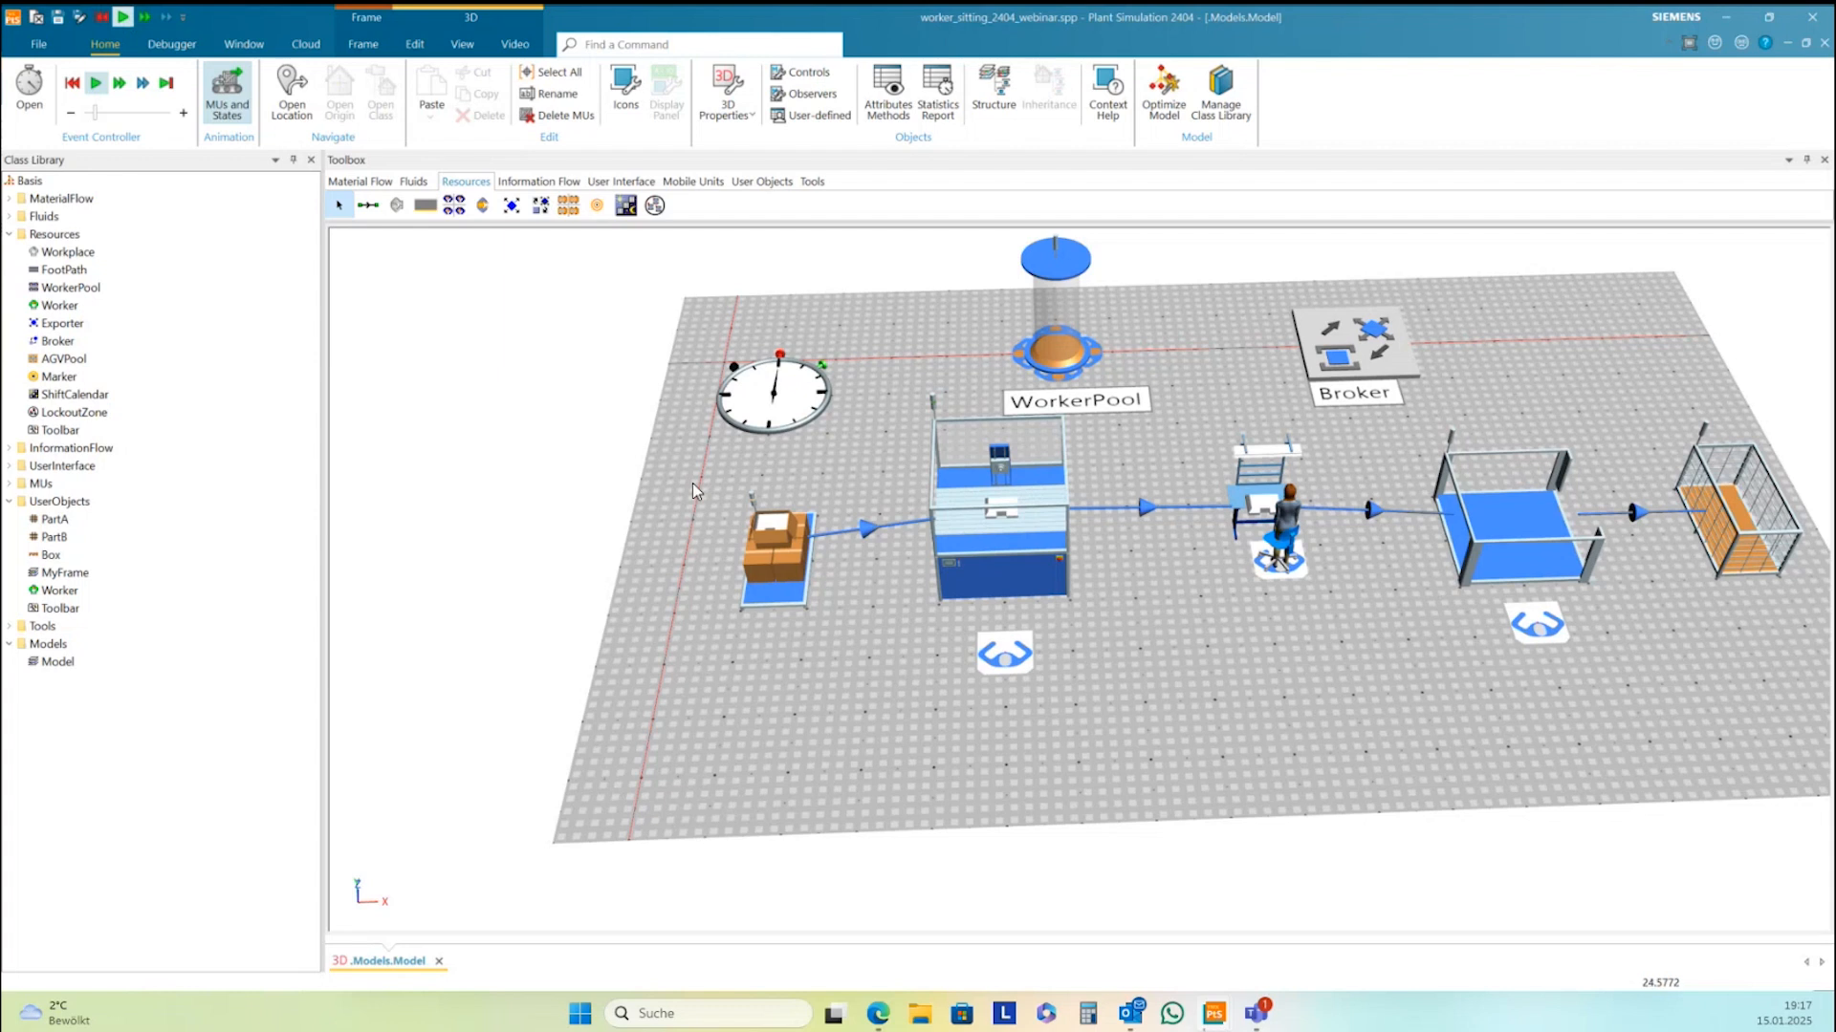
middle_drag(1180, 634, 1211, 612)
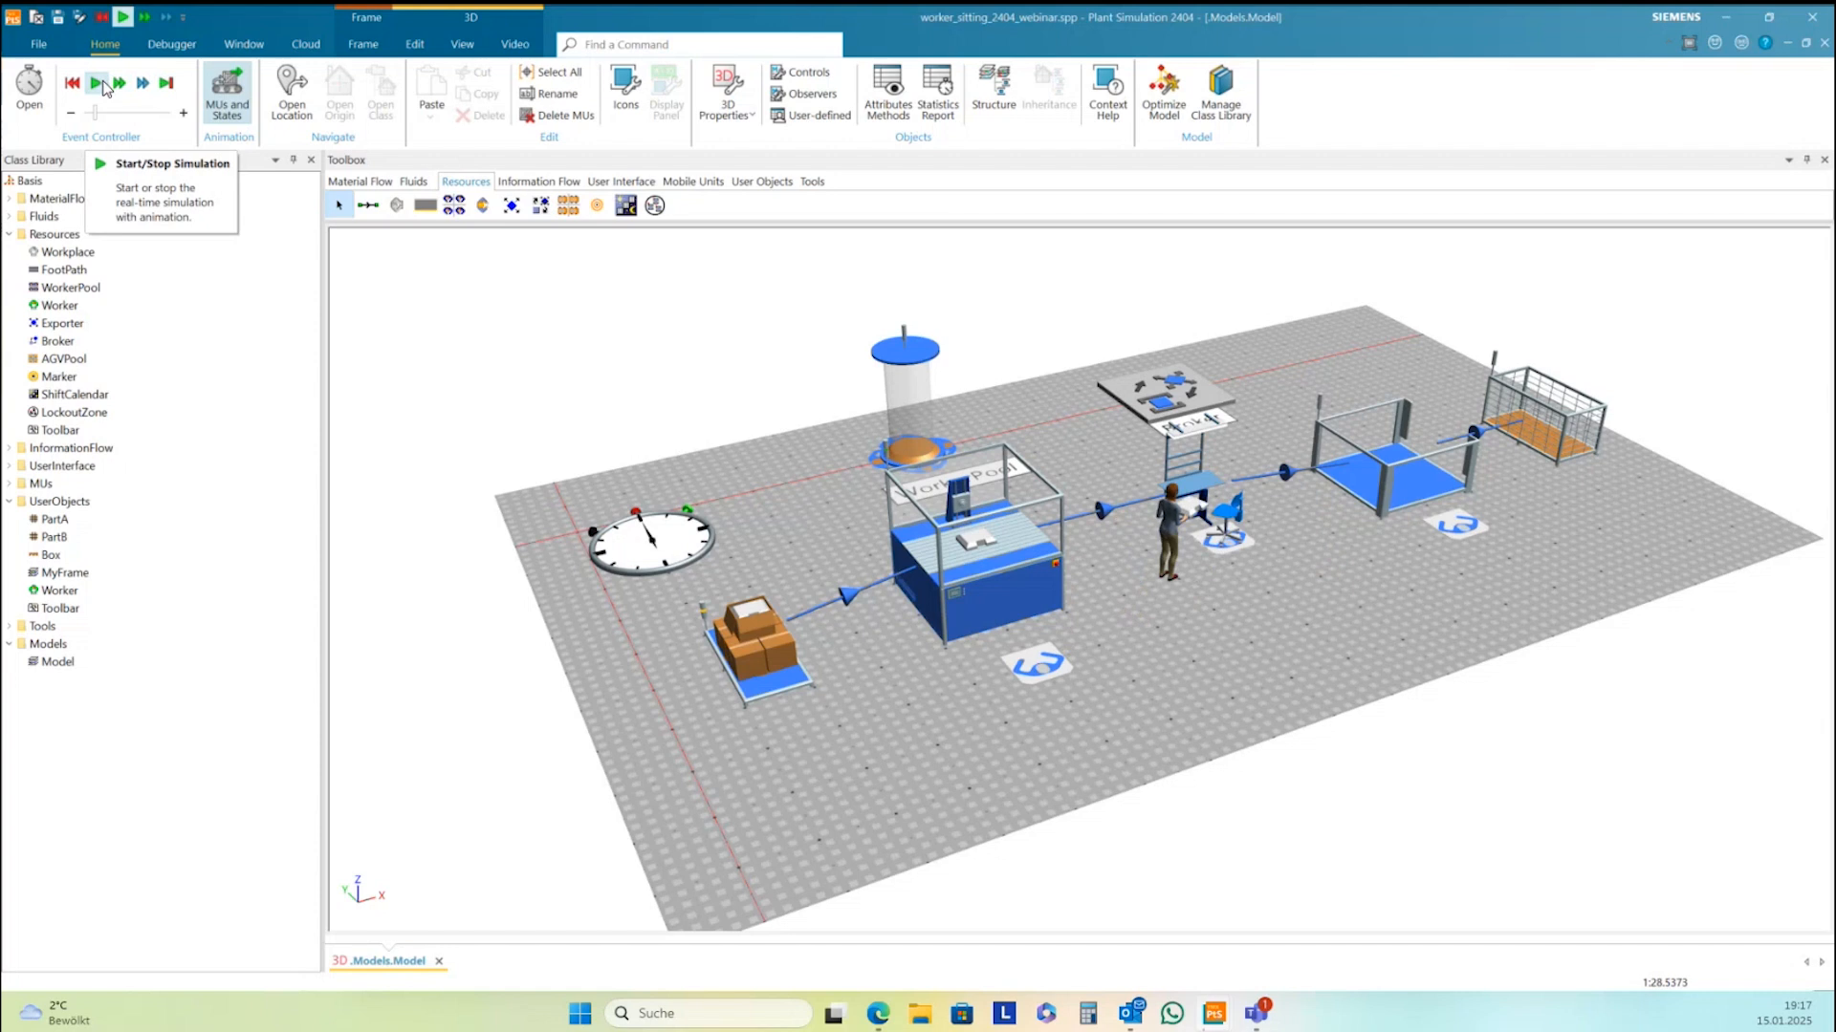
click(101, 84)
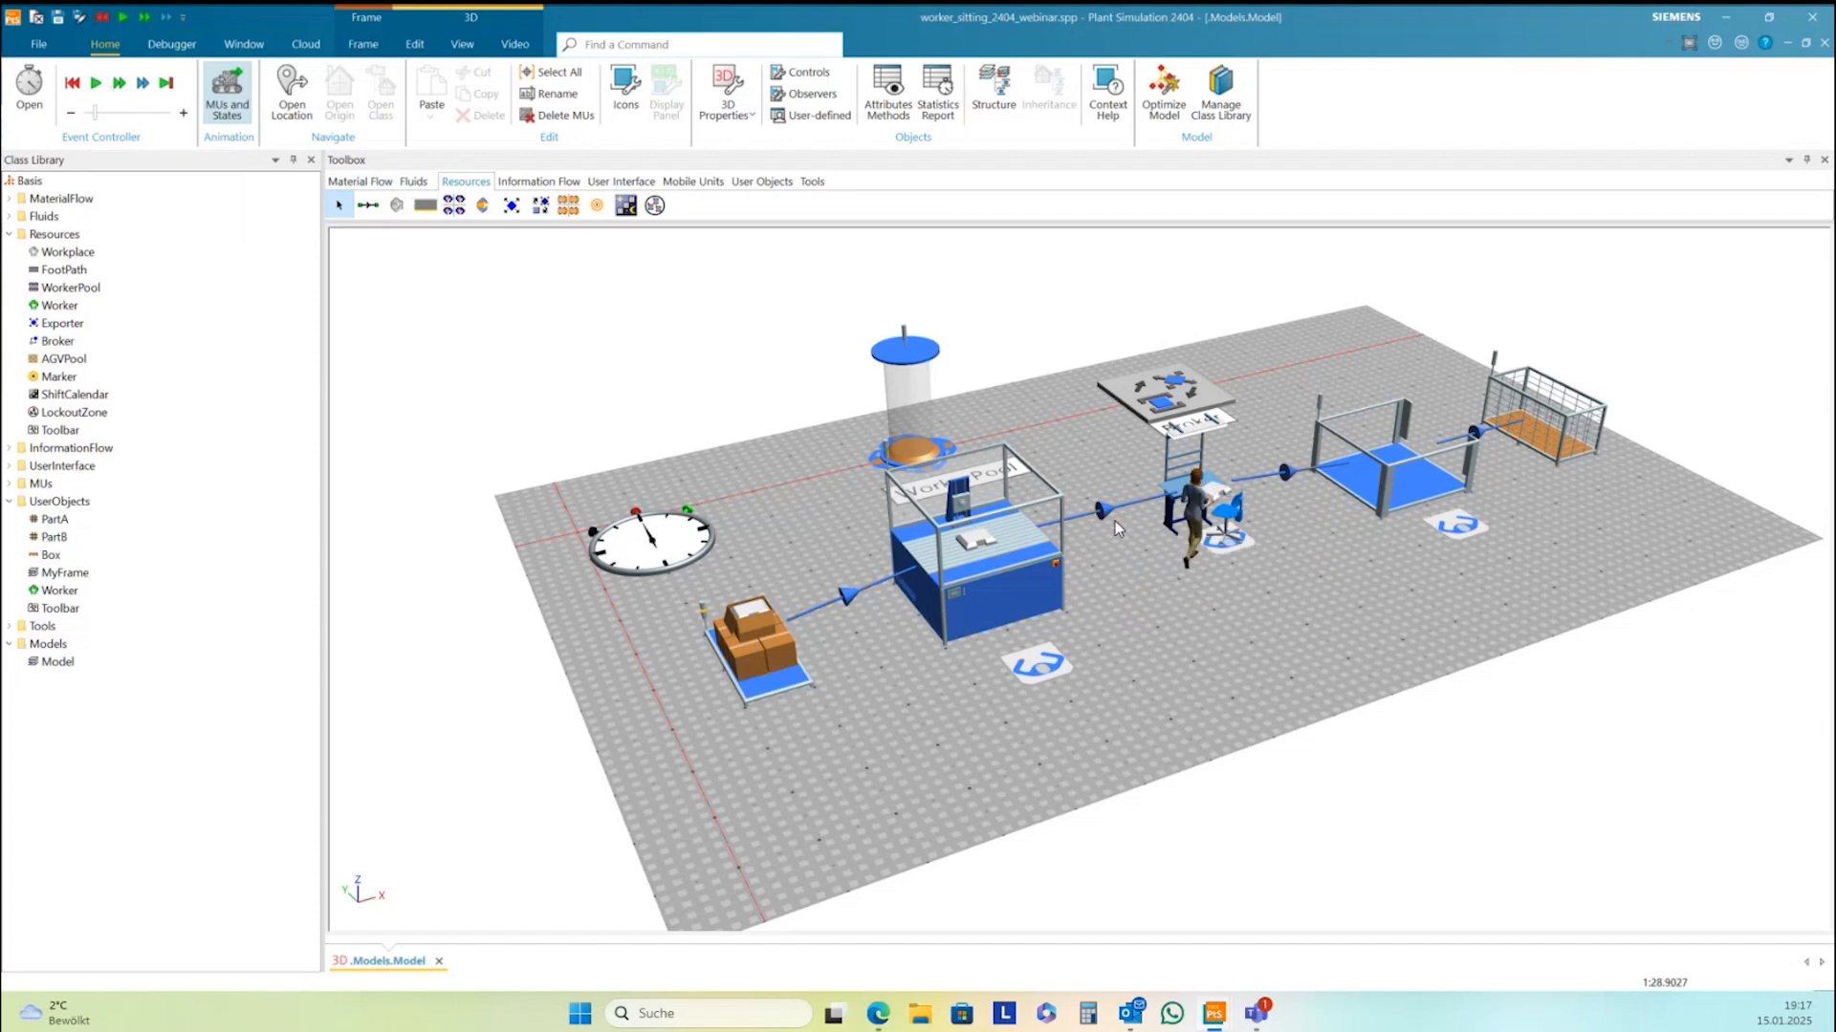
click(1225, 553)
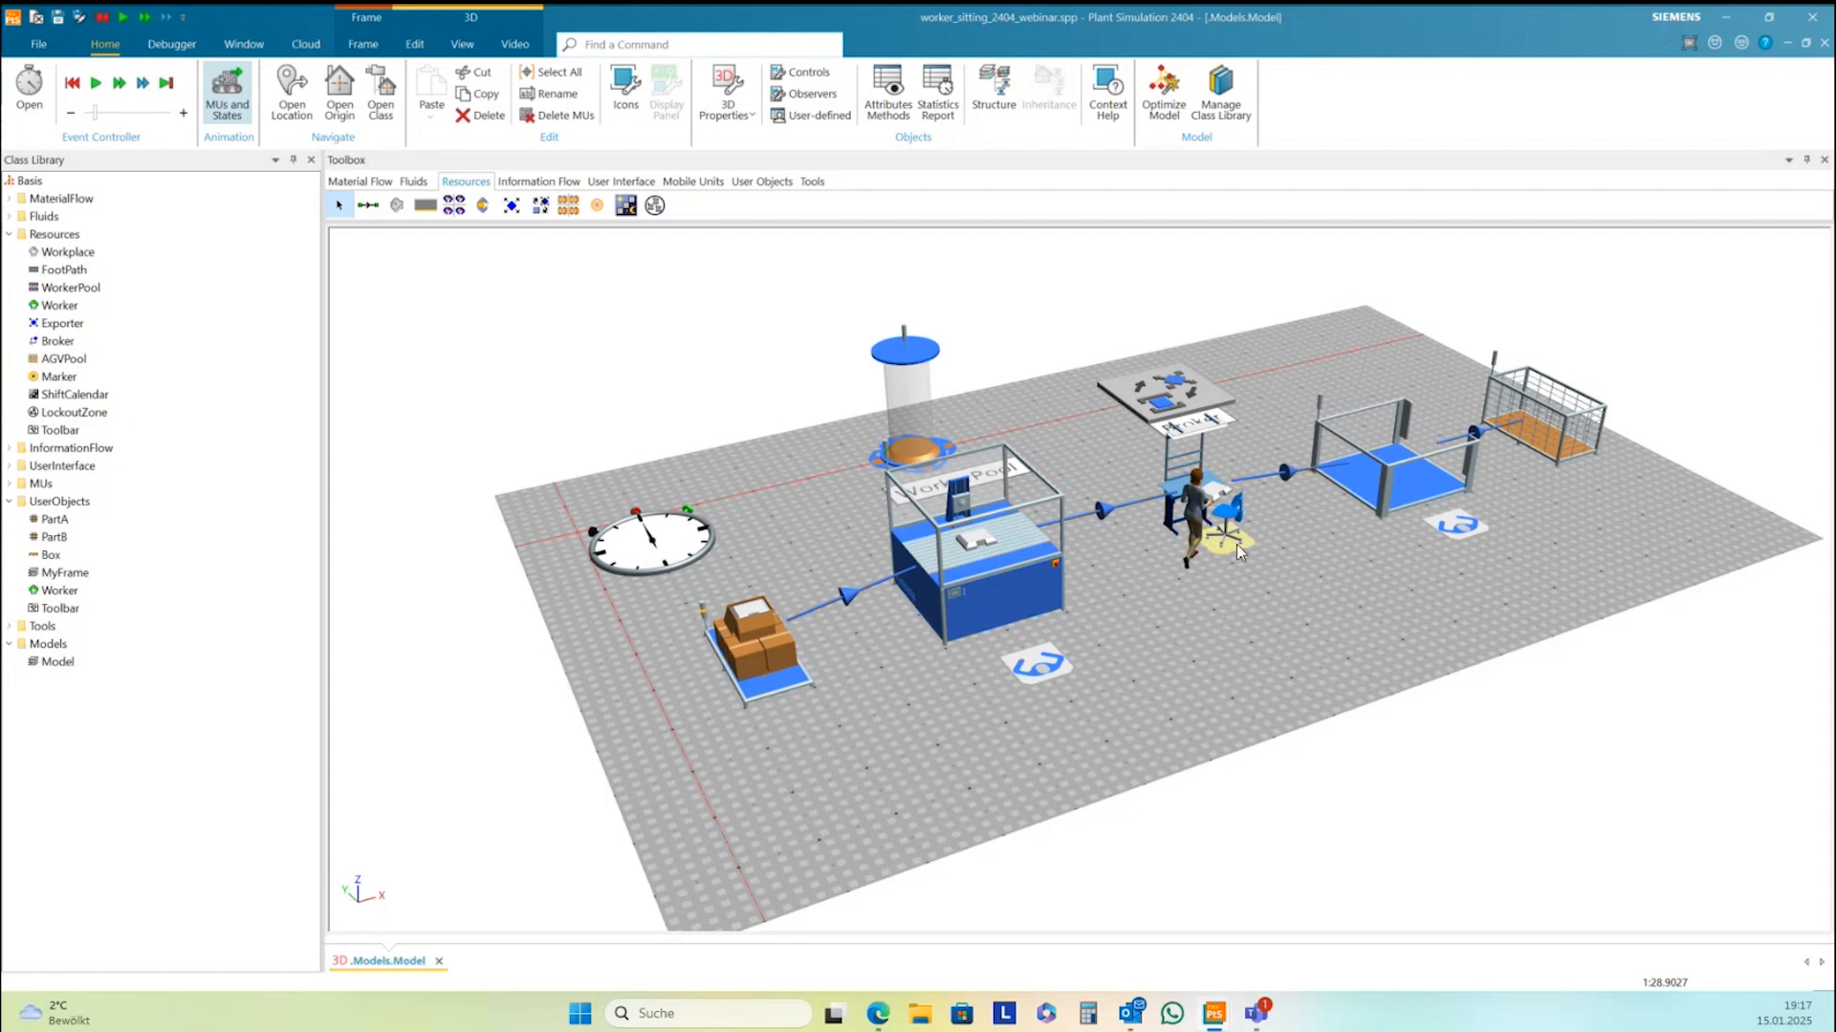
middle_drag(1234, 561, 1225, 562)
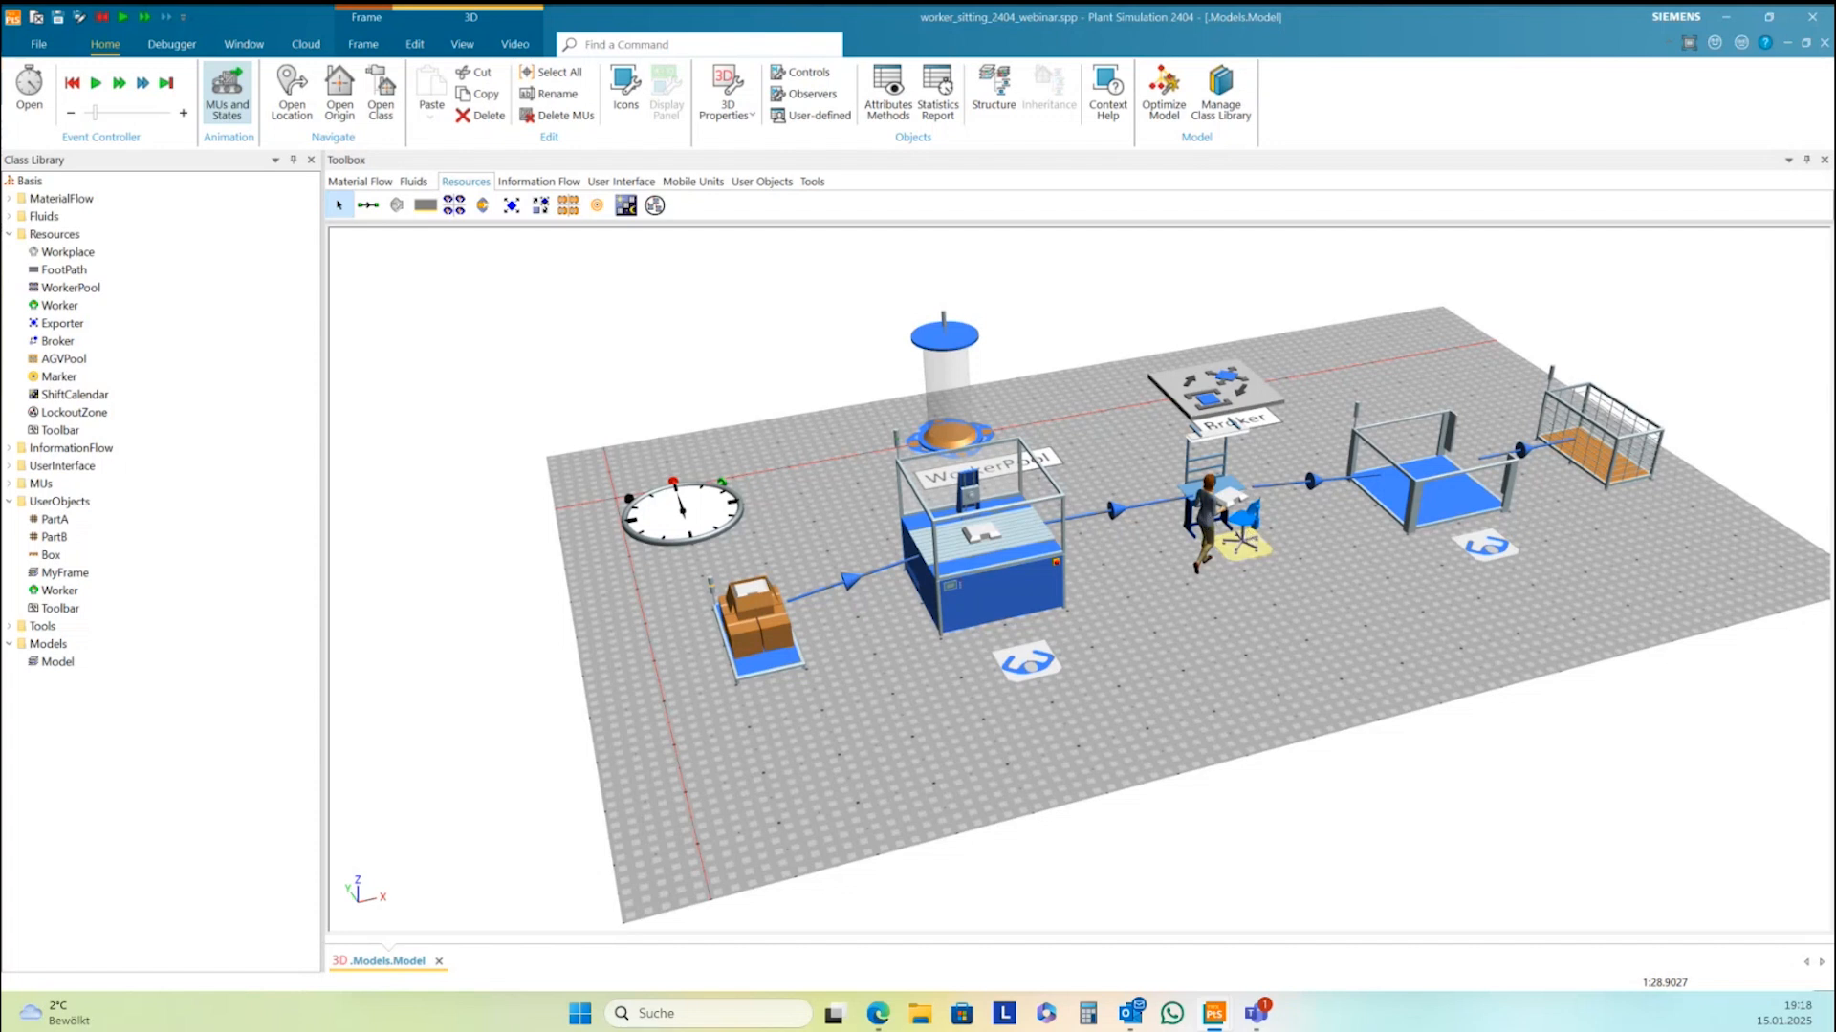
click(1453, 623)
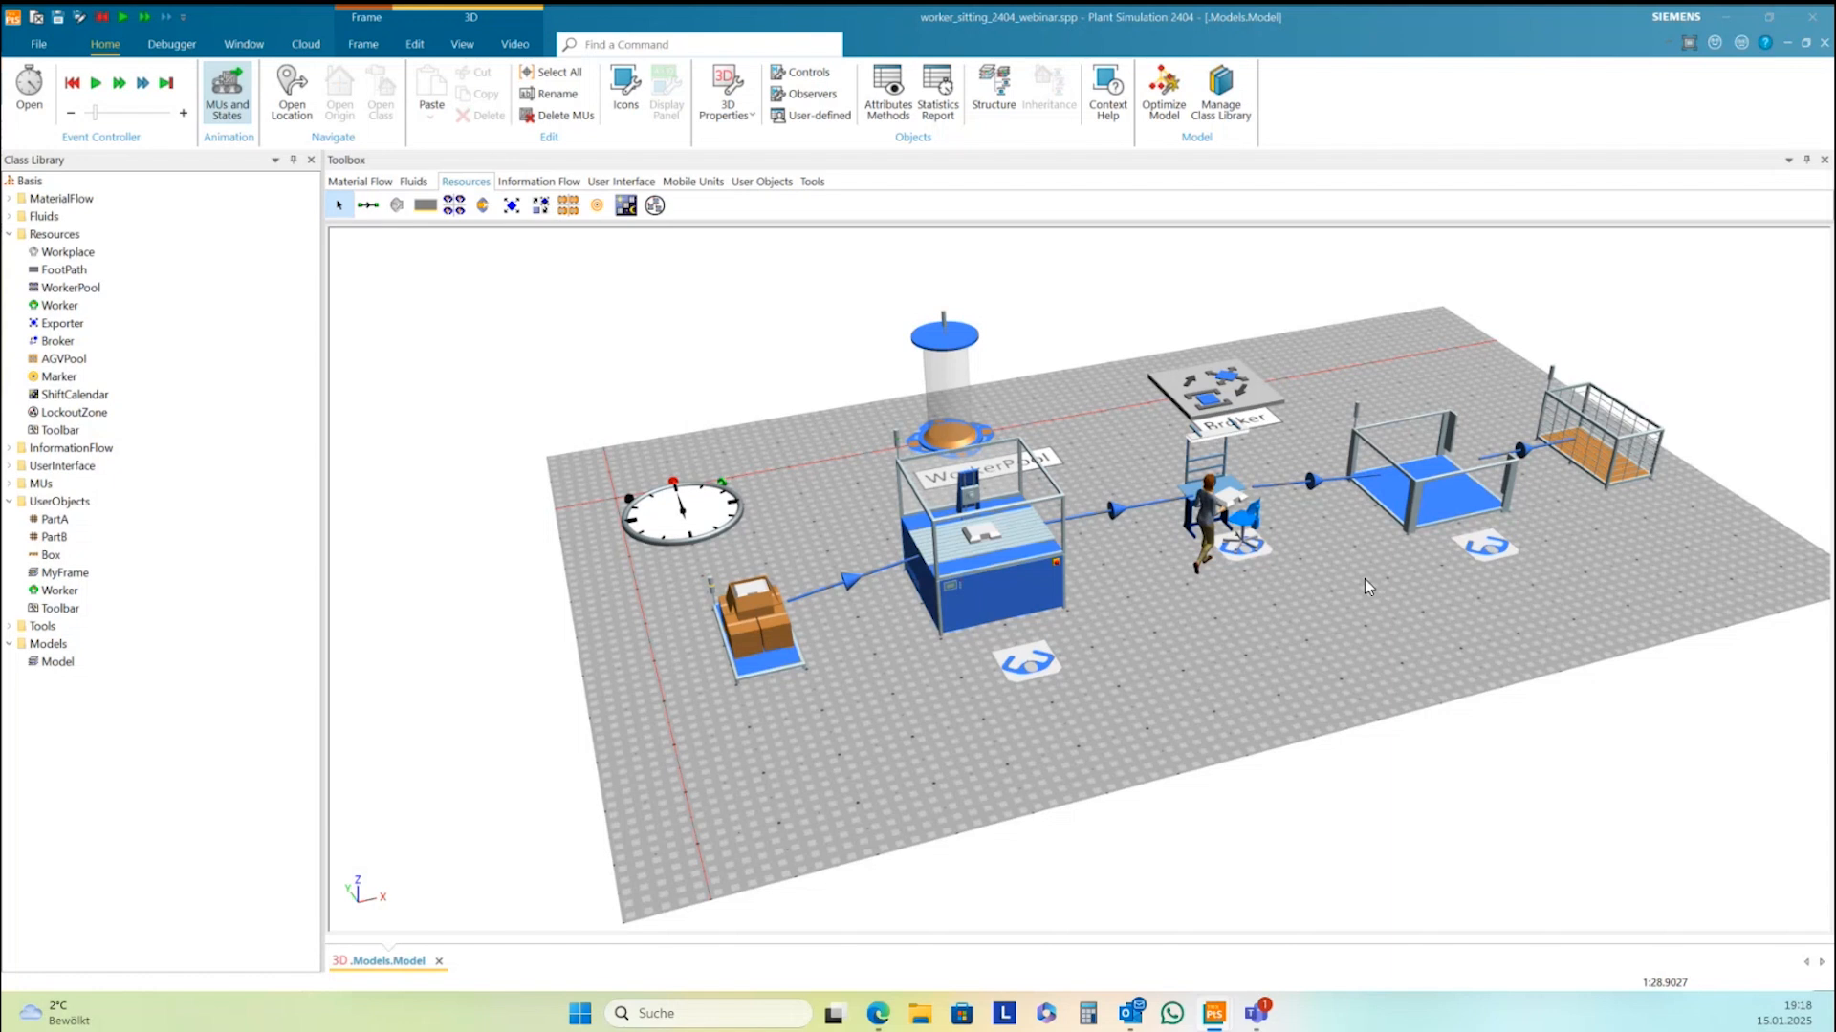
click(73, 83)
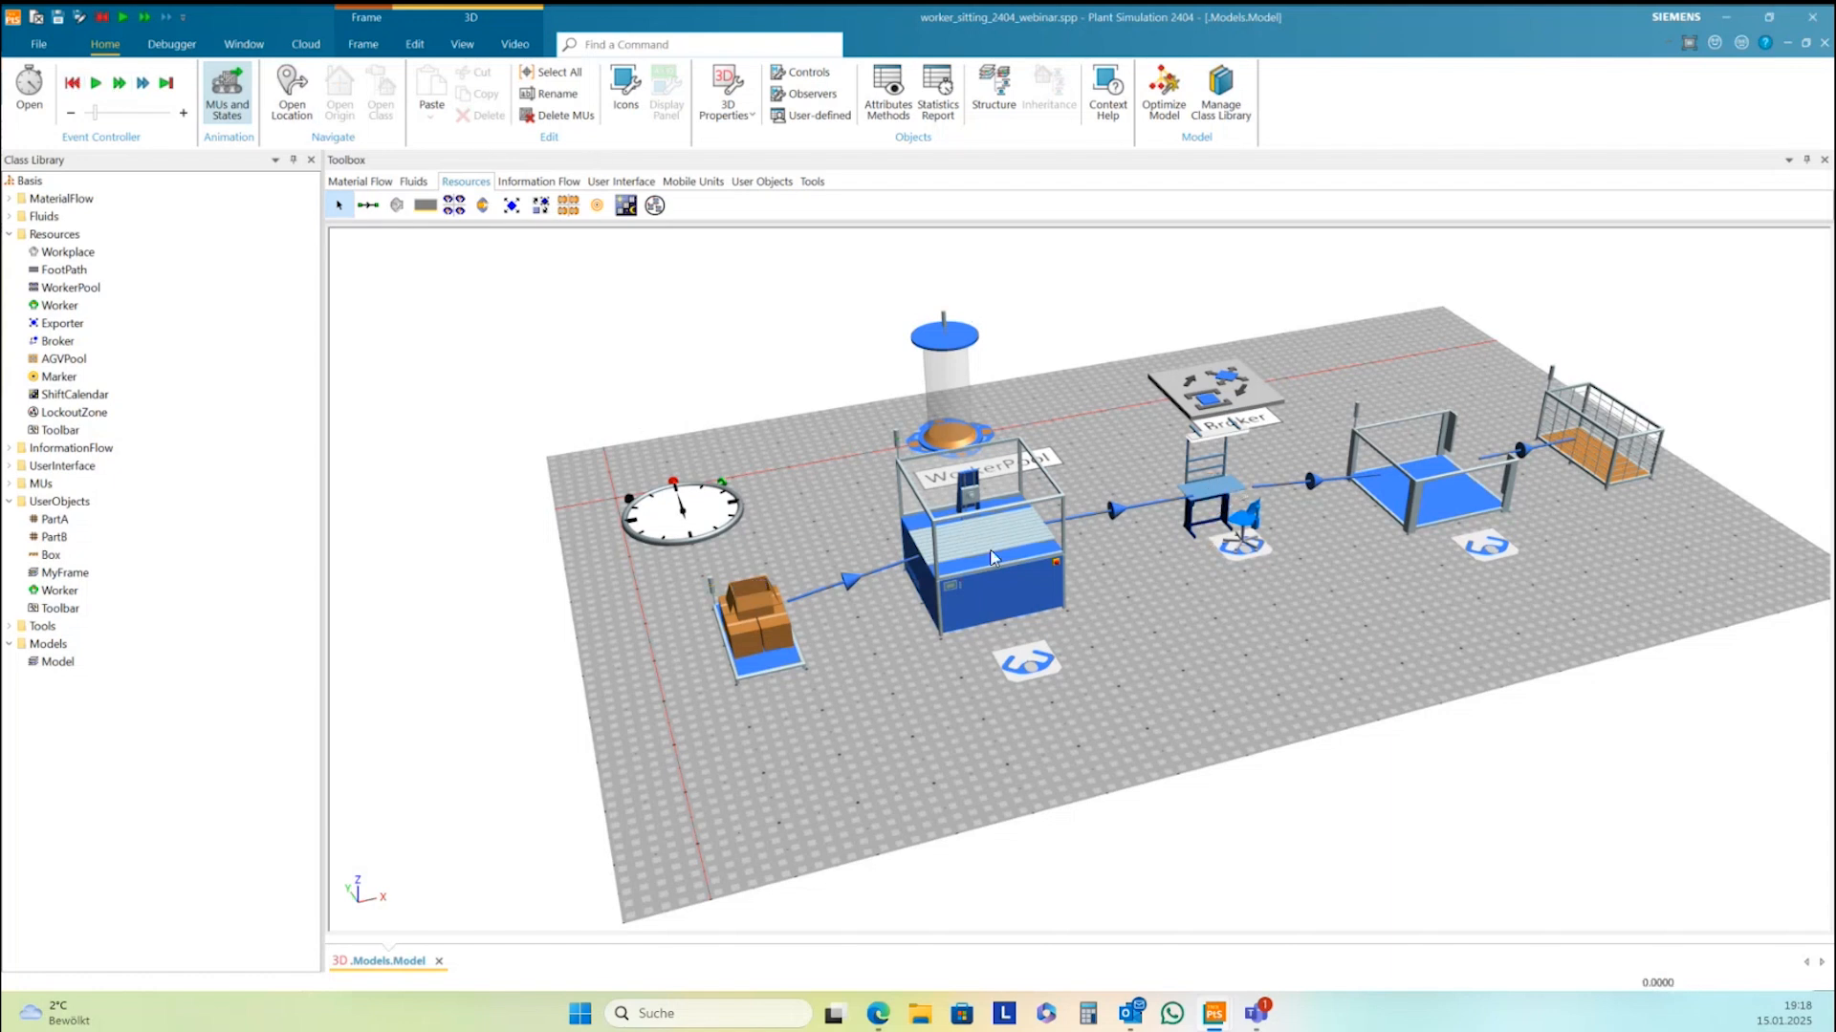
Create an internal entrance control method for Workplace1 at the chair and confirm the workplace settings
double_click(1245, 557)
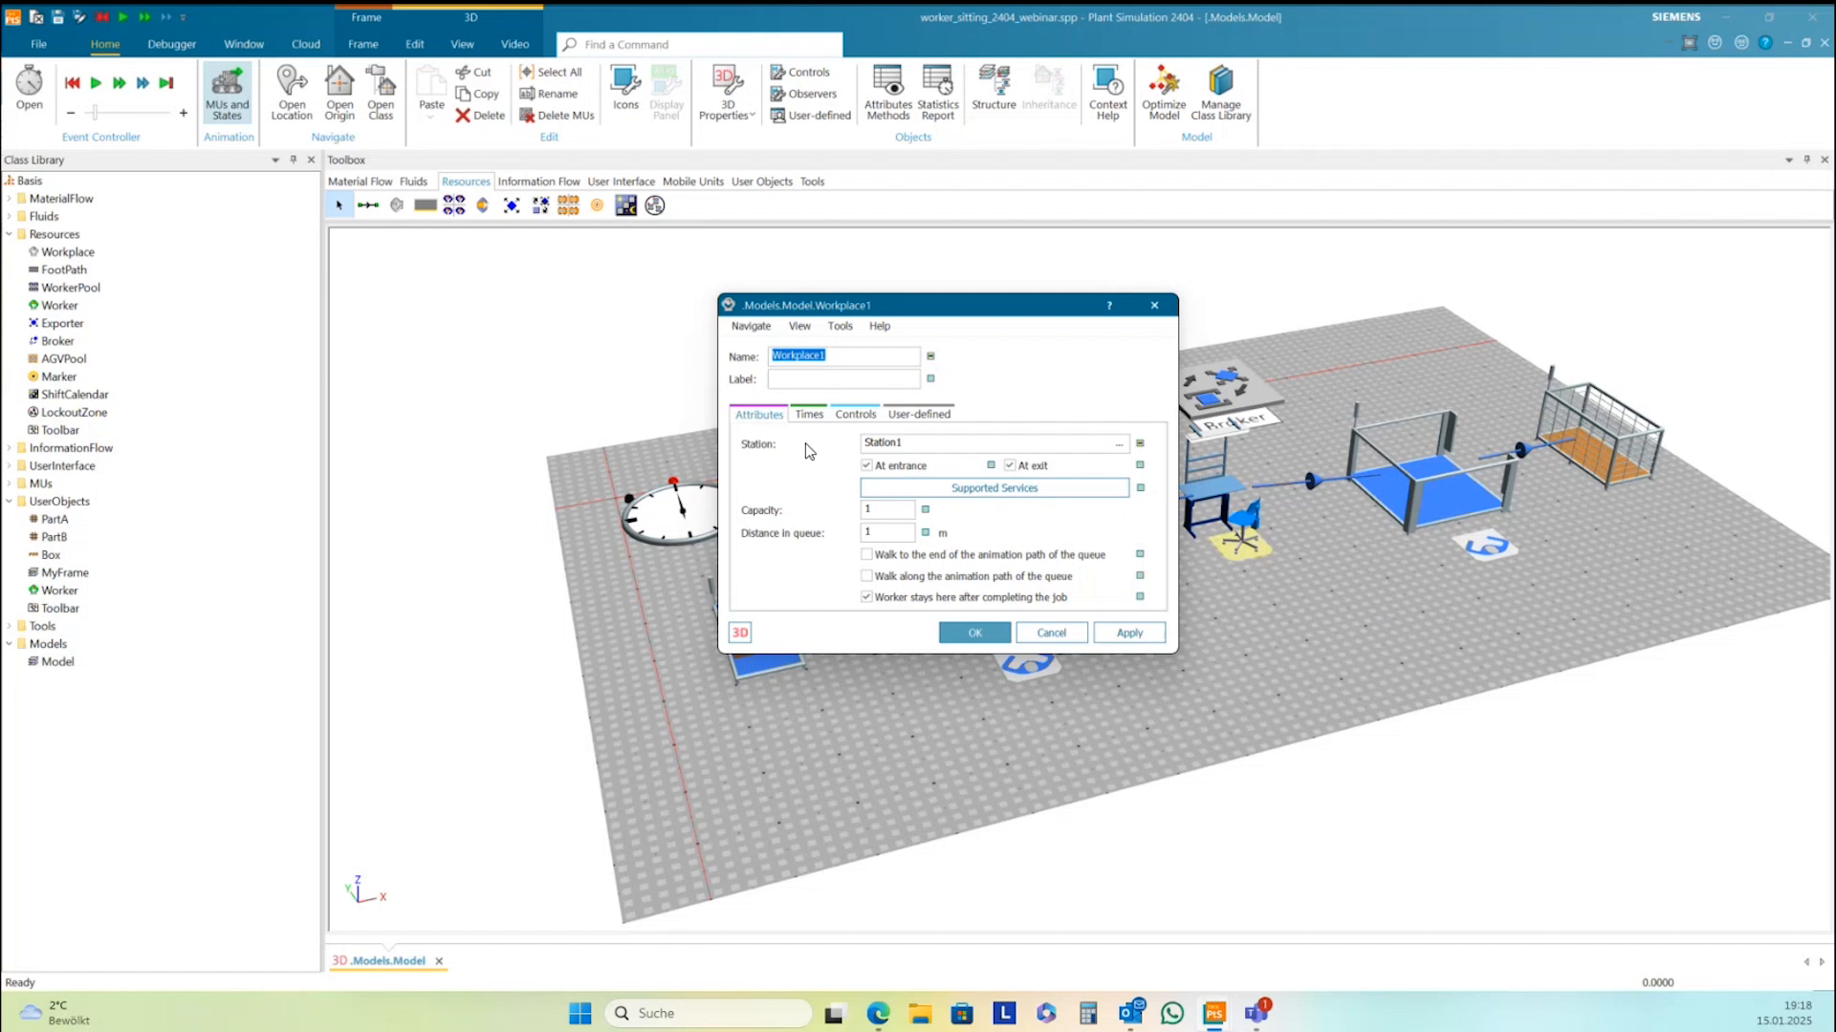
click(855, 414)
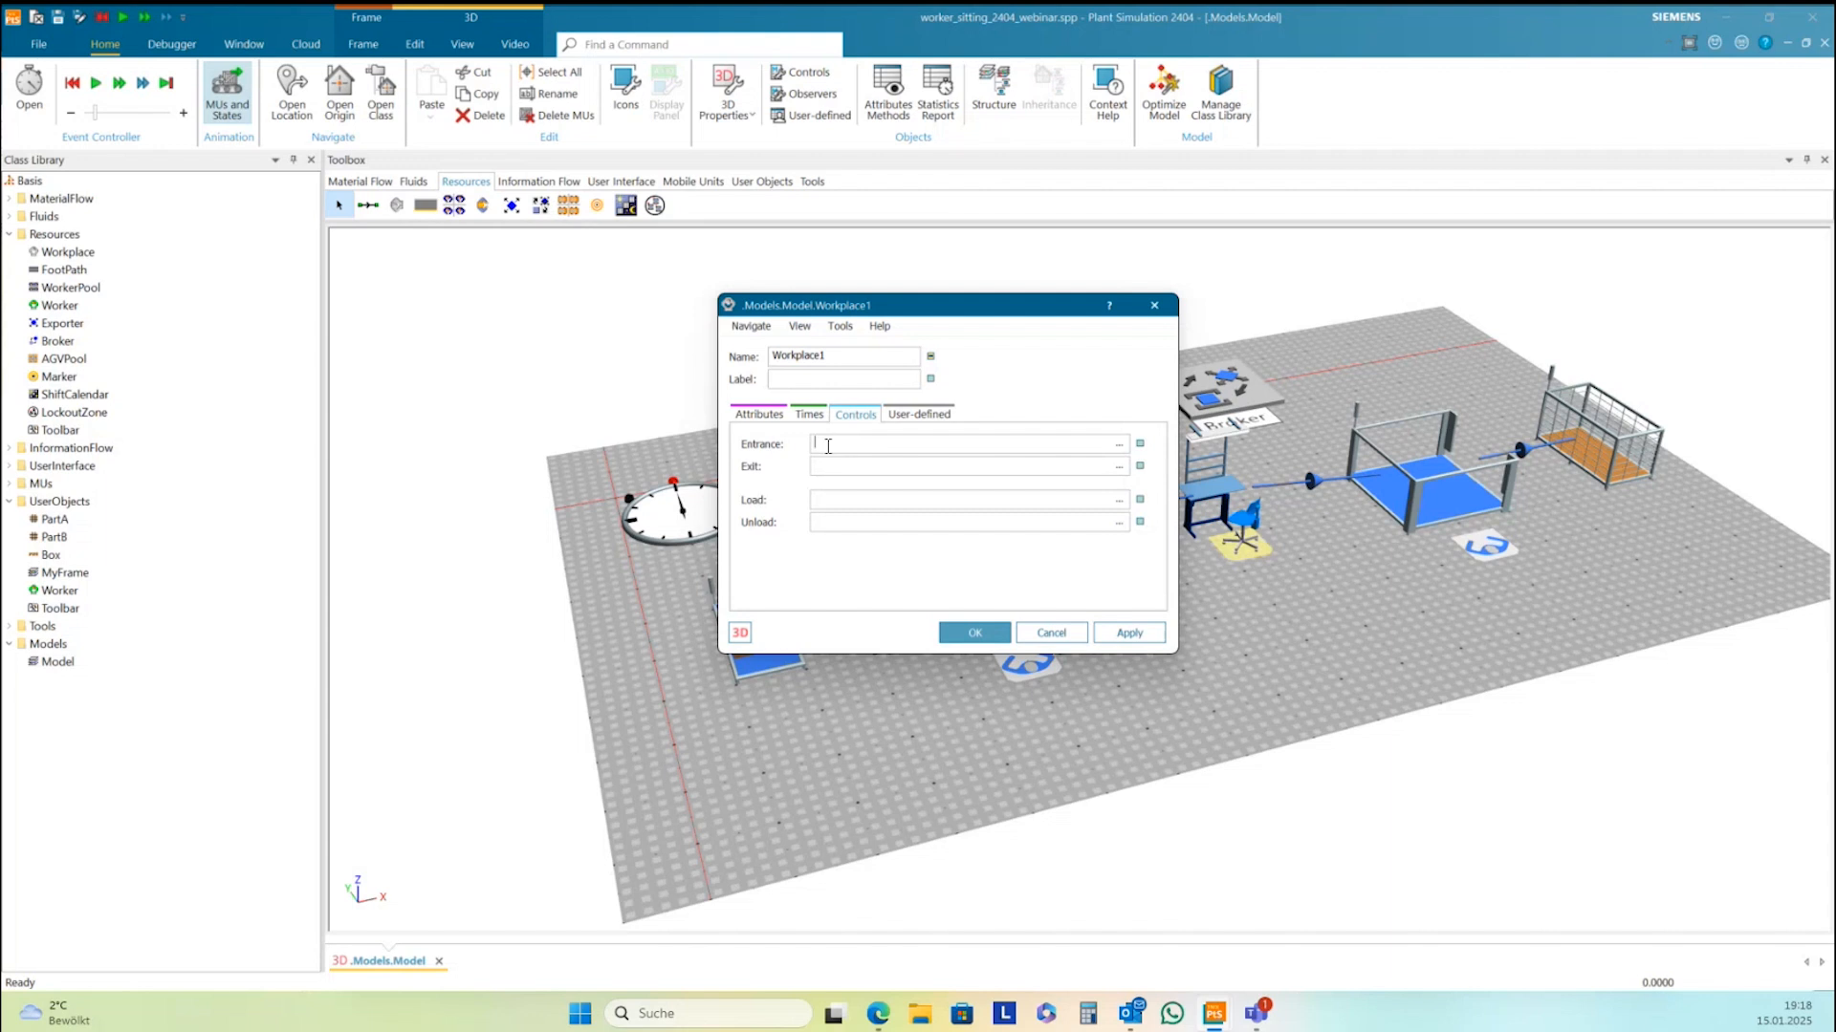
key(F4)
click(1110, 631)
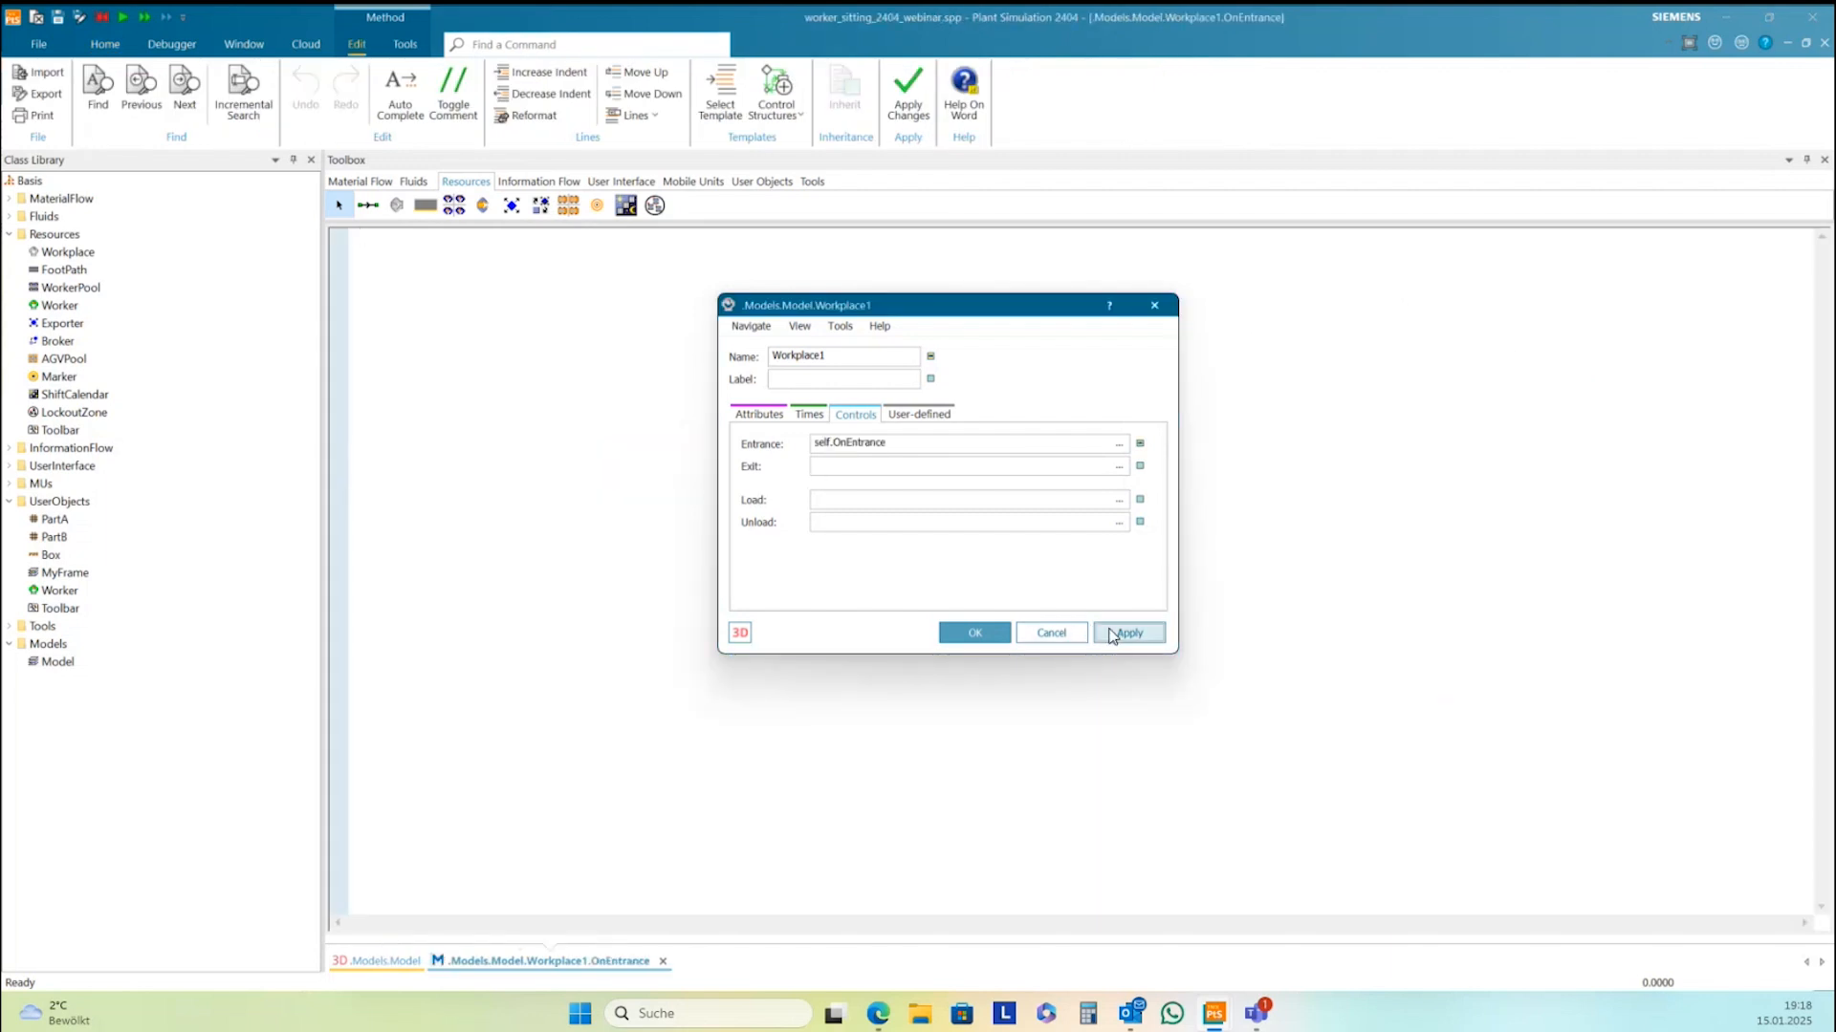
click(975, 634)
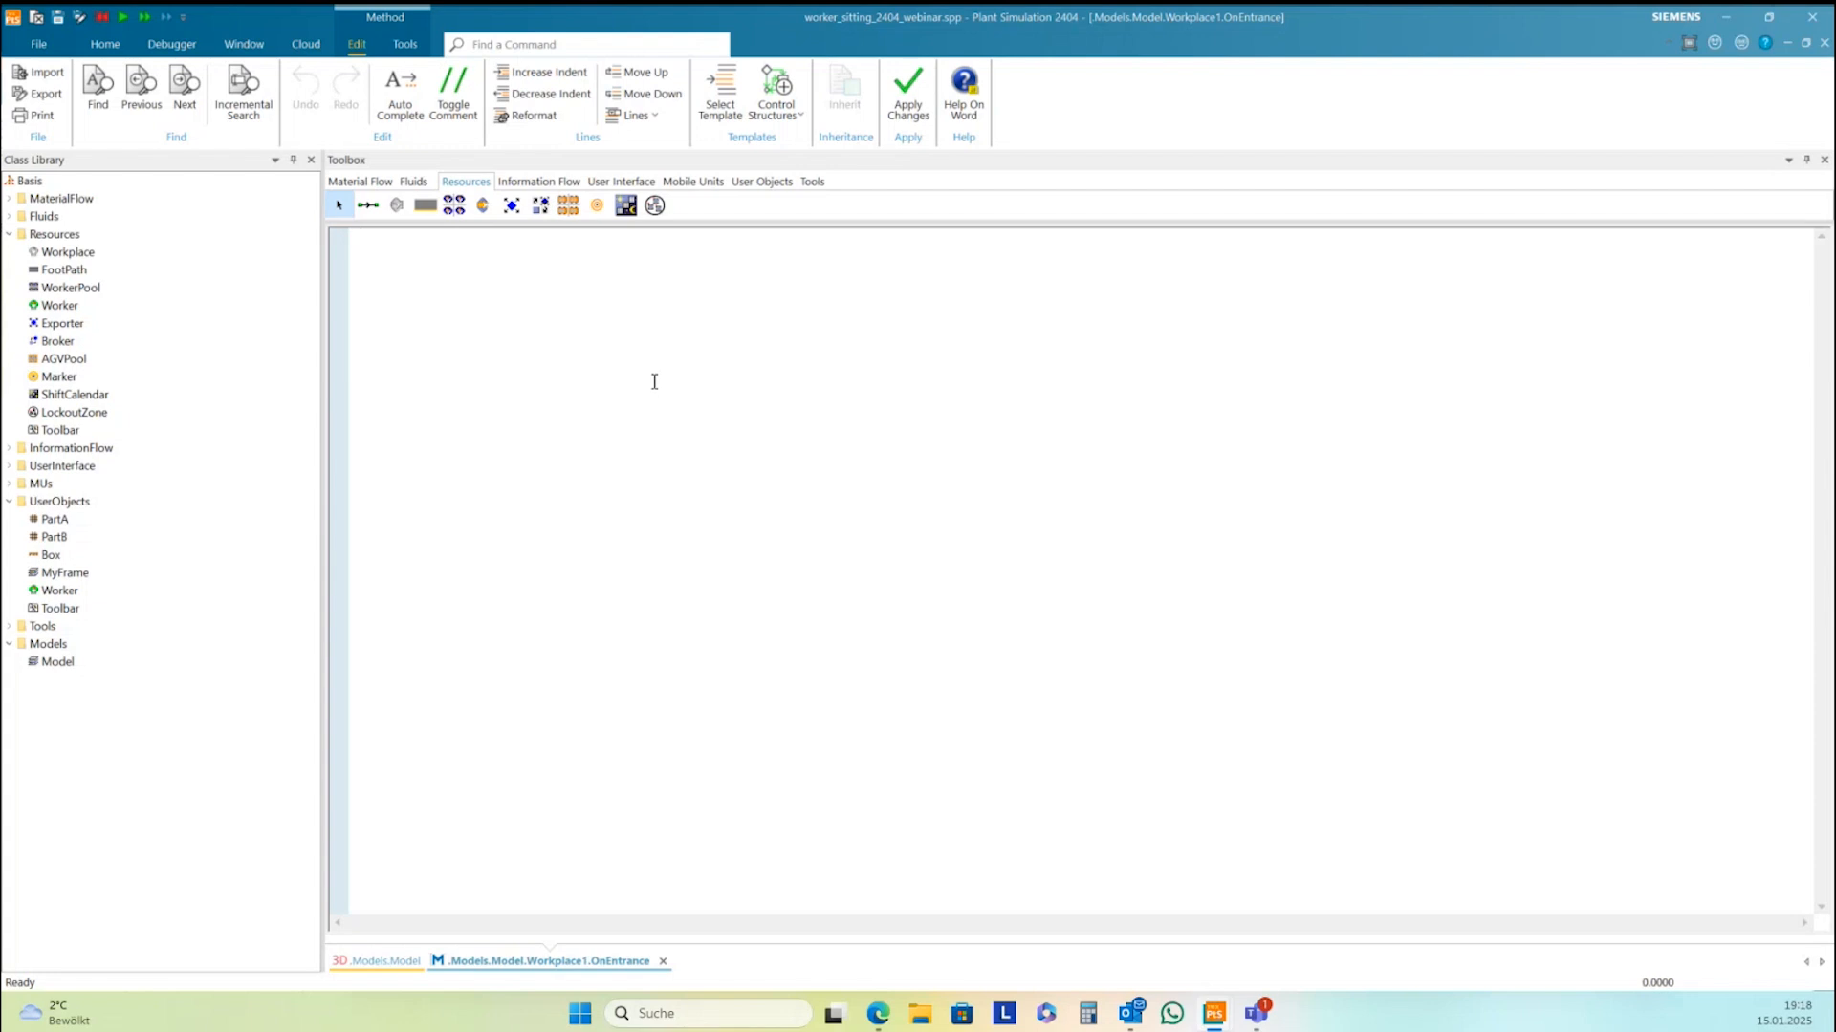
Write wait(0.1) in Workplace1's entrance method, followed by the line @._3D.hideGraphicGroup("default")
text(wait)
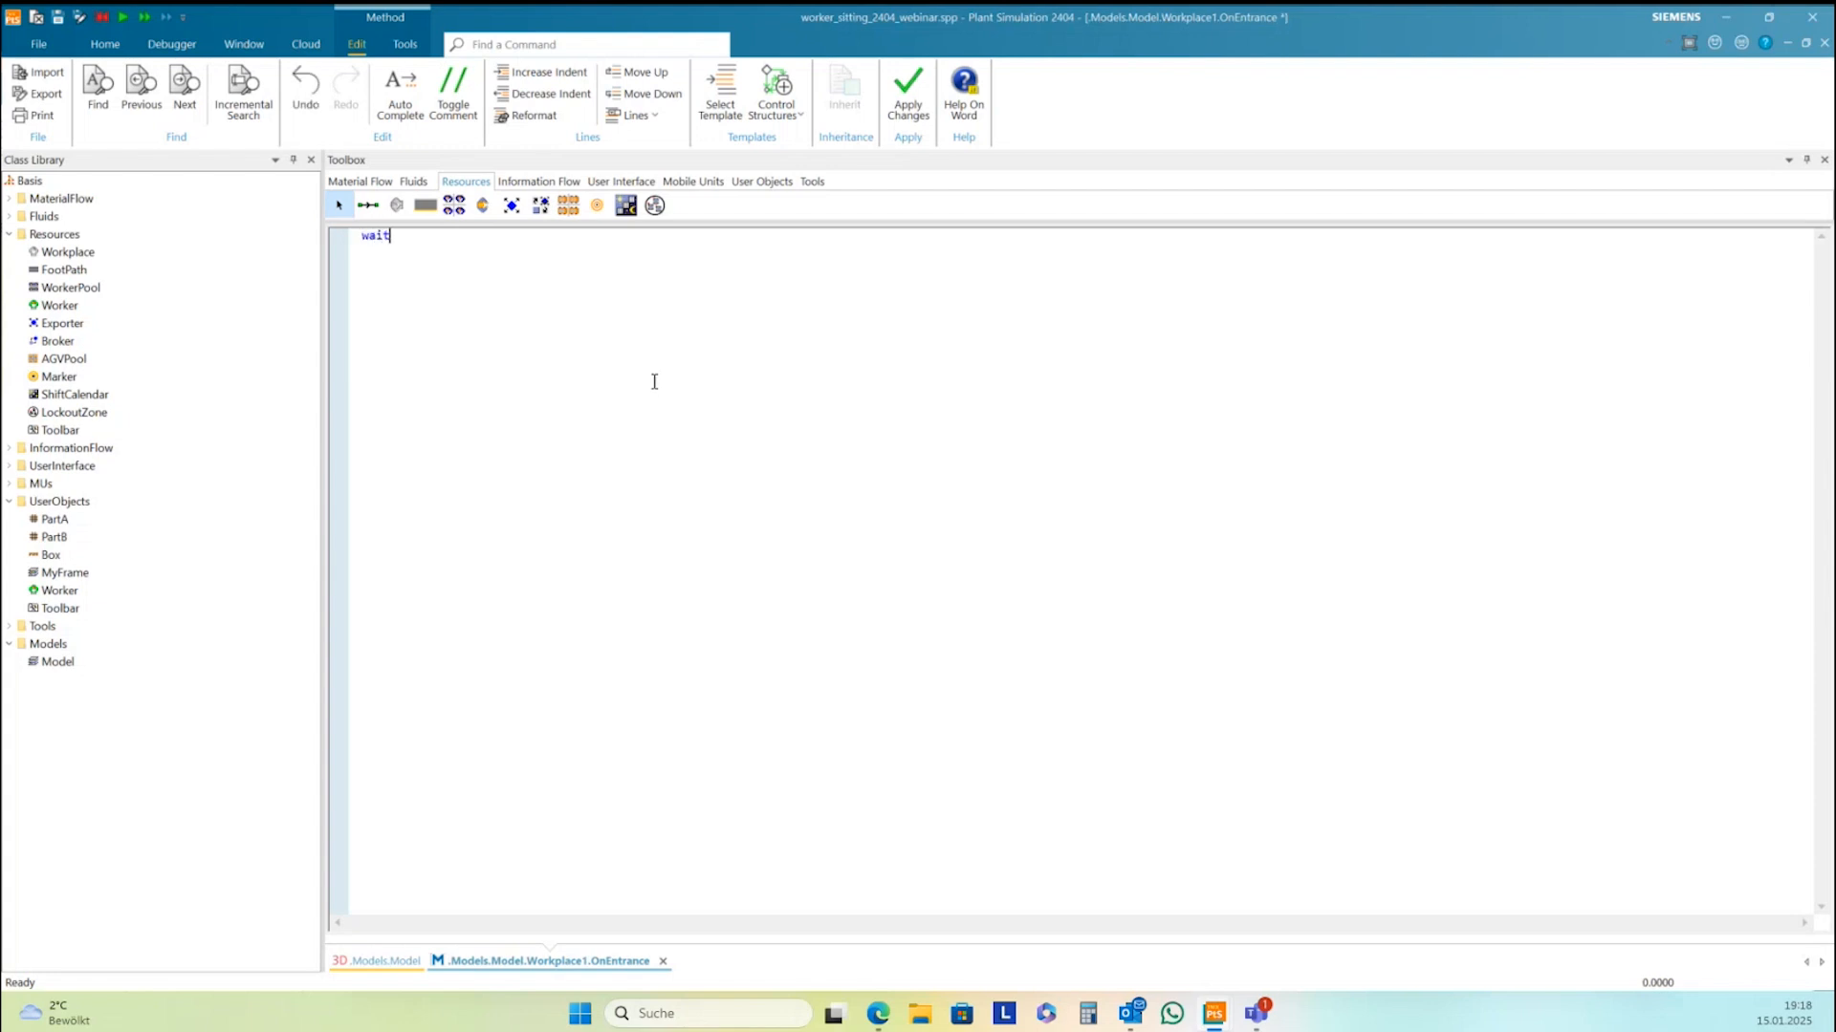
text((0)
text(.1))
text(@)
text(._3)
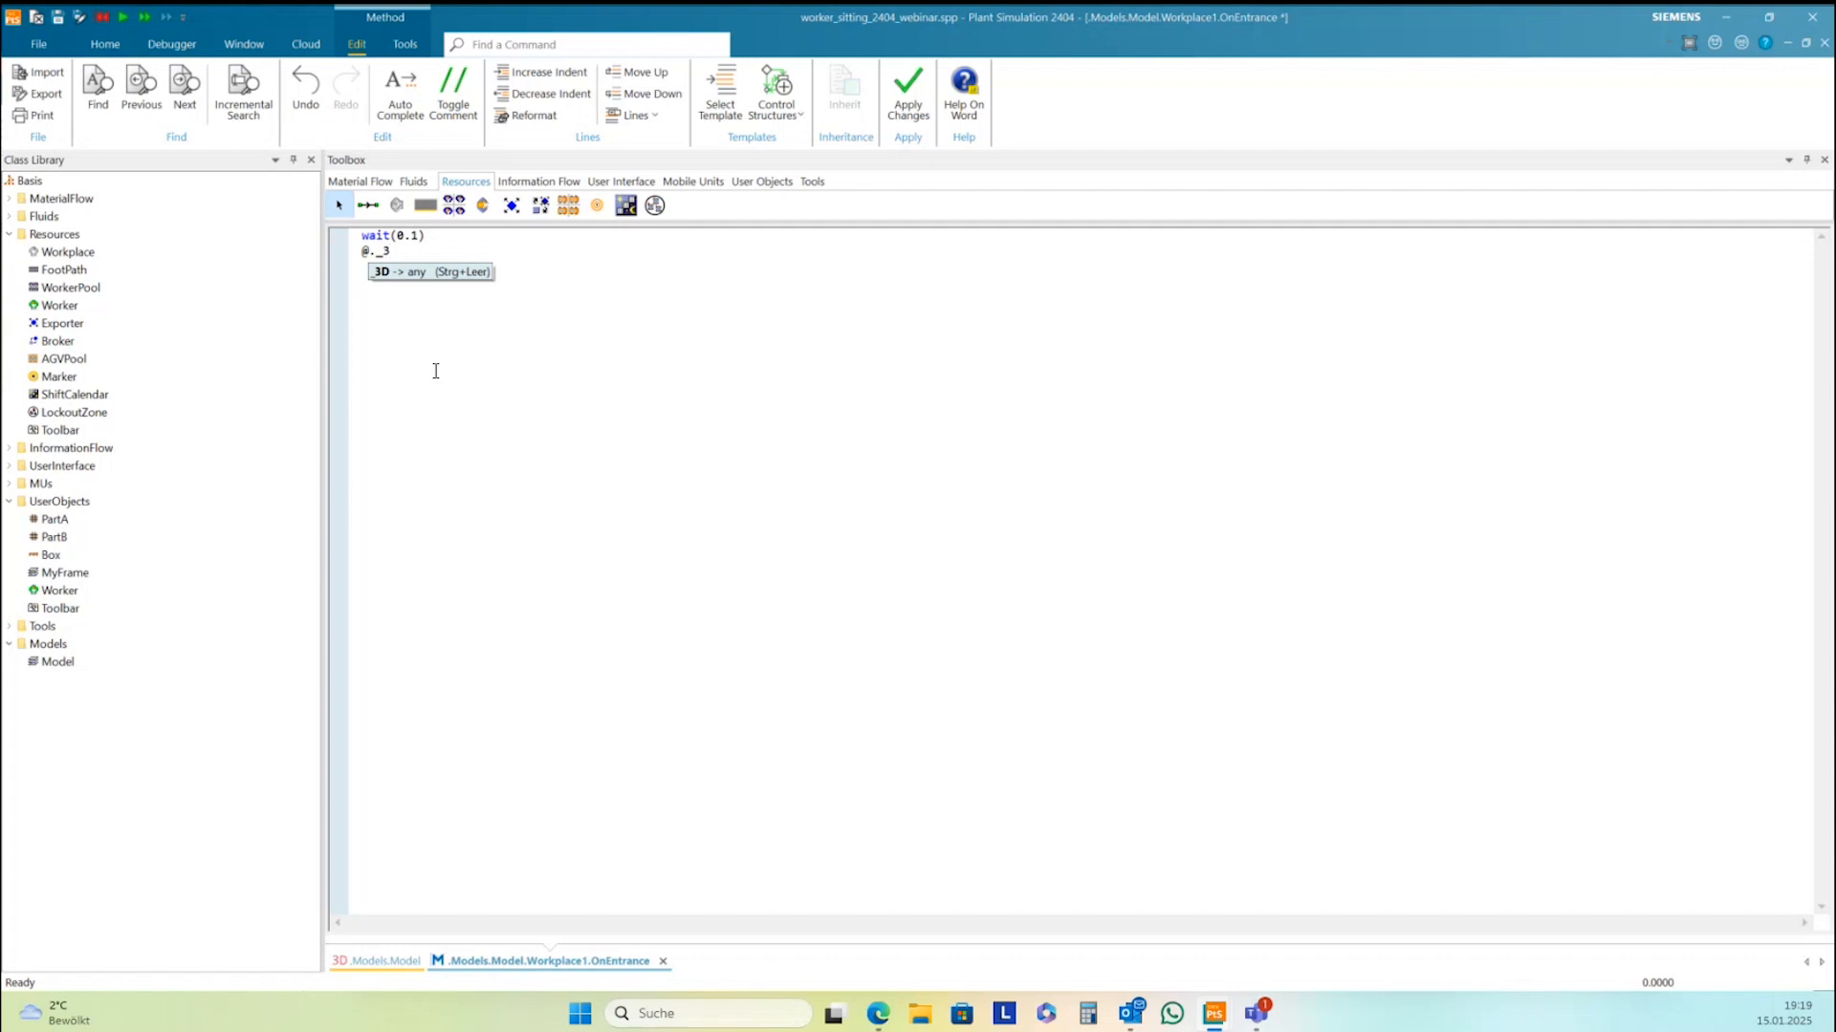
text(D.)
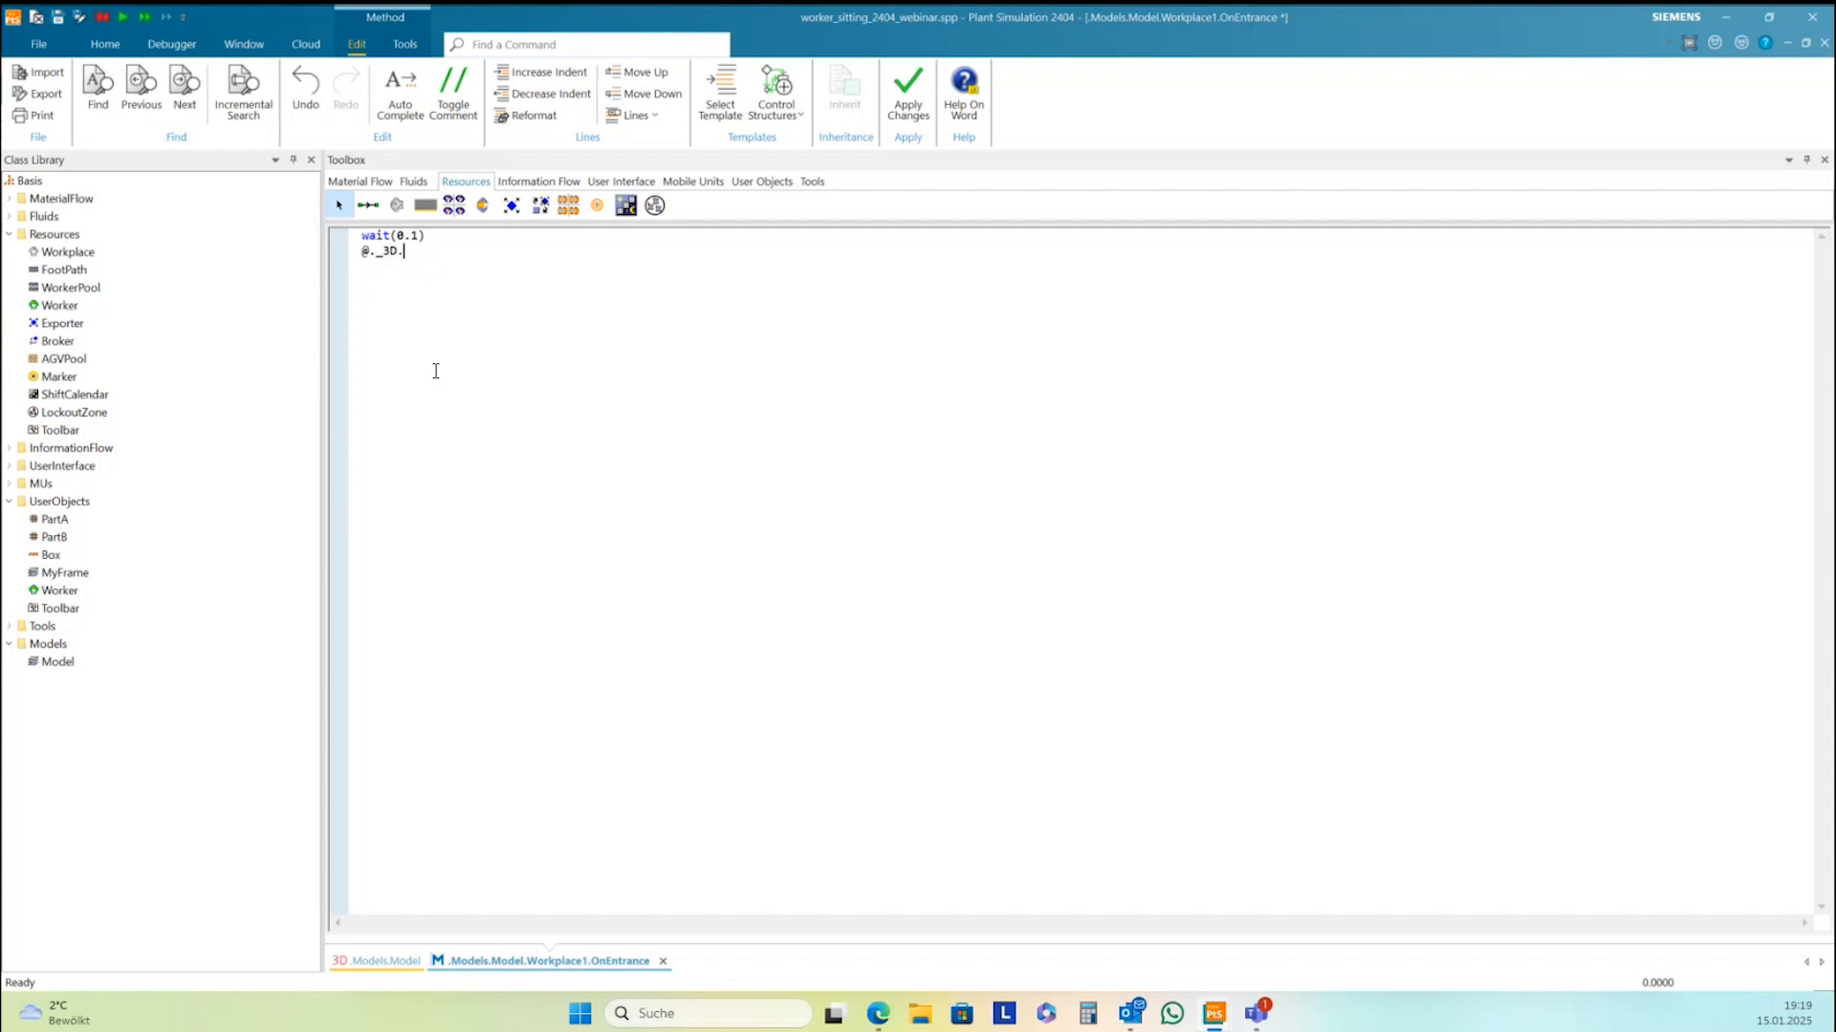
text(hide)
text(Gra)
text(phic)
text(G)
text(rou)
text(p)
text(()
text(")
text(d)
text(e)
text(fa)
text(ult)
text(") )
Add the line @._3D.showGraphicGroup("sitting") to the entrance method, apply the changes and close the method
text(@._)
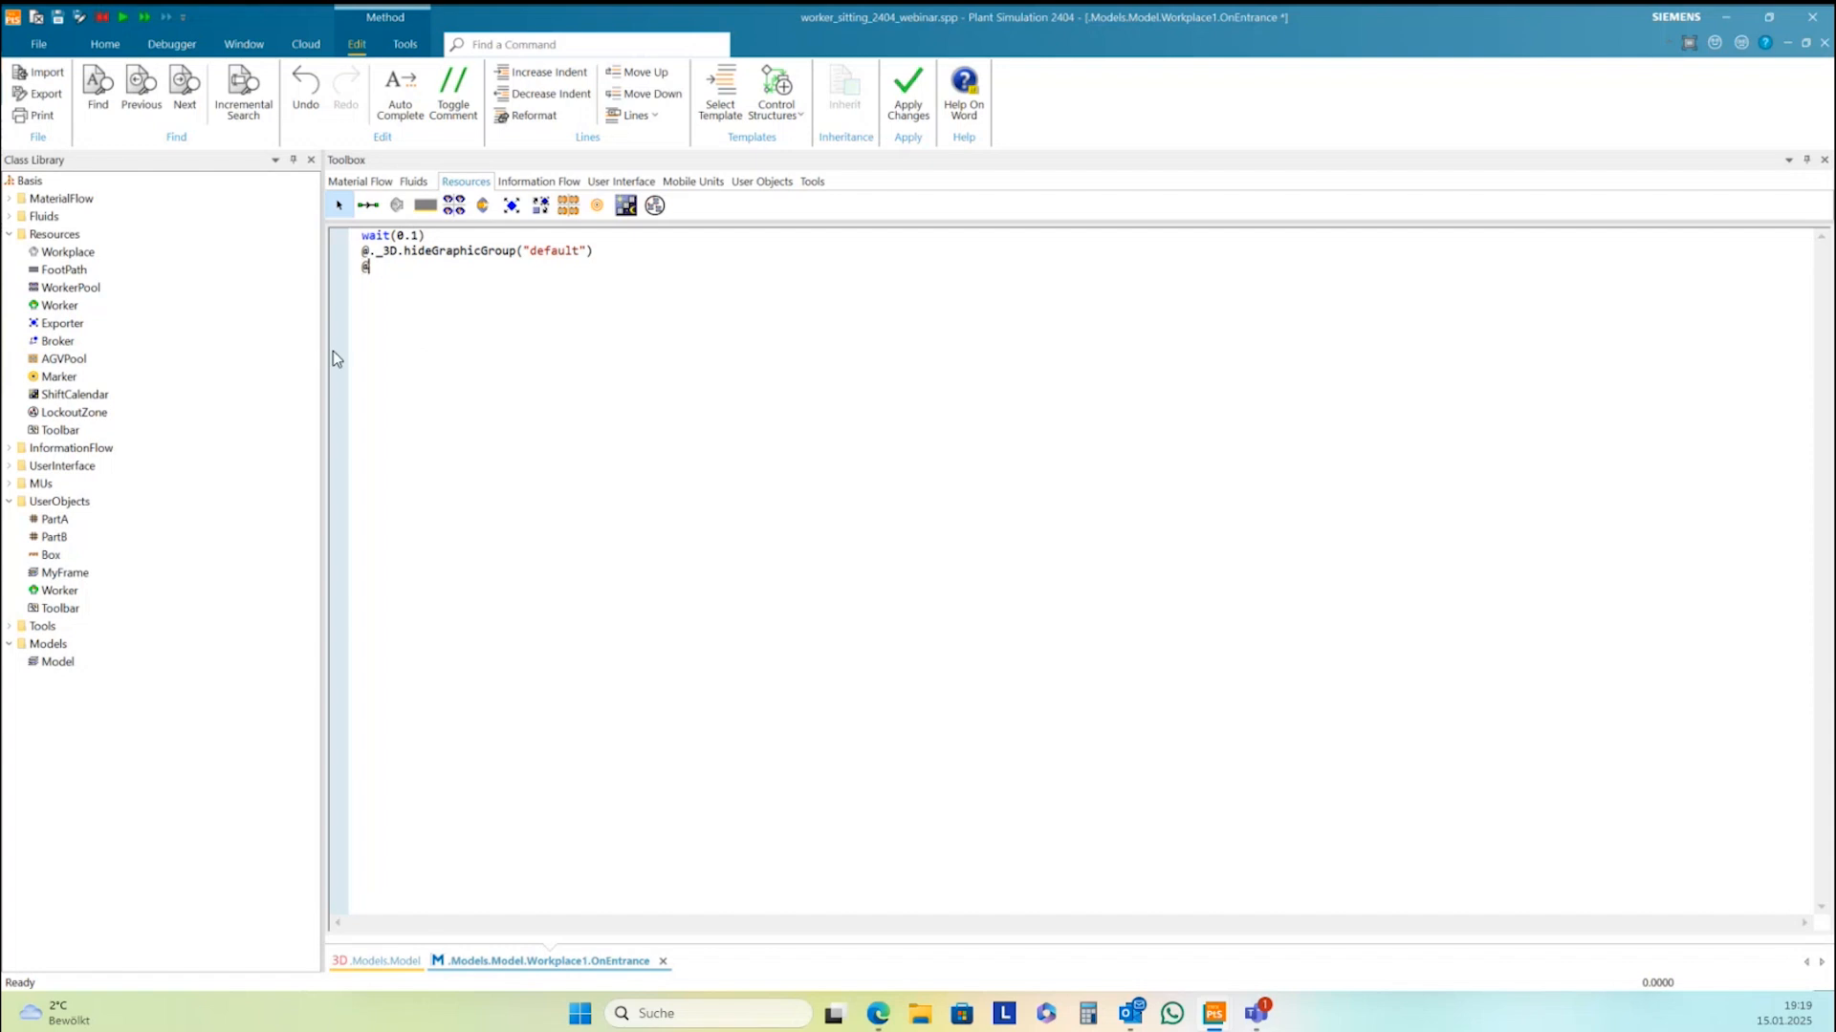
text(3)
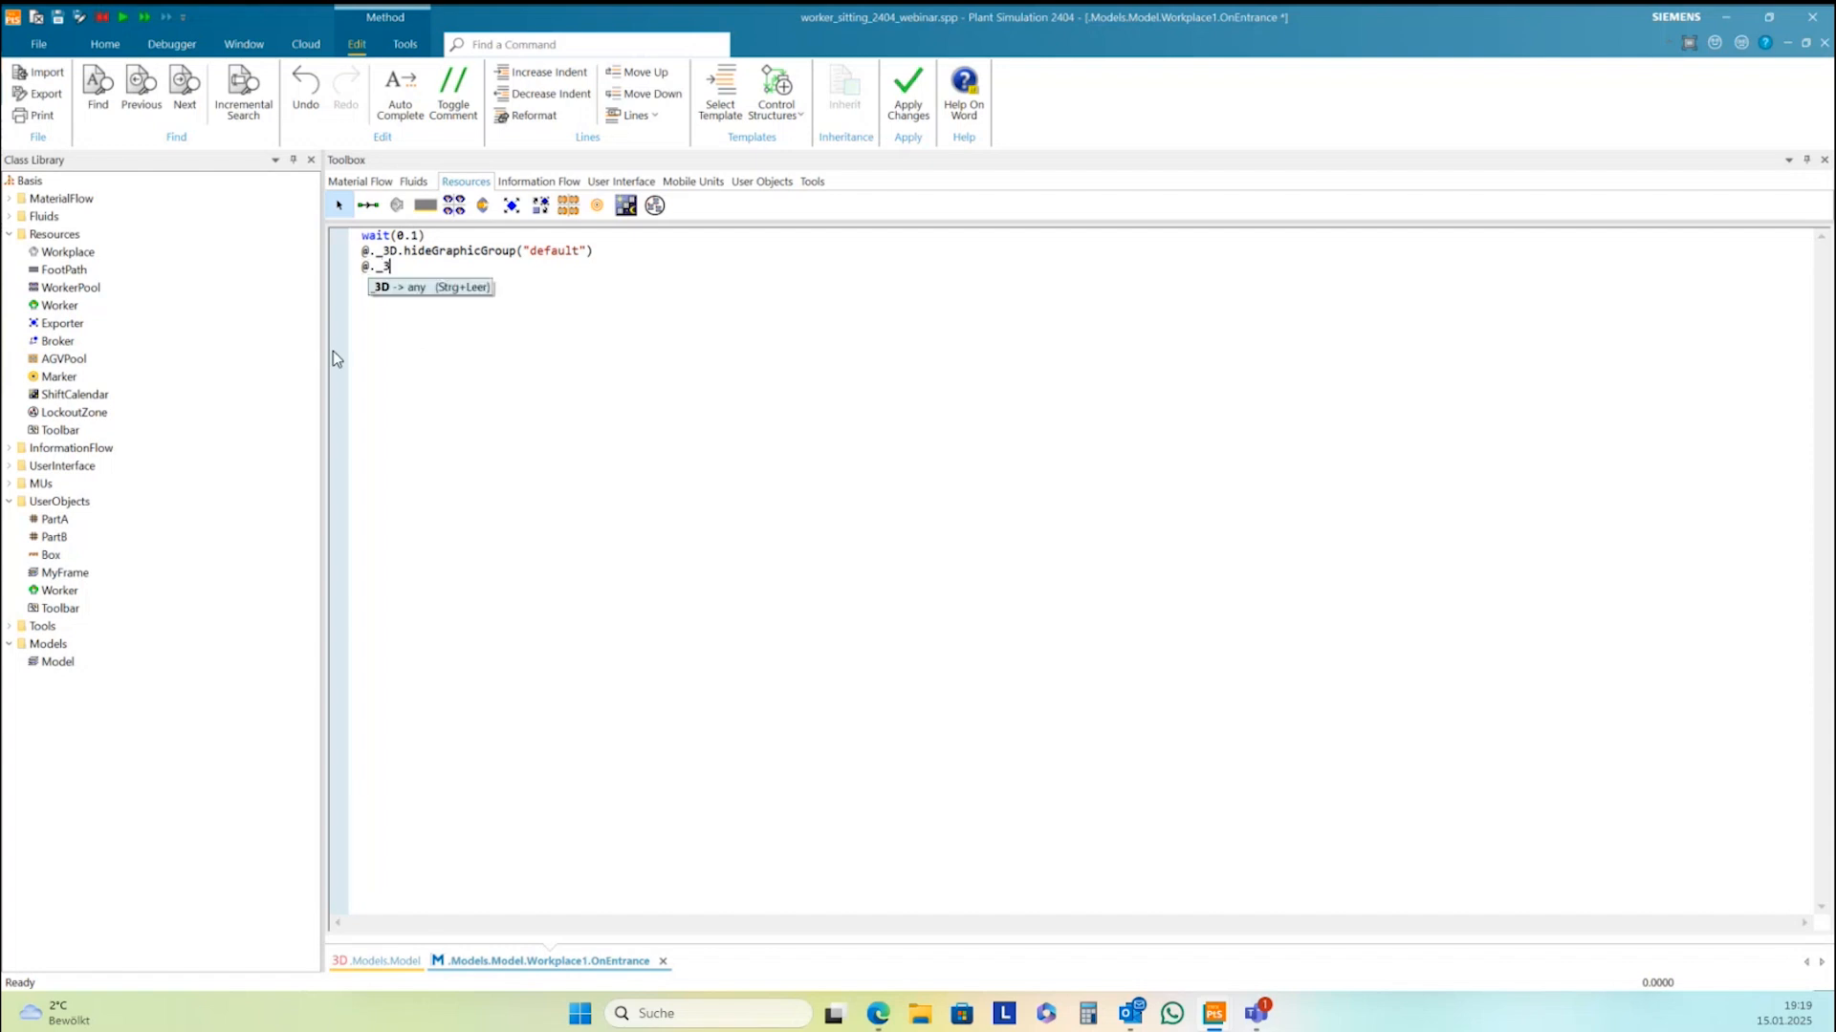
text(D.show)
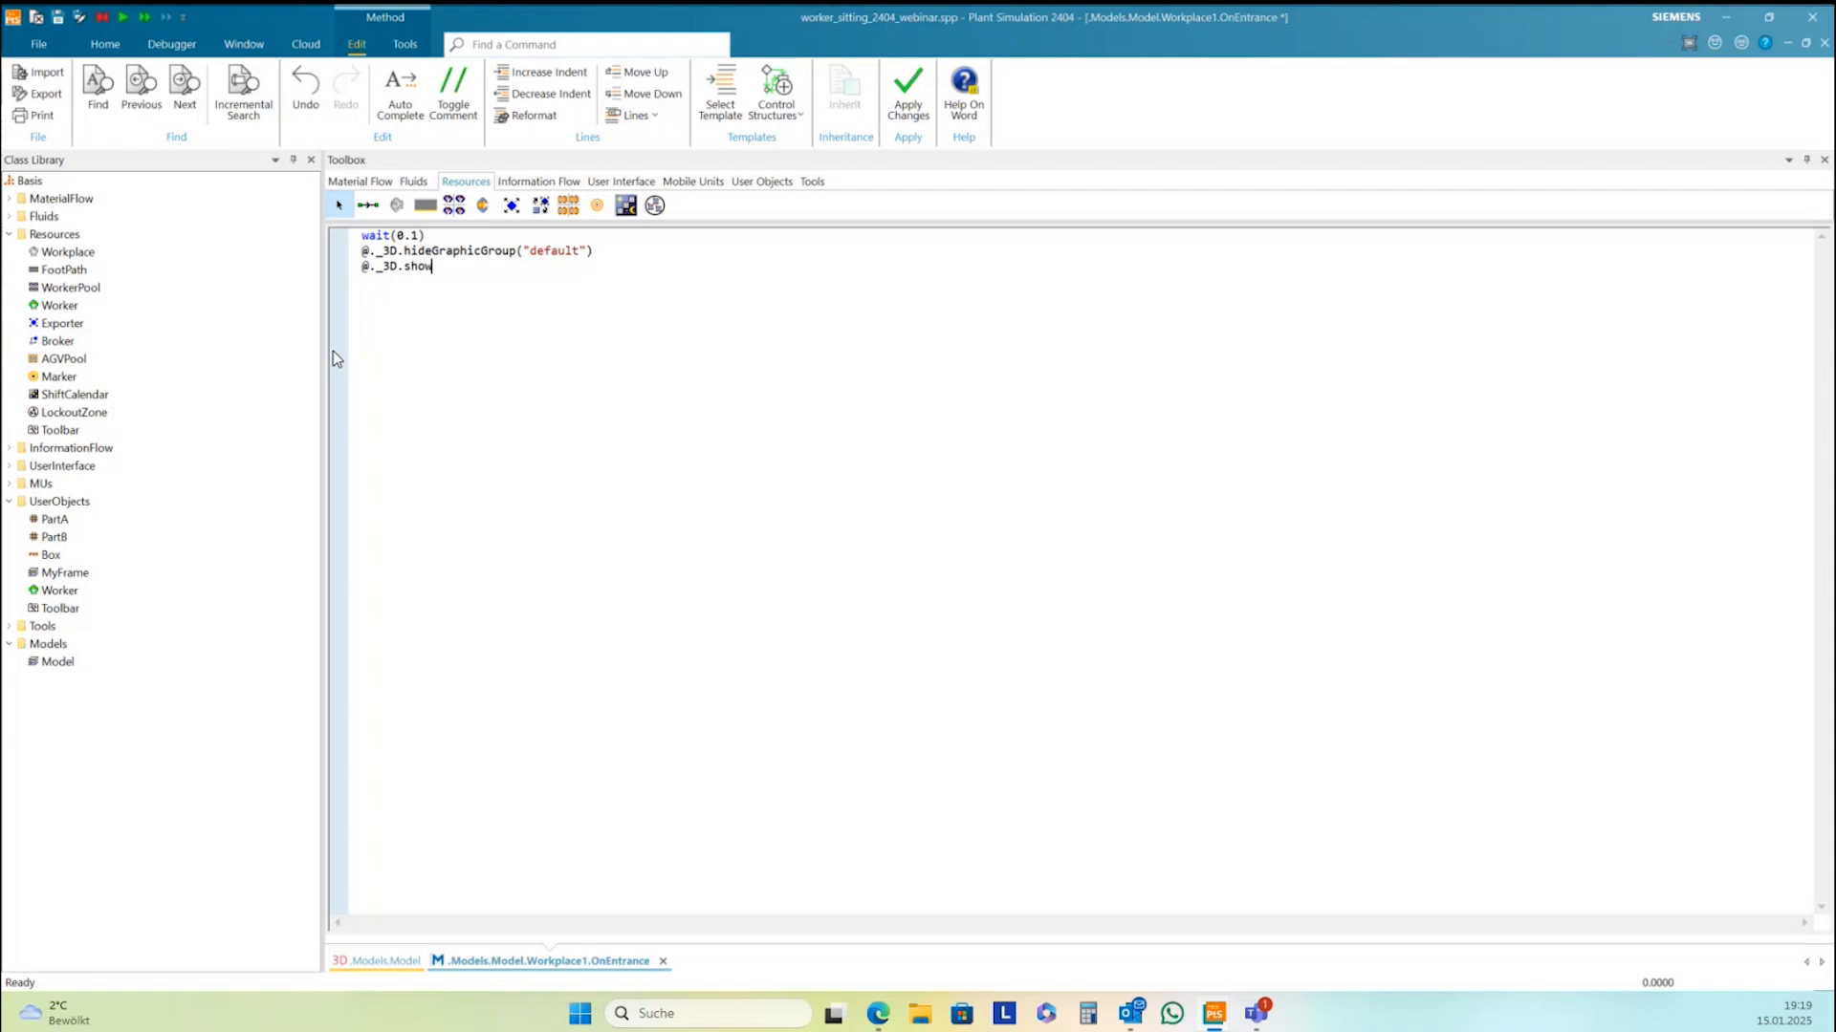
text(GraphicGroup("sitting"))
key(F7)
ctrl+scroll(1110, 341, up, 3)
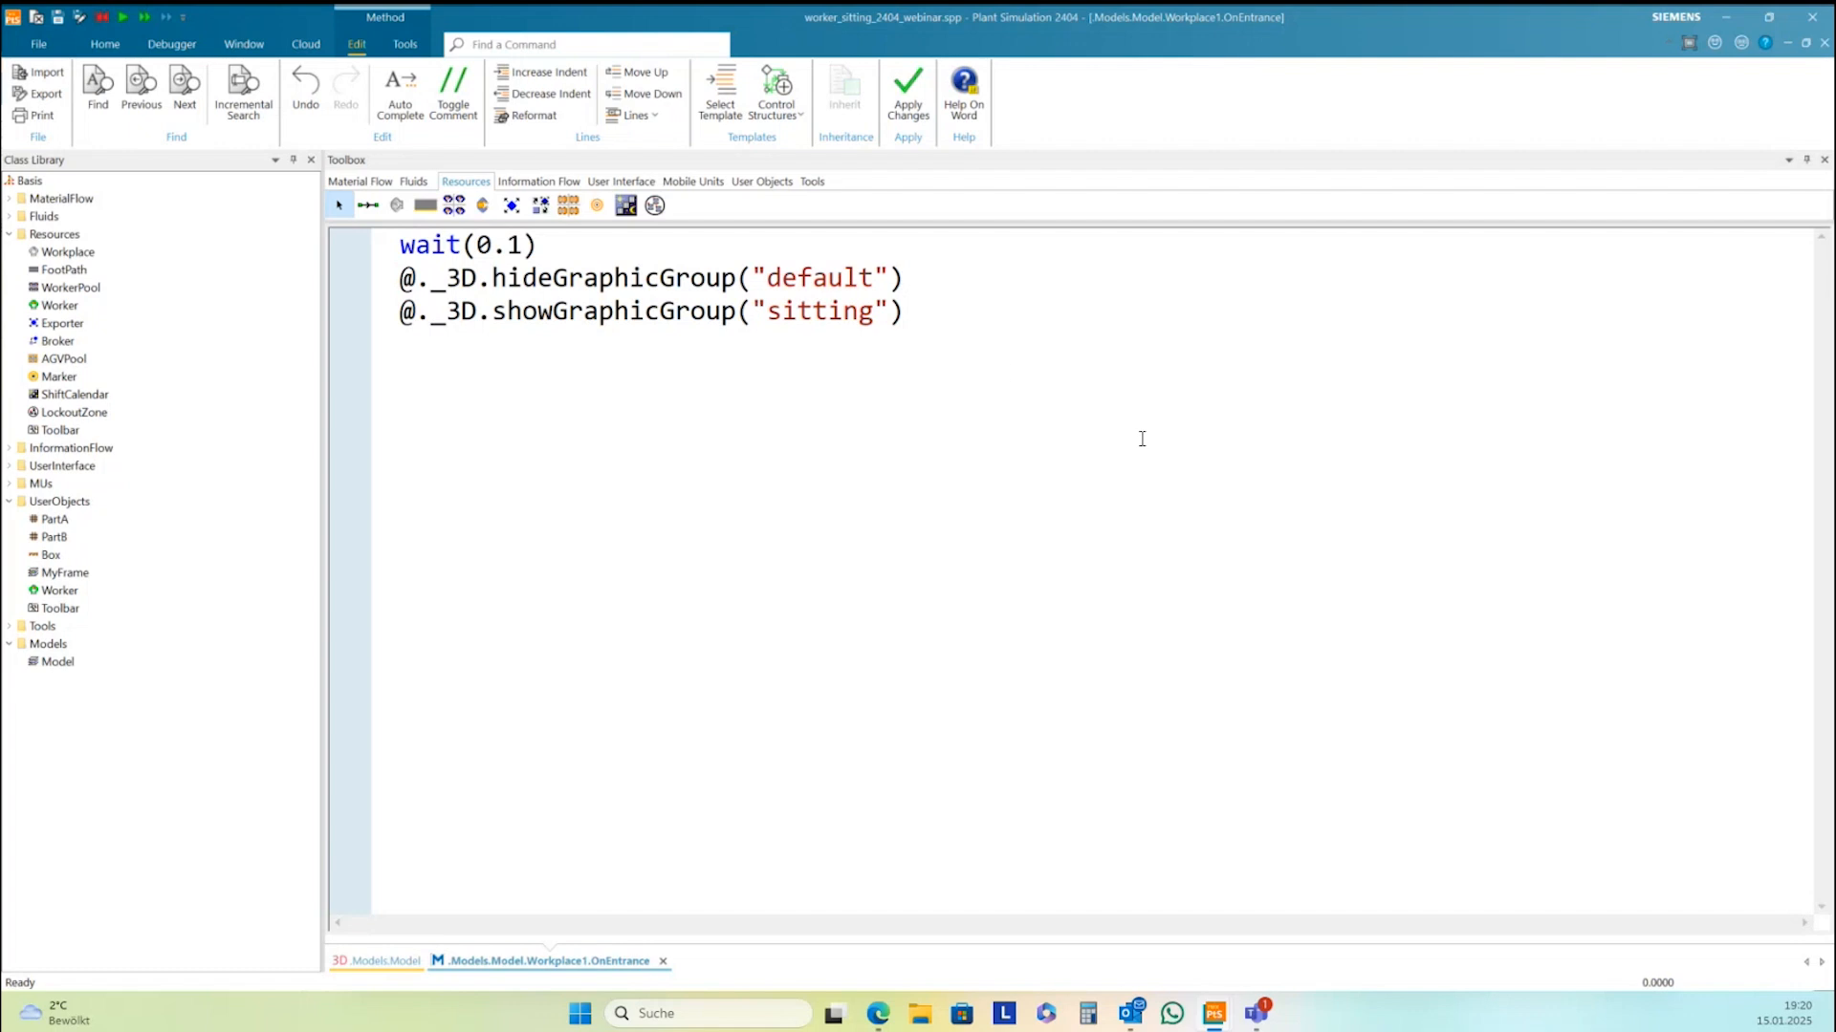
click(928, 288)
click(934, 316)
click(904, 113)
click(1824, 43)
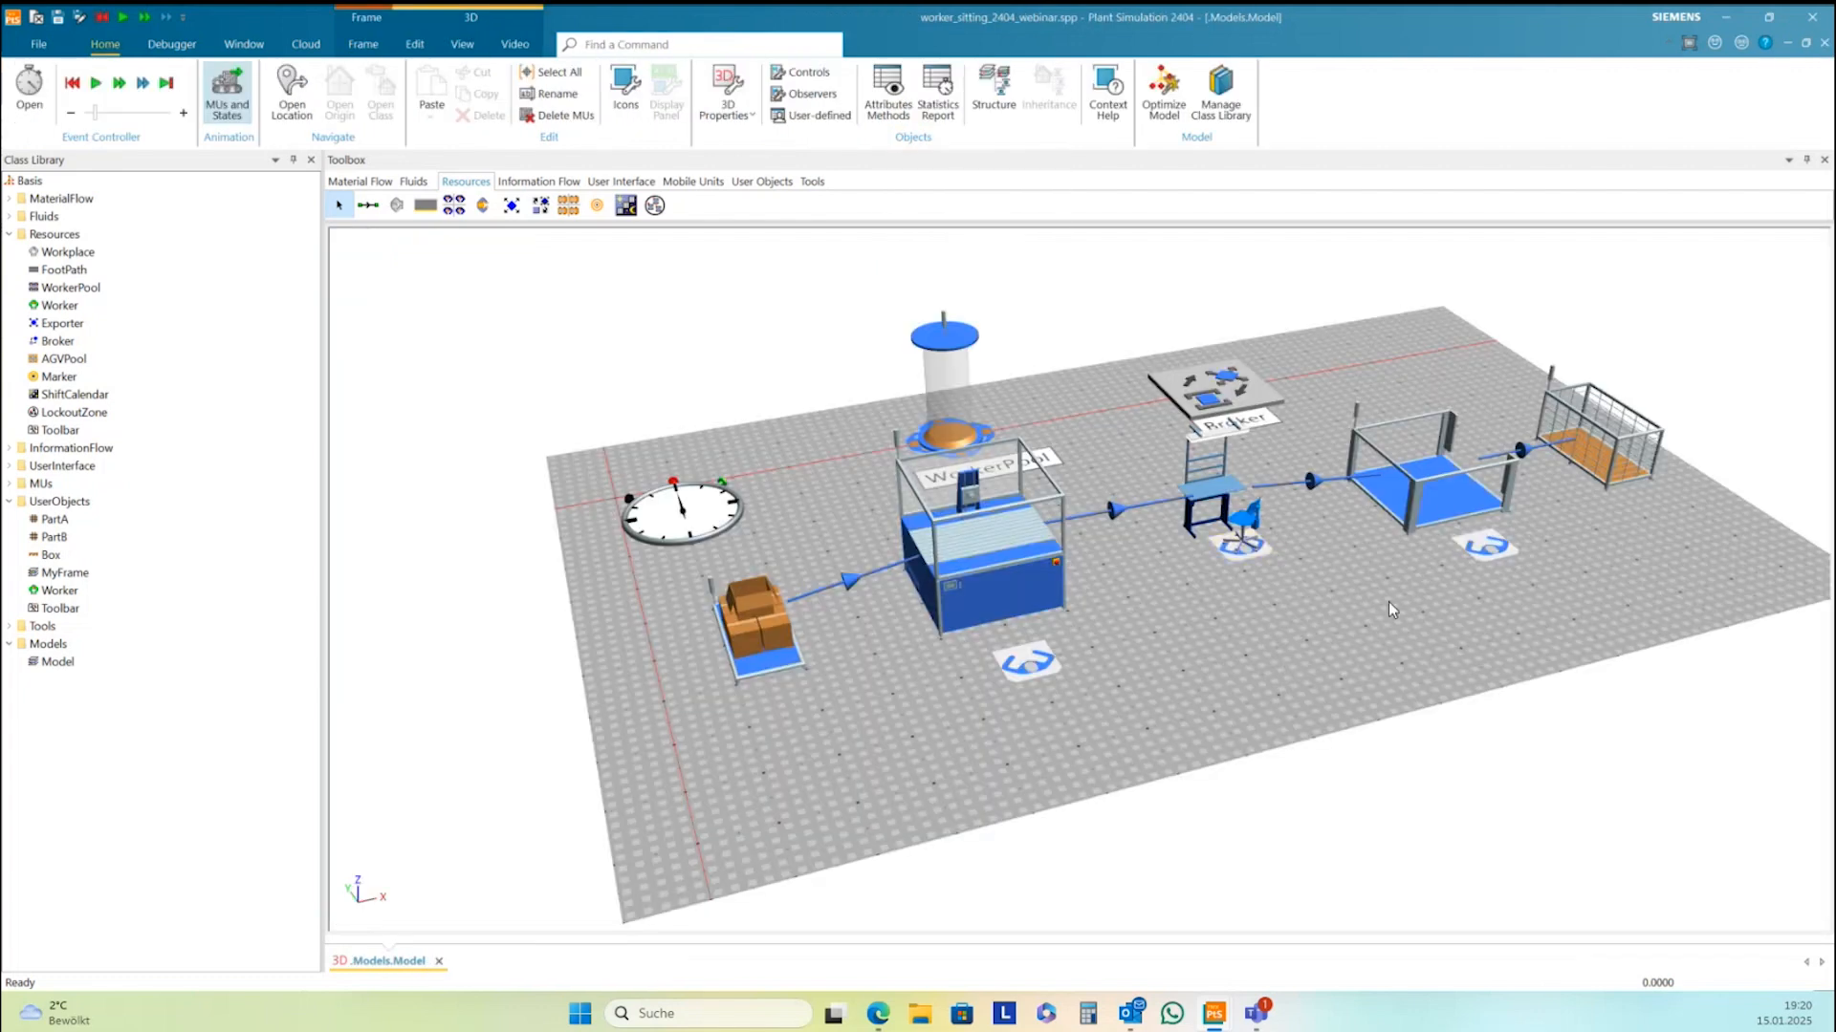
Run the simulation until the worker reaches the chair, pause it, and examine the seated worker at the inspection desk
click(96, 84)
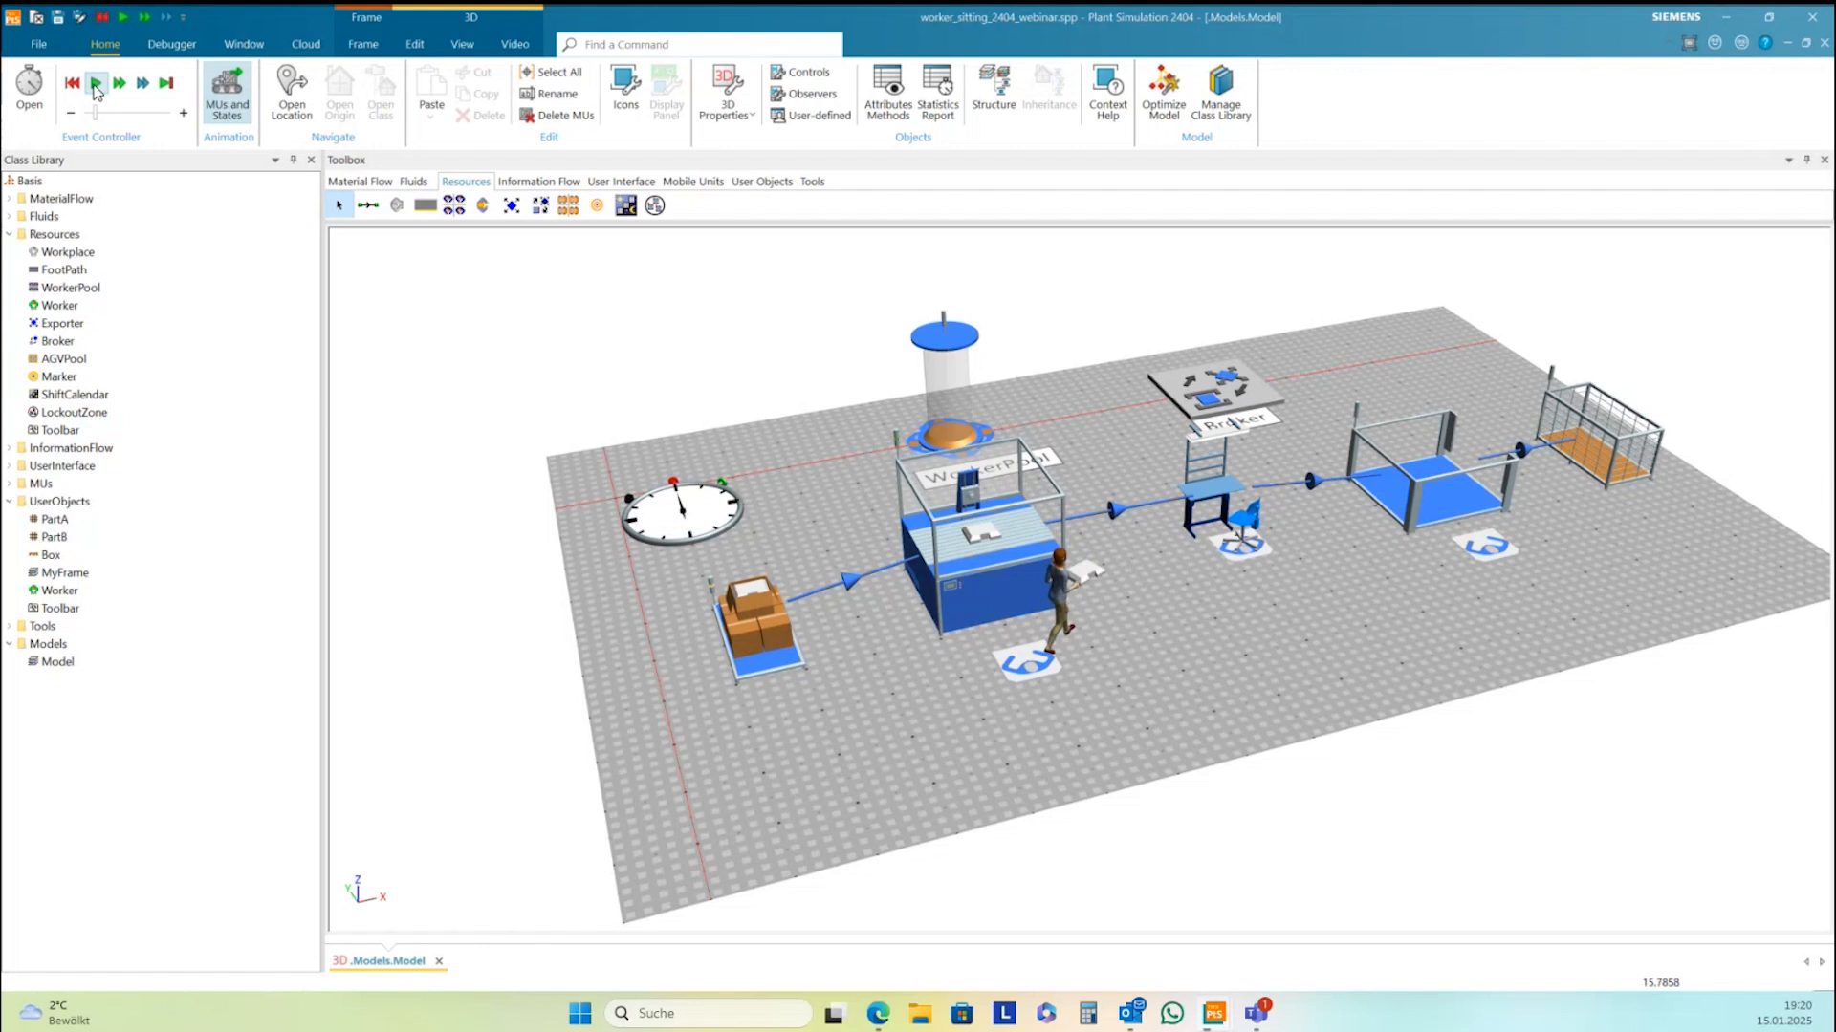
click(94, 86)
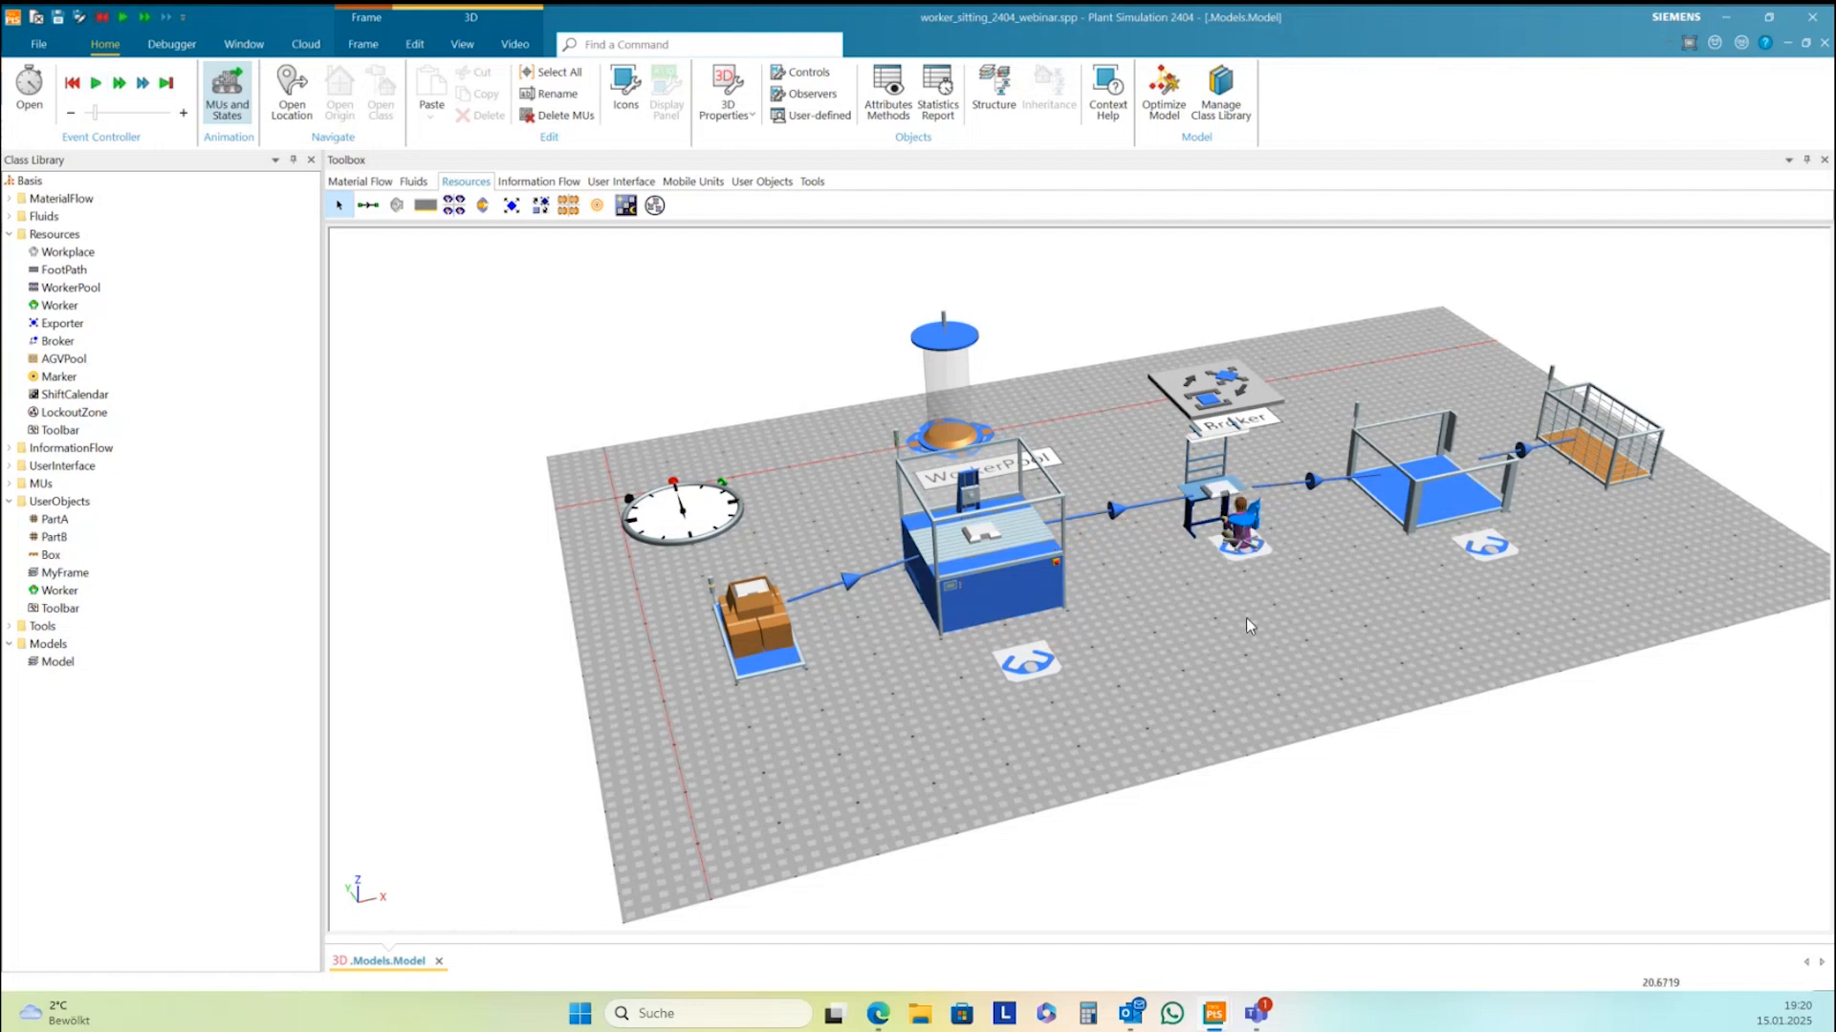
scroll(1244, 616, up, 5)
scroll(1229, 621, down, 3)
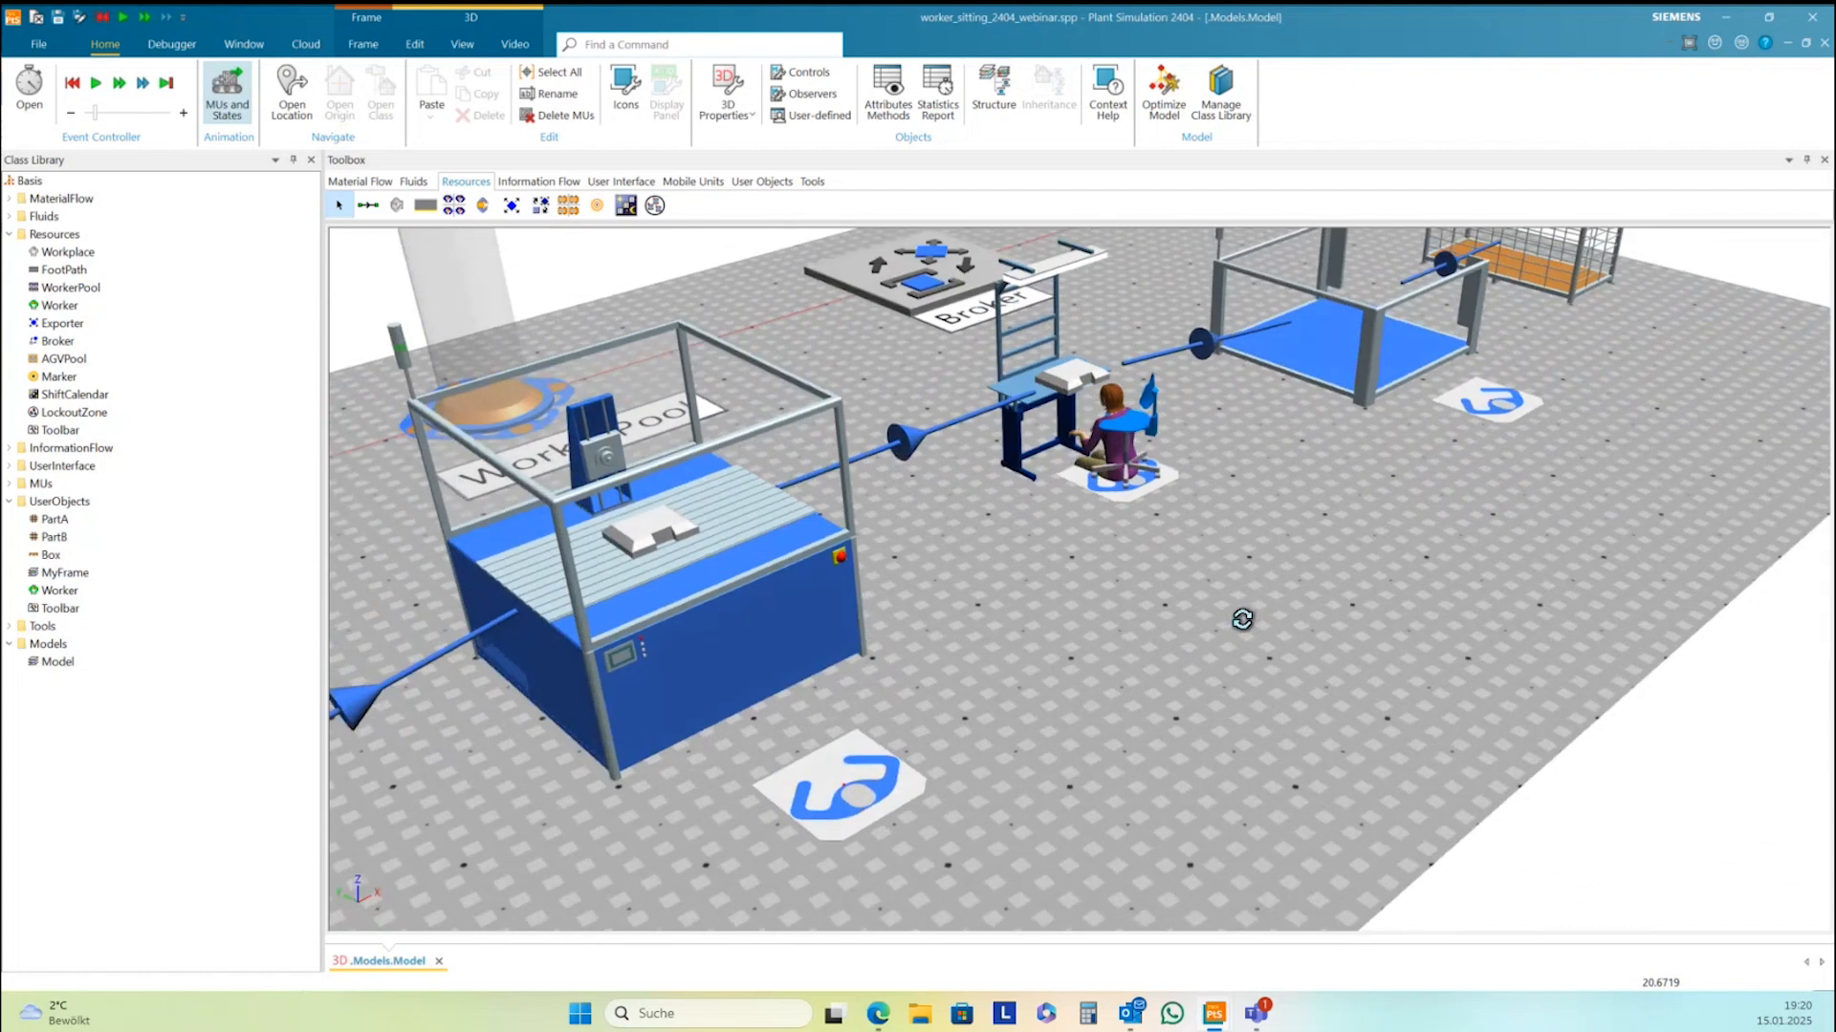
scroll(1155, 571, up, 6)
scroll(1155, 571, down, 2)
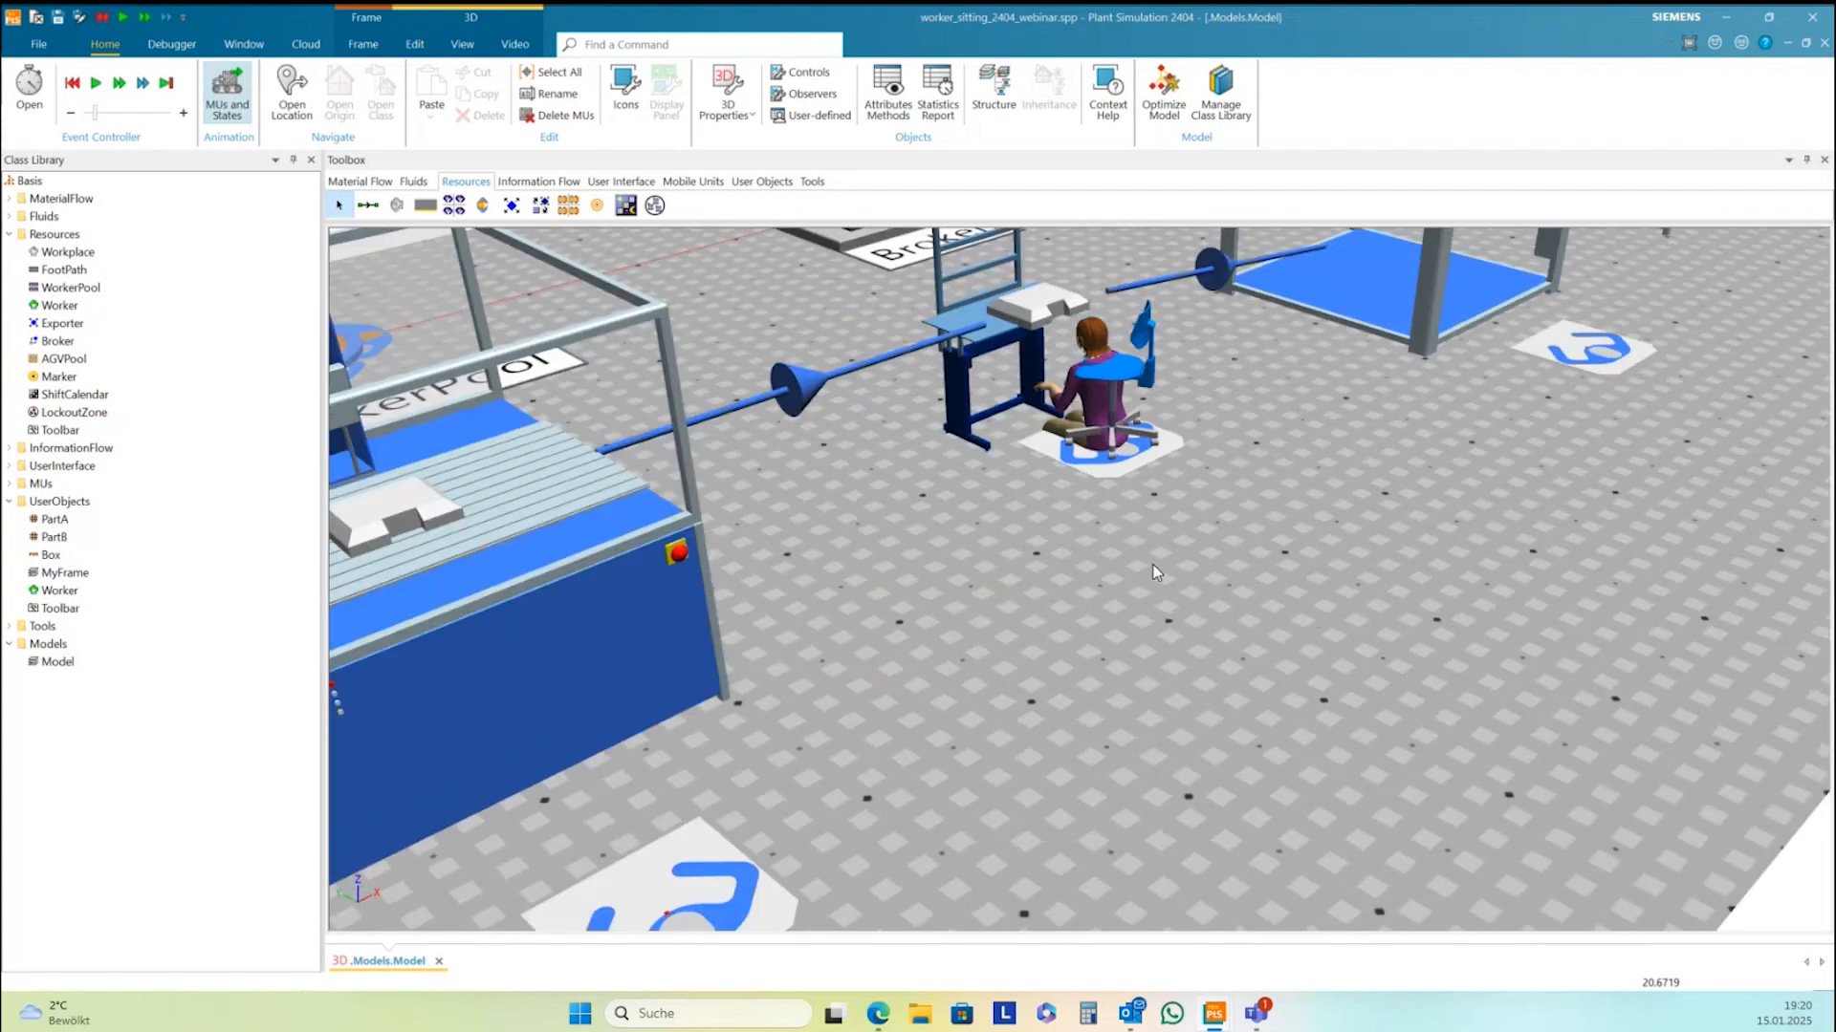
drag(1117, 576, 1151, 564)
right_drag(1149, 565, 1096, 577)
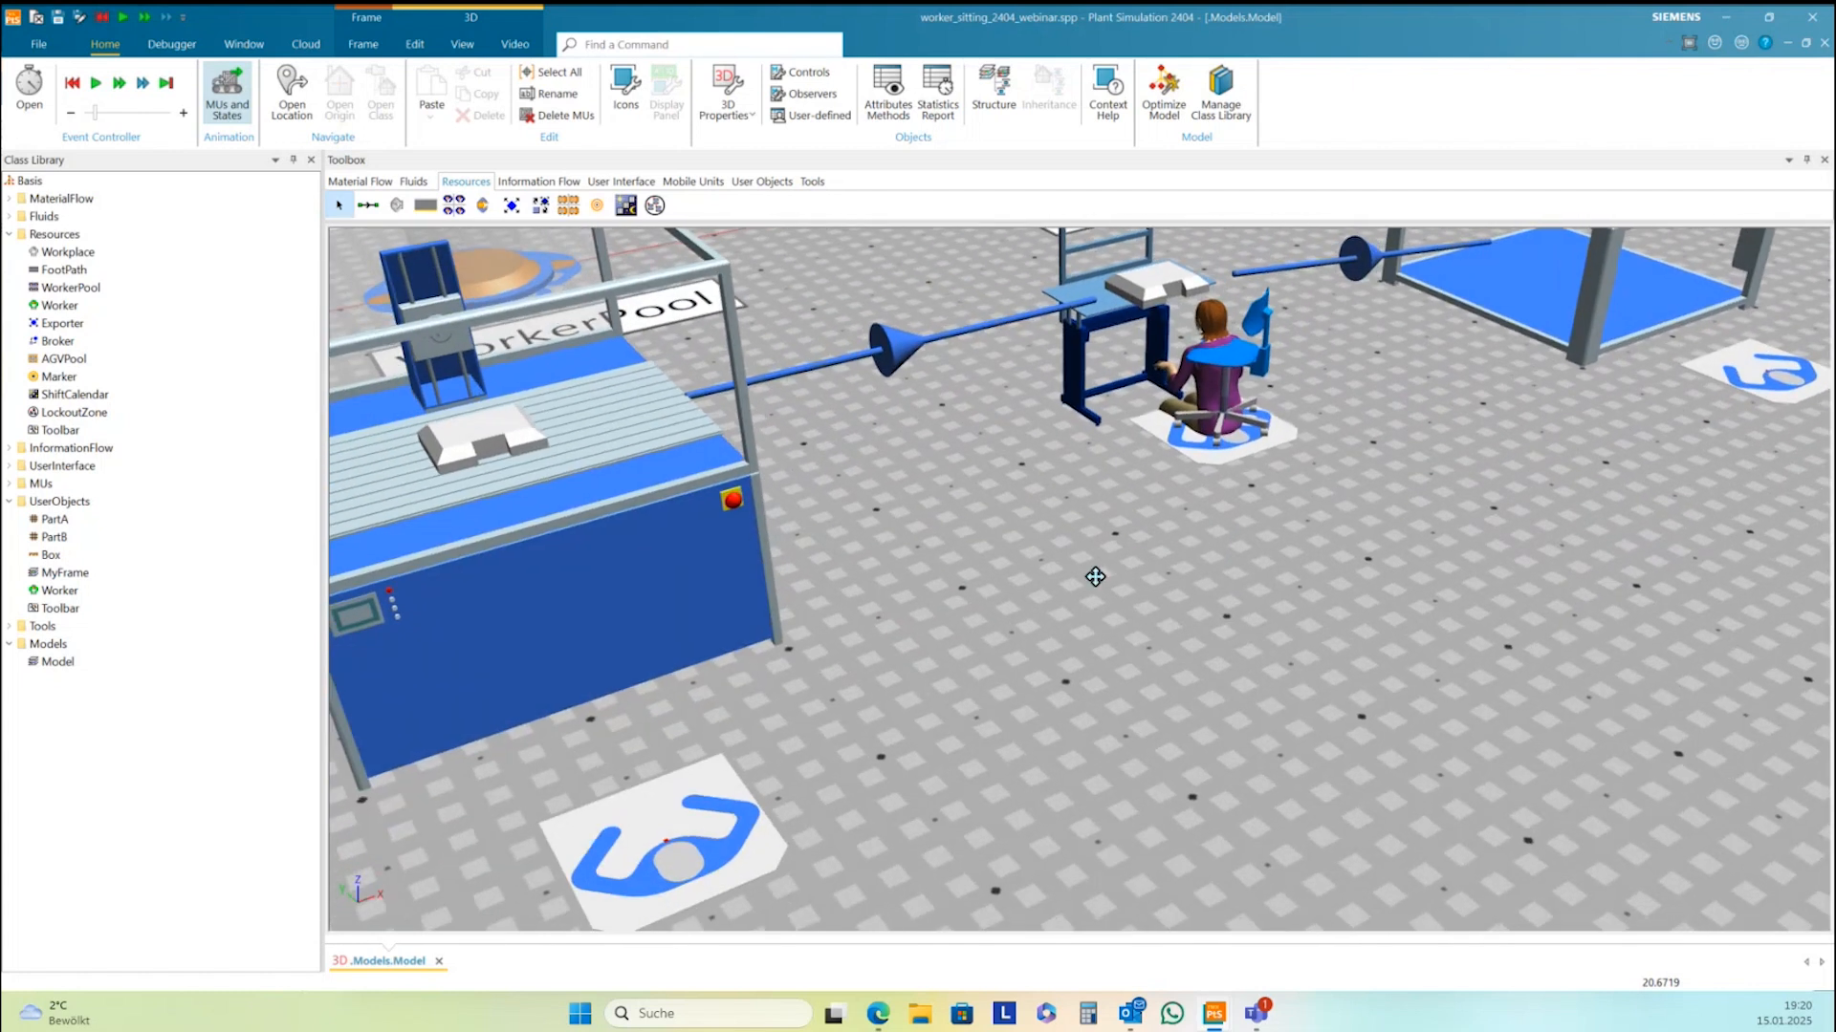
drag(1096, 577, 1182, 533)
right_drag(1182, 533, 1168, 538)
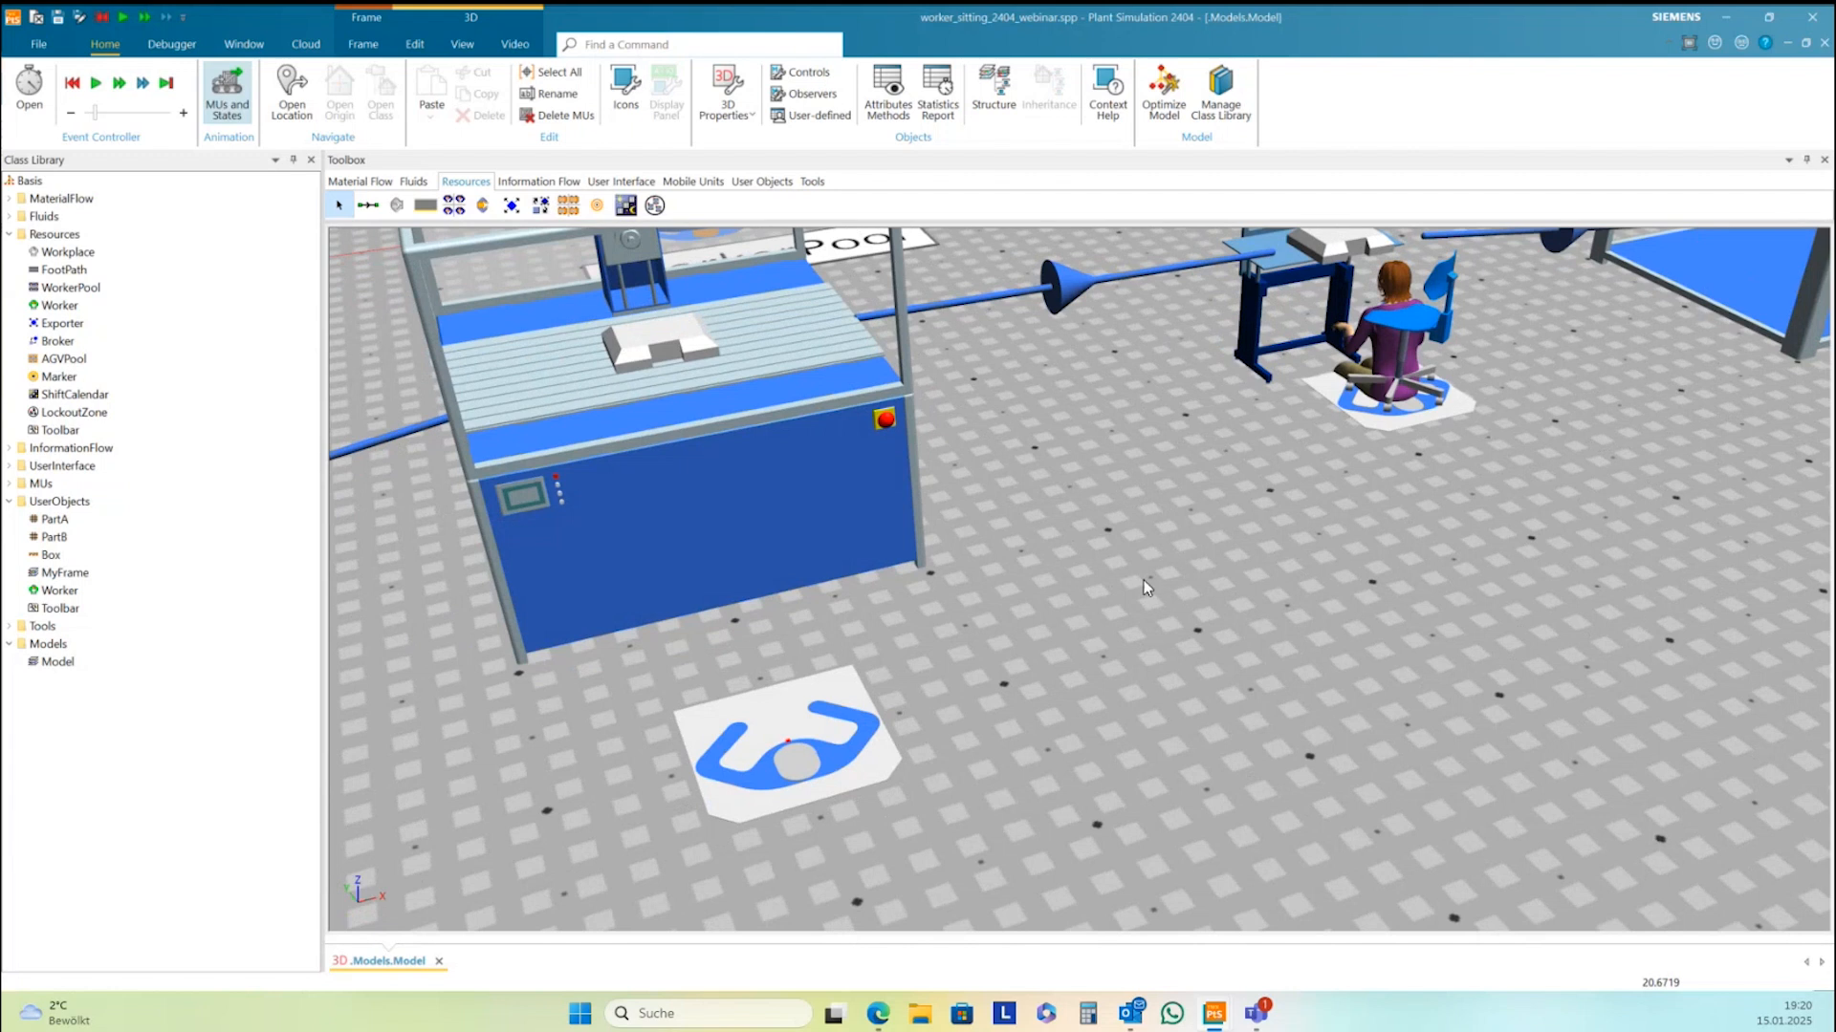
Open the Worker from UserObjects in 3D and place its window beside the model window
right_click(1145, 580)
click(1152, 500)
mouse_move(1397, 288)
right_click(59, 591)
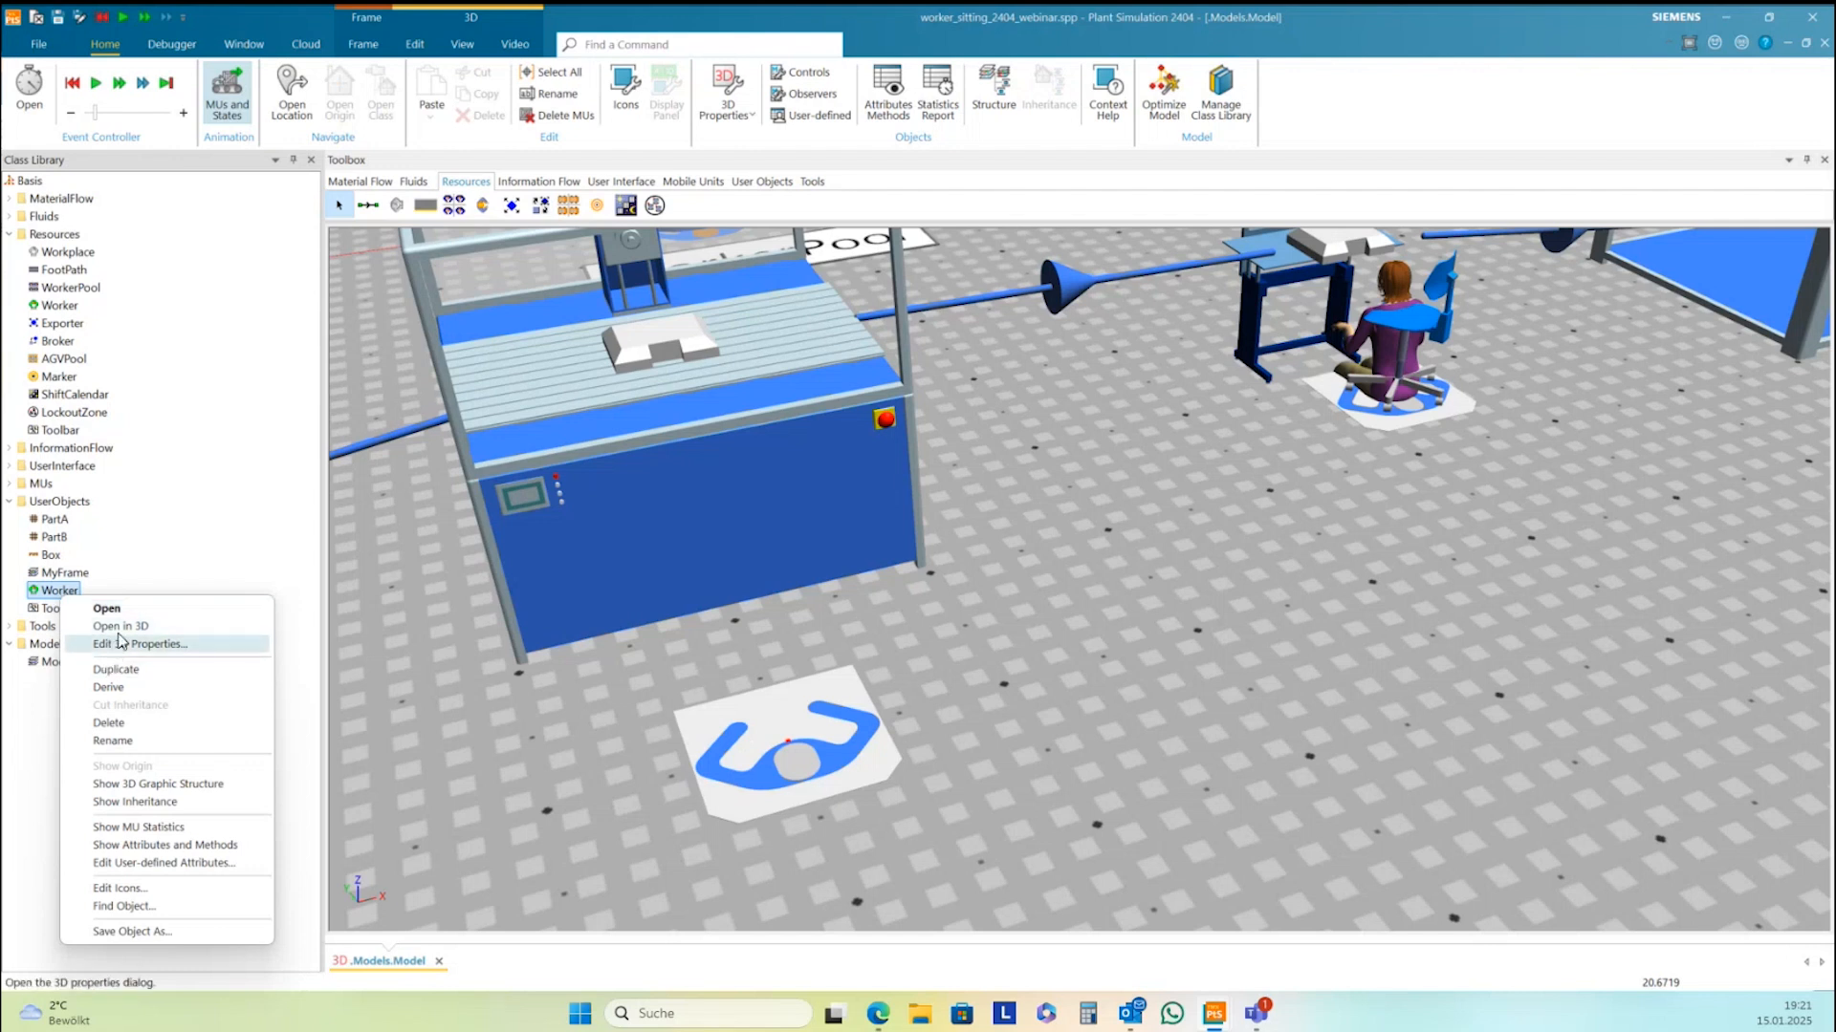
click(121, 626)
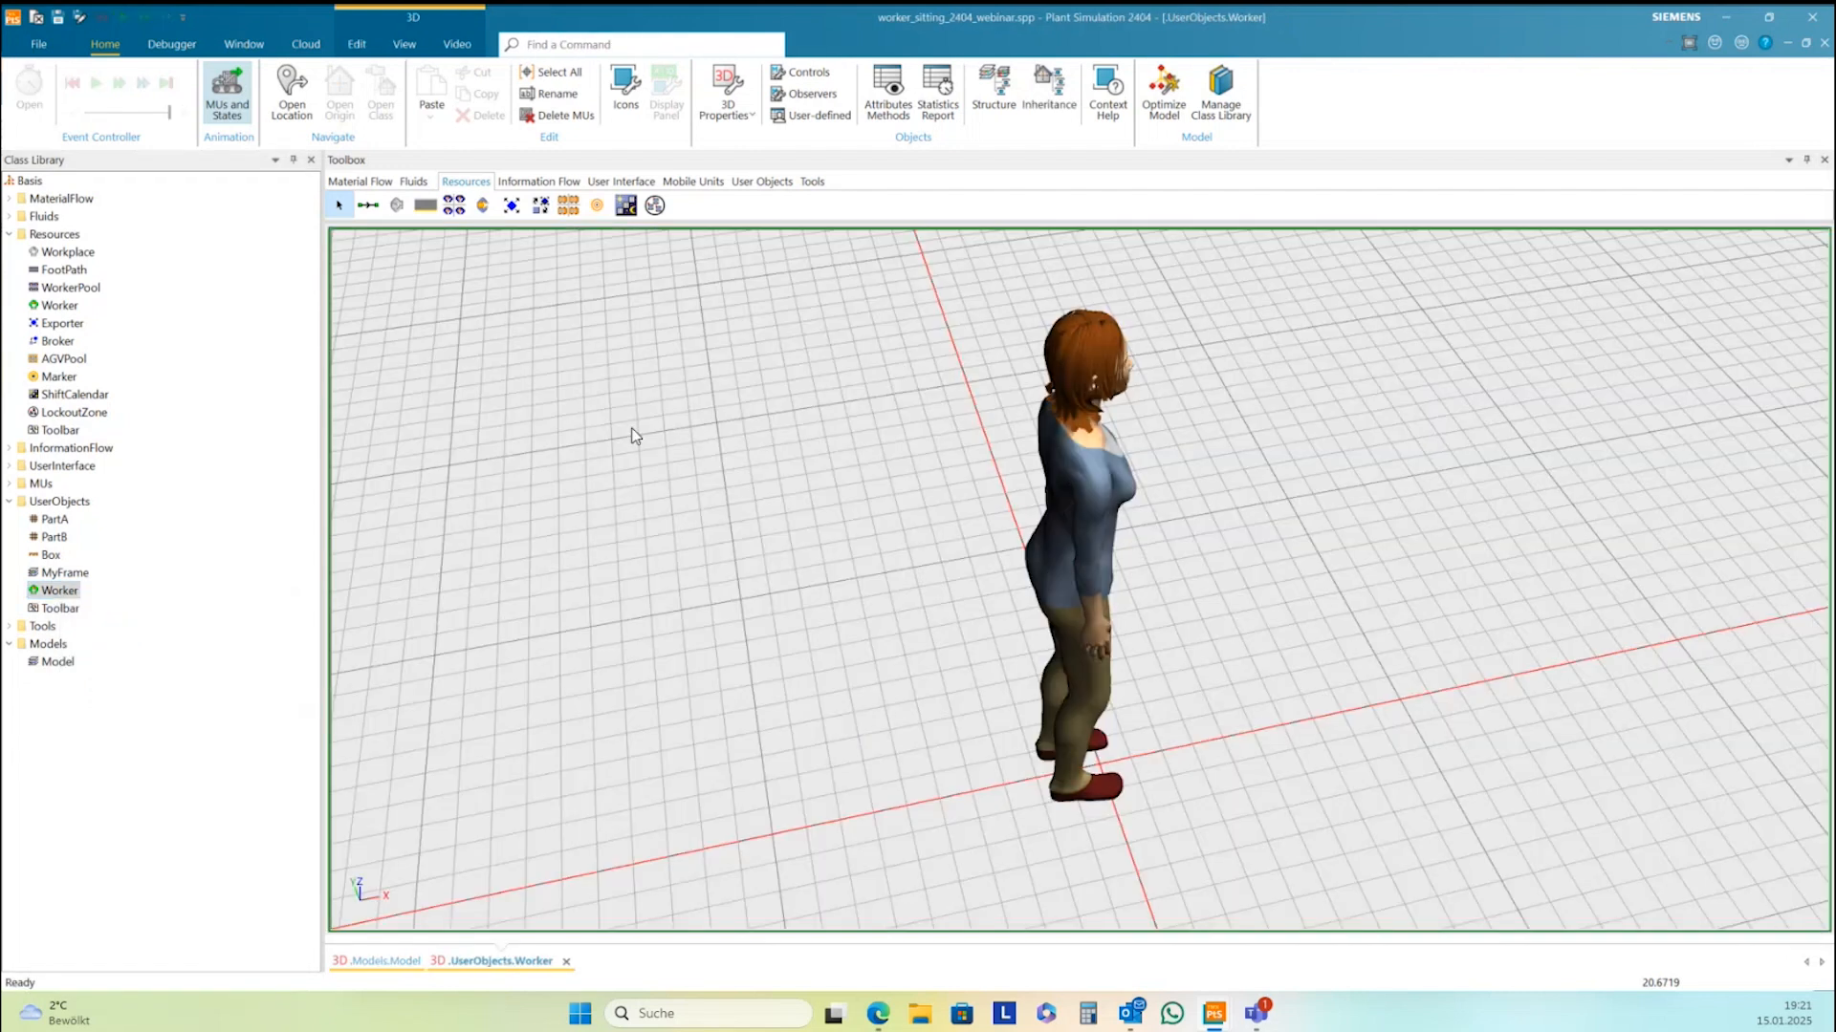
click(1803, 54)
drag(765, 264, 1413, 284)
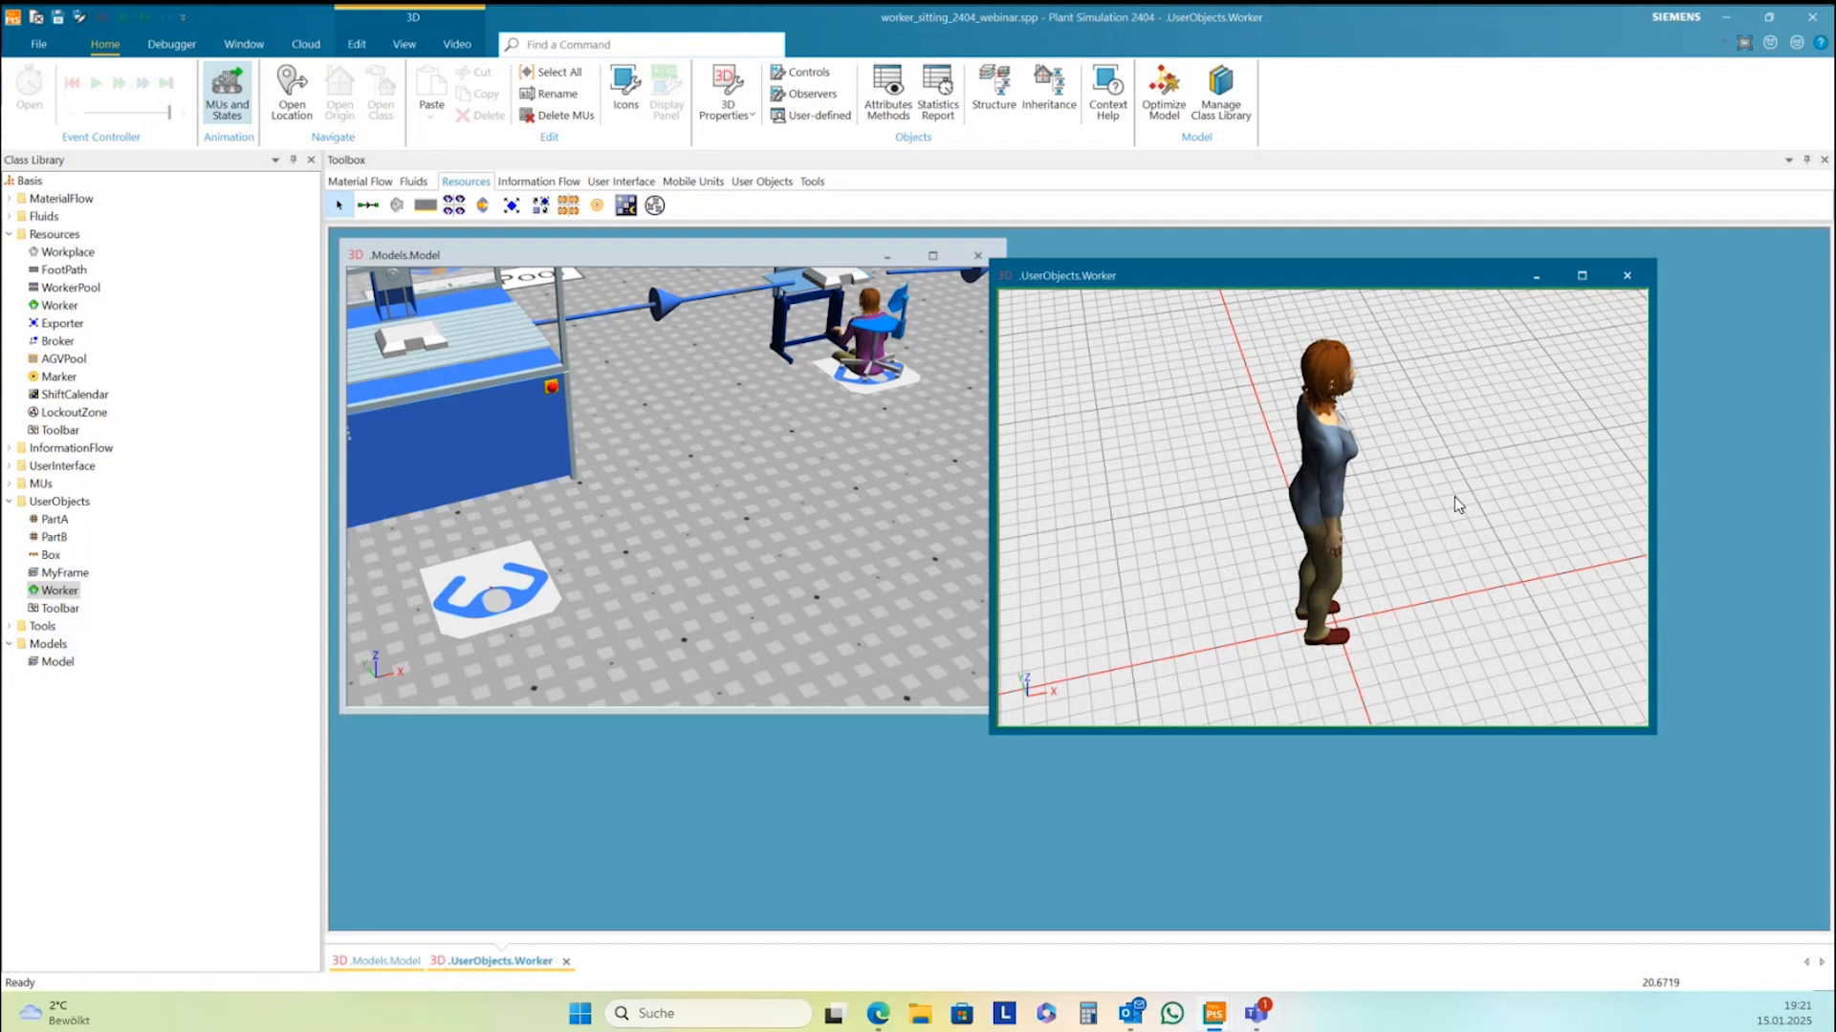
Show the Worker's graphic structure and make the "sitting" graphic group visible
right_click(1437, 477)
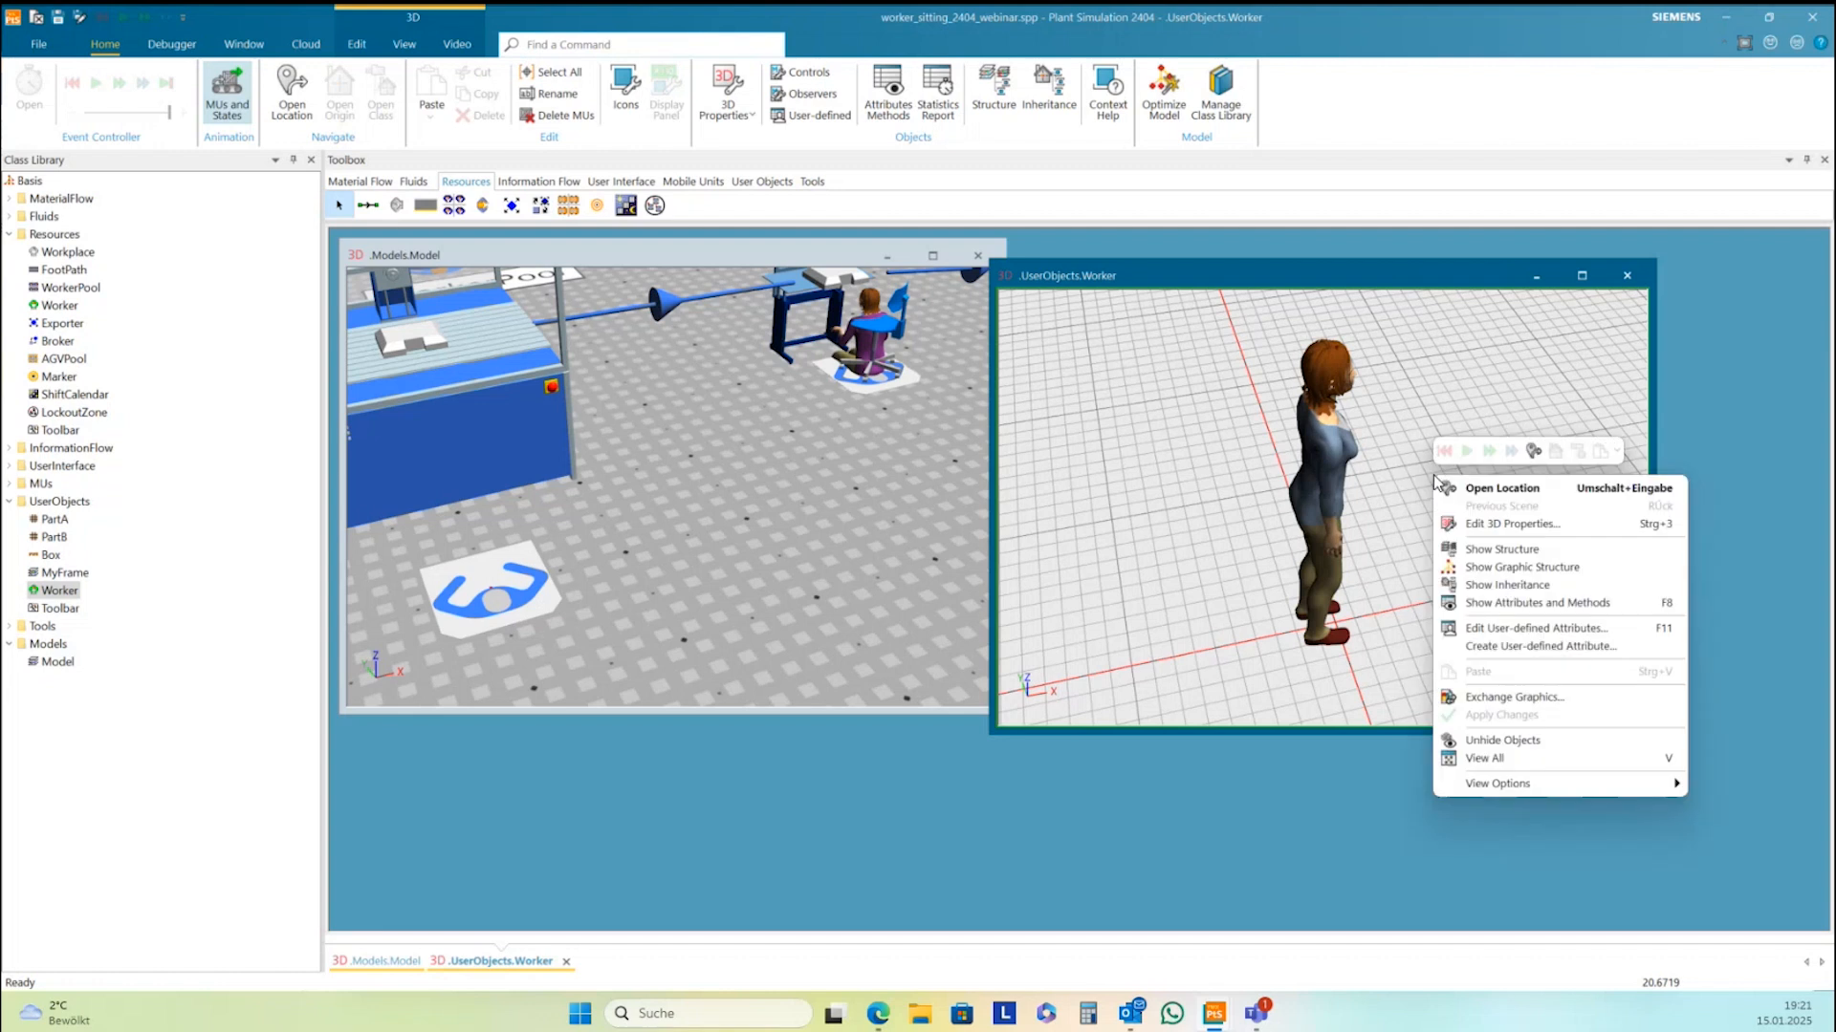
click(1487, 573)
drag(1393, 311, 1584, 302)
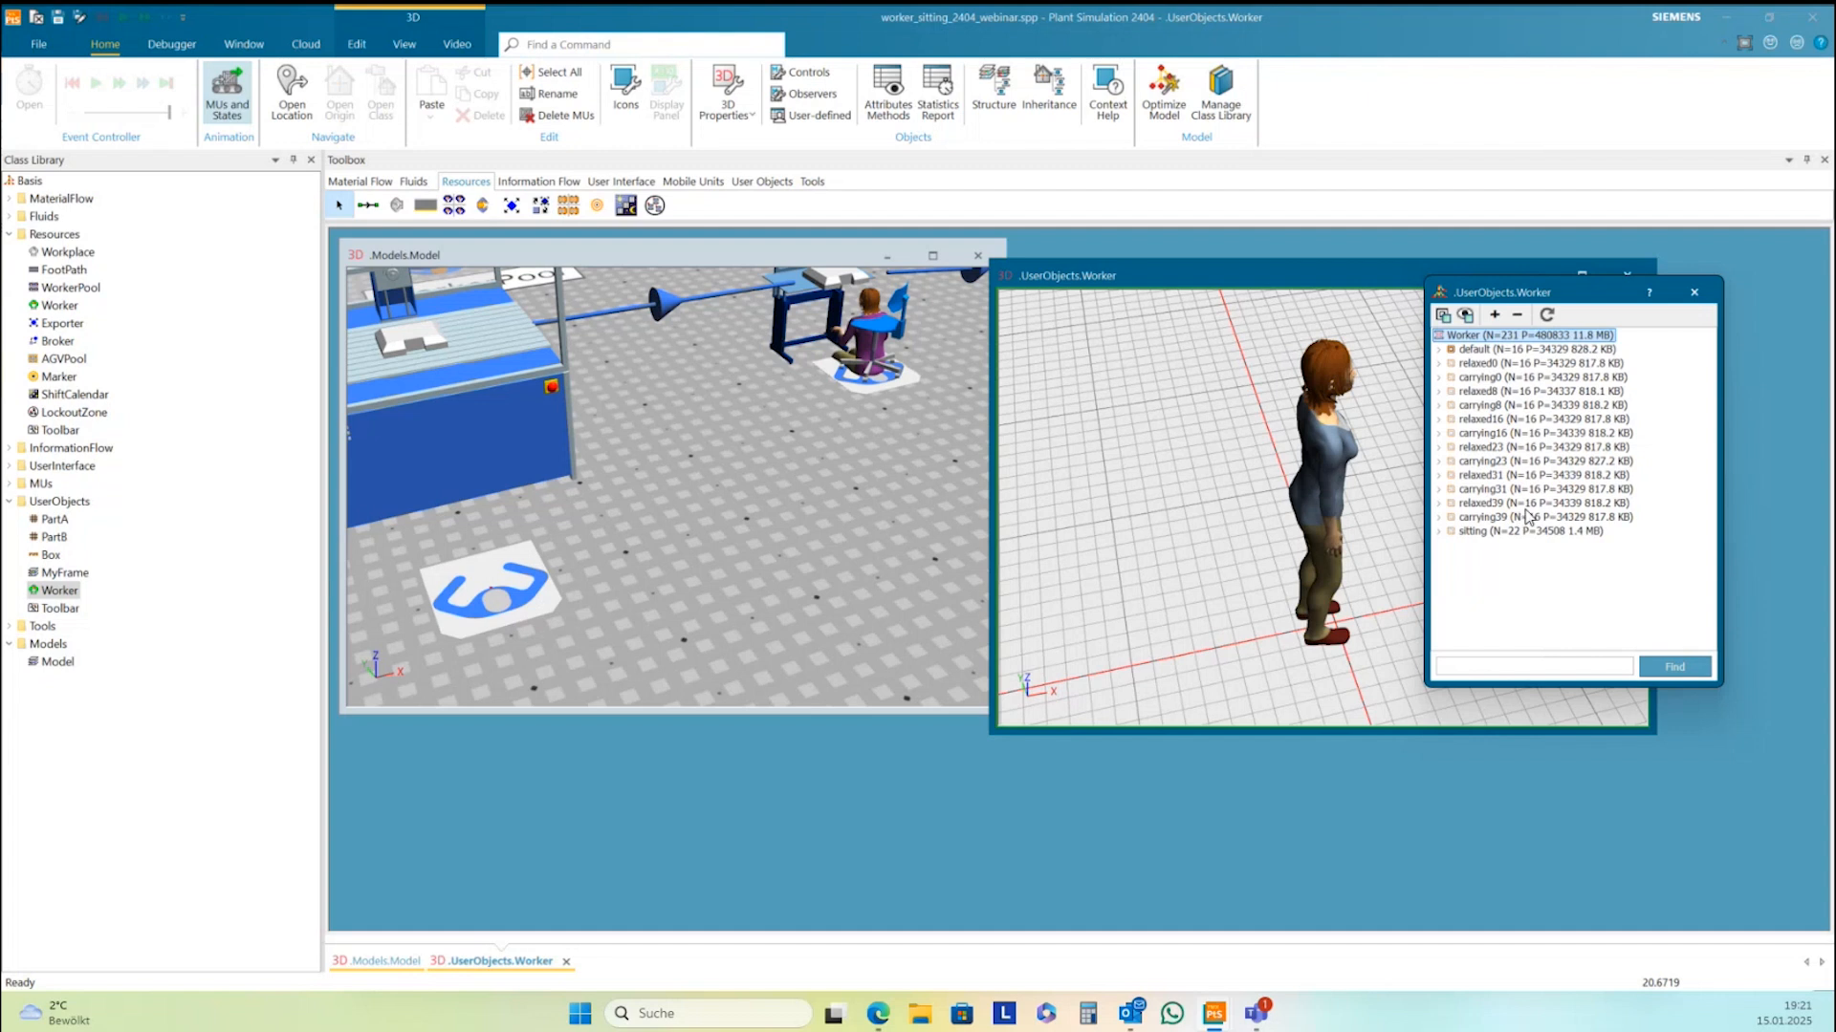
right_click(1471, 535)
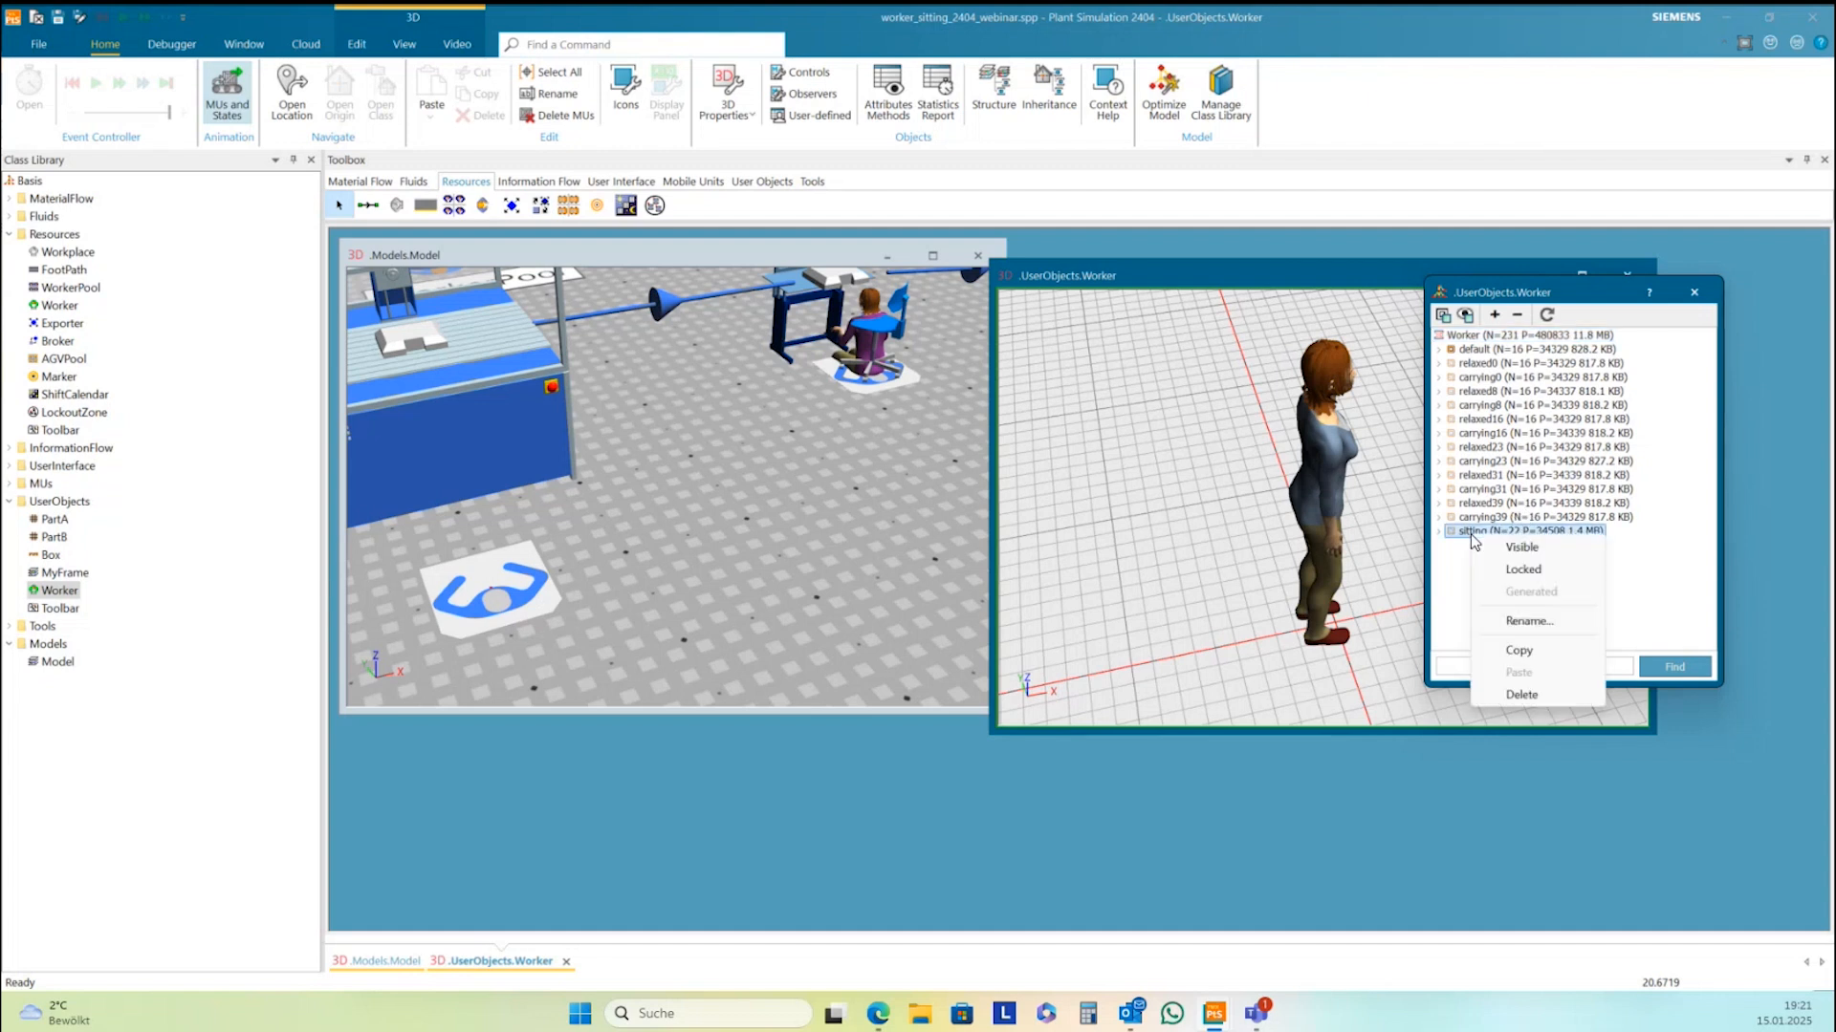
click(1515, 548)
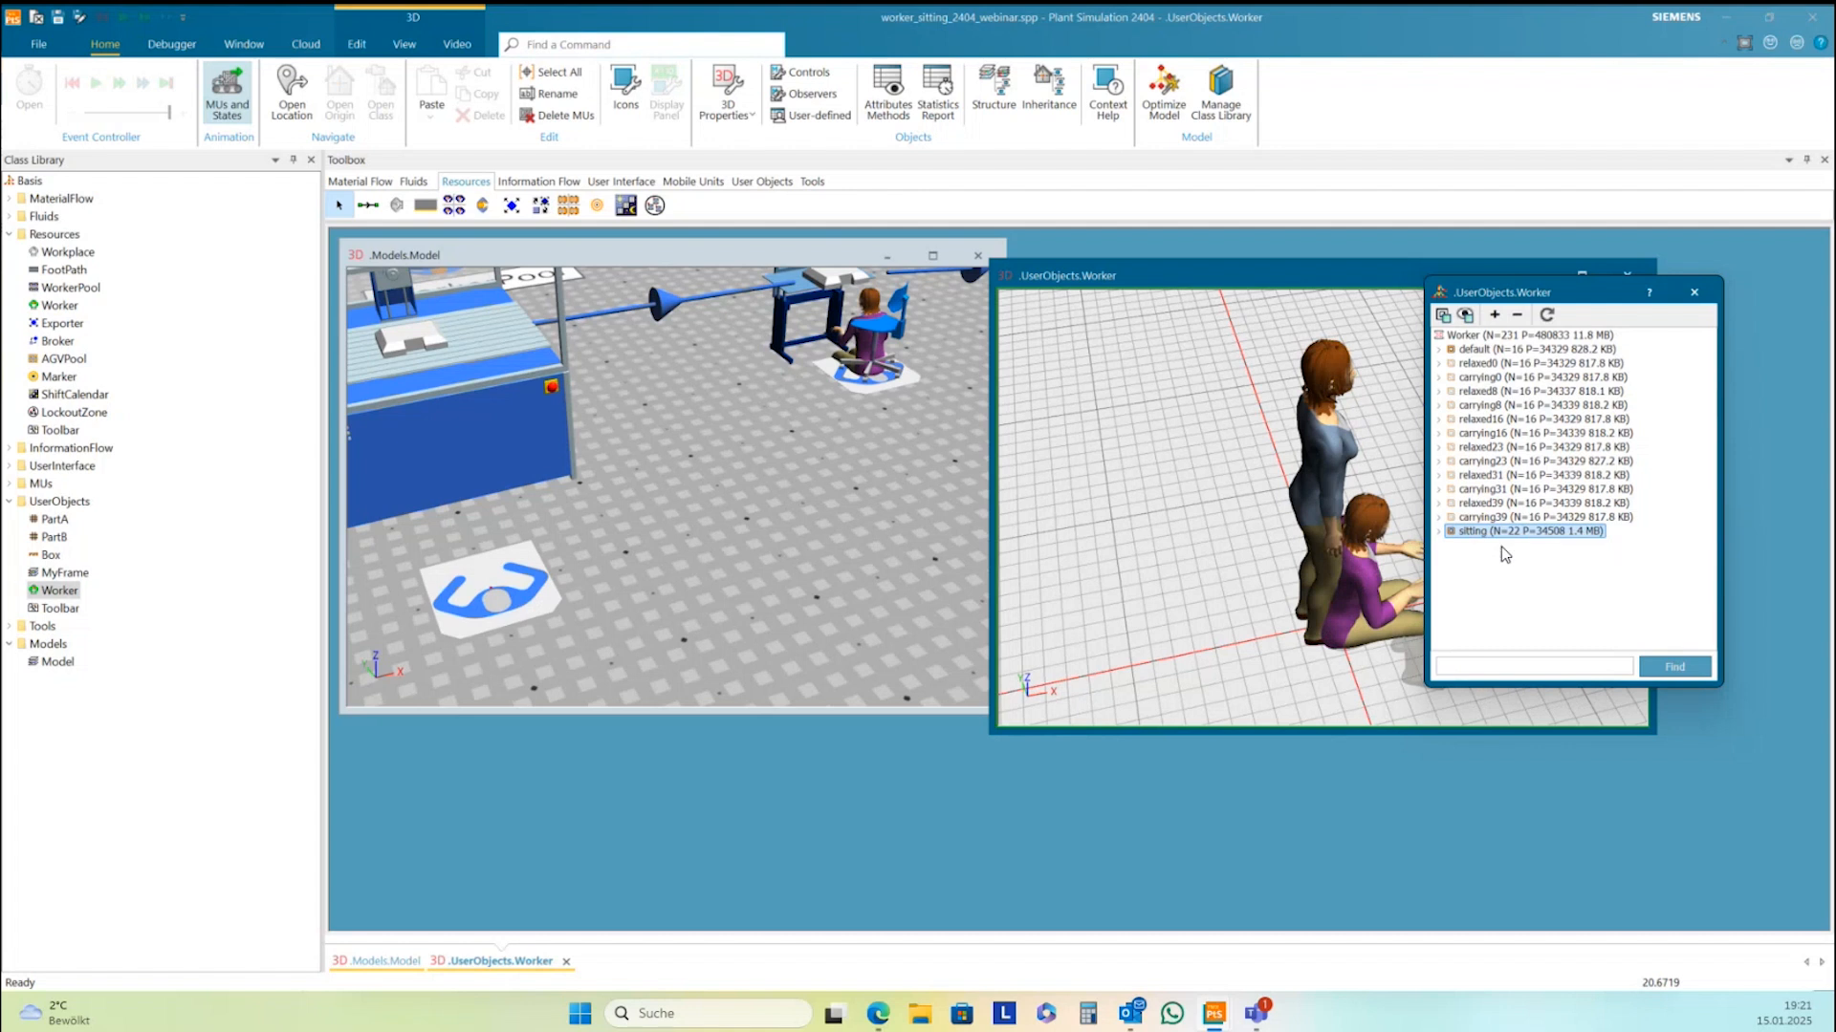
Raise the sitting graphic vertically until the seated worker in the model rests on the chair's seat
click(1369, 604)
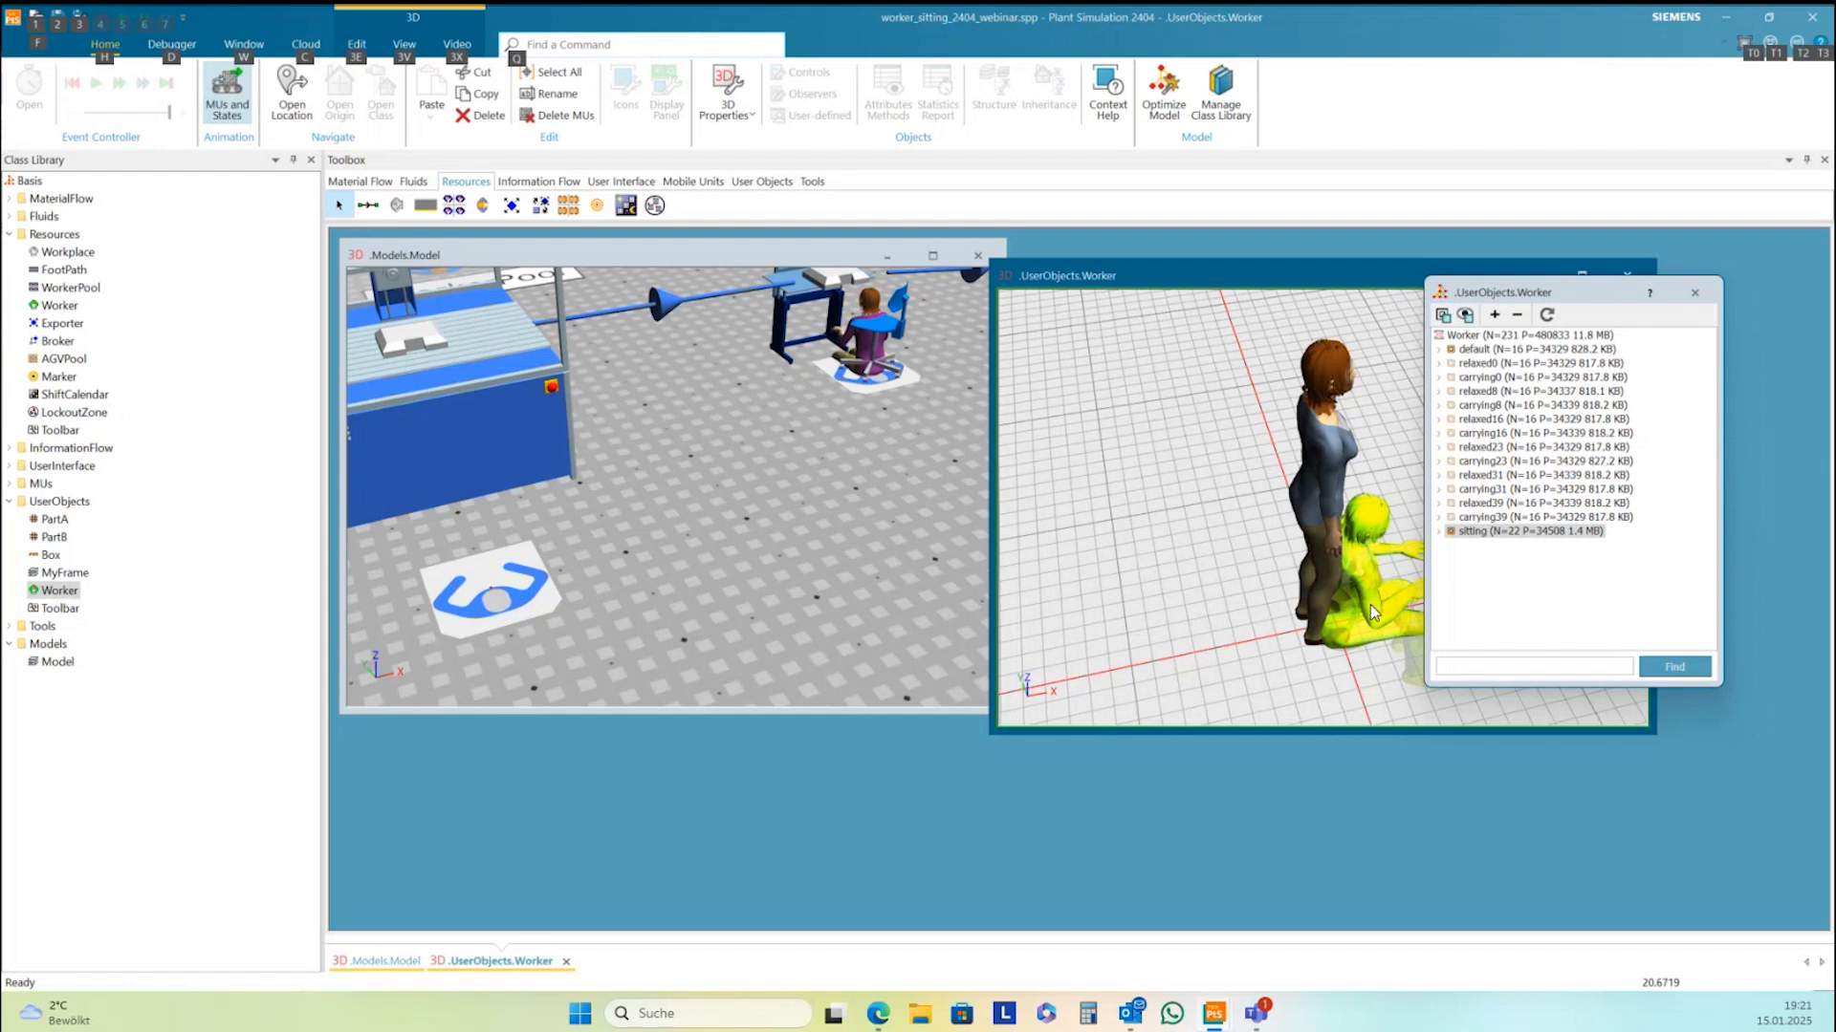
drag(1369, 606, 1368, 466)
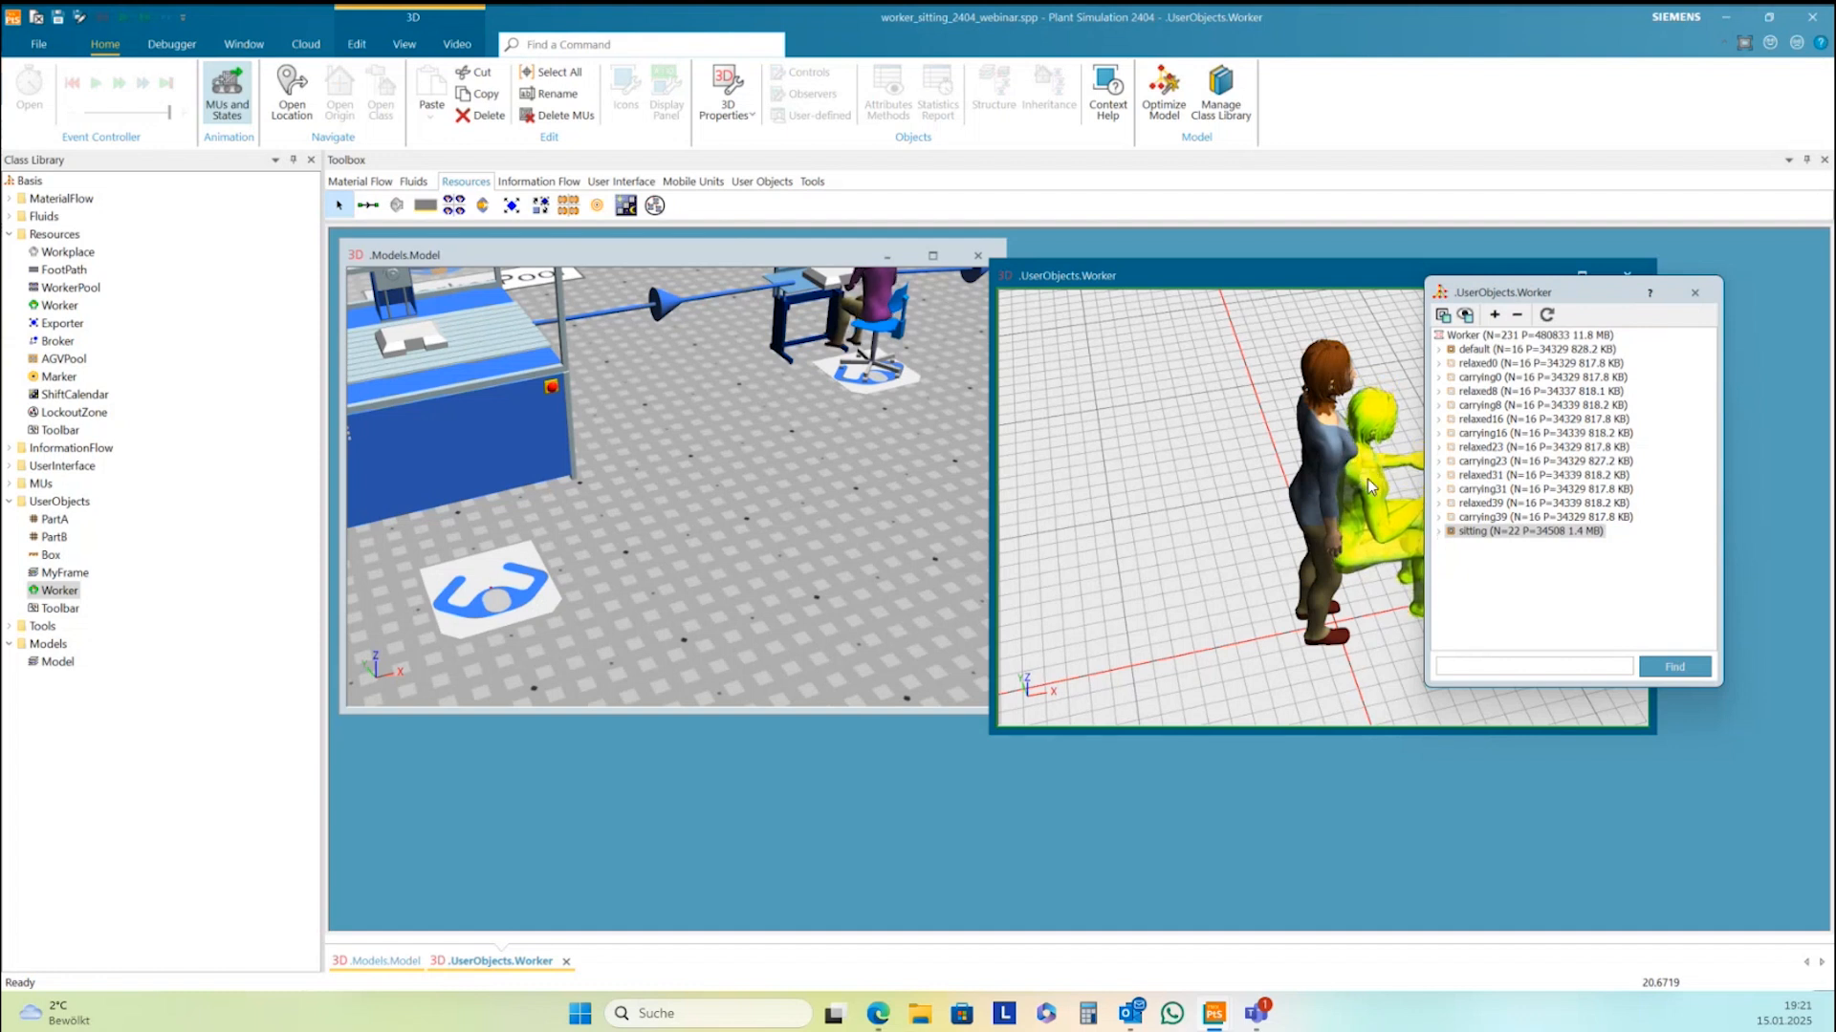
key(alt)
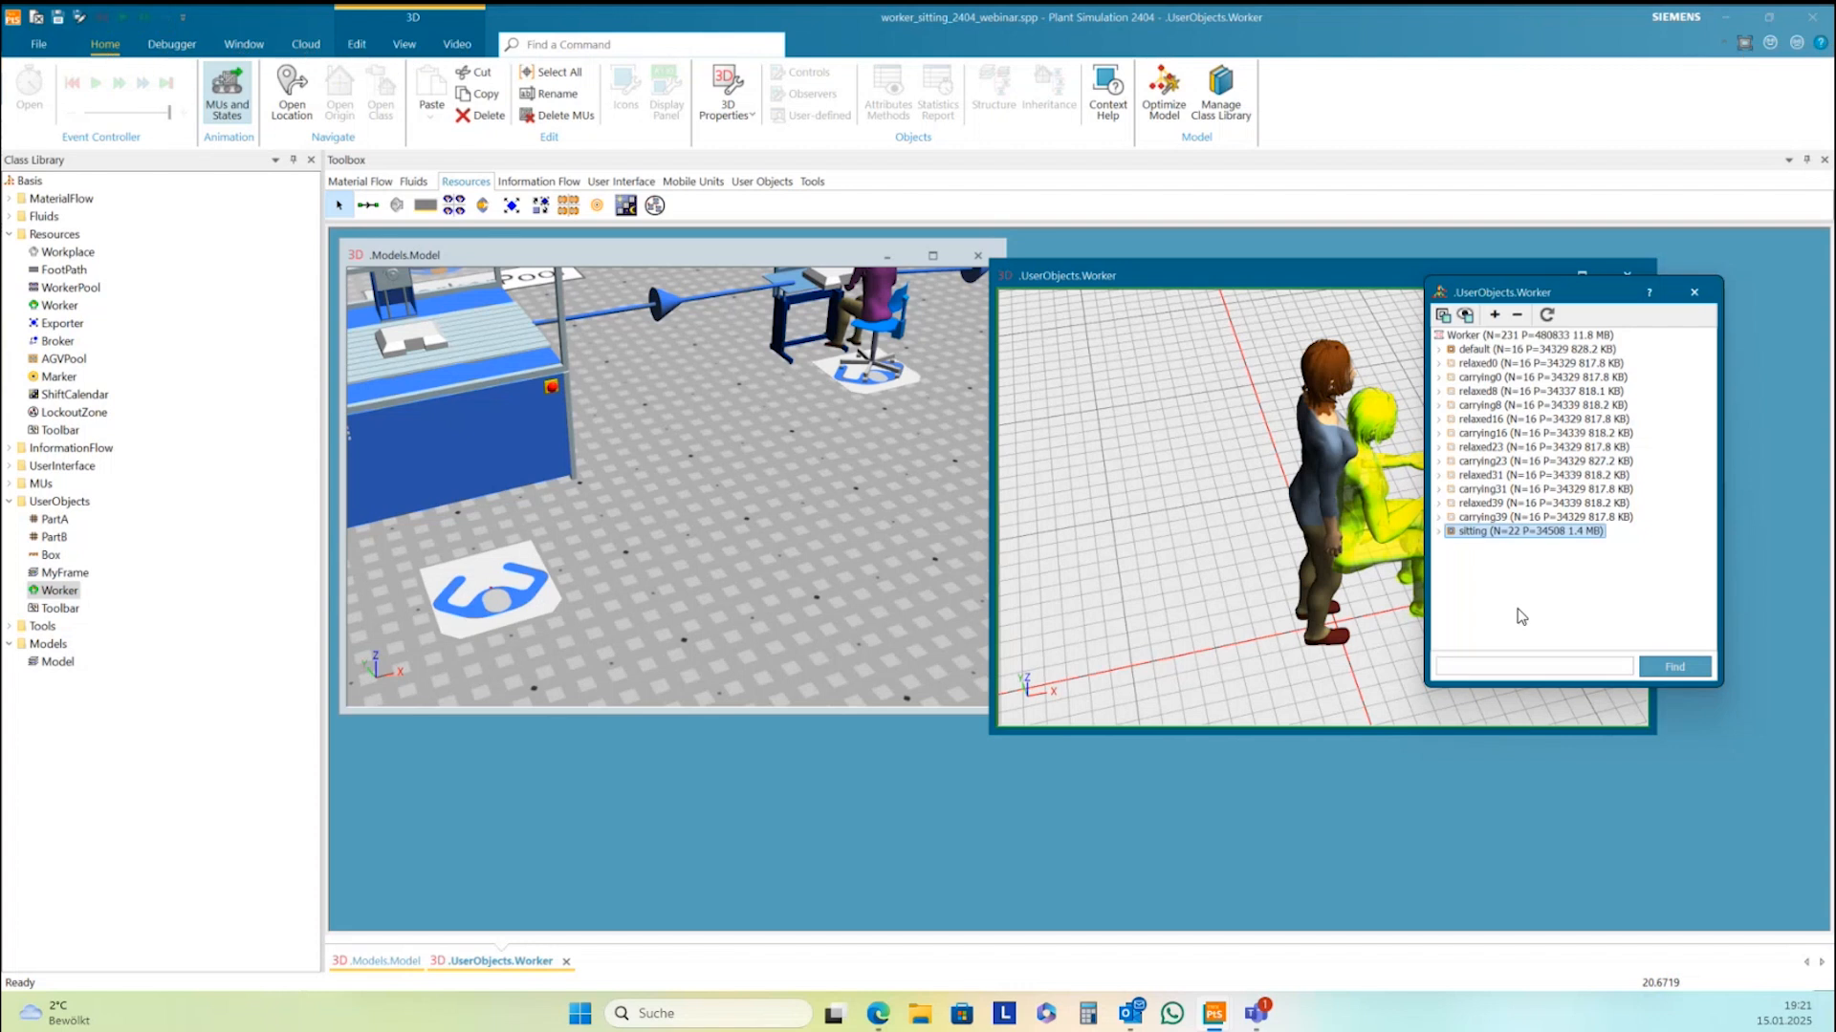
click(1390, 666)
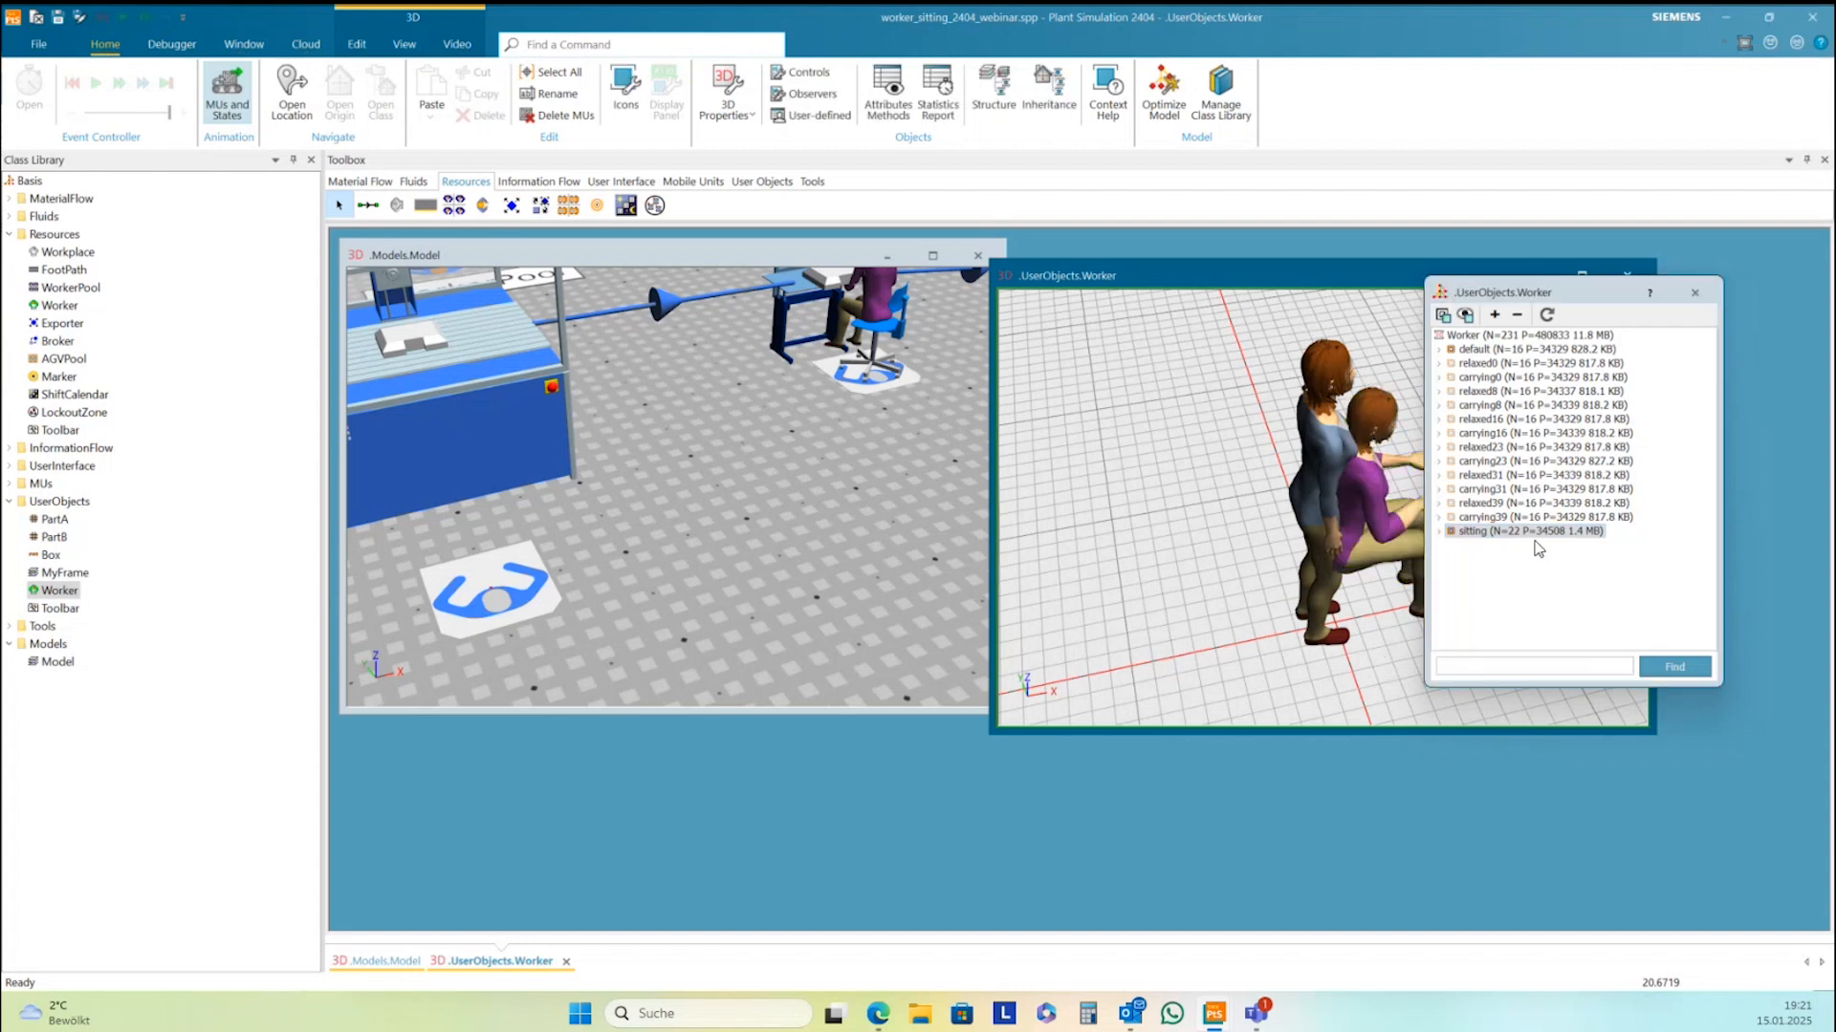
Hide the "sitting" graphic group again, close the Worker's structure and 3D windows, and maximize the model window
right_click(1468, 532)
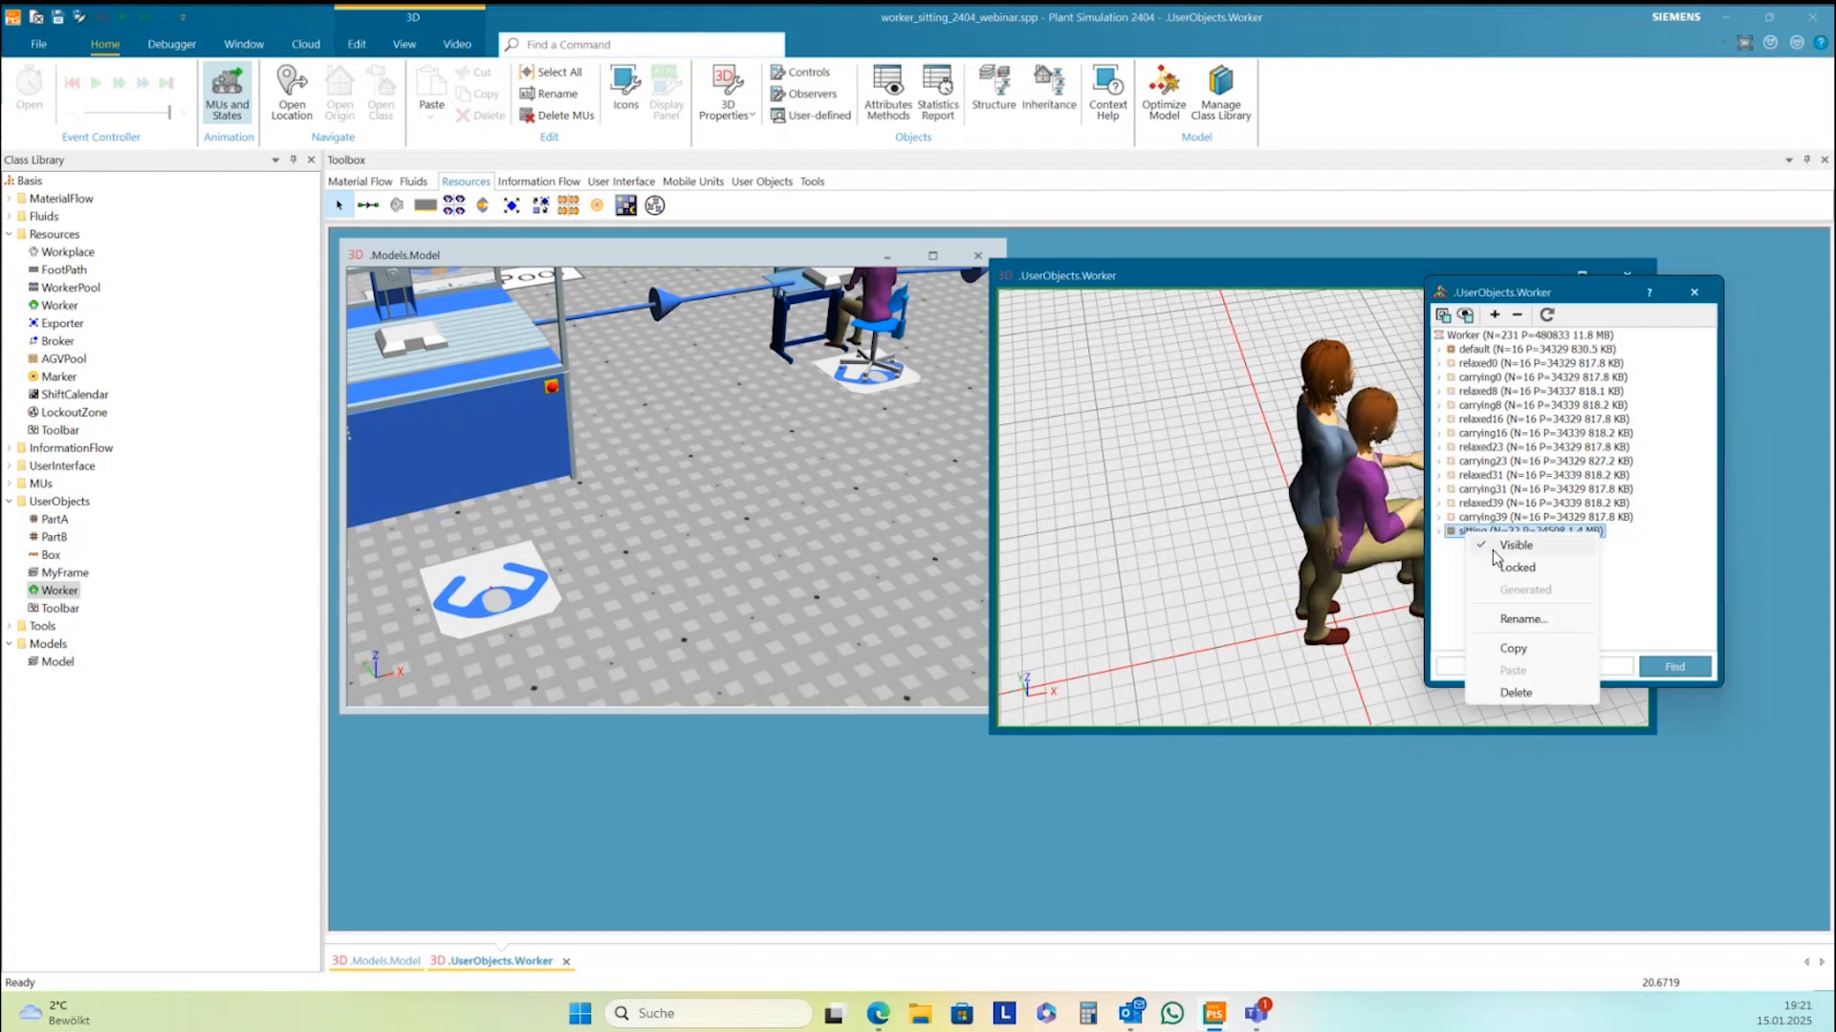
click(1487, 553)
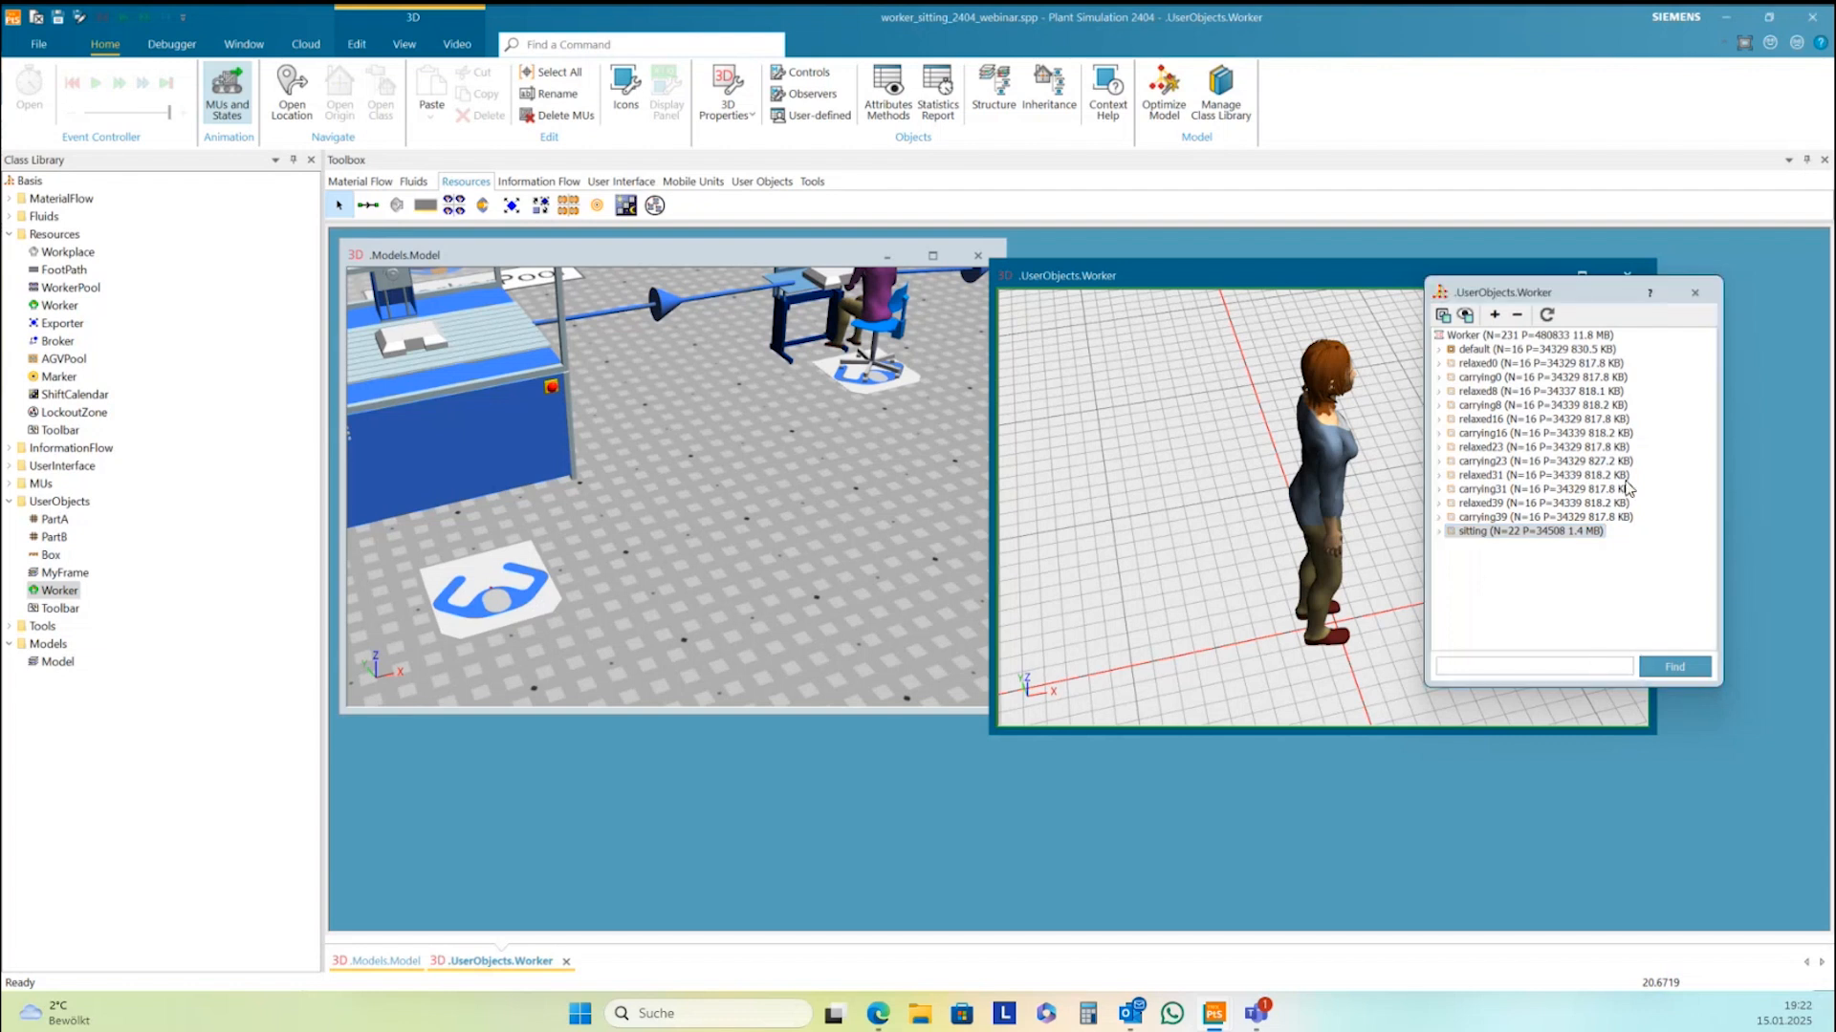
click(1694, 292)
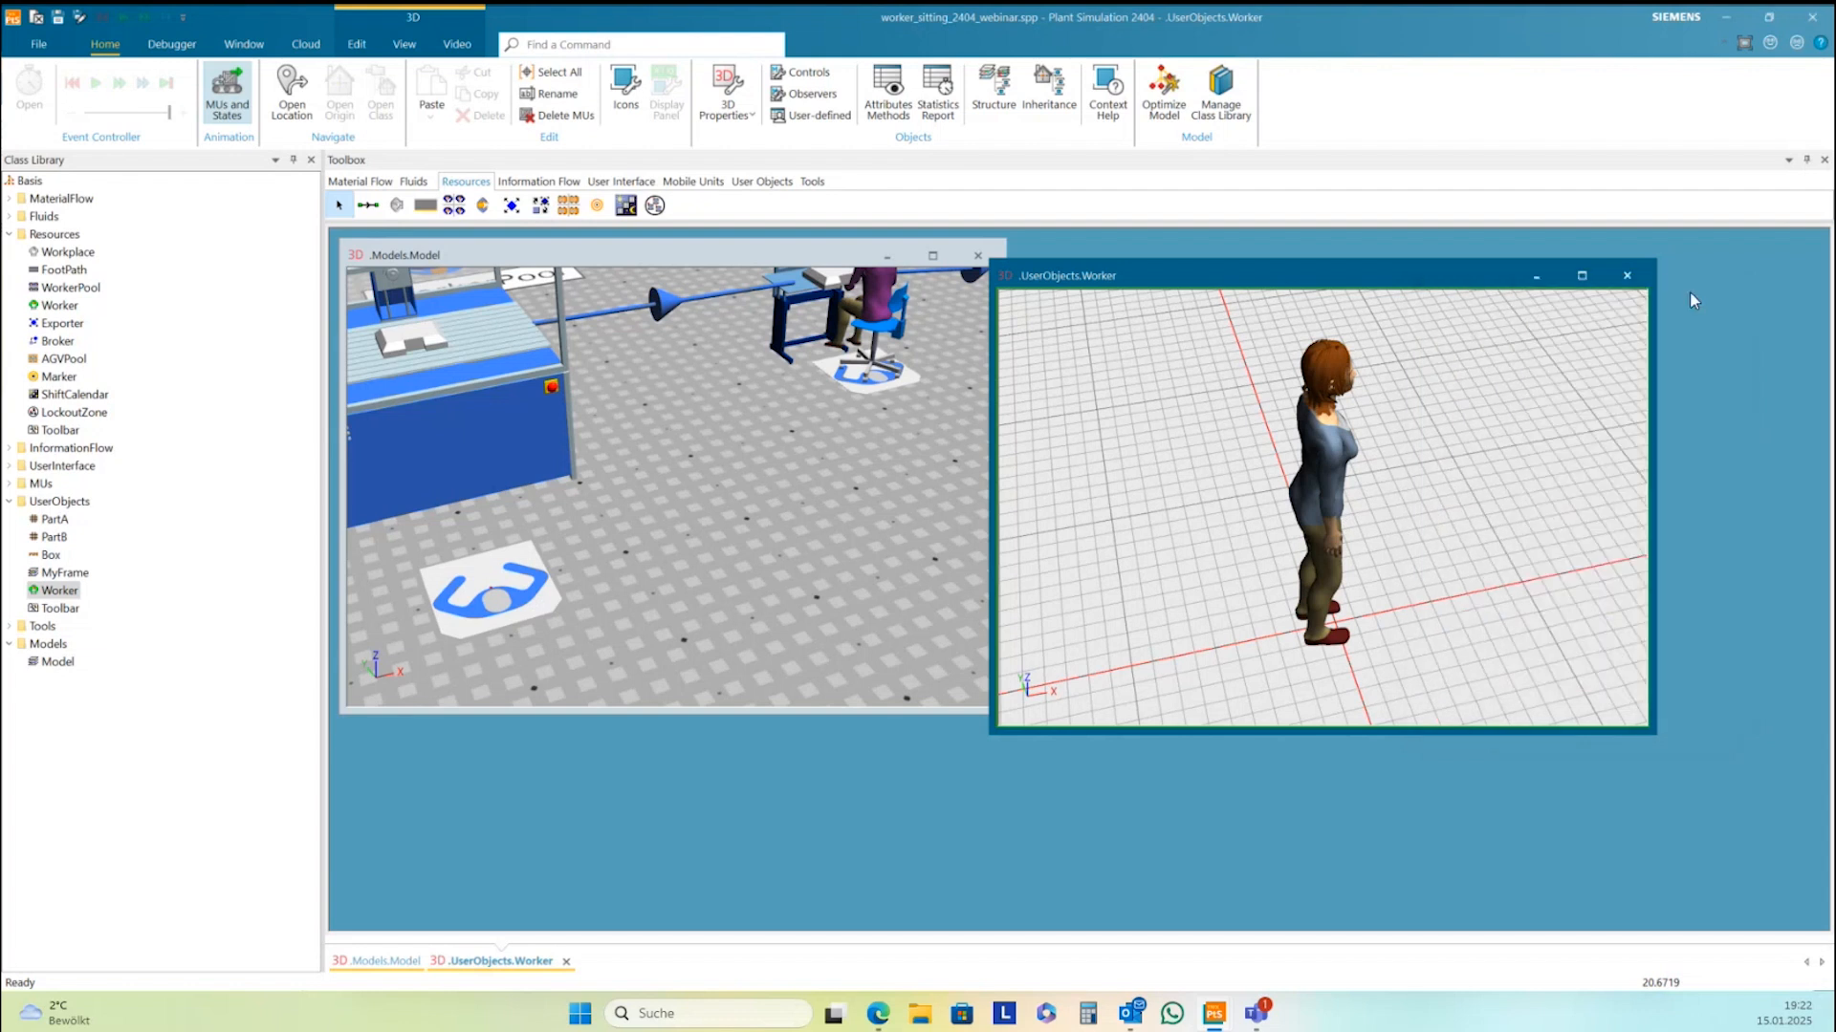
click(1630, 277)
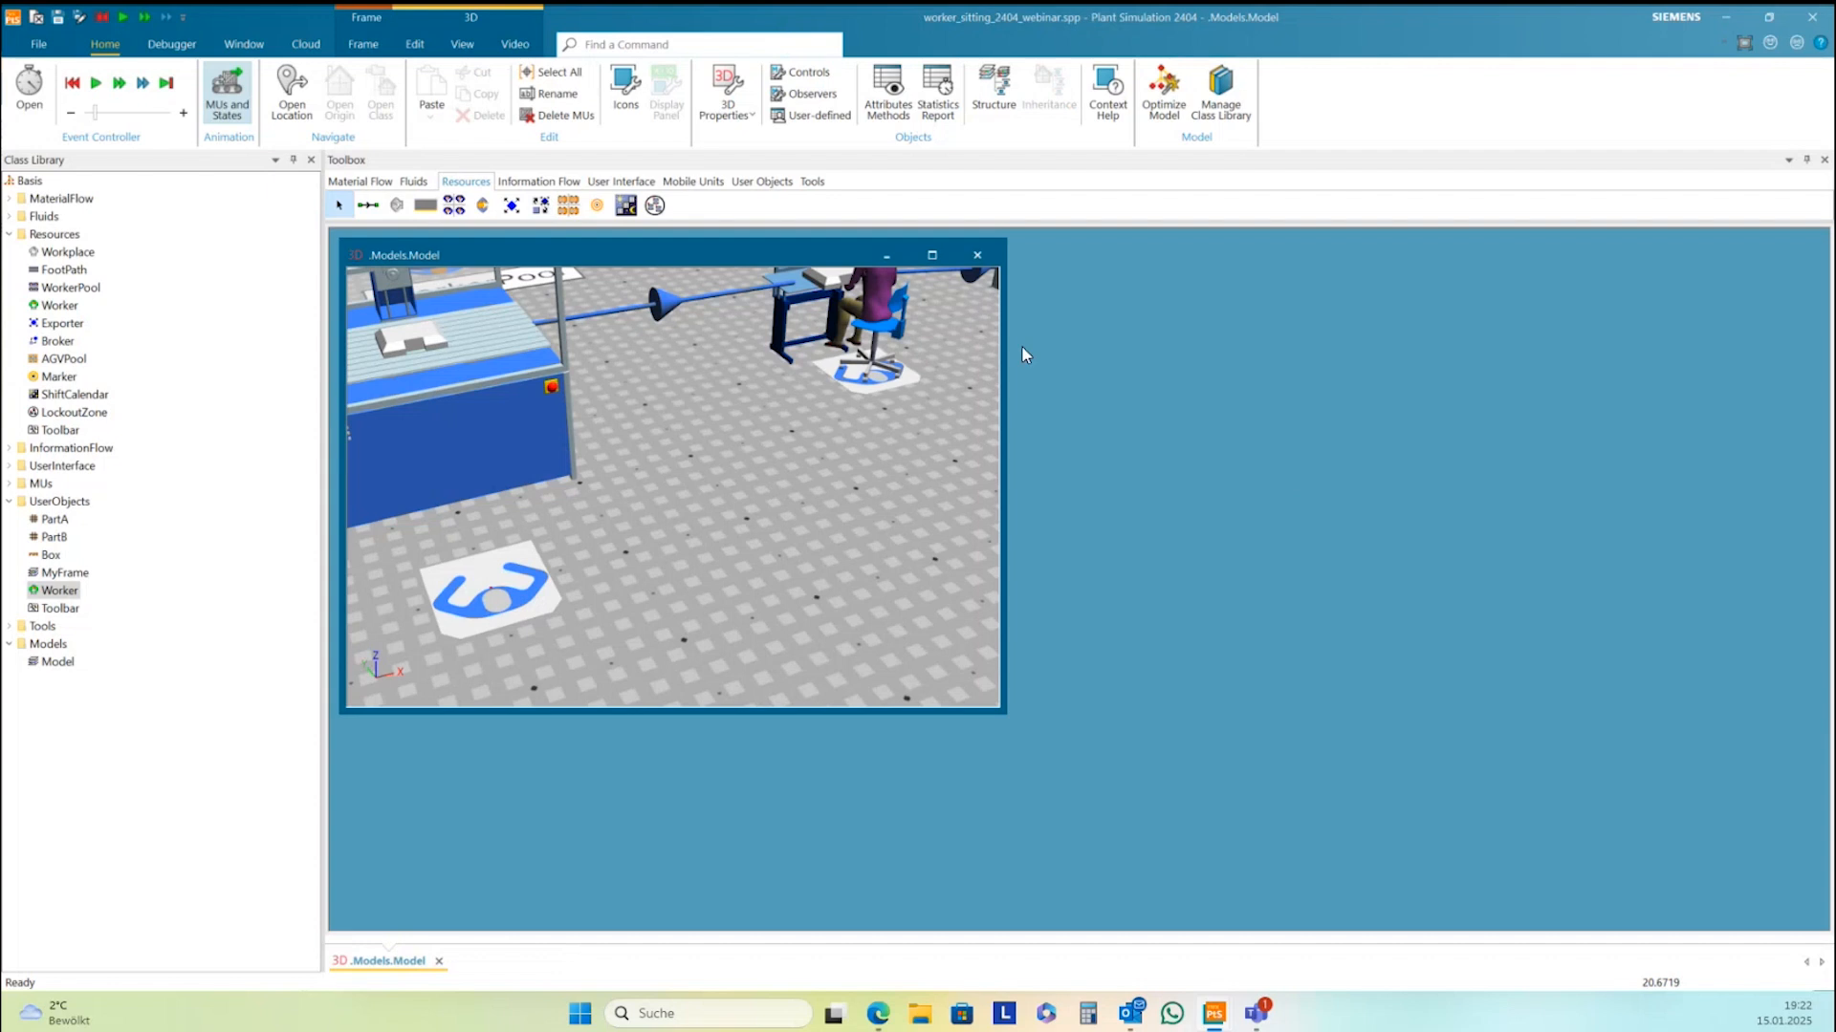
click(932, 255)
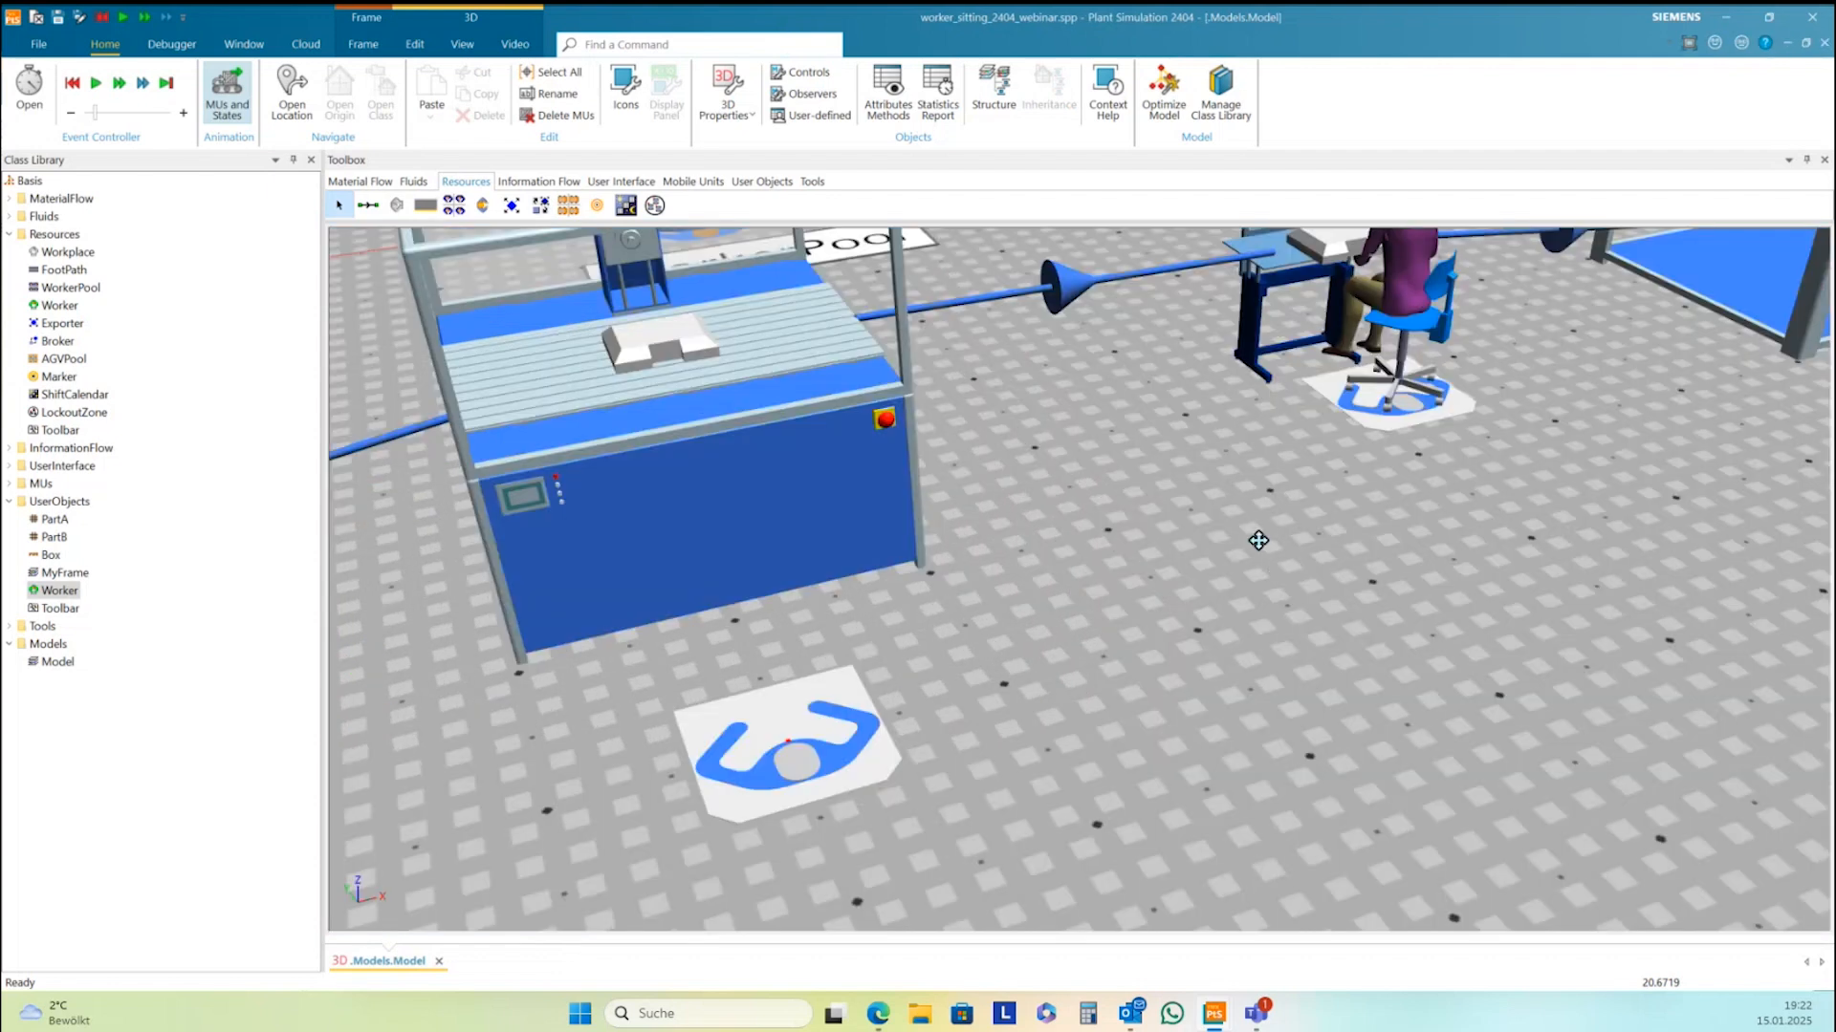
Examine the seated worker at the desk, and run the simulation until the worker carries the part to the next station
right_drag(1258, 541, 1246, 643)
middle_drag(1245, 644, 1263, 639)
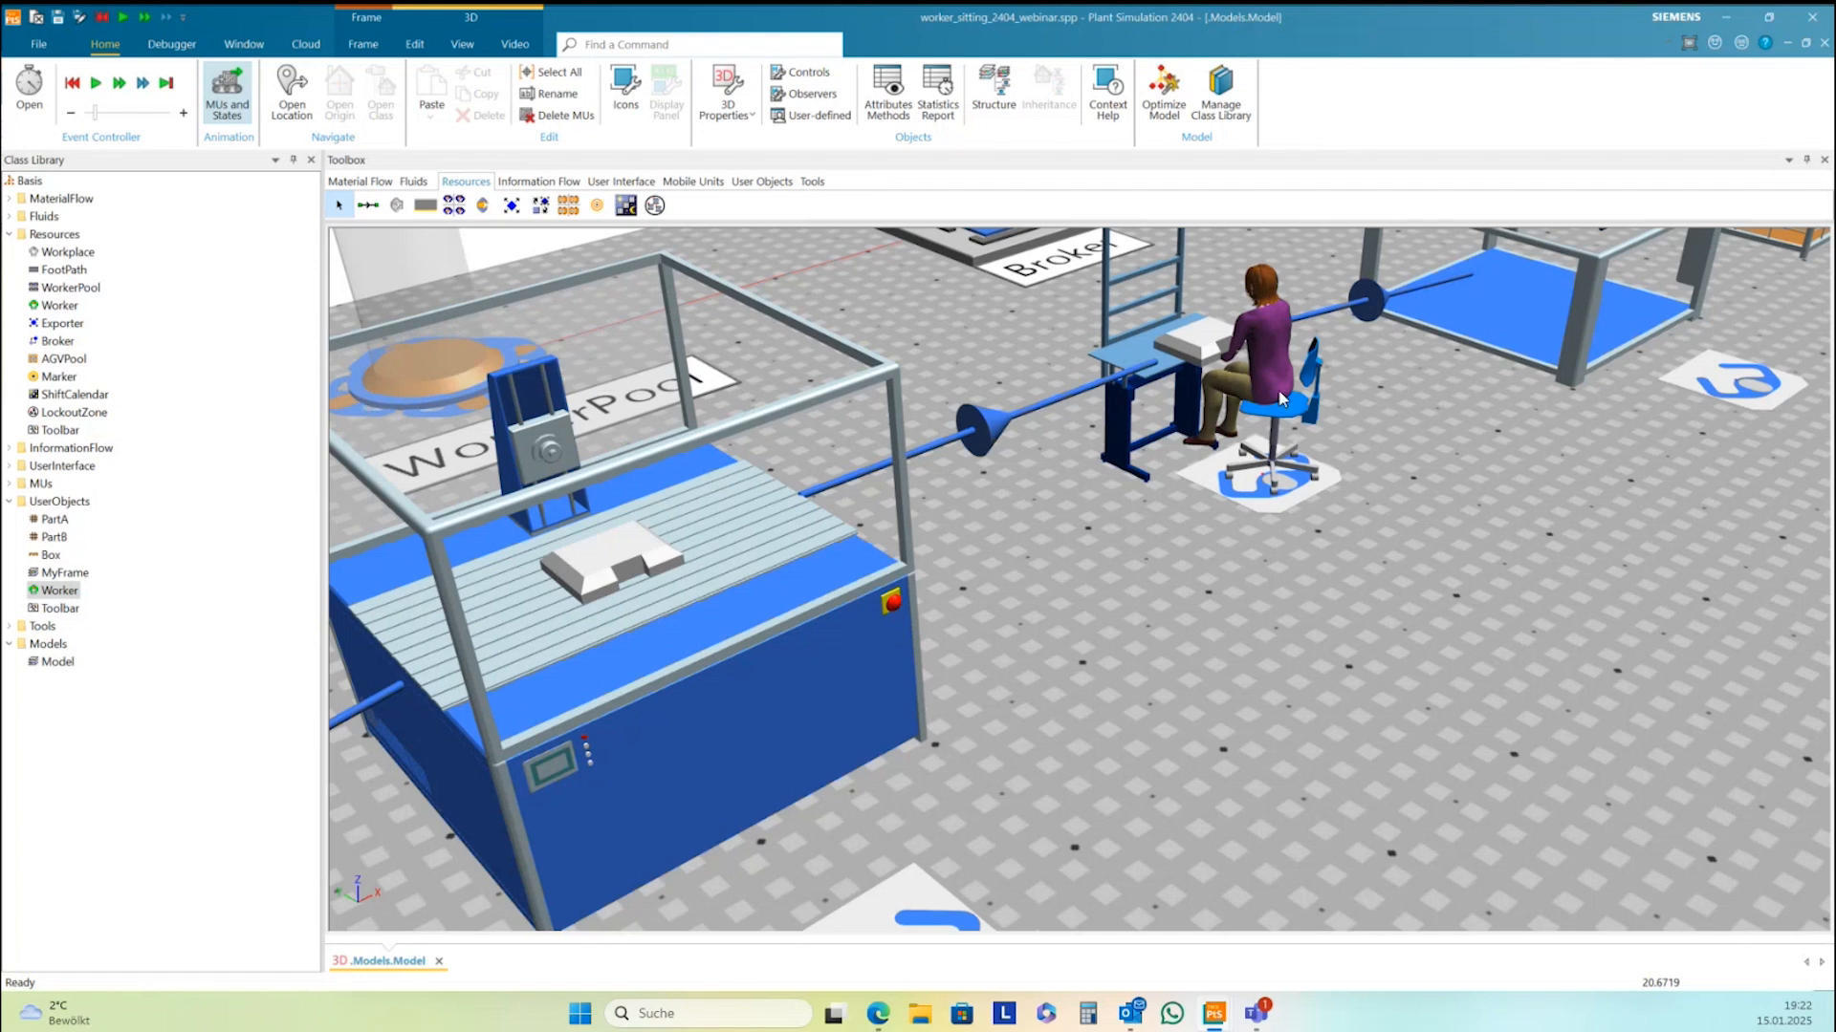
scroll(1292, 566, up, 3)
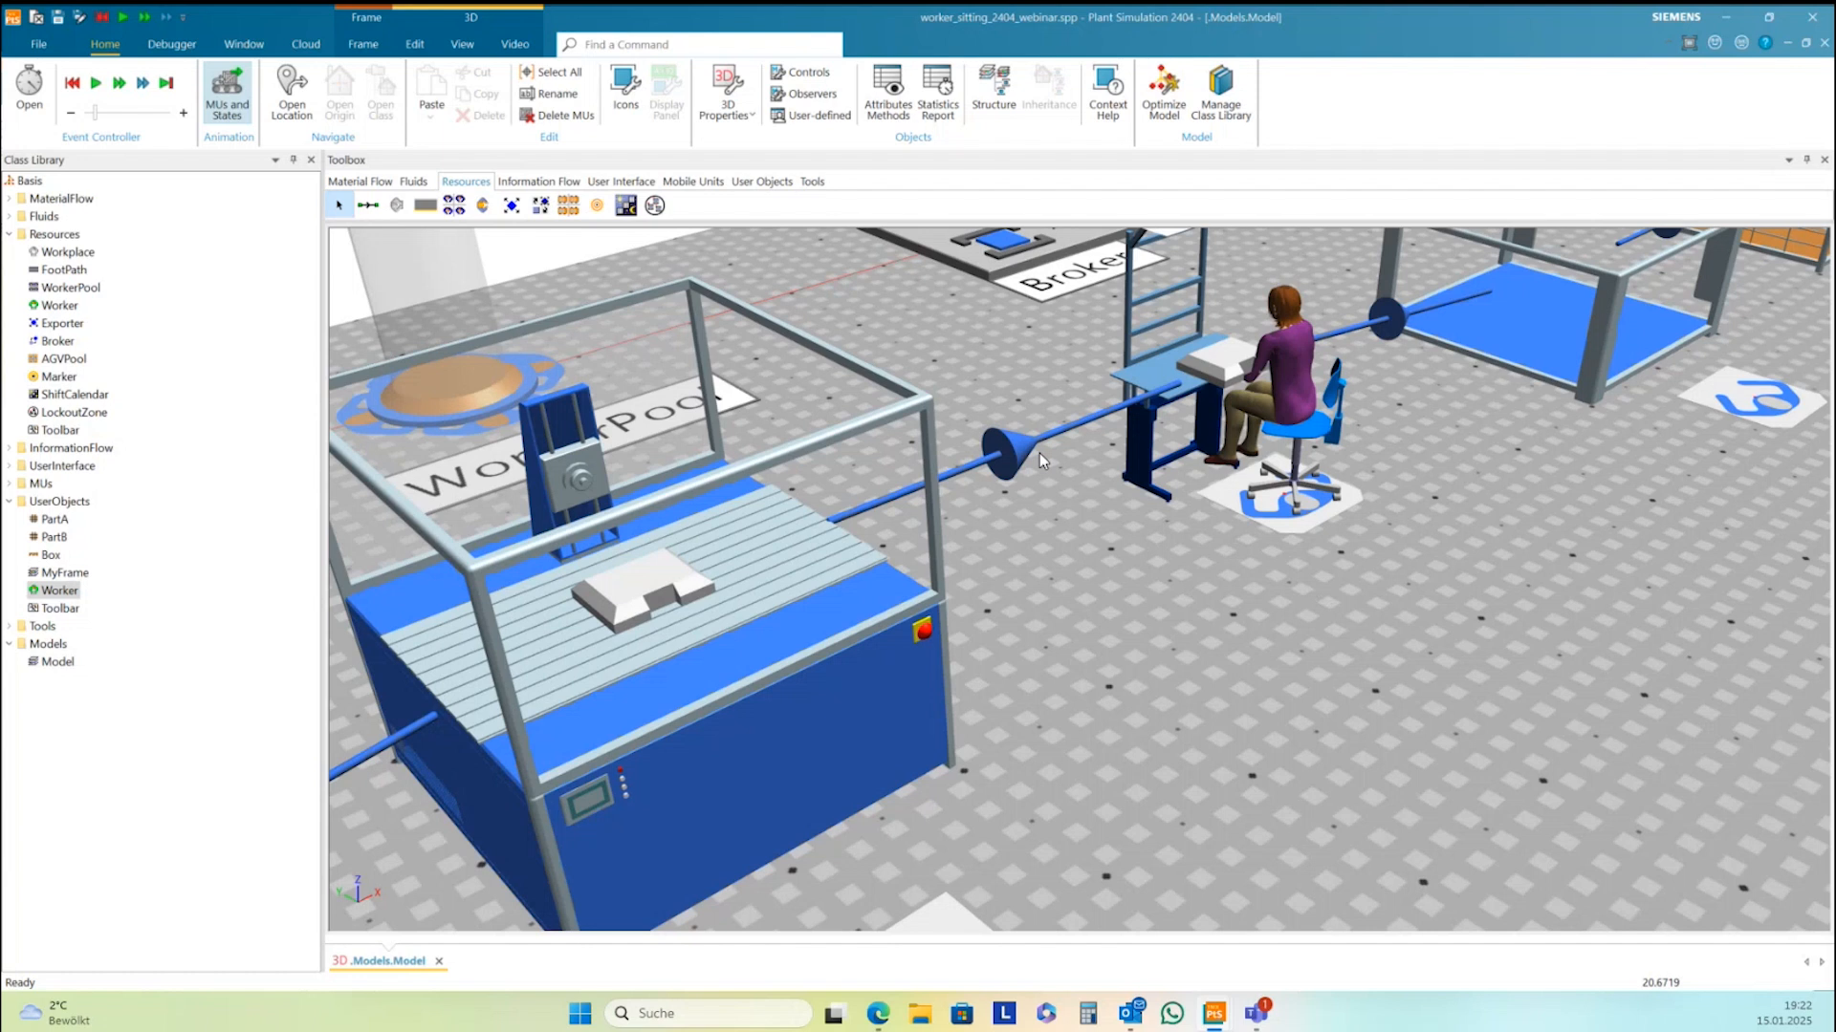
scroll(1040, 453, down, 5)
middle_drag(1195, 566, 1175, 570)
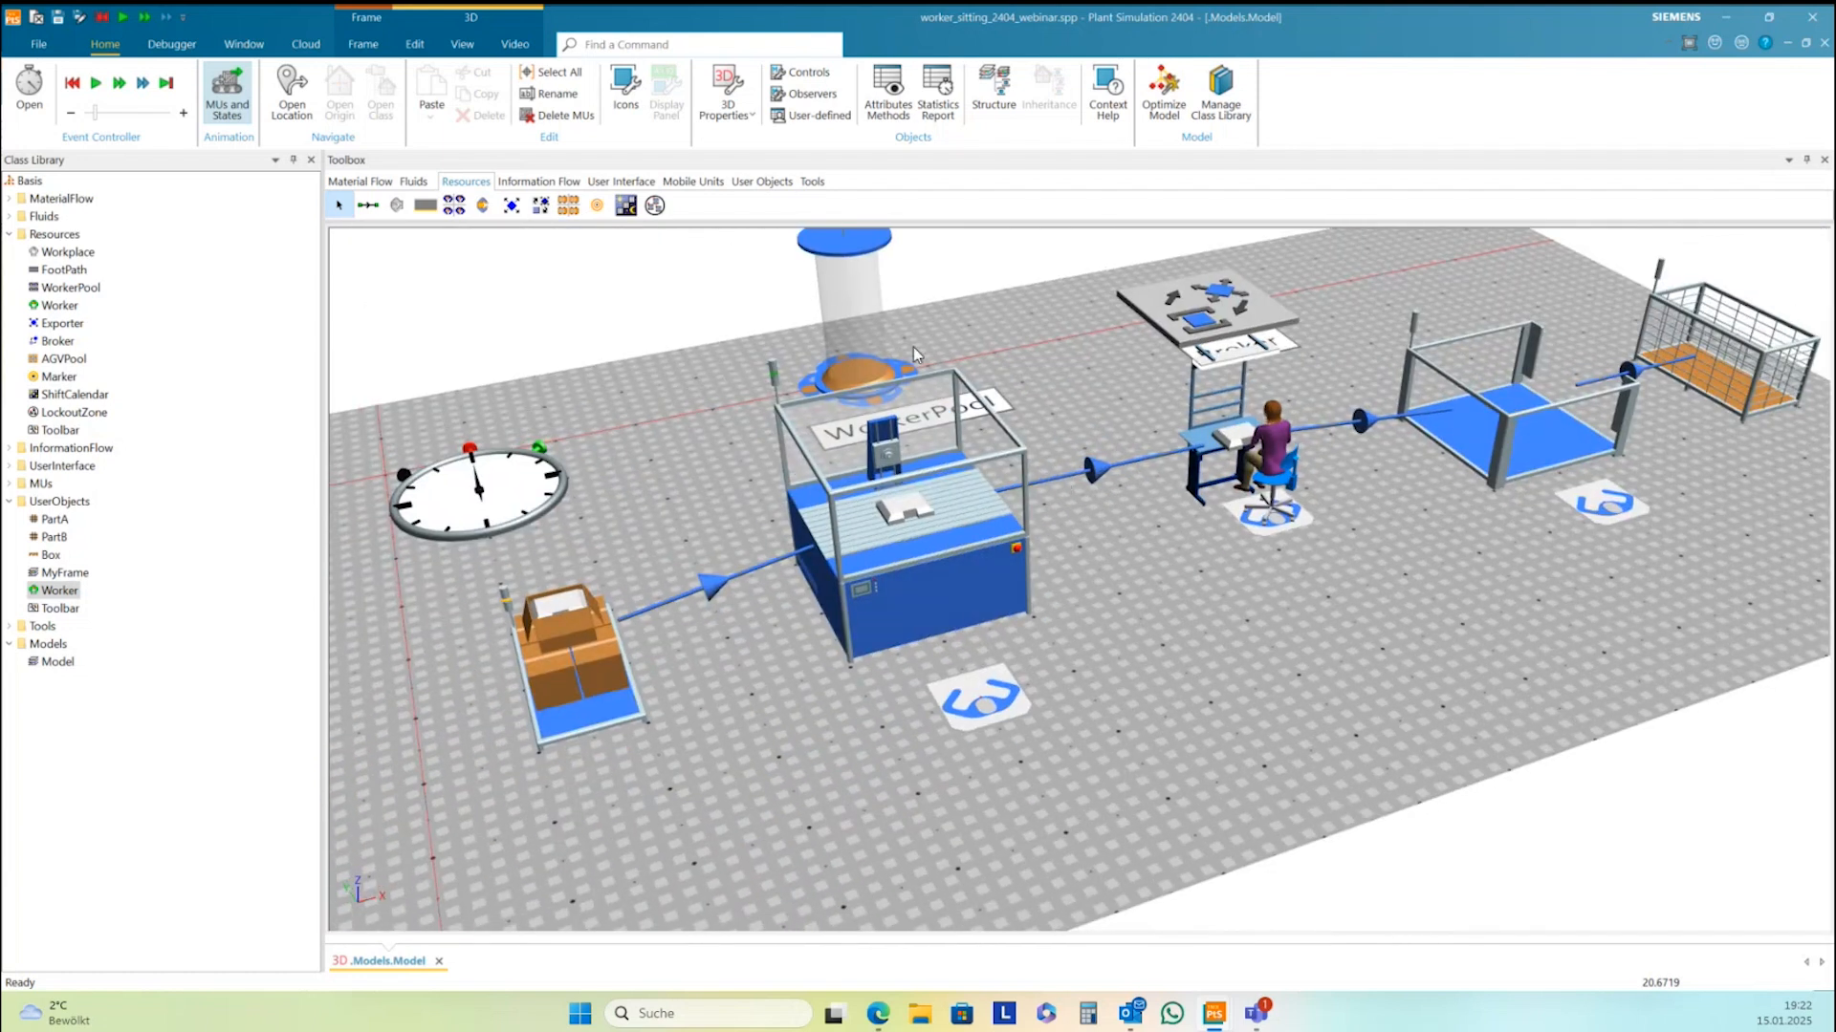
click(69, 86)
click(95, 86)
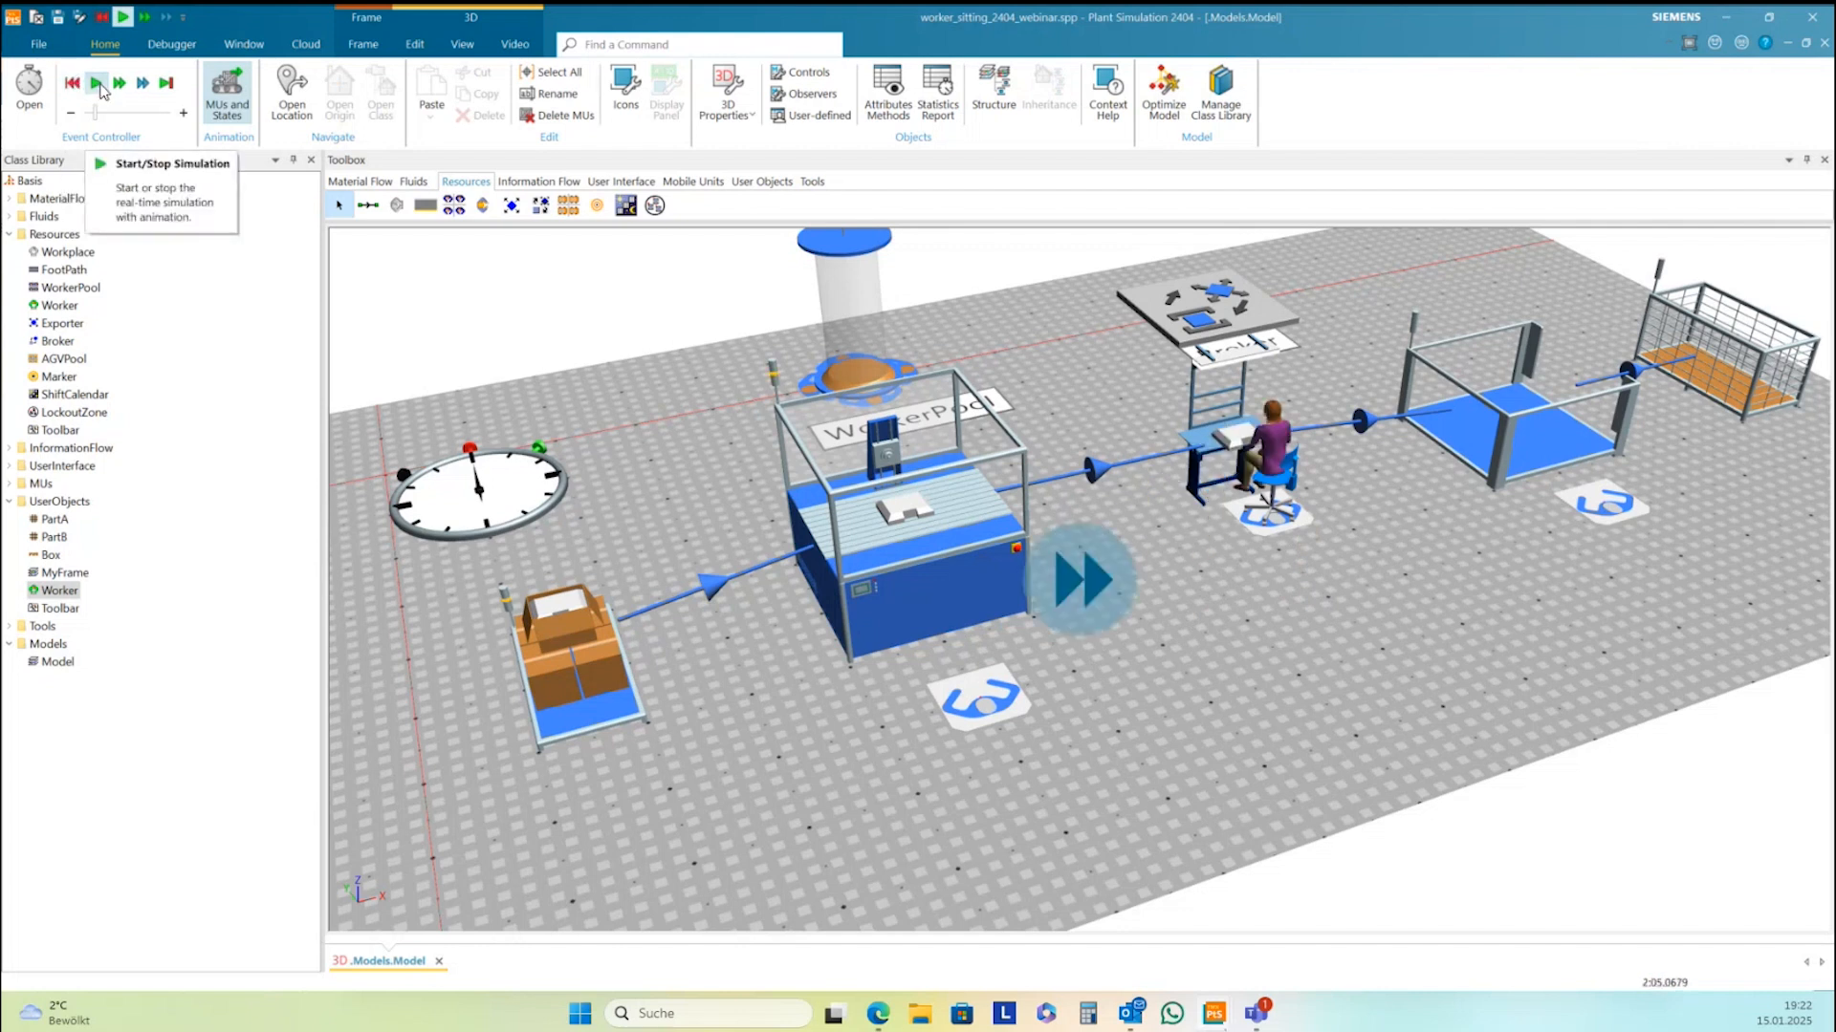
click(100, 86)
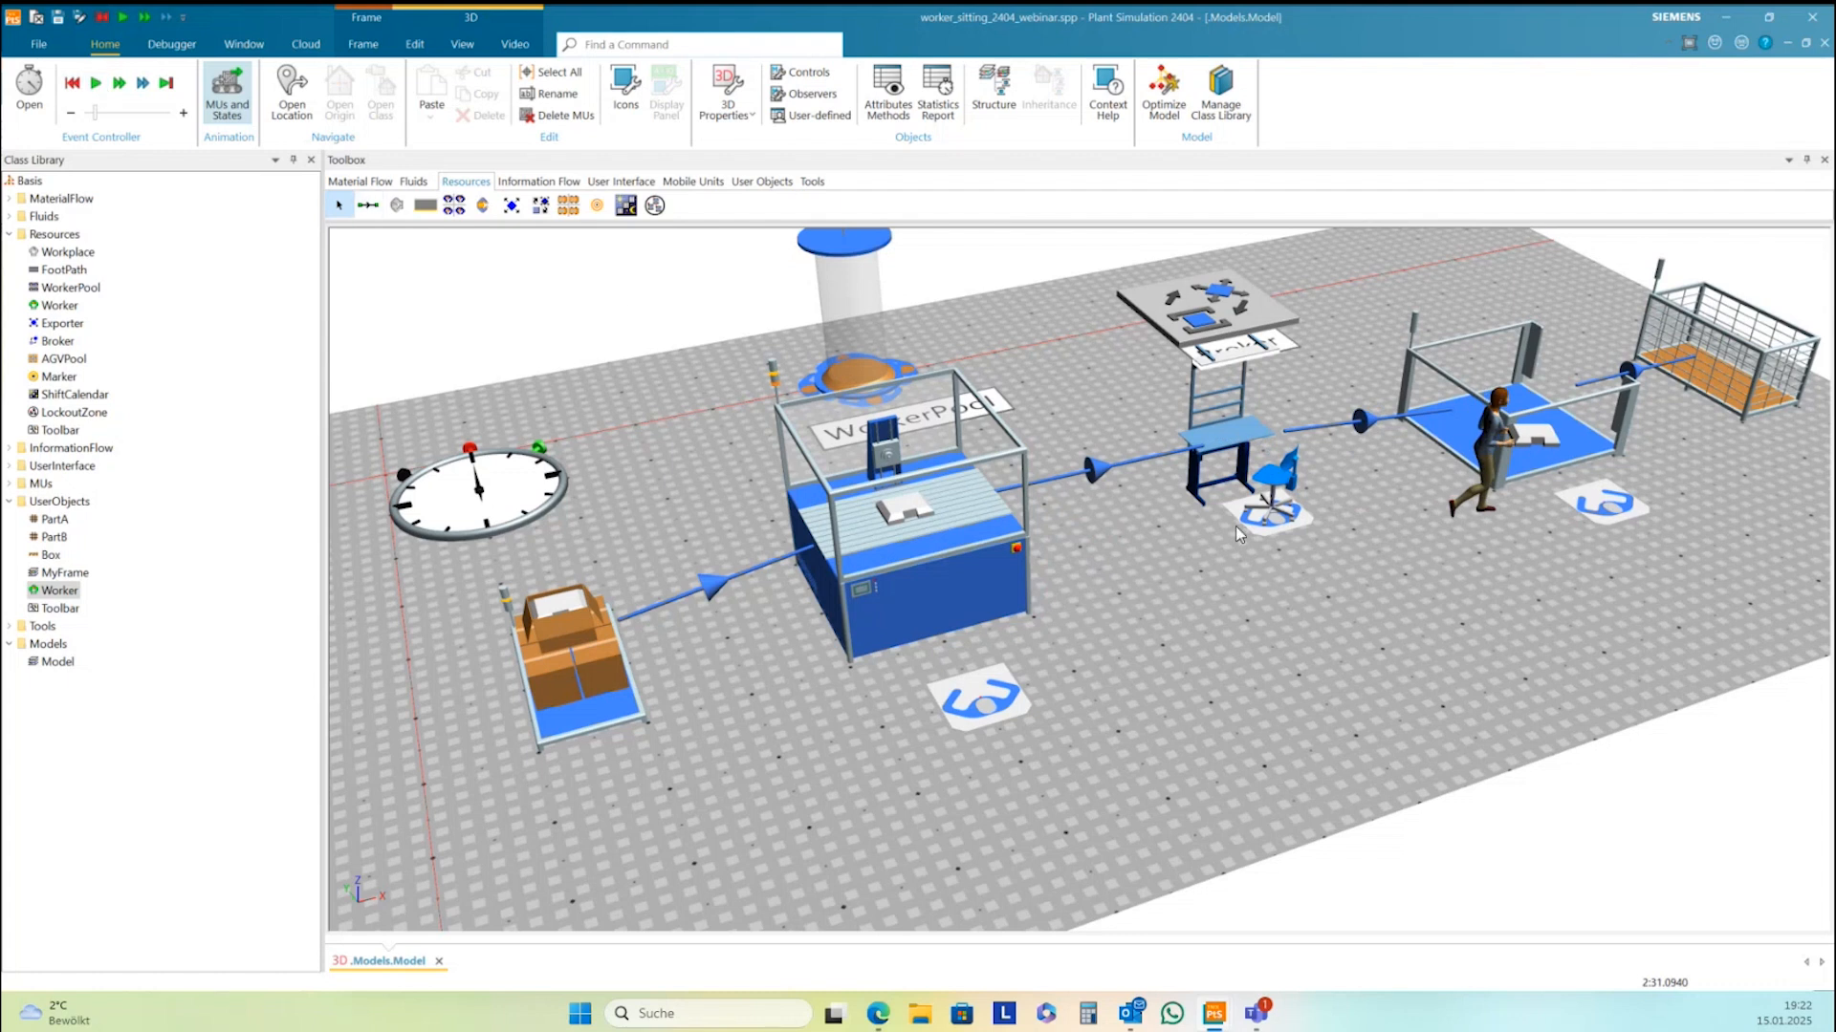
Open the control settings of Workplace1 at the inspection desk's chair
click(1283, 533)
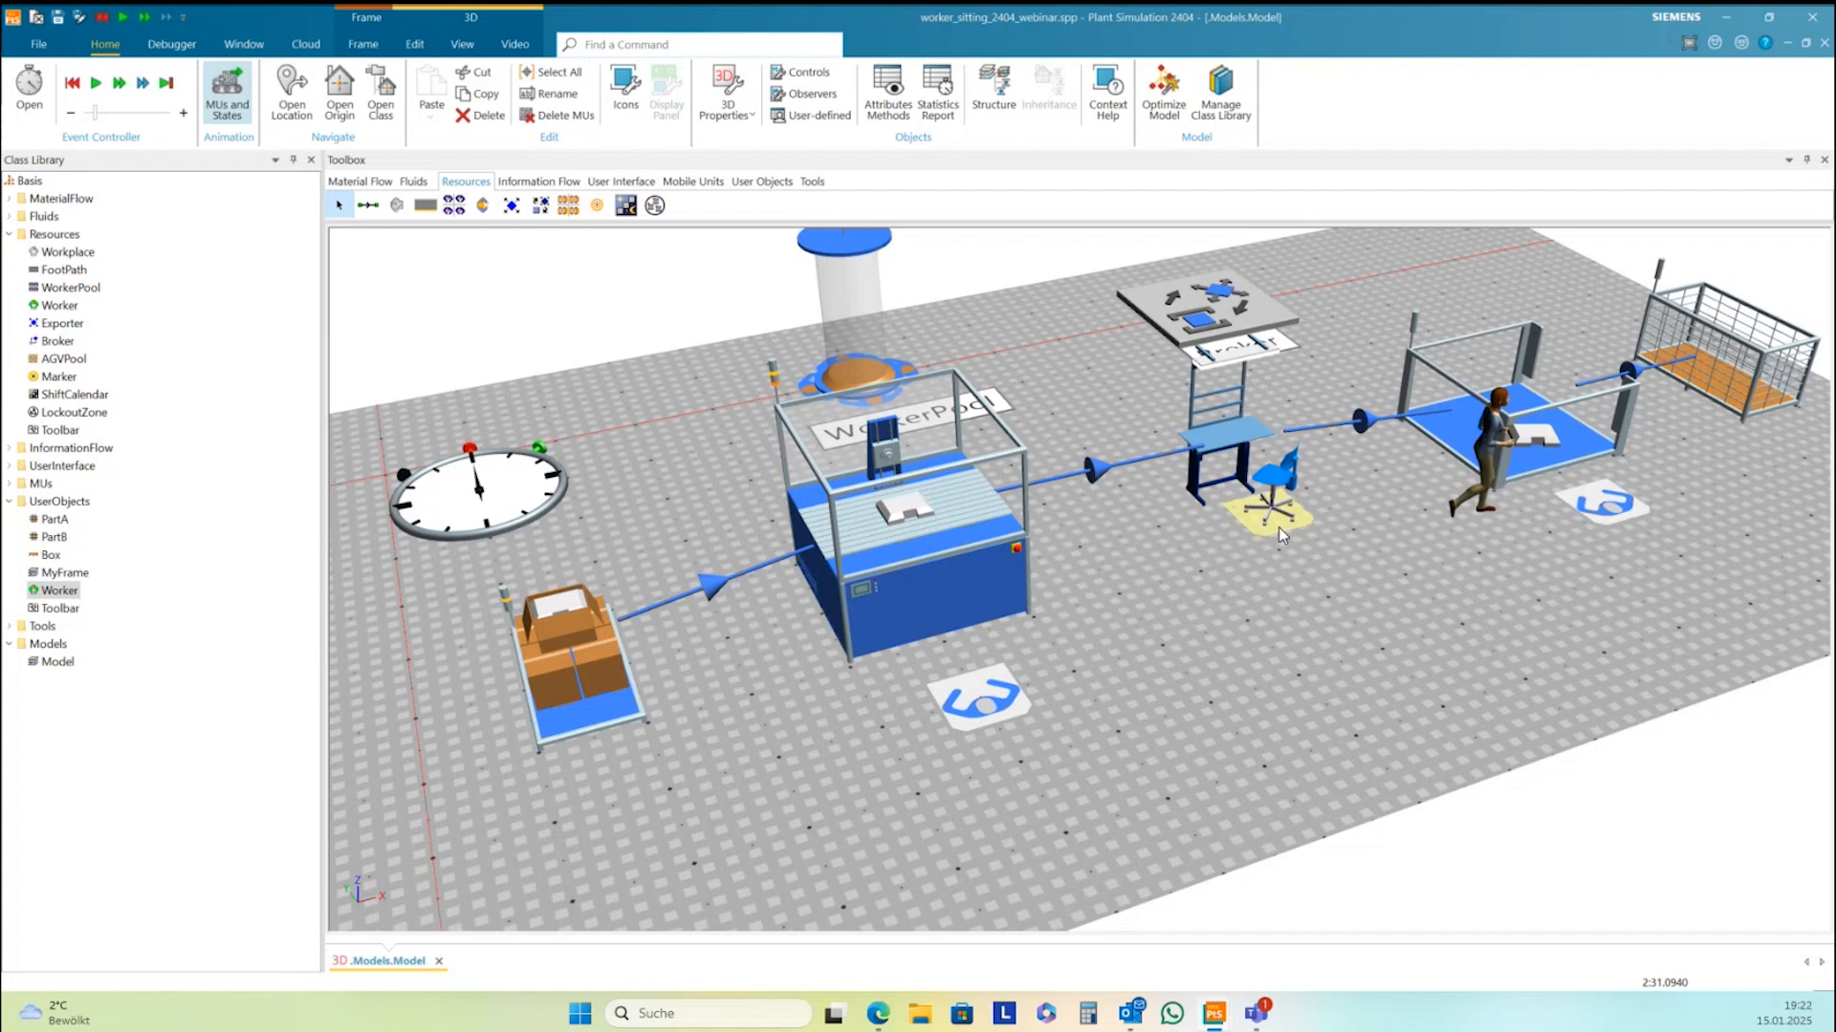
mouse_move(1488, 461)
mouse_move(1278, 527)
double_click(1272, 527)
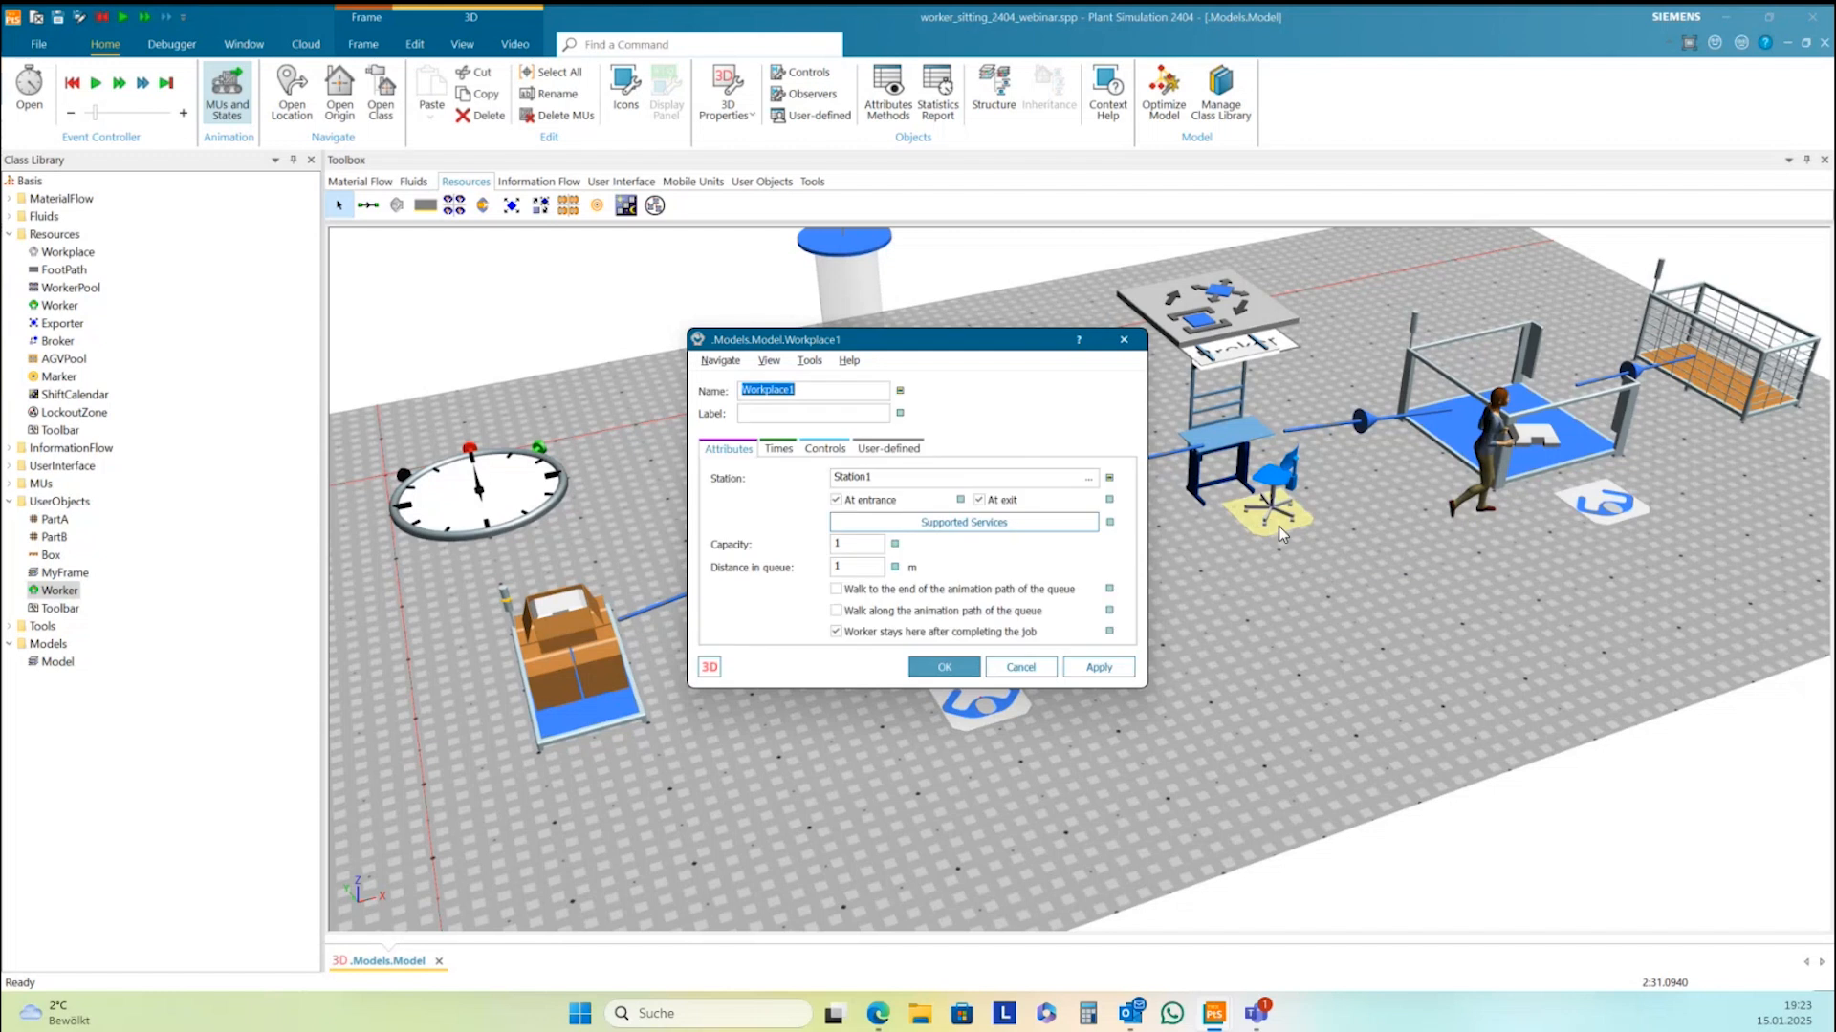
click(822, 448)
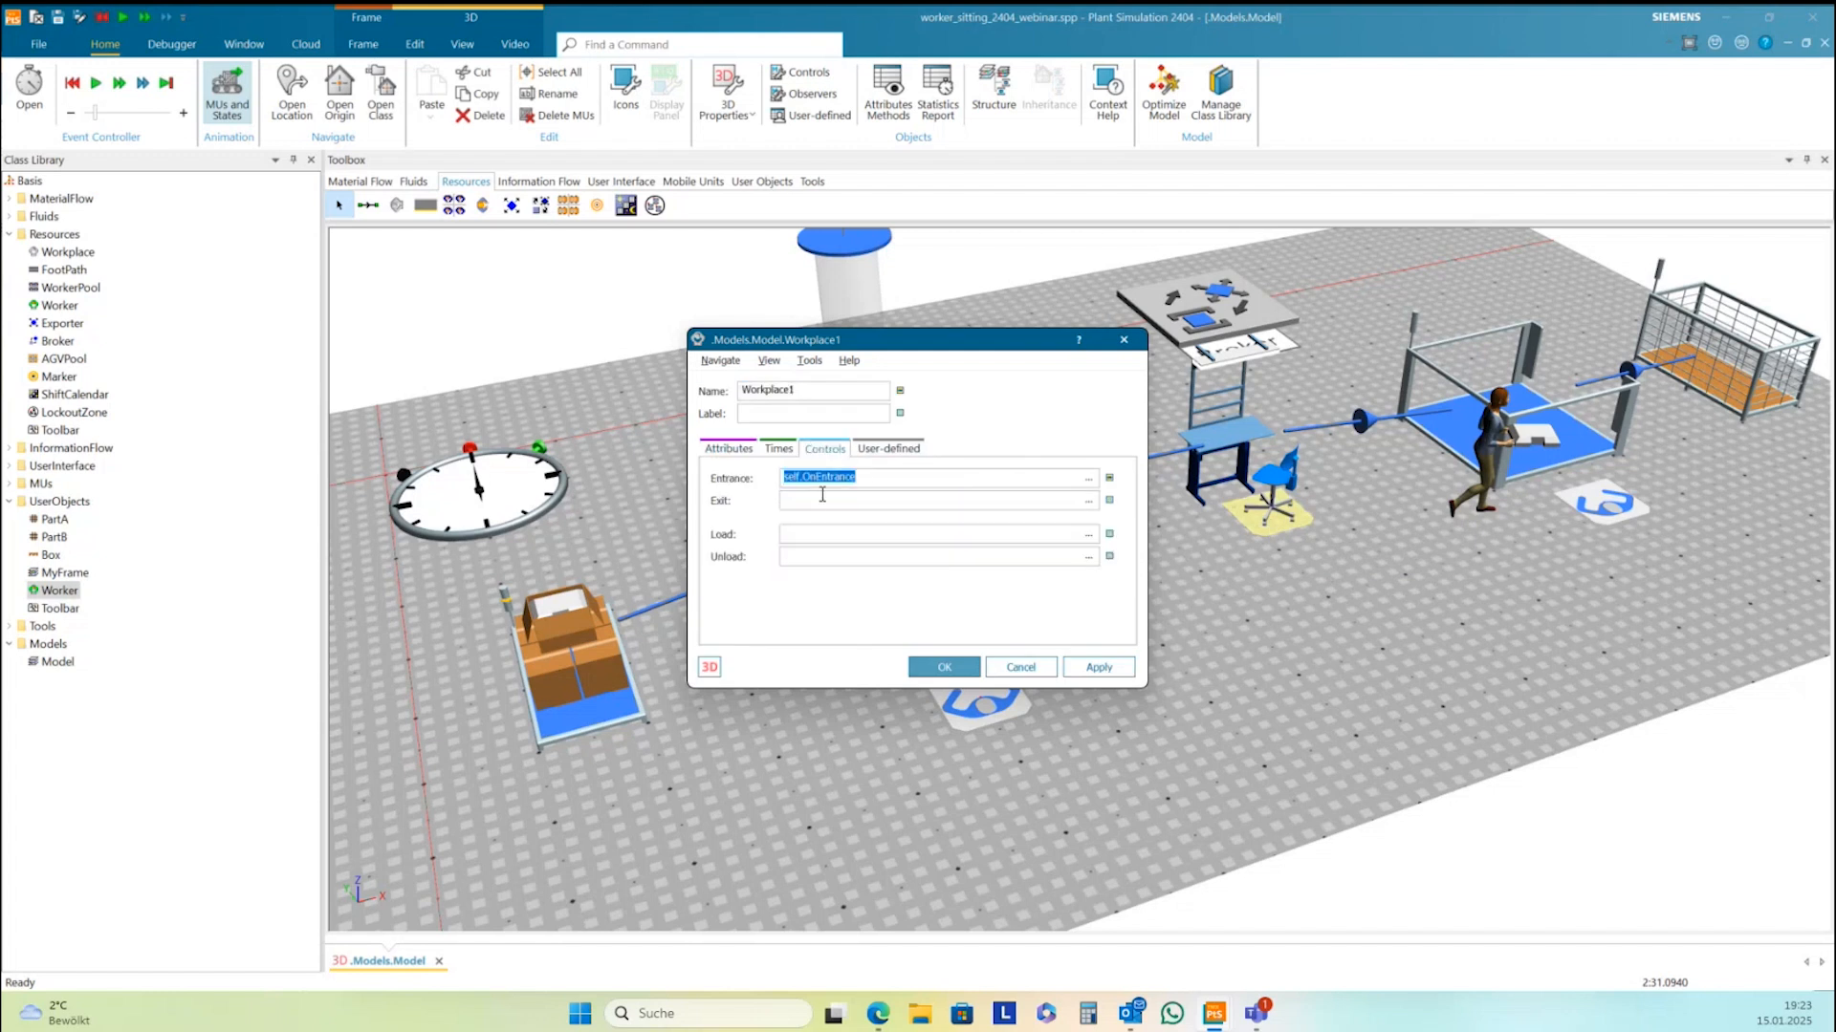
Create an internal exit control for Workplace1 and accept its settings
click(818, 501)
key(F4)
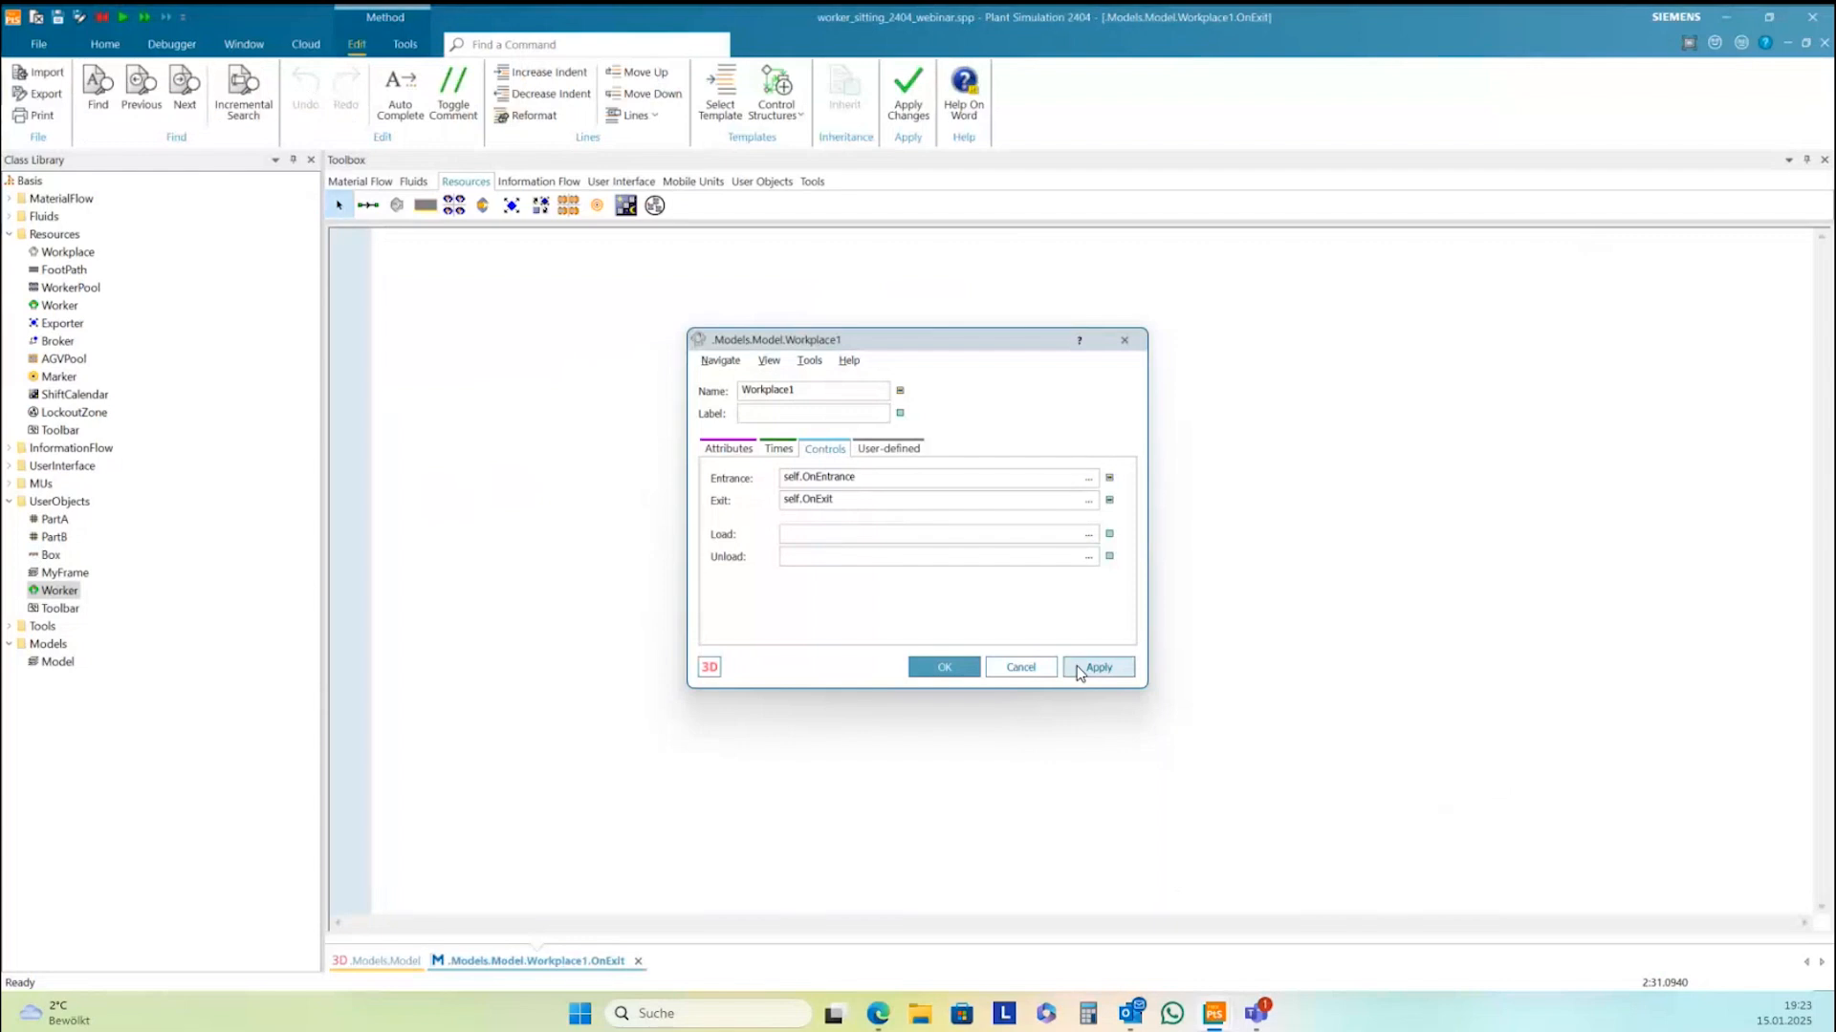
click(969, 676)
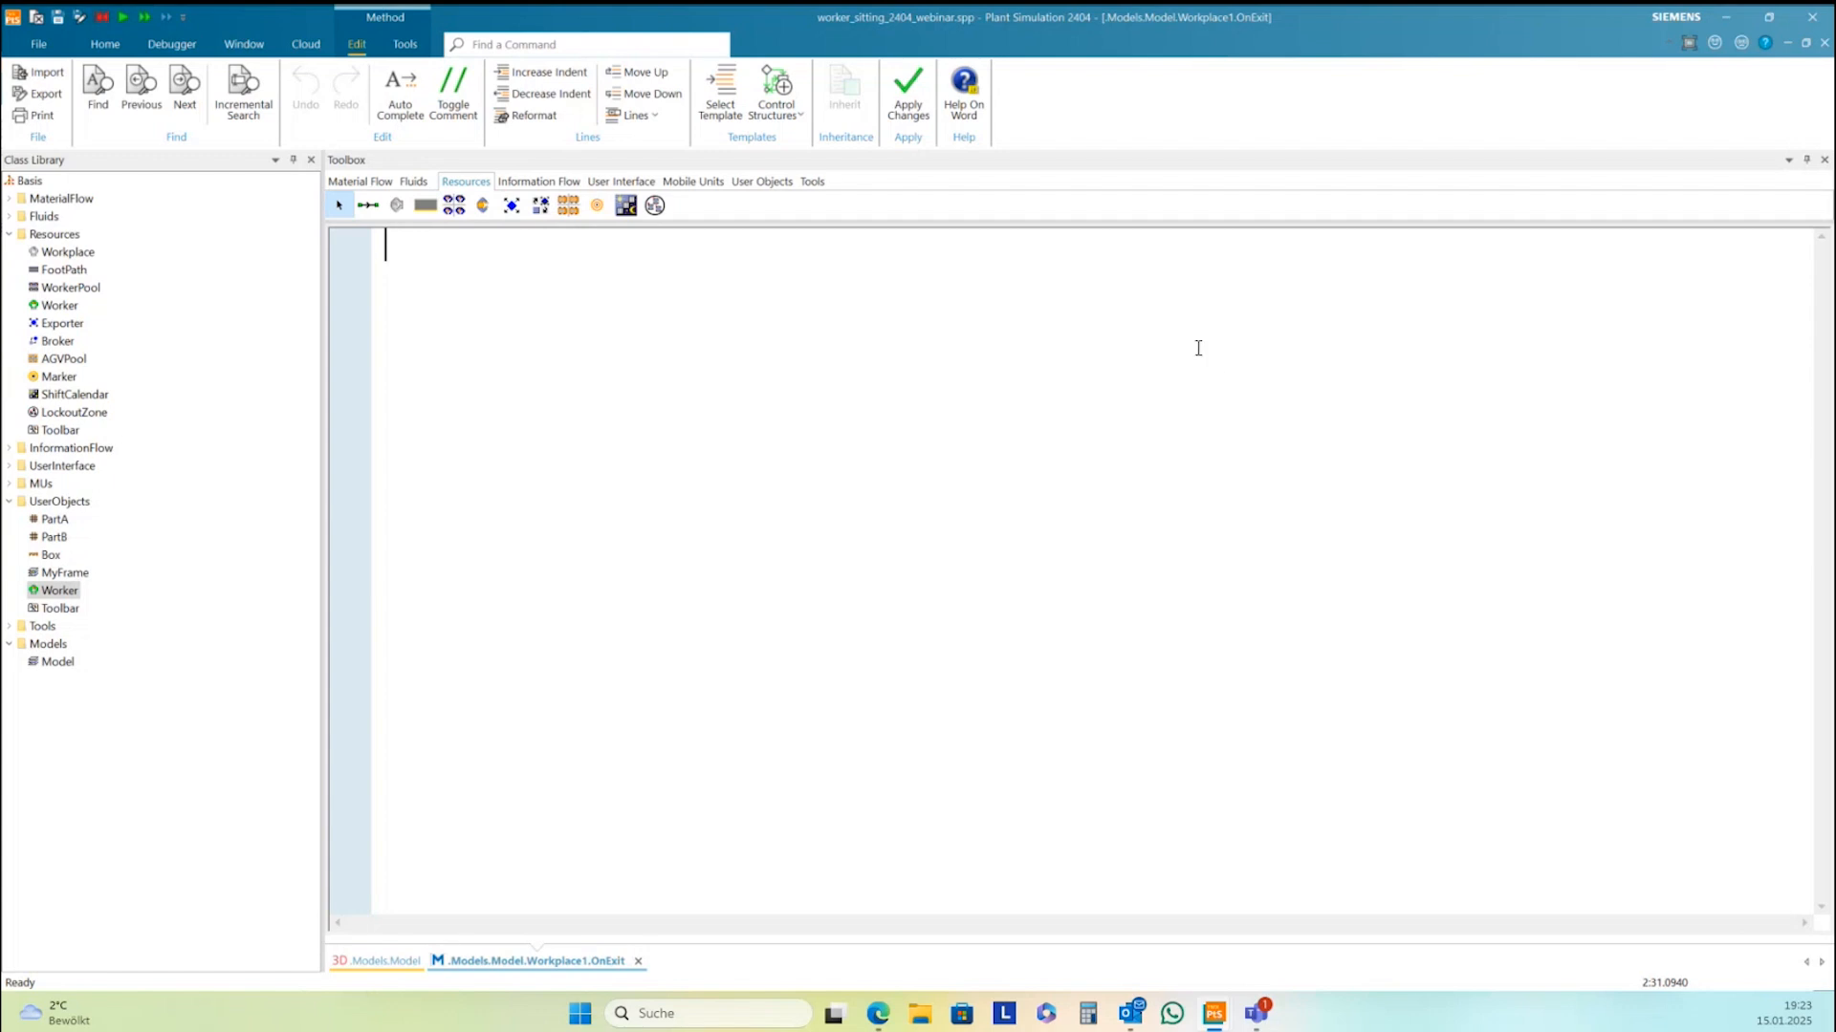
Write @._3D.hideGraphicGroup("sitting") in Workplace1's OnExit method, apply the code and close the method
text(@._3)
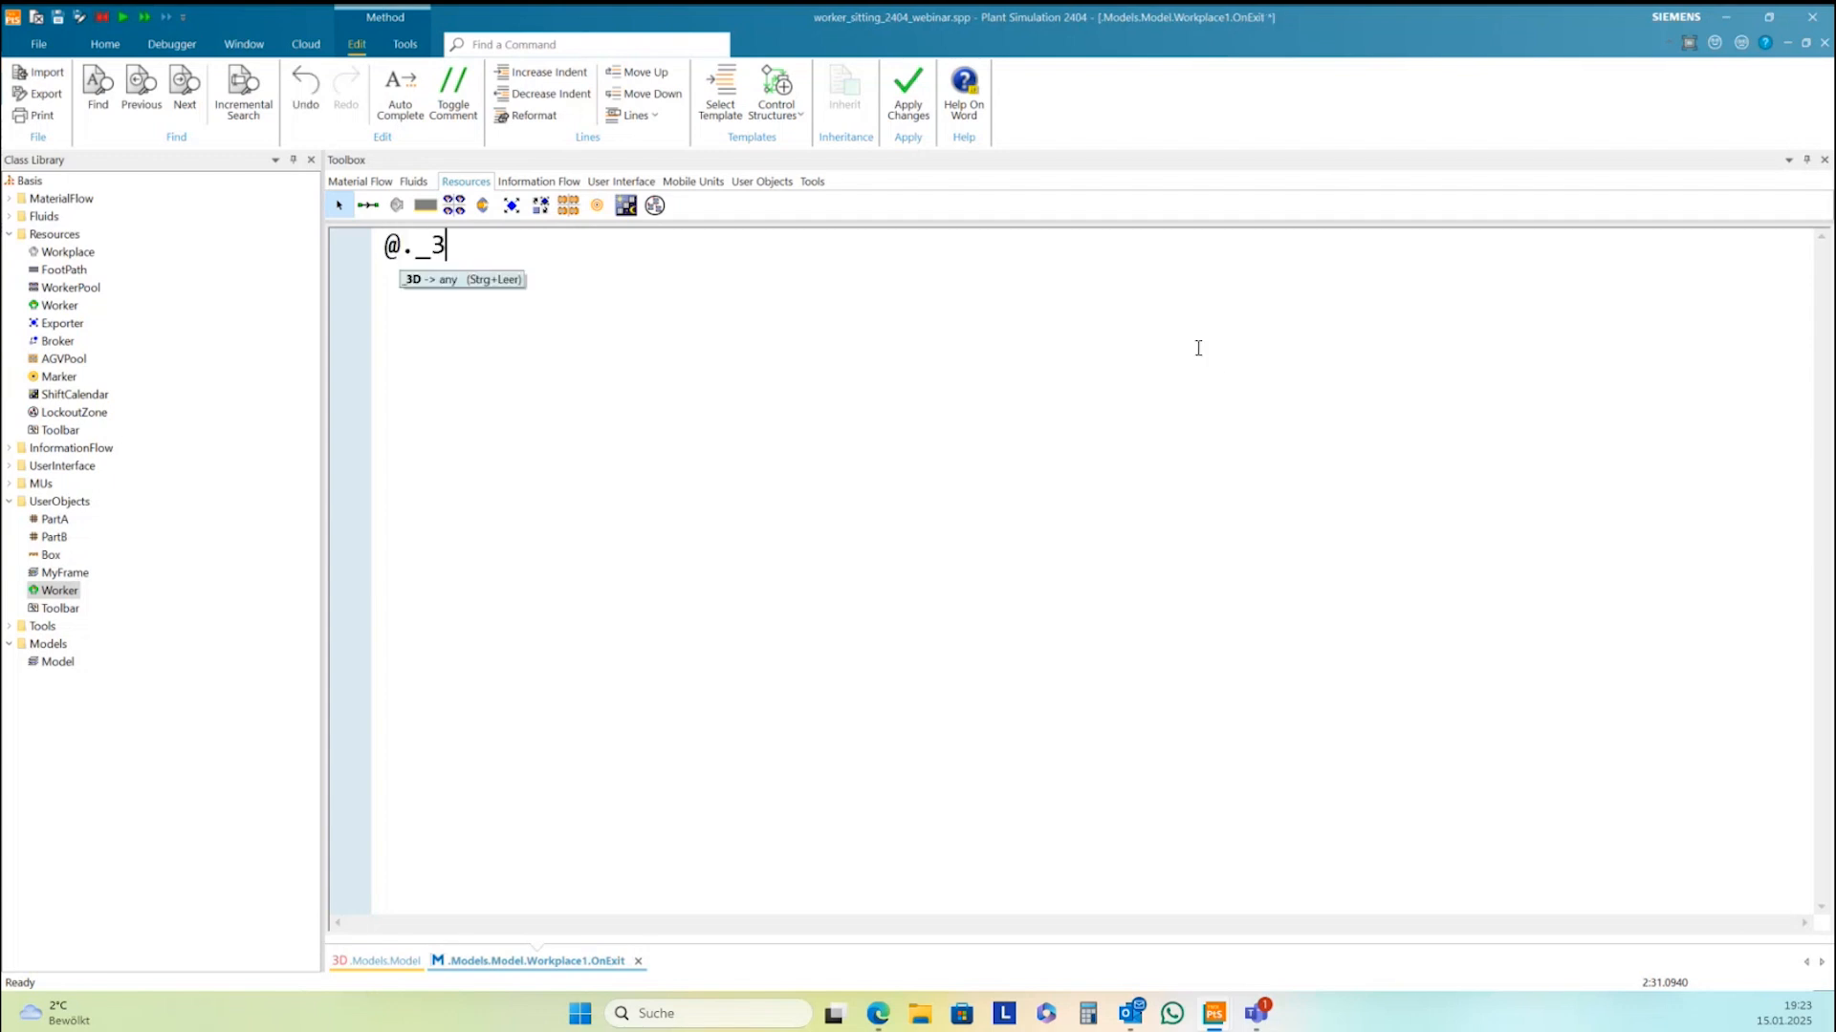
text(D.)
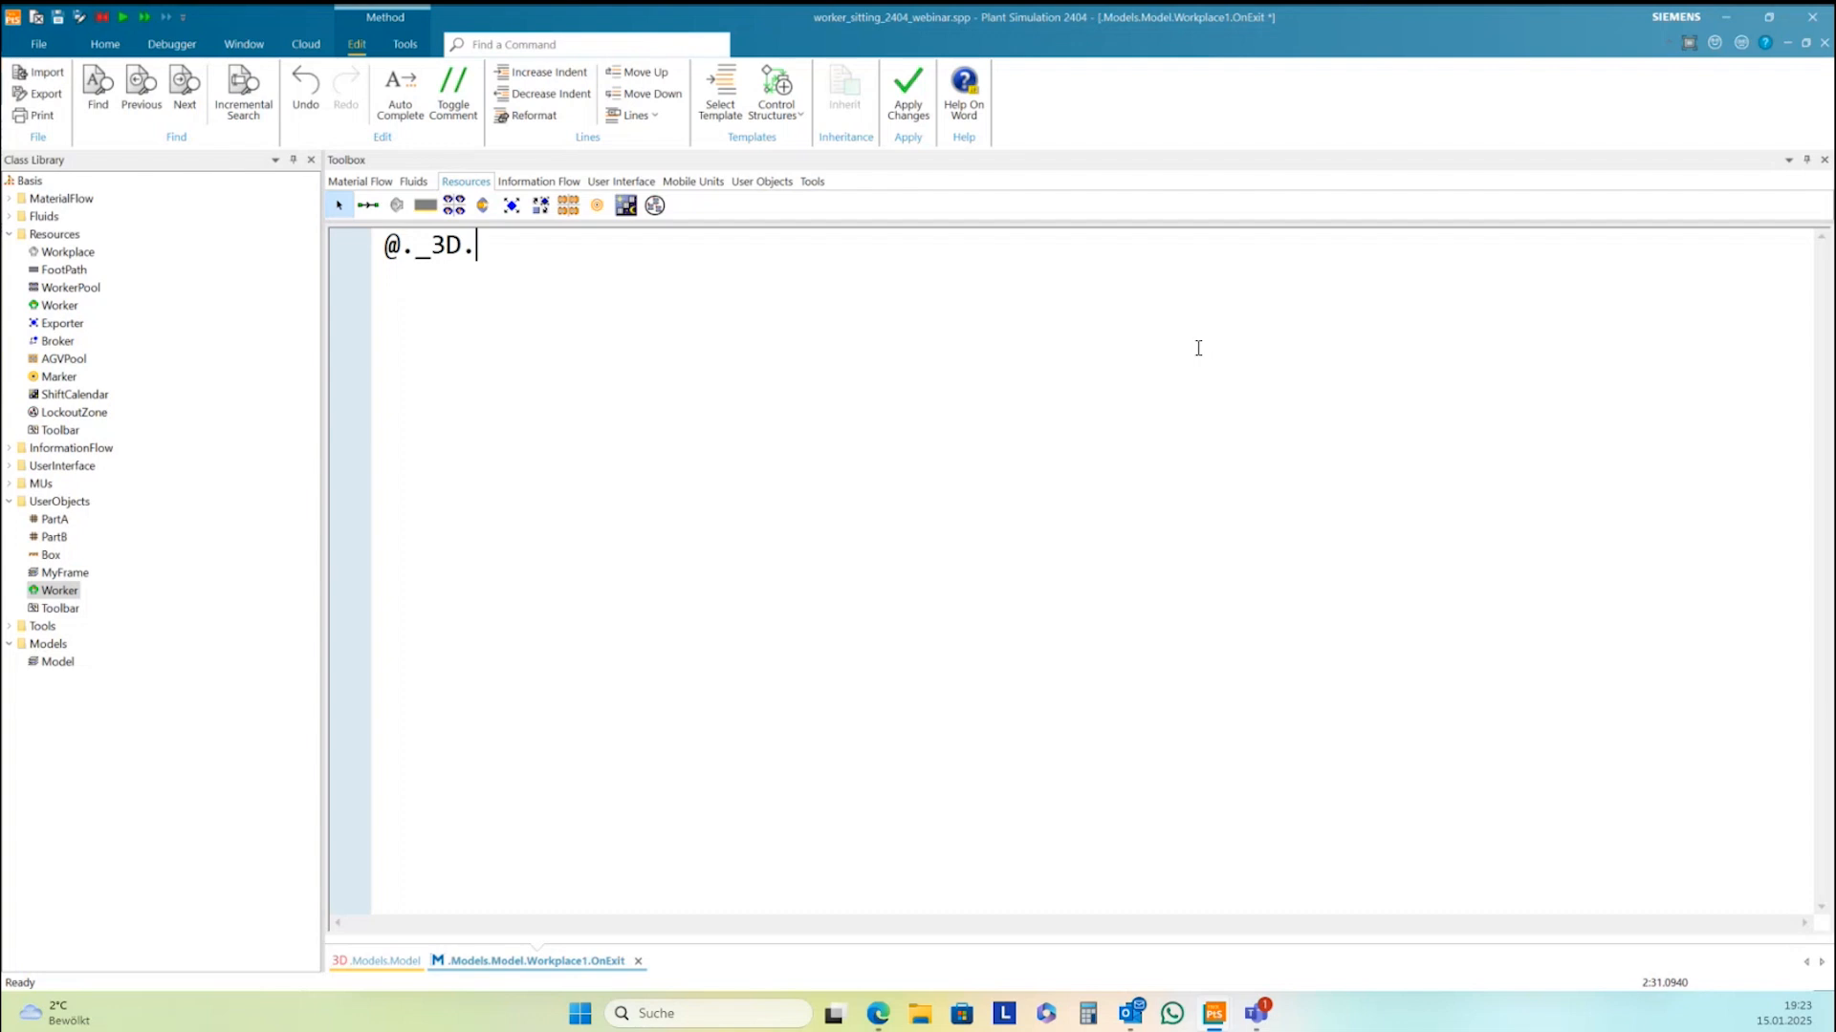
text(hideGraphicG)
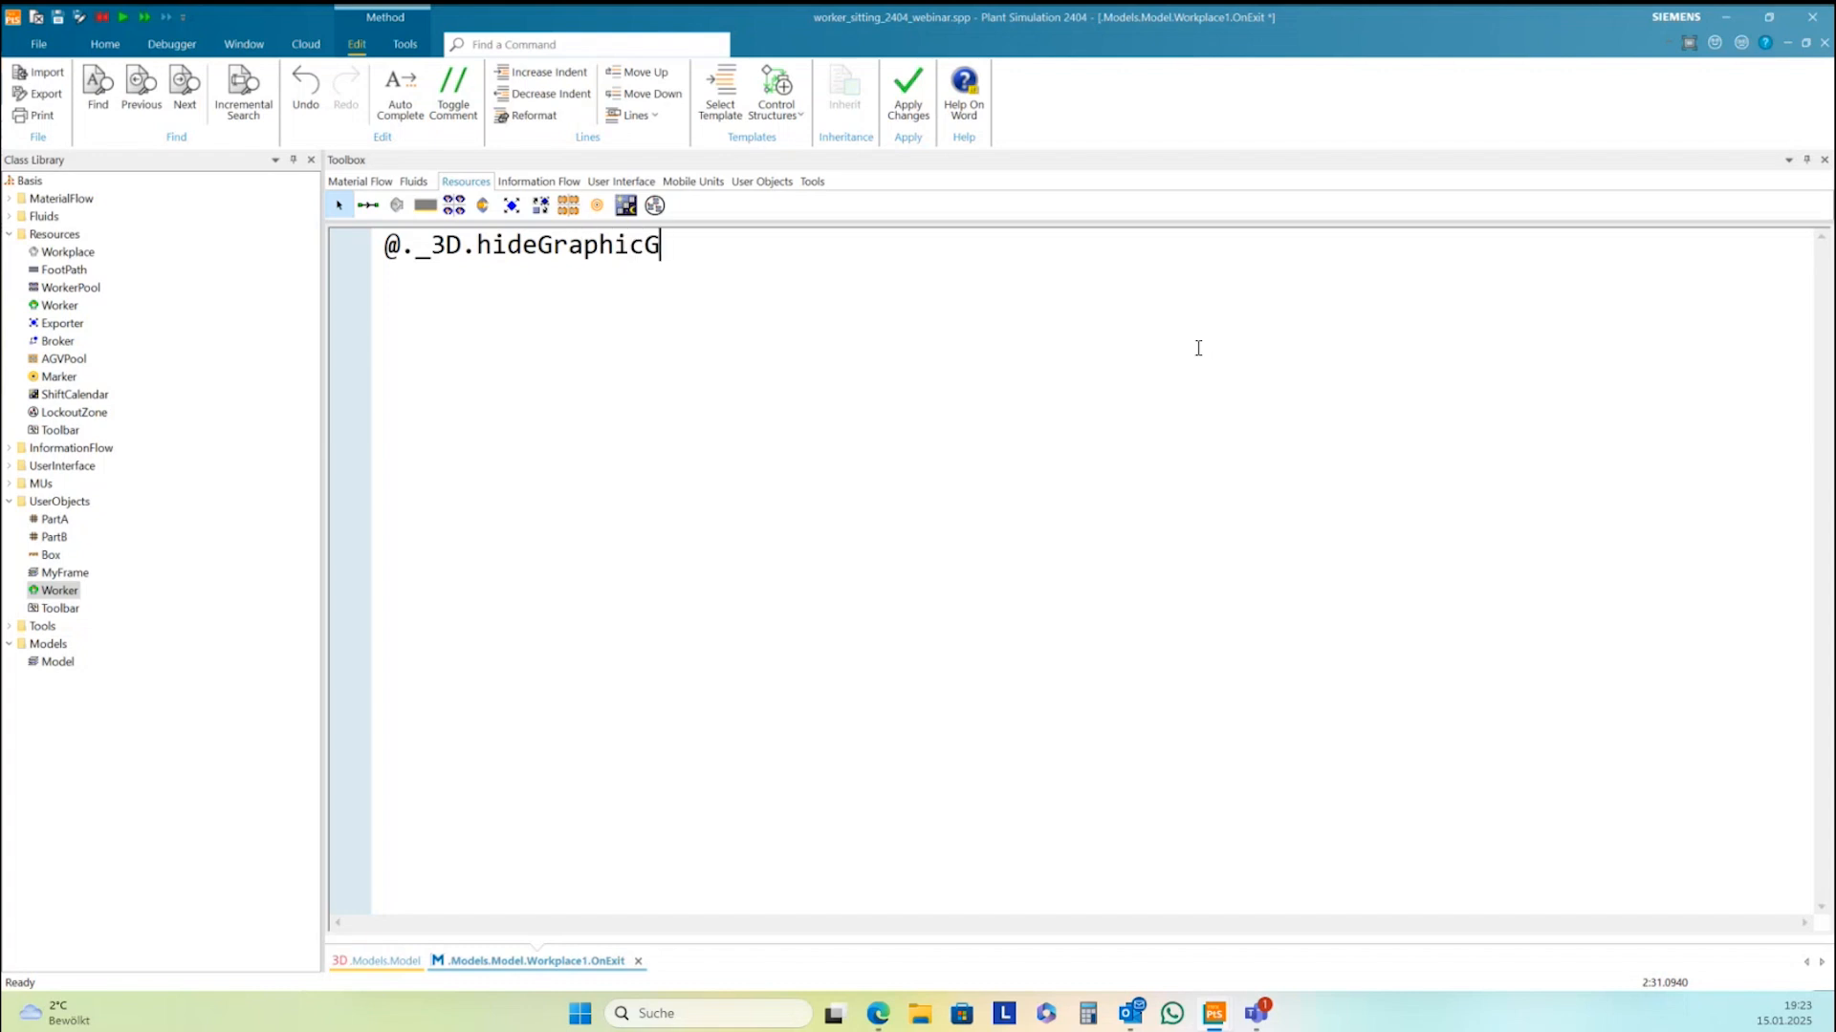
text(roup("sitting)
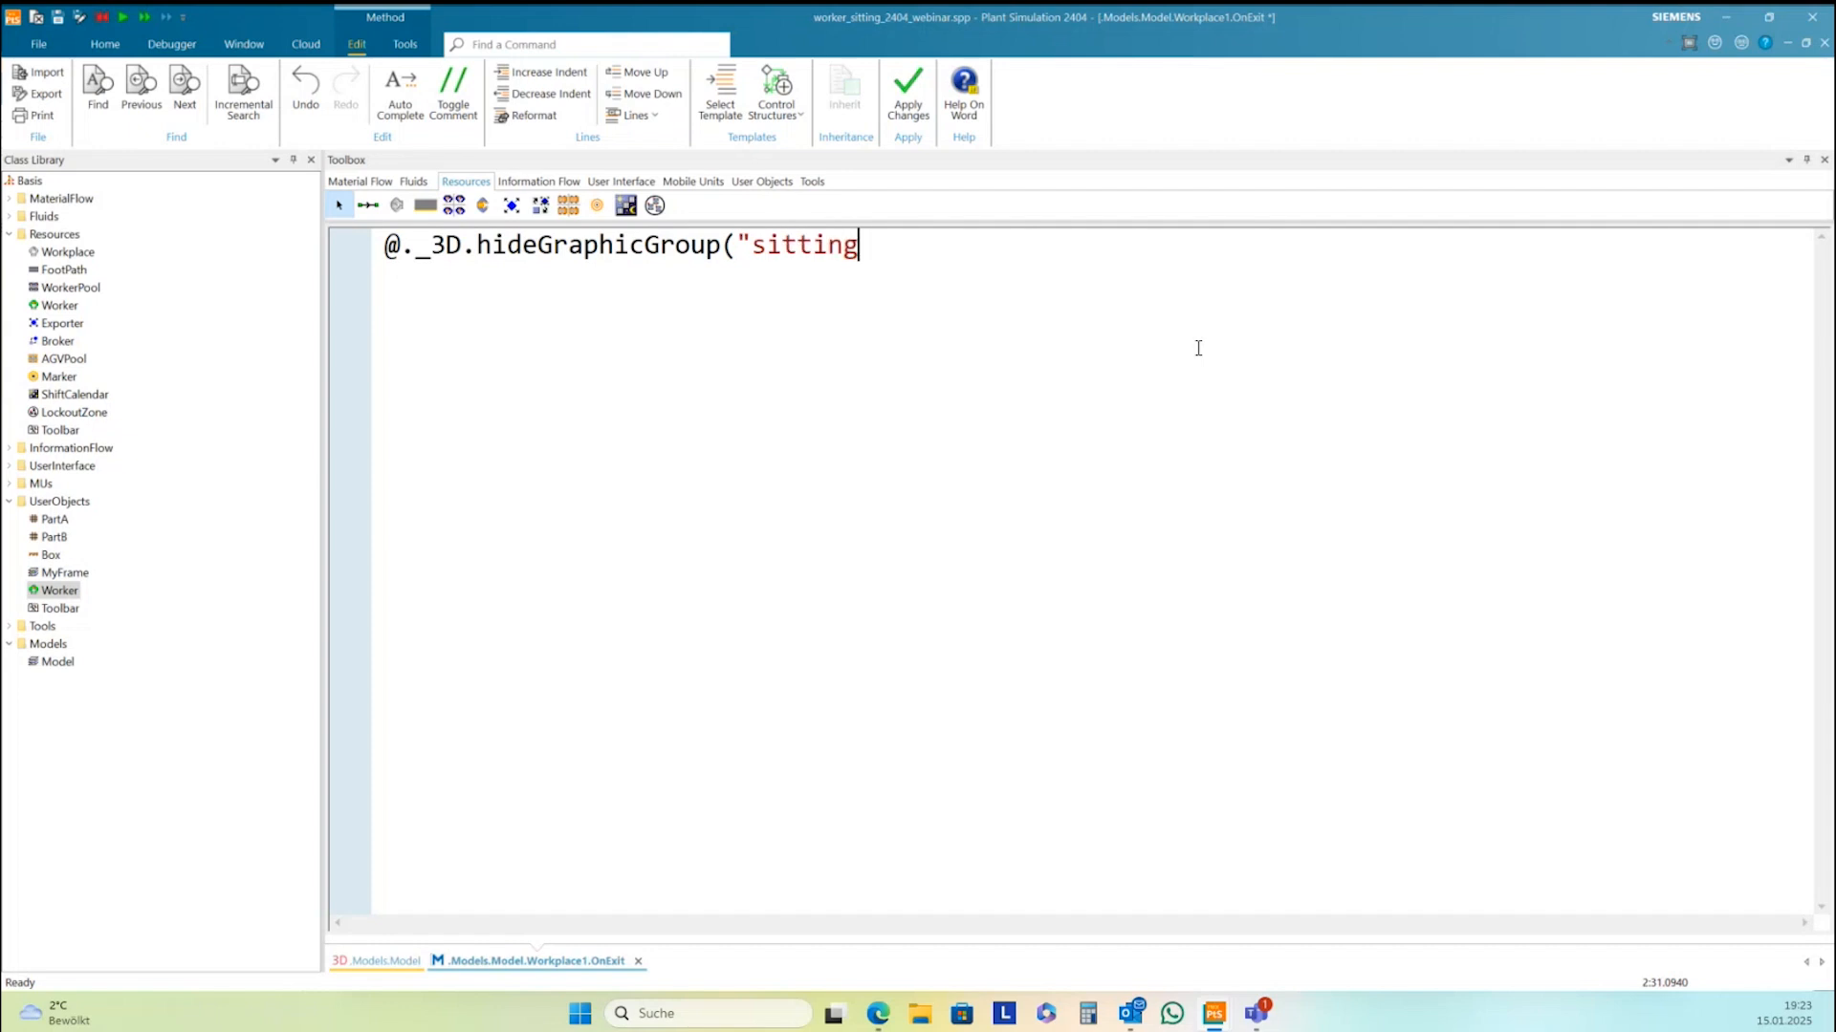
text("))
key(F7)
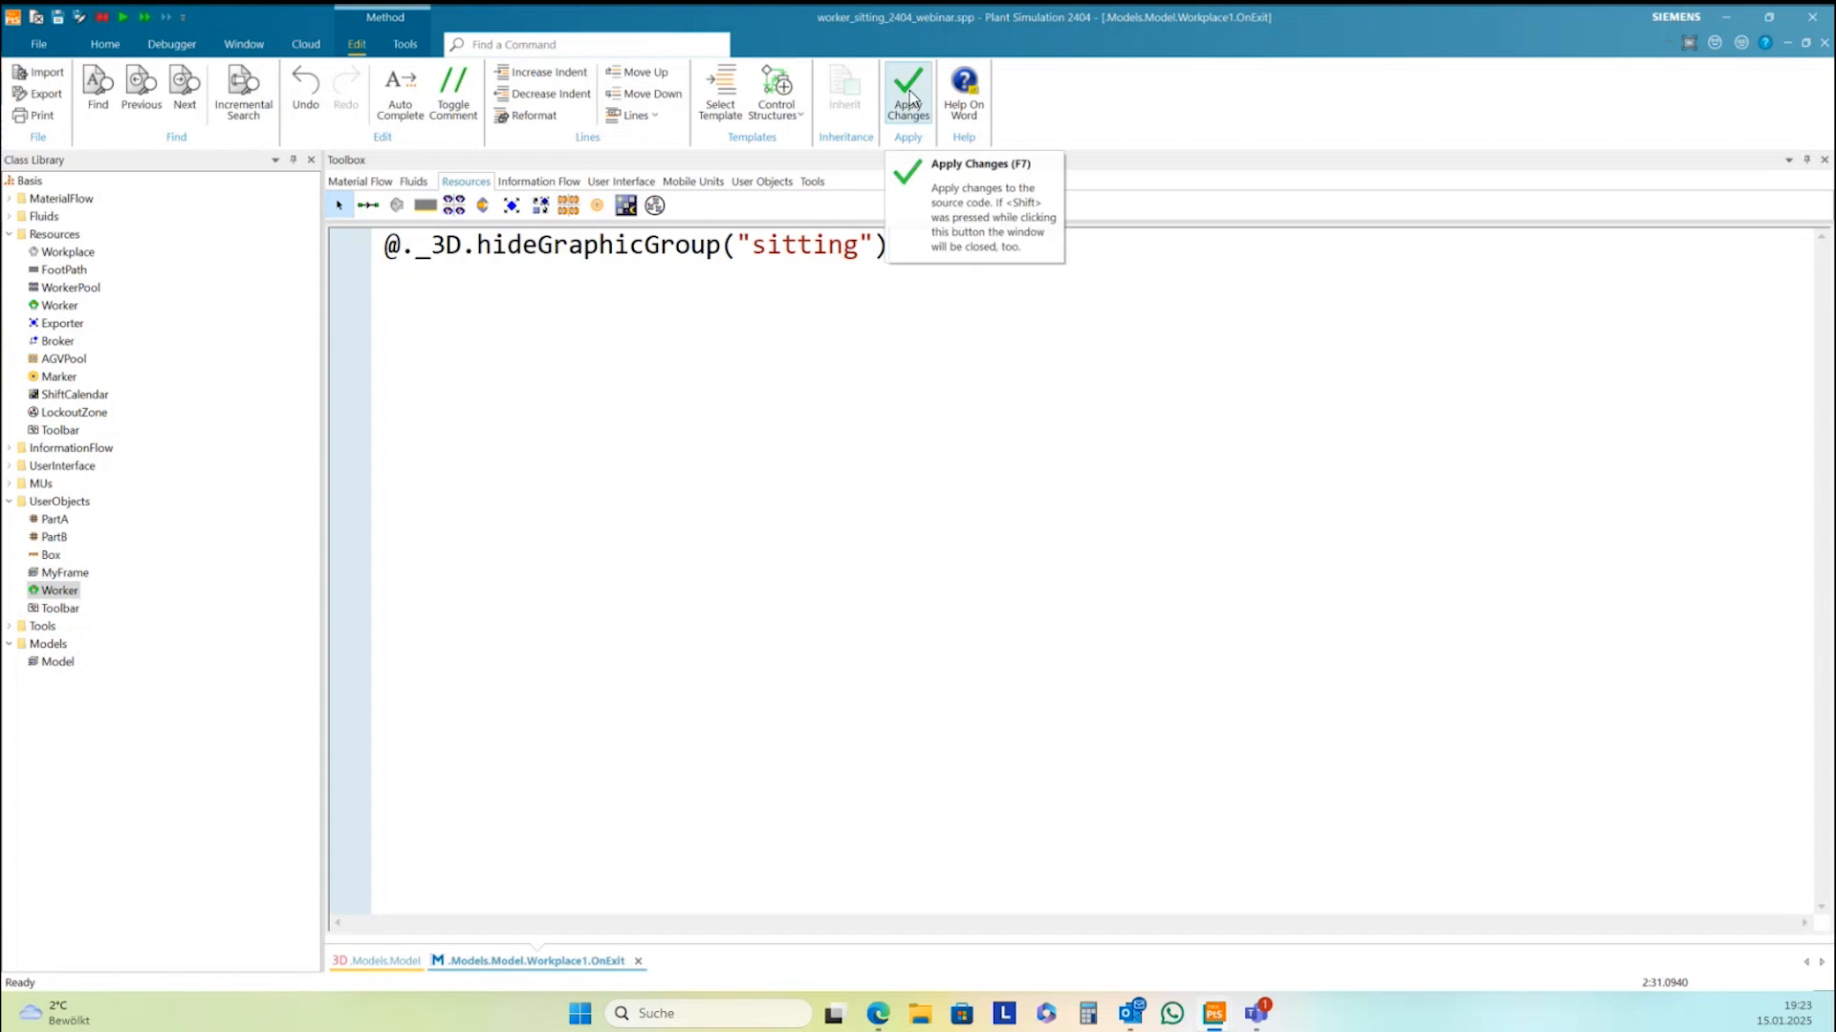
click(1823, 45)
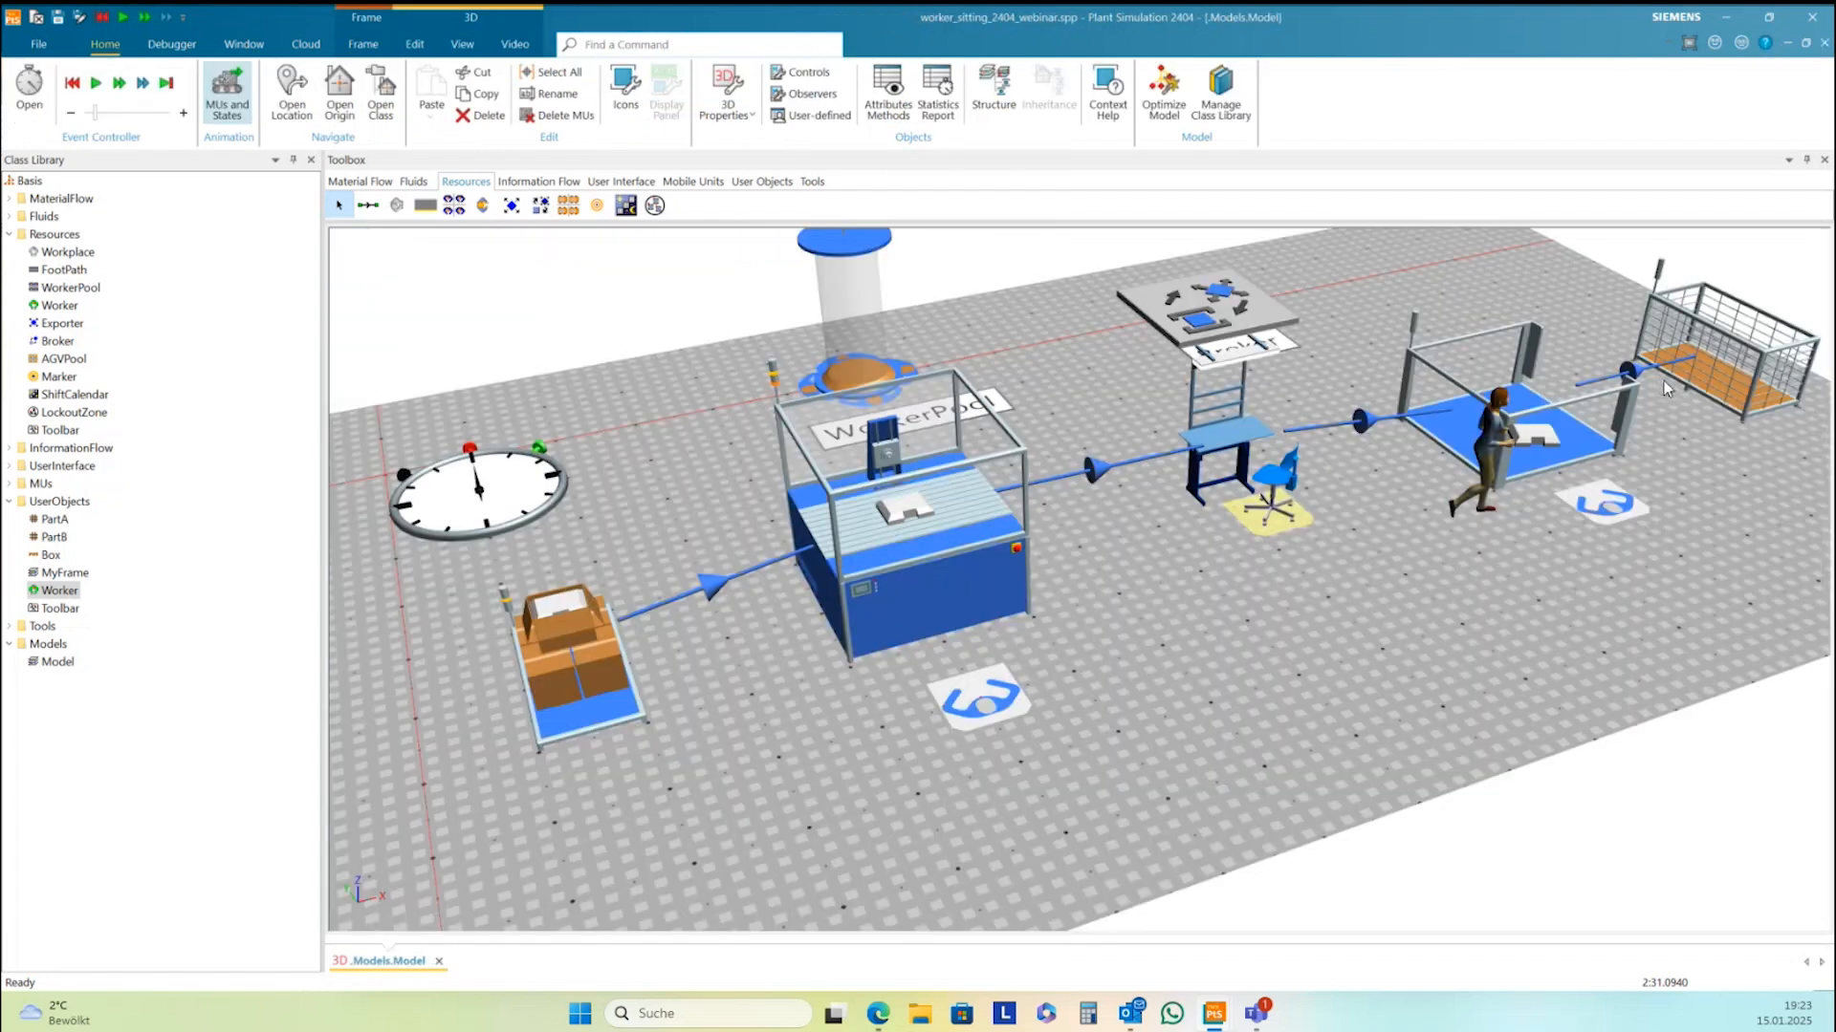
Reset and run the simulation, pausing and resuming it to check the worker's sitting graphic at the desk workplace
drag(1498, 593, 1377, 610)
click(1395, 620)
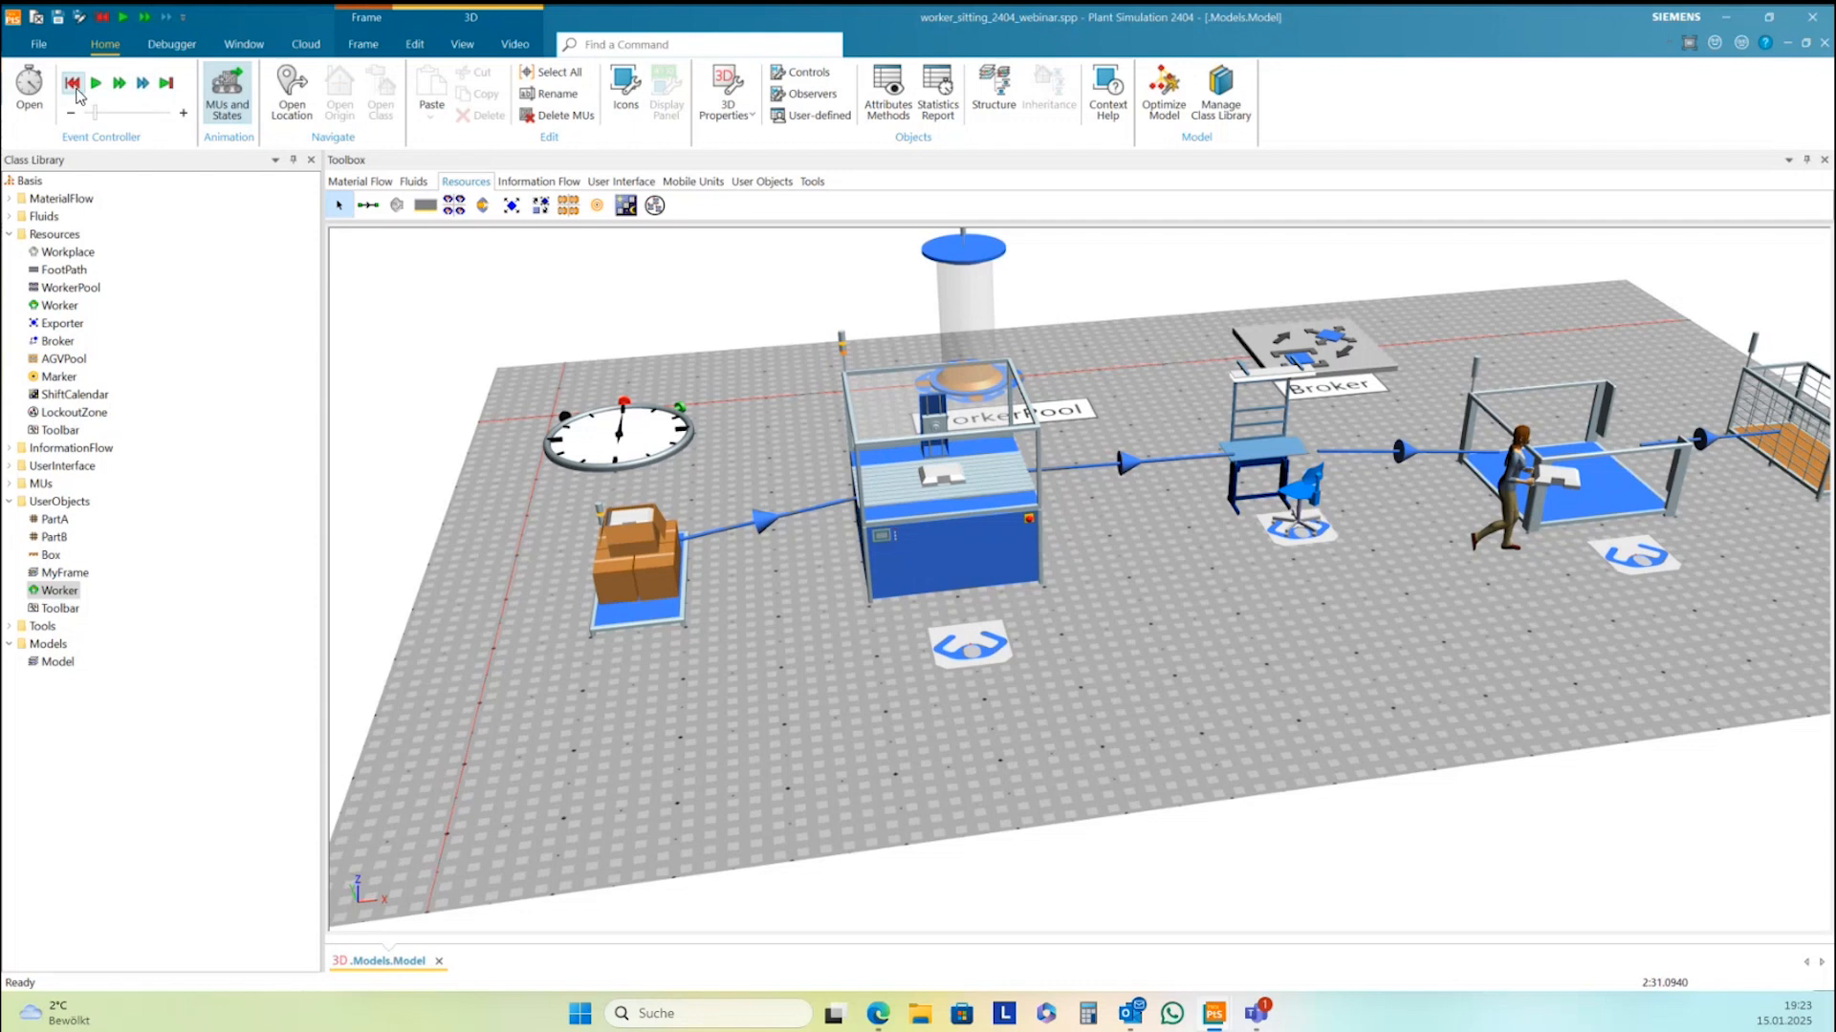
click(71, 83)
click(96, 84)
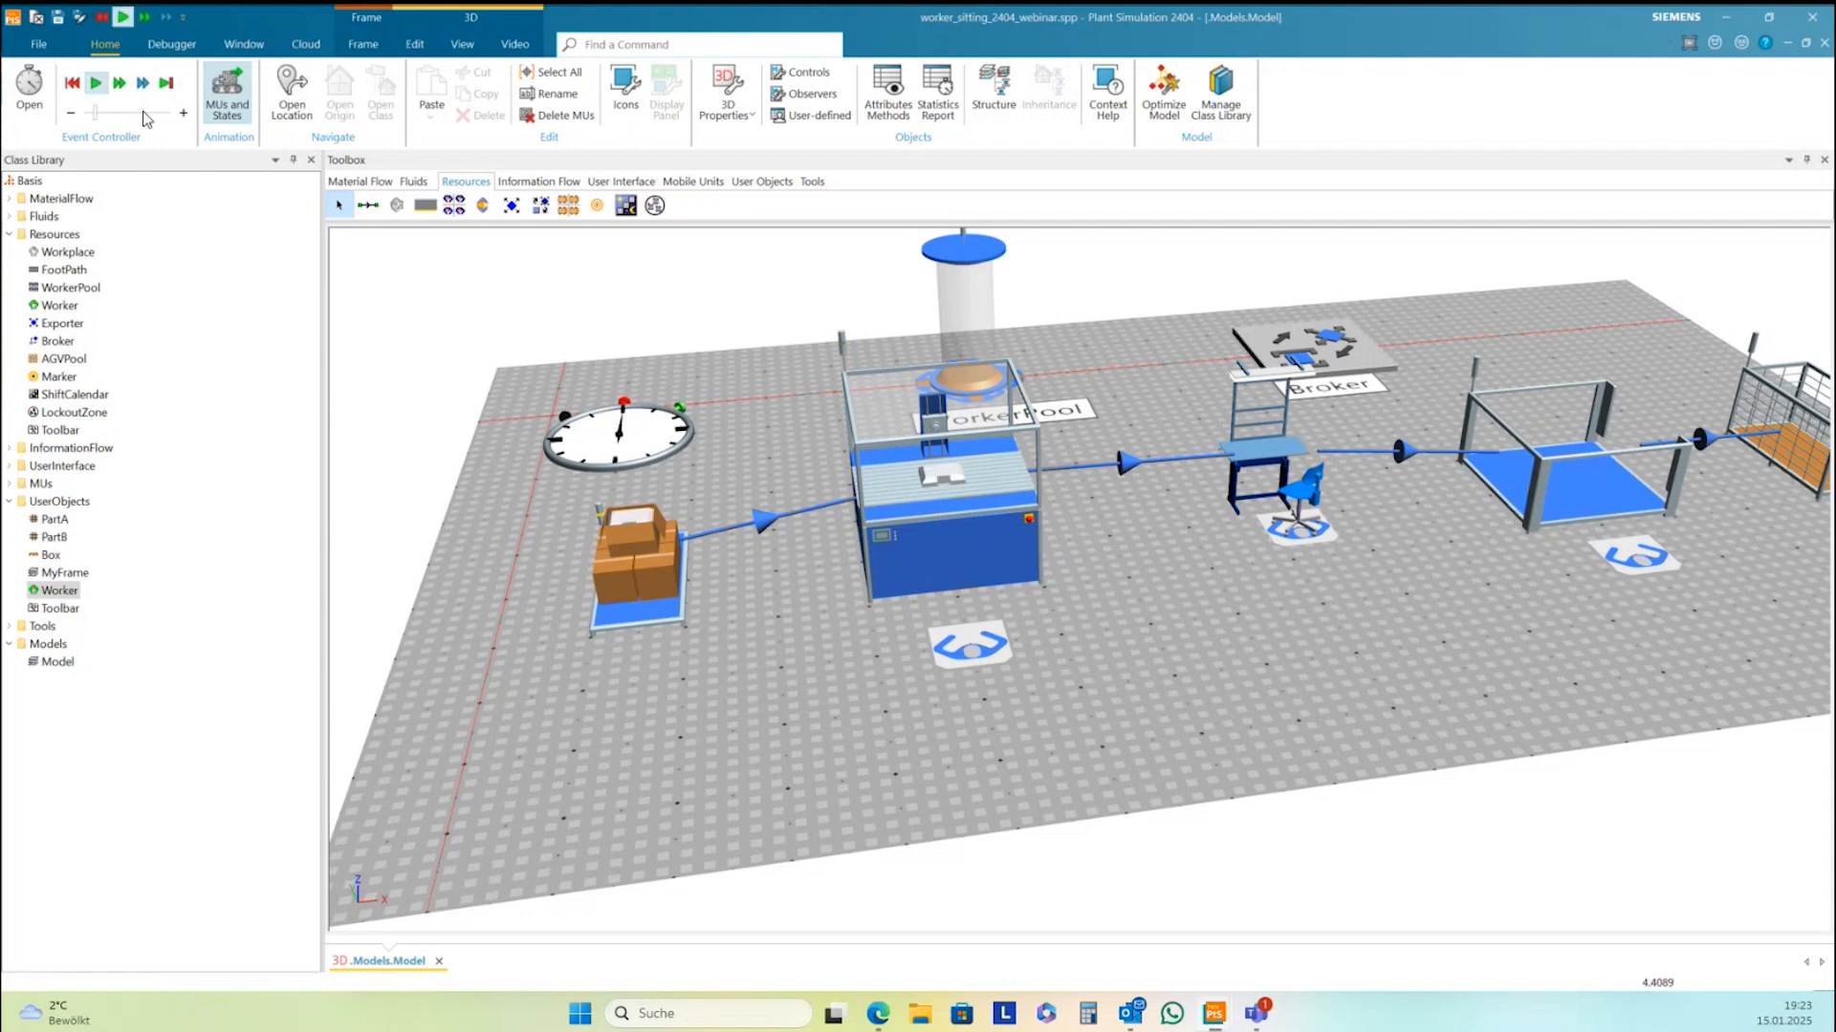
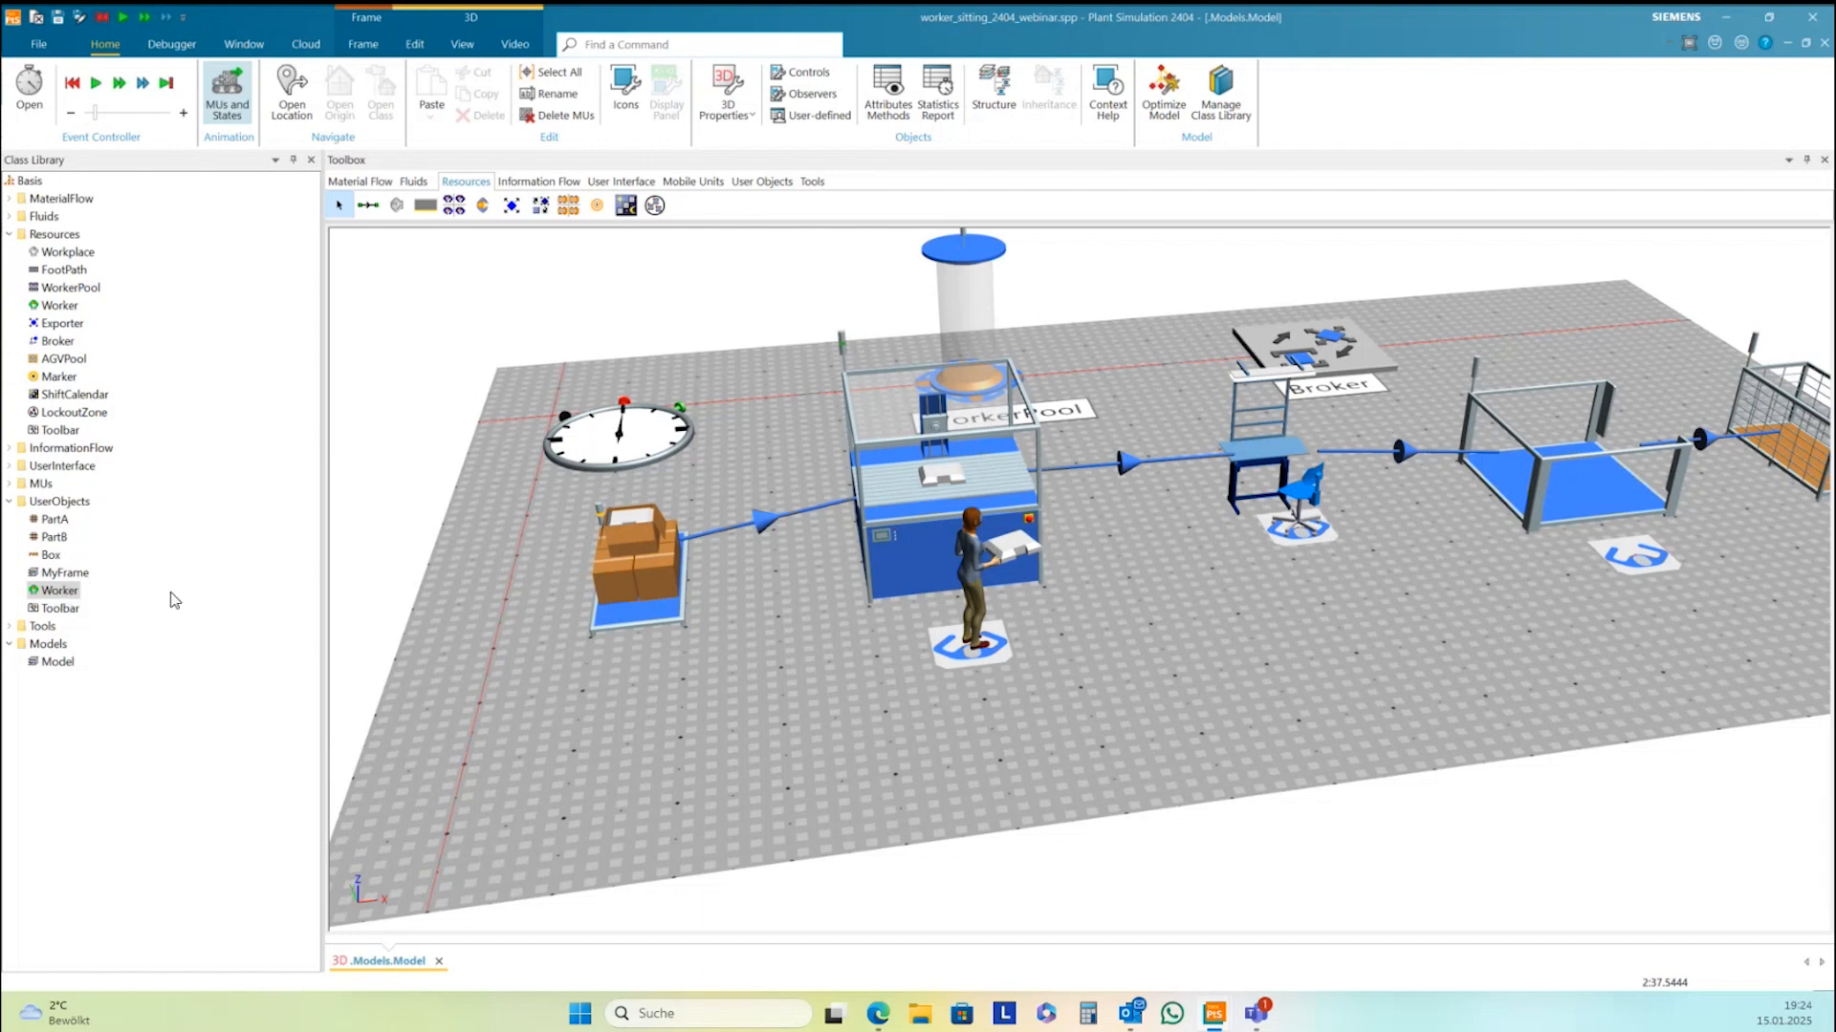
click(593, 640)
click(559, 663)
click(98, 85)
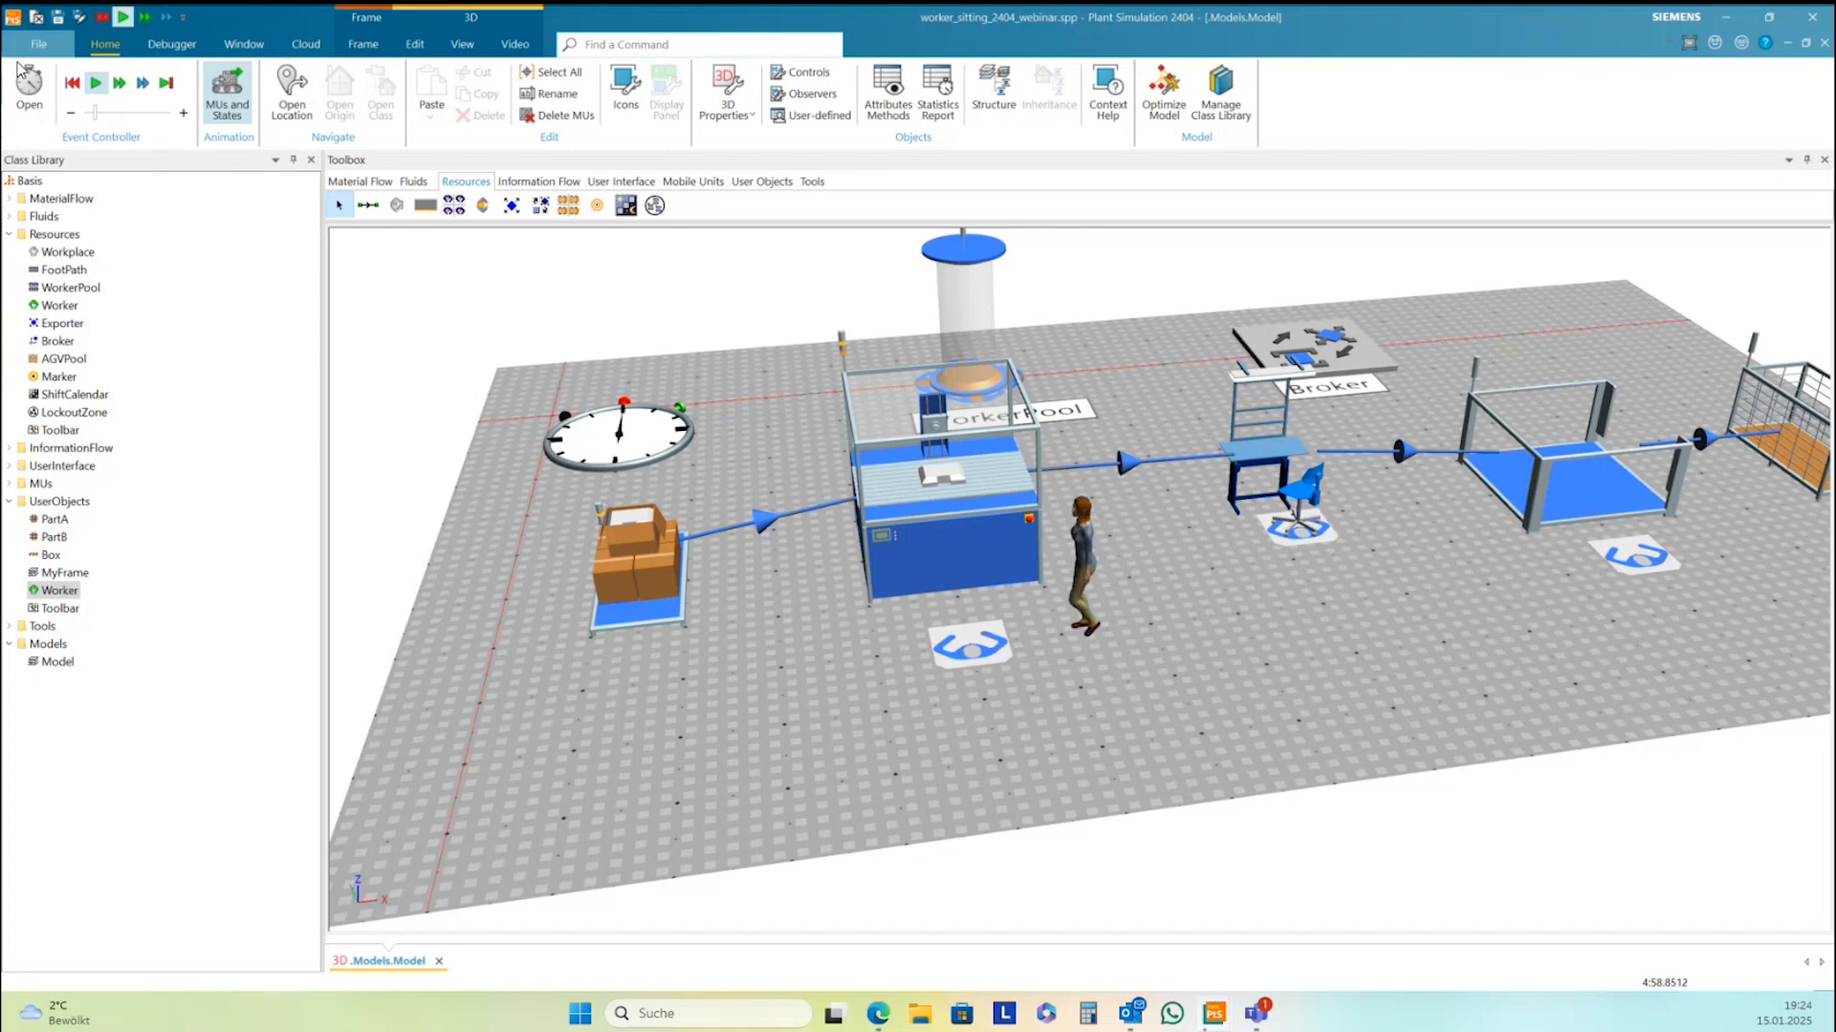
click(101, 85)
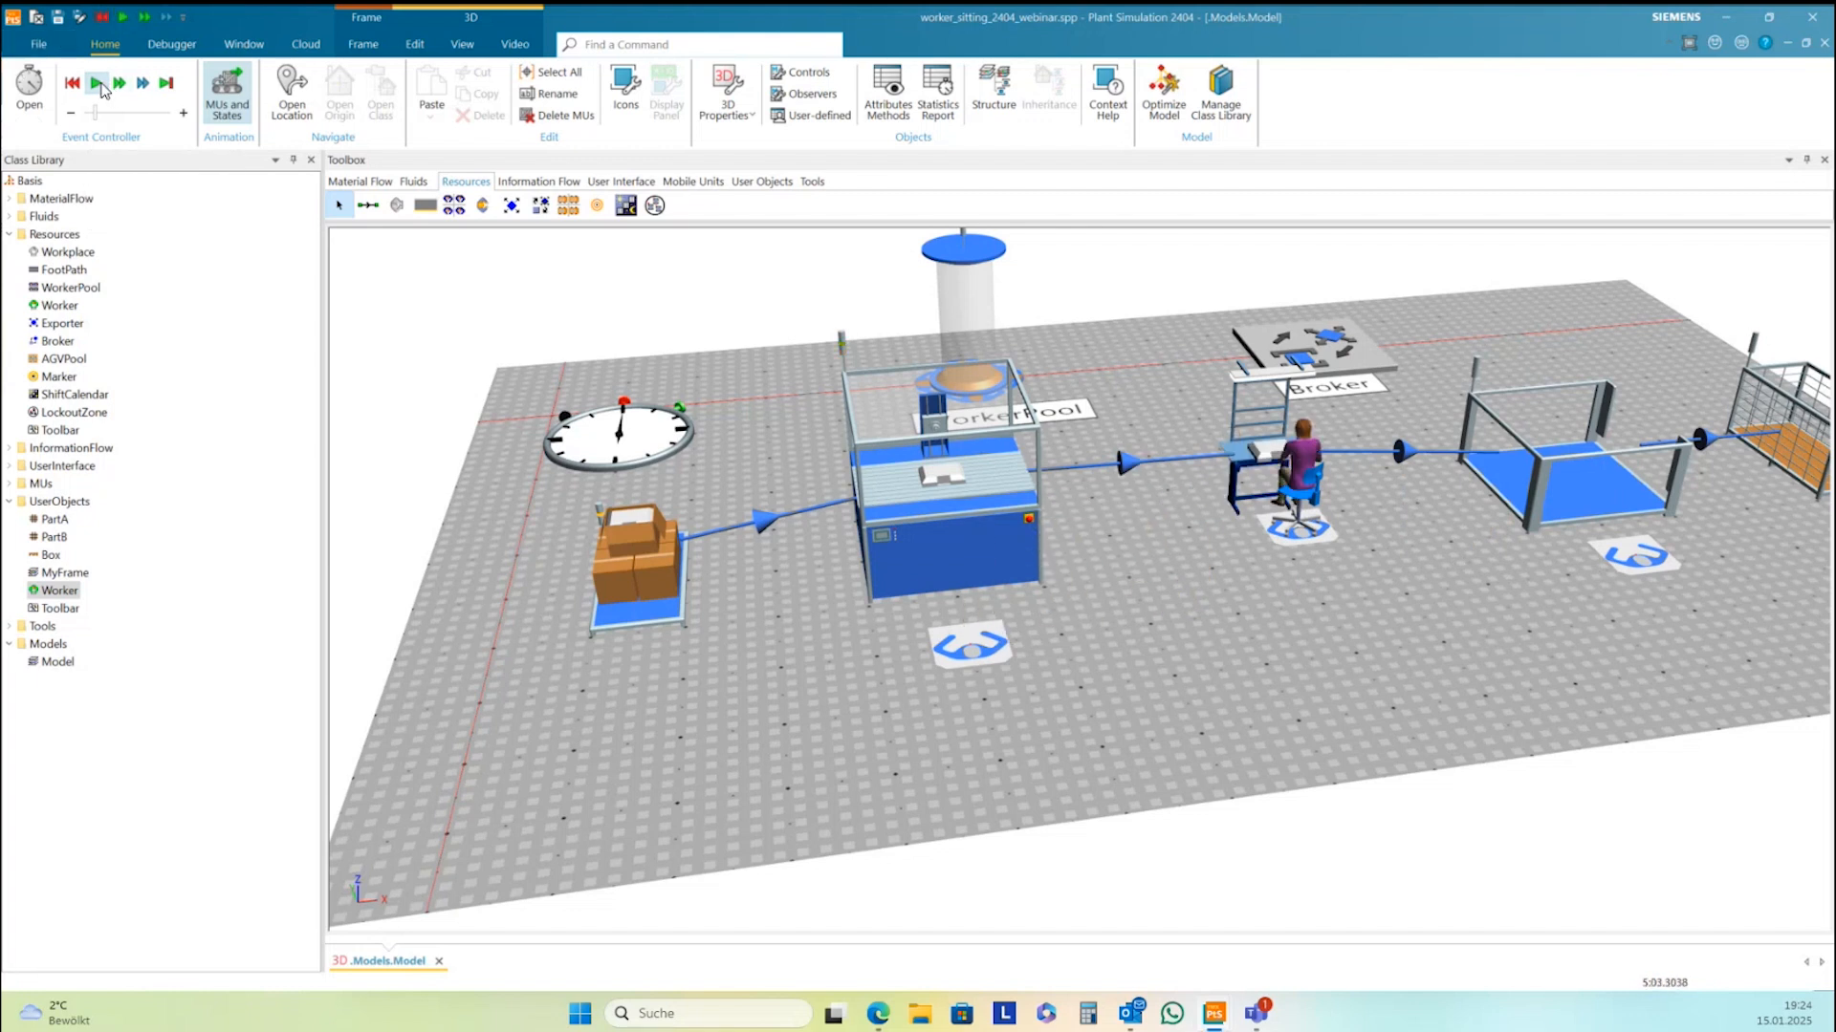
click(96, 84)
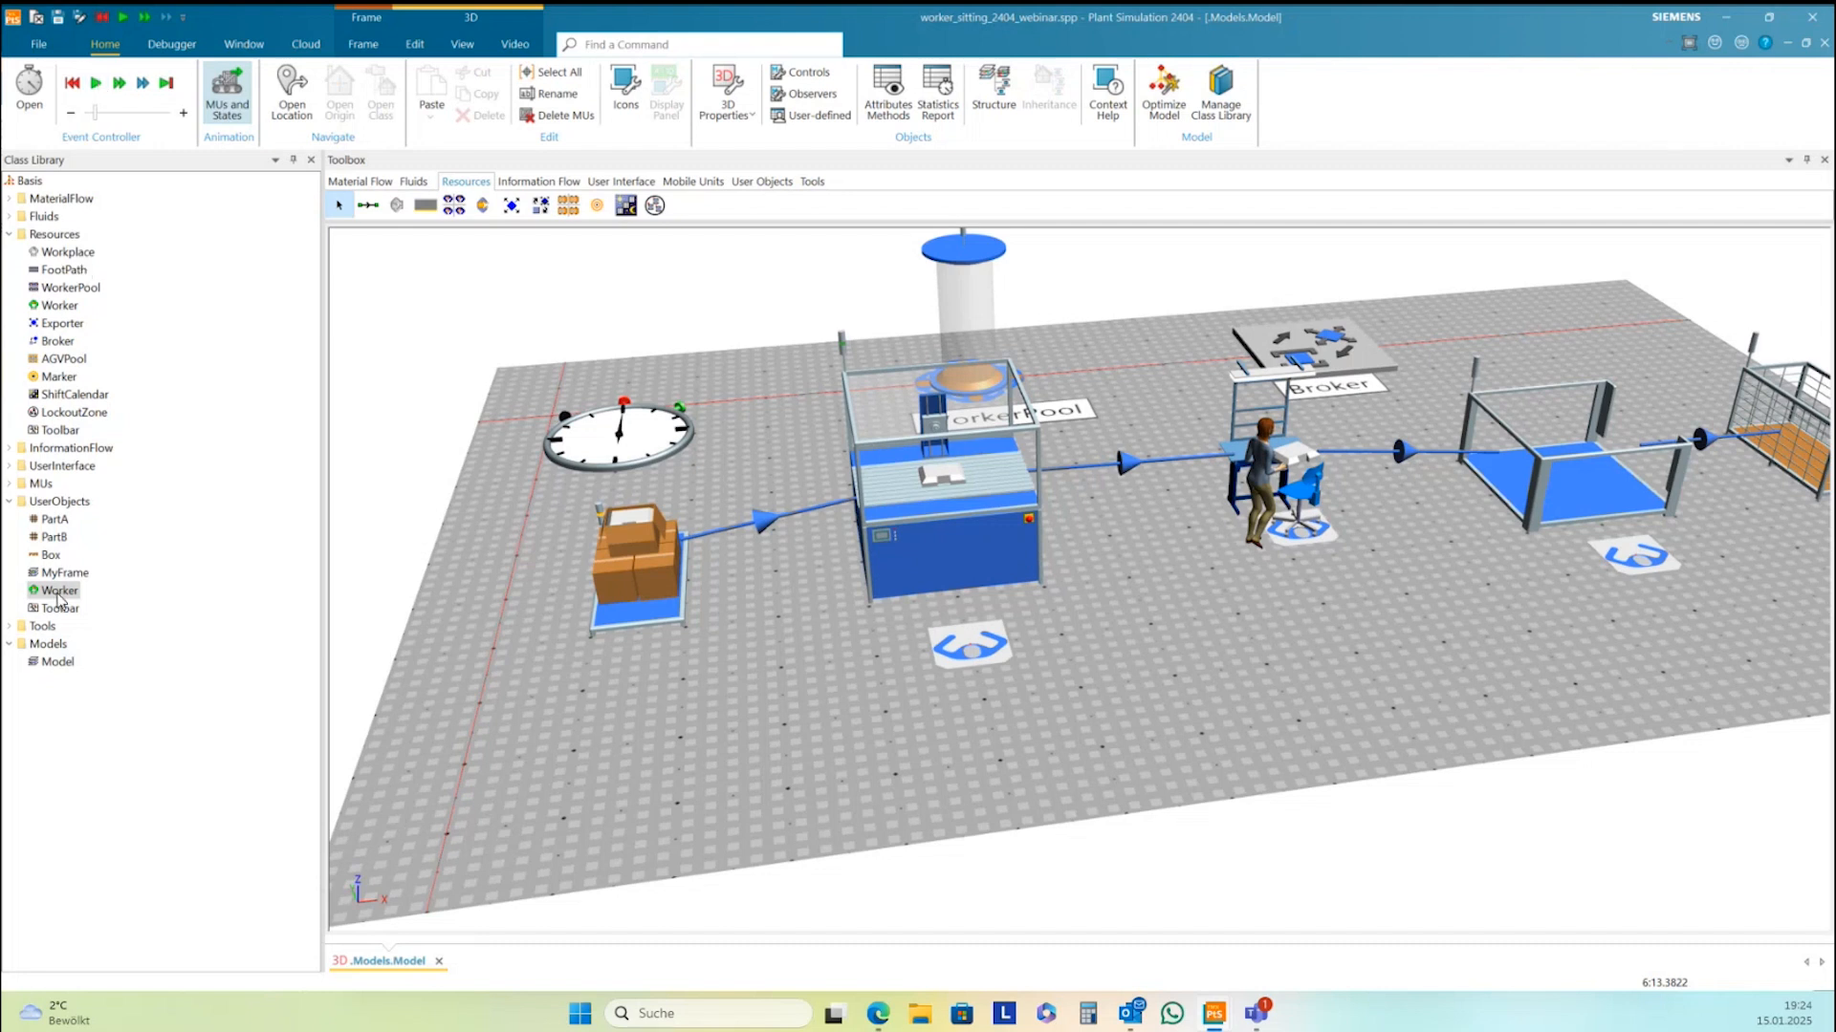
Open the Worker class from UserObjects in 3D and inspect its graphic structure, including the sitting group
right_click(60, 594)
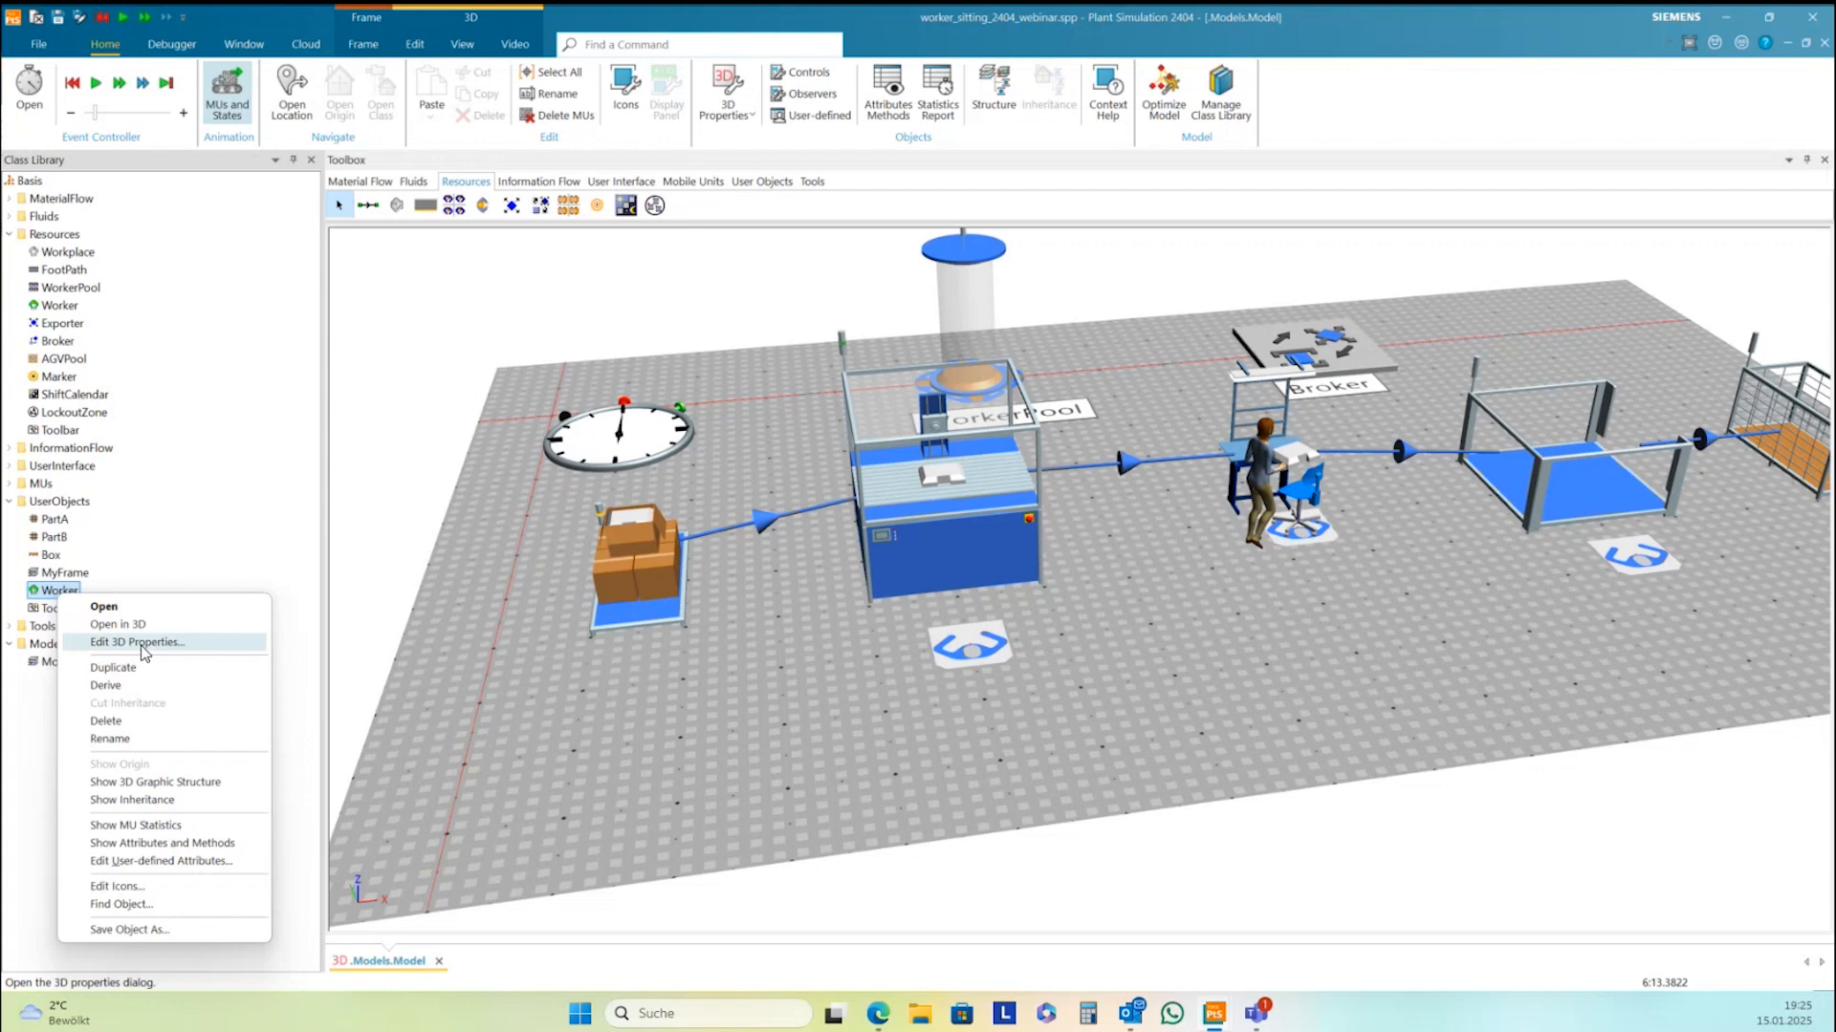
click(143, 624)
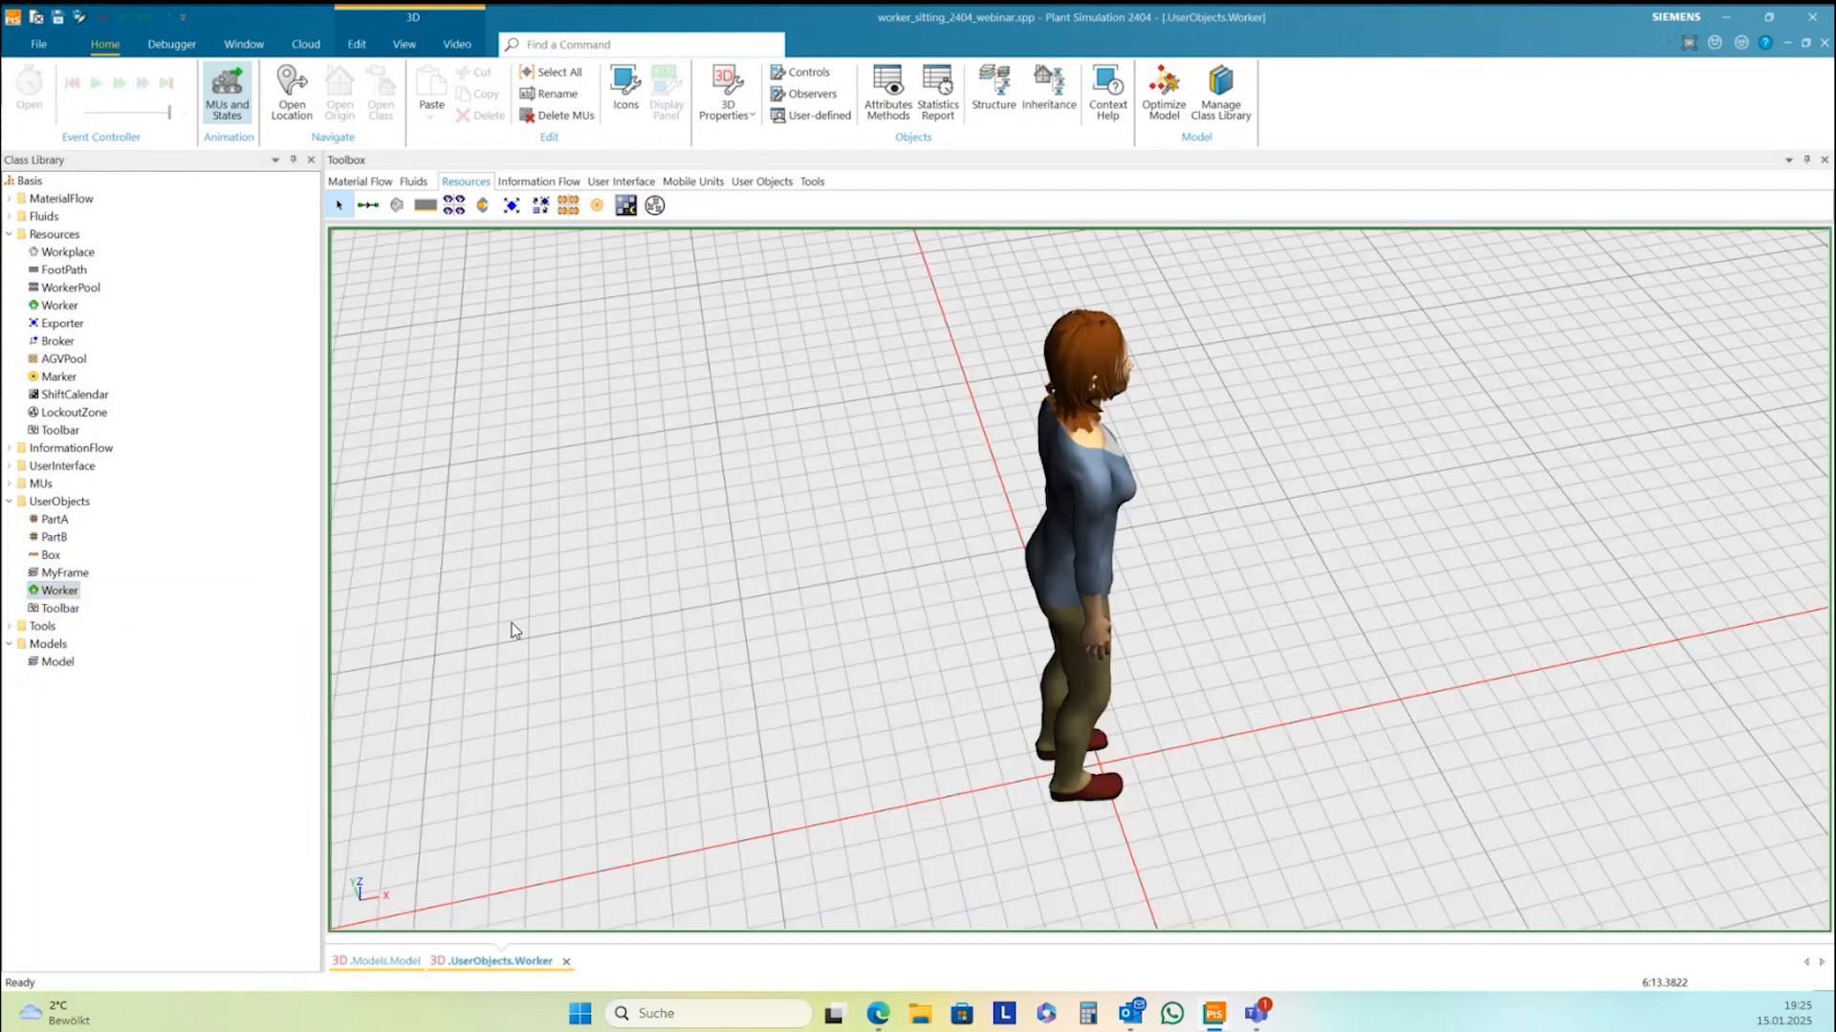
right_drag(676, 619, 817, 564)
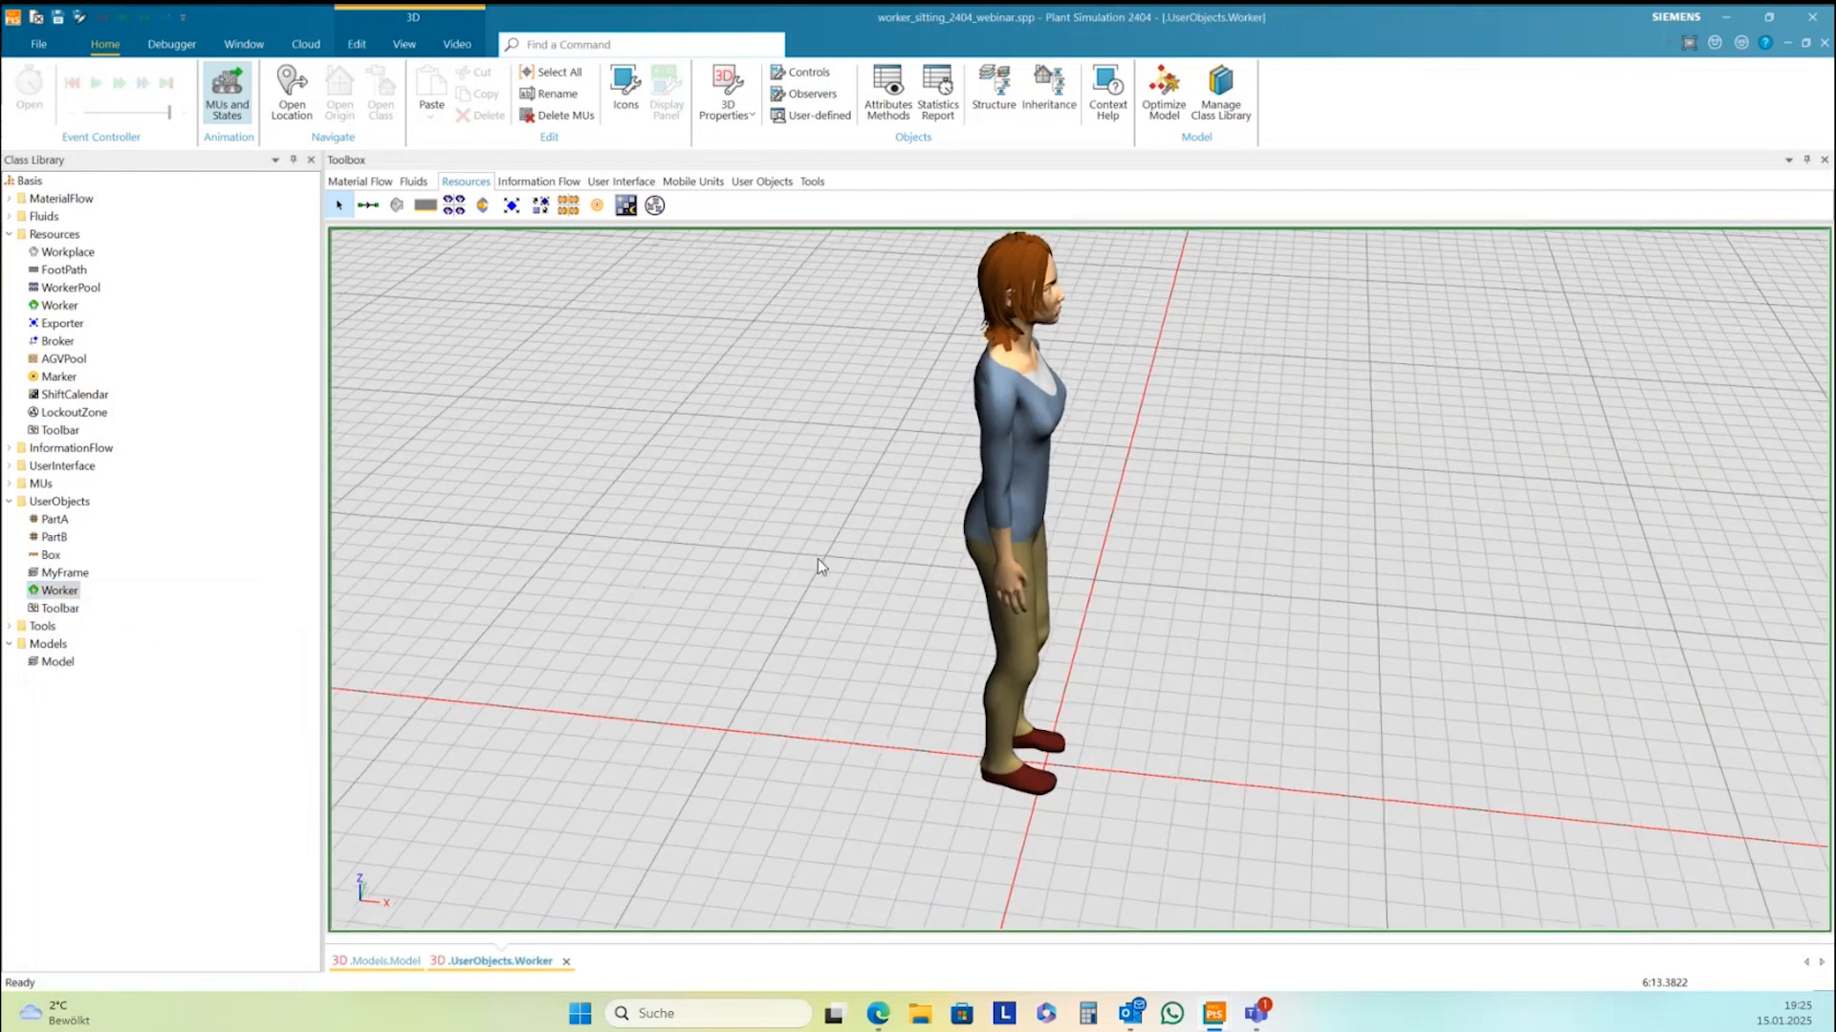
middle_drag(1205, 580, 1131, 548)
right_click(1131, 491)
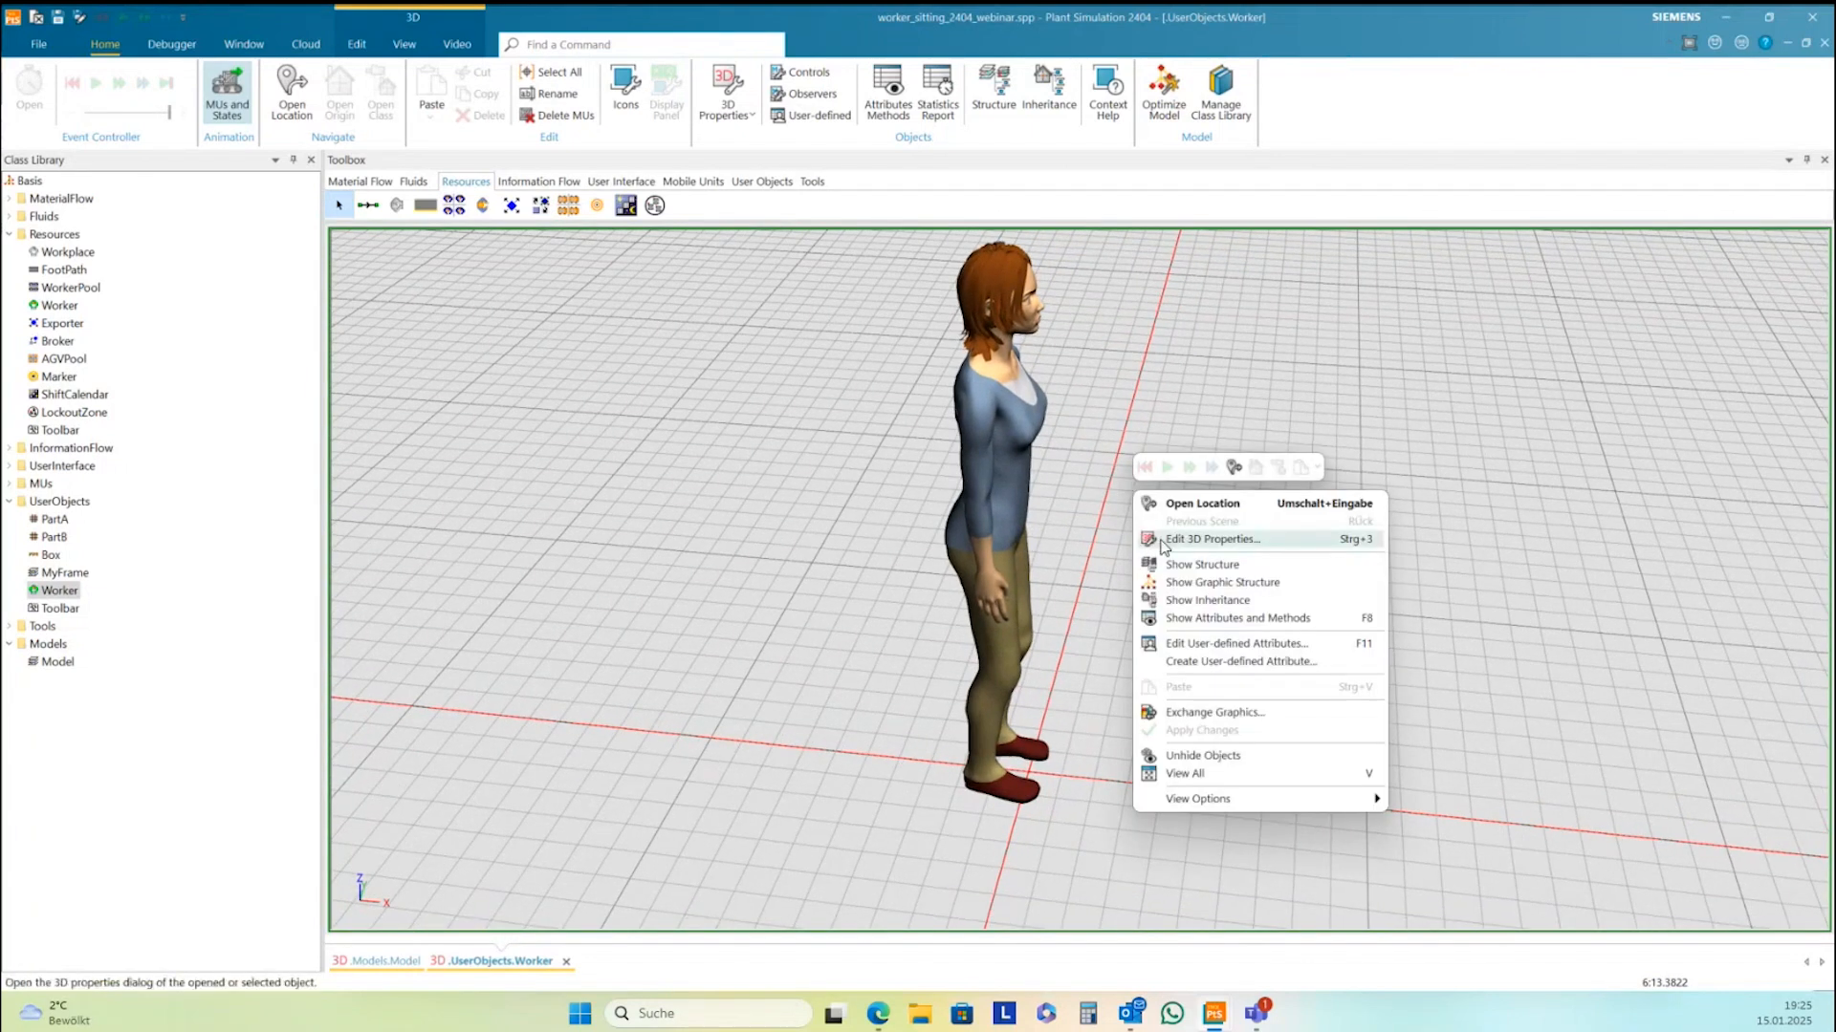
click(1204, 583)
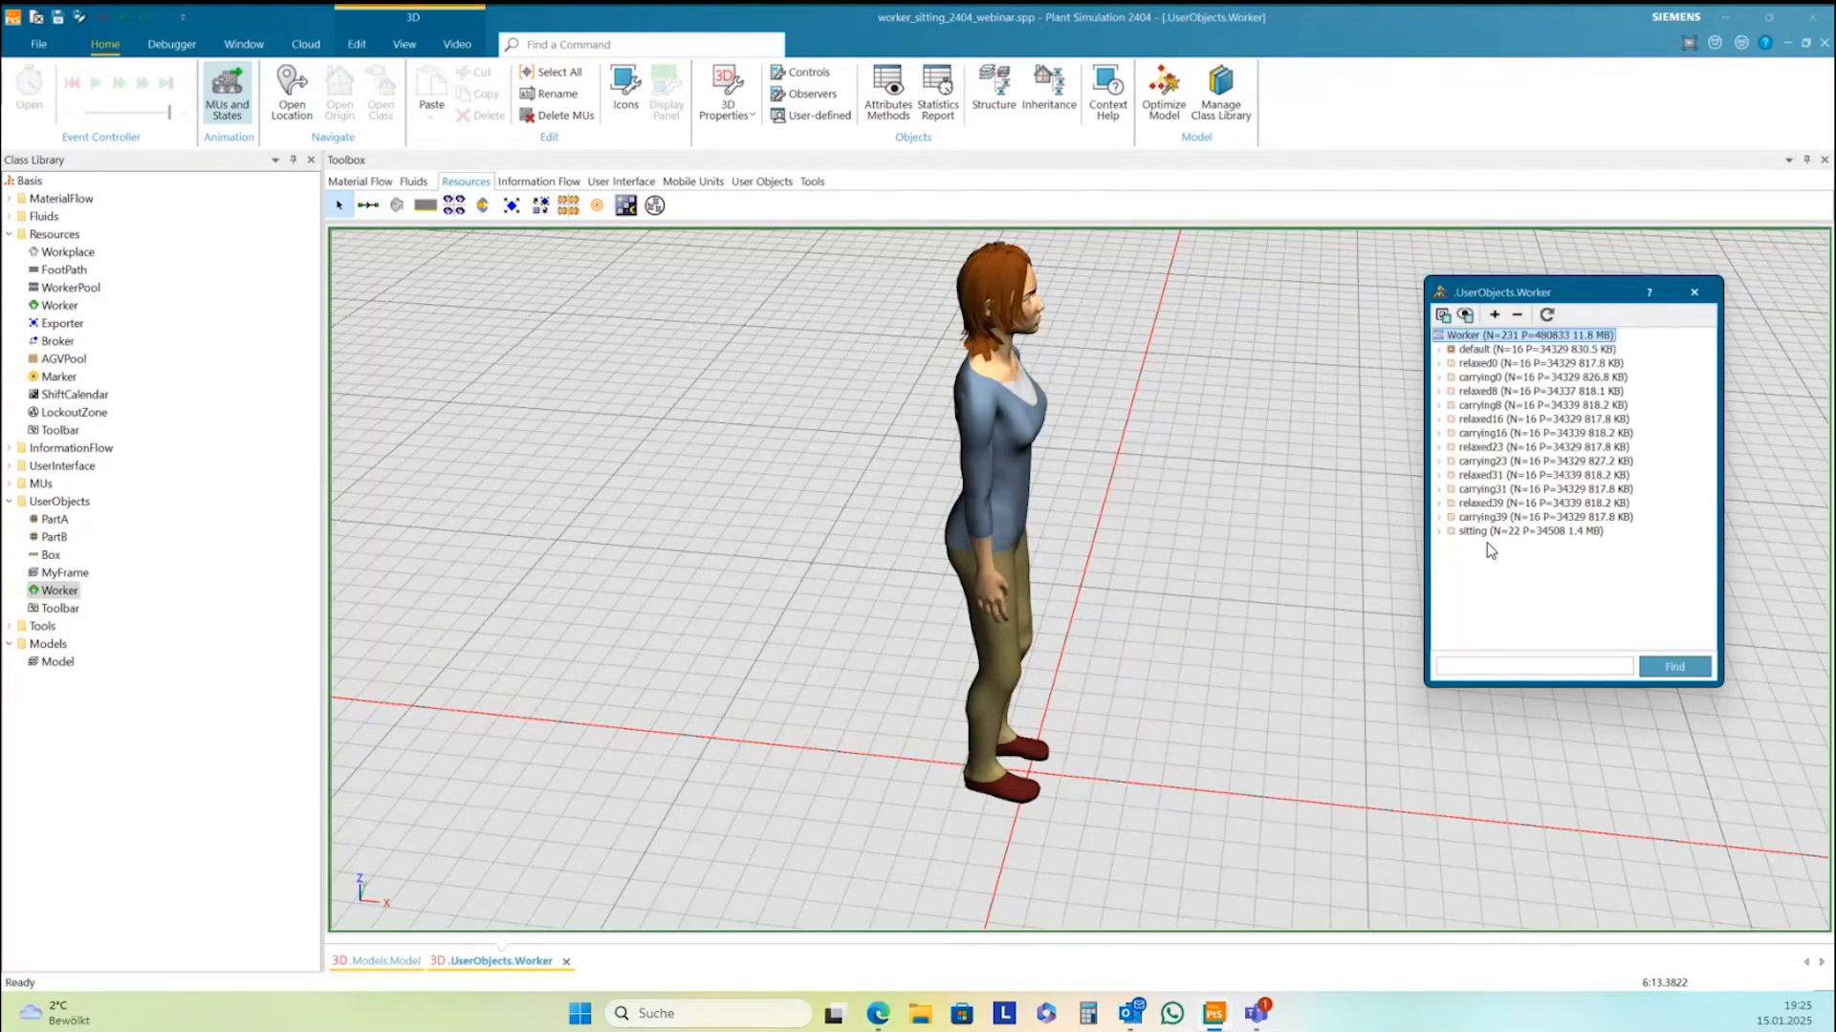
click(1694, 291)
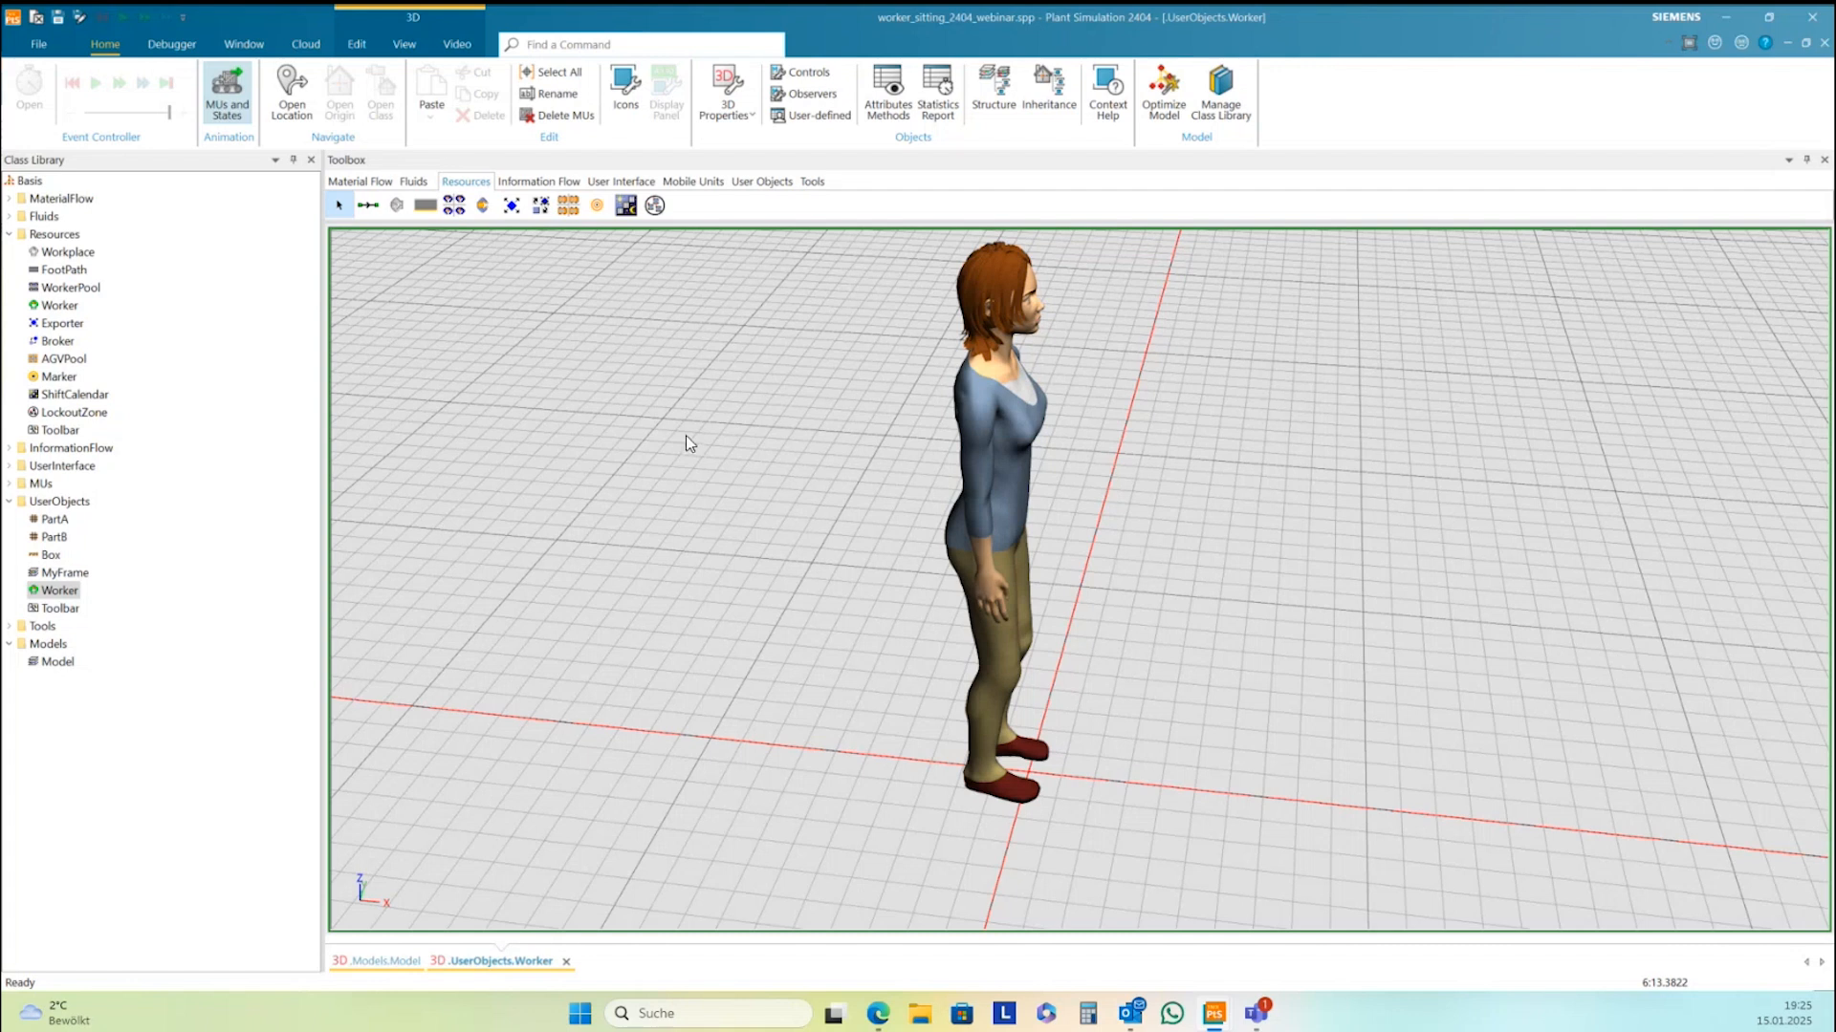
Review the save dialogs for exporting the worker as a 3D object, JT graphics and a PNG bitmap, cancelling each
click(357, 44)
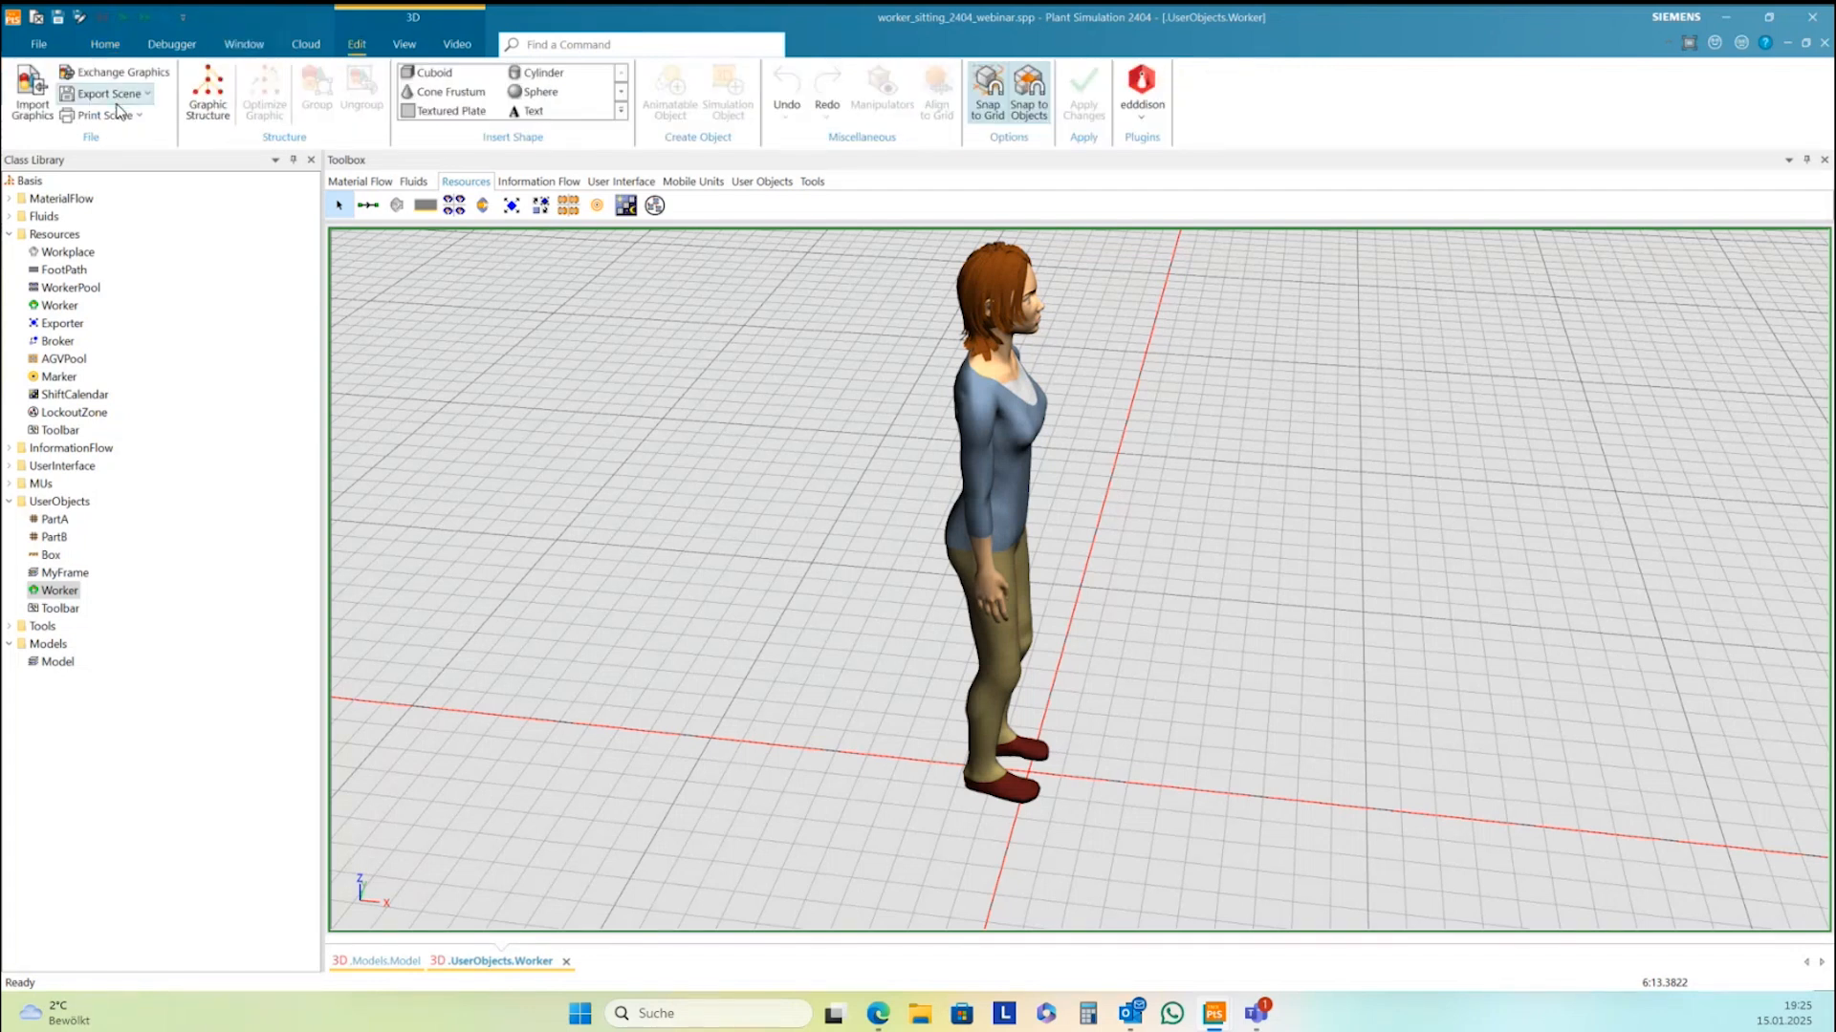
click(150, 97)
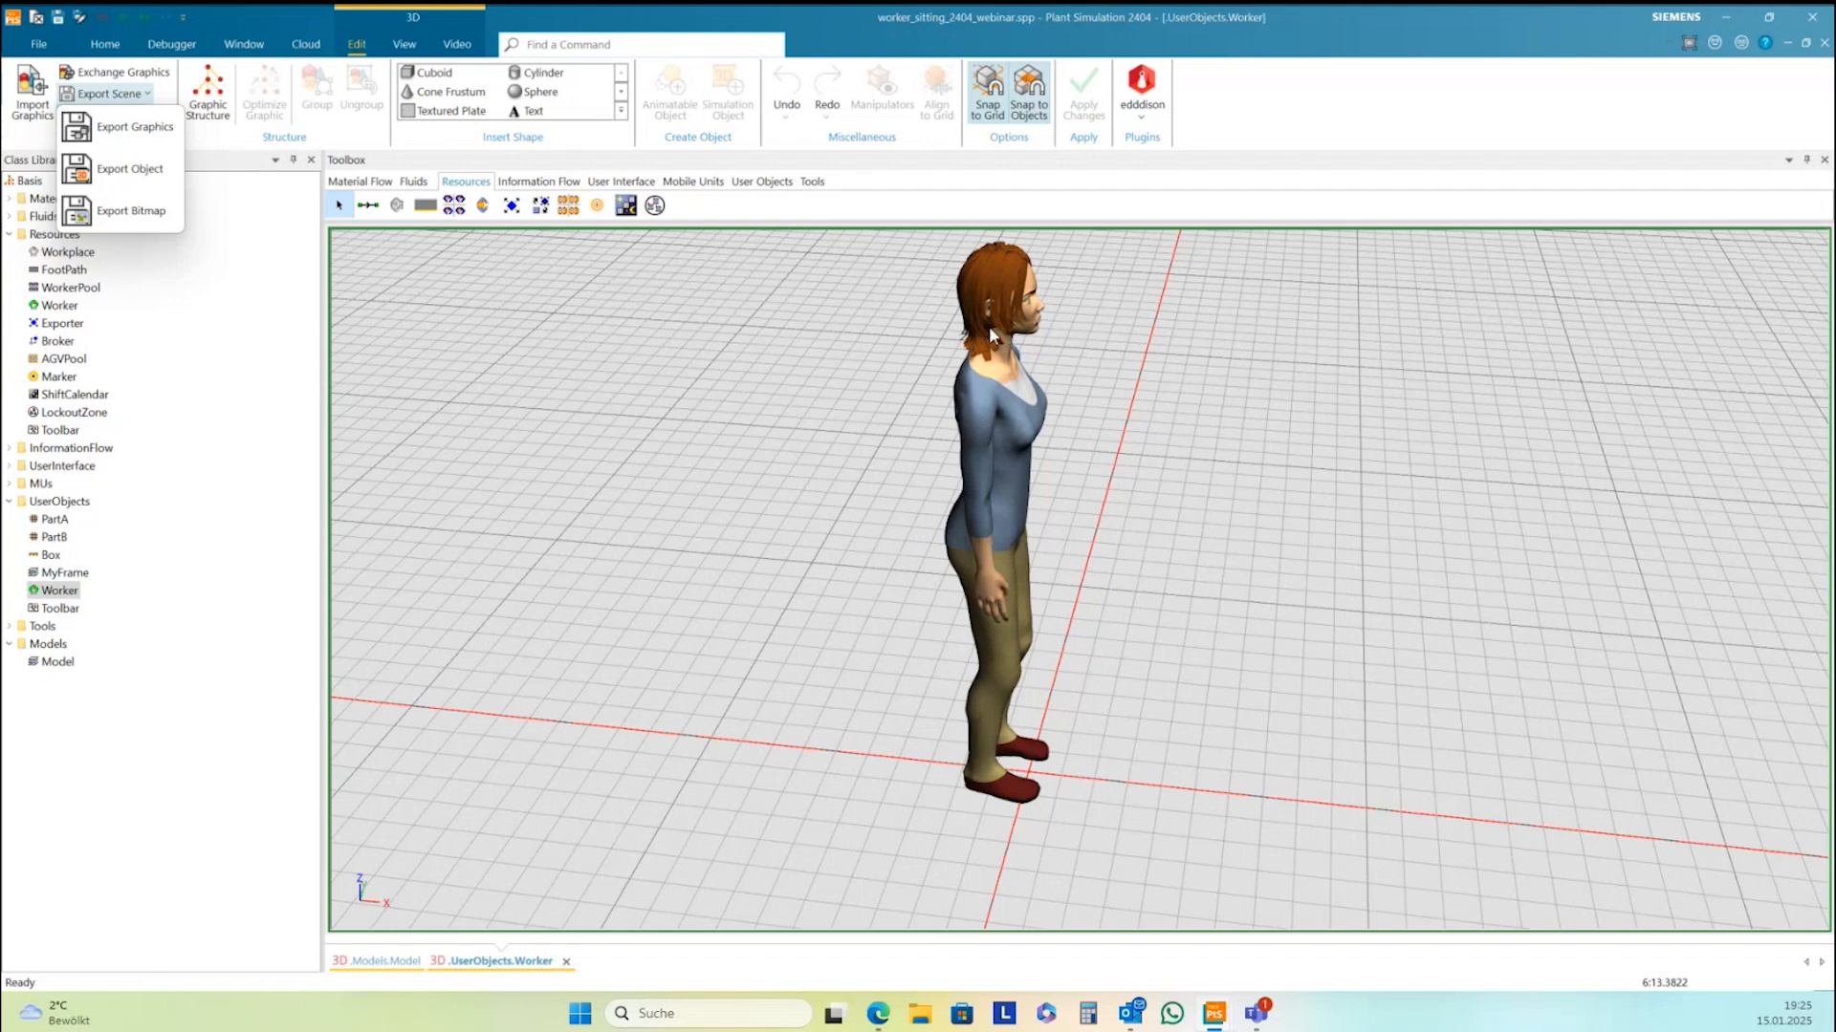
click(123, 177)
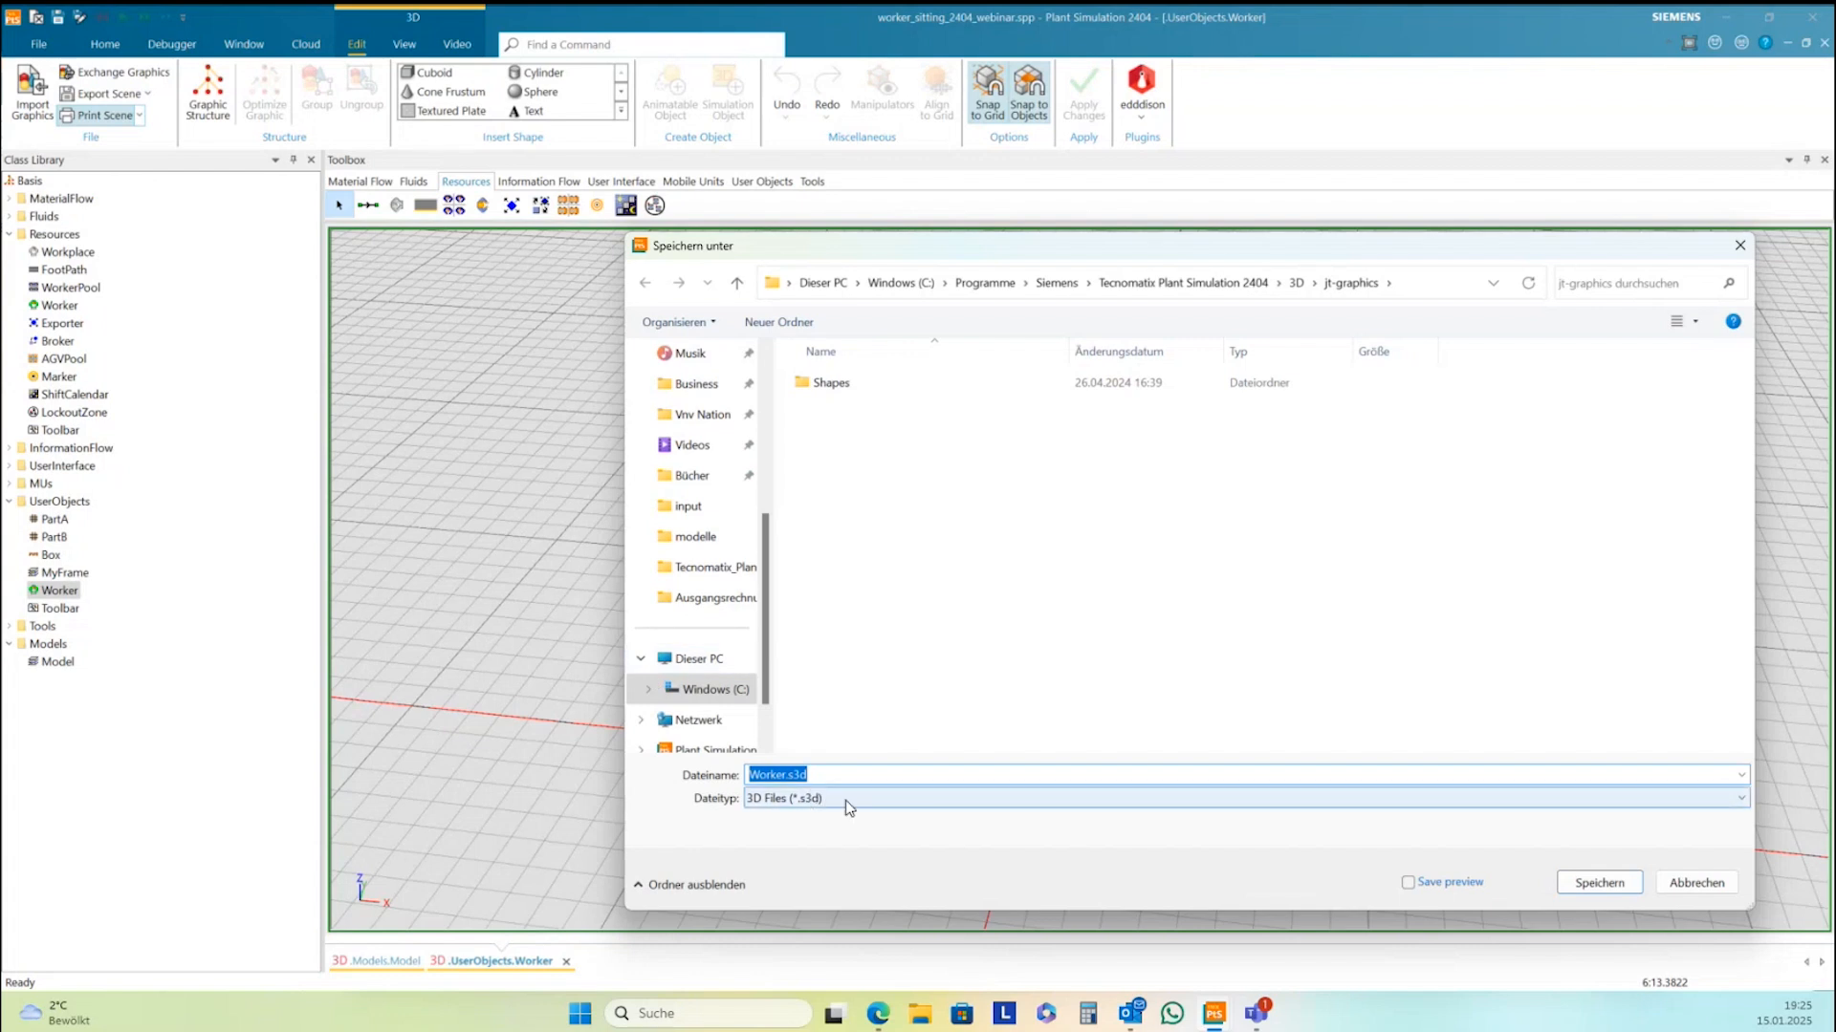
click(1696, 883)
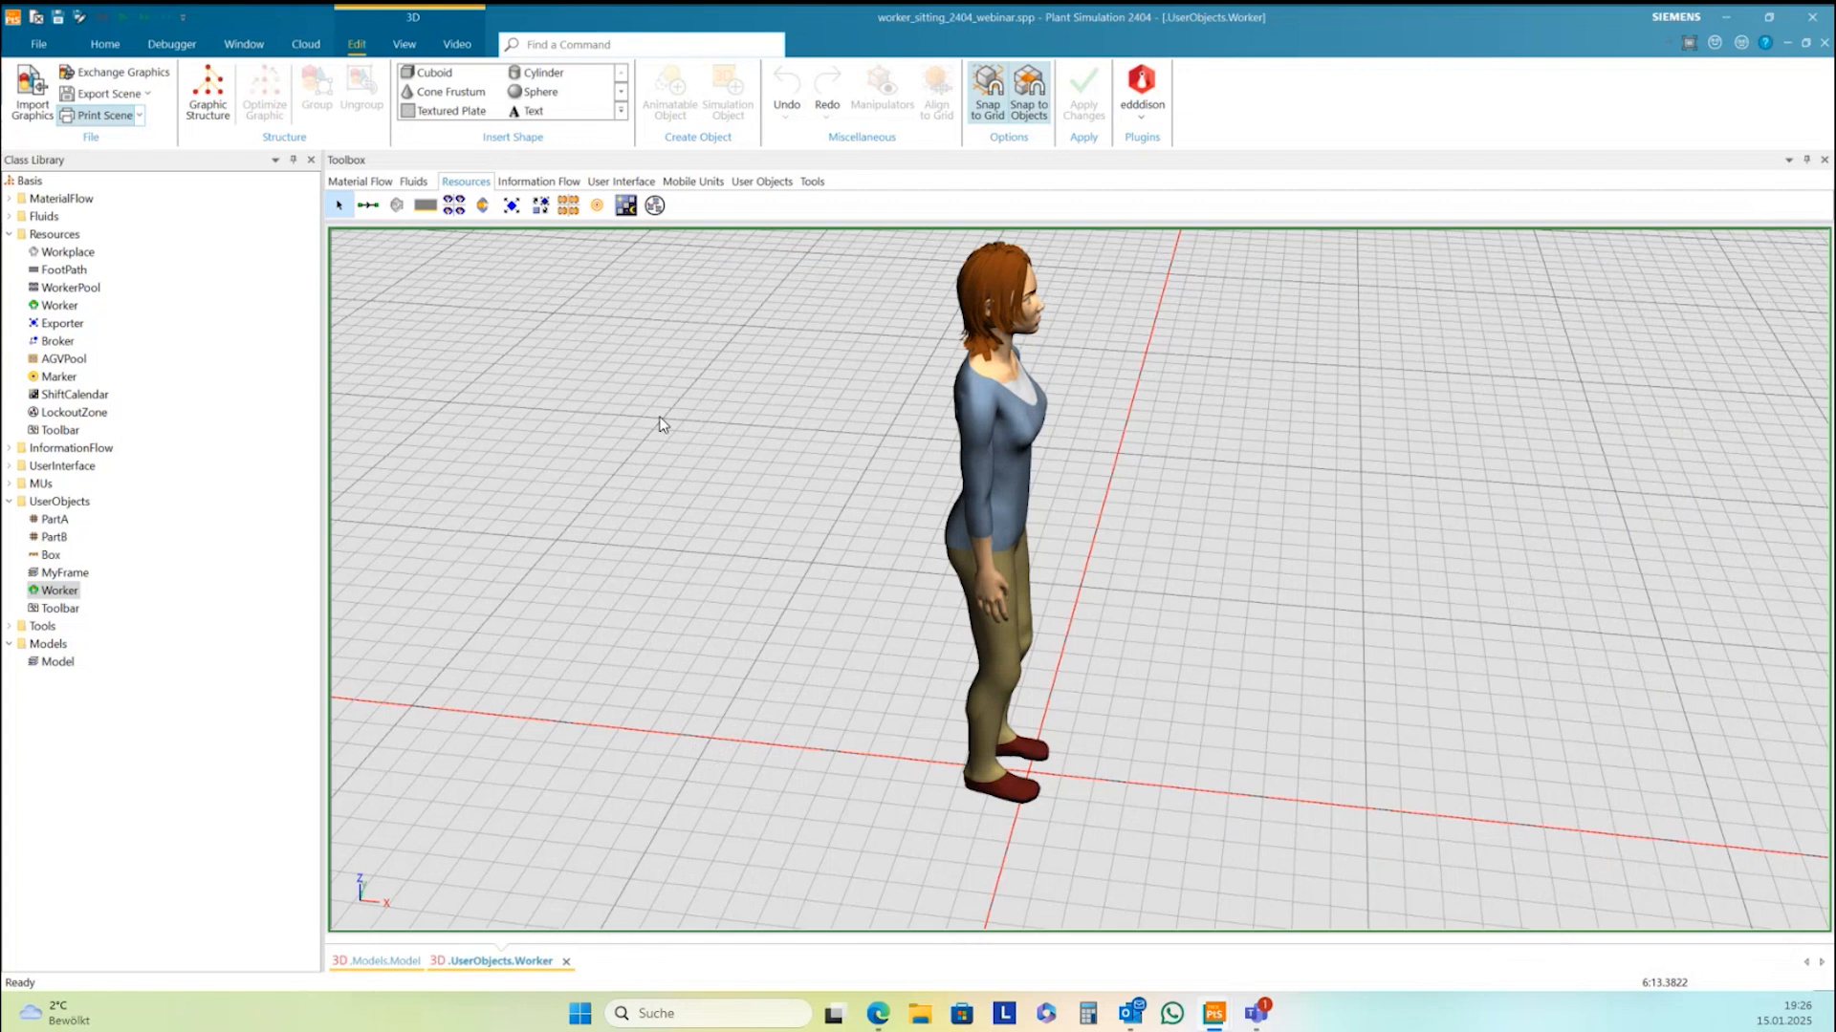
click(140, 114)
click(141, 132)
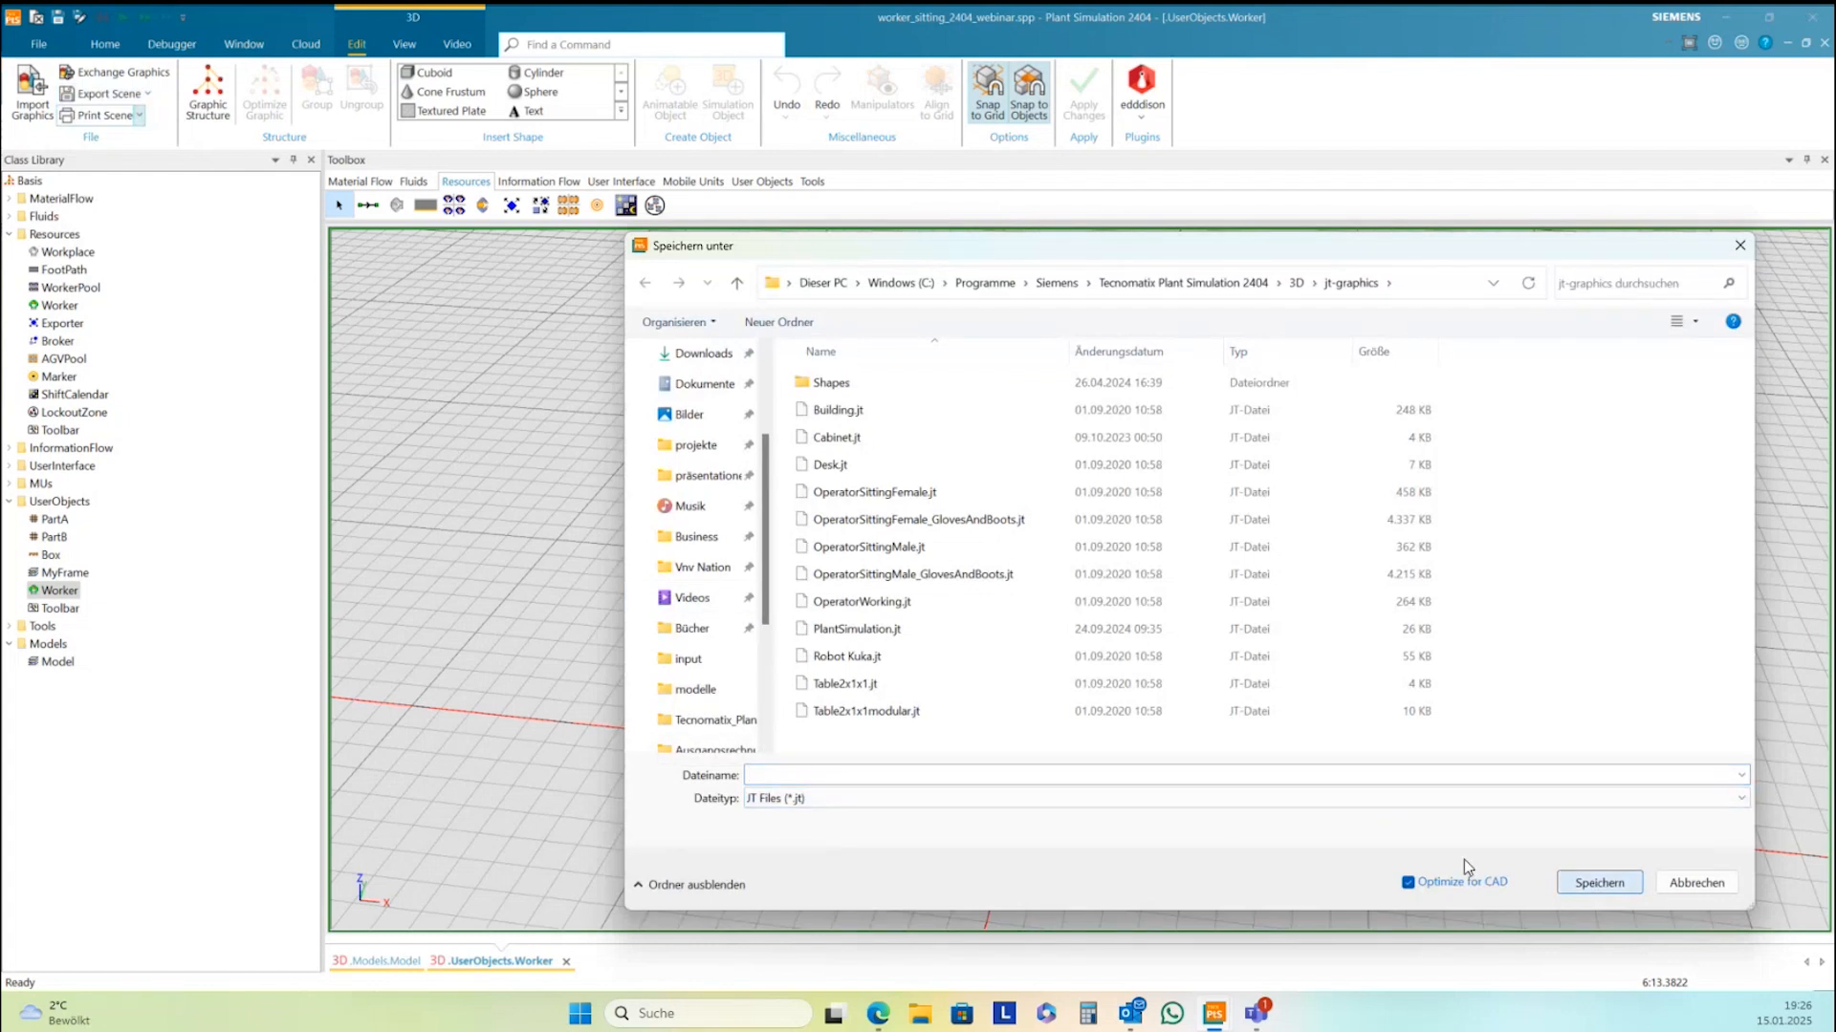
click(1696, 883)
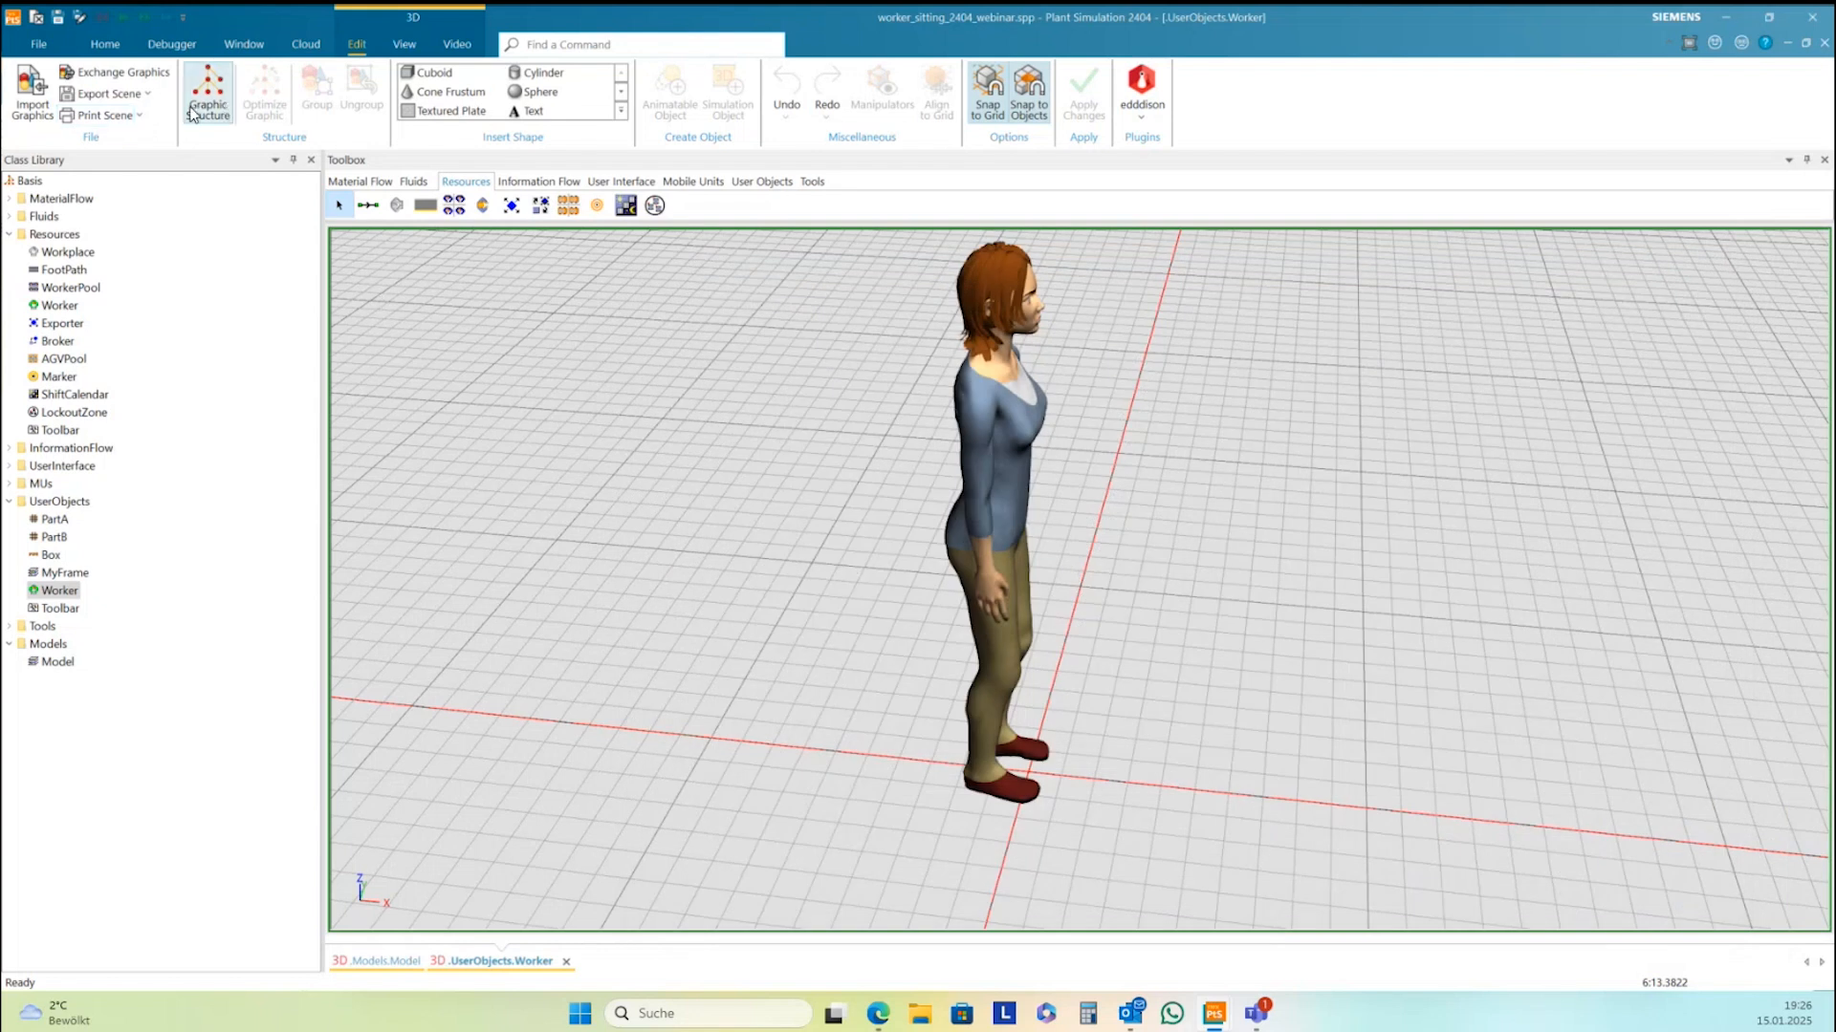
click(143, 94)
click(141, 206)
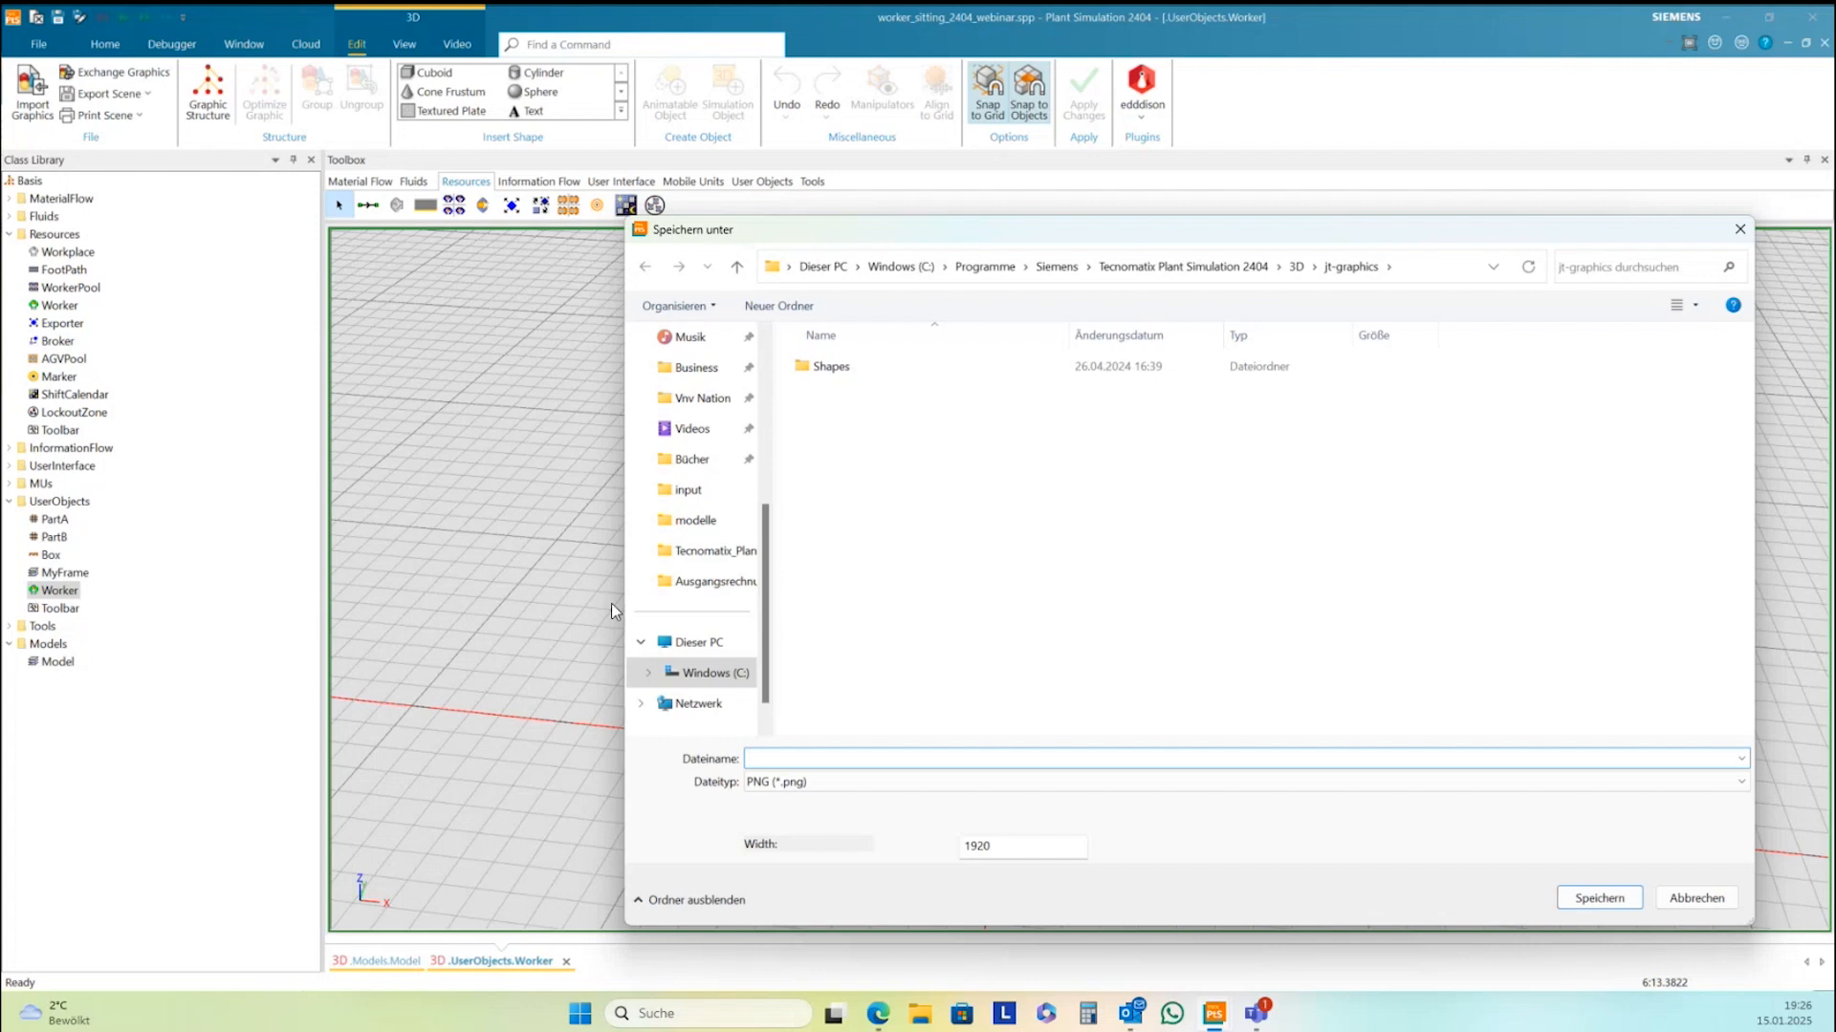
click(1696, 899)
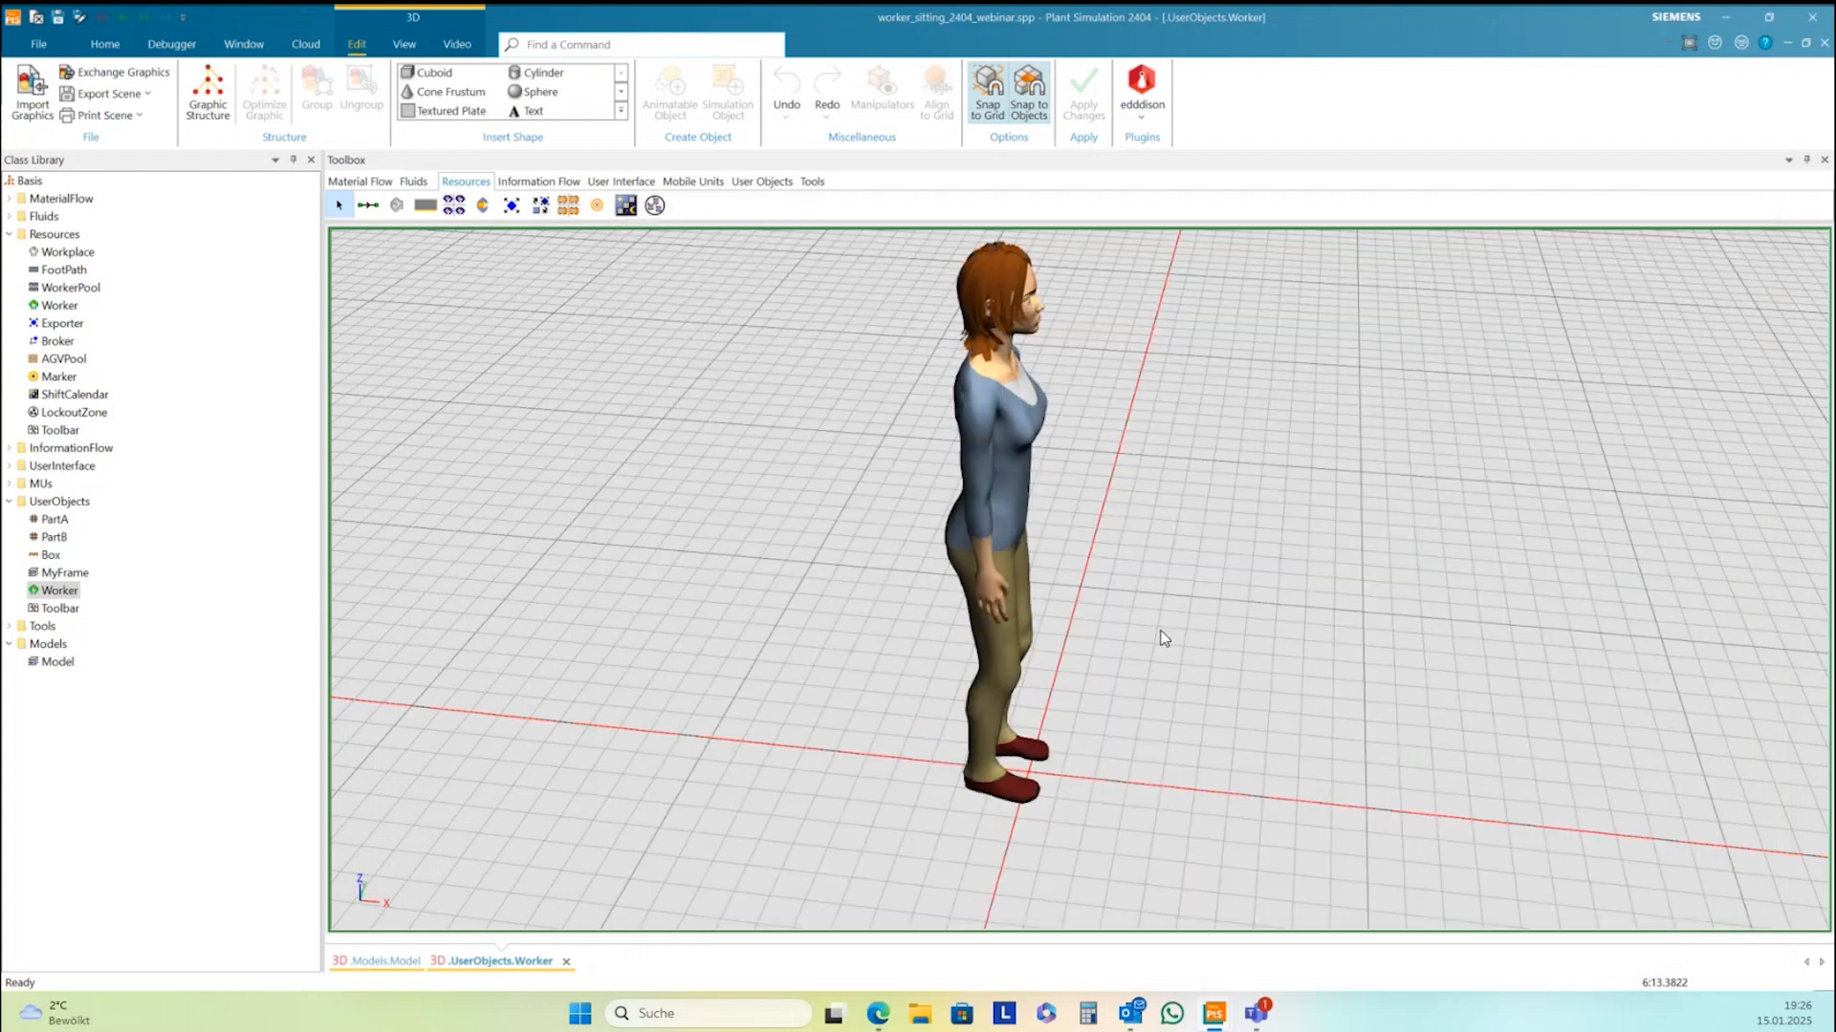
Open the Worker's 3D properties and show its MU animation area in the scene
middle_drag(1185, 662, 1193, 624)
right_drag(1192, 624, 1193, 659)
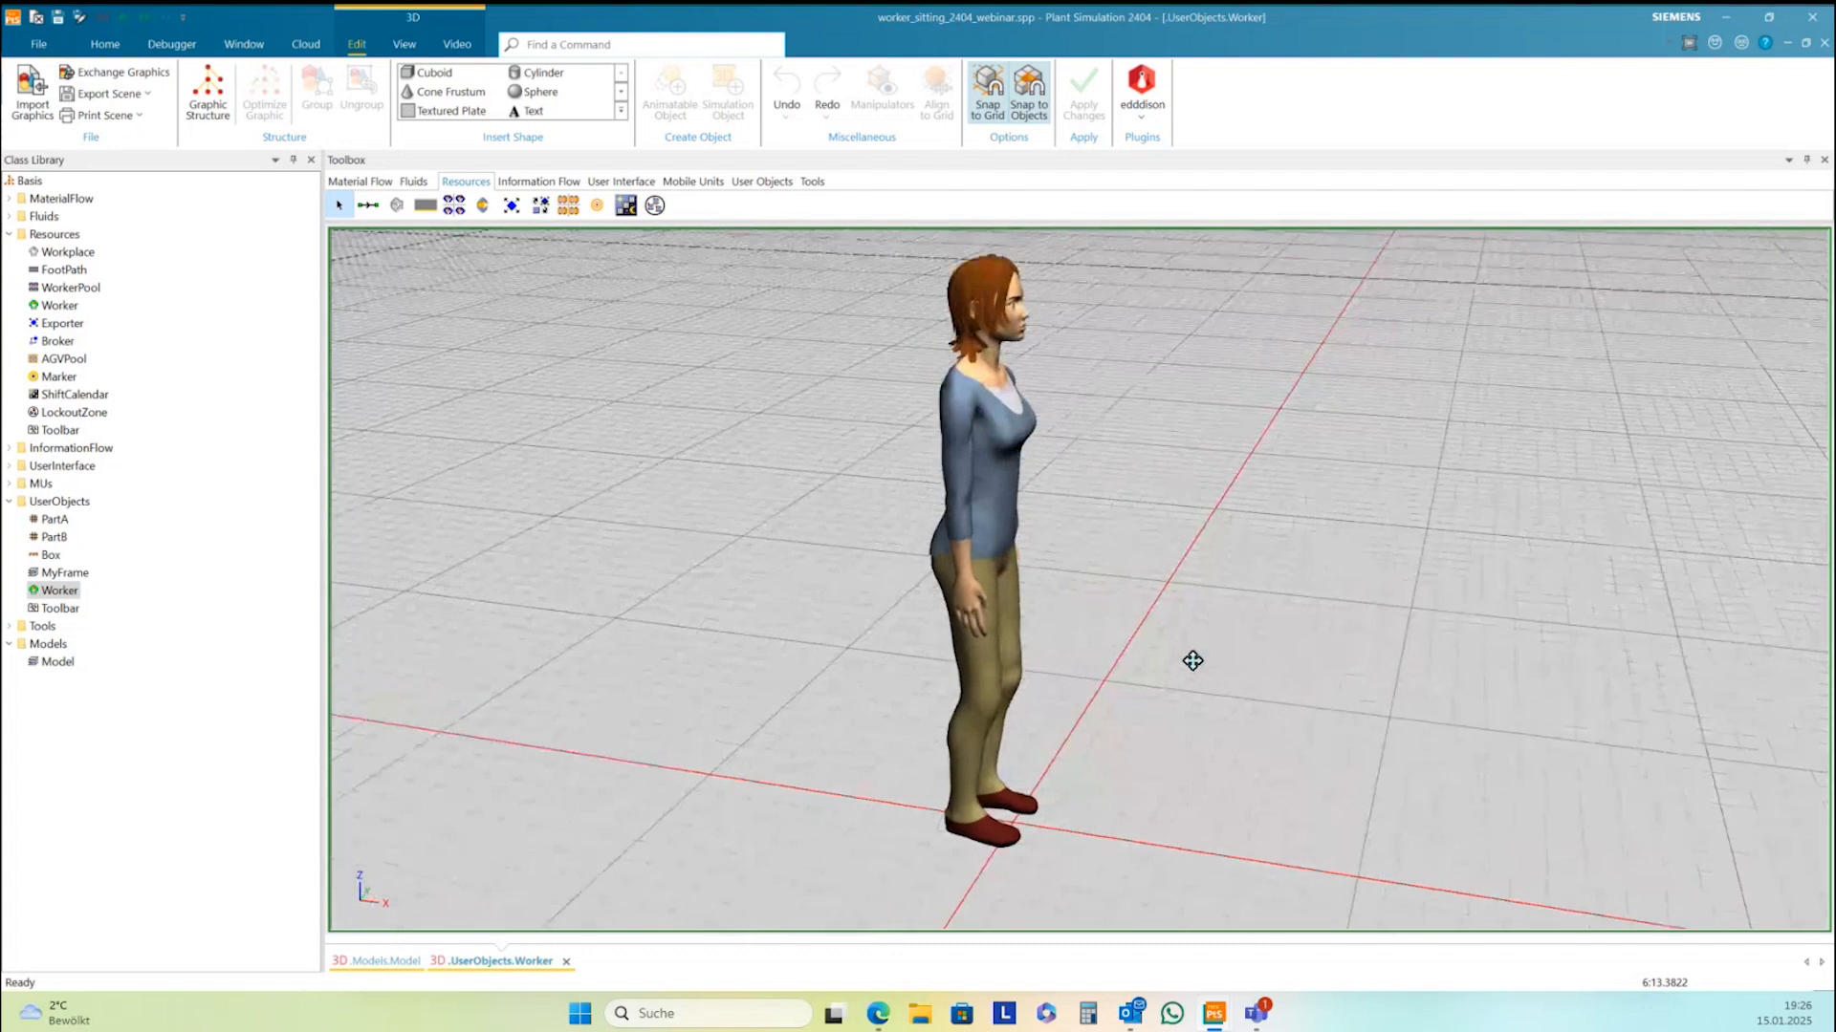
middle_drag(1213, 670, 1237, 673)
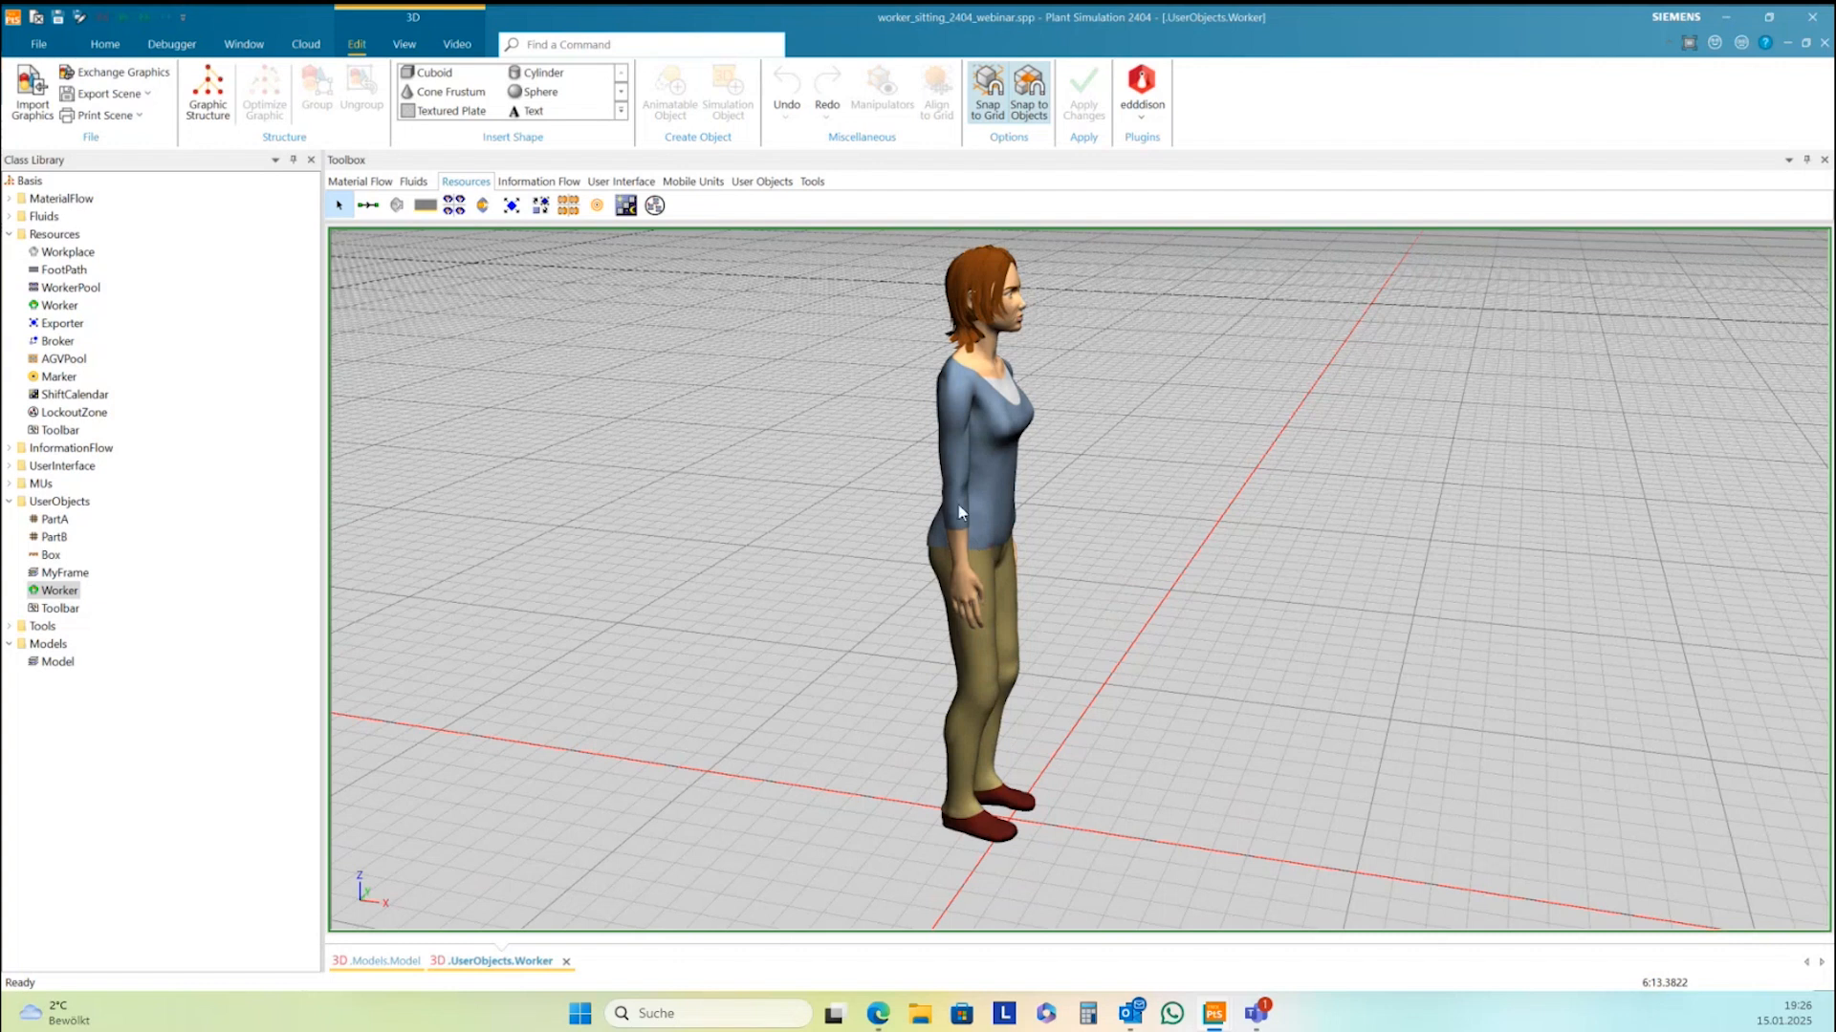
right_click(1106, 499)
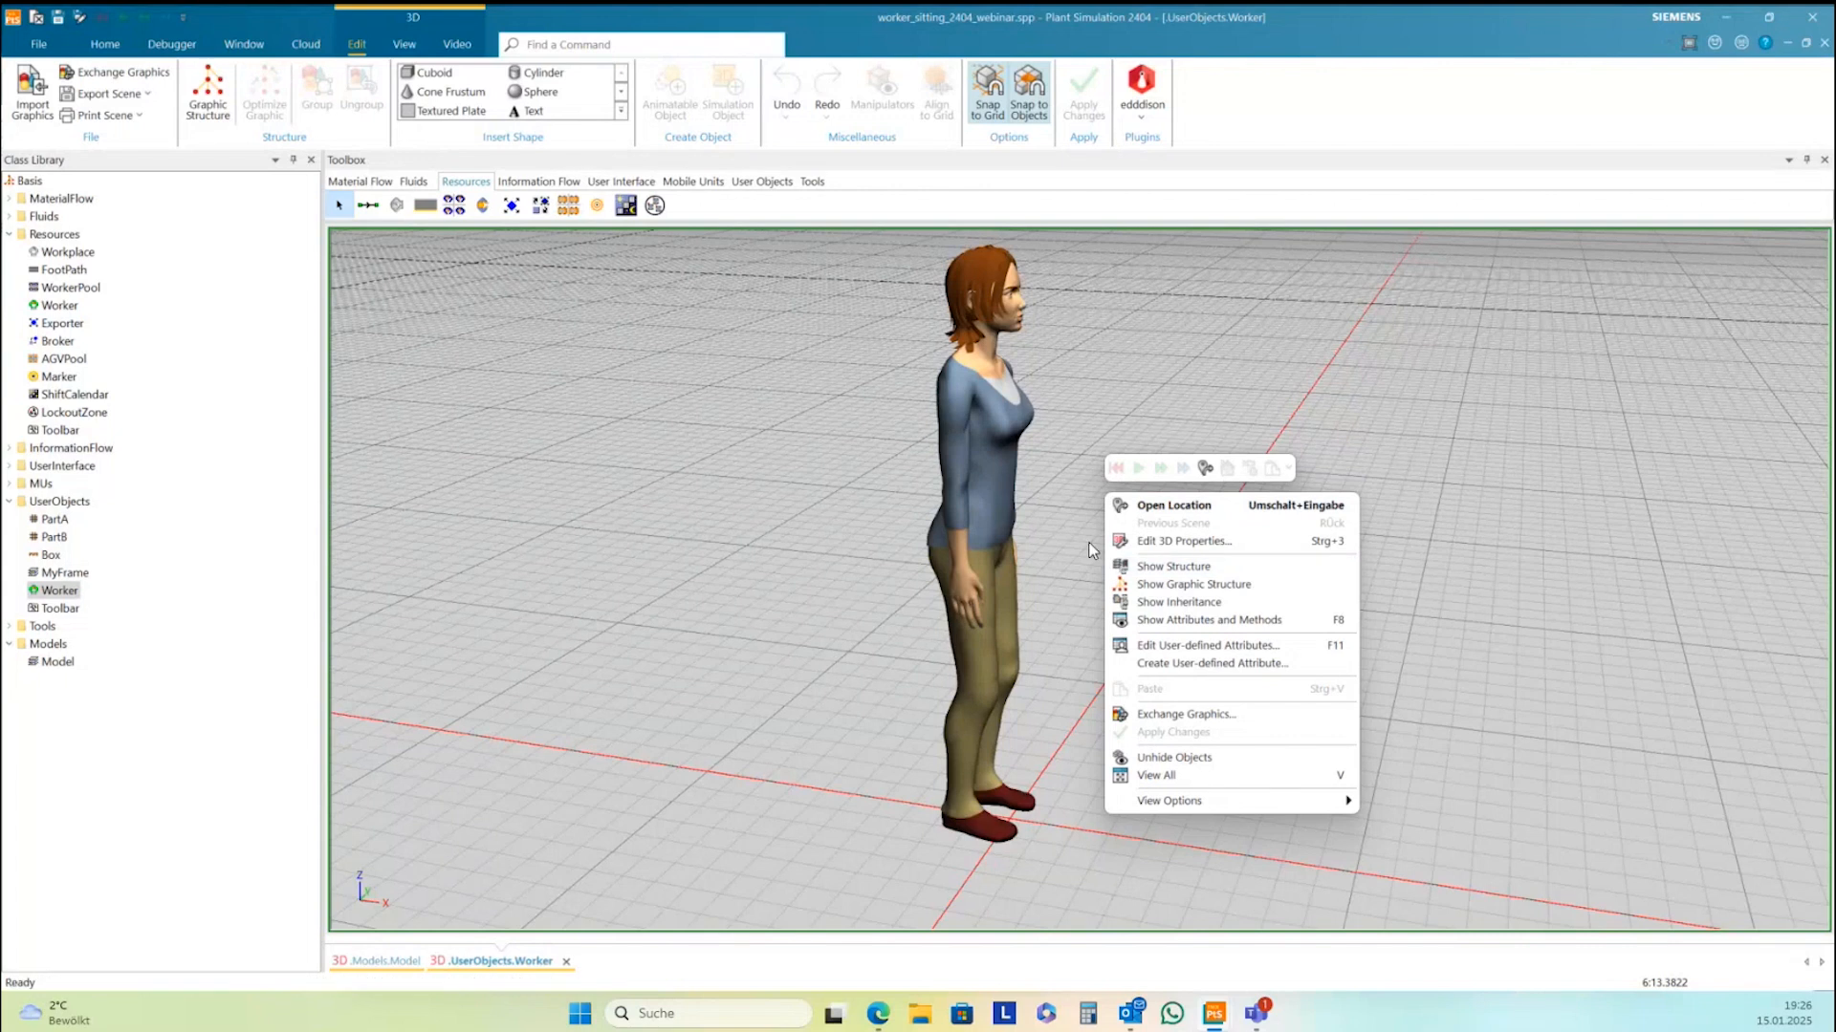
right_click(1076, 541)
right_click(1069, 519)
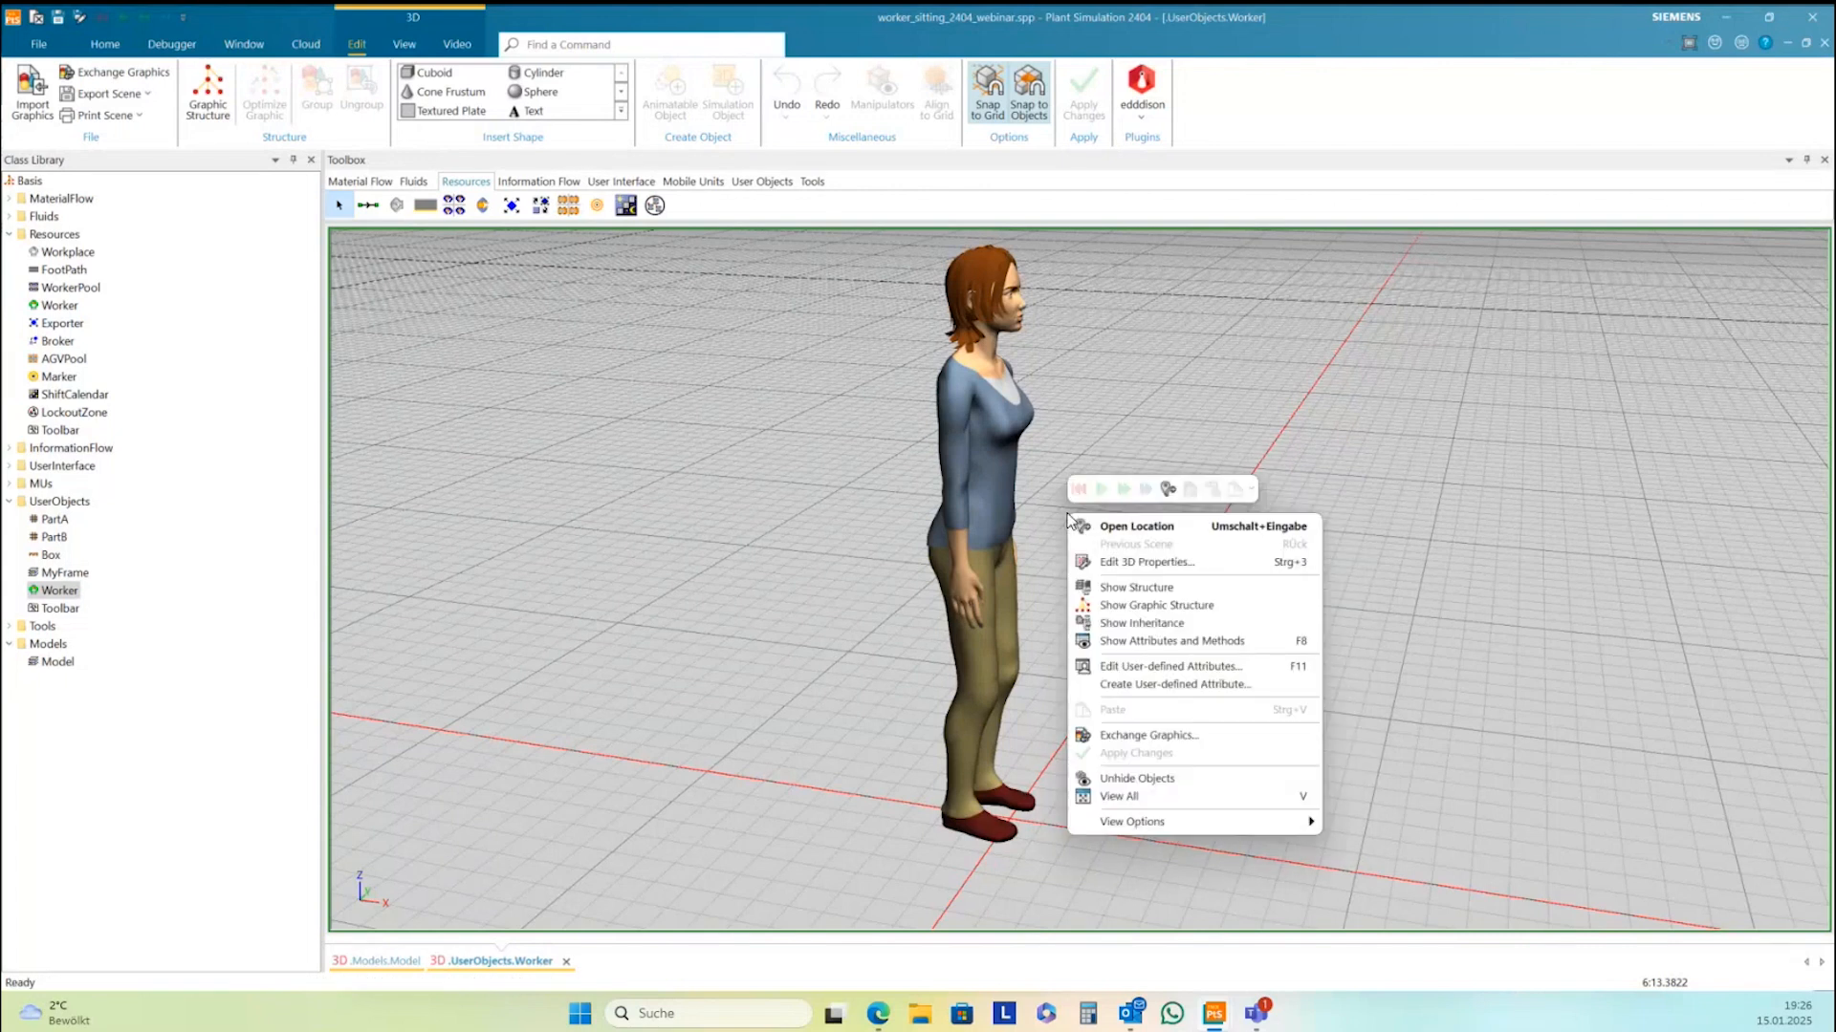
click(1126, 564)
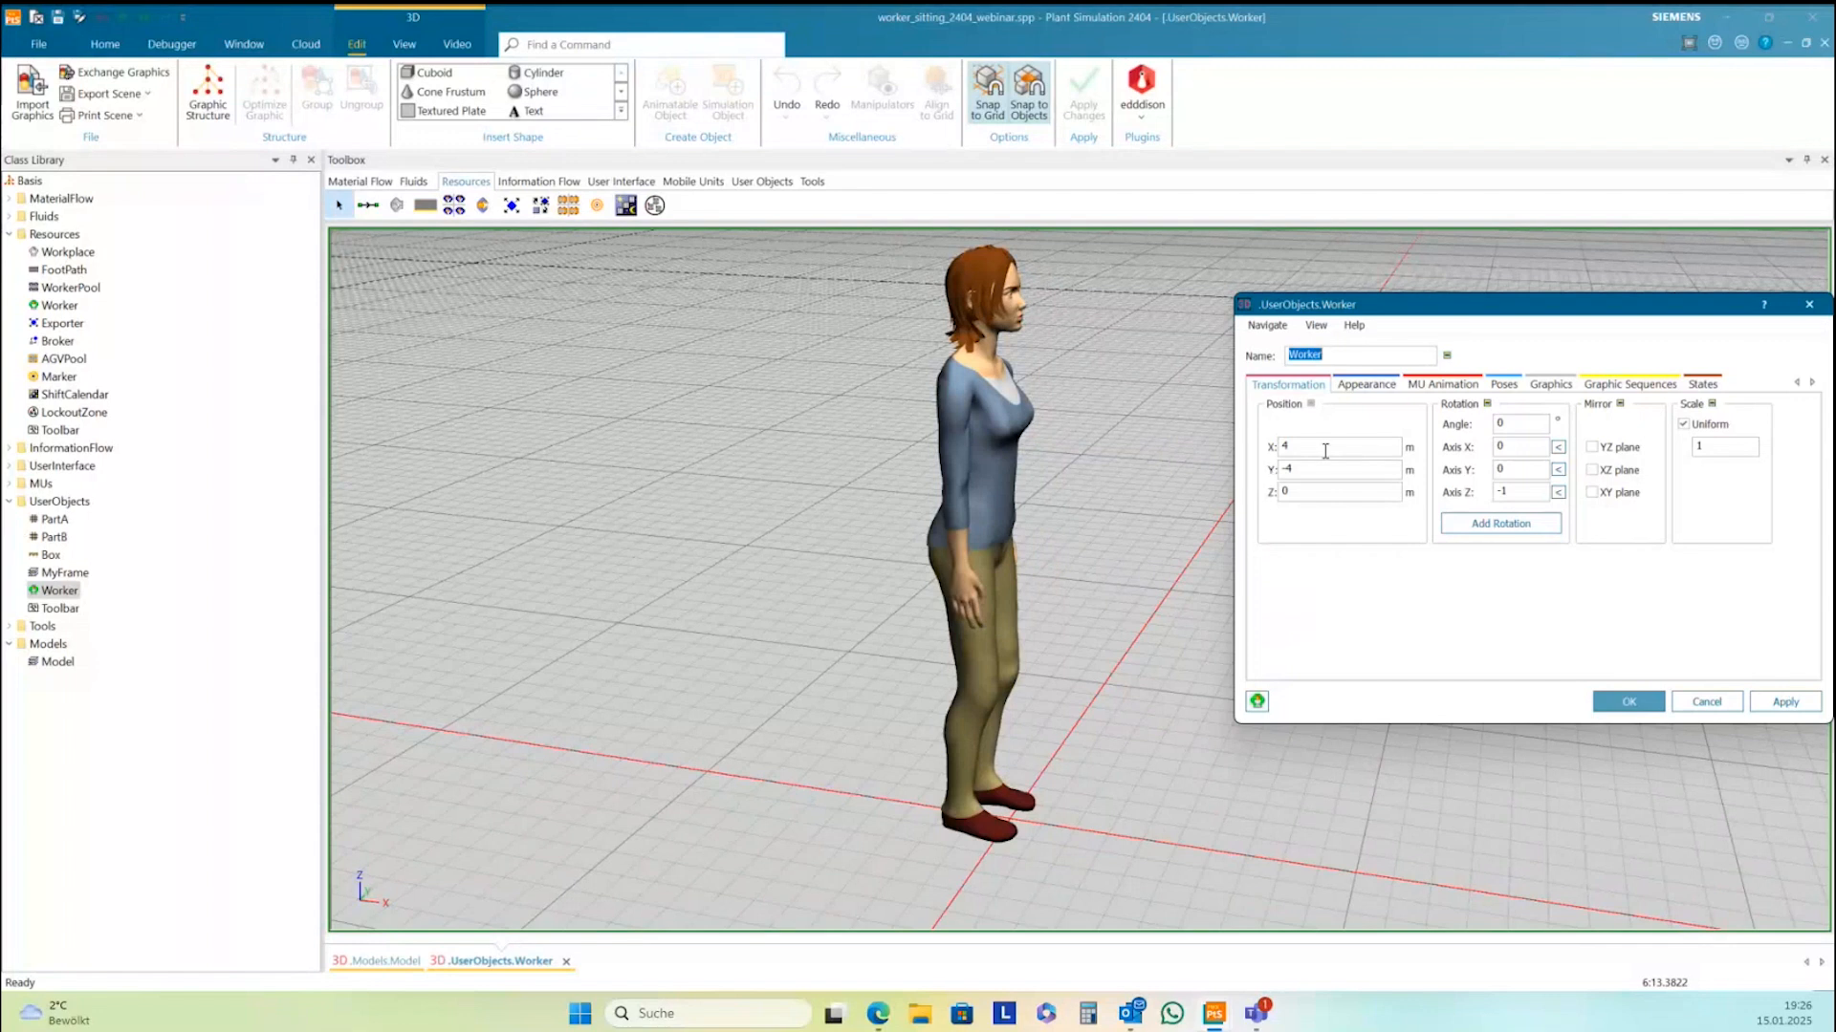
click(1442, 383)
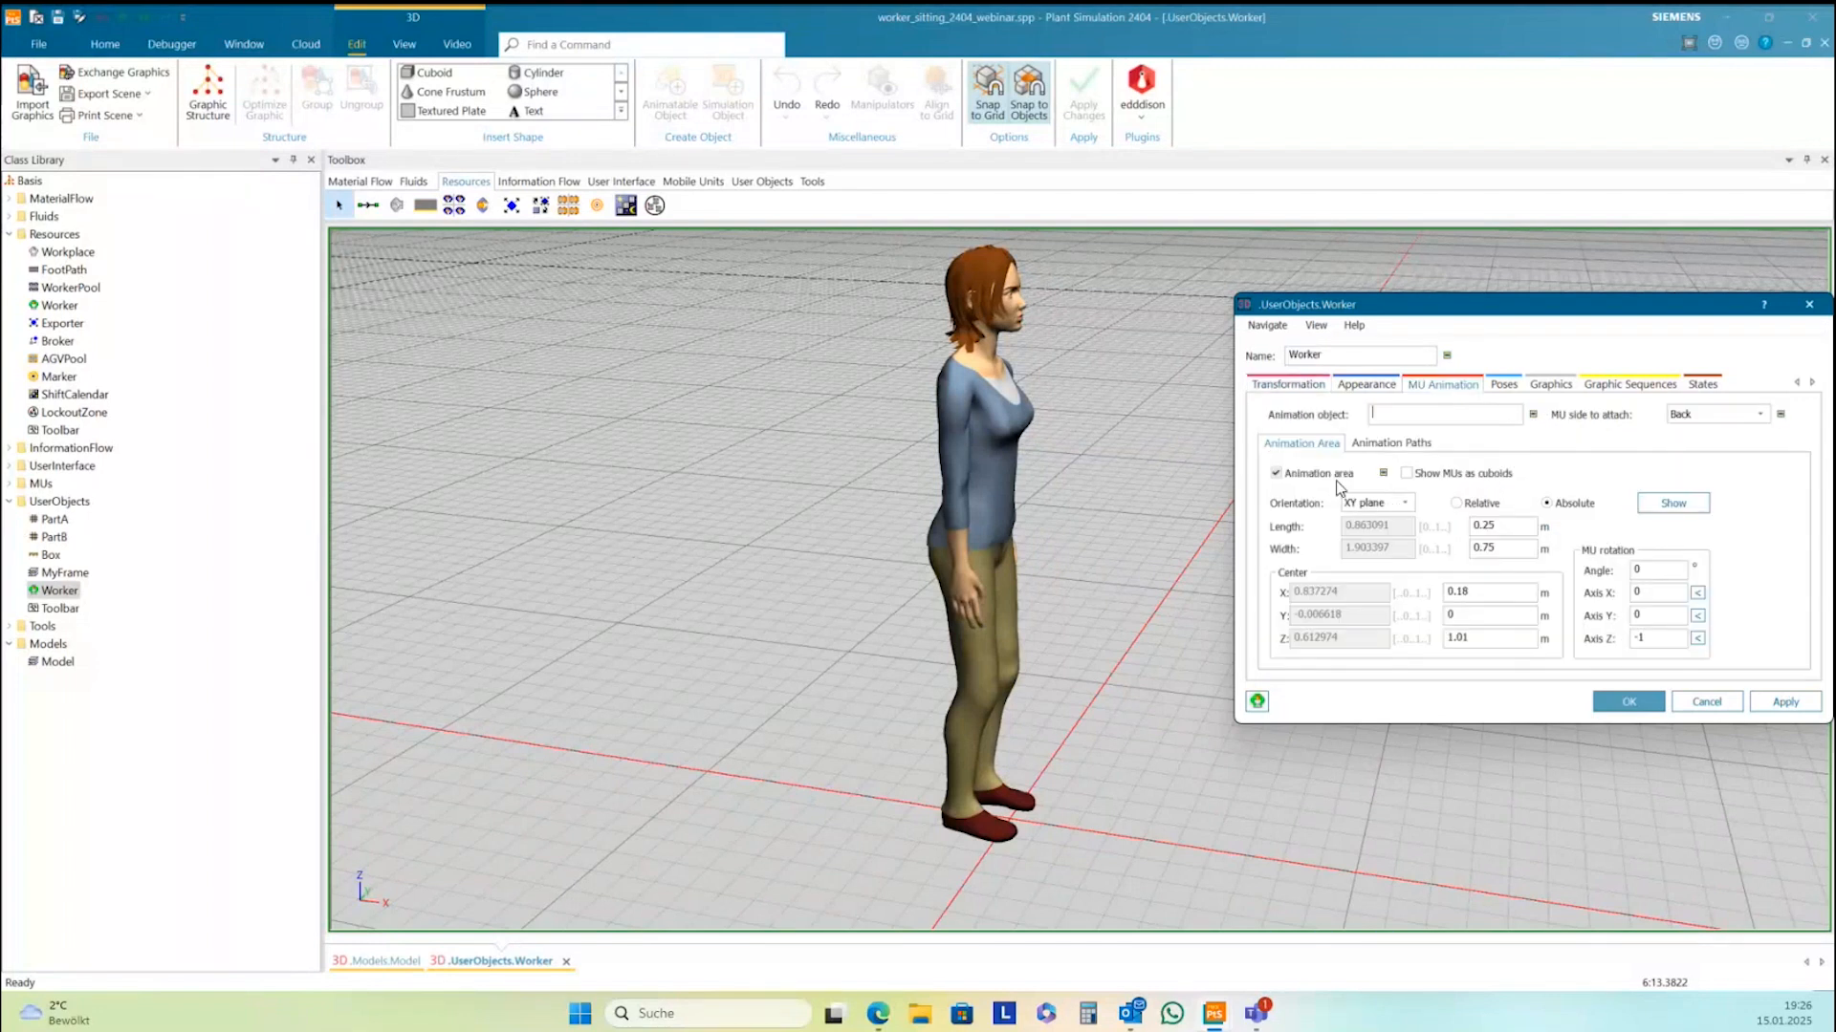
click(1701, 508)
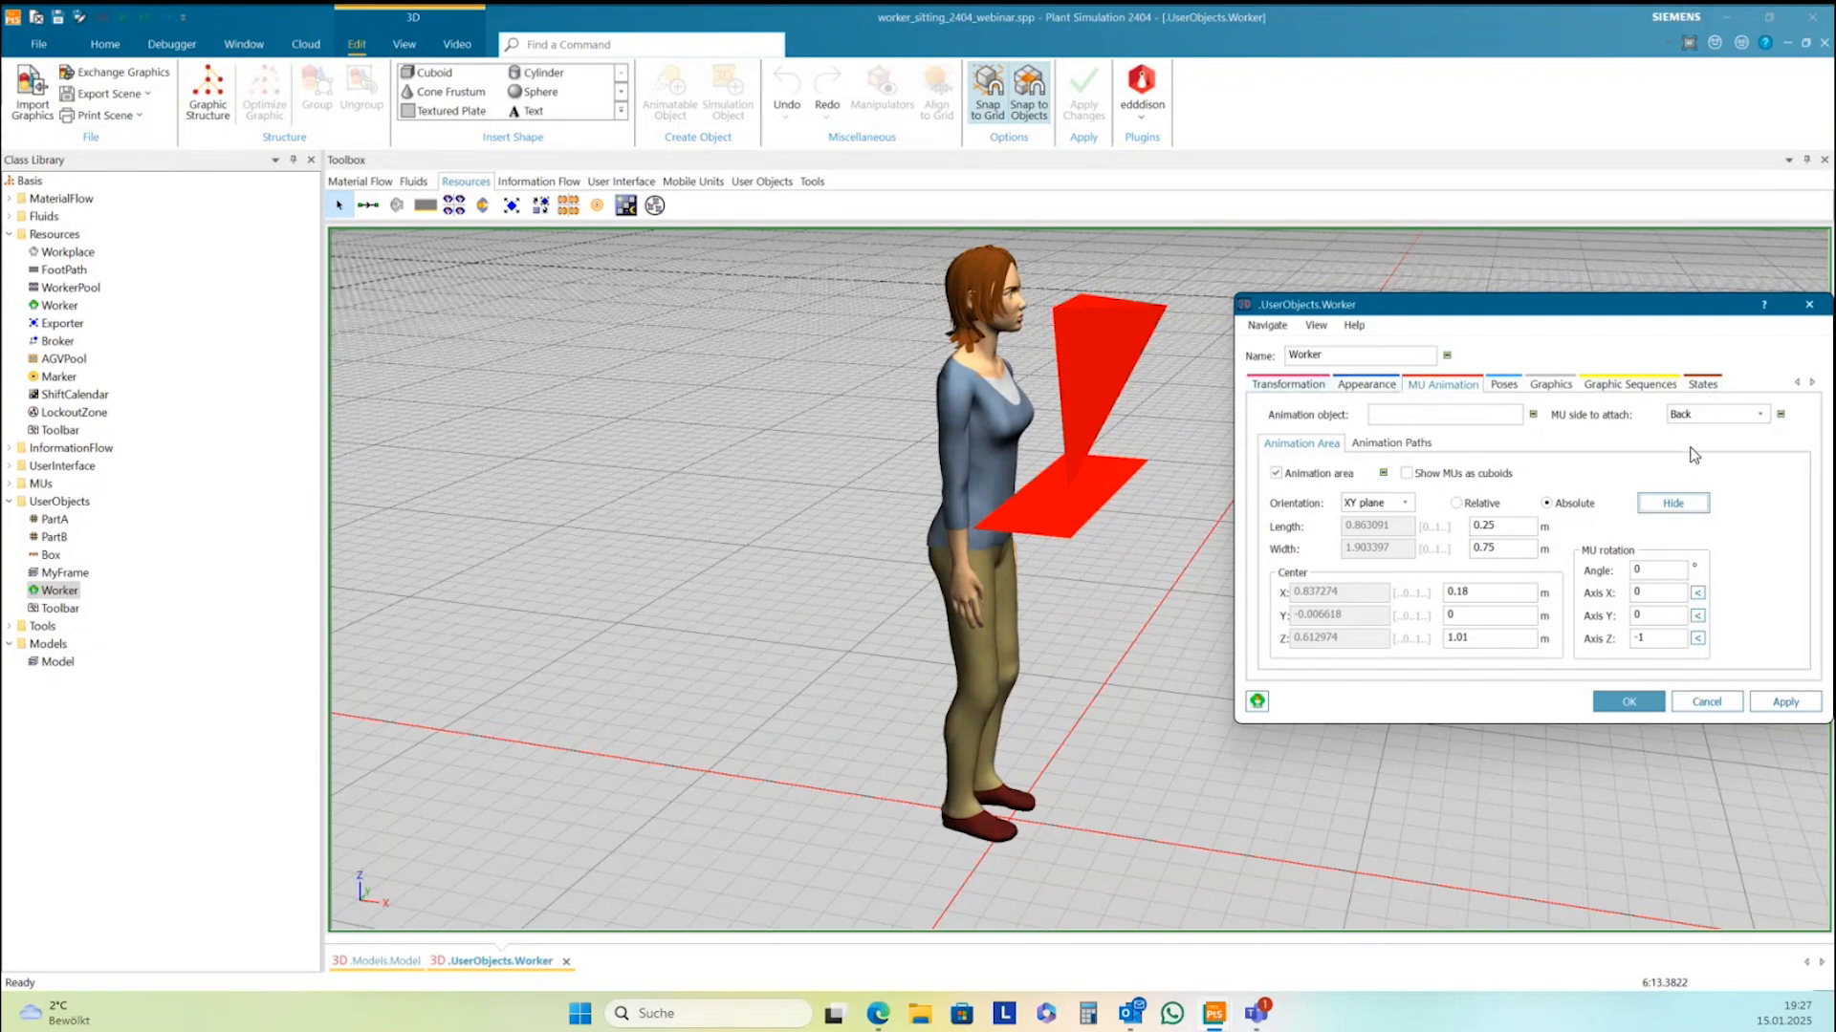
Close the Worker's 3D properties and display the worker obstacle areas around the objects in the model
click(1628, 702)
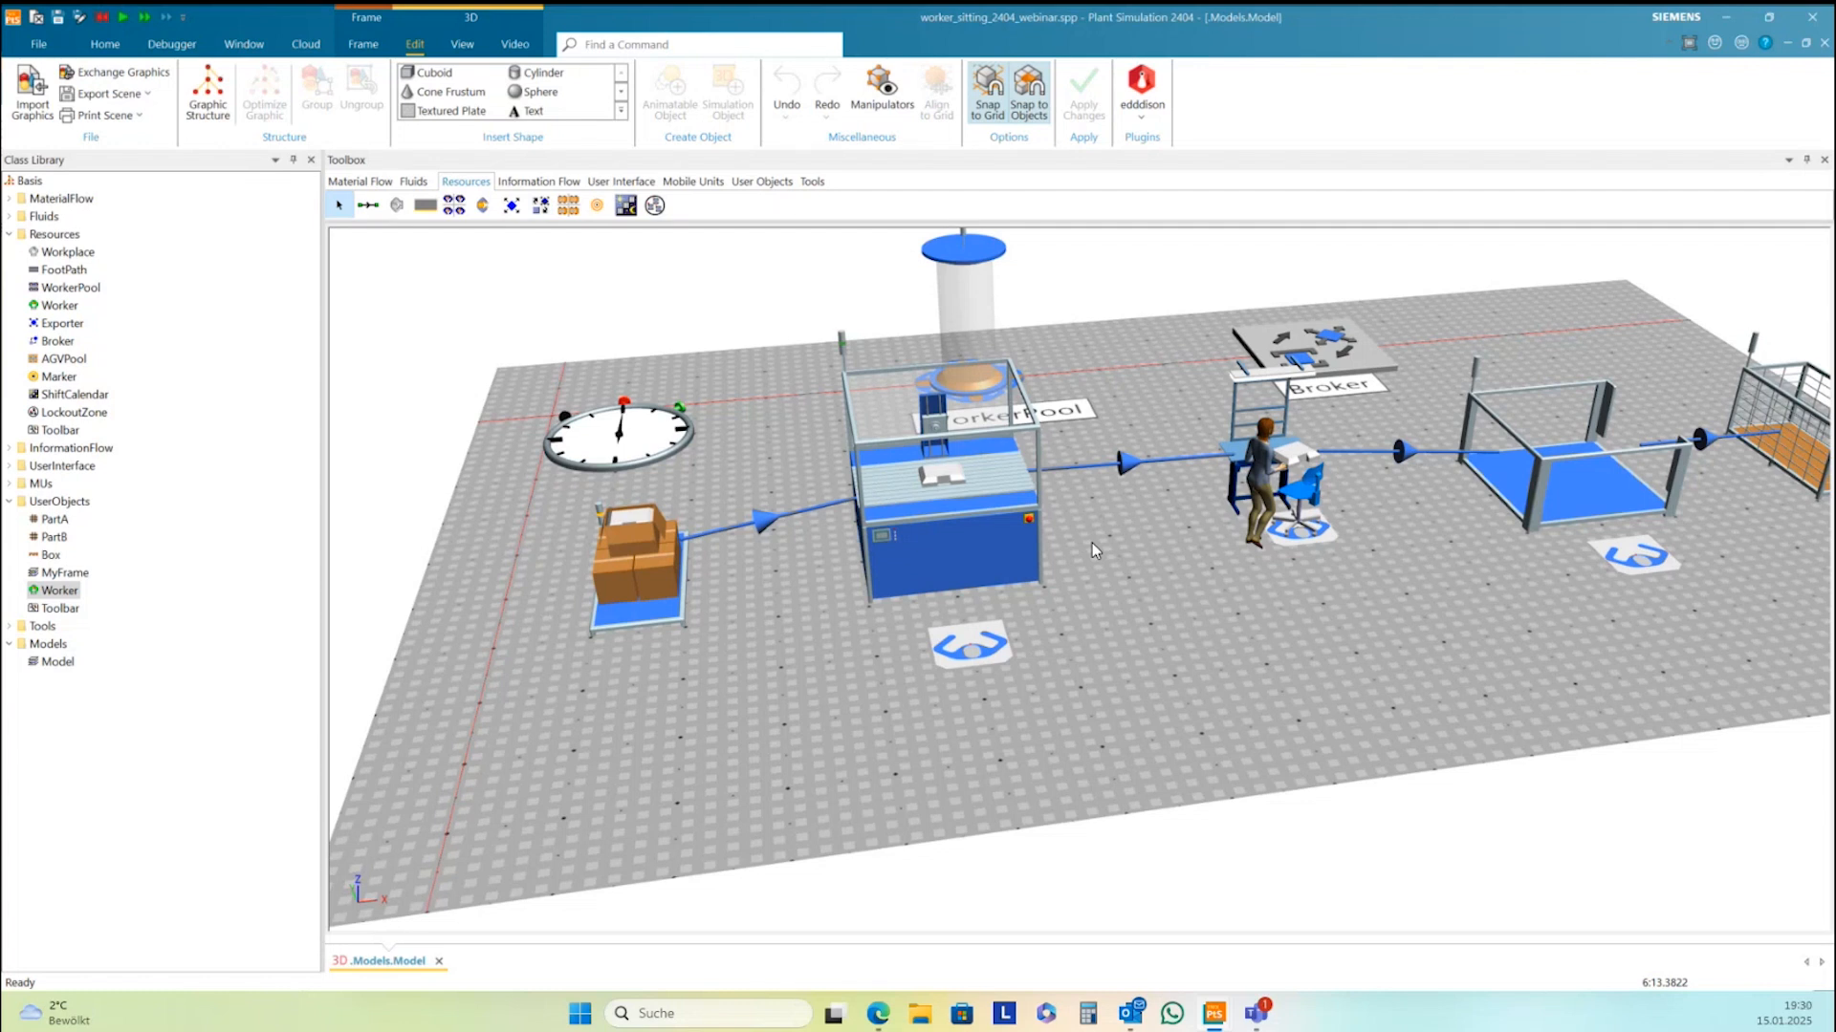
key(o)
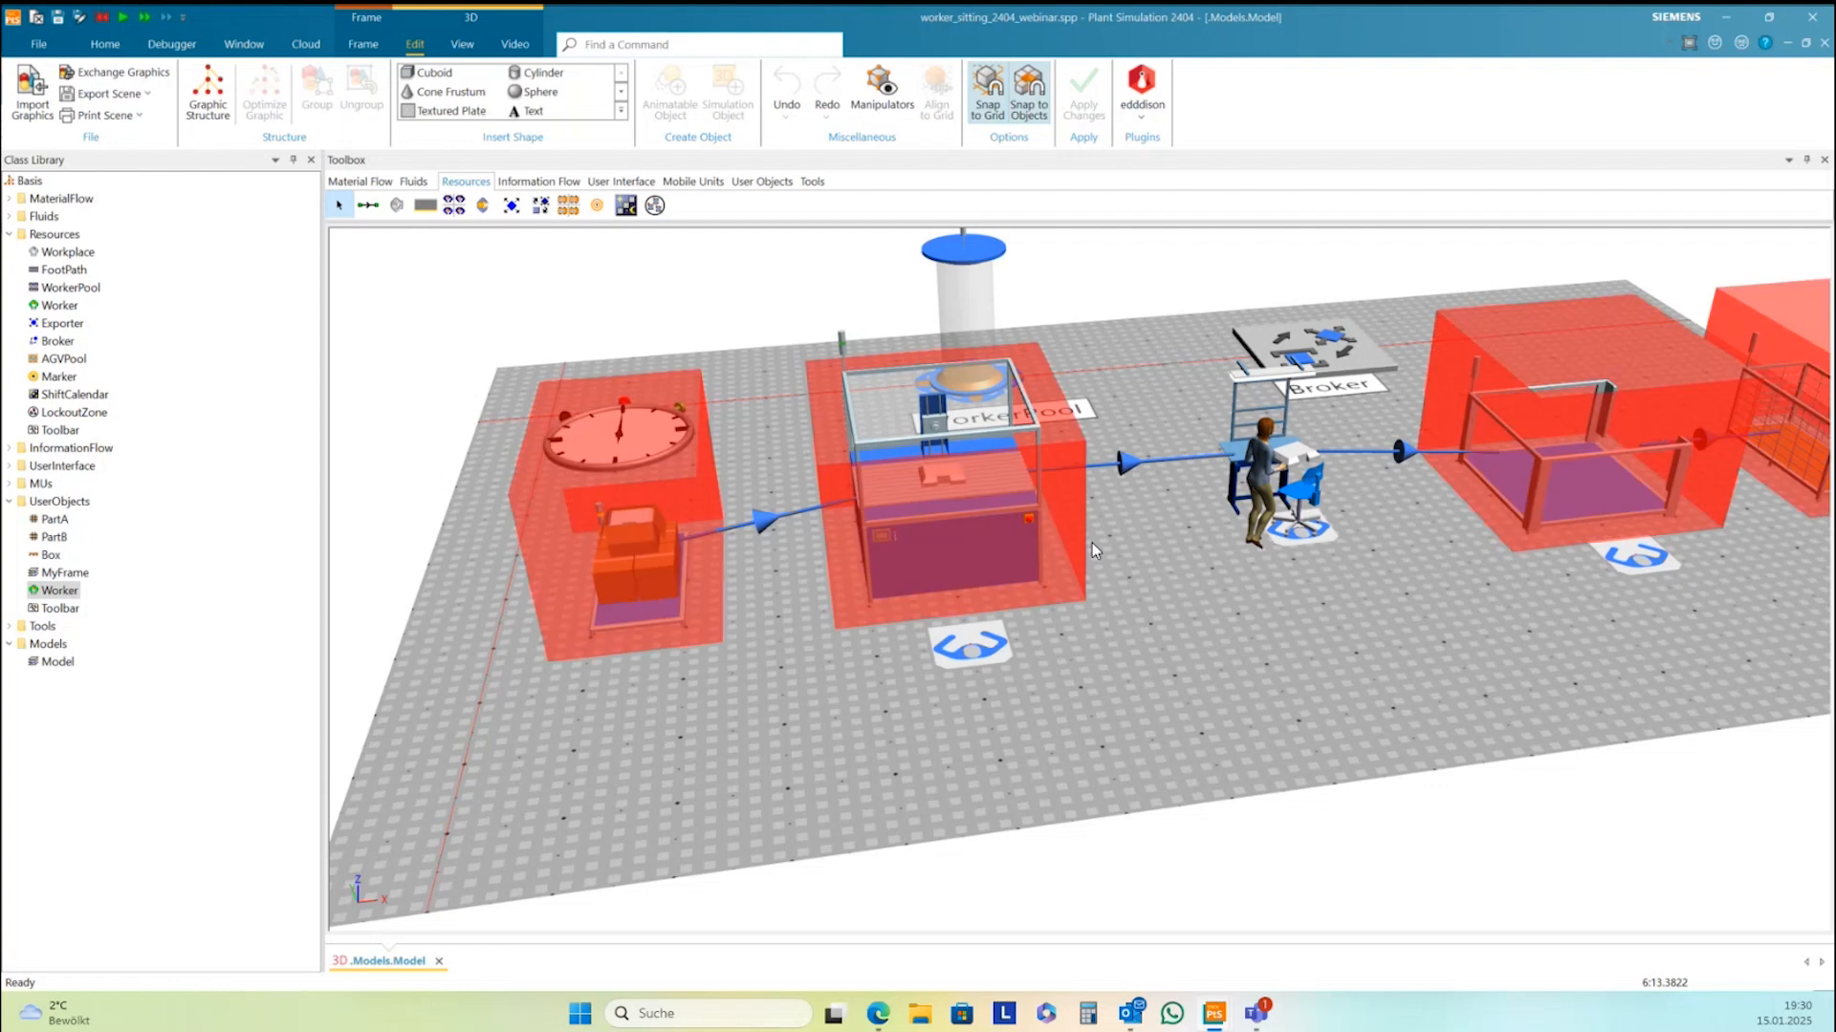
middle_drag(1089, 647, 1086, 669)
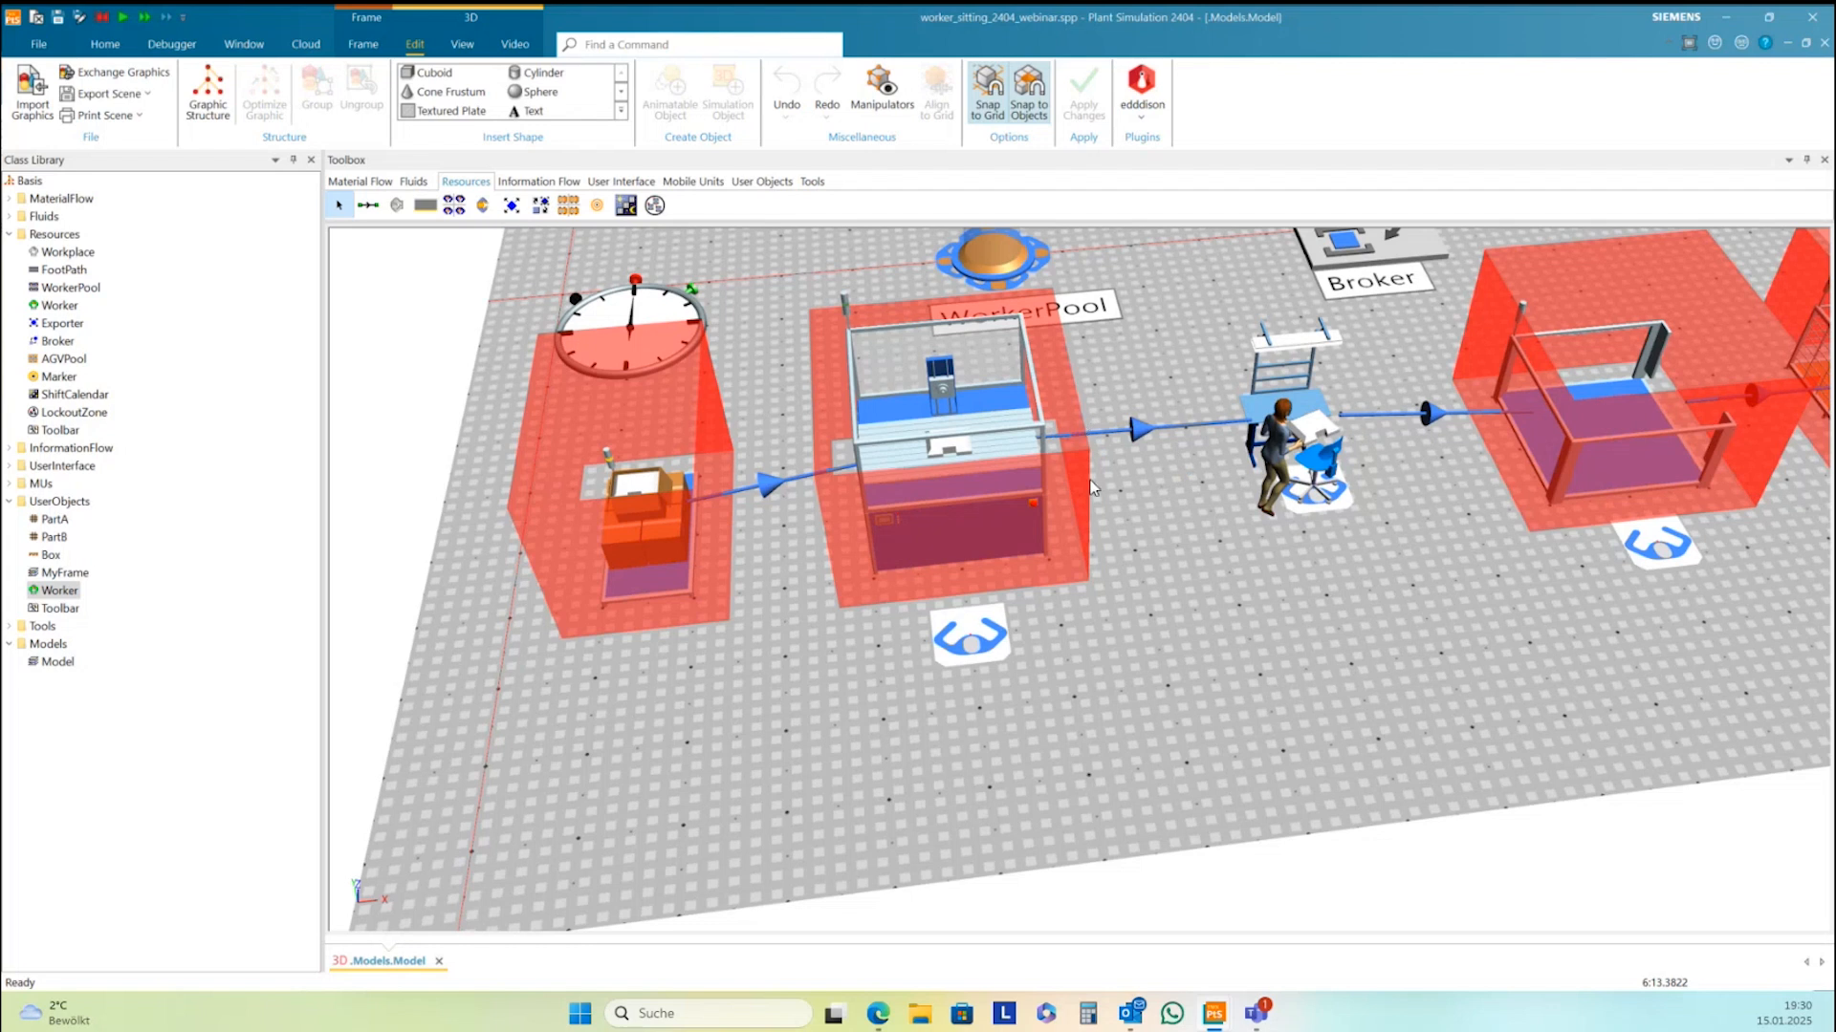
mouse_move(1119, 531)
right_down()
mouse_move(1111, 554)
mouse_move(1123, 542)
right_up()
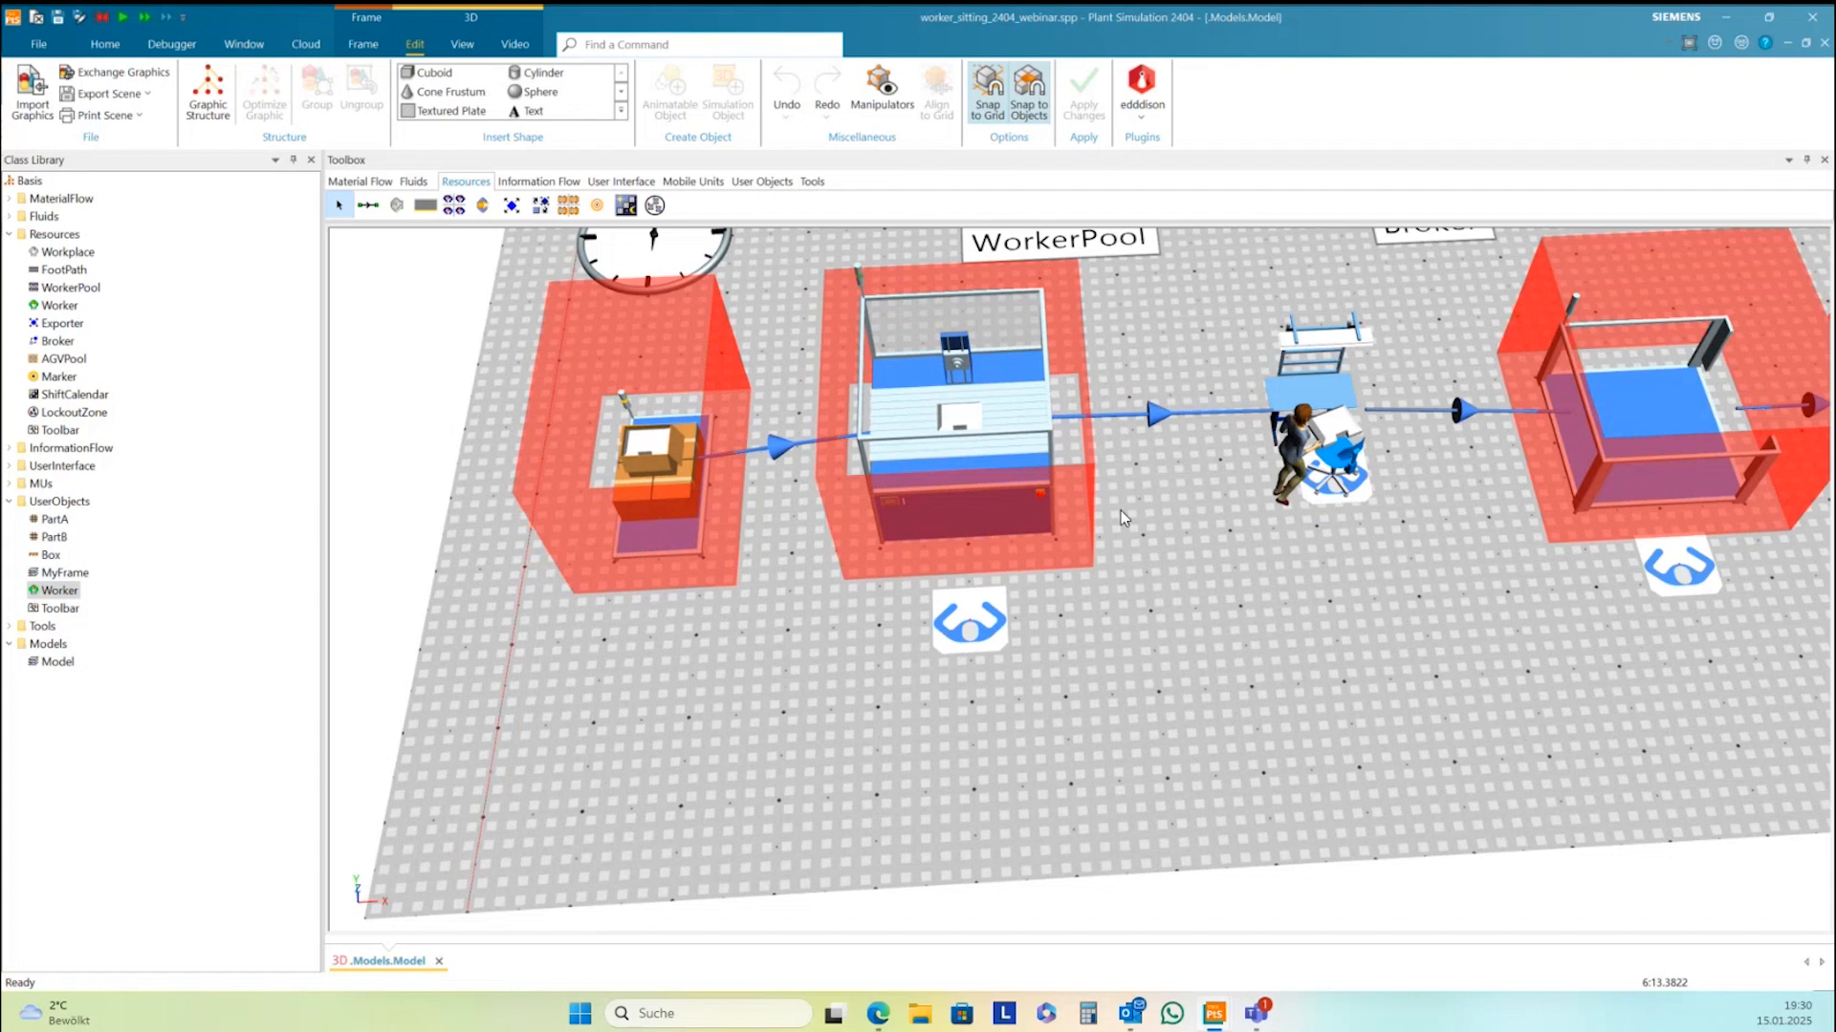
right_drag(1121, 511, 1115, 508)
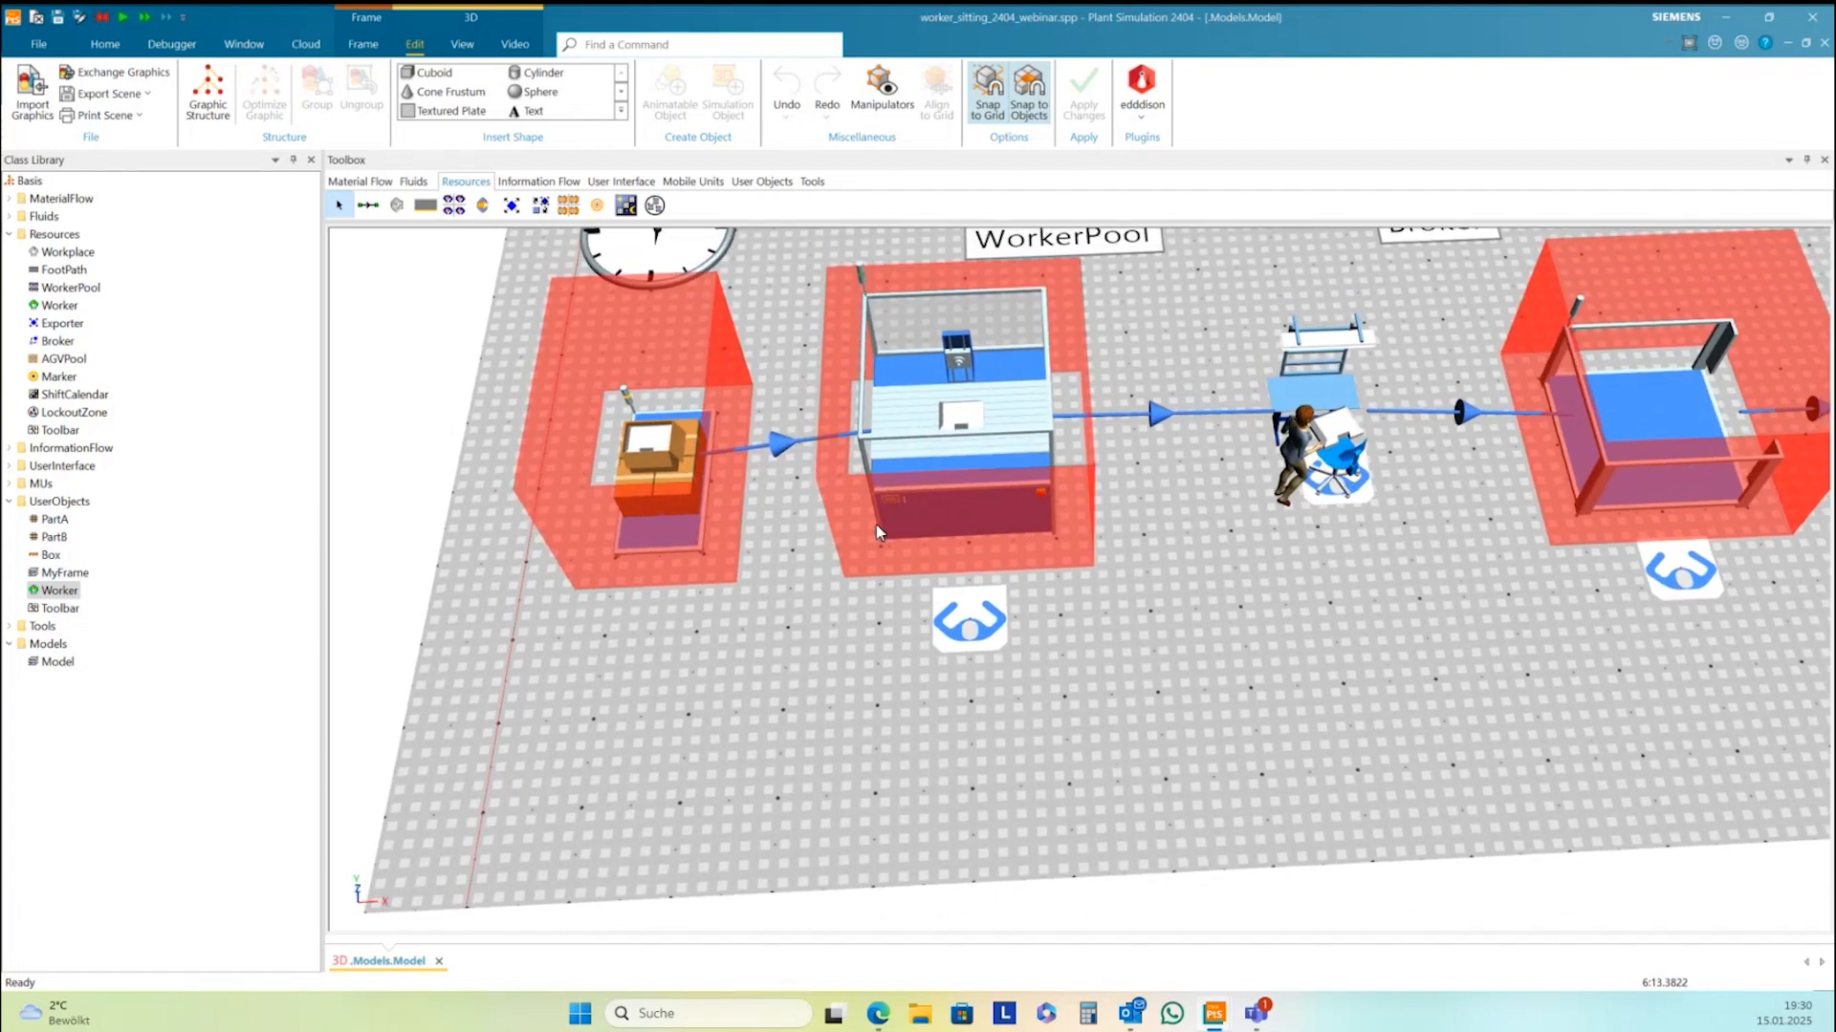
drag(1218, 541, 1360, 518)
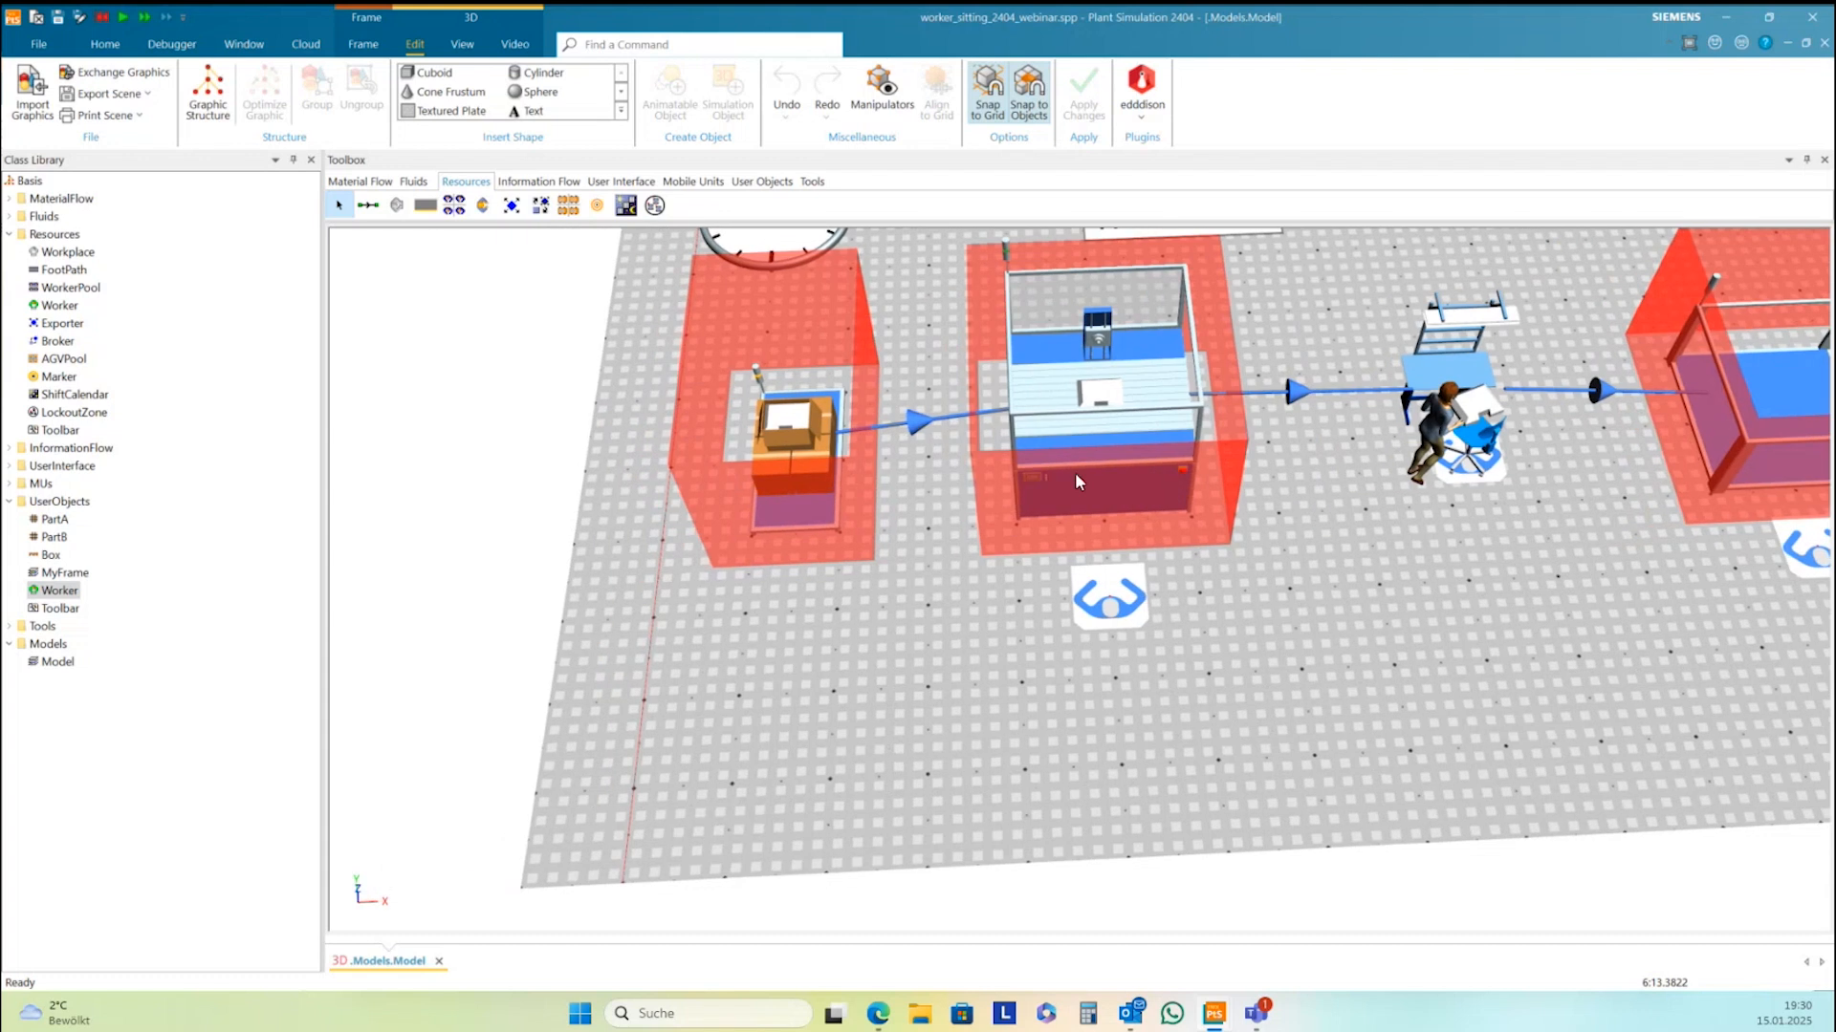
Move the Source close to the Station and display the worker obstacle areas again
click(788, 450)
drag(788, 449, 928, 478)
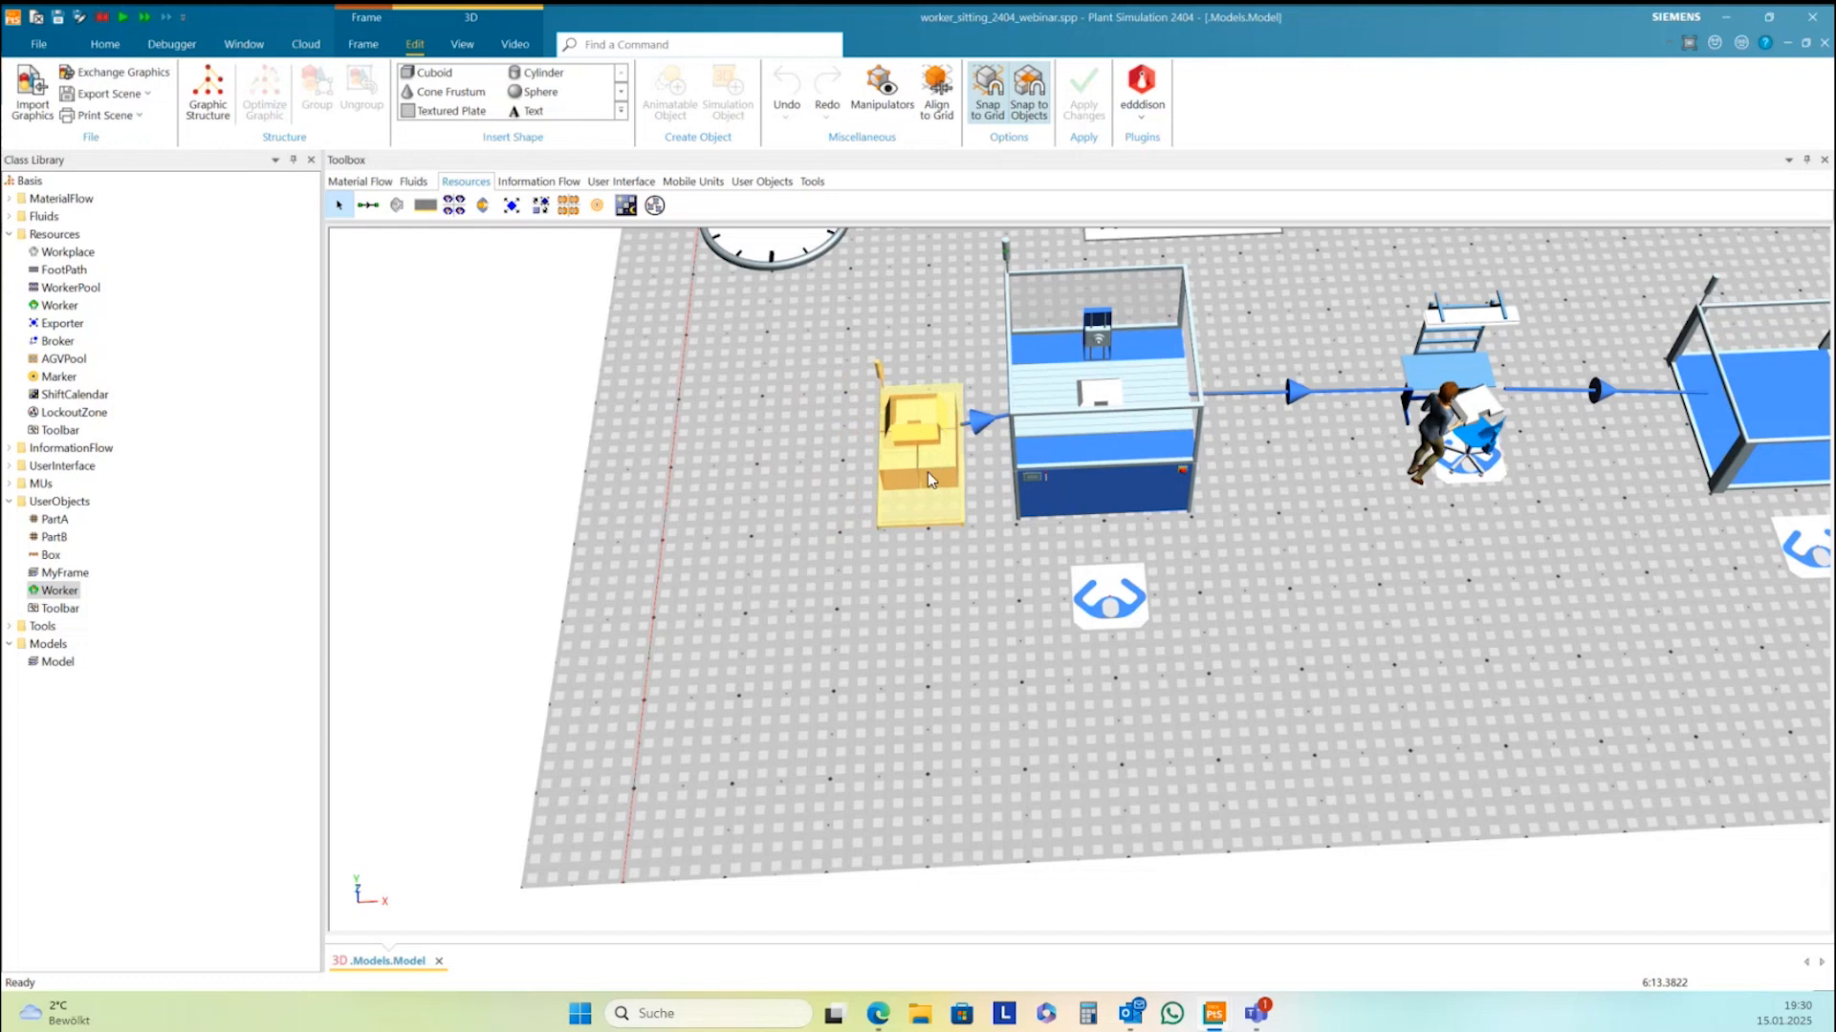
middle_drag(933, 581, 960, 580)
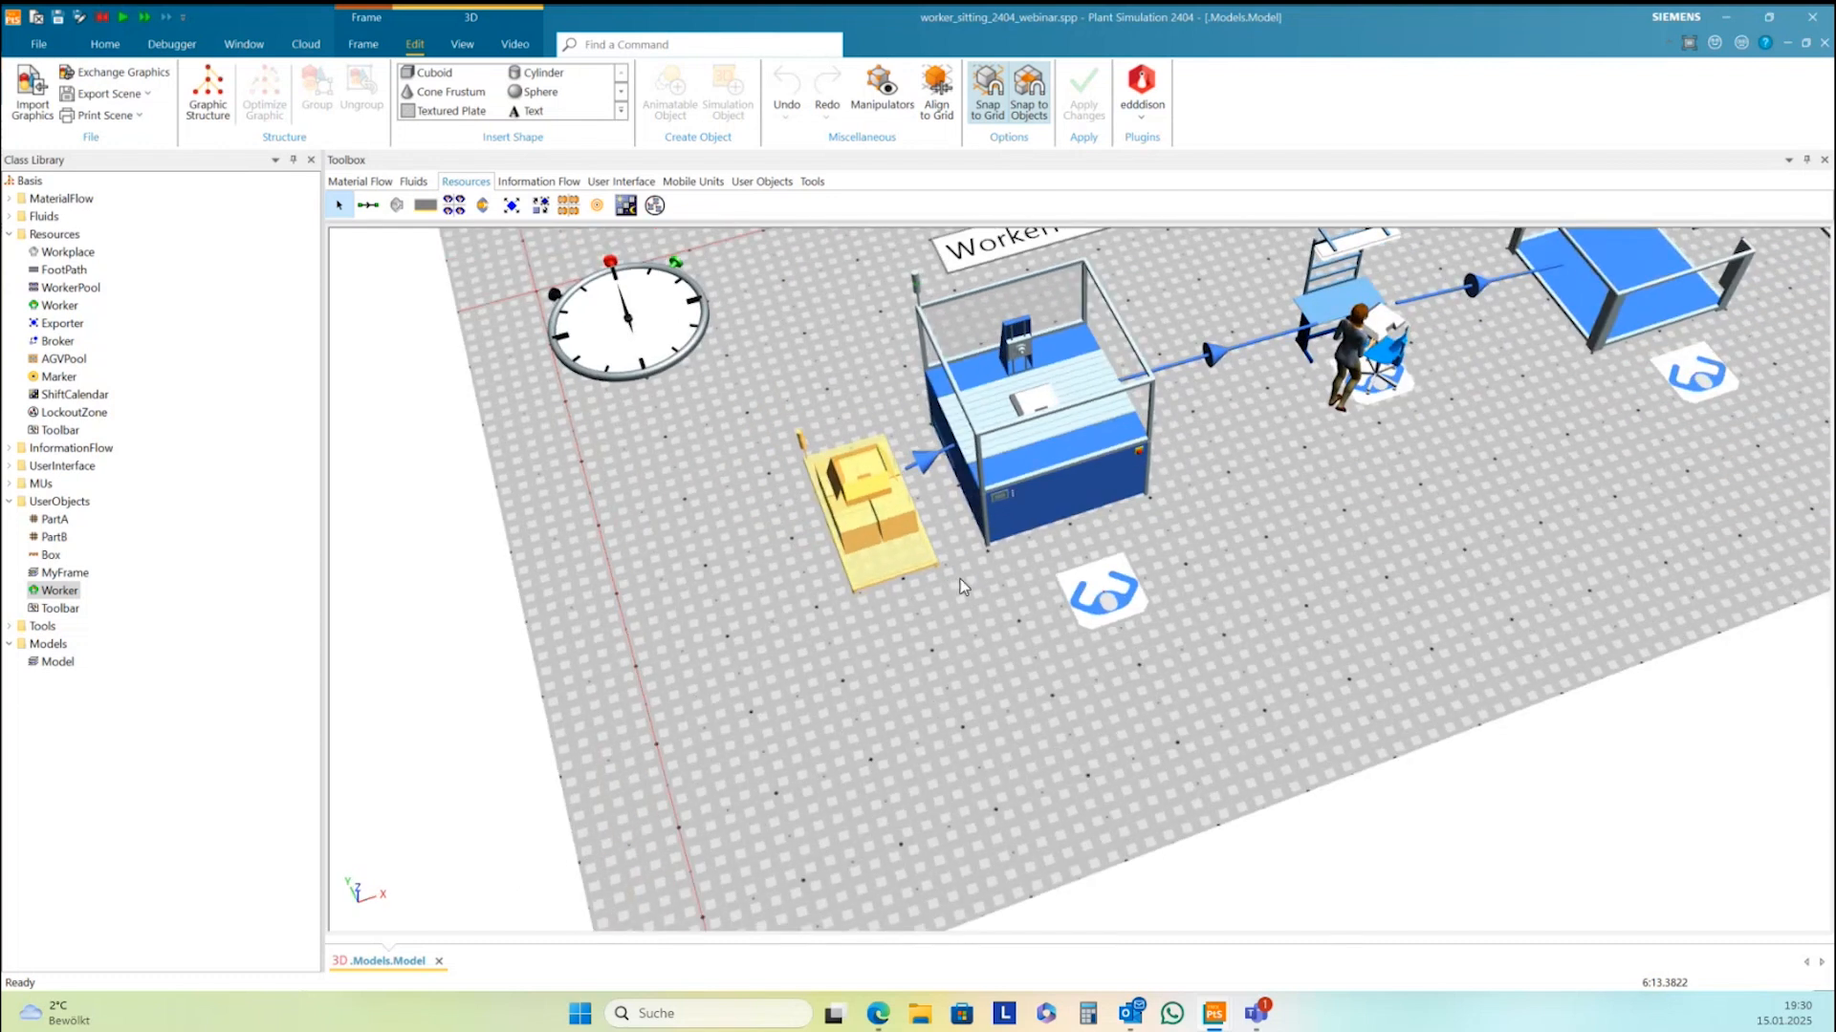
key(o)
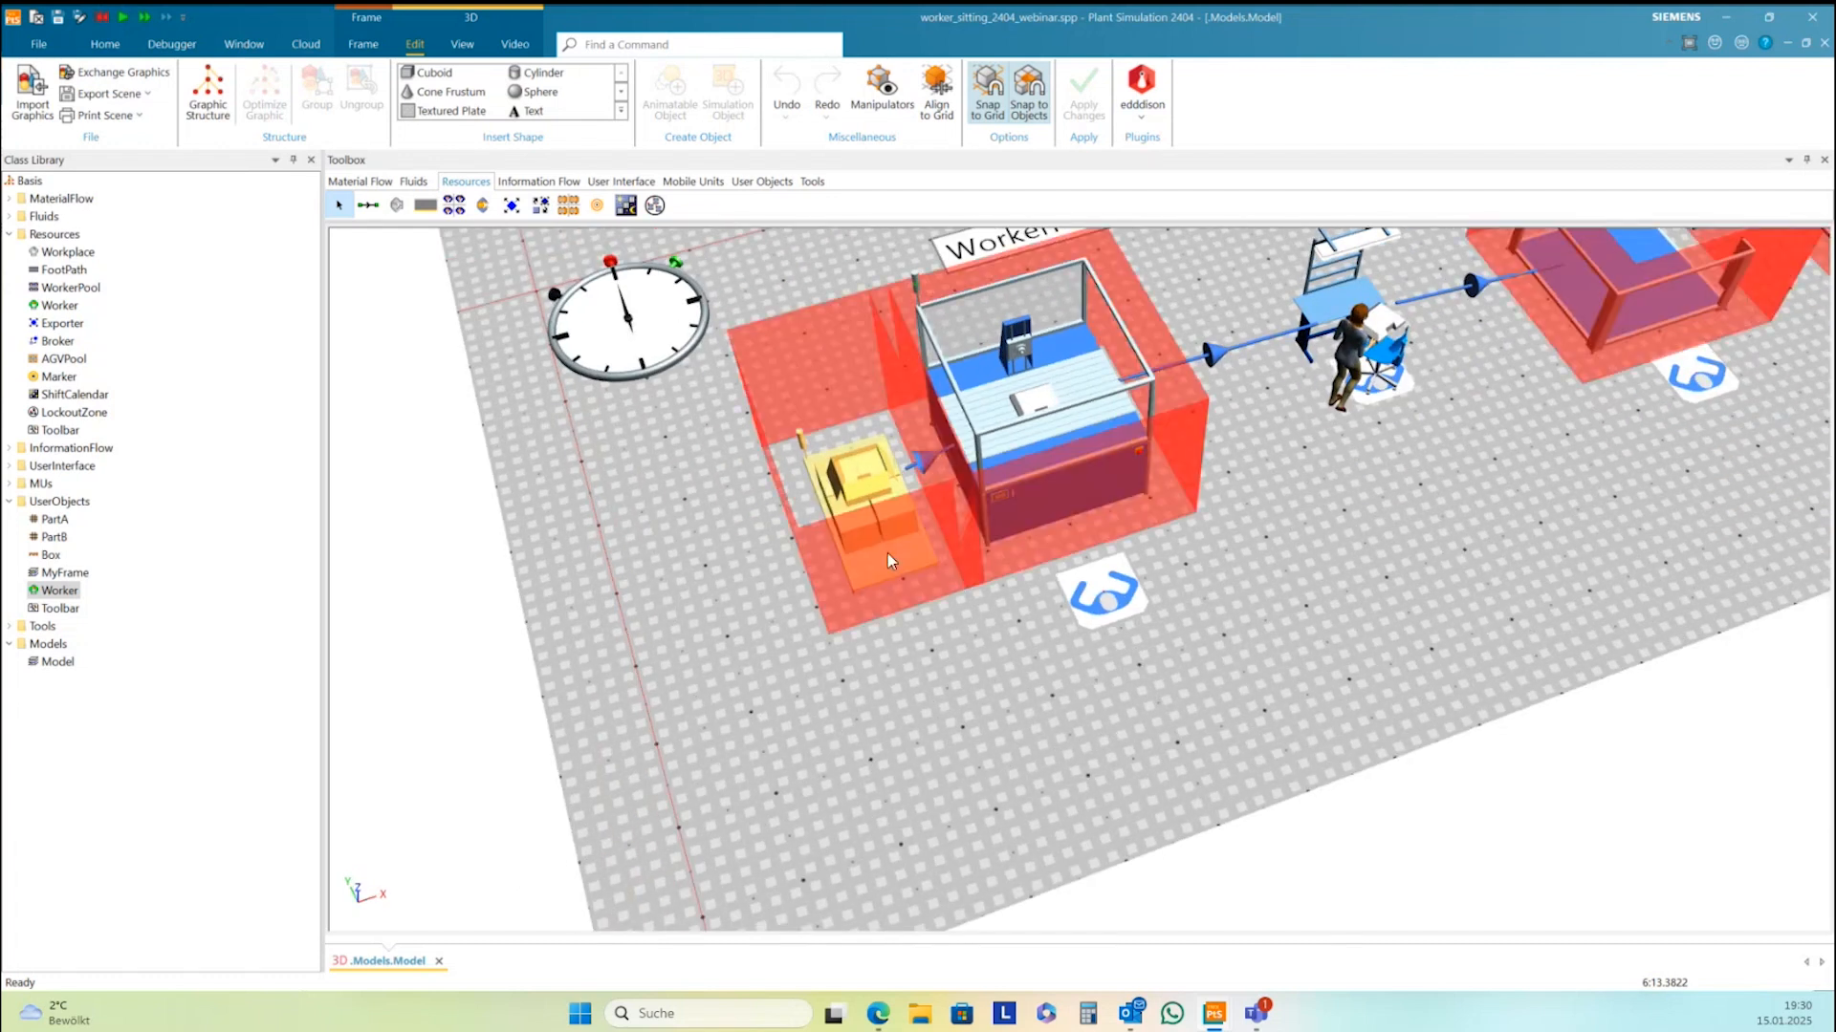
Shift the Source away from the Station in small moves until a walkable gap separates their obstacle areas
drag(887, 554, 871, 559)
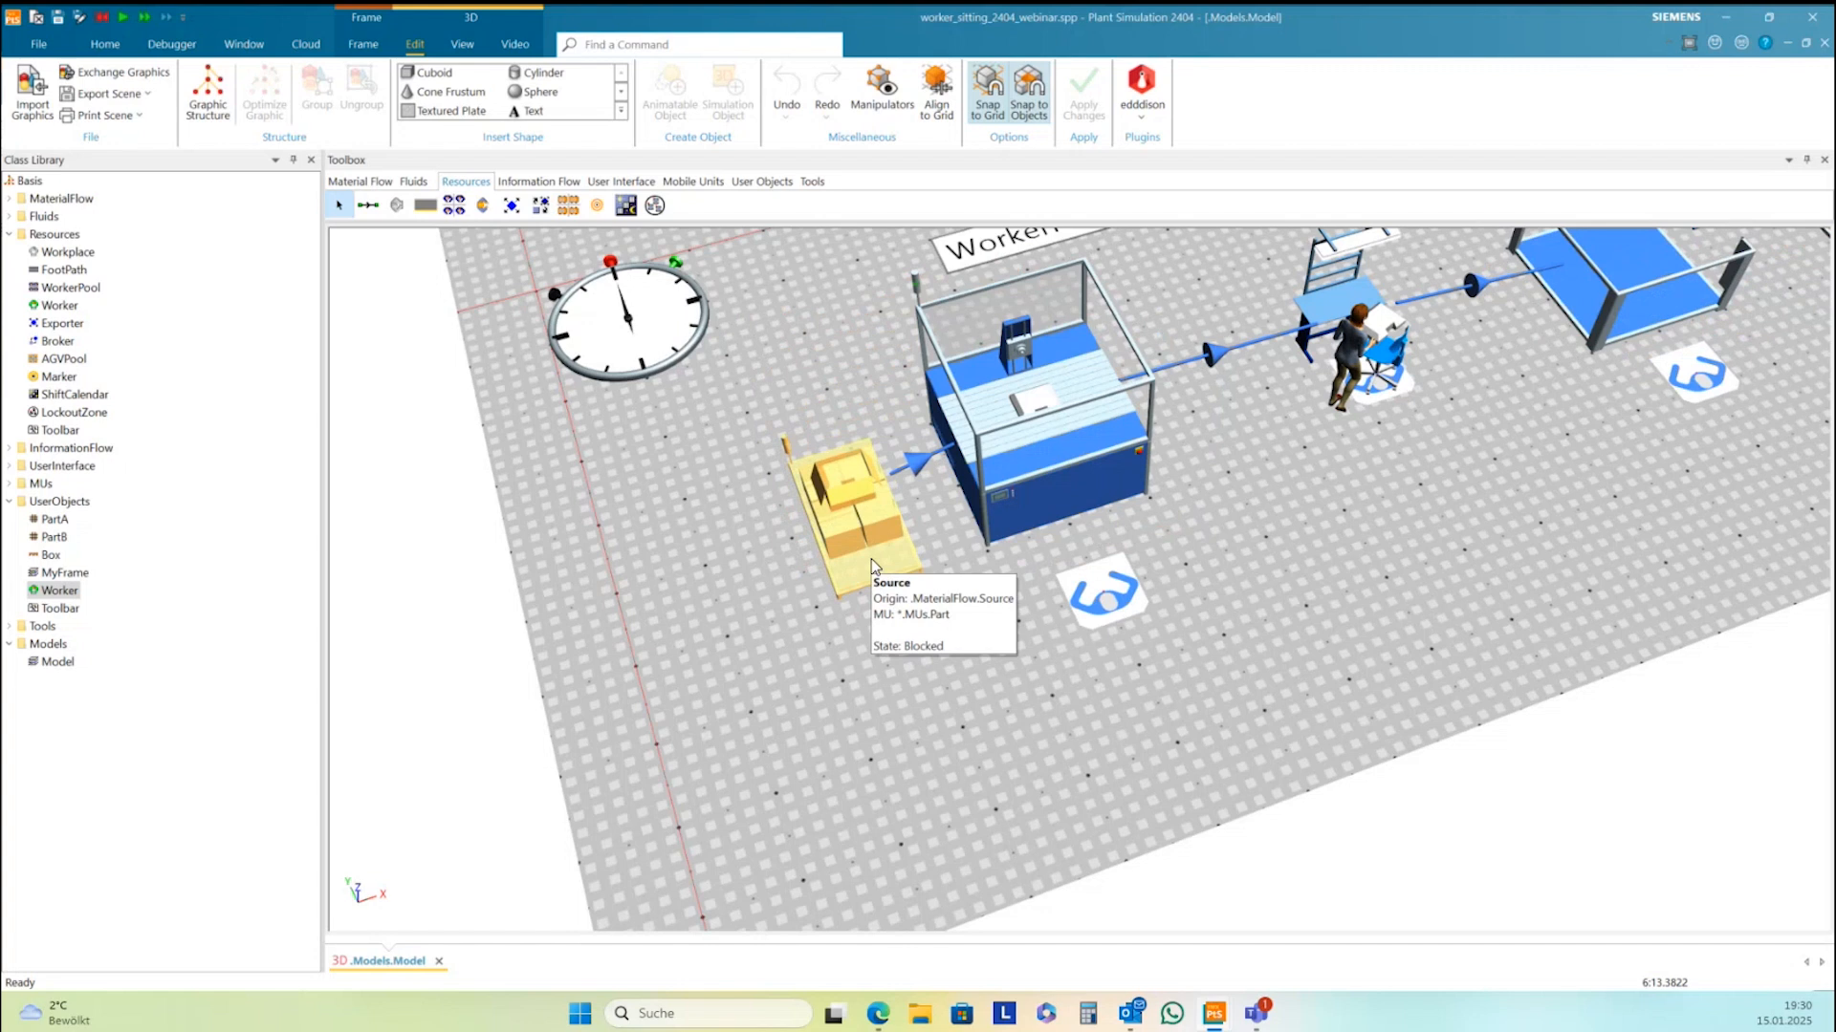
key(o)
drag(862, 525, 856, 525)
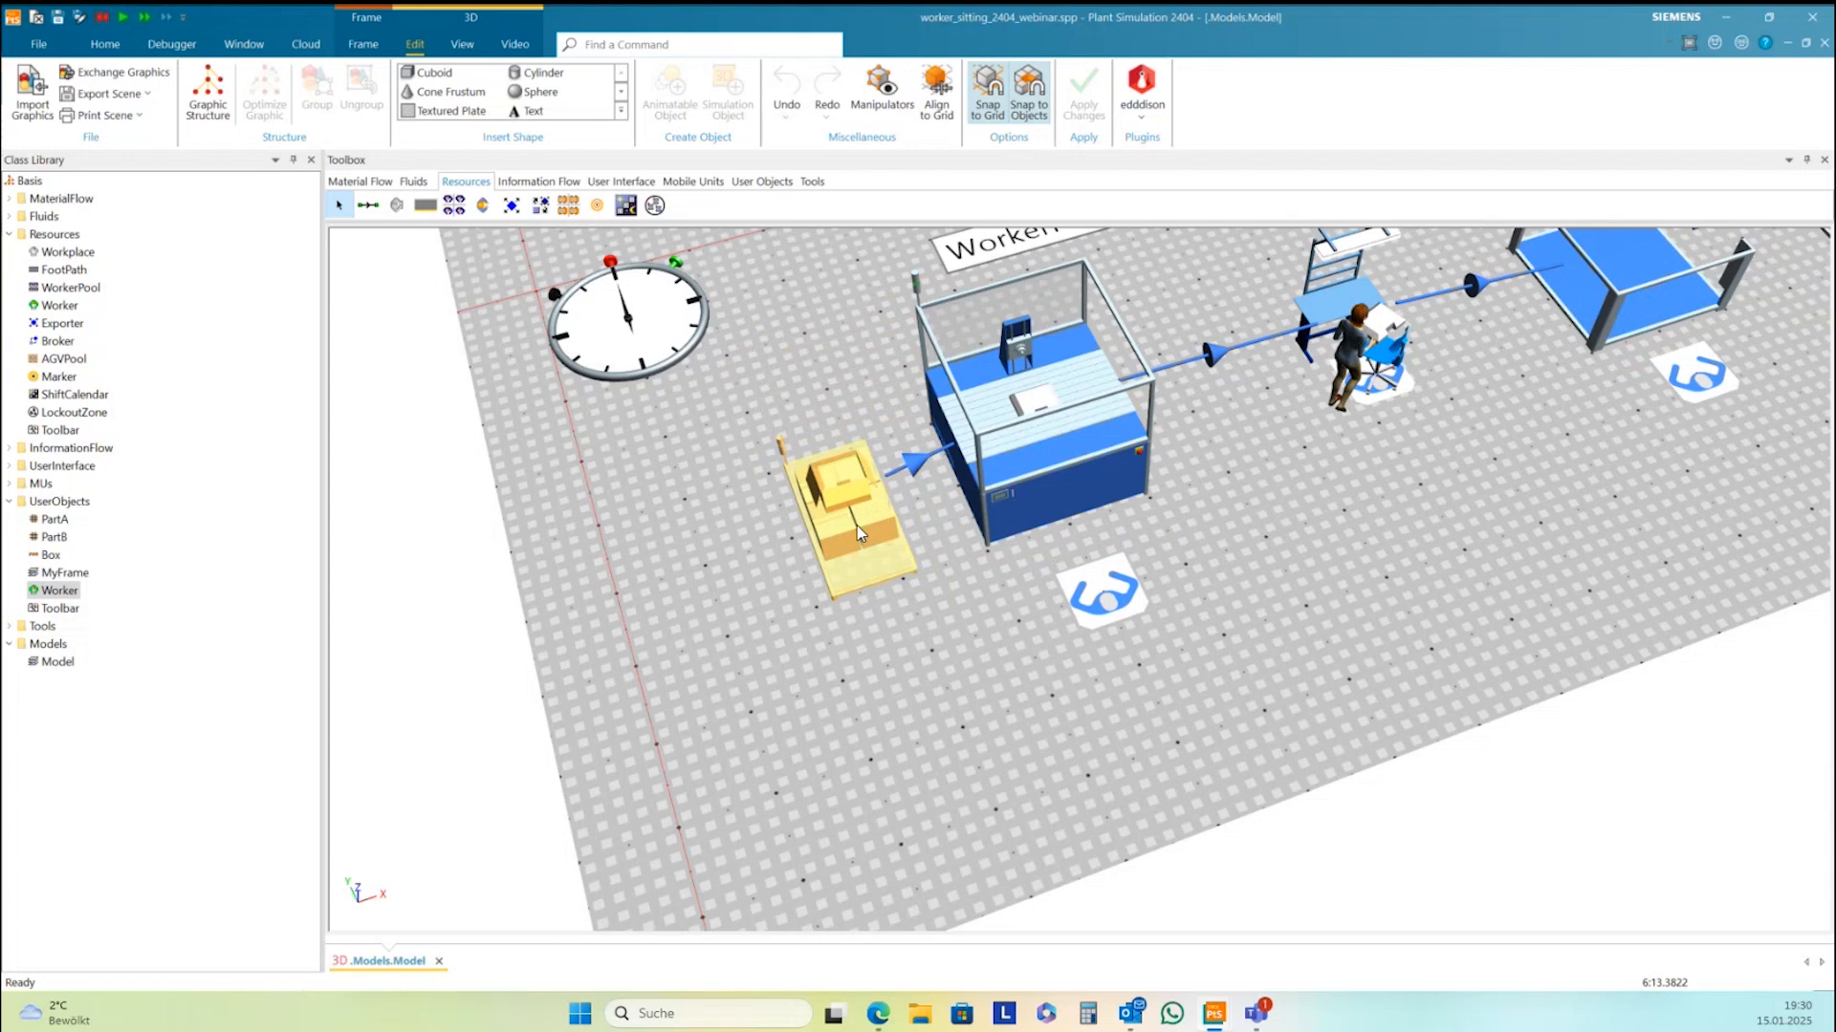
key(o)
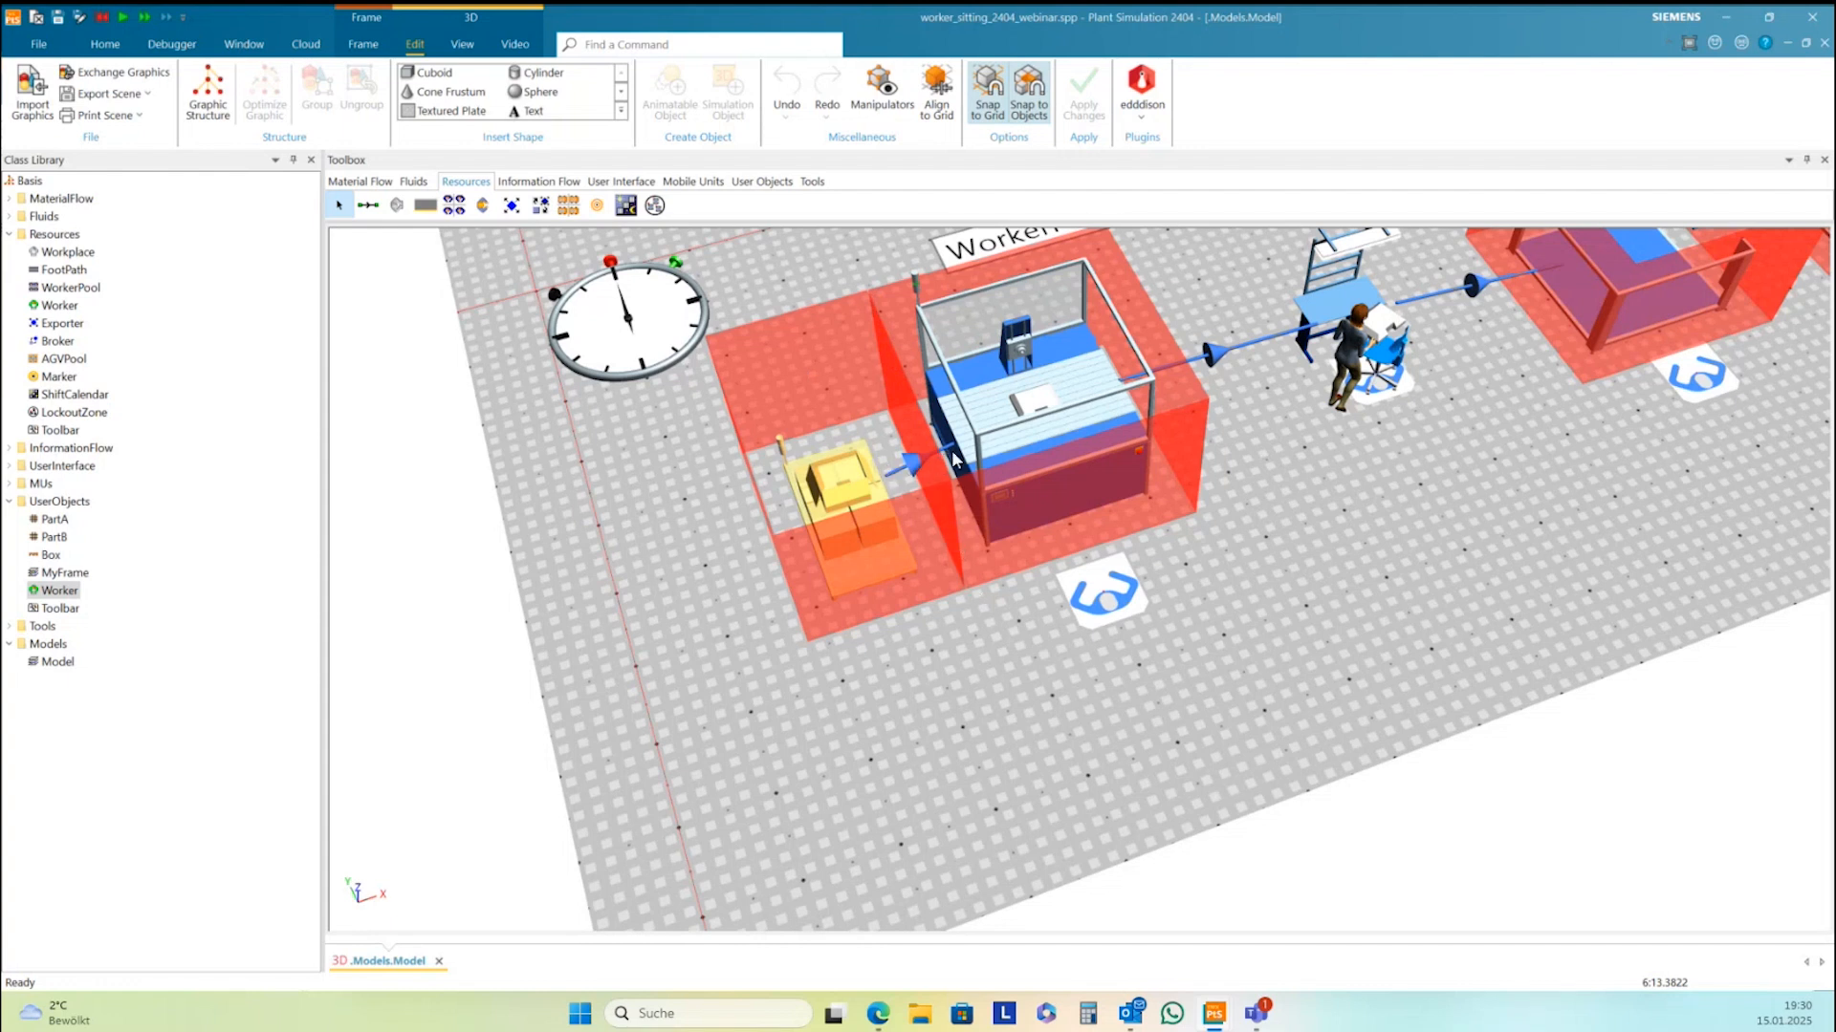
drag(891, 471, 864, 486)
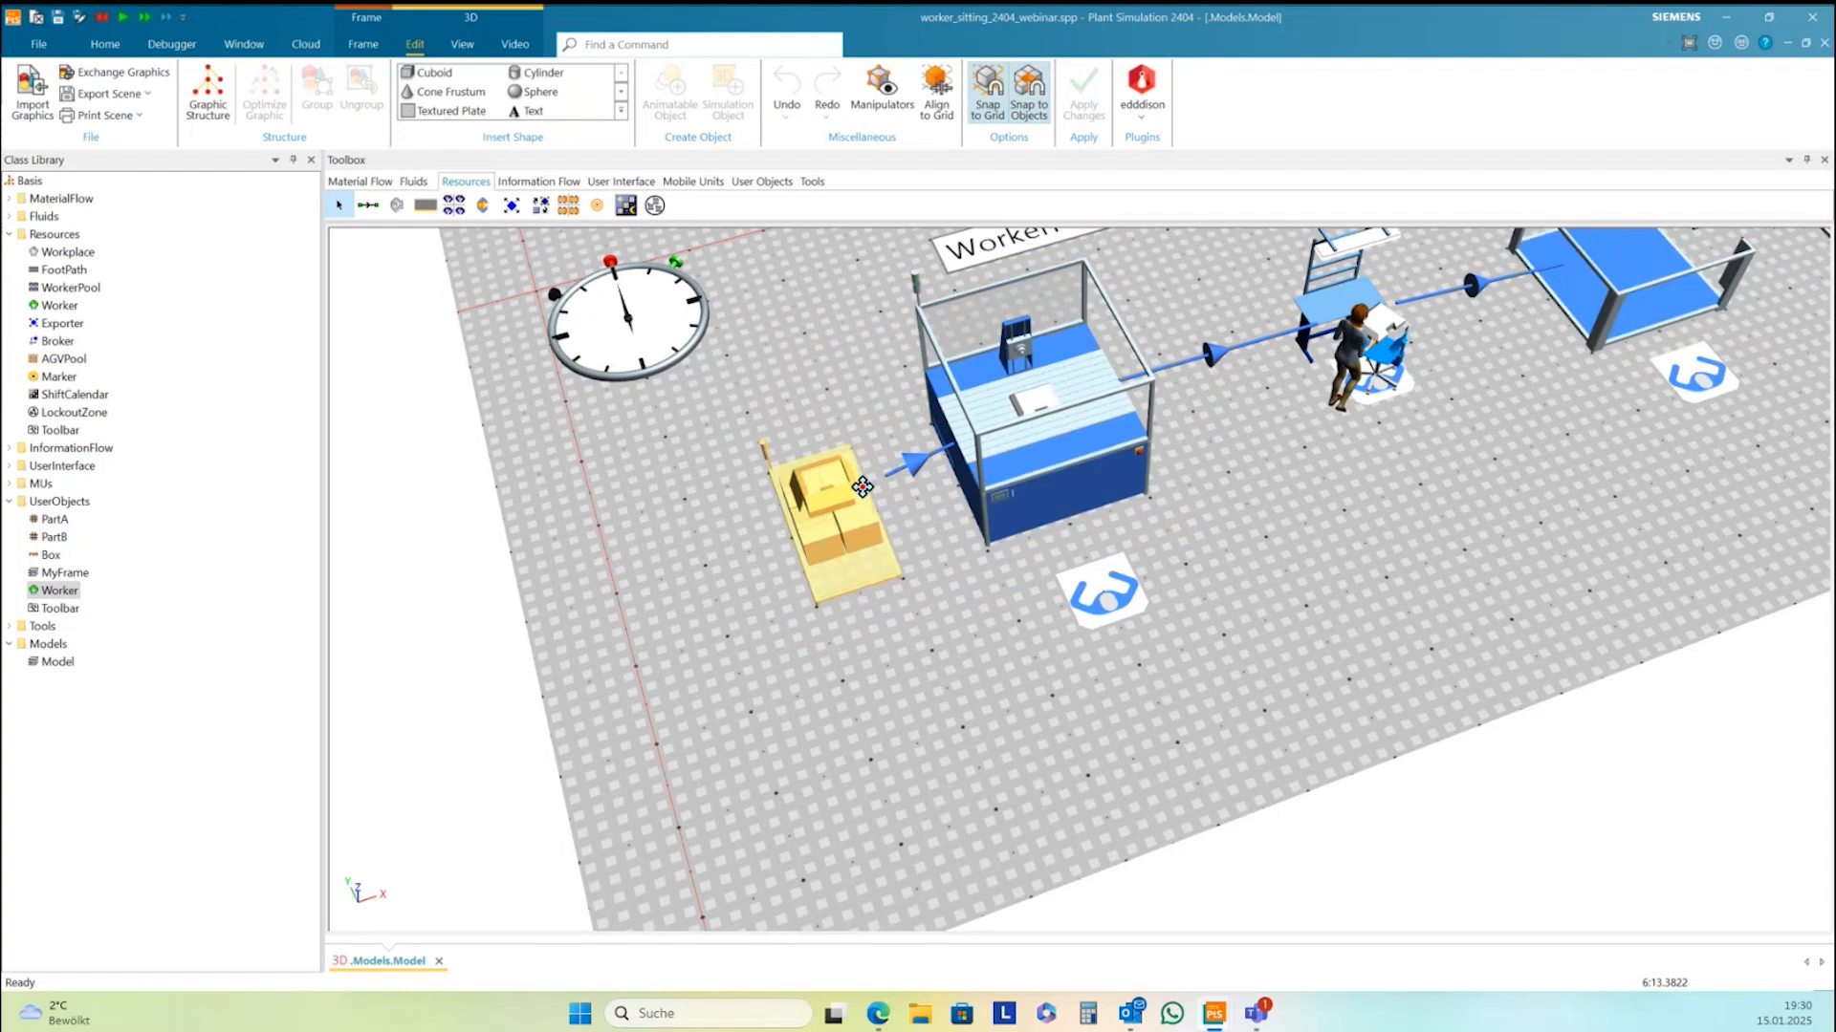
click(963, 547)
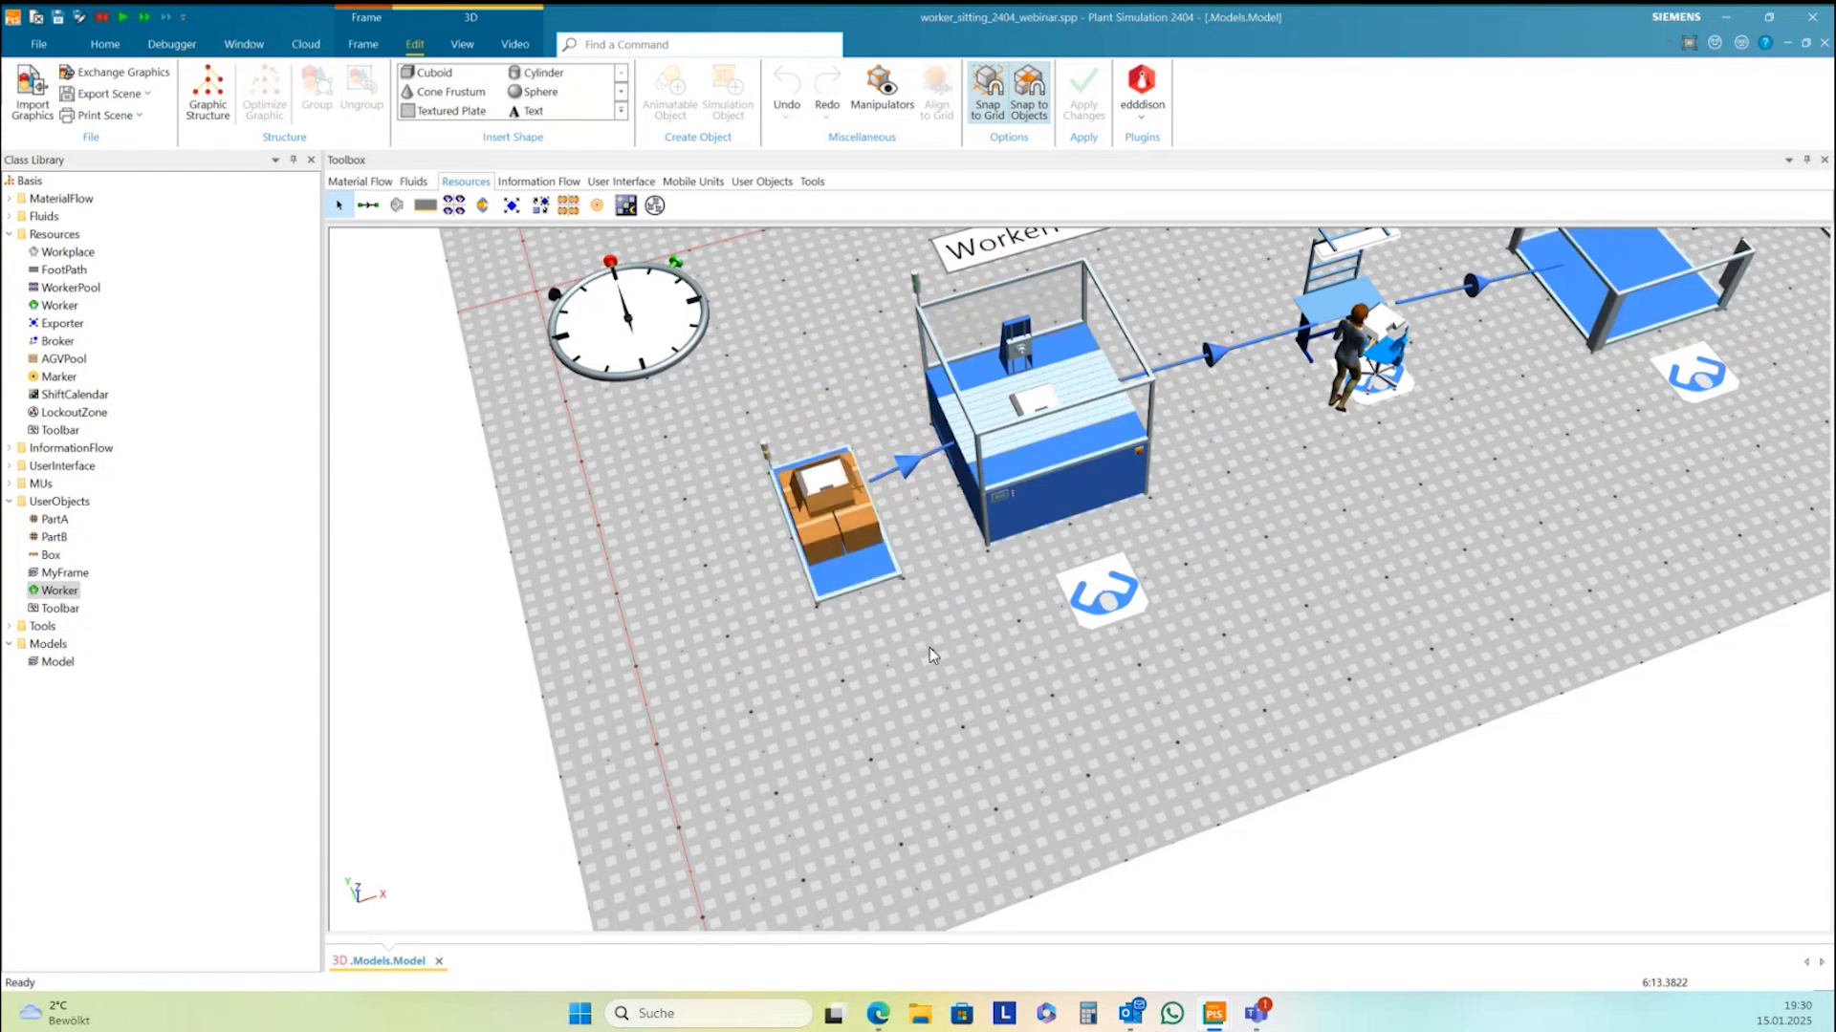
key(o)
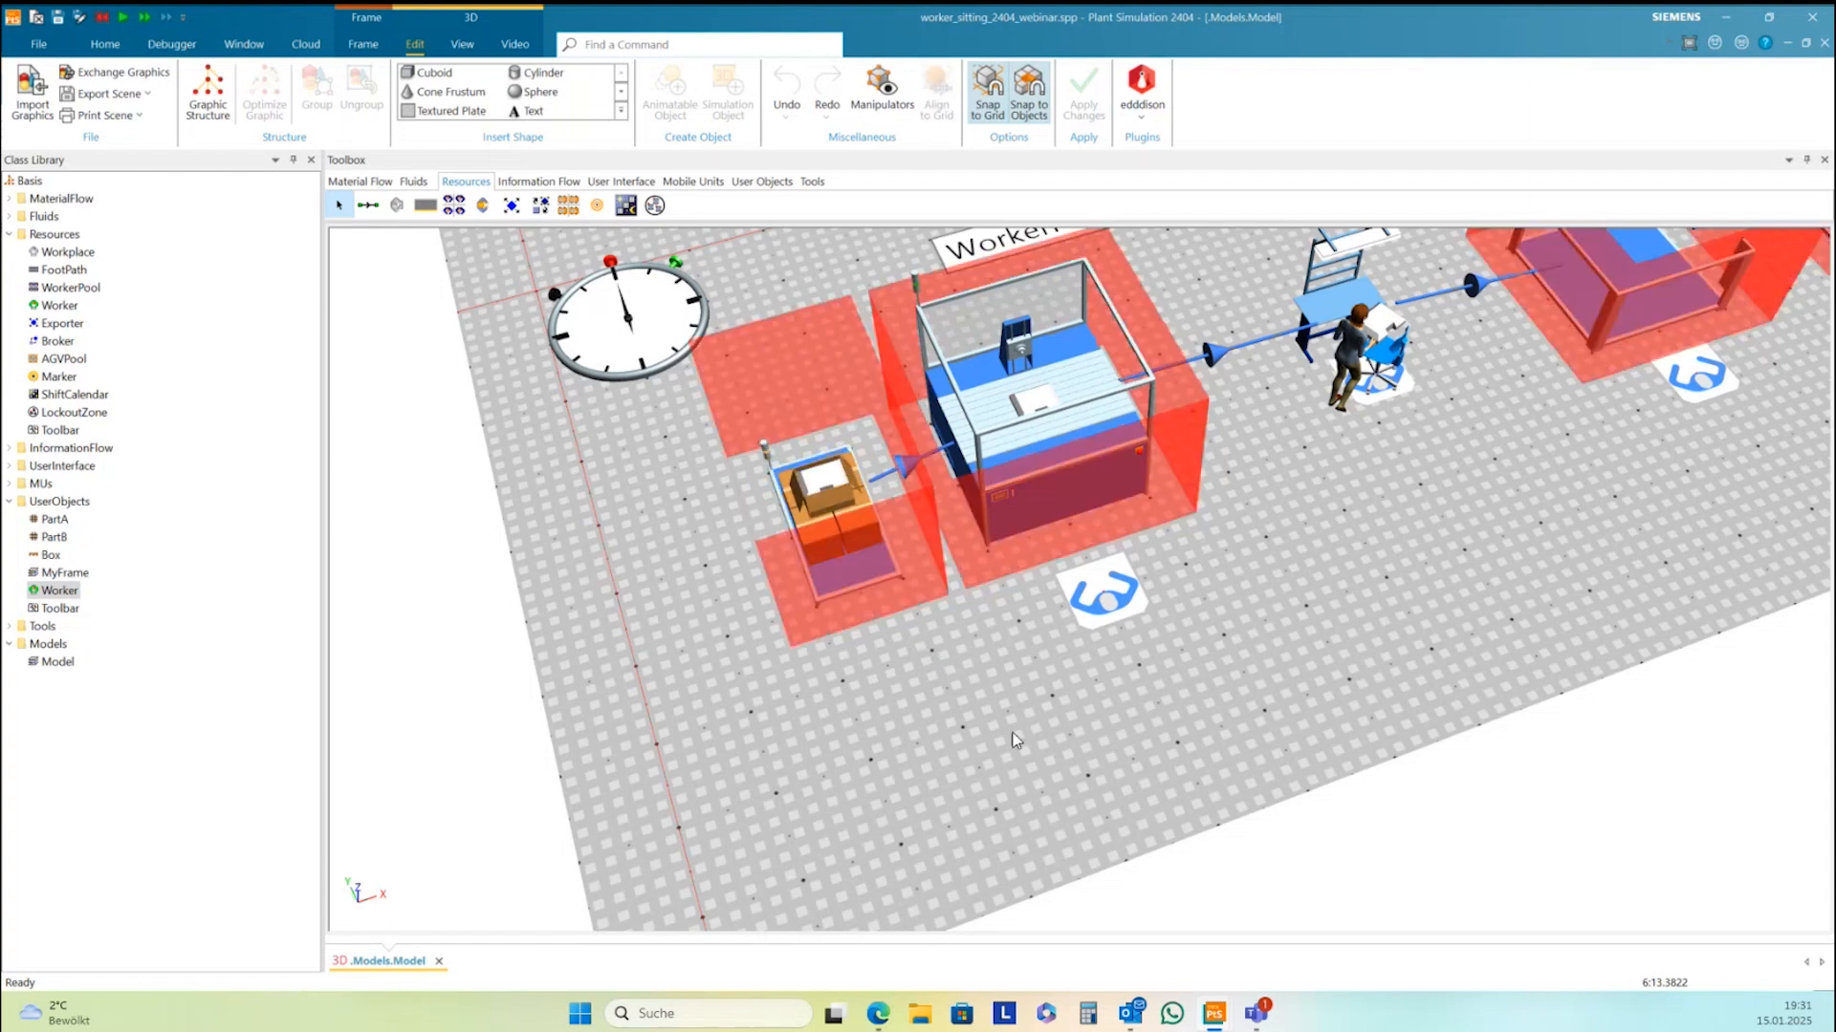
middle_drag(1019, 730, 992, 717)
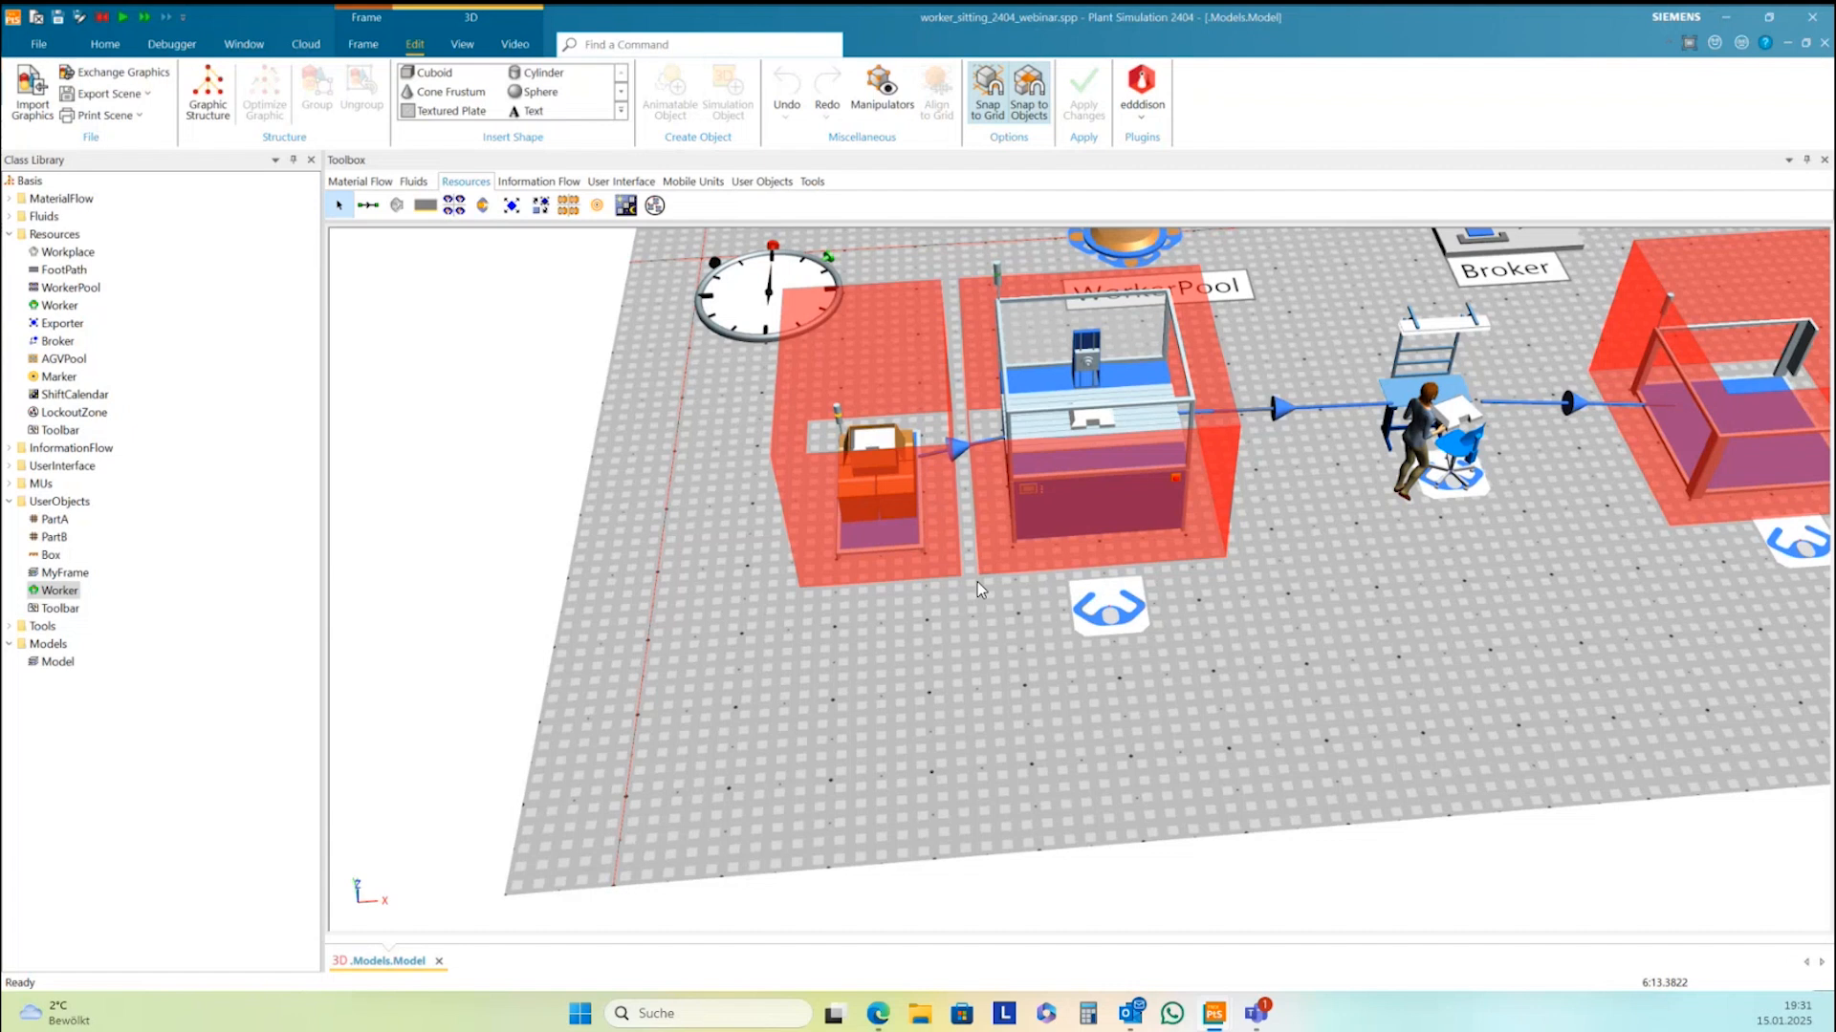
Set the Station's obstacle for worker to Graphics in its 3D properties and apply the change
right_click(1153, 485)
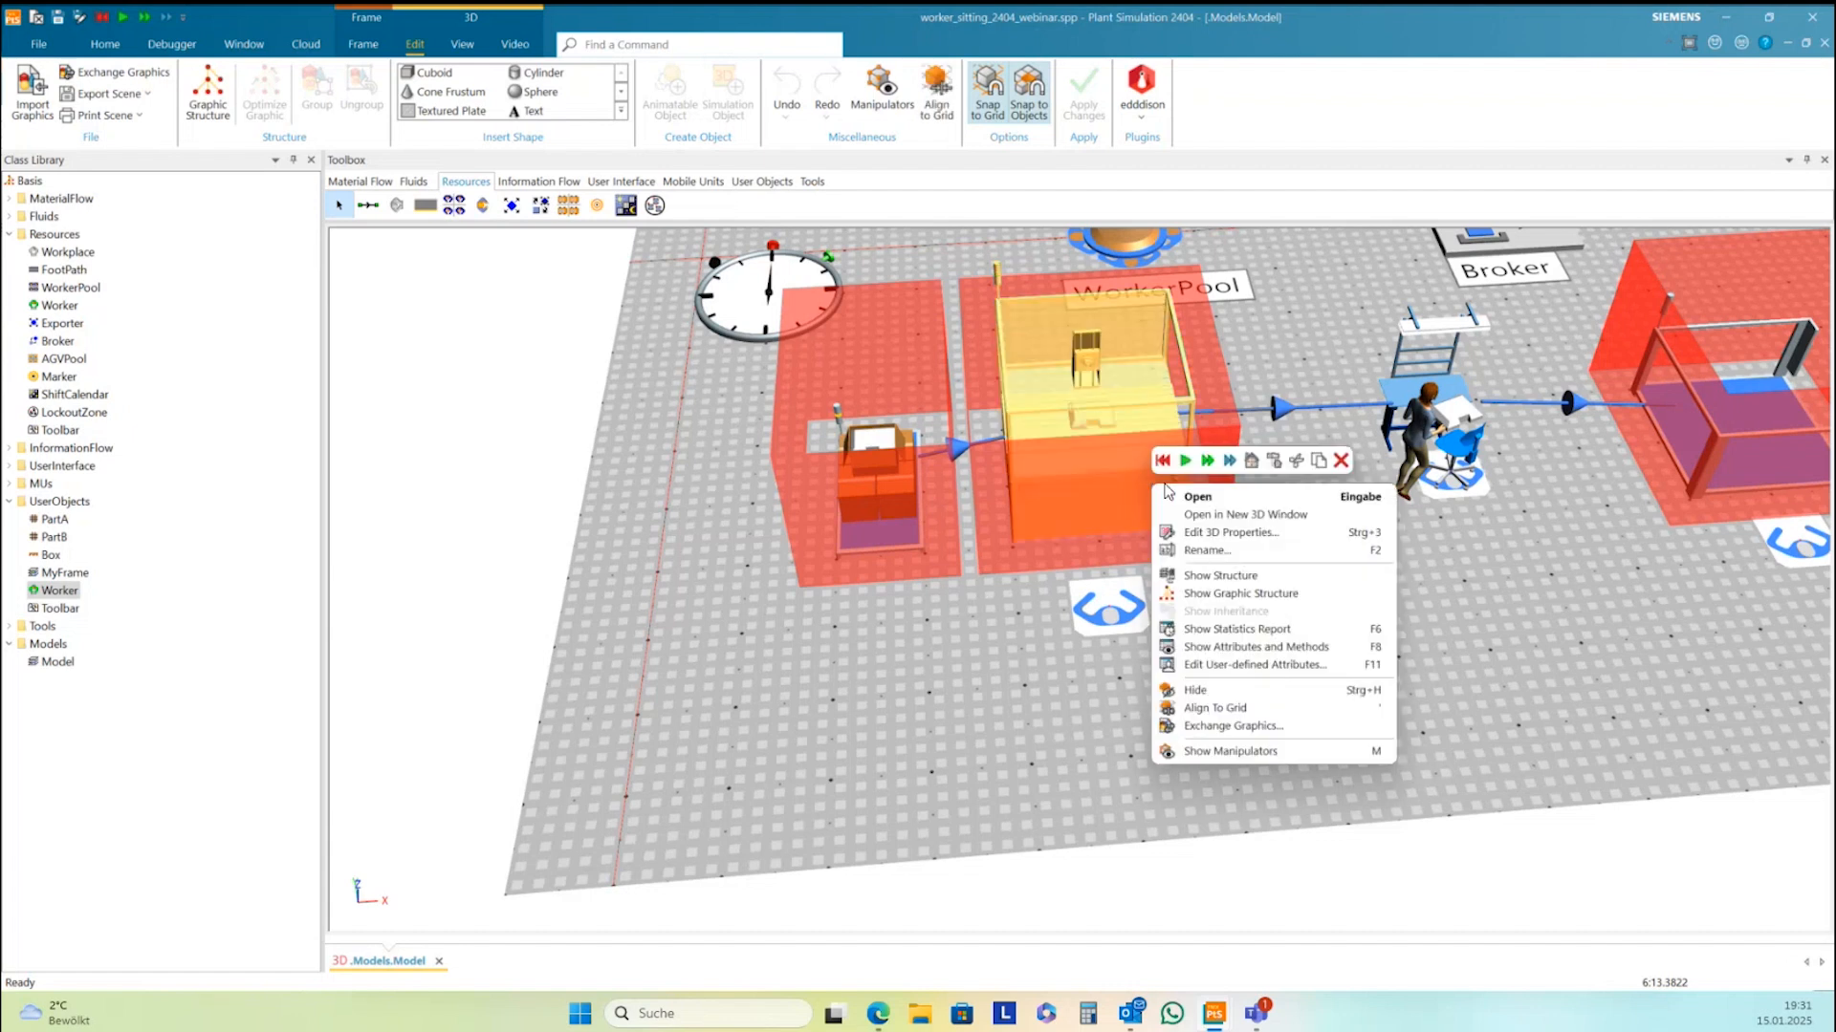
click(1202, 533)
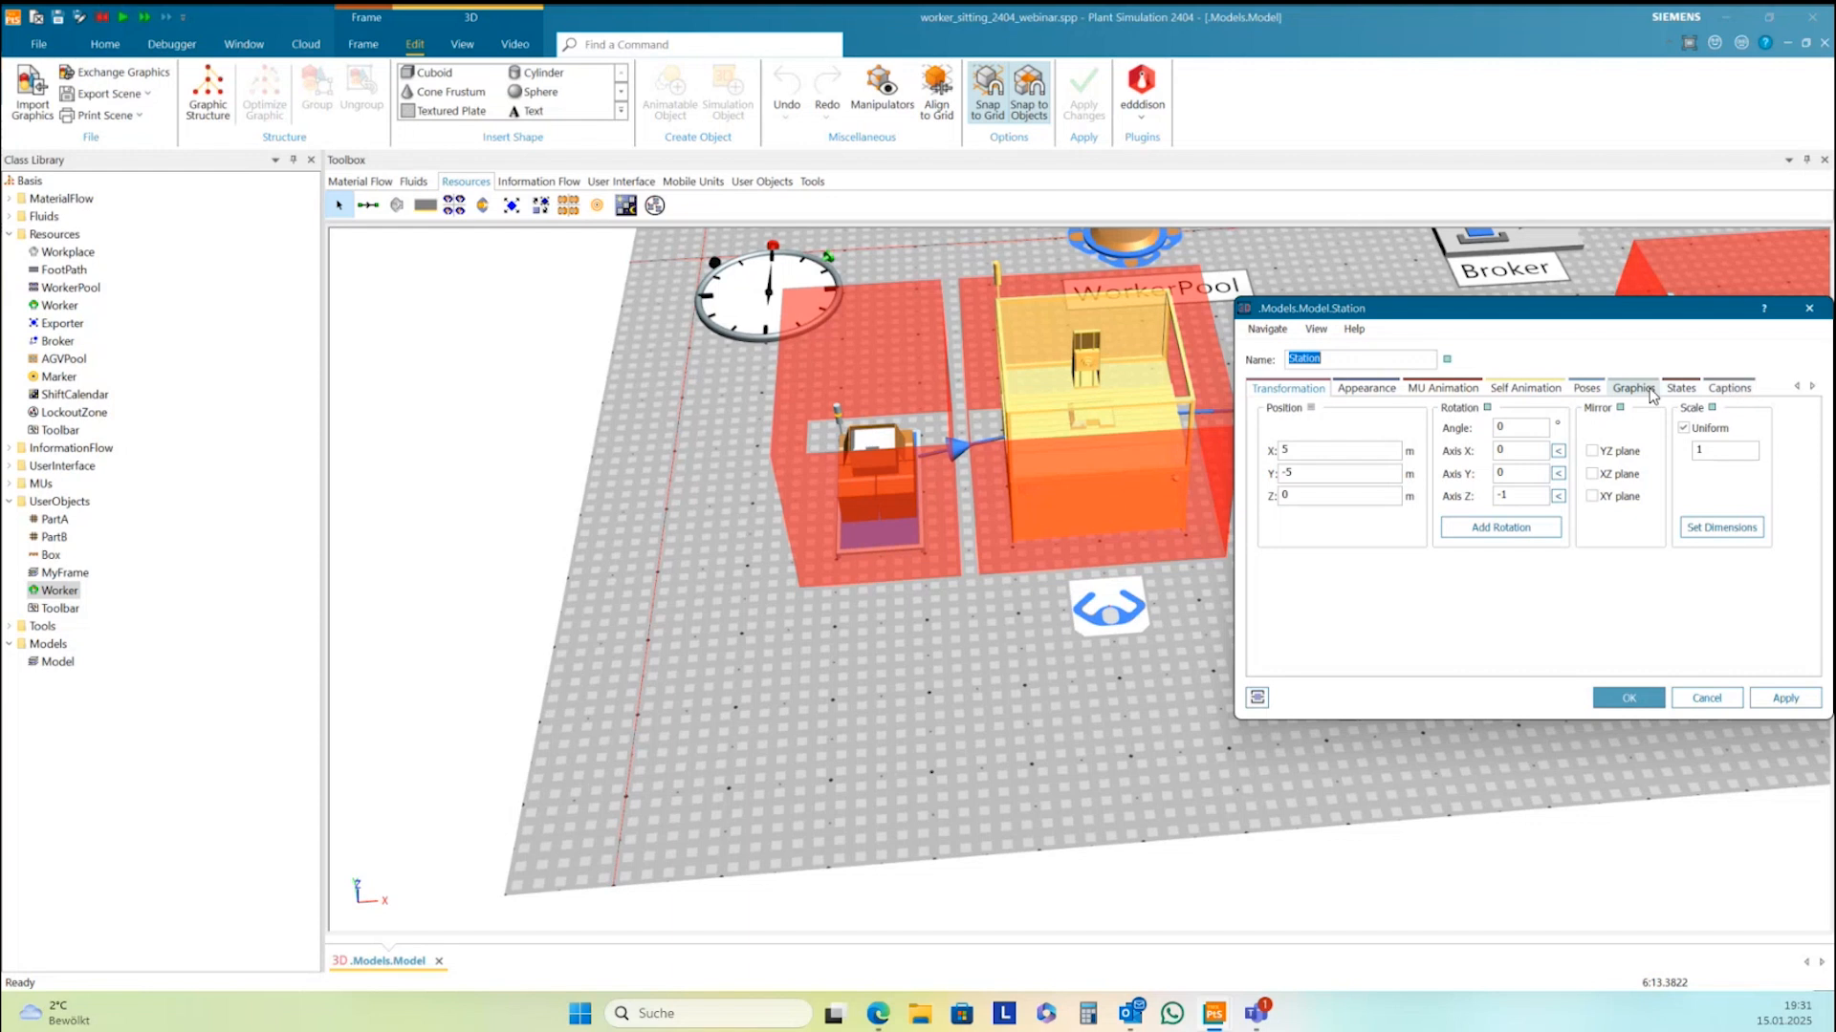
click(1632, 387)
drag(1549, 309, 1475, 213)
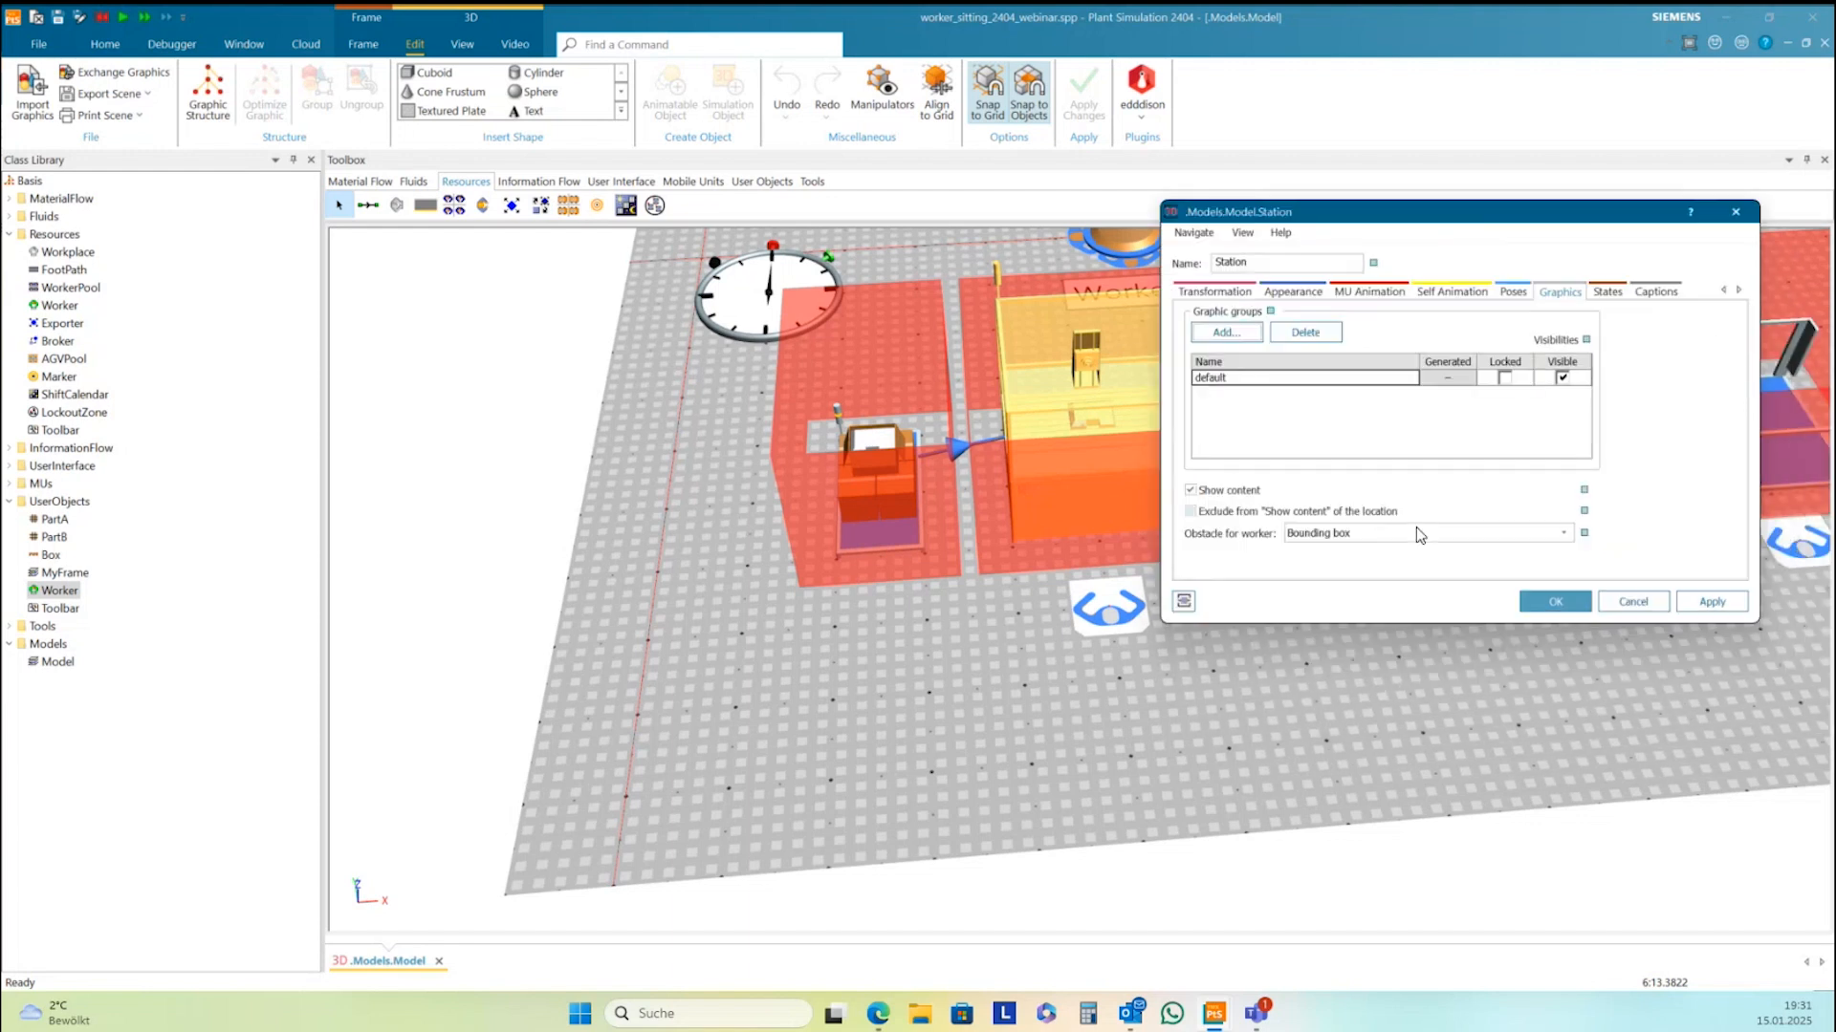
drag(1431, 225, 1539, 206)
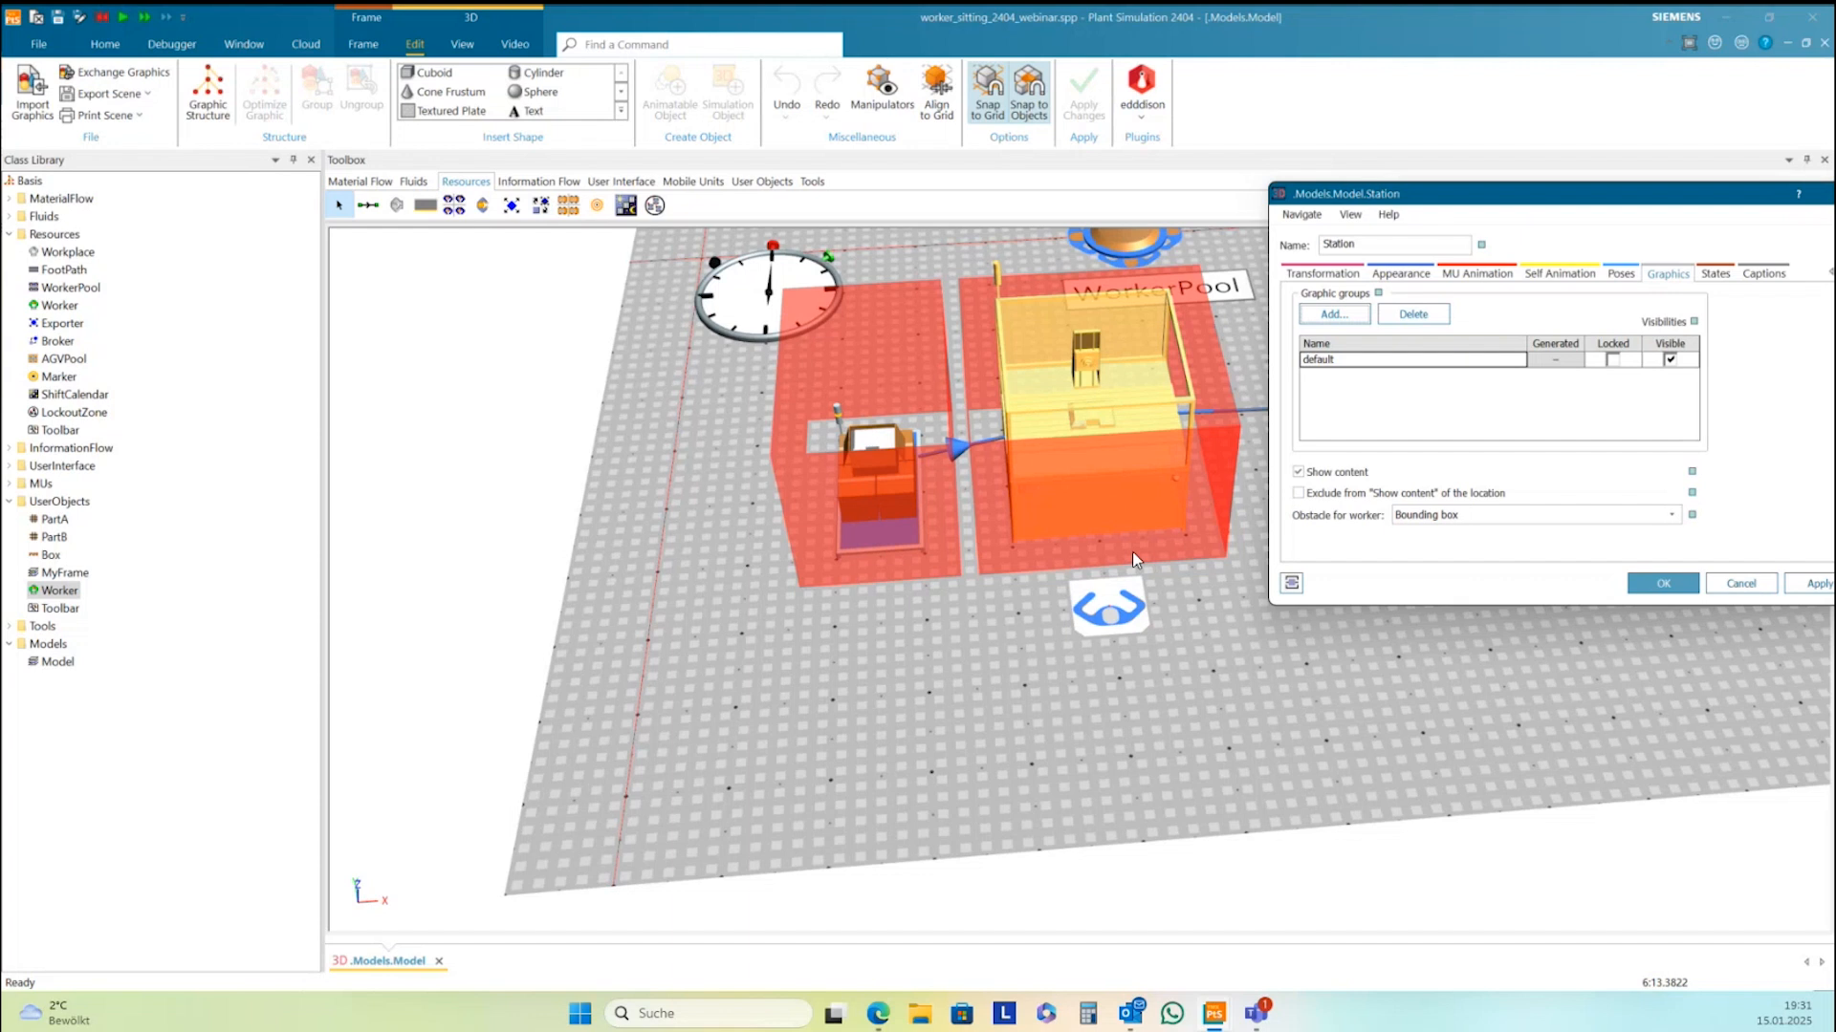
click(1475, 525)
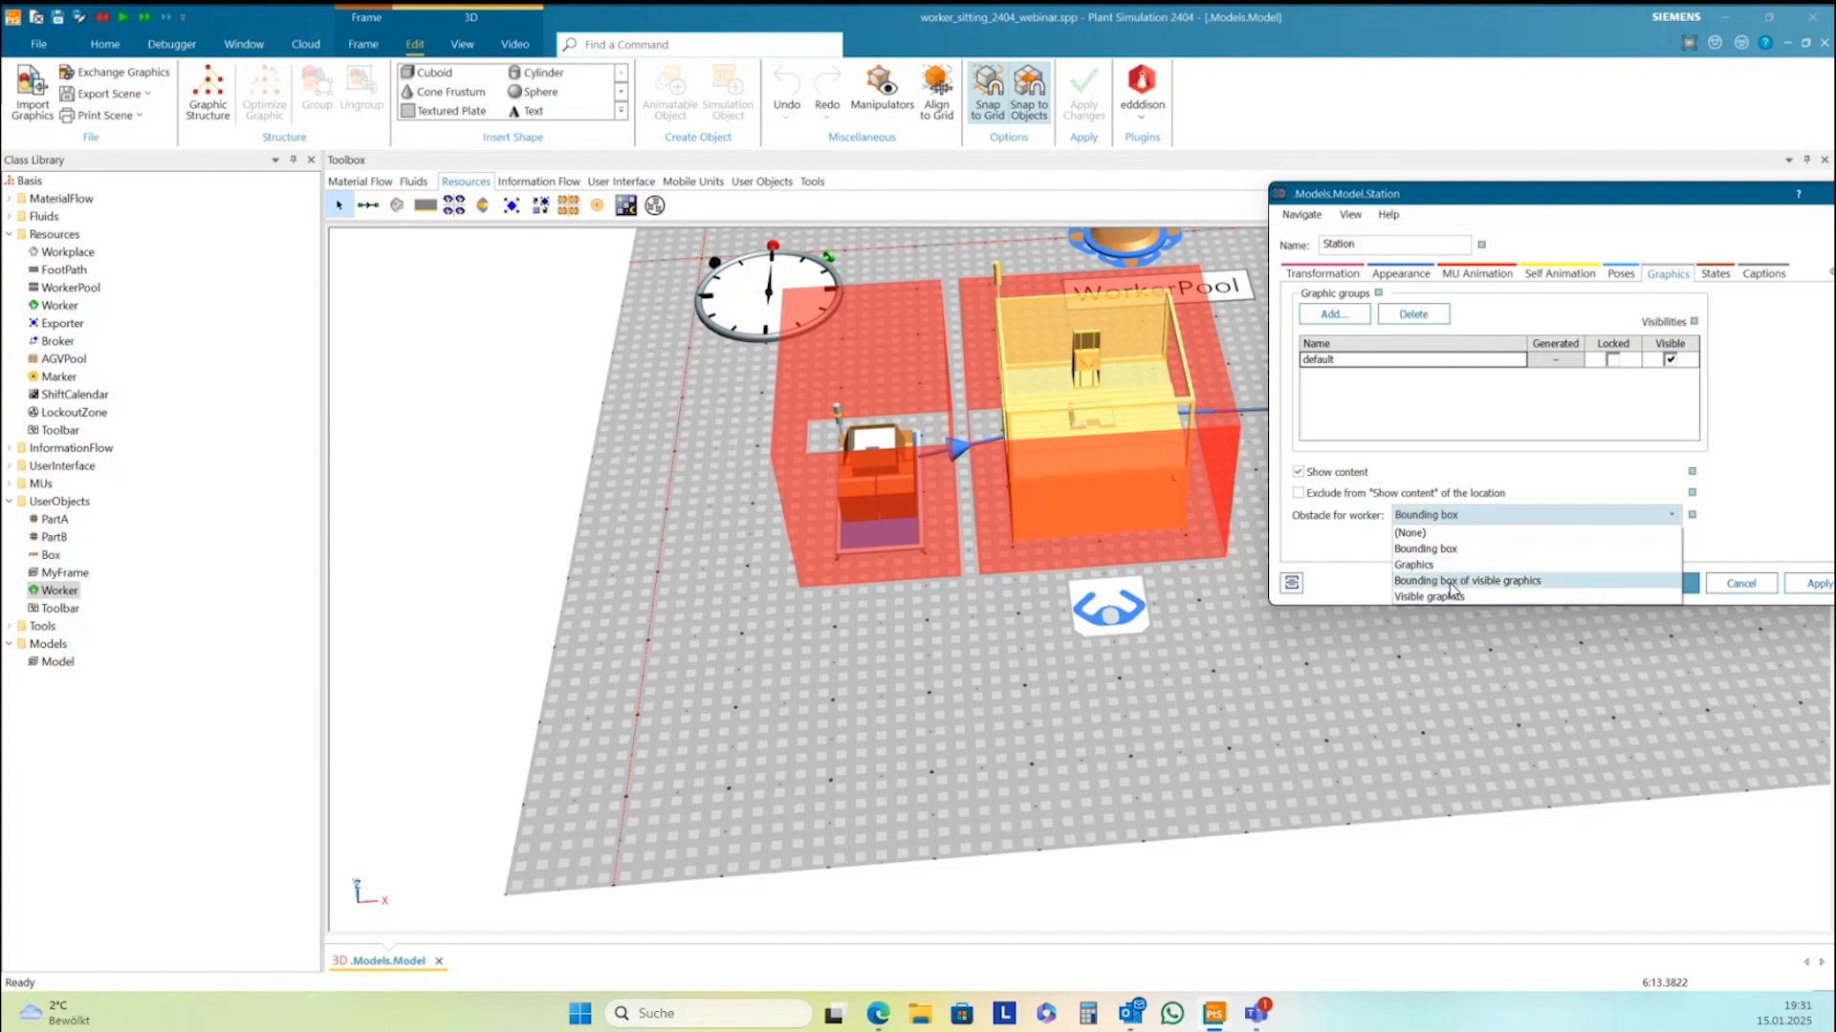
click(1419, 565)
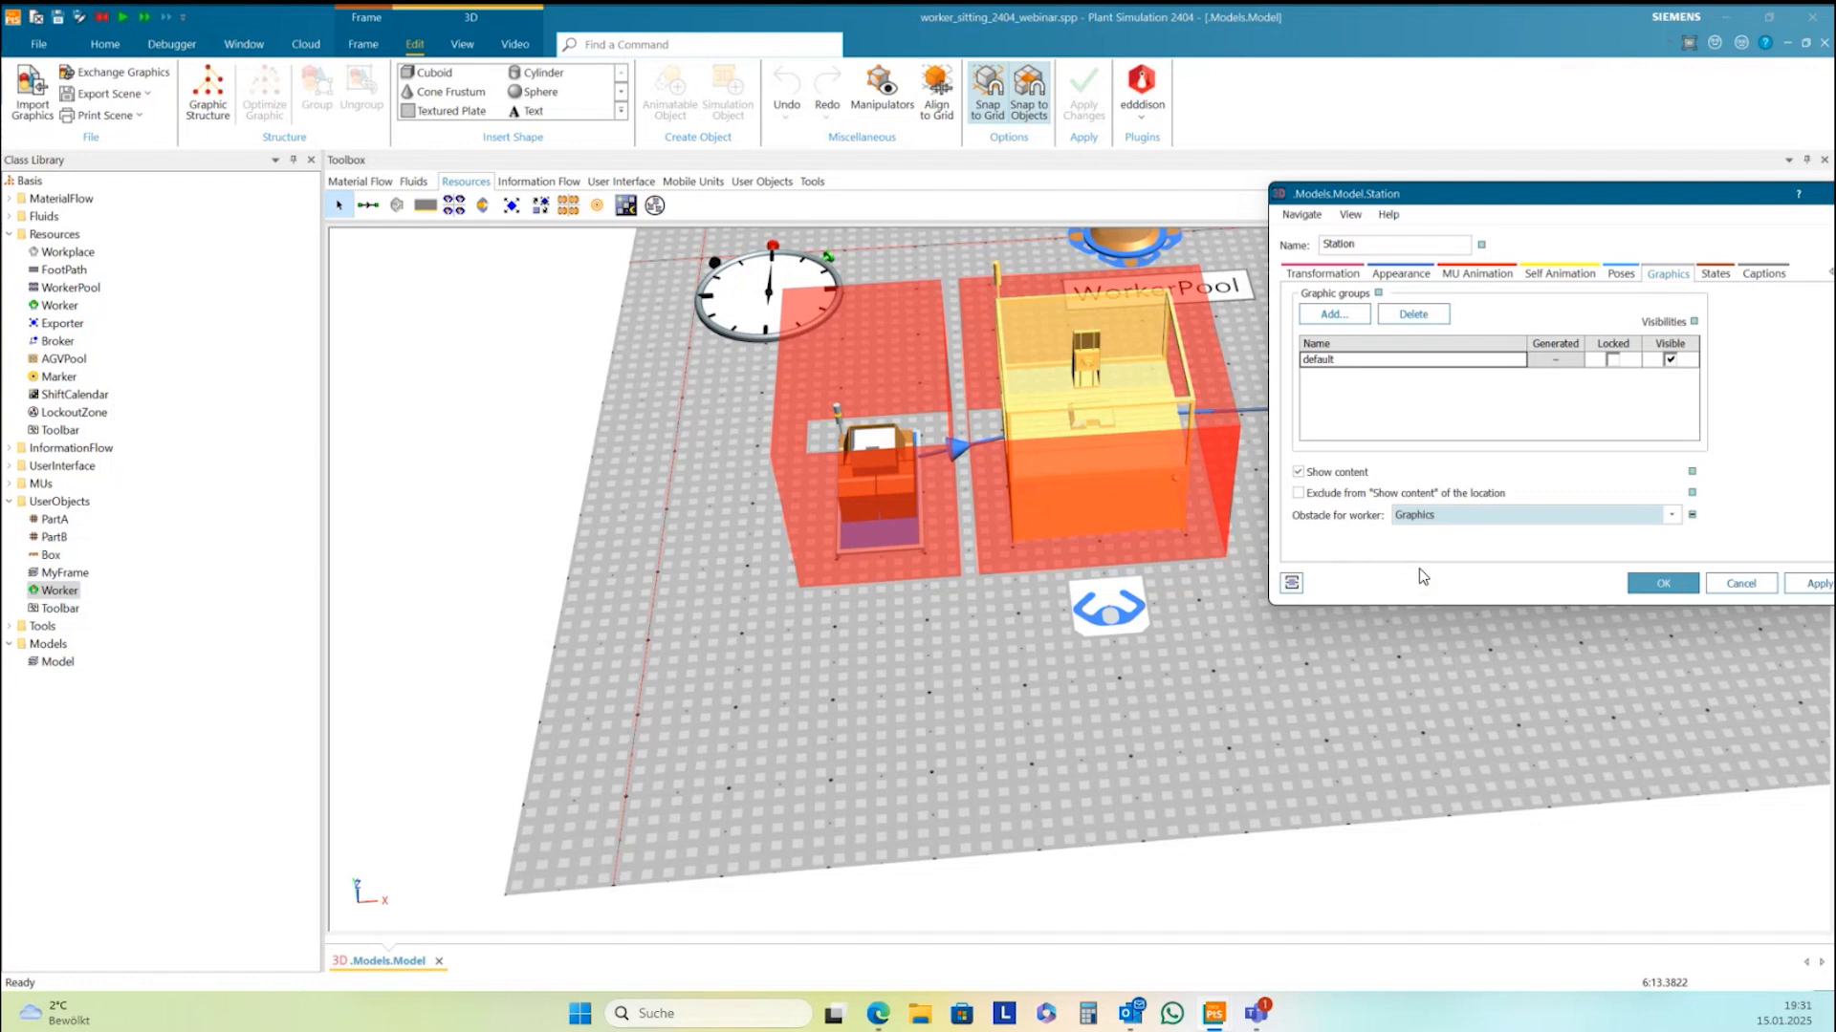
click(1809, 585)
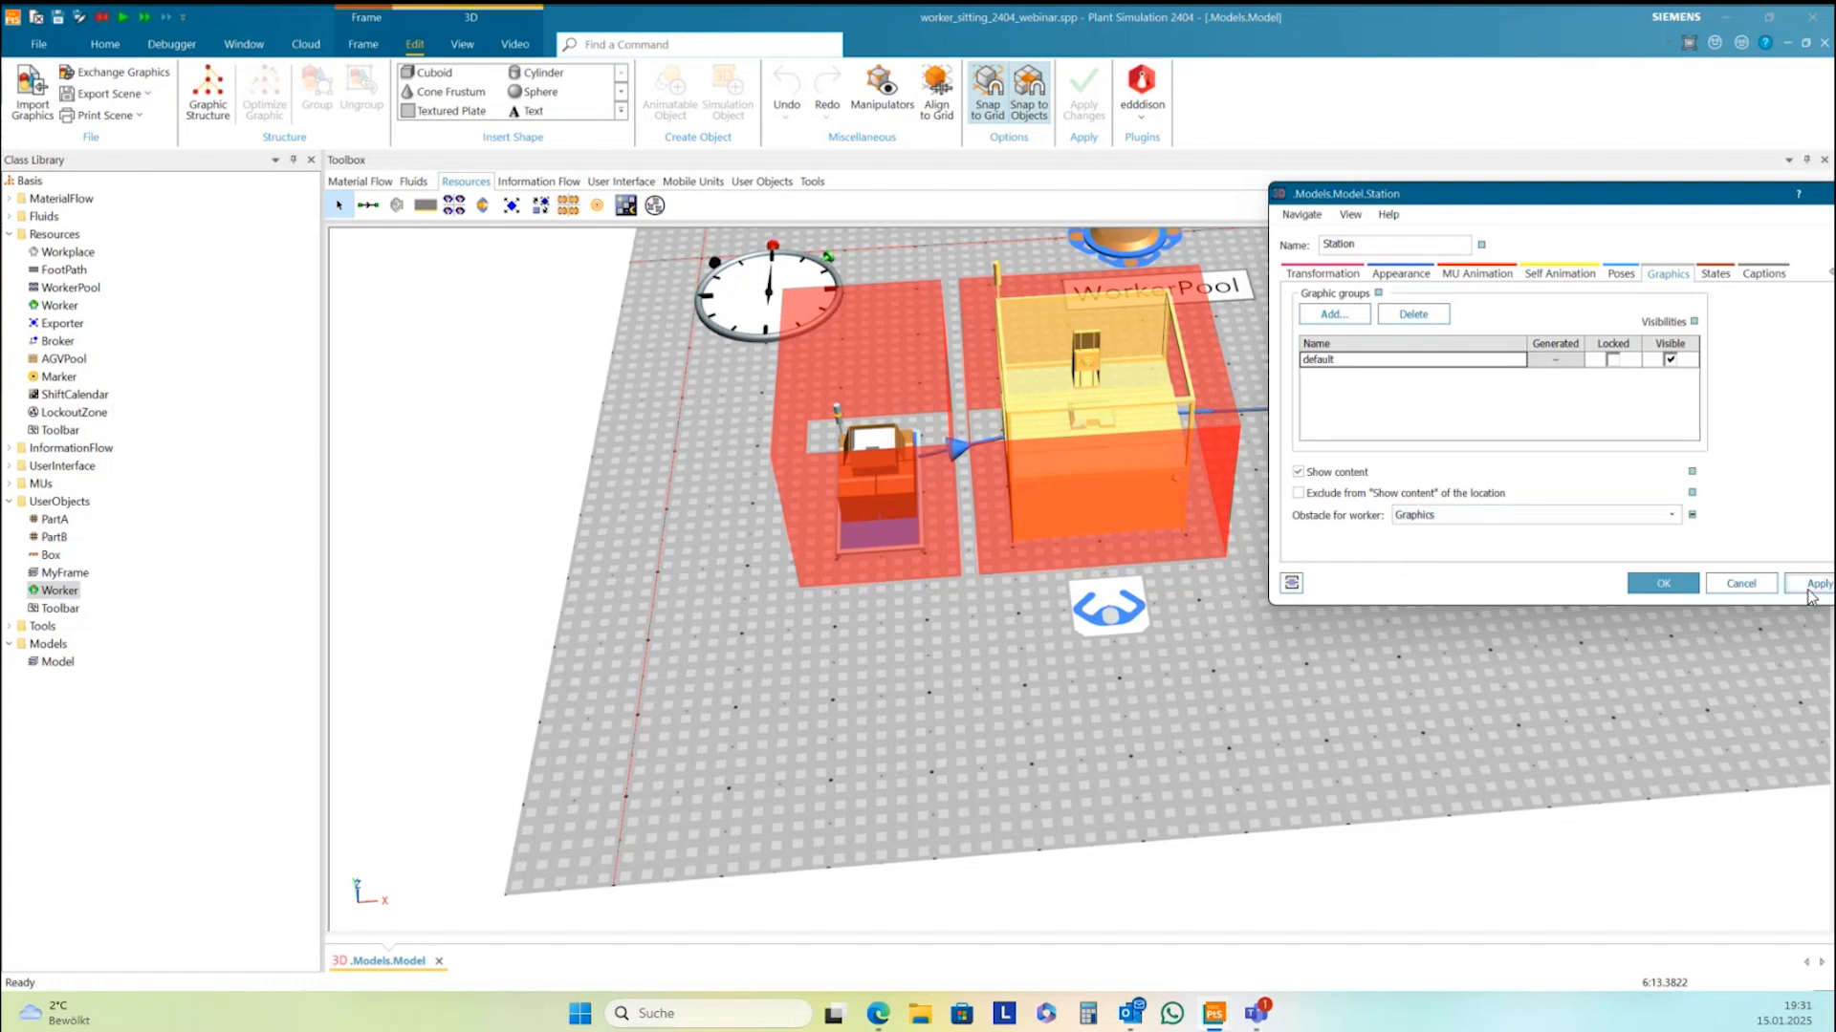
Display the worker obstacle areas again and examine the area around the Station from several angles
click(1234, 760)
key(F8)
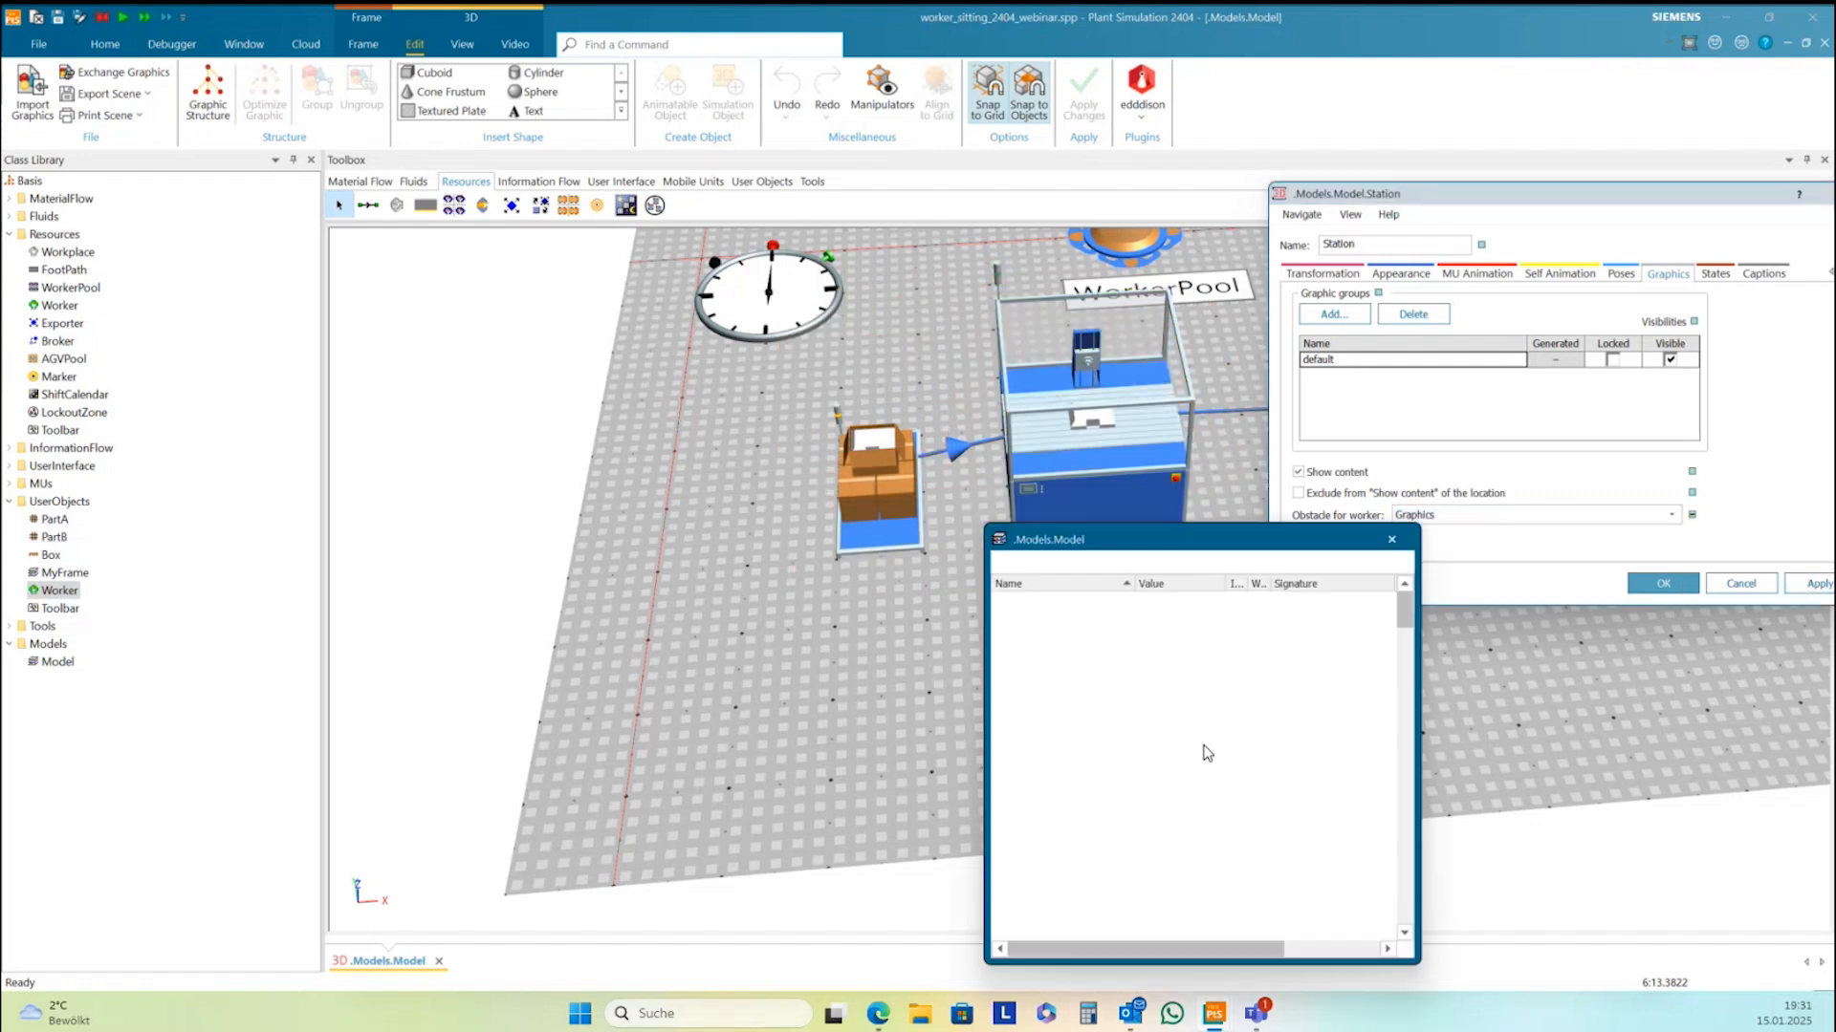
click(1394, 541)
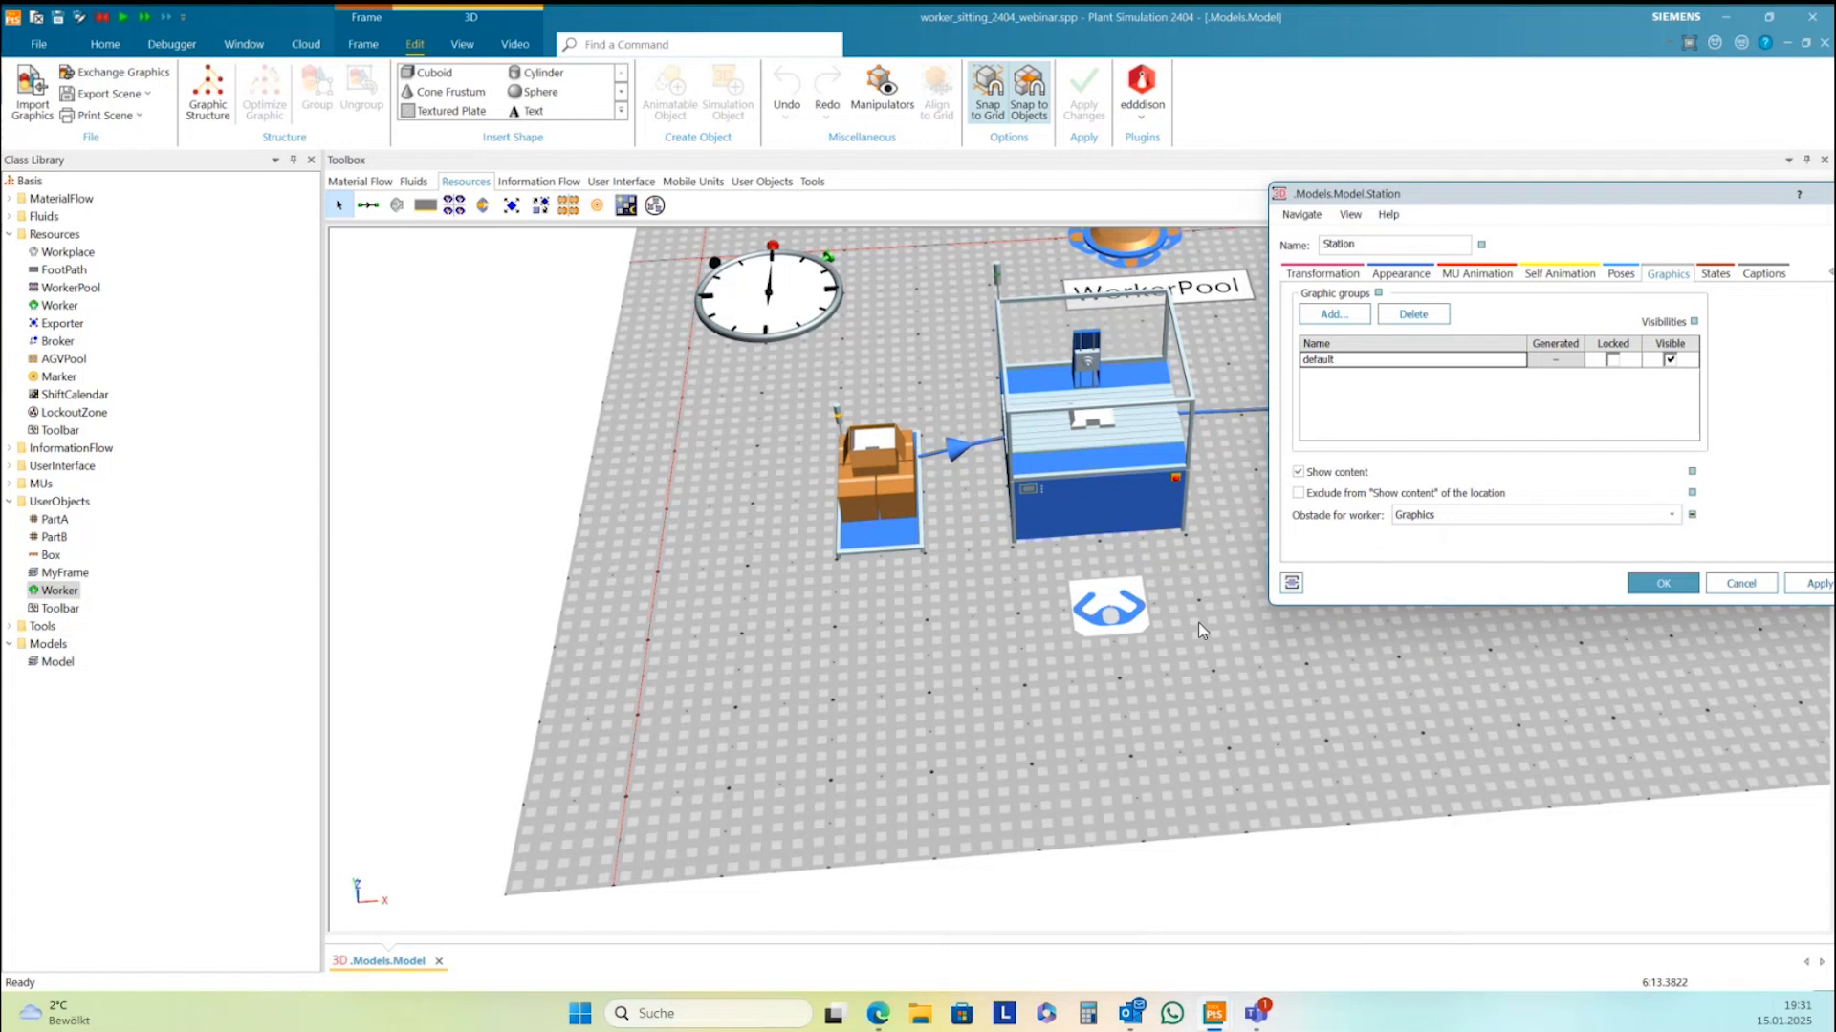
middle_drag(1206, 717, 1201, 758)
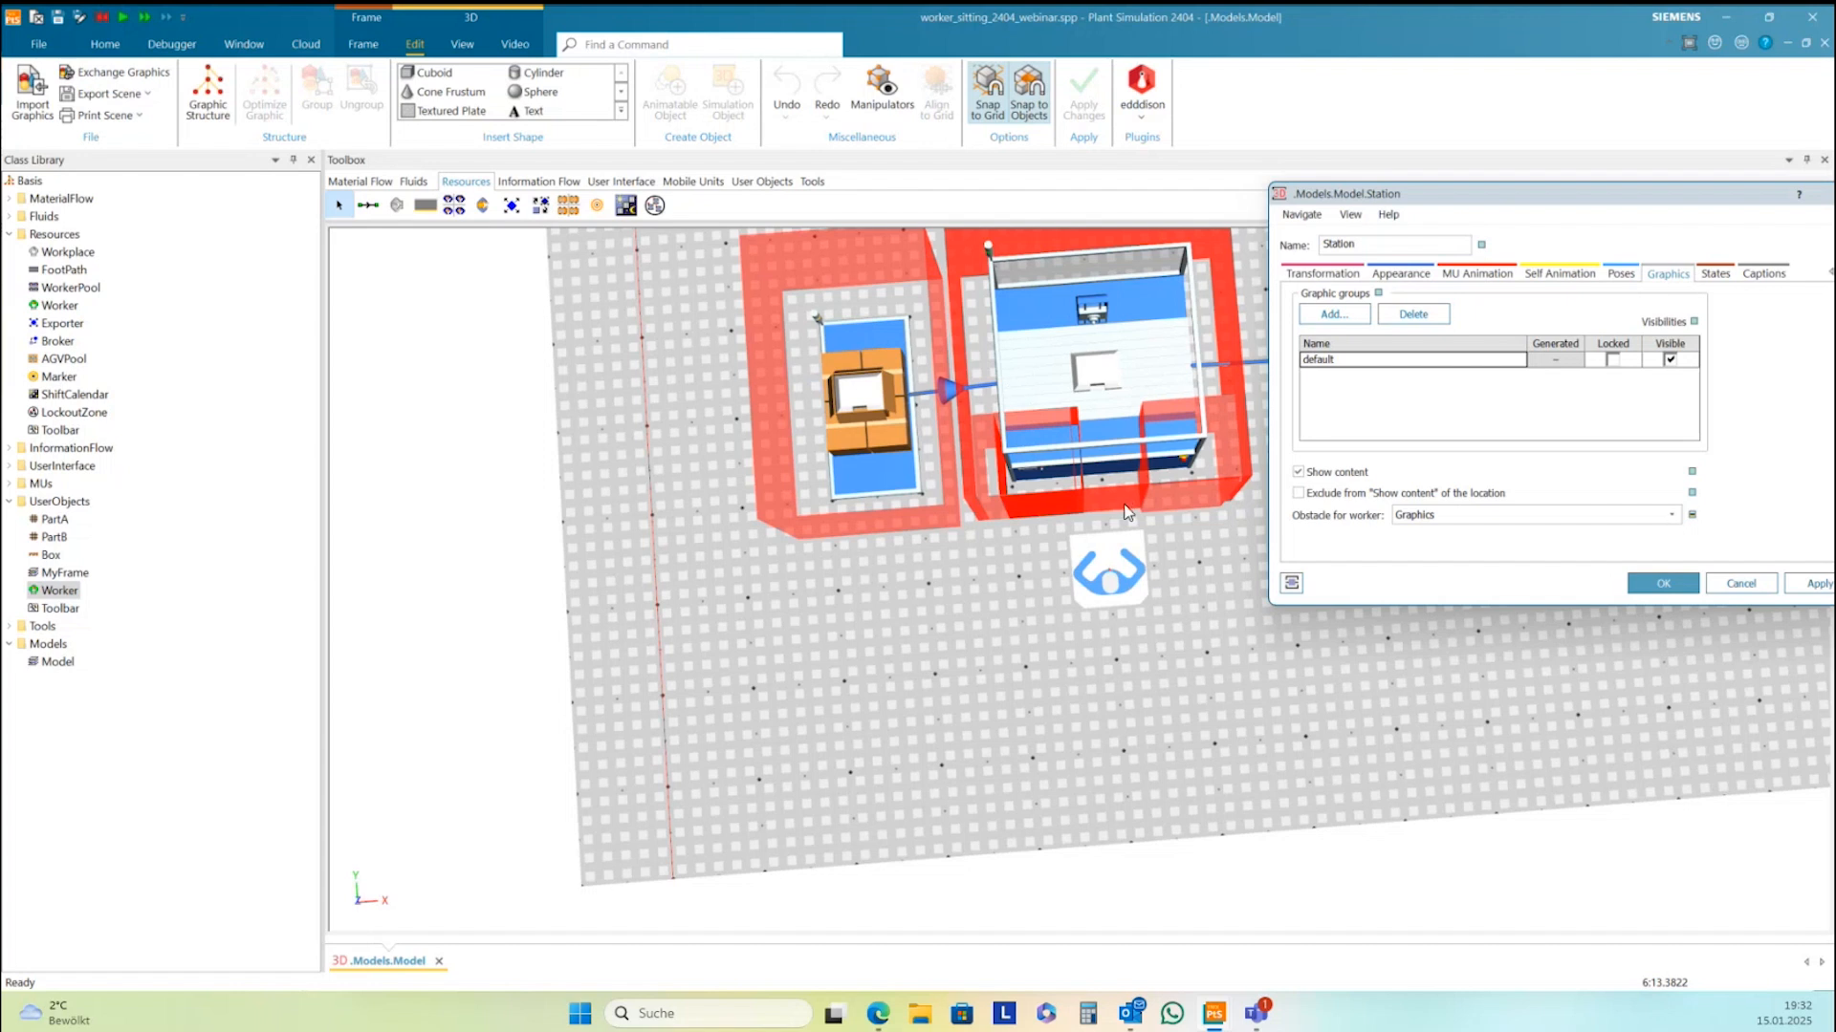
right_drag(1196, 553, 986, 576)
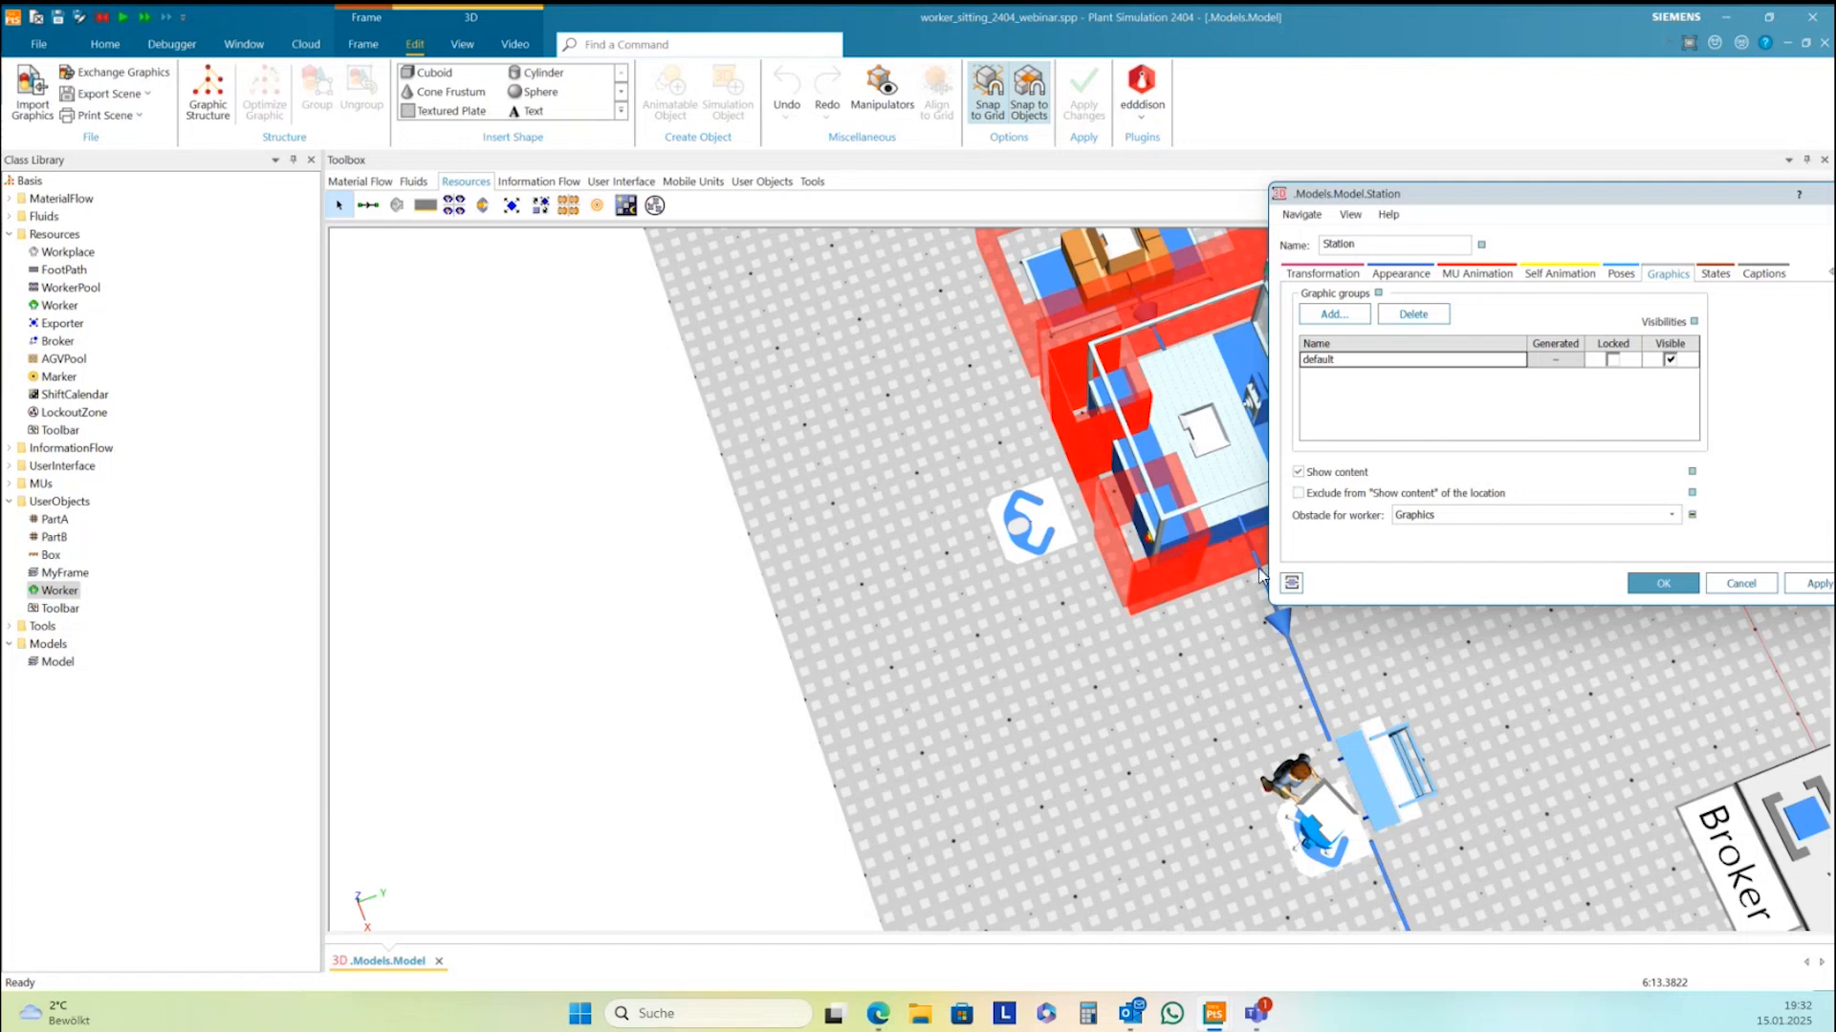
middle_drag(1165, 613, 1266, 585)
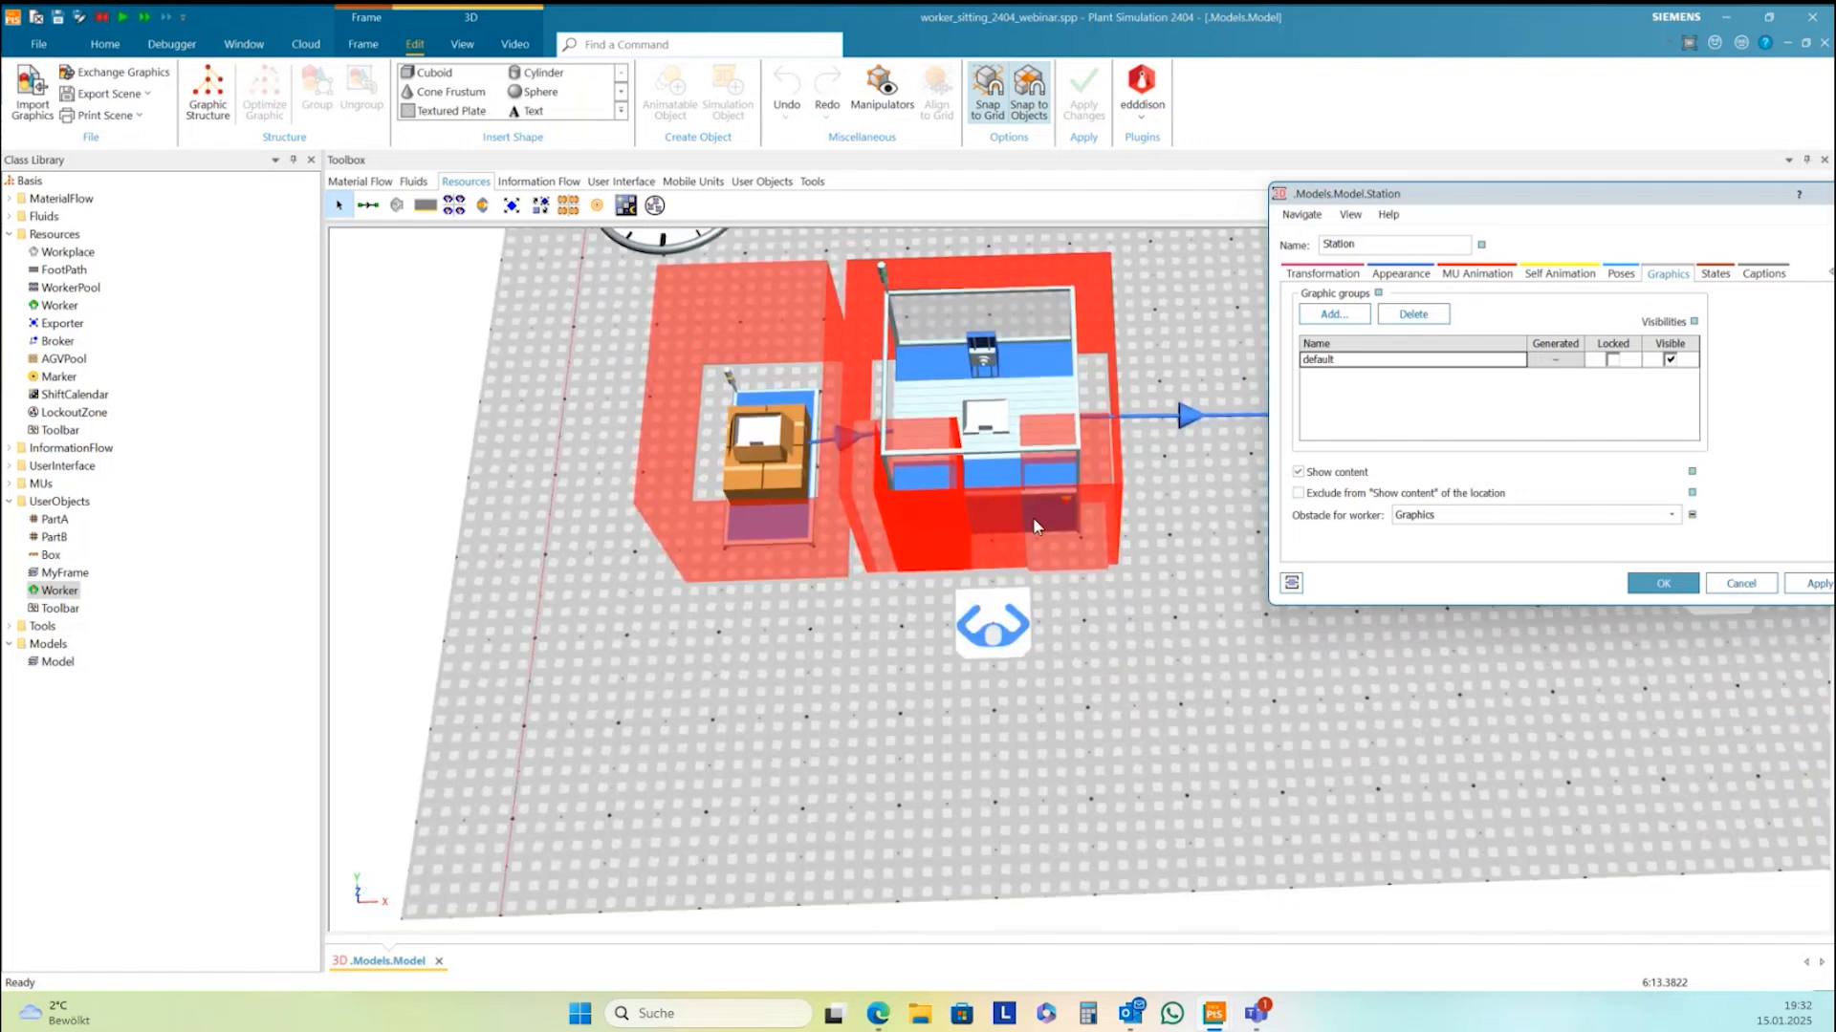
Open the Station in a new 3D window and bring its front into view
click(990, 484)
right_click(1006, 384)
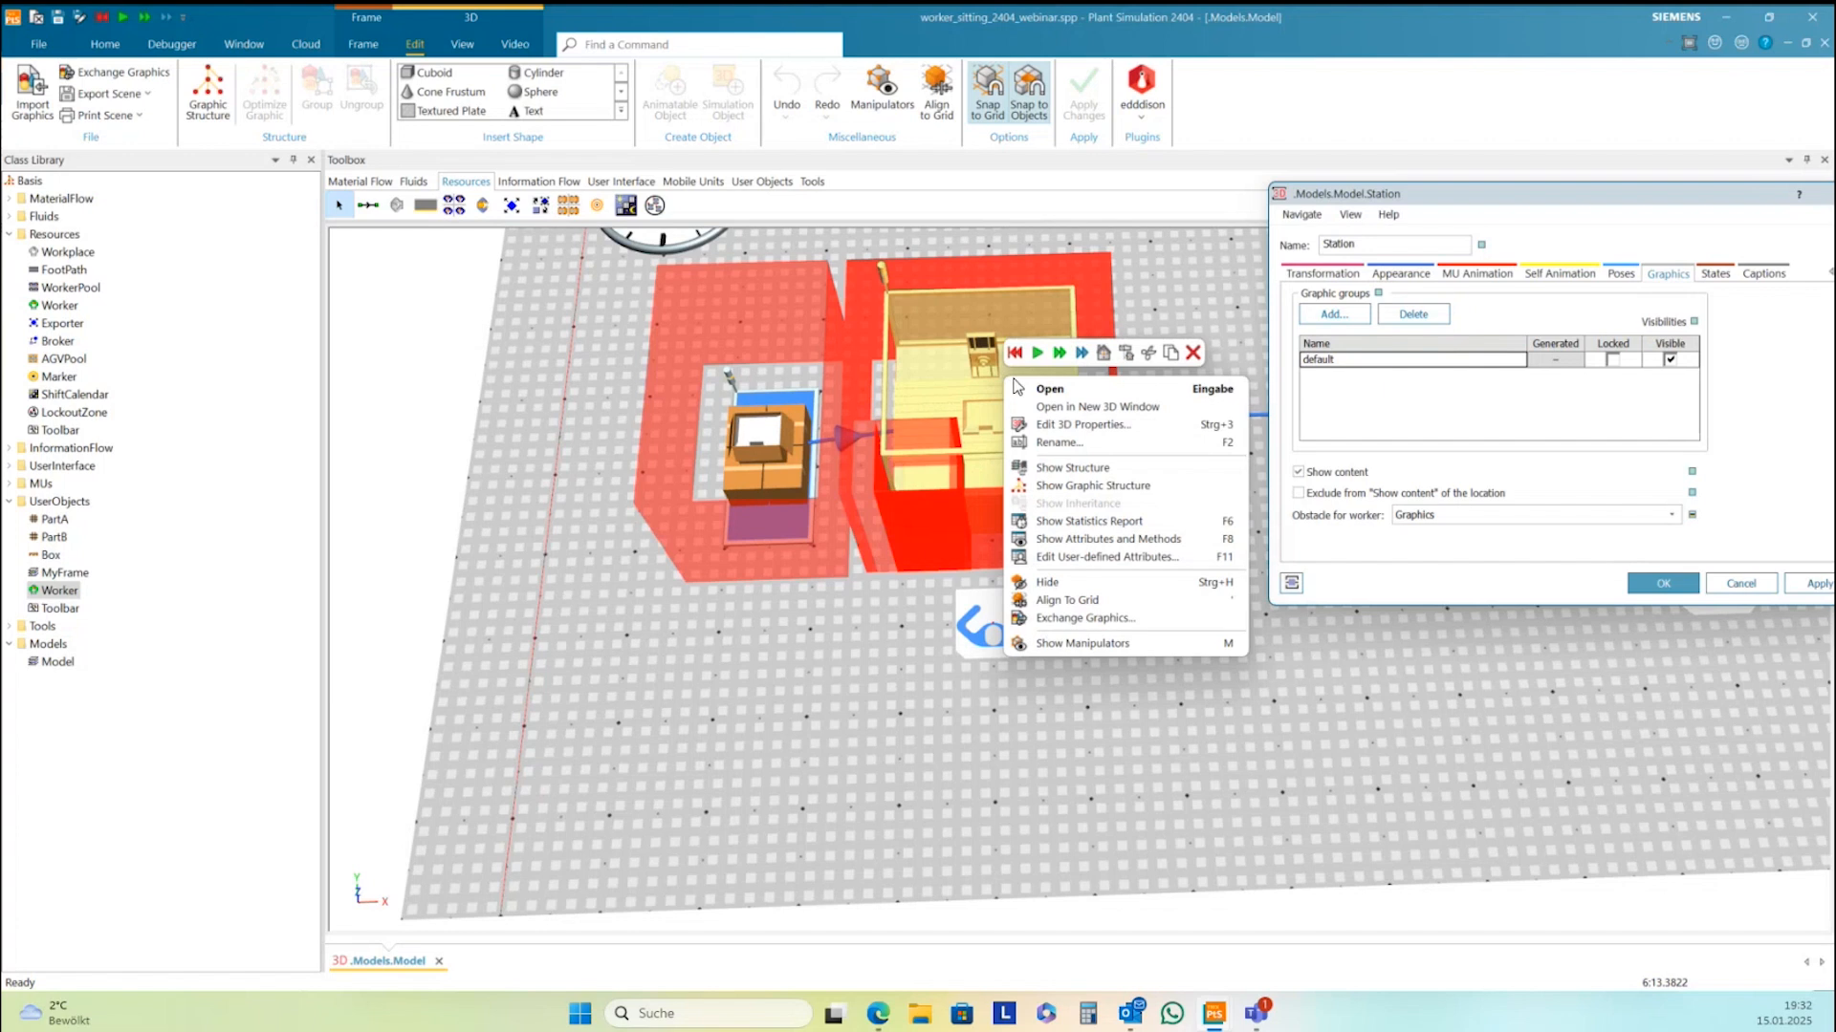
click(1086, 408)
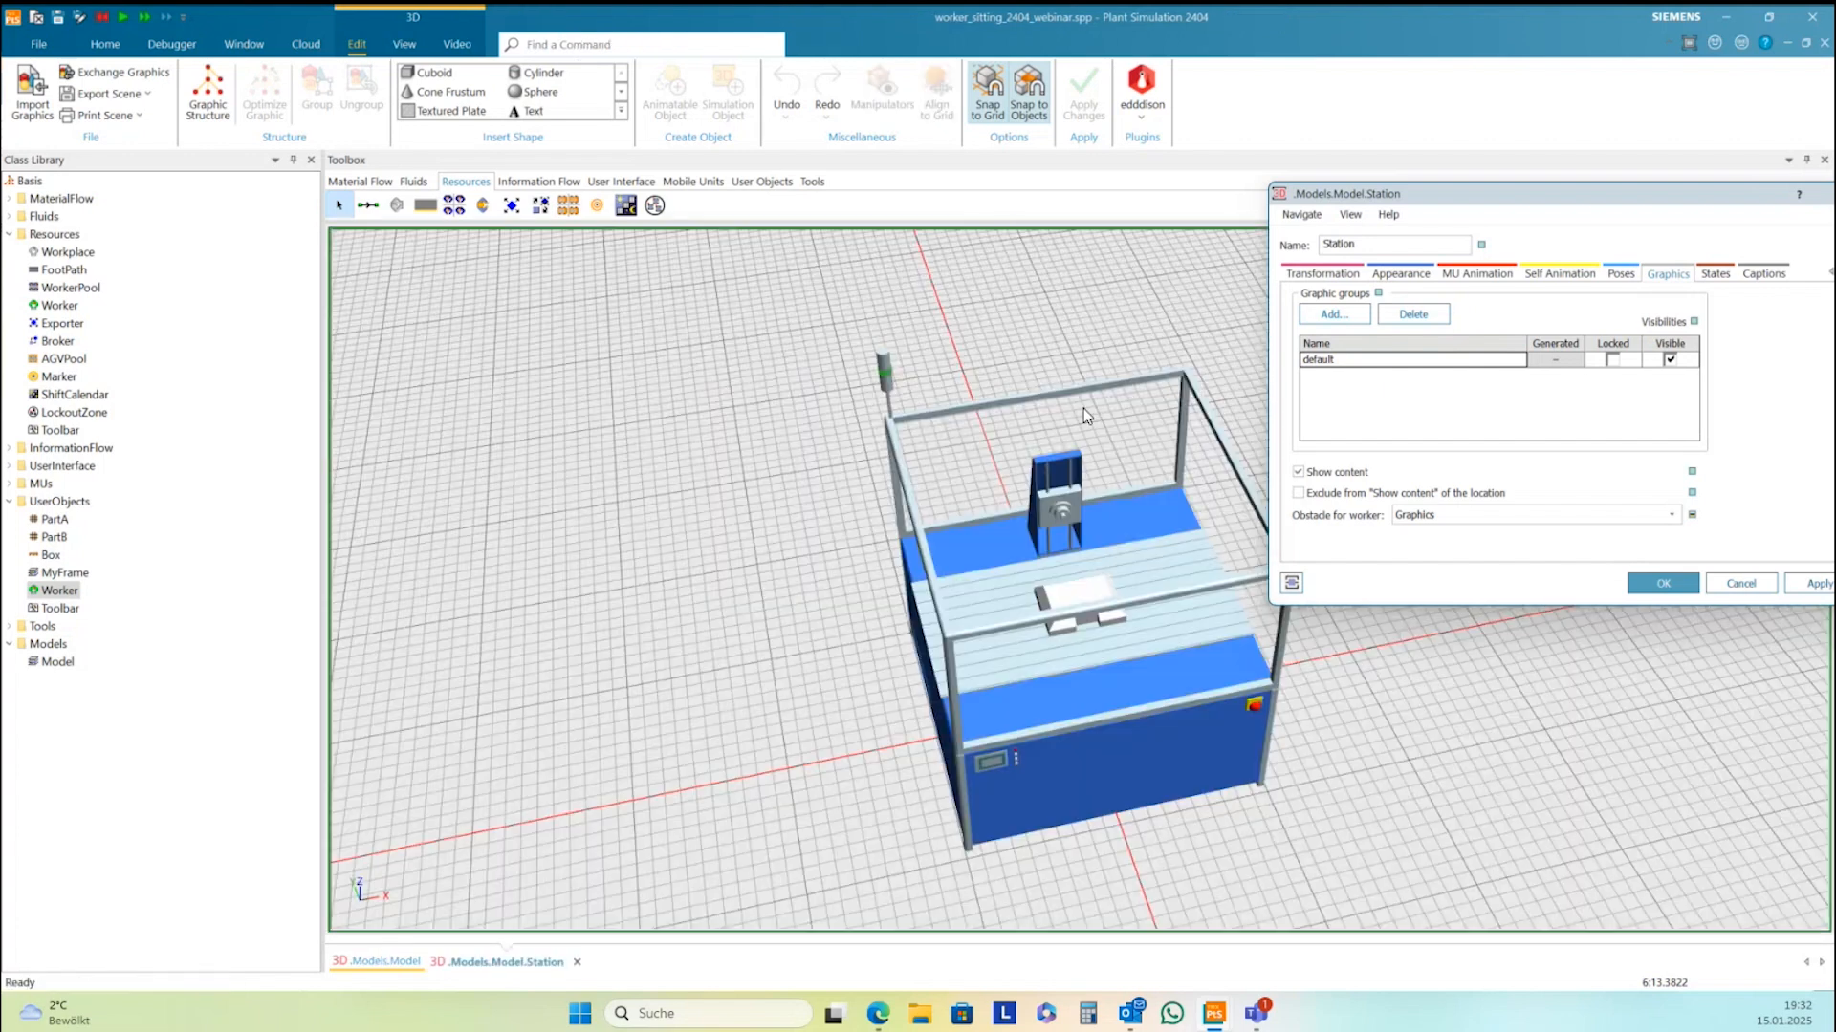
drag(1390, 768, 1246, 616)
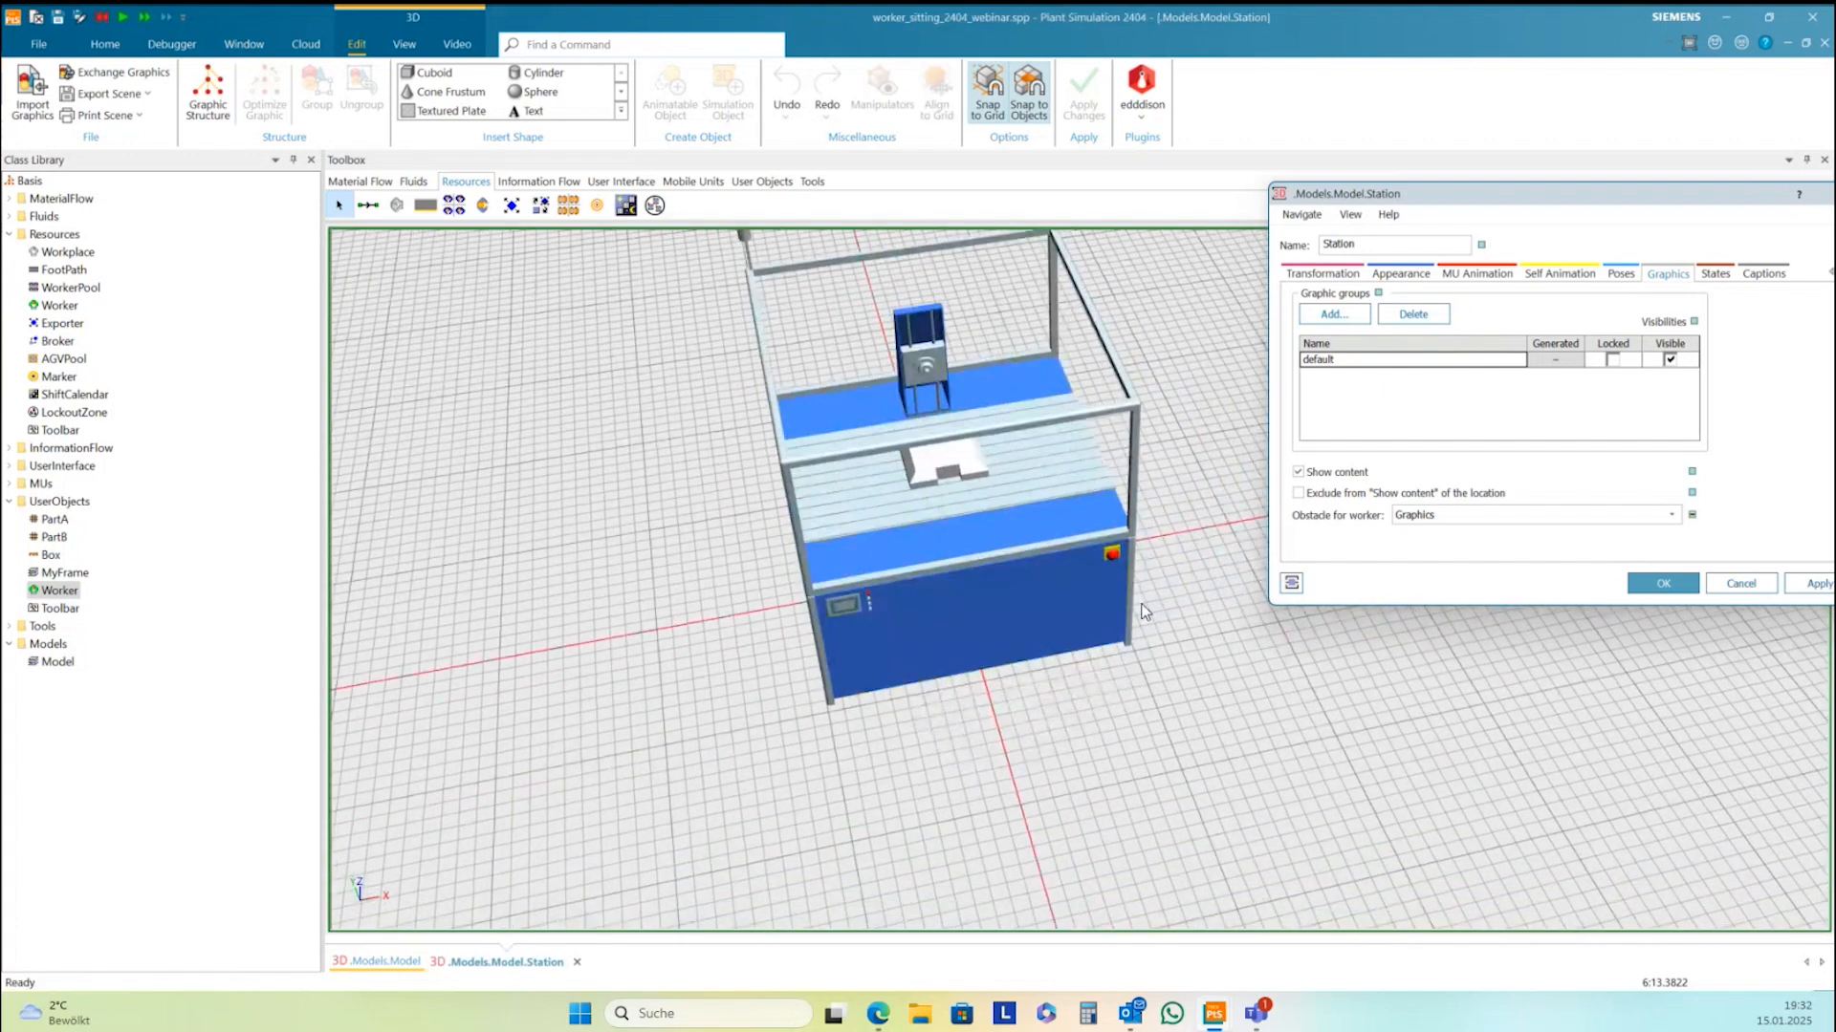
Open the 3D properties of the Station's safety-switch graphic and show its graphic settings with the obstacle for worker option
click(1112, 557)
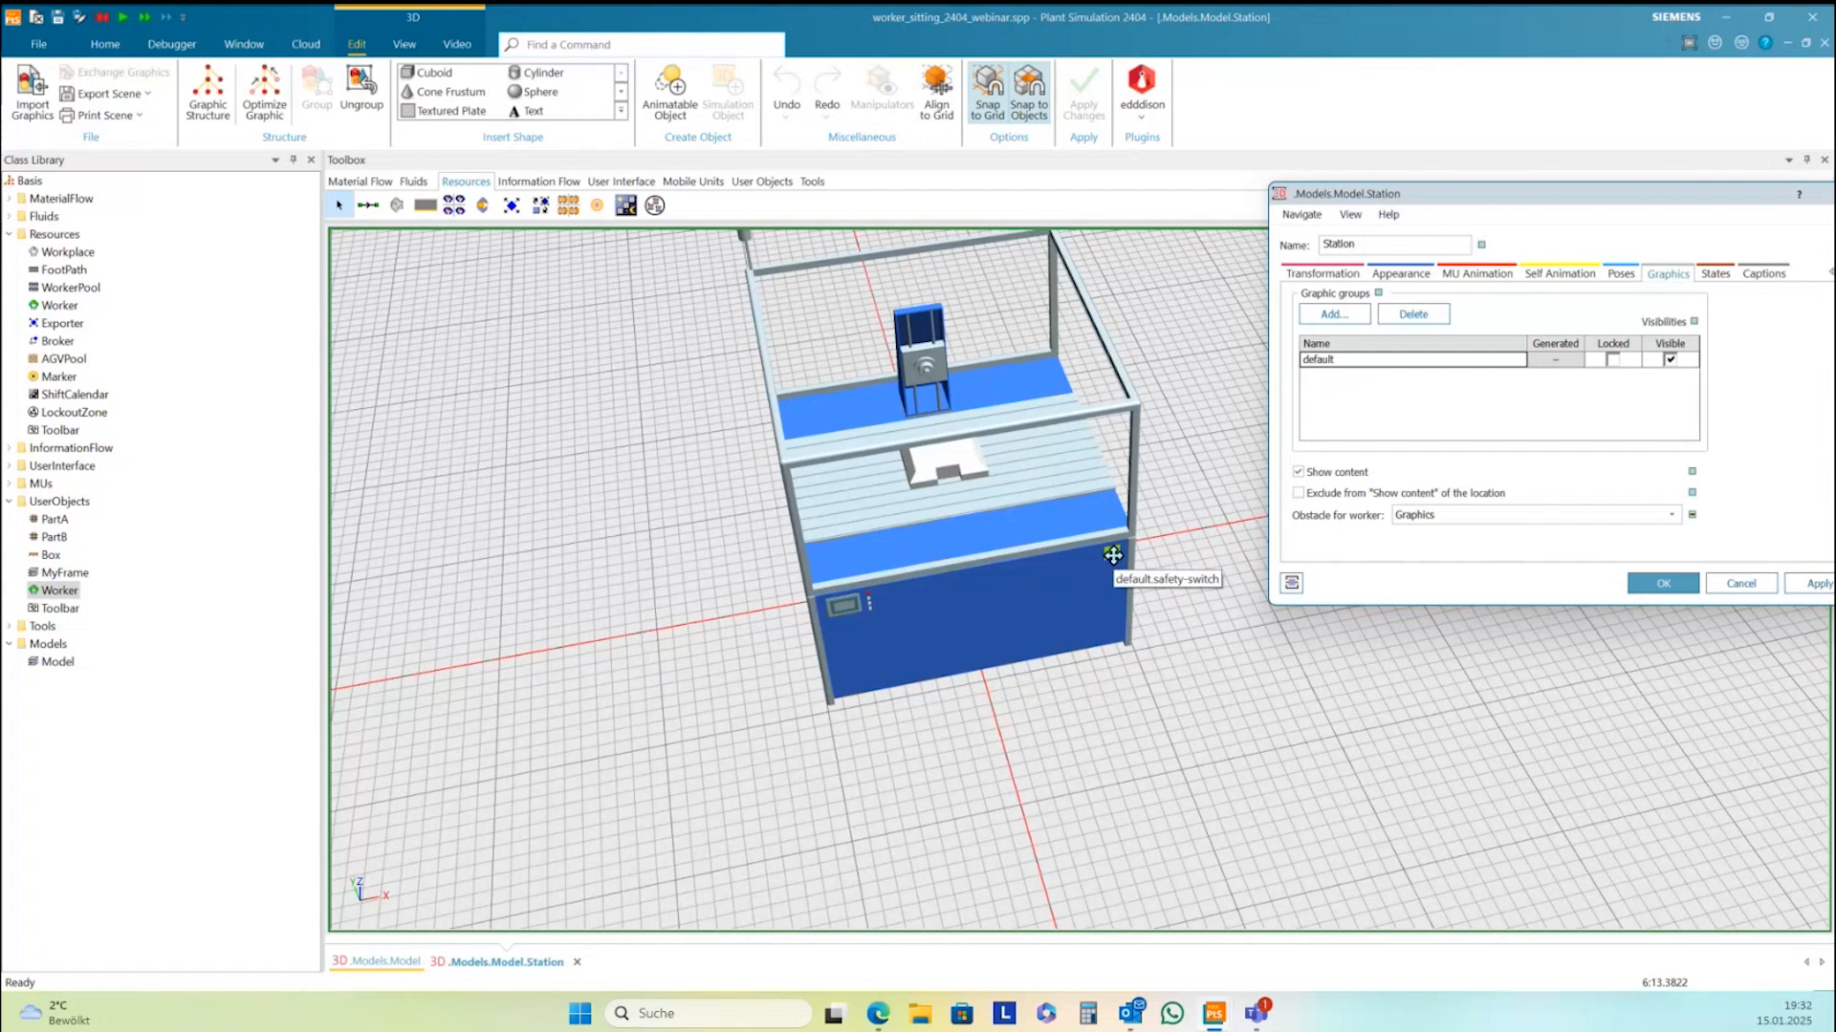
right_click(1113, 556)
click(1168, 537)
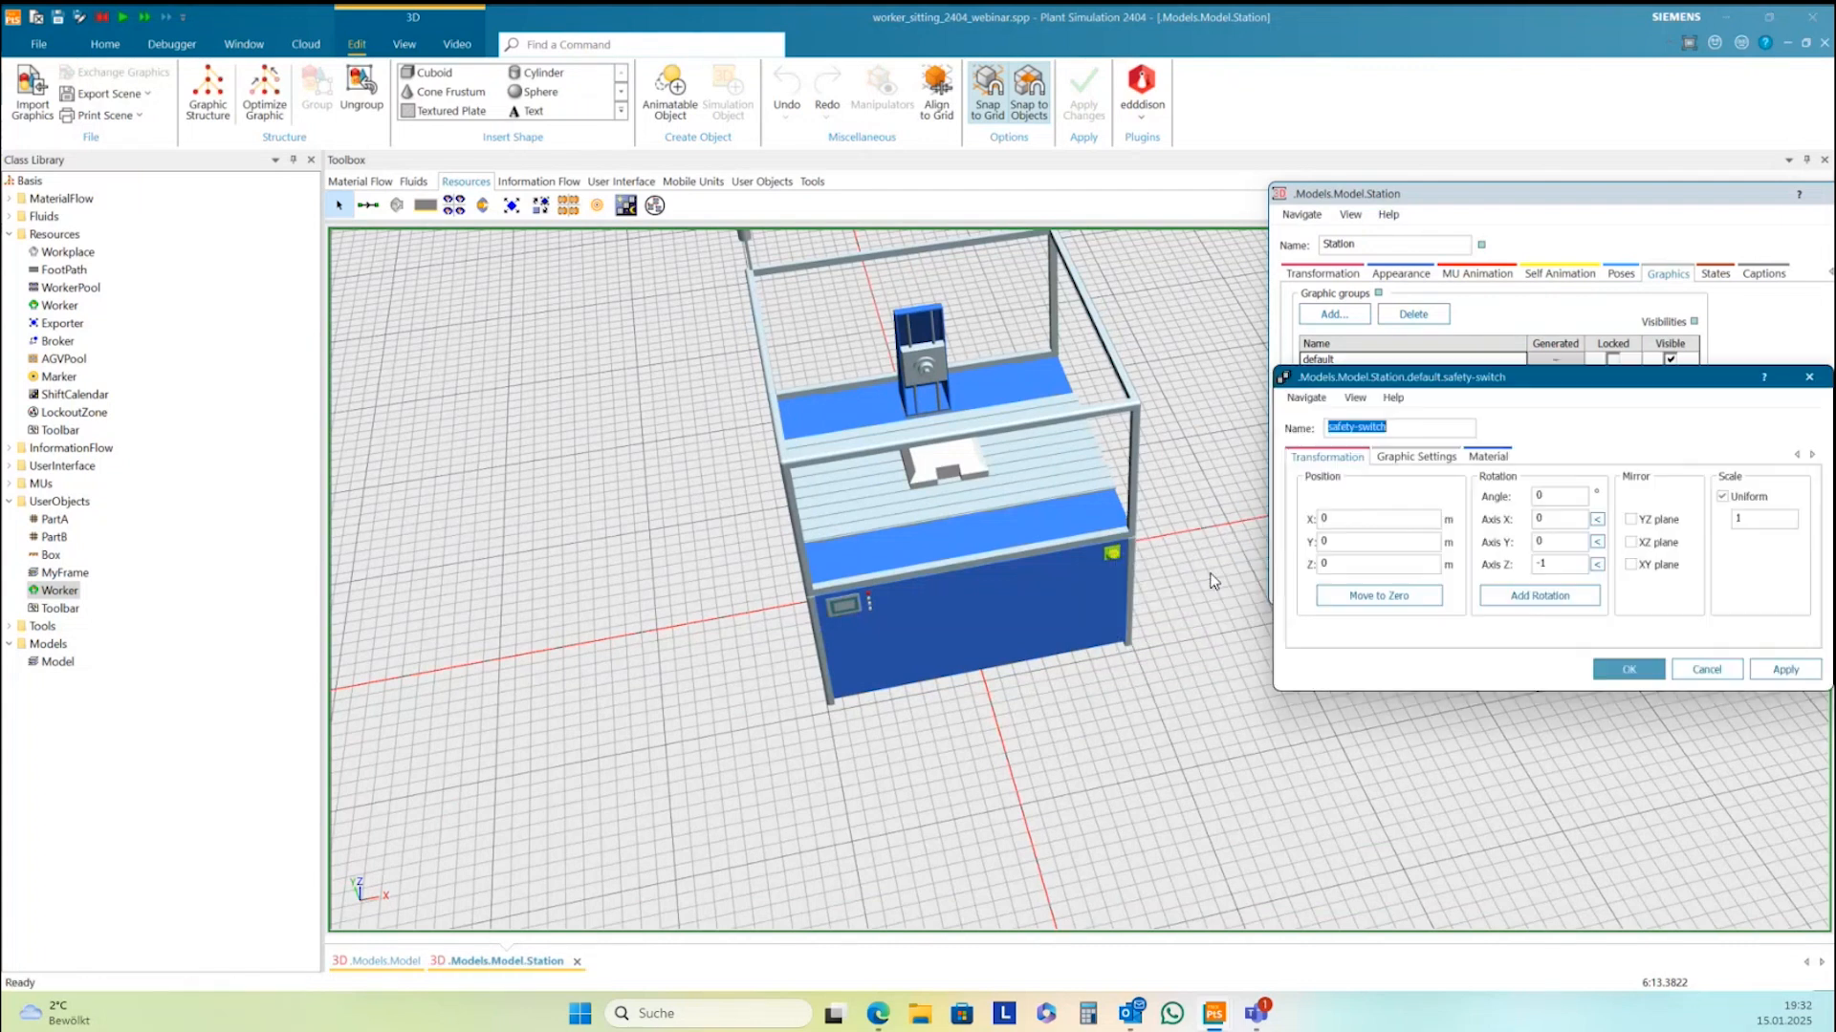
drag(1619, 379, 1523, 353)
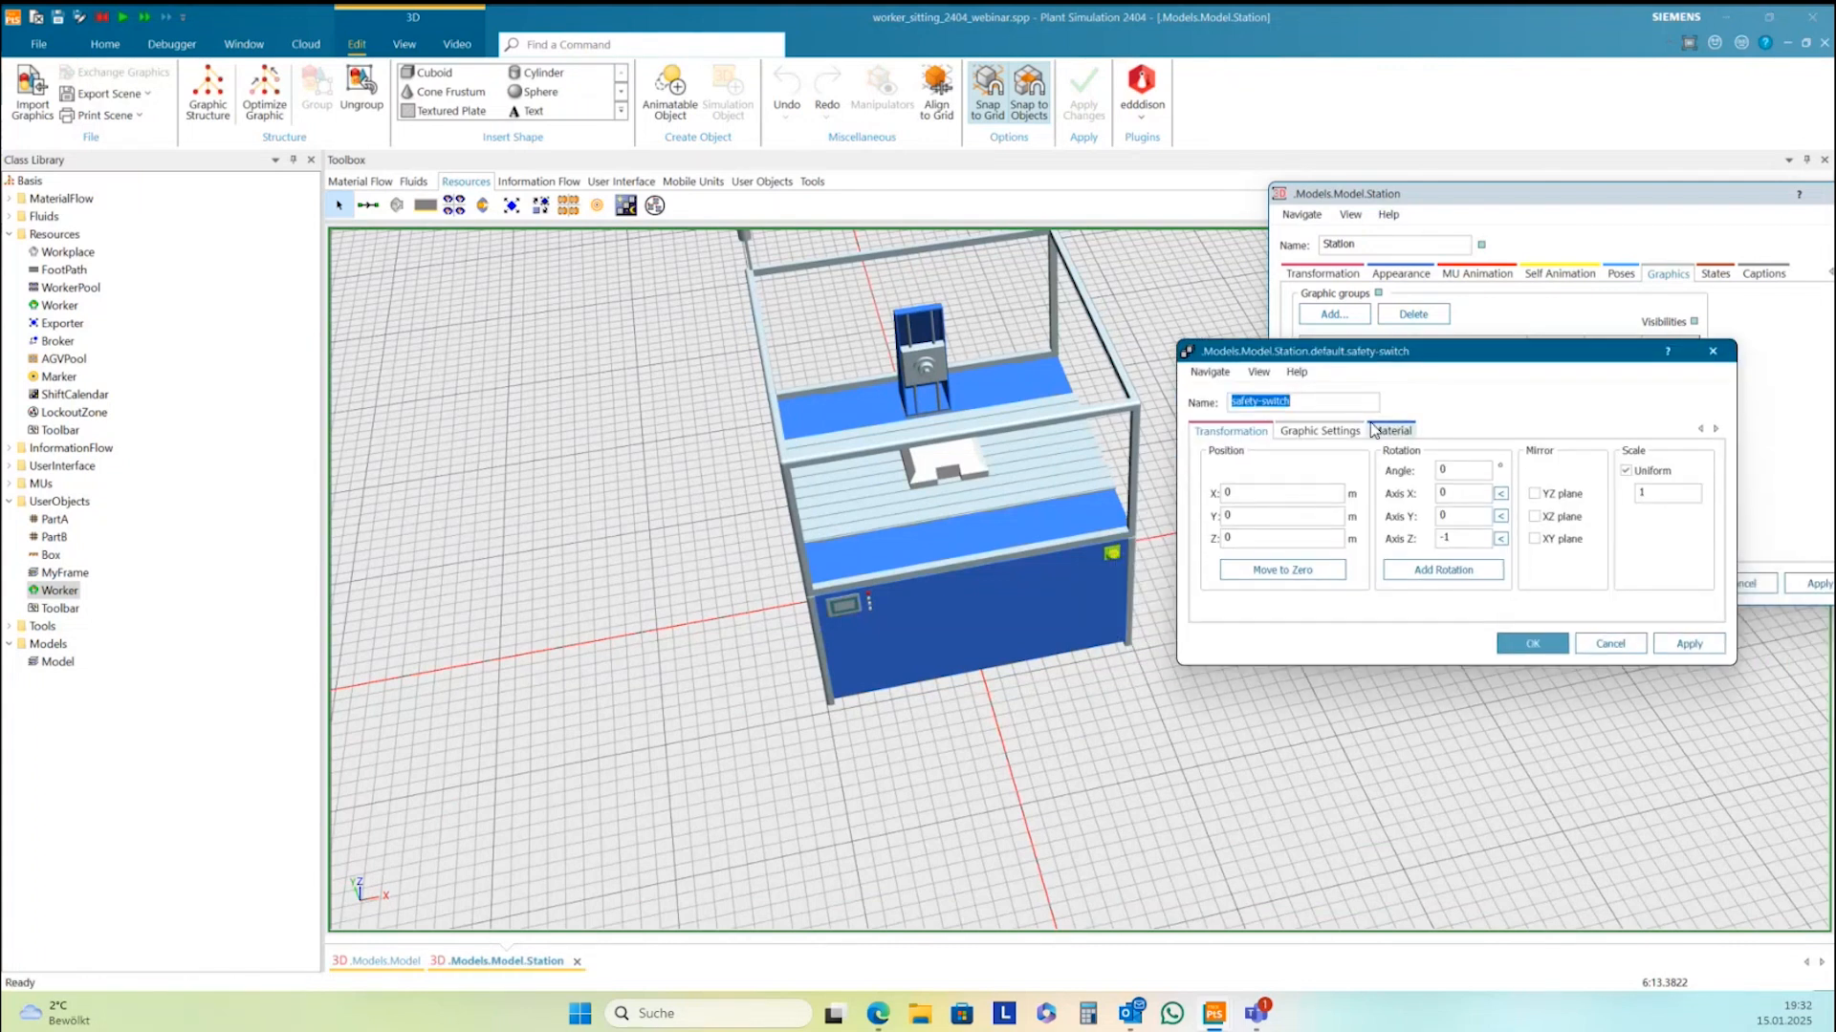
click(1341, 433)
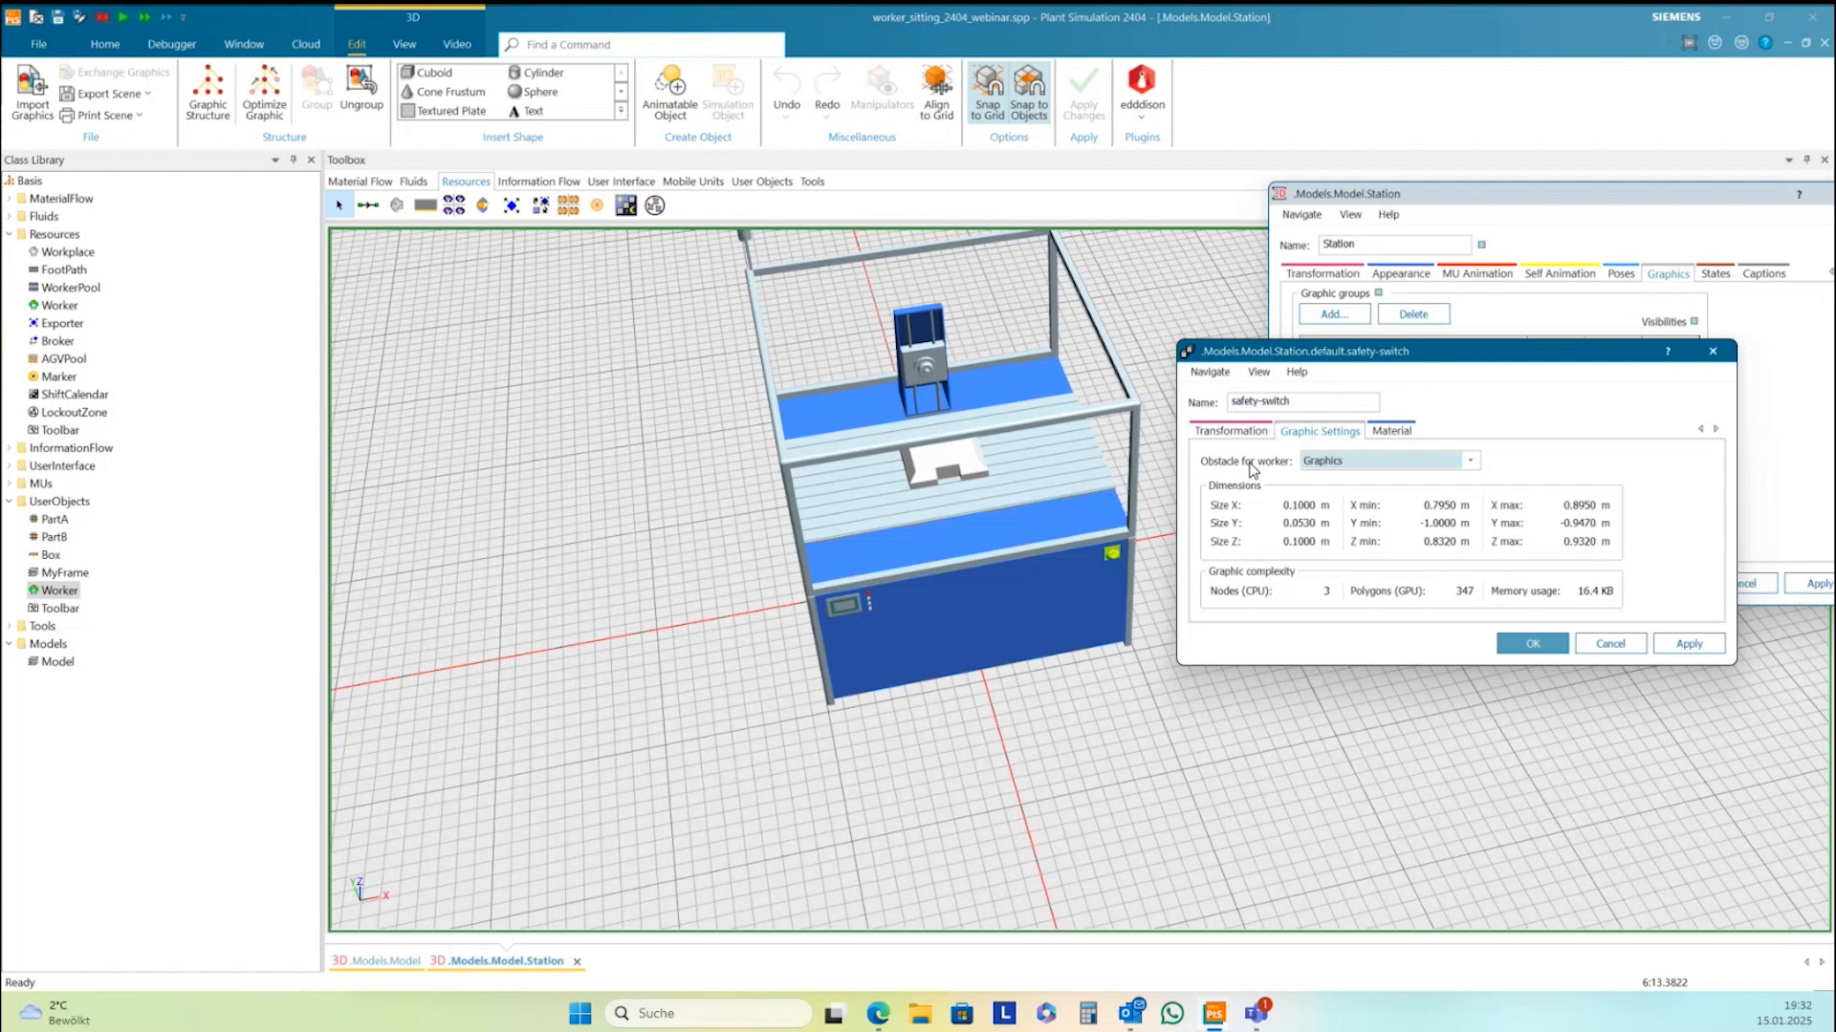
Set the obstacle for worker of the Station's safety-switch graphic to (None) and confirm the change
click(1409, 468)
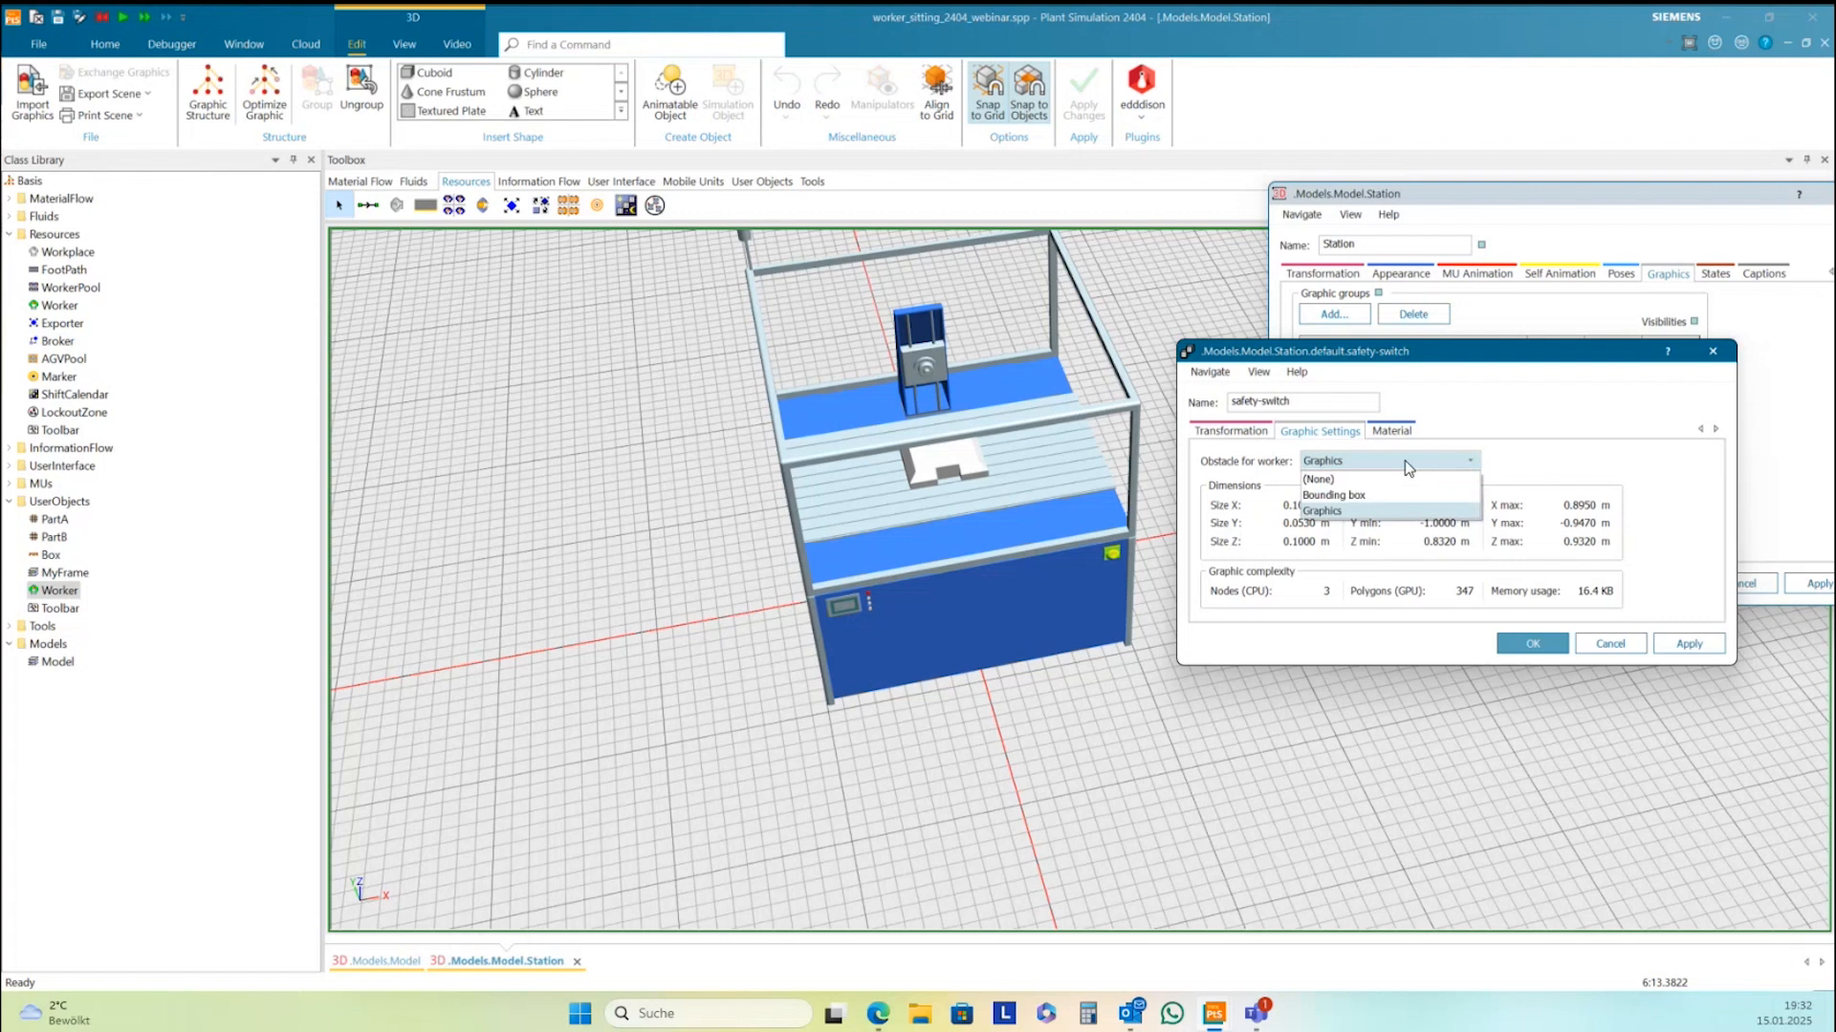
click(1338, 481)
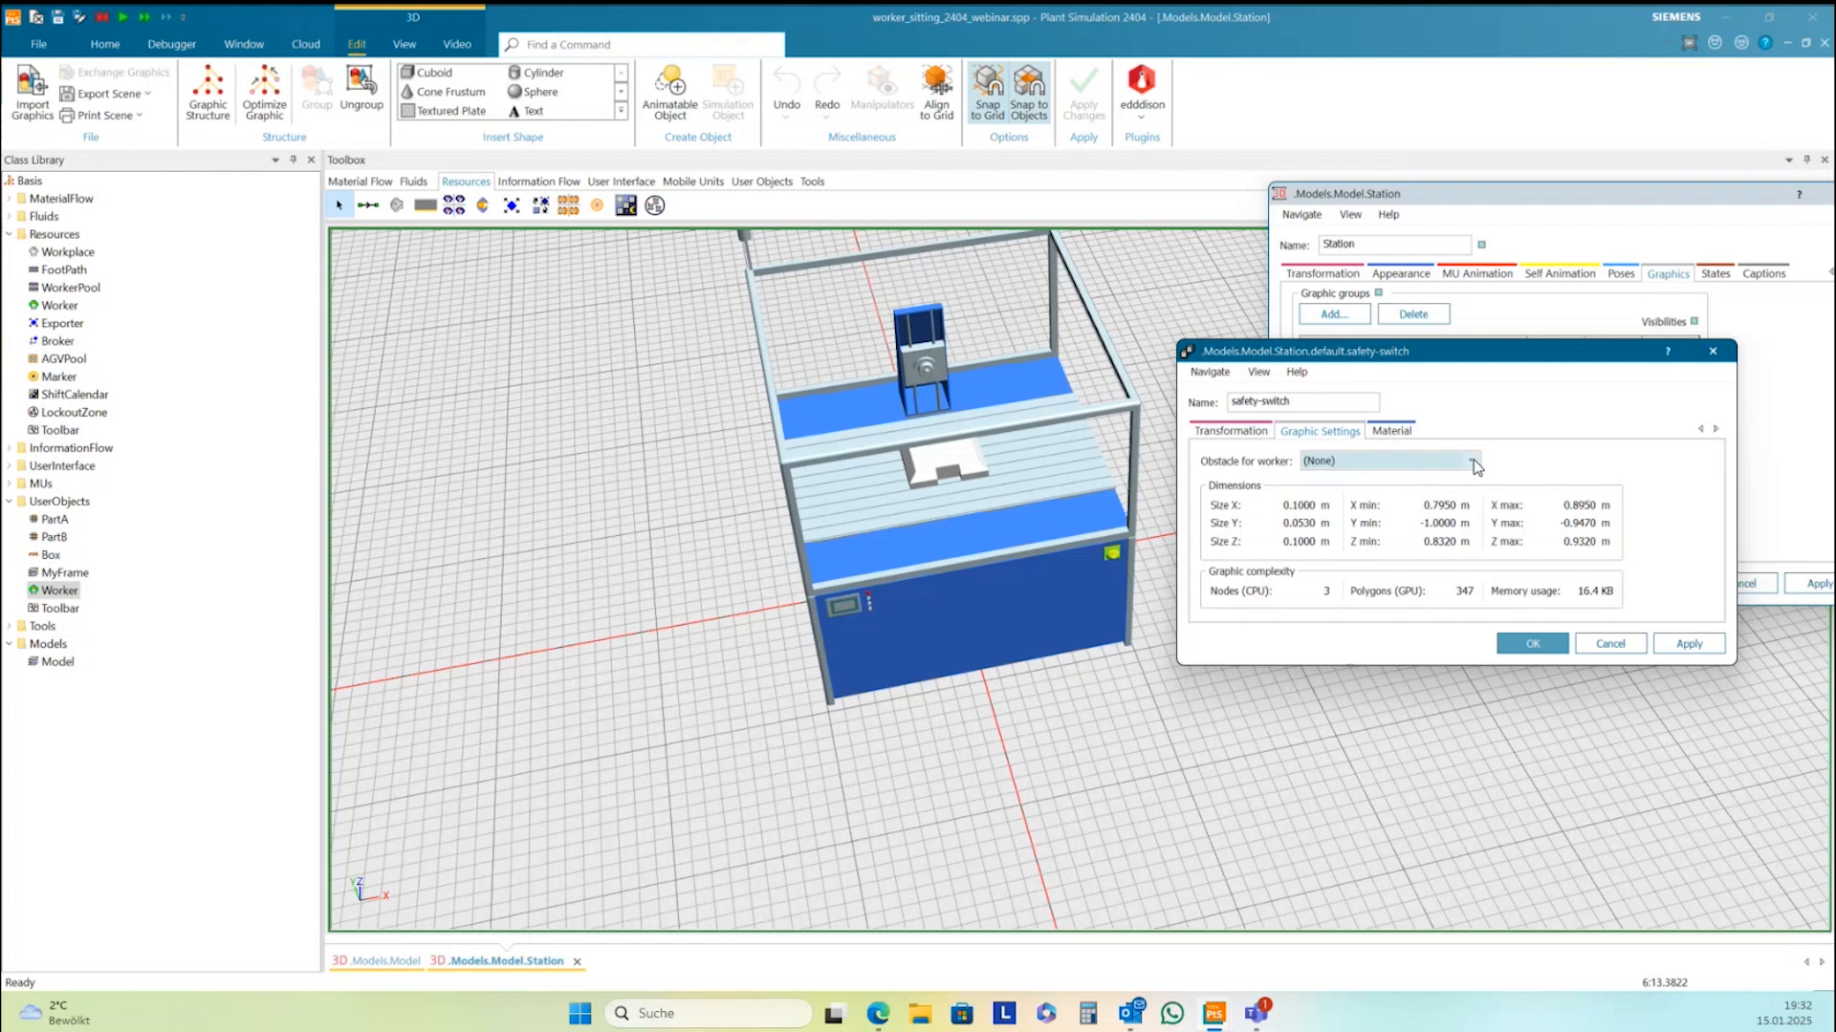
click(1532, 643)
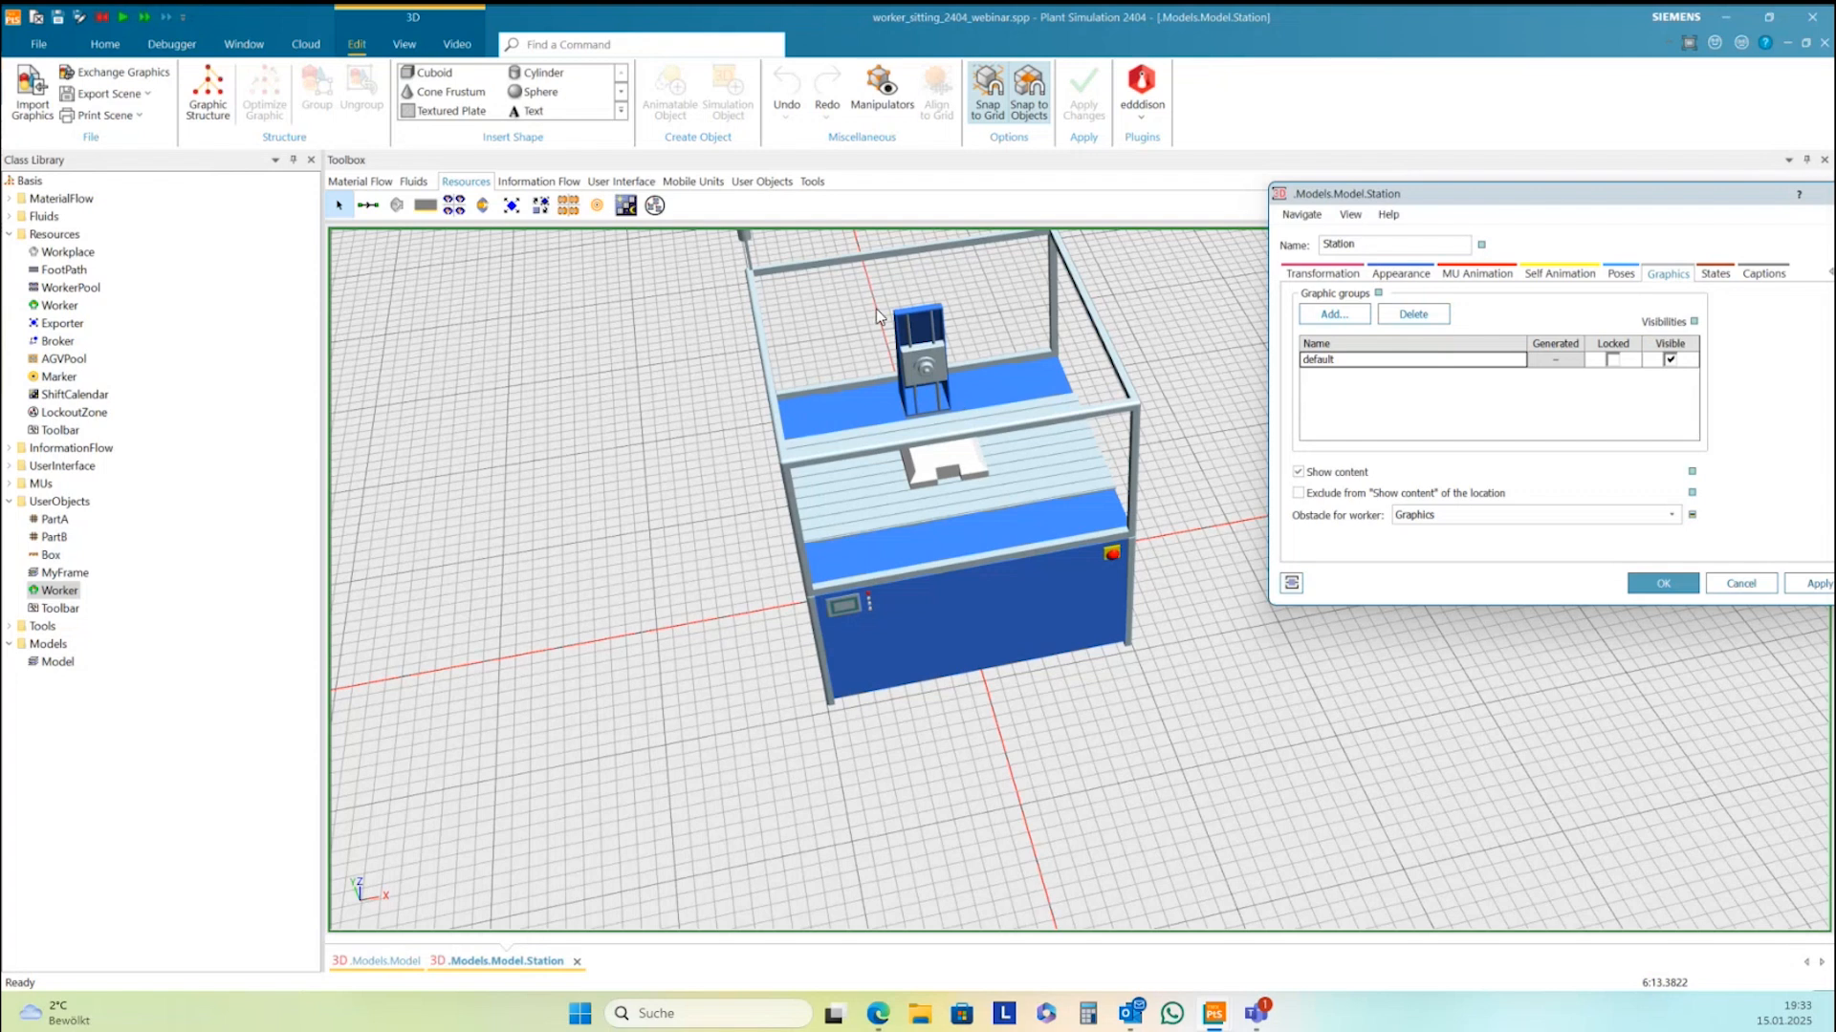
Create a cuboid of 1 × 1 × 1 m and place it on the floor in front of the Station
click(435, 73)
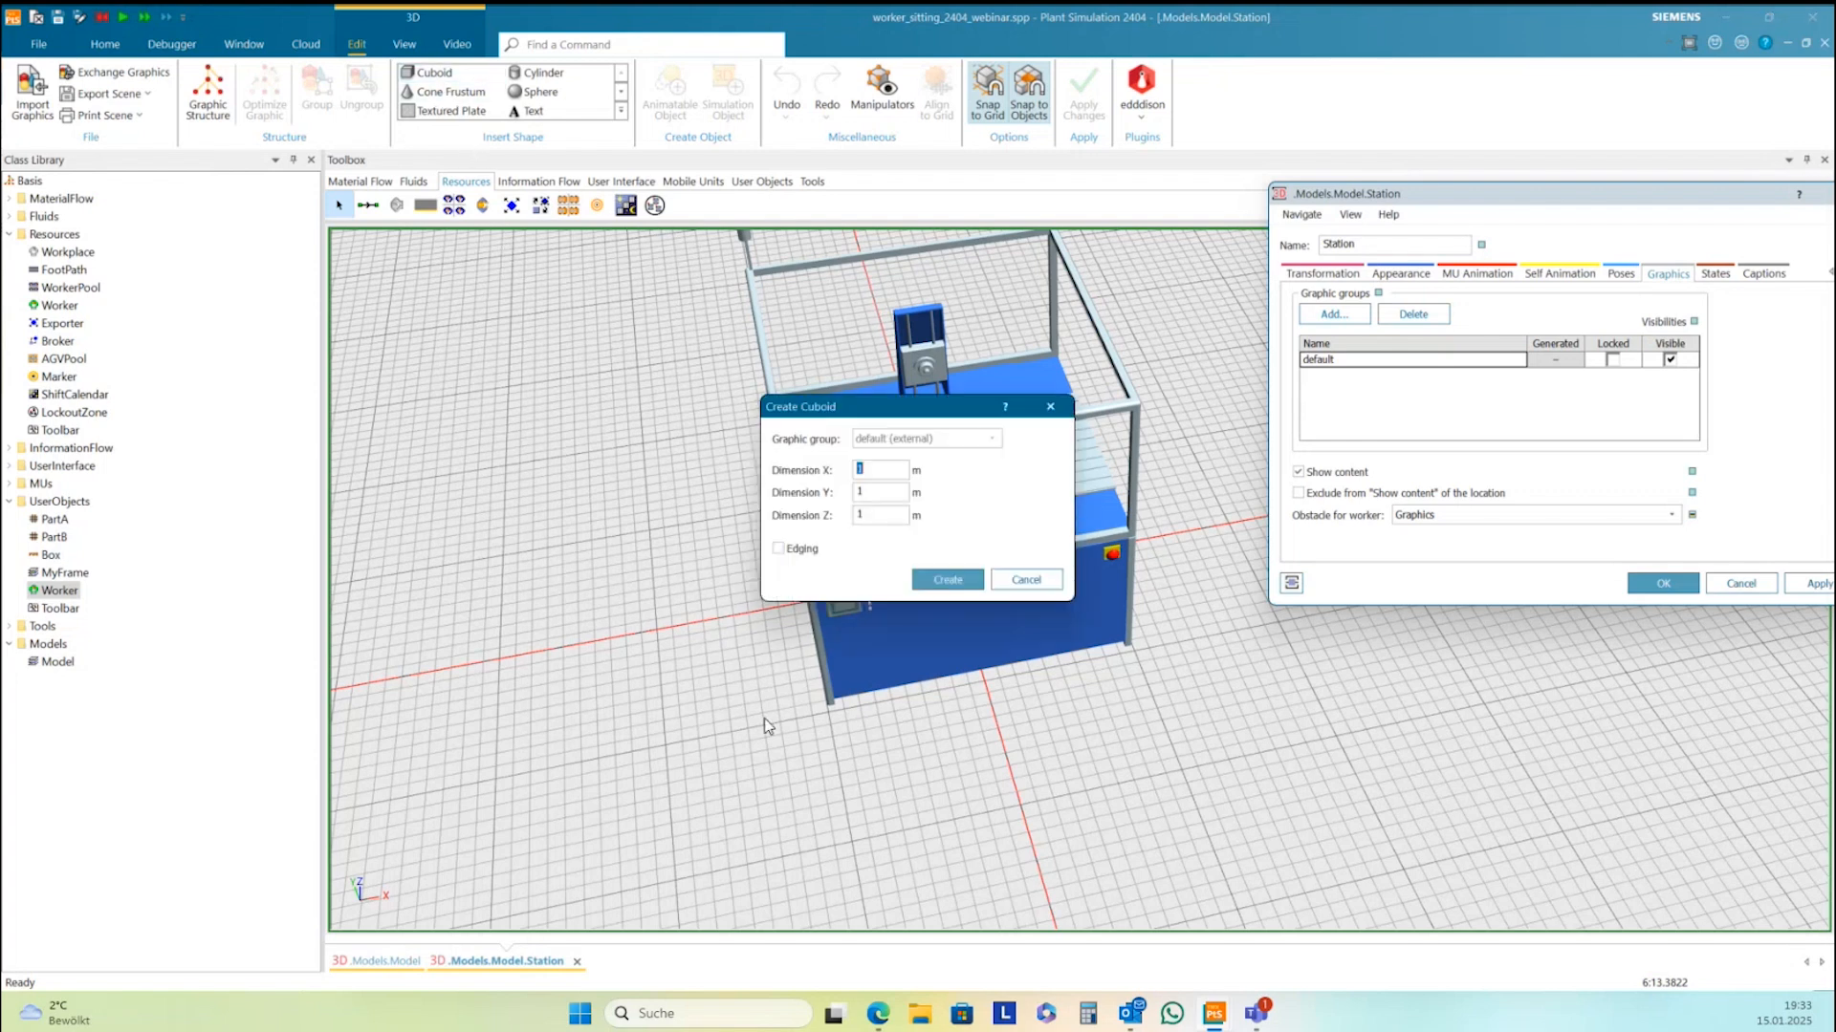
click(981, 580)
click(1229, 846)
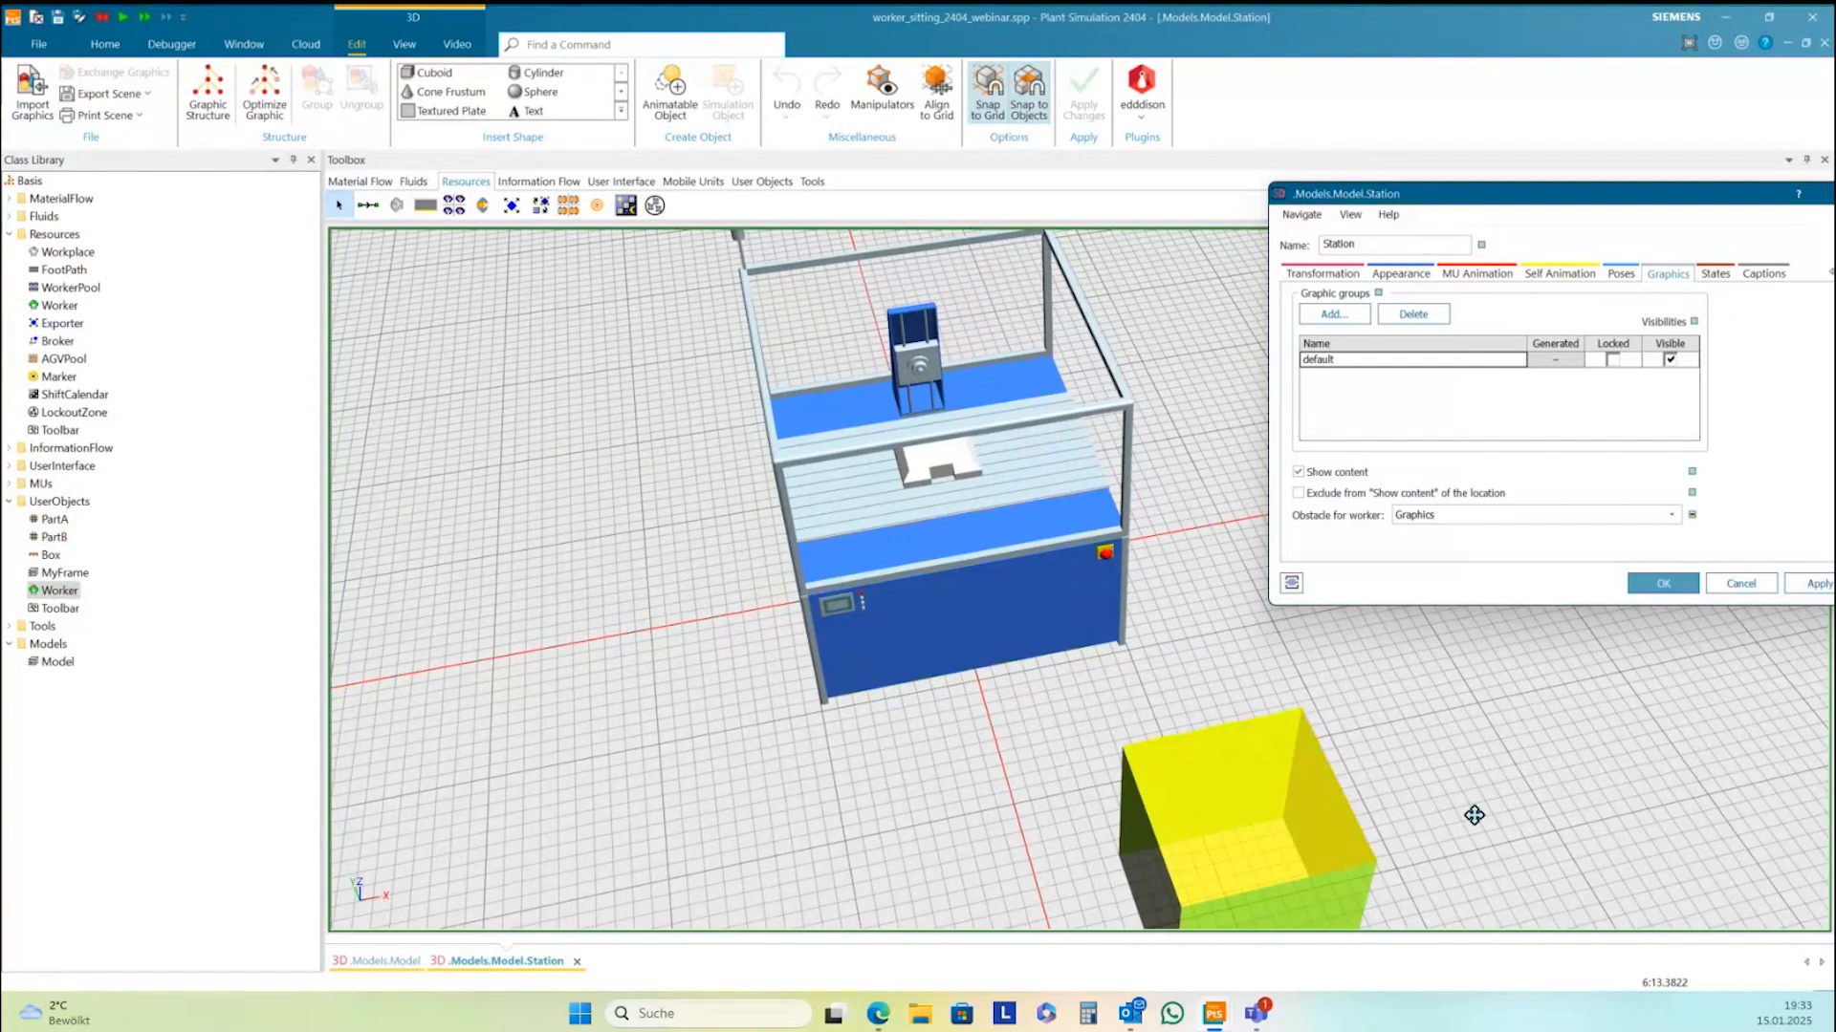
drag(1474, 815, 1252, 631)
Examine the 3D properties of the new cuboid in front of the Station and close them without changes
right_click(935, 702)
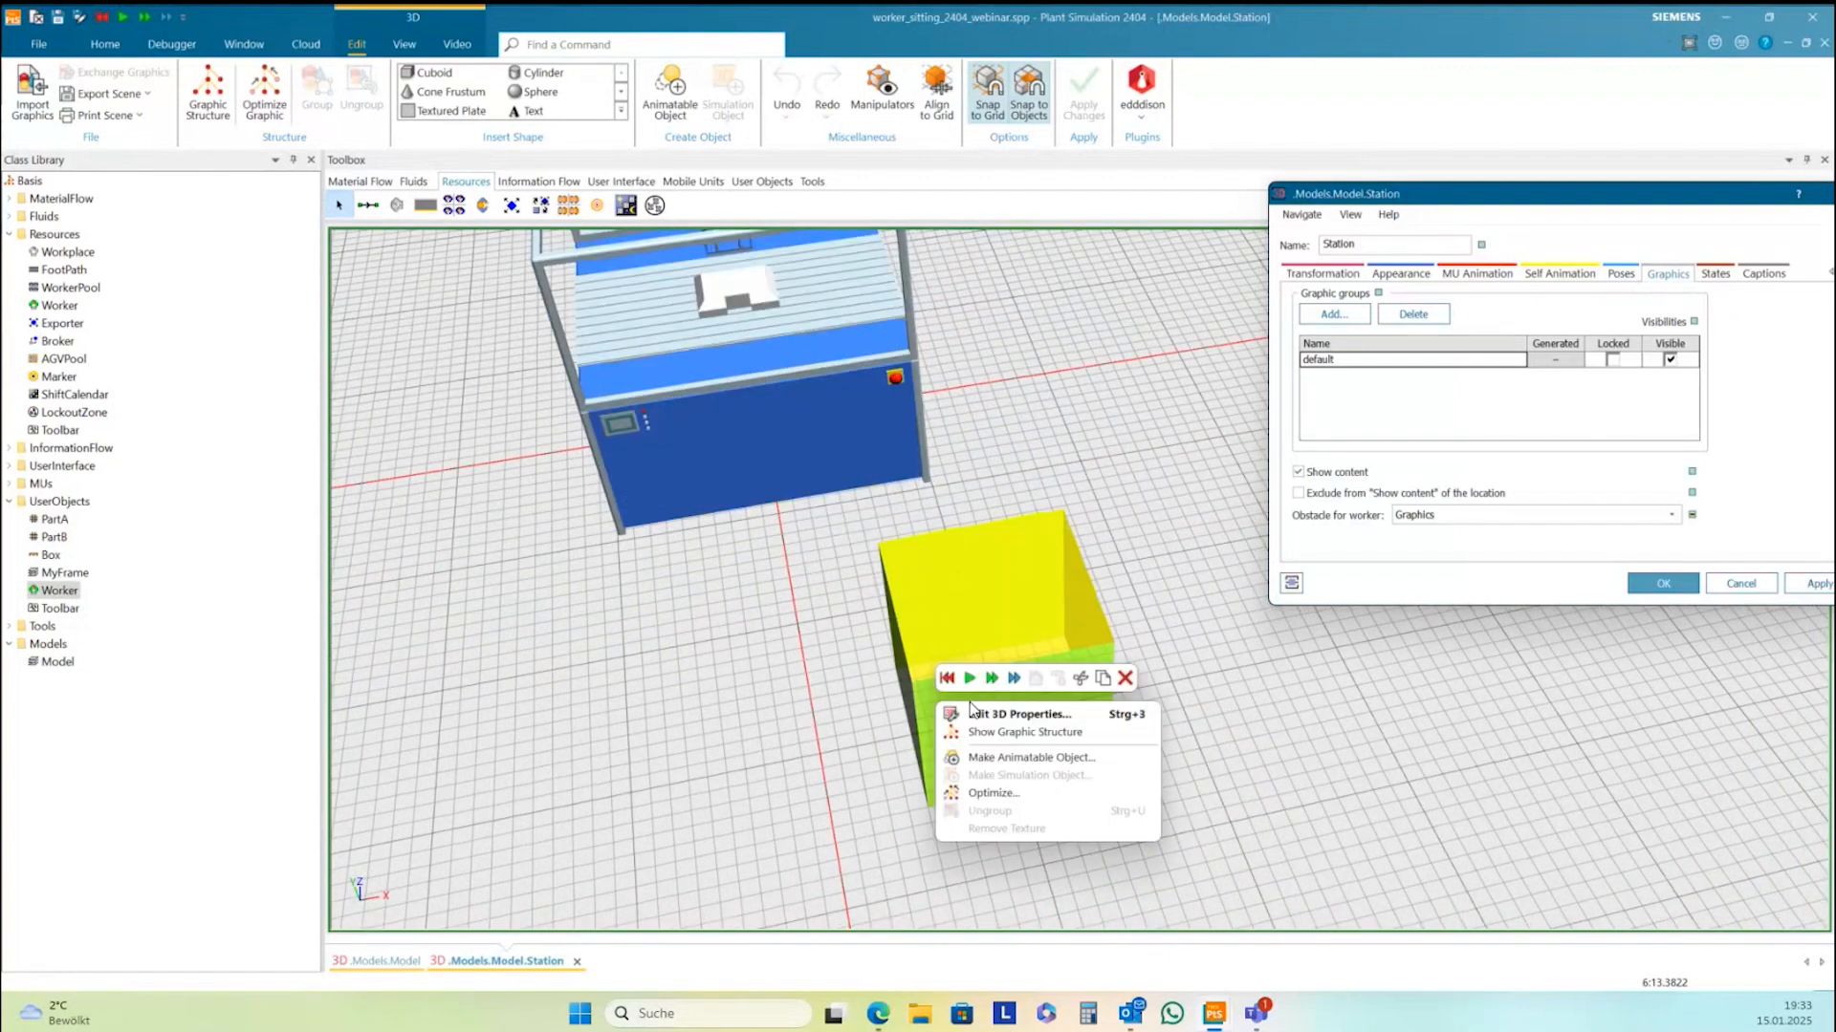
click(1024, 659)
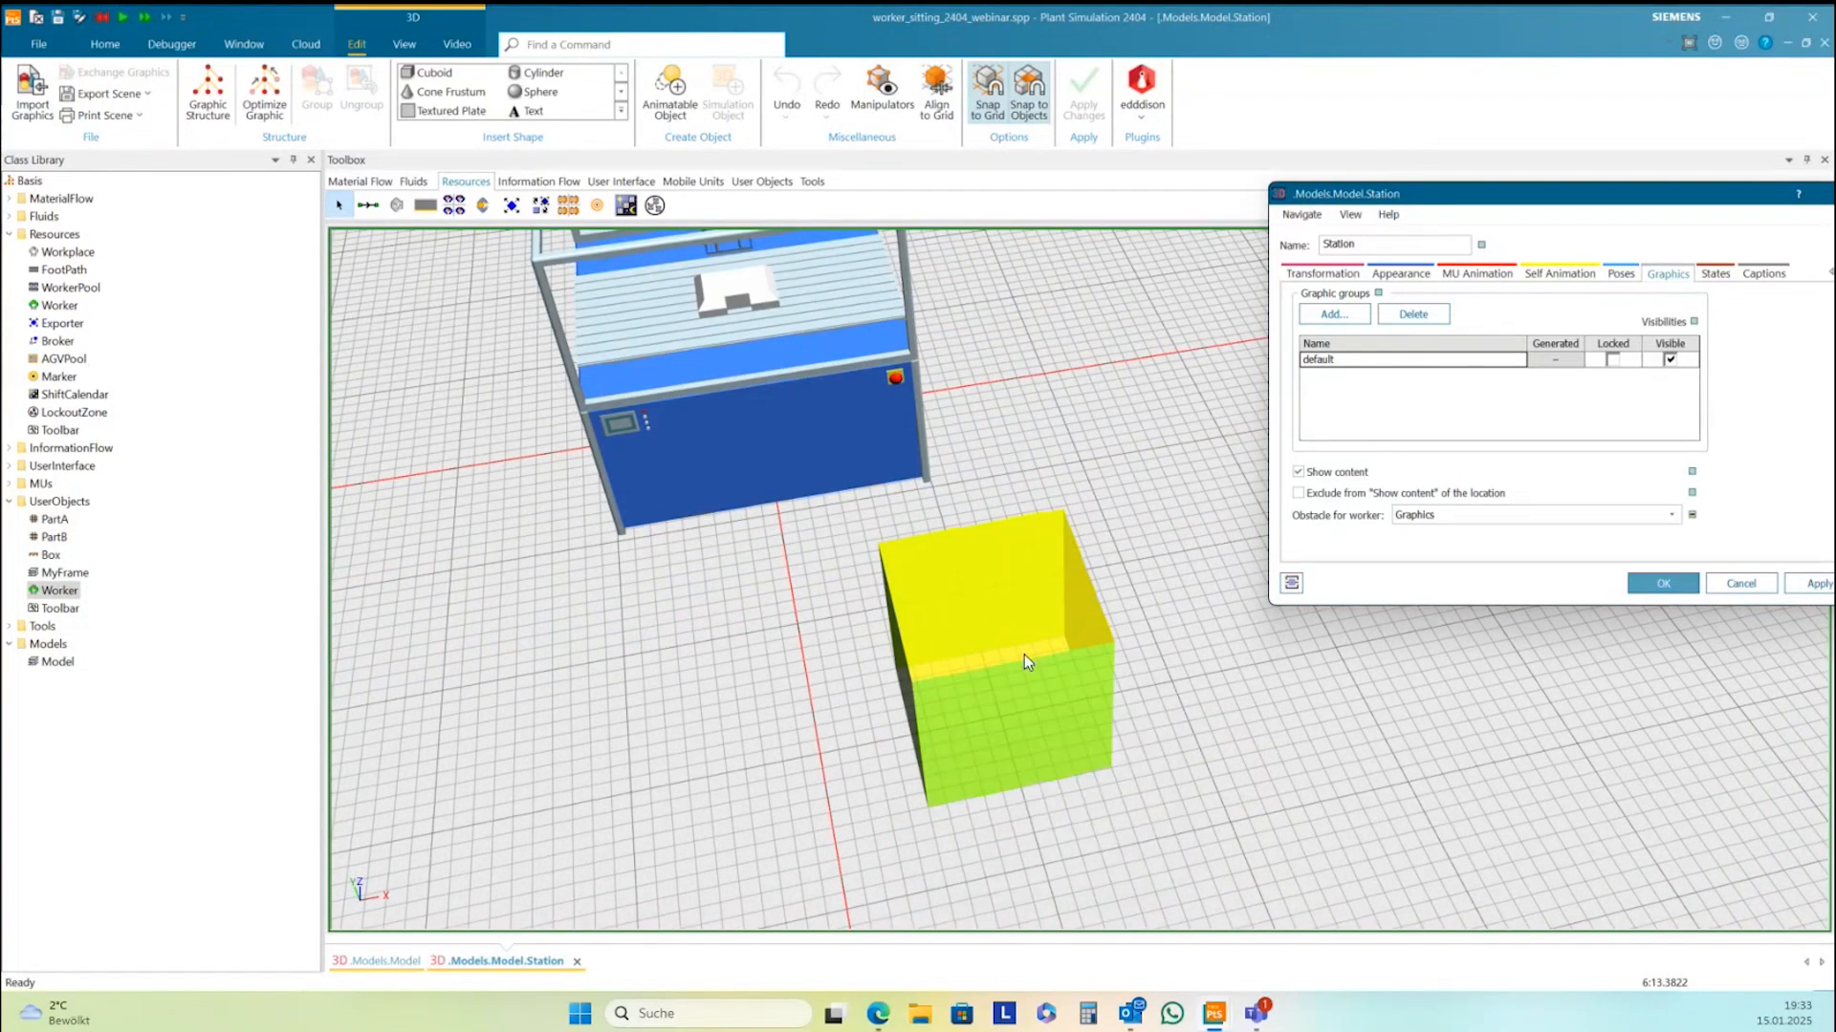
right_click(1024, 660)
click(1024, 656)
click(1217, 712)
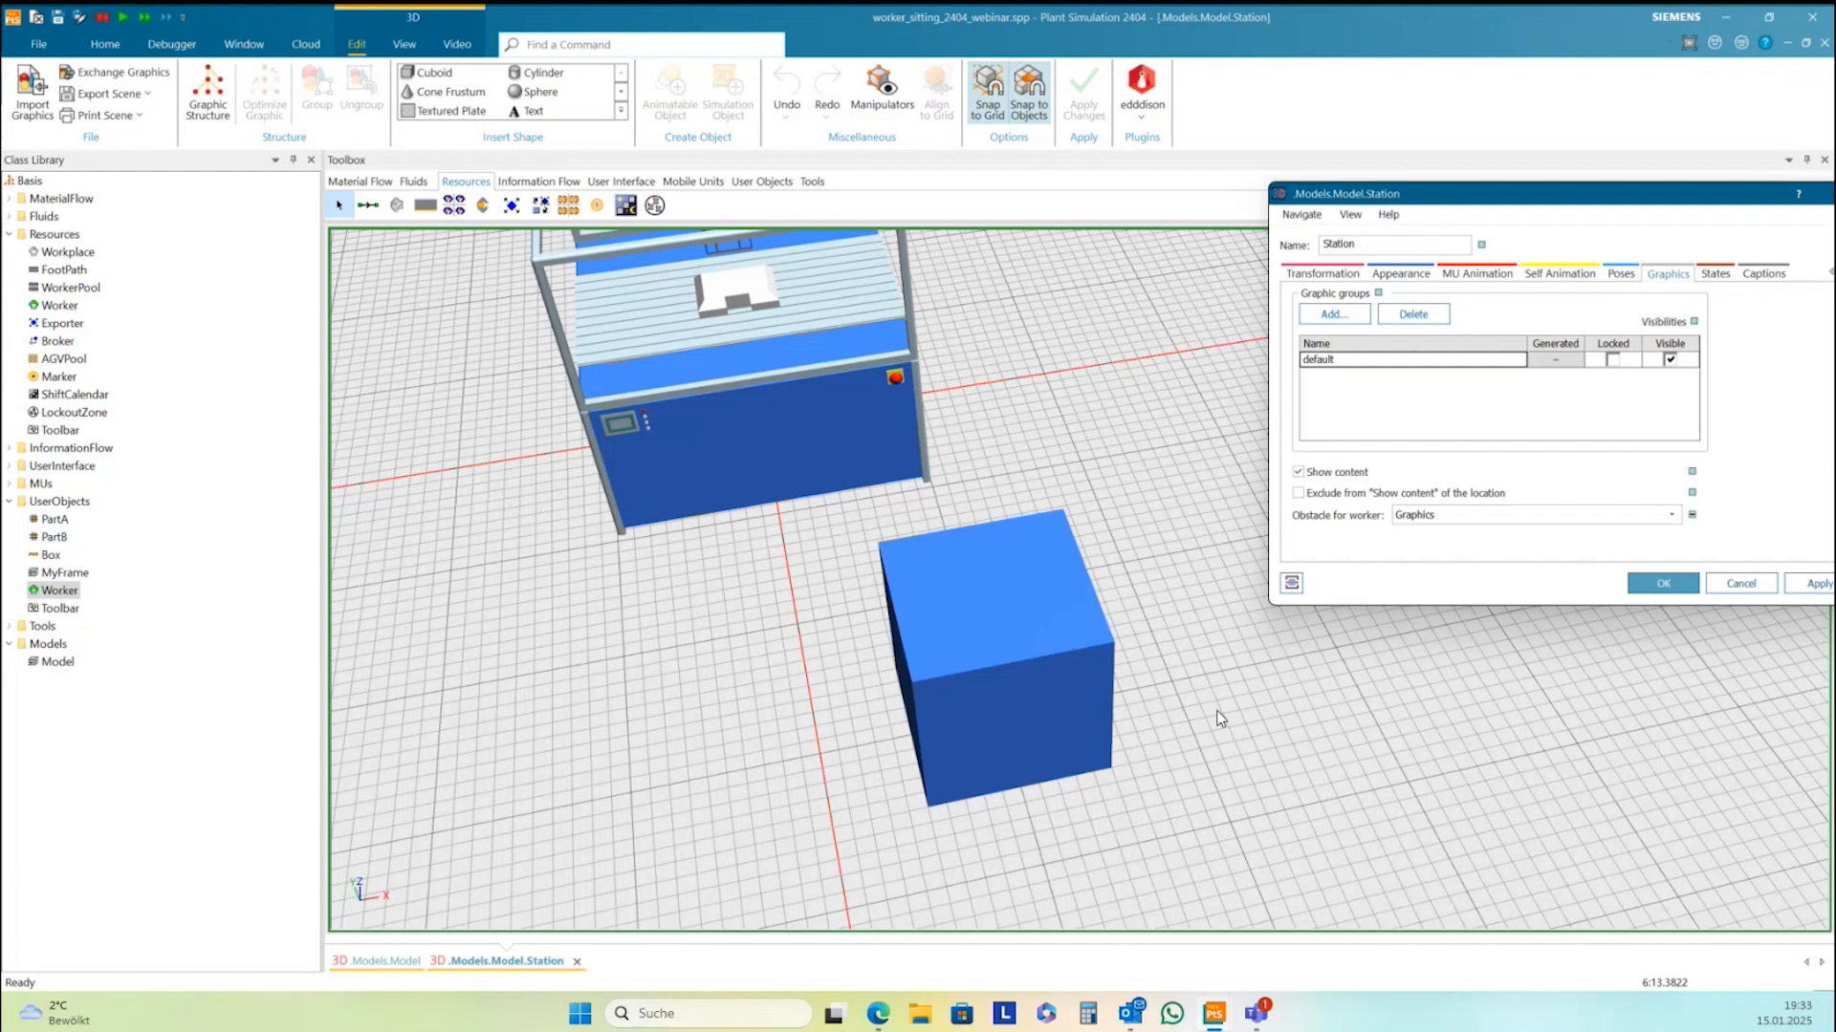
click(1019, 629)
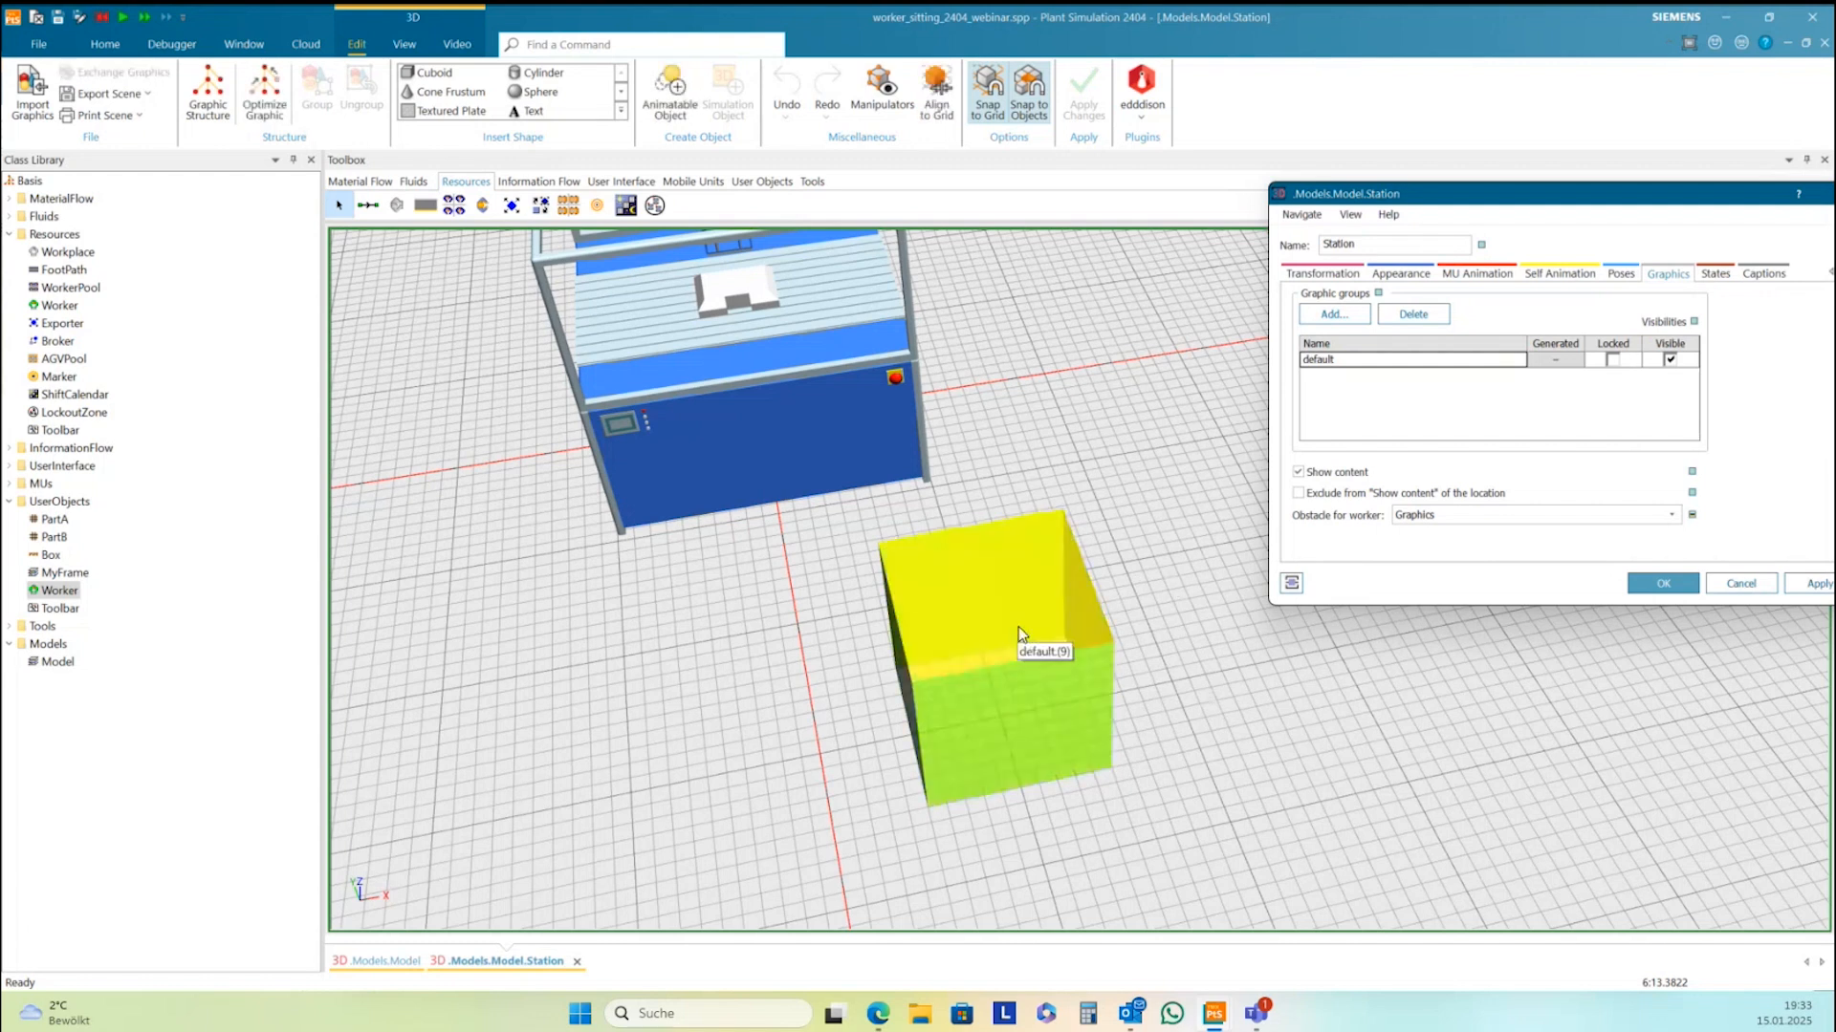
right_click(1020, 629)
click(1070, 640)
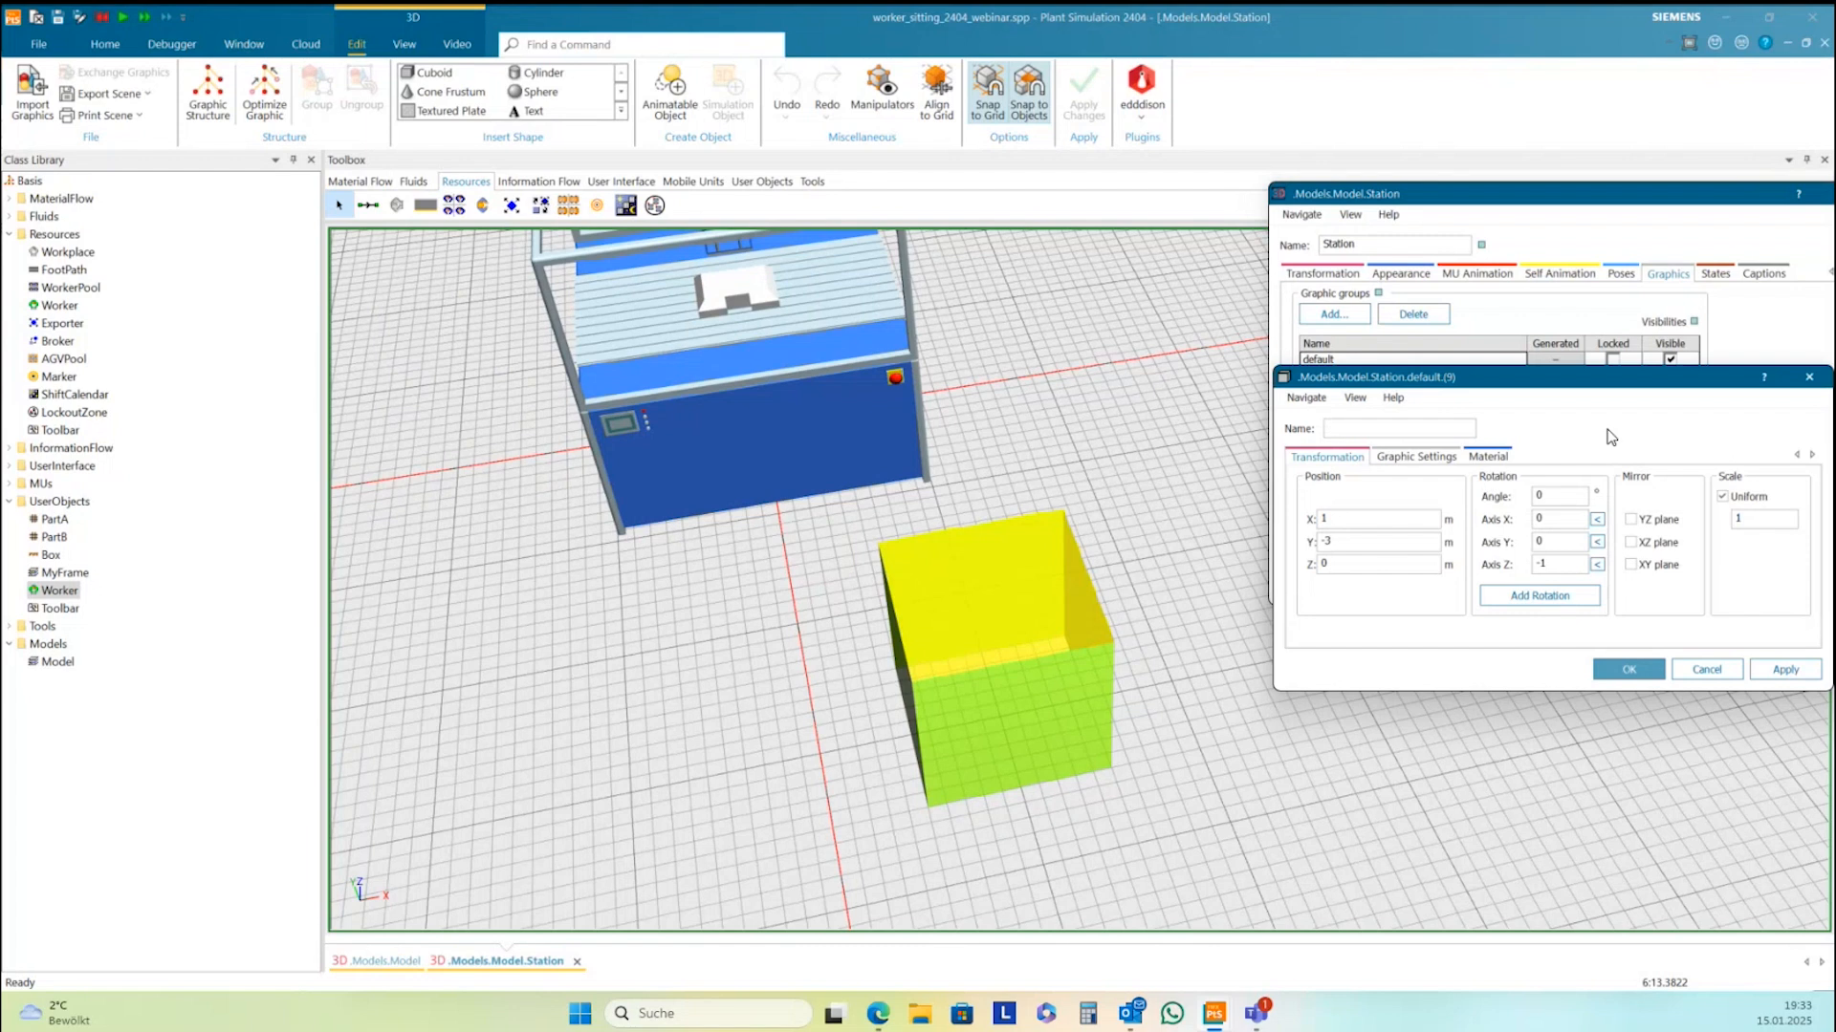
drag(1671, 384, 1610, 402)
key(Escape)
click(1217, 733)
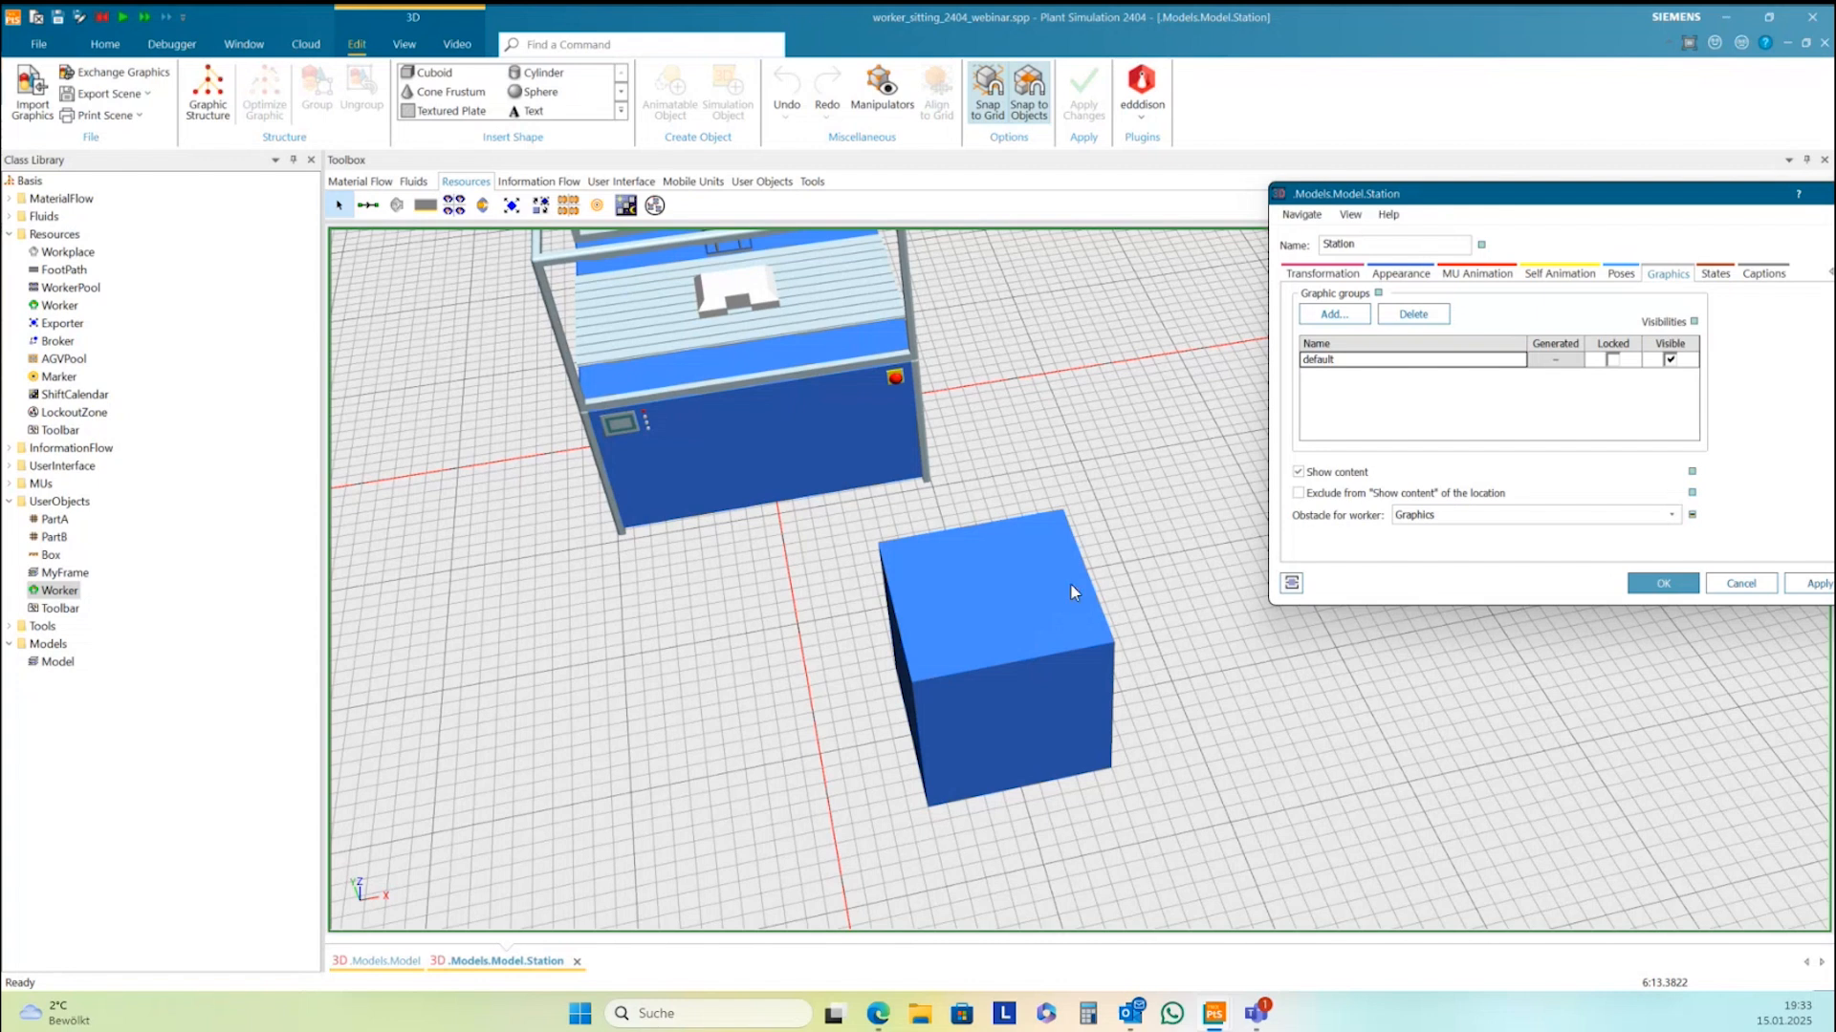
right_click(1051, 407)
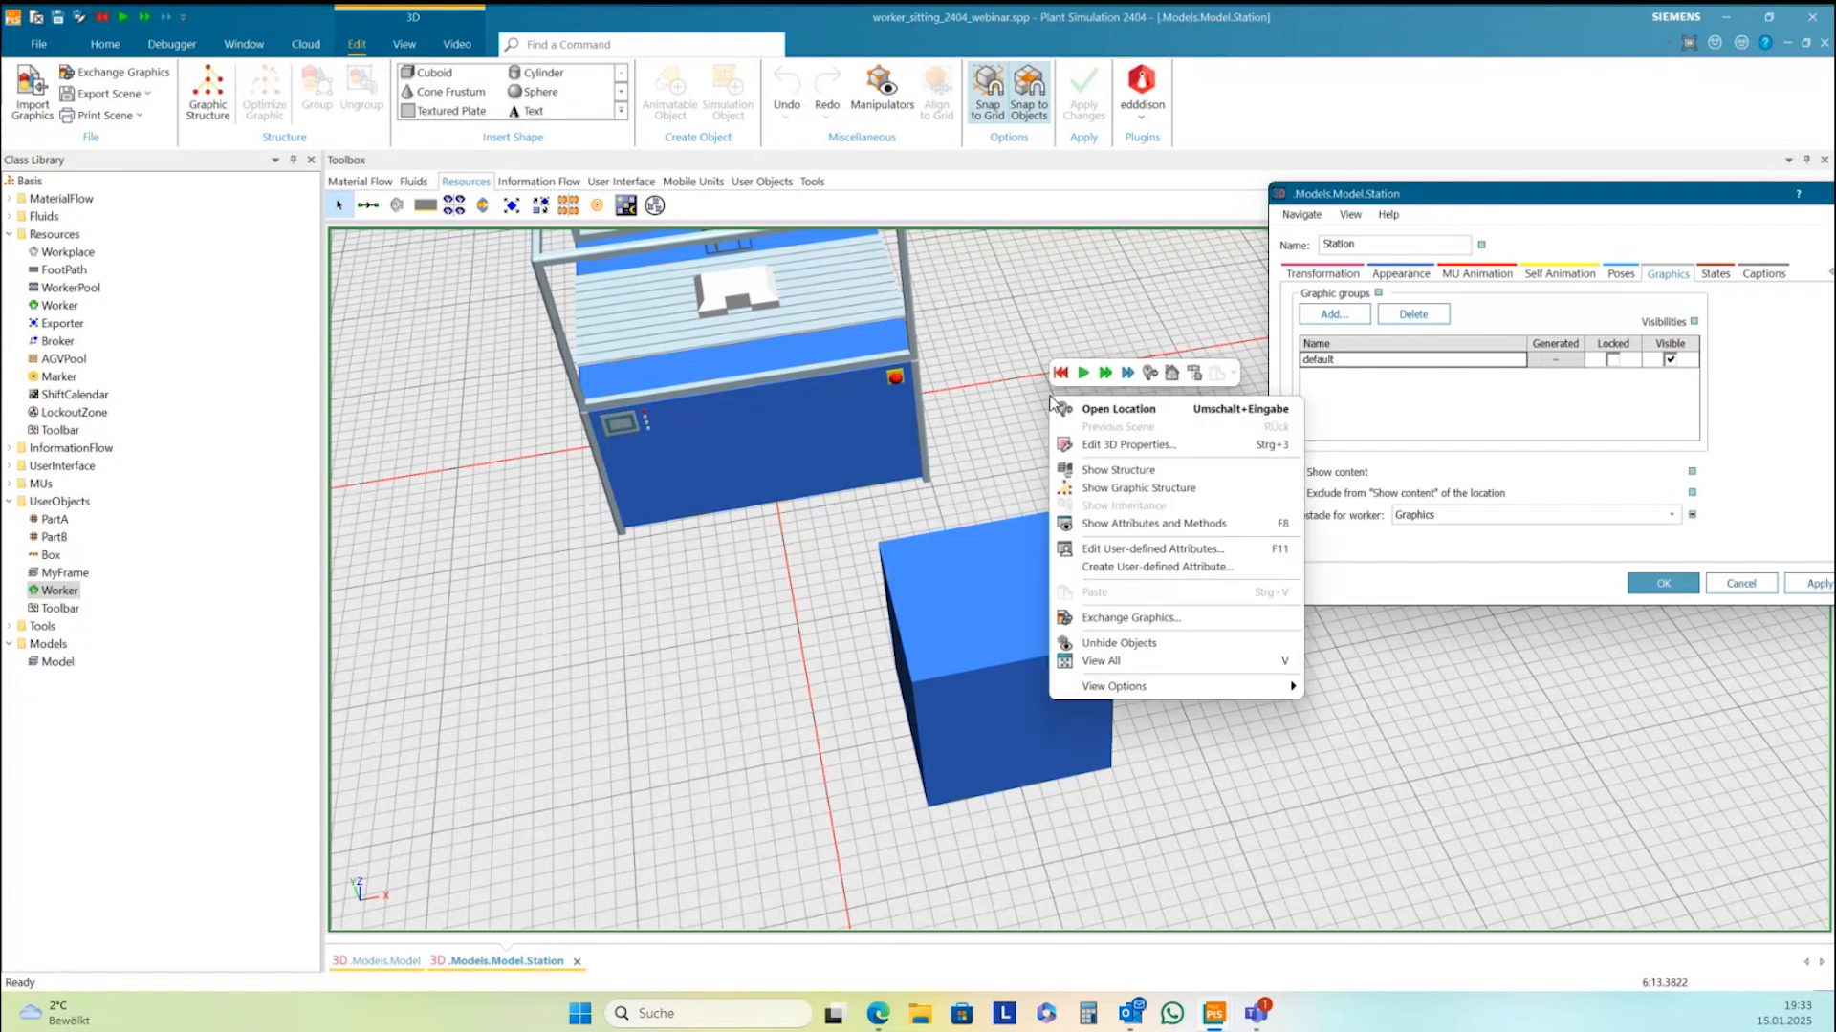
click(1111, 470)
drag(1285, 493, 1355, 441)
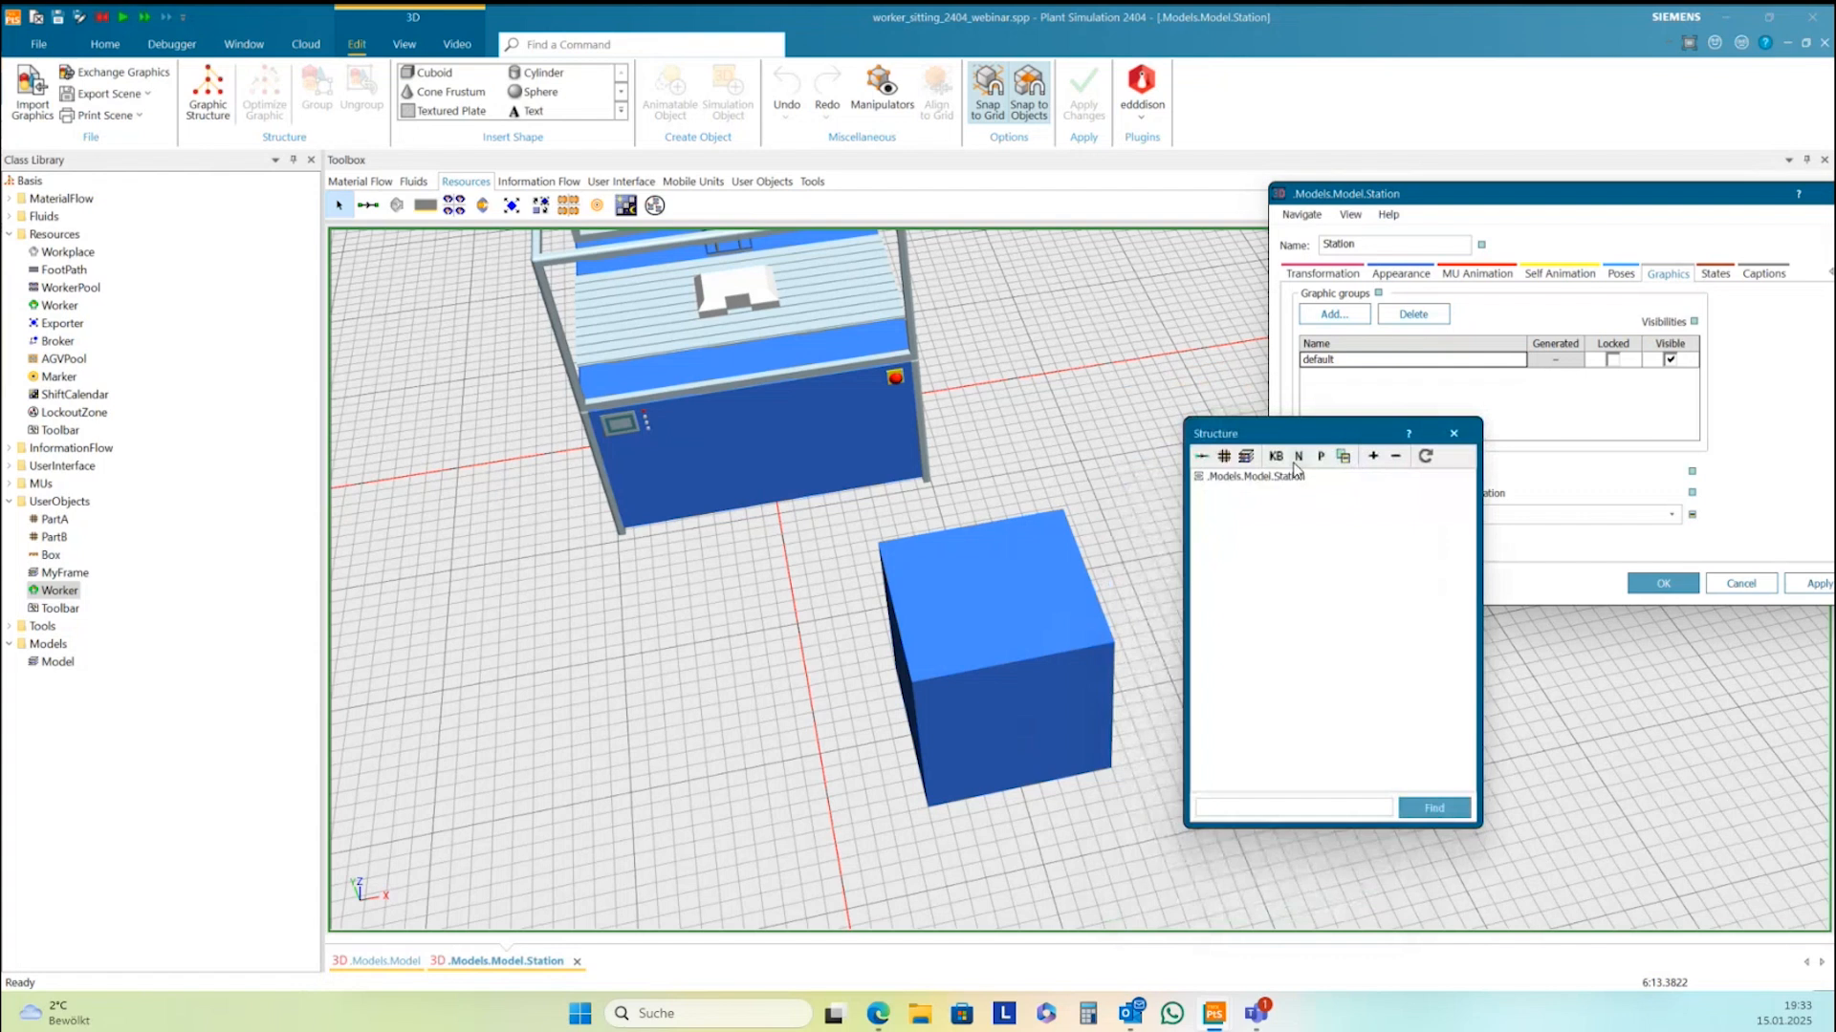
click(1453, 433)
Show the Station's graphic structure and add a visible graphic group named graphic_inv
right_click(1181, 424)
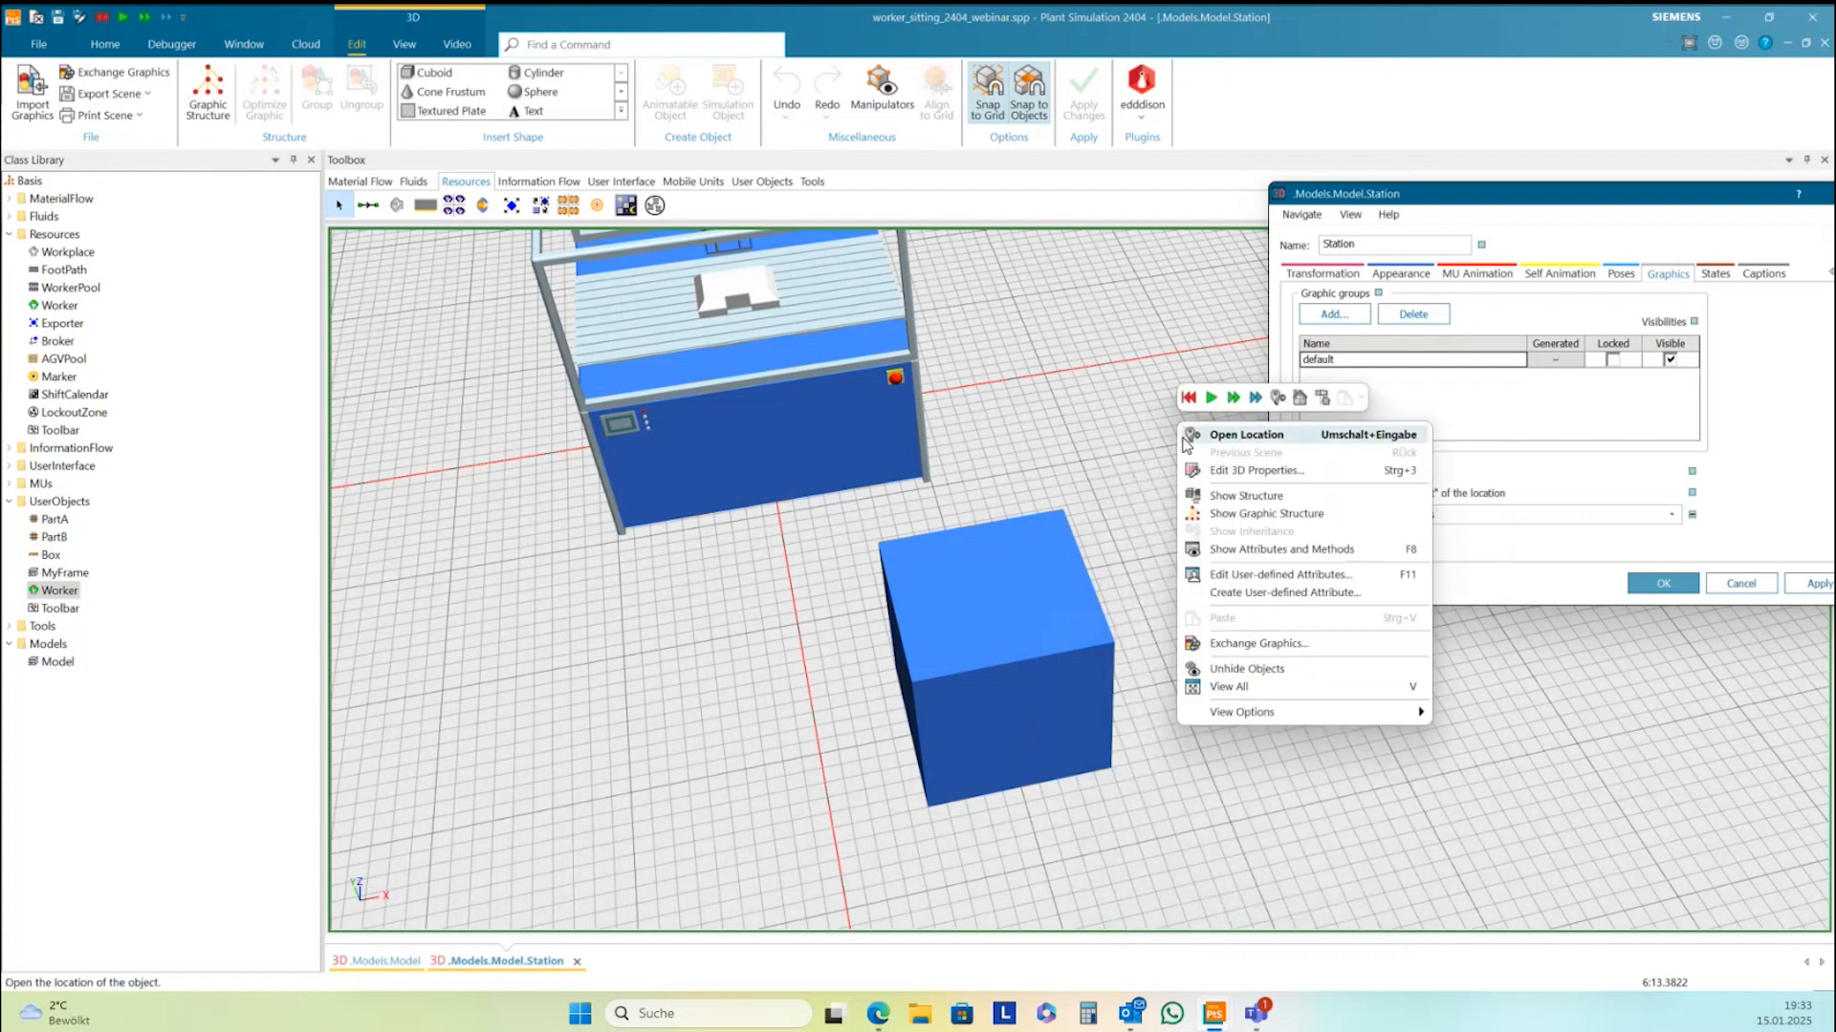
click(1223, 516)
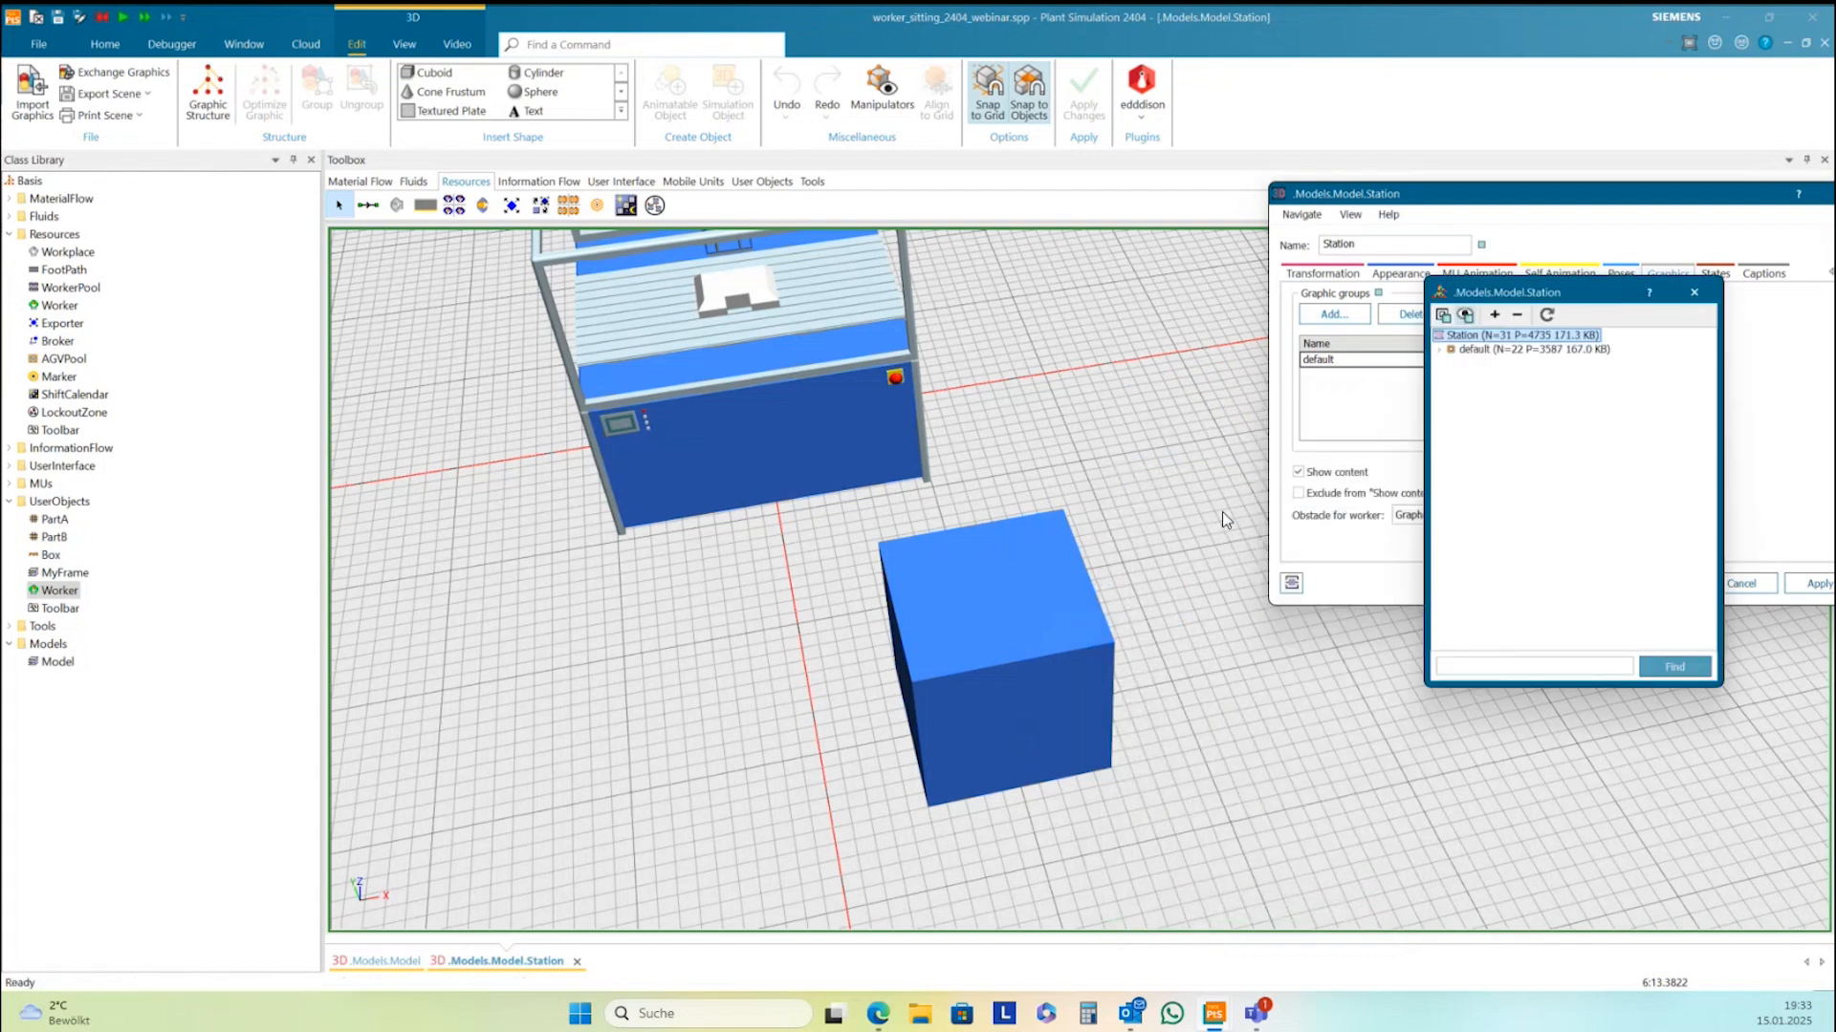
right_click(1484, 339)
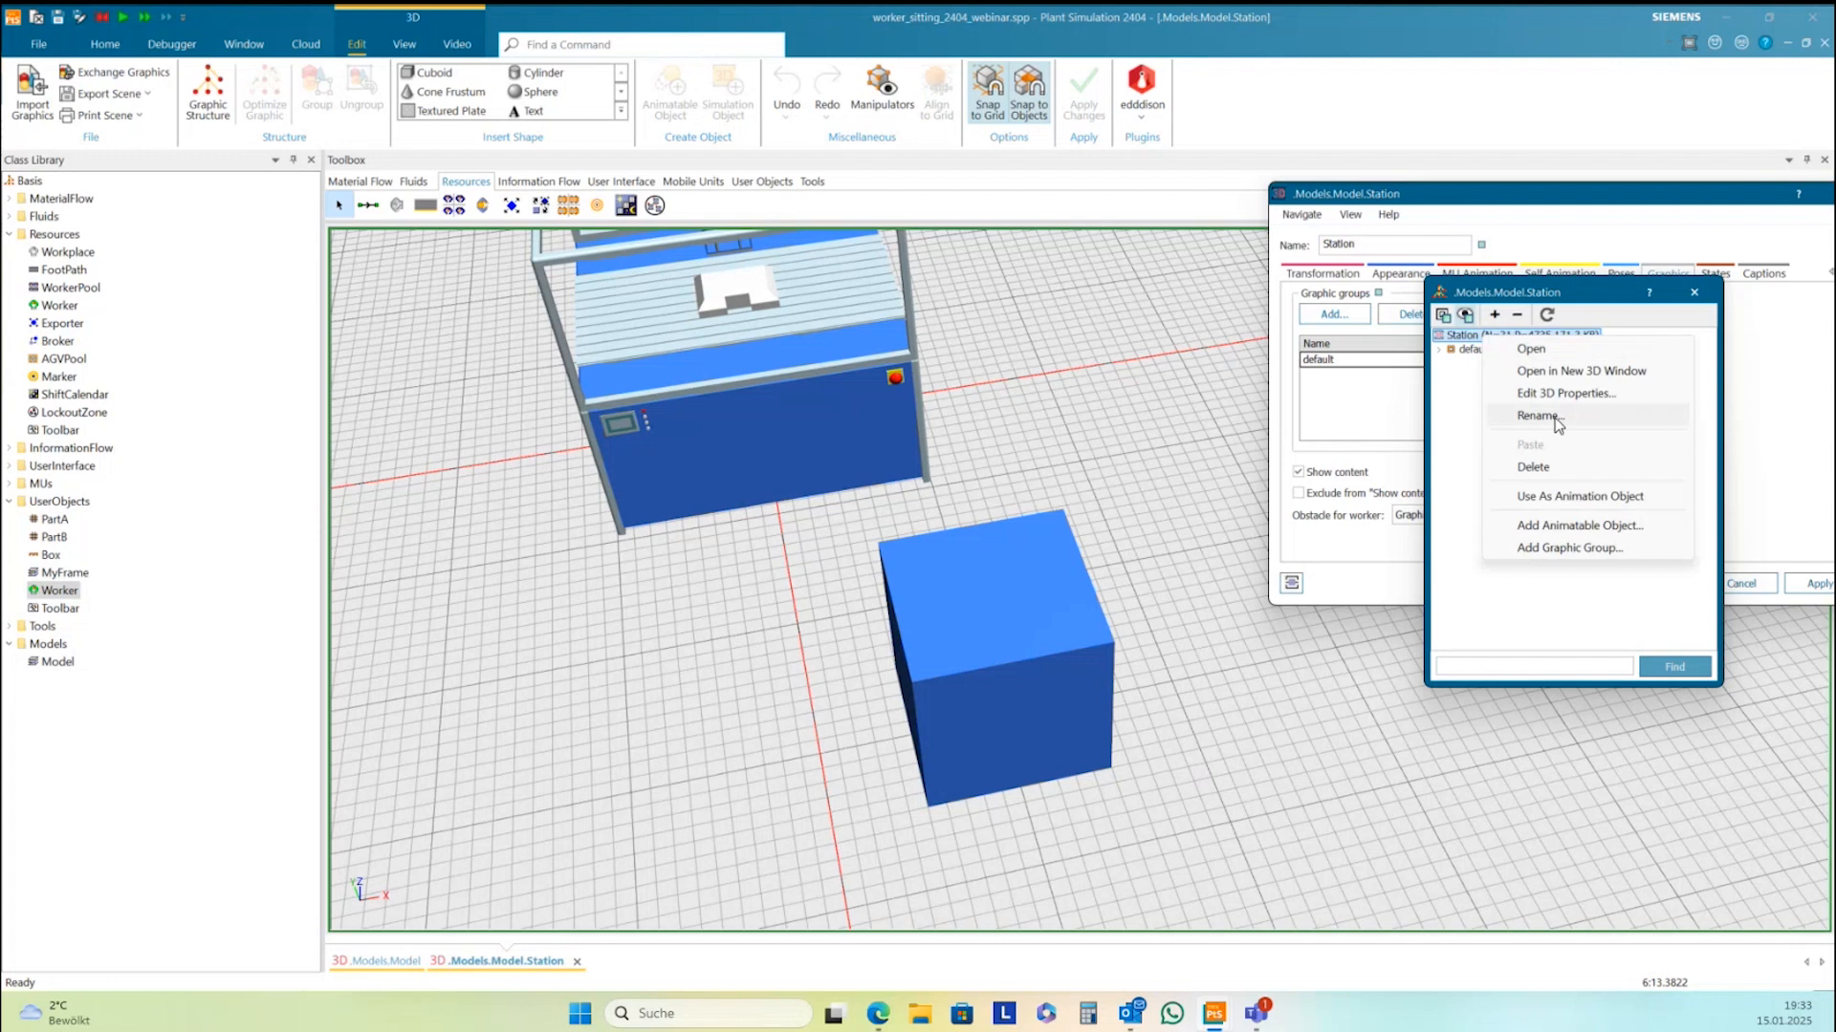
click(1568, 547)
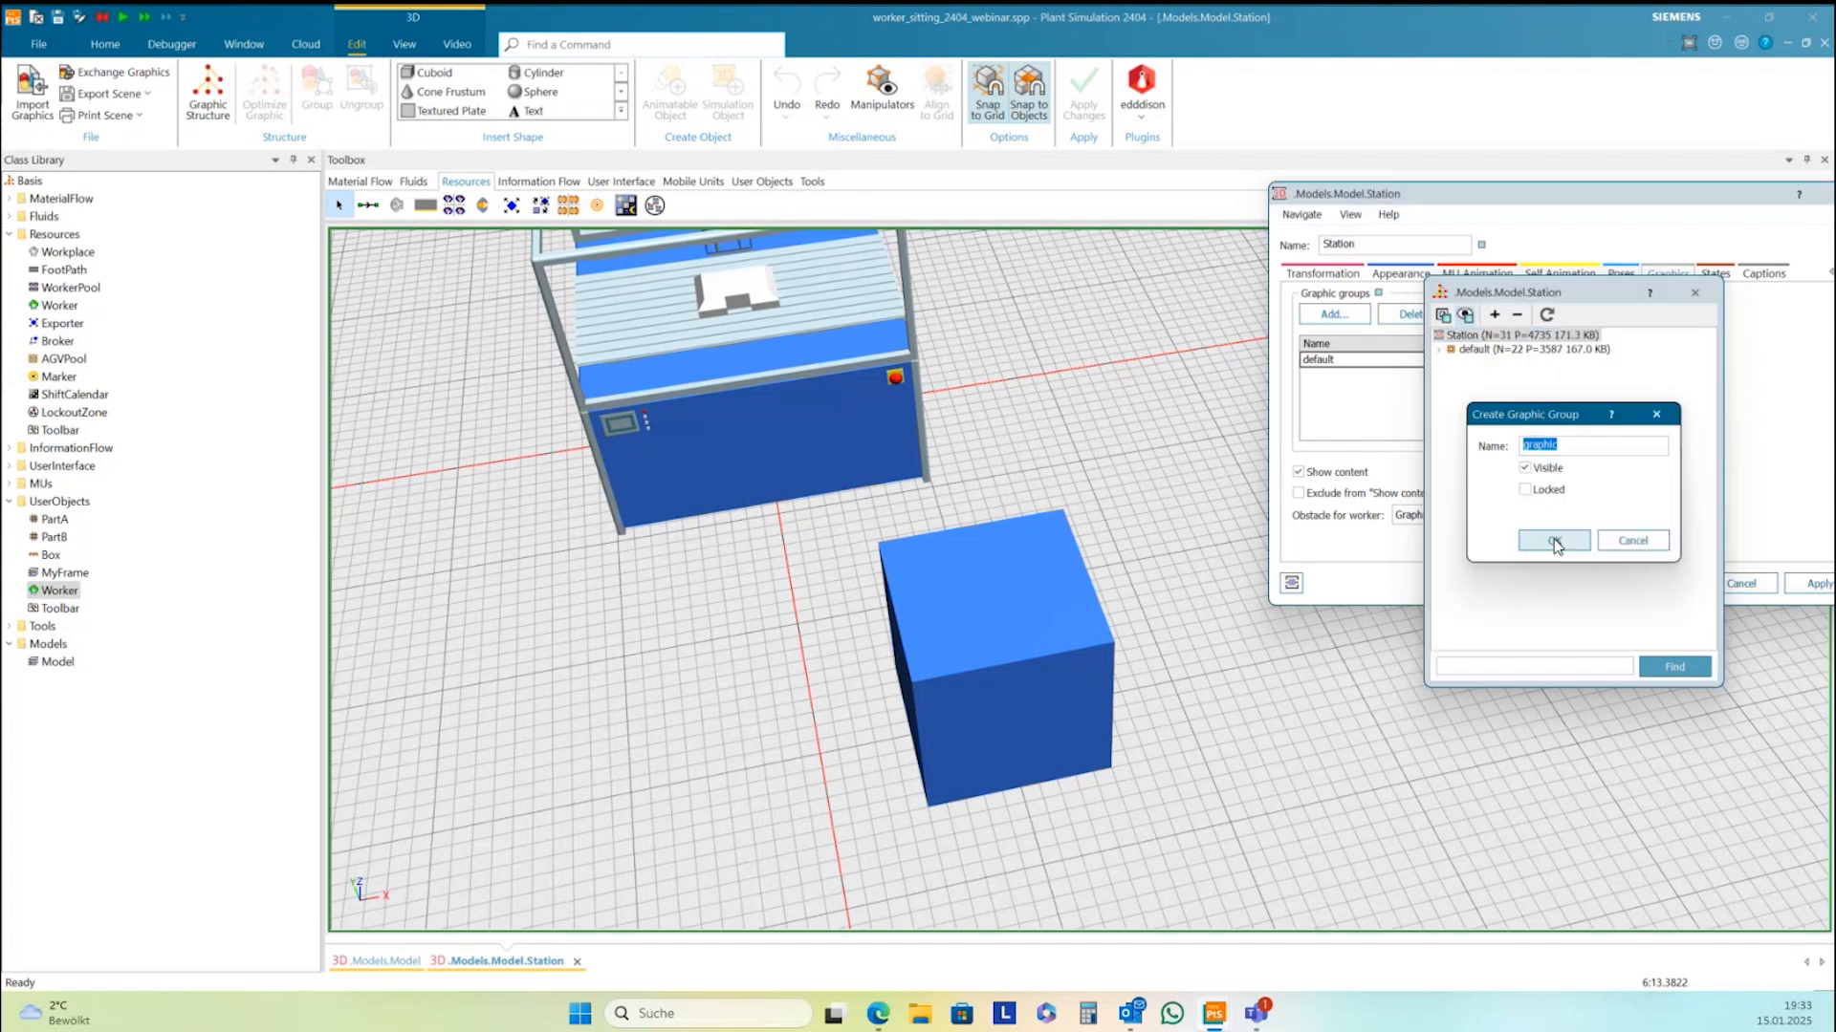
click(1568, 442)
text(_inv)
click(1552, 541)
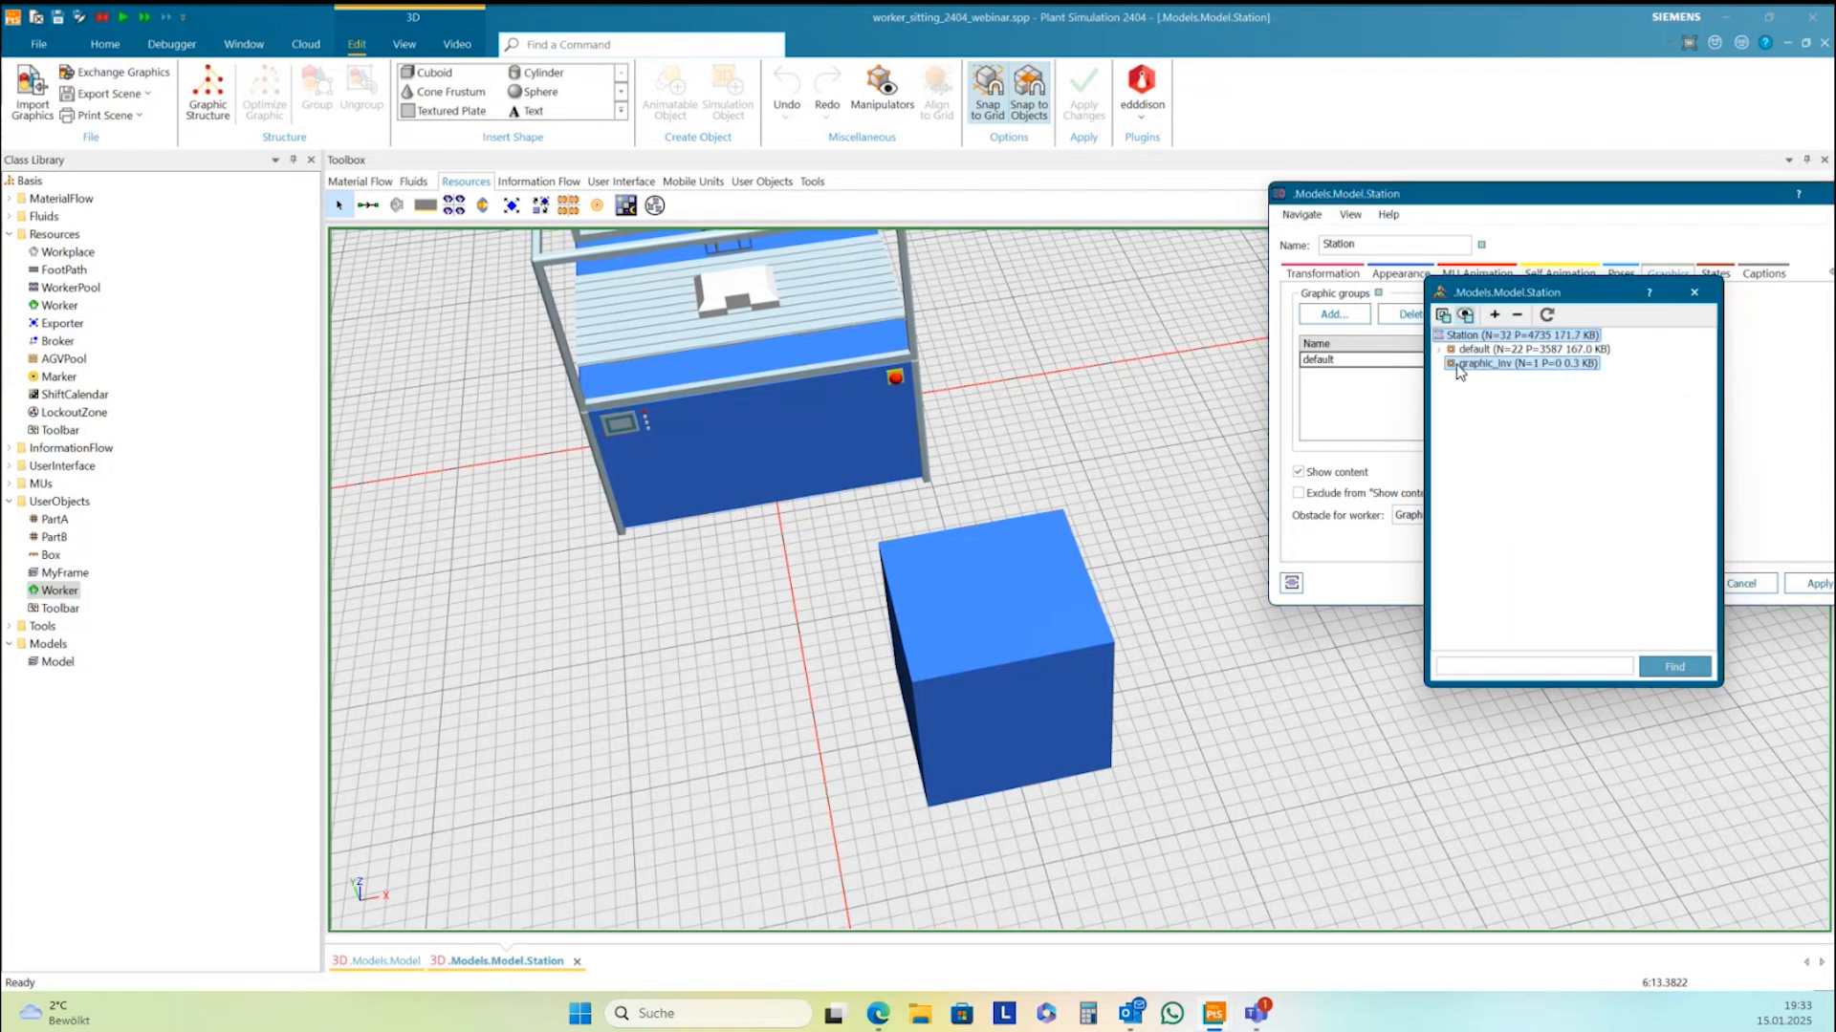
Shift the cuboid slightly along the floor, then cut it and paste it into the graphic_inv group
drag(1017, 583, 1135, 578)
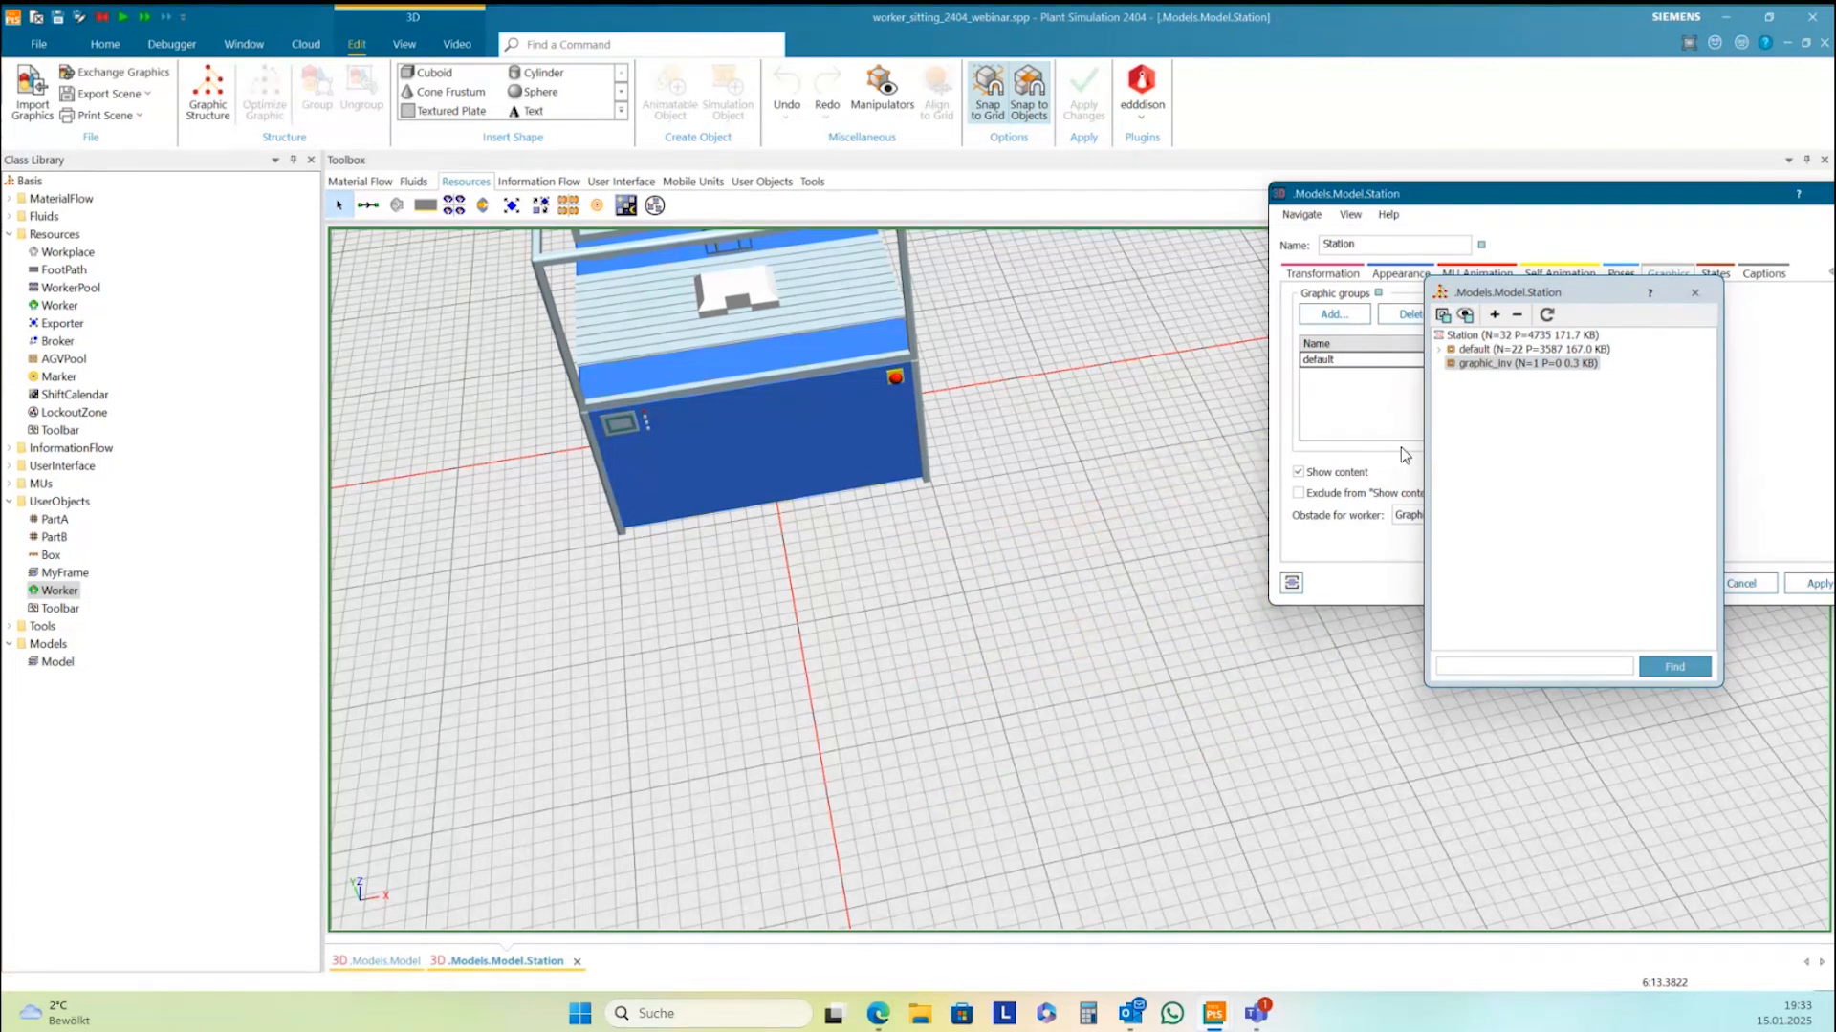
click(1487, 368)
key(ctrl+v)
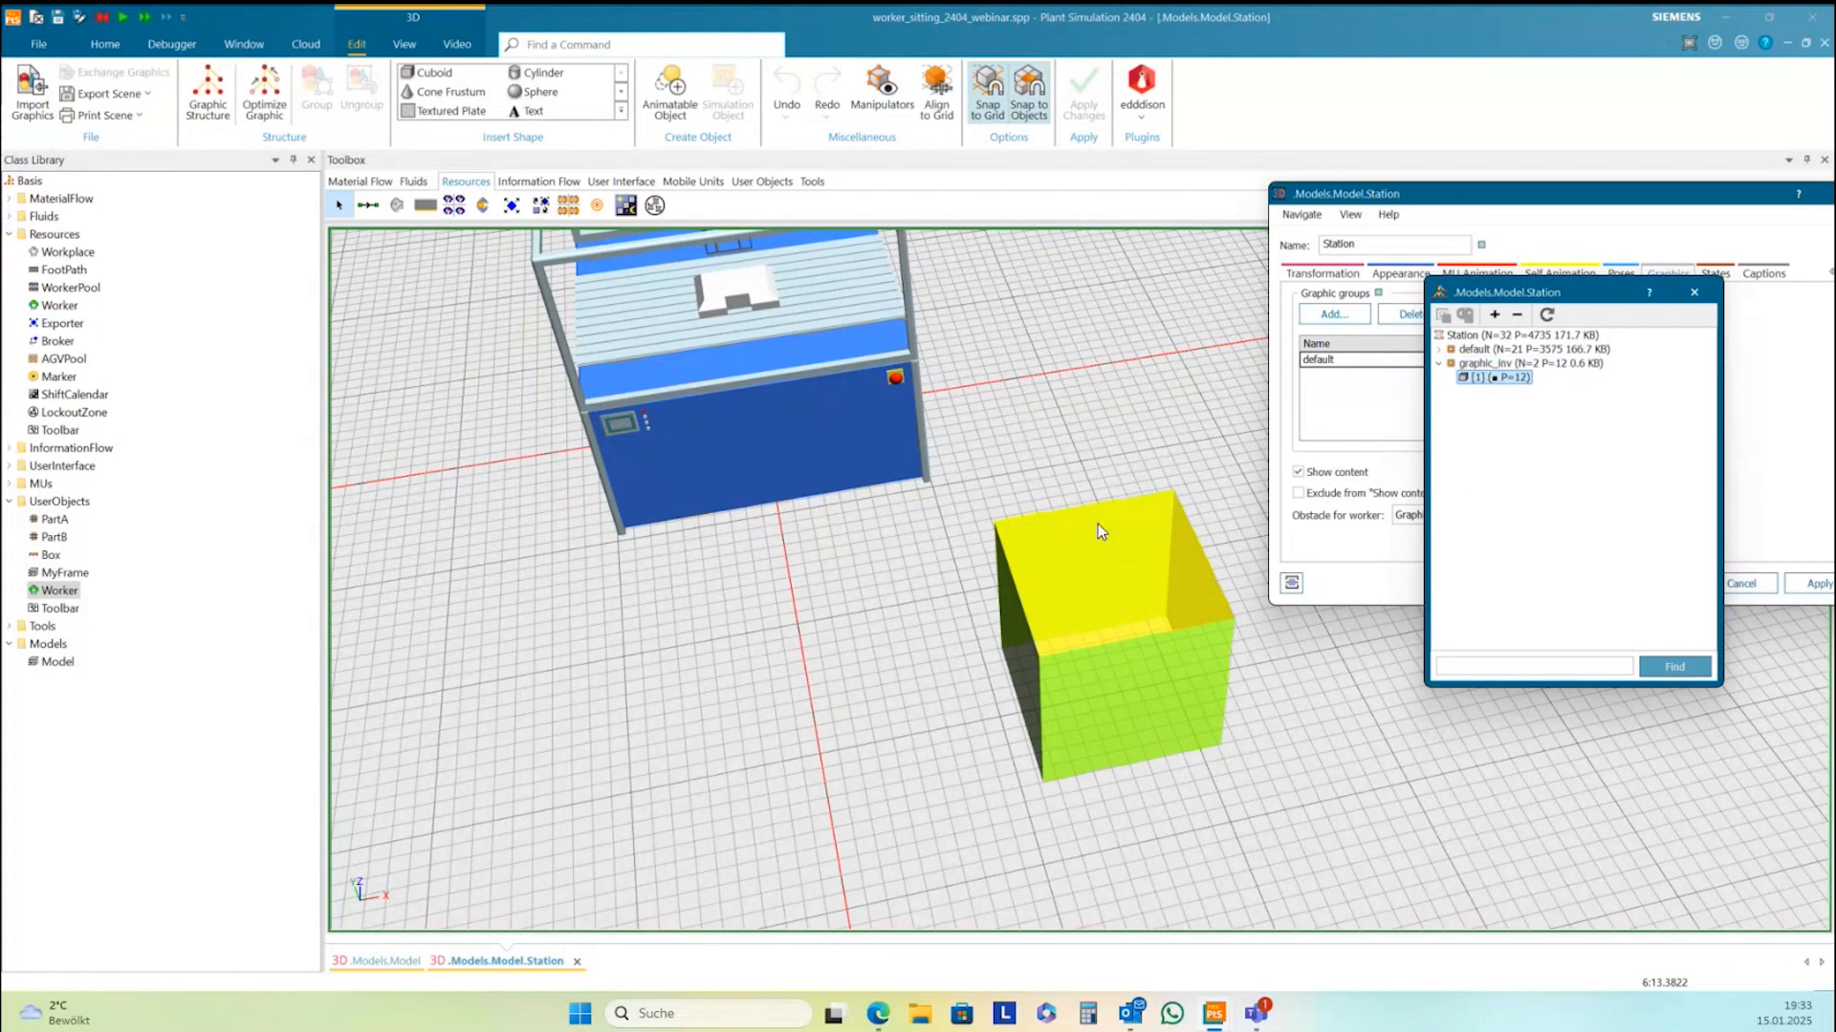
Make the graphic_inv group invisible and close the Station's graphic structure
click(1493, 369)
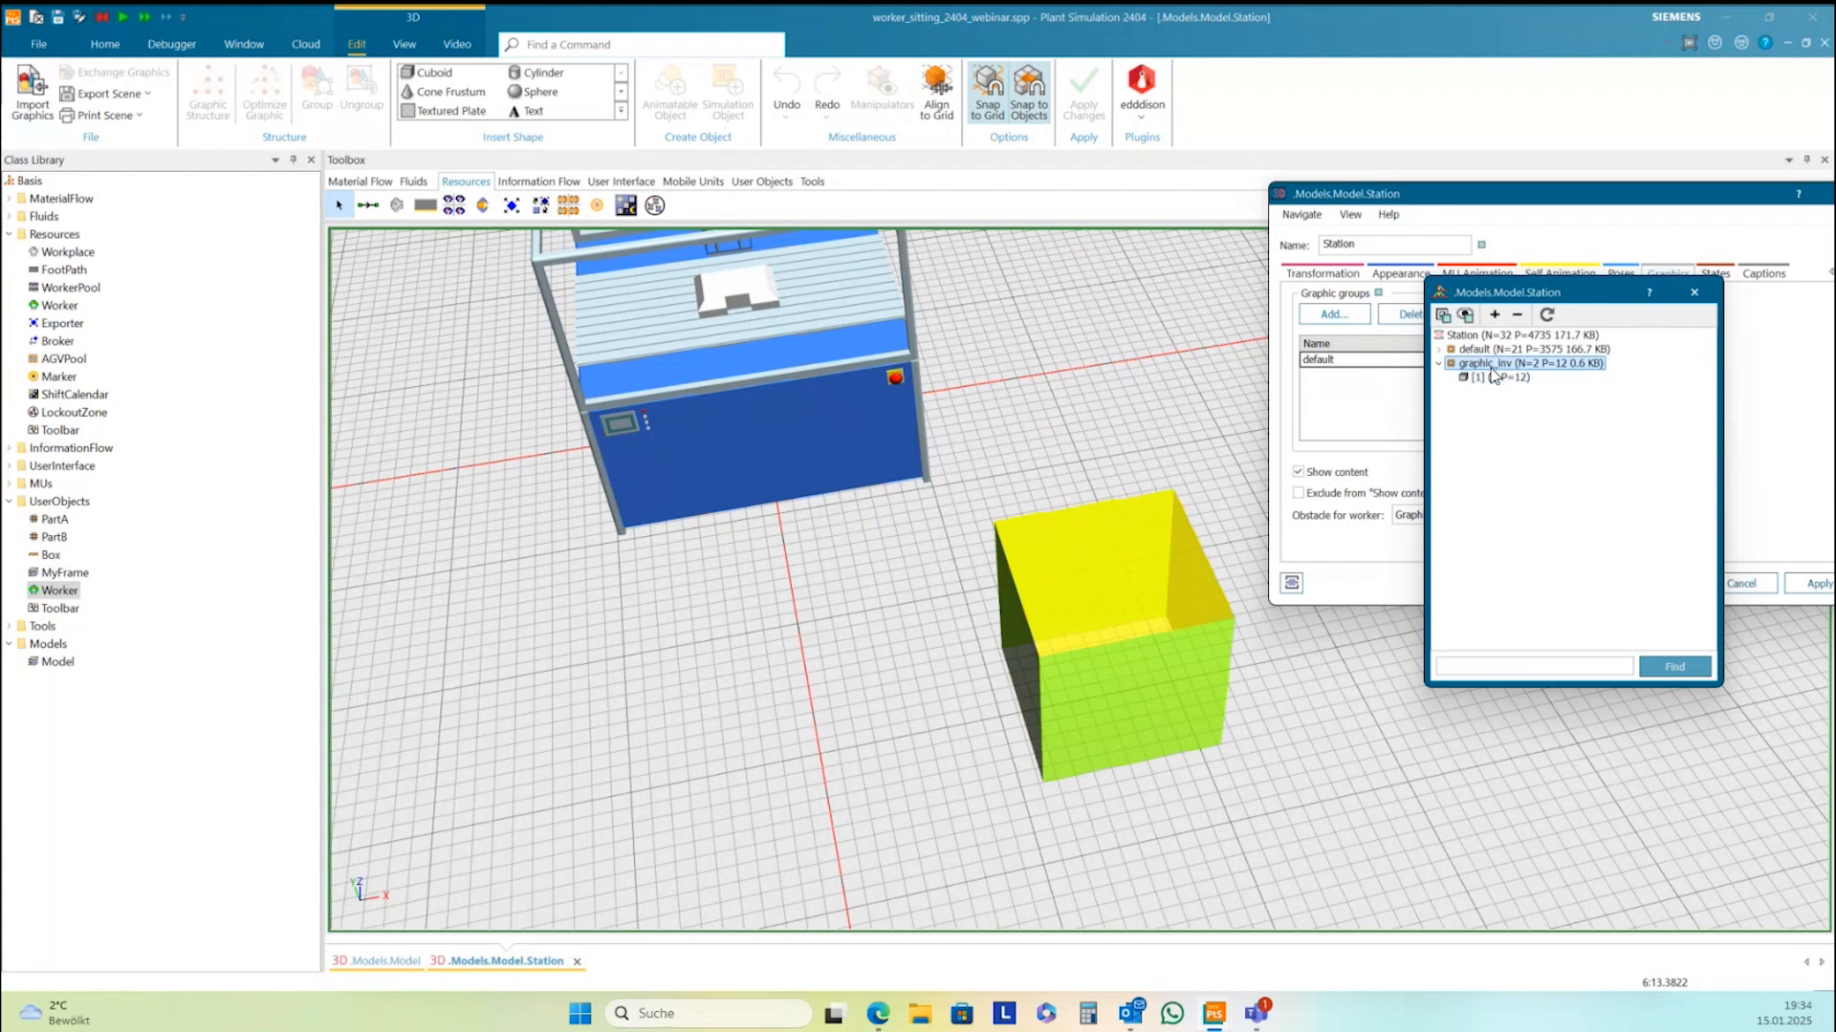
right_click(1495, 374)
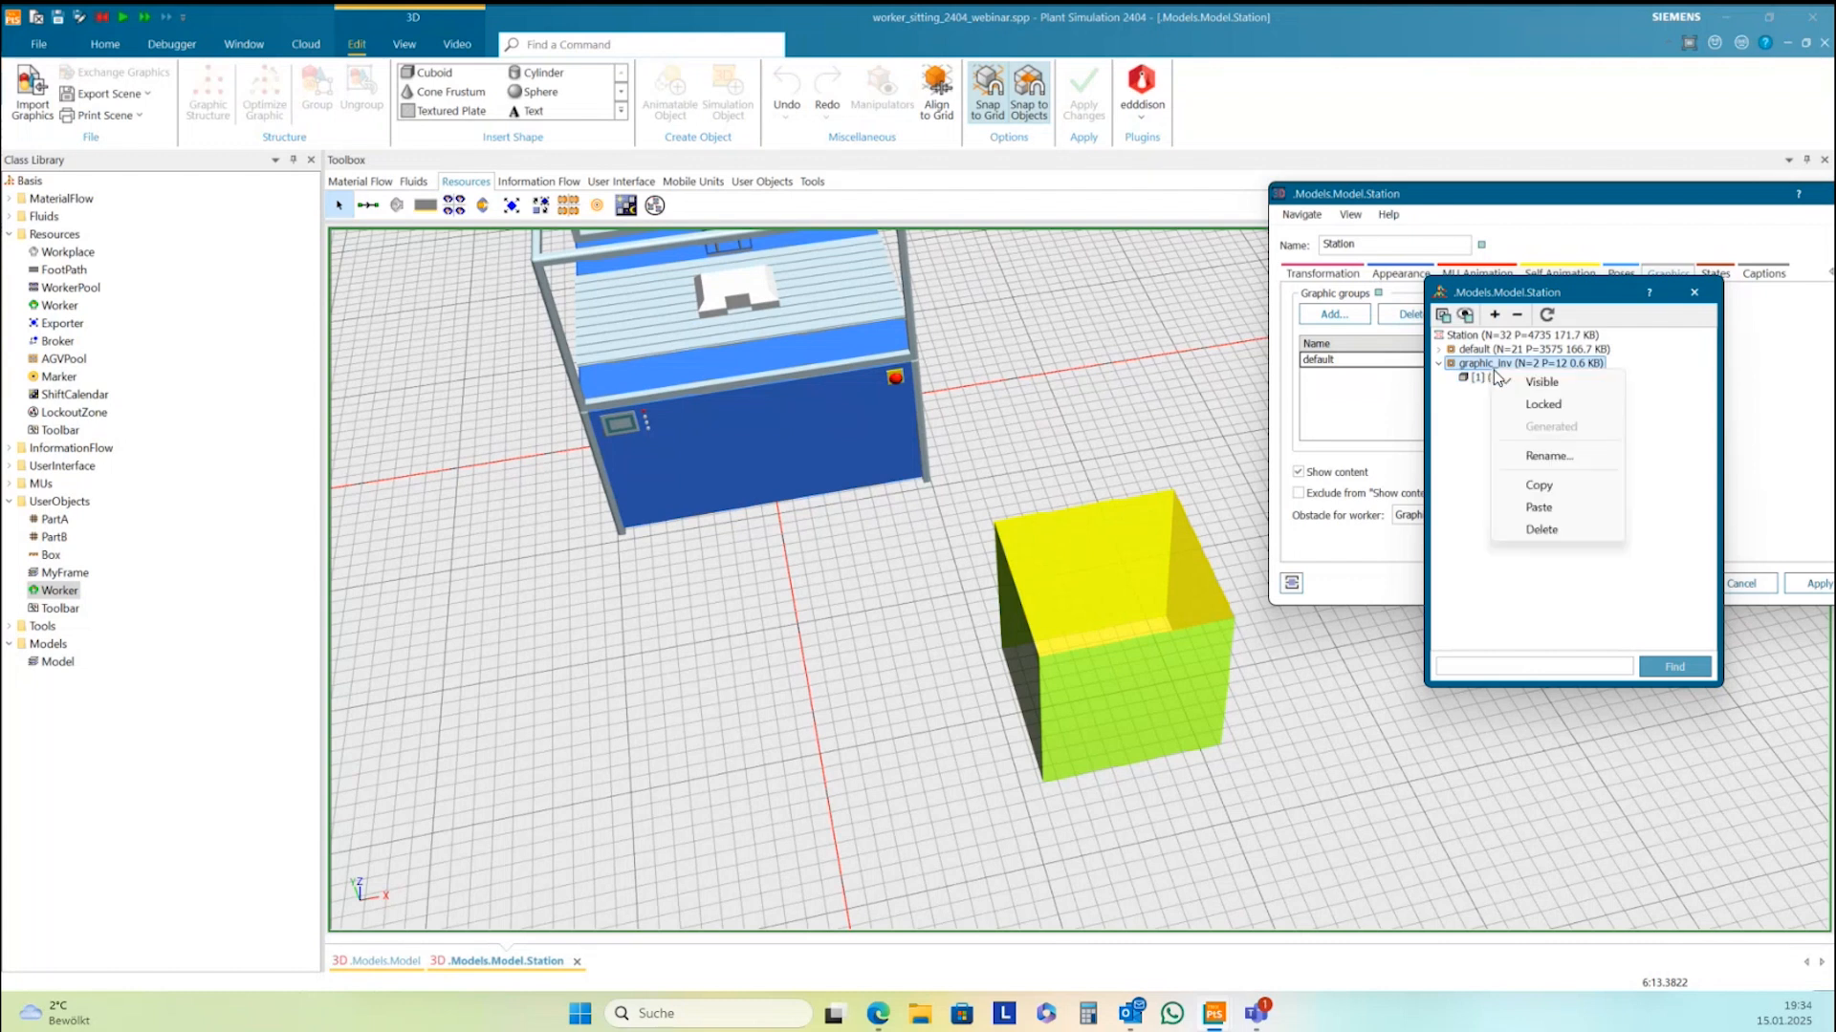
click(1534, 382)
click(1692, 294)
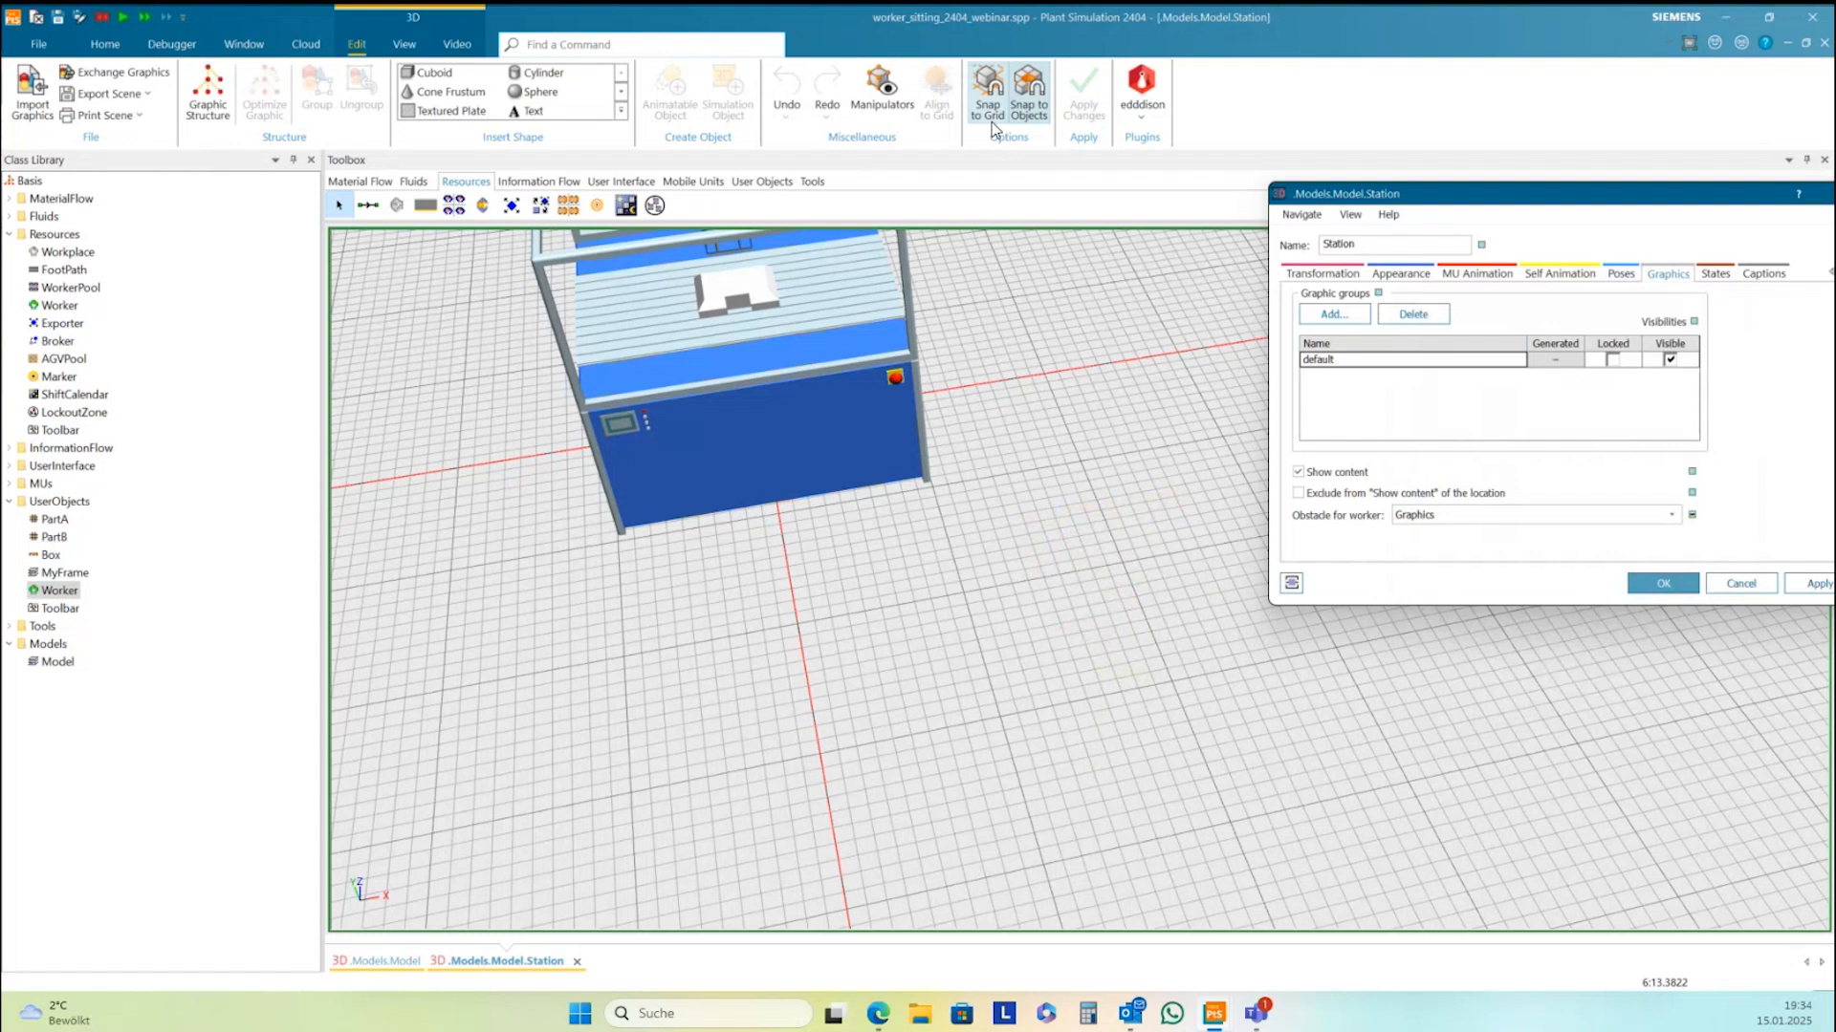
Return to the model containing the Station and display the worker obstacle areas around the Station and its hidden cuboid
click(107, 44)
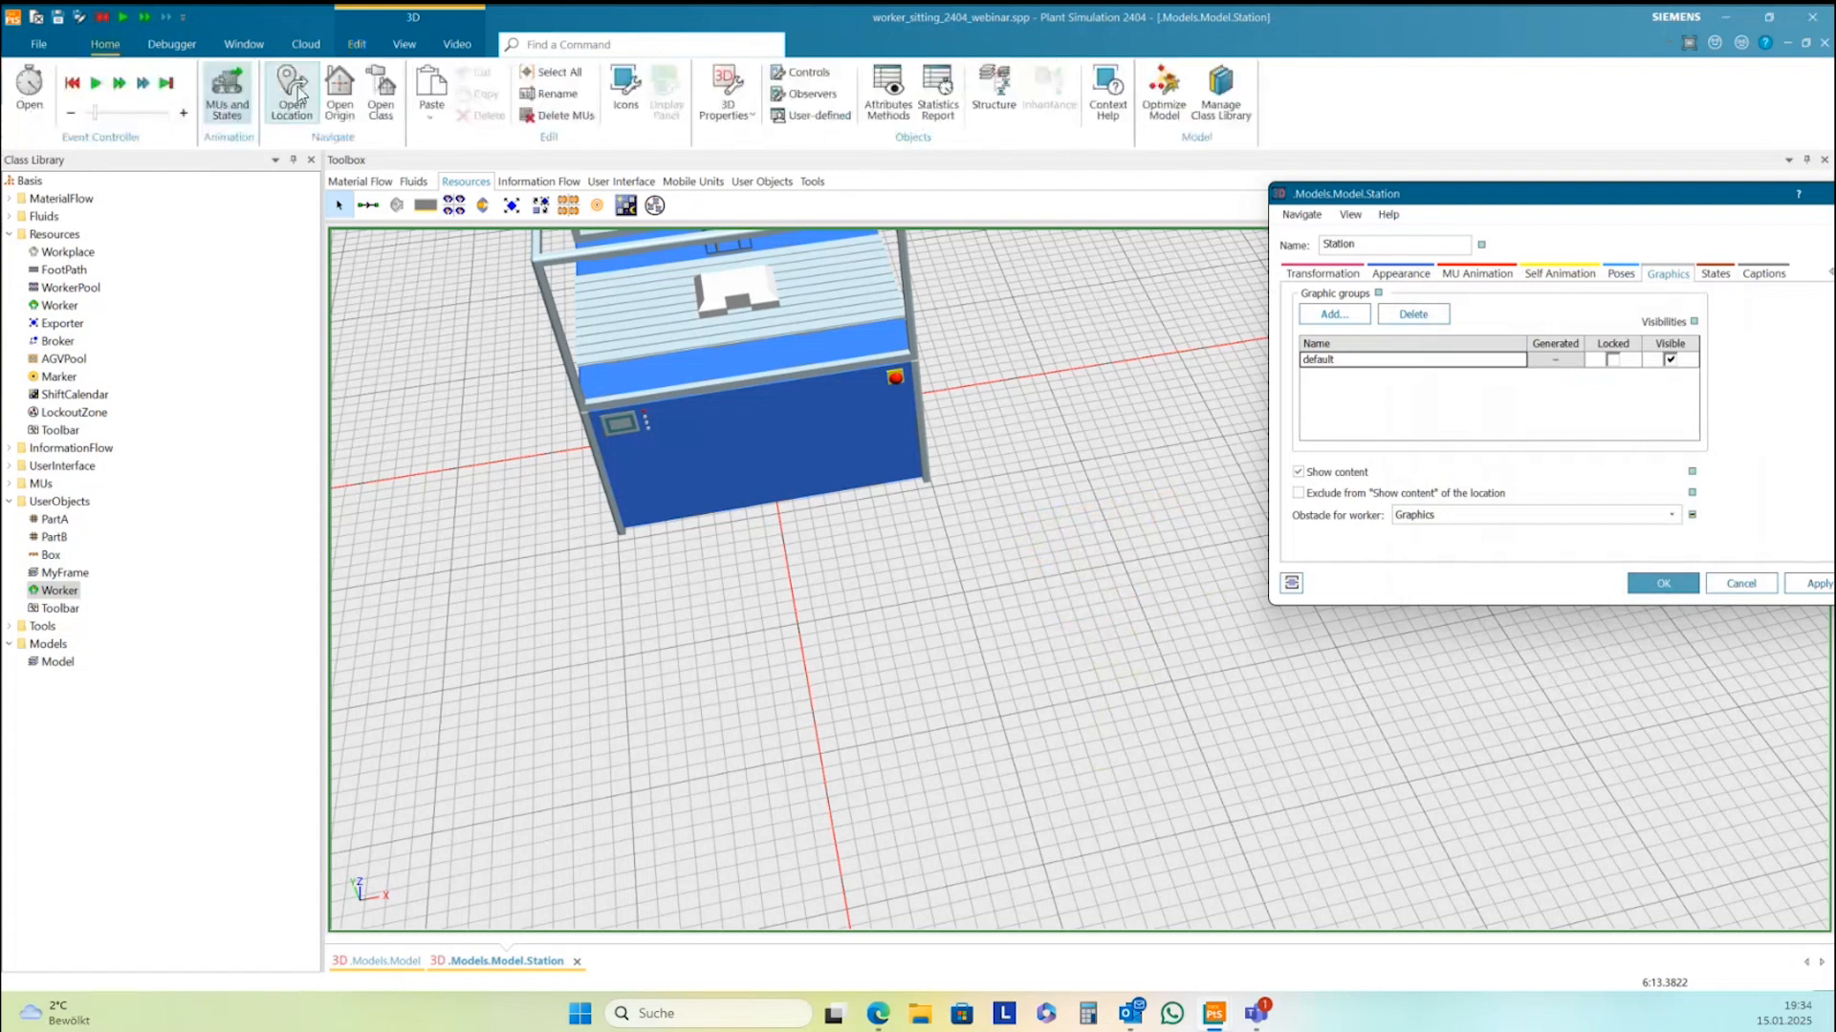
click(296, 96)
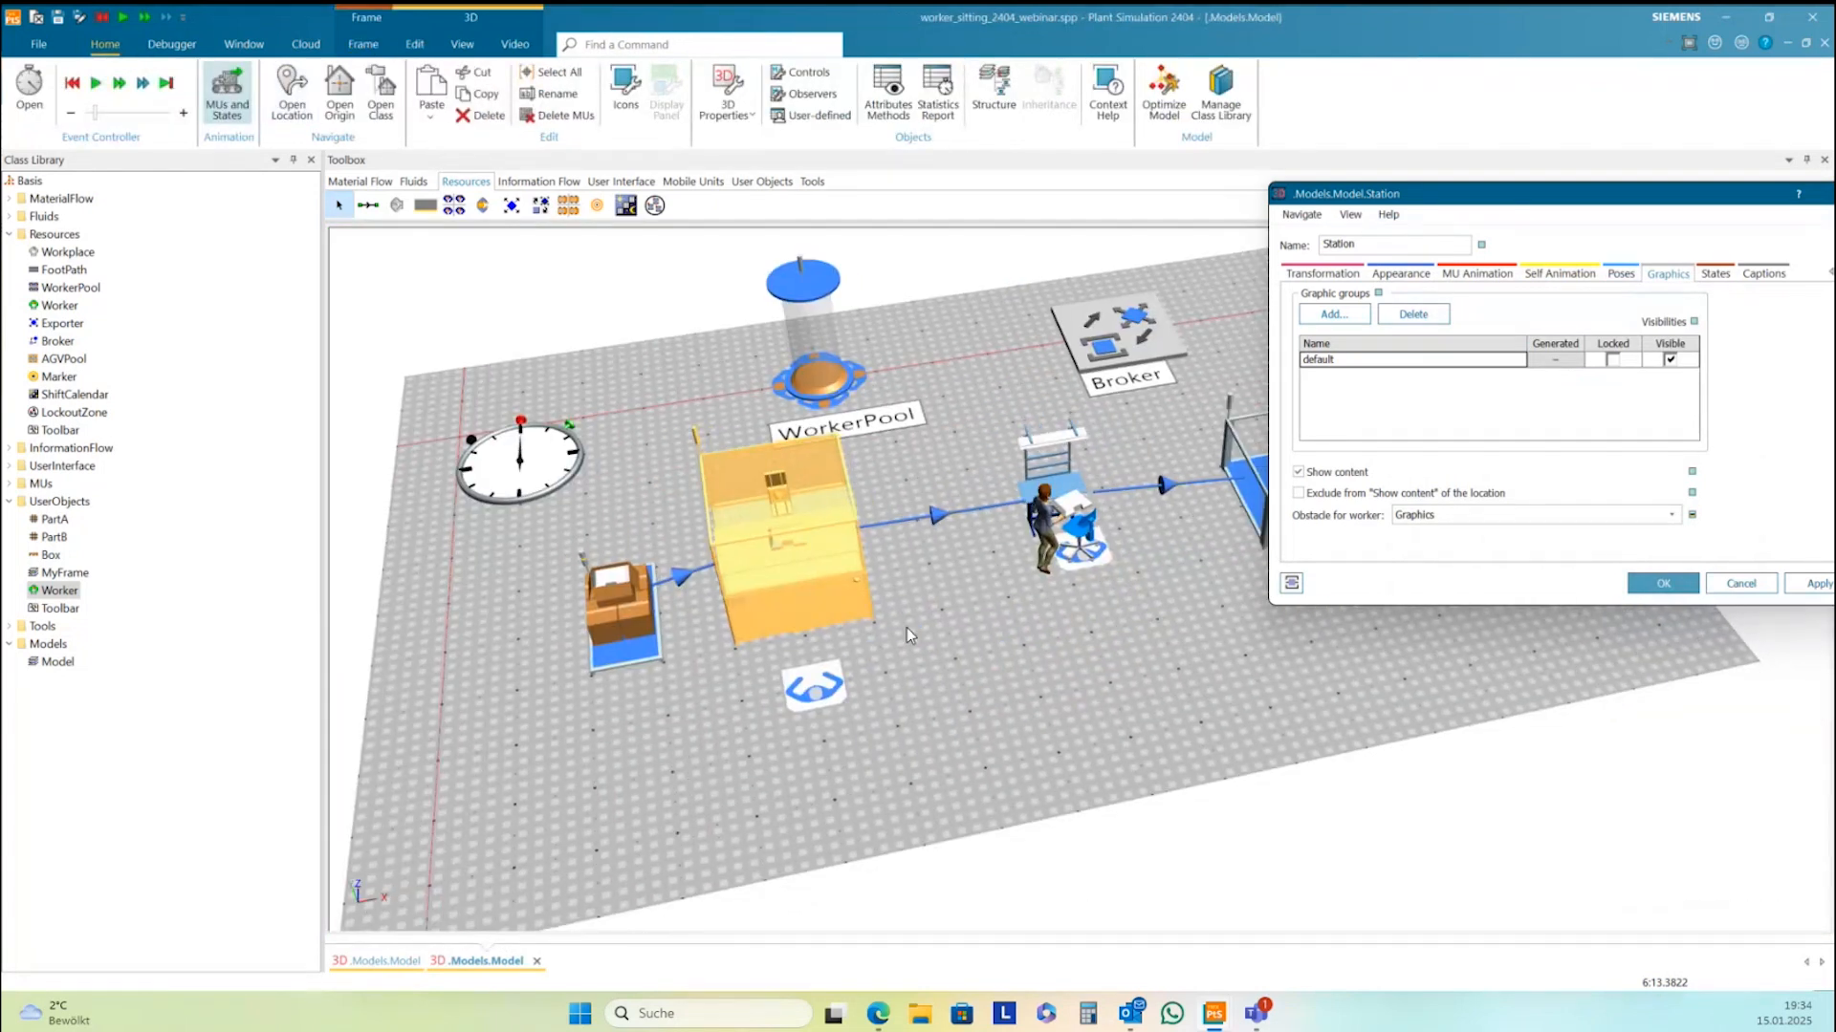
click(949, 690)
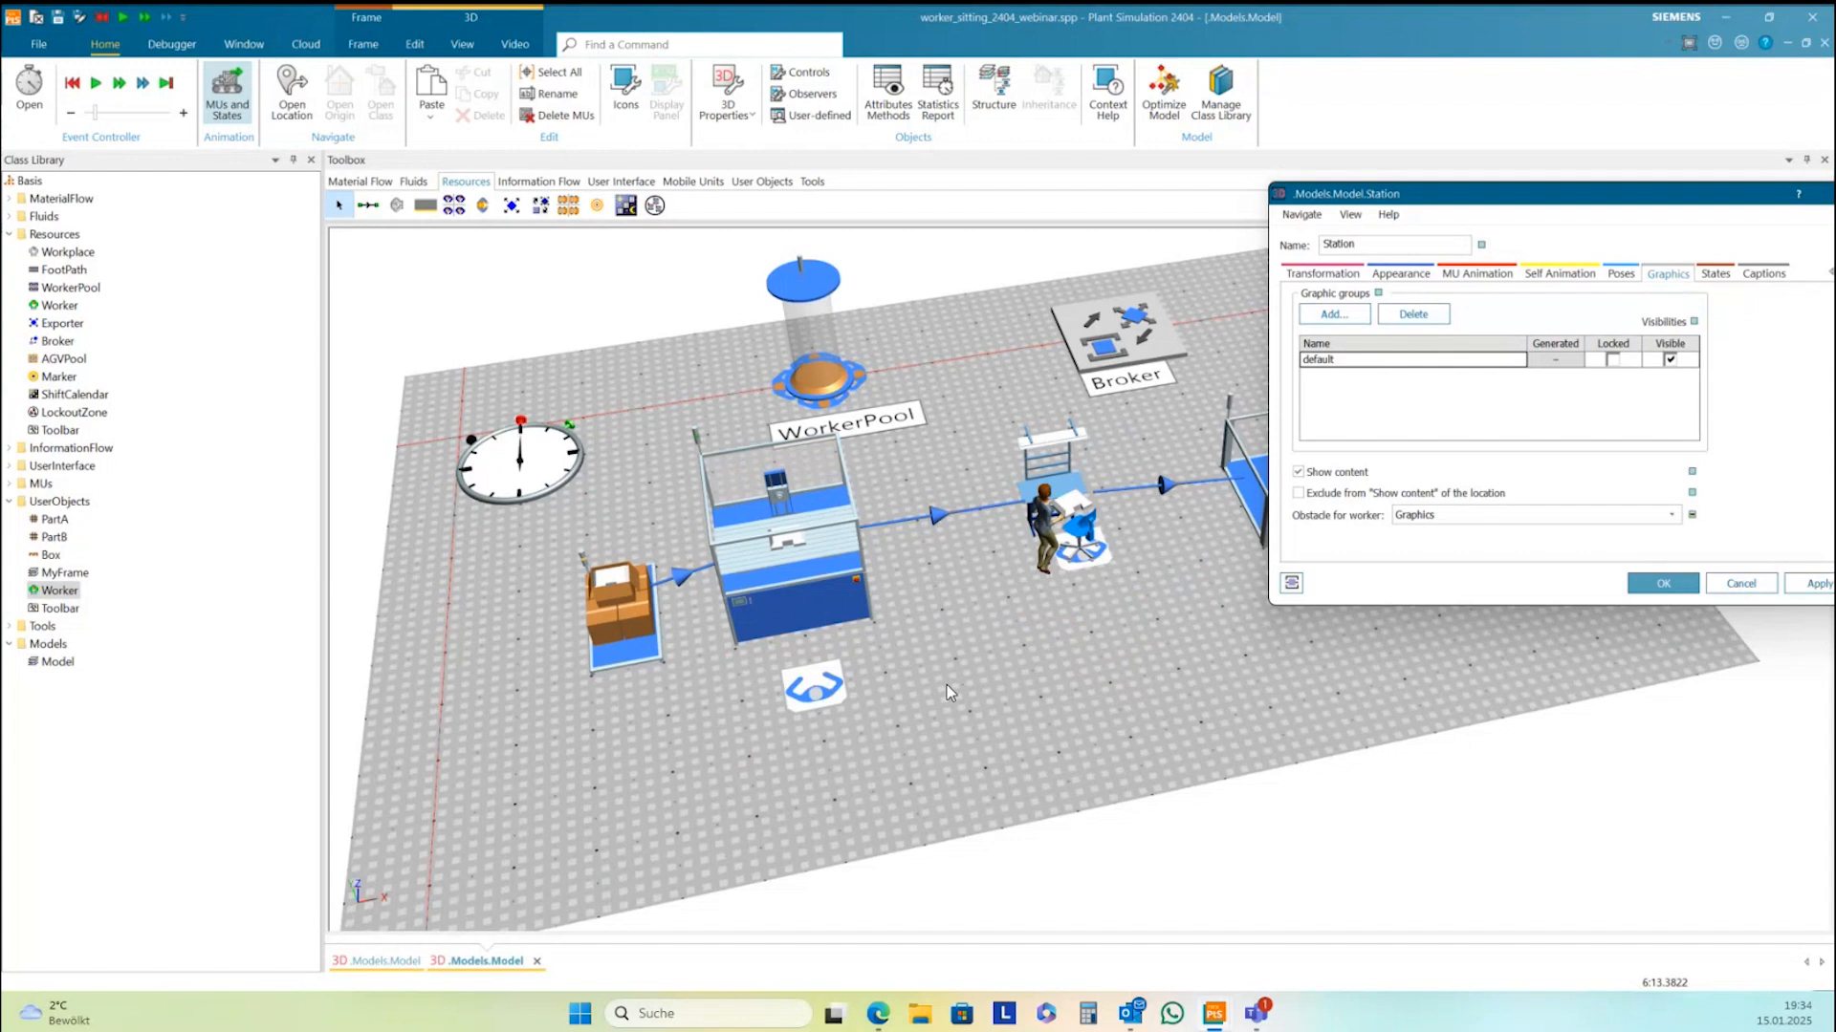
key(o)
middle_drag(1093, 669, 1046, 612)
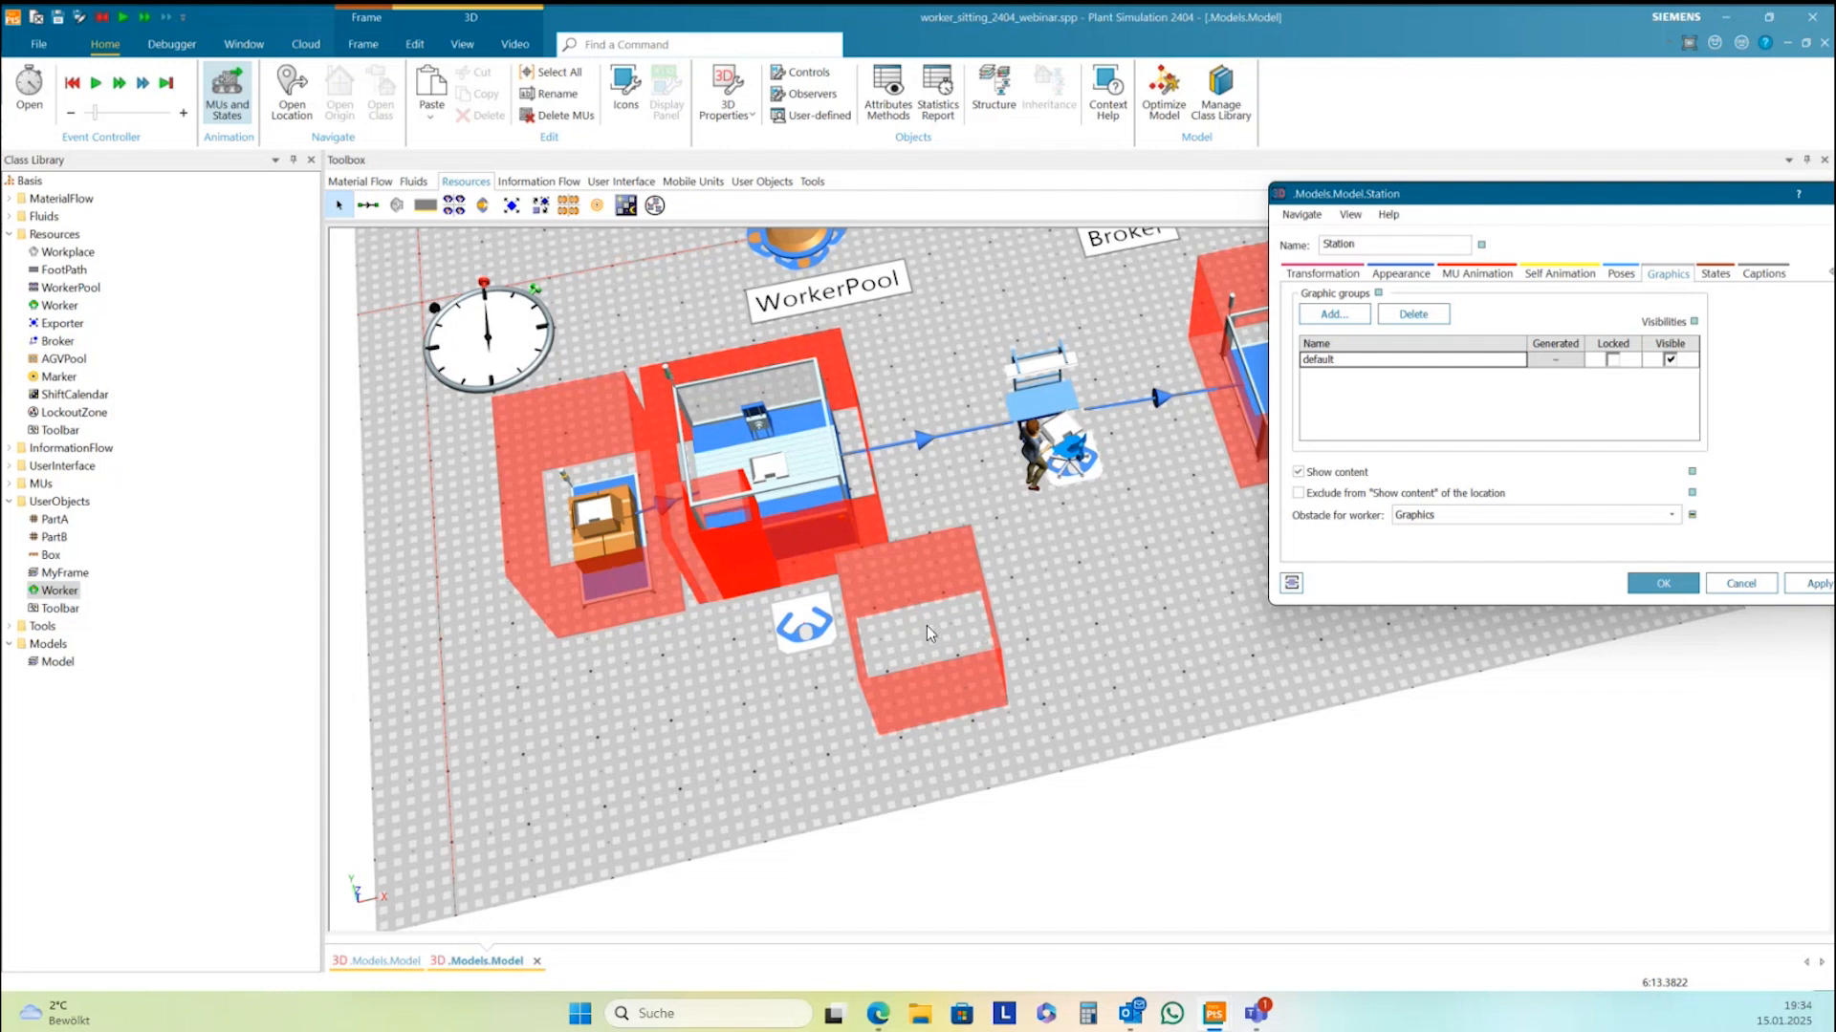
middle_drag(927, 625, 1115, 590)
Bring up the Station's already open 3D properties and close them so that their graphic groups can be reloaded
click(886, 398)
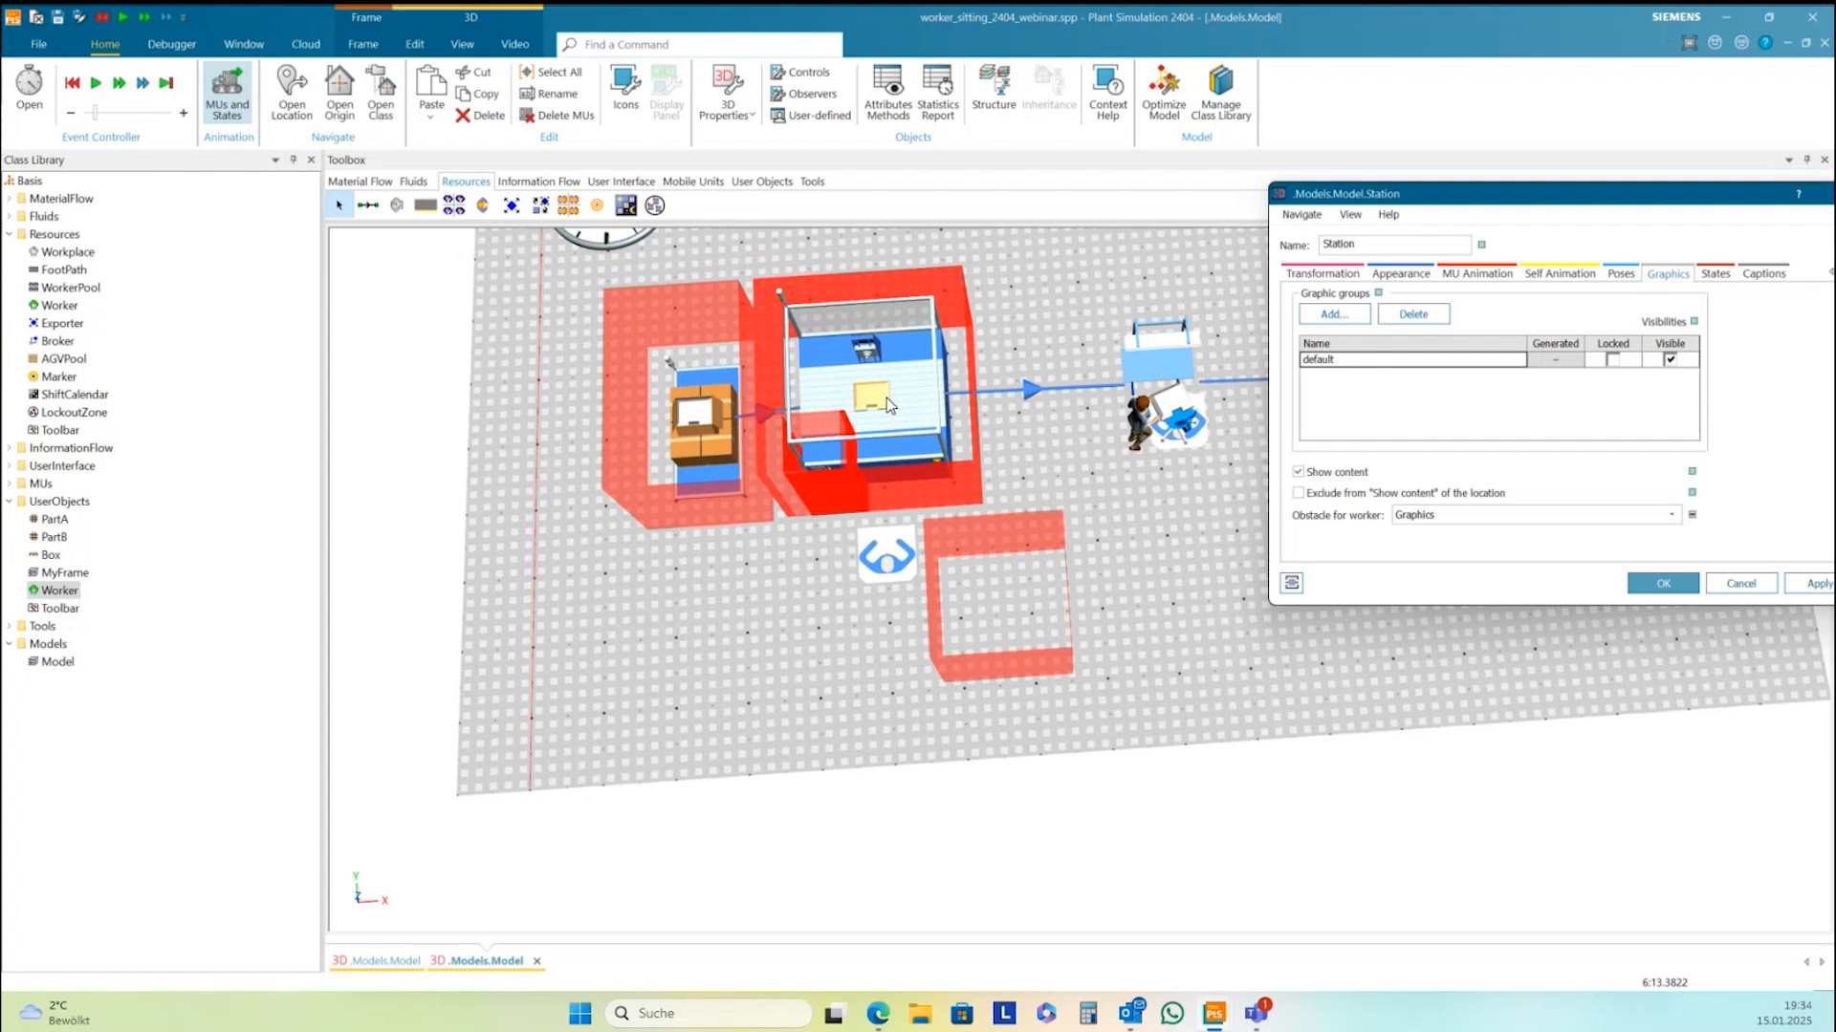
right_click(903, 405)
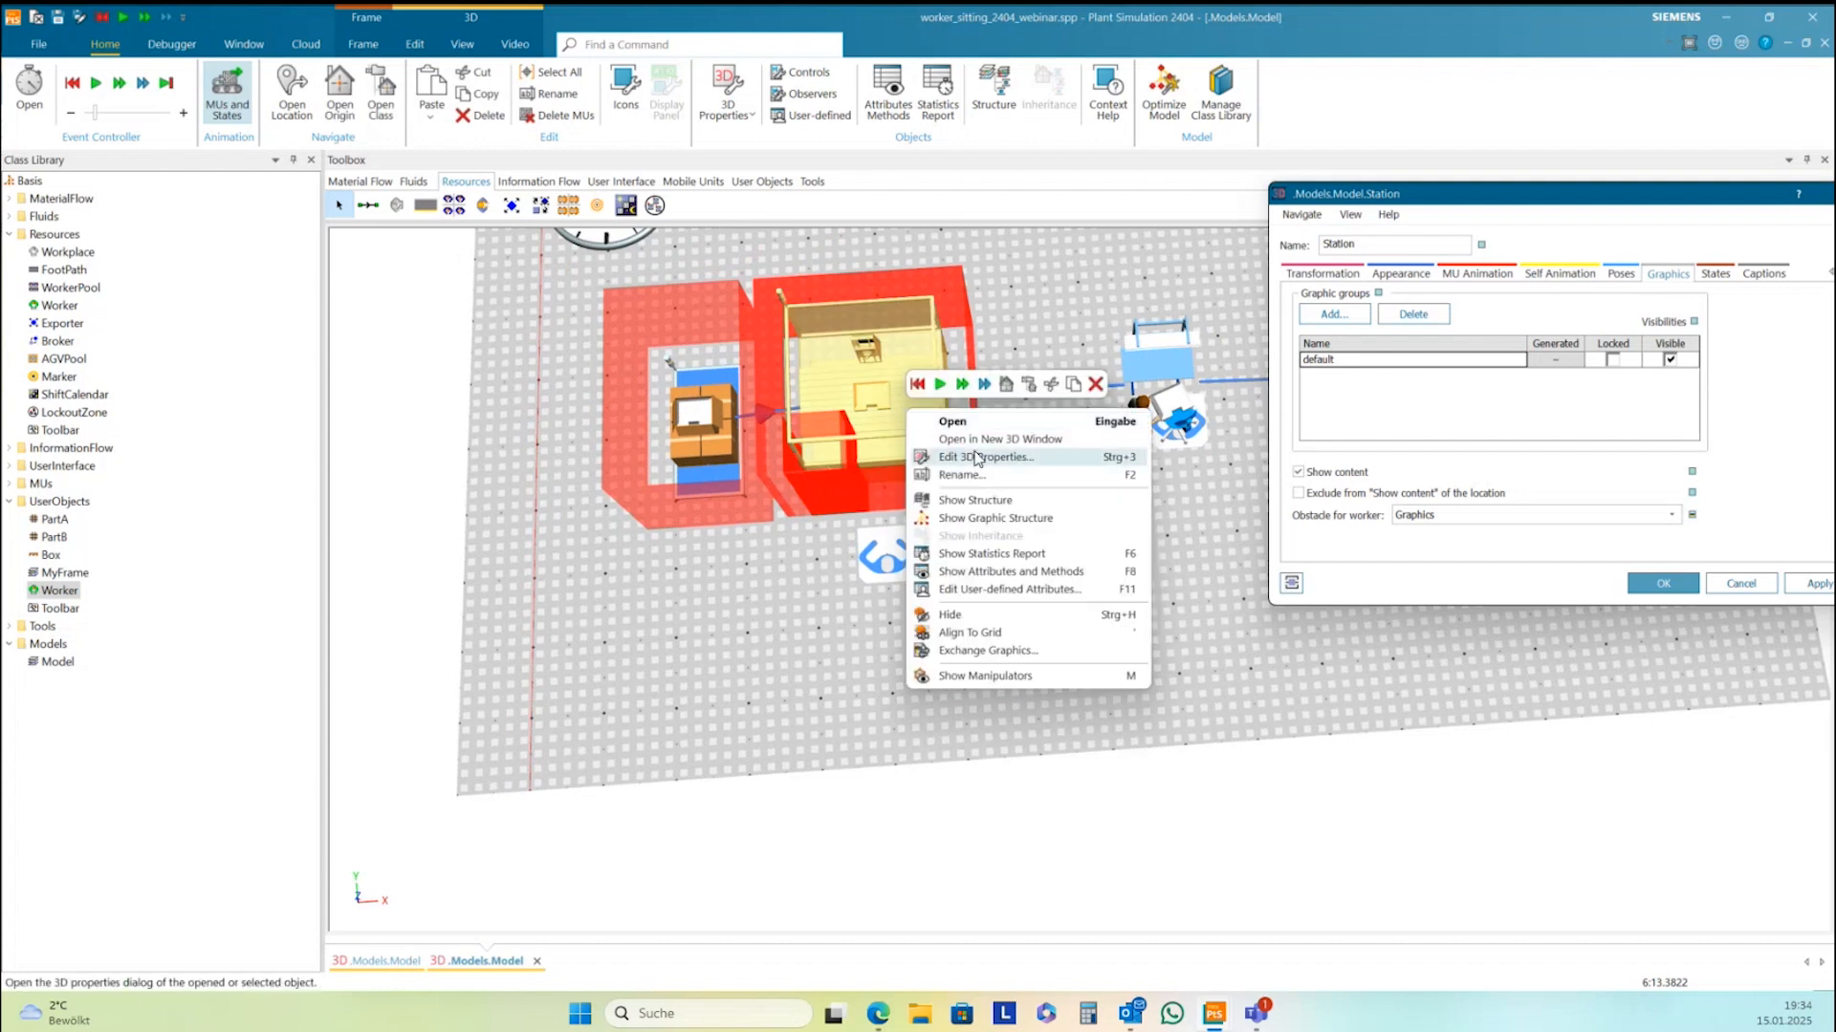
click(975, 457)
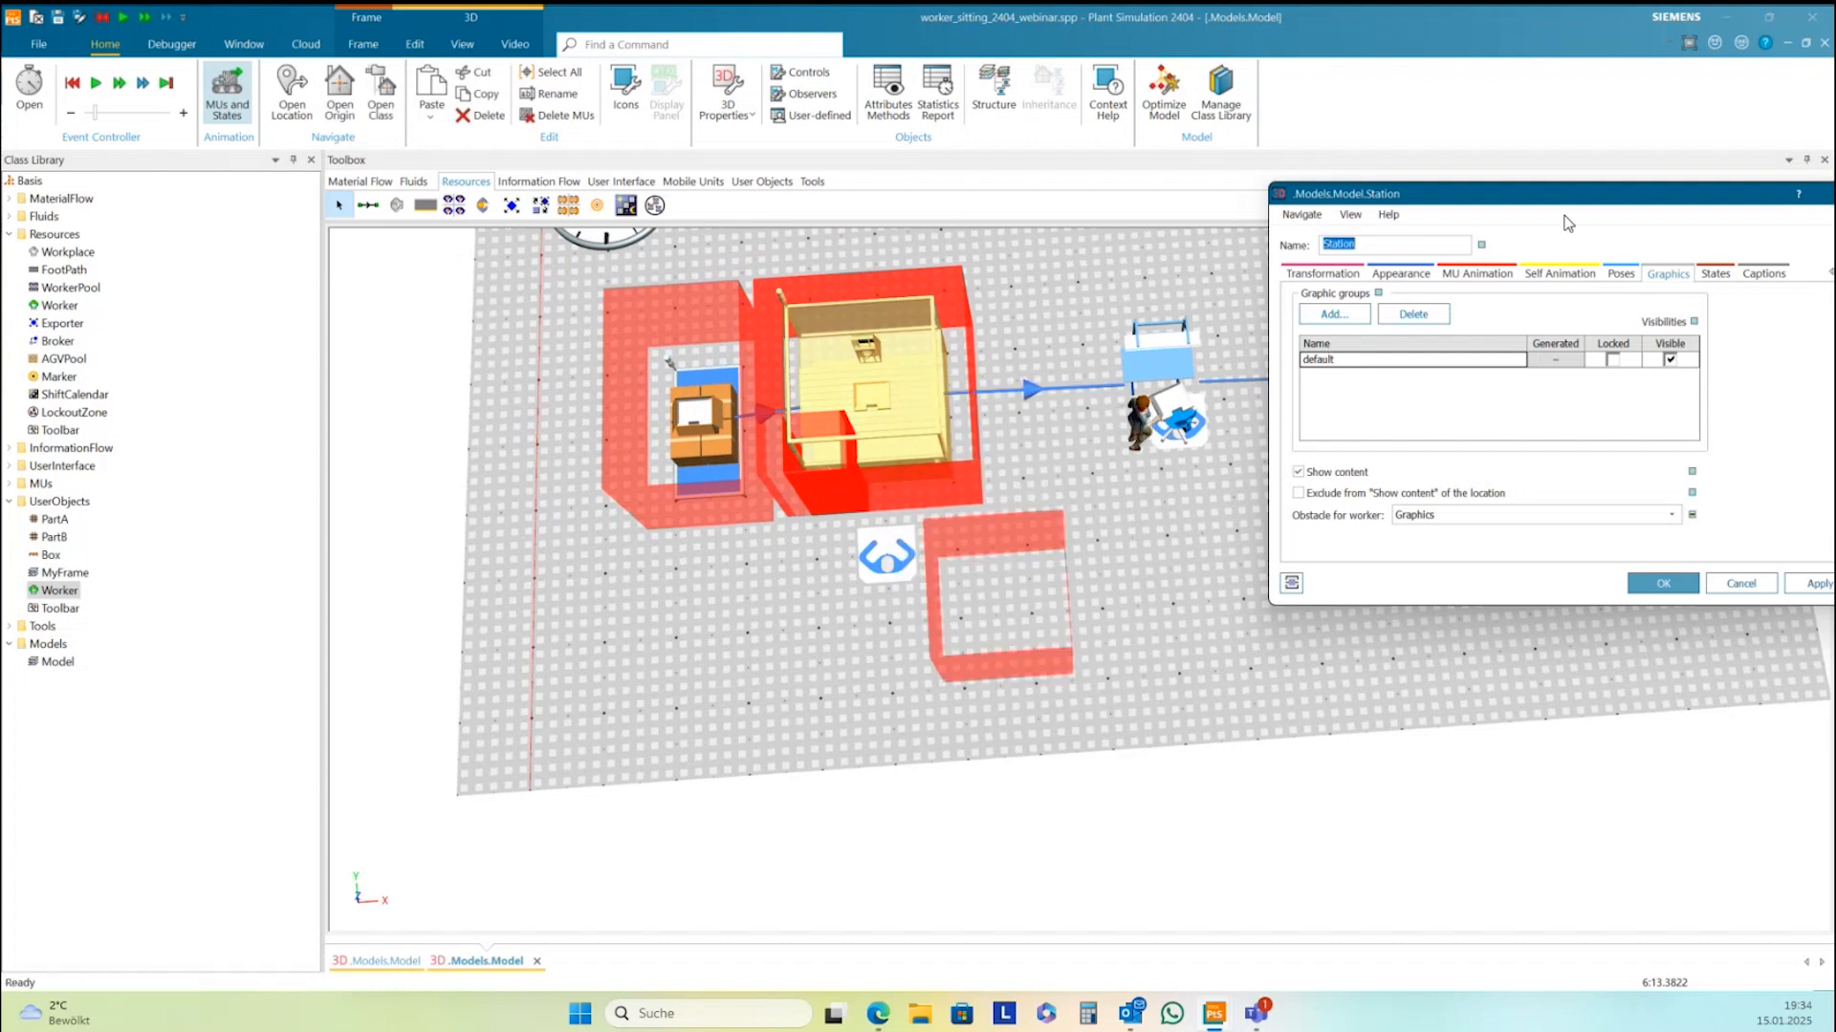
drag(1646, 196, 1420, 196)
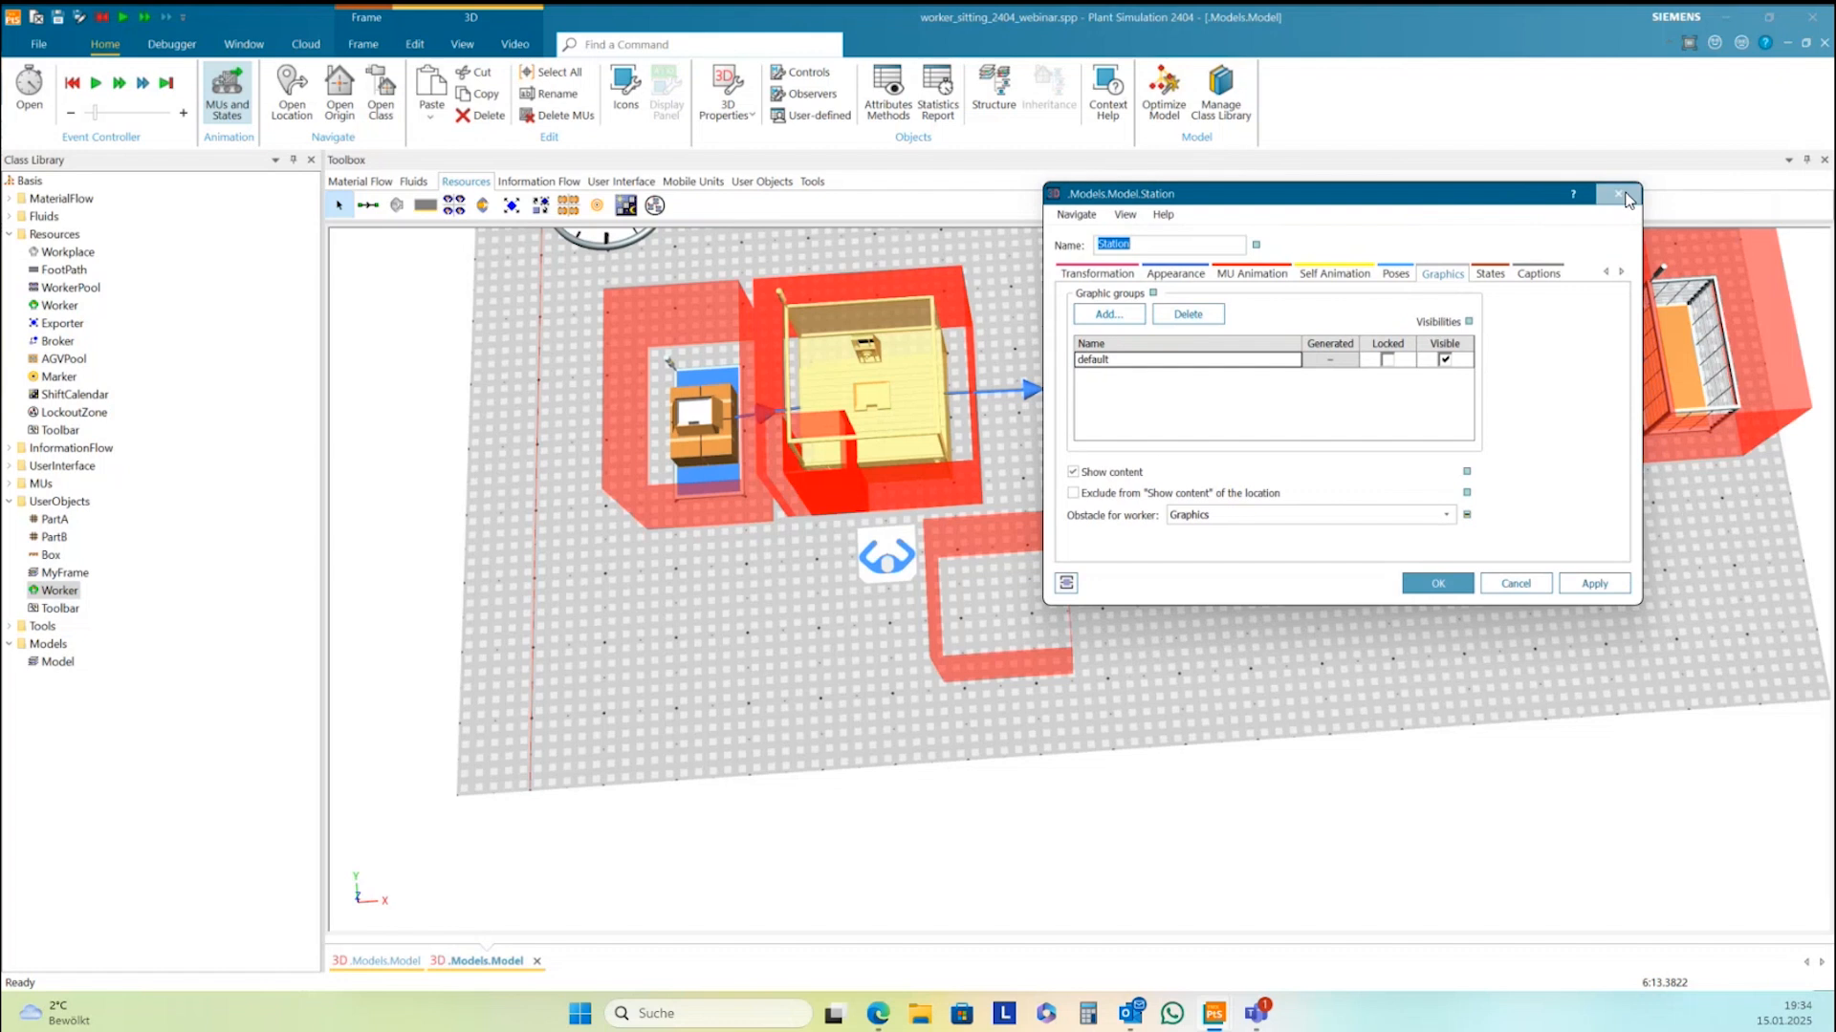
click(1628, 199)
Reopen the Station's 3D properties, set its obstacle for worker to Visible graphics in the graphics settings, and apply the change
right_click(903, 427)
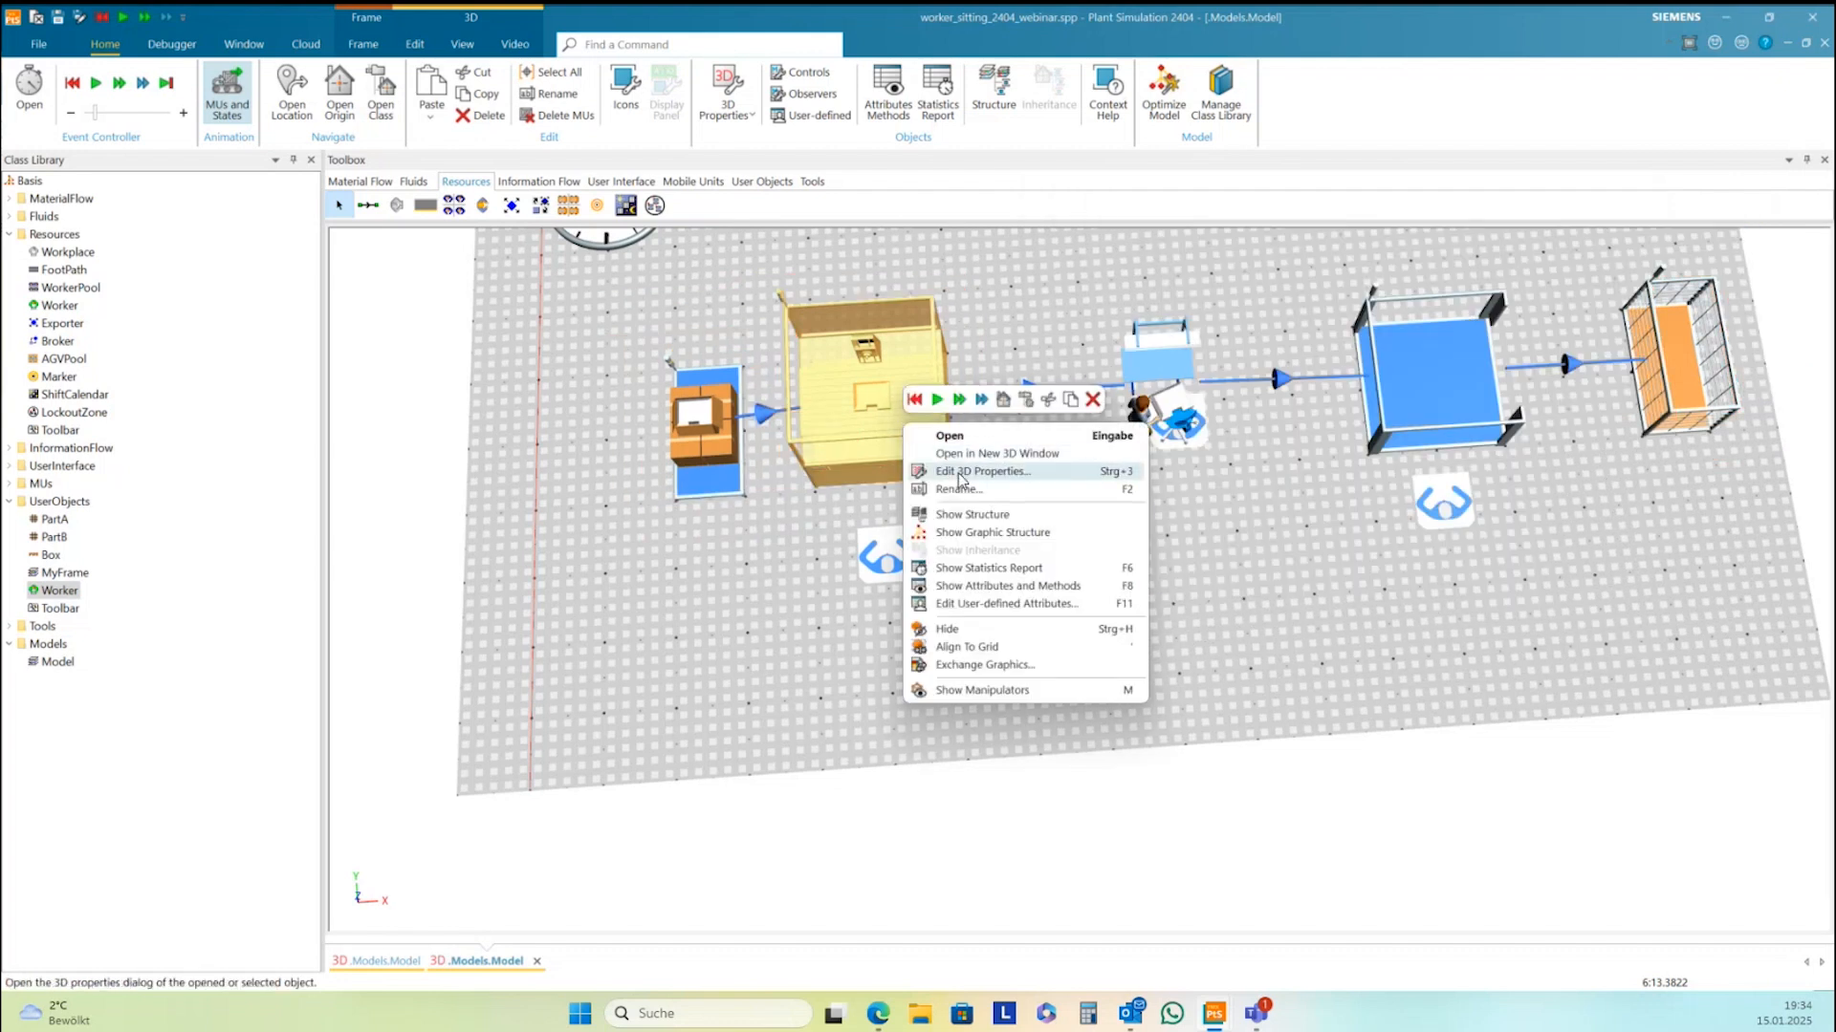
click(959, 473)
drag(1482, 311, 1302, 253)
click(1455, 319)
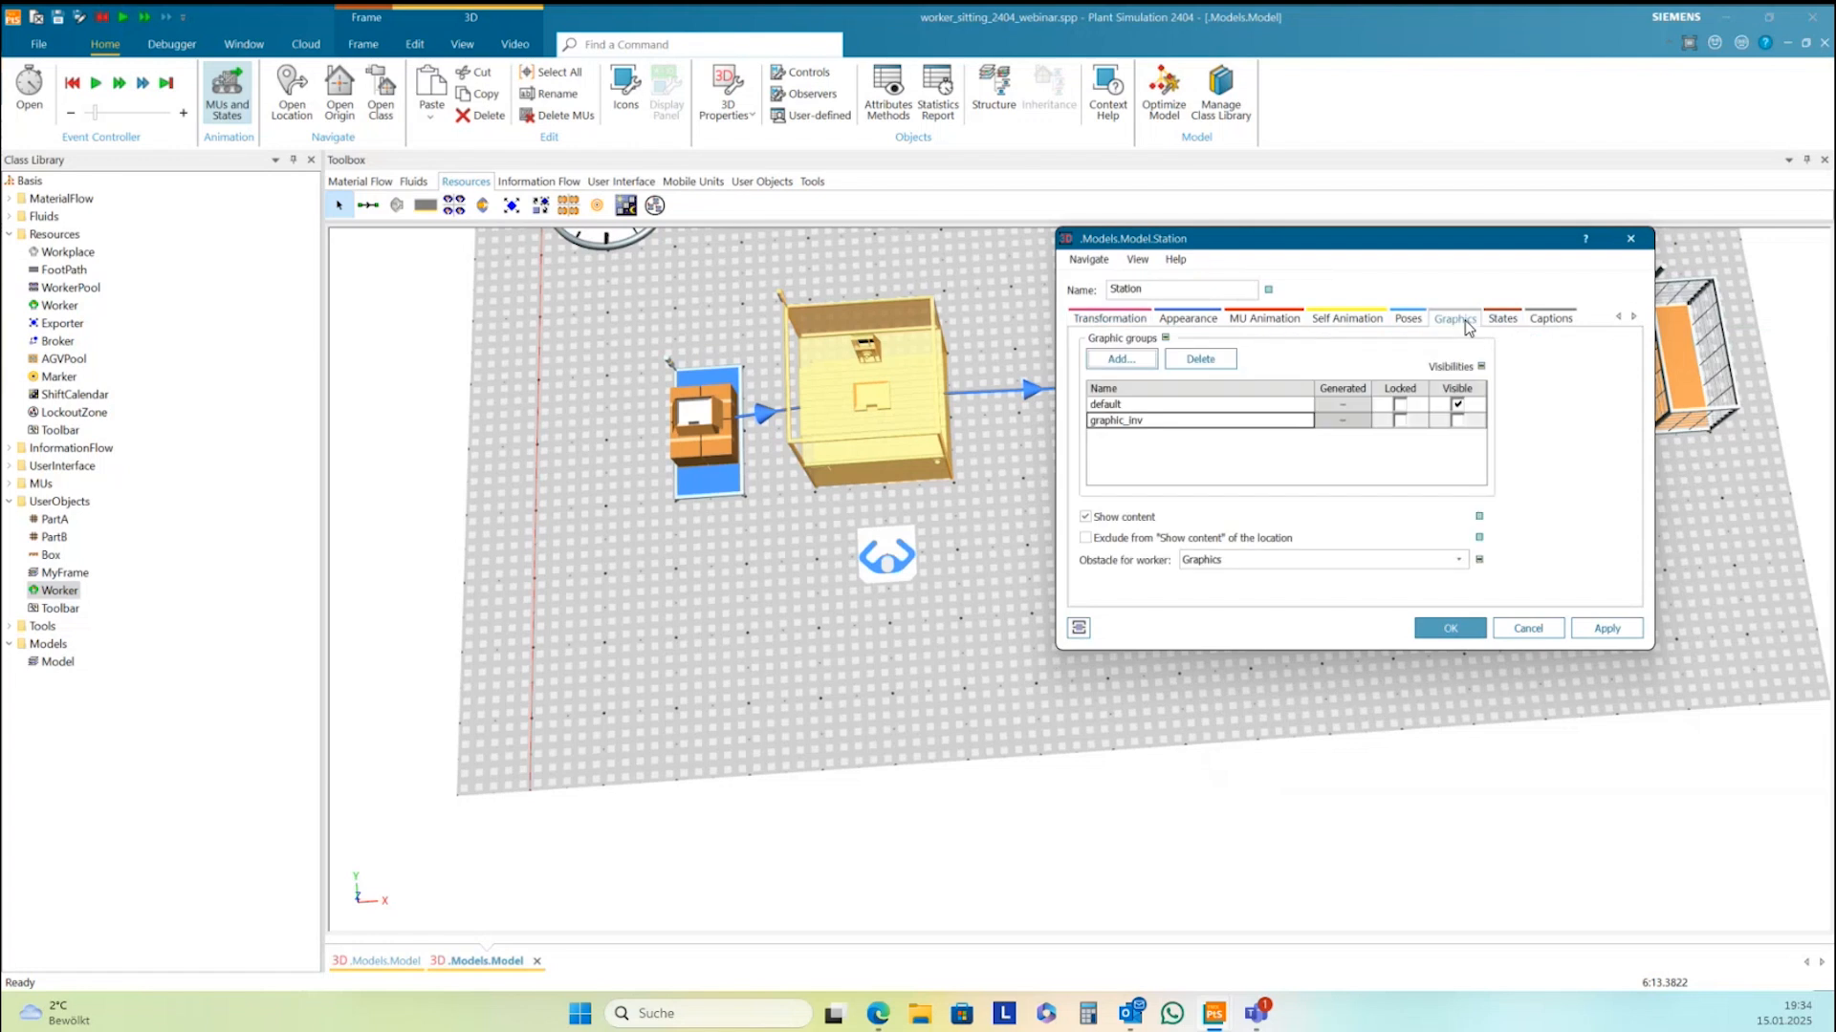
click(1258, 560)
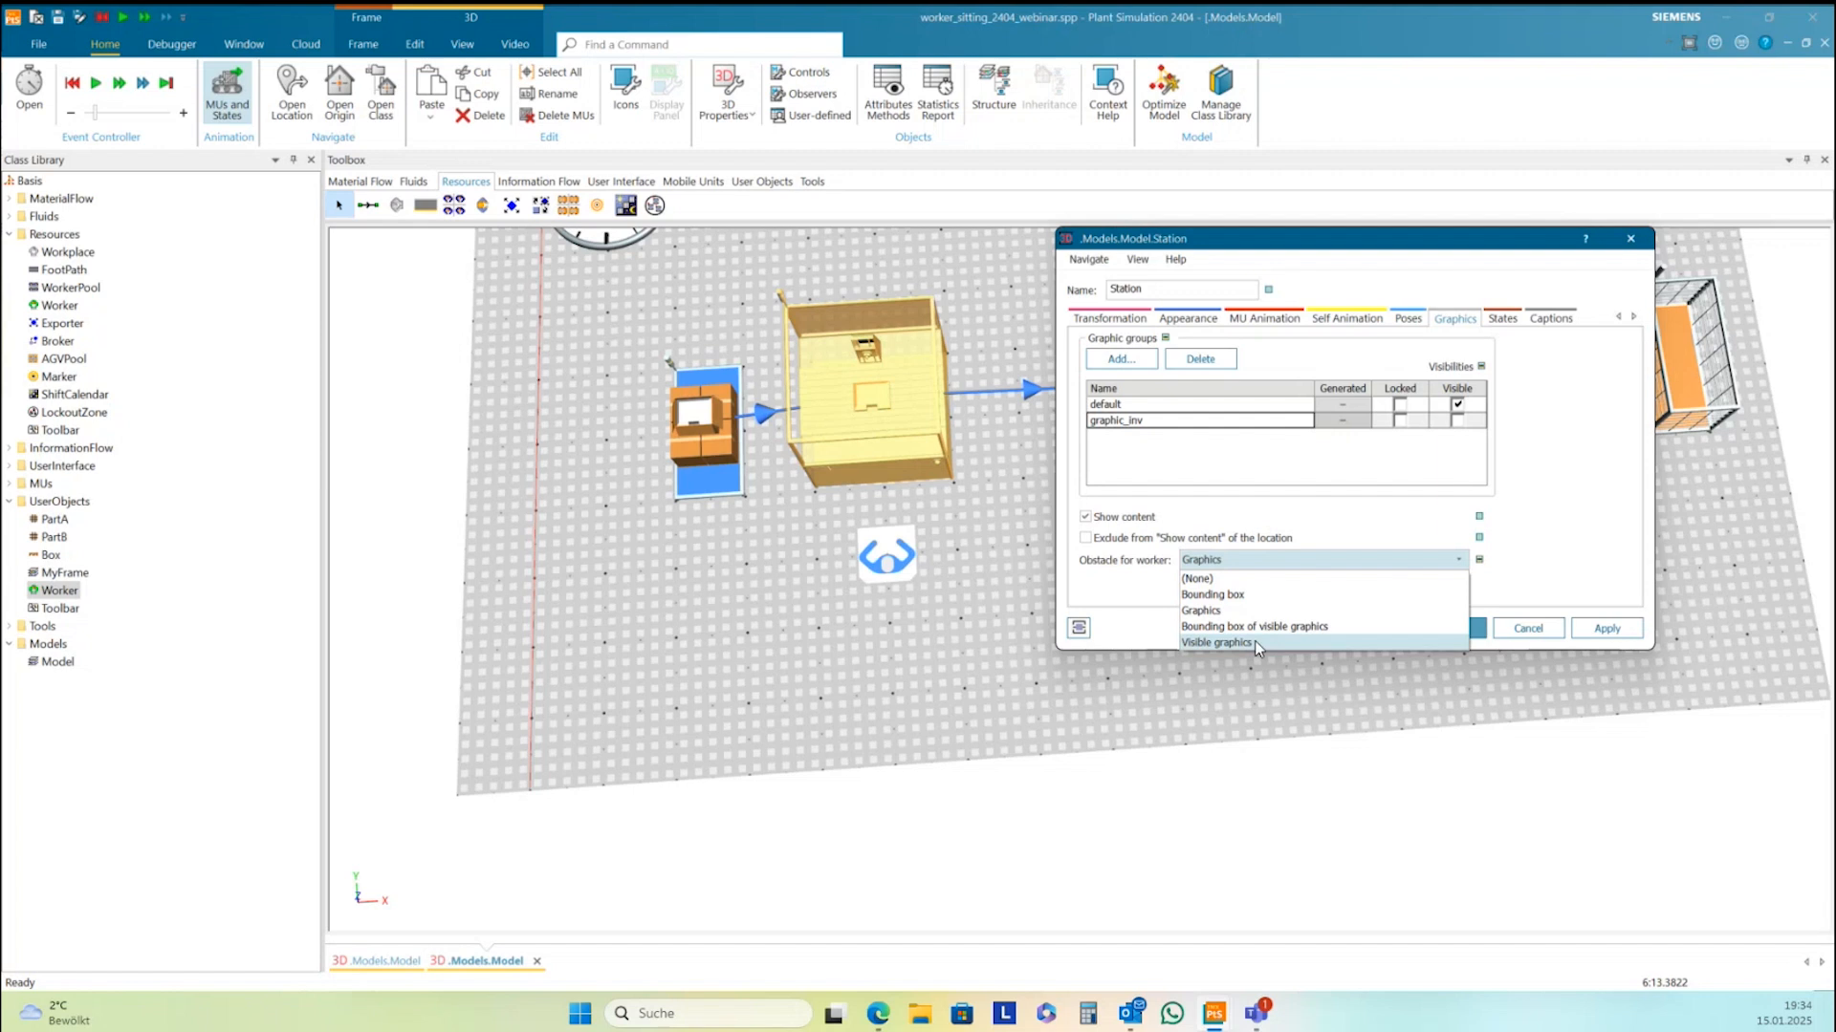
click(1255, 640)
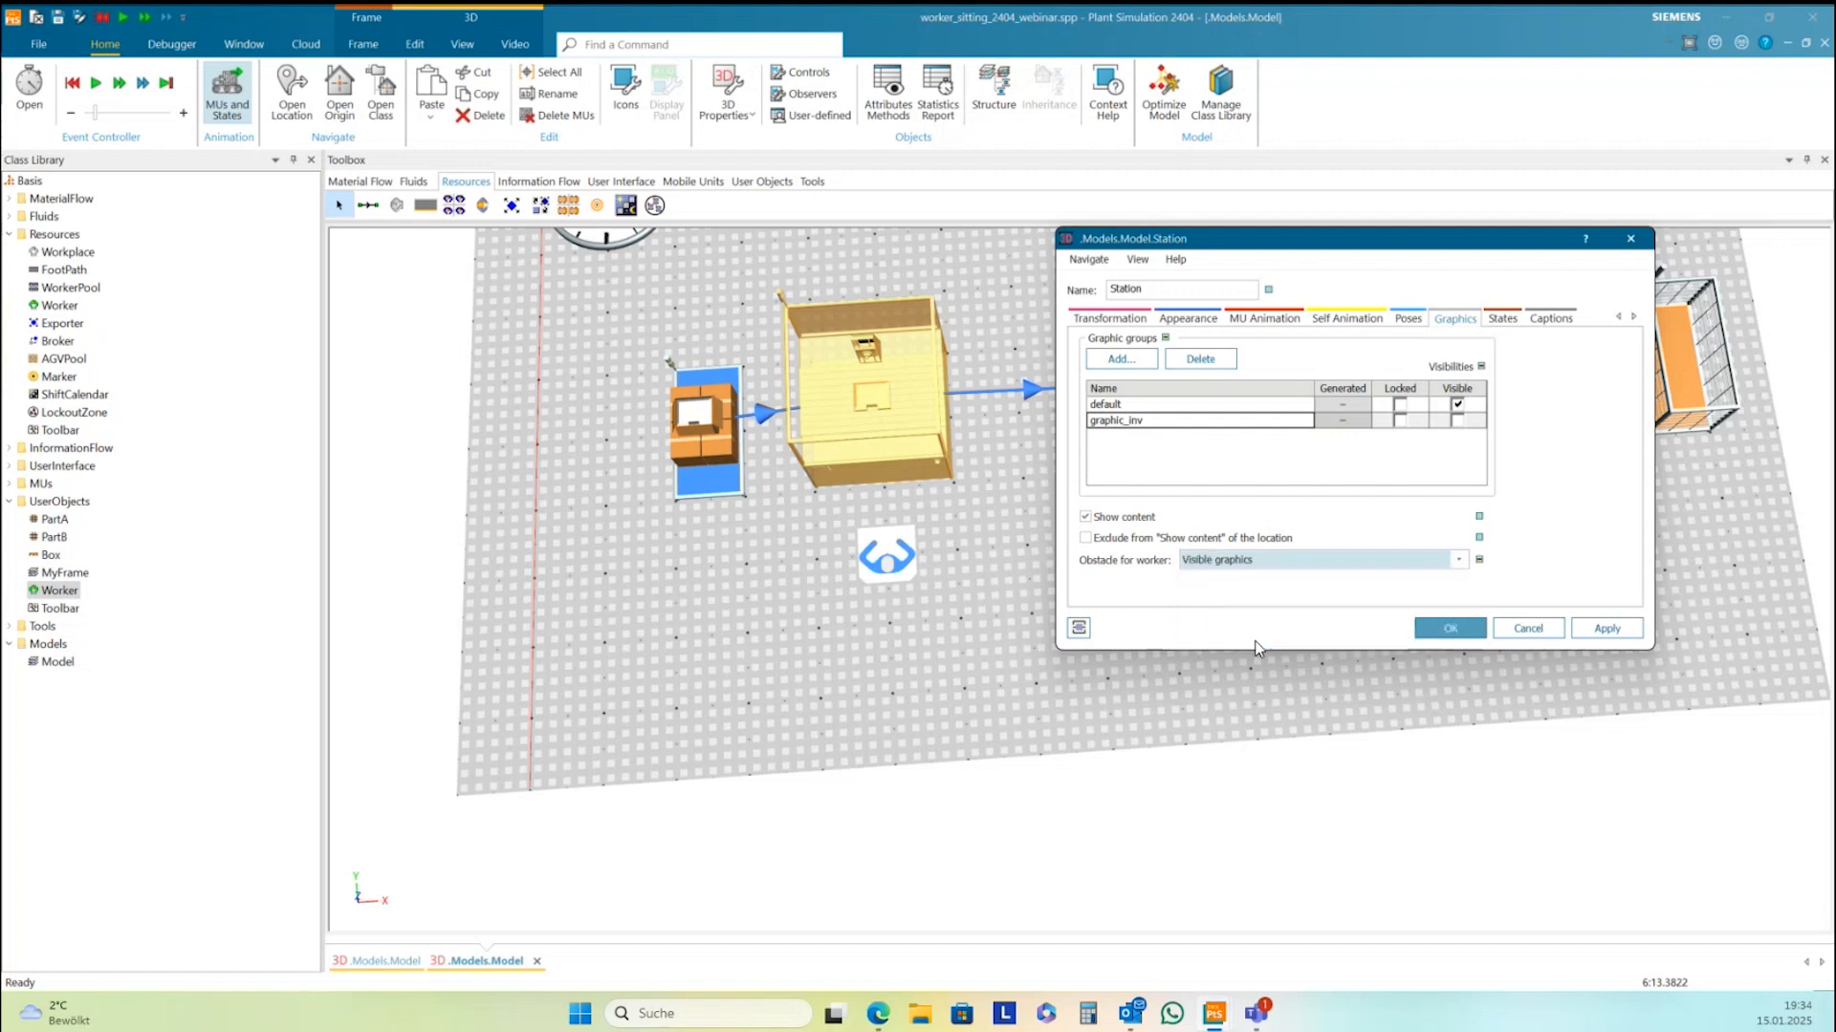
click(1603, 628)
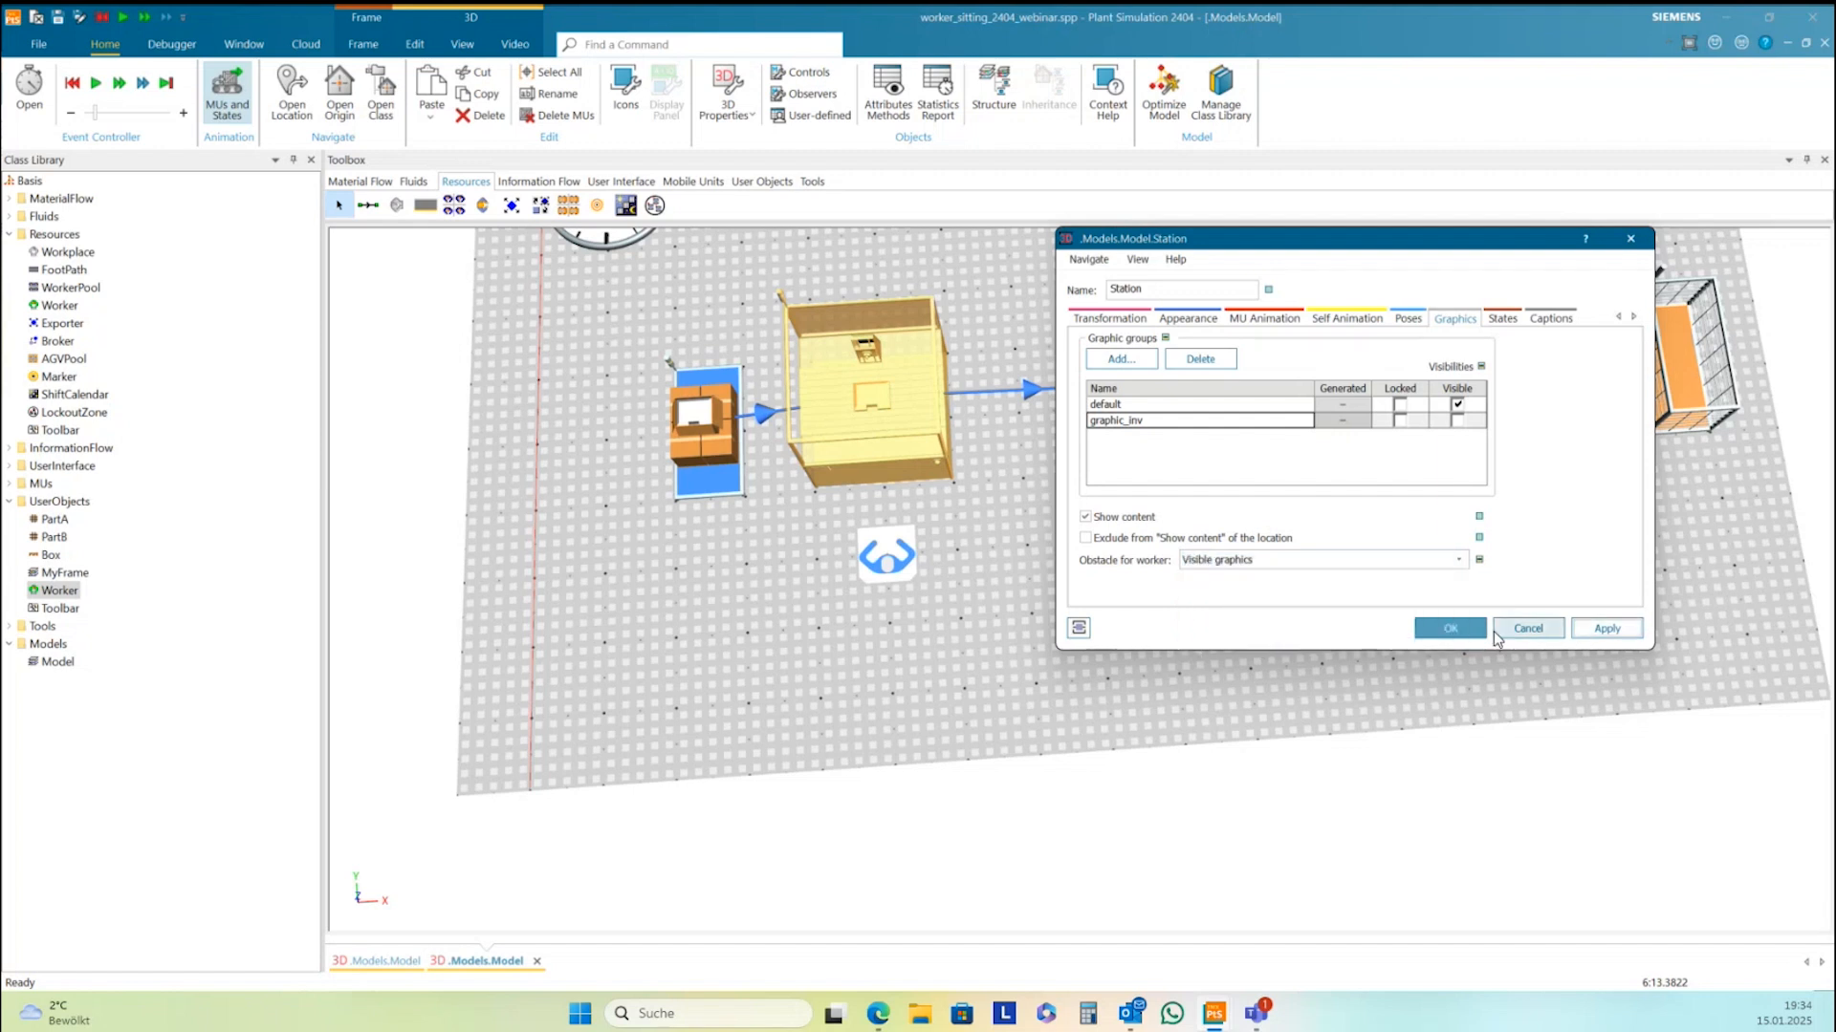
click(1460, 629)
click(1242, 638)
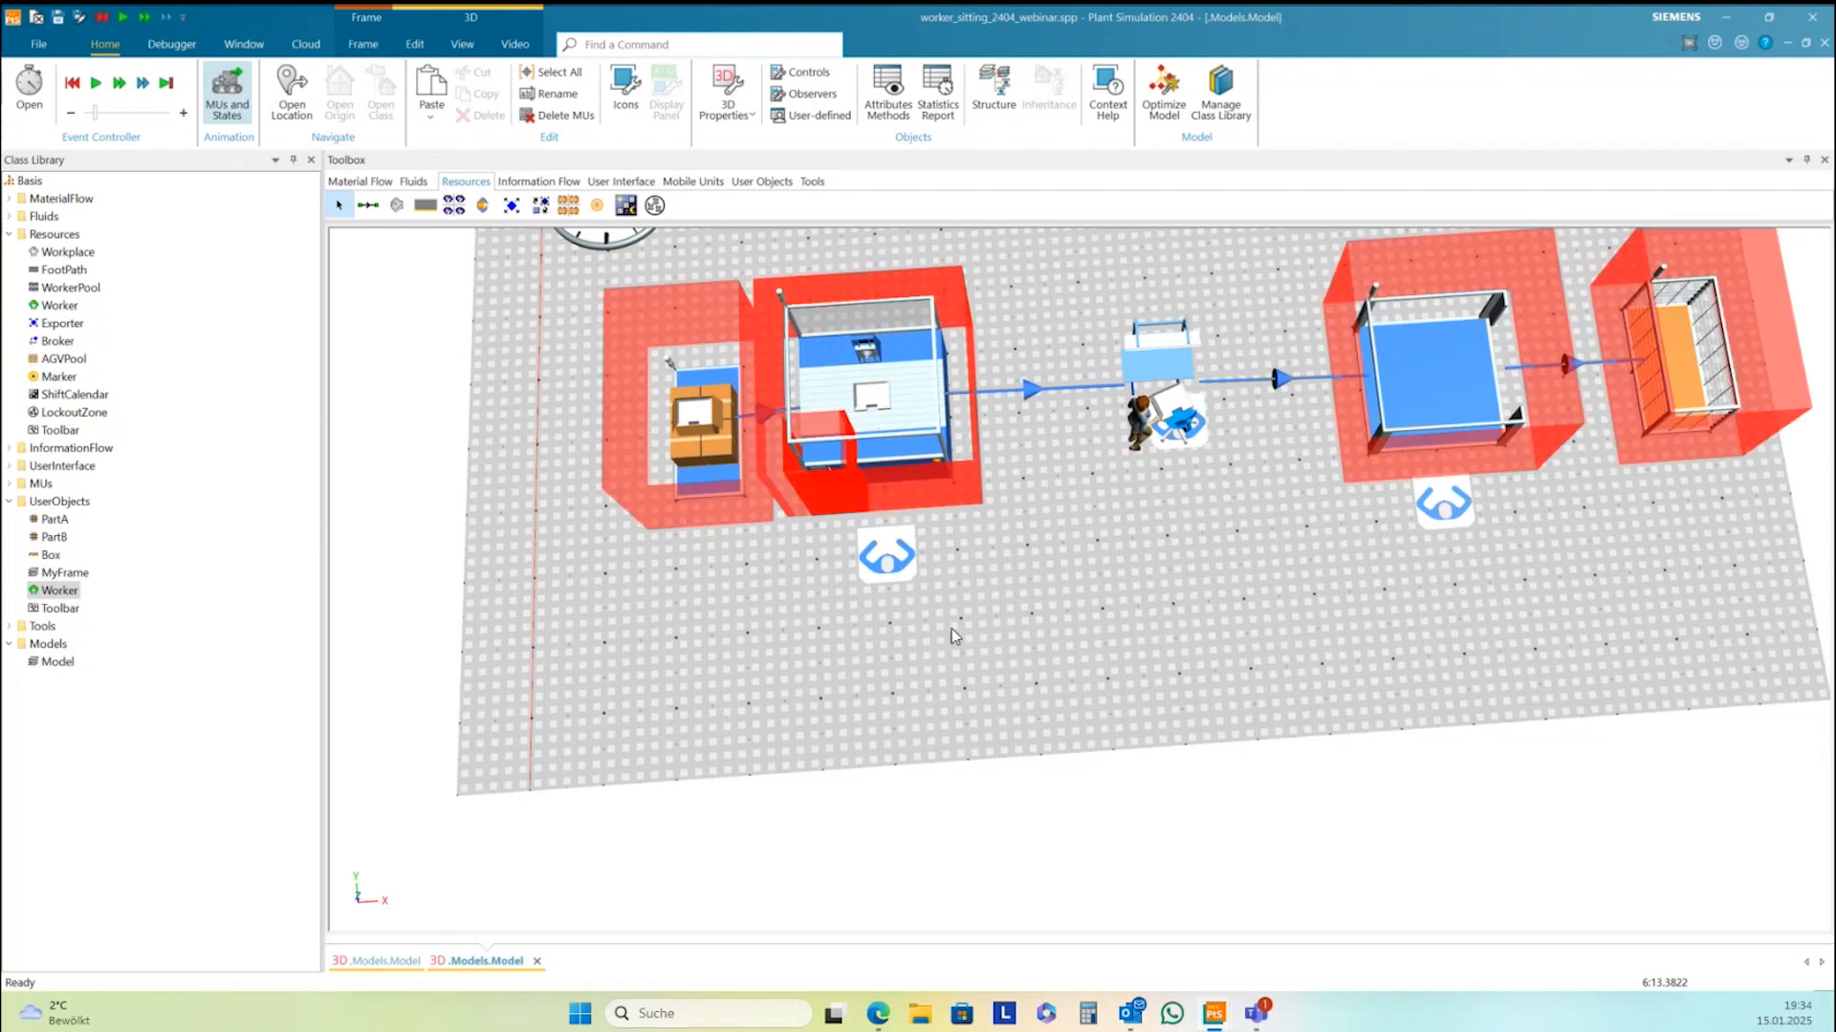
Review the worker obstacle areas around the Station and neighbouring objects, and show the worker's route details
middle_drag(1045, 609, 1036, 598)
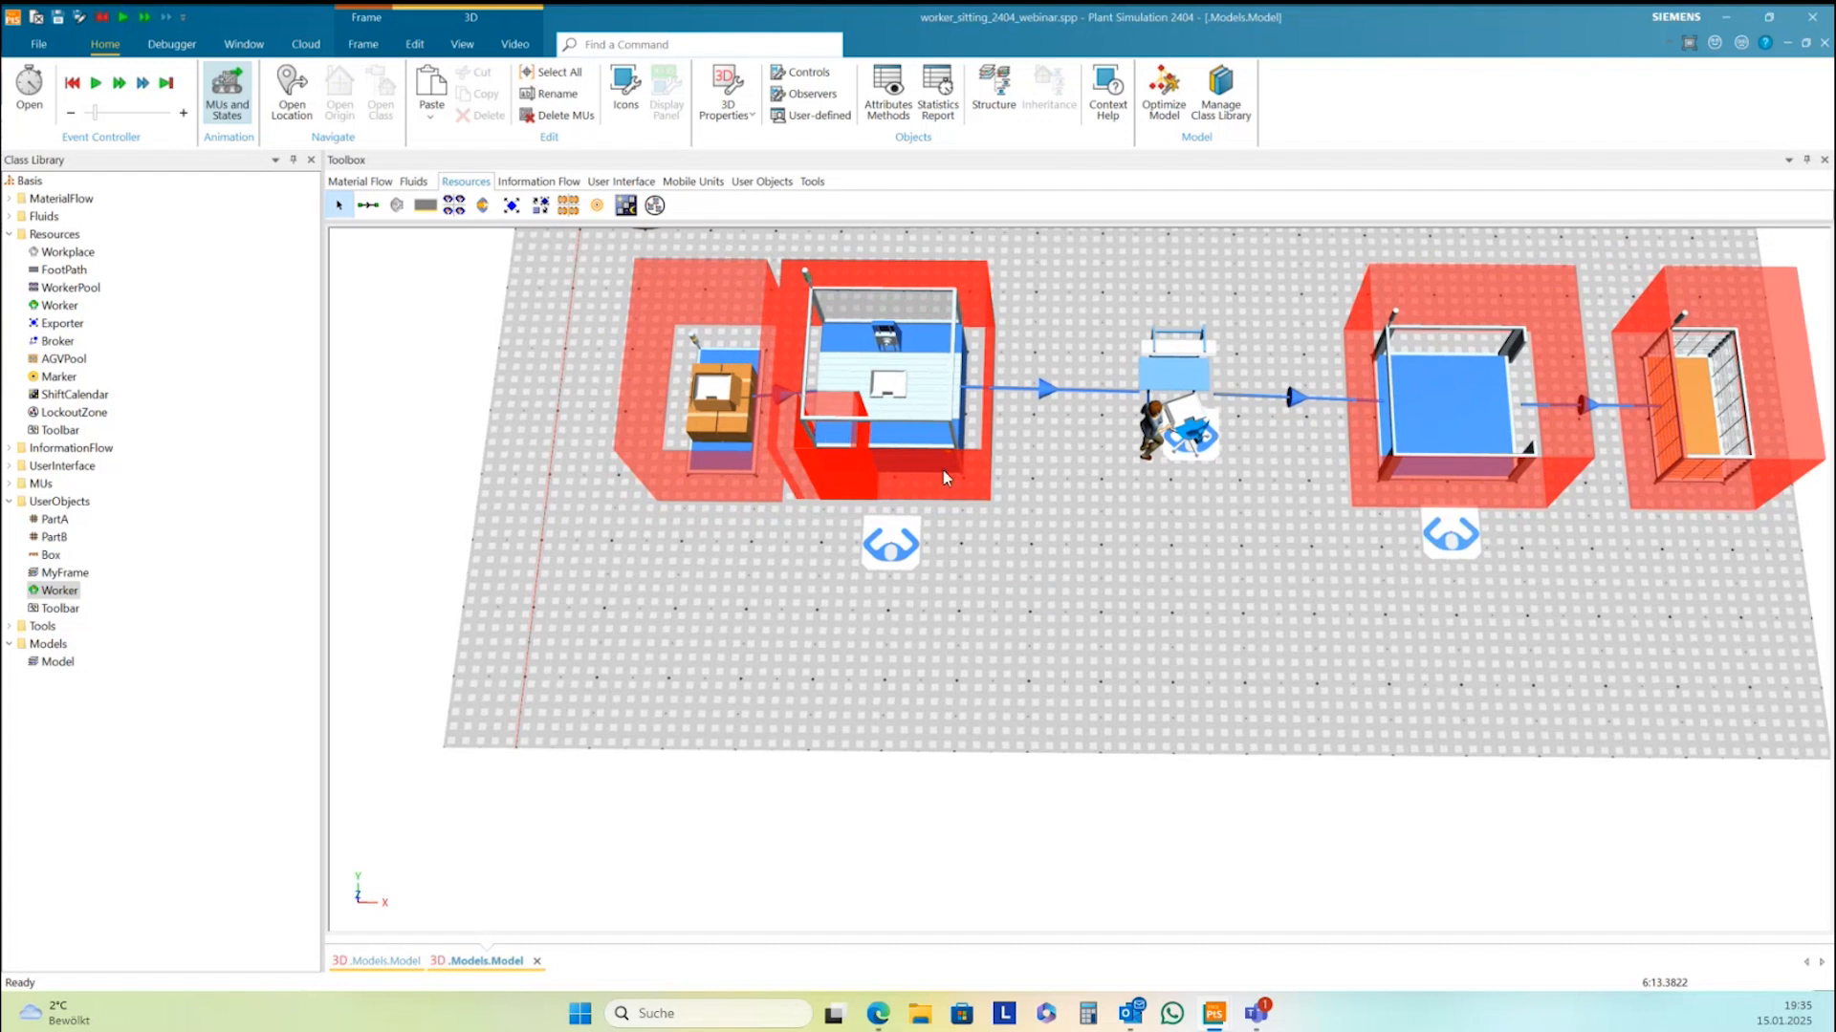
mouse_move(1057, 554)
mouse_down()
mouse_move(1063, 536)
mouse_move(1021, 570)
mouse_move(1029, 550)
mouse_move(1037, 566)
mouse_up()
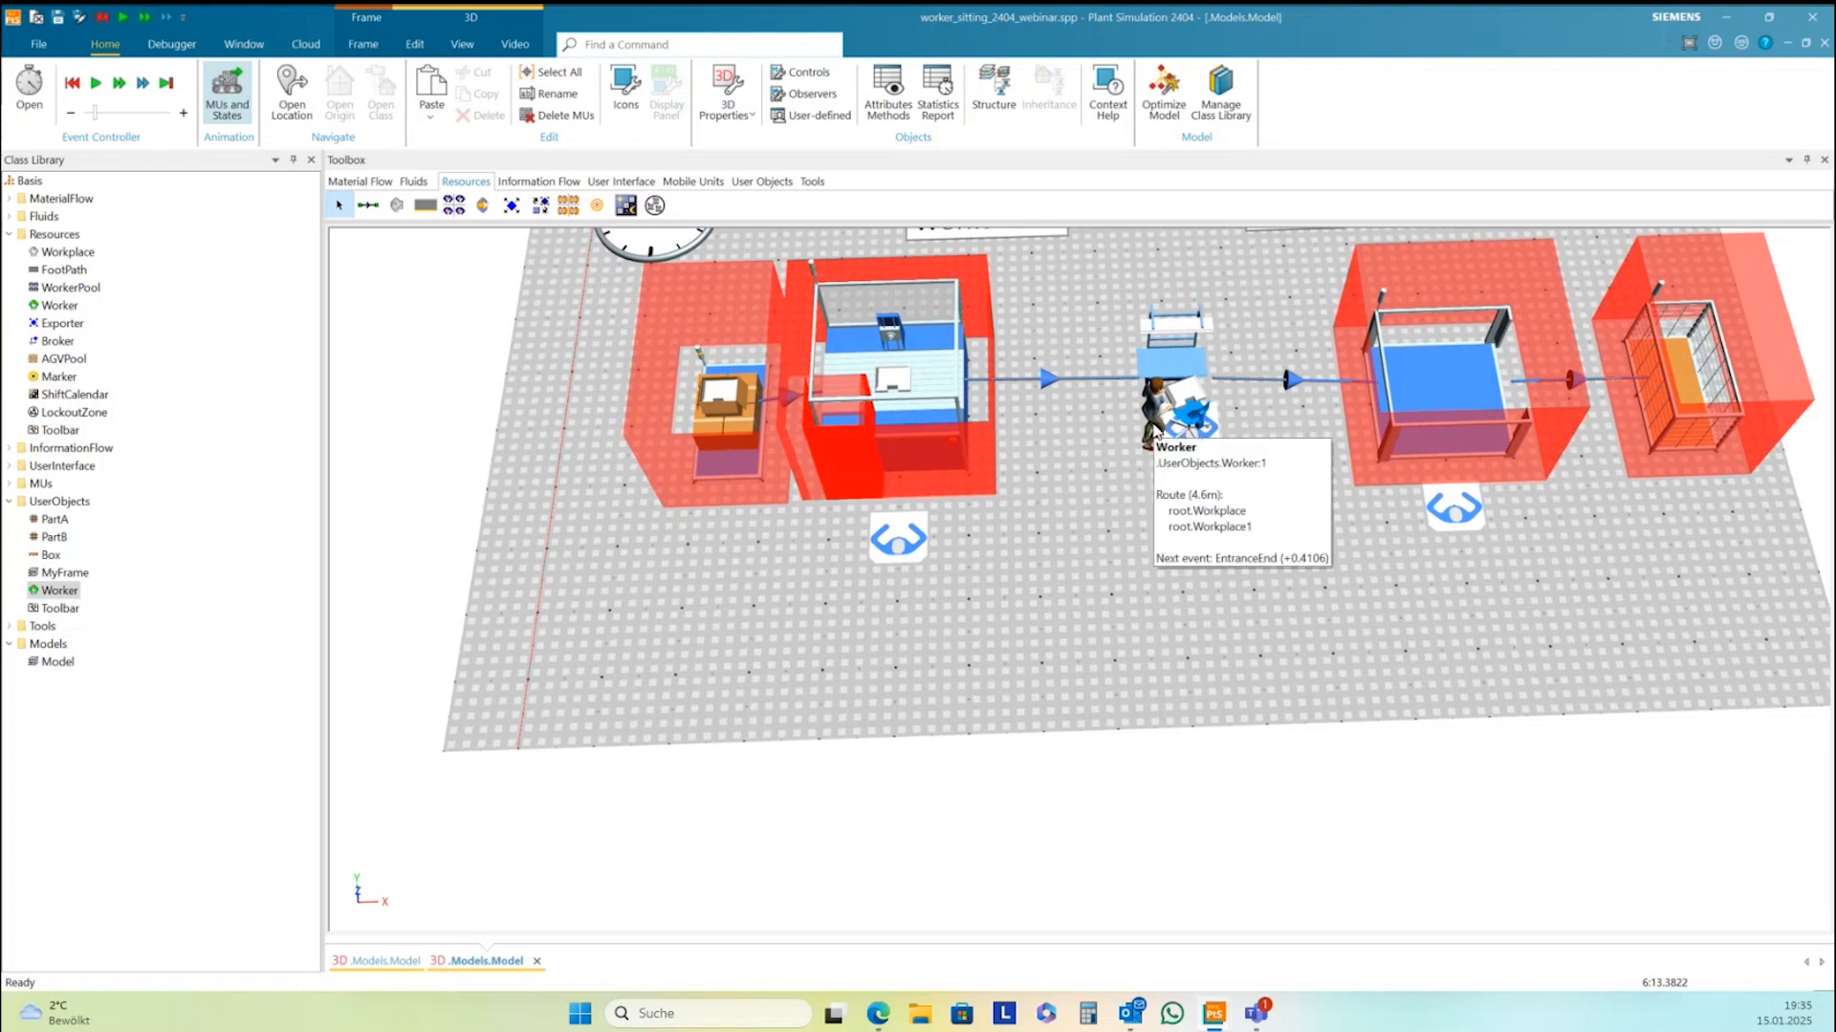
mouse_move(1157, 419)
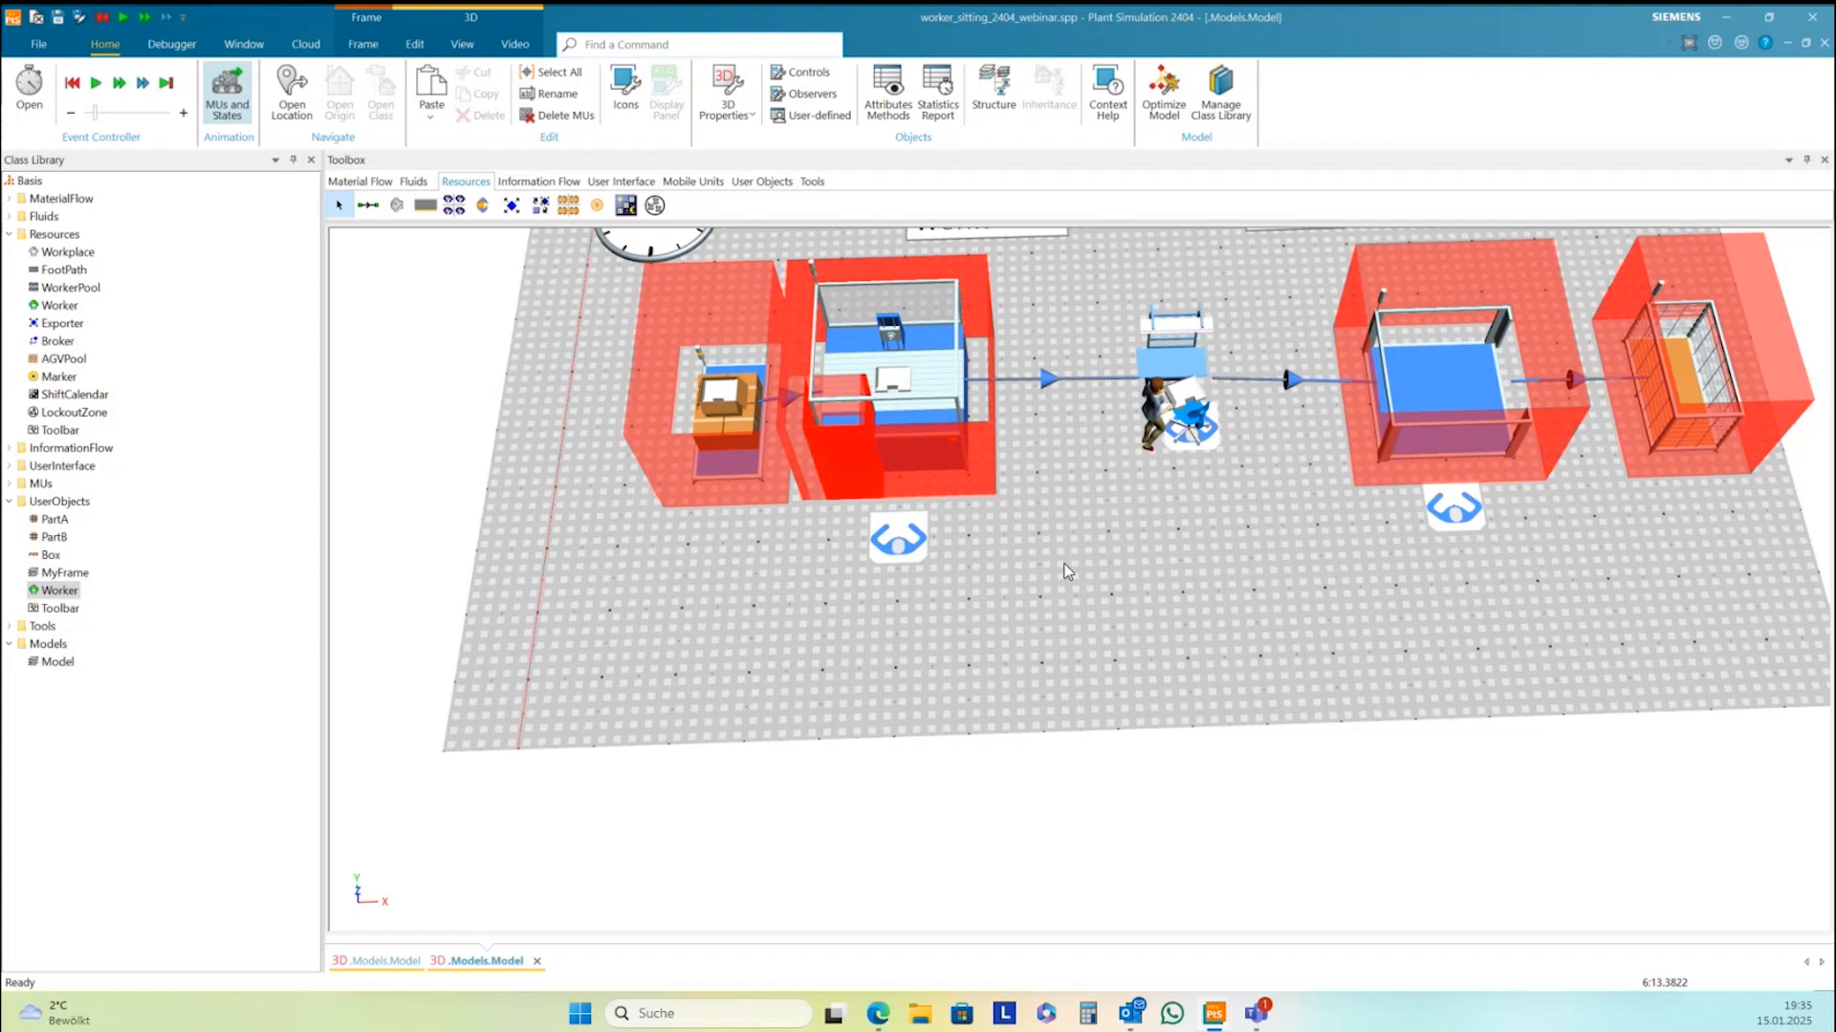
scroll(1065, 566, down, 5)
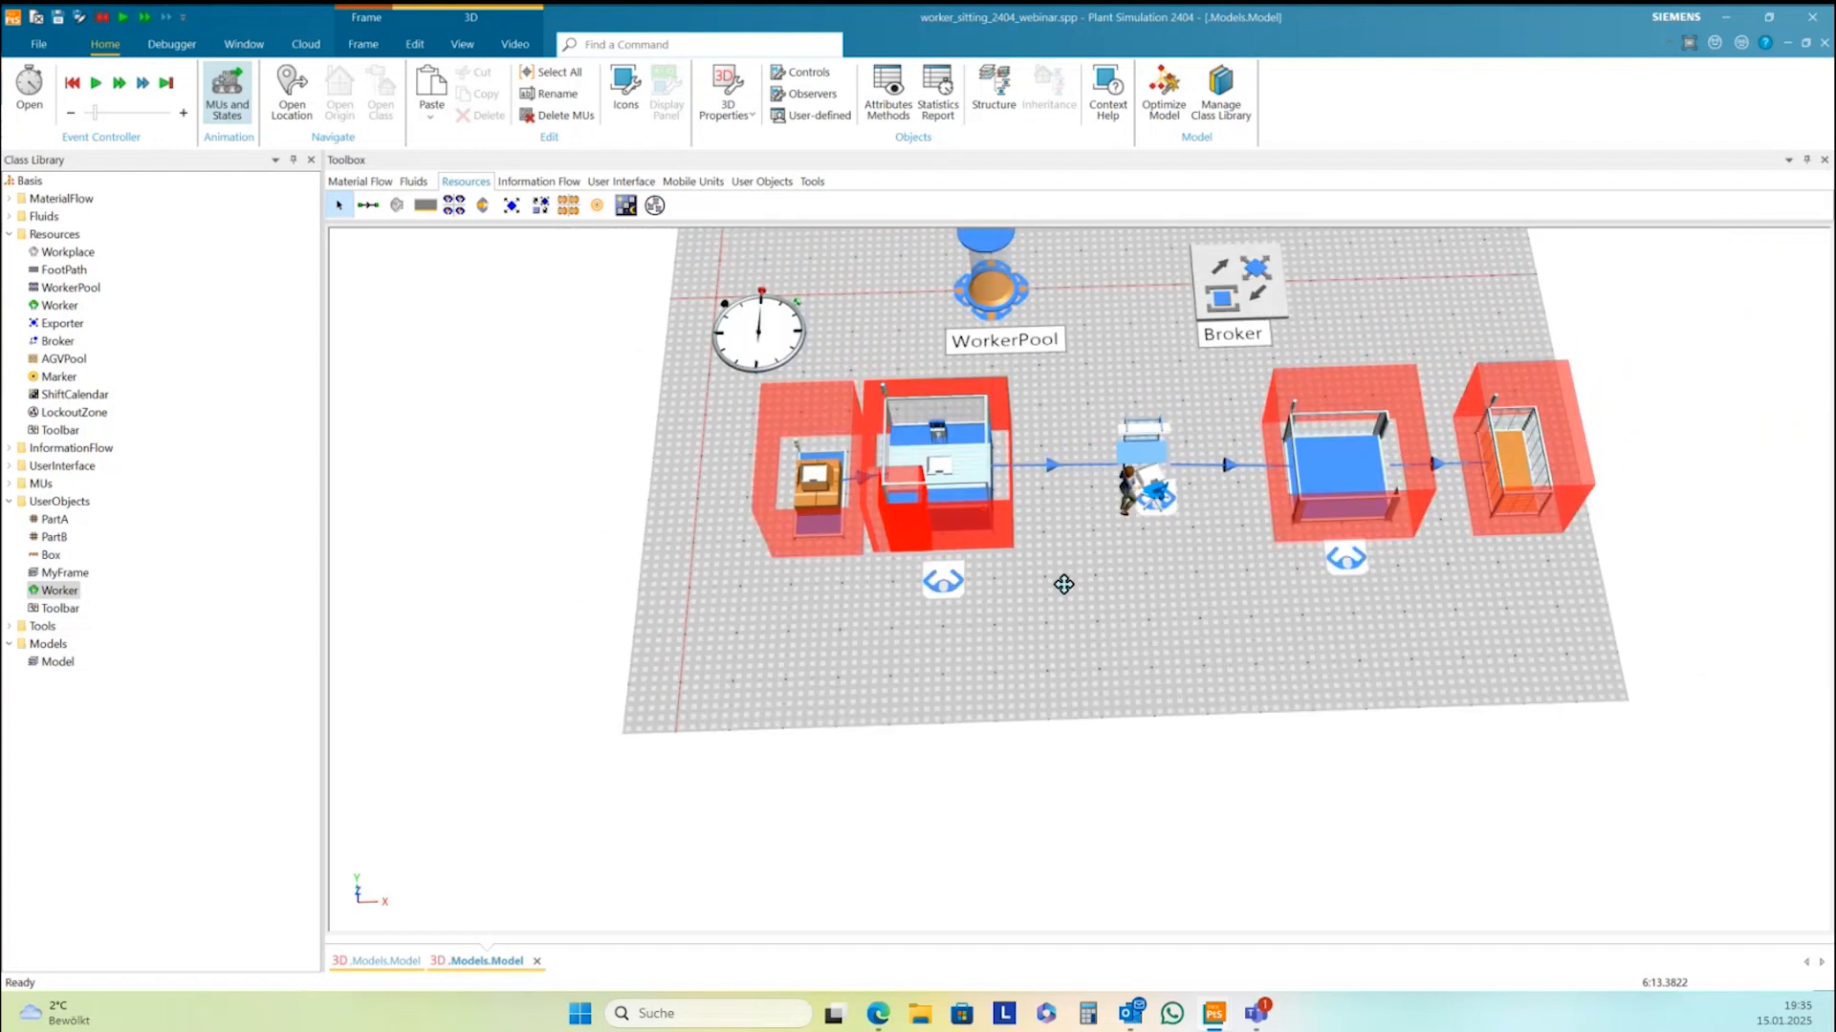
right_drag(1063, 584, 1064, 600)
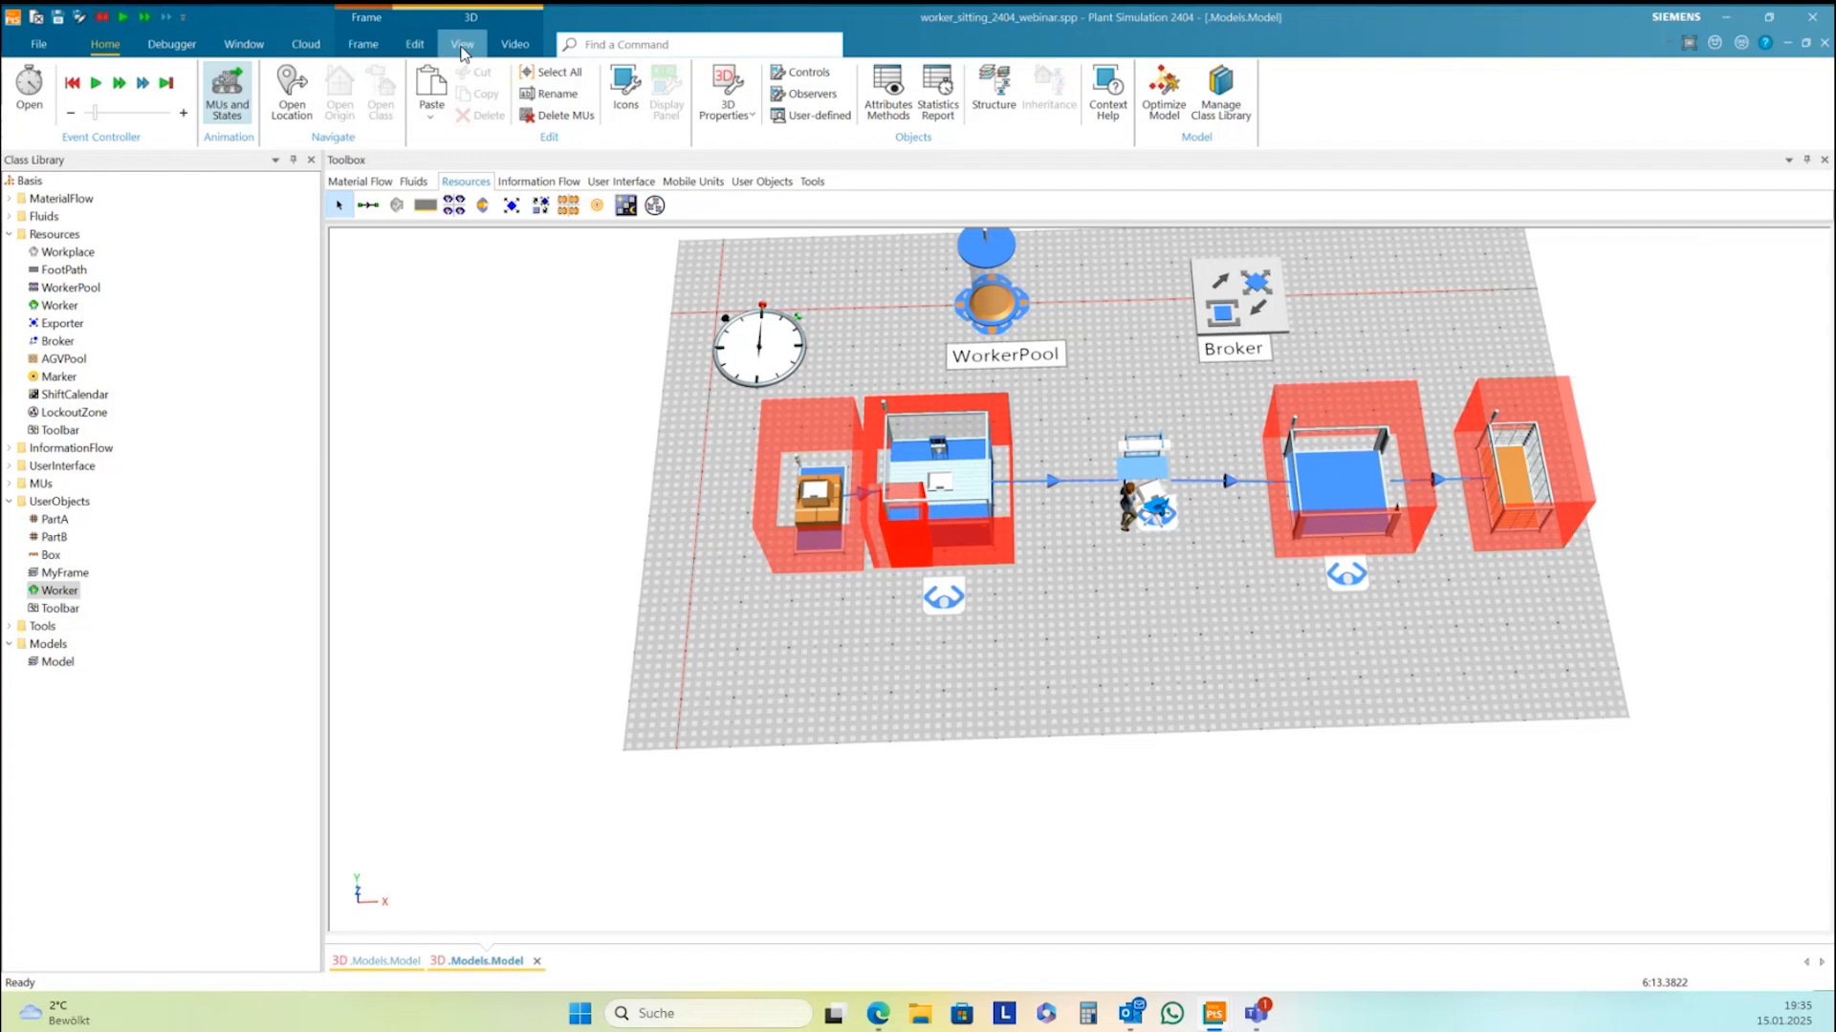
Create a rectangular 10 by 10 m barred area in the default (external) graphic group
click(414, 44)
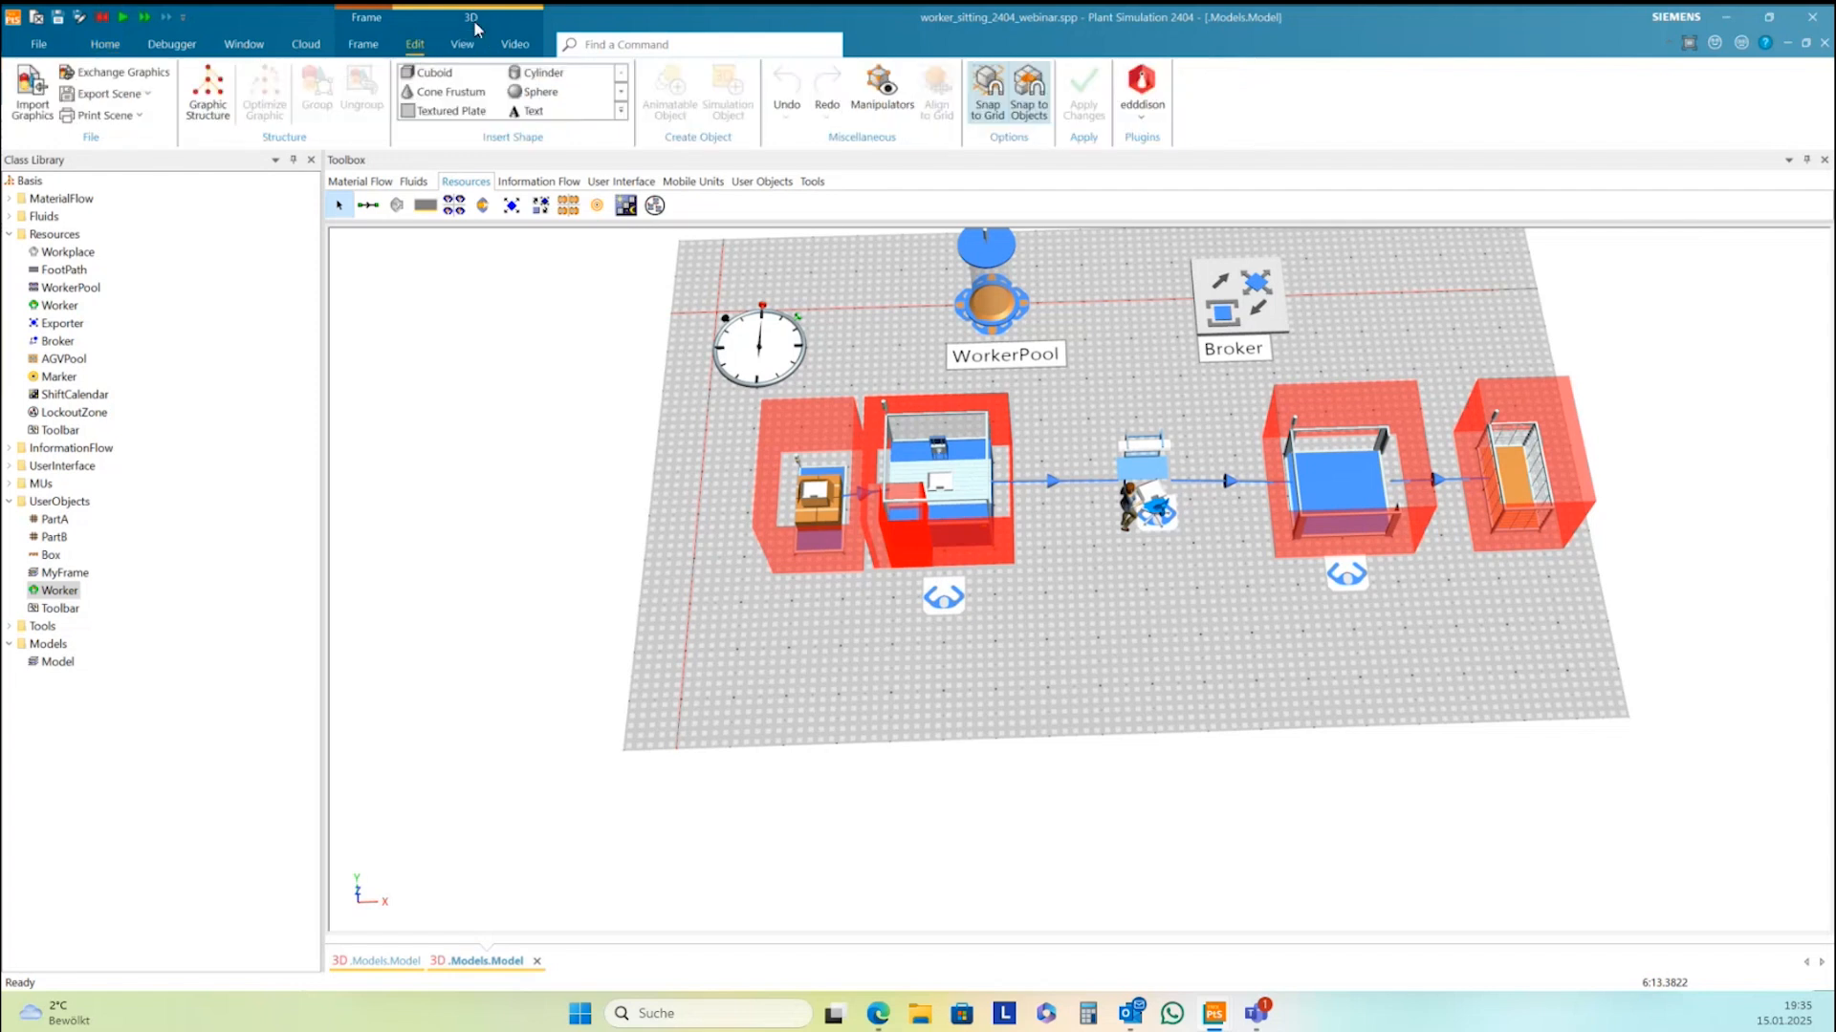
click(622, 111)
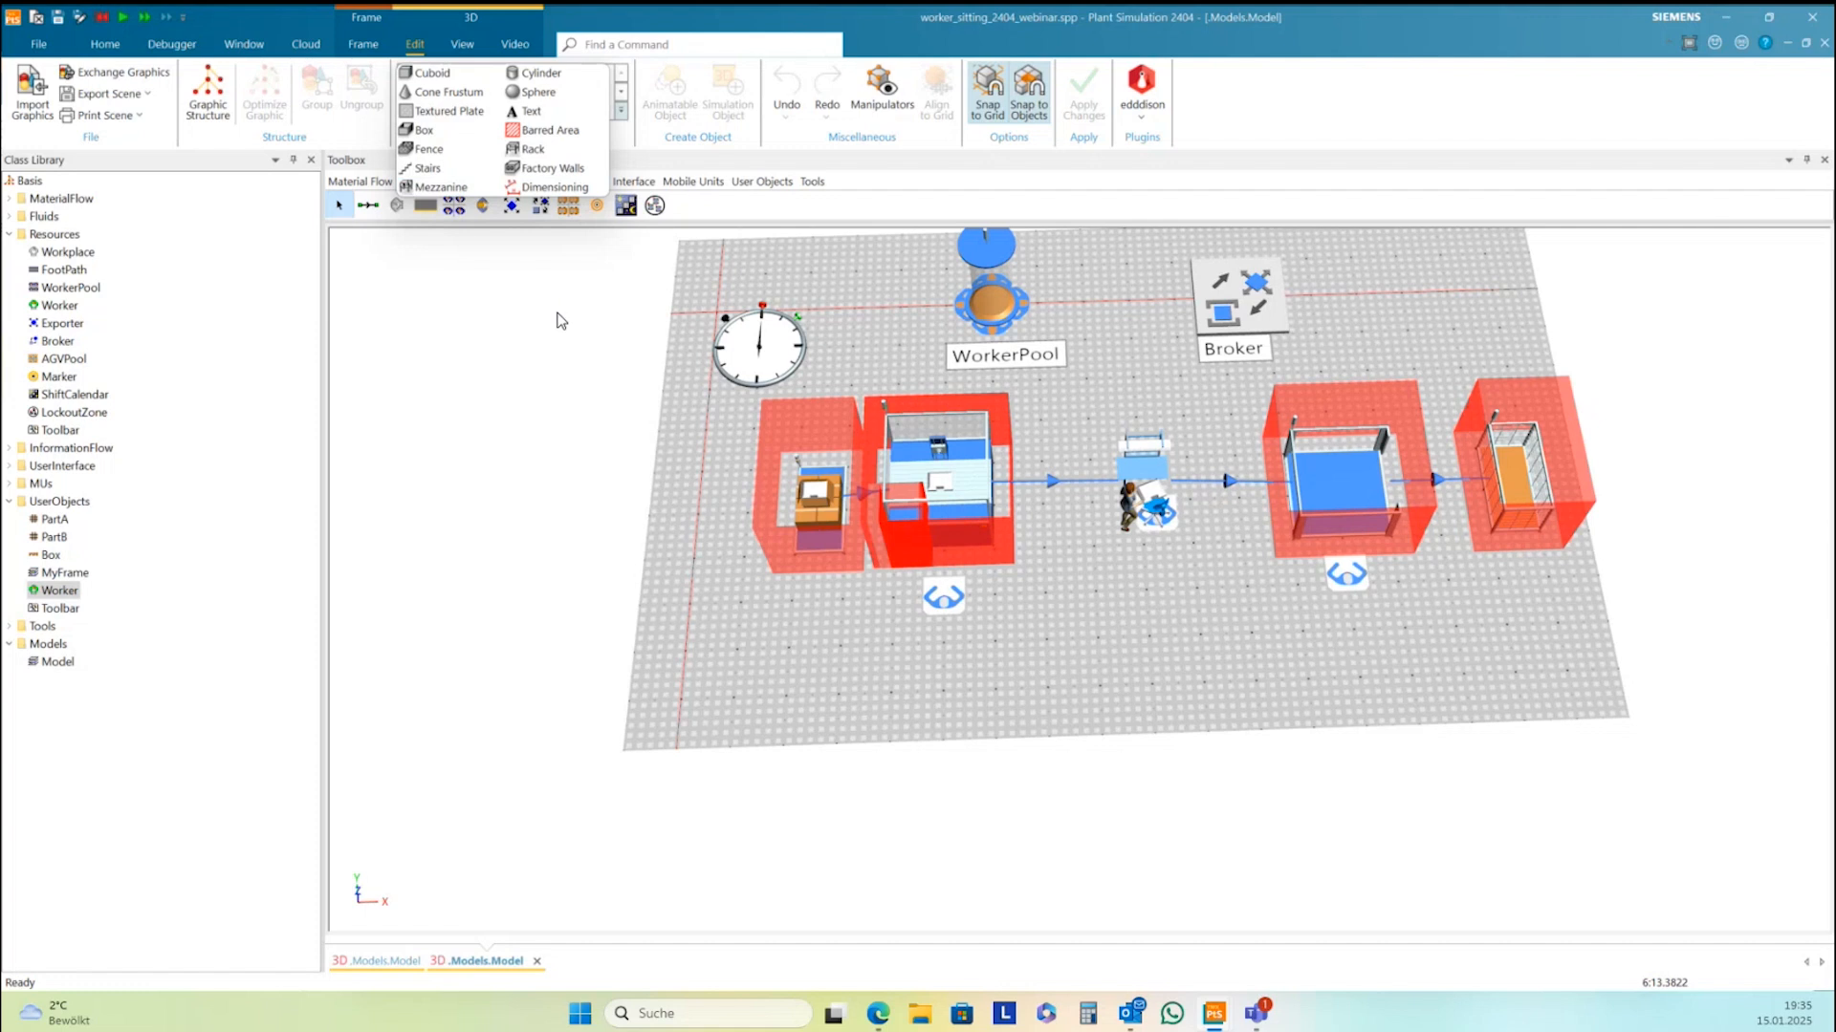
click(559, 132)
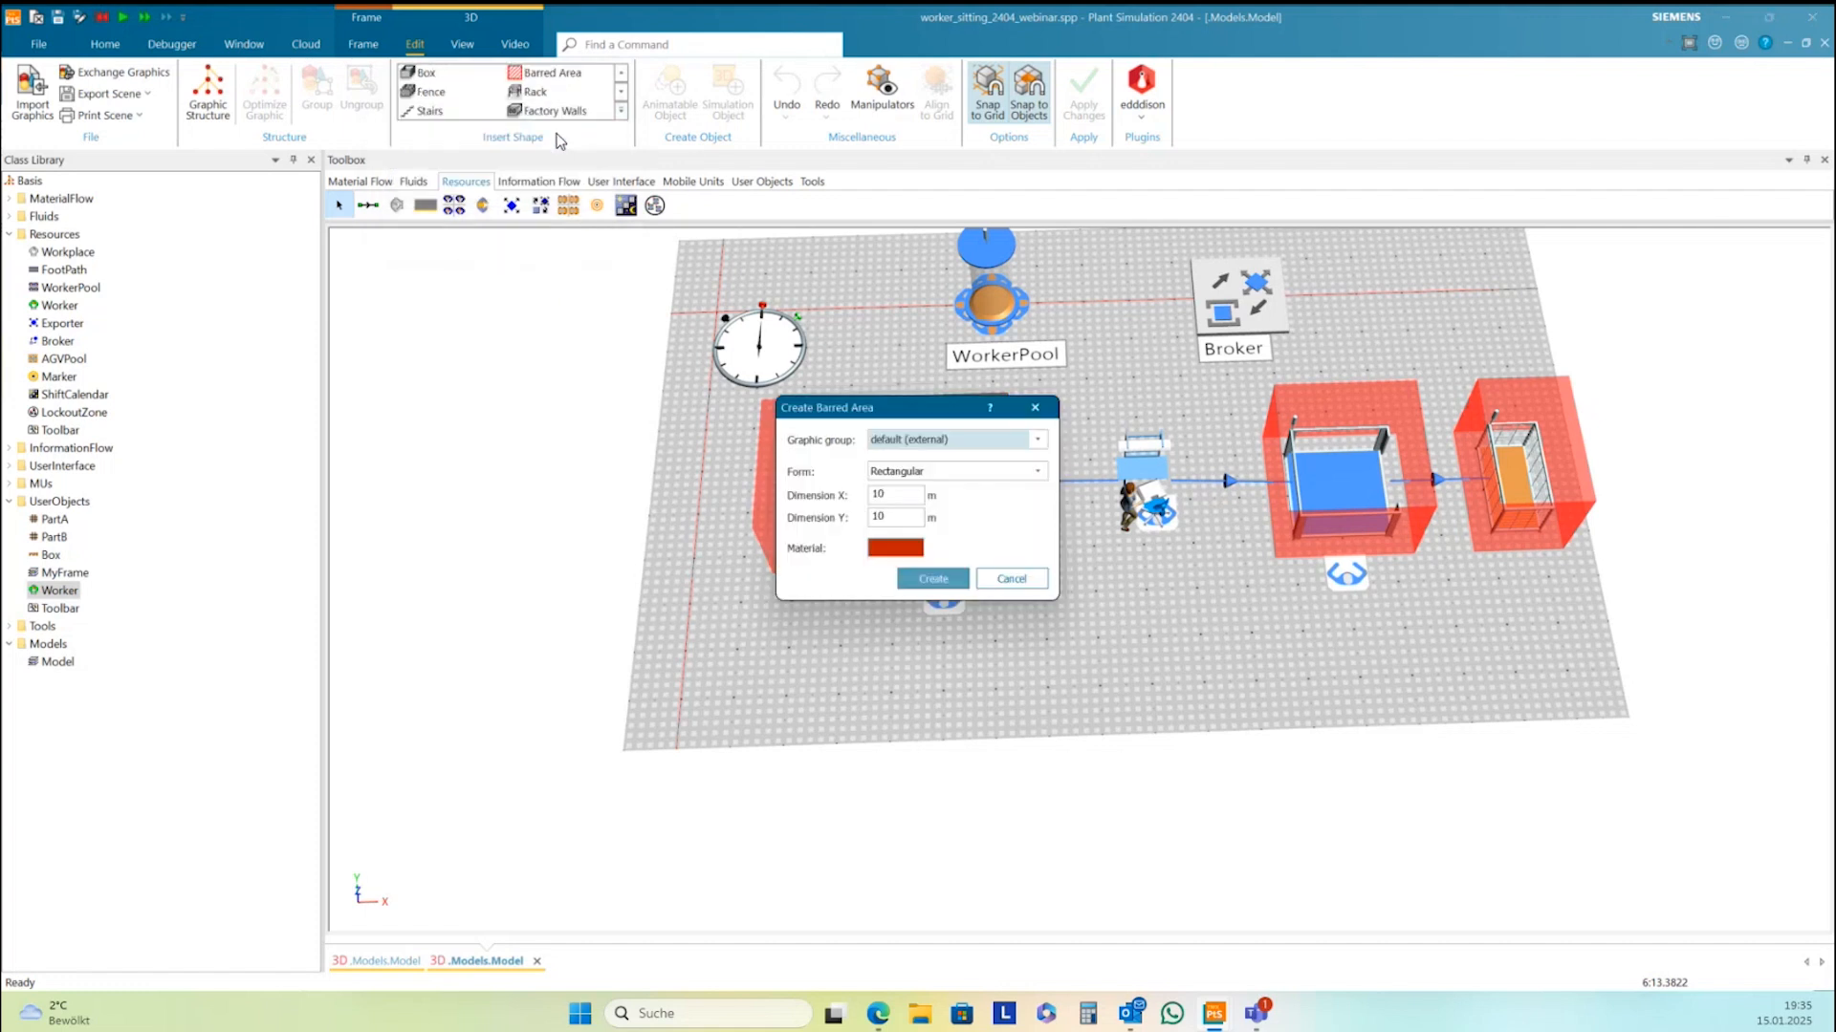
drag(899, 408, 1327, 229)
click(1474, 296)
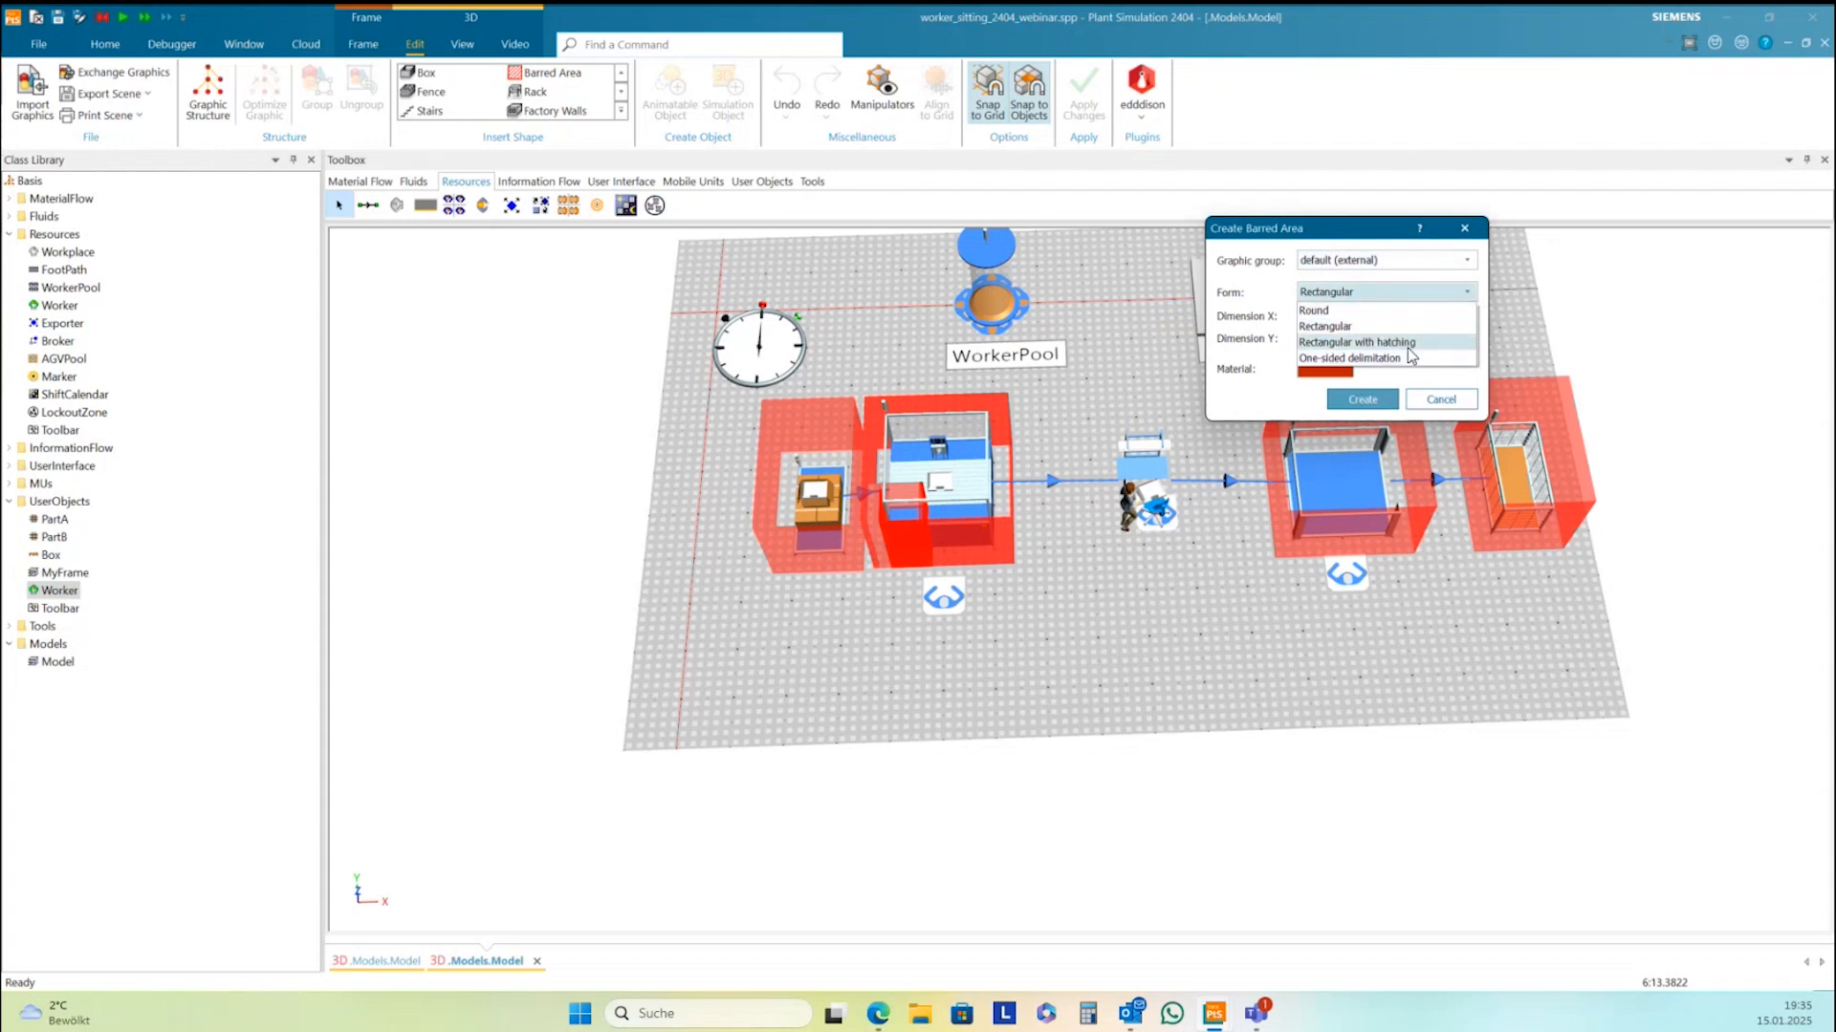
click(1335, 327)
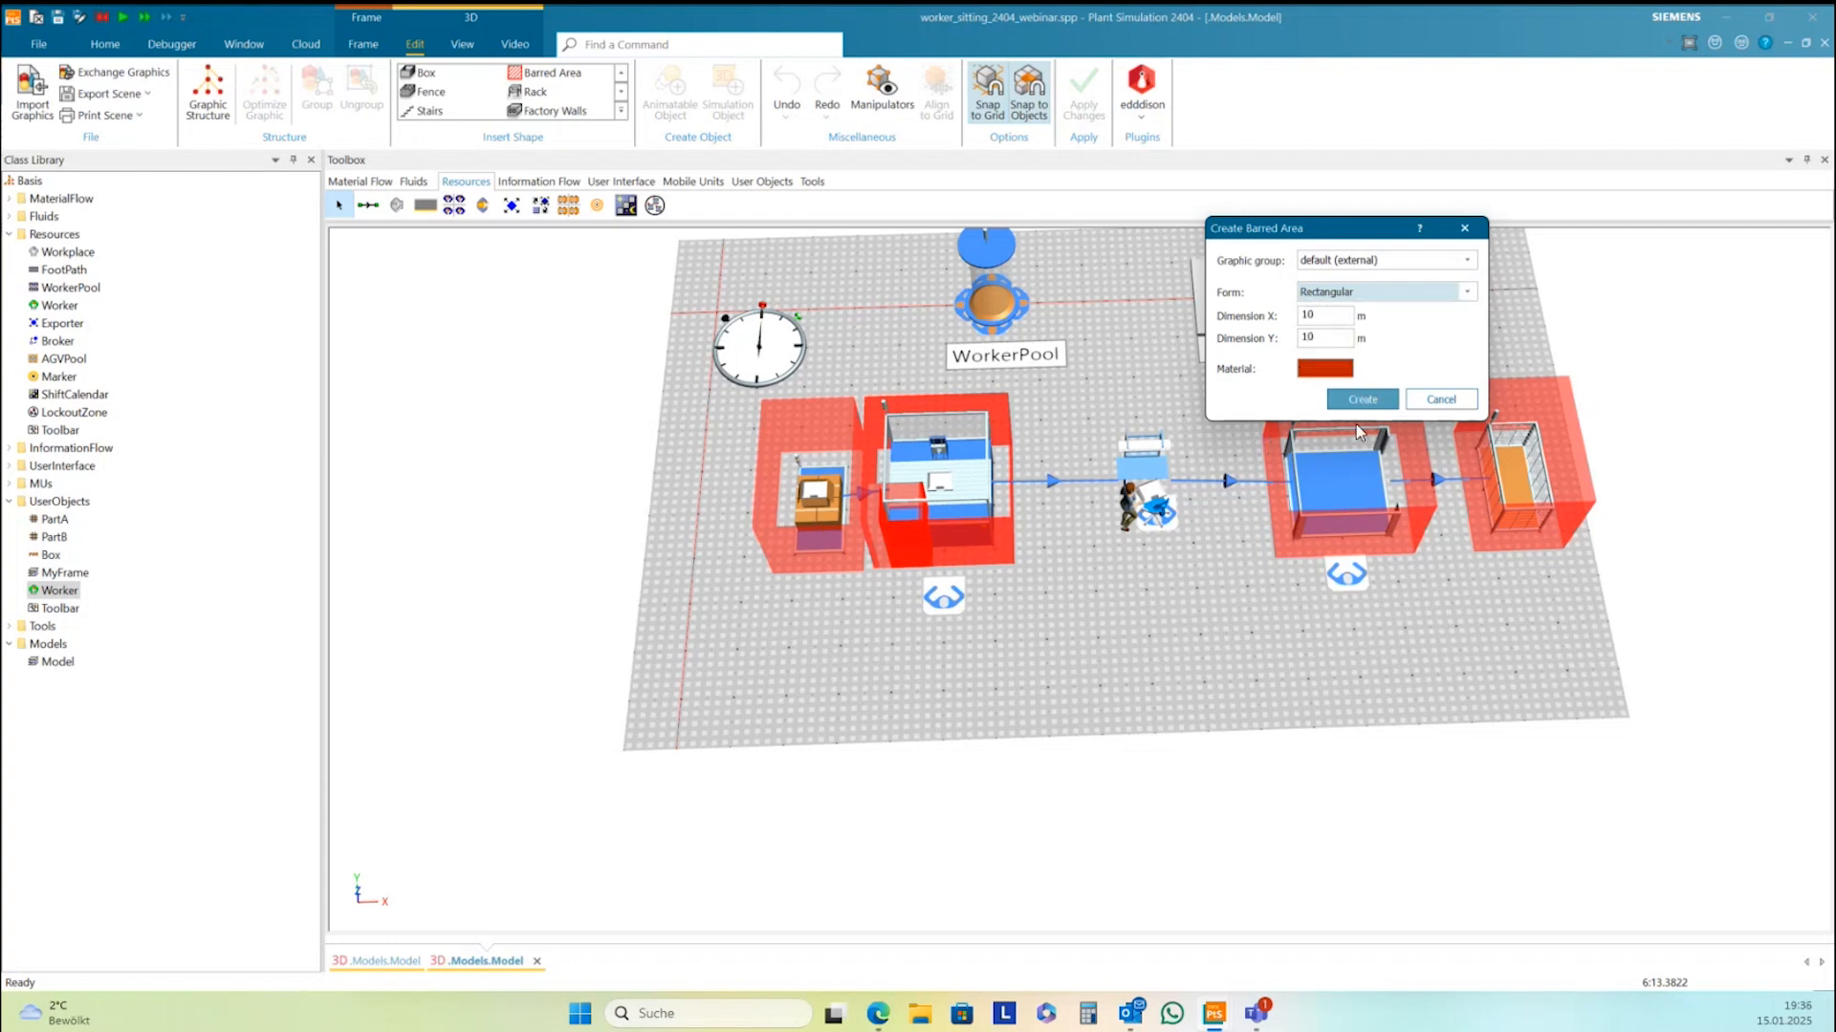
click(1359, 400)
Move the barred area onto the free floor in front of the material flow objects and deselect it
drag(1281, 486, 1262, 841)
right_drag(1587, 726, 1564, 547)
drag(1145, 415, 1120, 440)
click(1503, 517)
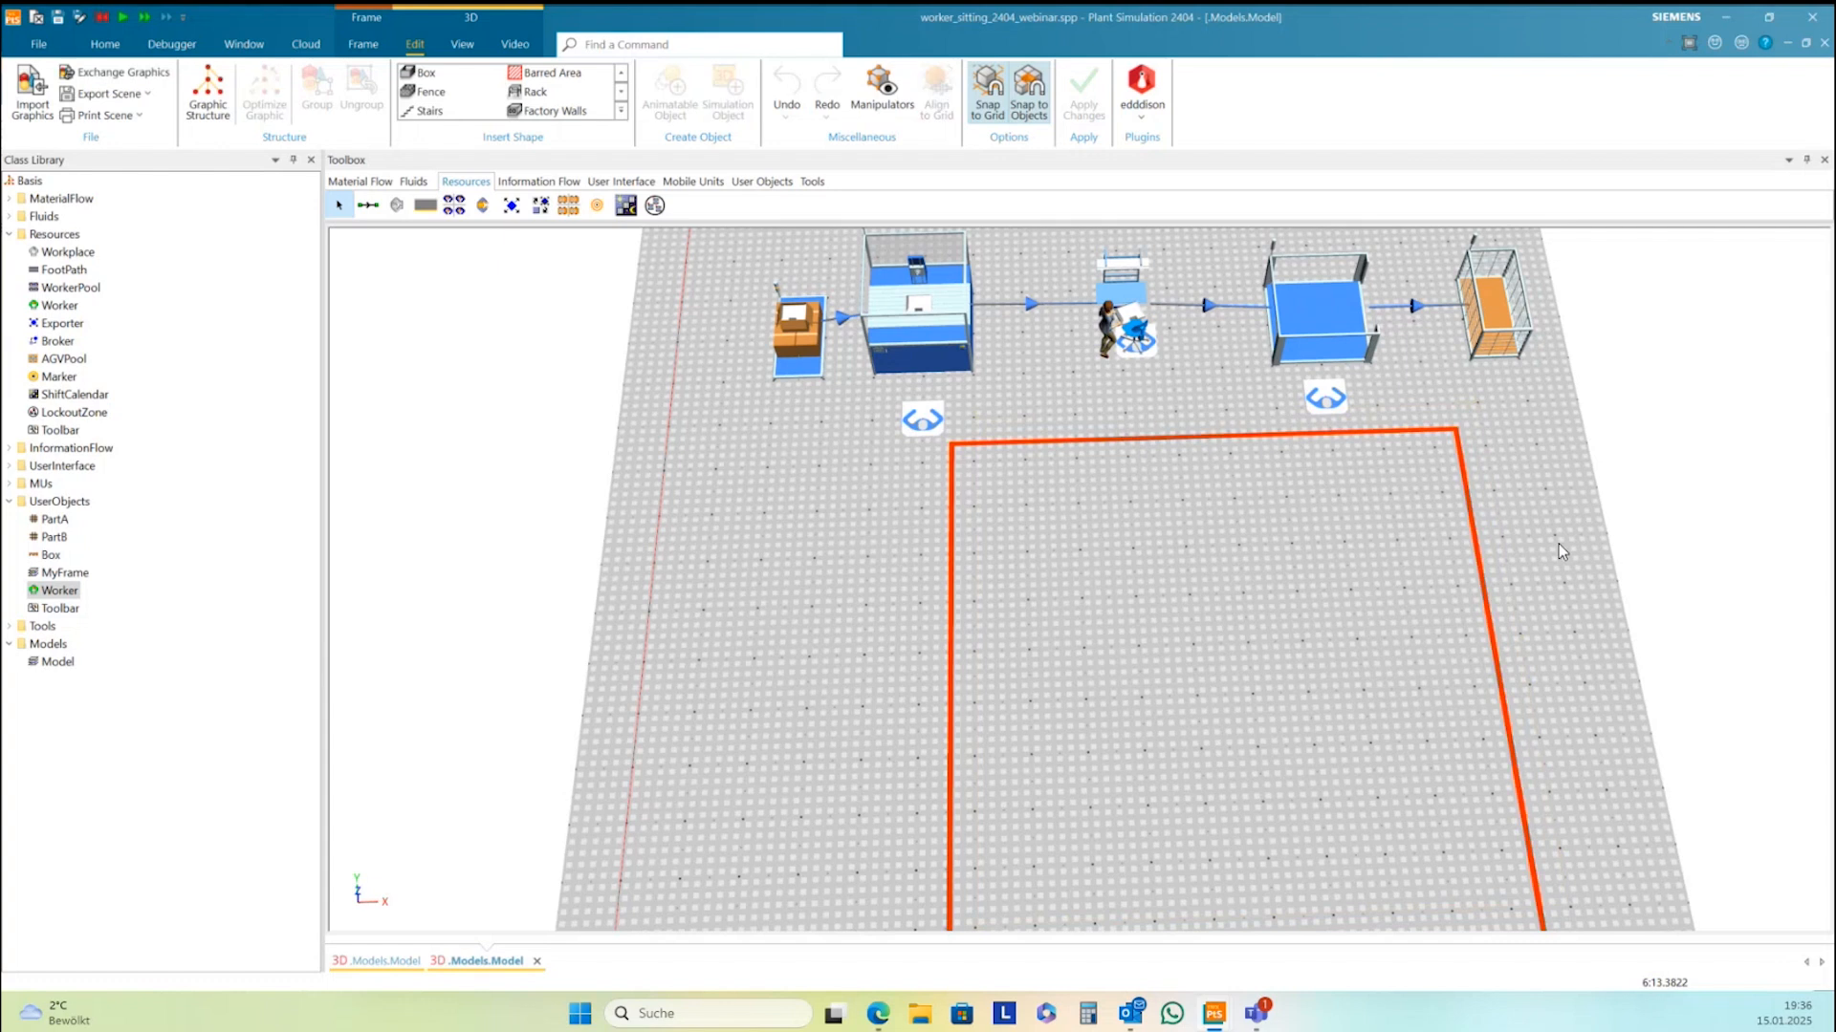
Display the worker obstacle areas around the barred area, examine how it blocks the floor, and hide them again
middle_drag(1559, 558, 1408, 627)
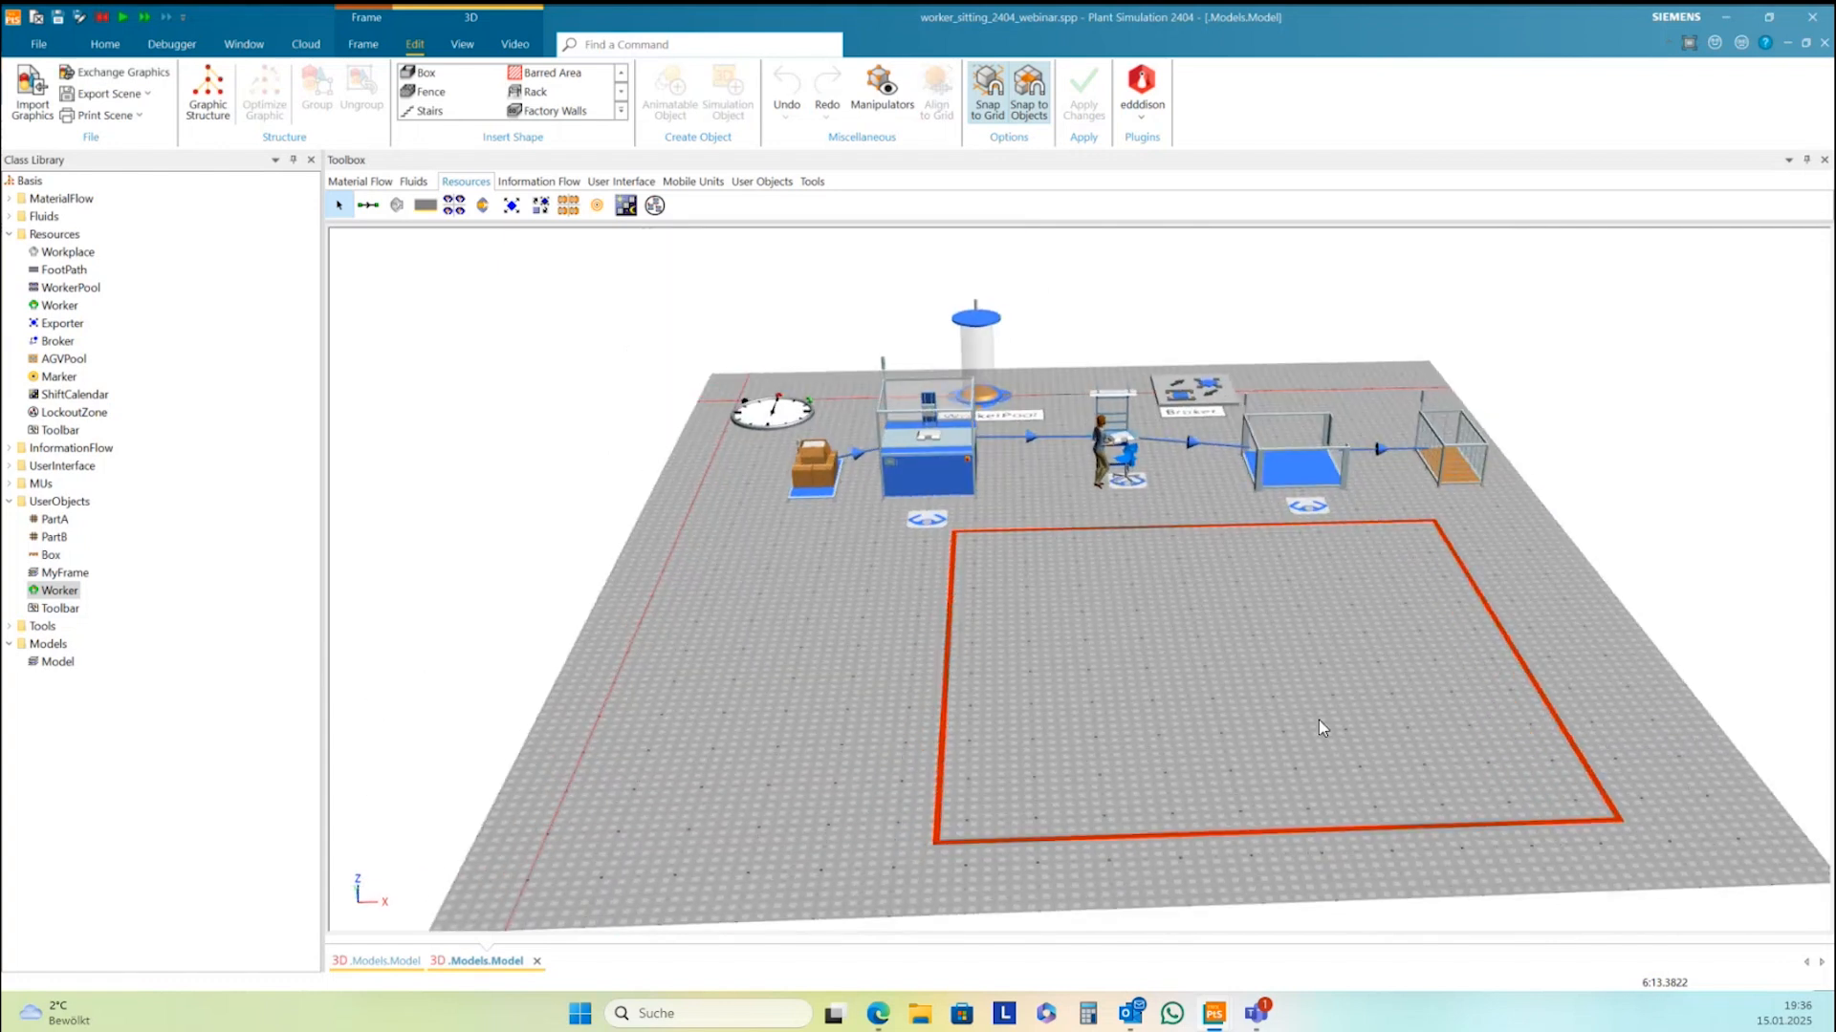
key(b)
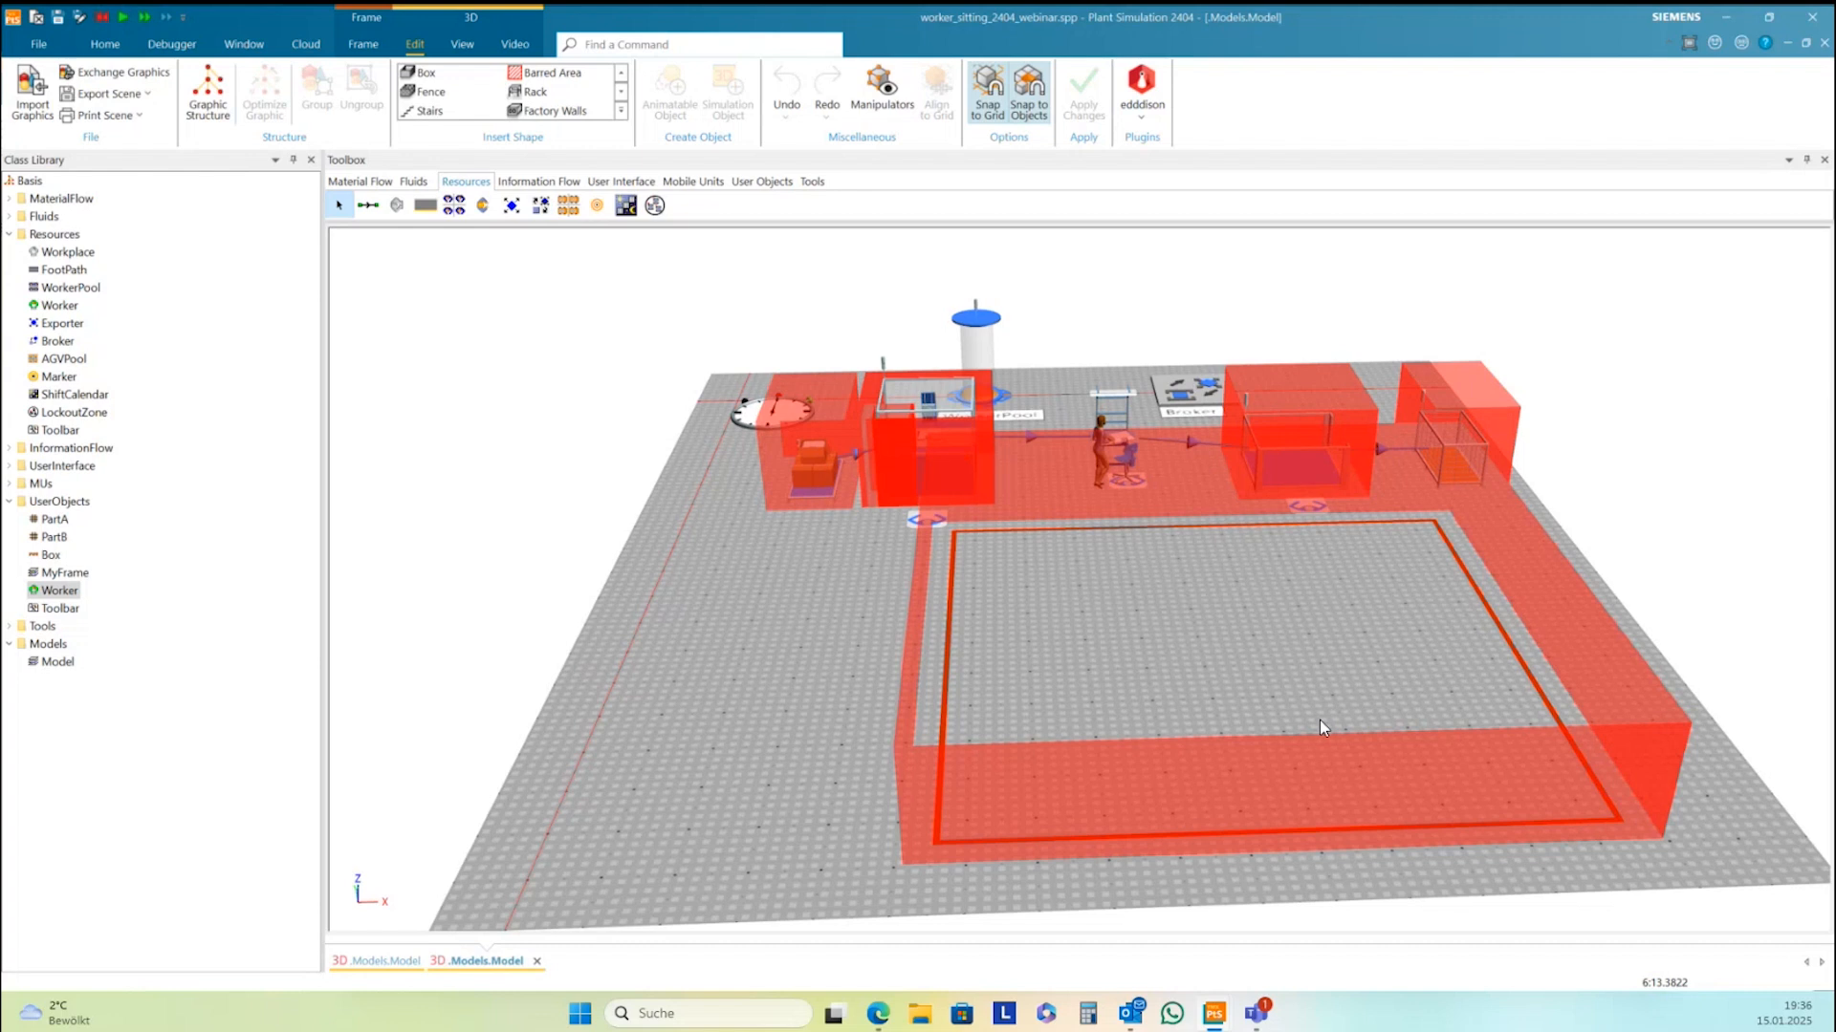
middle_drag(835, 643, 937, 676)
drag(1260, 373, 1282, 426)
click(975, 506)
middle_drag(937, 568, 927, 538)
right_drag(939, 564, 949, 459)
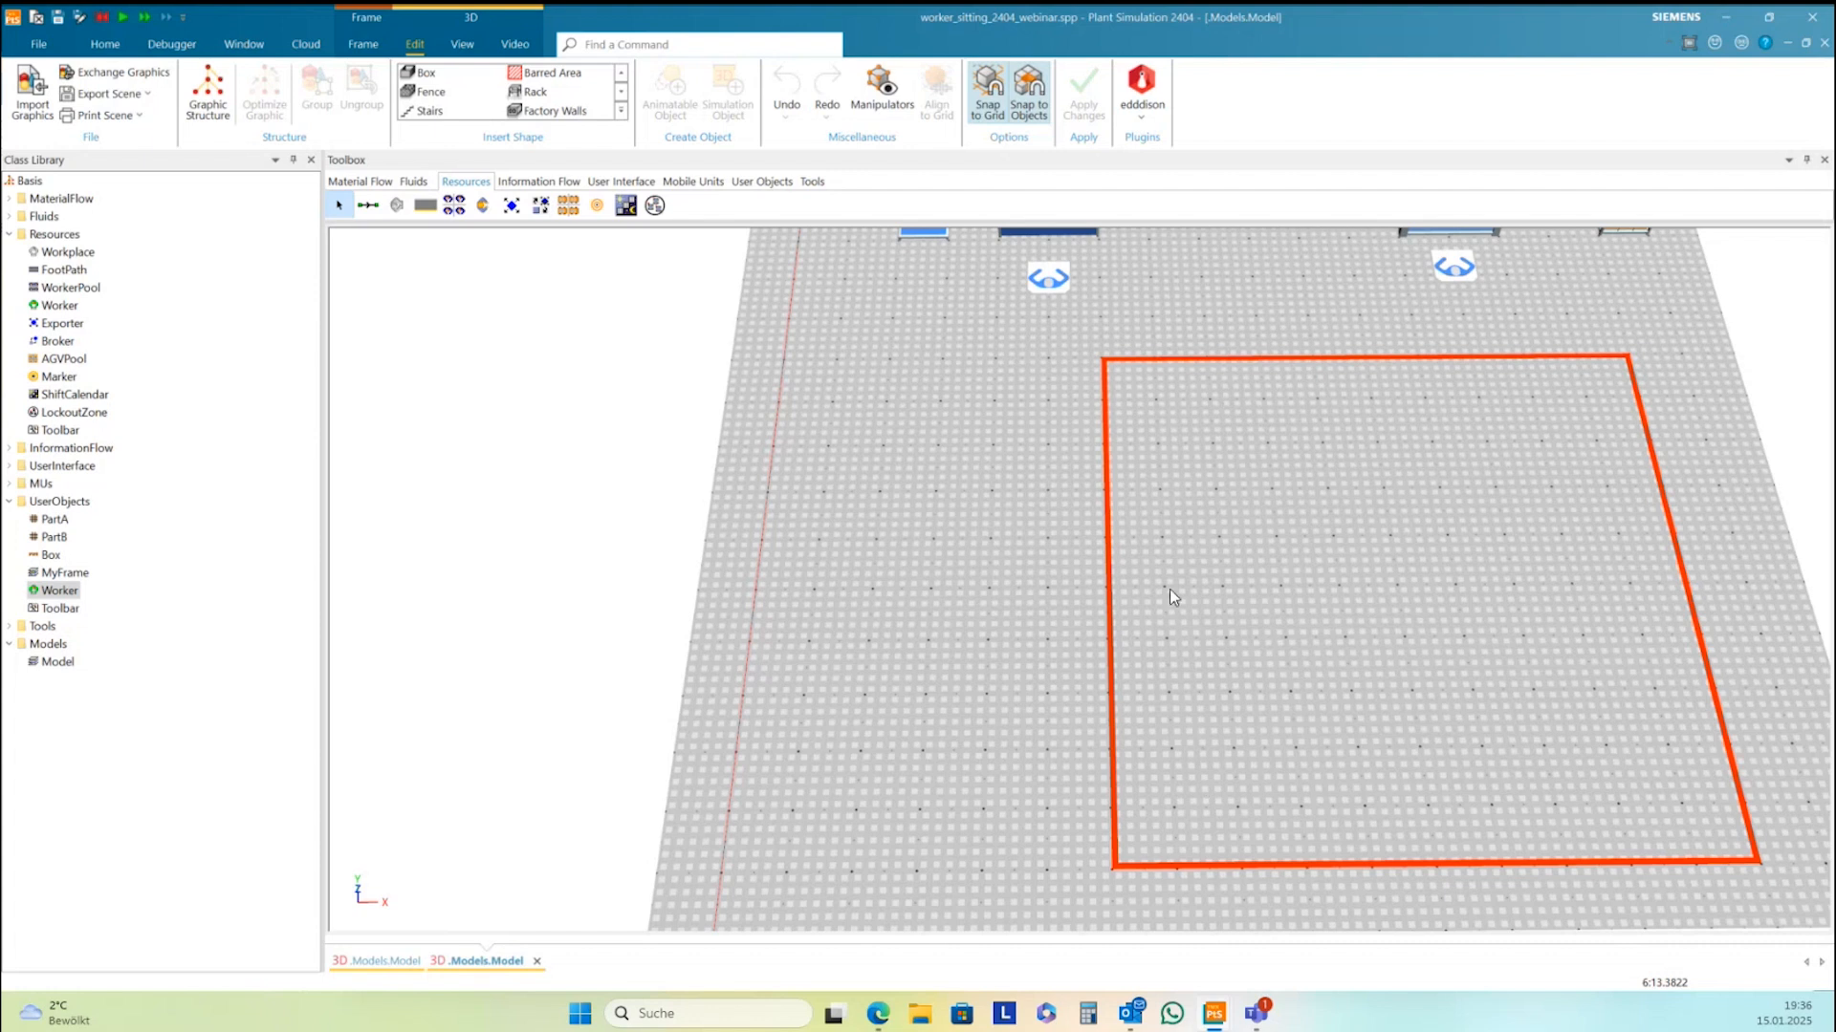
mouse_move(1297, 558)
middle_down()
mouse_move(1336, 520)
mouse_move(1303, 525)
middle_up()
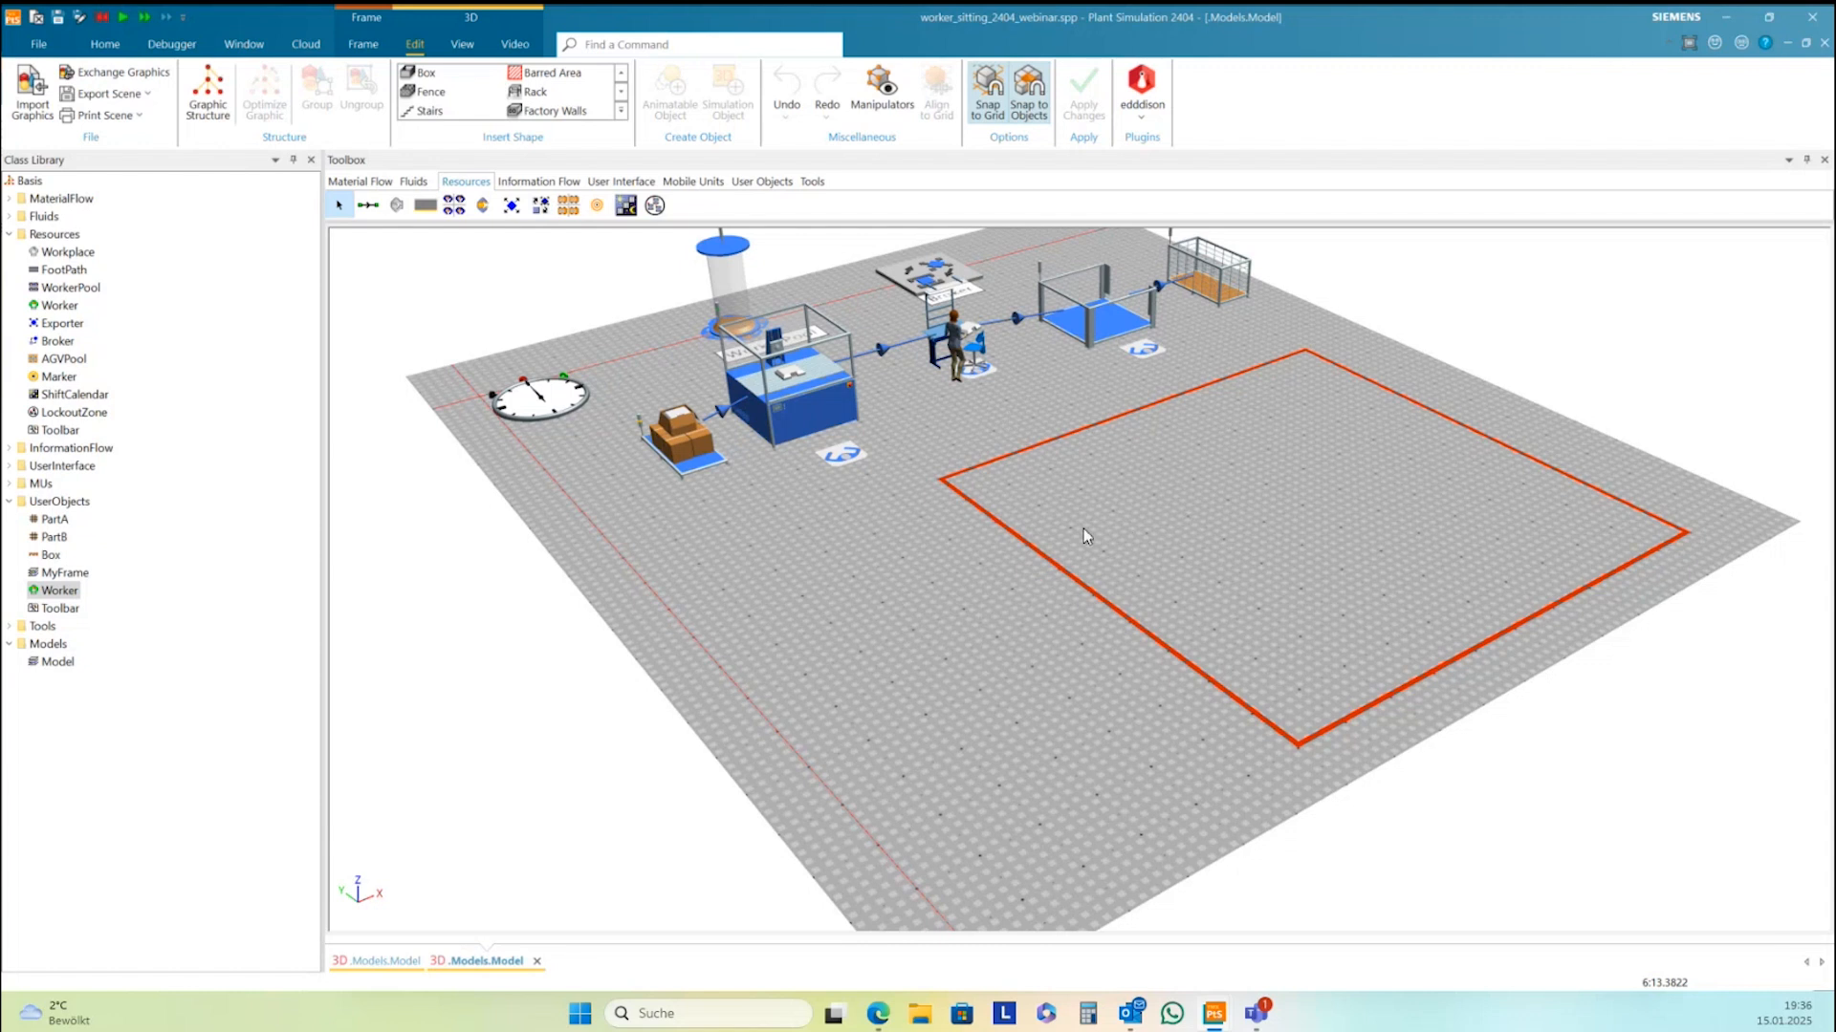
click(1098, 602)
click(1062, 625)
middle_drag(1223, 544, 1299, 546)
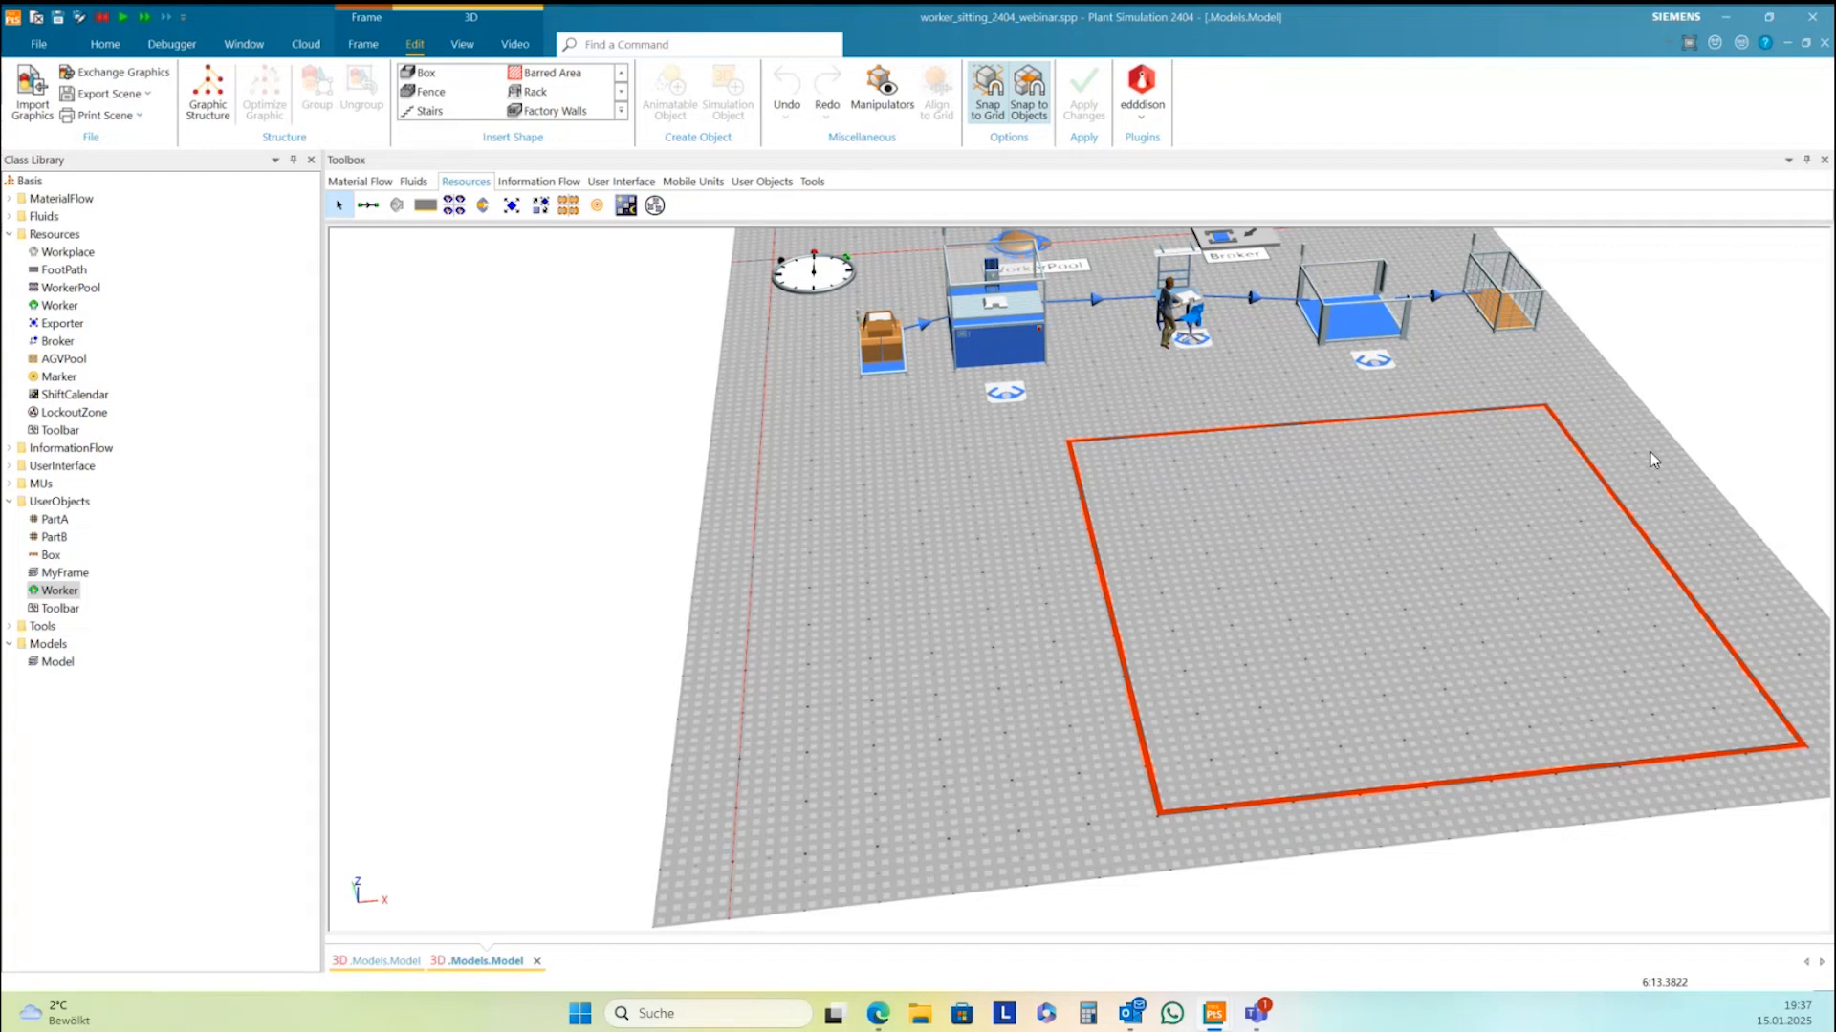
Delete the Default MU animation path in the worker's 3D properties and apply the change
mouse_move(1165, 319)
right_click(1164, 319)
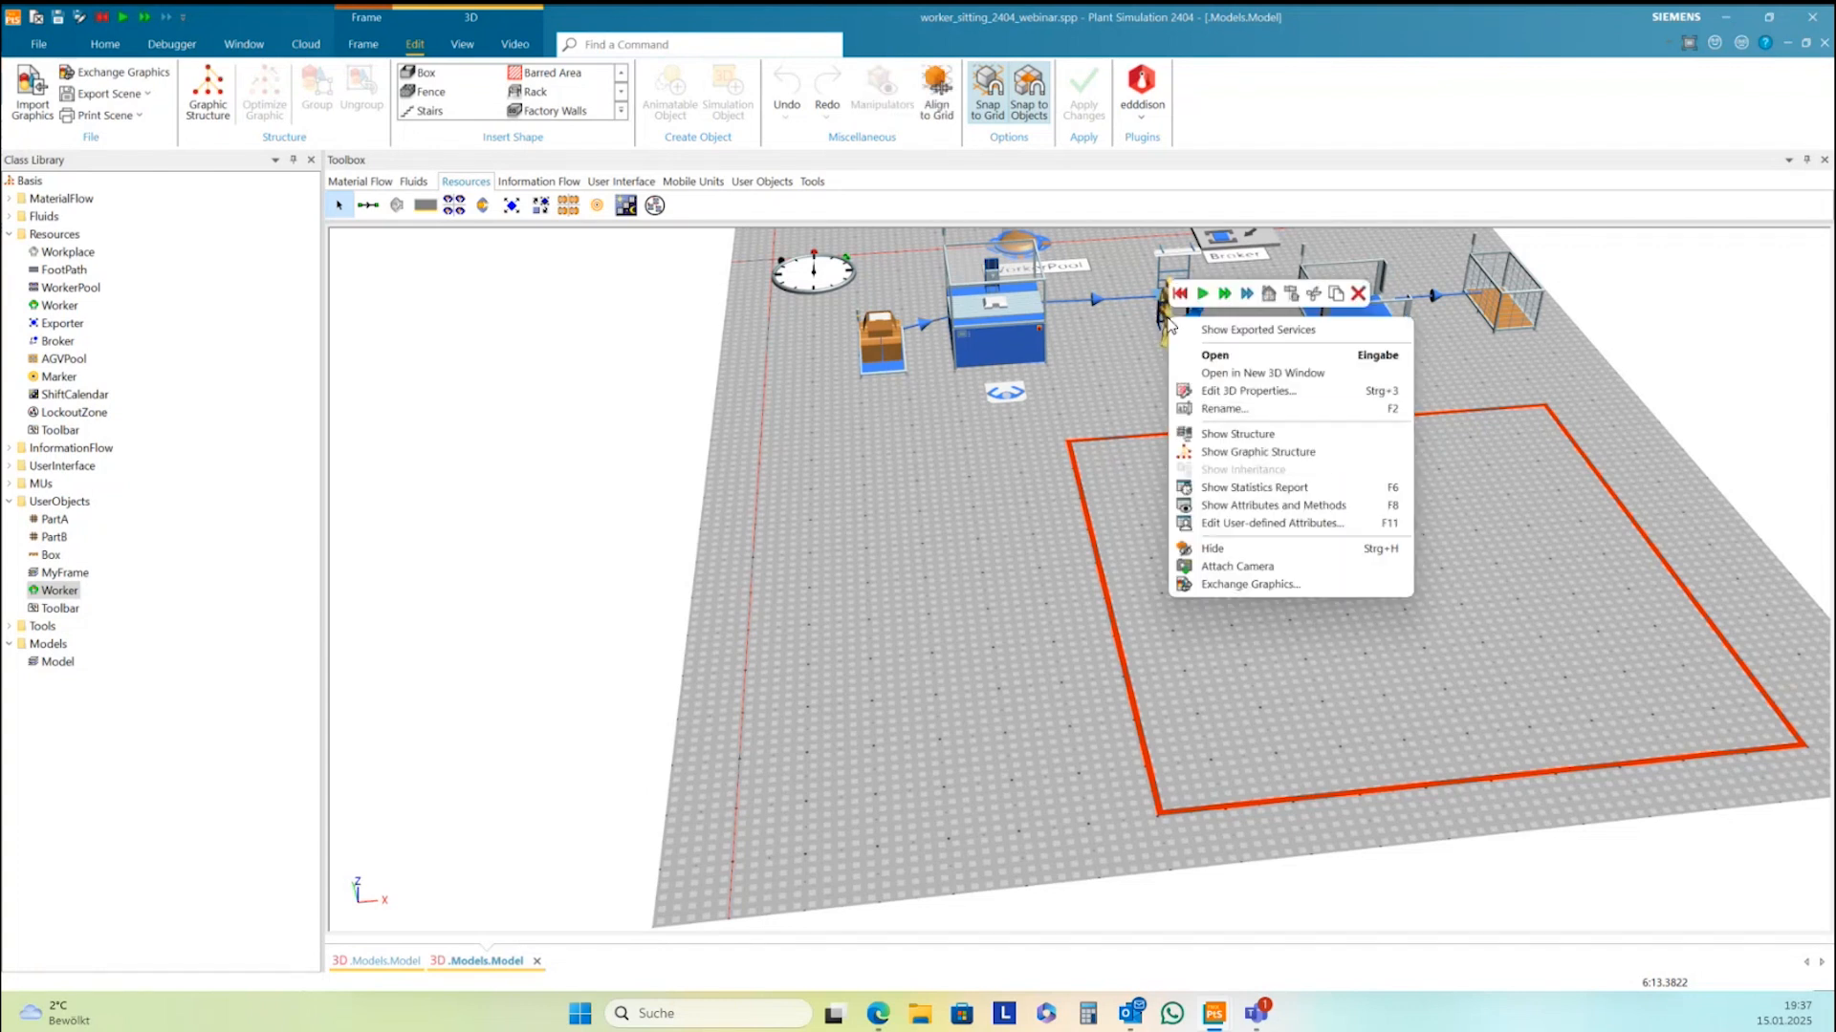
click(1233, 392)
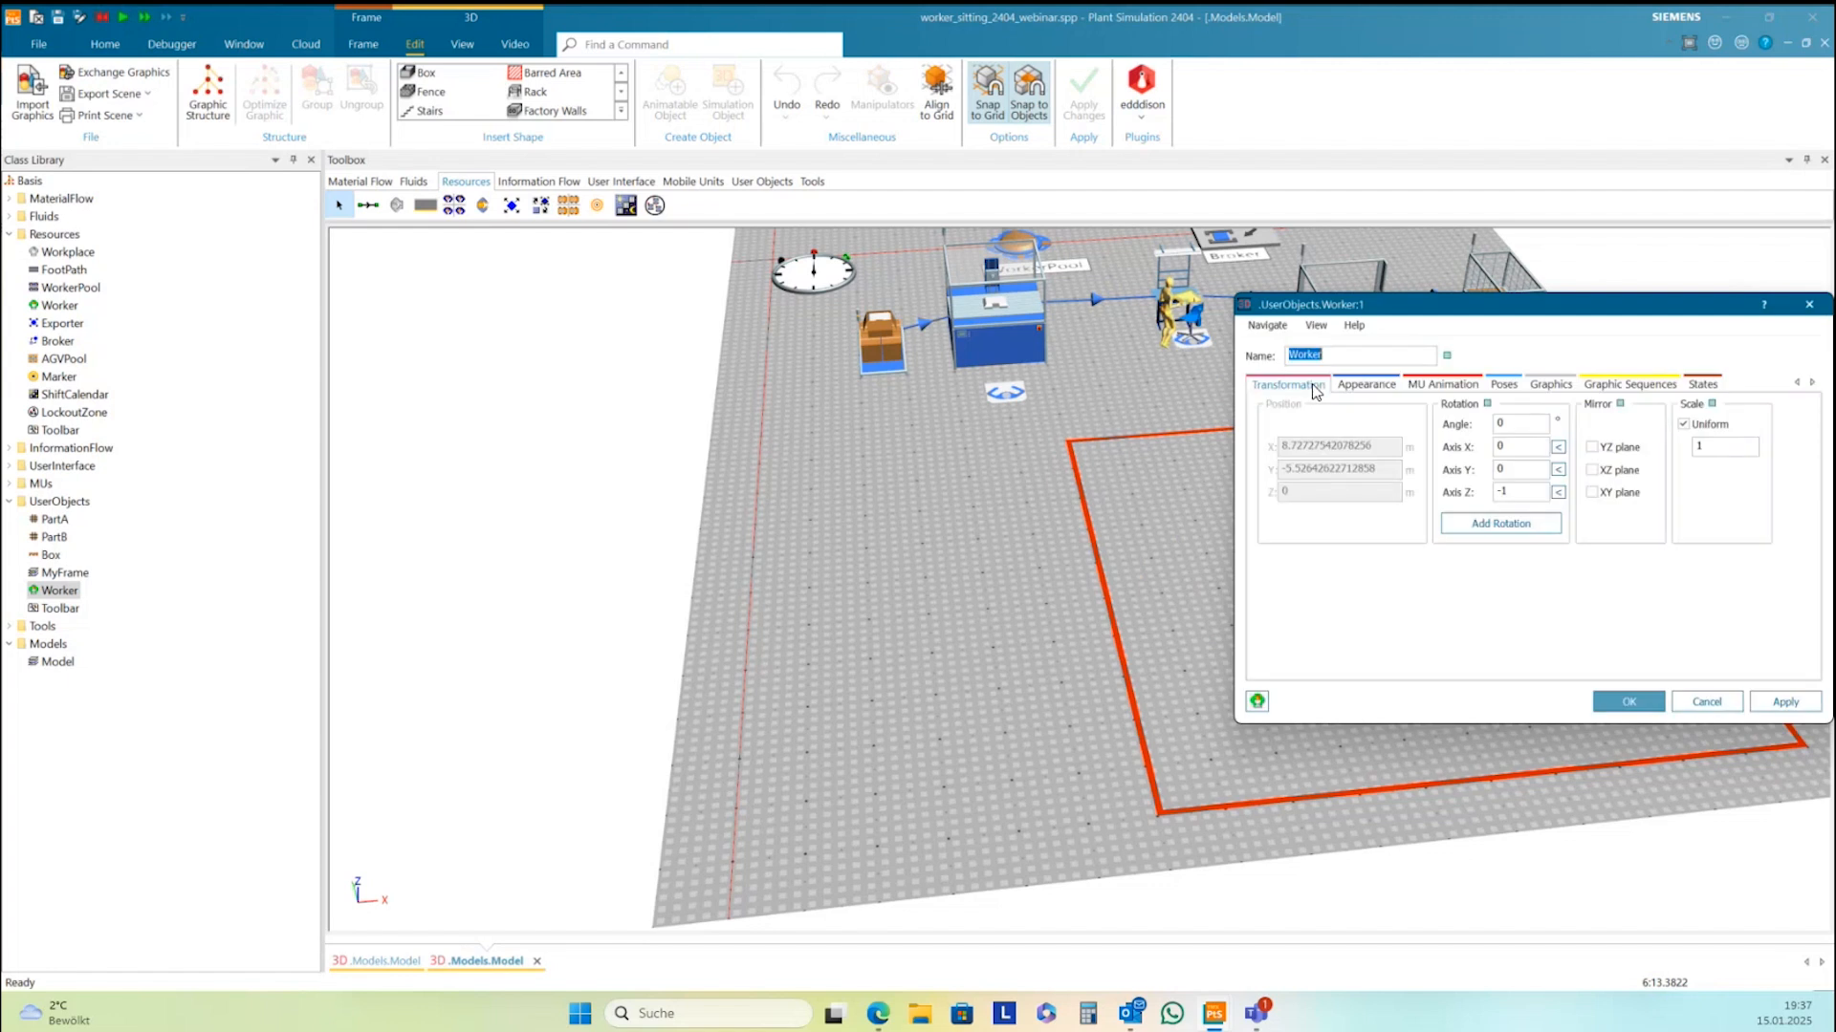
drag(1502, 297, 1418, 351)
click(1358, 439)
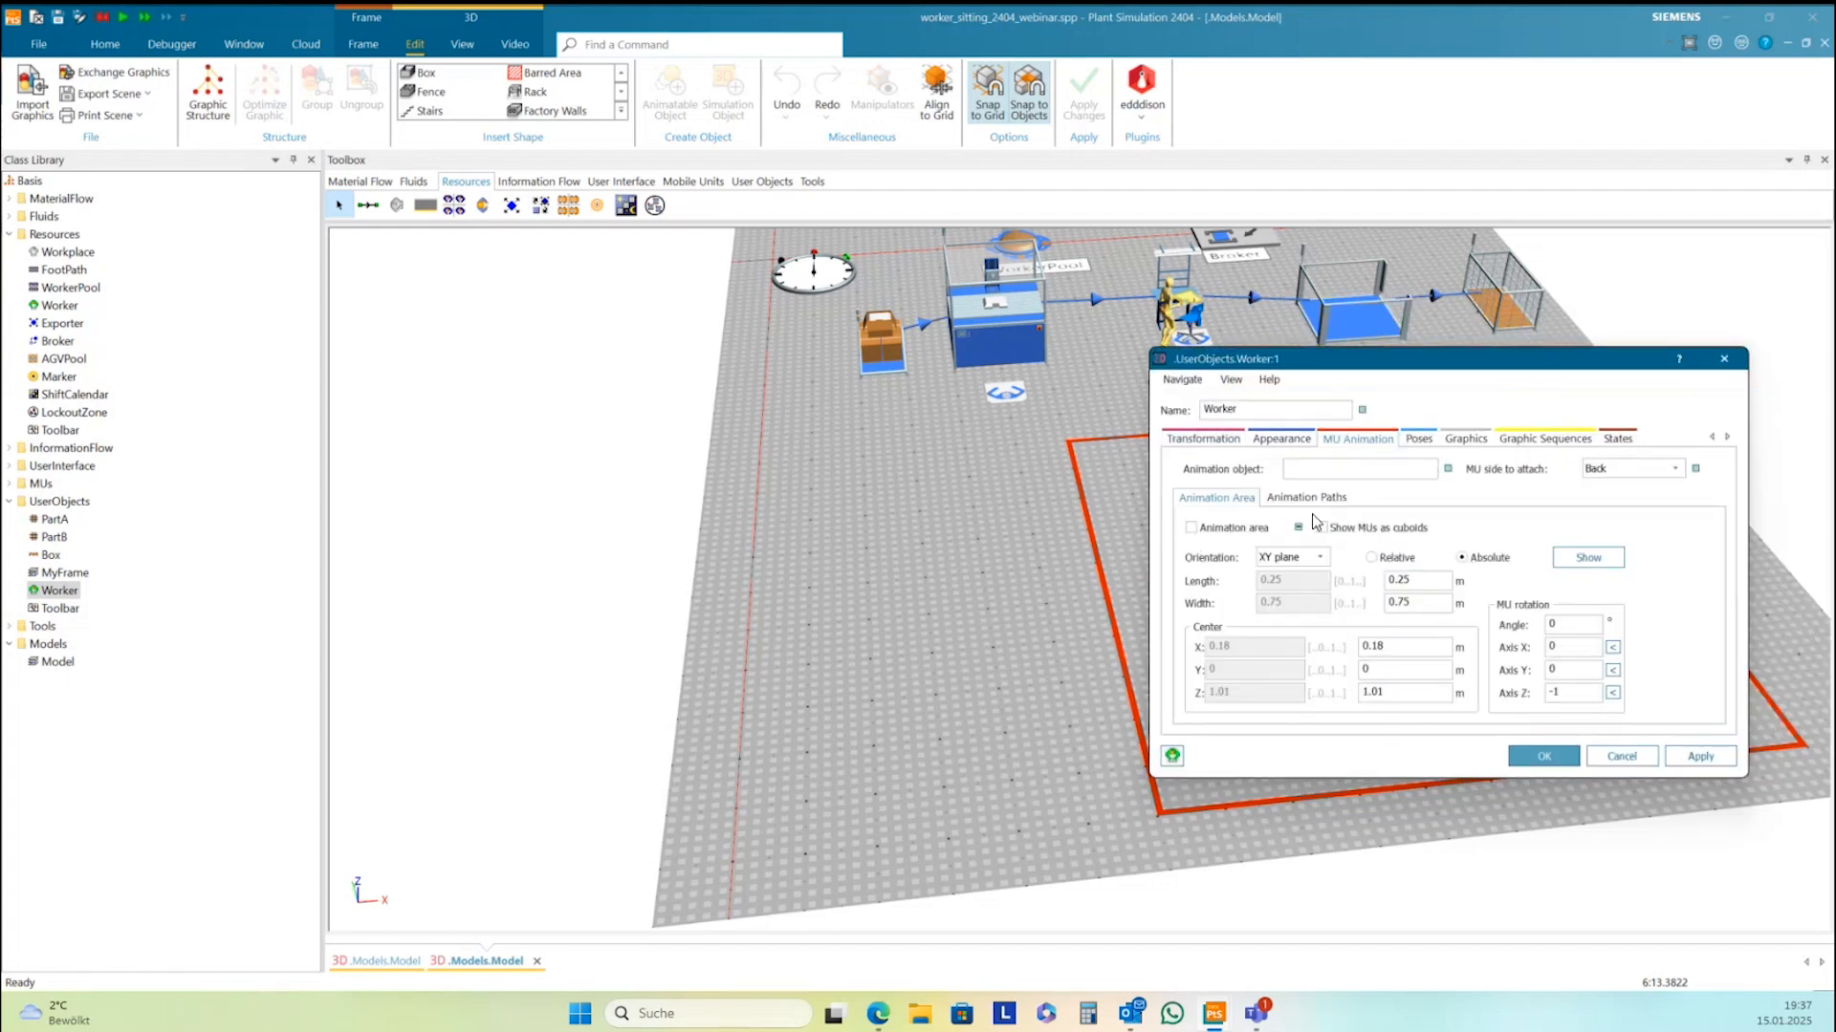
click(1303, 498)
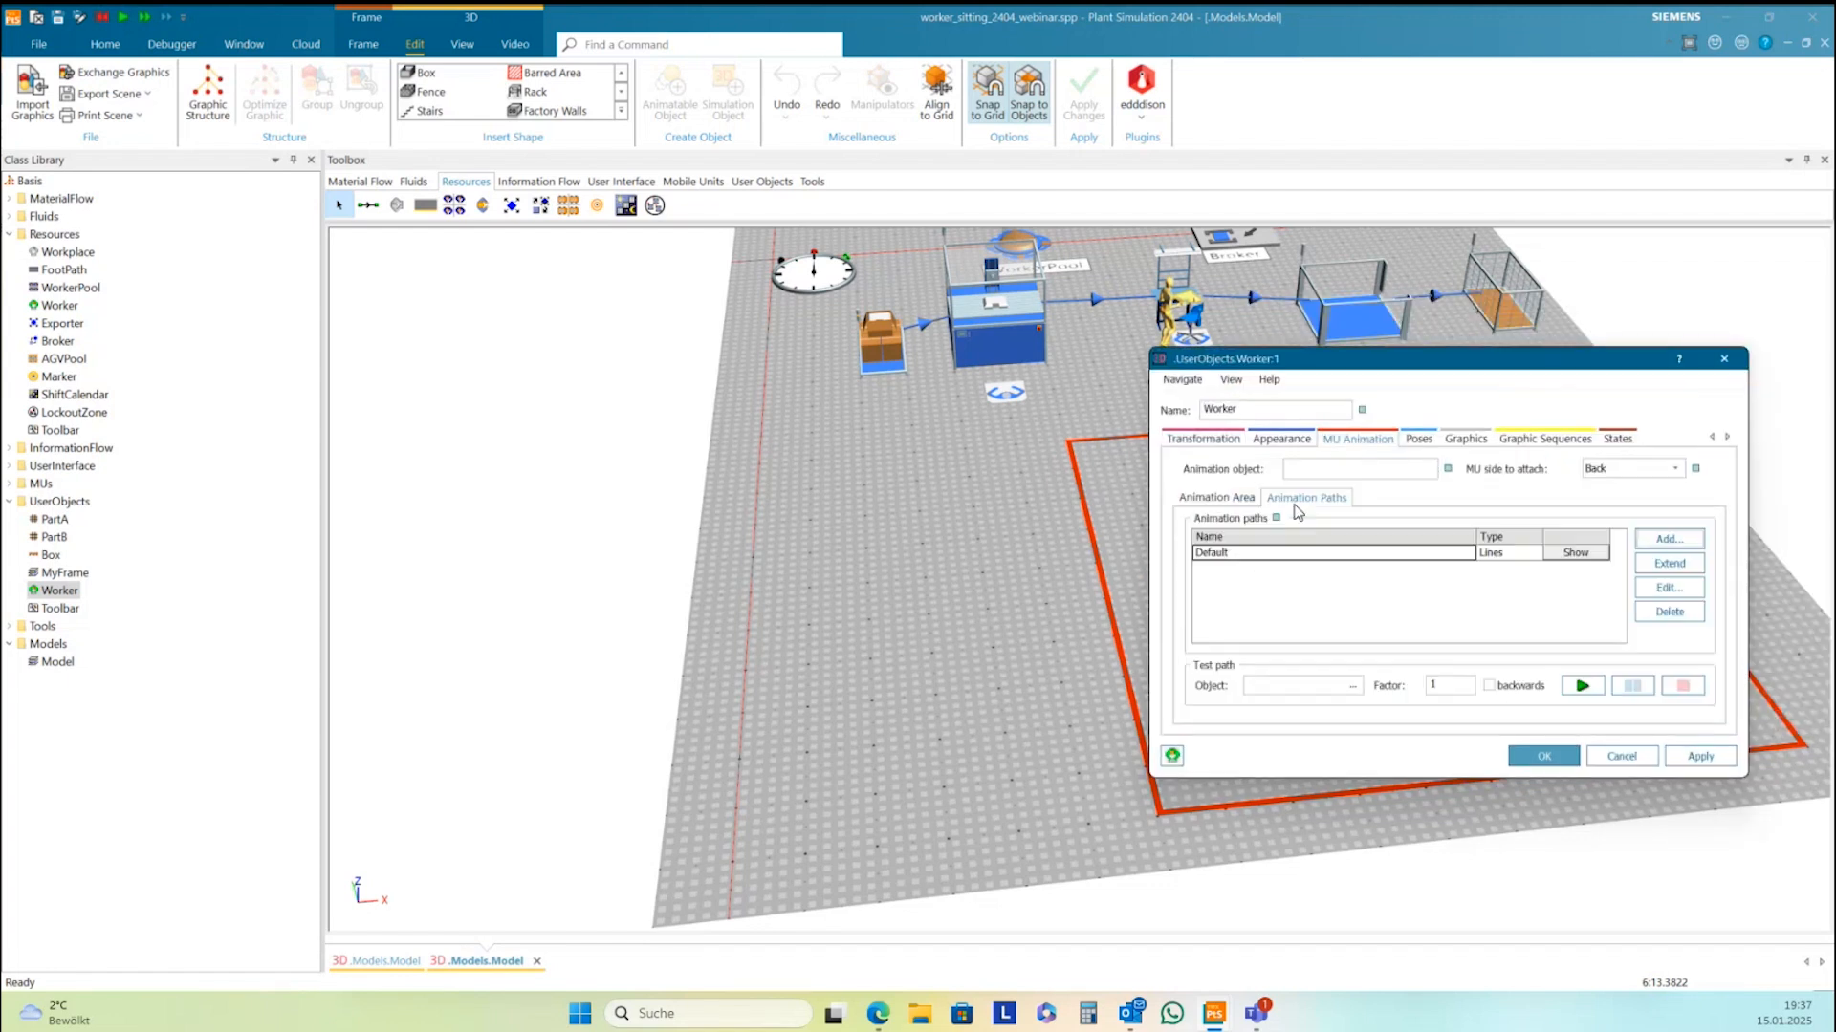
click(1669, 611)
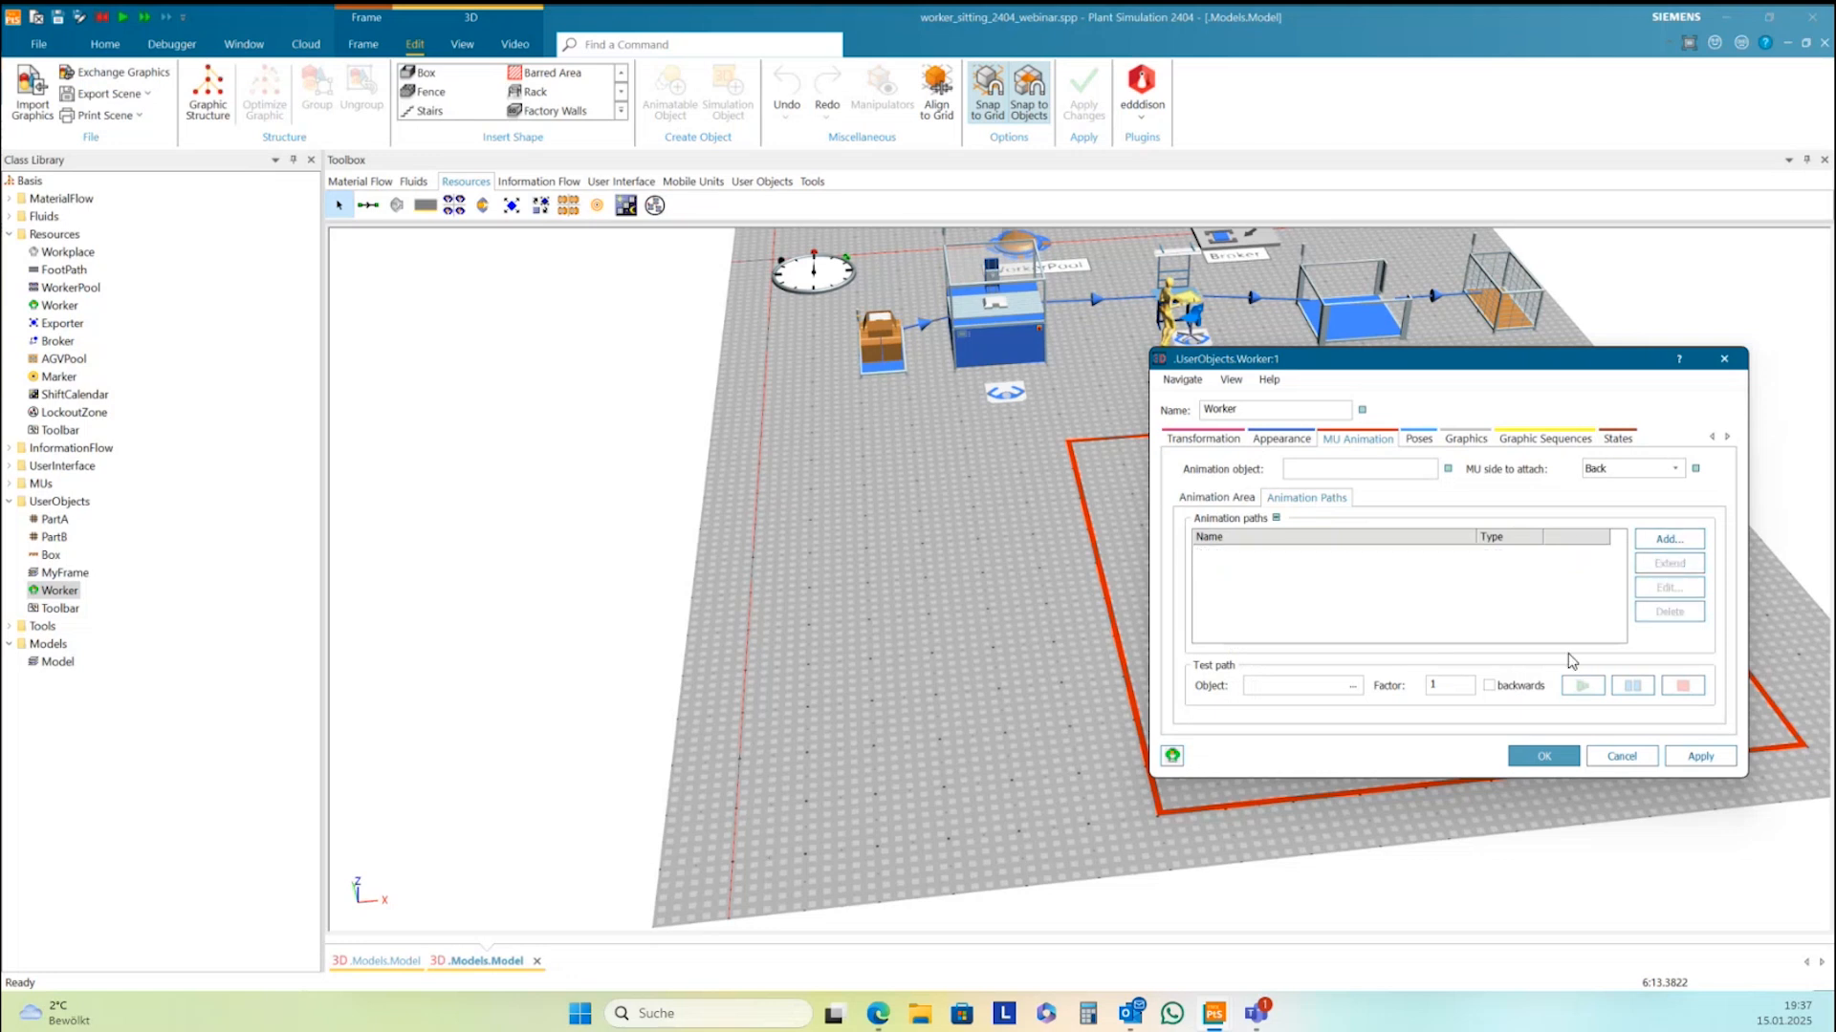
click(1707, 763)
Examine the worker beside the chair and the part lying on the Station, and close the worker's 3D properties
scroll(1152, 335, up, 6)
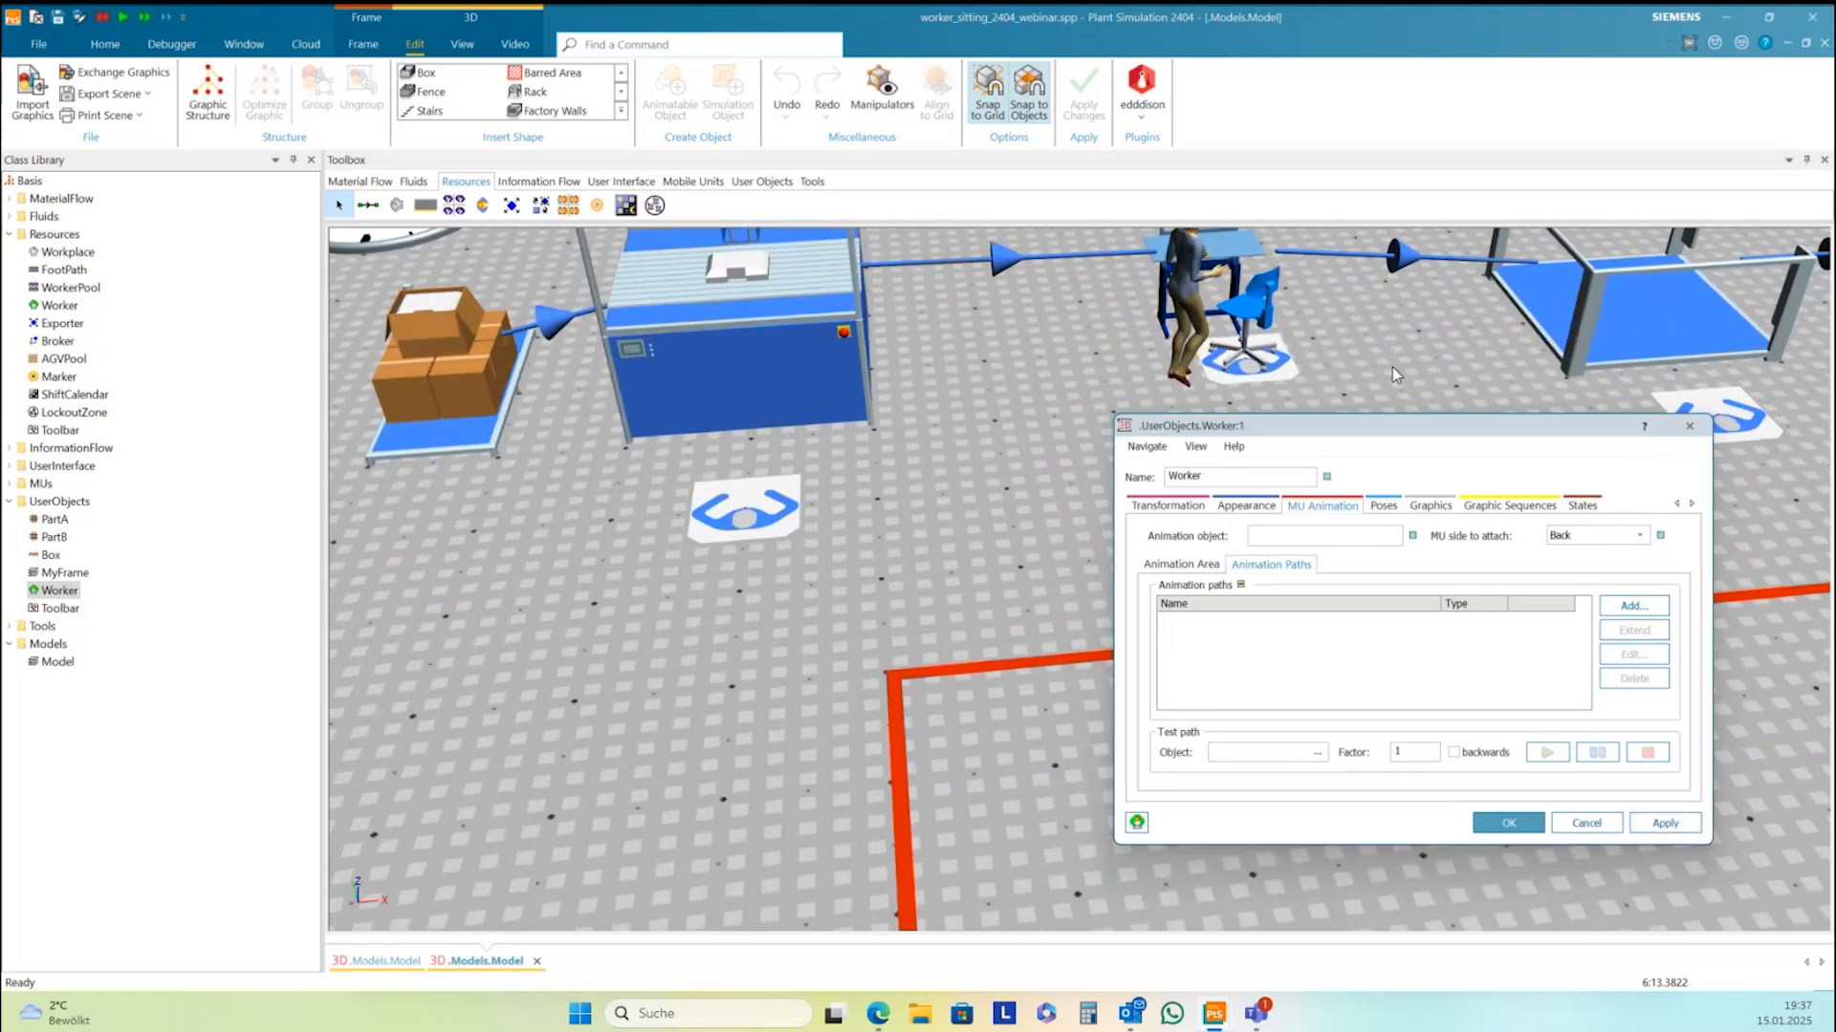
mouse_move(1390, 368)
right_down()
mouse_move(1368, 332)
mouse_move(1367, 392)
right_up()
mouse_move(1367, 392)
middle_down()
mouse_move(1346, 379)
mouse_move(1391, 366)
middle_up()
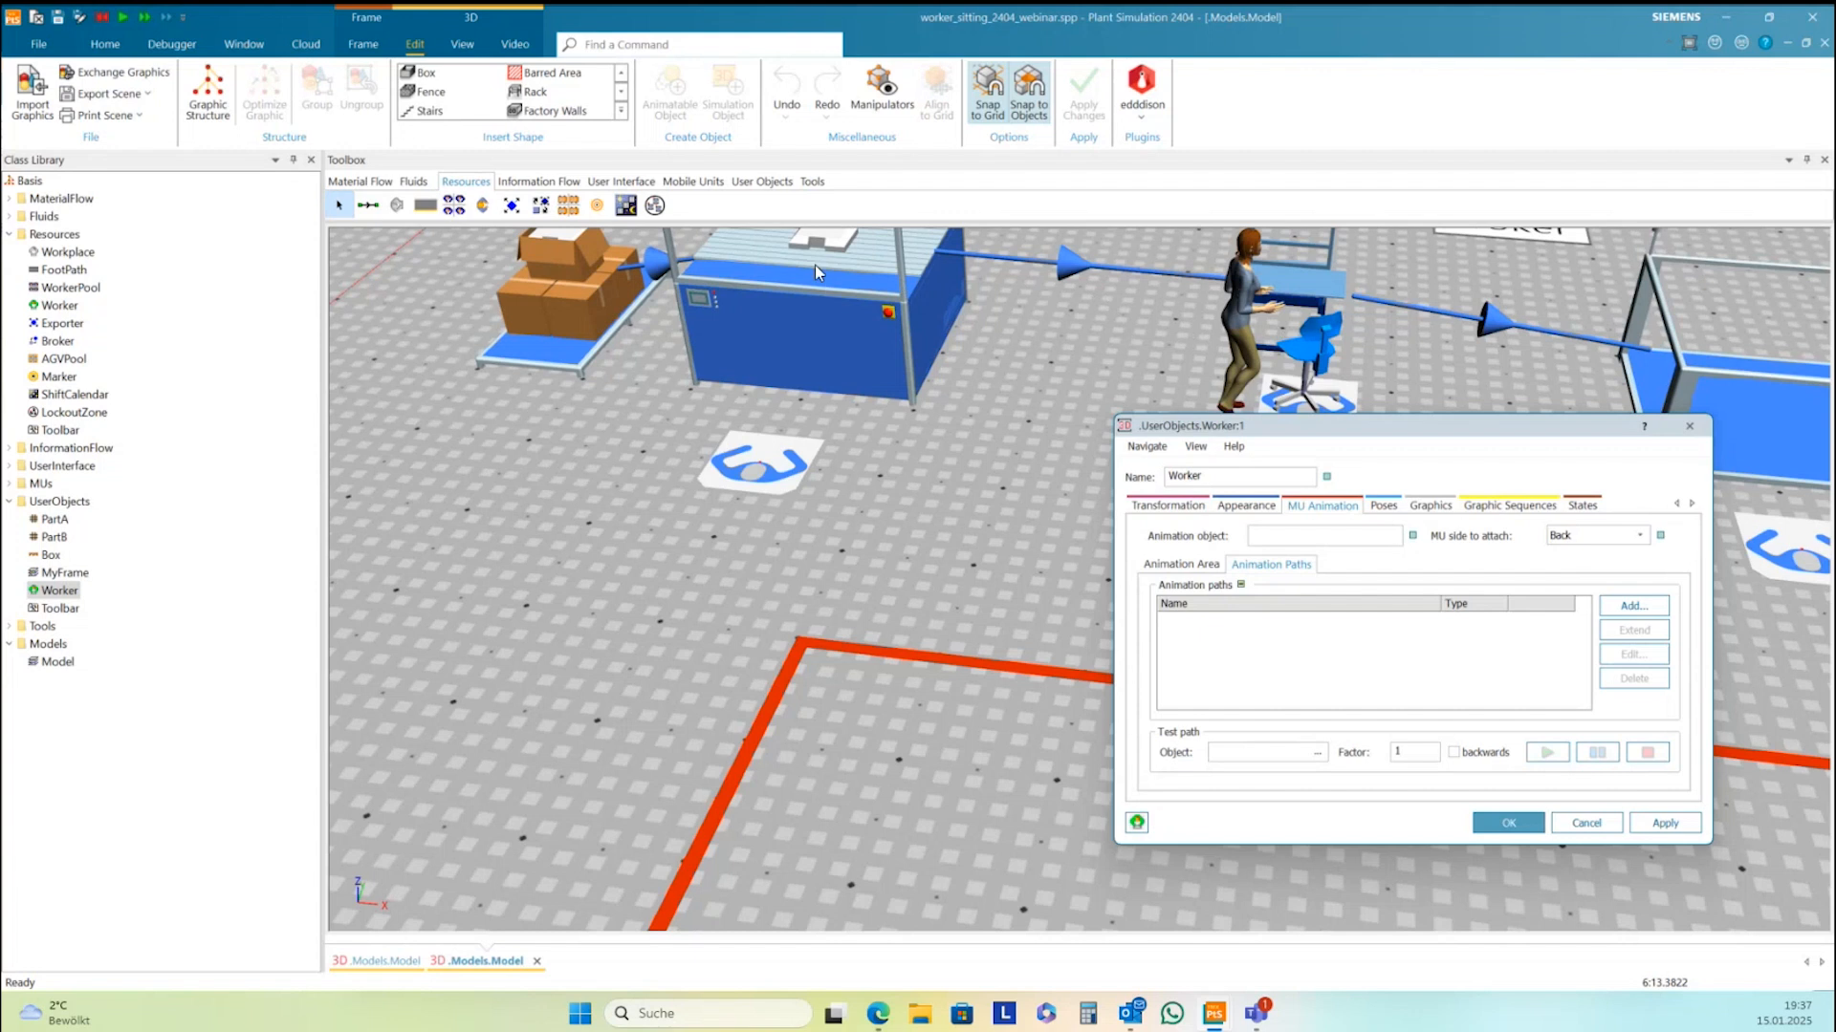
click(859, 297)
middle_drag(859, 298, 827, 290)
click(899, 309)
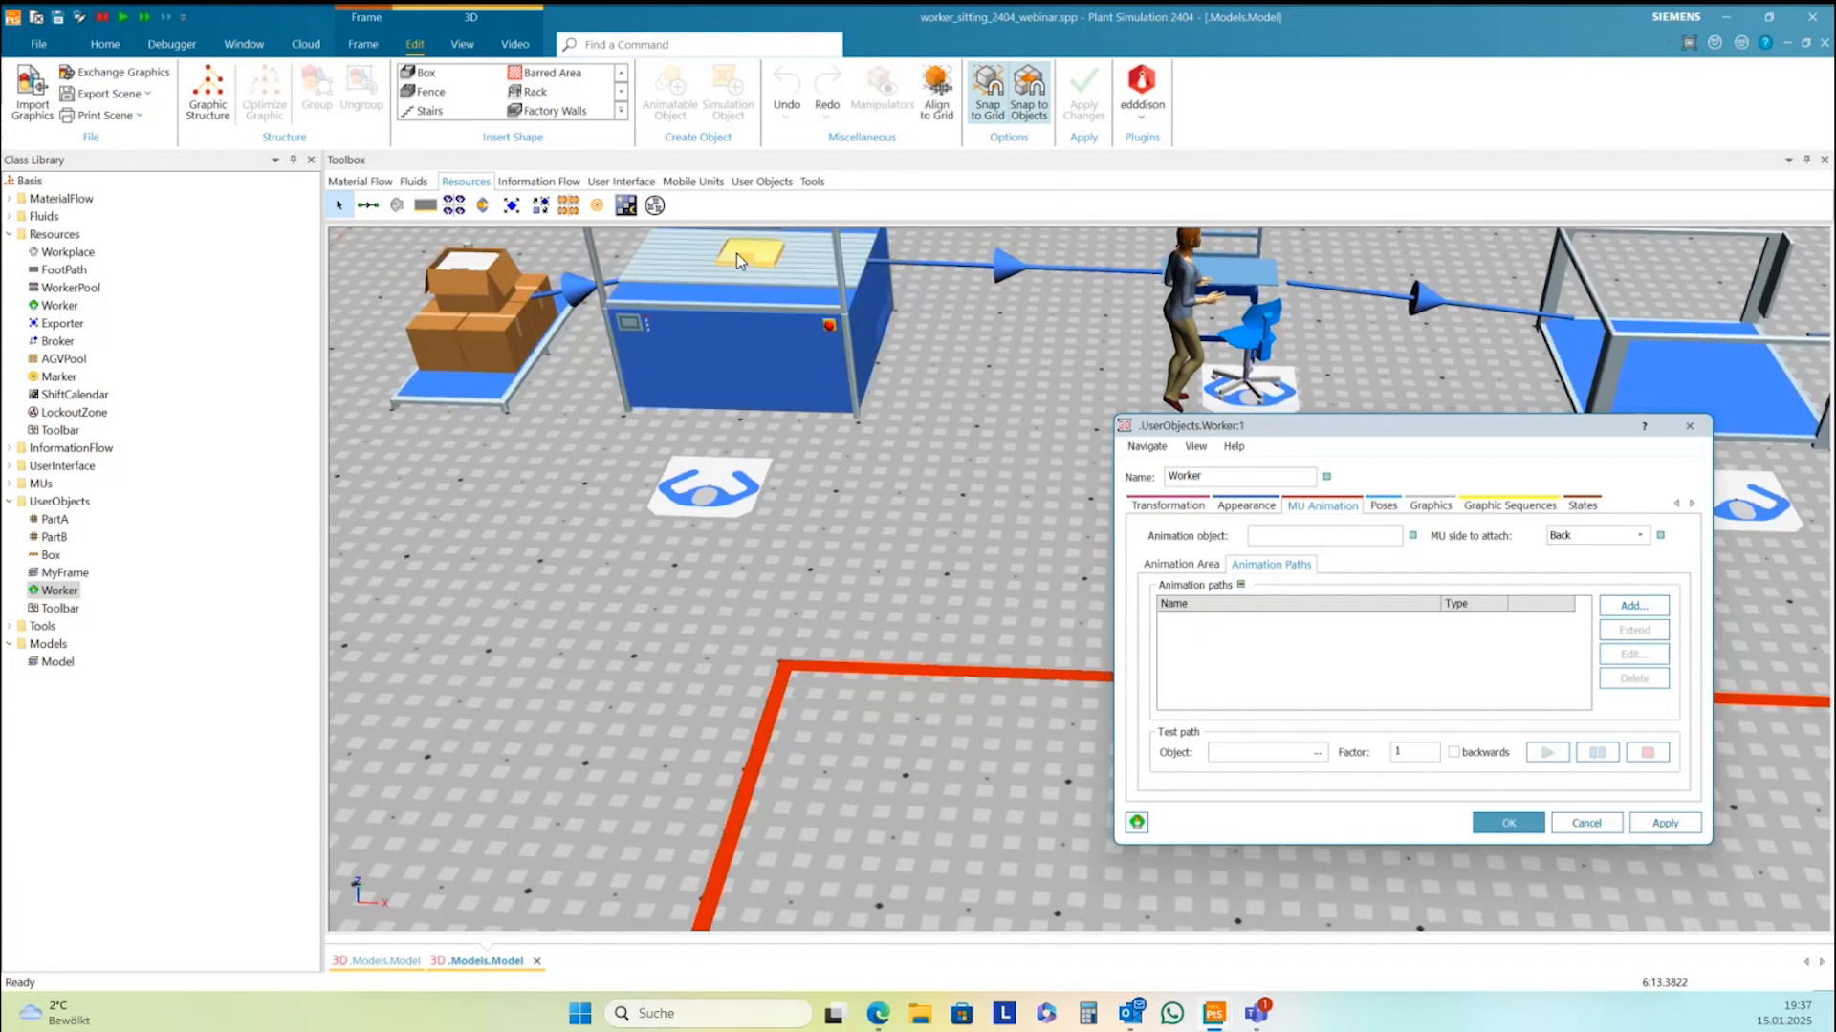
click(901, 306)
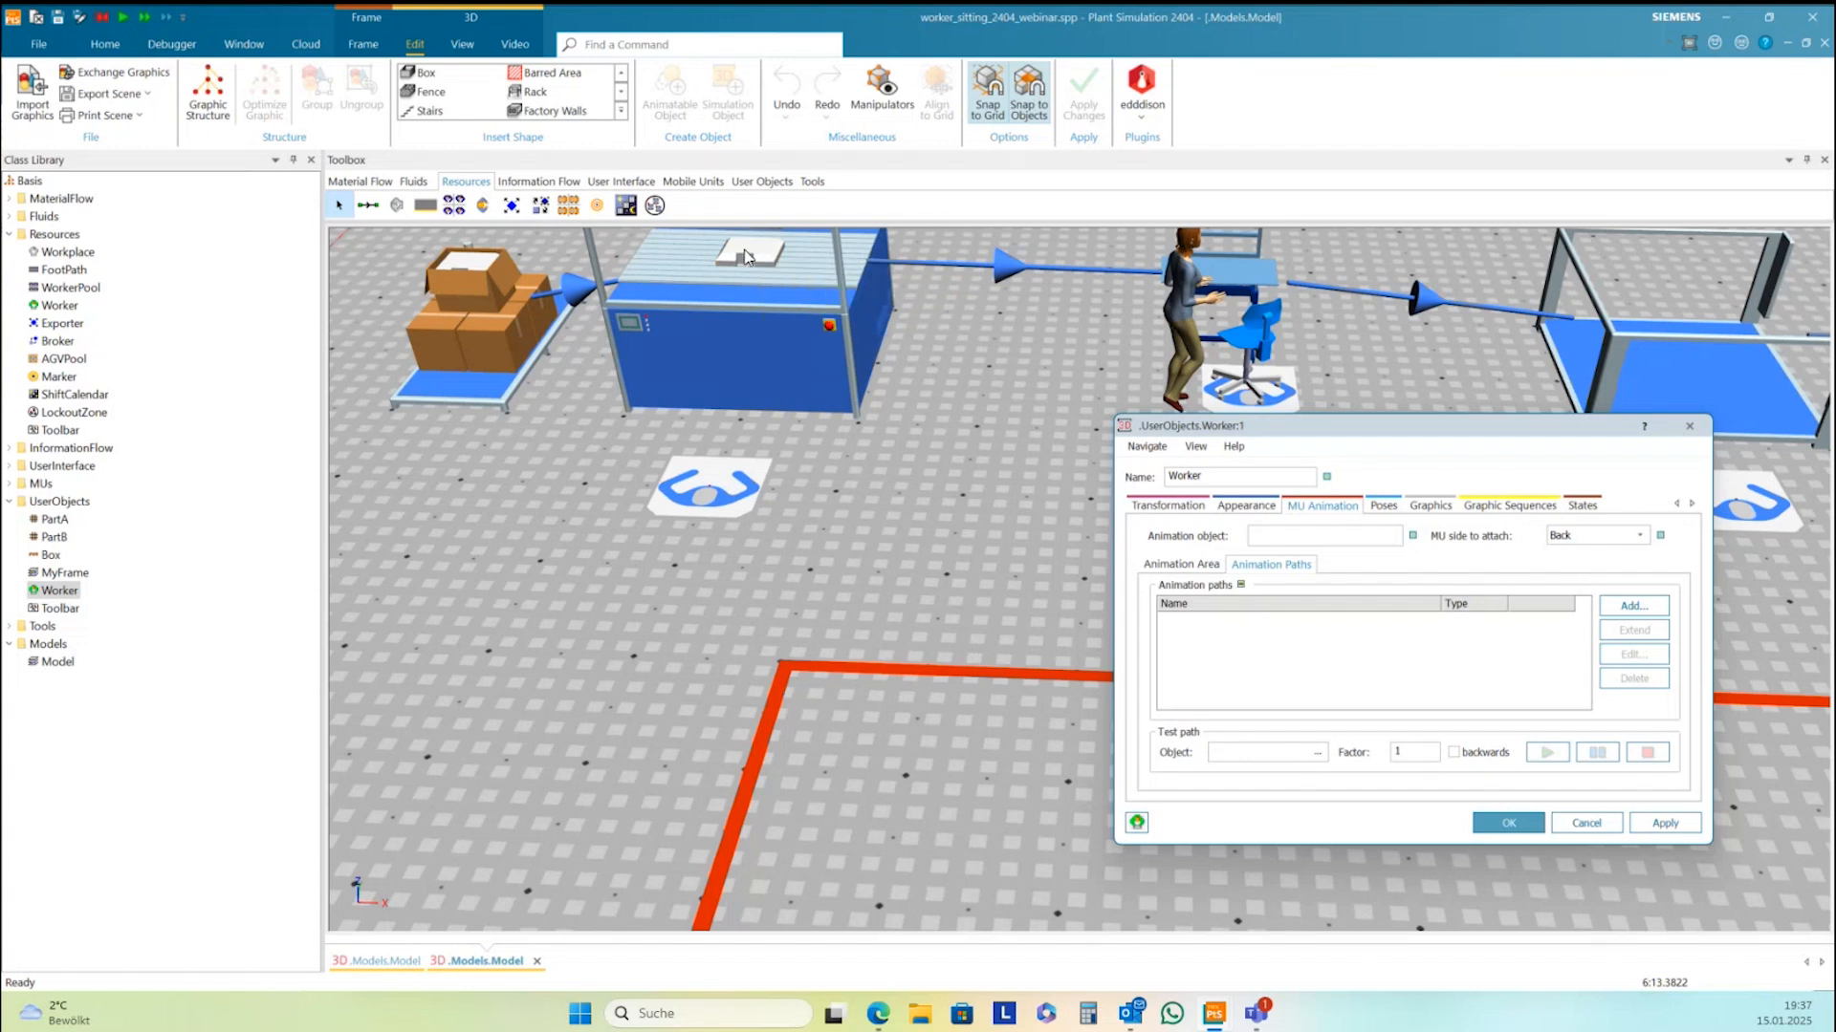
mouse_move(747, 258)
click(1508, 822)
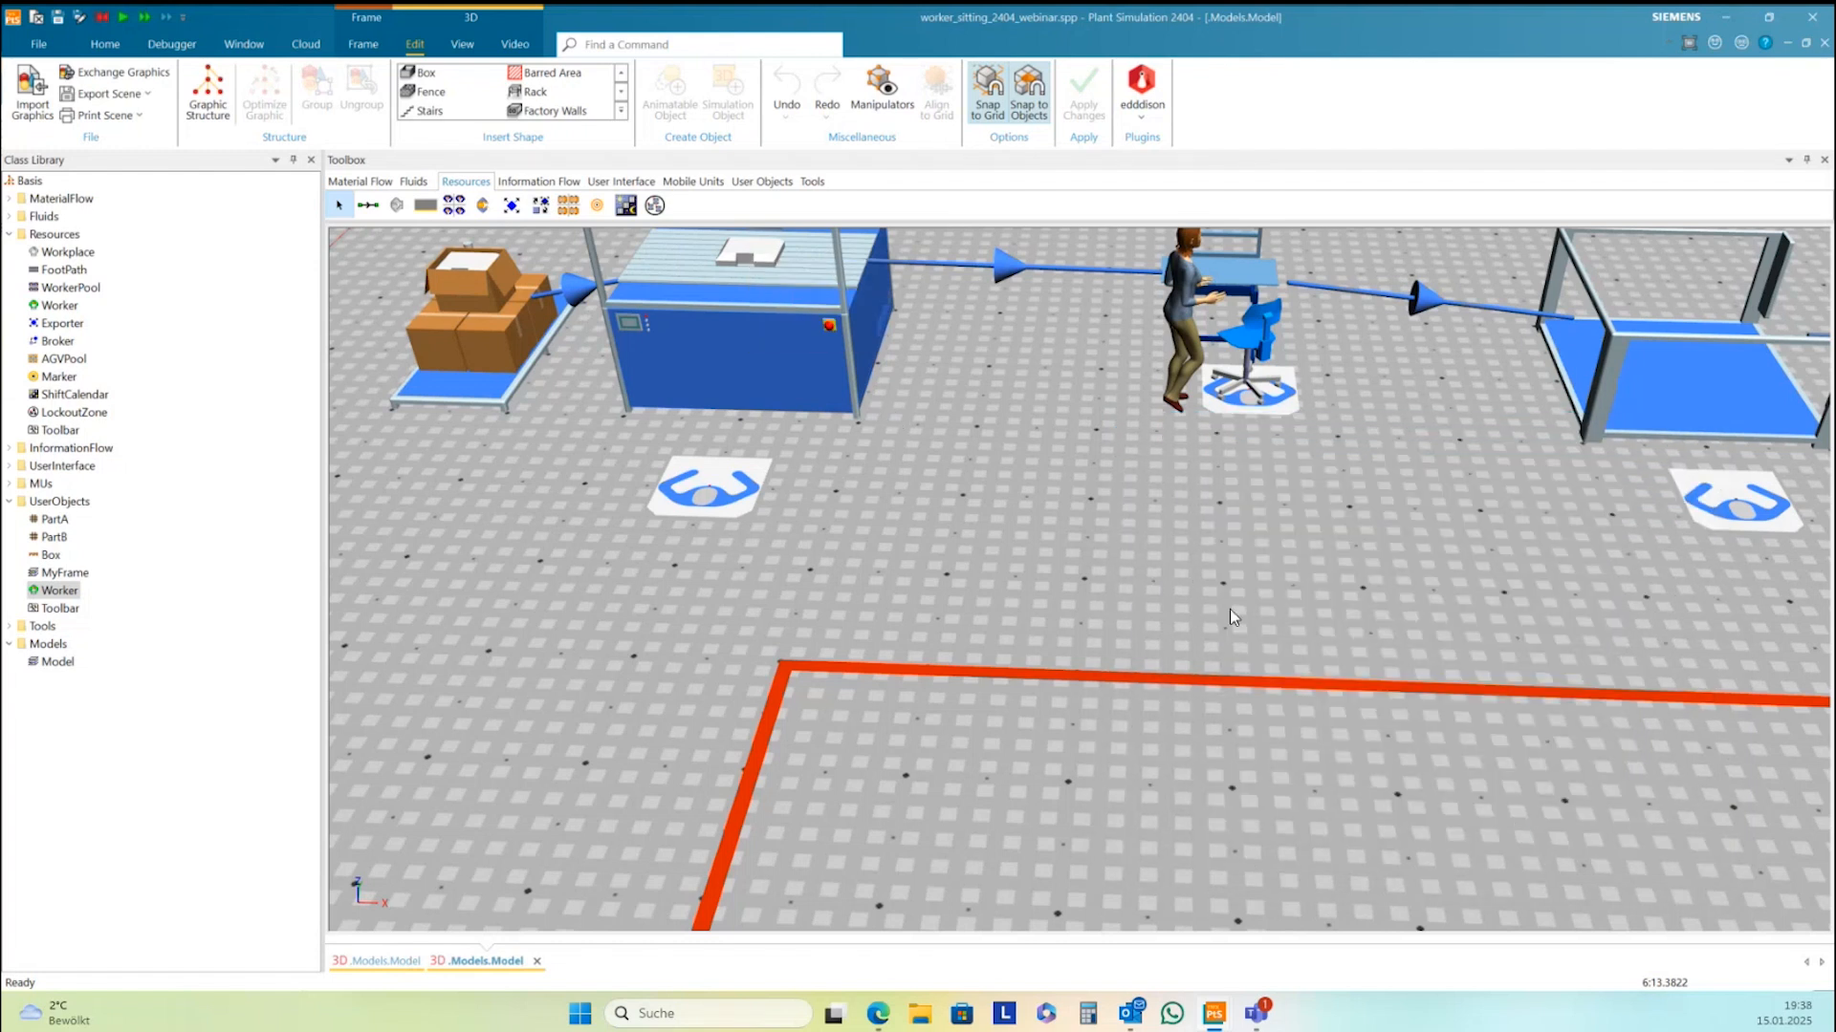
Point out the part lying on the Station by selecting it, and clear the selection
drag(1129, 509, 1394, 532)
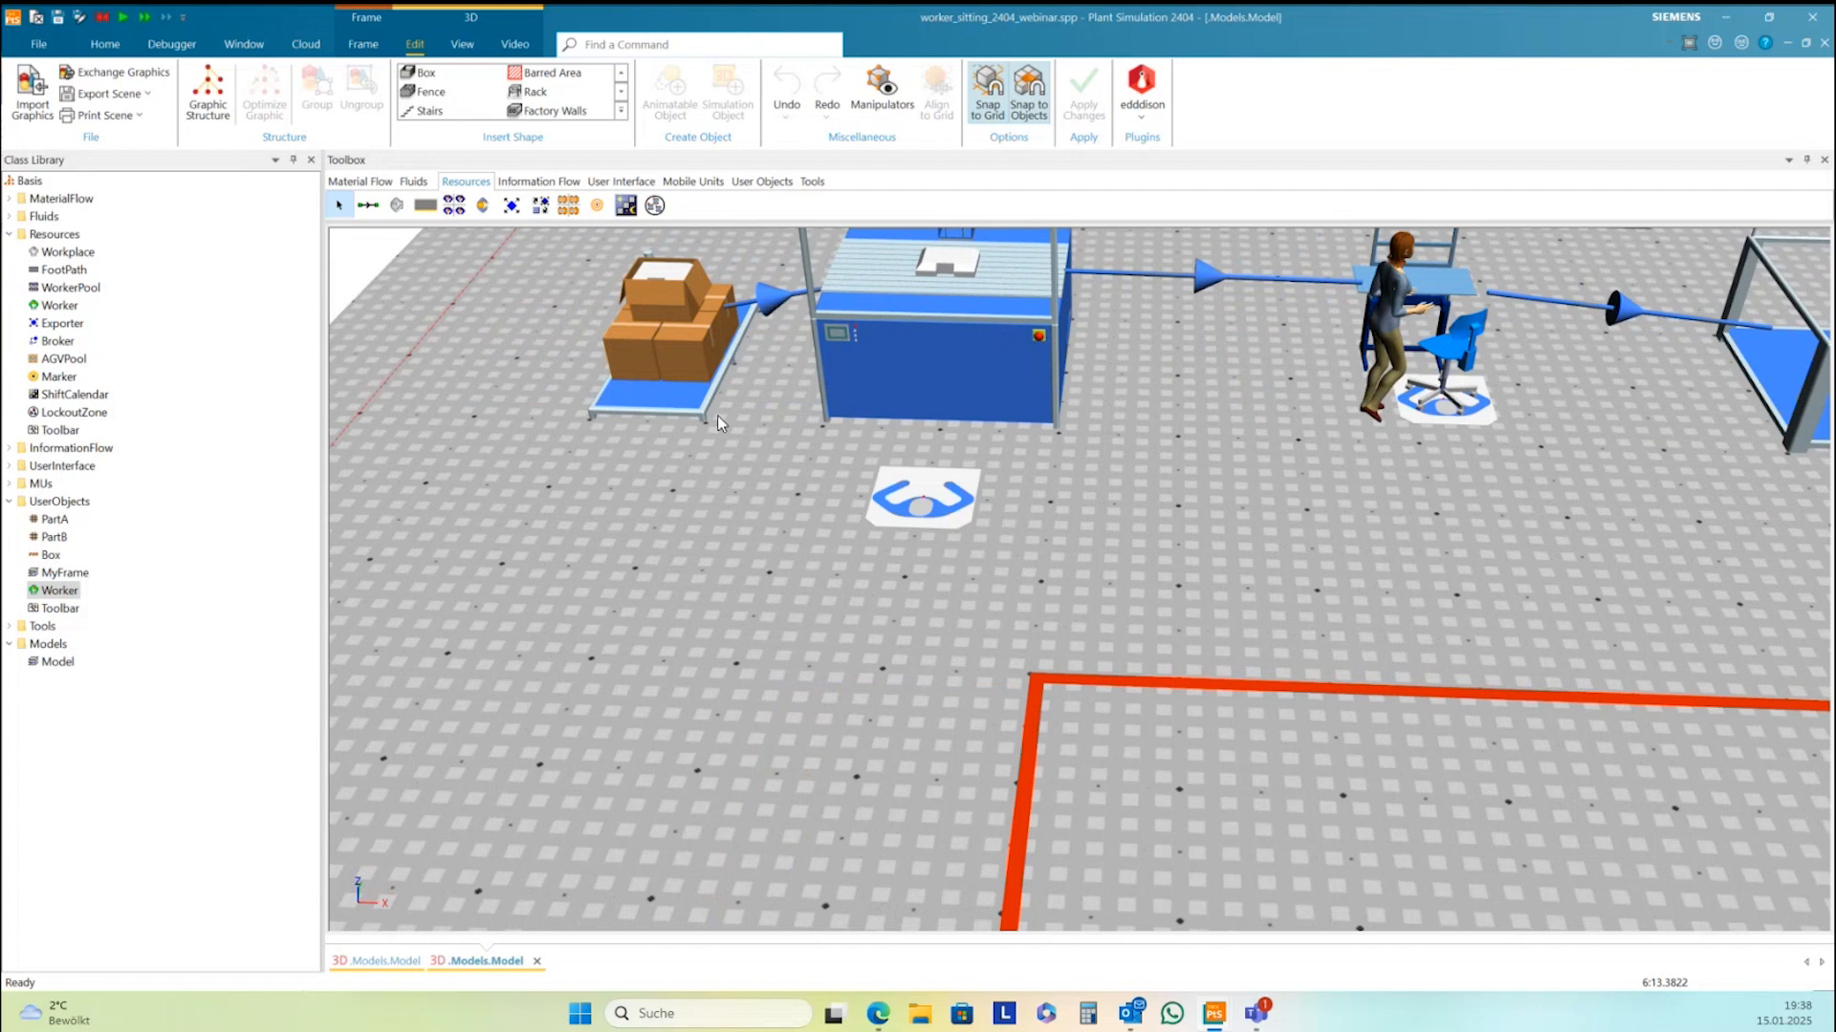
click(941, 253)
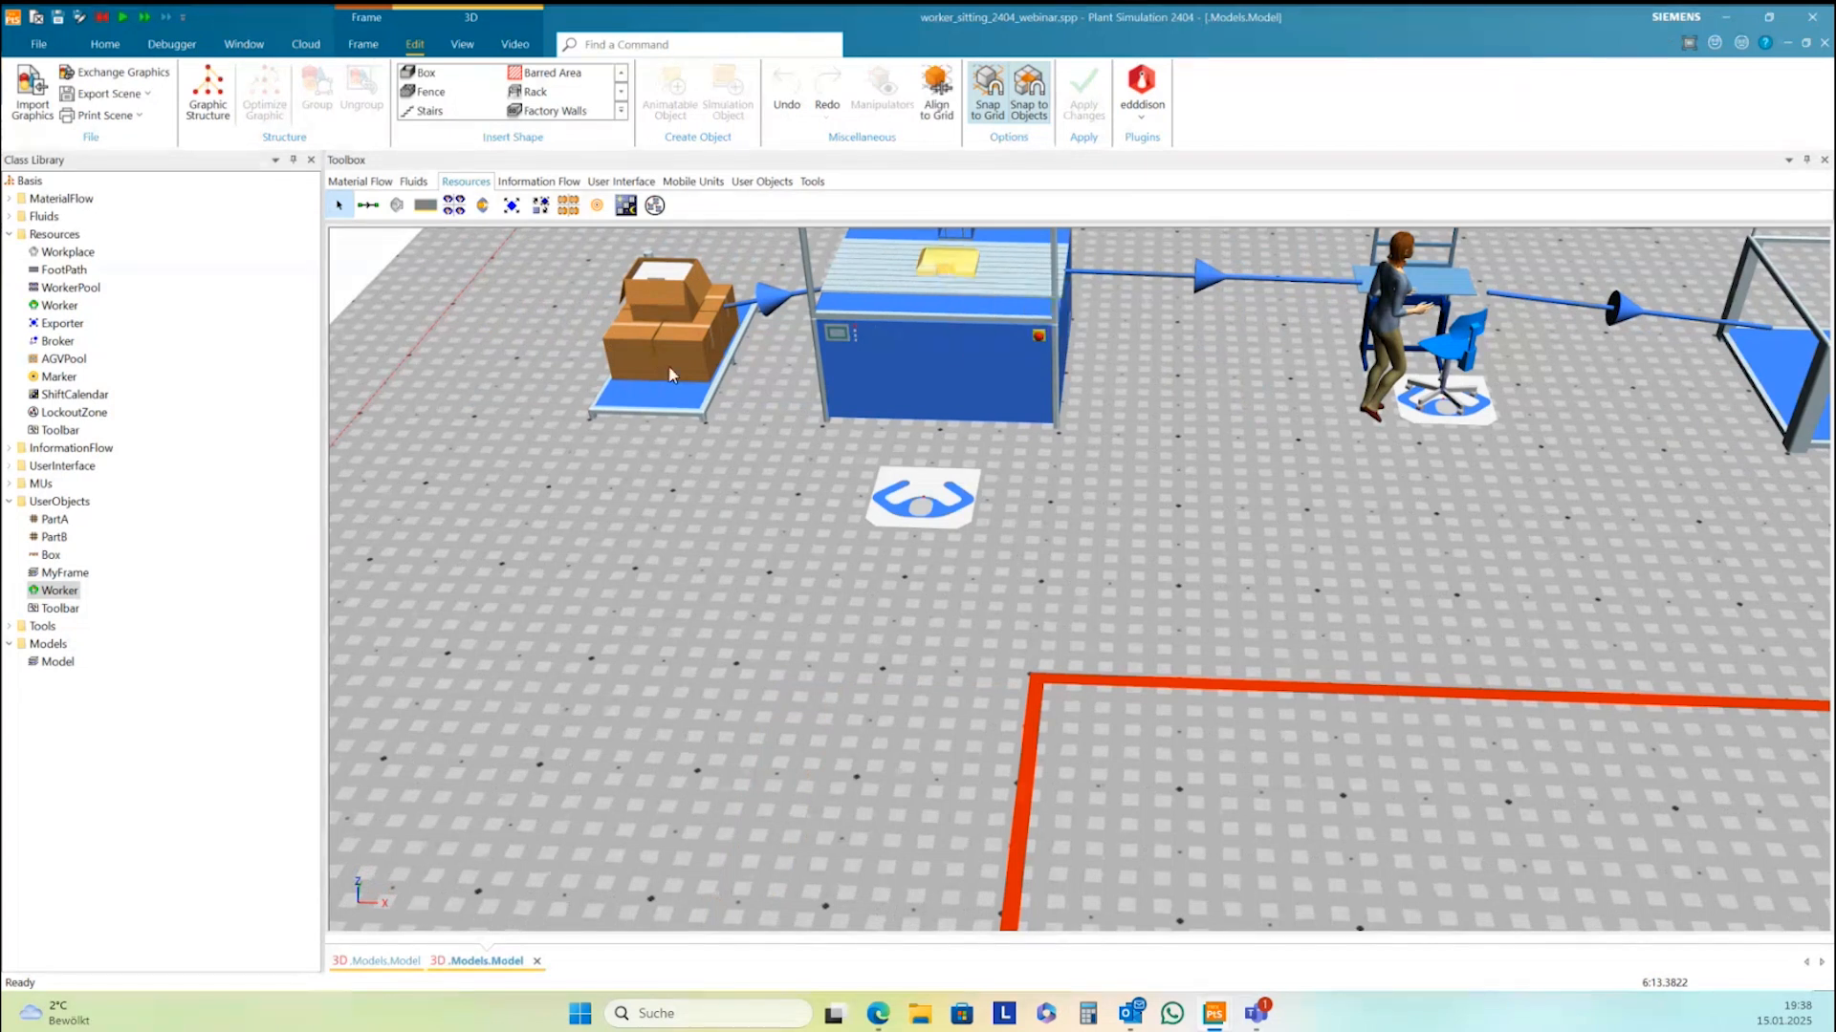
click(386, 472)
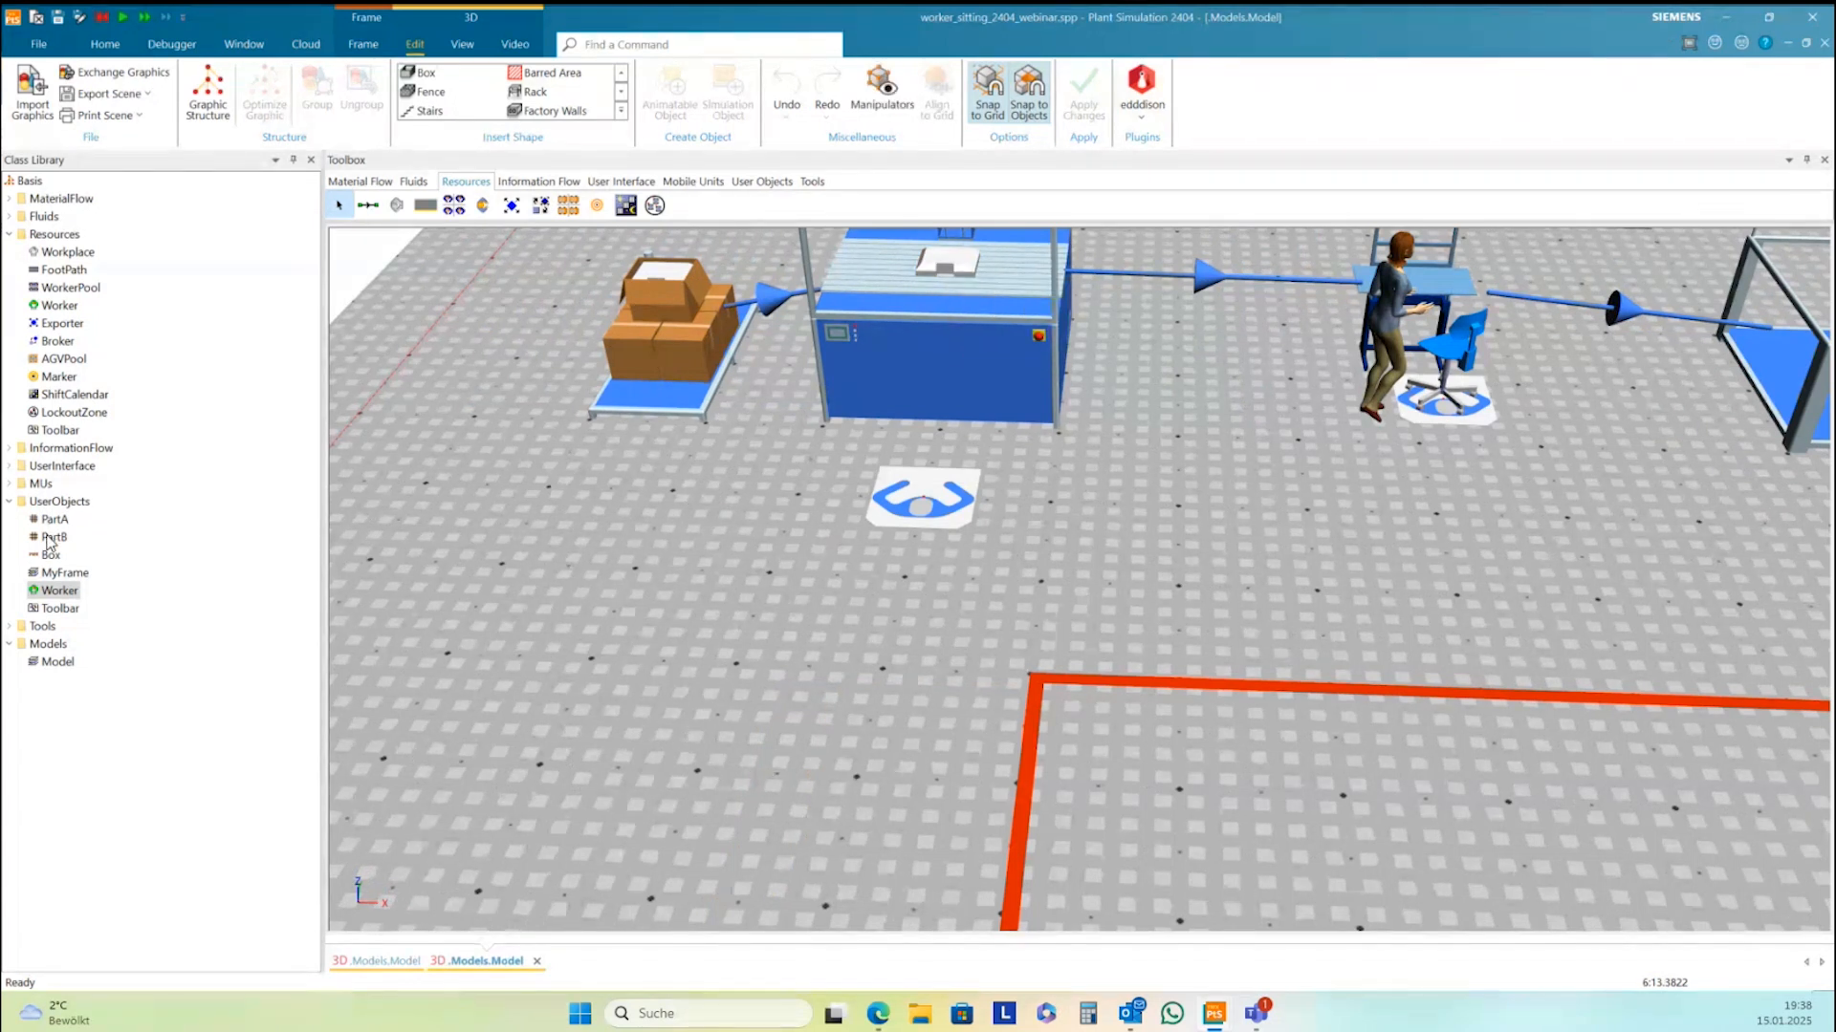
Open PartA from the UserObjects folder in 3D and display its graphic structure
click(91, 546)
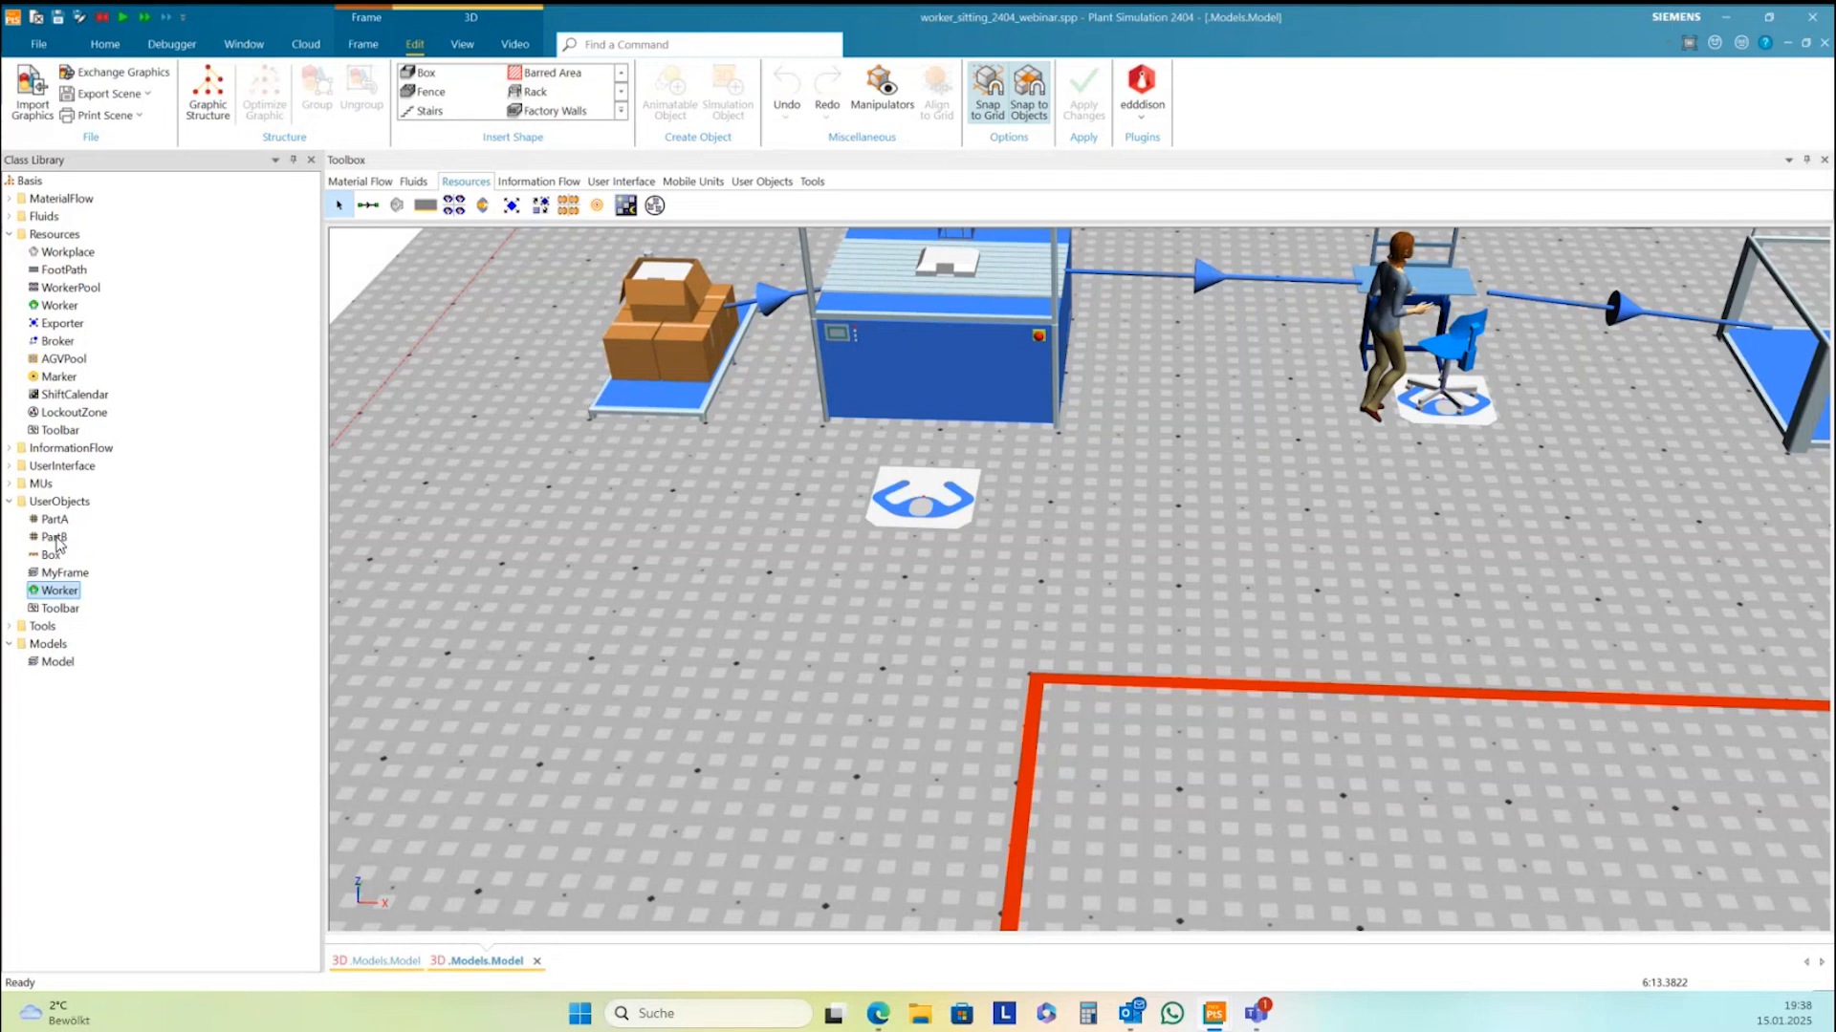
drag(58, 543, 666, 346)
click(46, 523)
right_click(46, 522)
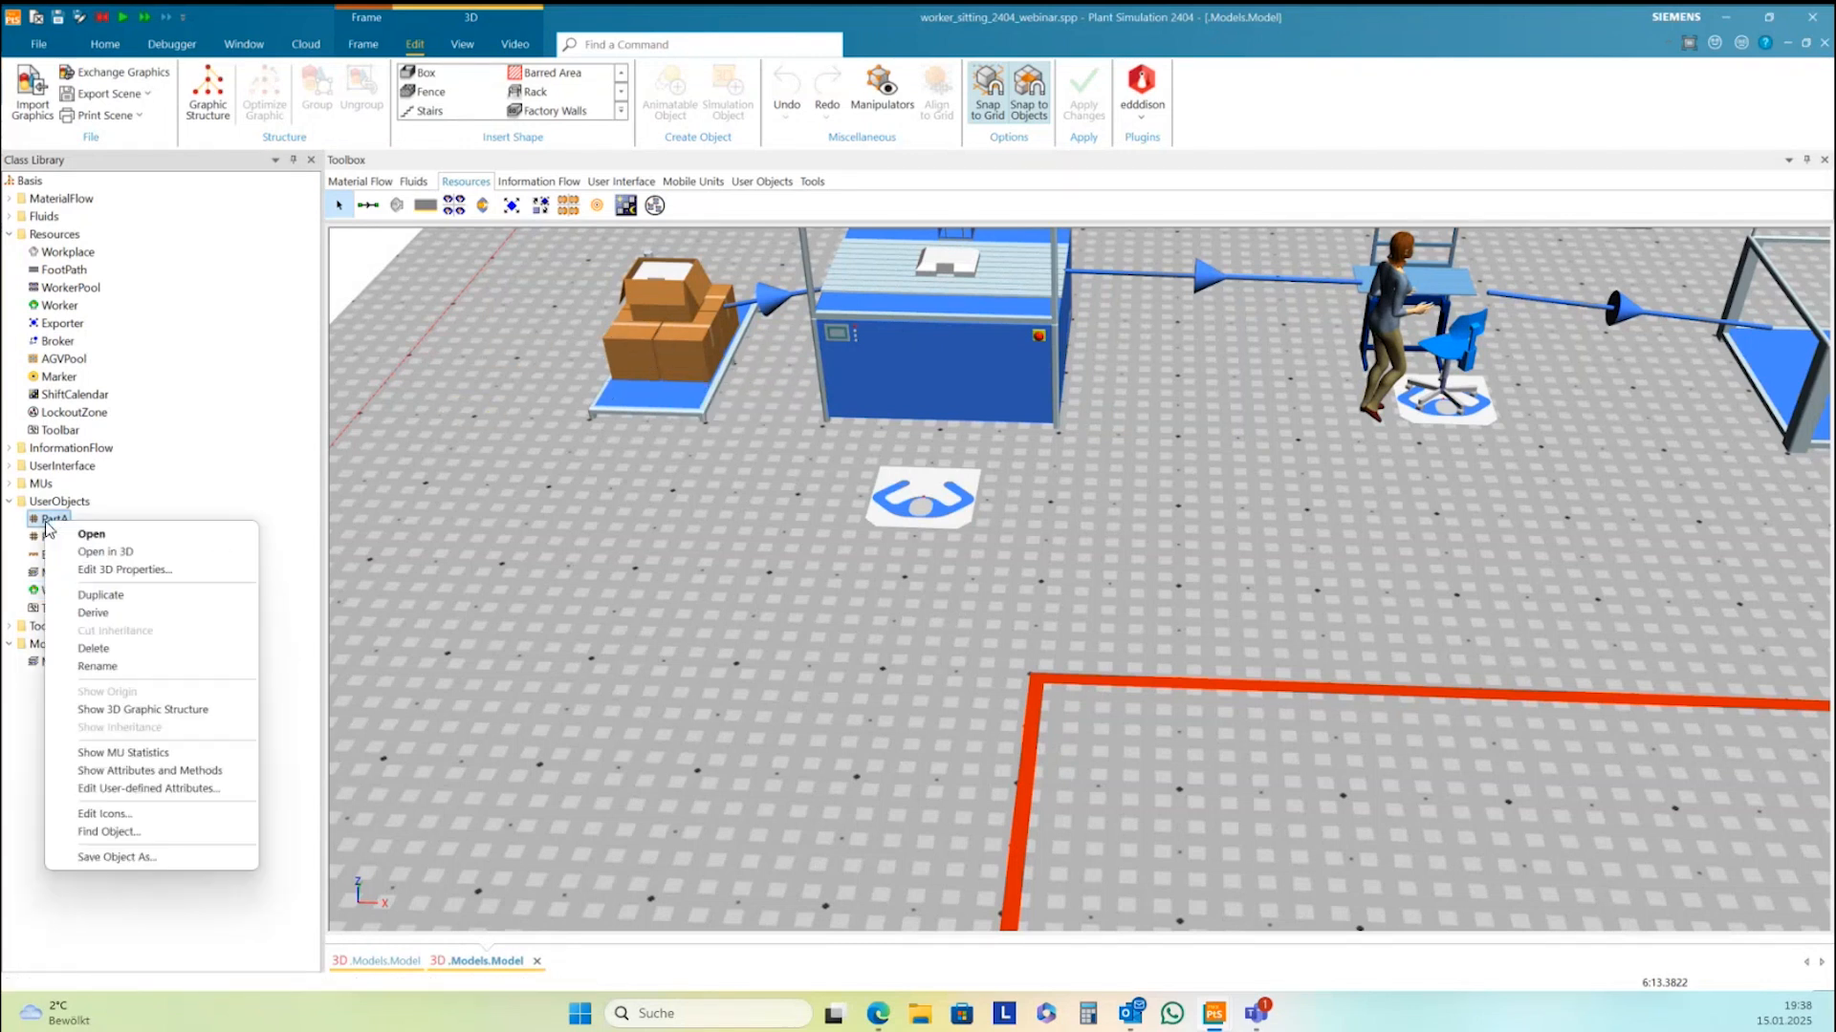
click(109, 556)
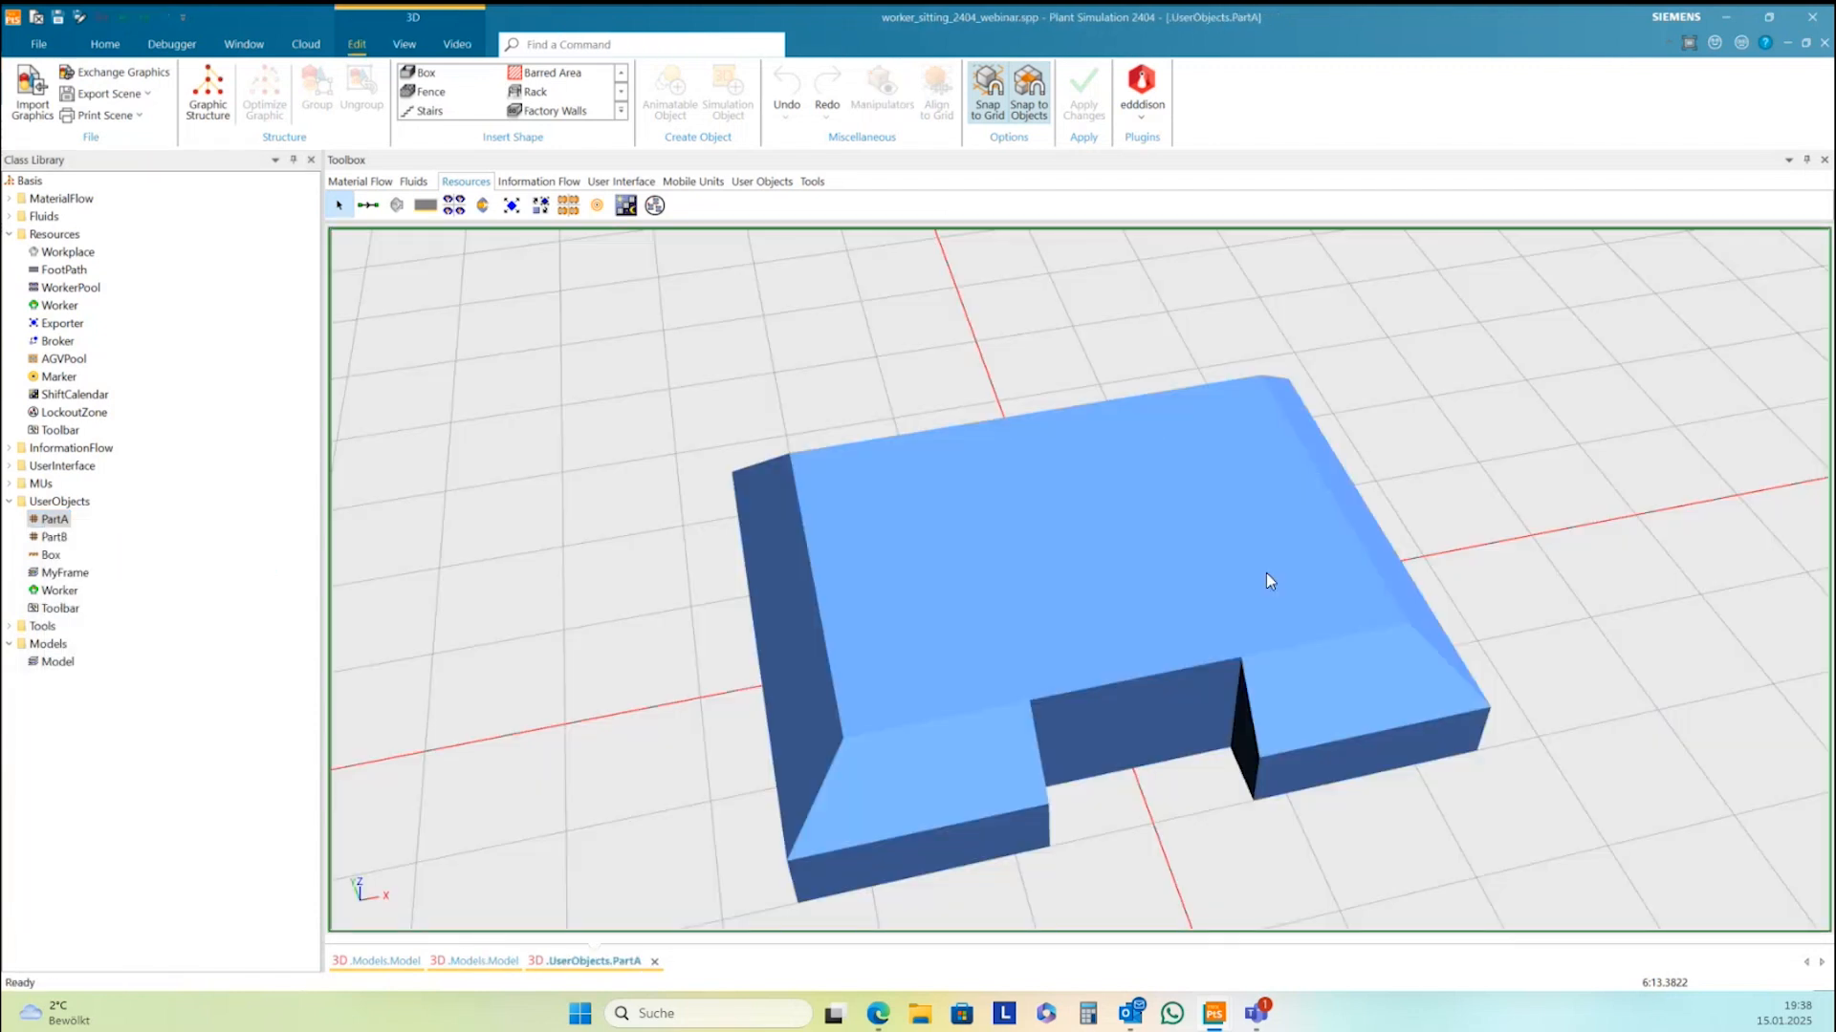
scroll(1266, 572, down, 5)
right_drag(1266, 571, 1138, 623)
right_click(1157, 472)
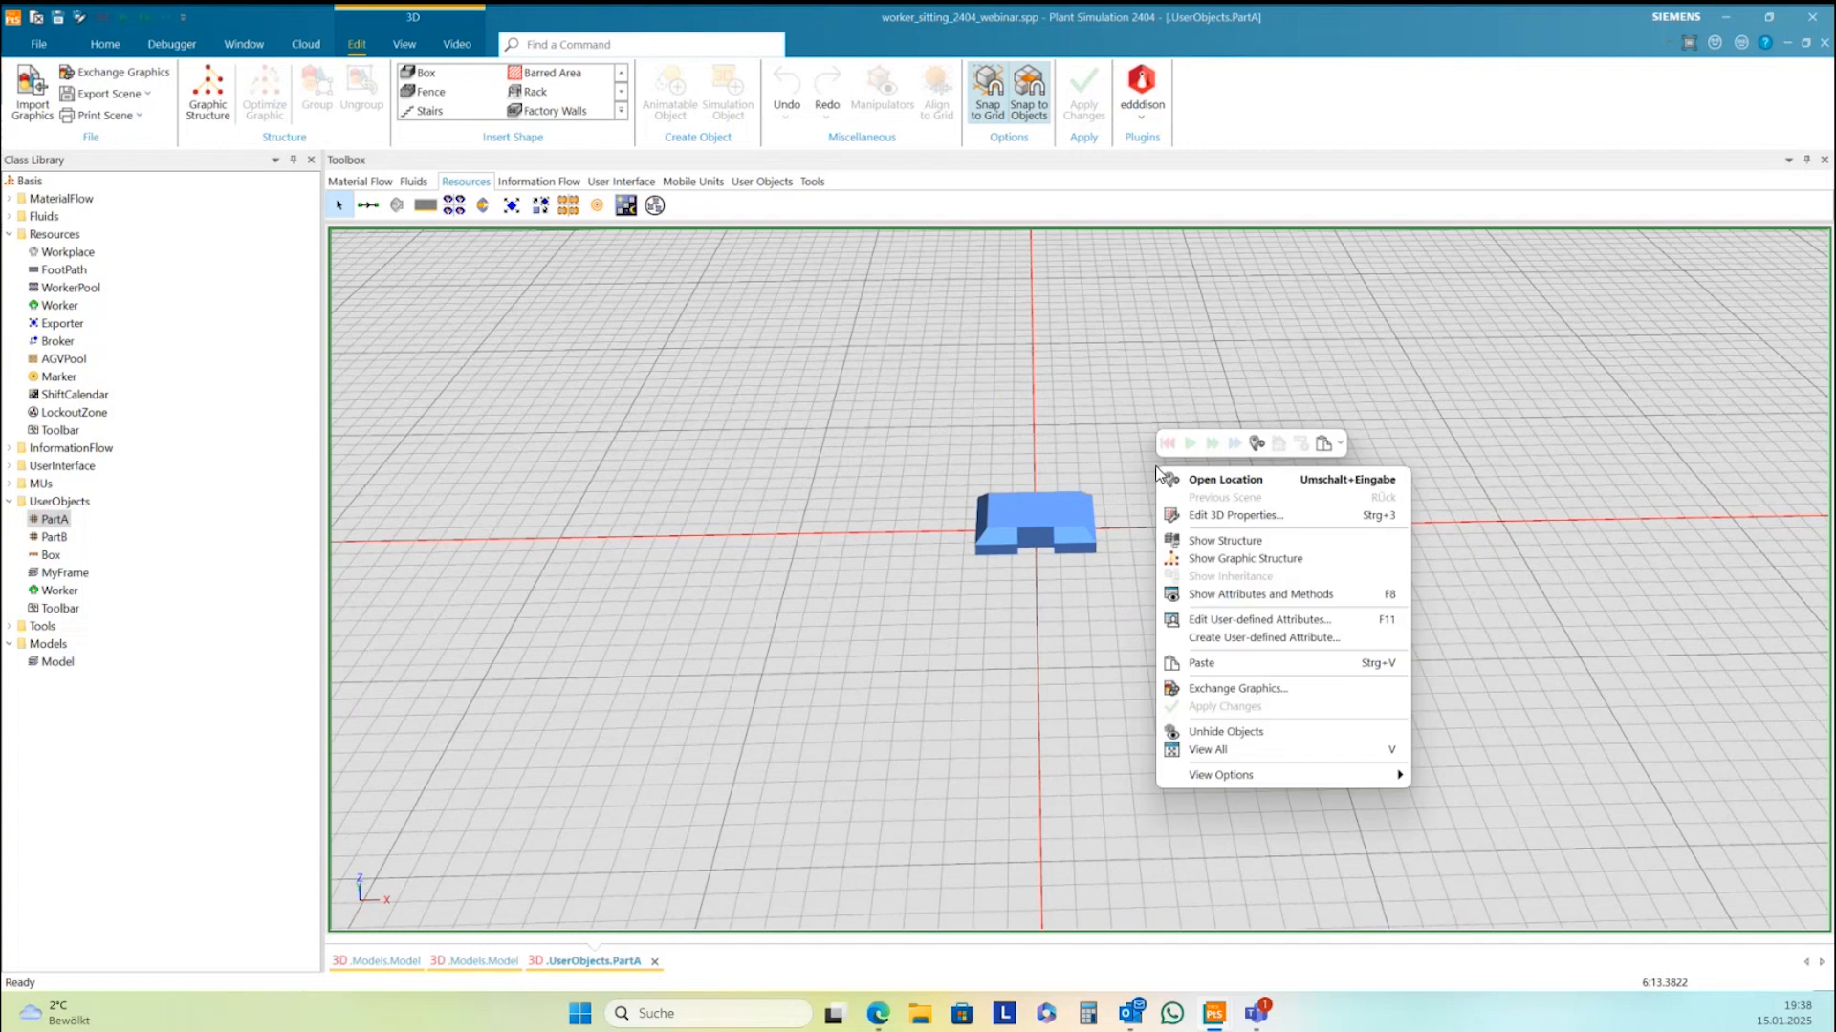
click(1221, 558)
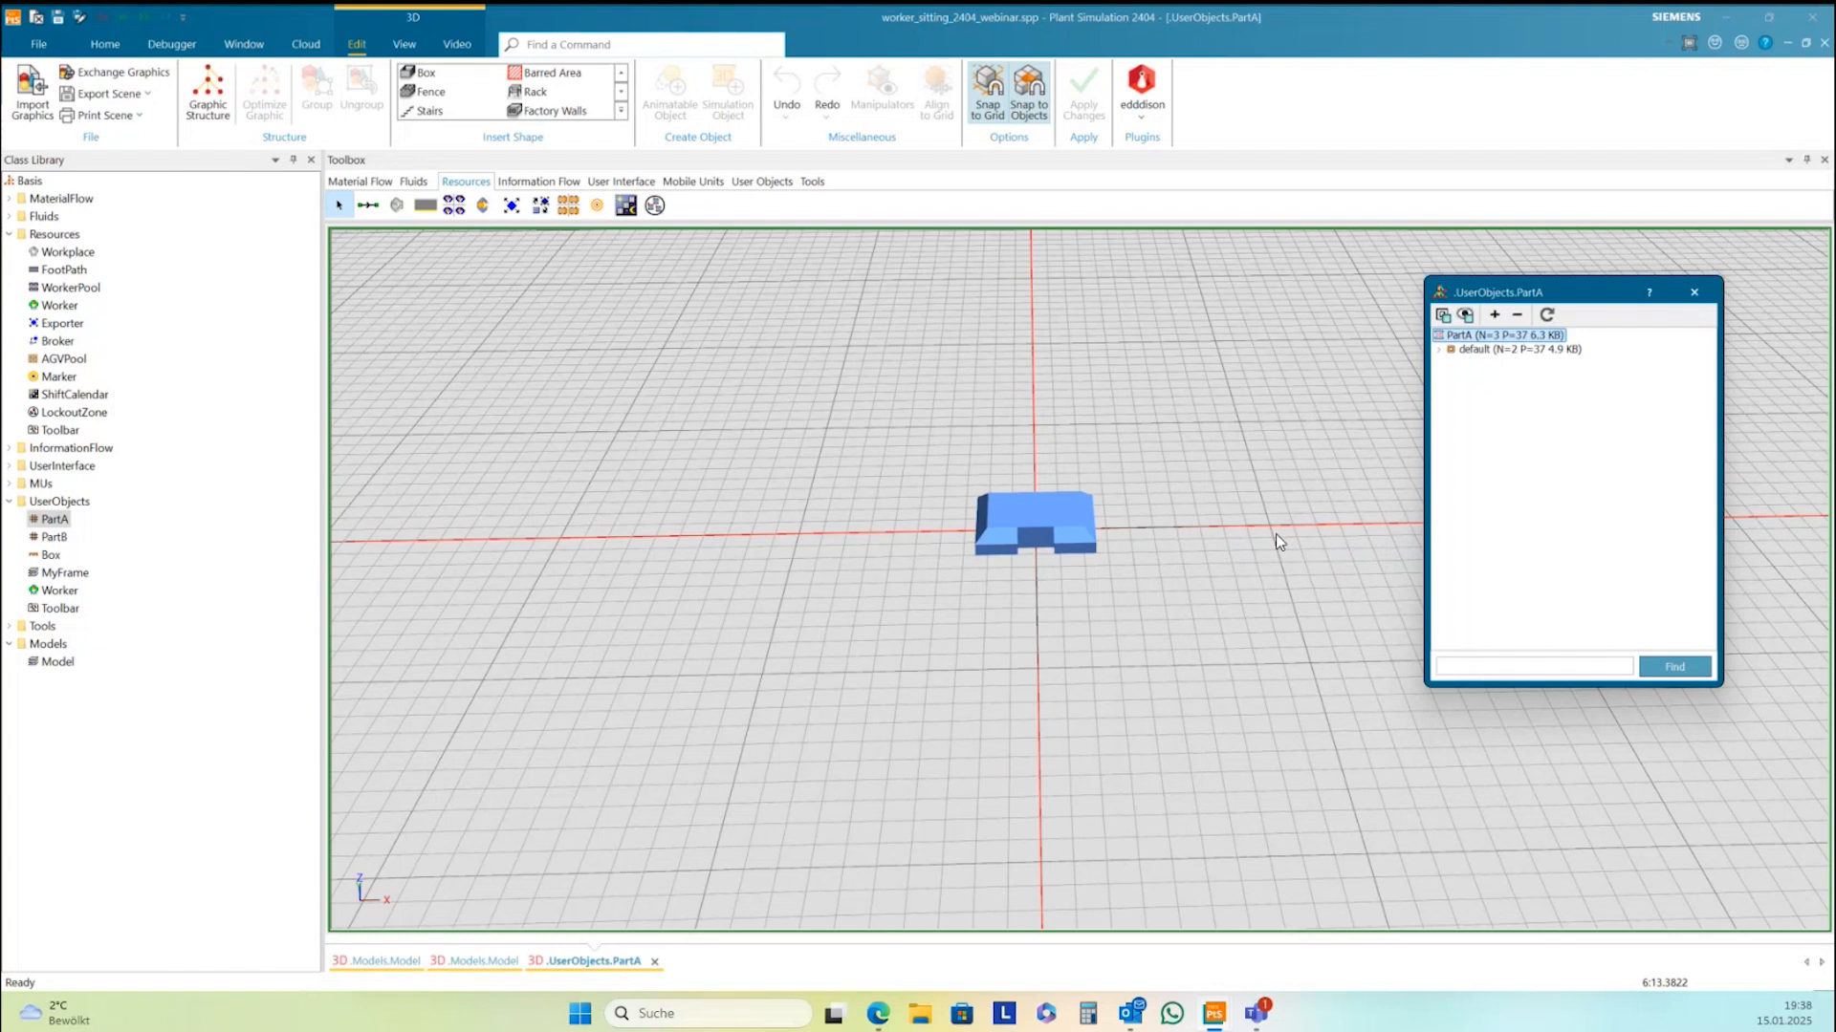
Add a graphic group named new_graphic to PartA's graphic structure
right_click(1472, 335)
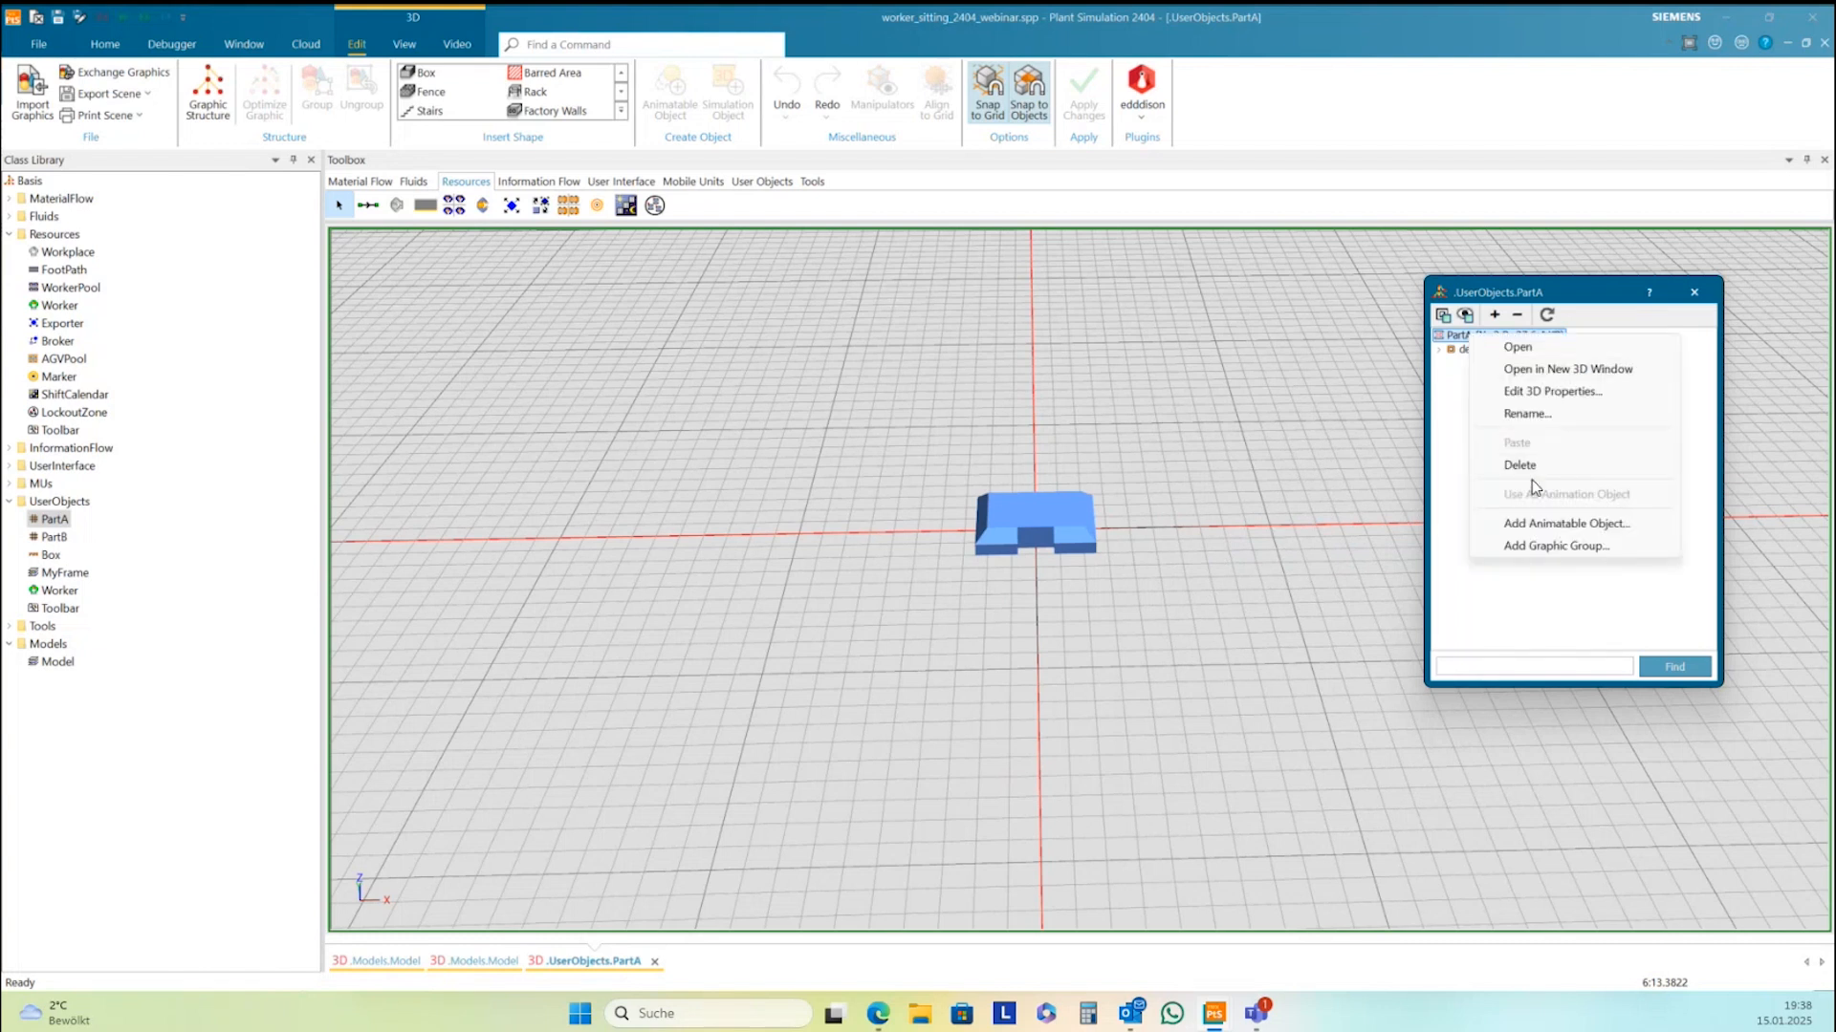
click(1536, 547)
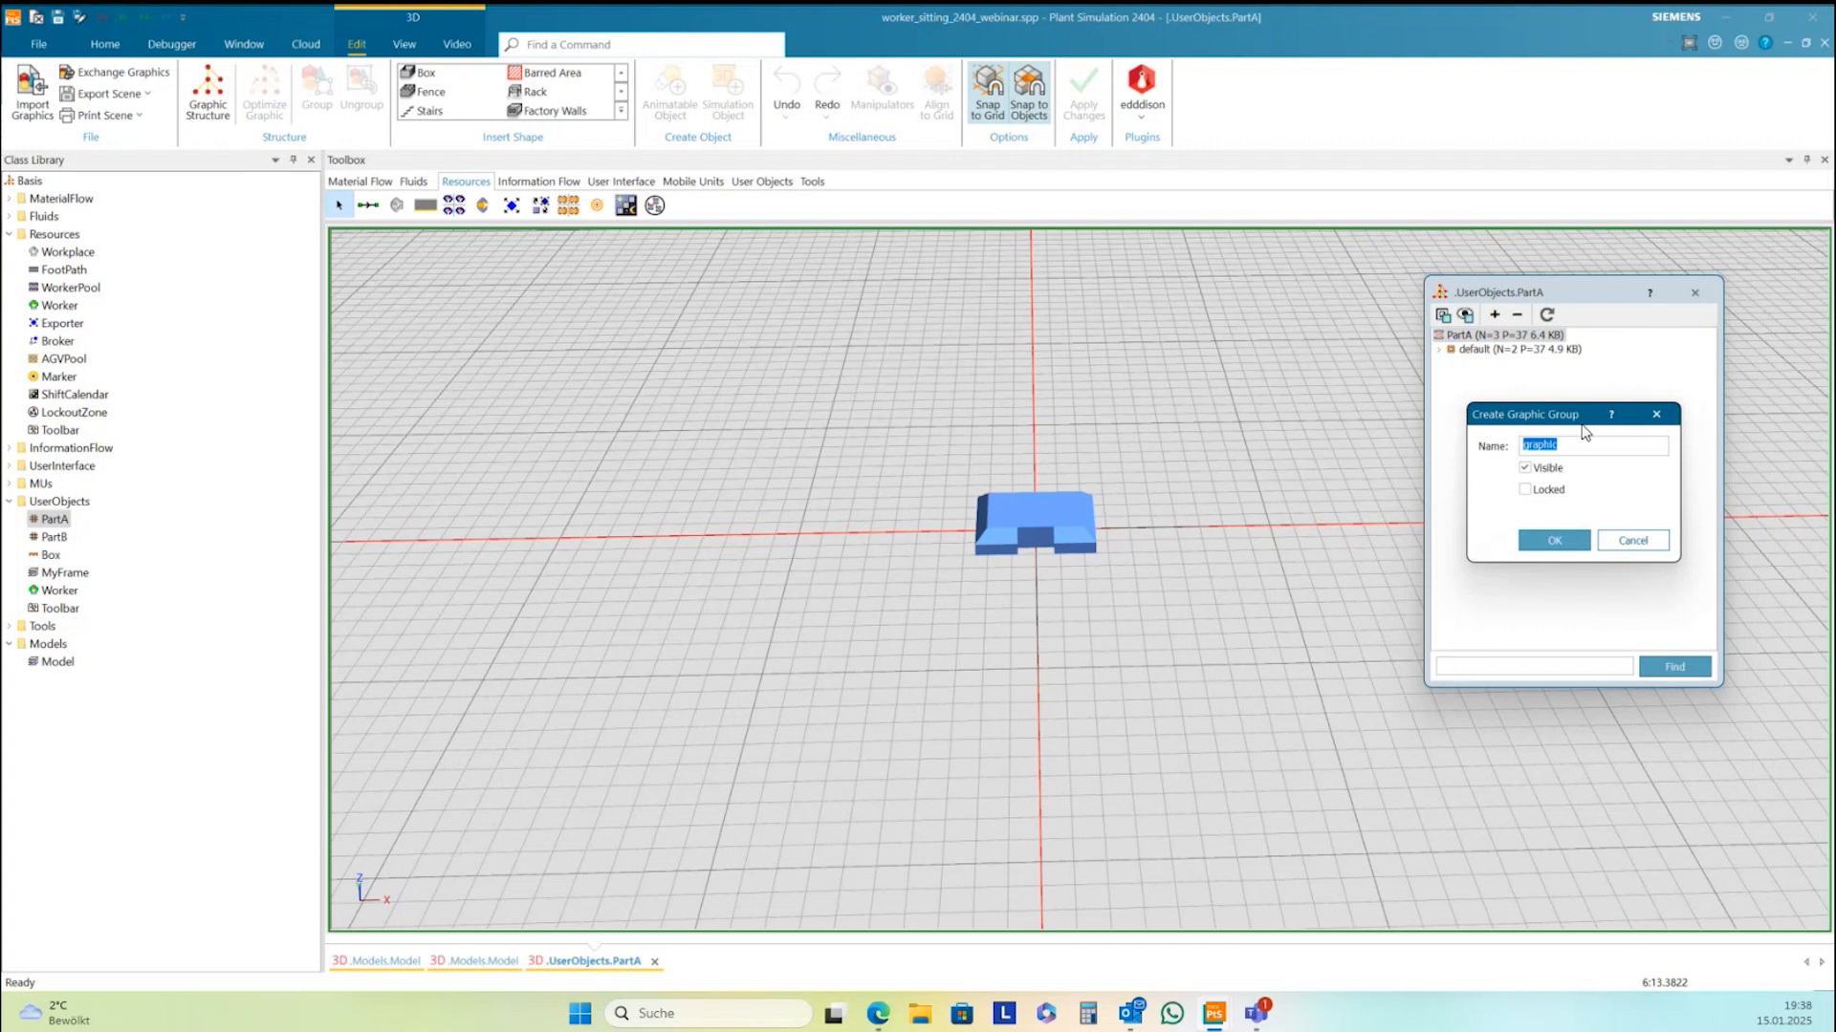
text(new_)
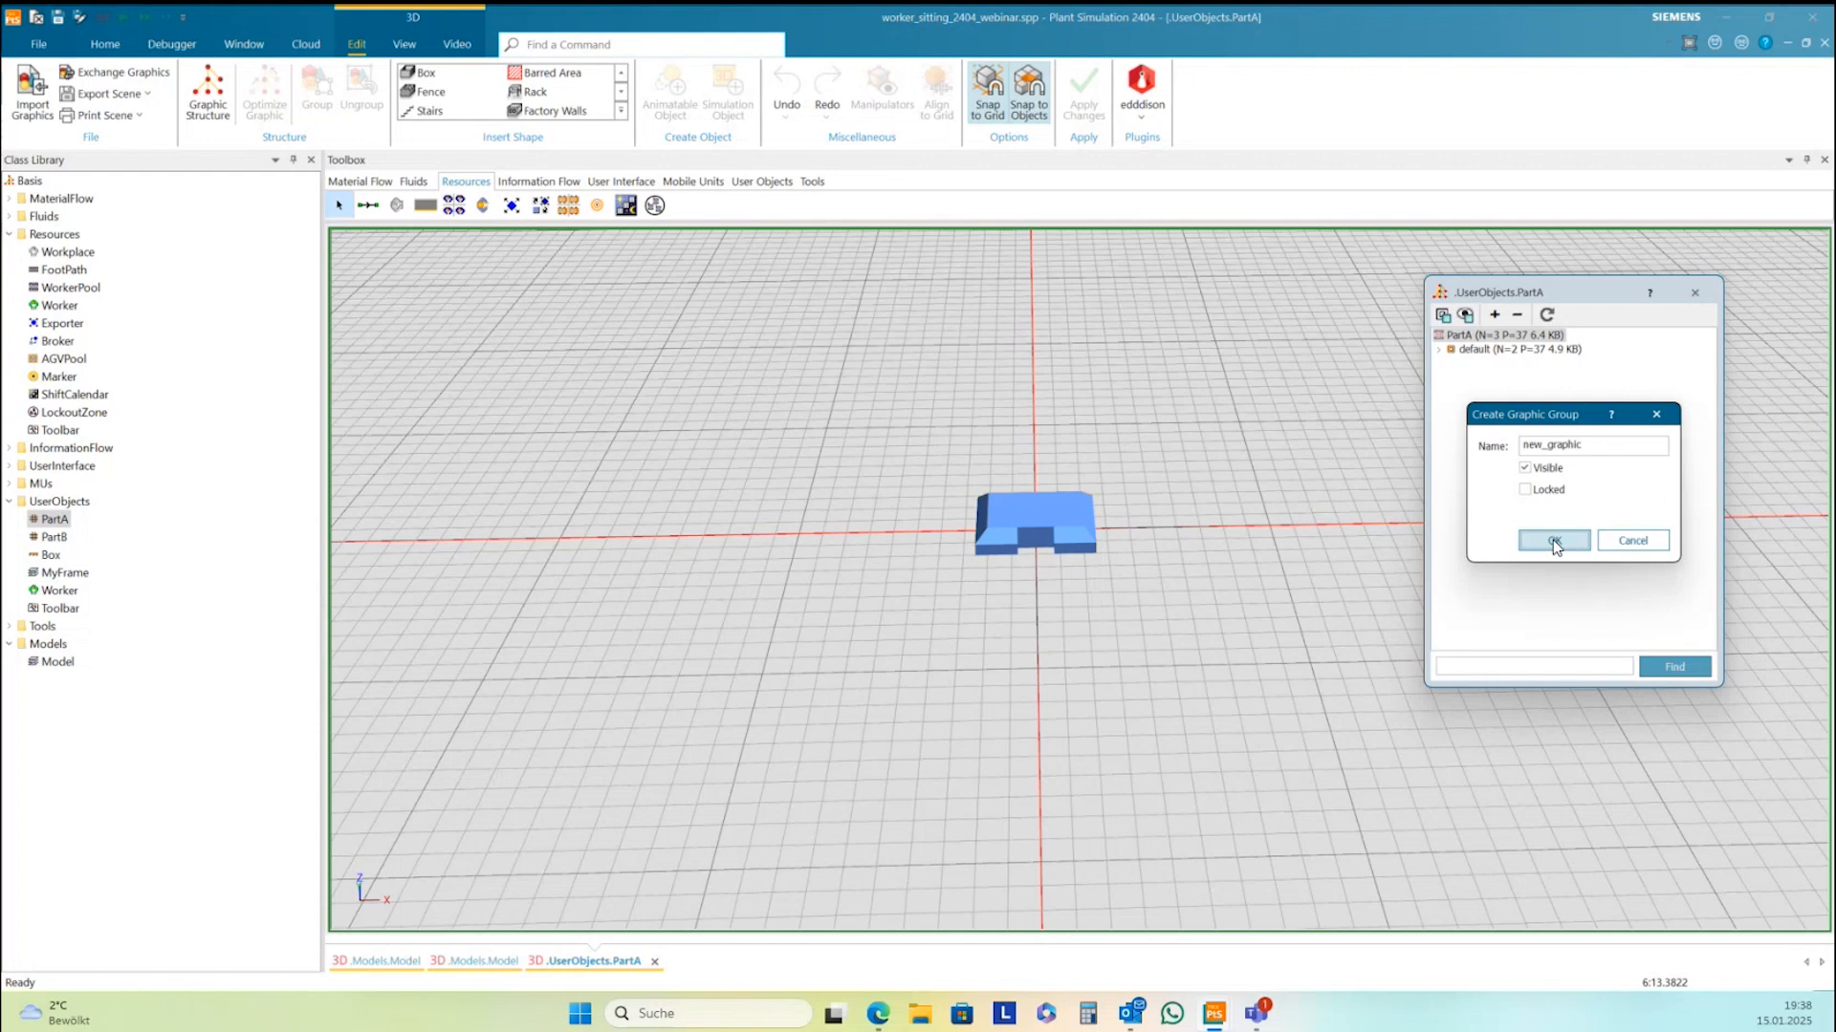
click(1547, 539)
Hide the new_graphic group in PartA's graphic structure
click(1488, 371)
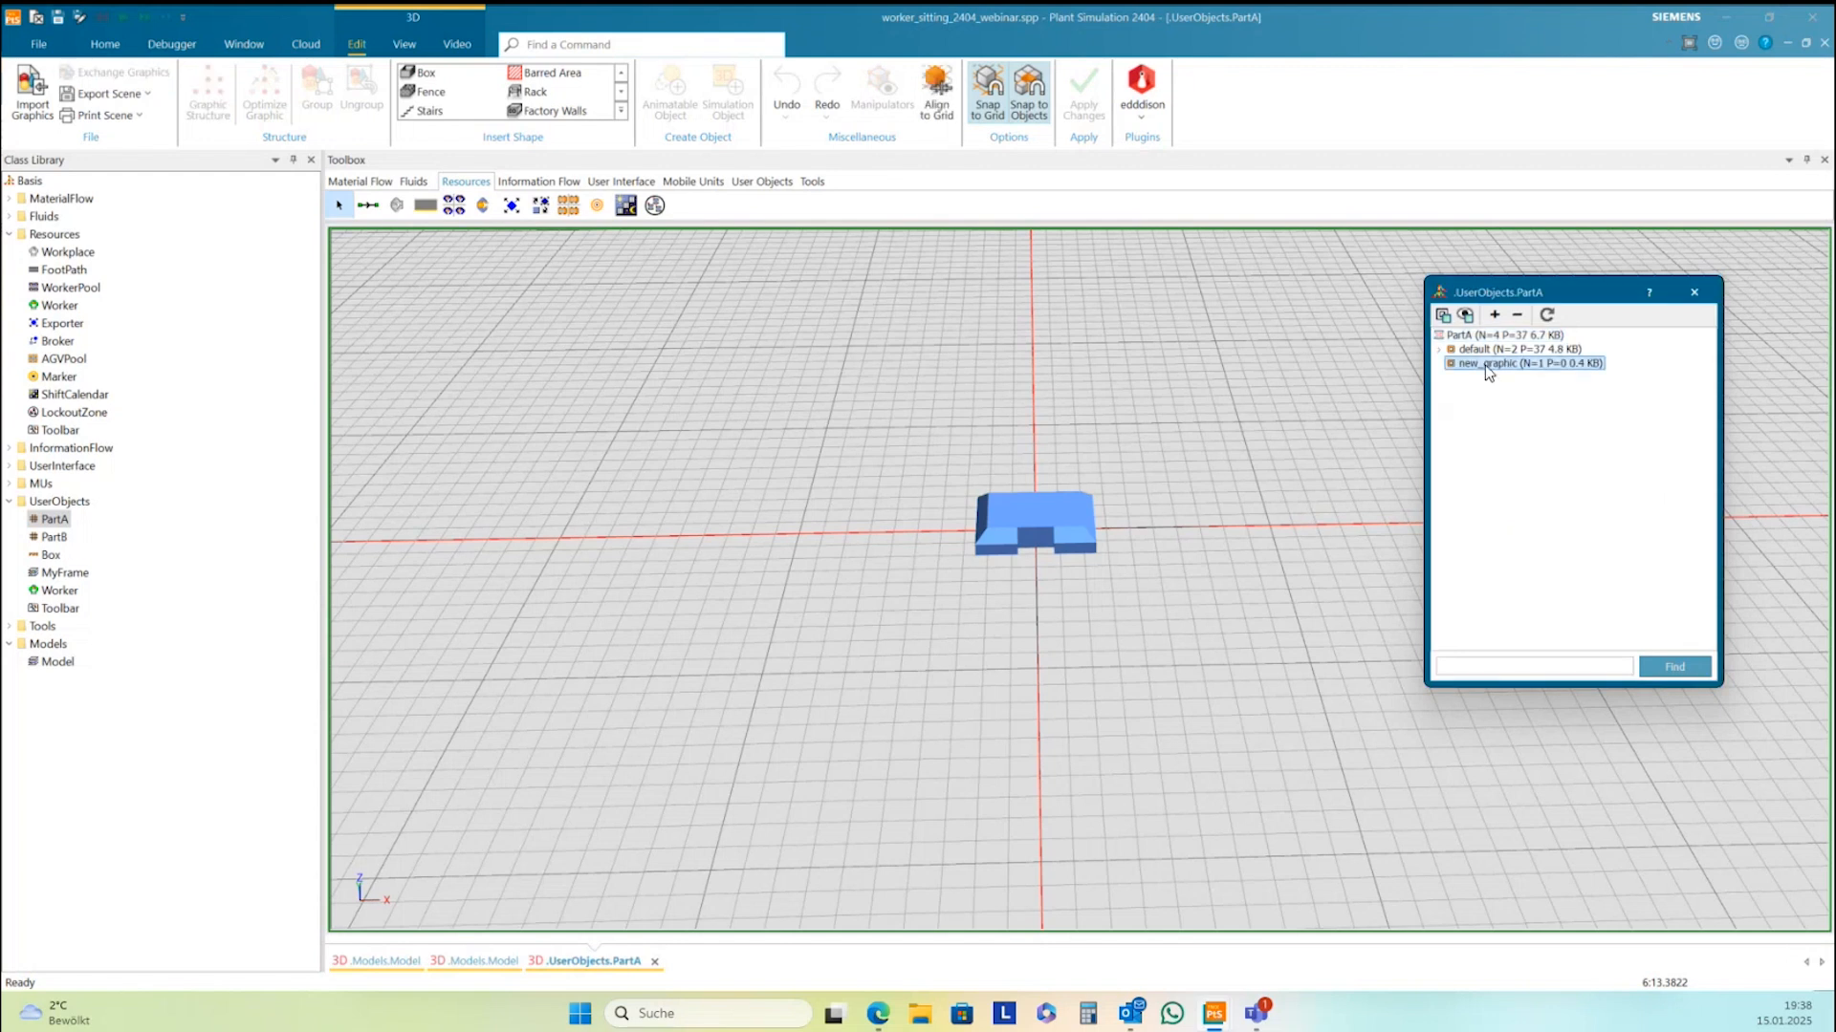
right_click(1489, 372)
click(1501, 379)
click(1254, 535)
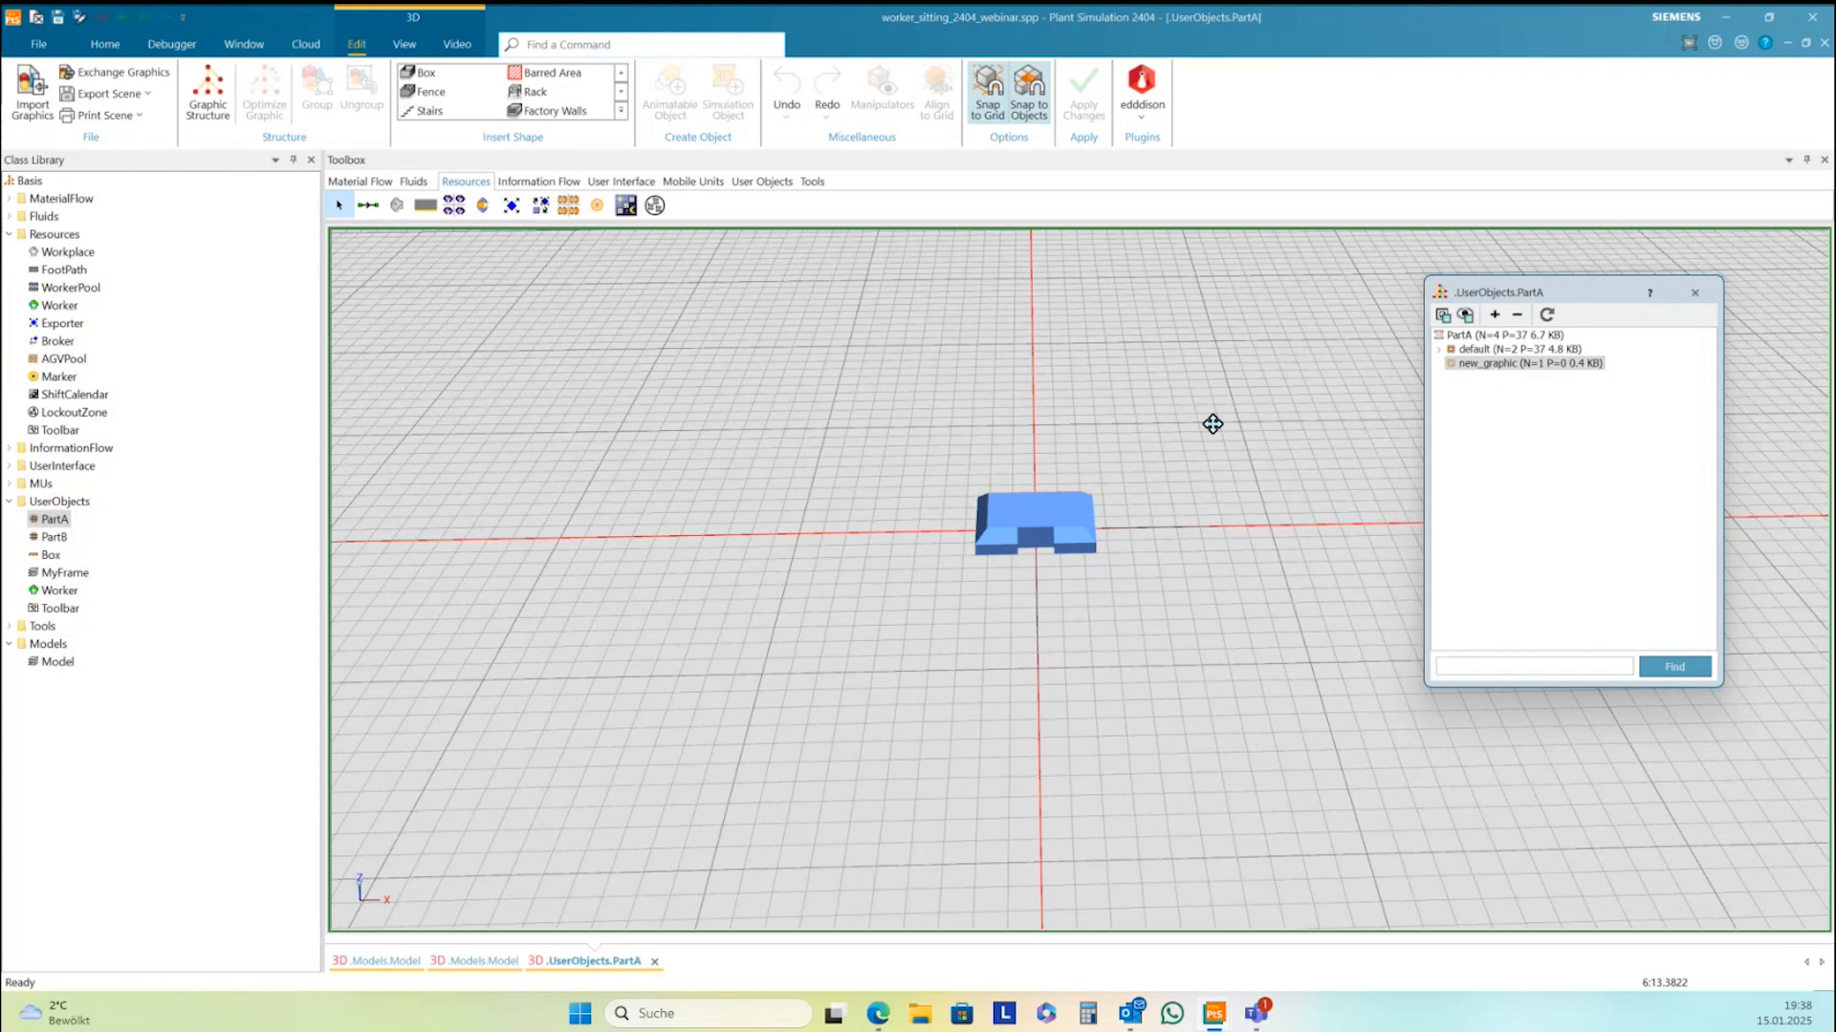
Insert a sphere with a radius of 0.3 m into PartA's default graphic group
drag(1213, 426, 1193, 400)
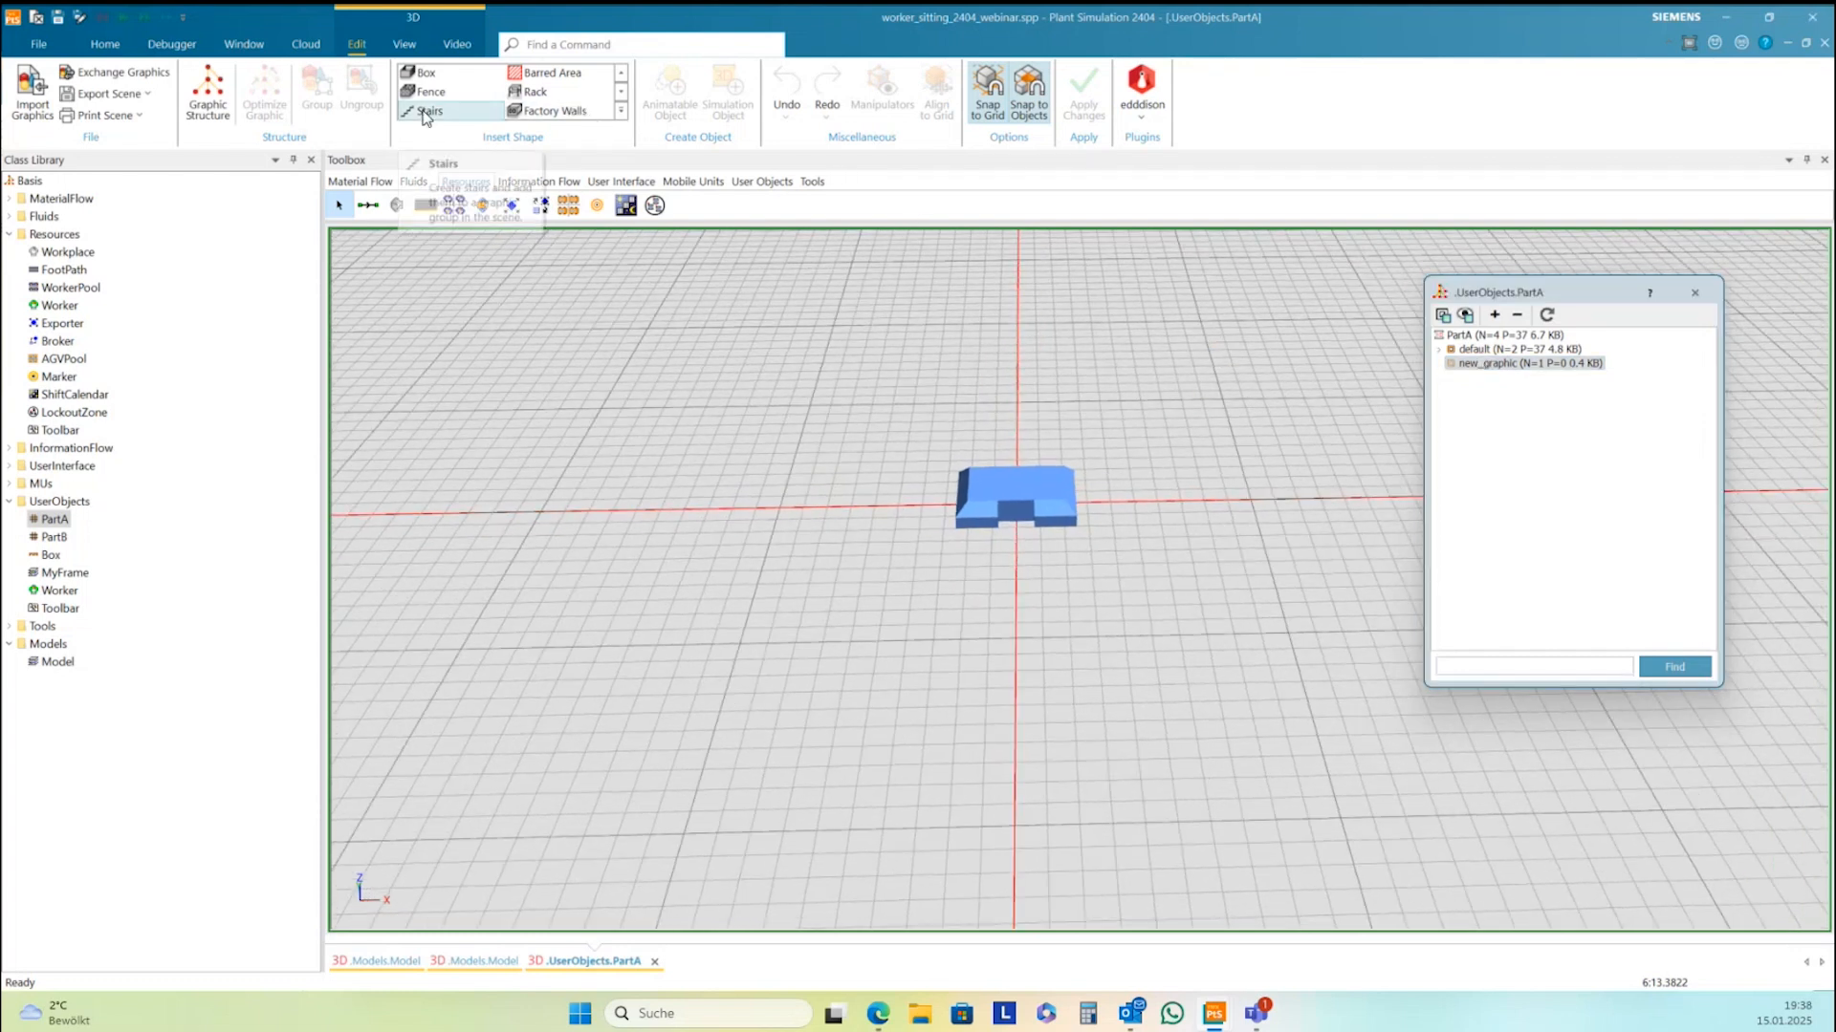
click(621, 94)
click(619, 71)
click(619, 74)
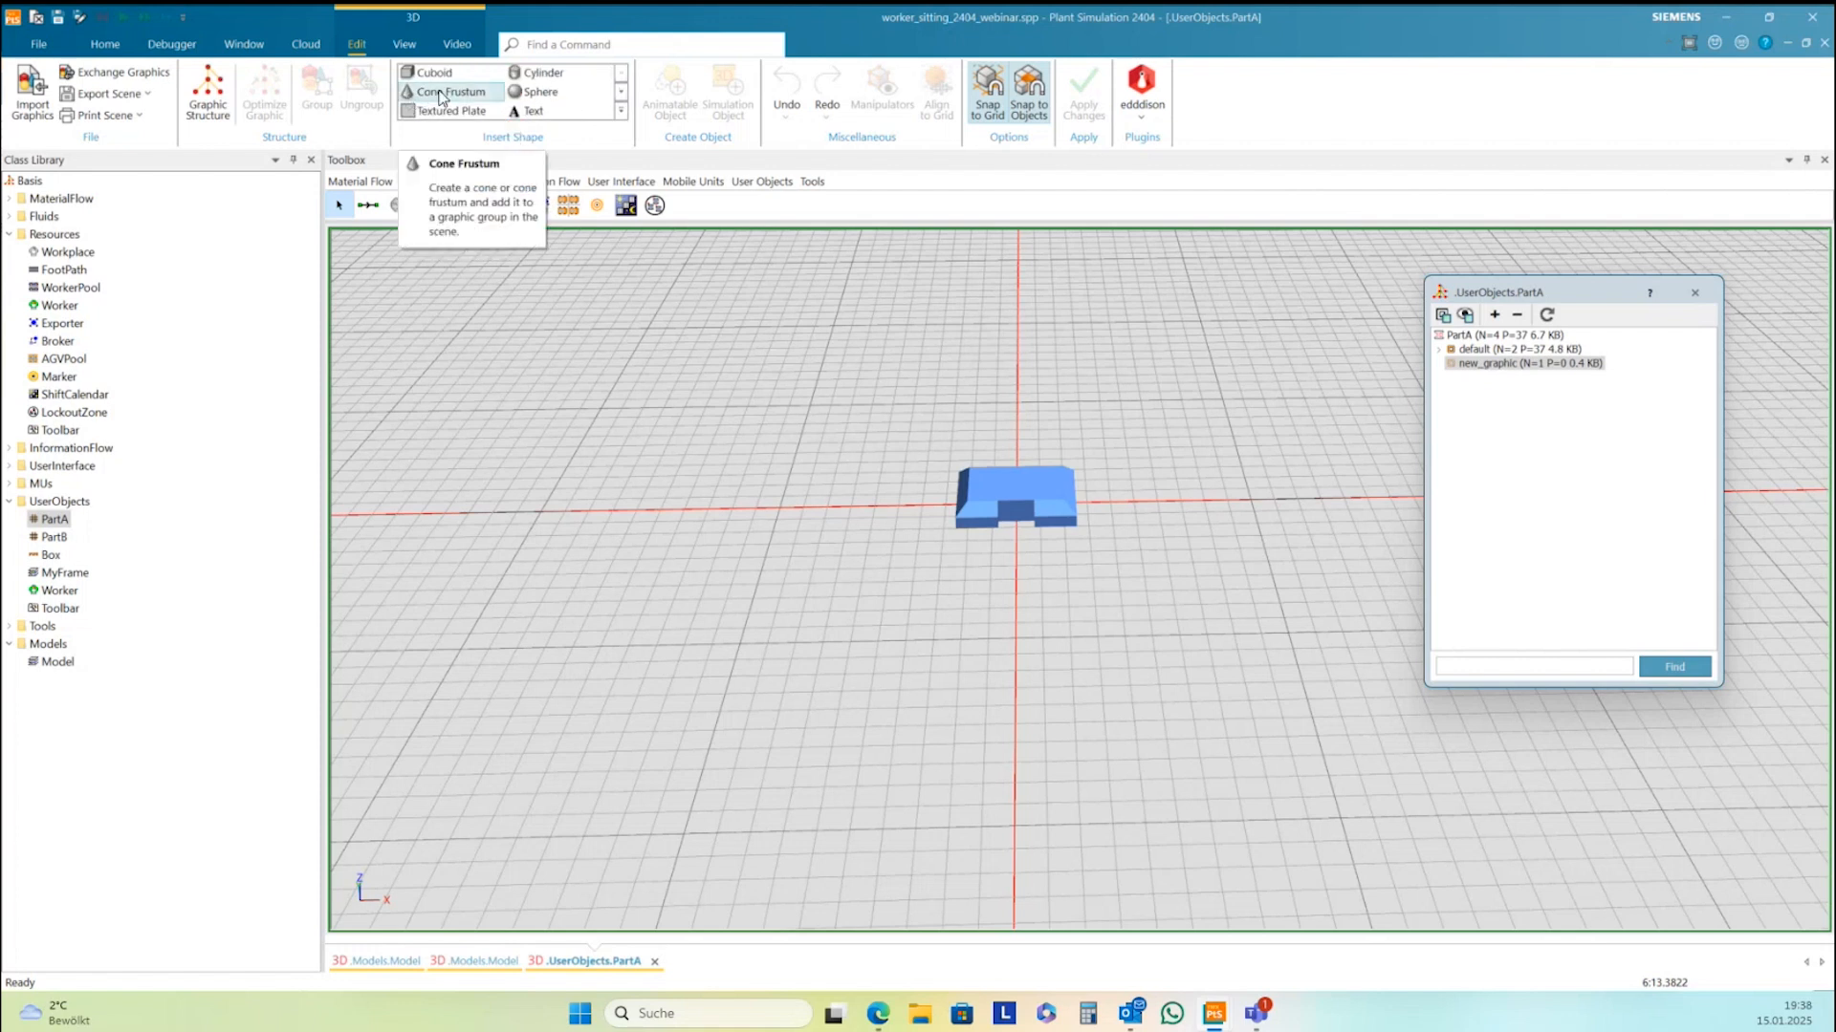
click(540, 92)
double_click(885, 509)
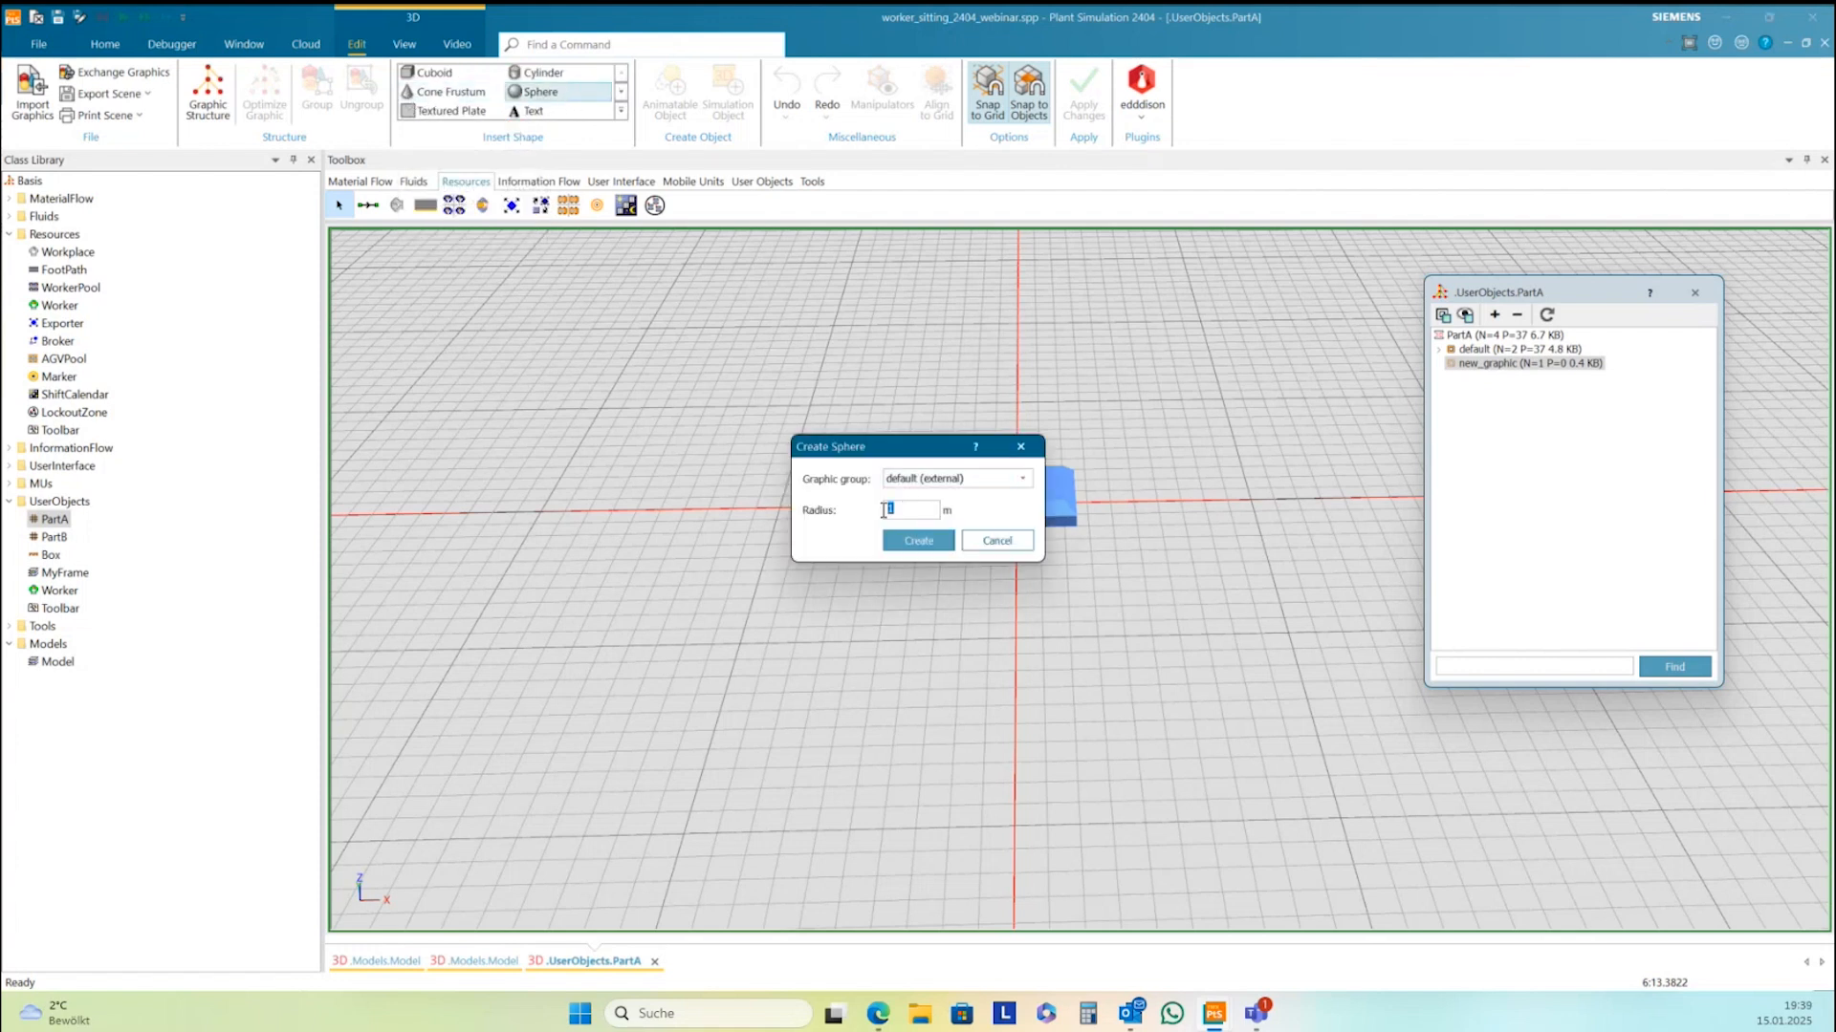
text(0.3)
click(922, 541)
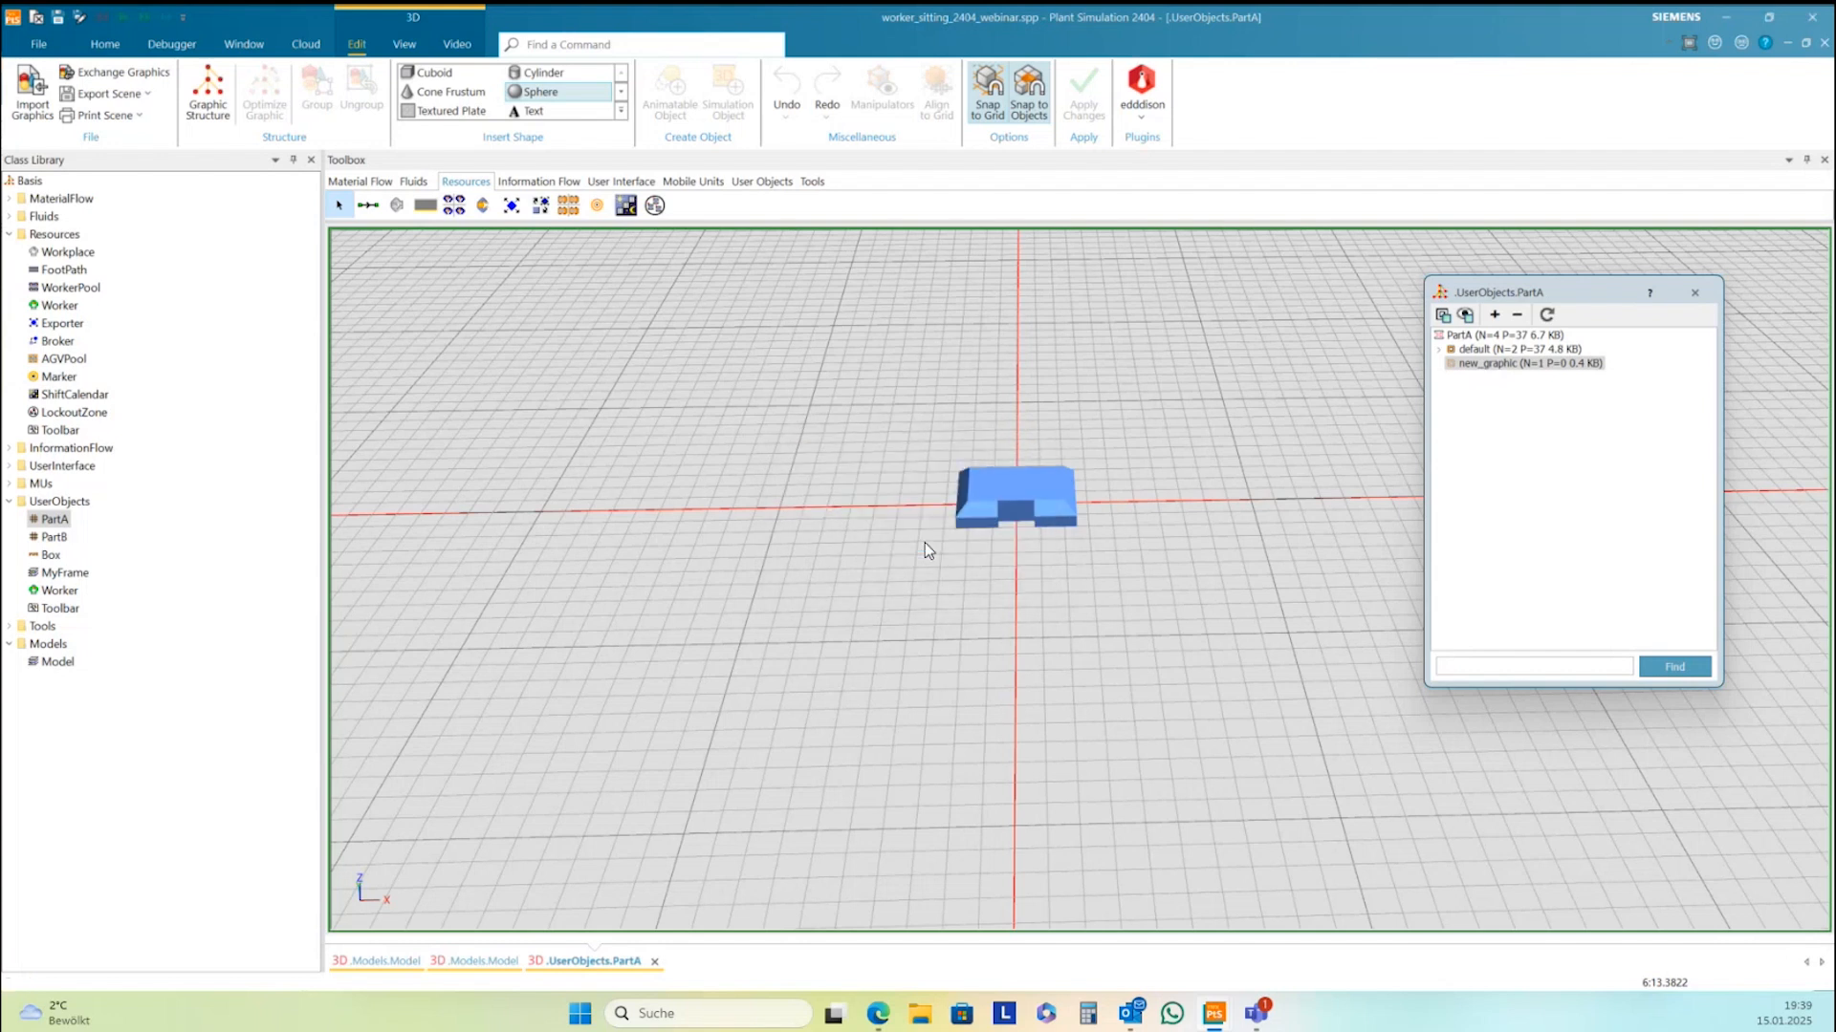
Move the sphere from the default group into the new_graphic group, and close PartA's graphic structure and 3D view
click(1028, 524)
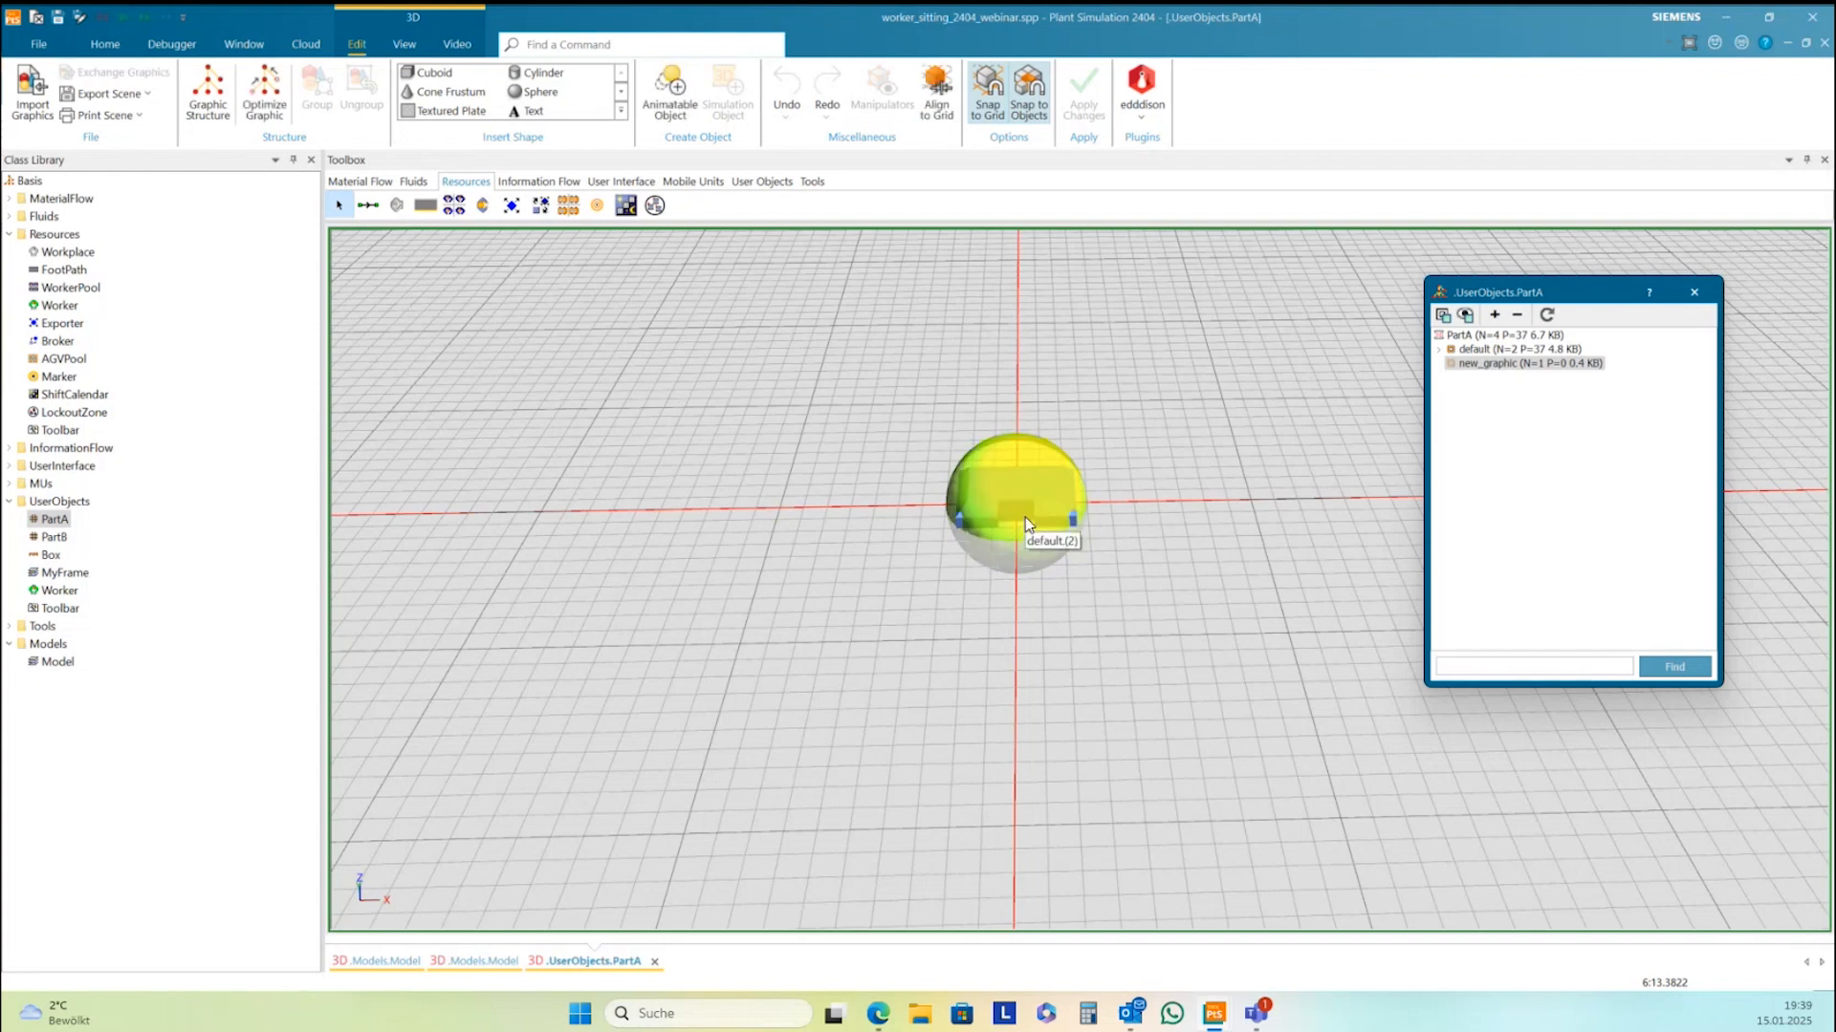
key(Delete)
click(1483, 367)
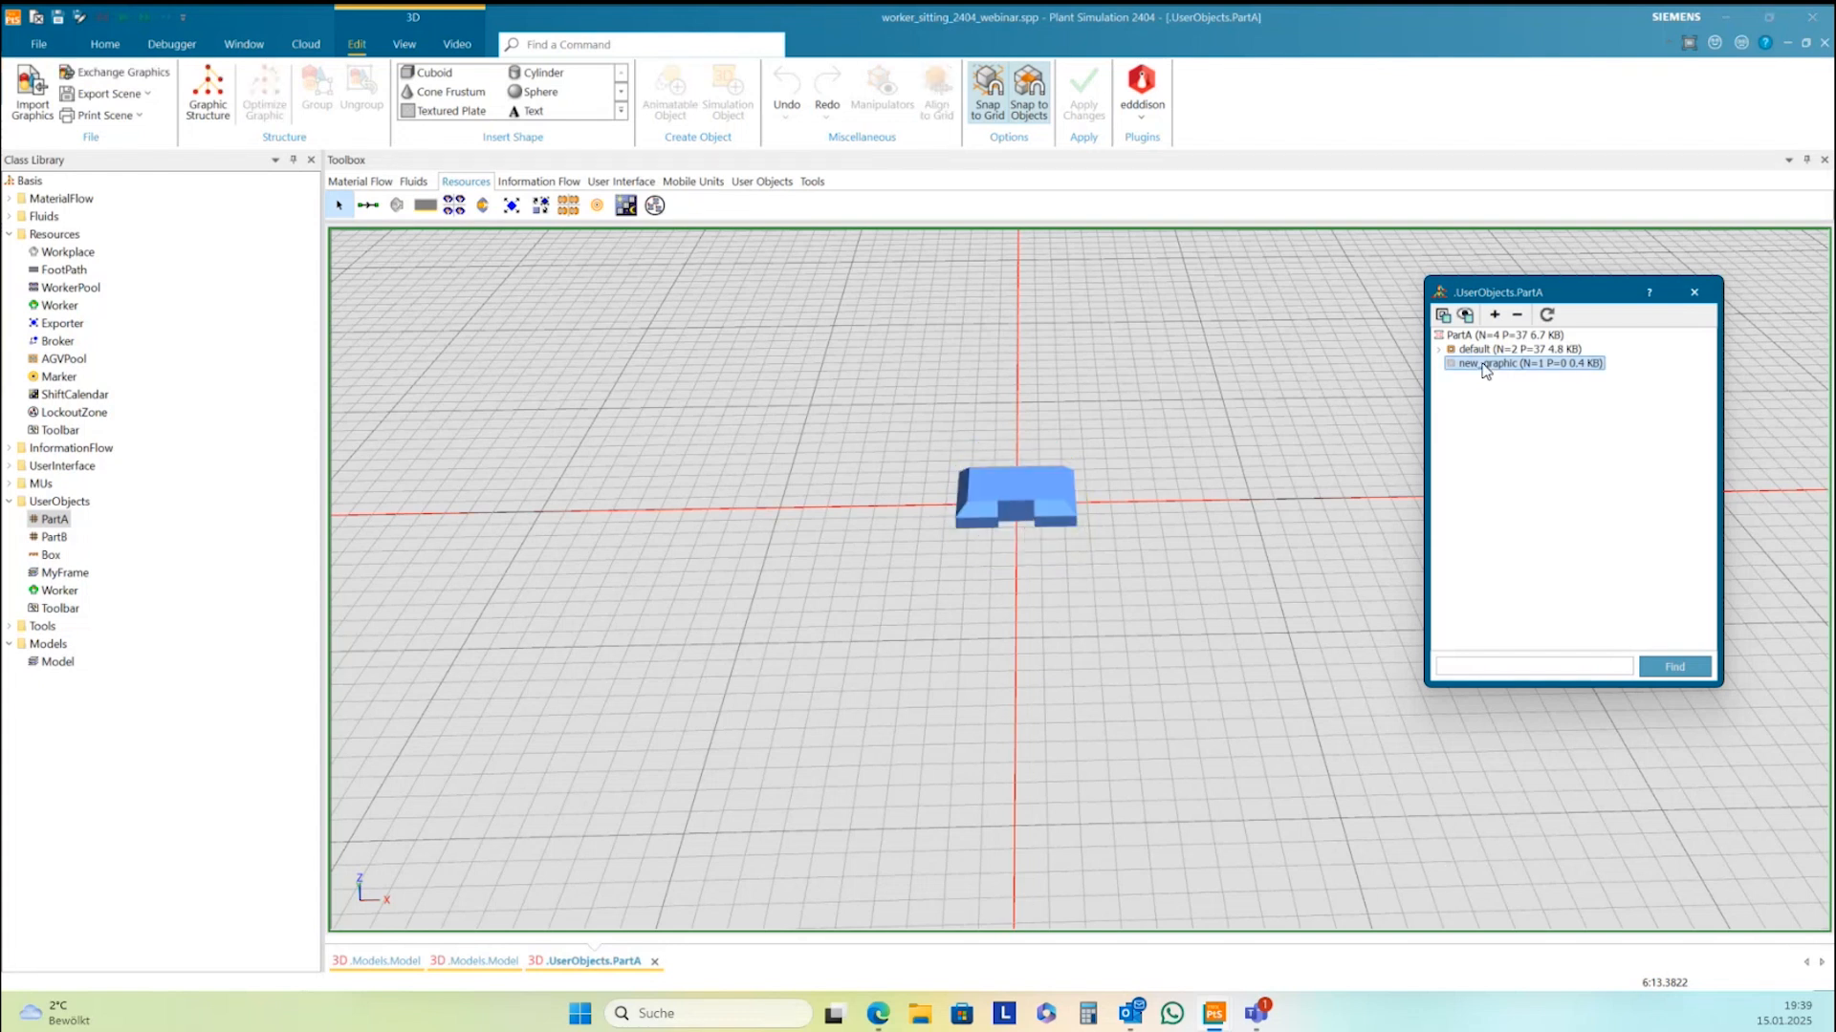
key(ctrl+v)
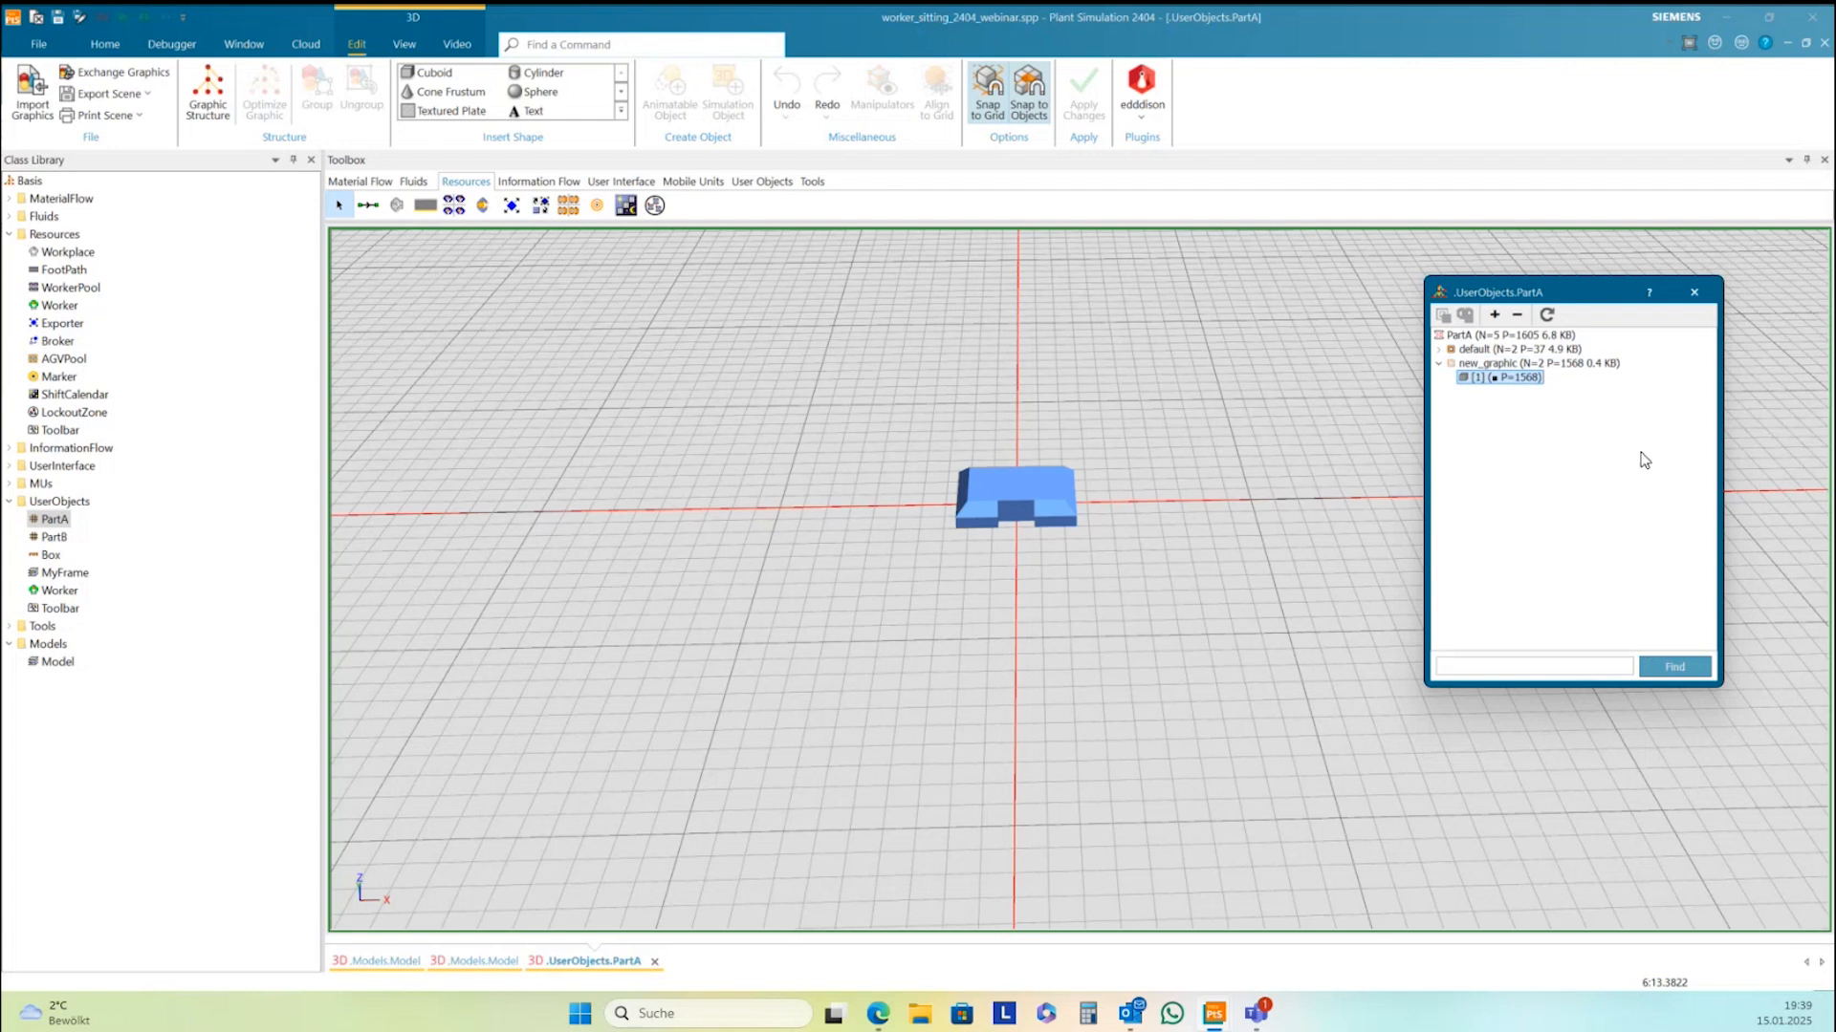
click(1693, 293)
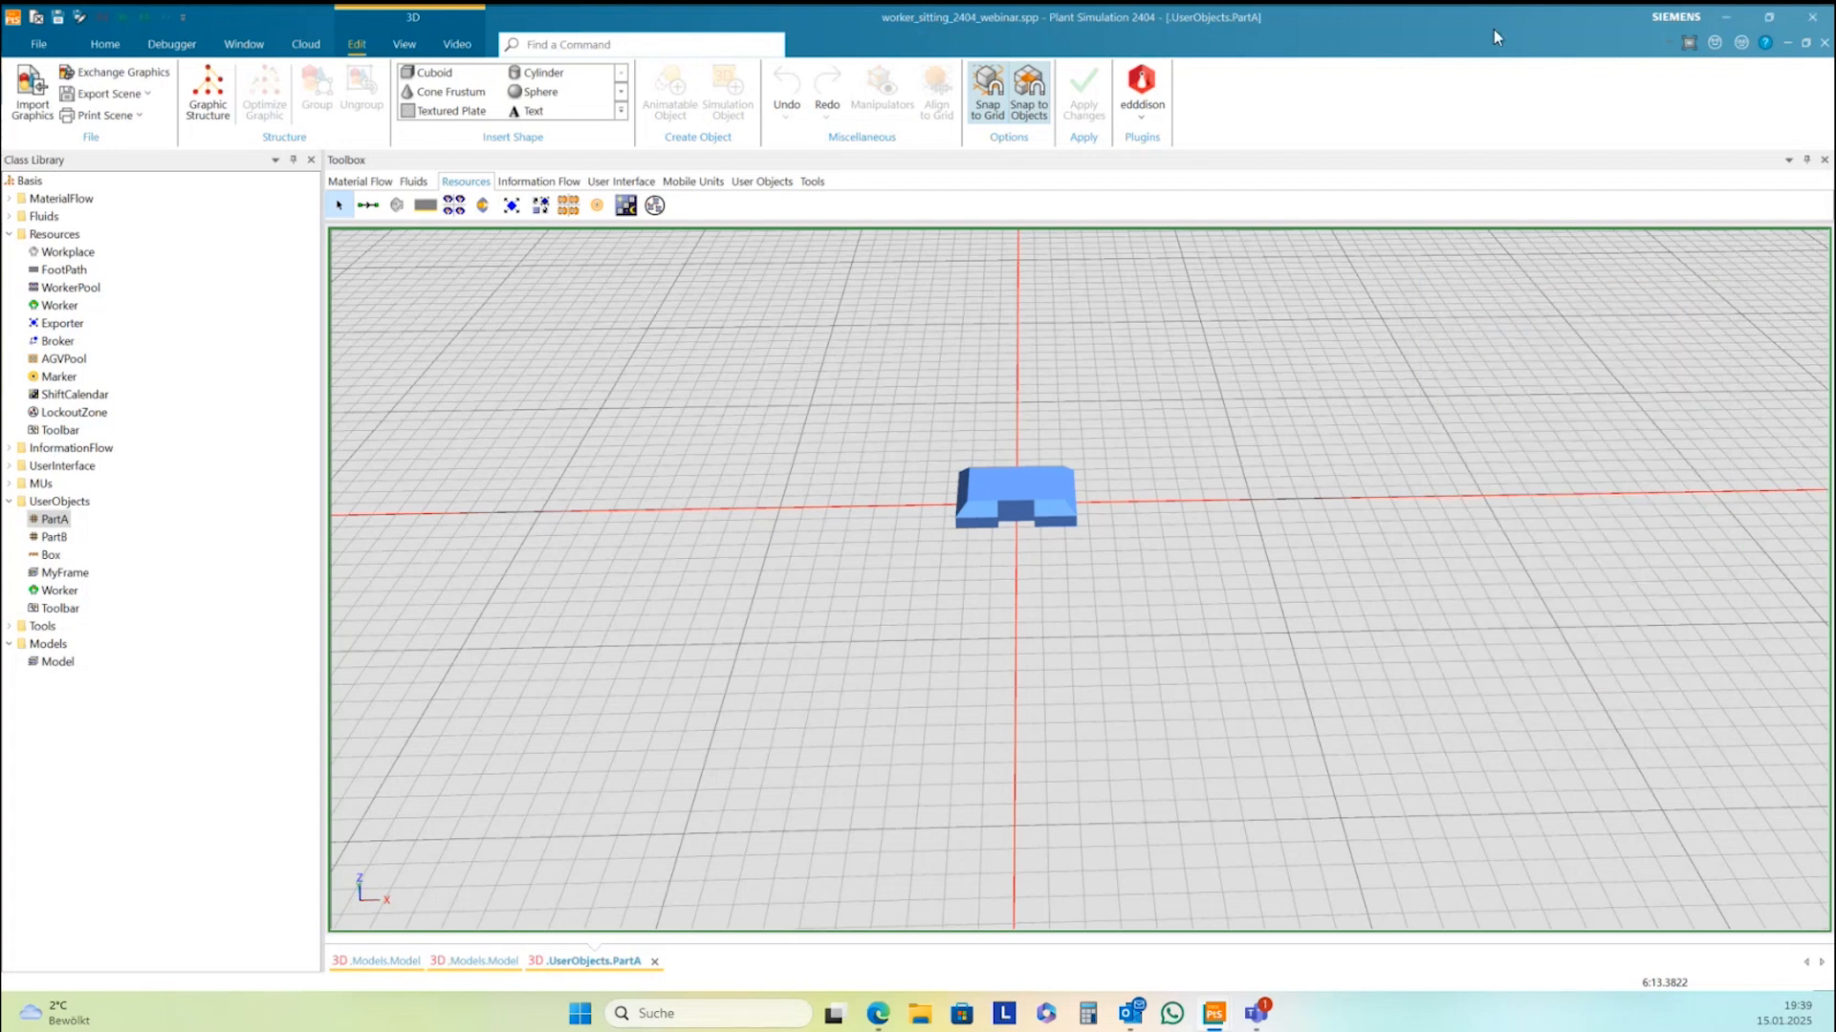
click(1824, 42)
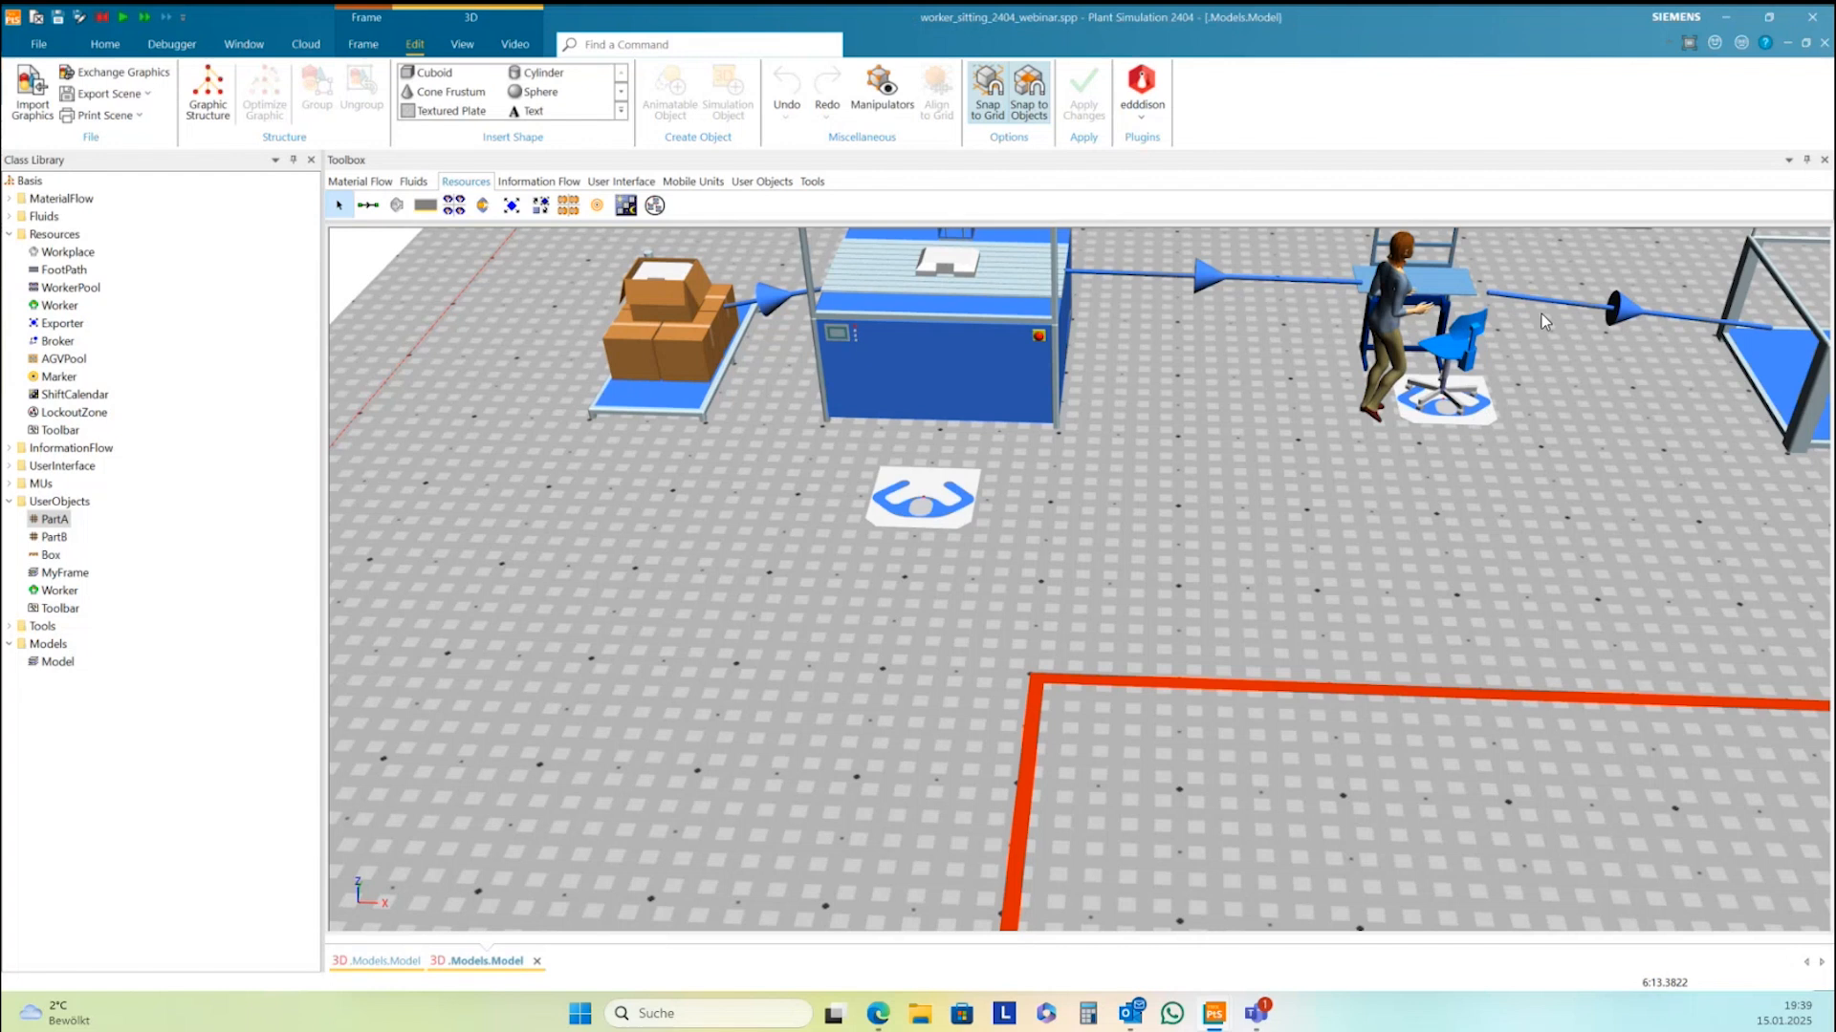
Create an internal OnExit method as the Station's exit control, triggered by the rear instead of the front, and confirm the settings
double_click(937, 323)
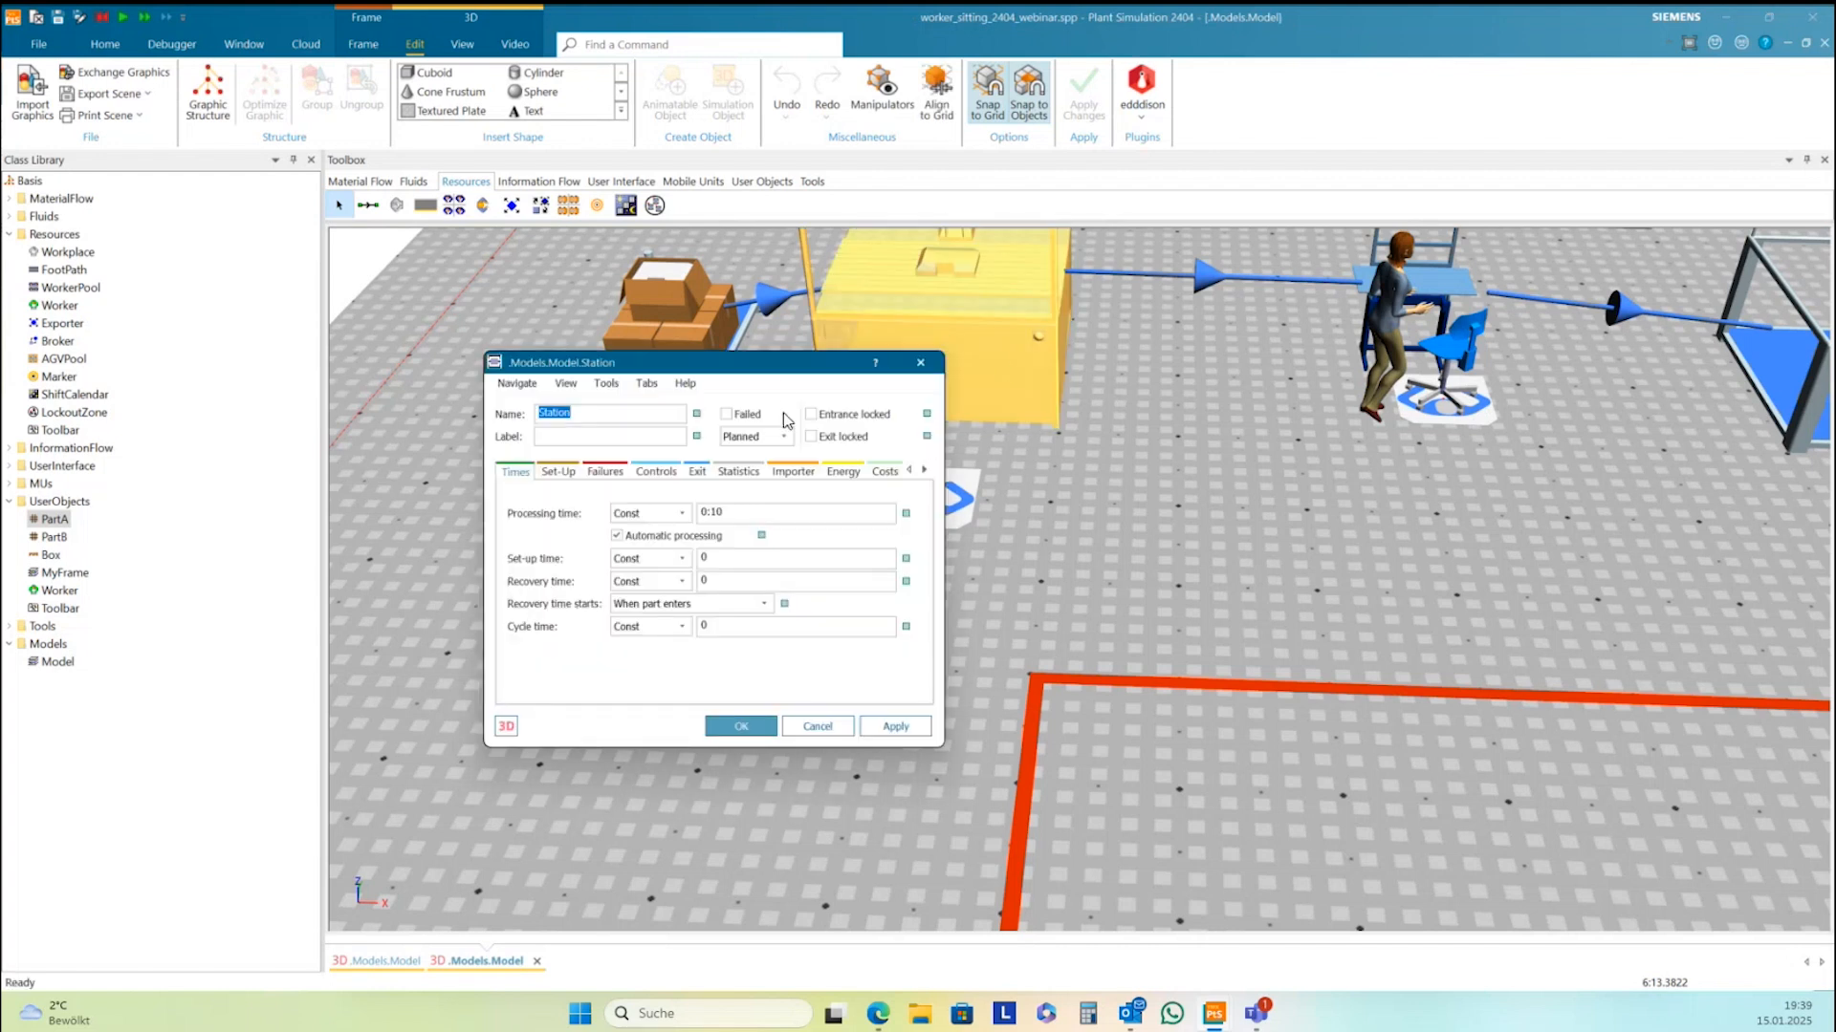
drag(784, 365, 1165, 322)
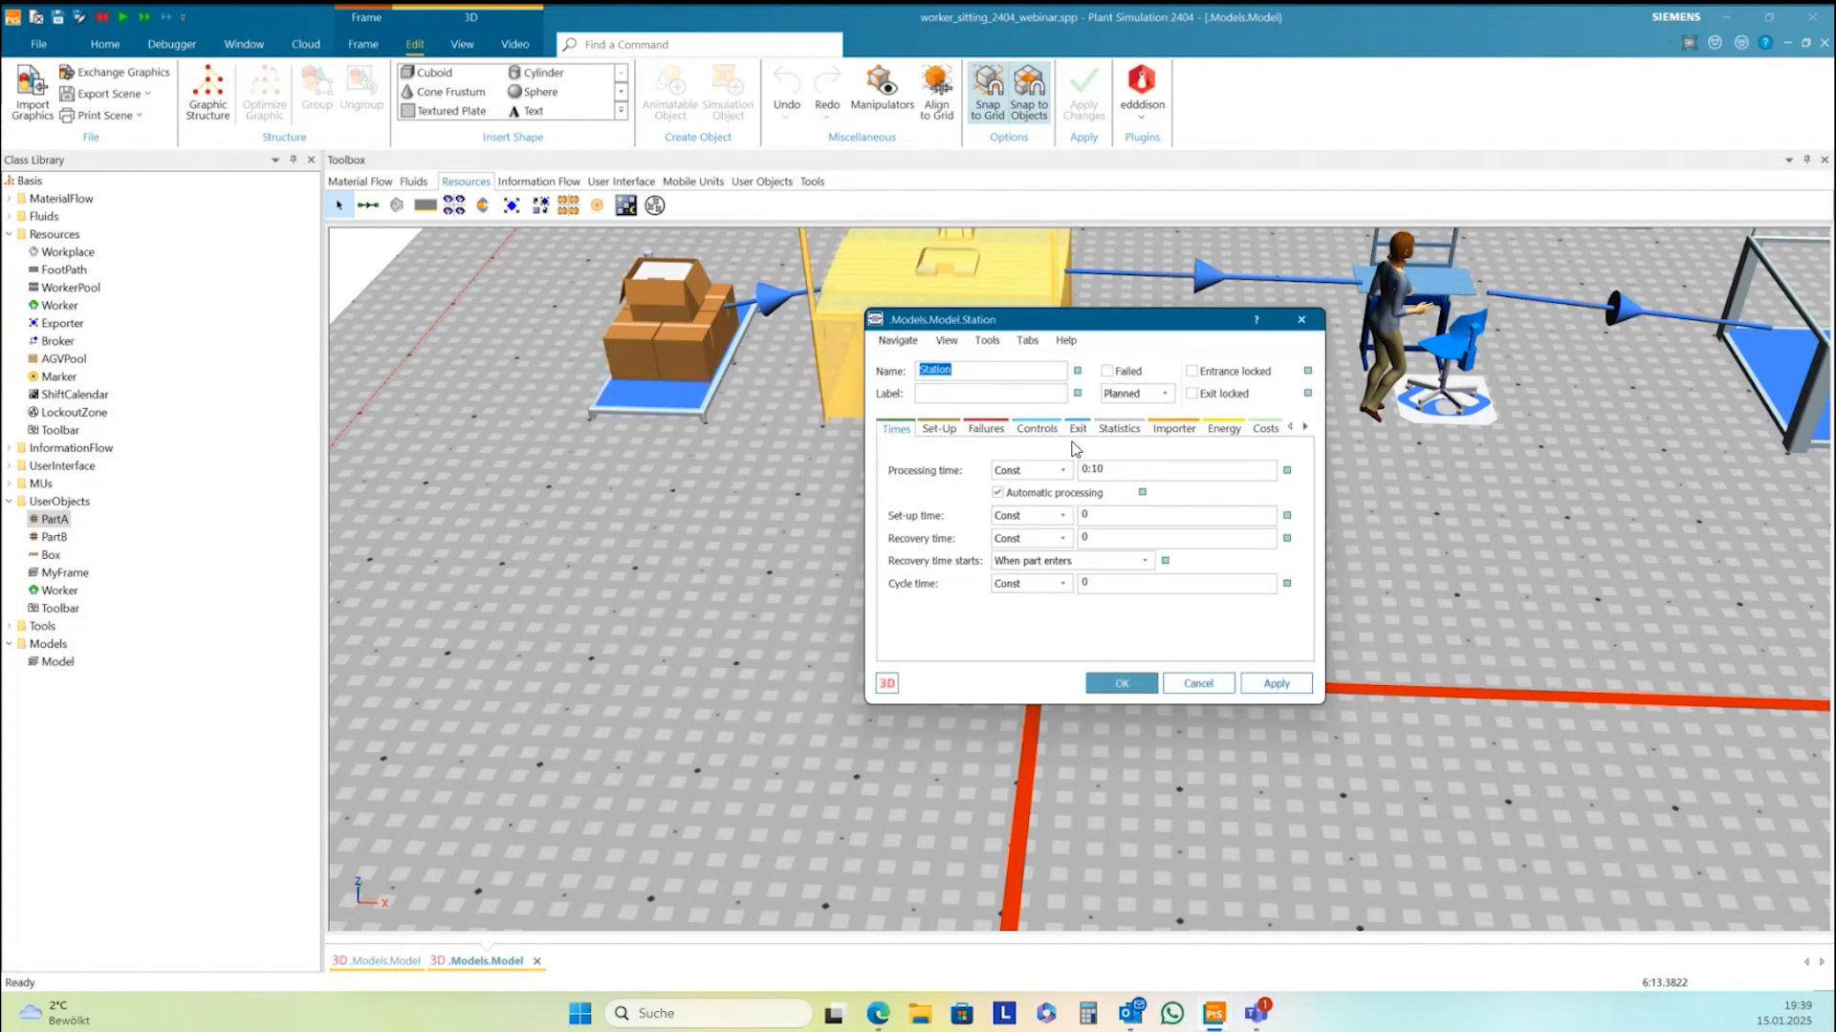
click(1038, 429)
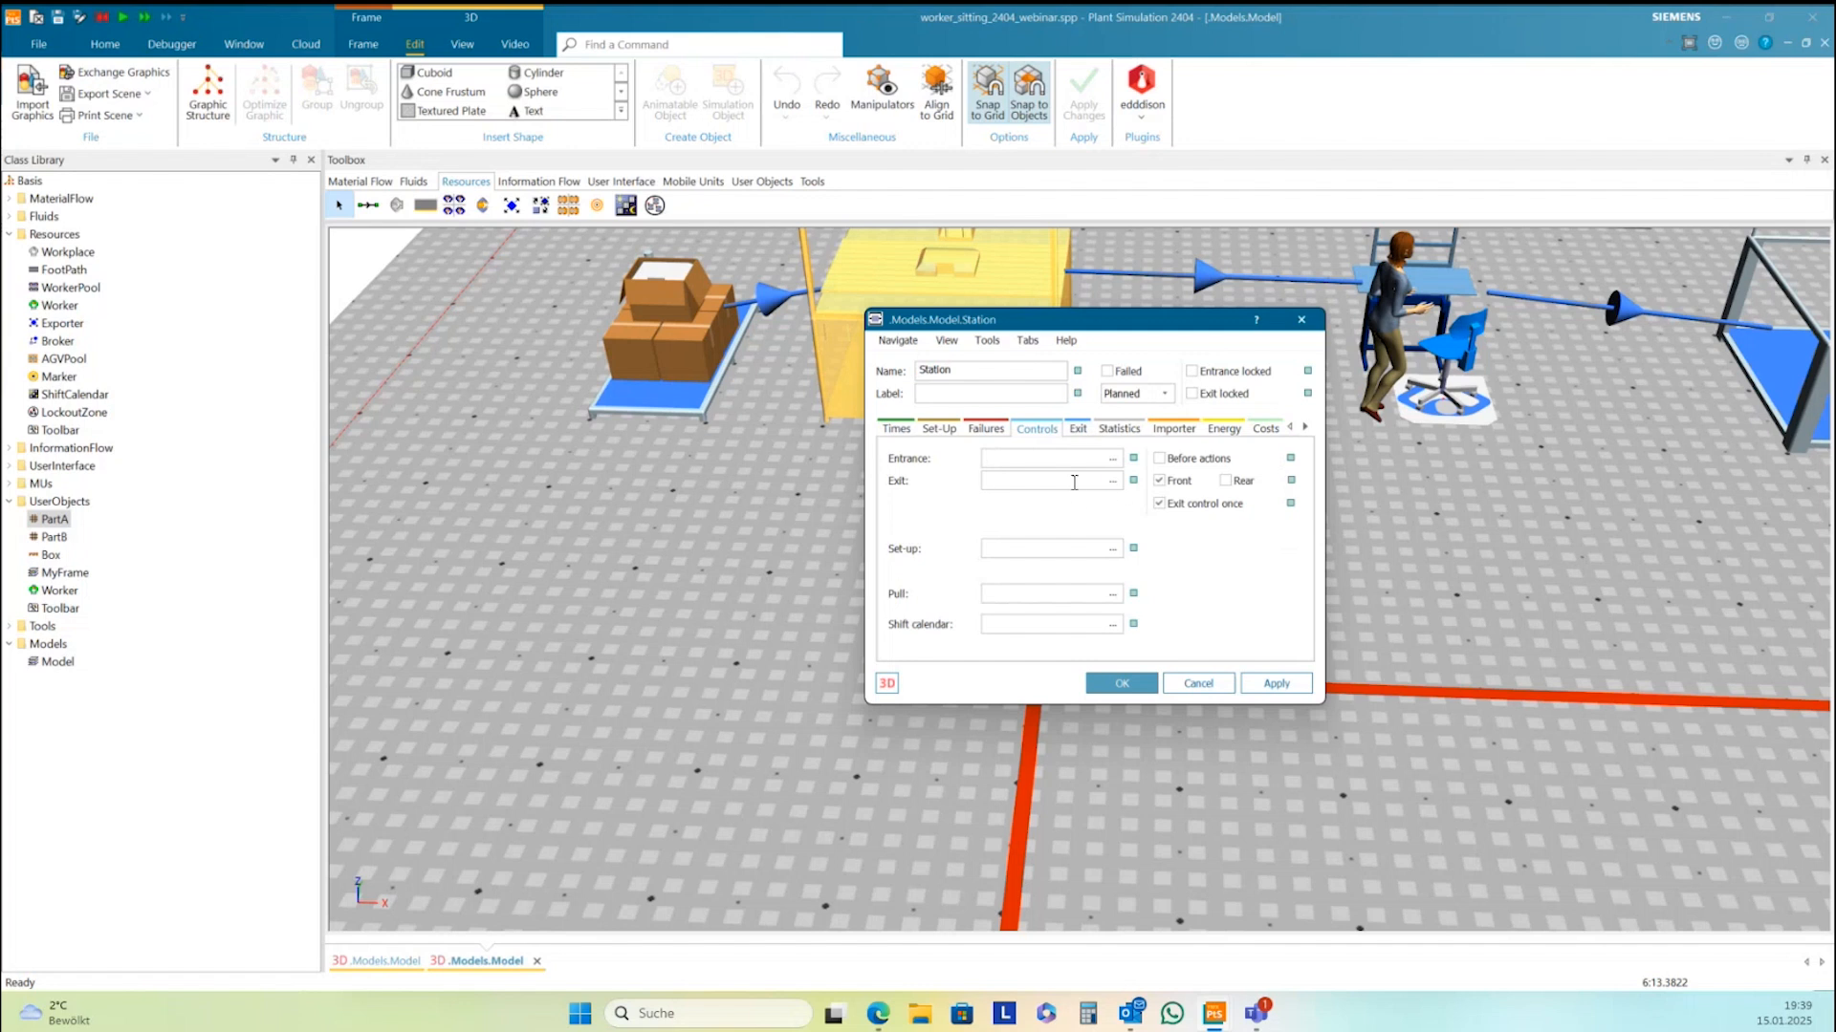
click(1159, 481)
click(1224, 481)
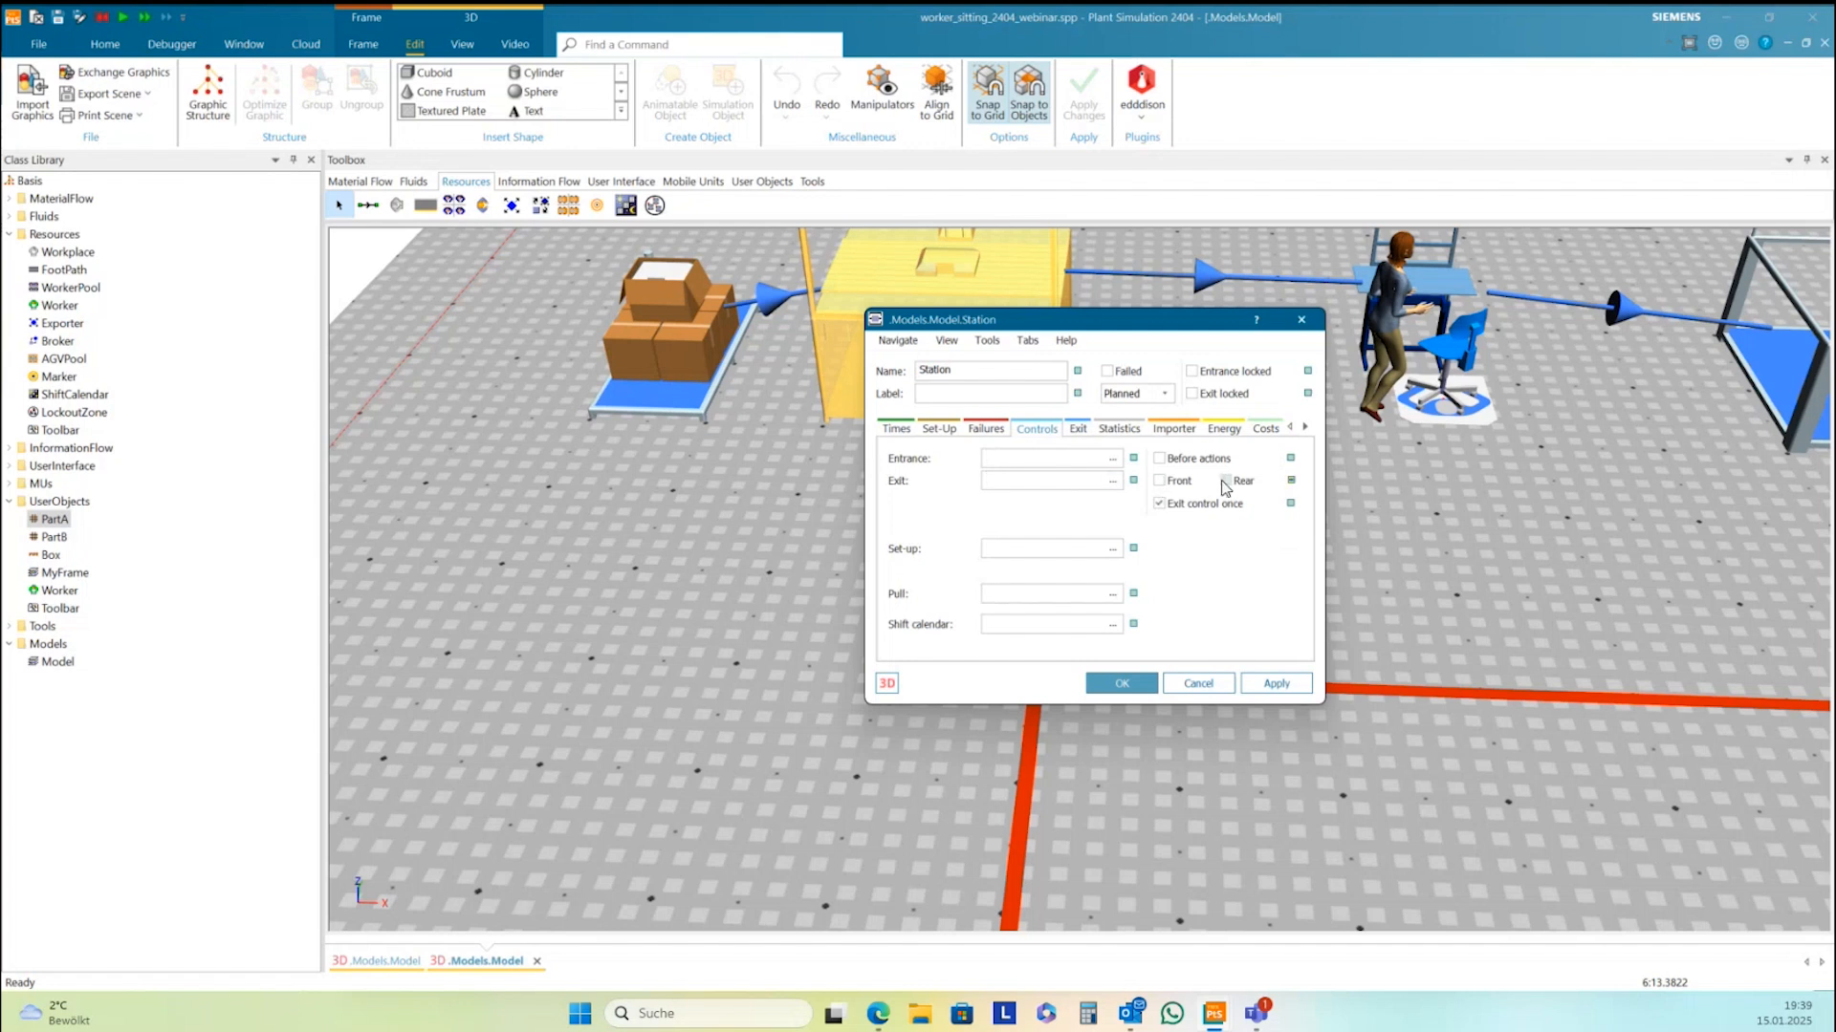
double_click(1071, 481)
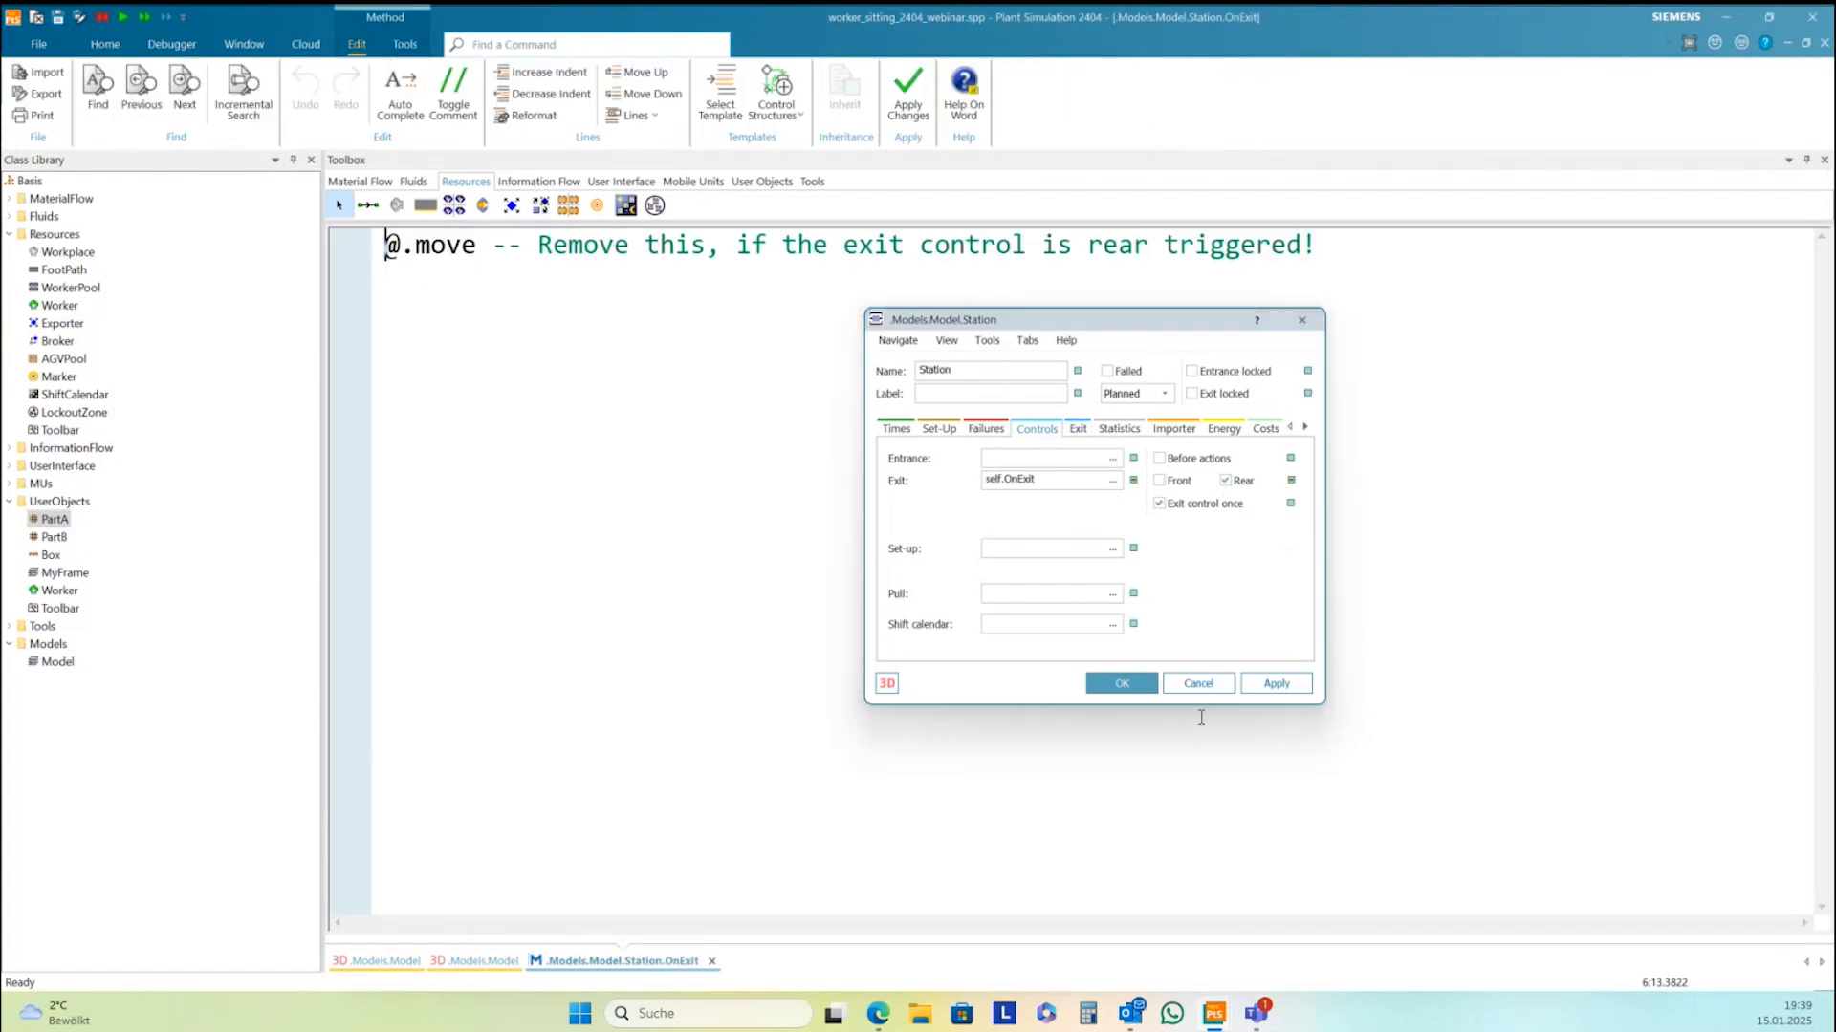
click(1128, 684)
Replace the template code in the Station's OnExit method with @._3D.hideGraphicGroup("default")
click(478, 299)
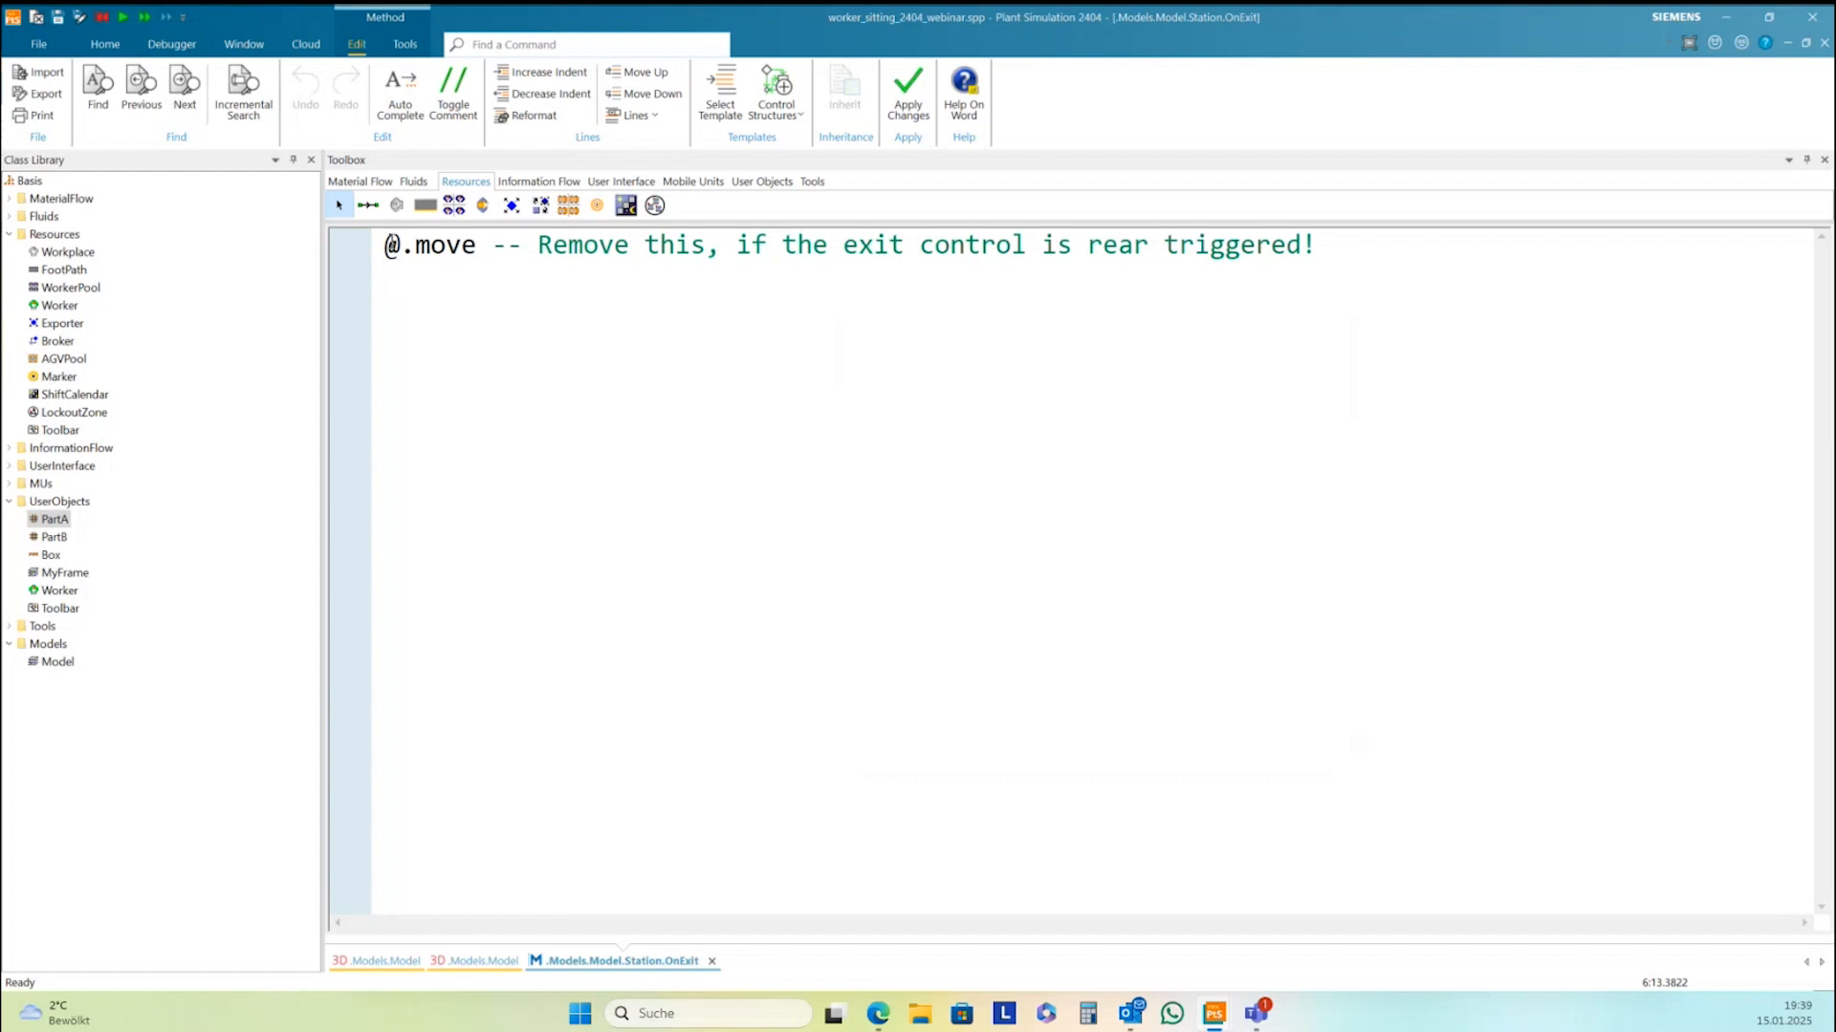
key(ctrl+a)
key(Delete)
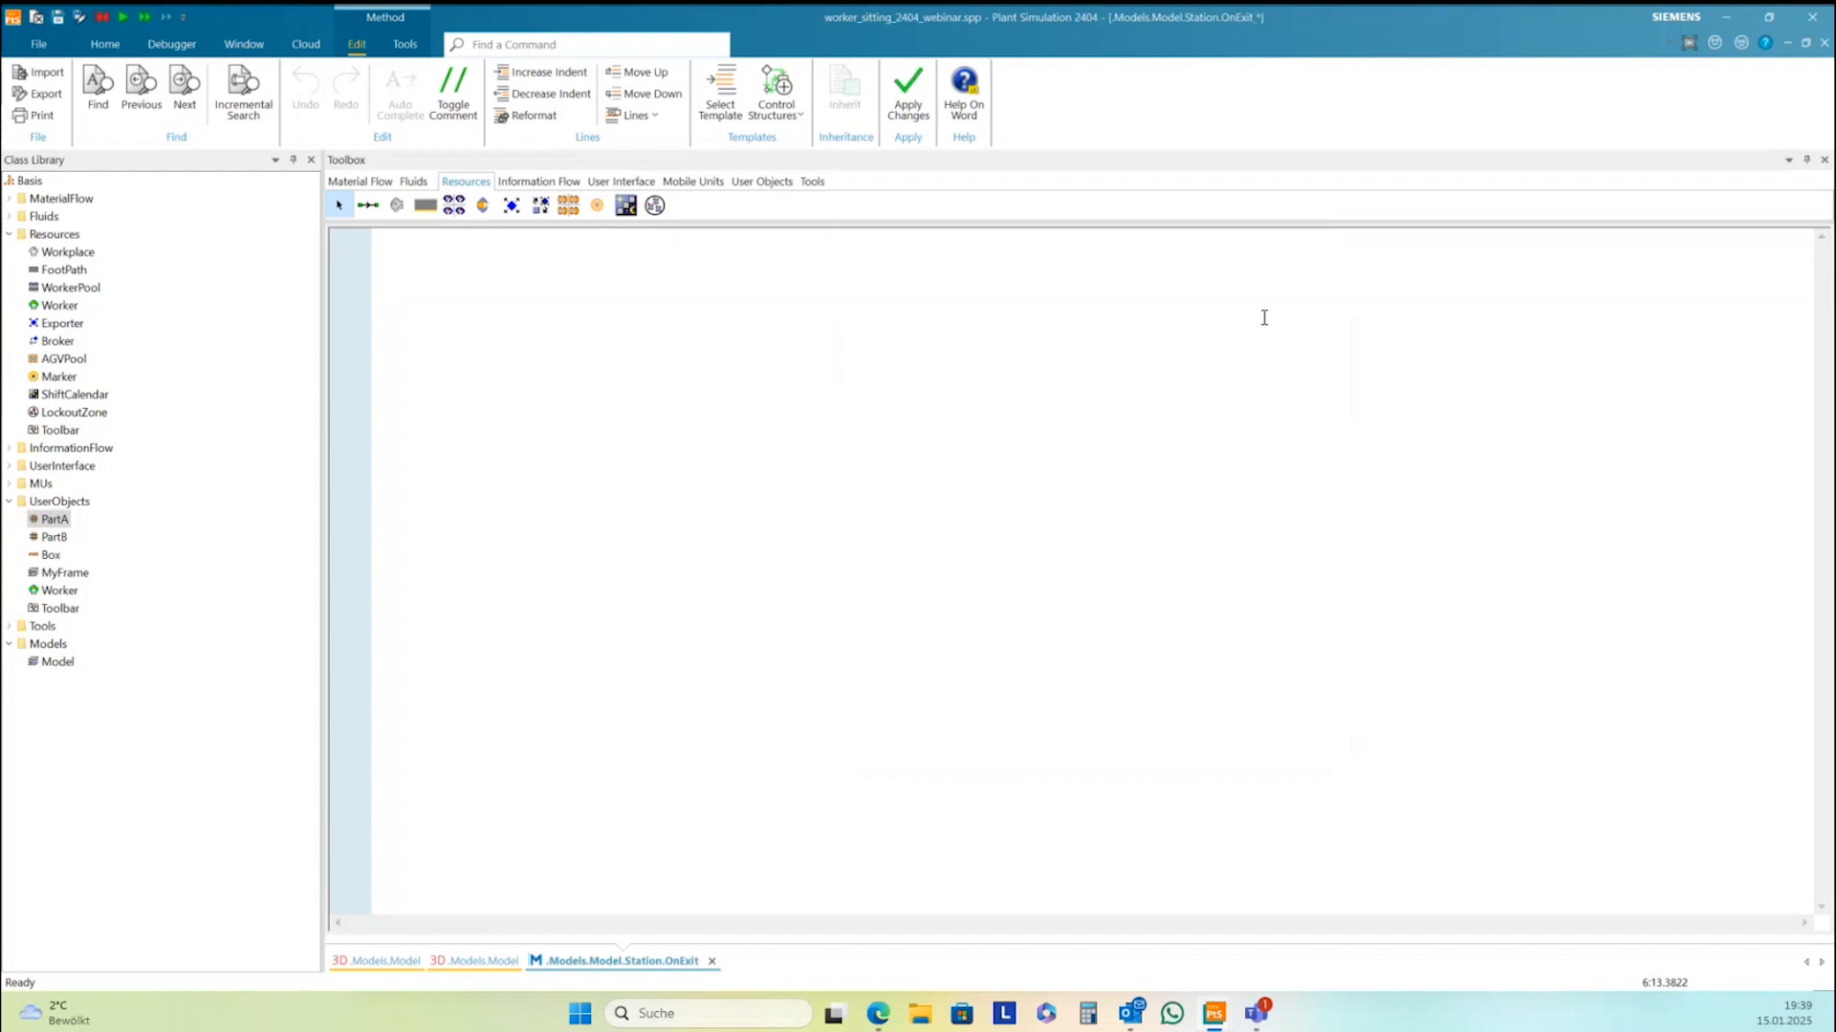
text(@-)
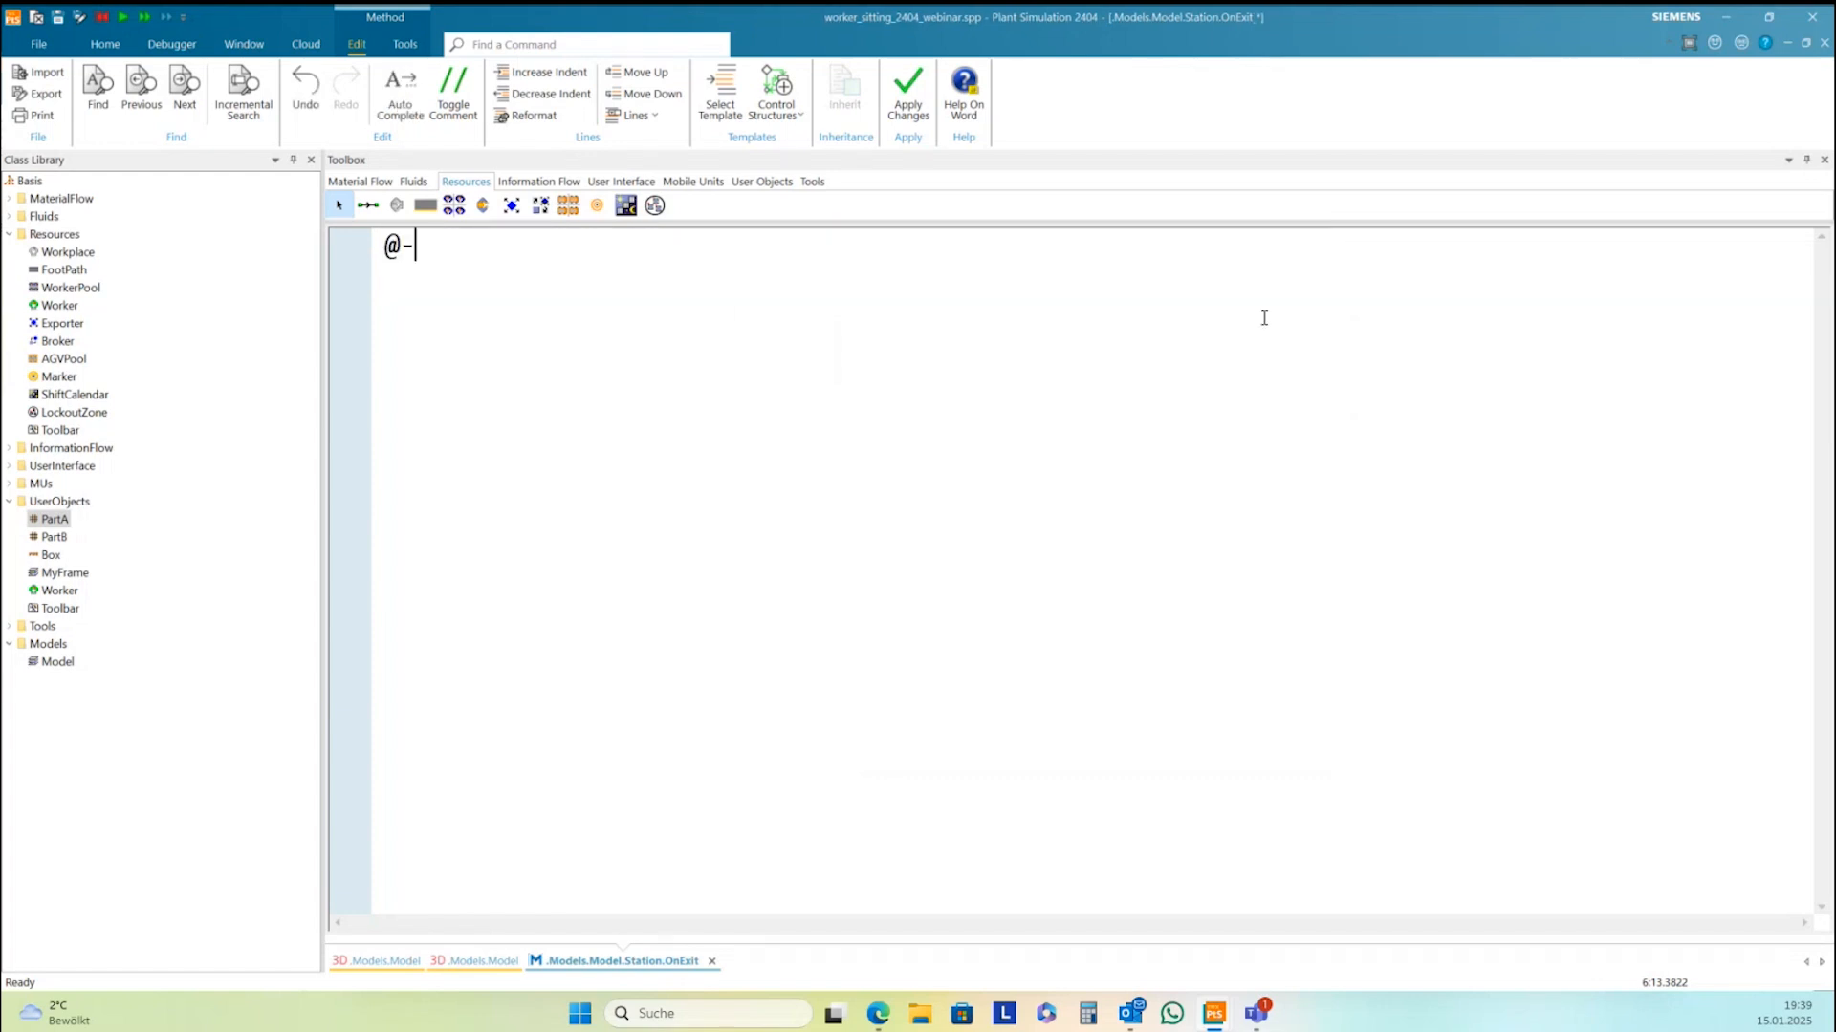
text(_3D)
click(408, 250)
text(.)
click(470, 253)
text(.hideGraphicGroup")
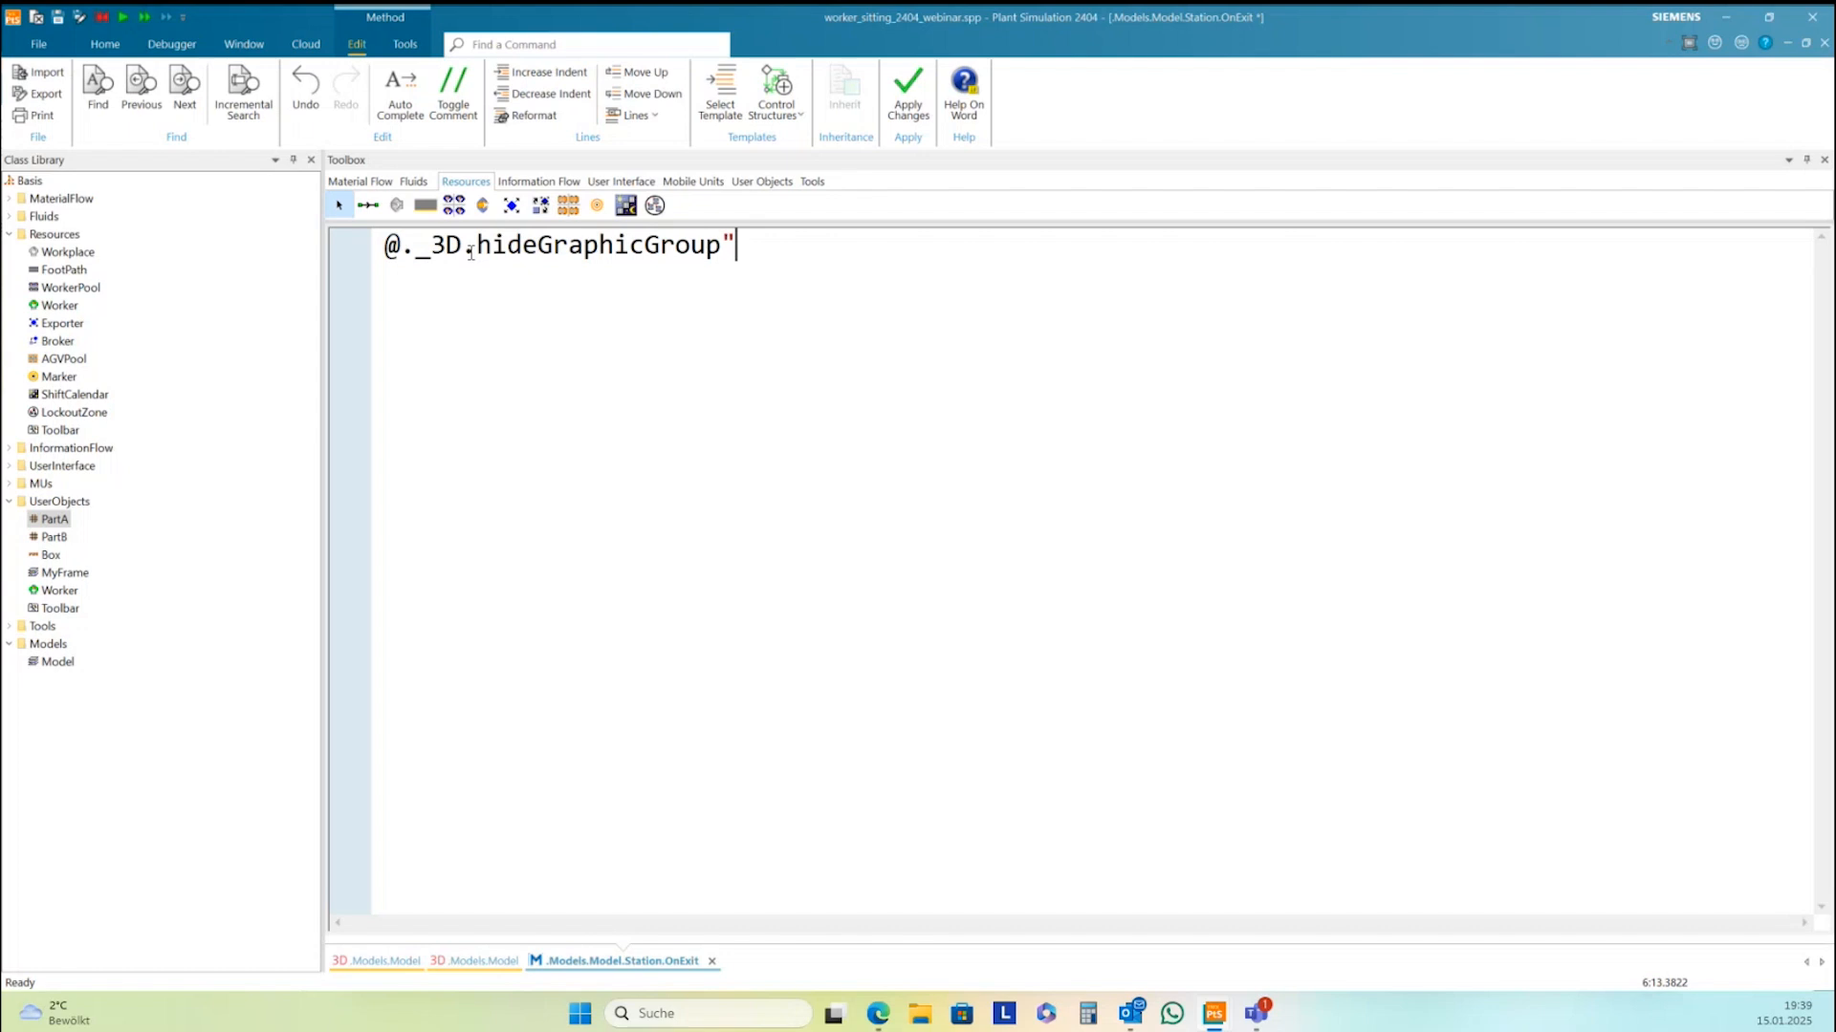
text(default")
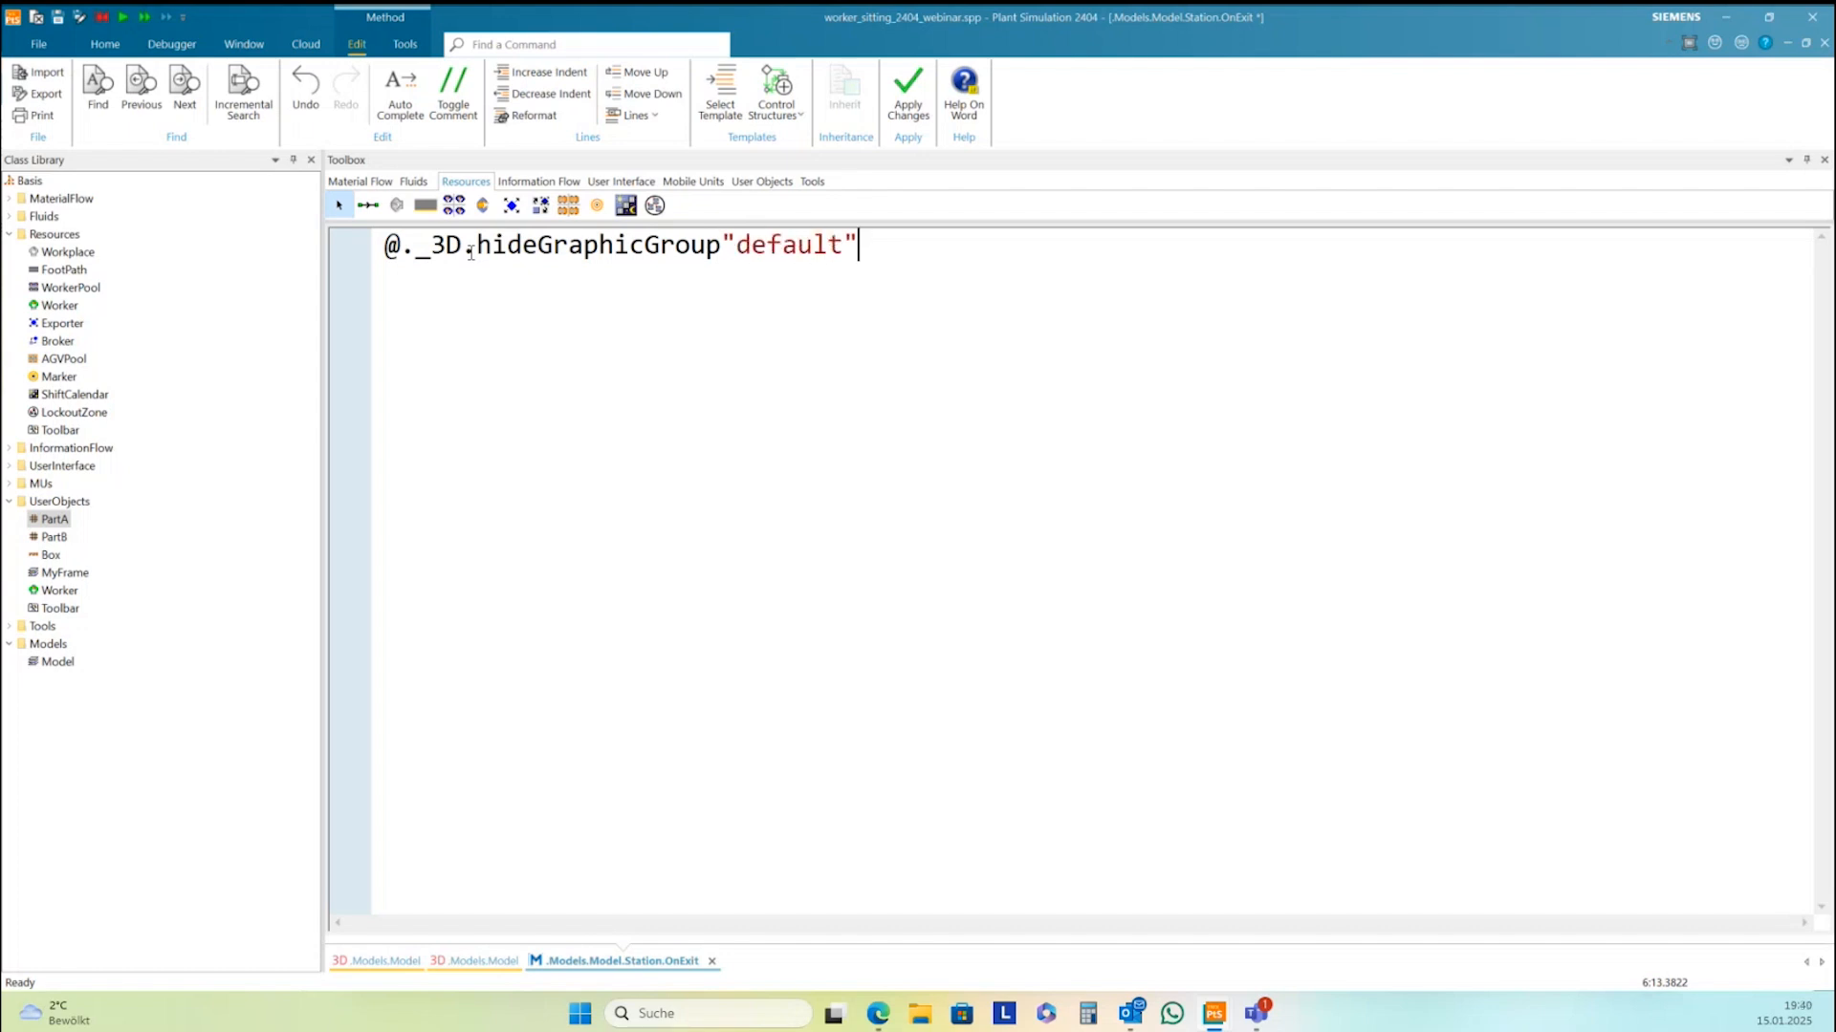
click(723, 245)
text(()
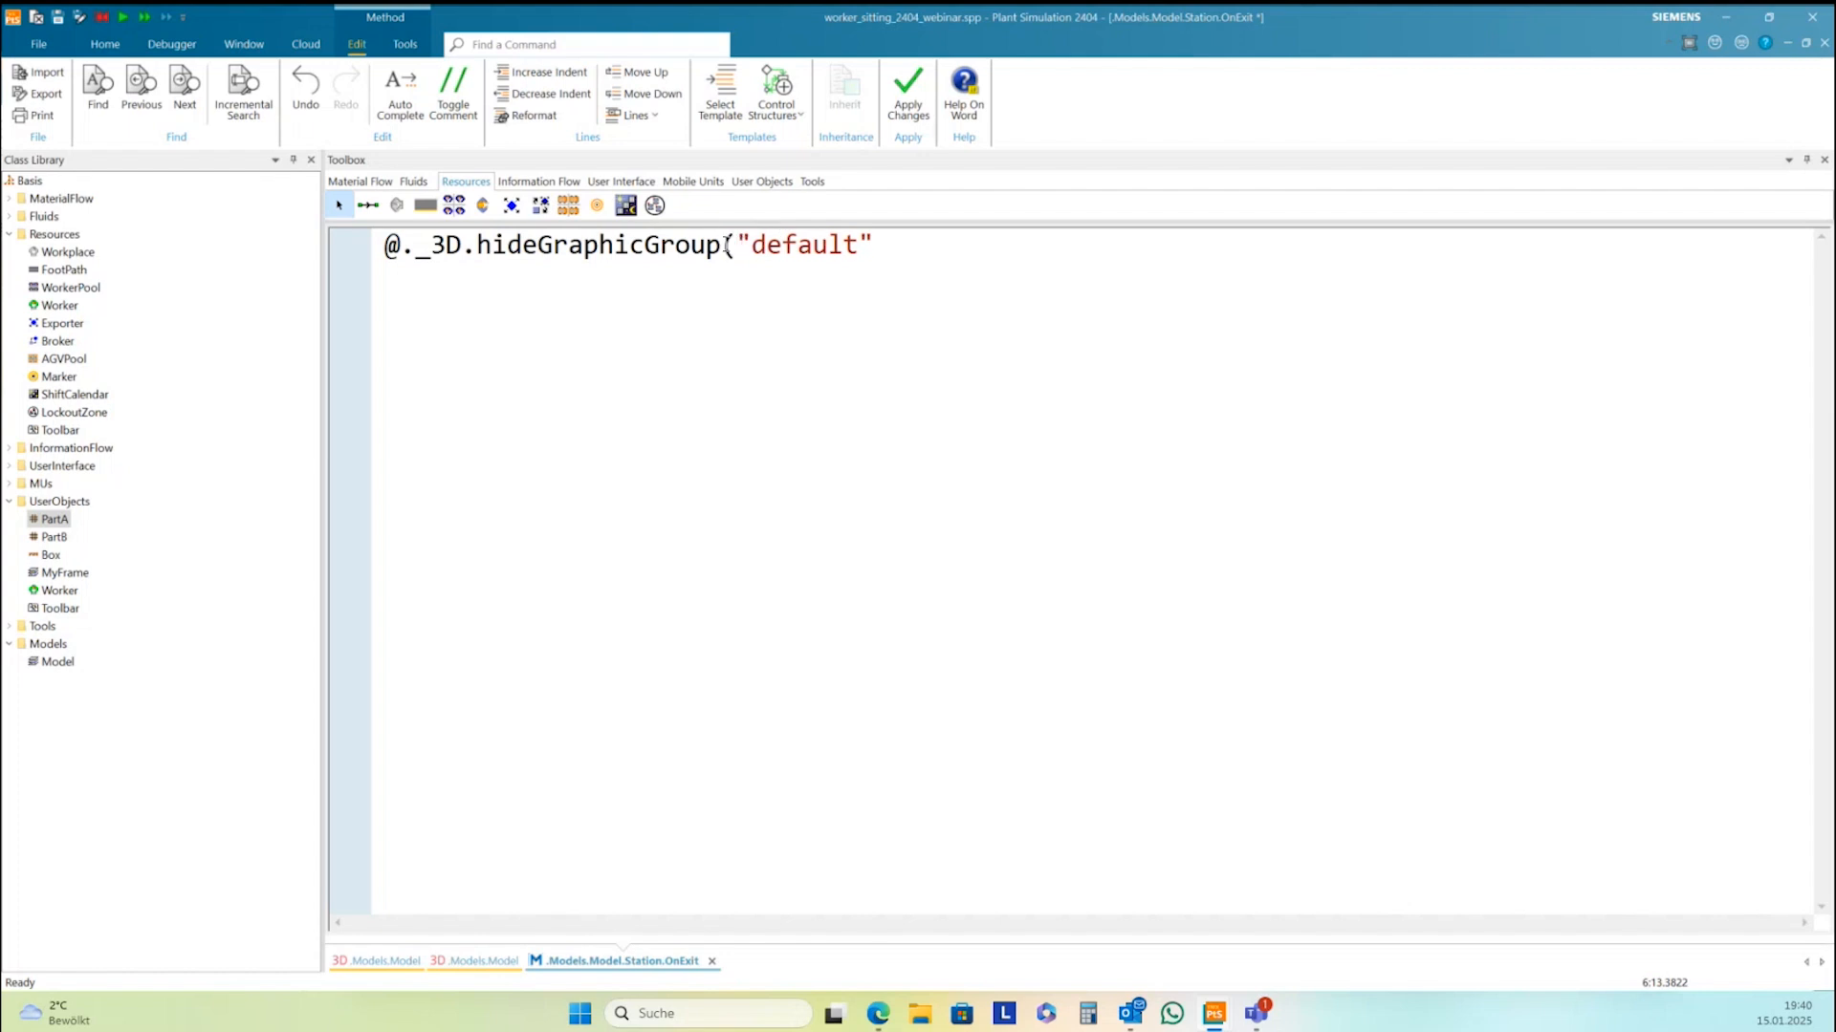
click(875, 244)
text())
Duplicate the hide statement on the second line of the method and change it to @._3D.showGraphicGroup("default")
drag(384, 245, 893, 243)
key(ctrl+c)
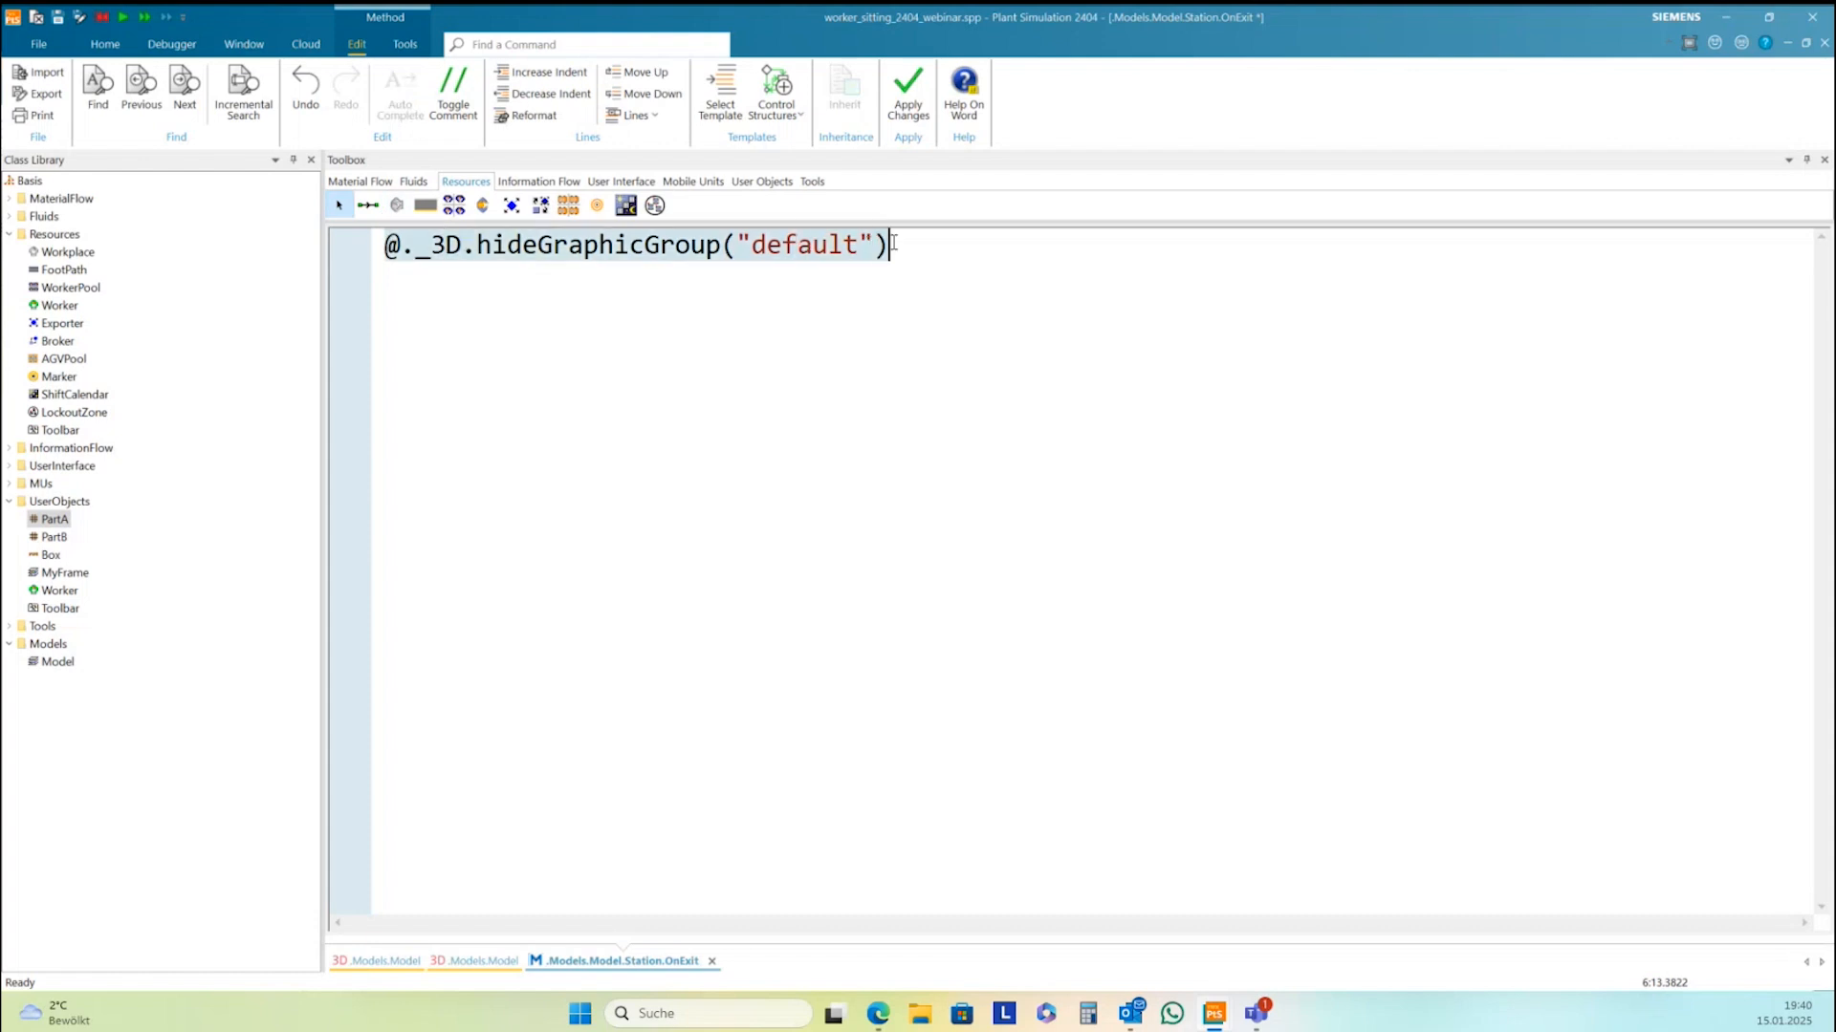
click(423, 300)
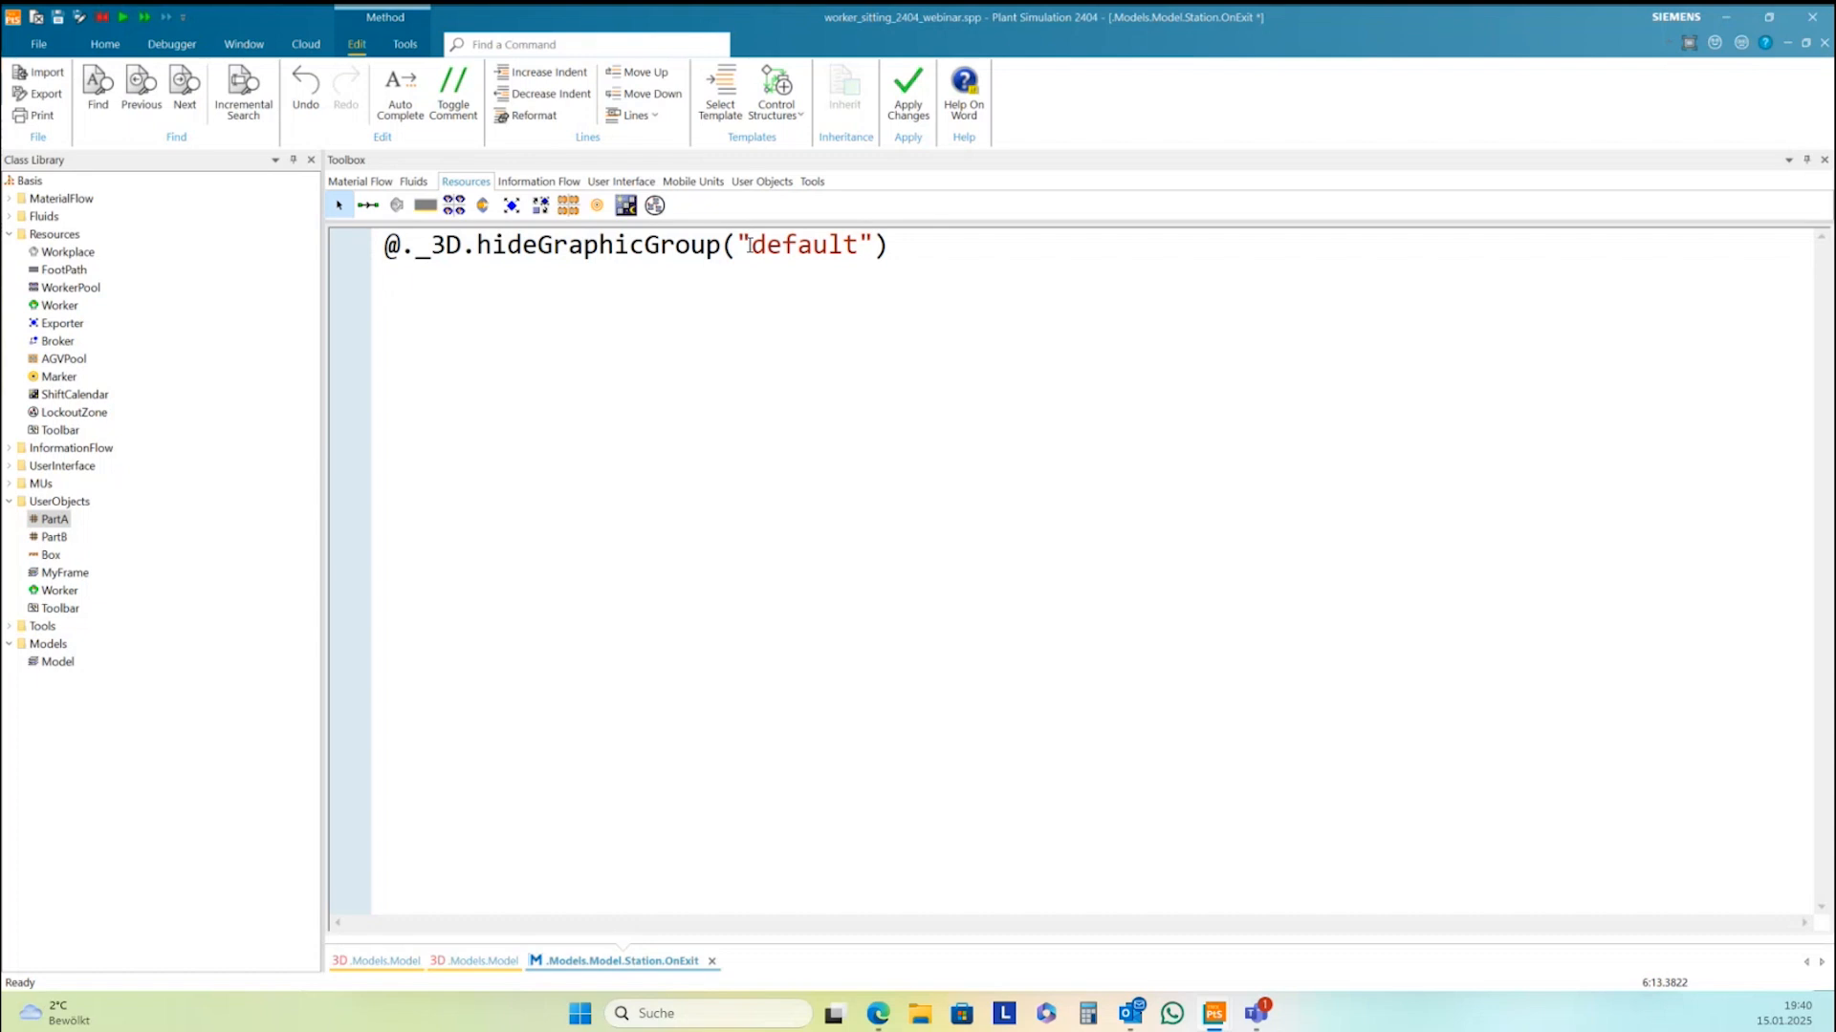
key(ctrl+v)
drag(477, 279, 534, 289)
text(show)
key(End)
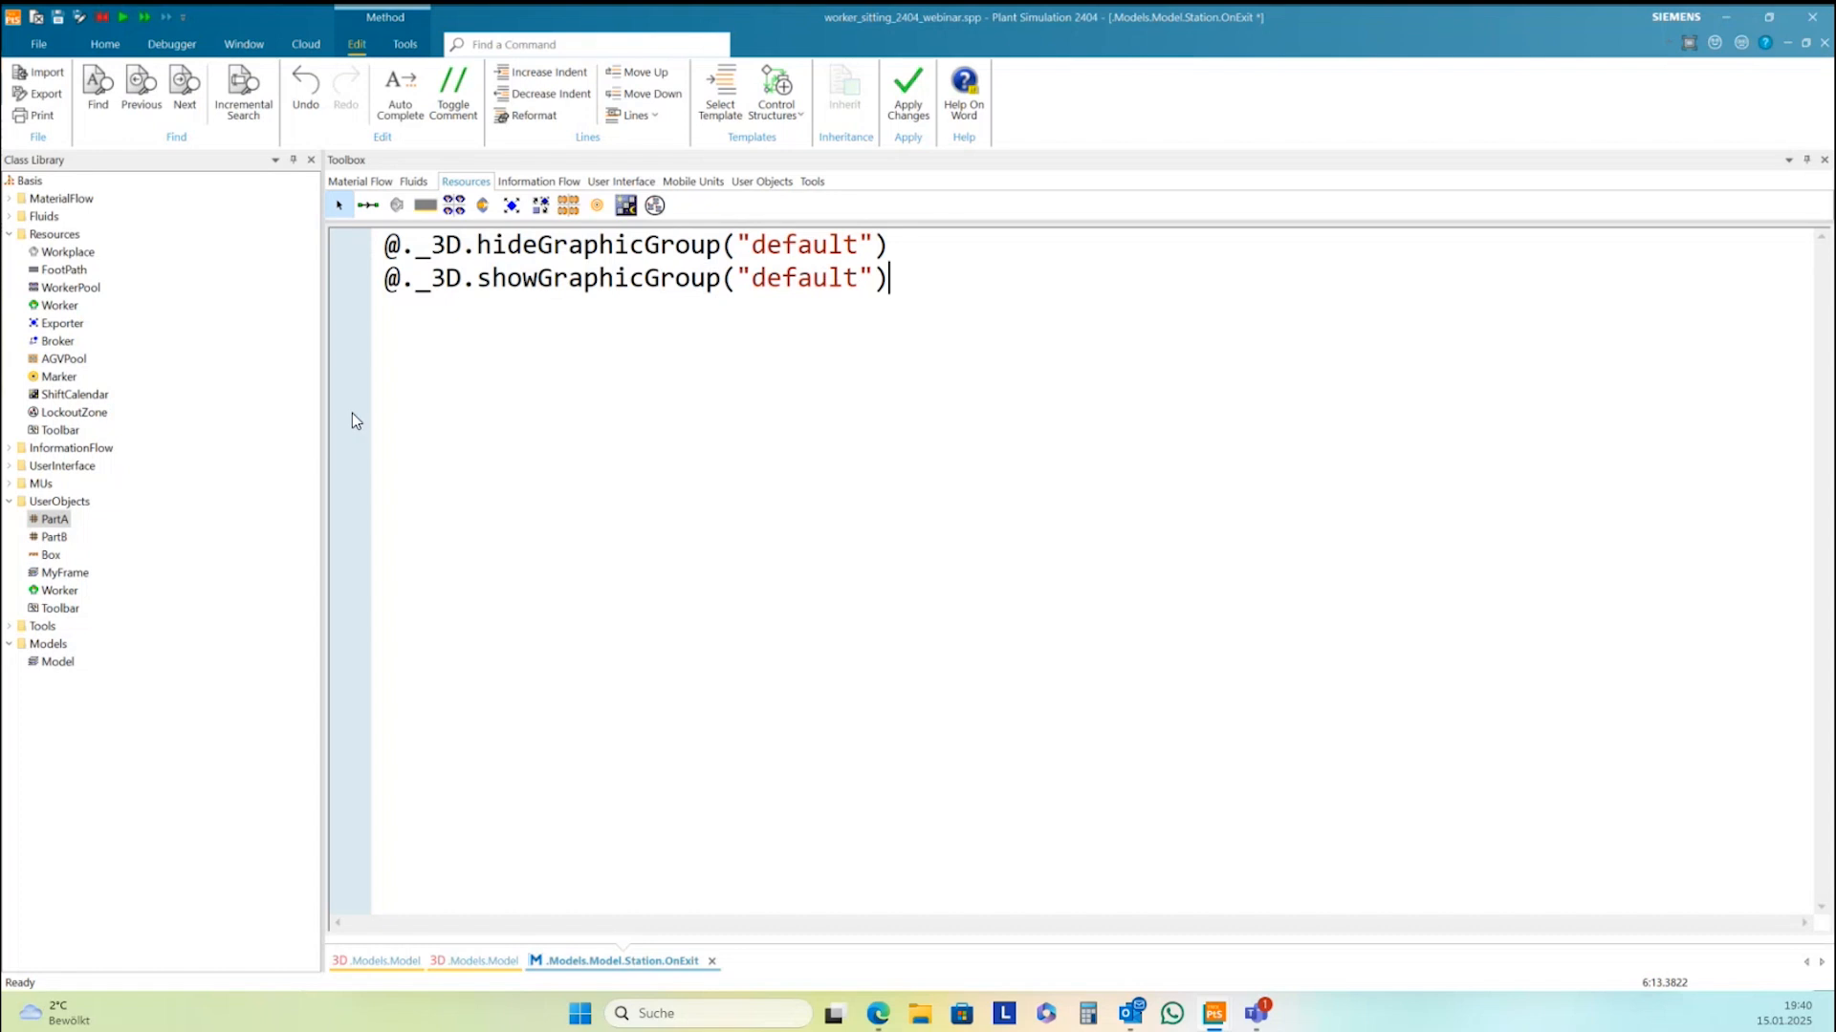
Open PartA in 3D and show its graphic structure to look up the graphic group names
right_click(52, 524)
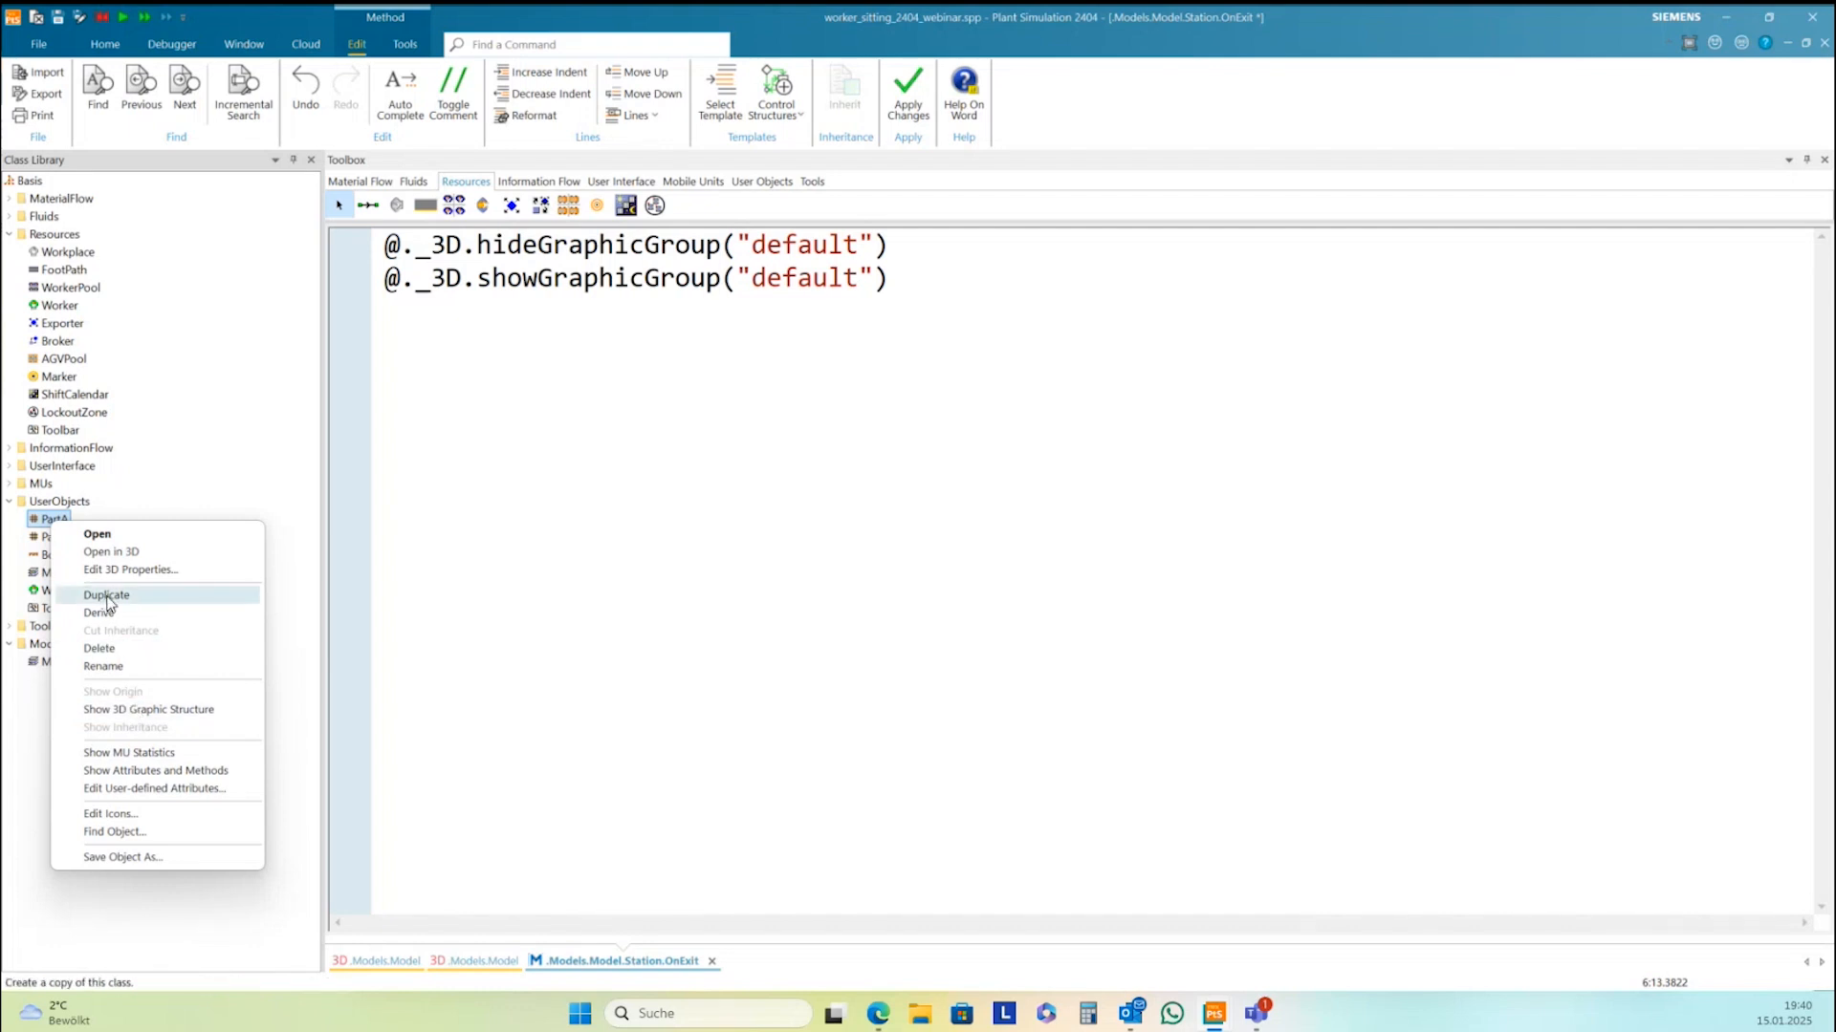
click(38, 524)
right_click(39, 522)
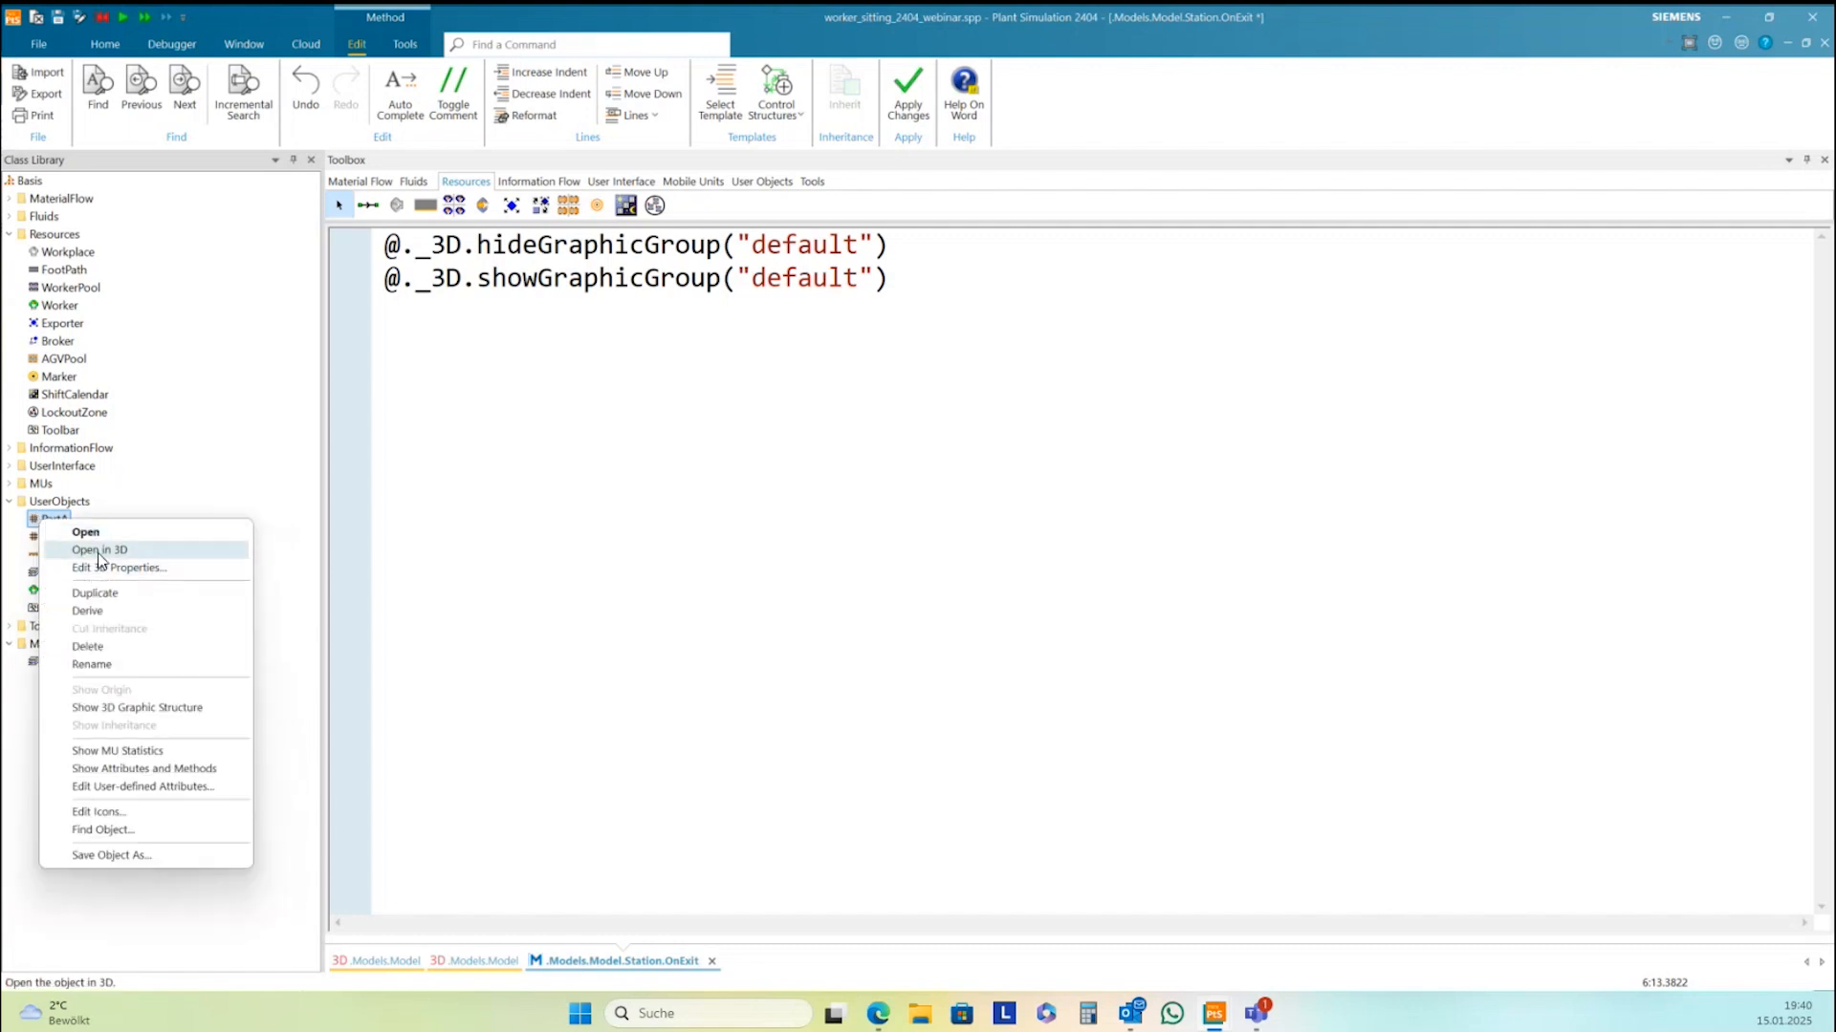
click(98, 552)
right_click(578, 485)
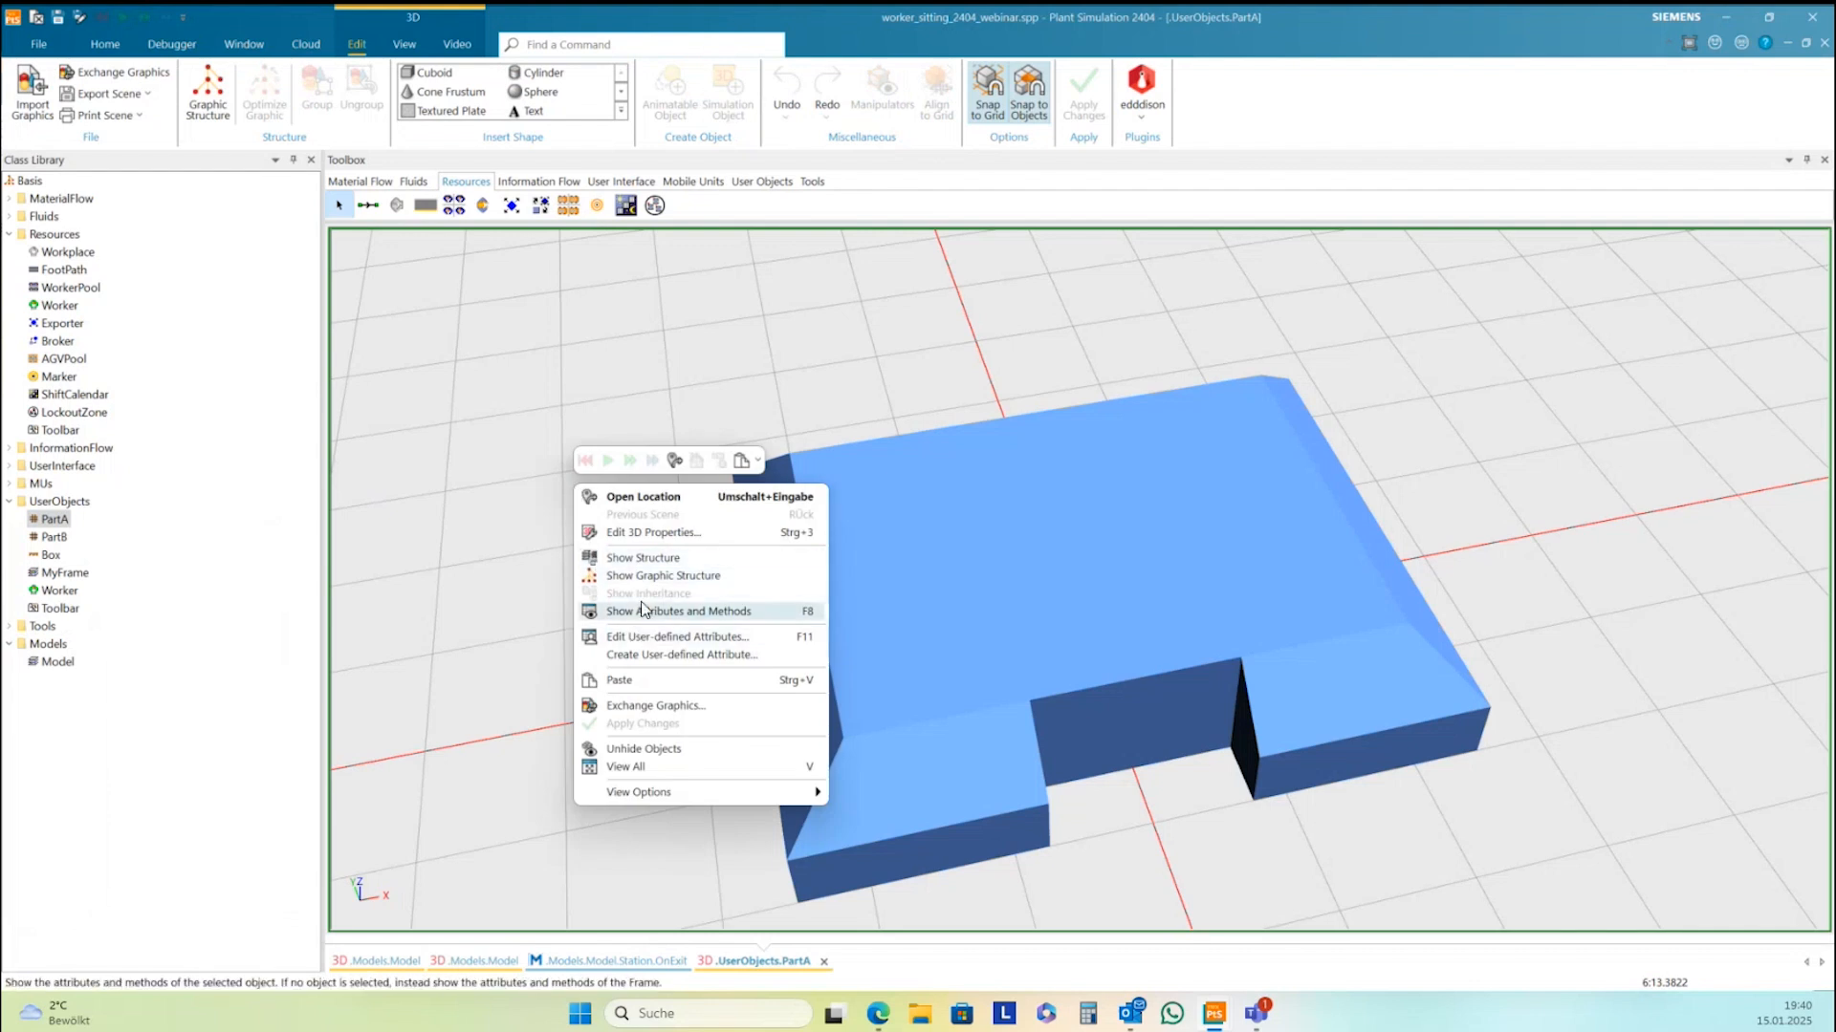
click(633, 577)
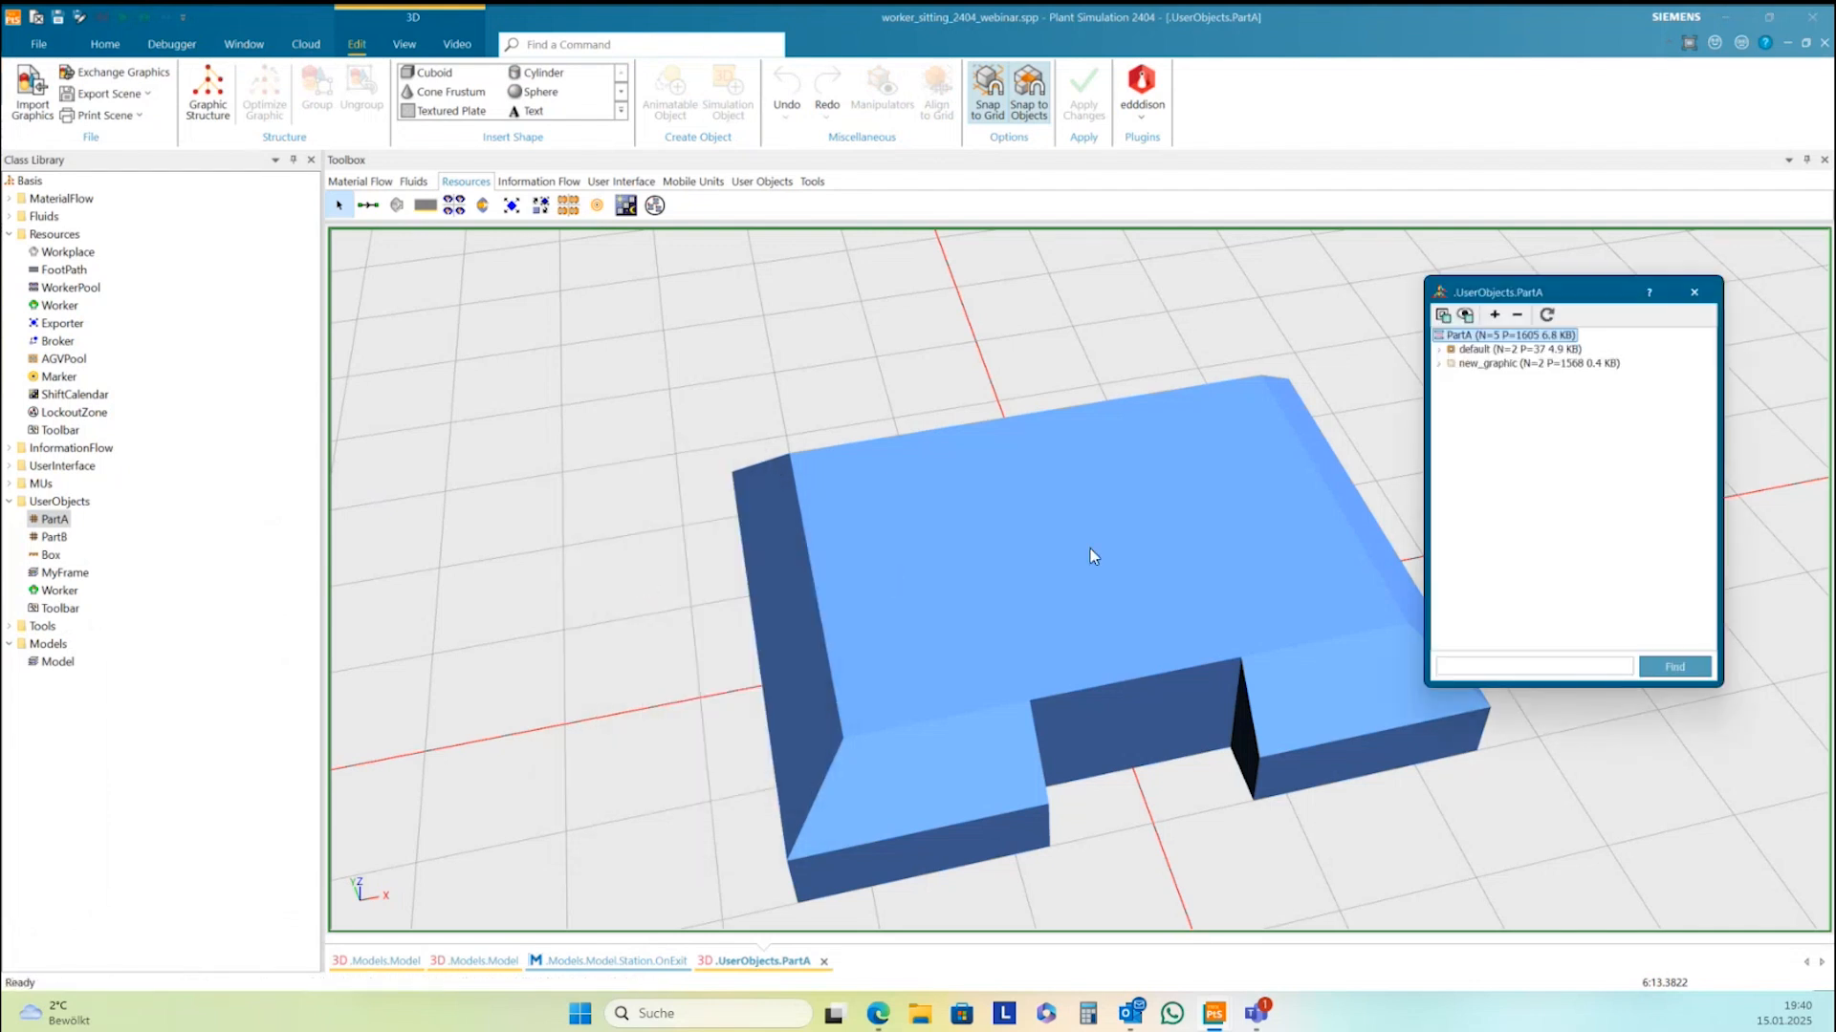
Change the show statement's group to "new_graphic", close PartA's graphic structure, apply the OnExit code changes and close PartA's 3D view
click(662, 961)
drag(753, 277, 860, 287)
text(new)
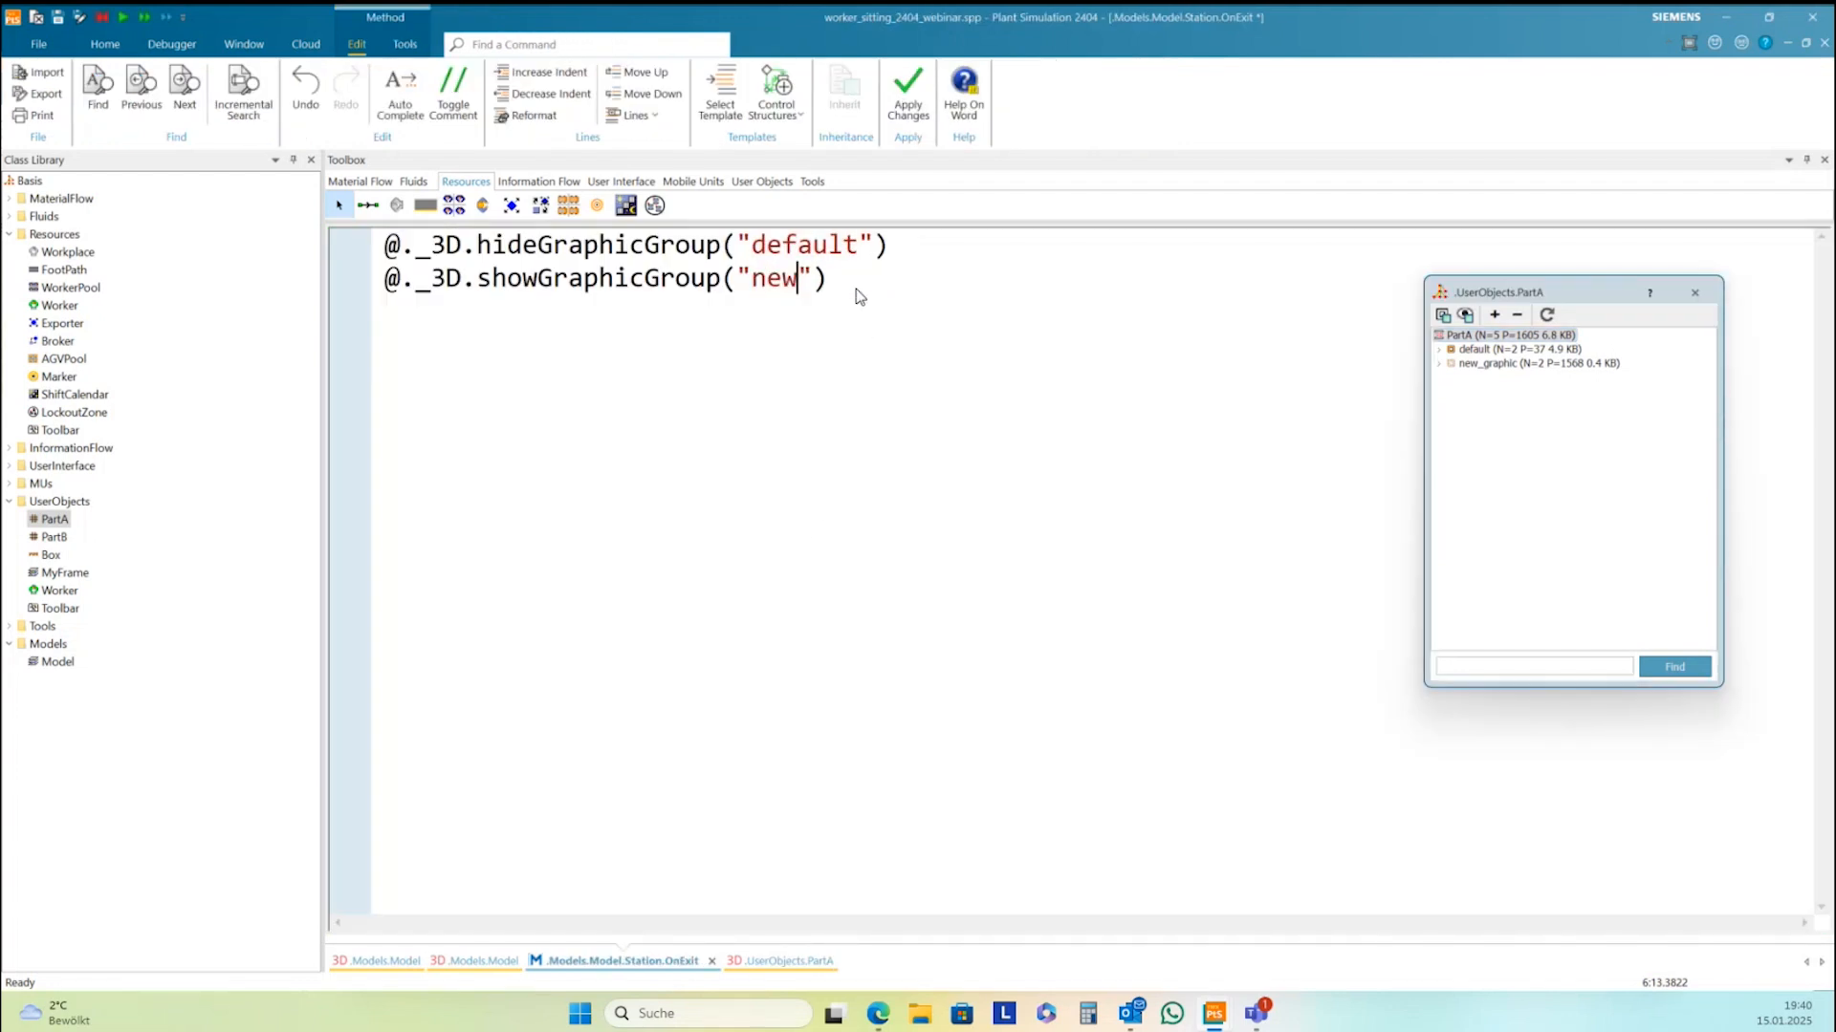
text(_graphic)
click(1694, 292)
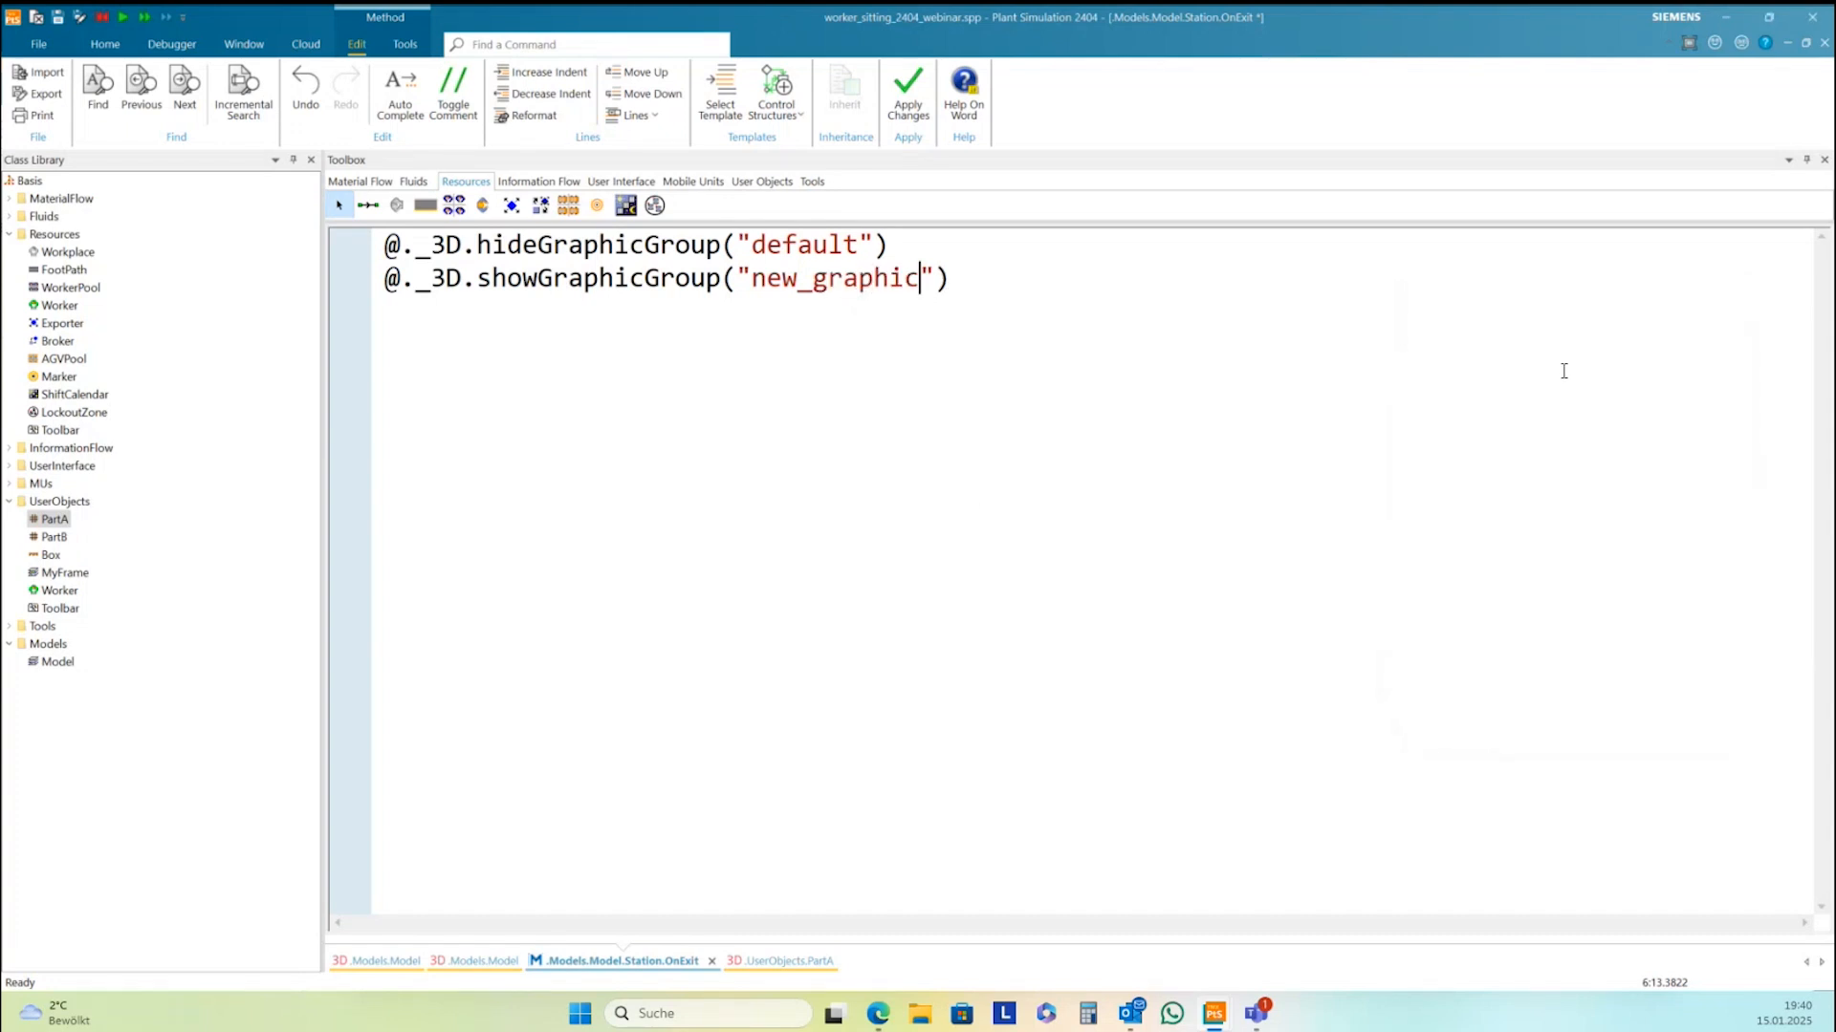
click(1825, 43)
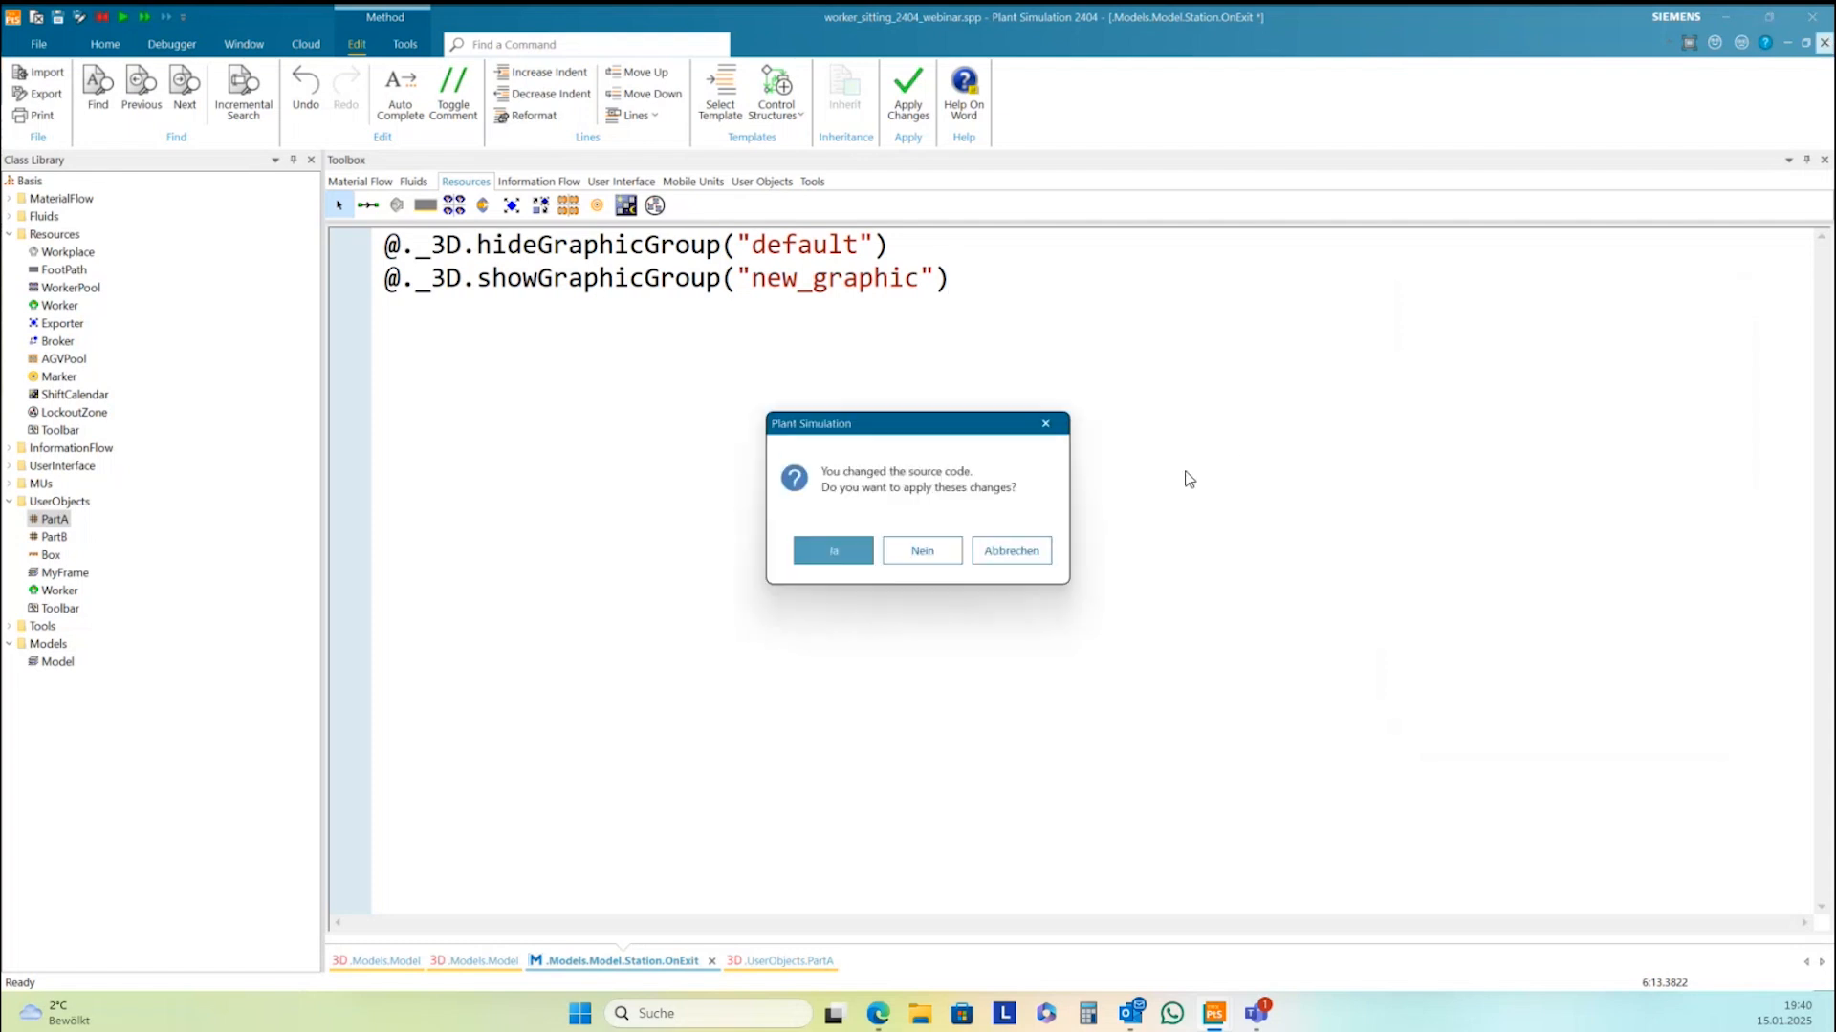
click(851, 553)
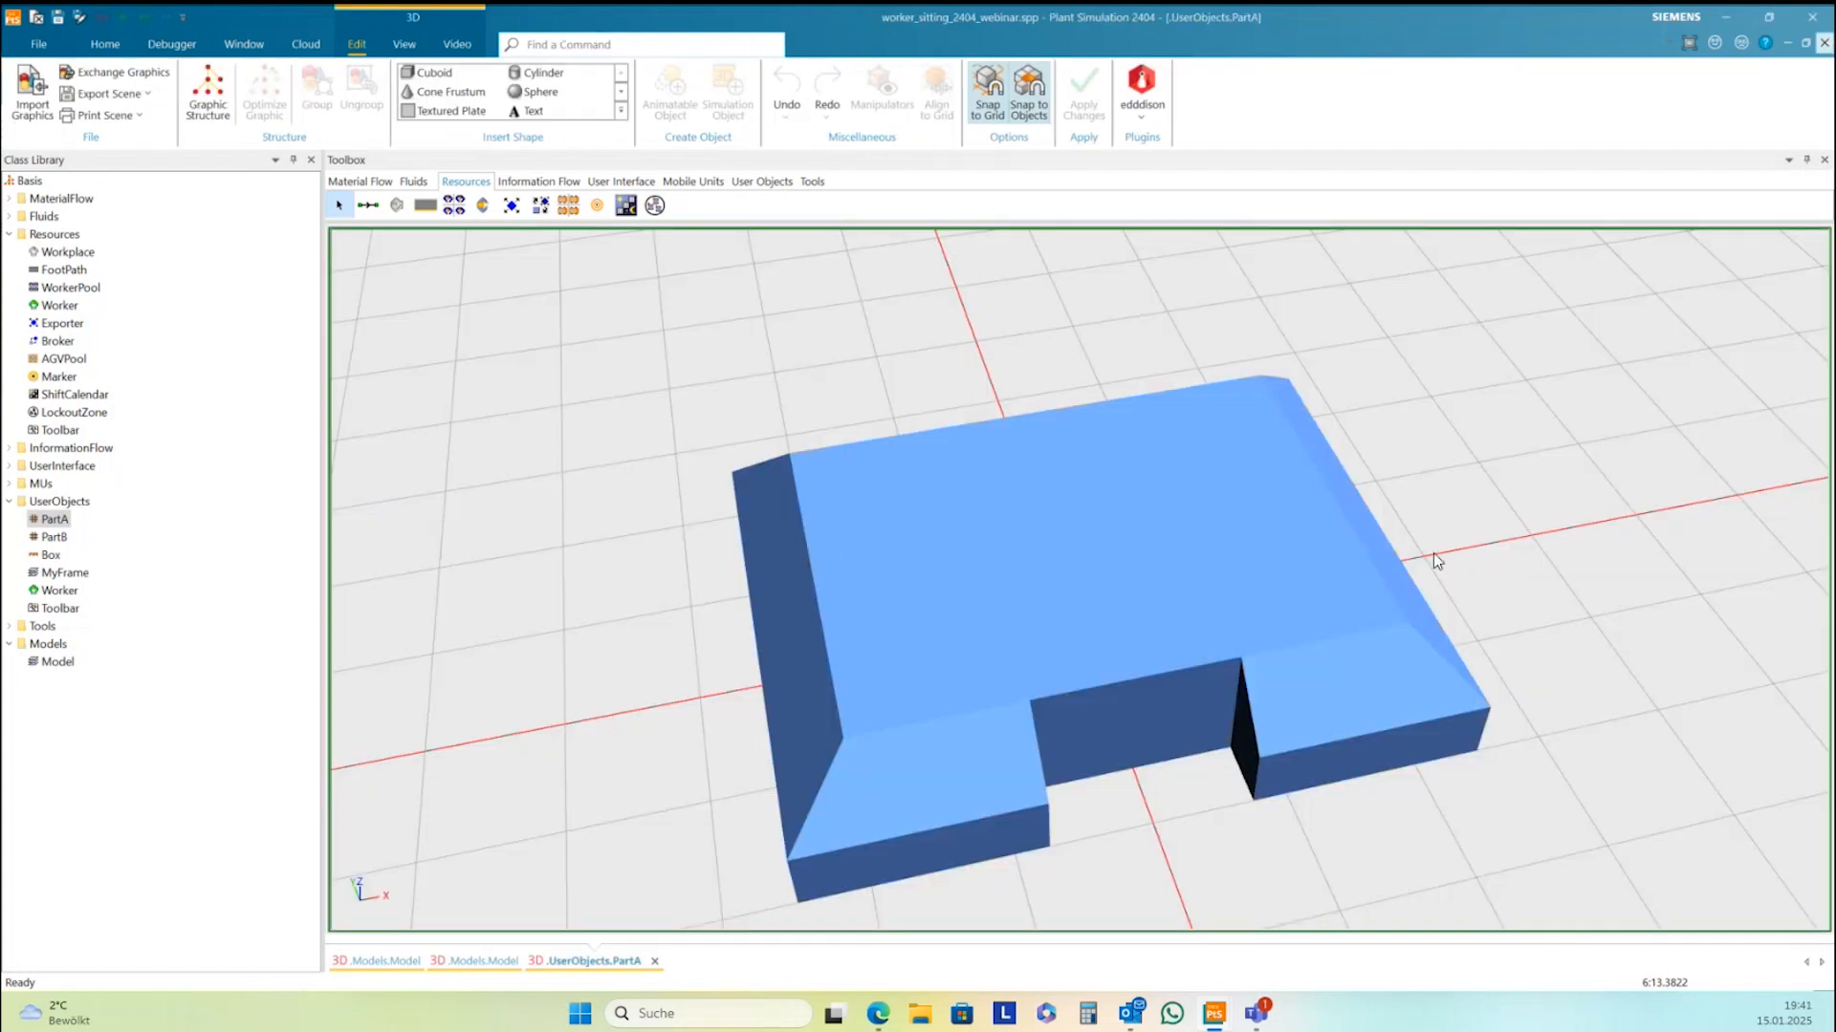
click(1825, 43)
Reset and run the simulation, stop it, and compare PartA's graphic on the Station with the one at Workplace1
scroll(1321, 543, down, 3)
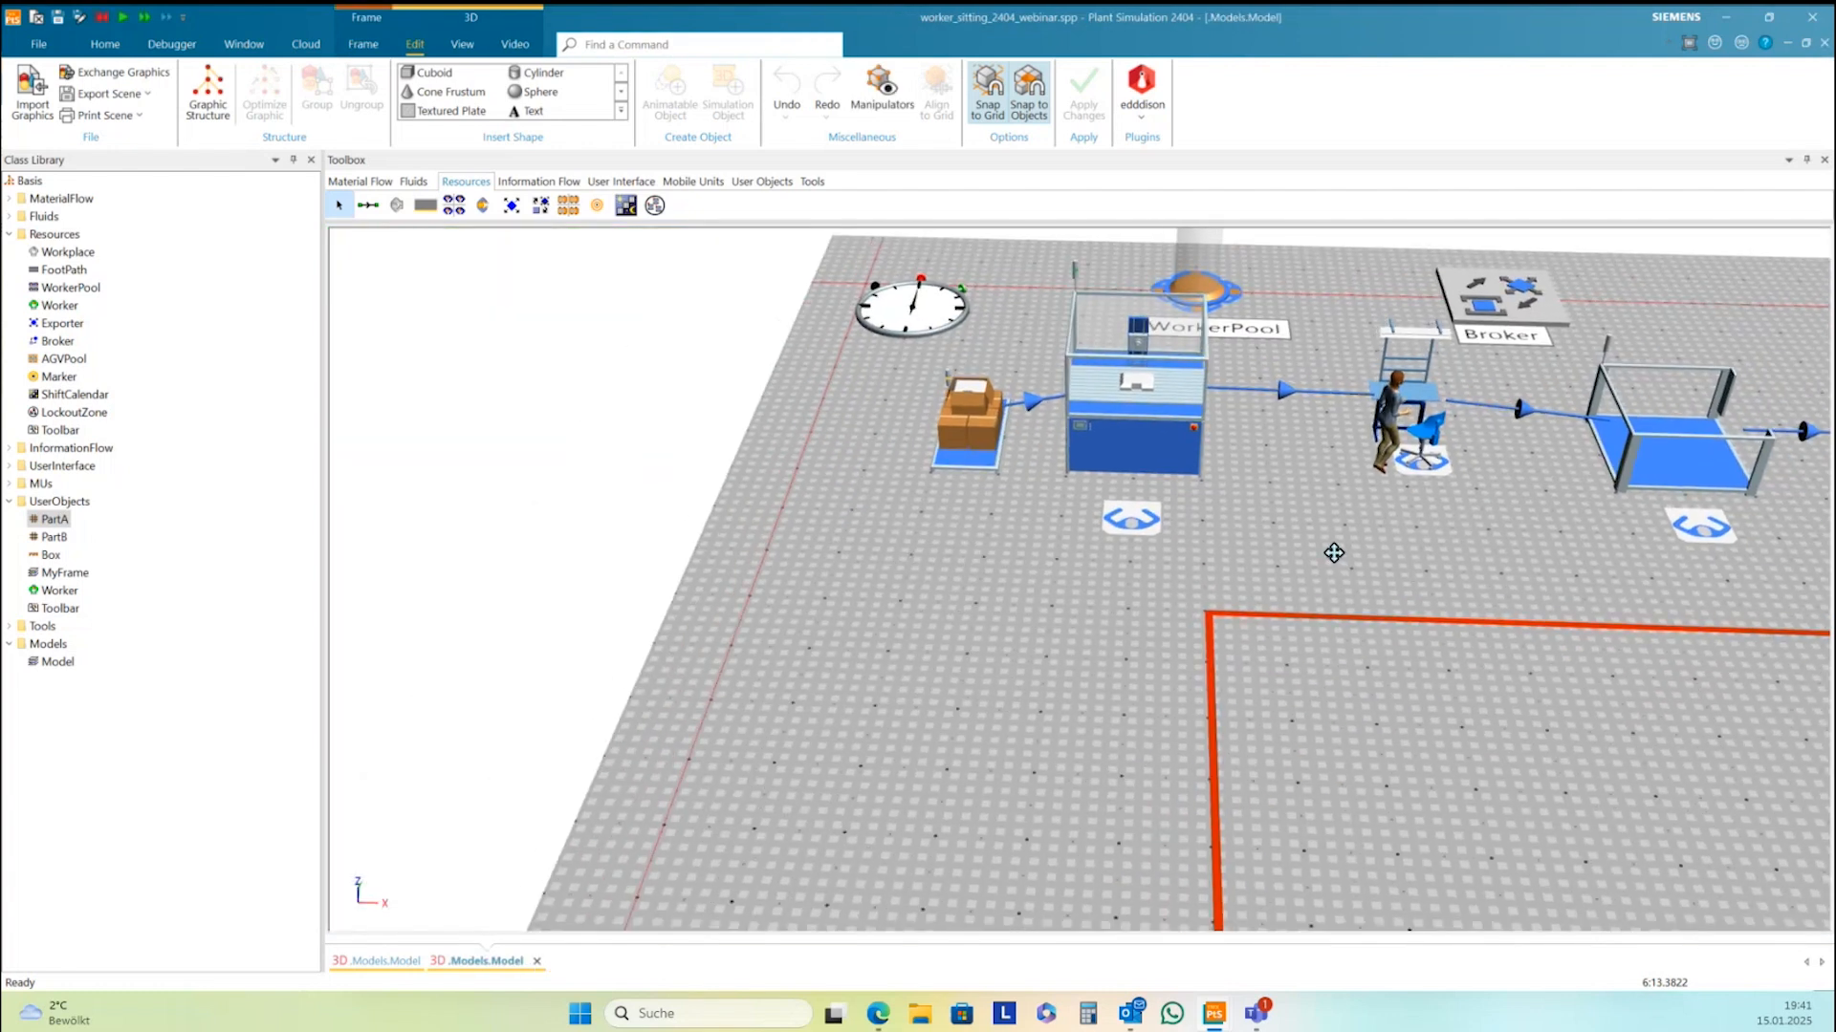
right_drag(1334, 553, 1026, 391)
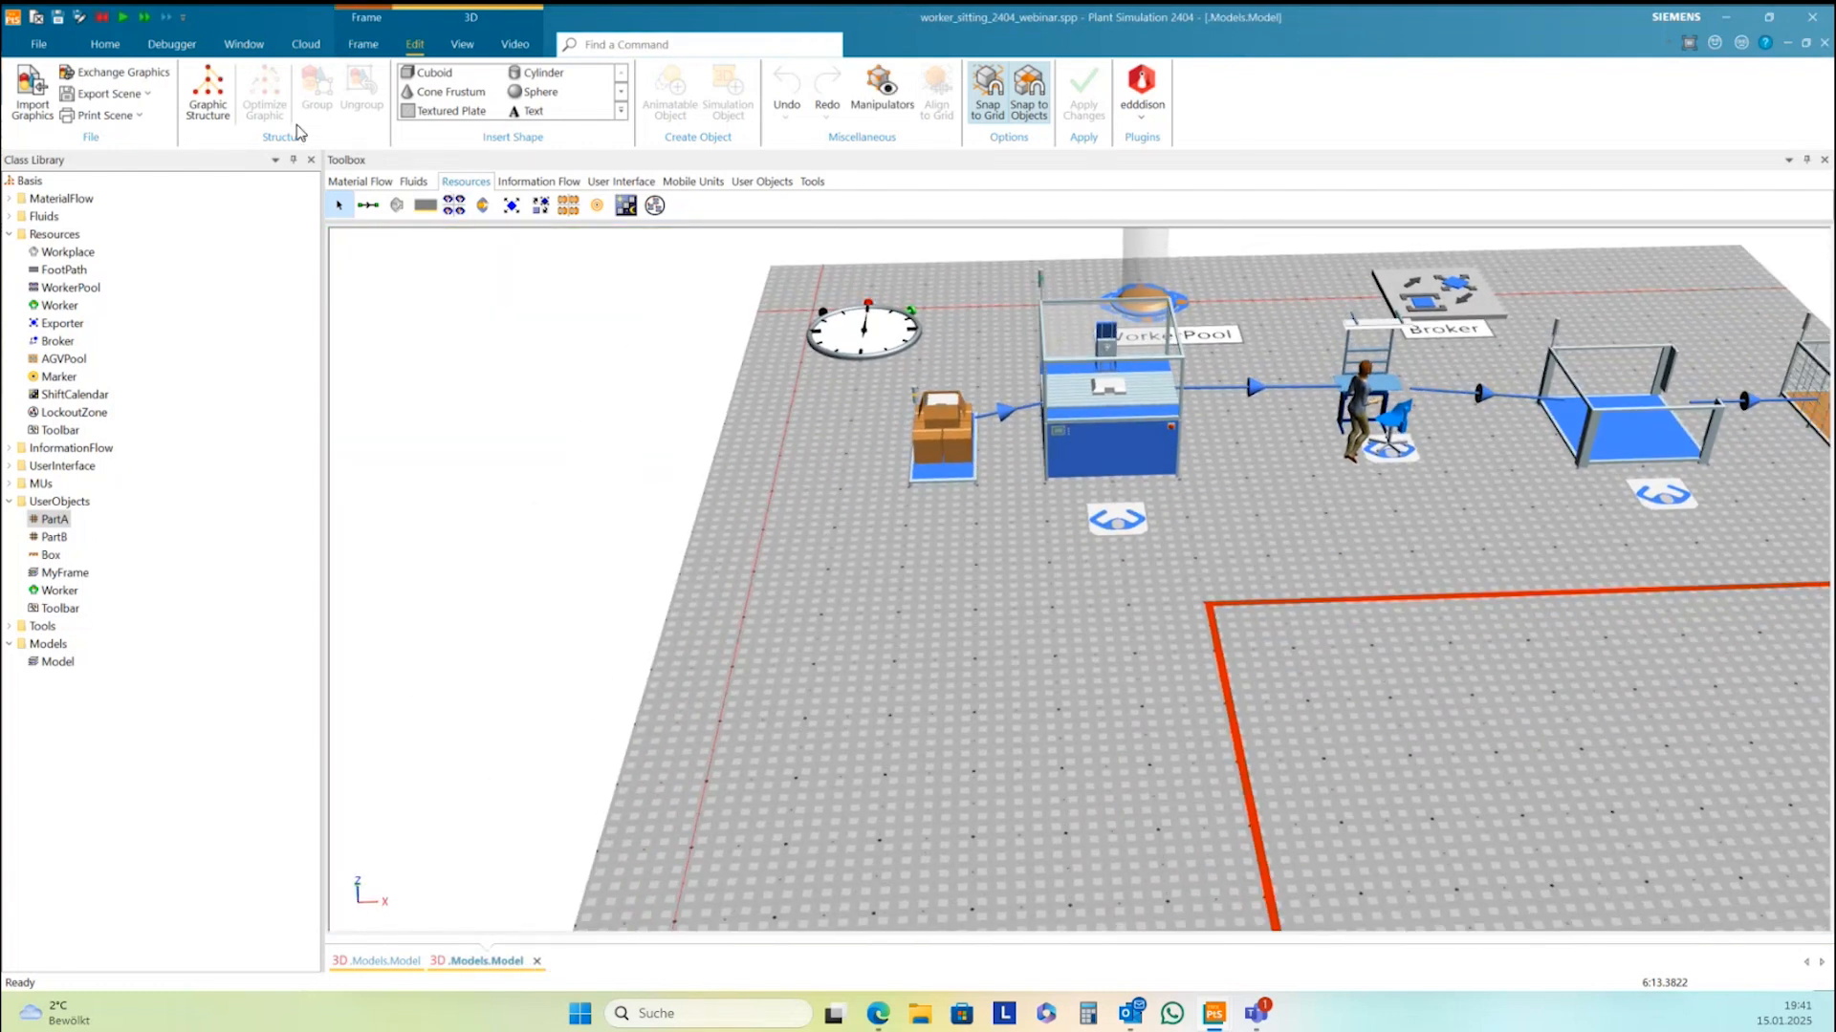
click(103, 18)
click(123, 18)
mouse_move(801, 695)
right_down()
mouse_move(783, 697)
mouse_move(819, 696)
right_up()
drag(820, 696, 791, 756)
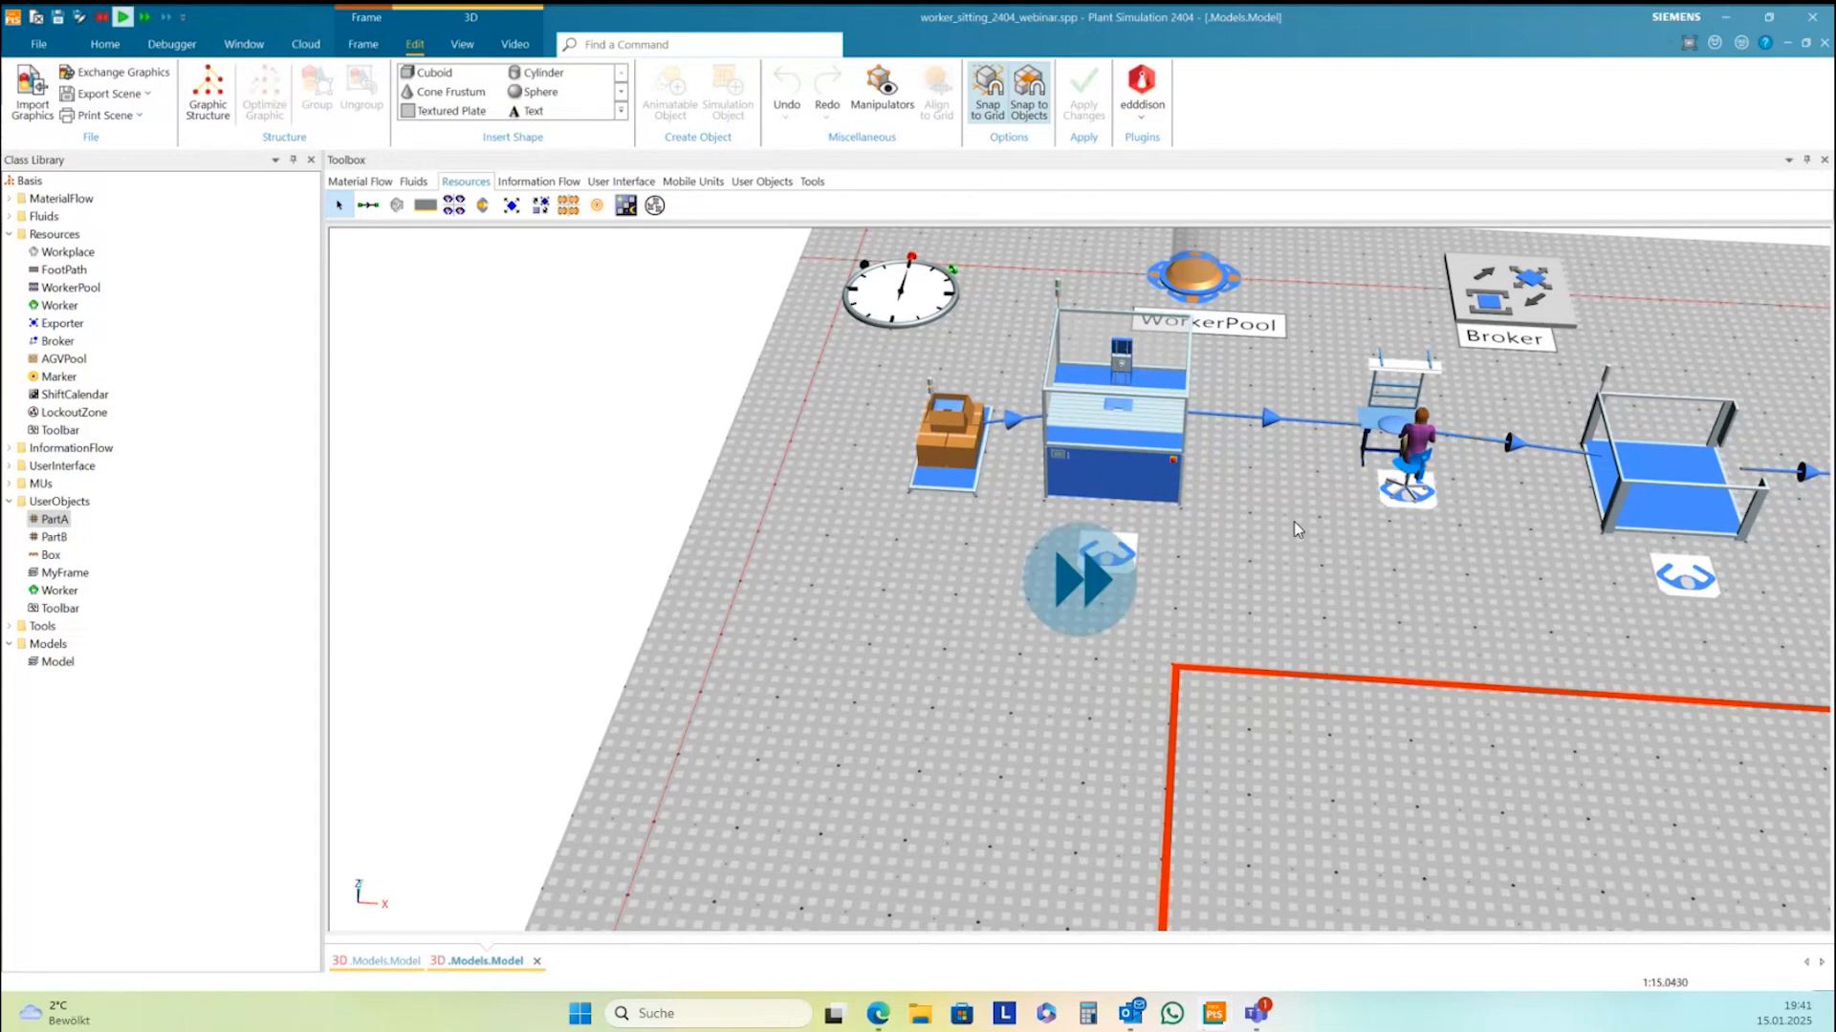
right_drag(1302, 540, 1374, 466)
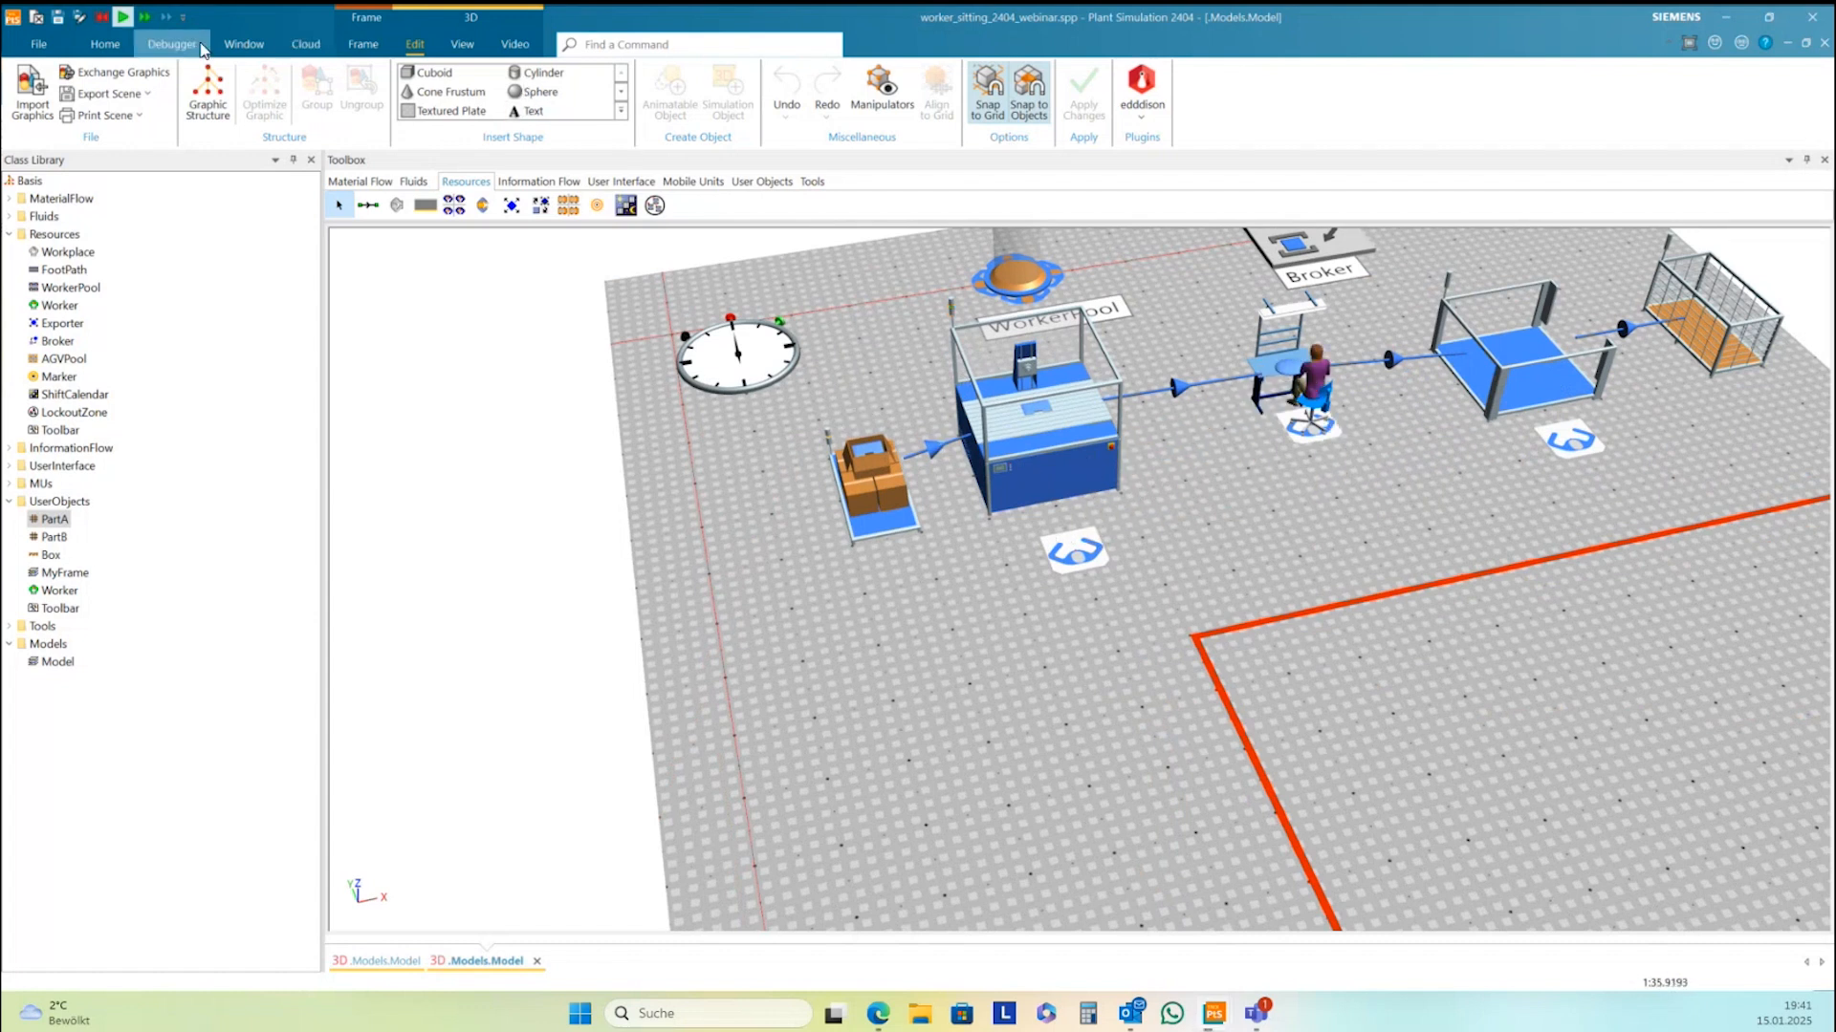
click(143, 16)
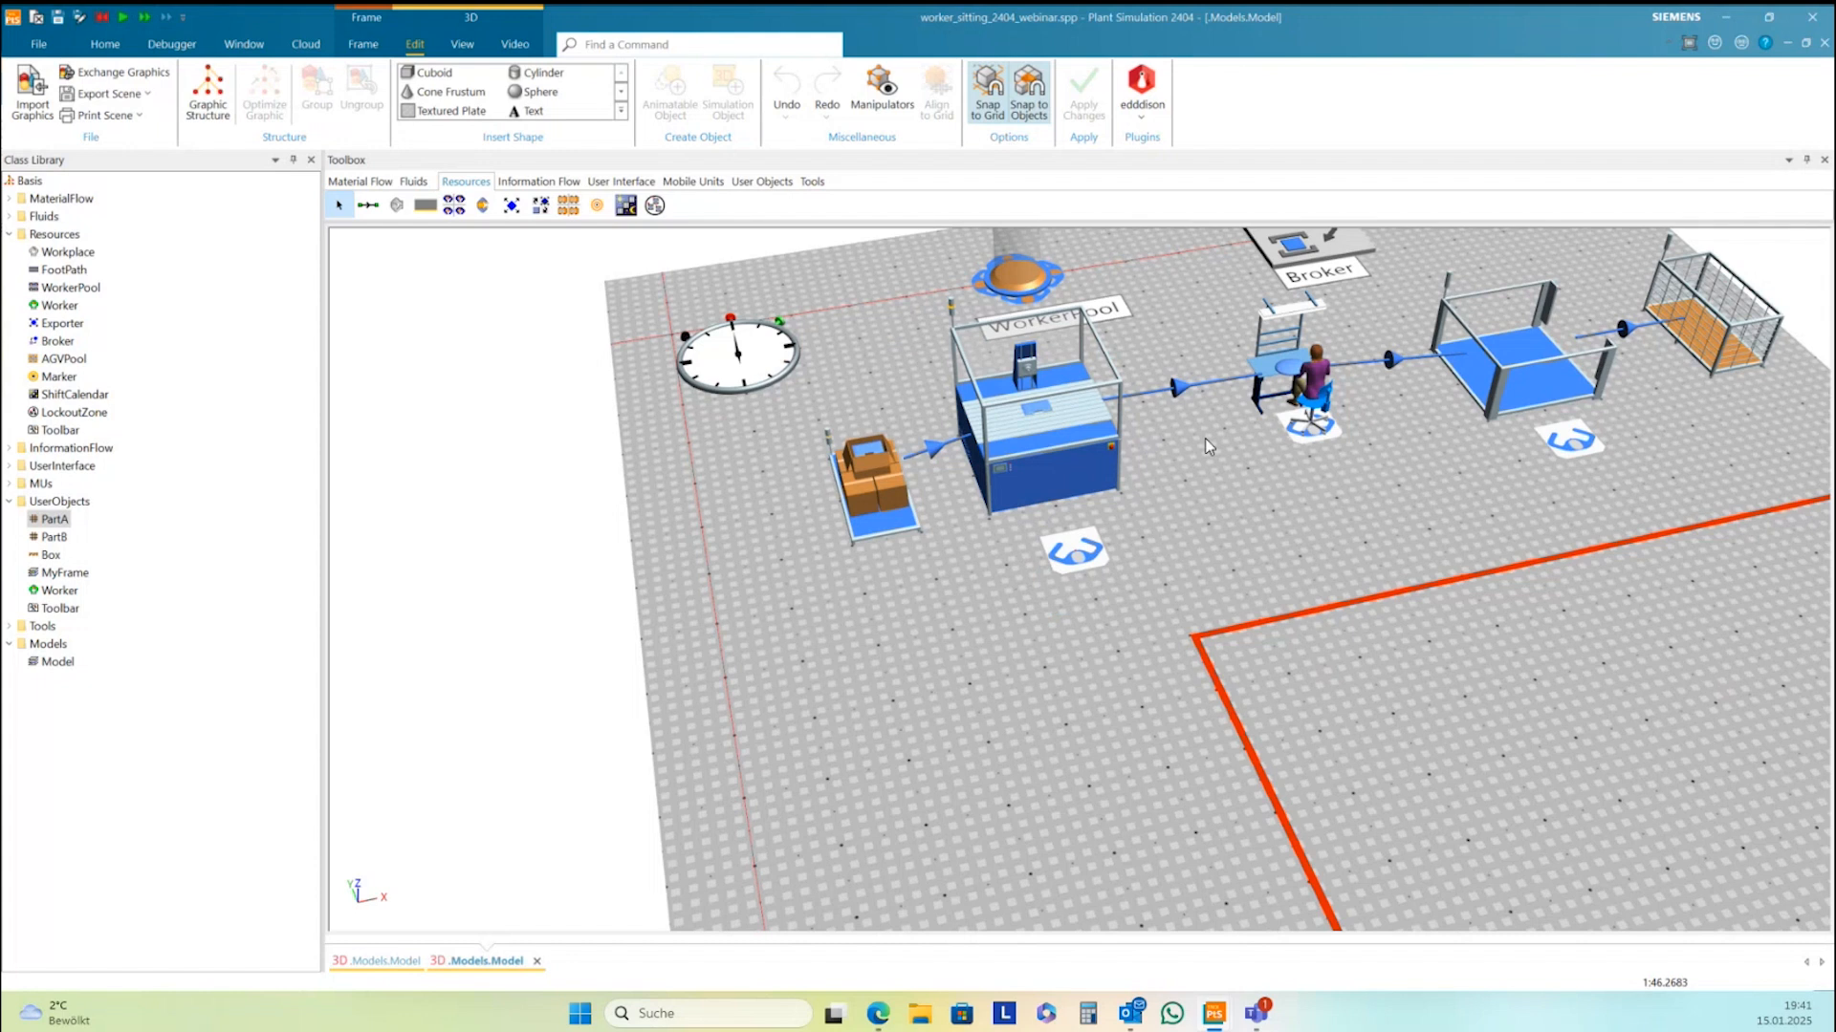
right_drag(1291, 459, 1310, 457)
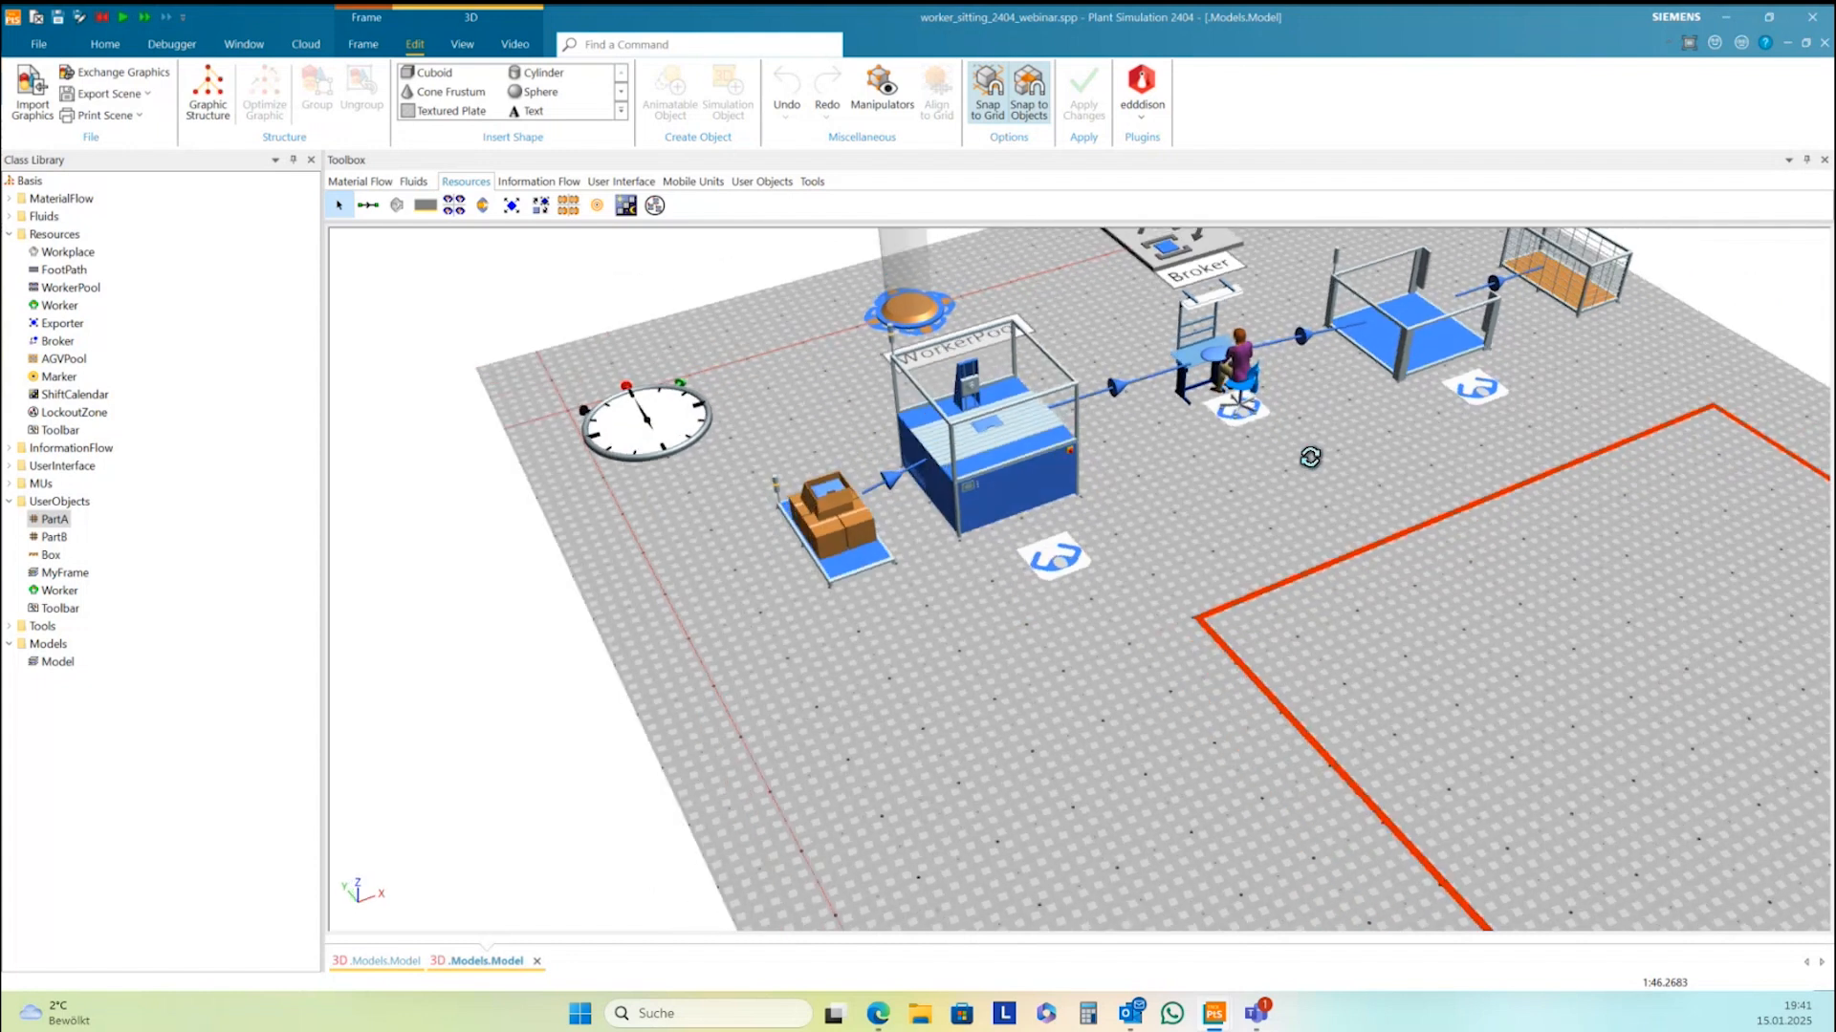
scroll(1242, 449, up, 5)
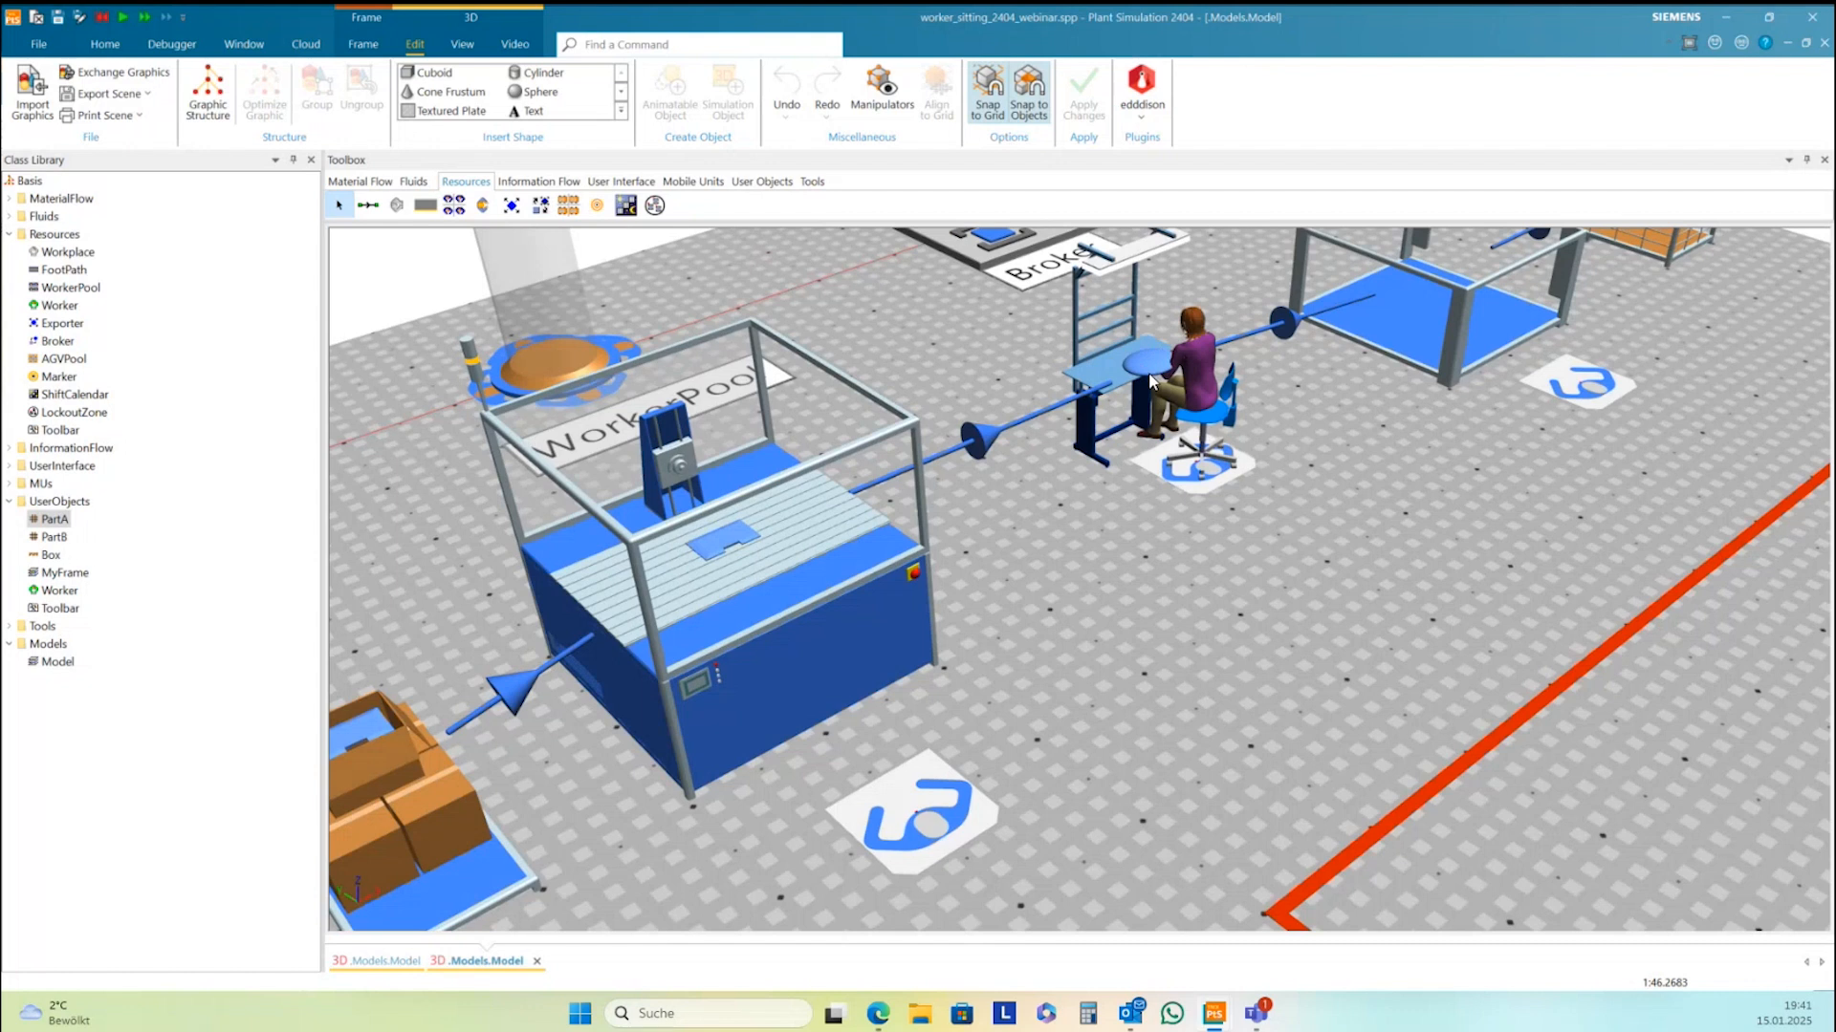
mouse_move(1147, 373)
click(718, 554)
click(1182, 565)
middle_drag(1182, 565, 1166, 568)
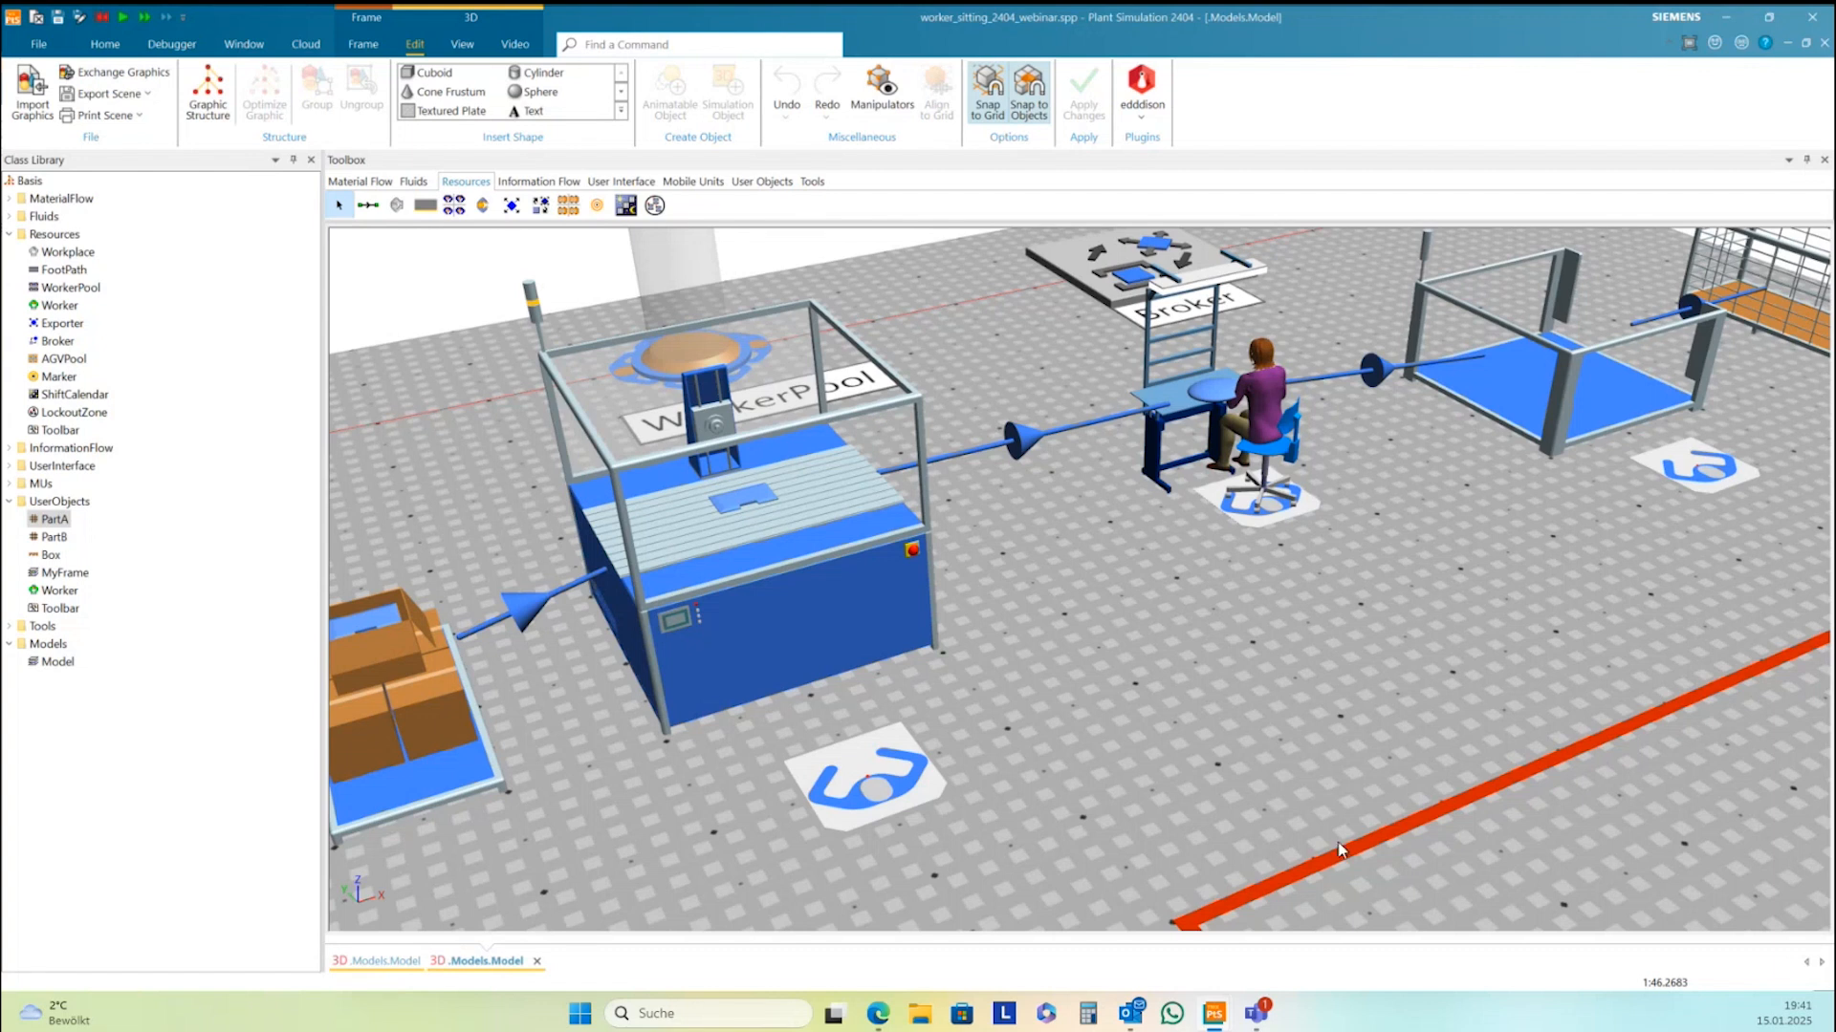
Delete the barred area from the model floor
right_drag(1378, 837, 1233, 626)
click(1233, 626)
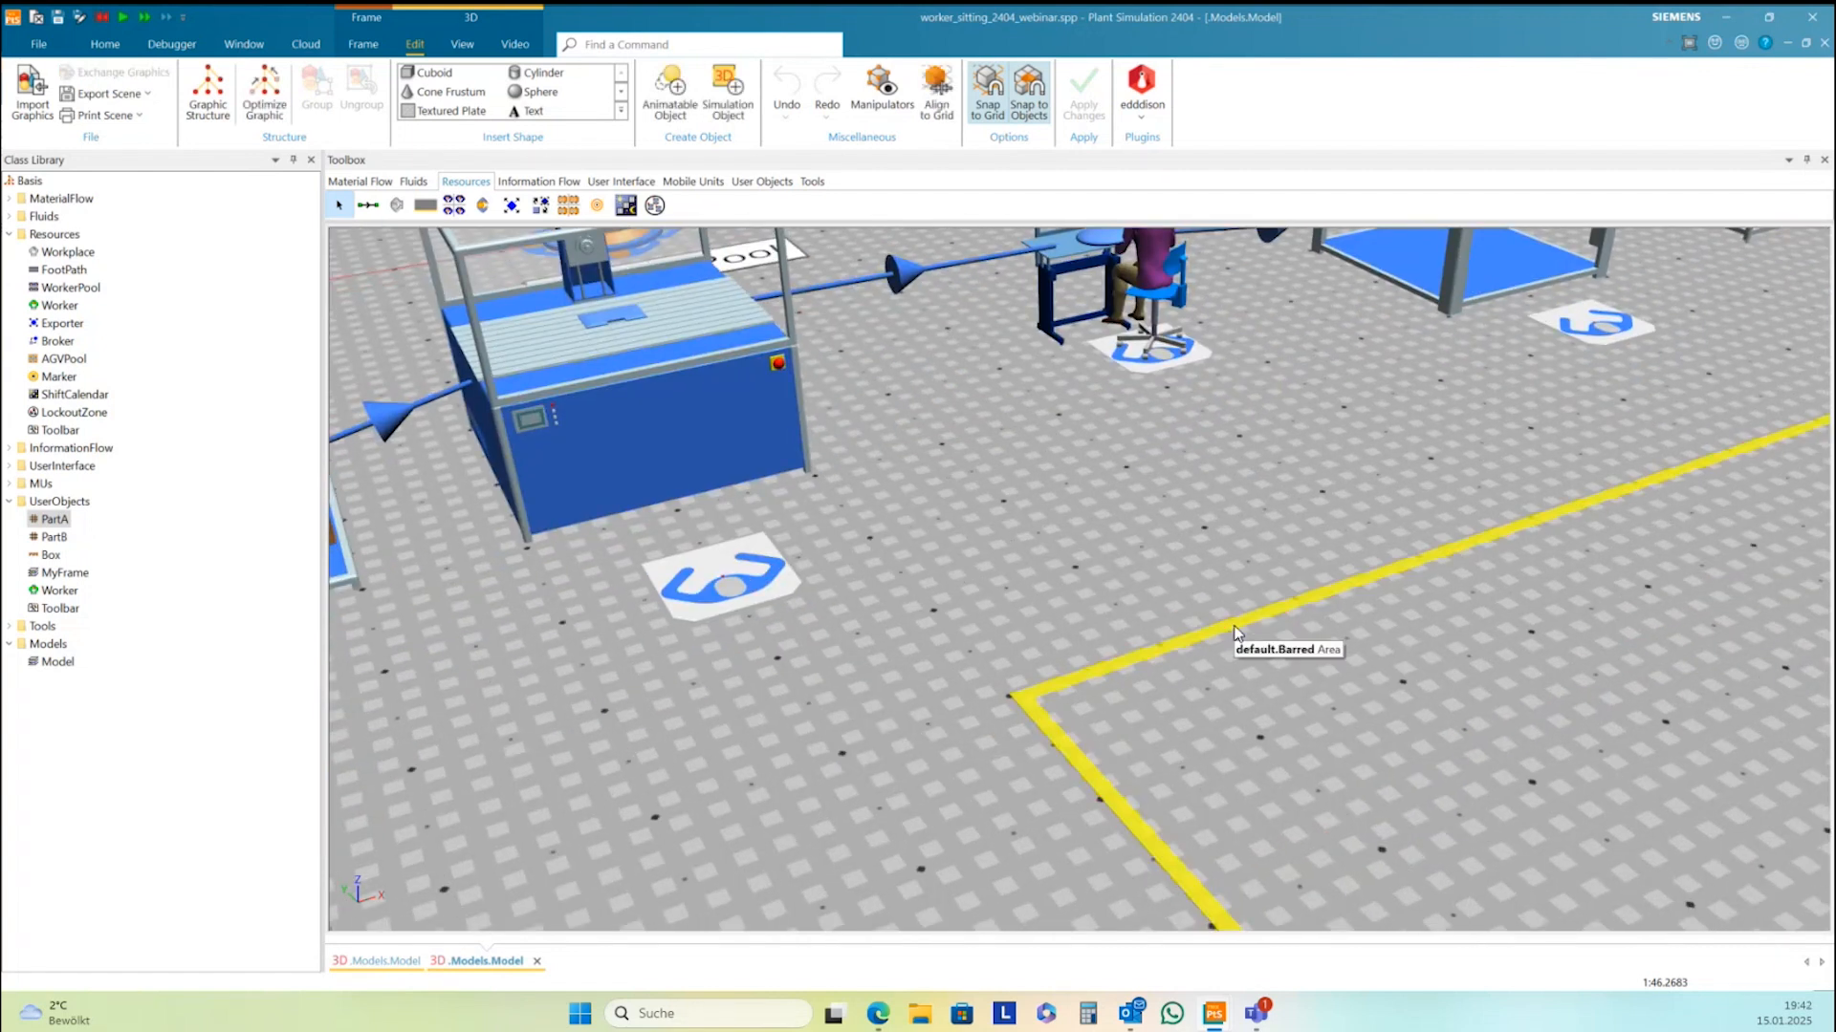
key(Delete)
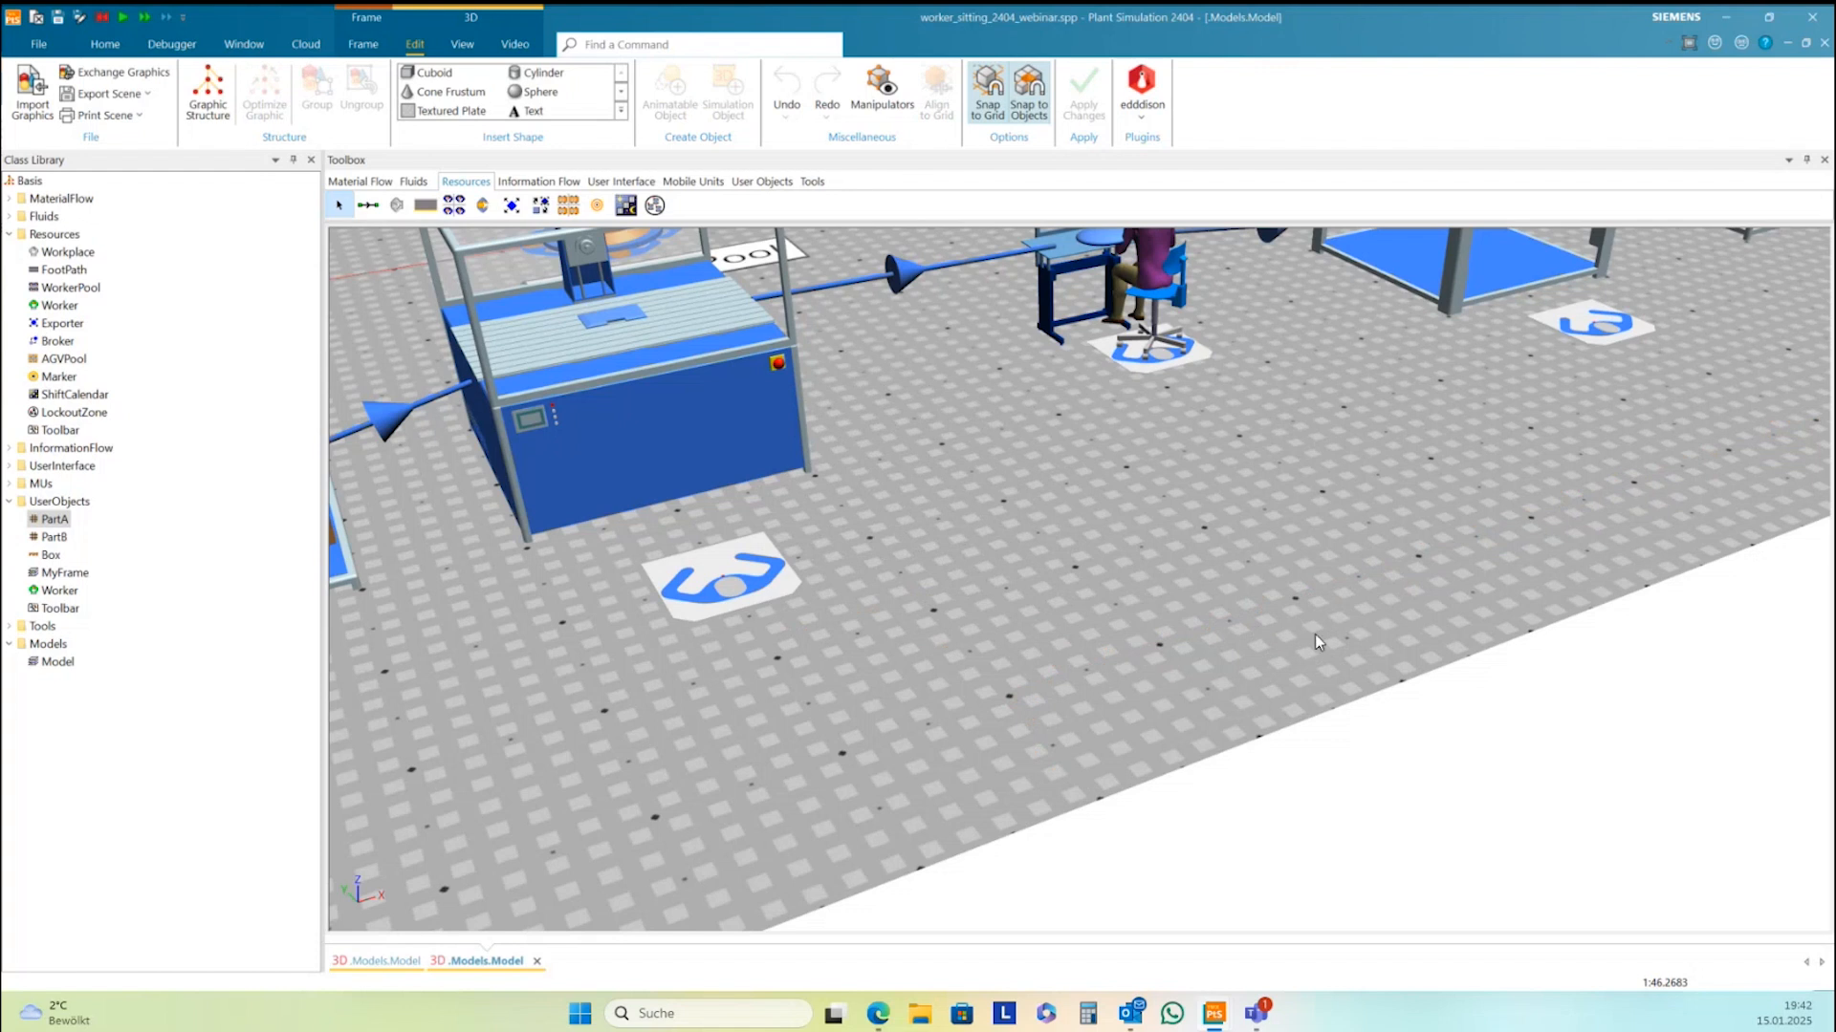
Insert a straight conveyor 6 m long on the free floor in front of the workplace
middle_drag(1315, 634, 1285, 640)
scroll(1285, 639, up, 5)
scroll(1285, 640, down, 7)
right_drag(1284, 639, 1227, 672)
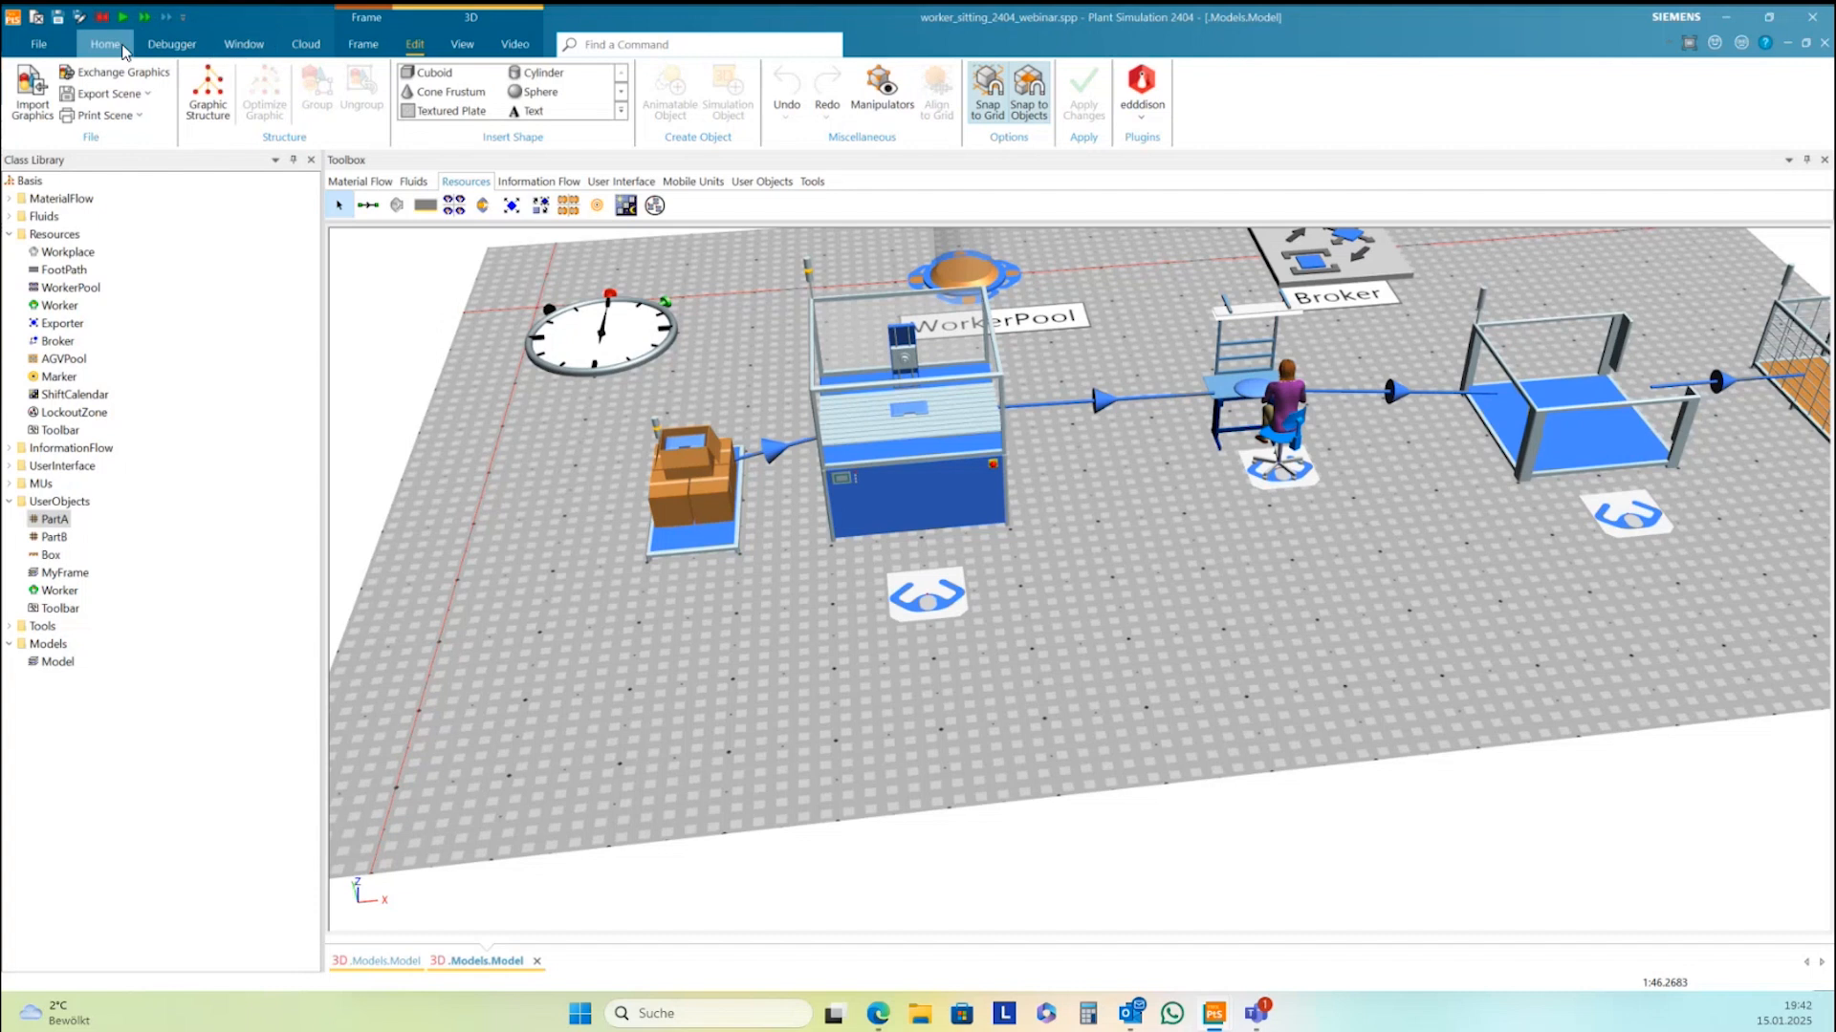
click(243, 44)
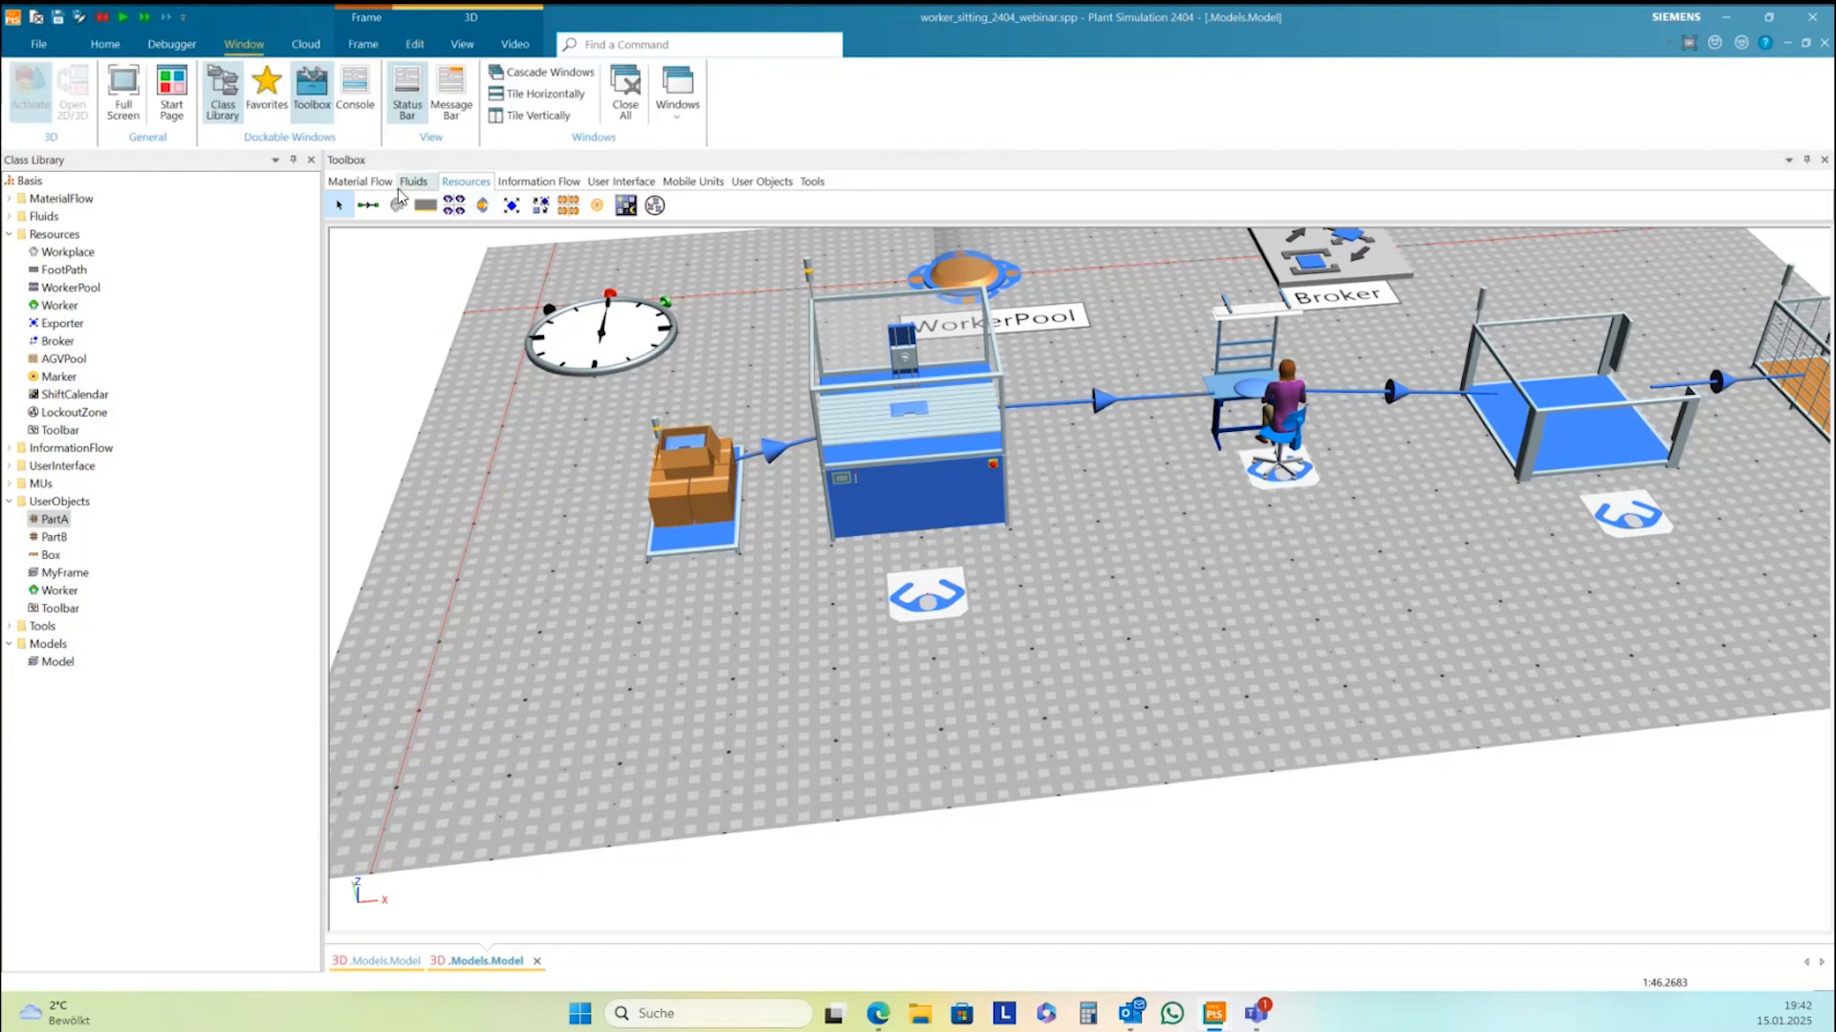
click(360, 182)
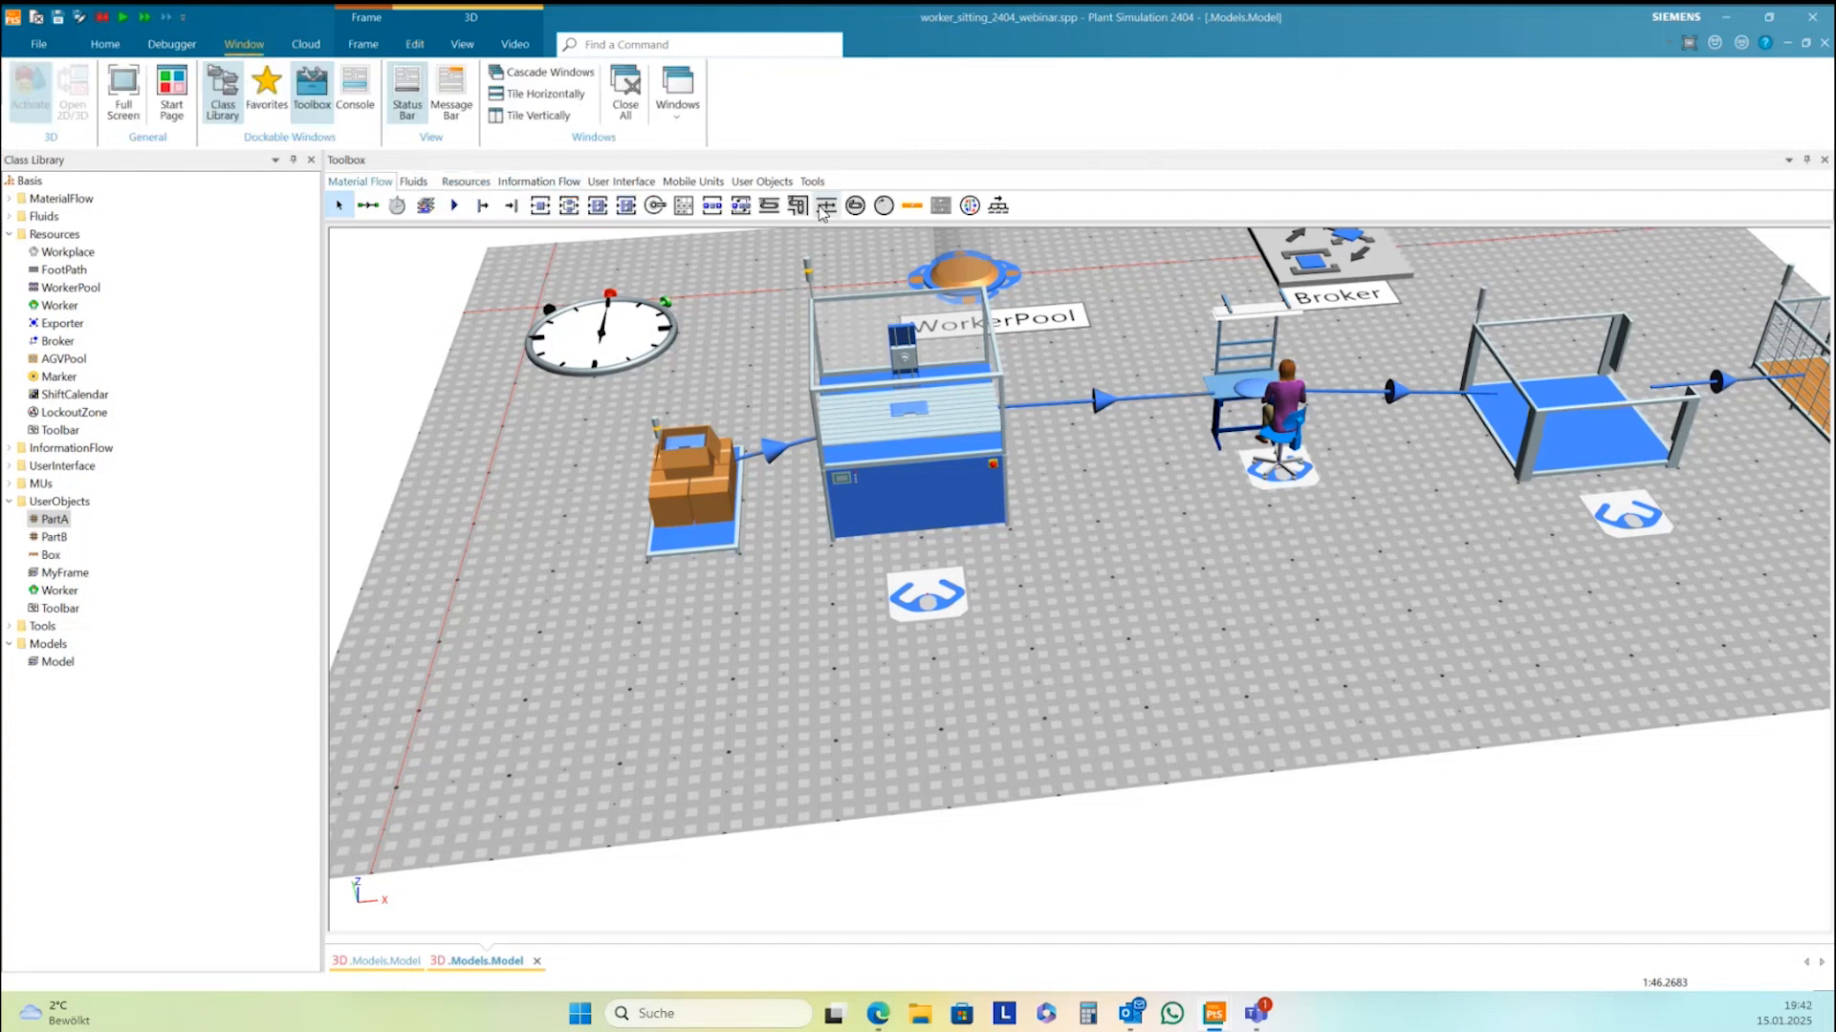
click(769, 206)
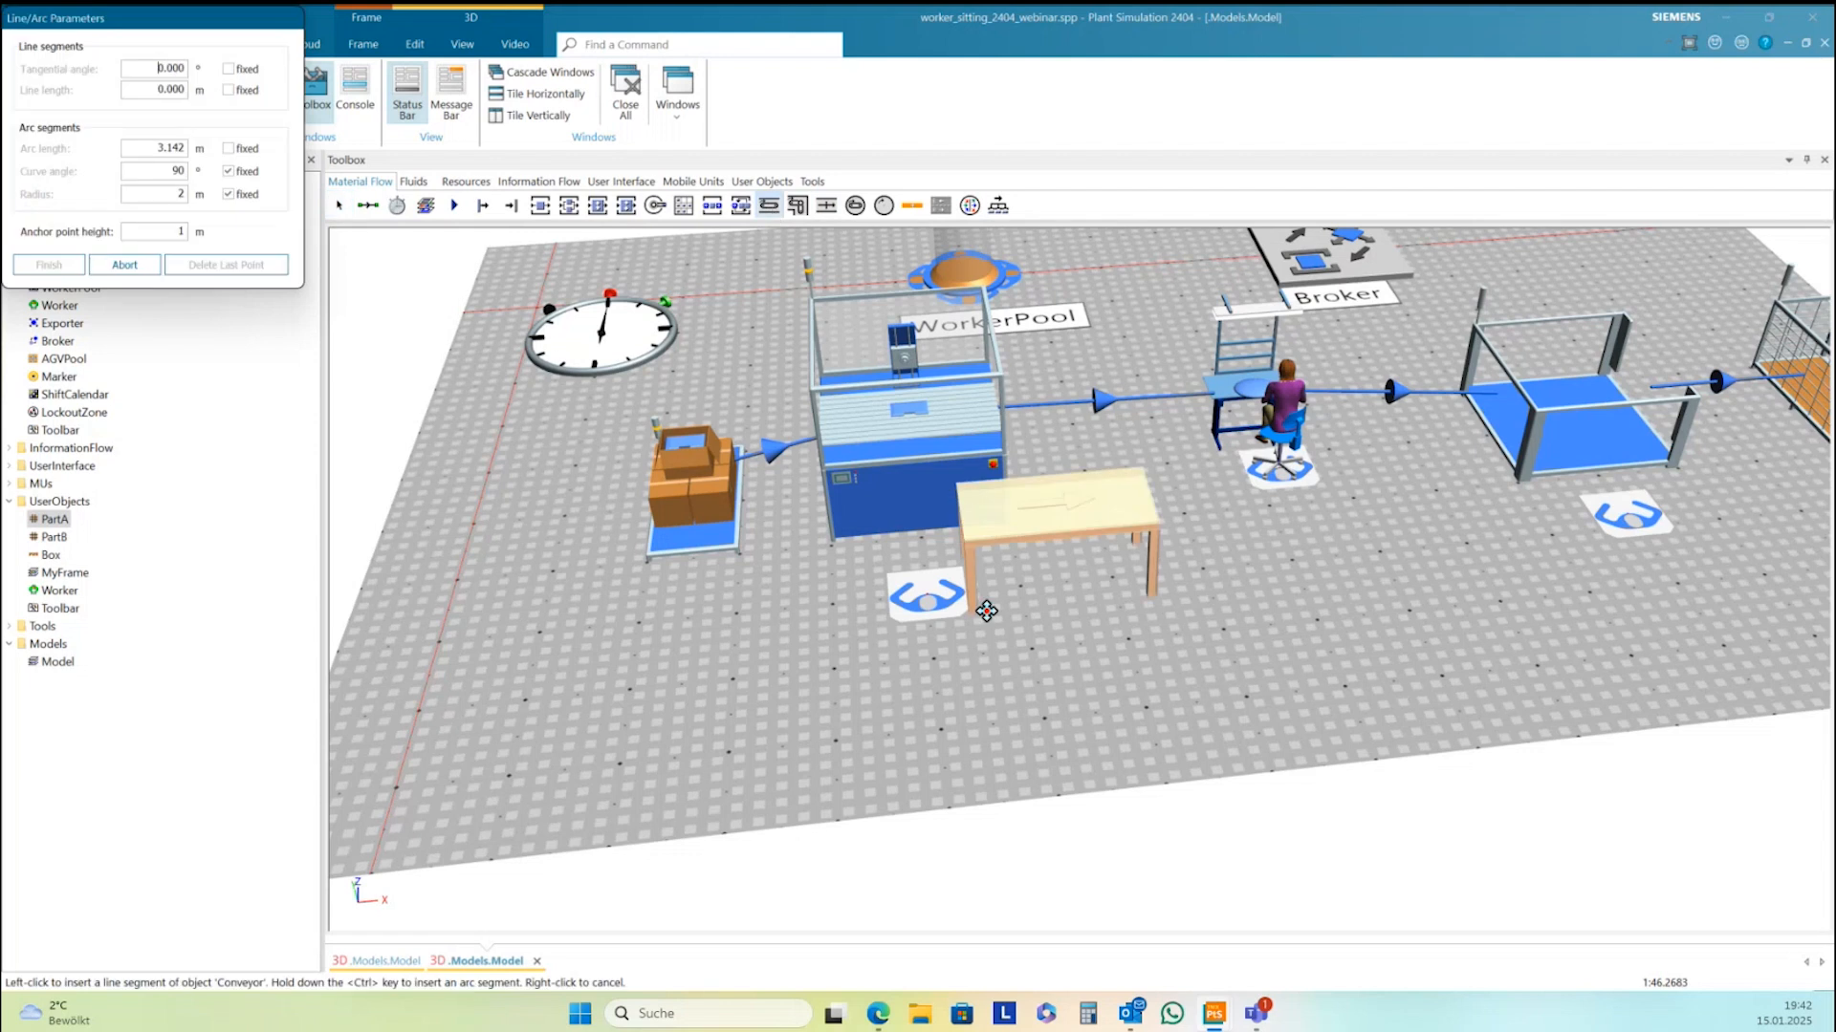
click(1063, 708)
click(1709, 650)
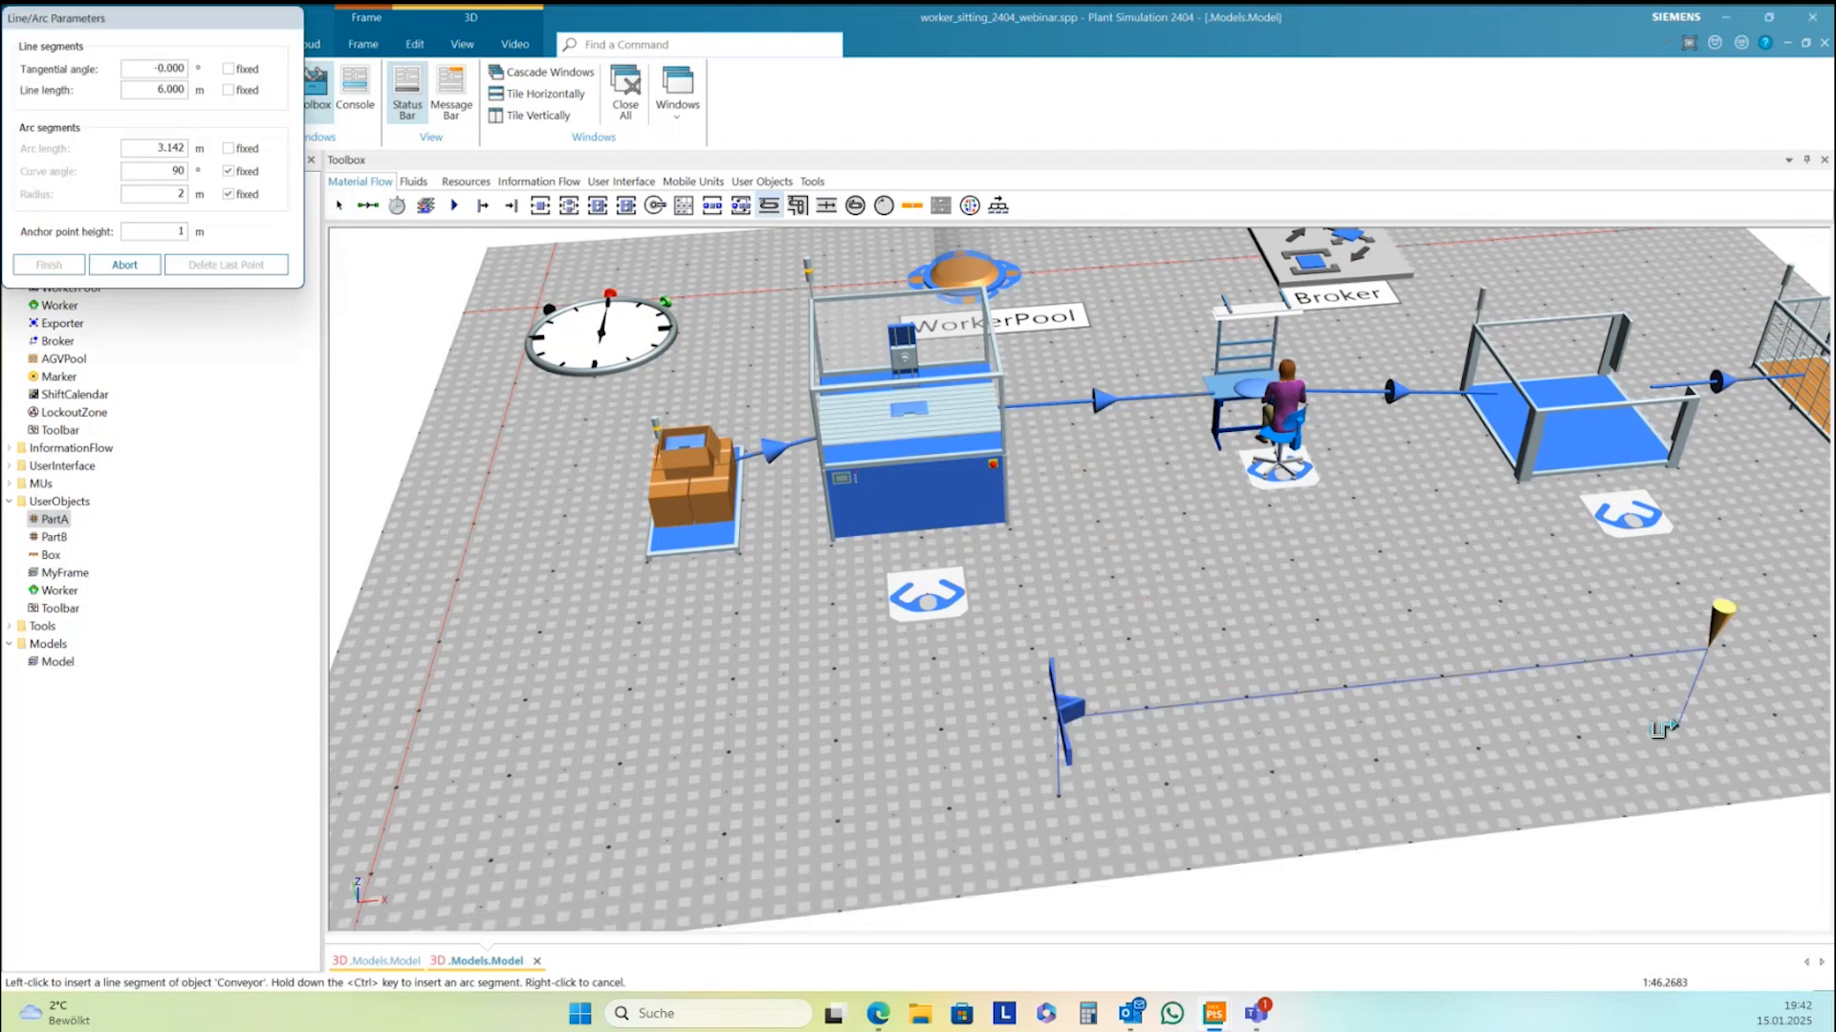
right_click(1664, 729)
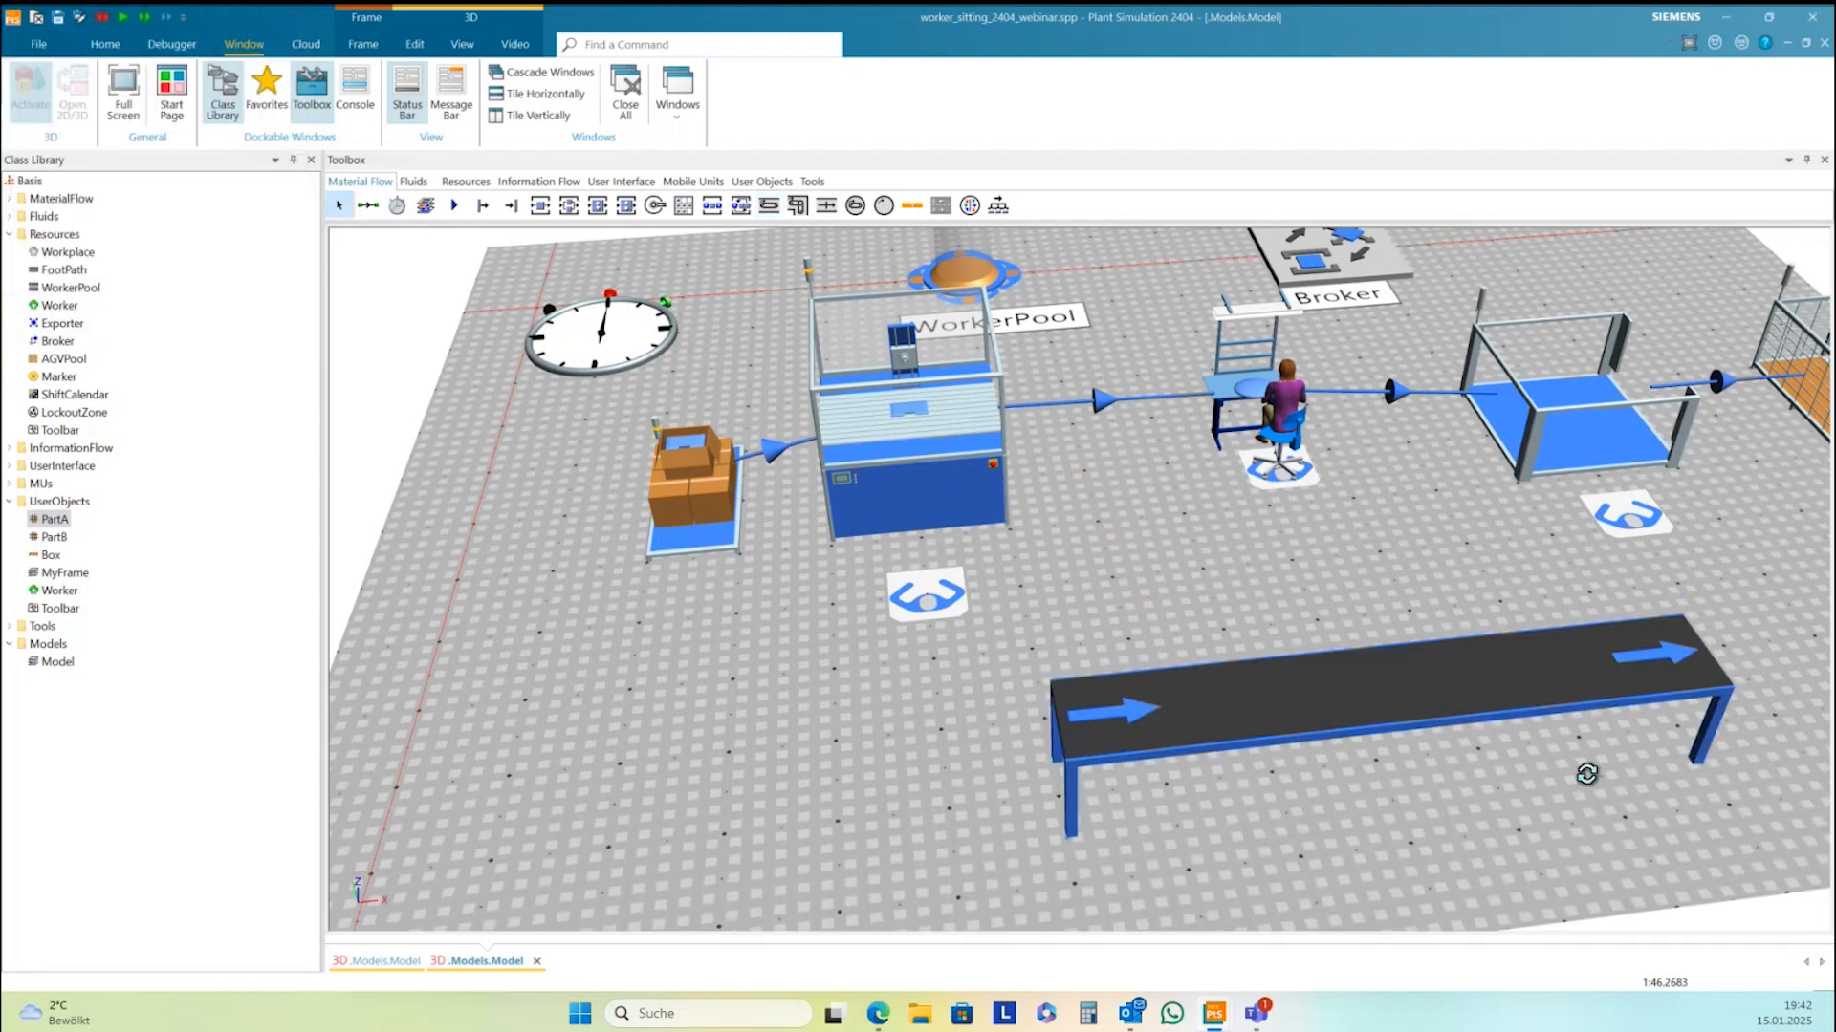
Open the new conveyor's 3D properties at the appearance settings, keeping the dialog clear of the conveyor
middle_drag(1587, 774, 1573, 779)
right_drag(1574, 780, 1565, 688)
middle_drag(1565, 689, 1568, 691)
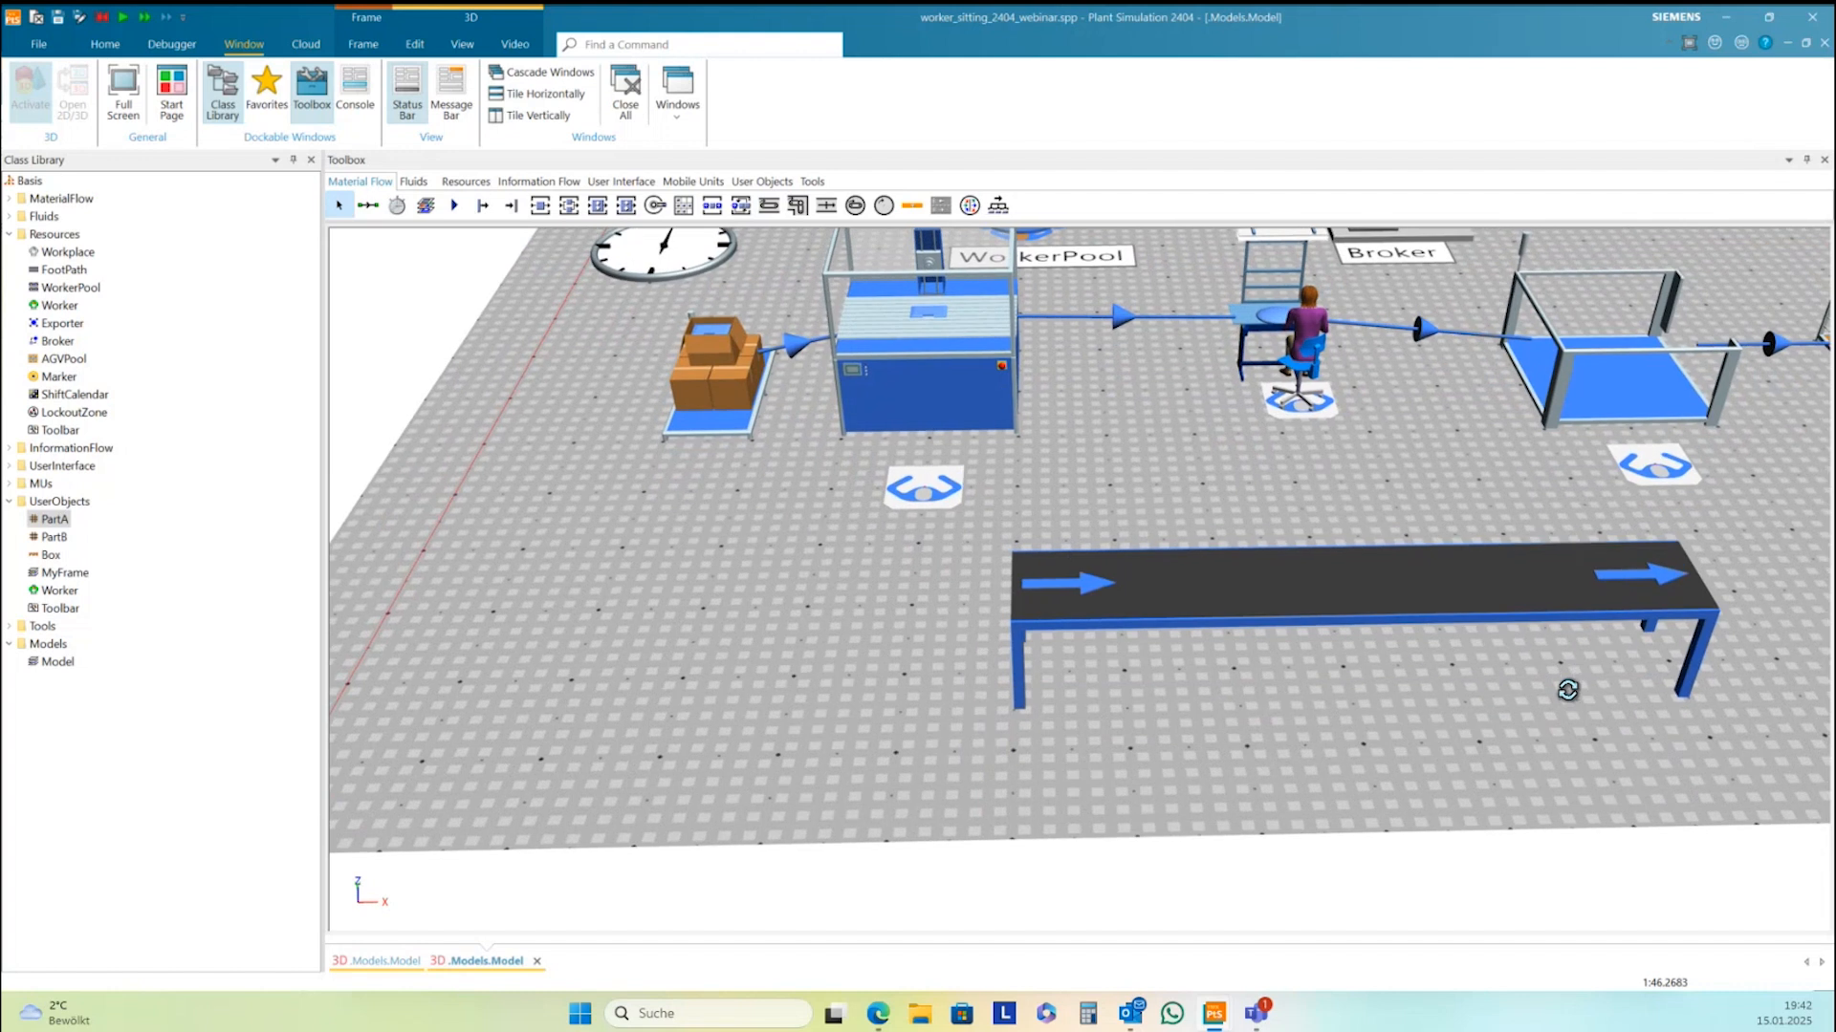
click(1469, 611)
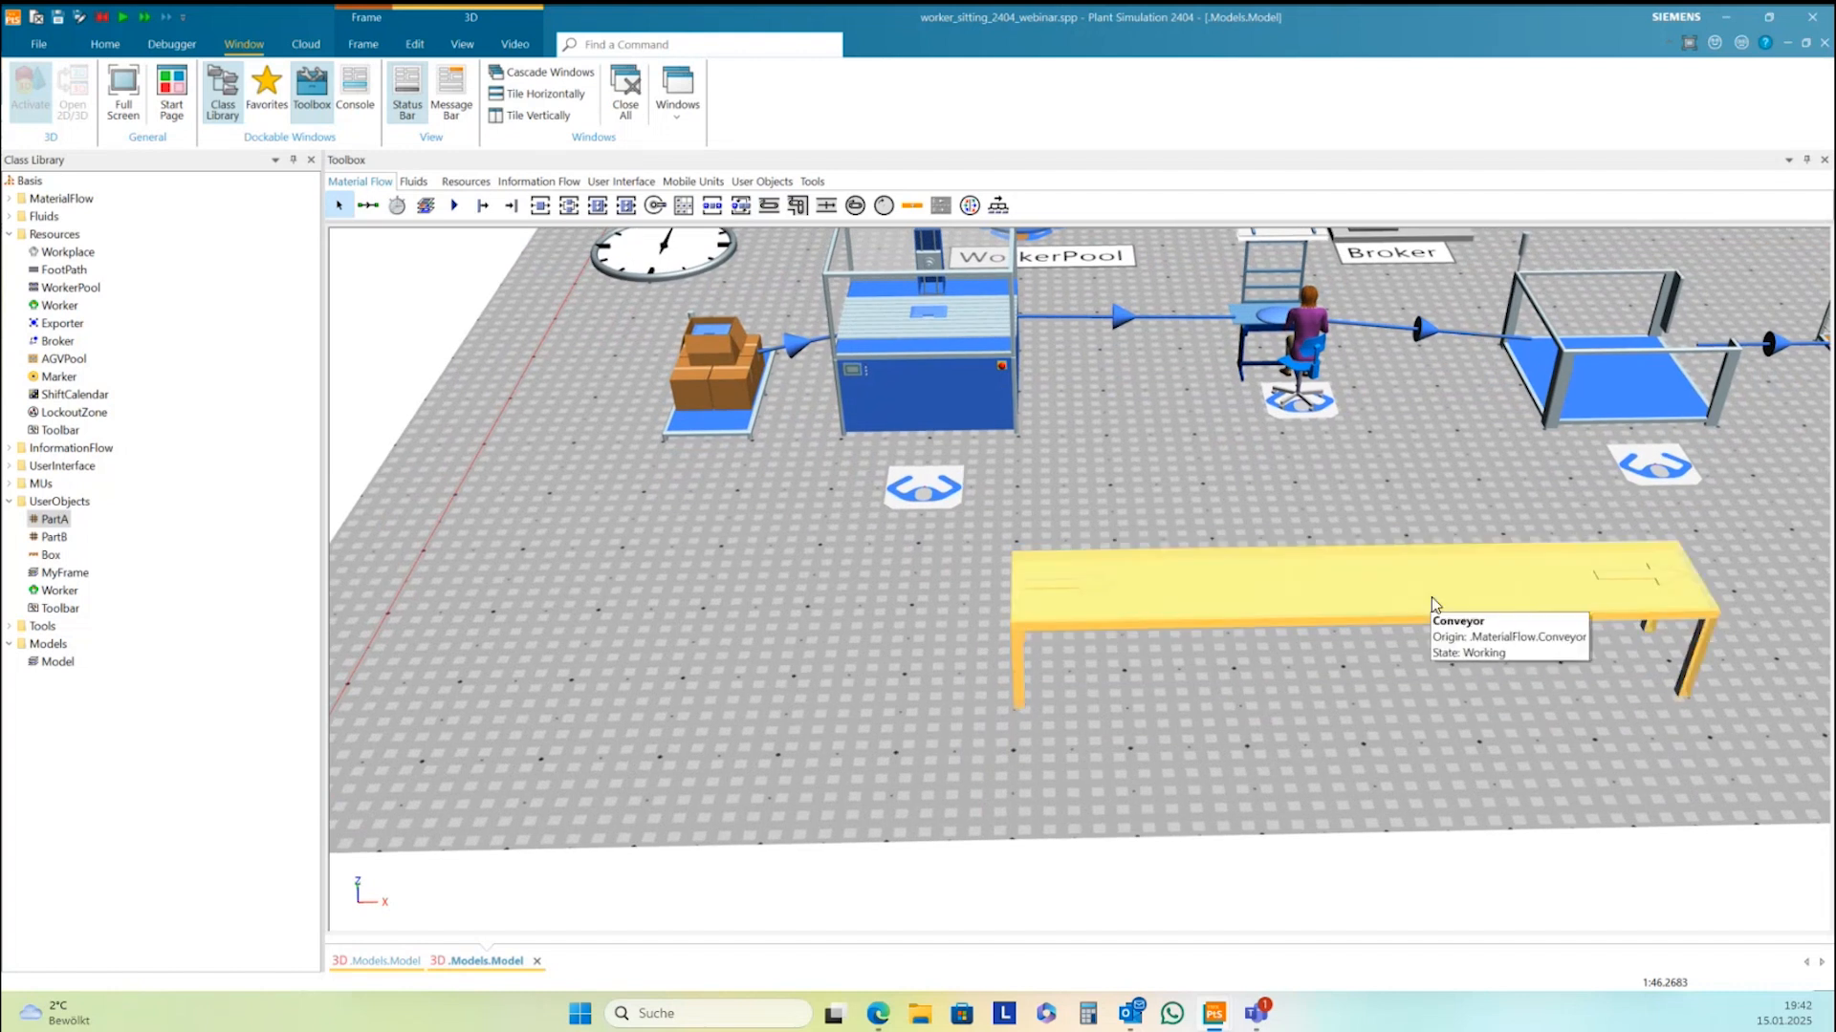
right_click(1432, 599)
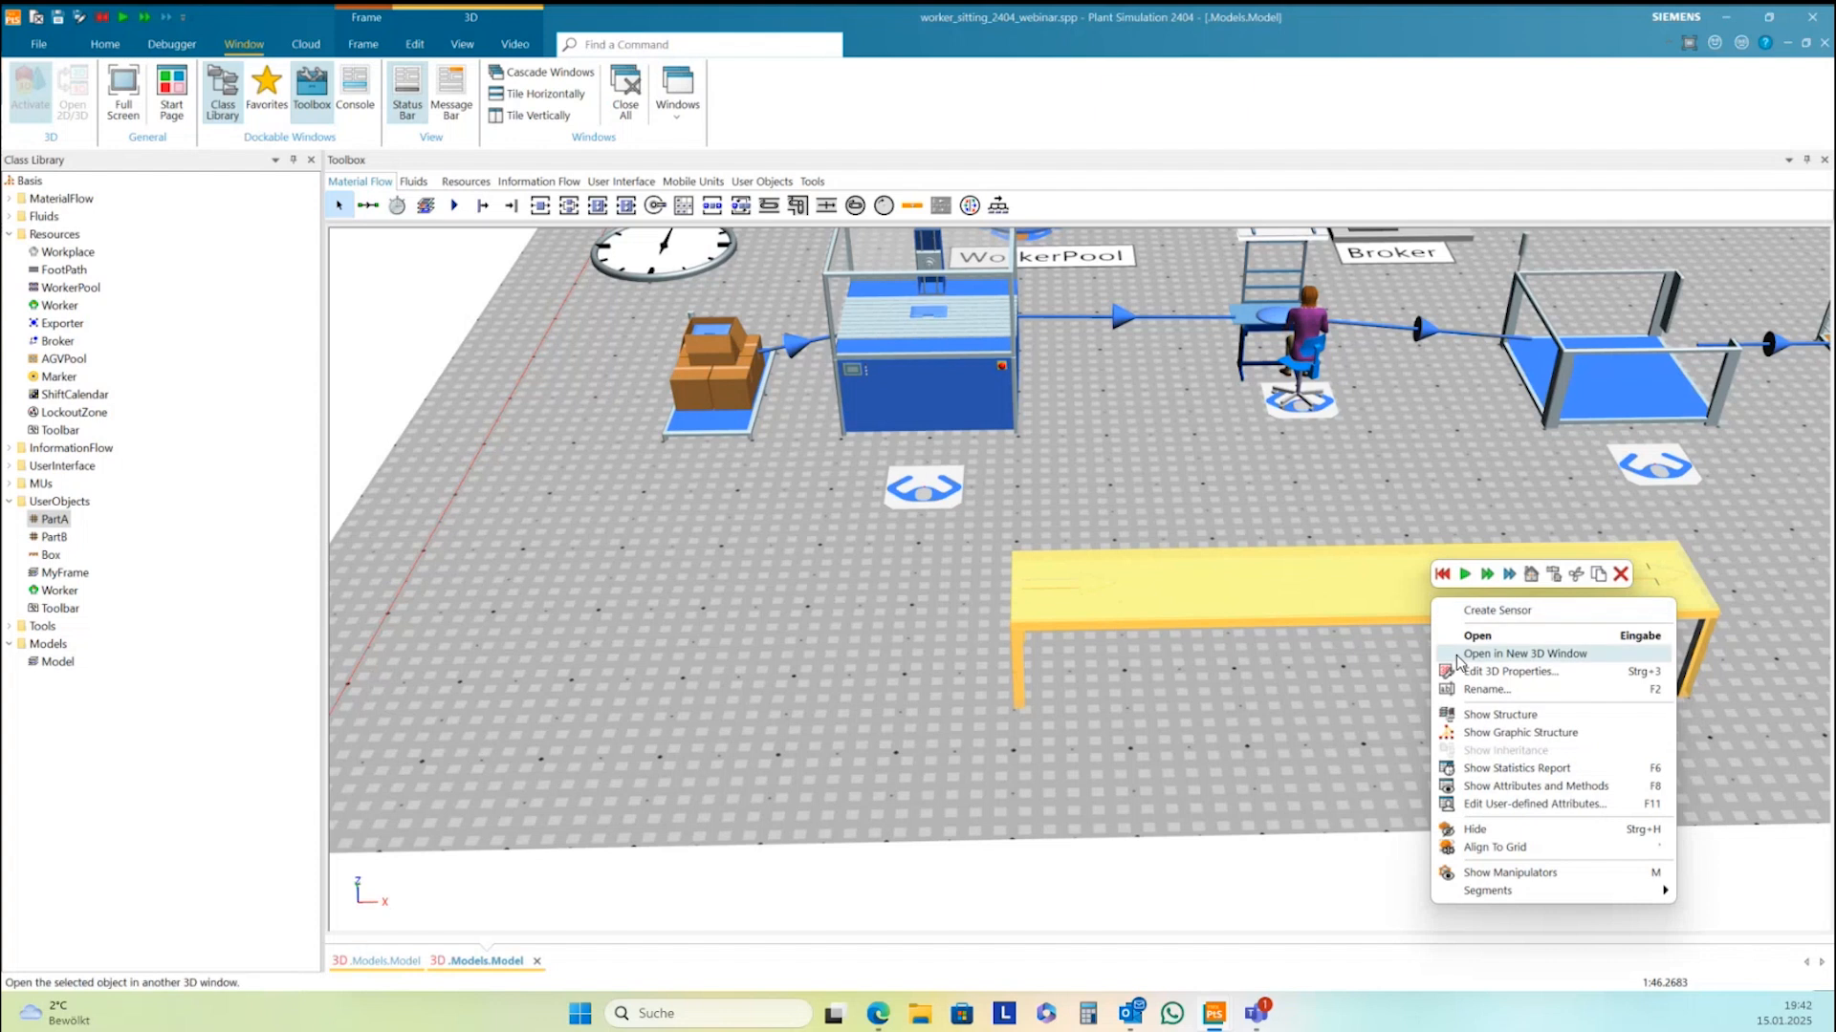
click(1374, 630)
right_click(1374, 616)
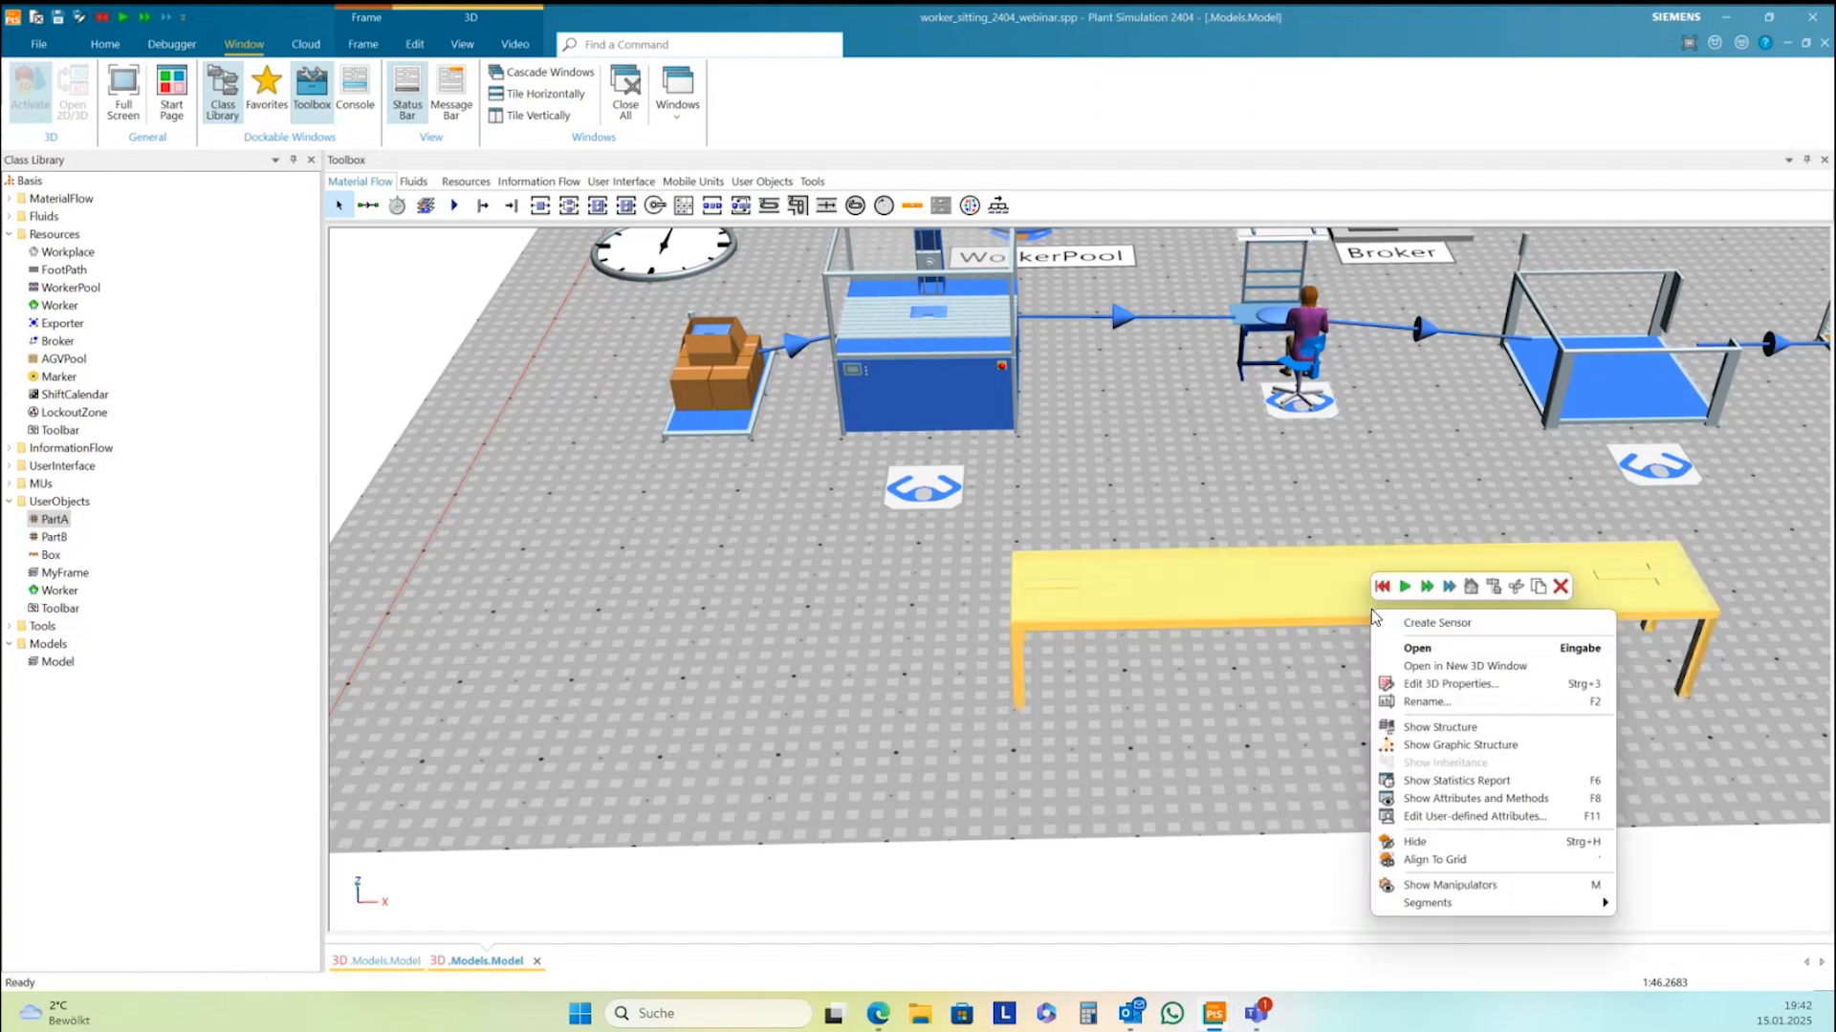
click(1434, 684)
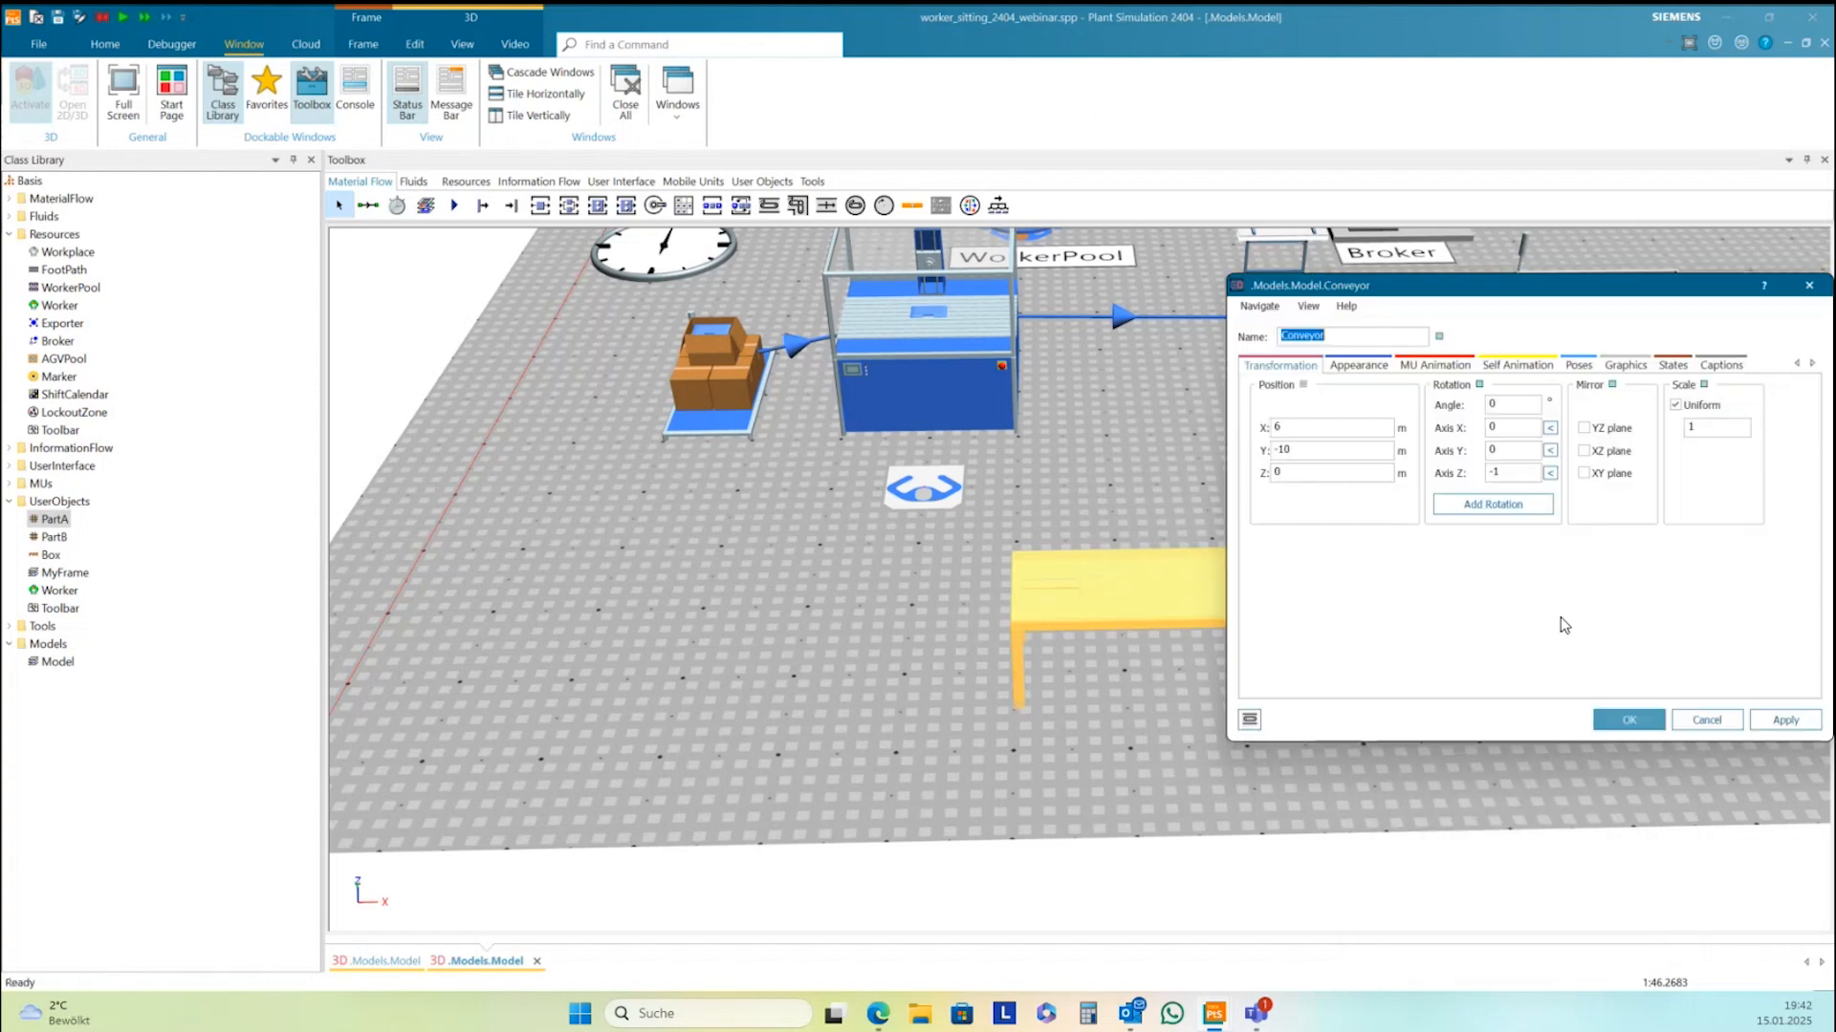
click(1359, 365)
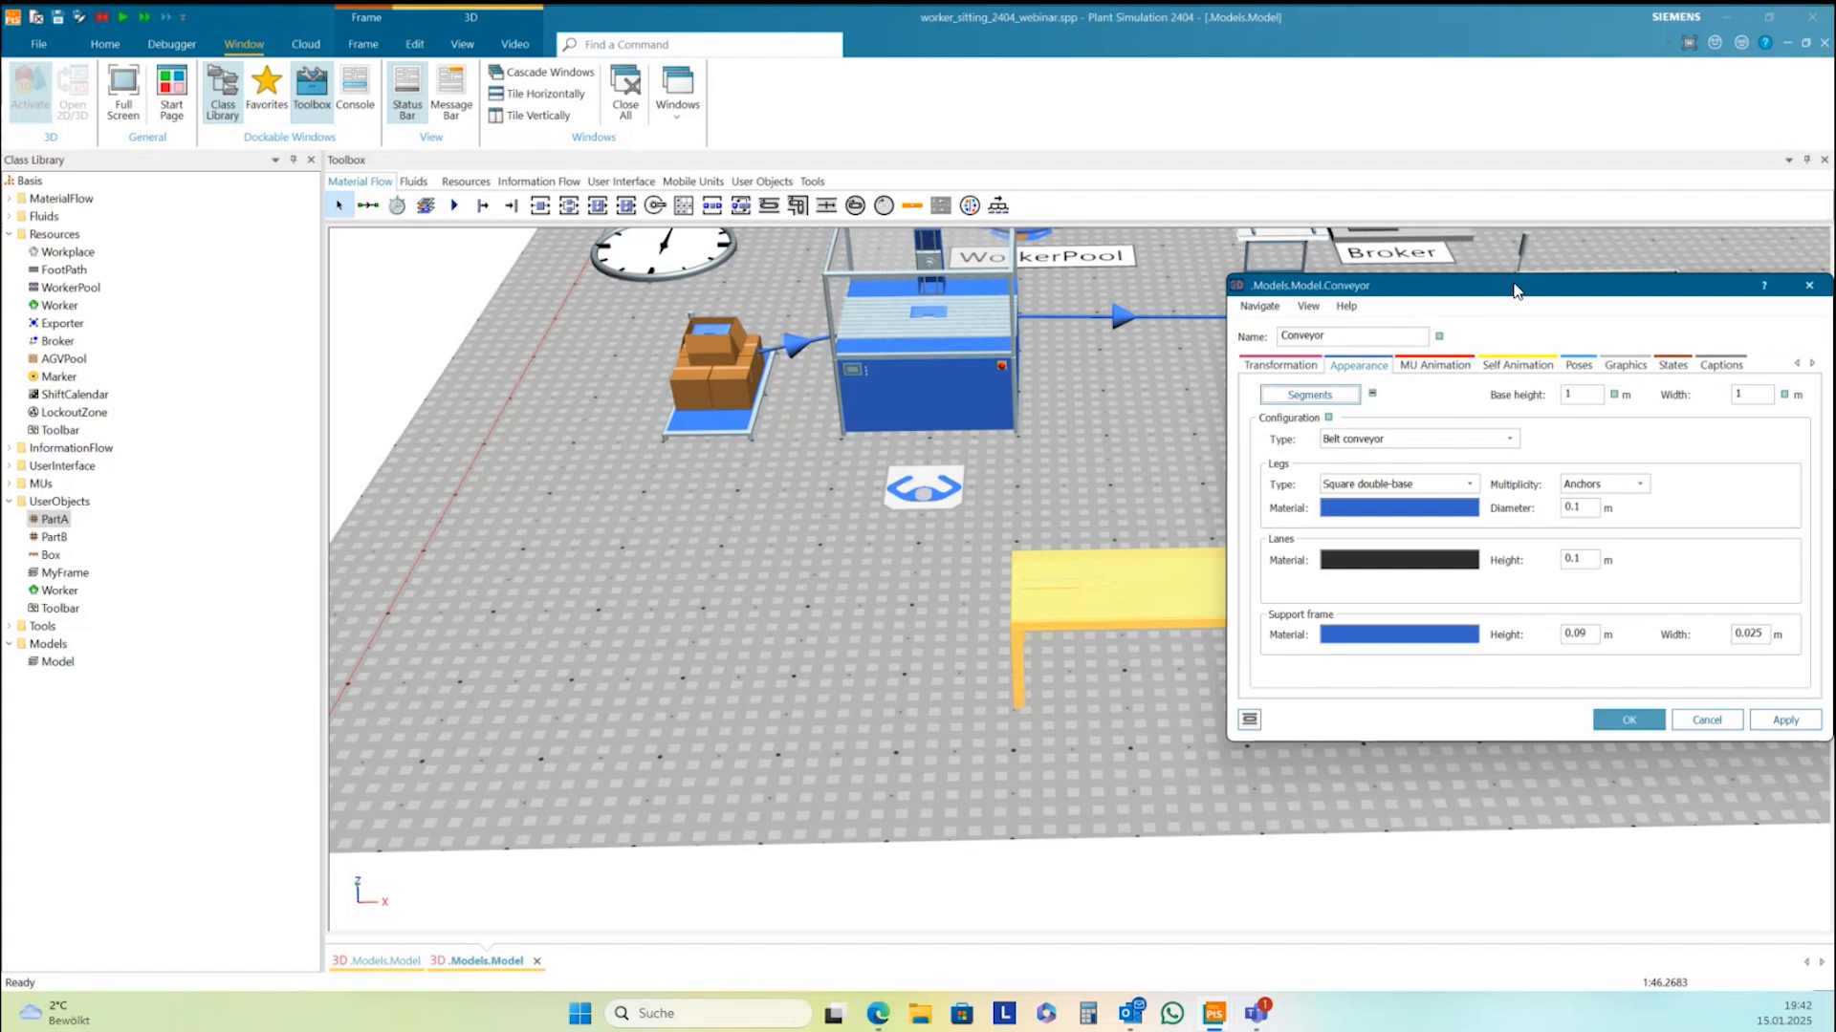
drag(1514, 290, 852, 244)
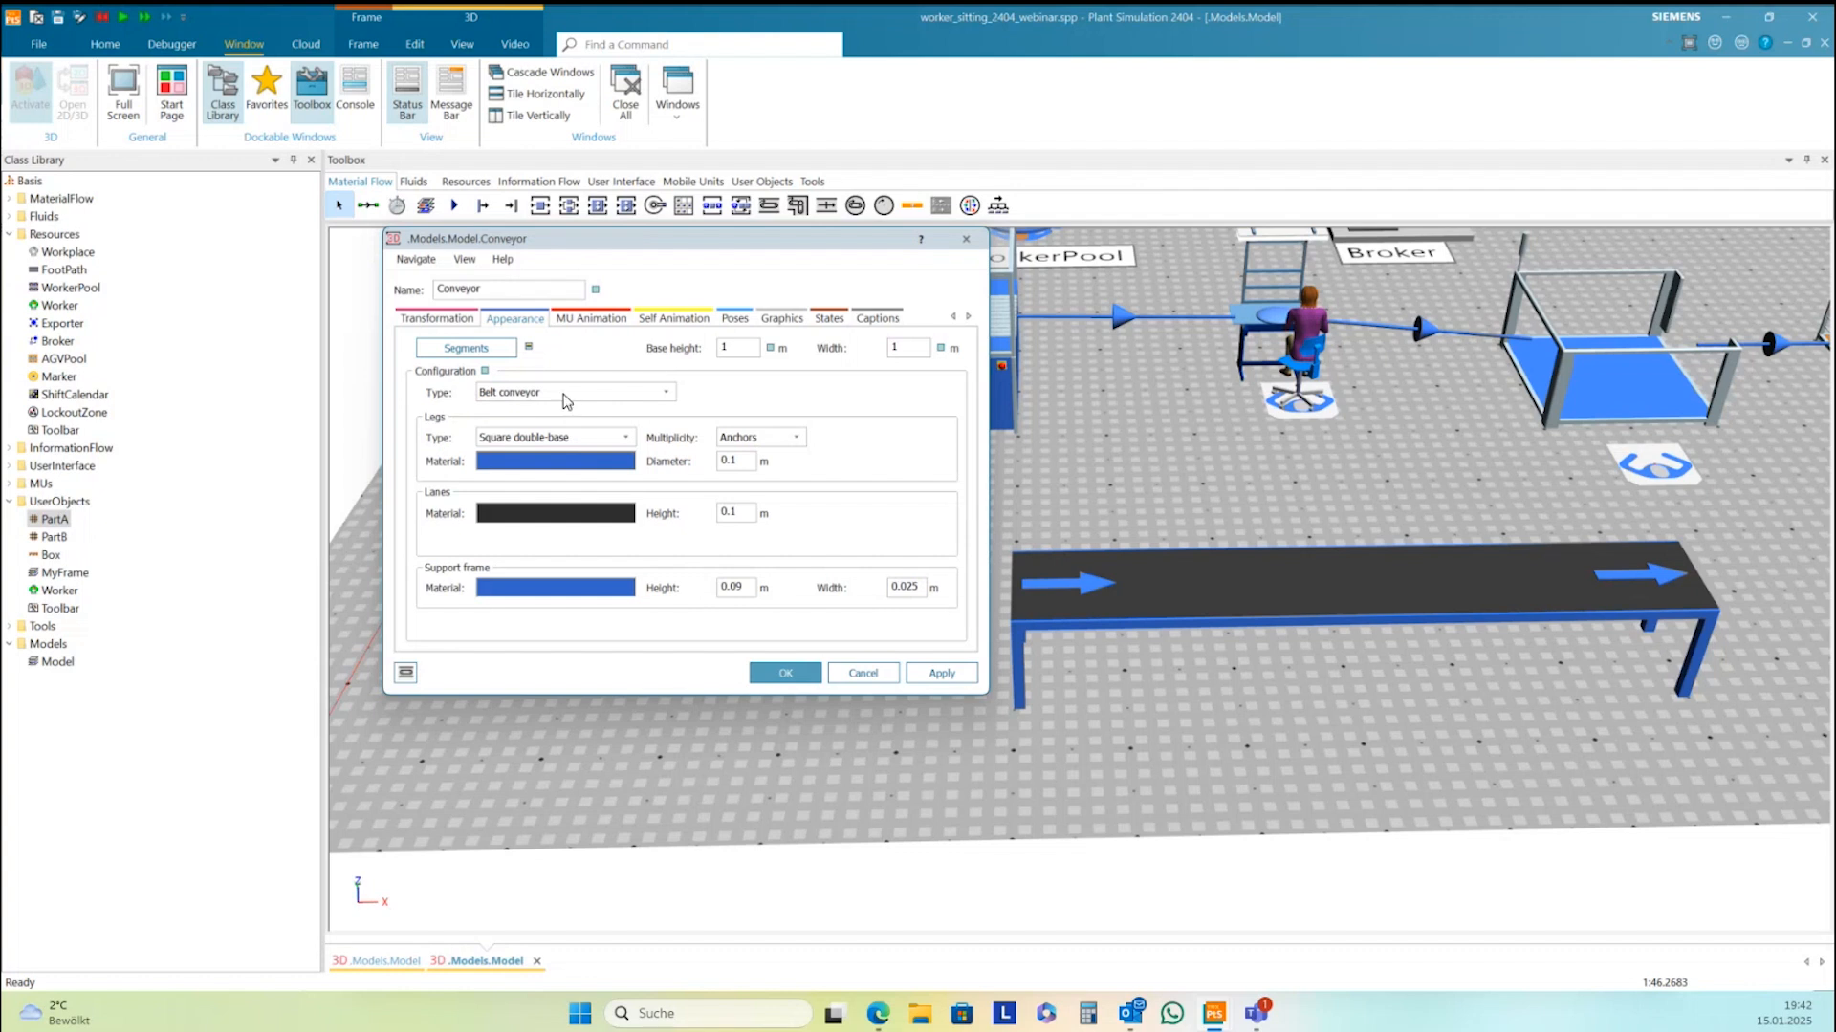
Try the Roller conveyor, Belt conveyor and Suspension track types on the conveyor, then set its type to Track
click(567, 402)
click(521, 483)
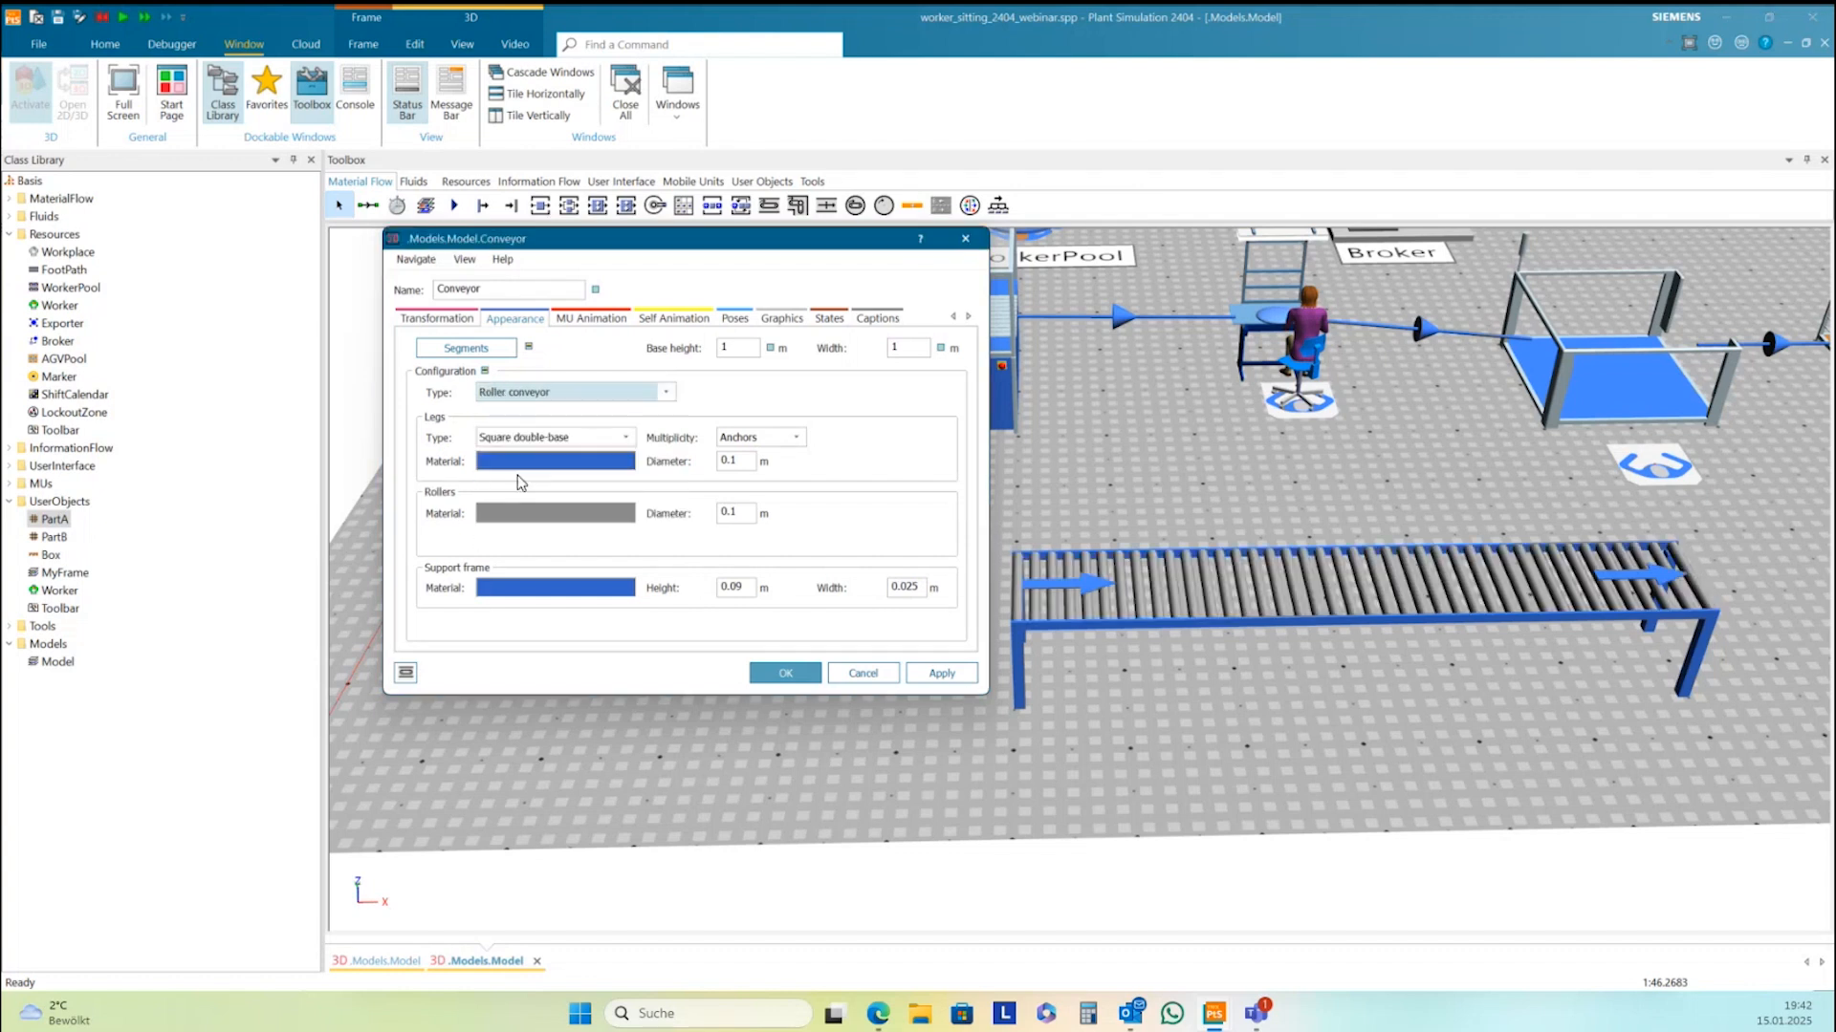
click(562, 397)
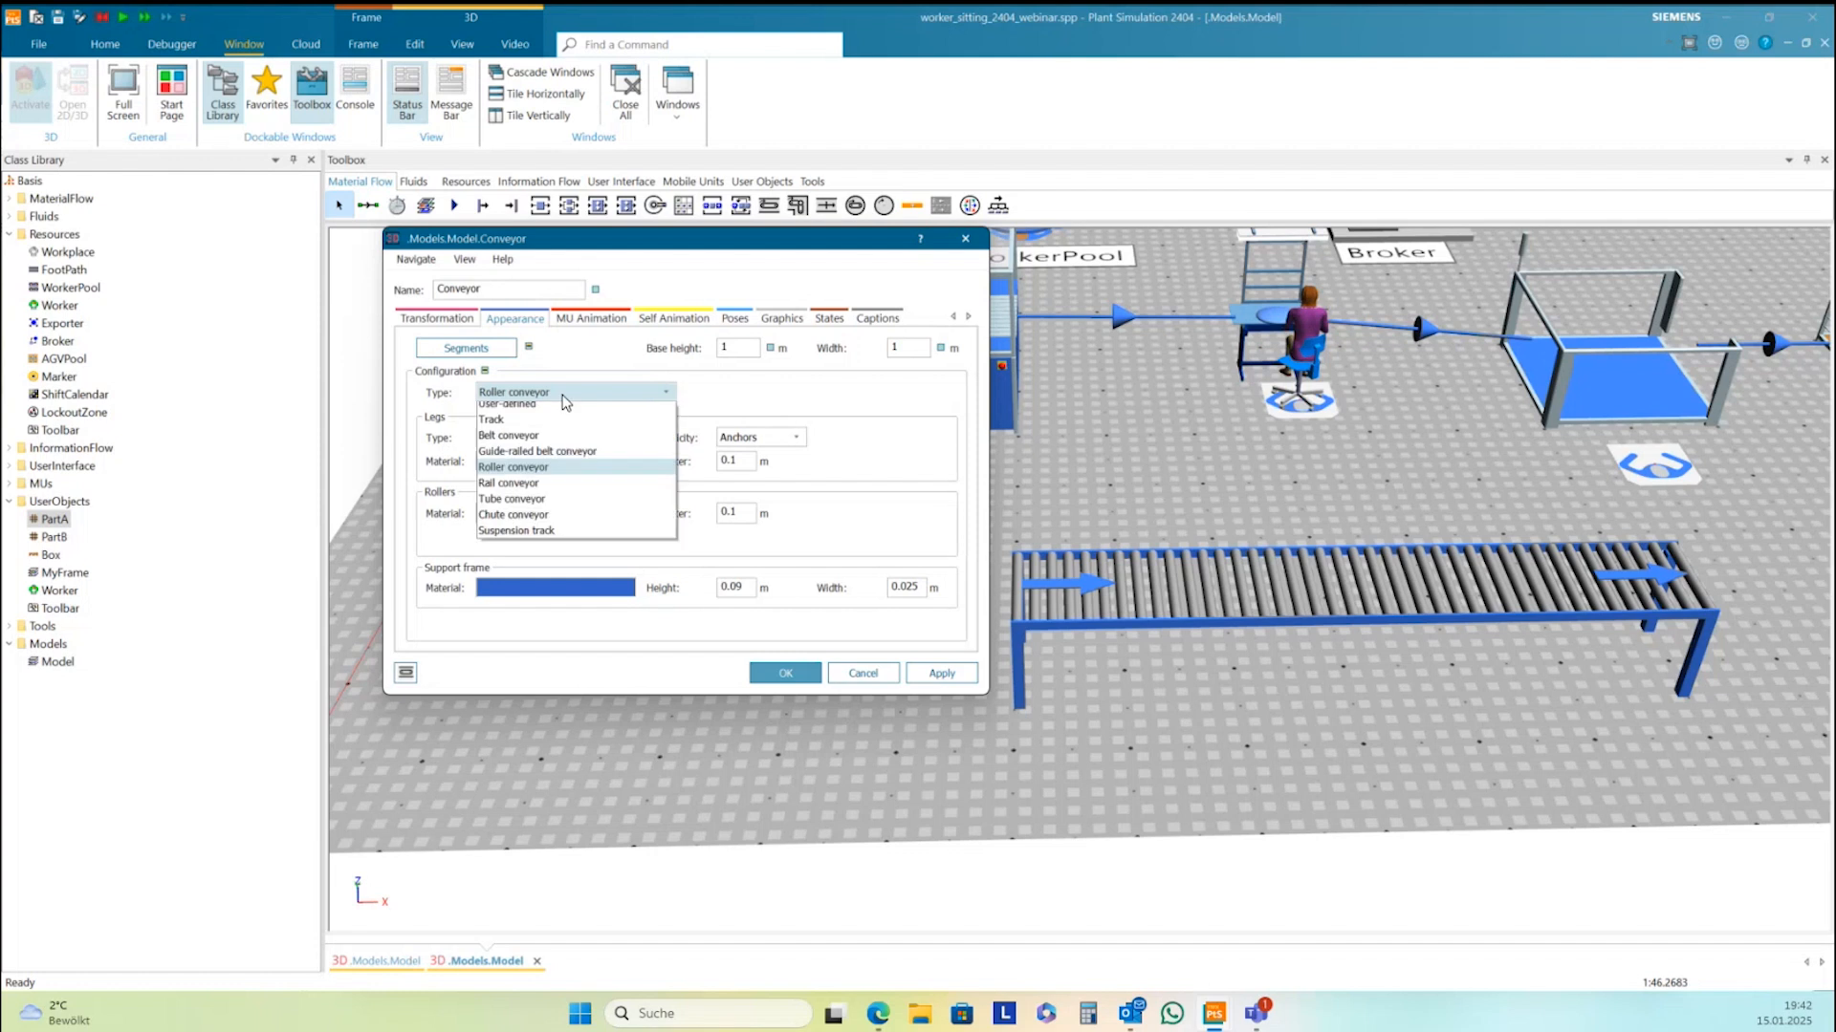
click(515, 442)
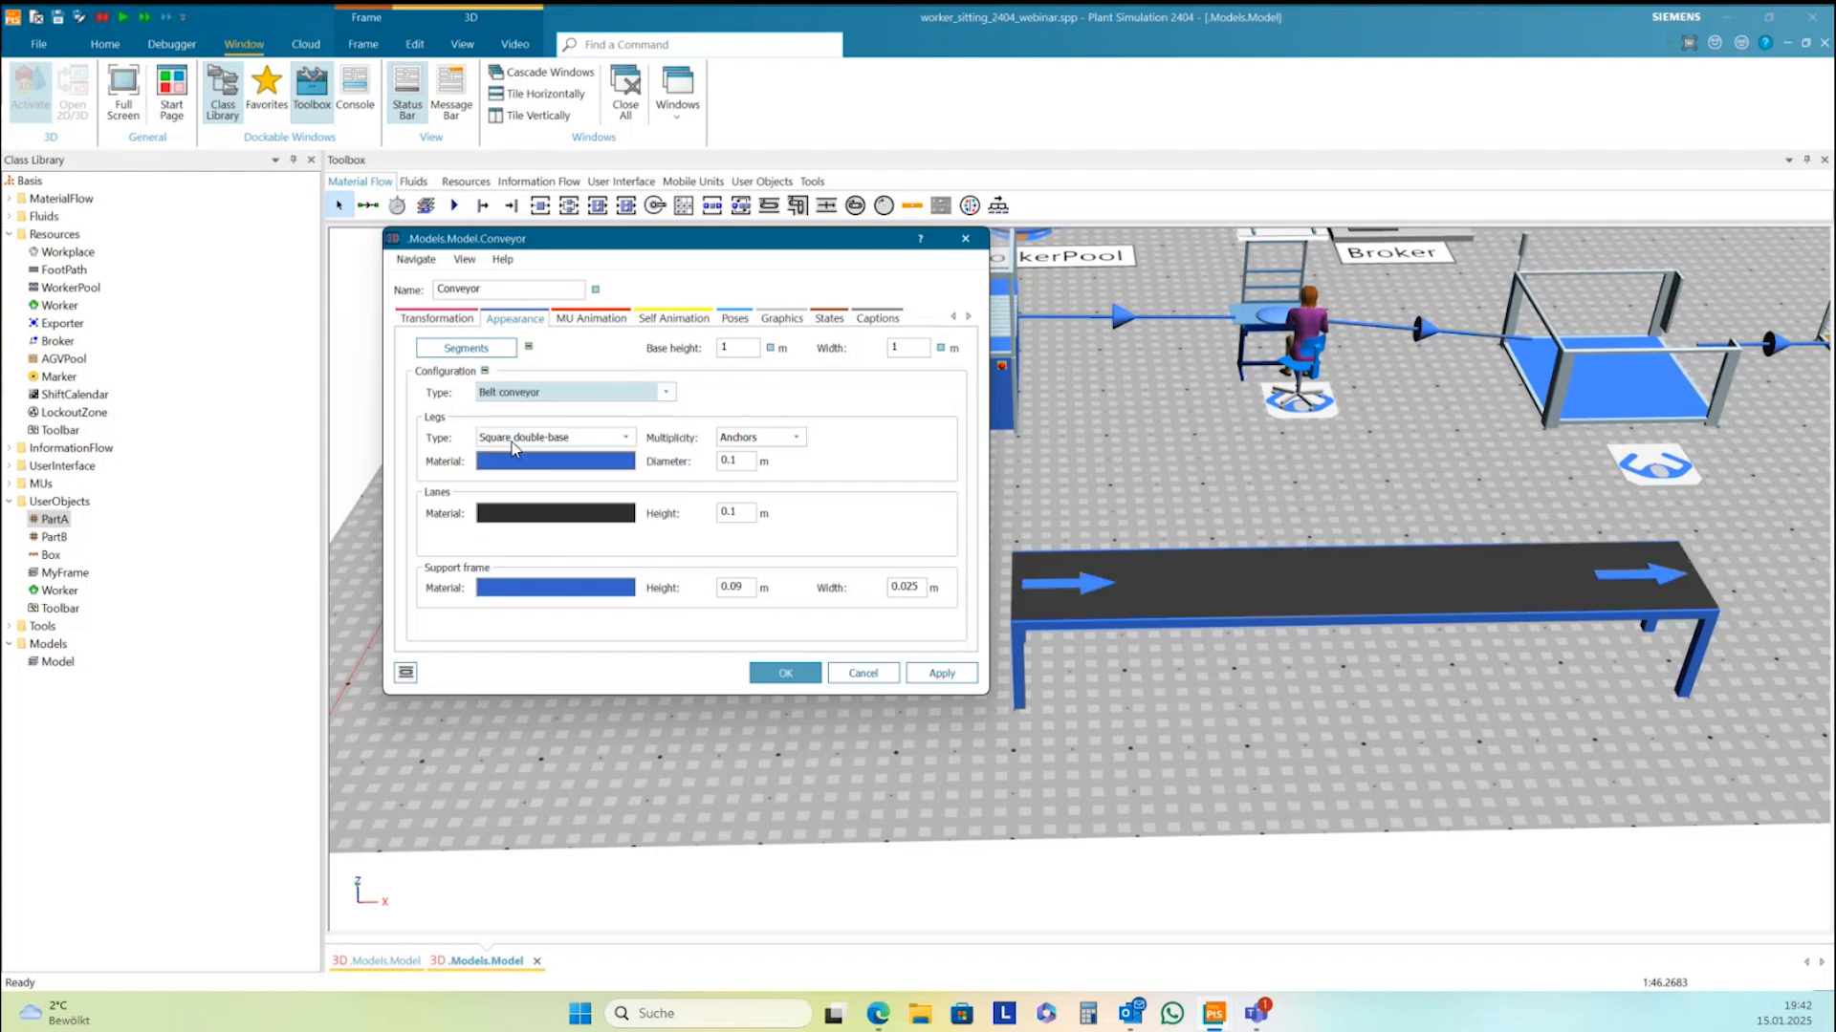
click(566, 396)
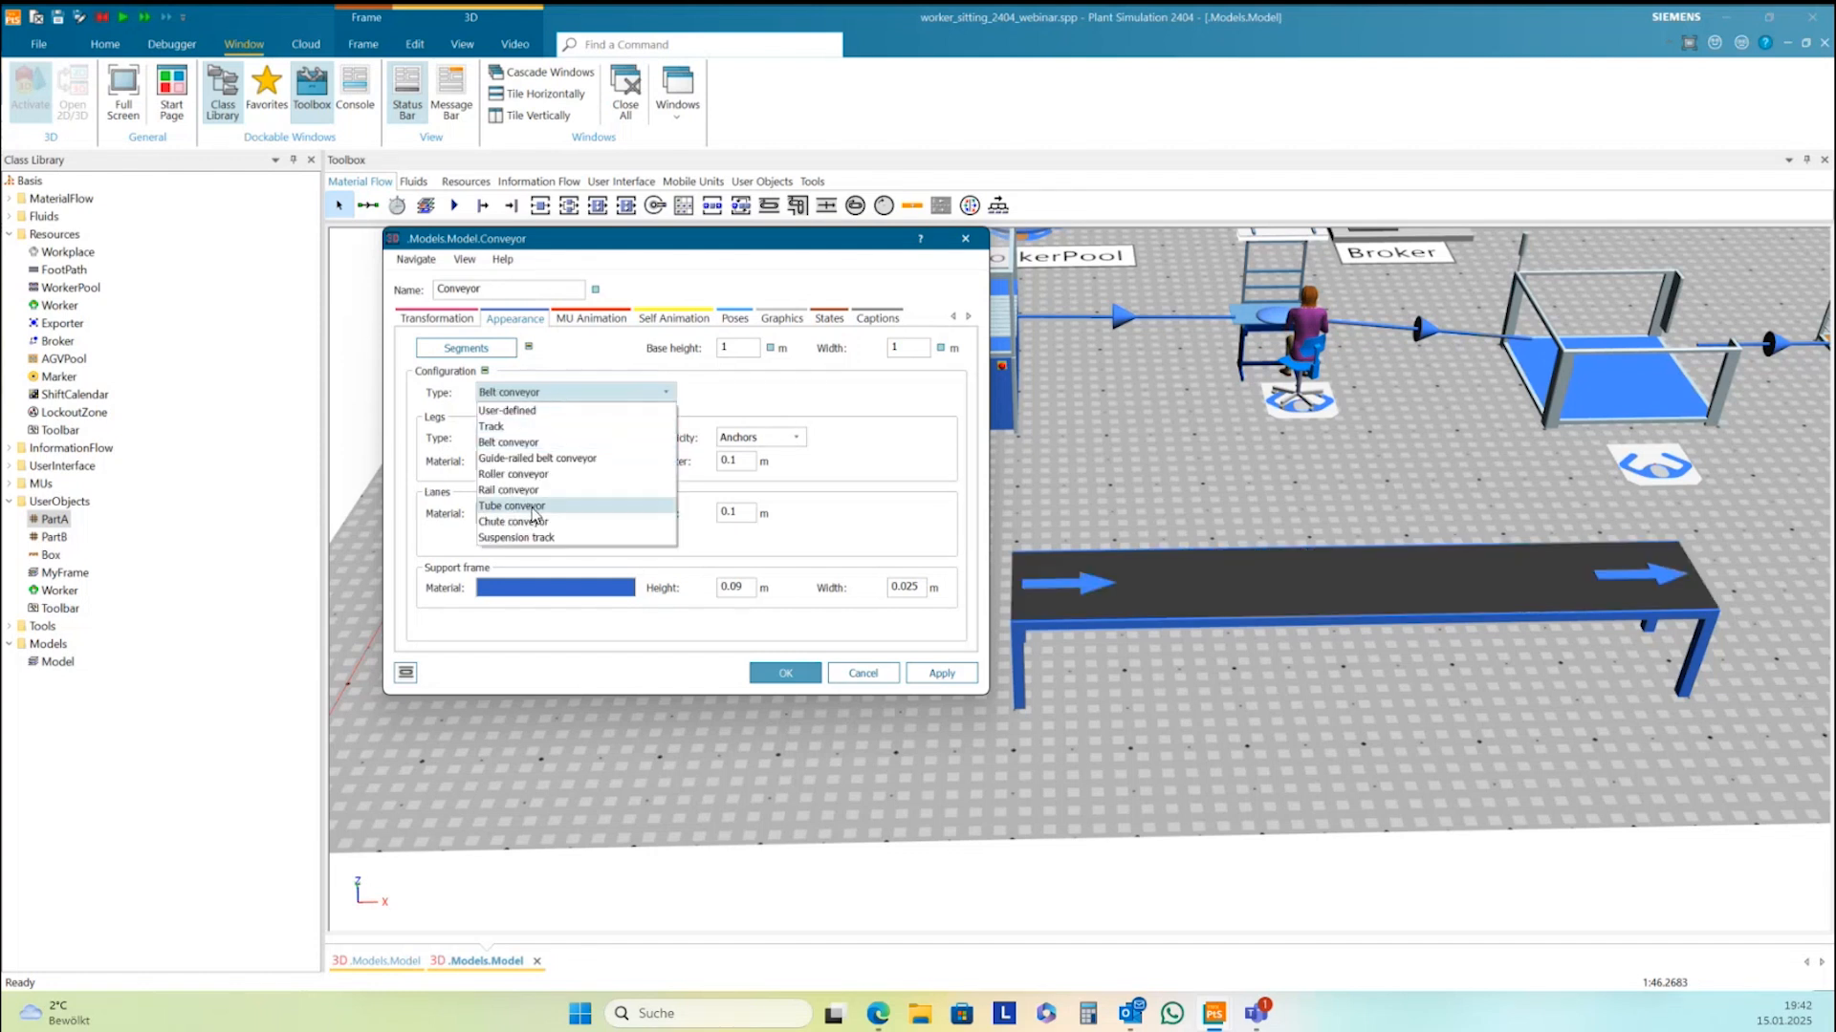
click(533, 539)
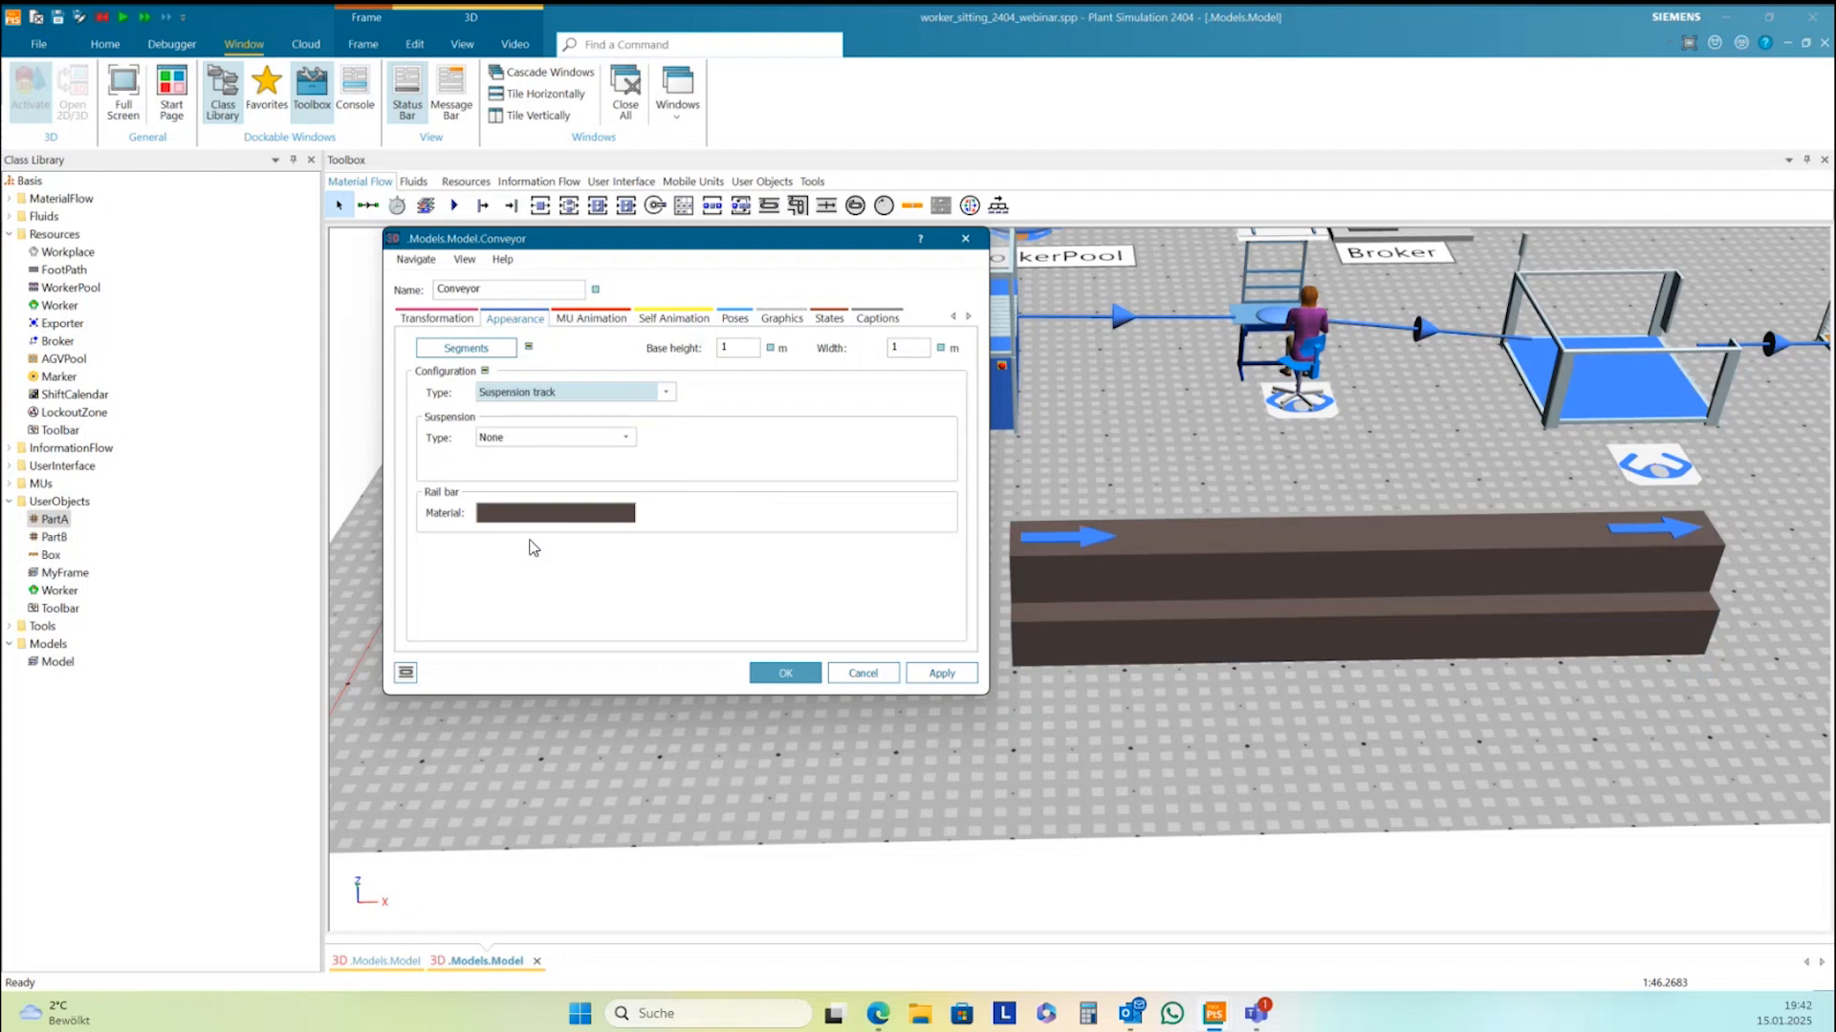
click(554, 398)
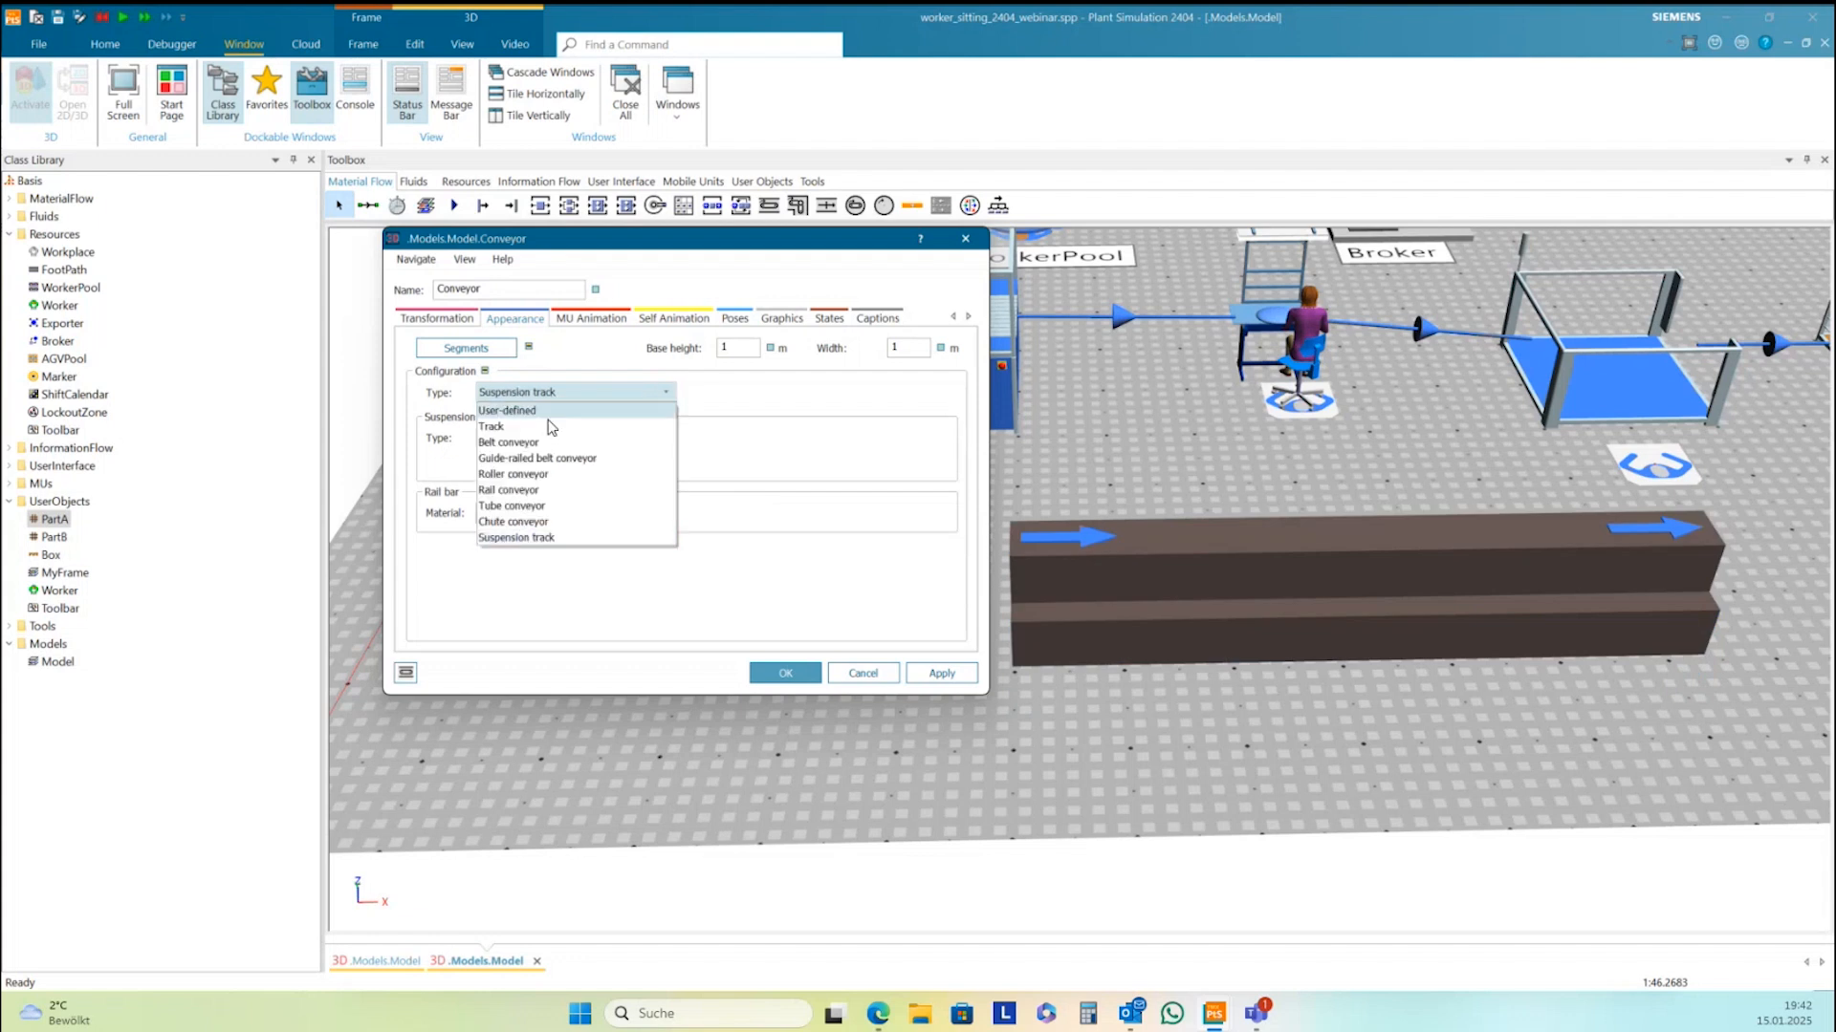
click(550, 423)
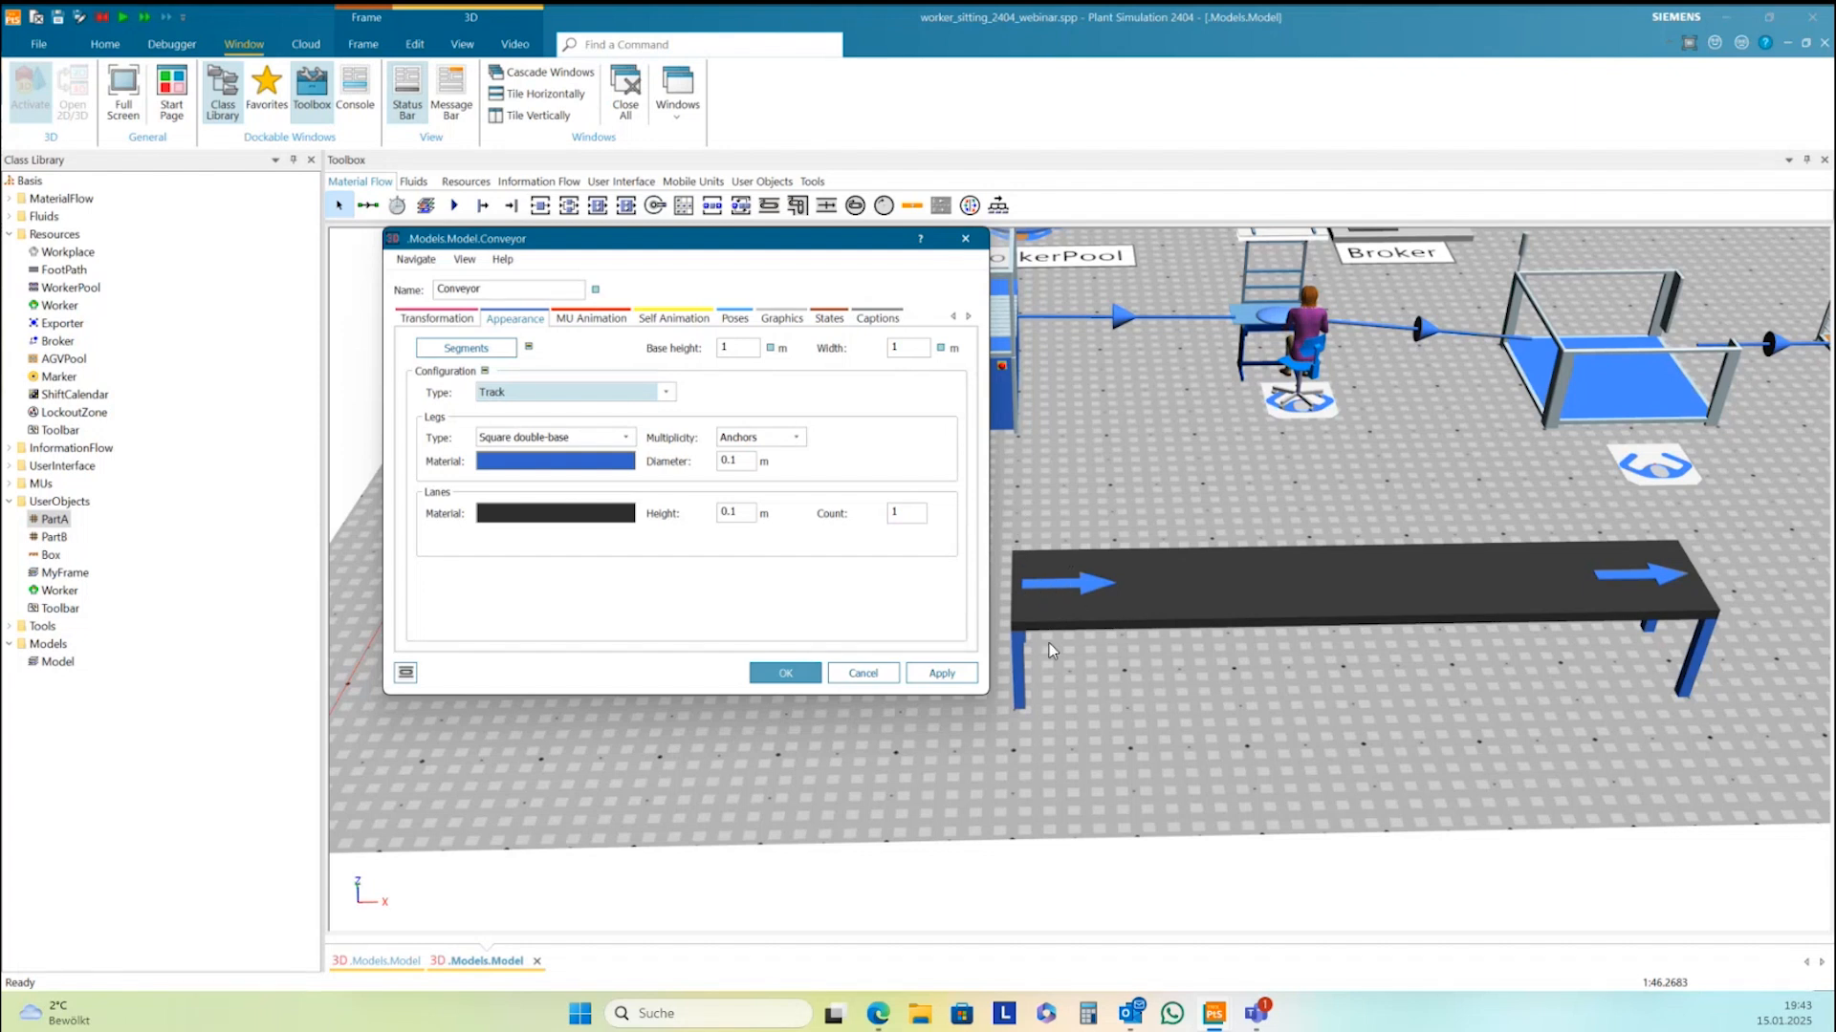
Examine the conveyor from a lower angle and check its segment table, leaving the segments as they are
click(1127, 688)
middle_drag(1126, 689, 1132, 678)
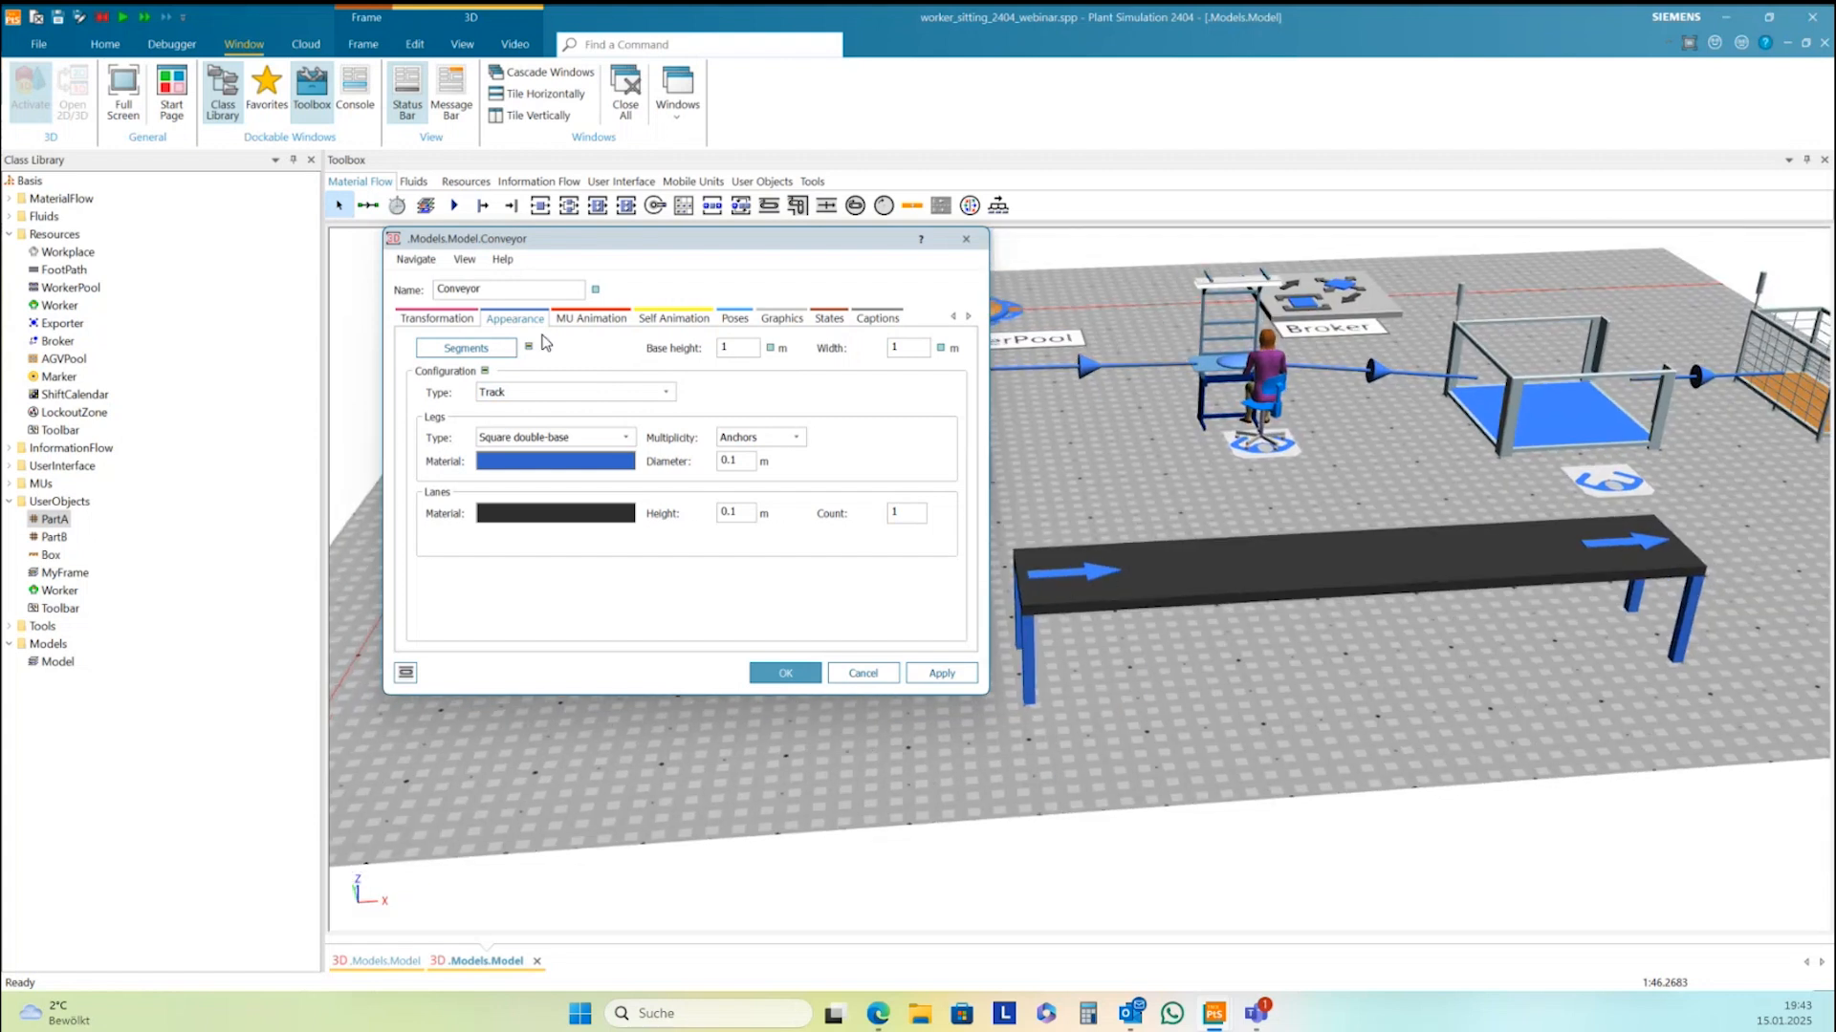
click(488, 350)
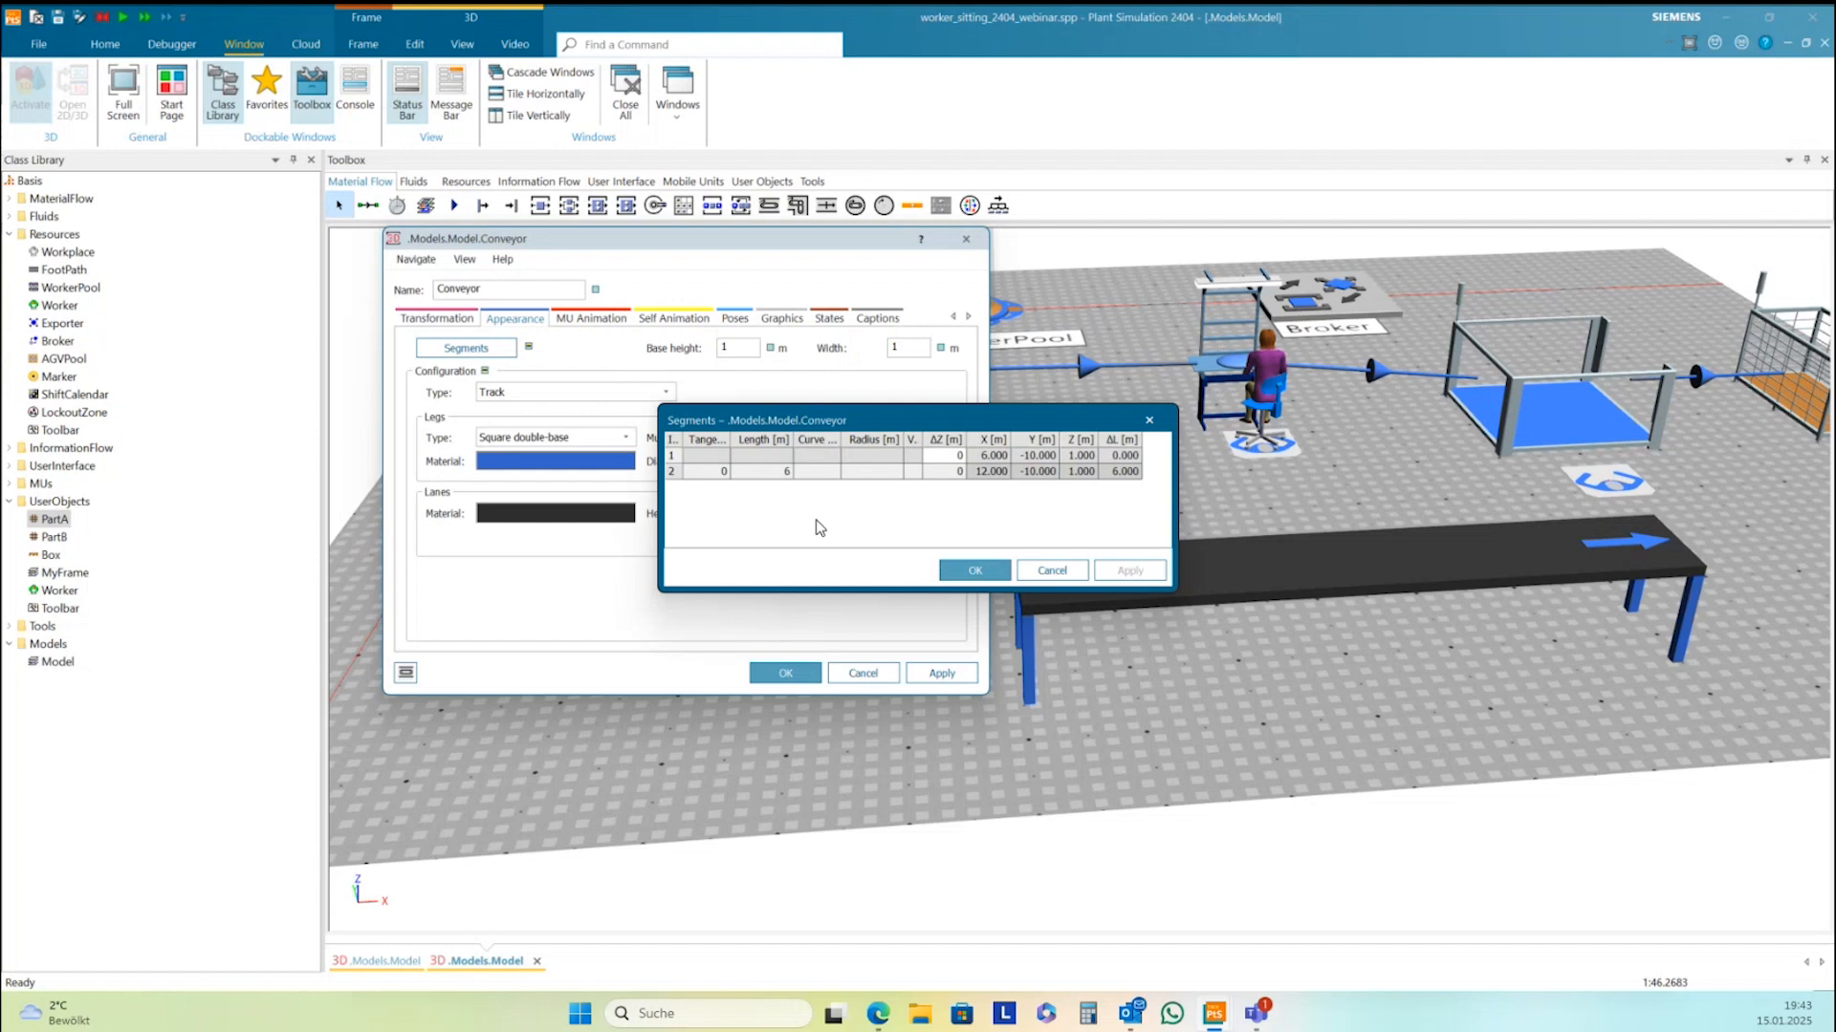
click(960, 571)
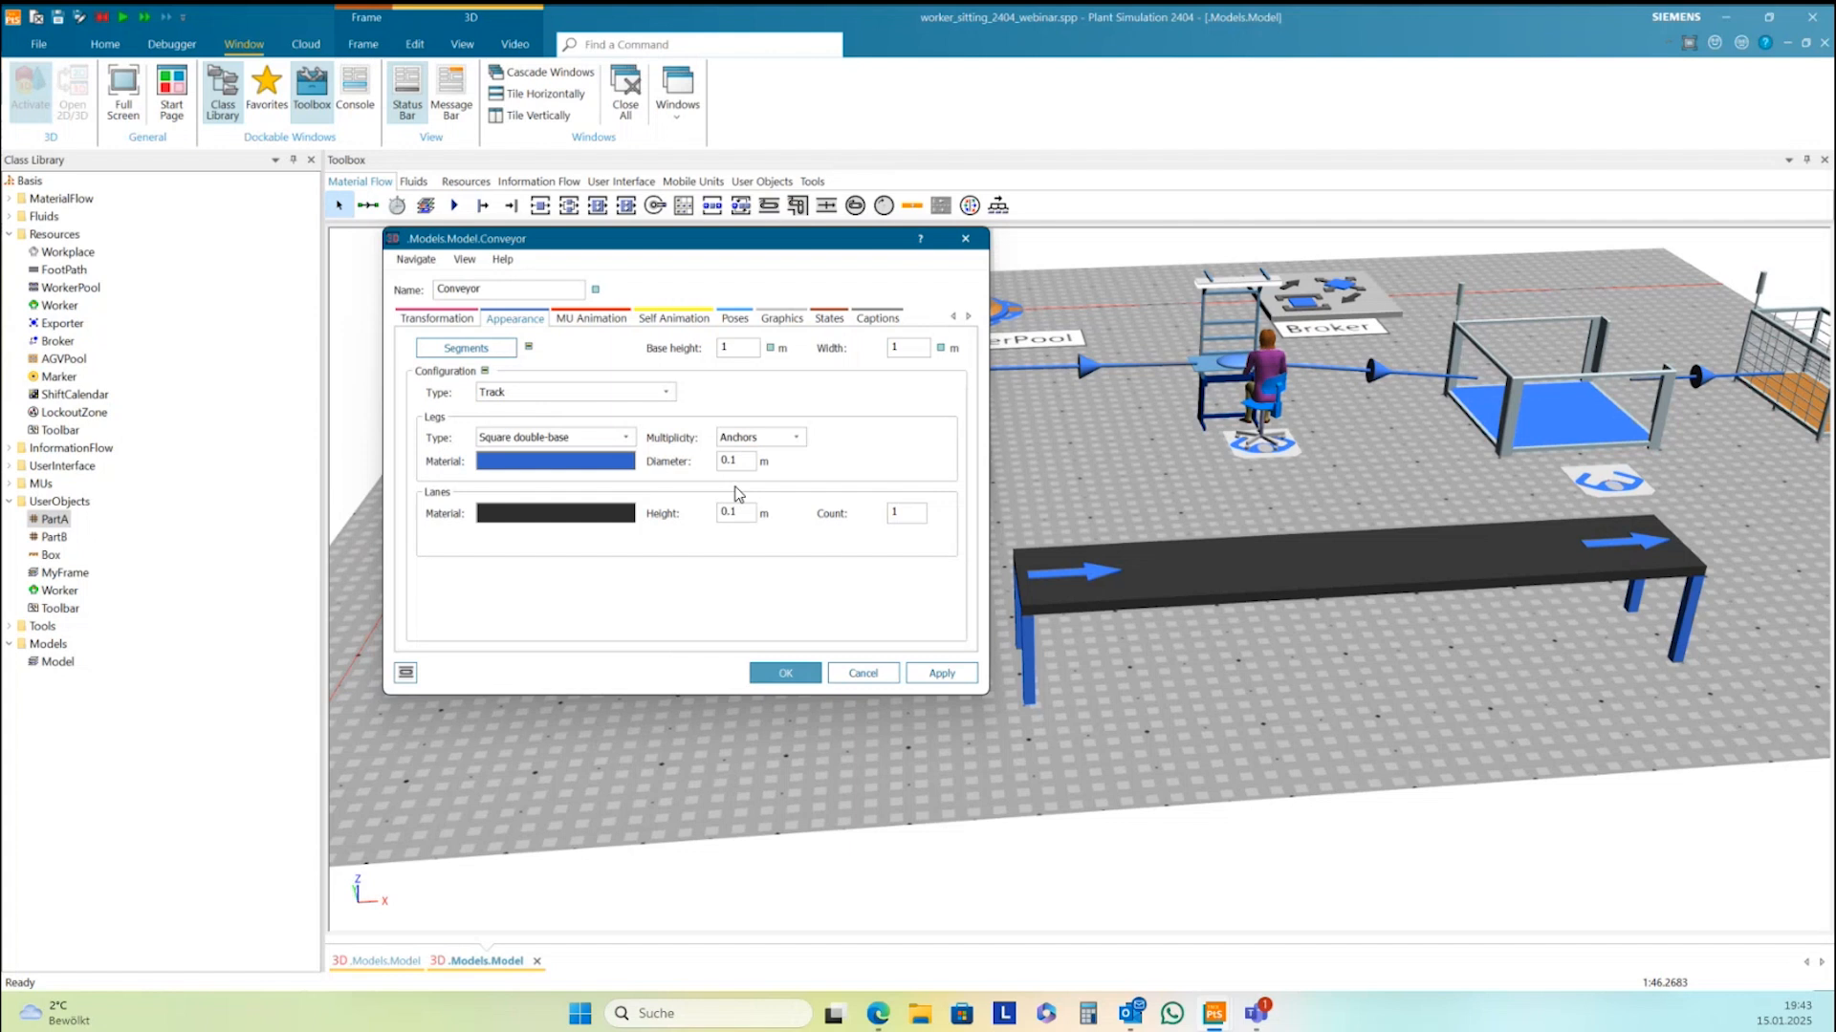
Switch the conveyor type to User-defined and examine its component list and the prompt for adding a component
click(578, 391)
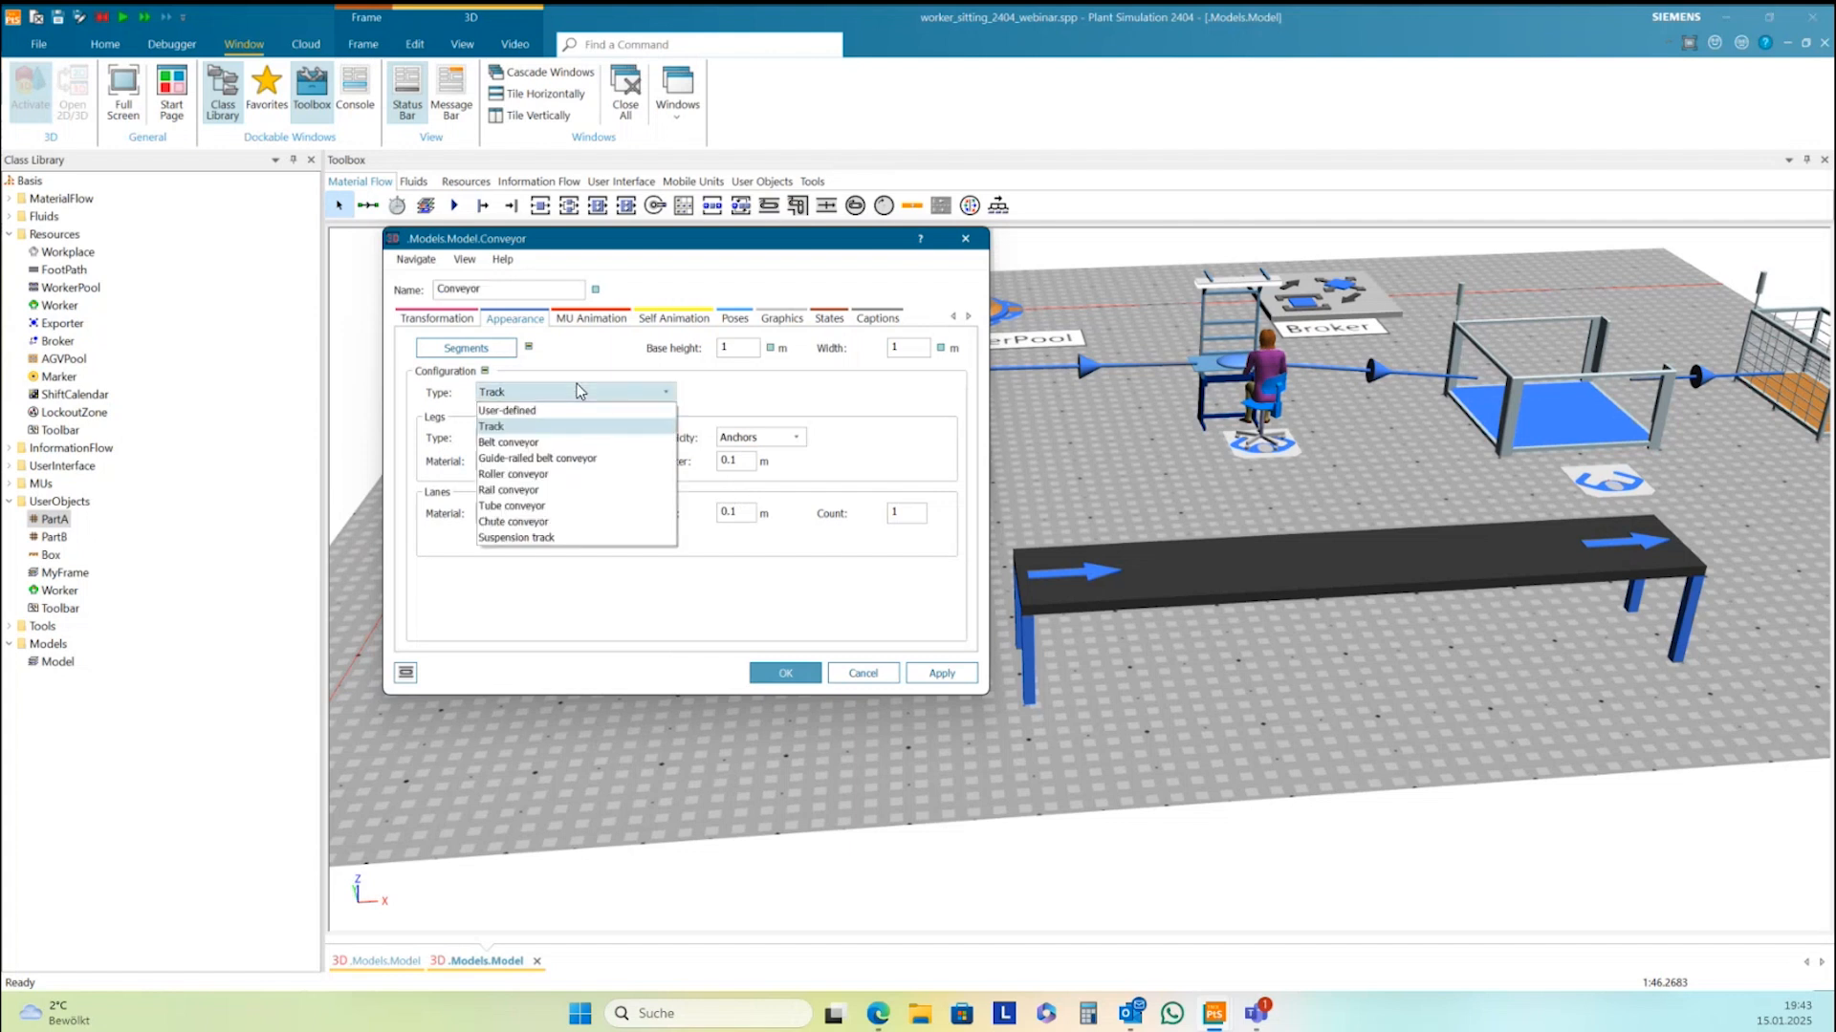
click(563, 411)
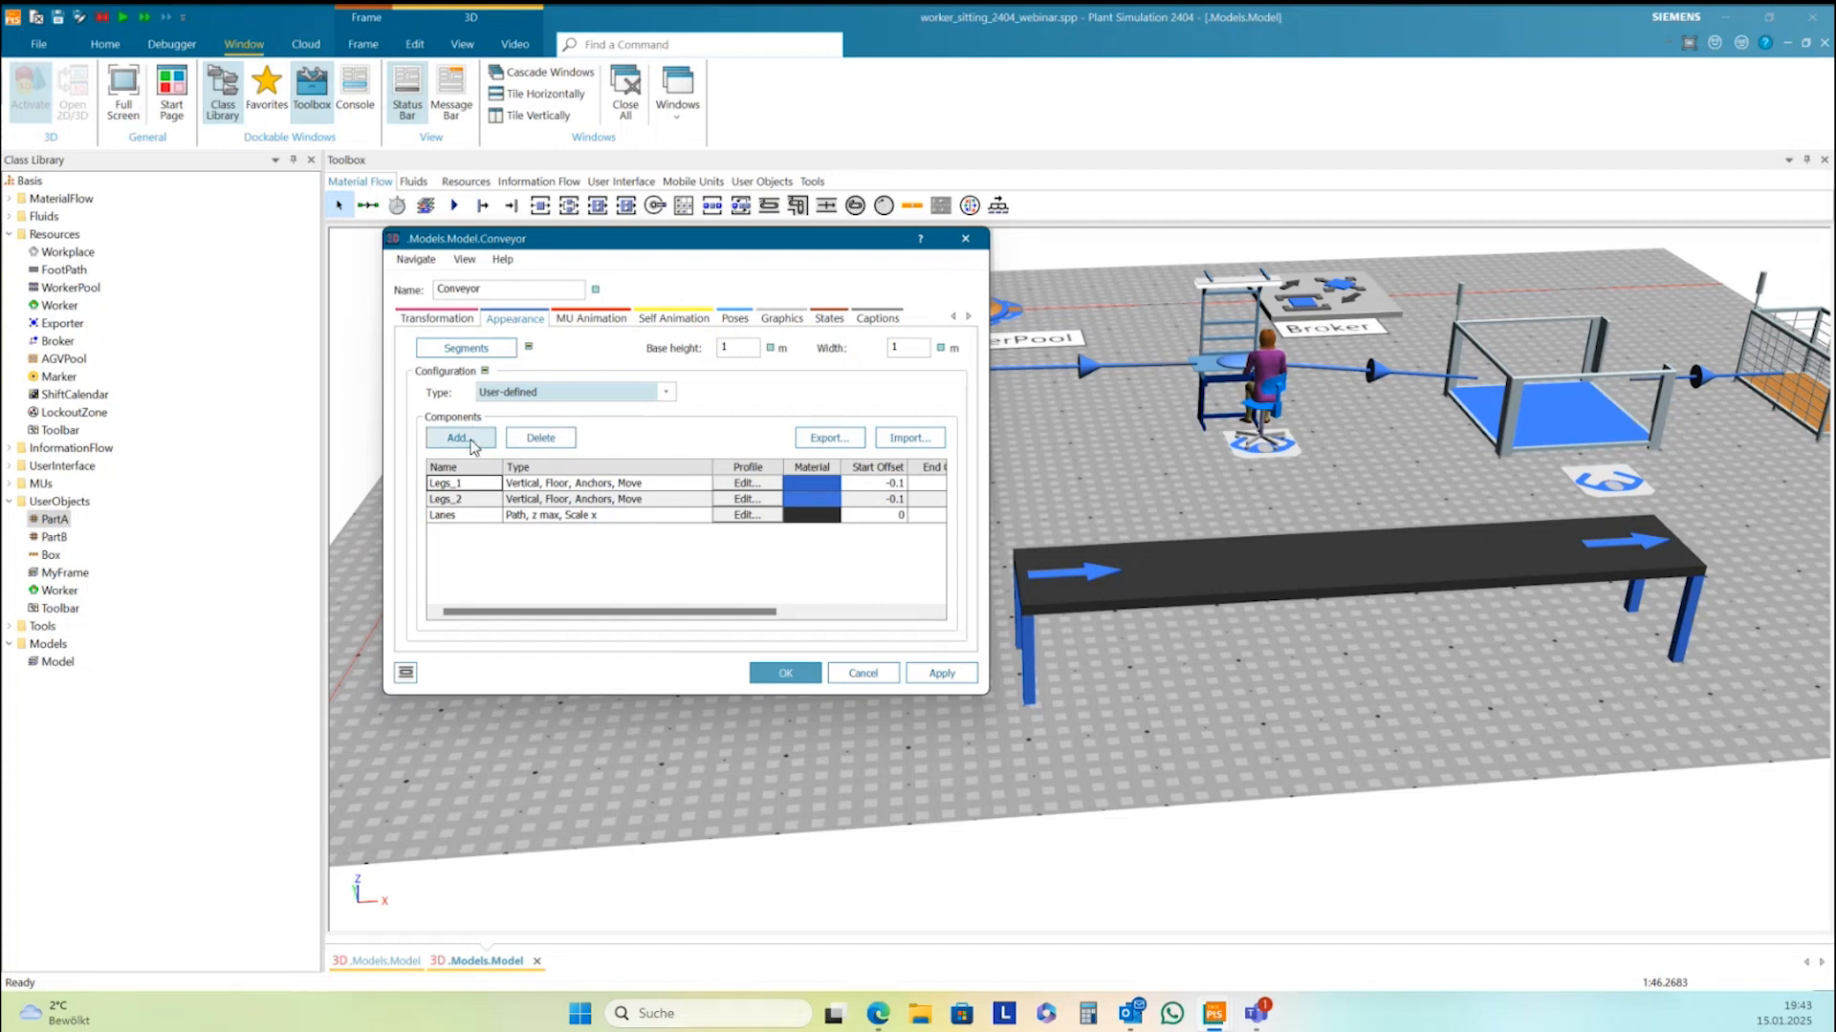
click(472, 447)
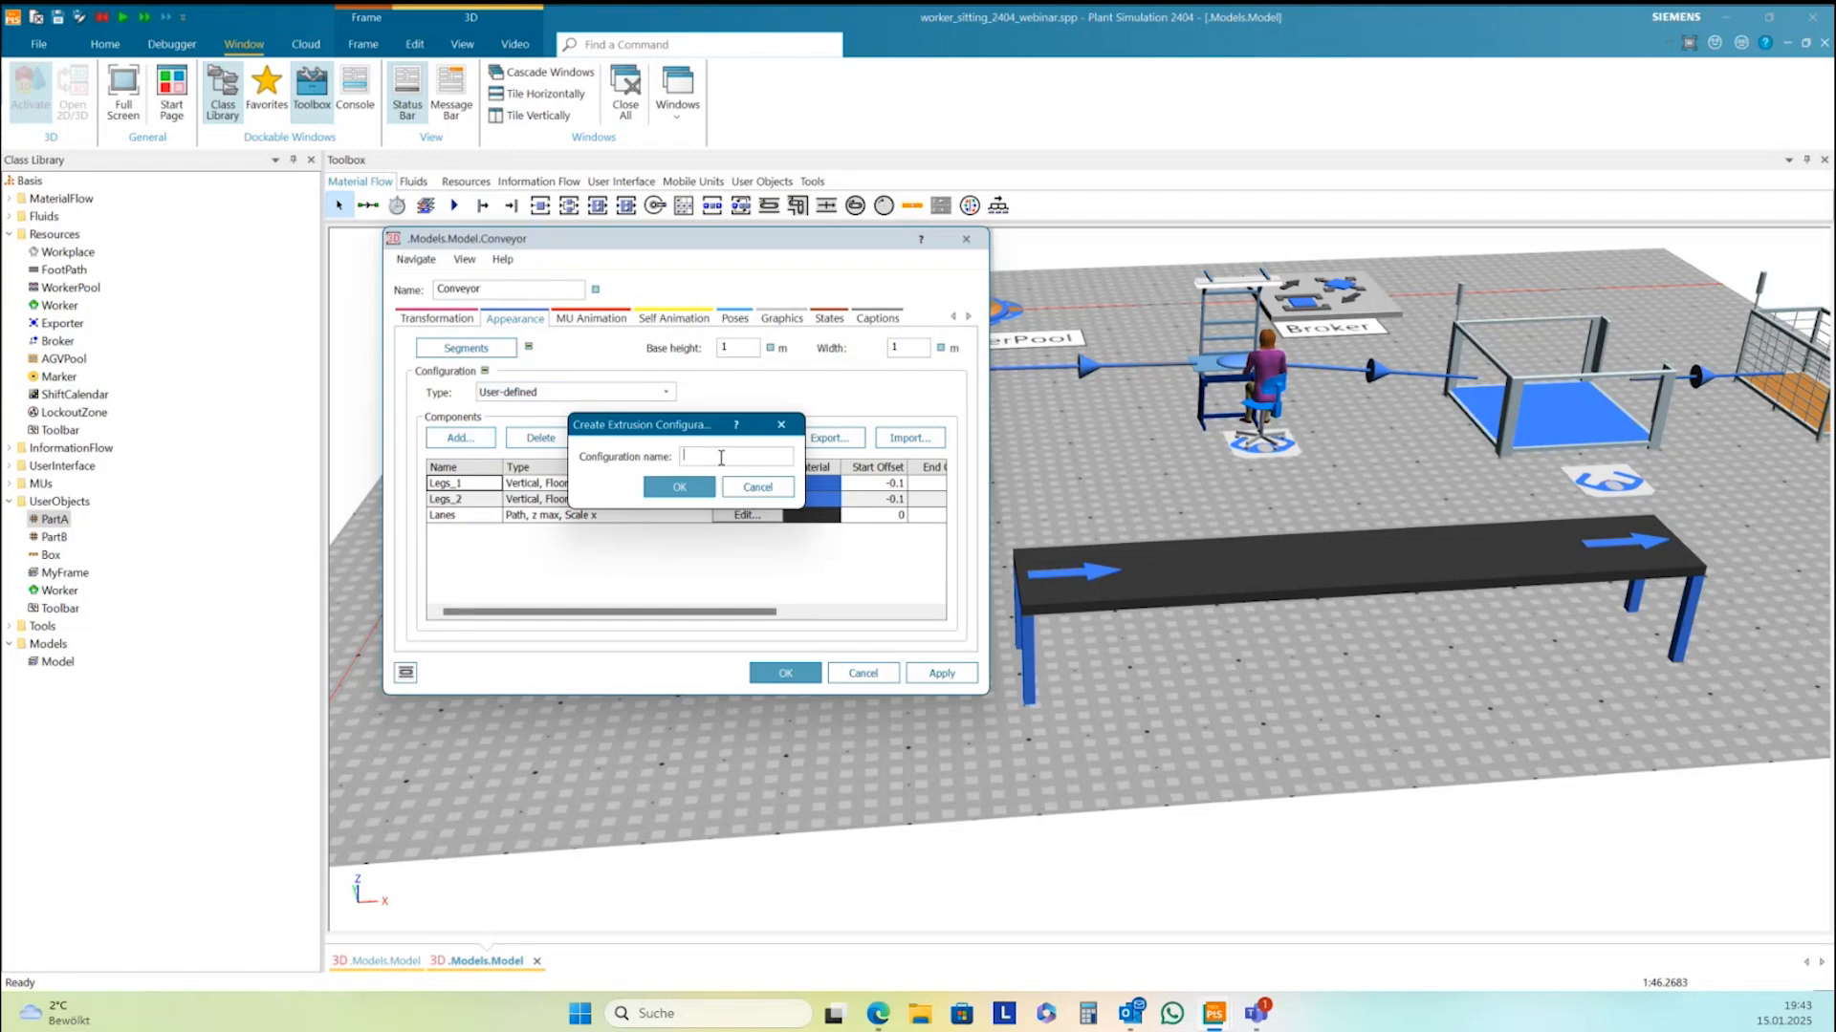
click(781, 425)
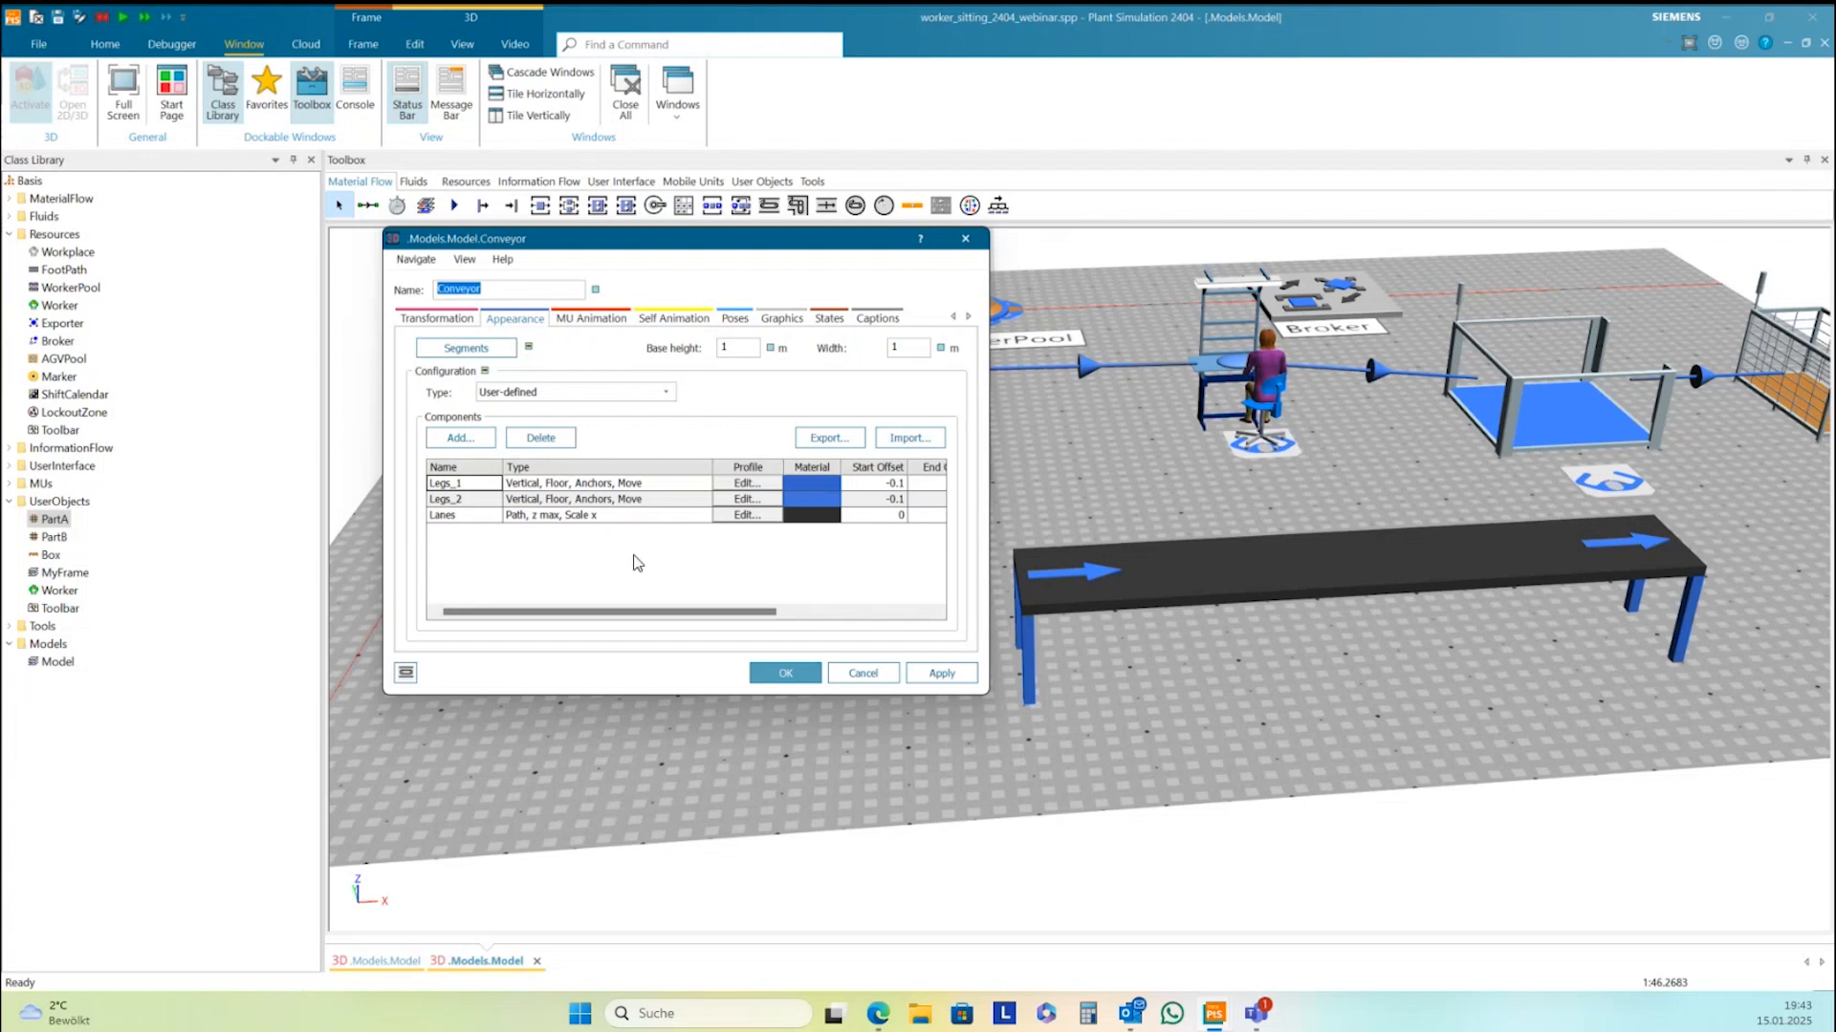
mouse_move(688, 612)
mouse_down()
mouse_move(819, 613)
mouse_move(660, 613)
mouse_up()
click(1124, 600)
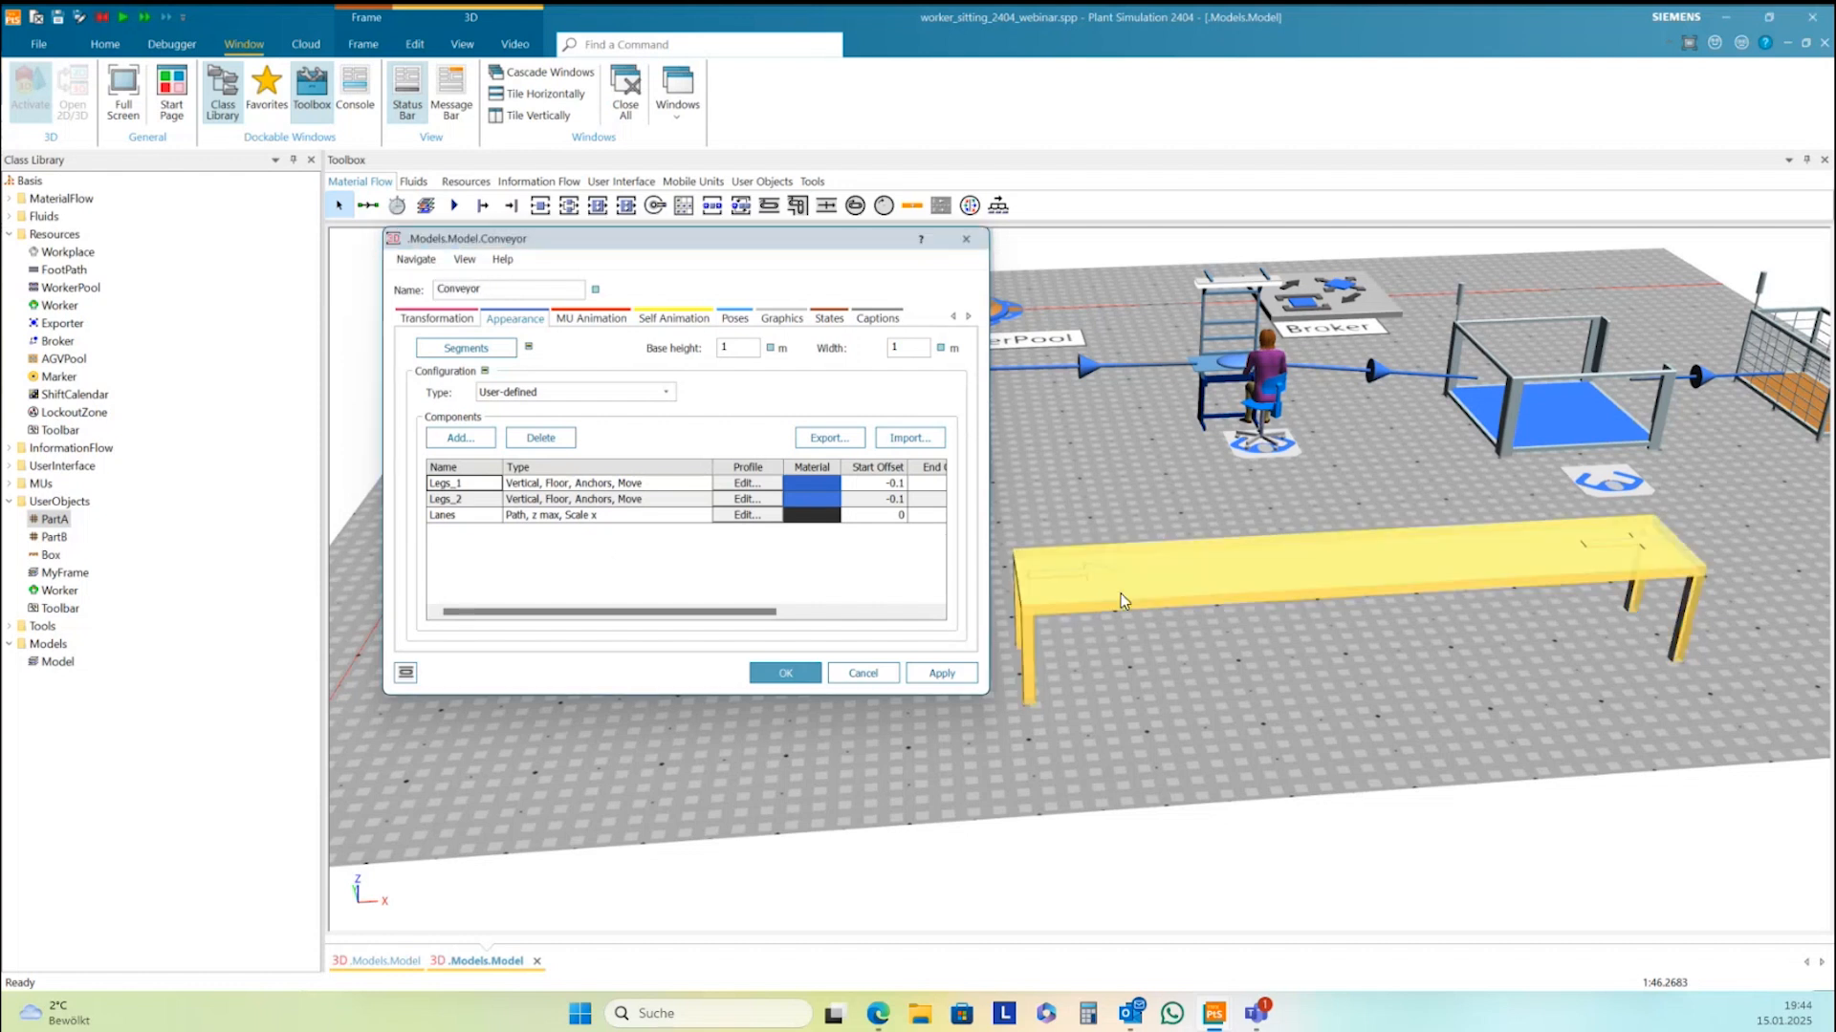
click(1130, 646)
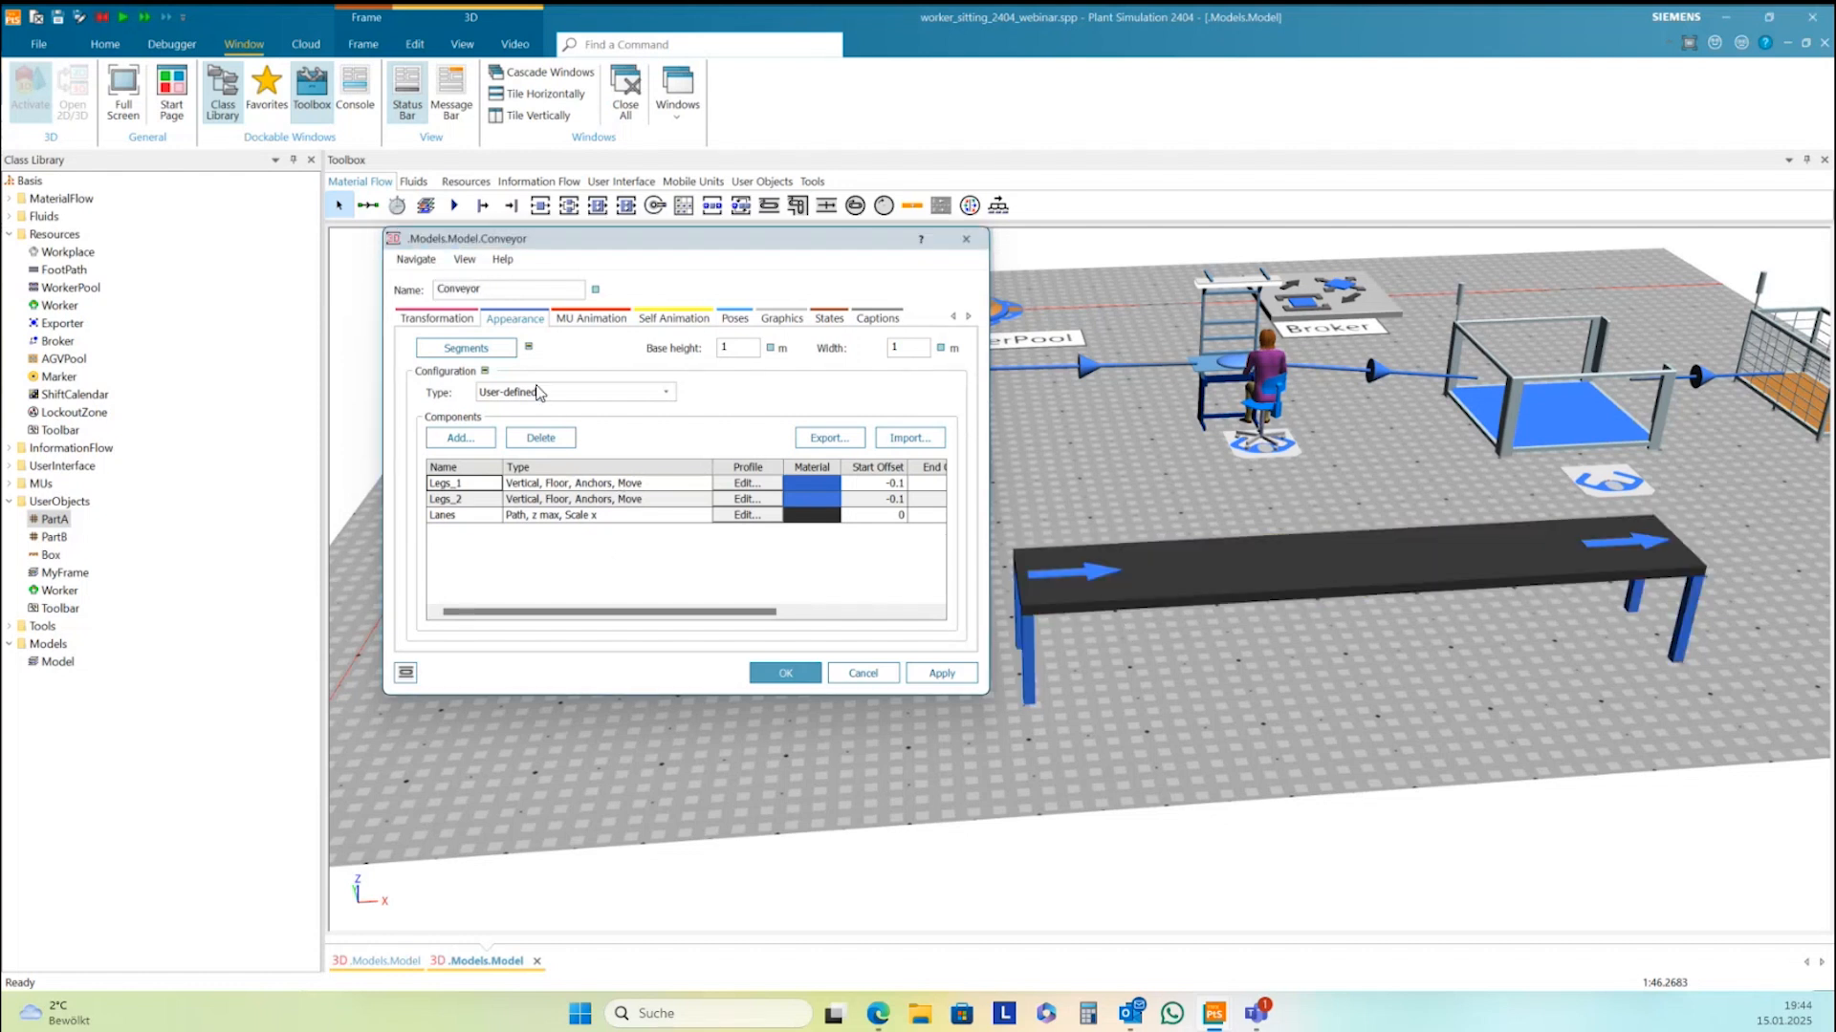
Try to apply the User-defined type to the conveyor without editing its components
click(541, 392)
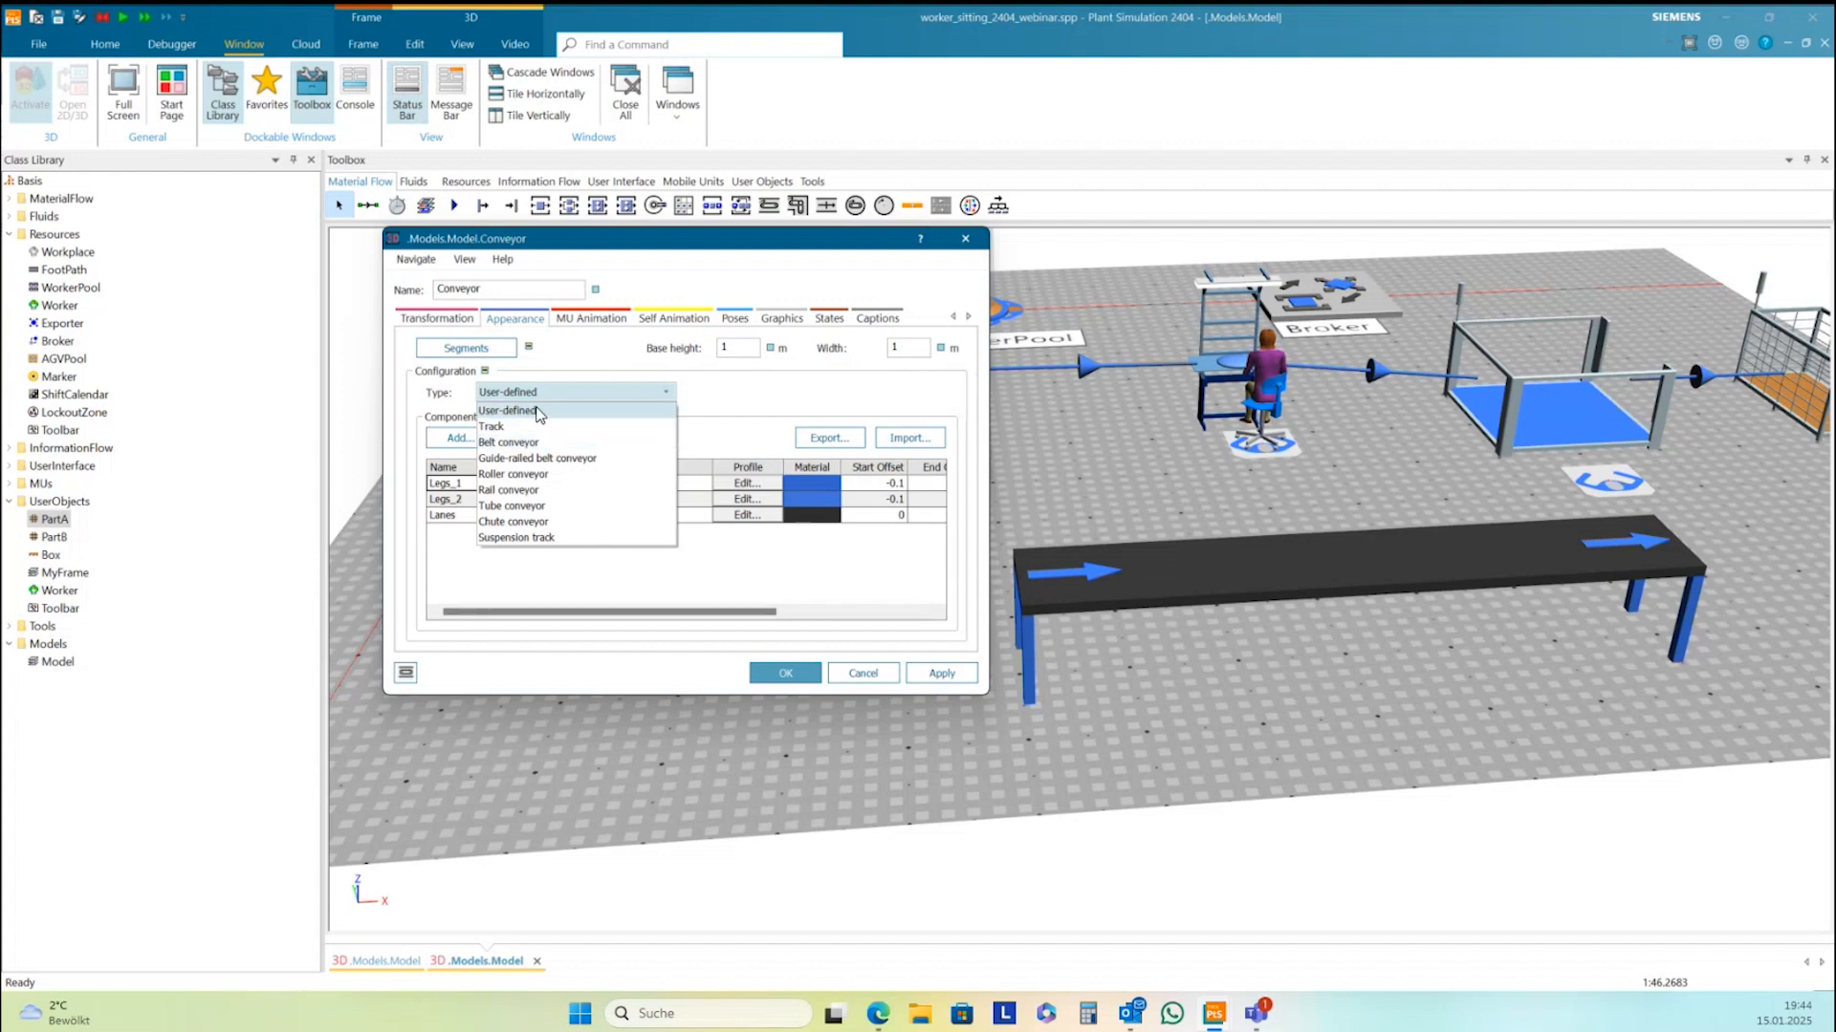
click(540, 412)
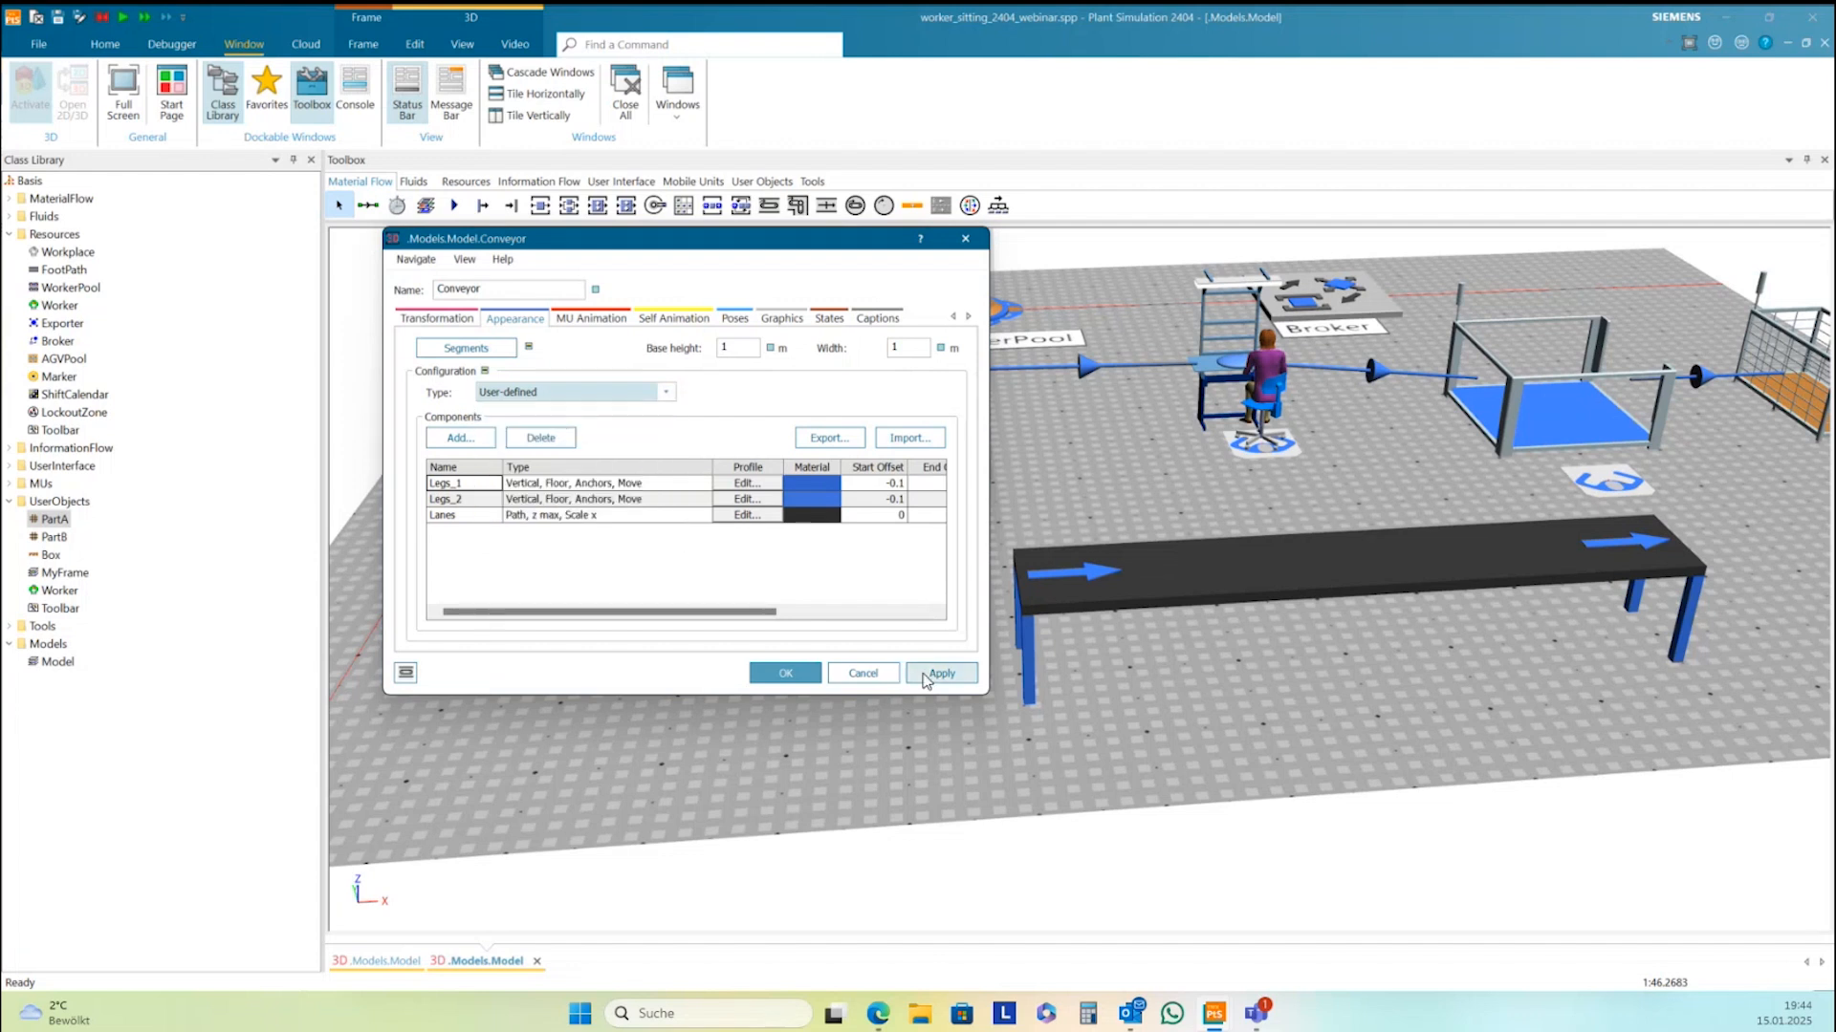
click(925, 675)
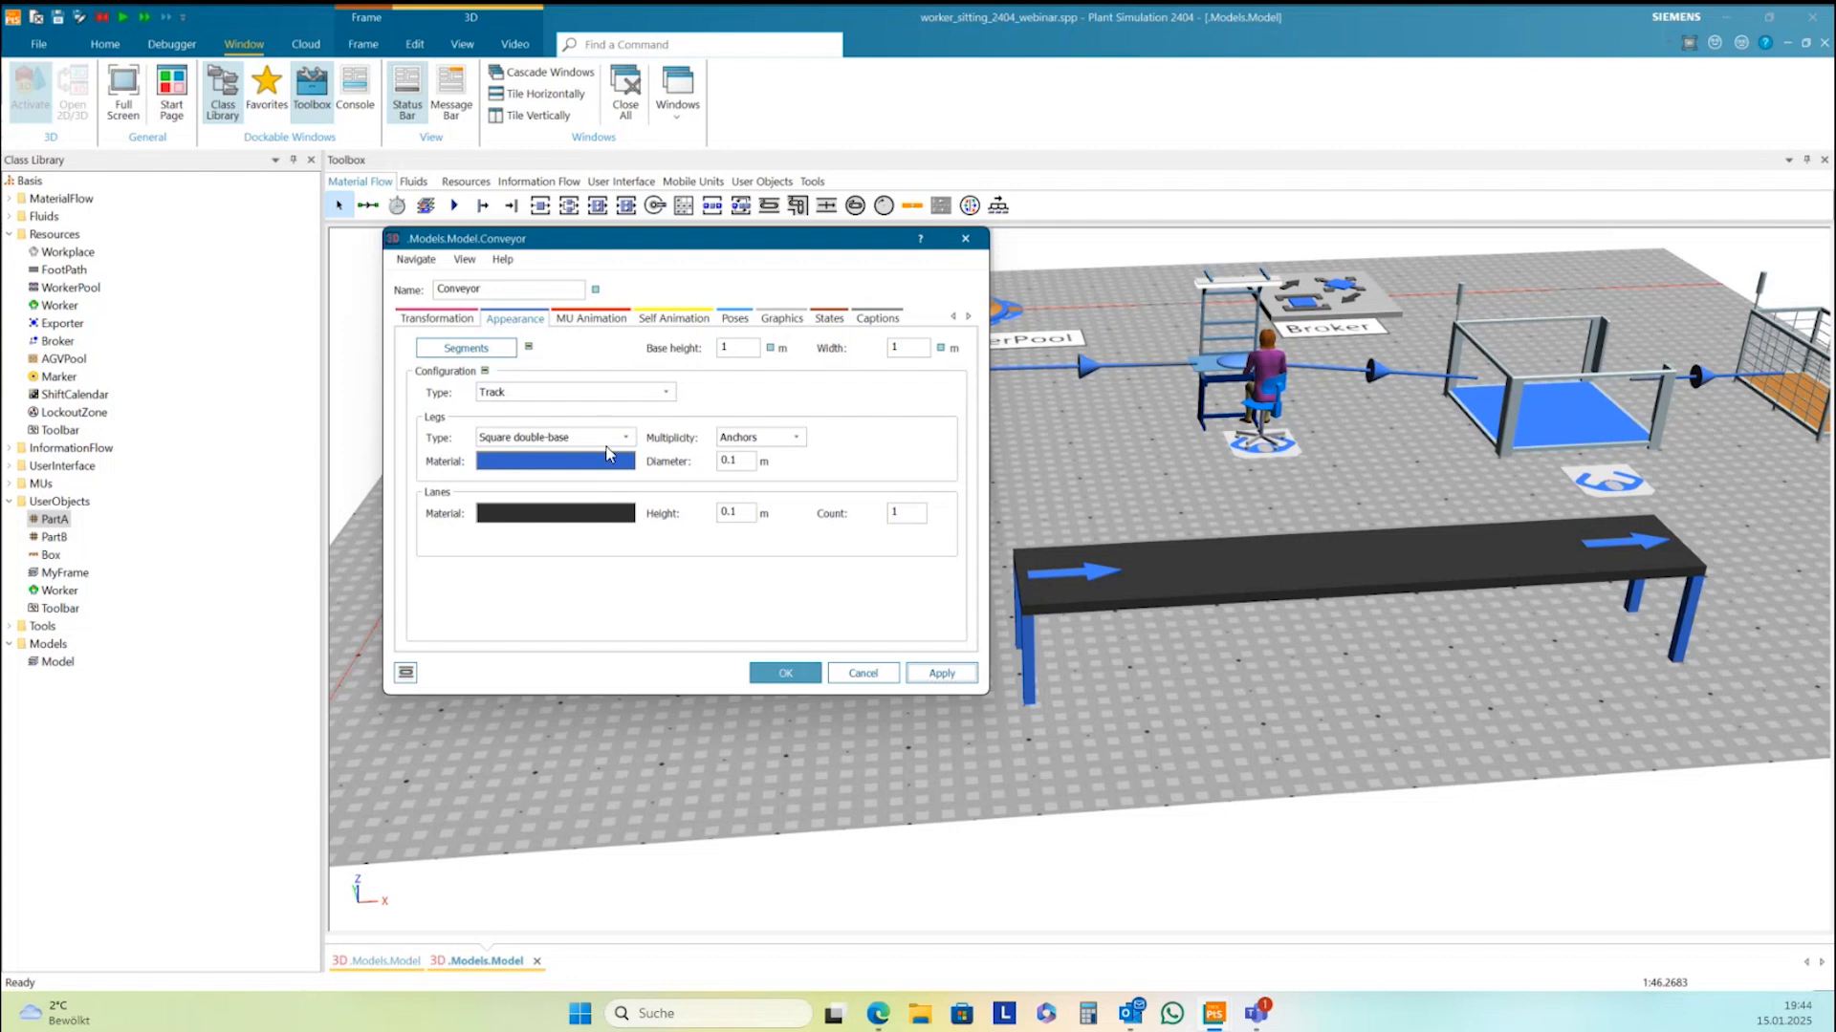
Set the conveyor type to User-defined and delete the components Legs_1 and Legs_2
click(598, 394)
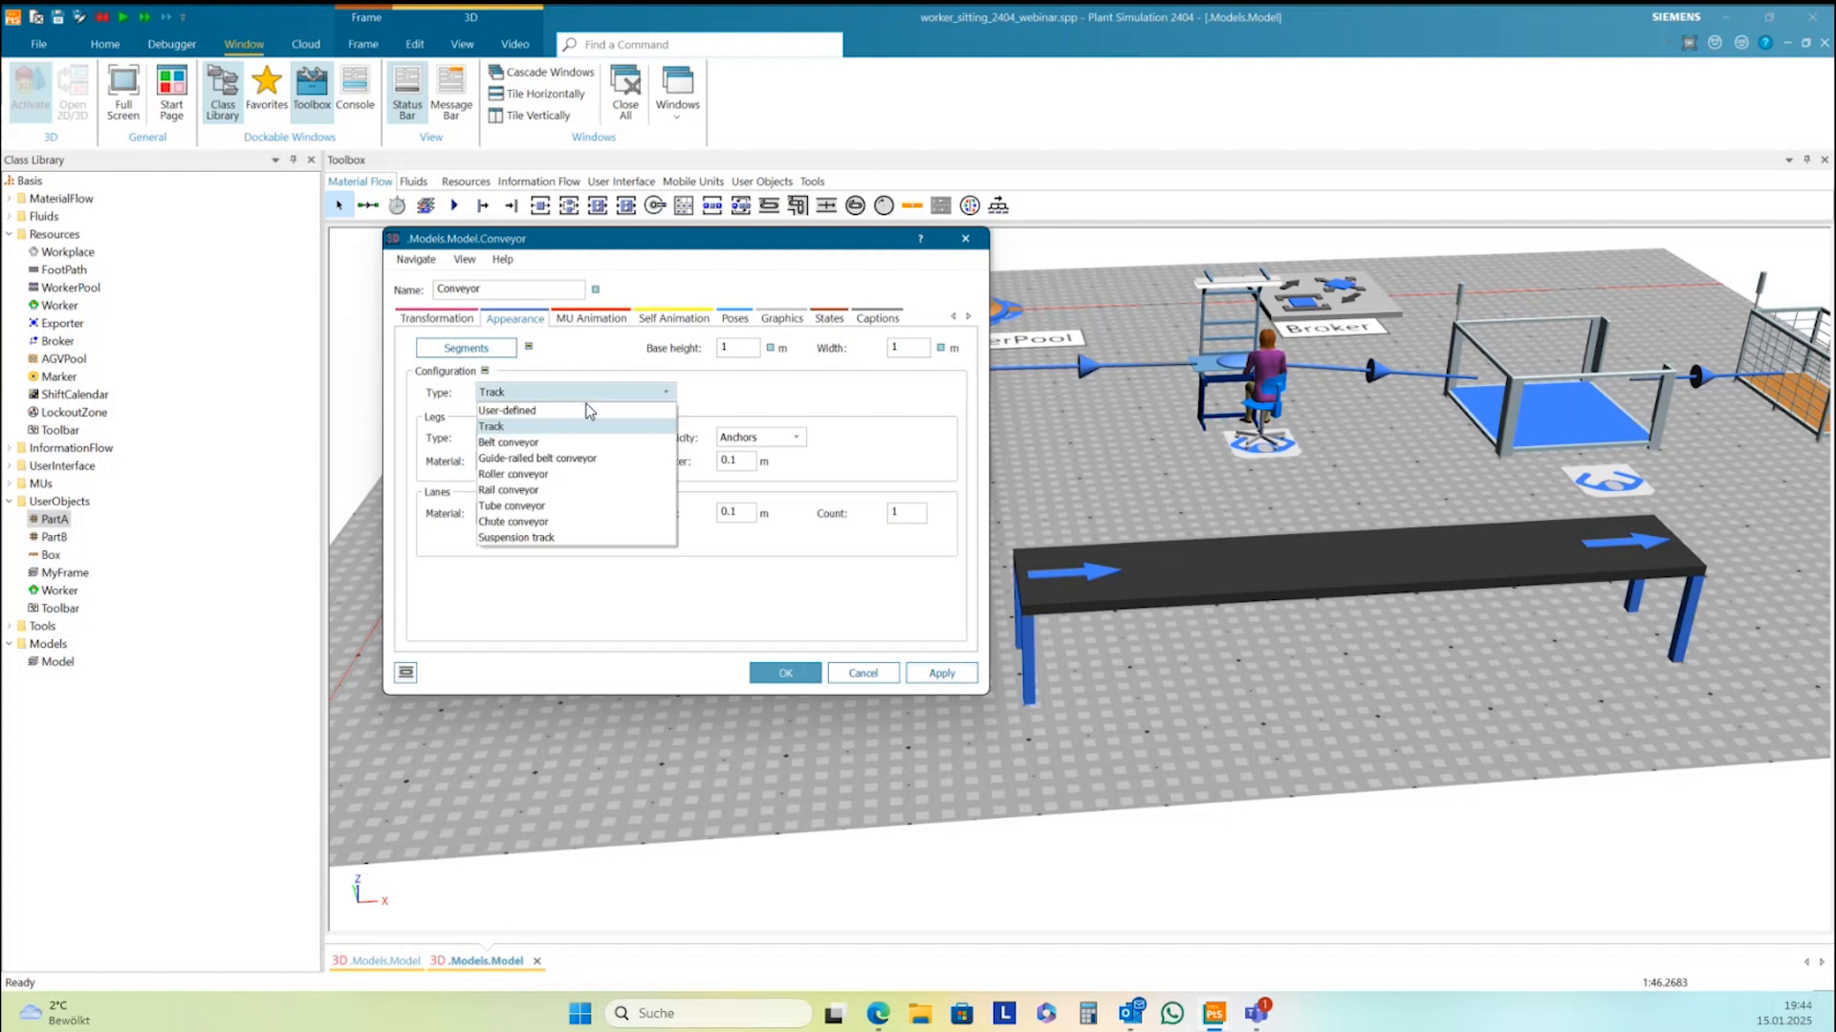
click(557, 413)
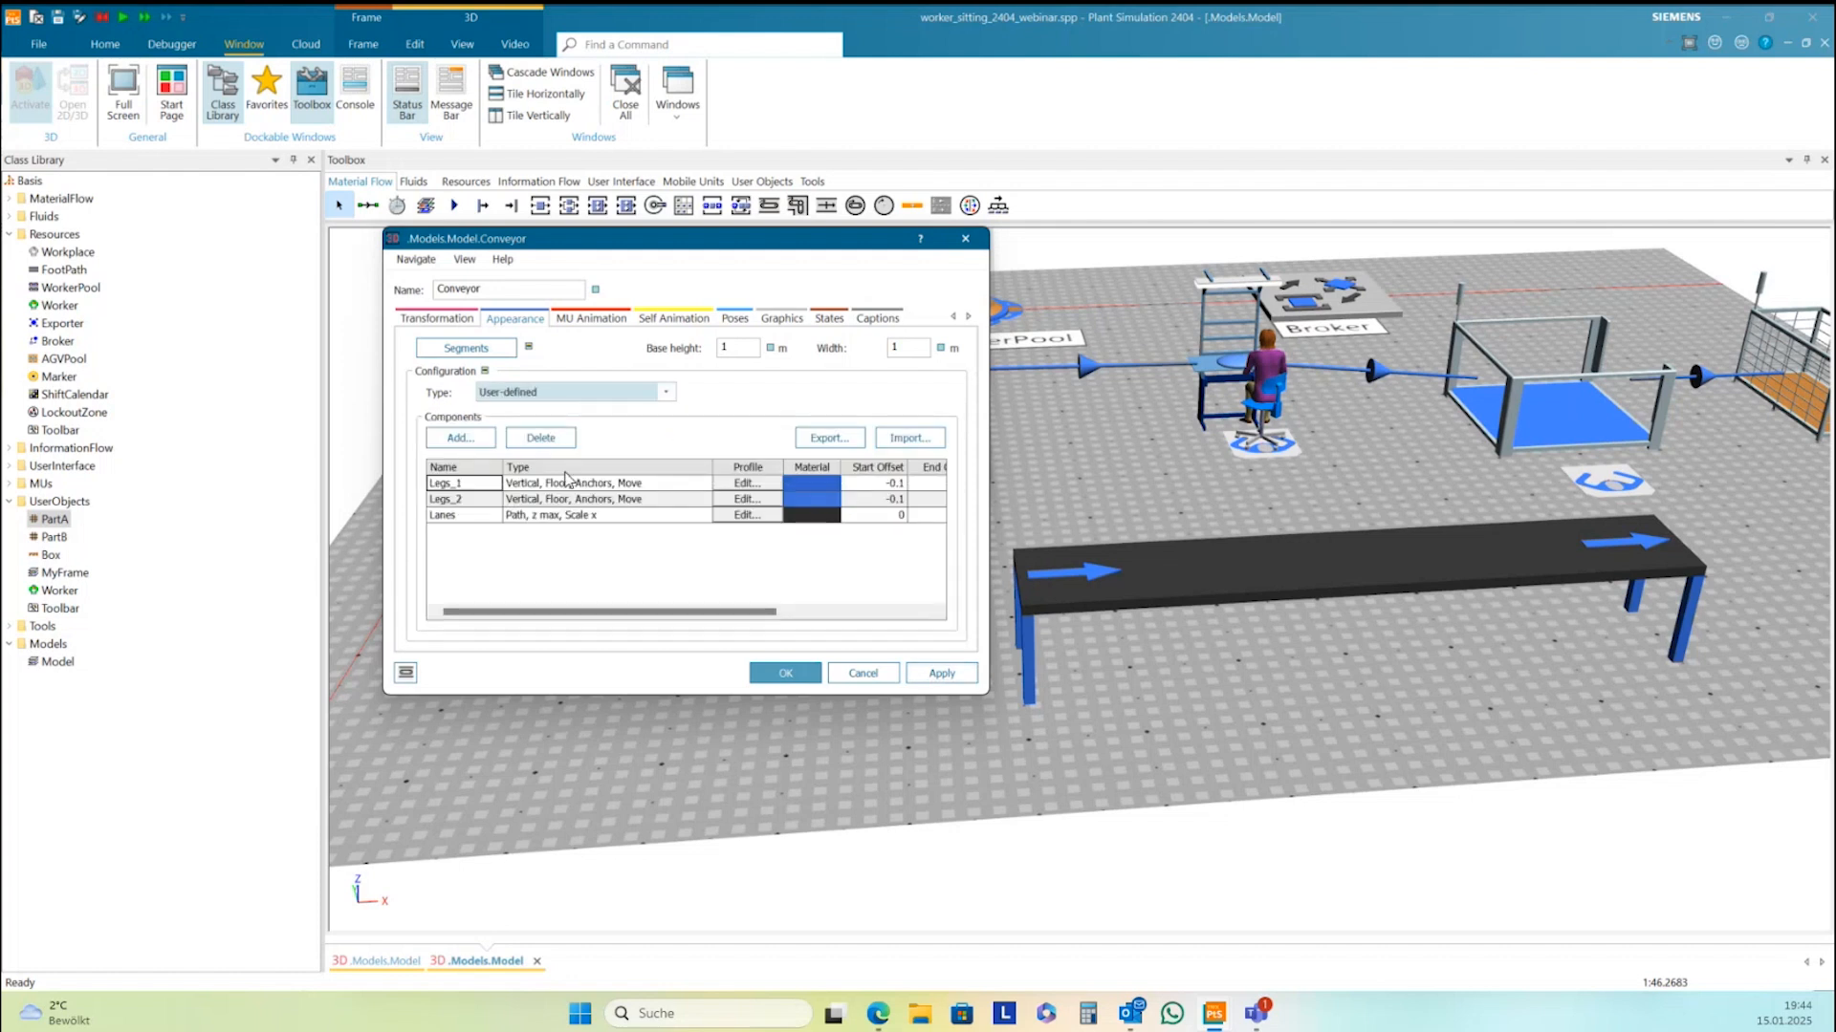
click(675, 395)
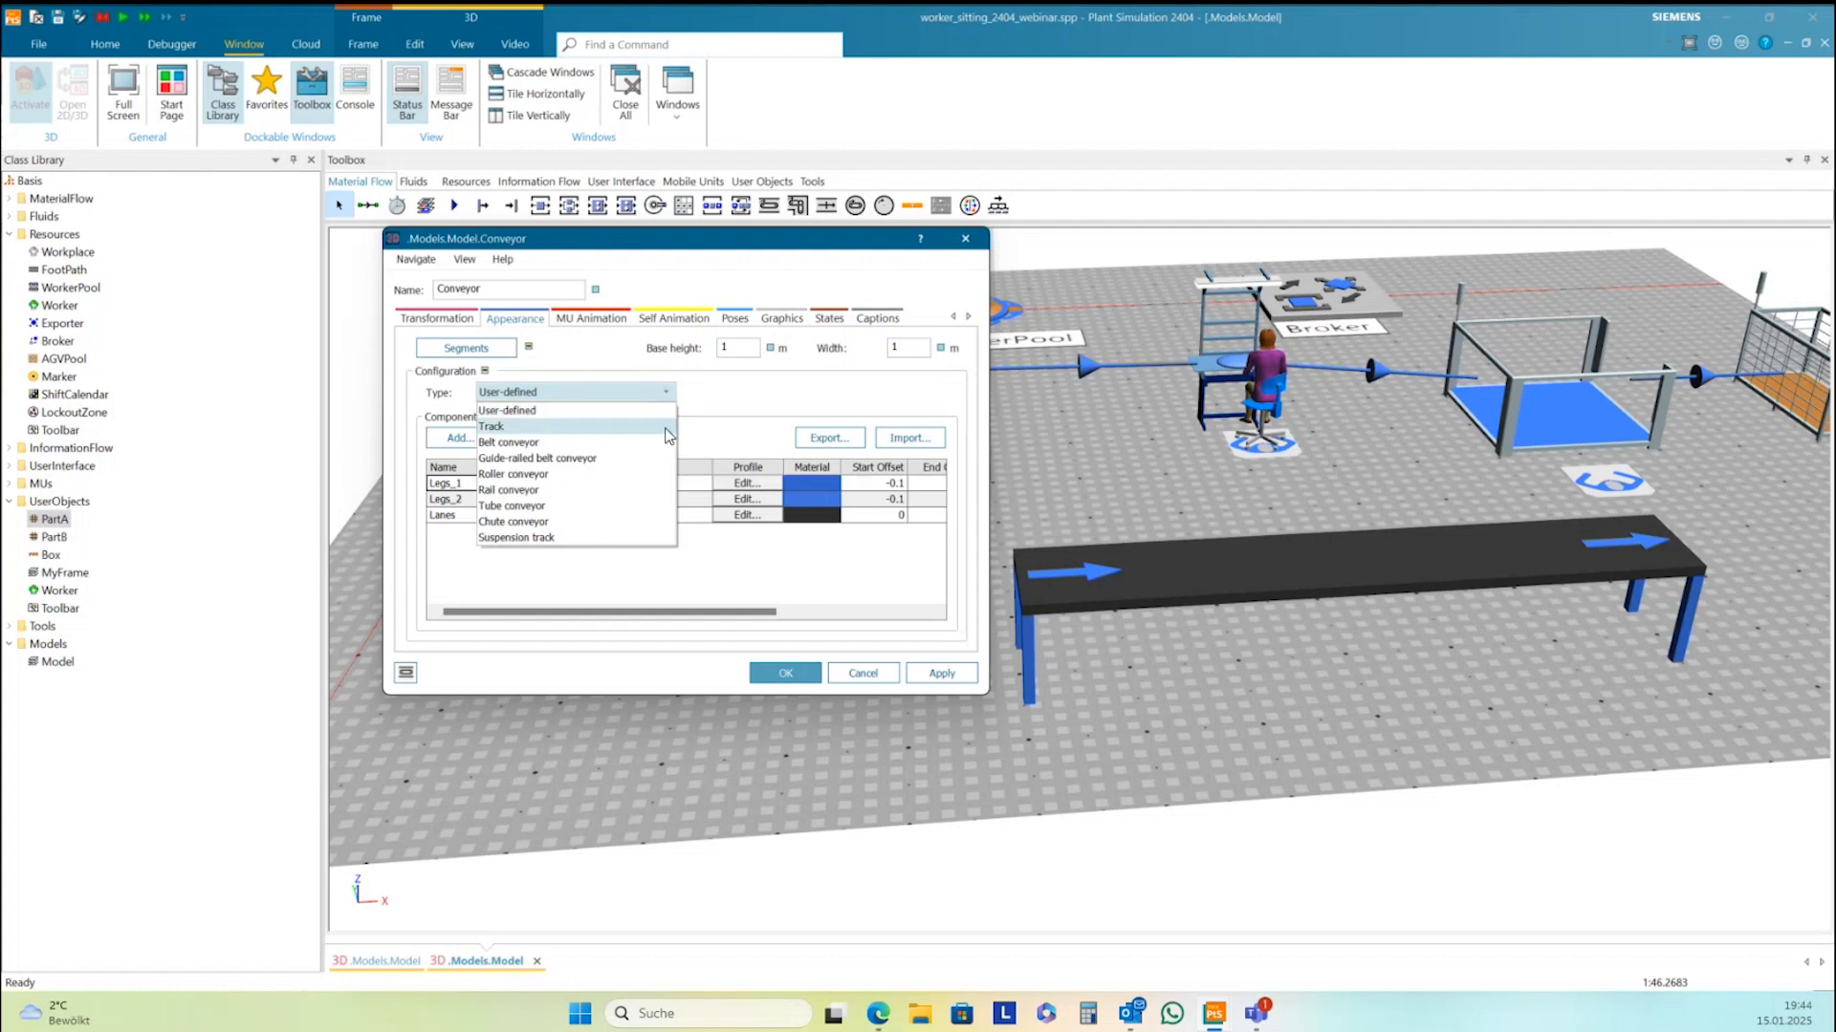
click(605, 413)
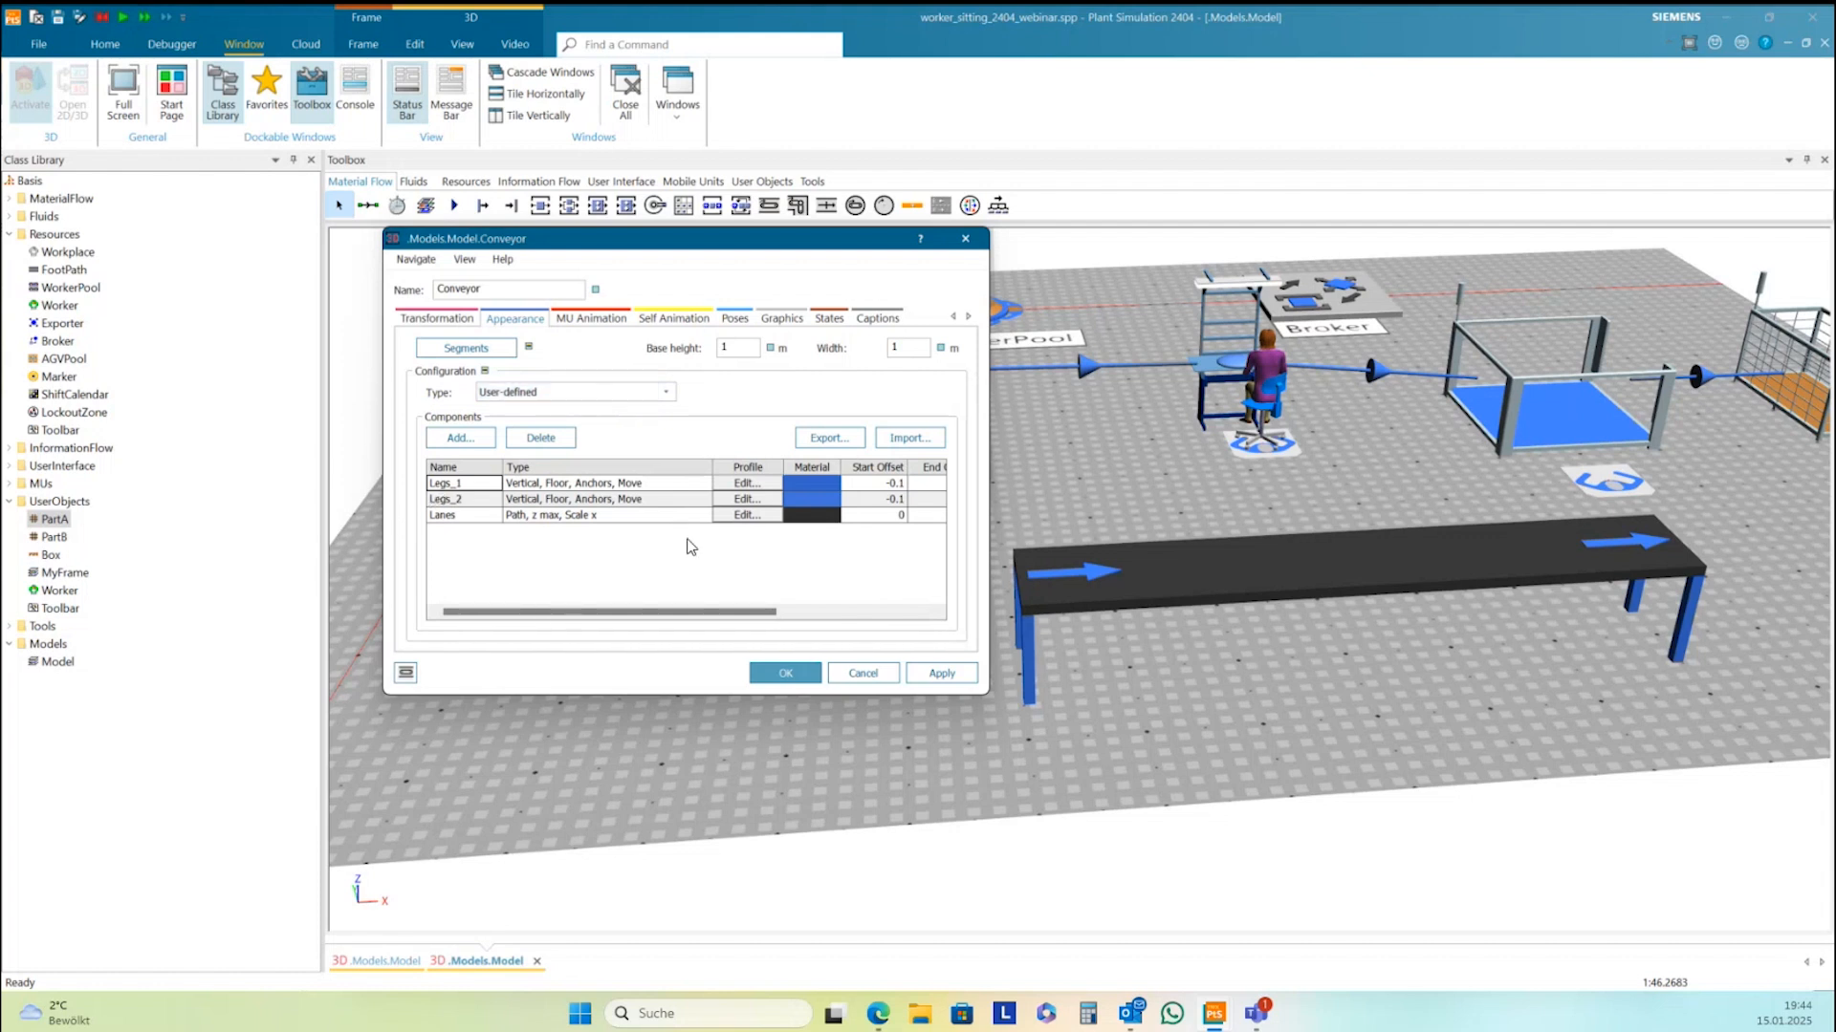
click(540, 438)
click(468, 487)
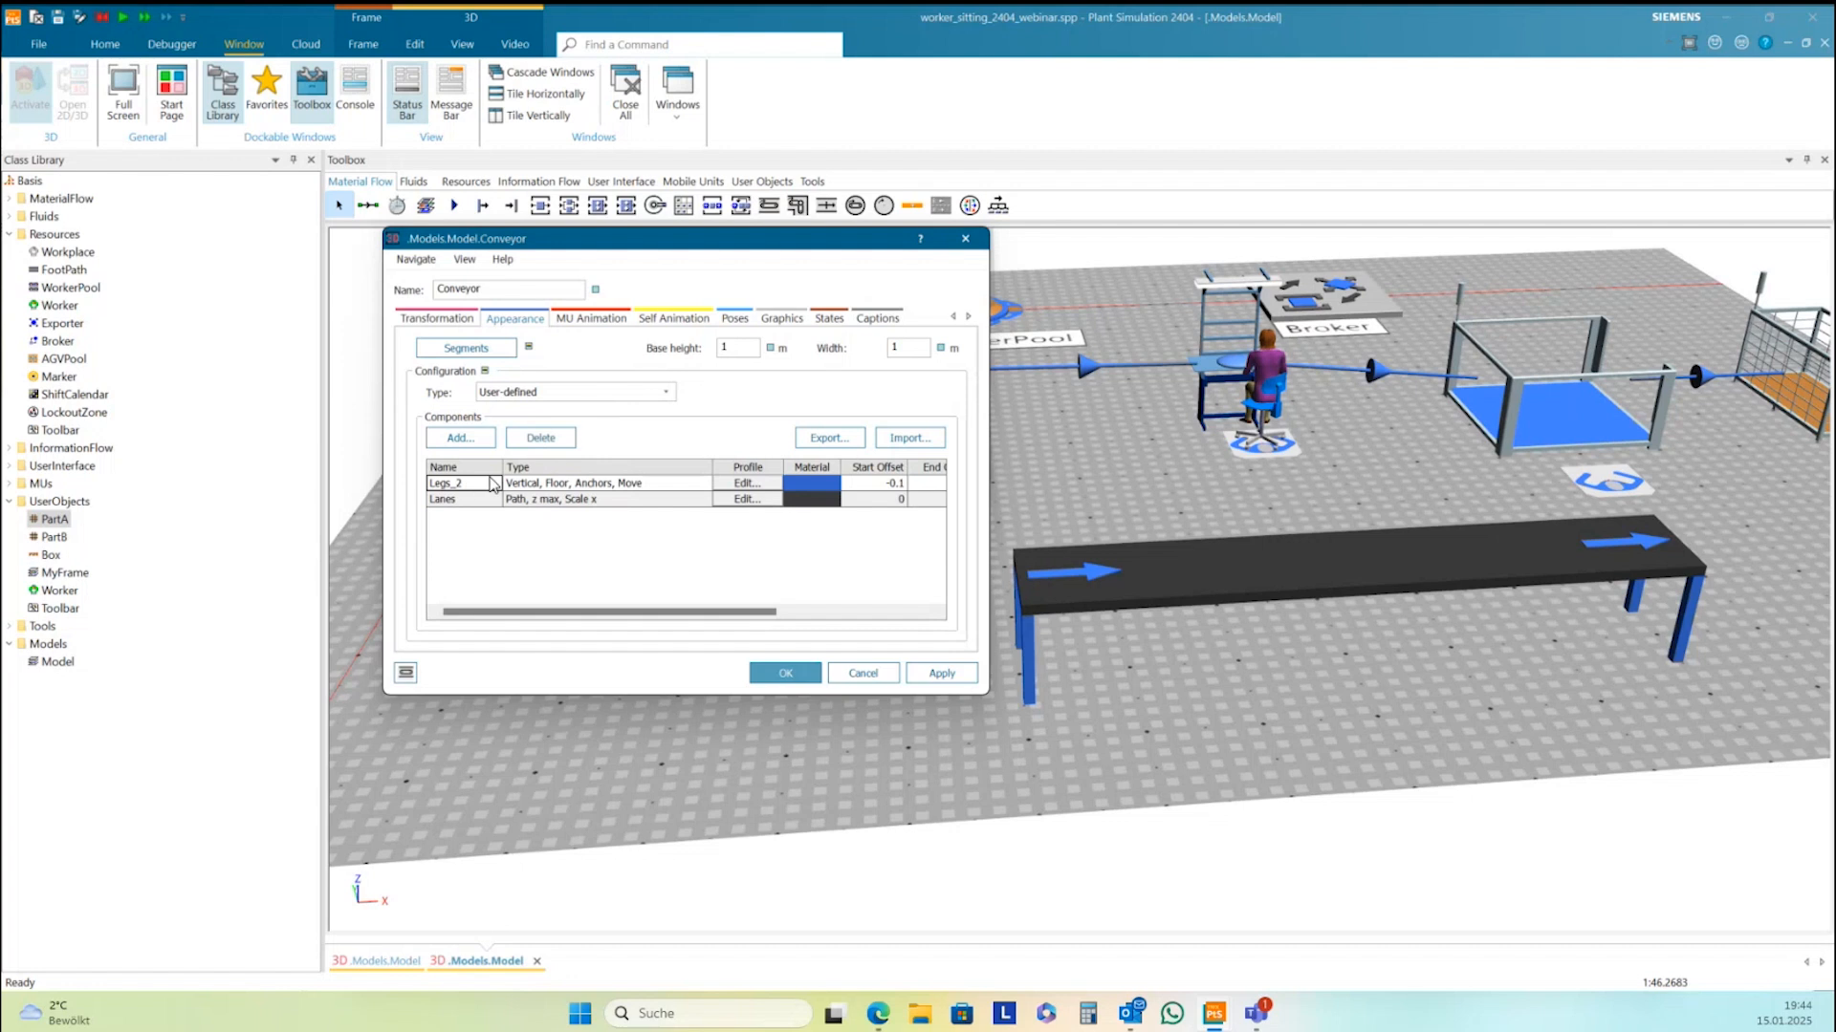
click(540, 438)
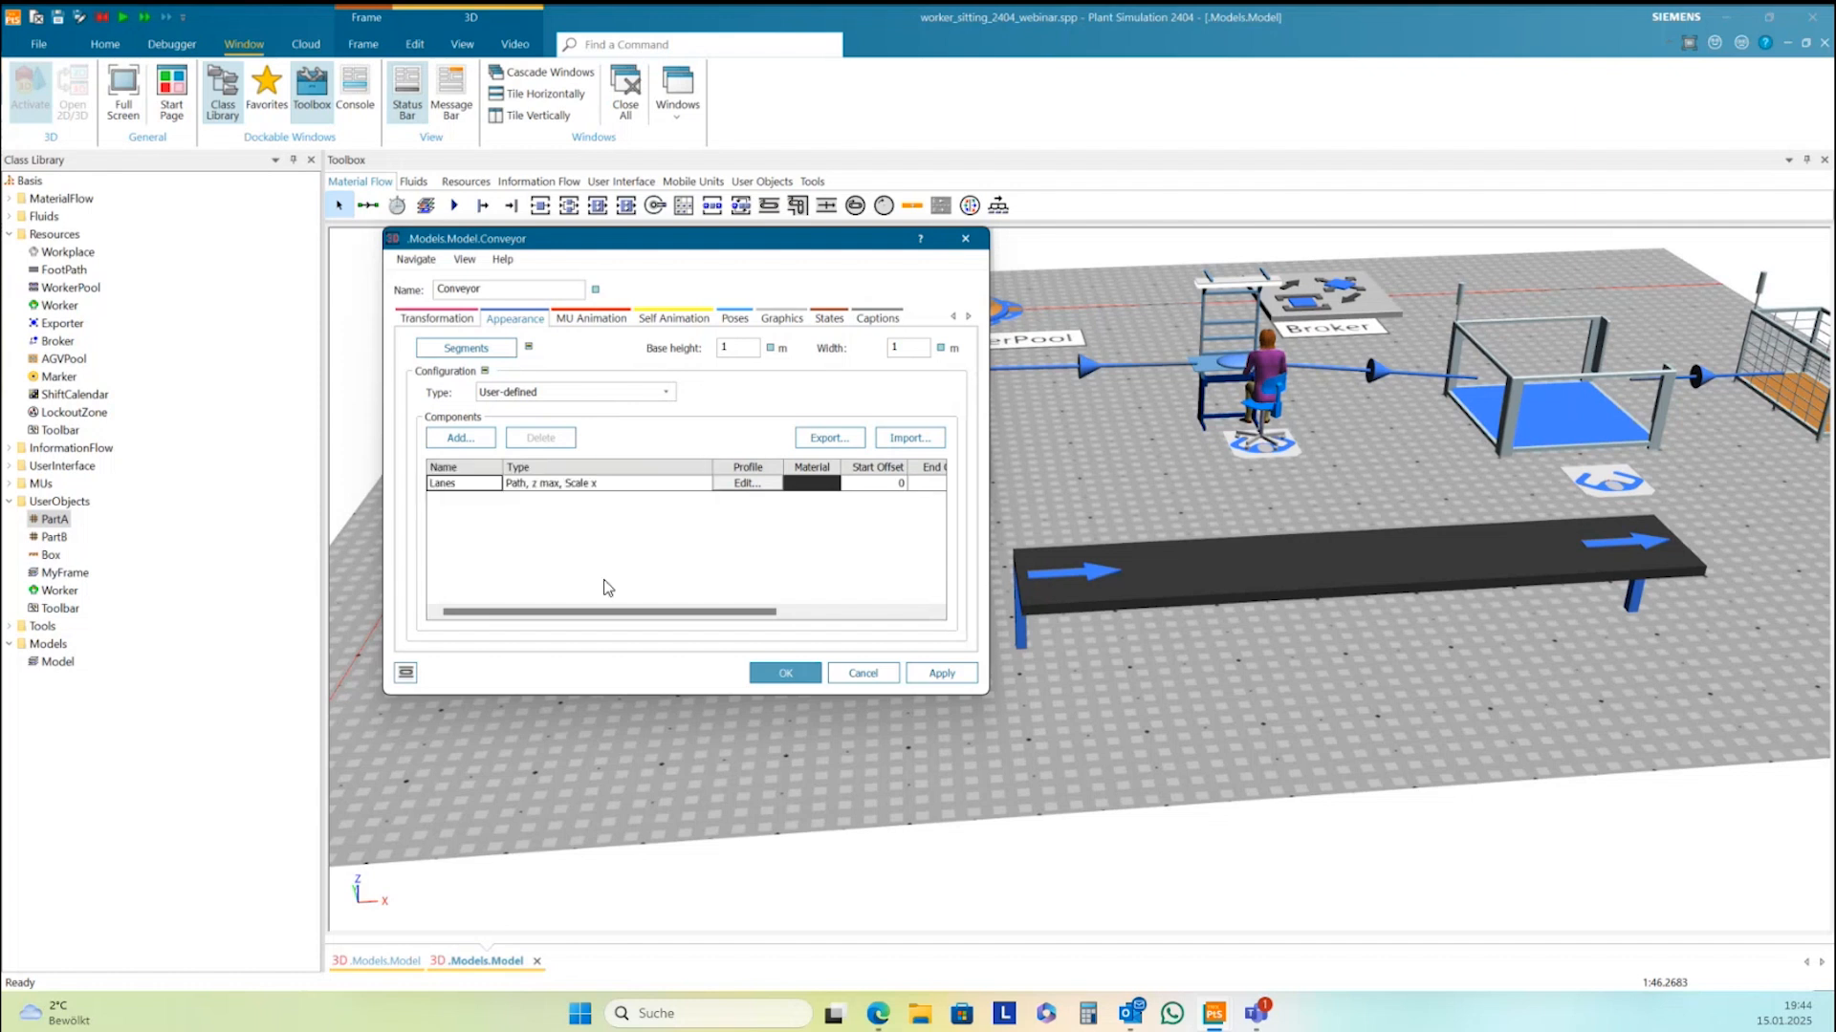
Set the transparency of the Lanes component's material to 100
mouse_move(1154, 606)
mouse_down()
mouse_move(1199, 656)
mouse_move(1177, 608)
mouse_up()
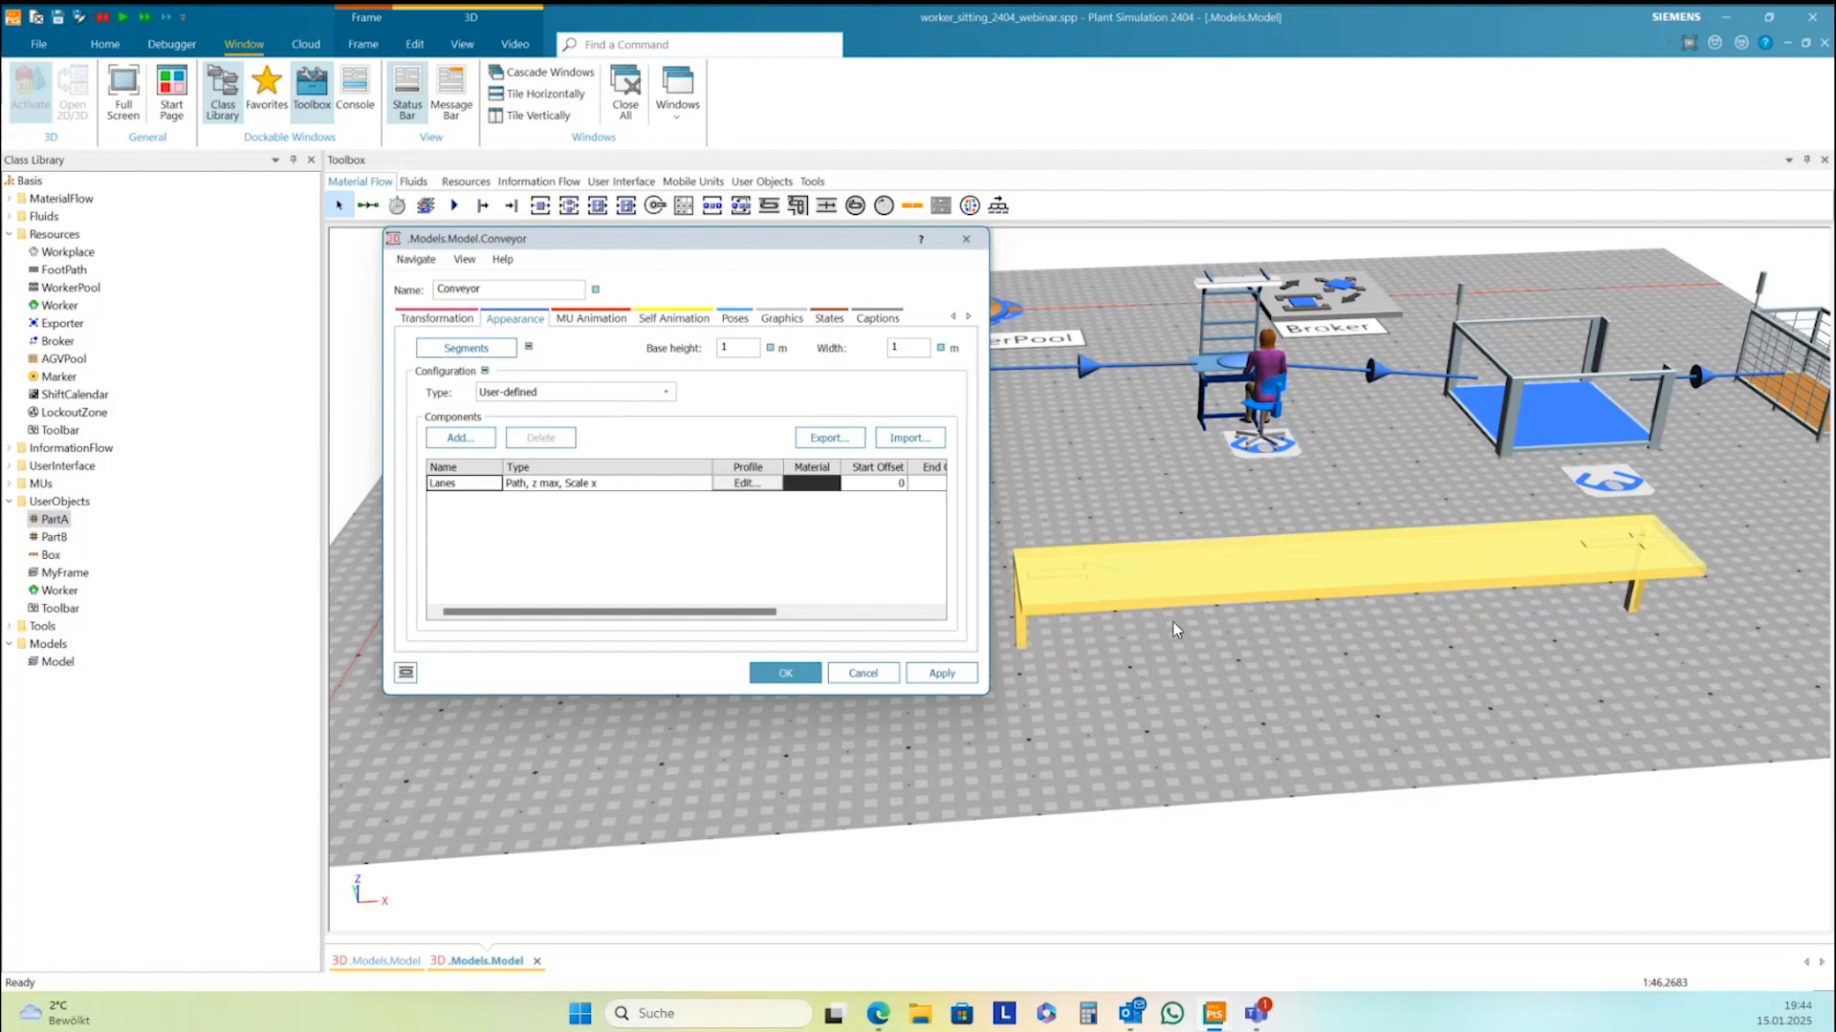
double_click(803, 485)
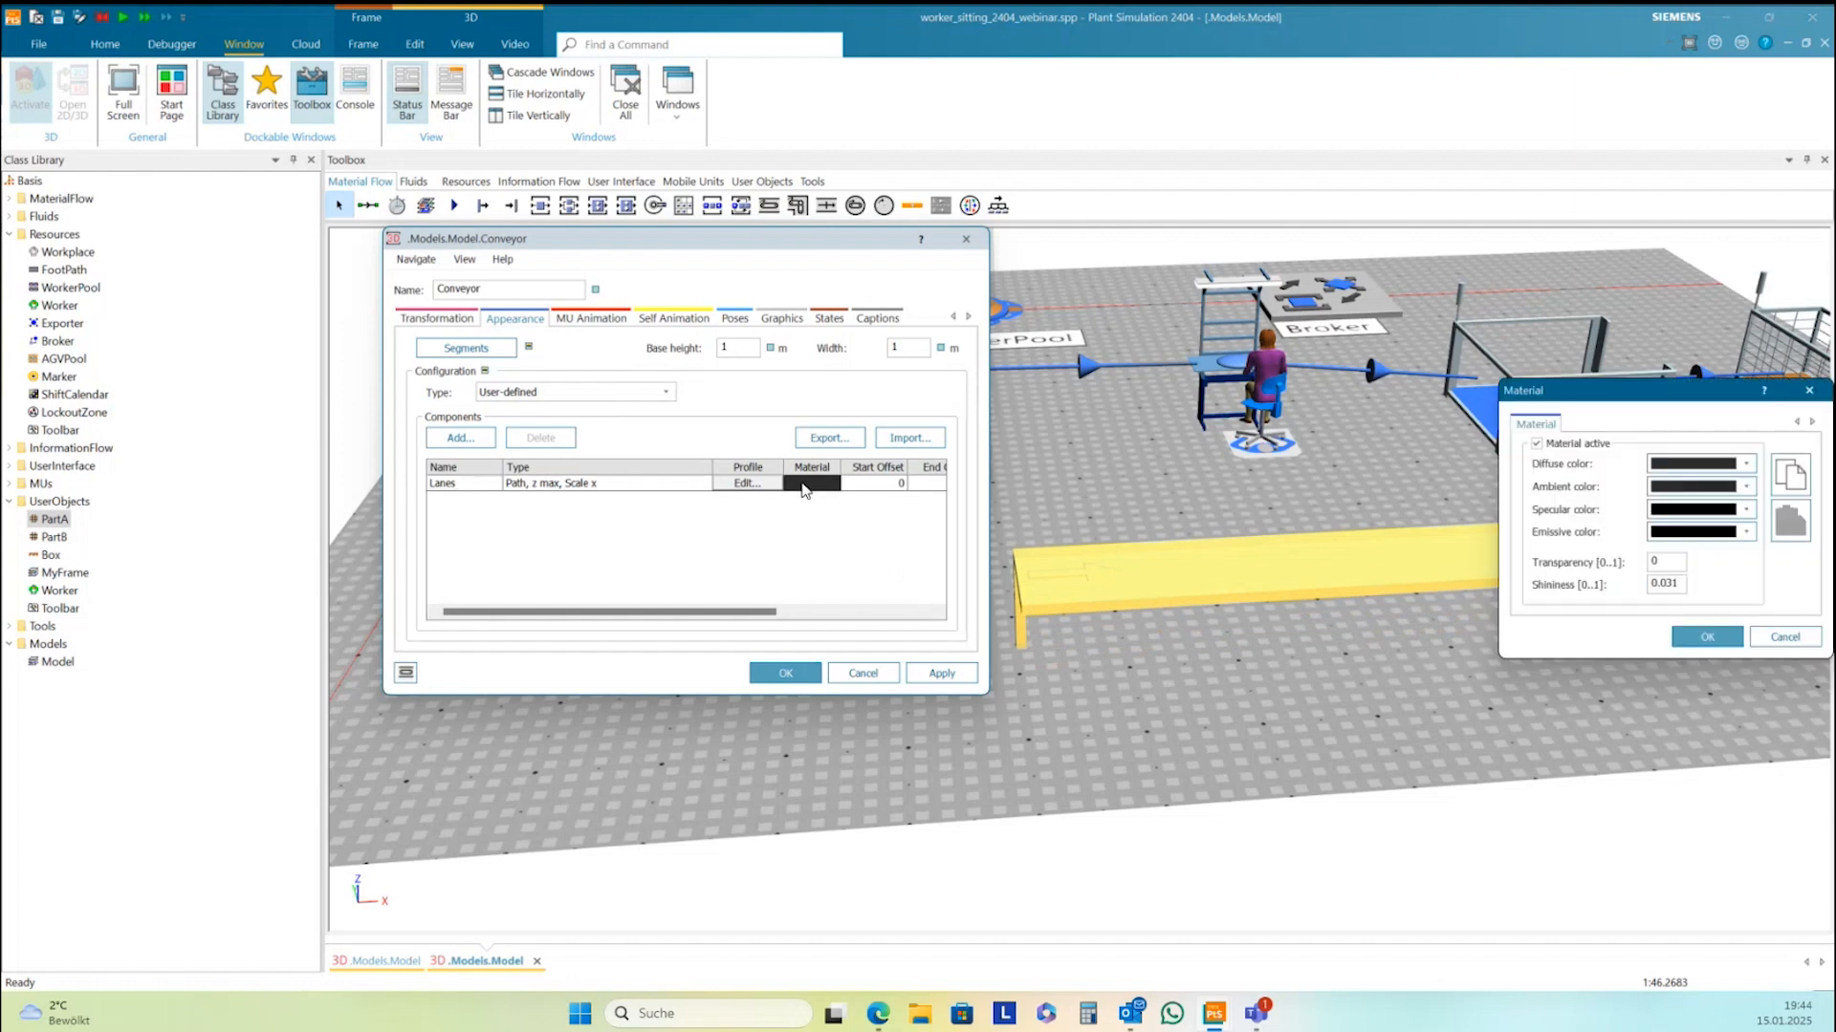
double_click(1648, 562)
text(100)
click(1706, 636)
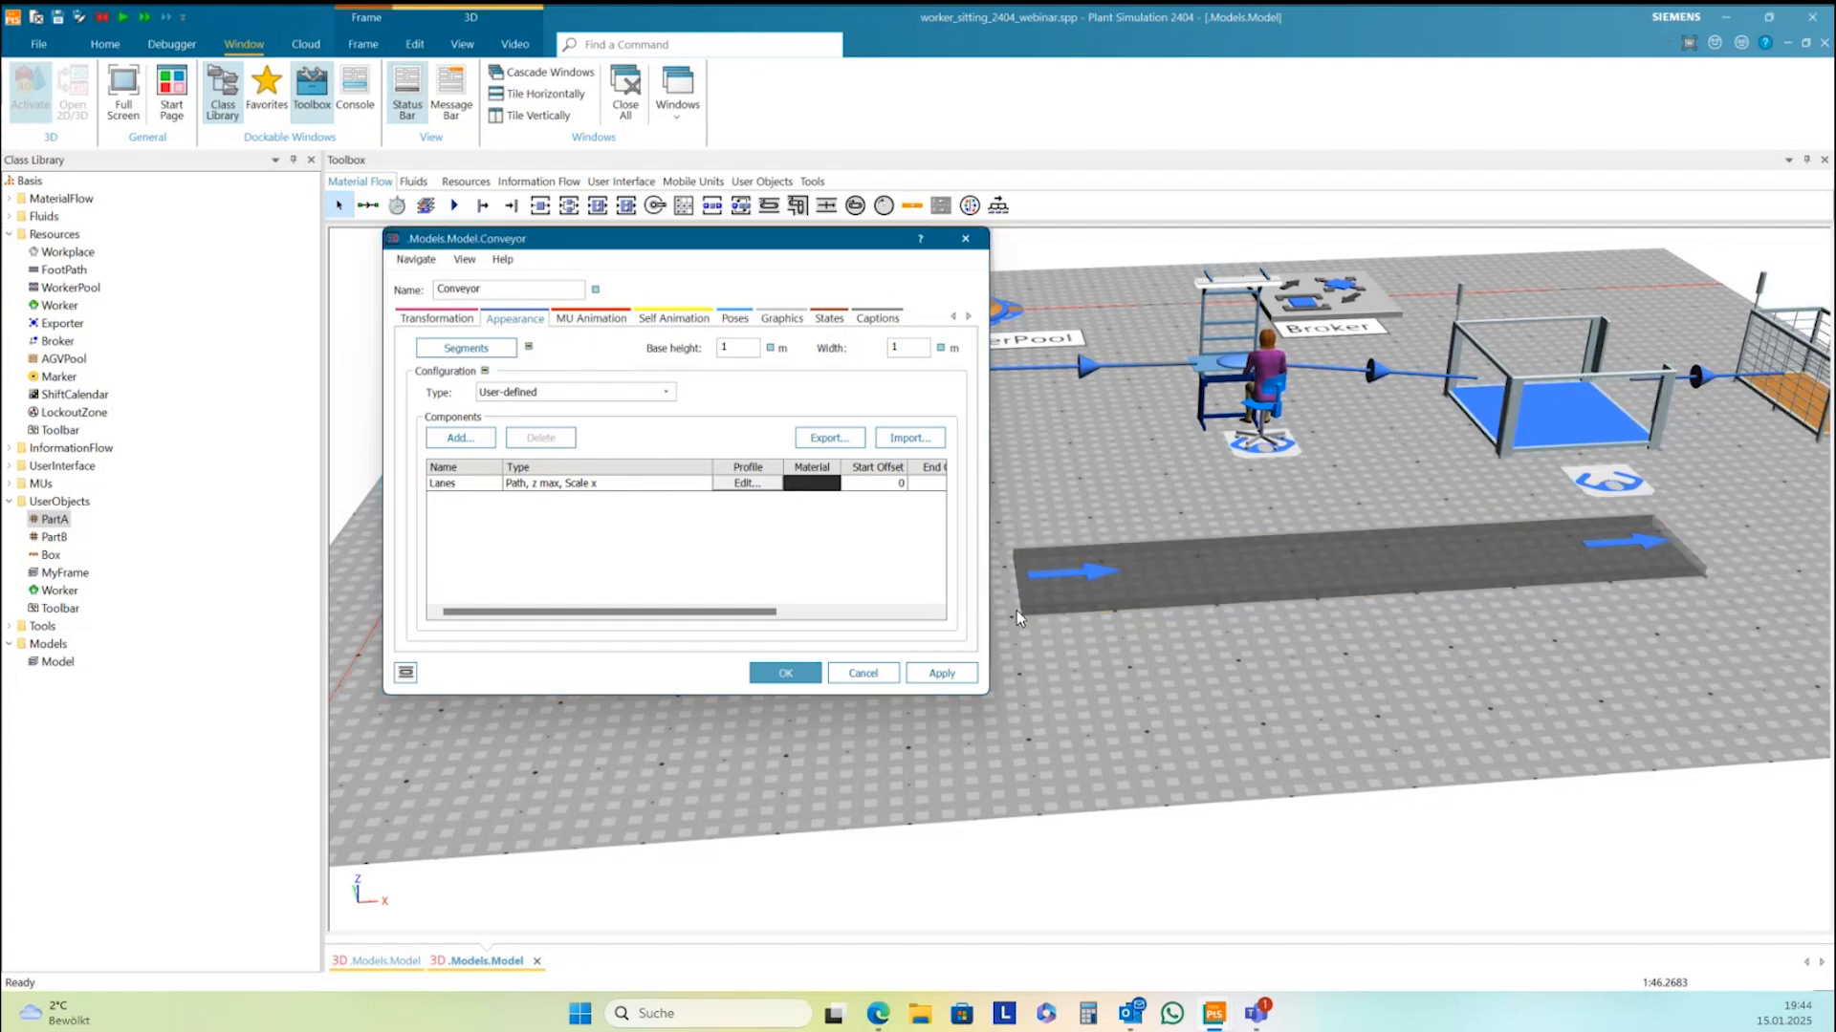
Open the conveyor in its own 3D window, close its properties dialog without saving, and view the whole geometry
right_click(1346, 581)
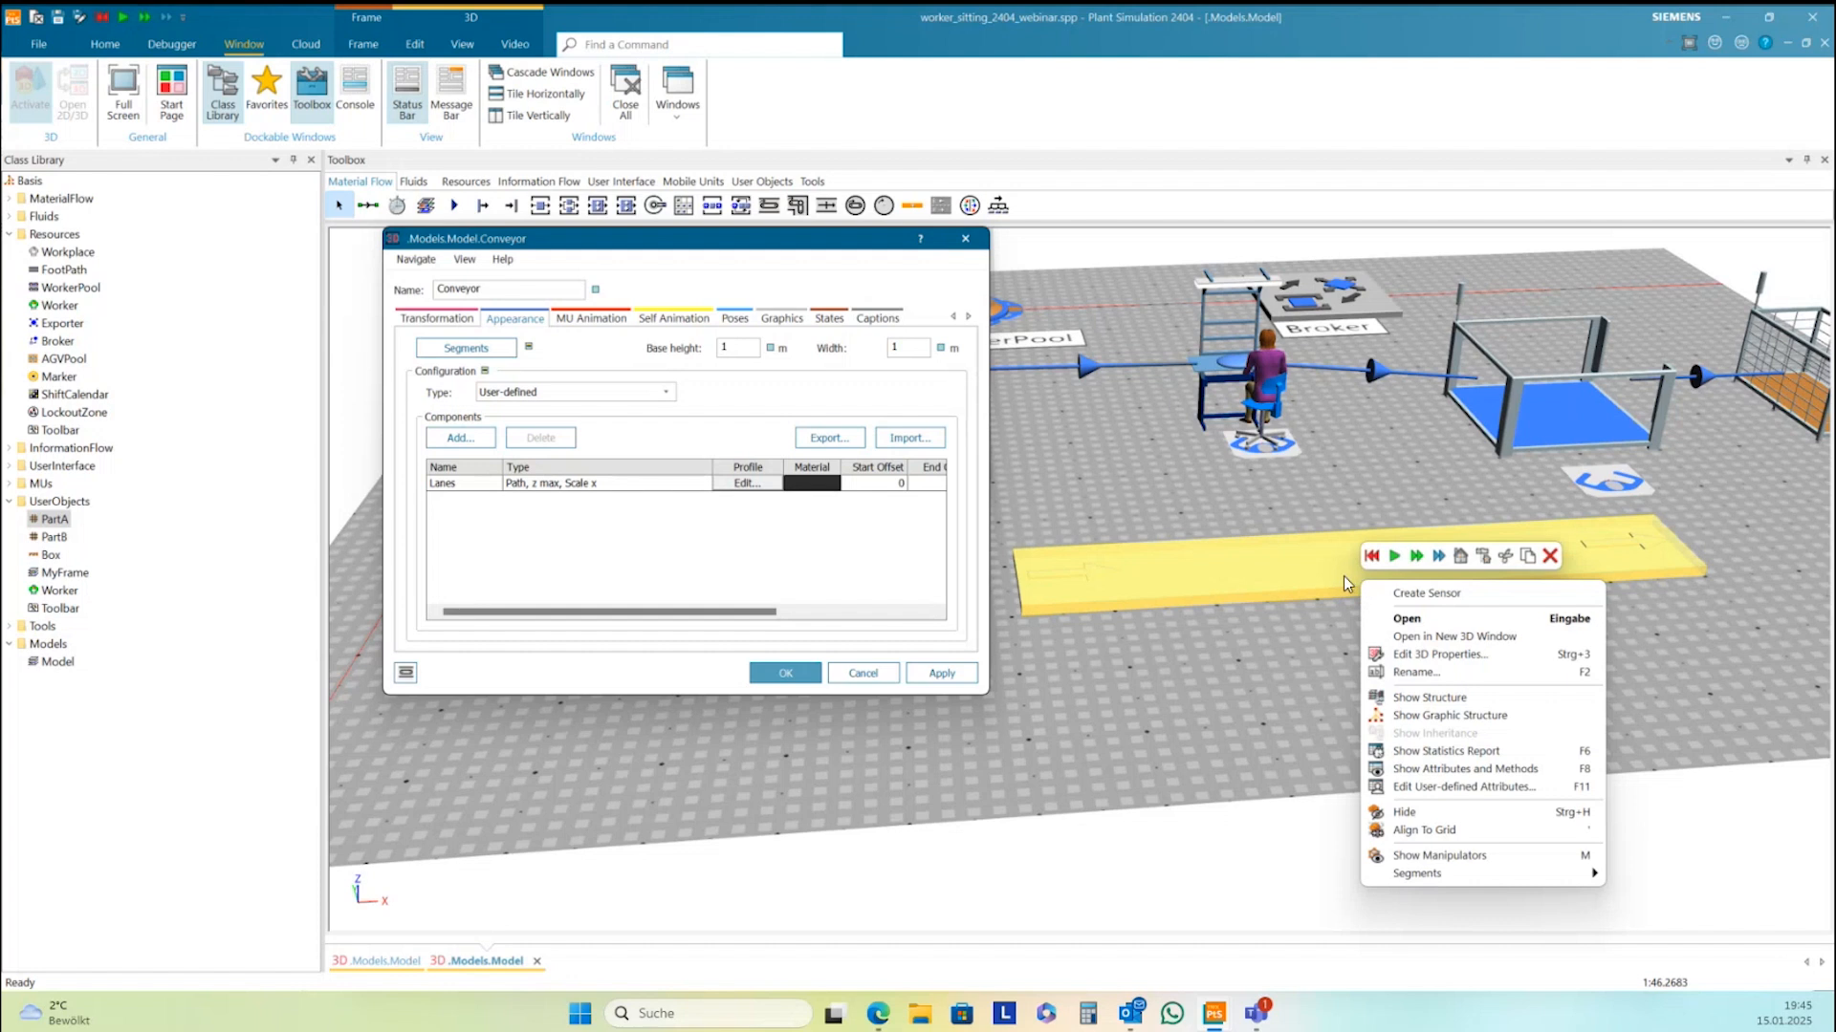
click(1469, 637)
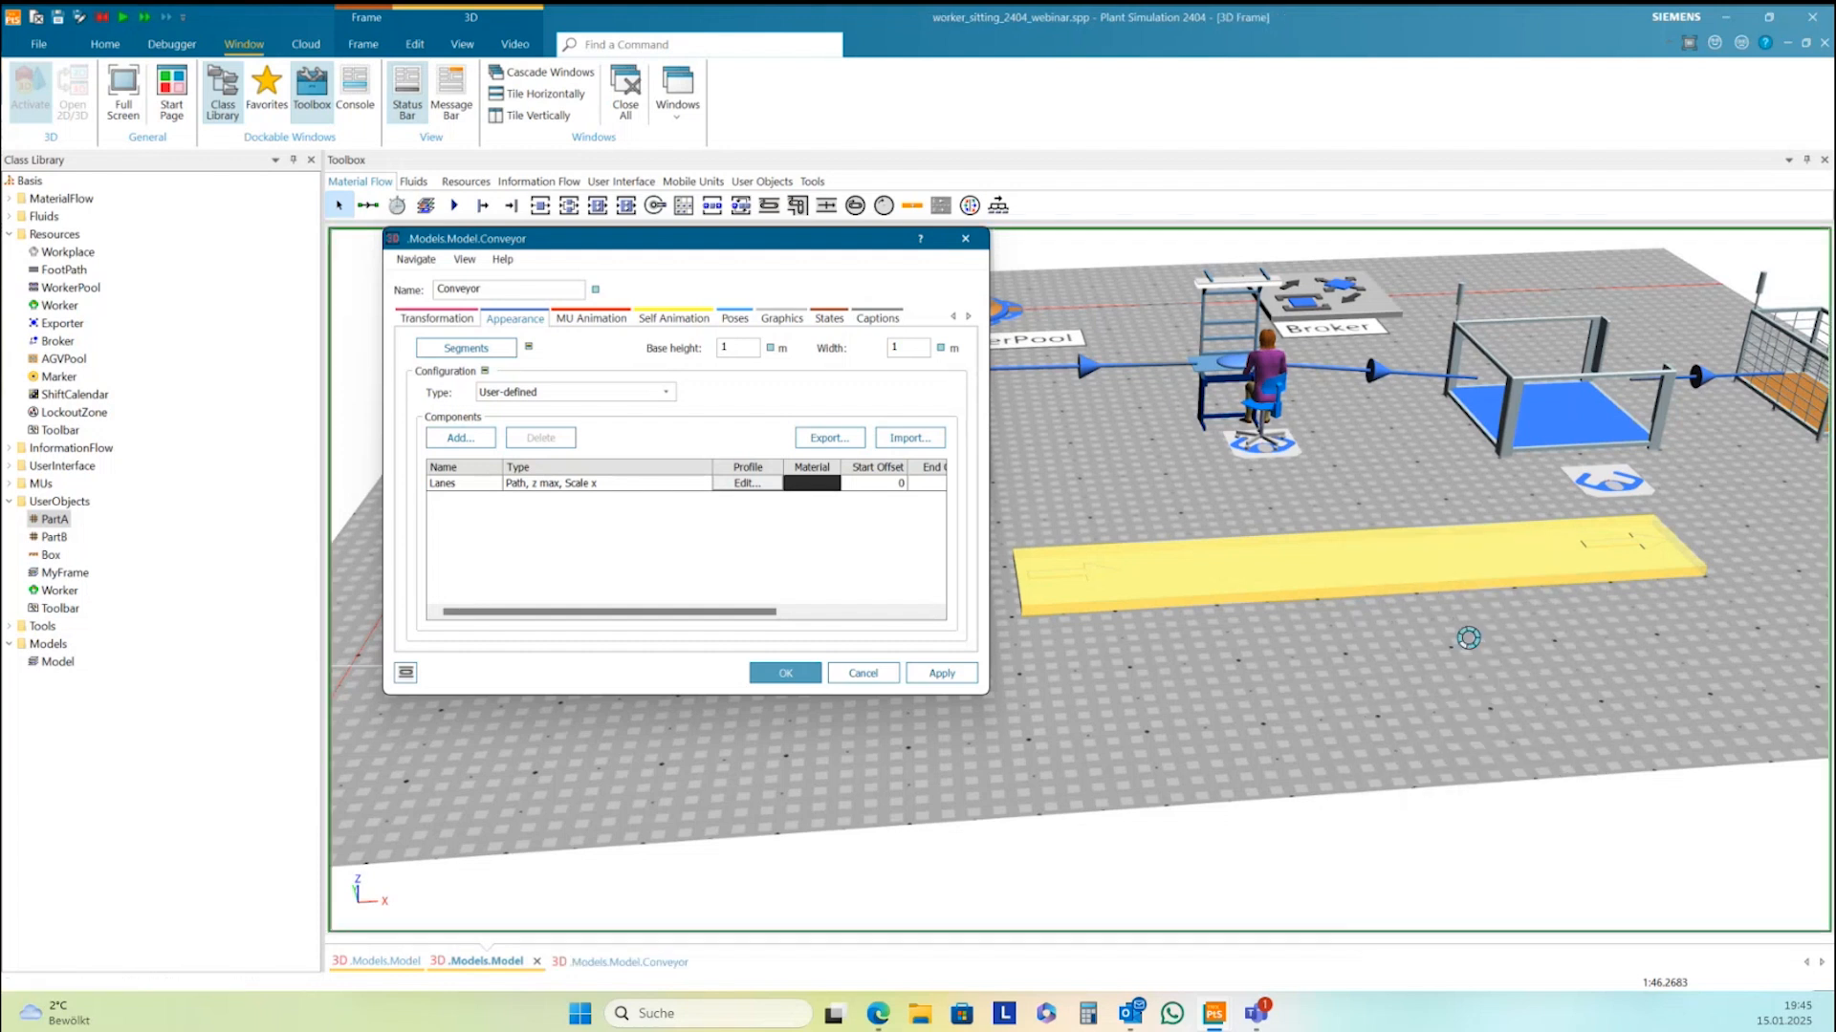
click(966, 239)
mouse_move(1146, 431)
middle_down()
mouse_move(1135, 386)
mouse_move(1125, 415)
middle_up()
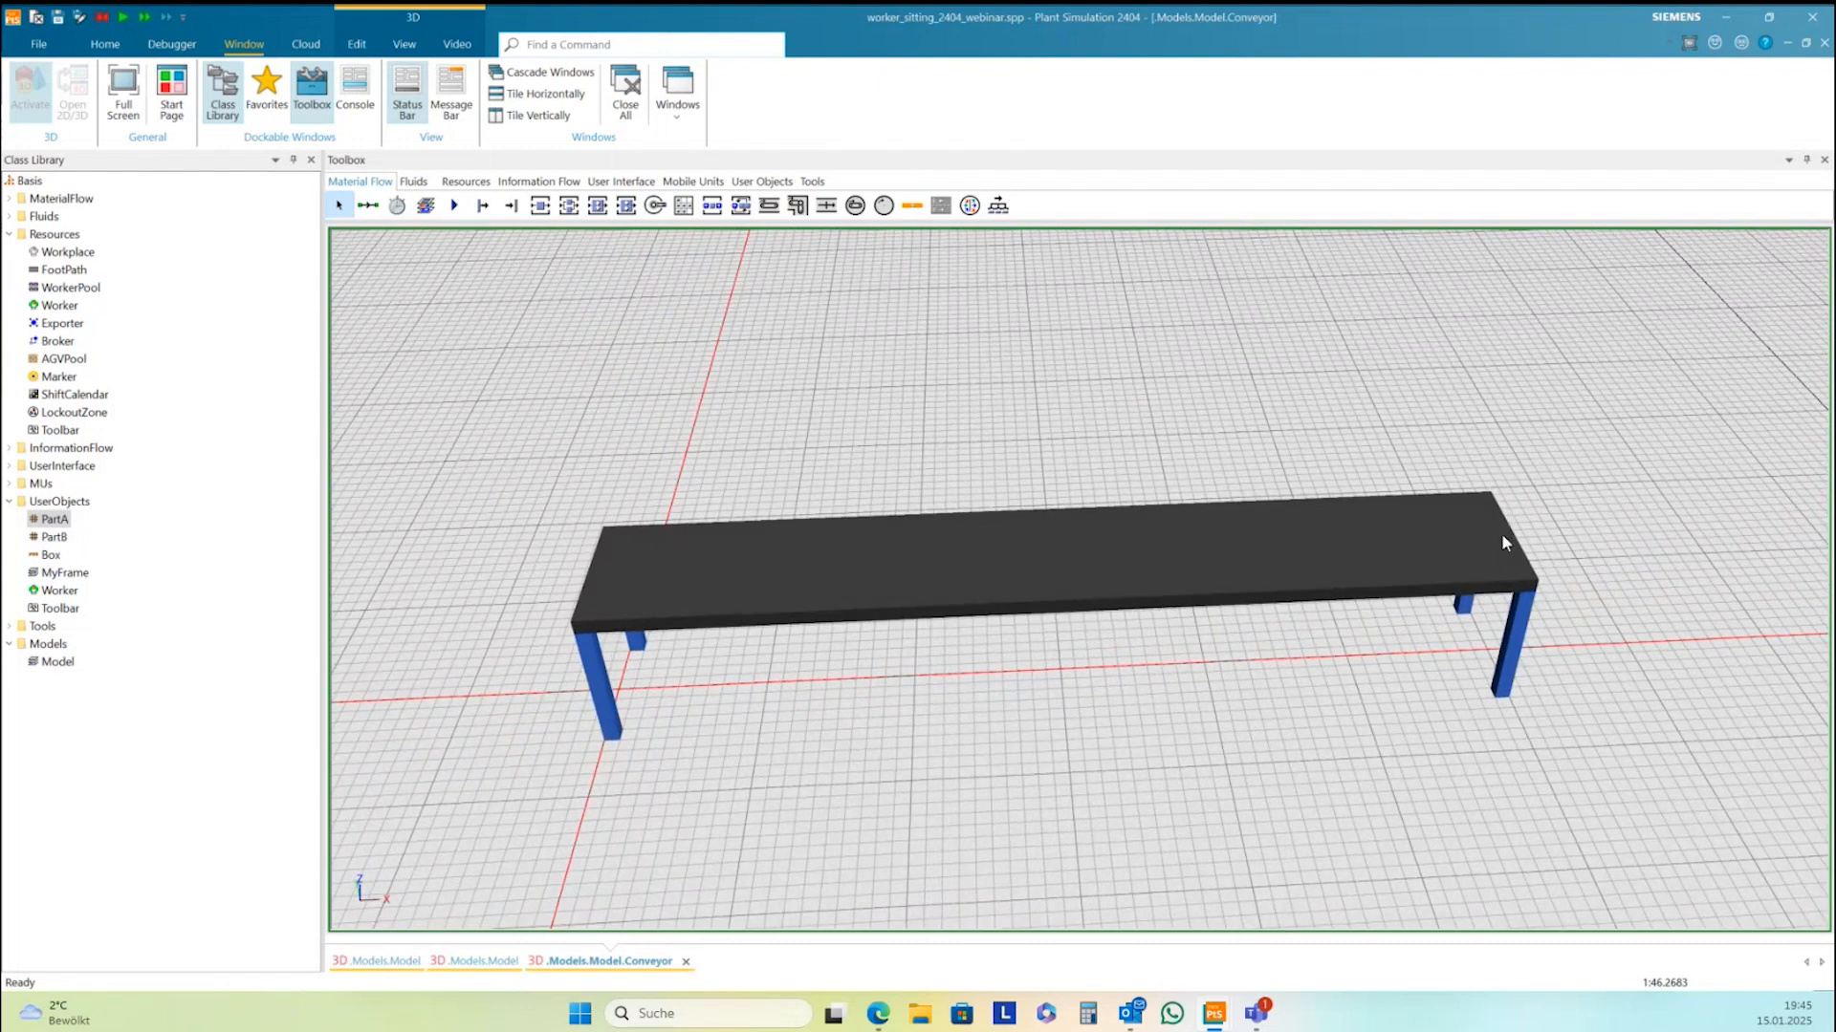
middle_drag(1558, 533, 1592, 537)
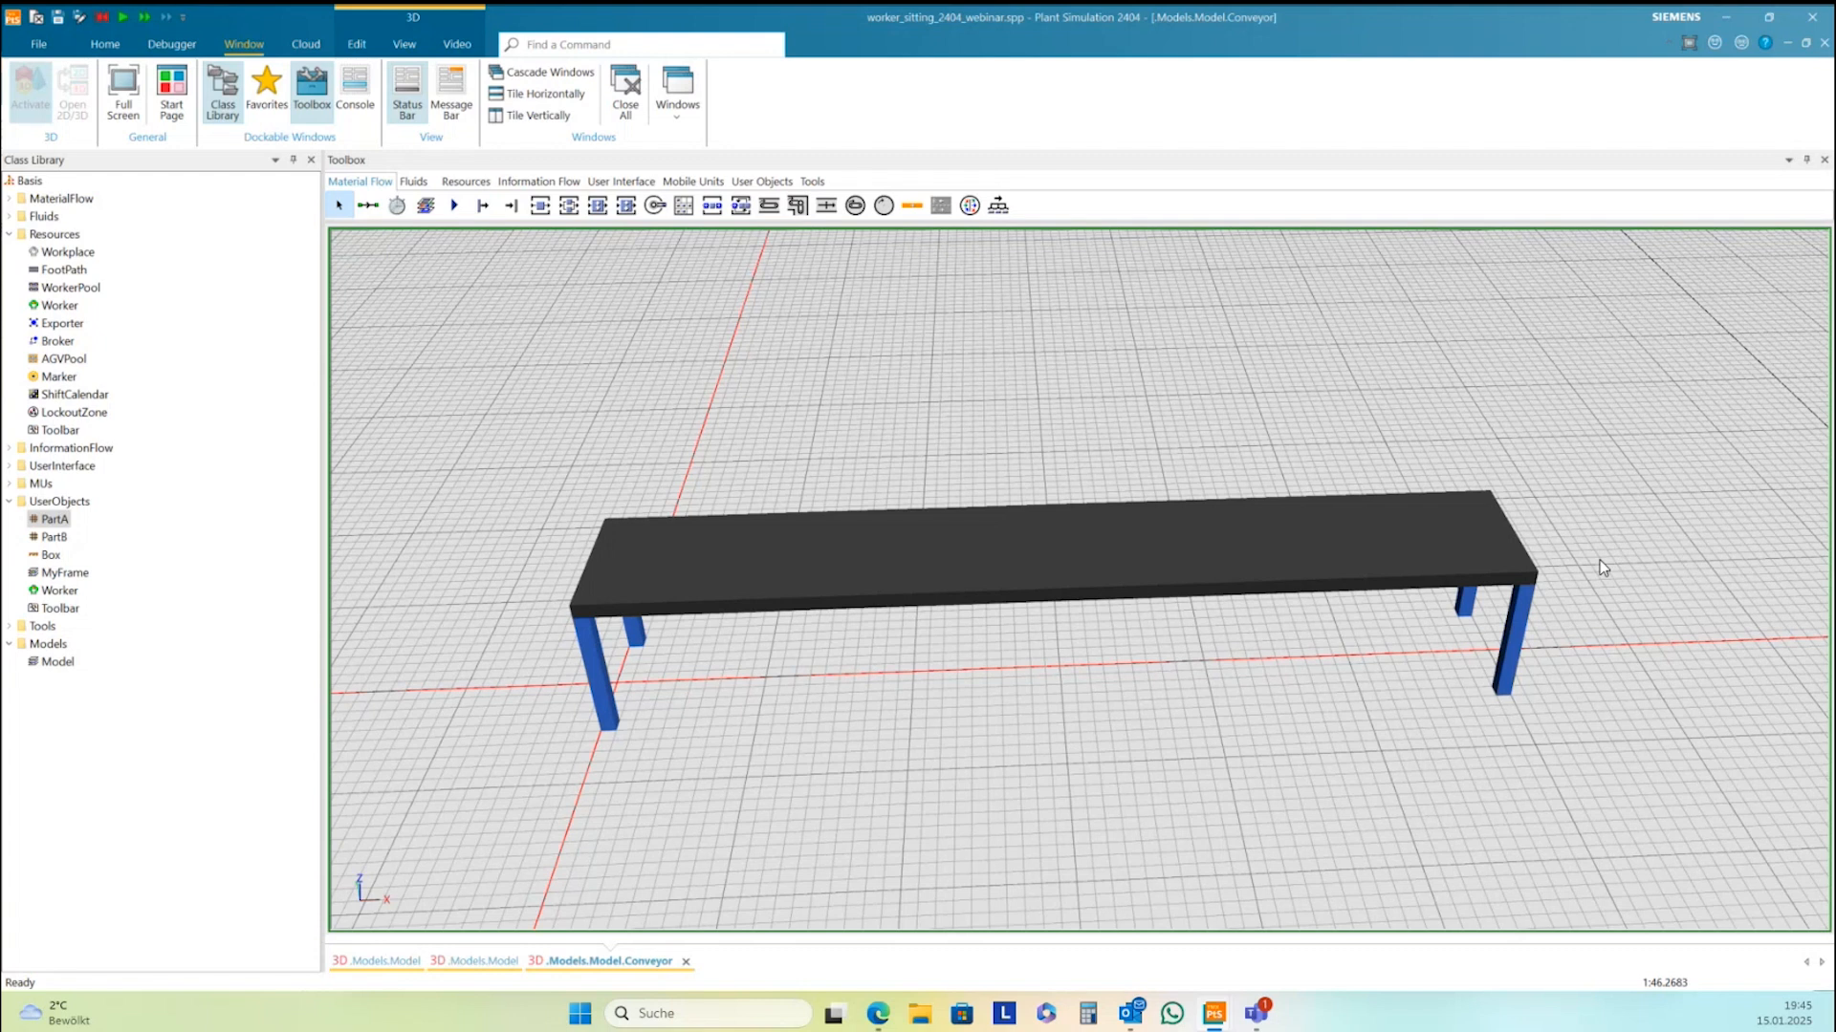
scroll(1603, 567, down, 3)
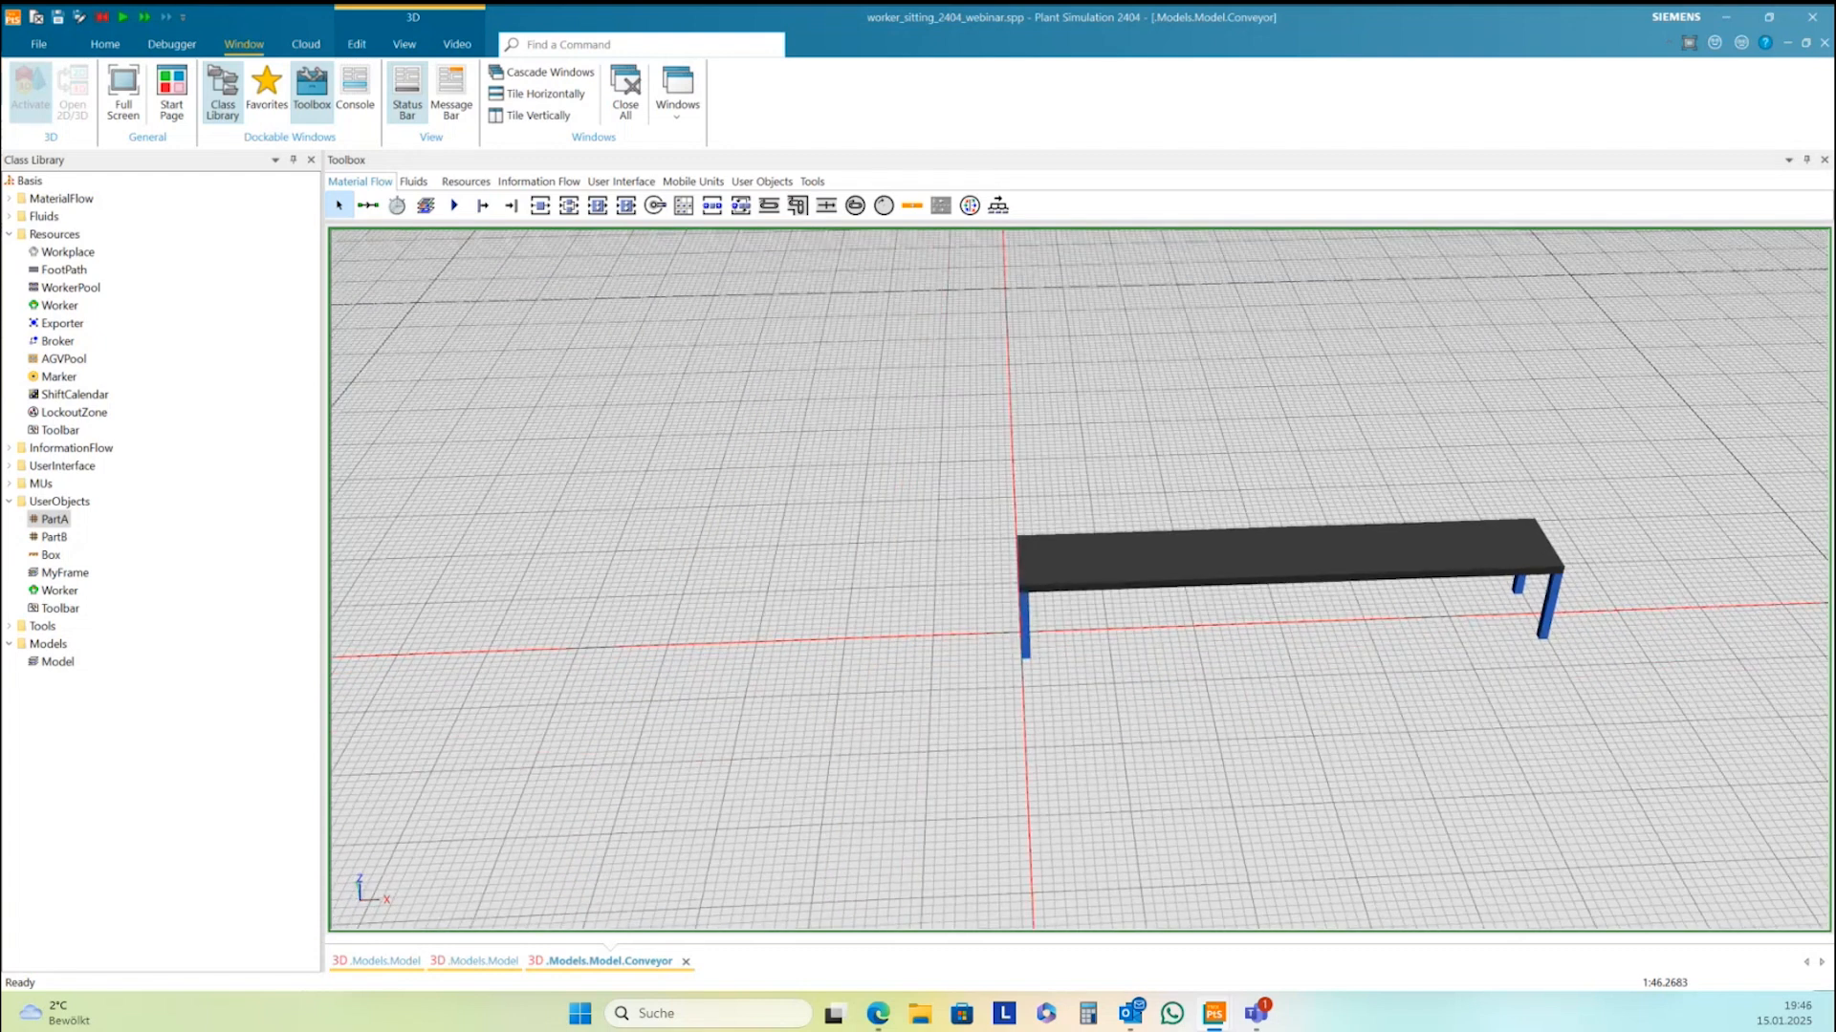